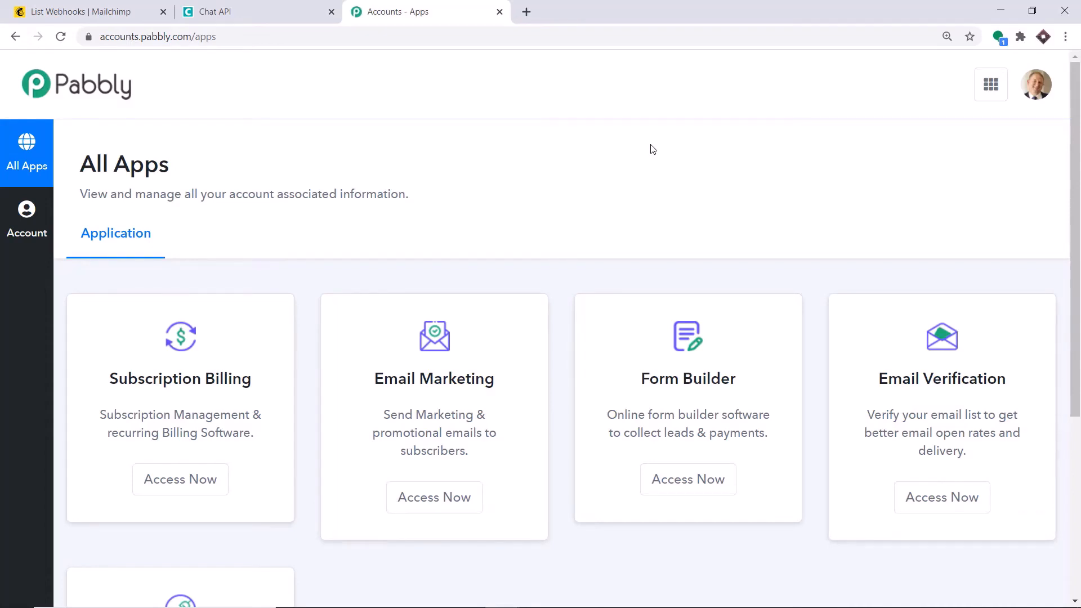
Scroll the All Apps page to view Subscription Billing, Email Marketing, Form Builder and Email Verification
scroll(652, 149, "down", 5)
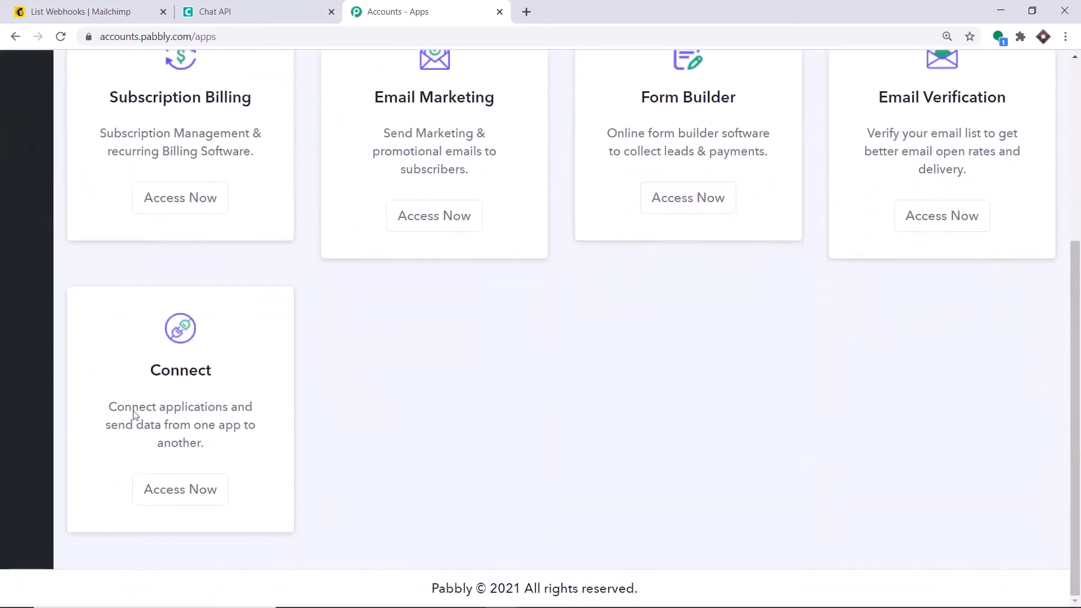
Open Pabbly Connect and create a workflow named 'MailChimp To WhatsApp'
left_click(178, 491)
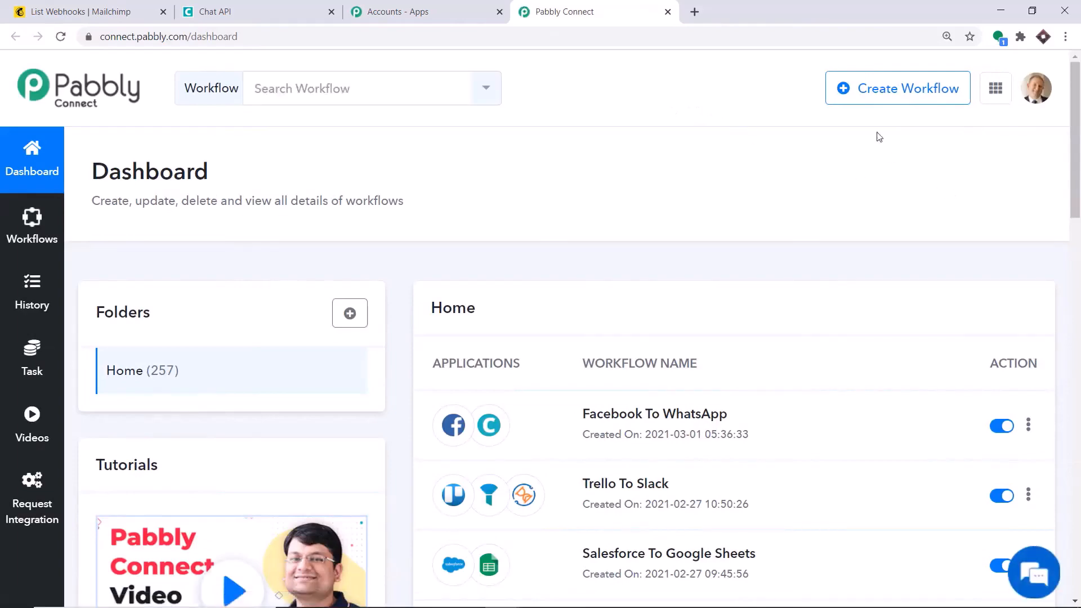
left_click(880, 97)
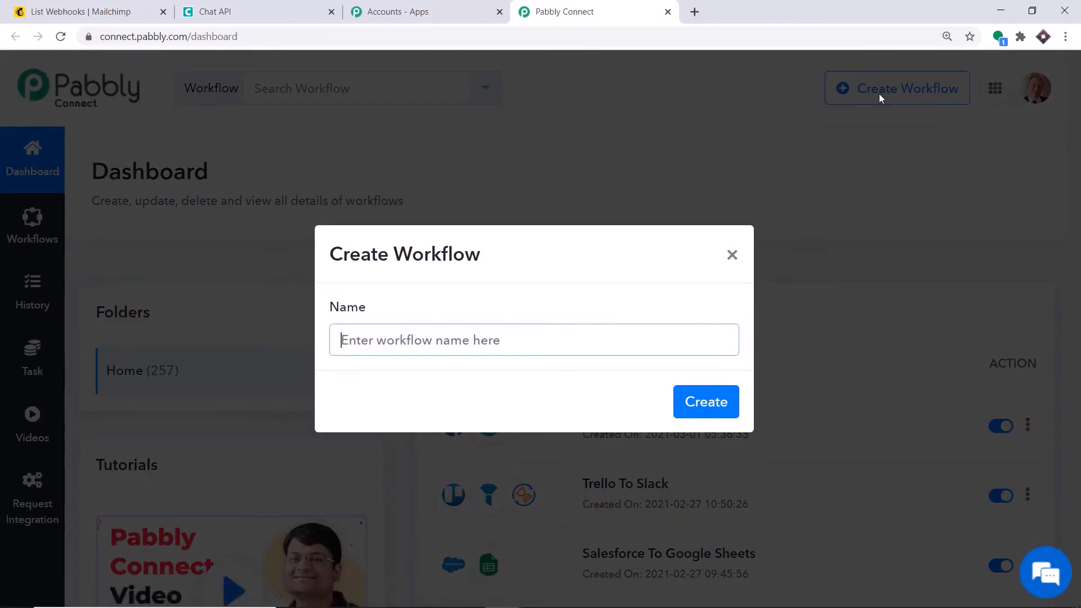
type("Mai")
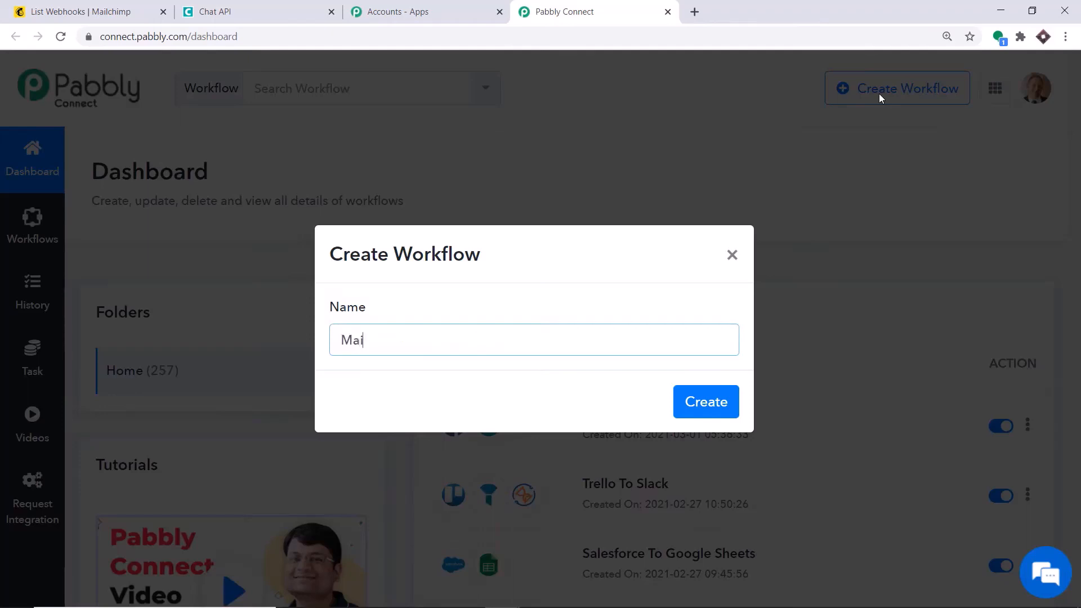
type("lChimp To WhatsApp")
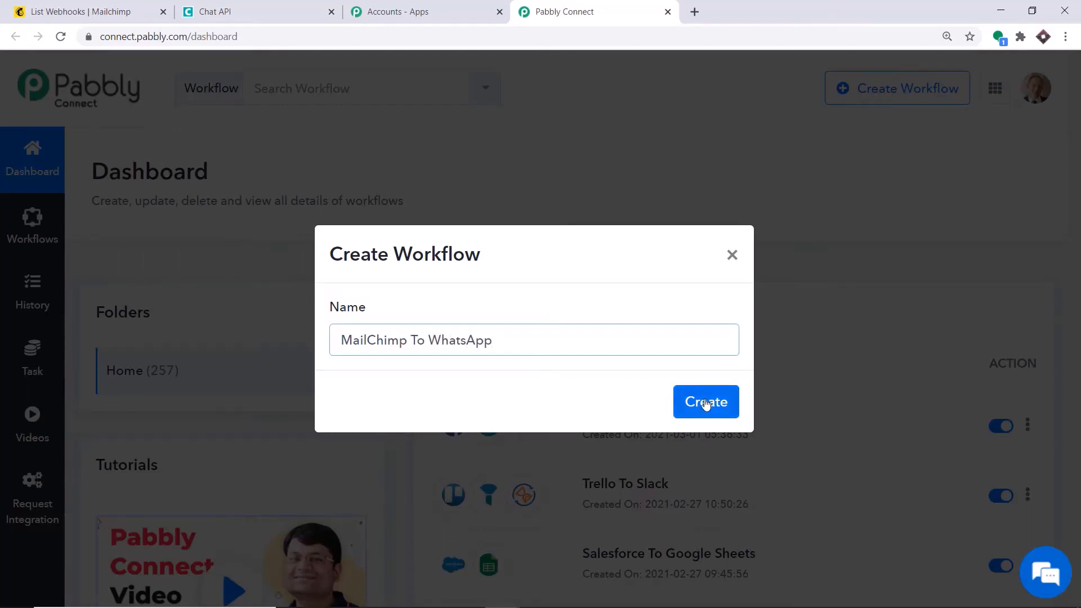
left_click(706, 401)
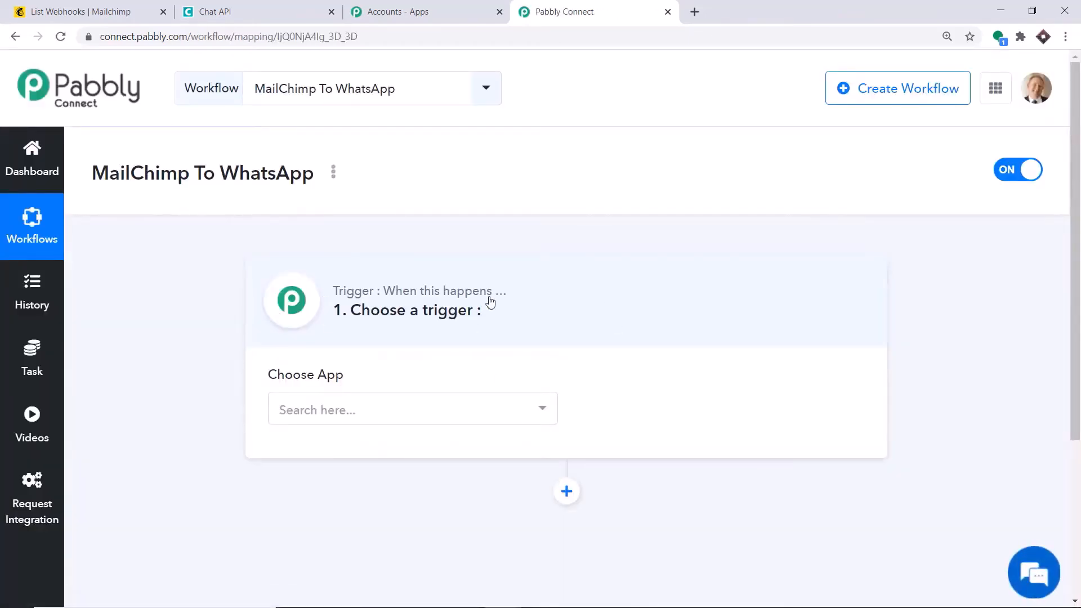
Set the trigger to MailChimp's New Subscriber event and scroll to the generated webhook URL
left_click(354, 417)
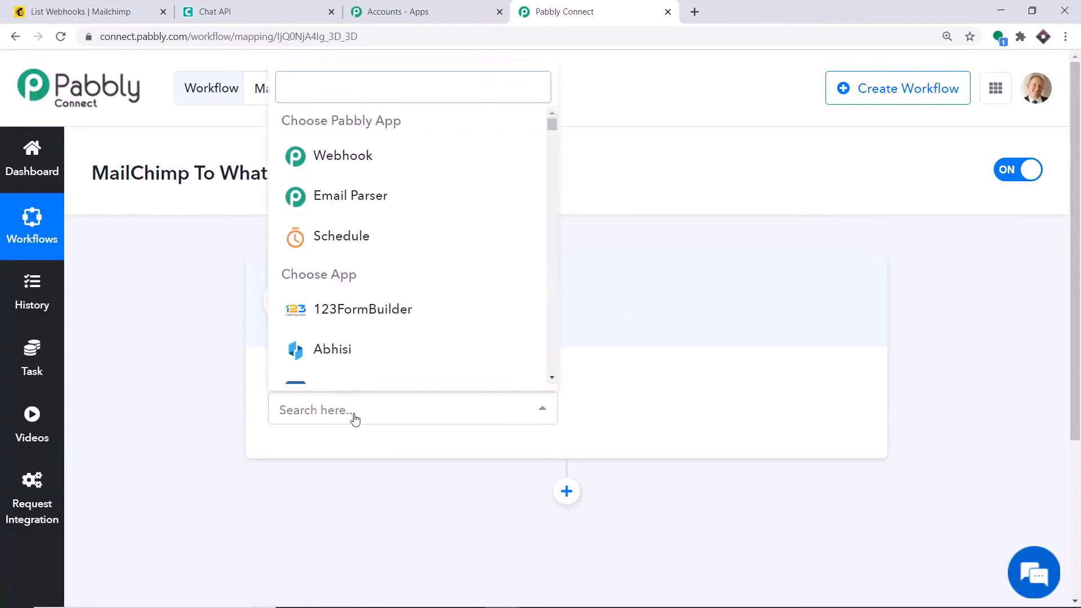
type("mailchi")
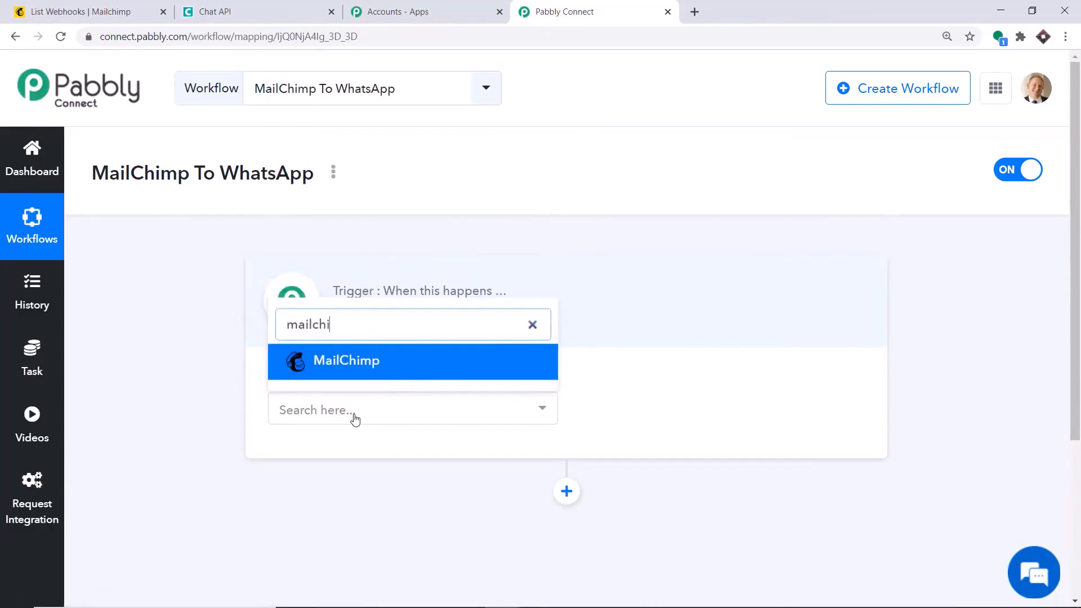
left_click(386, 363)
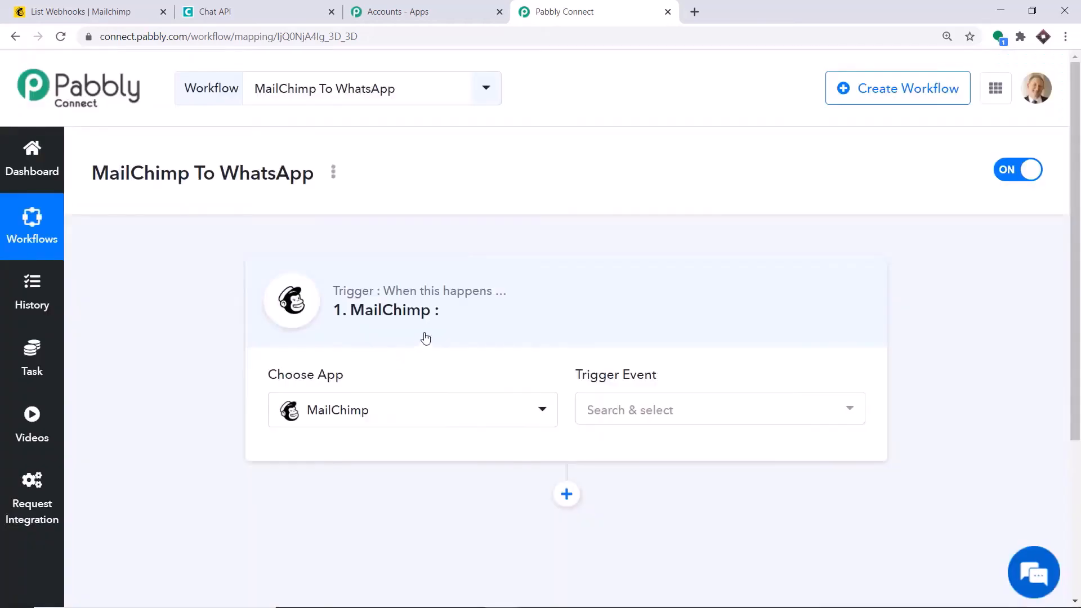
left_click(713, 410)
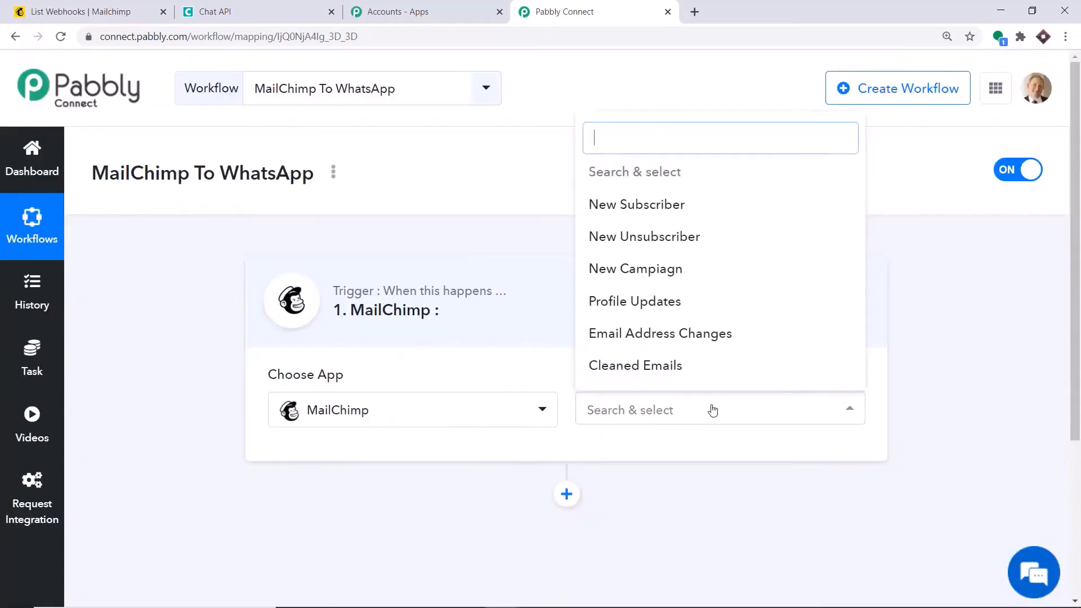
left_click(682, 210)
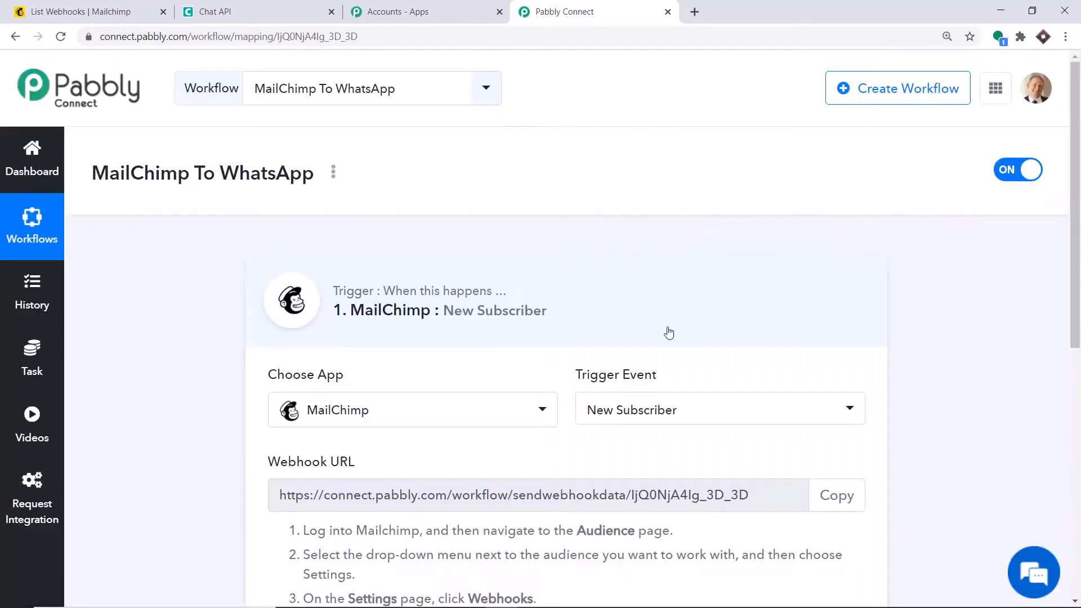
scroll(987, 249, "down", 2)
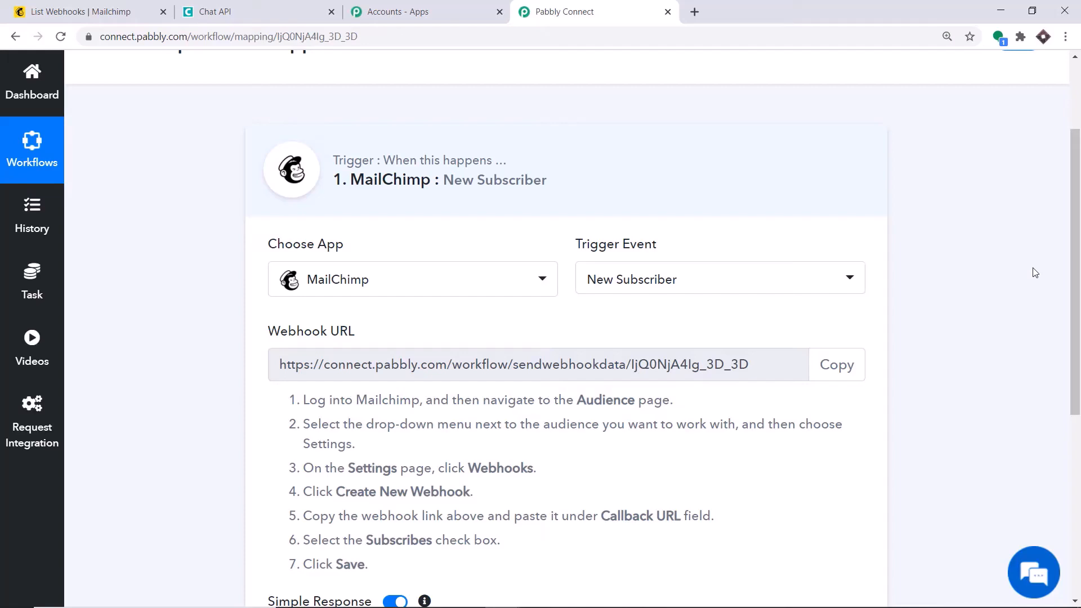
scroll(1047, 262, "down", 4)
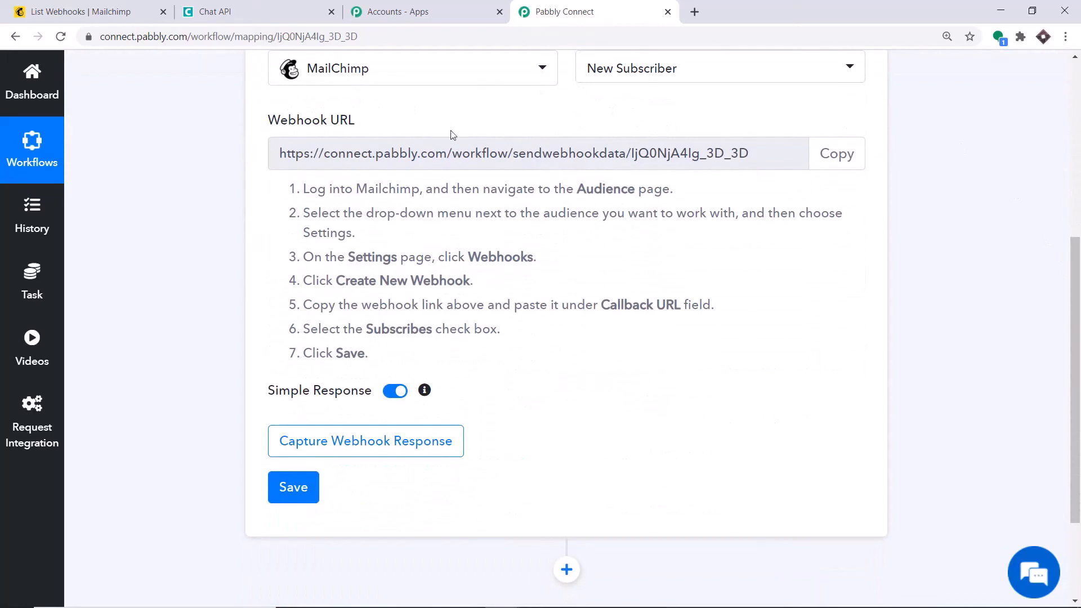
In the Mailchimp audience, go to Manage Audience > Settings > Webhooks and begin a new webhook
left_click(117, 14)
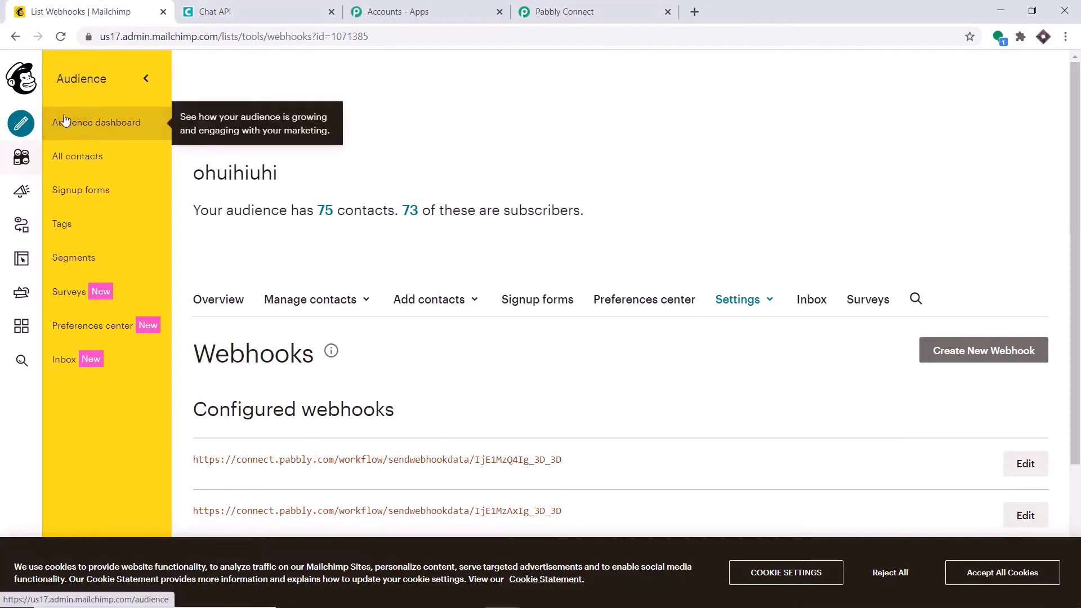
left_click(86, 125)
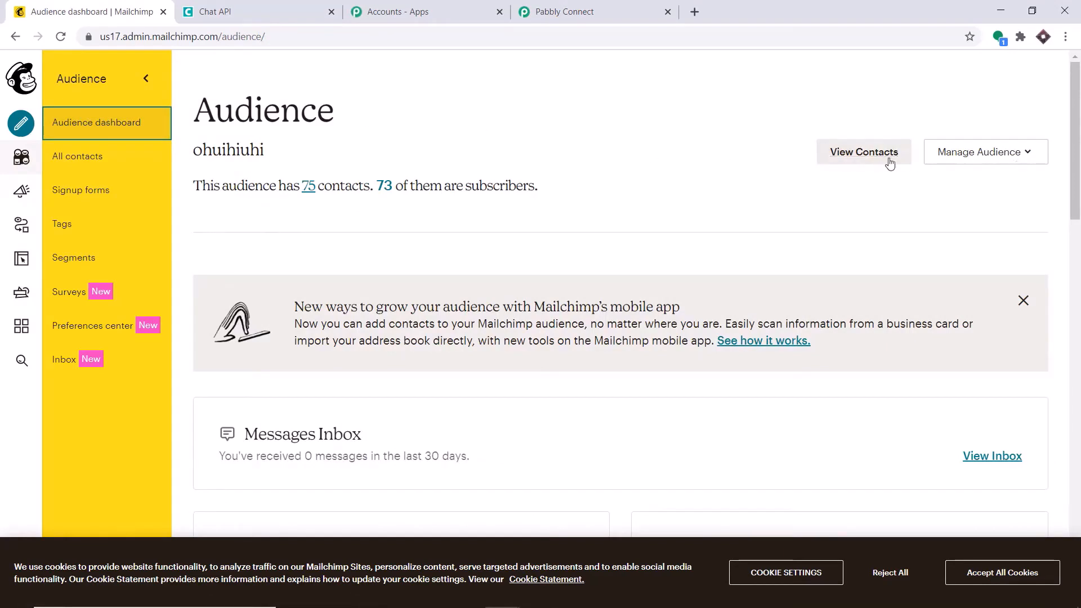
left_click(1012, 161)
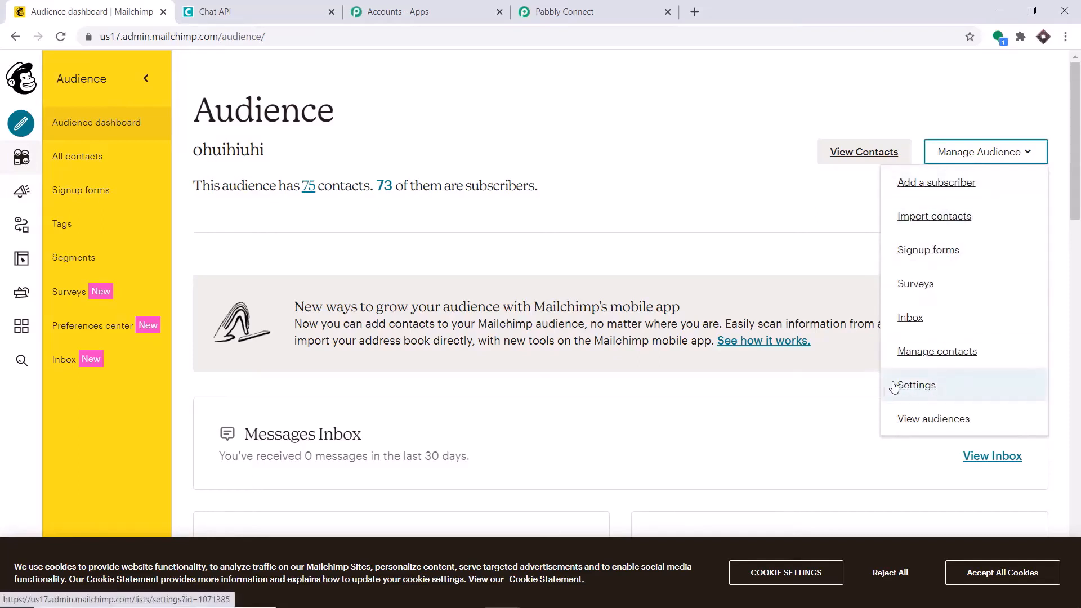
left_click(919, 386)
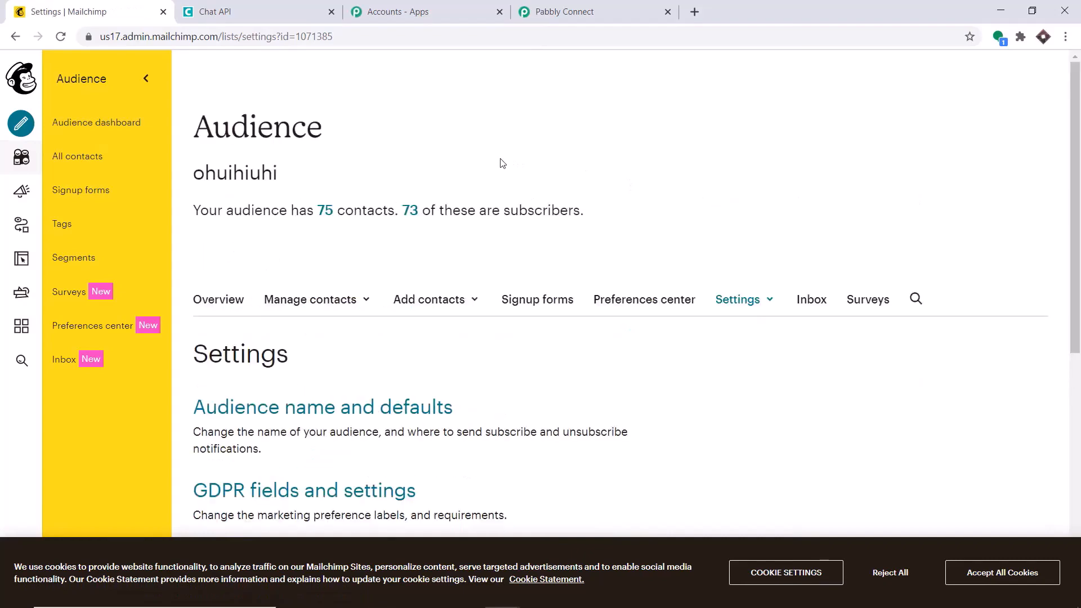
scroll(666, 174, "down", 5)
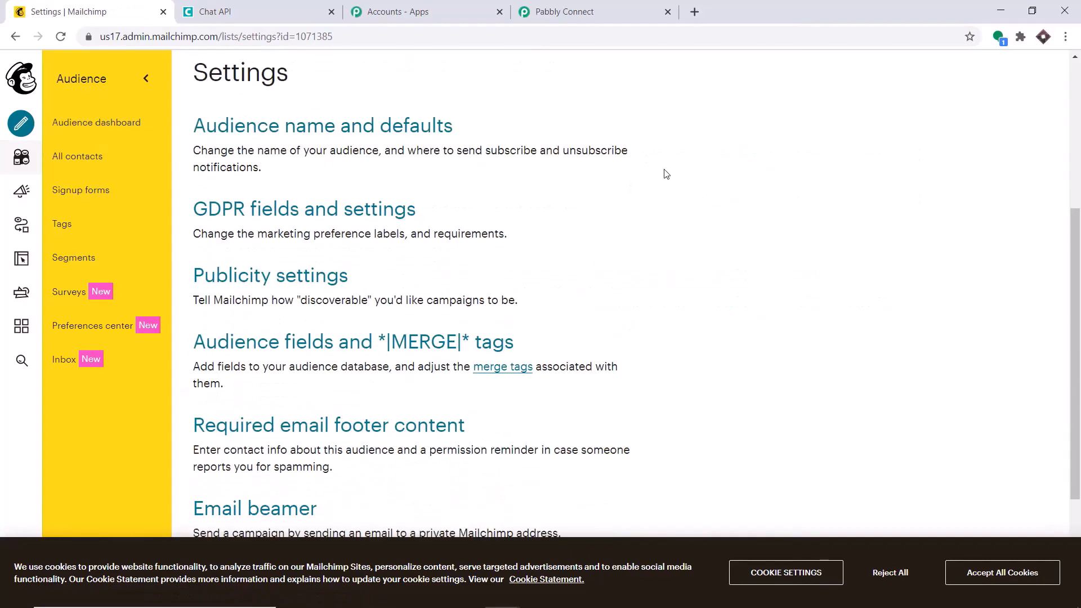
scroll(666, 173, "down", 3)
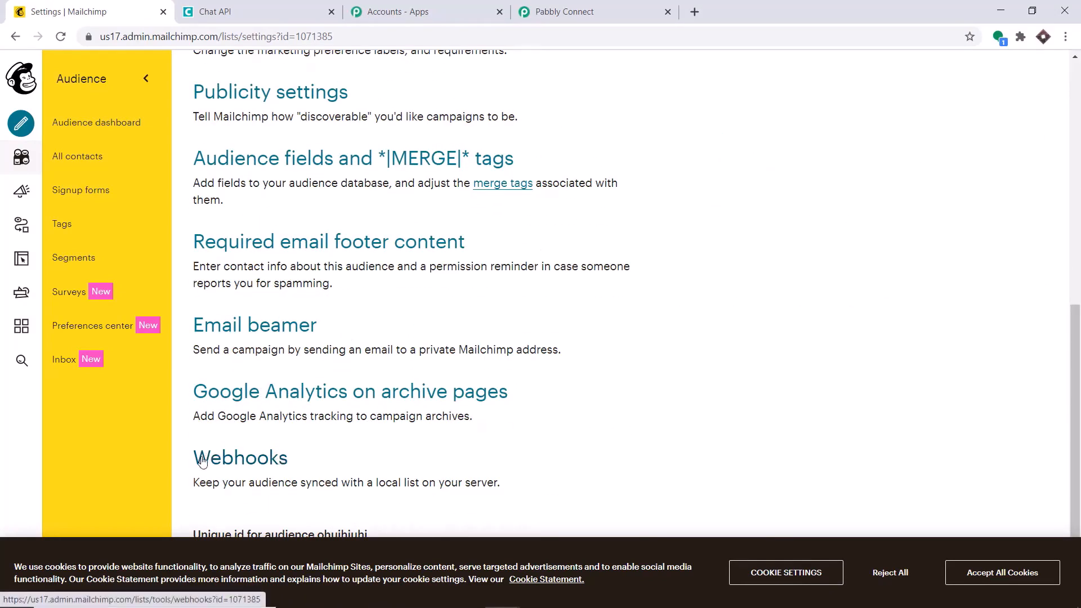
left_click(281, 457)
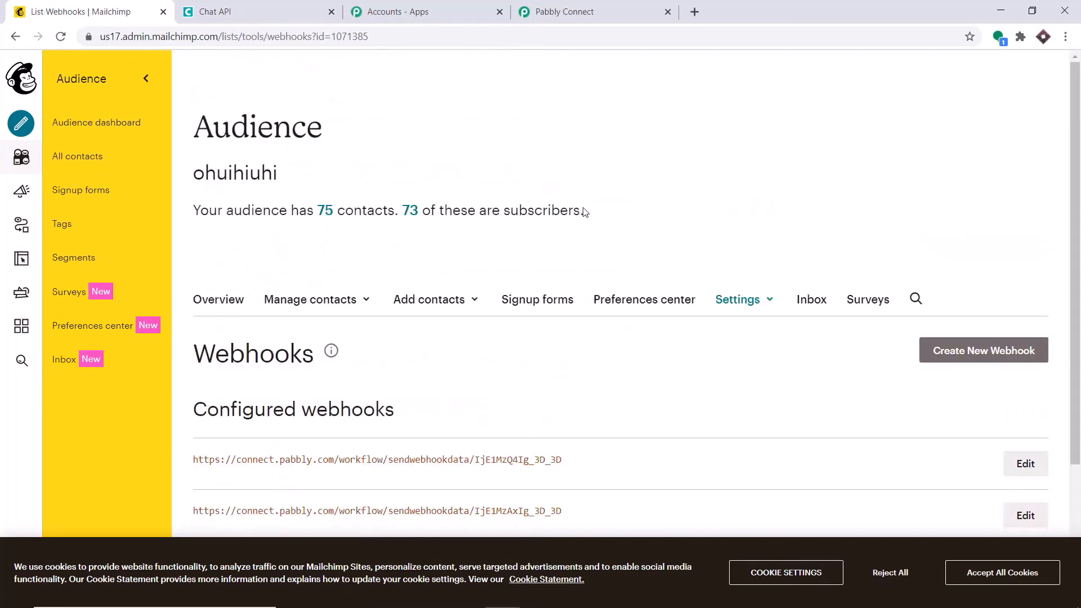
left_click(983, 356)
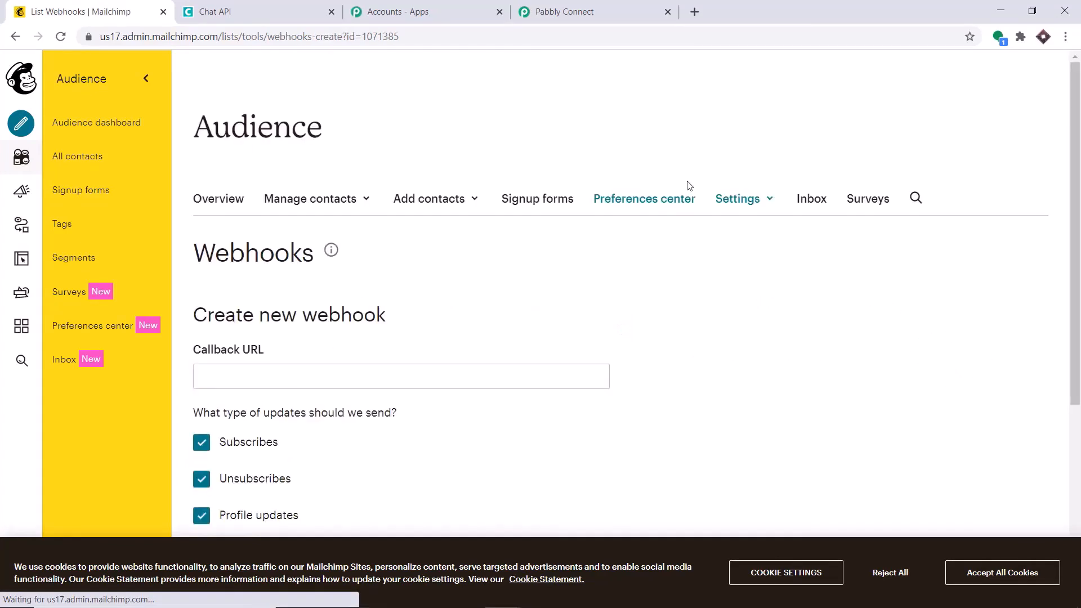
Uncheck Unsubscribes, Profile updates, Cleaned address, Email changed and Campaign sending, leaving only Subscribes
scroll(583, 176, "down", 4)
scroll(555, 182, "up", 2)
scroll(554, 183, "down", 2)
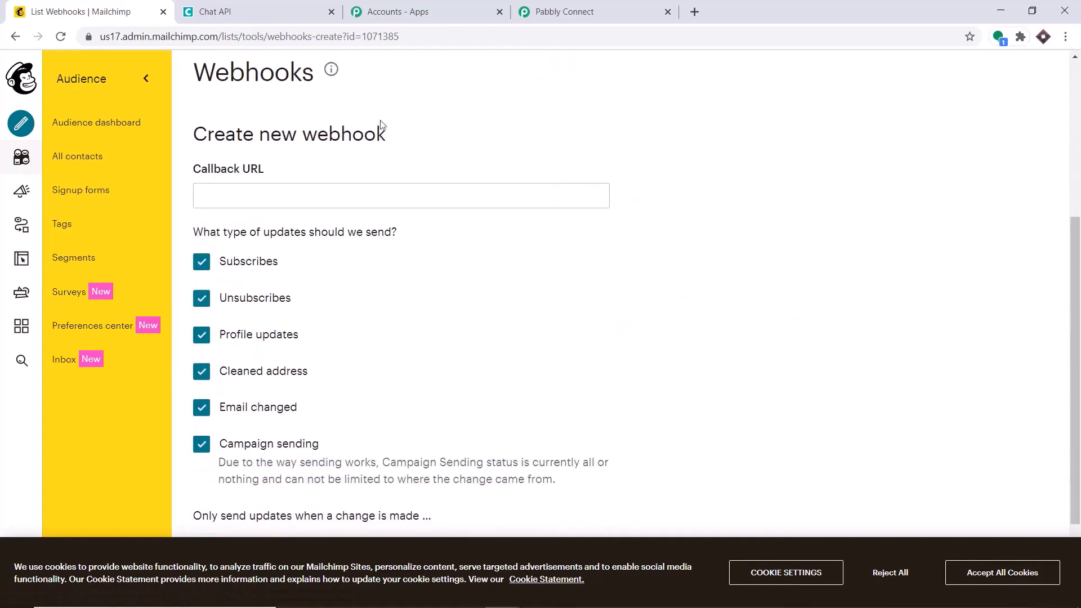
scroll(371, 148, "down", 1)
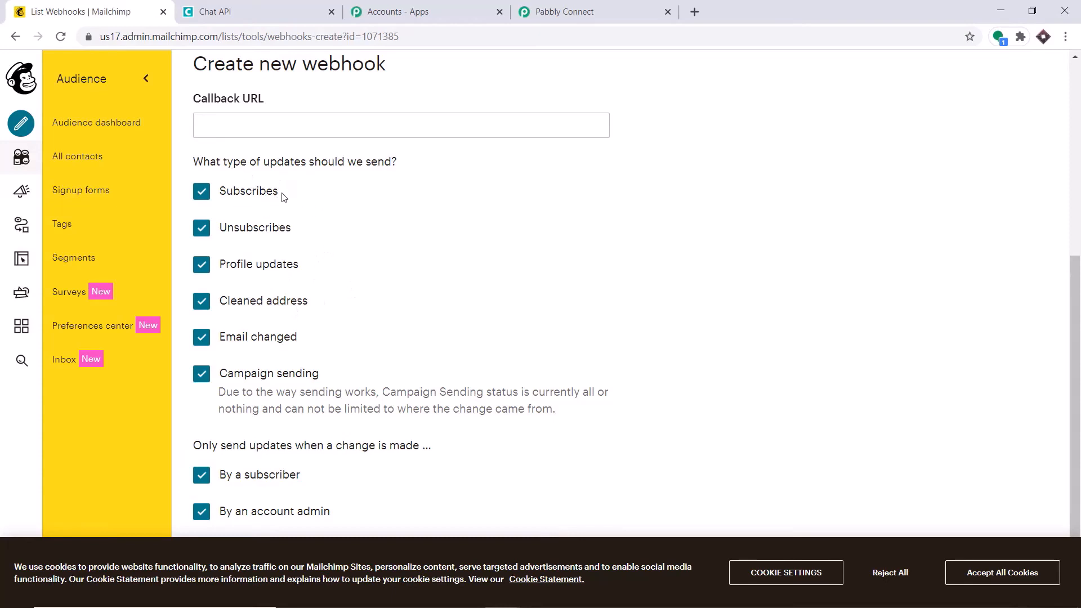
left_click(202, 227)
left_click(202, 264)
left_click(201, 300)
left_click(201, 337)
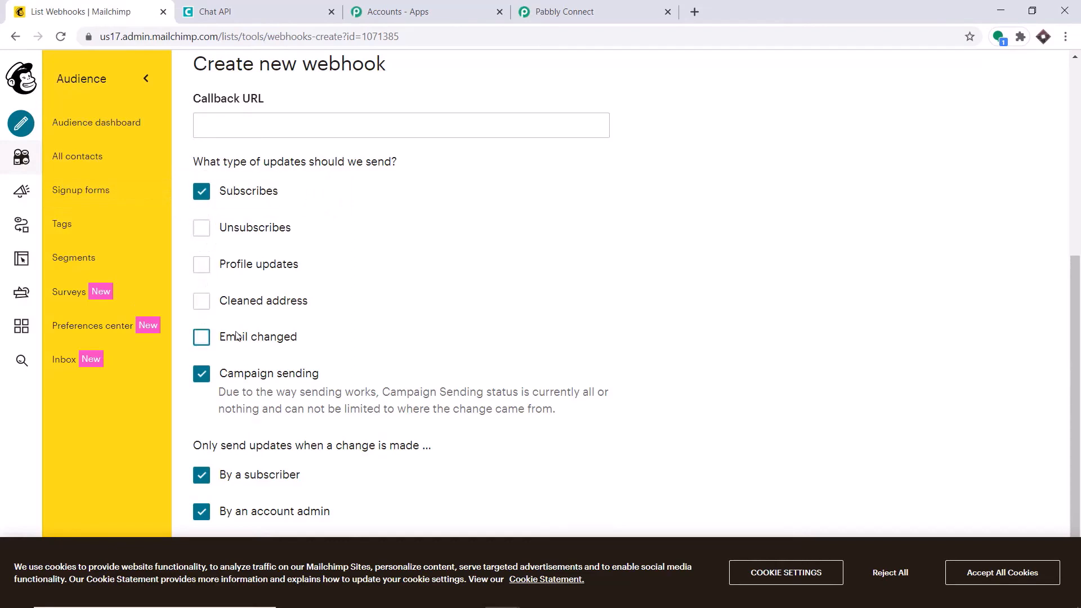
left_click(201, 374)
Switch back to the Pabbly Connect tab showing the workflow's webhook URL
scroll(231, 382, "down", 1)
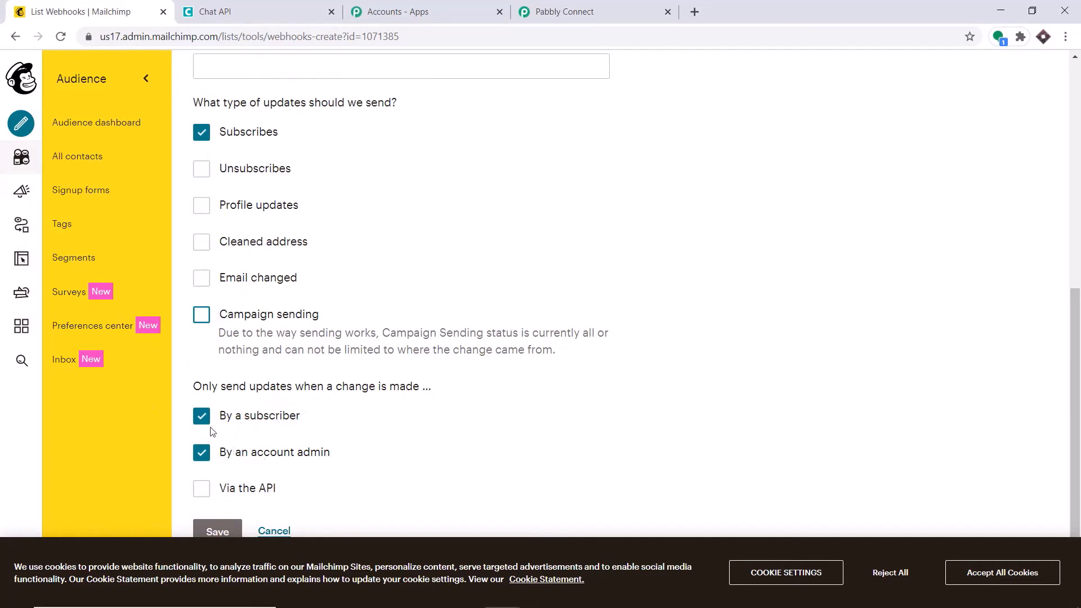
scroll(302, 387, "up", 3)
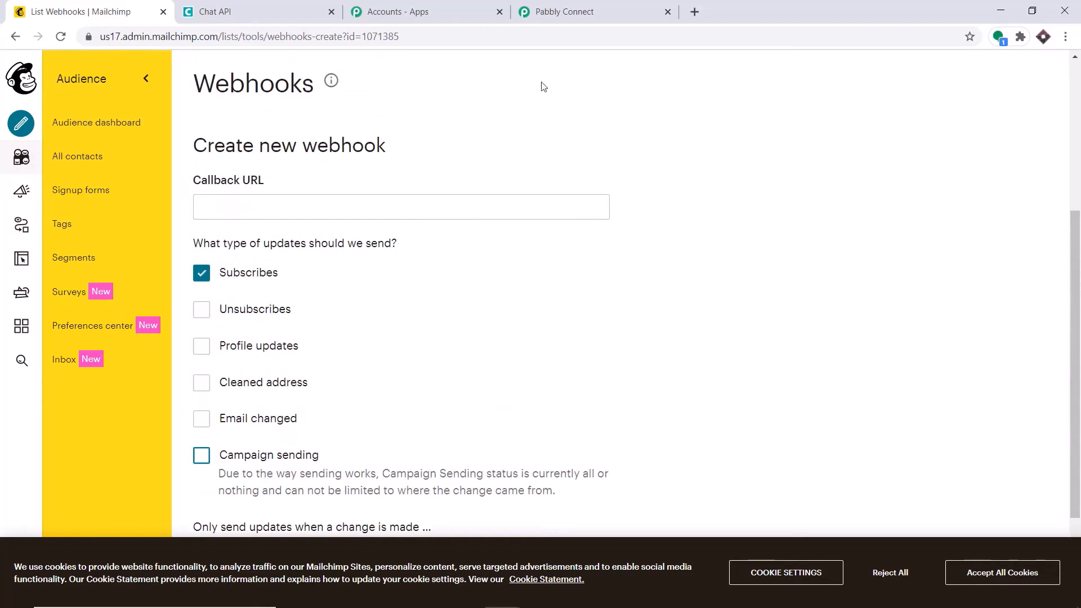
left_click(574, 7)
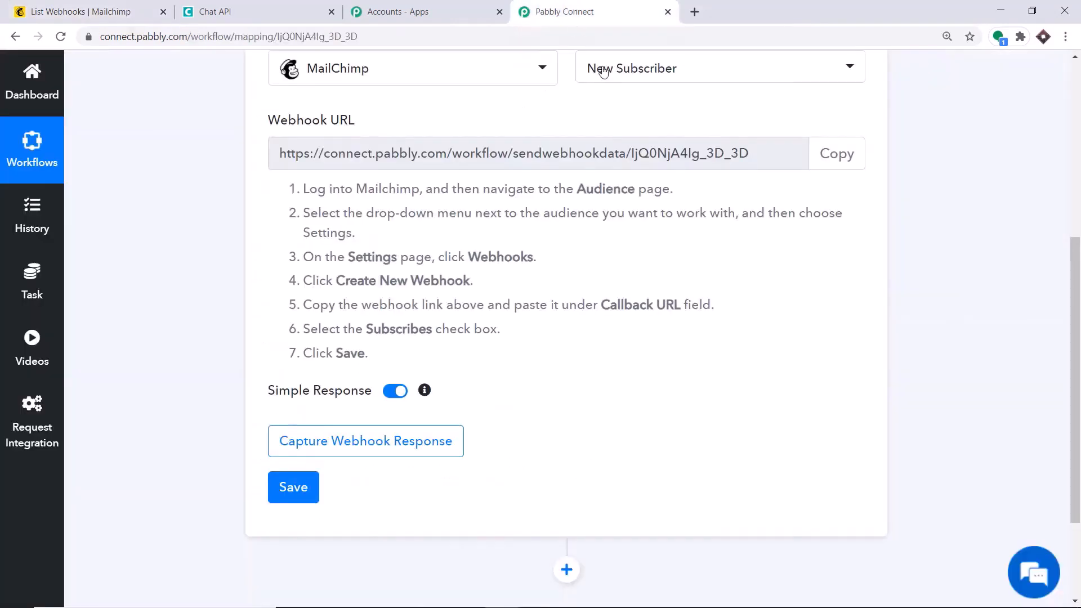
Paste the copied Pabbly webhook URL into the Callback URL field and save the webhook
left_click(837, 156)
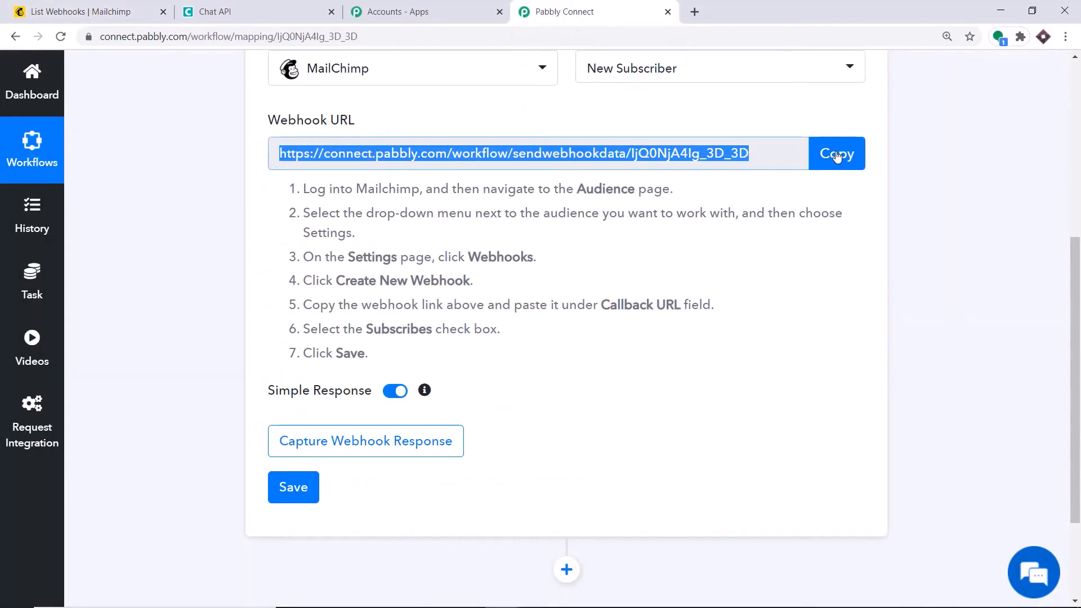
left_click(141, 12)
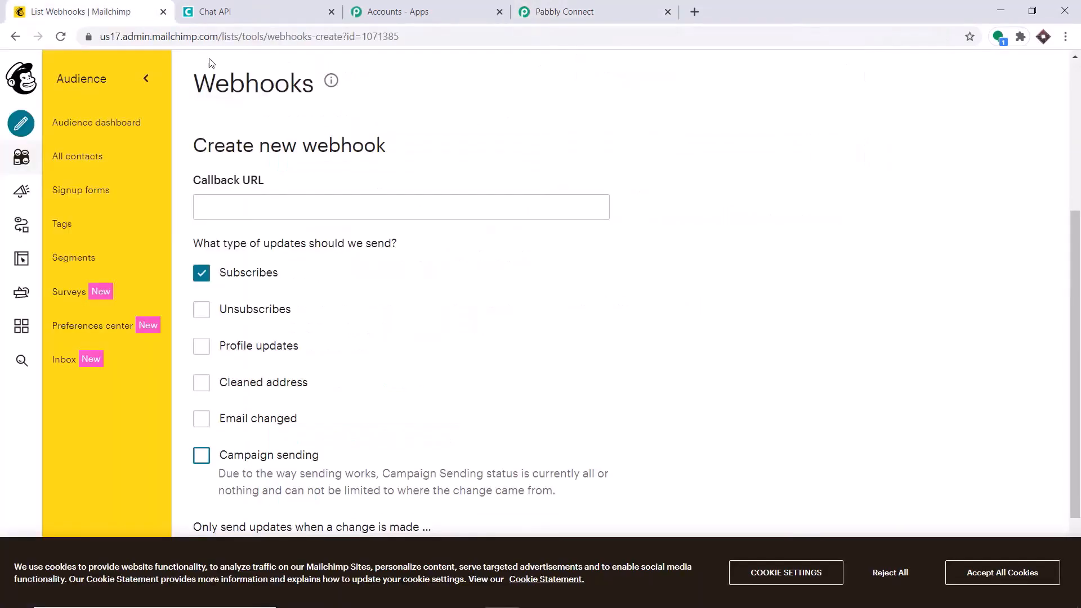
left_click(315, 206)
right_click(315, 206)
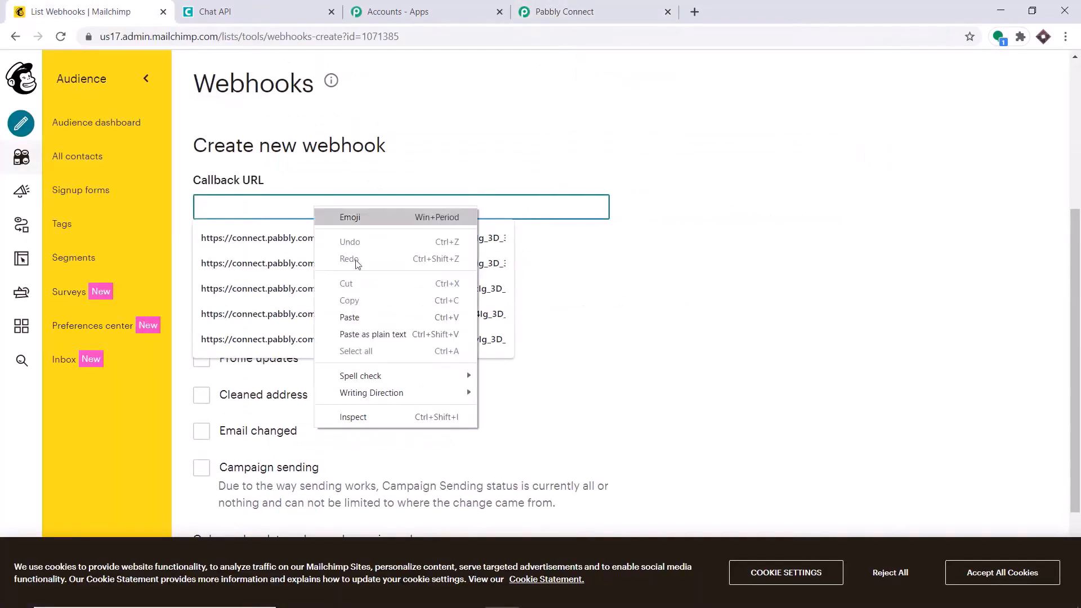
left_click(366, 316)
left_click(487, 99)
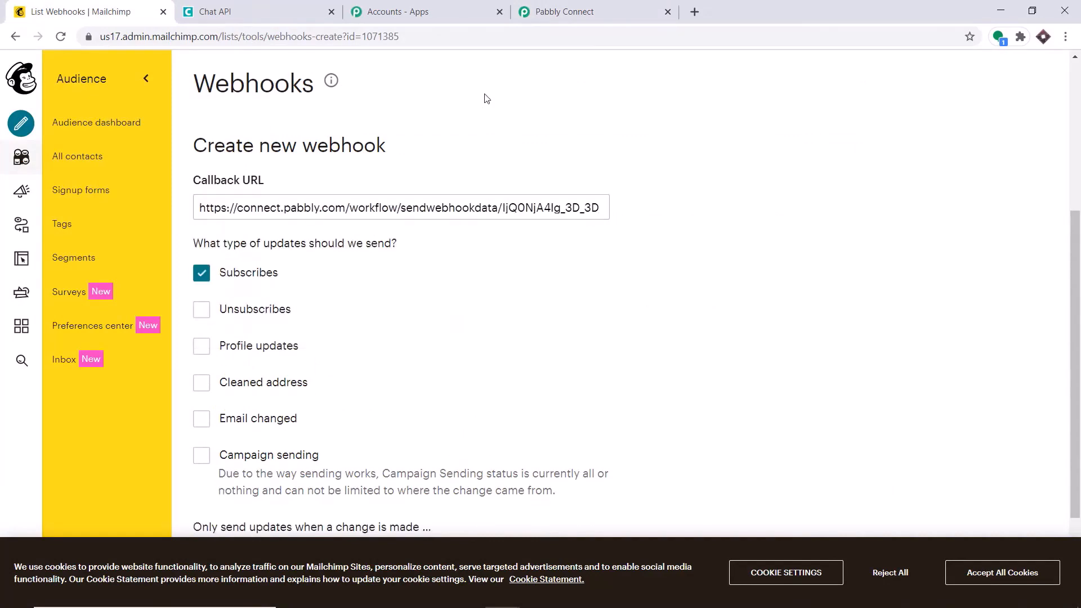
left_click(593, 7)
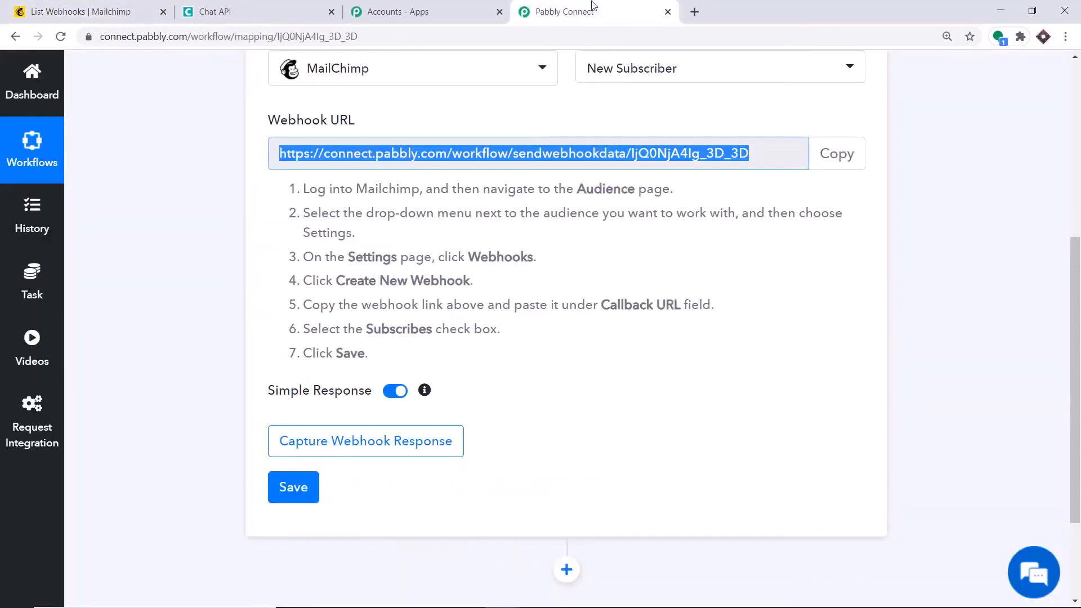
left_click(116, 6)
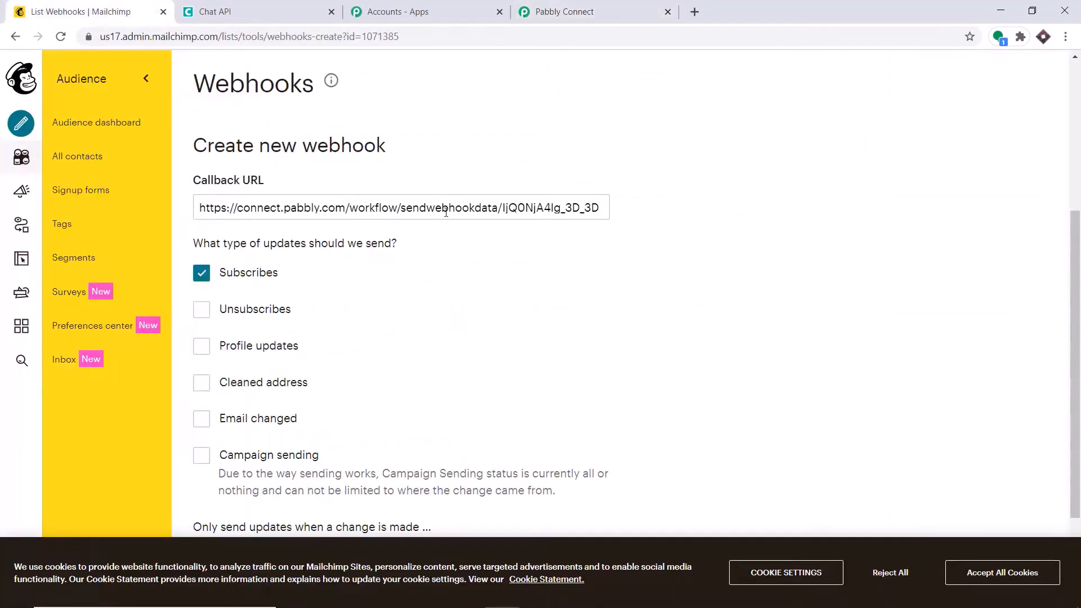
scroll(472, 229, "down", 3)
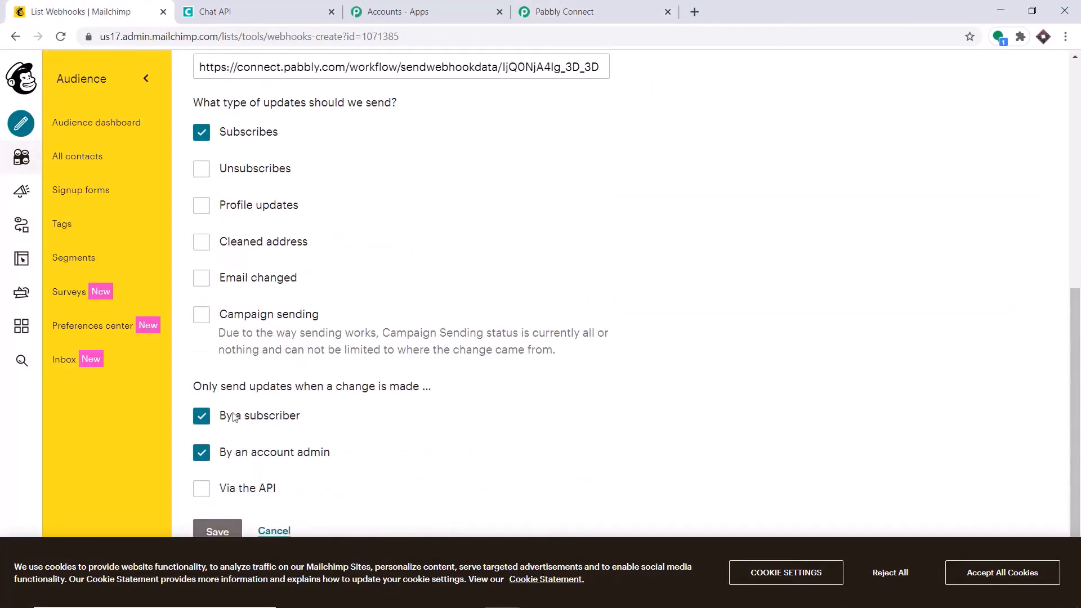
left_click(218, 530)
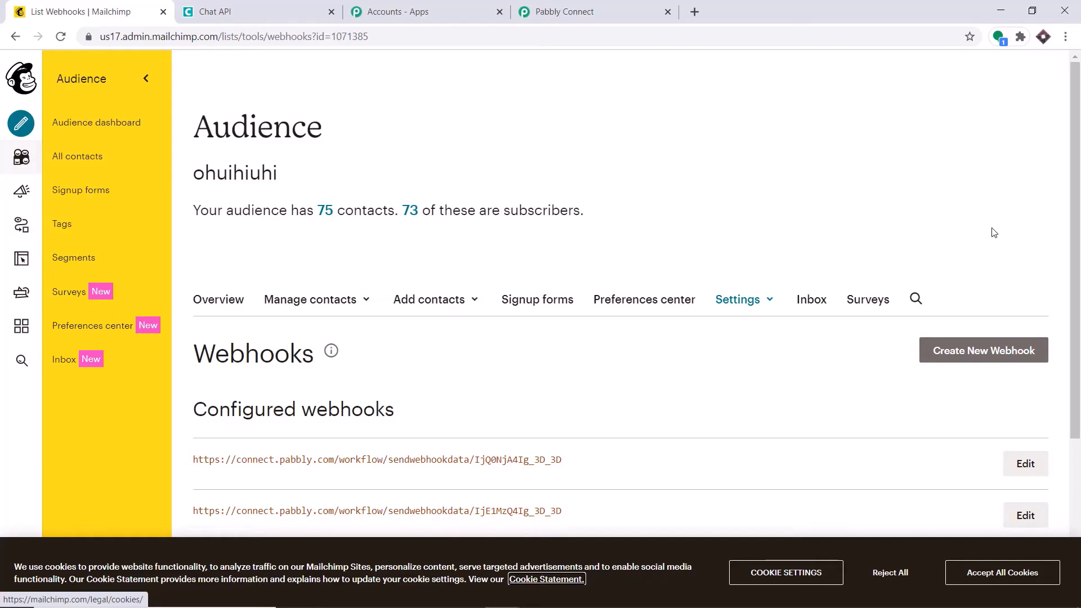
Start Capture Webhook Response in Pabbly Connect, then go back to the Mailchimp tab
left_click(579, 11)
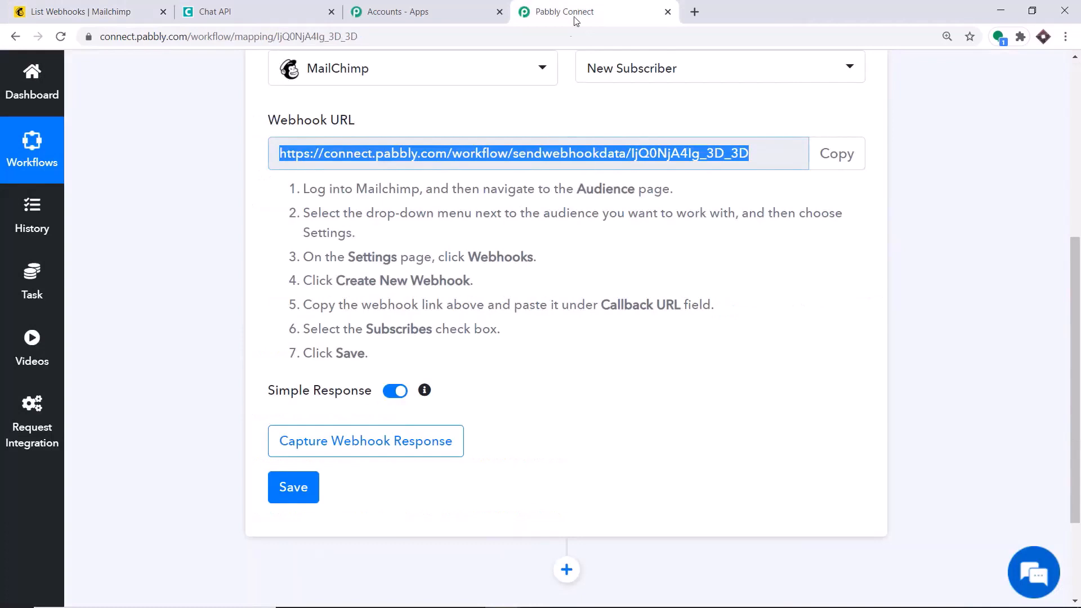
left_click(389, 457)
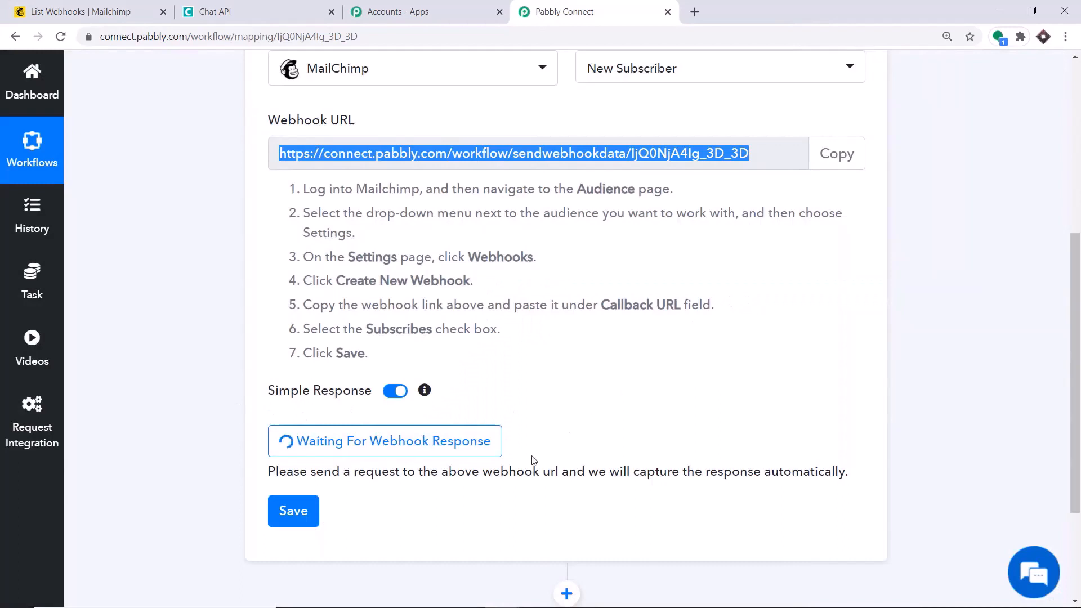
left_click(144, 7)
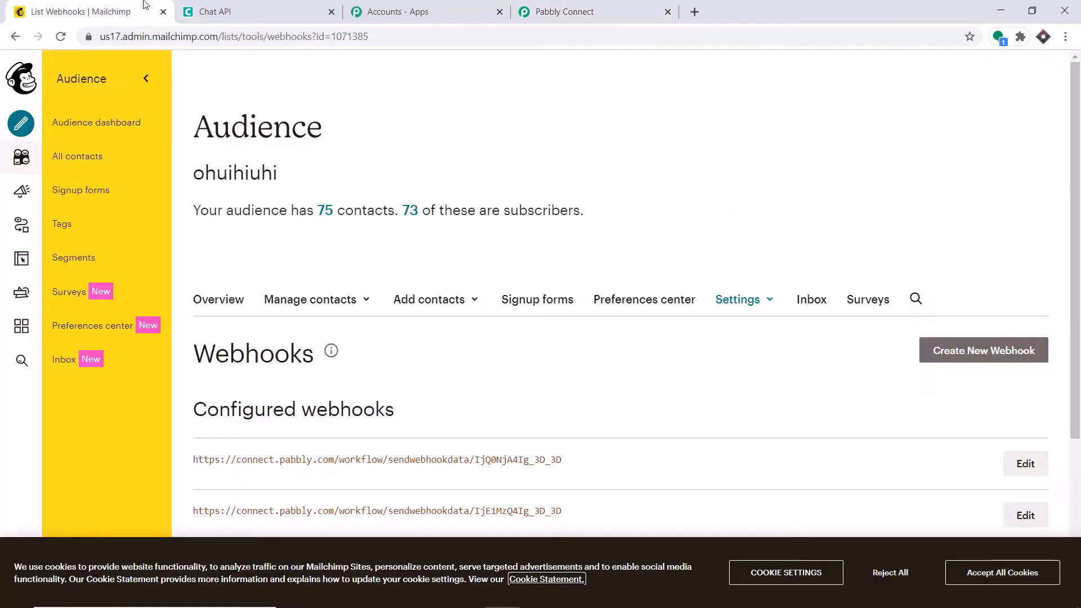
Open the Add a subscriber form and enter a unique email address based on a saved contact
left_click(110, 157)
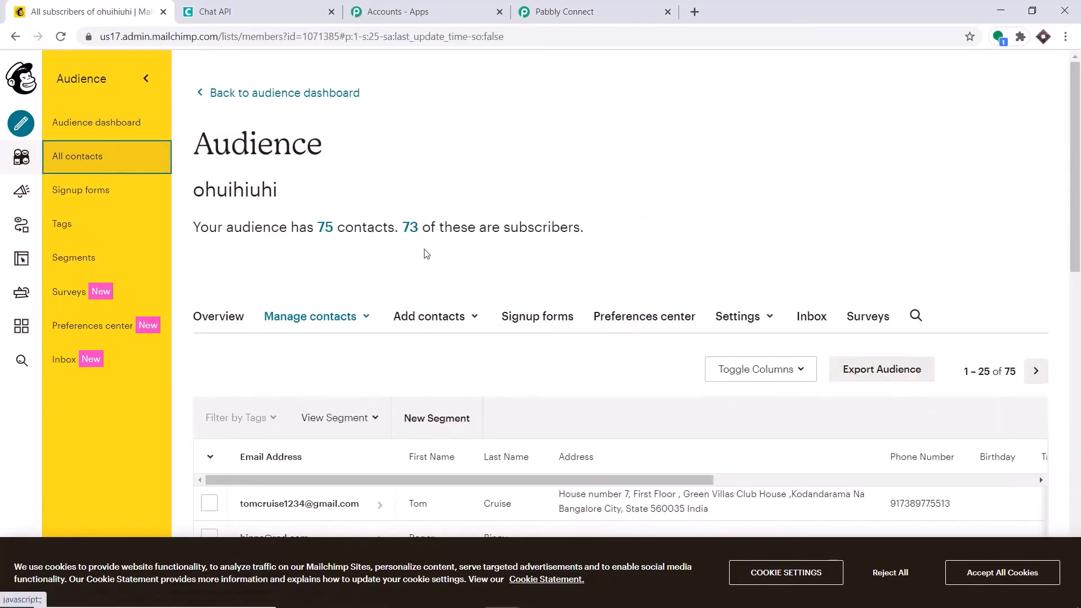
left_click(450, 317)
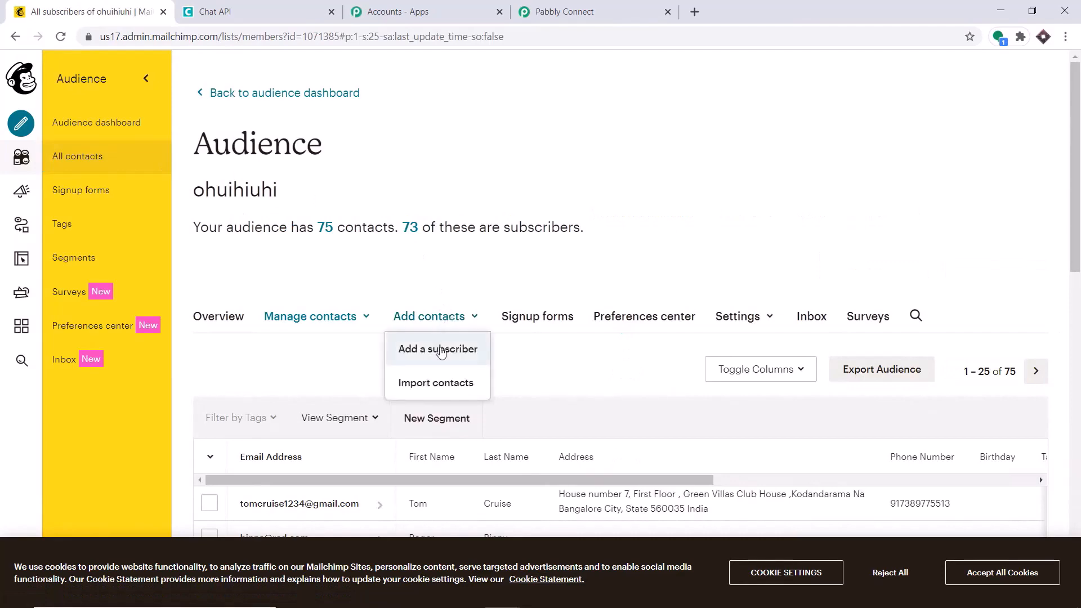
left_click(441, 348)
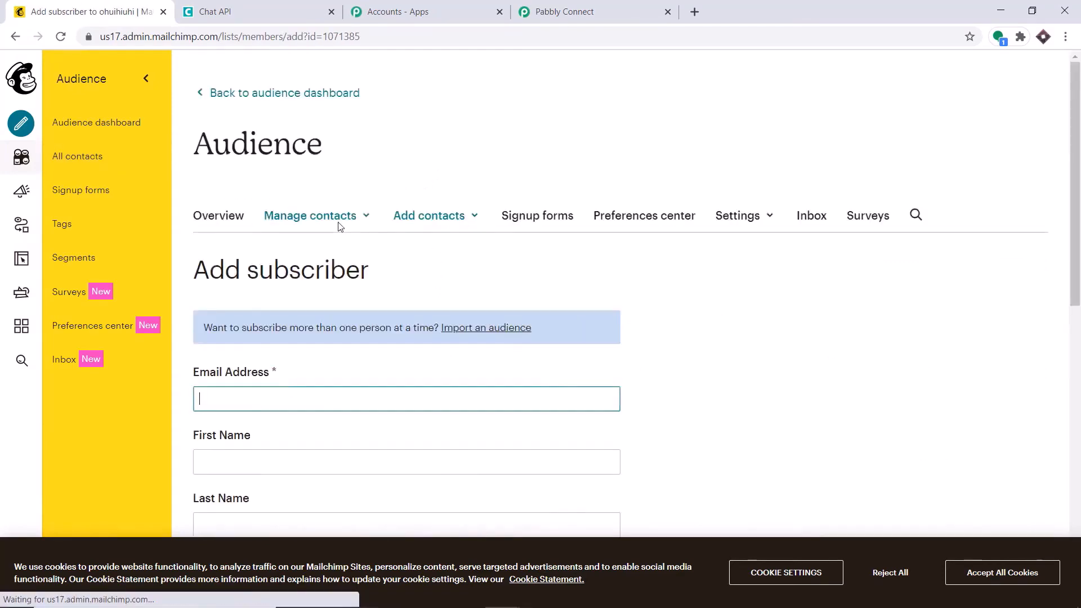
scroll(353, 210, "down", 5)
left_click(247, 219)
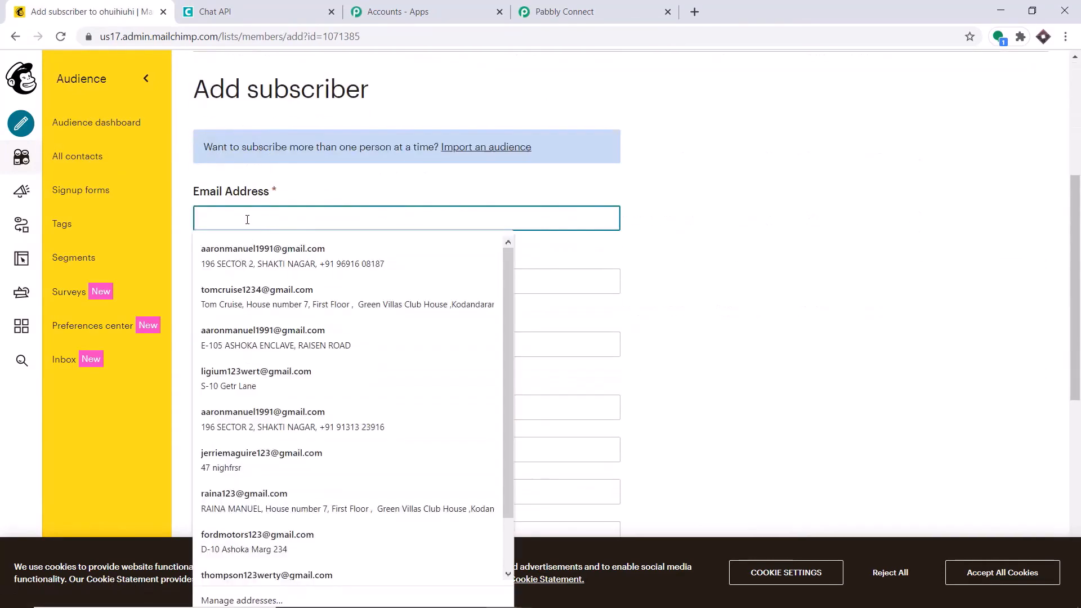
left_click(250, 262)
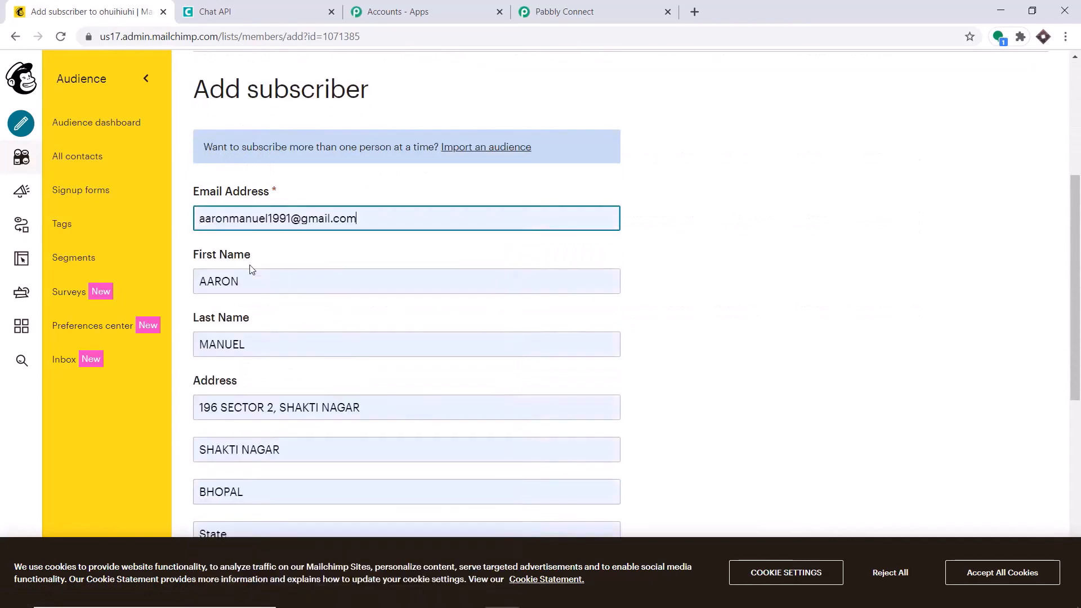
left_click(292, 221)
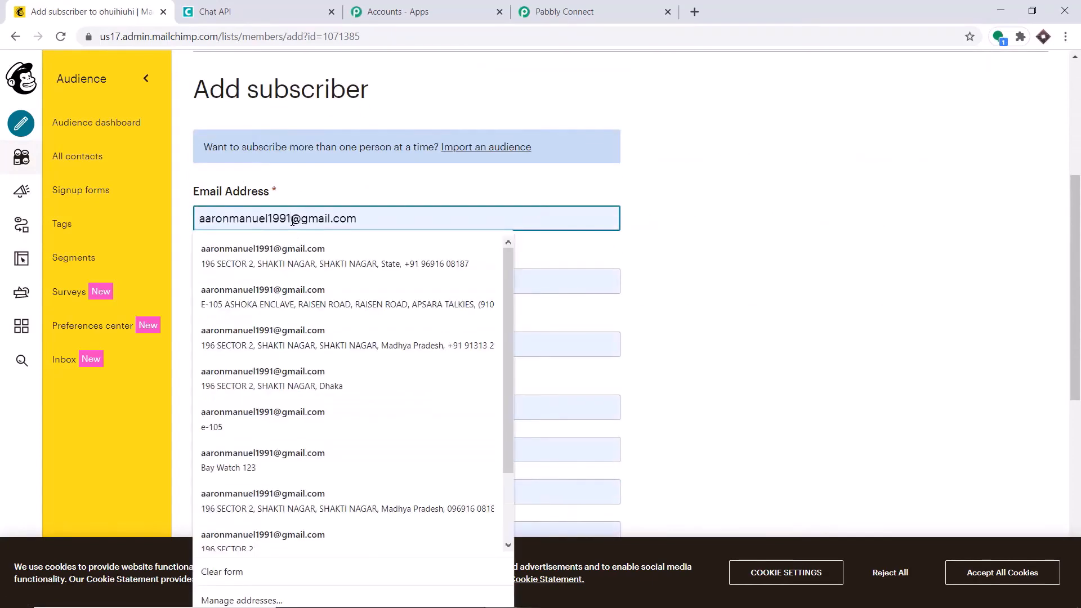
type("34")
scroll(400, 186, "down", 1)
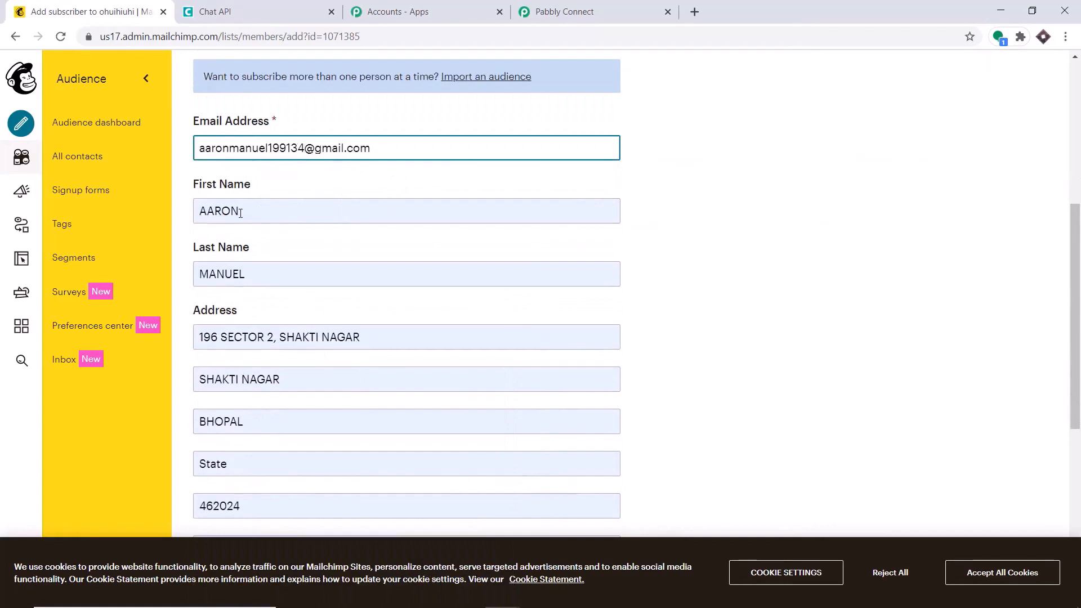
Edit the new subscriber's first name and last name fields
left_click(240, 213)
key("BackSpace")
key("BackSpace")
key("BackSpace")
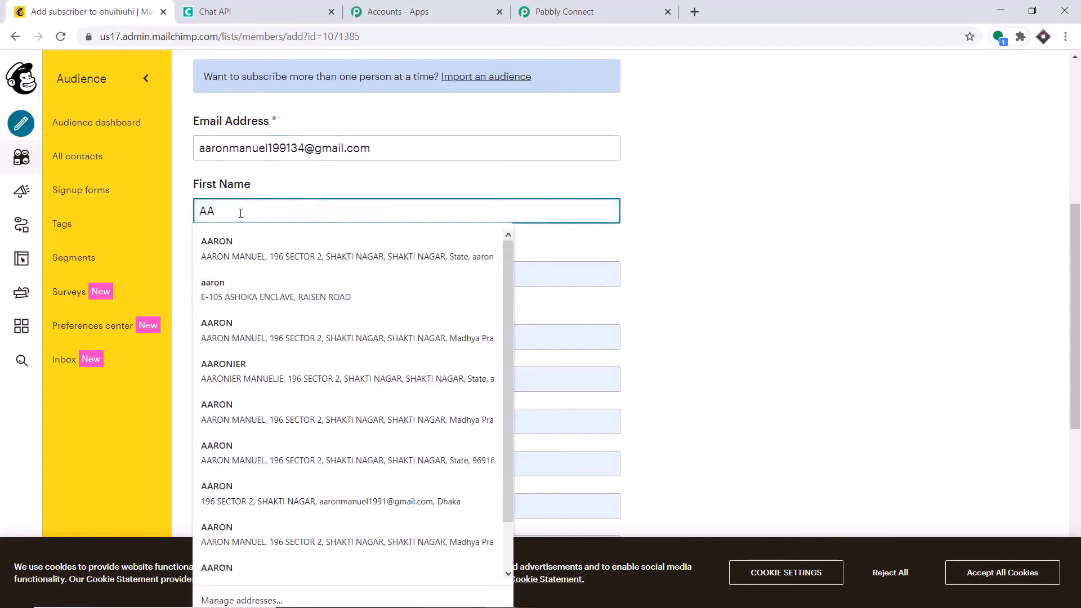
type("RONIE")
key("Escape")
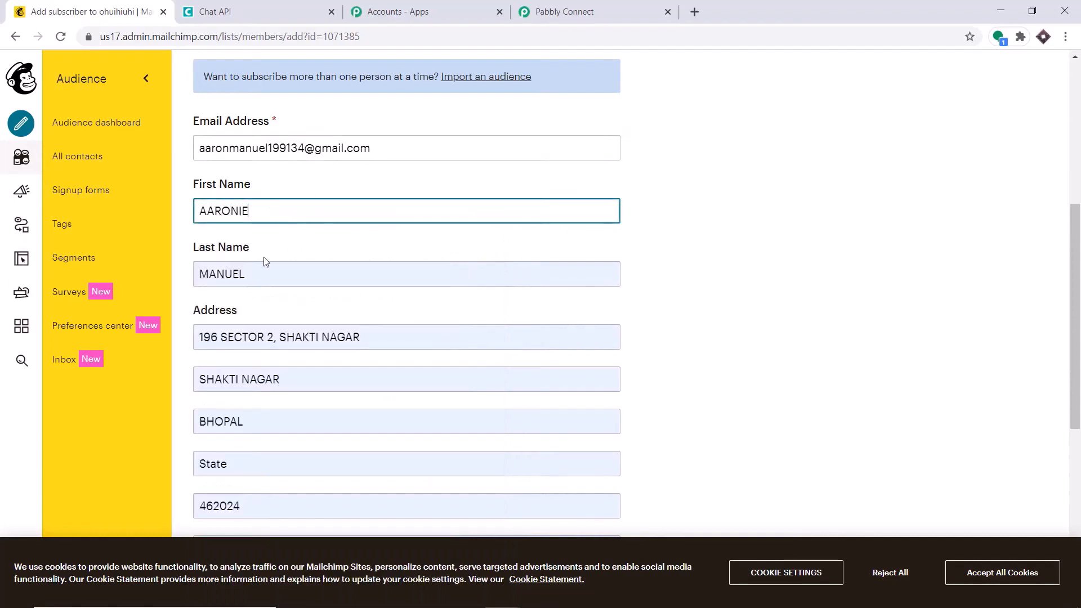
left_click(255, 280)
type("UE")
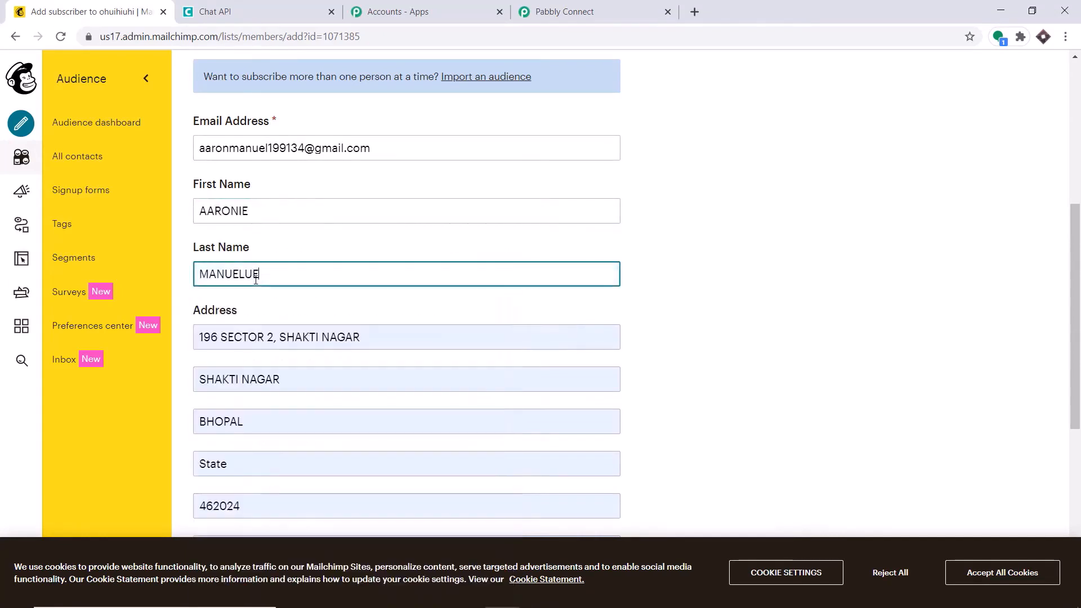
scroll(263, 282, "down", 2)
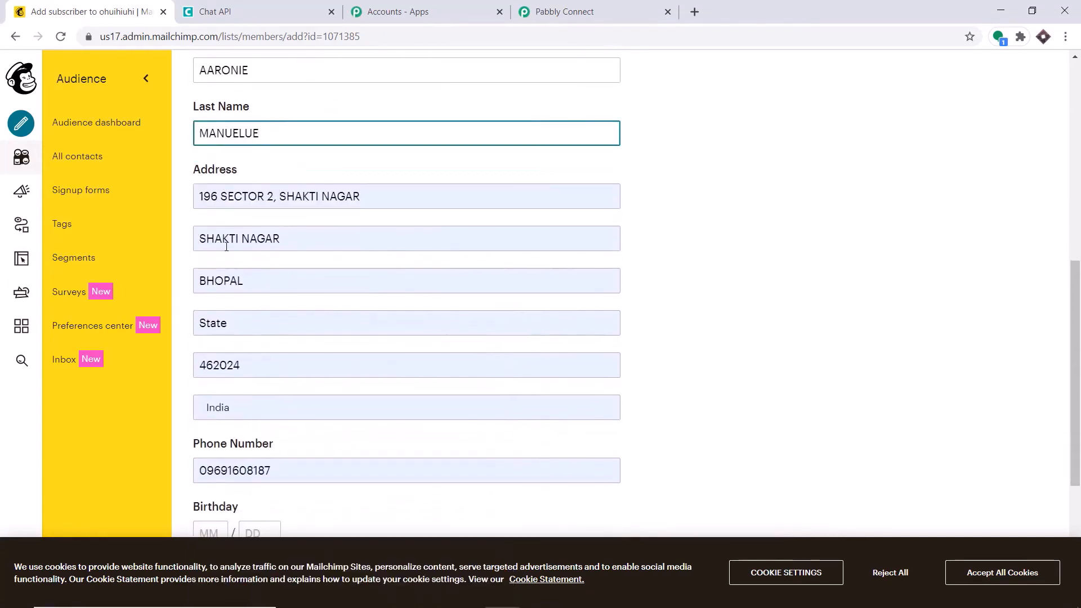
scroll(244, 259, "down", 1)
scroll(228, 351, "down", 1)
Correct the phone number's country code, grant email permission, and subscribe the contact
left_click(207, 335)
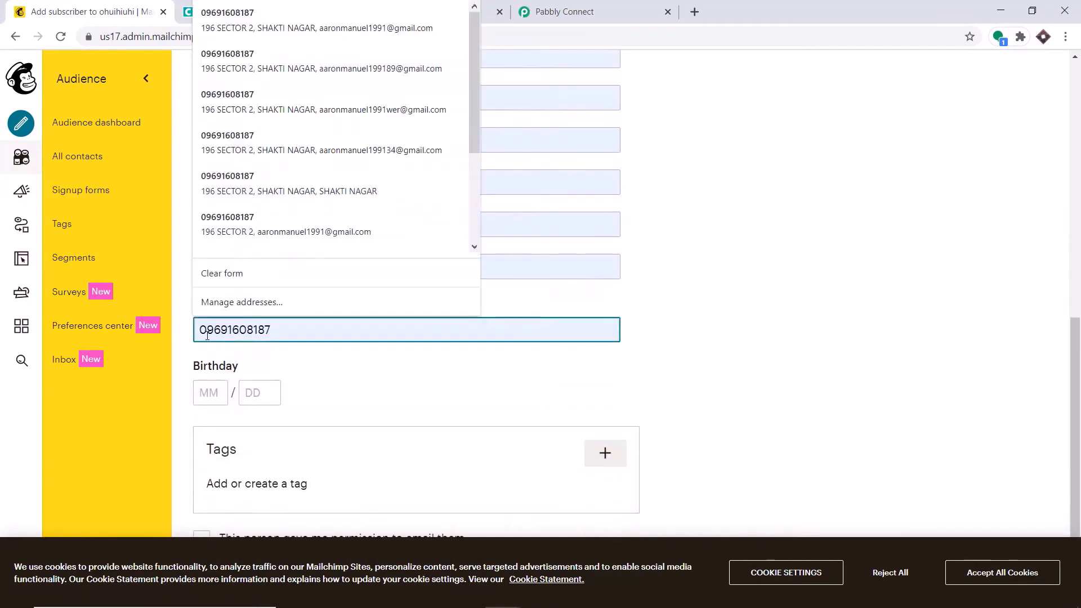
key("BackSpace")
type("81")
key("BackSpace")
key("BackSpace")
type("91")
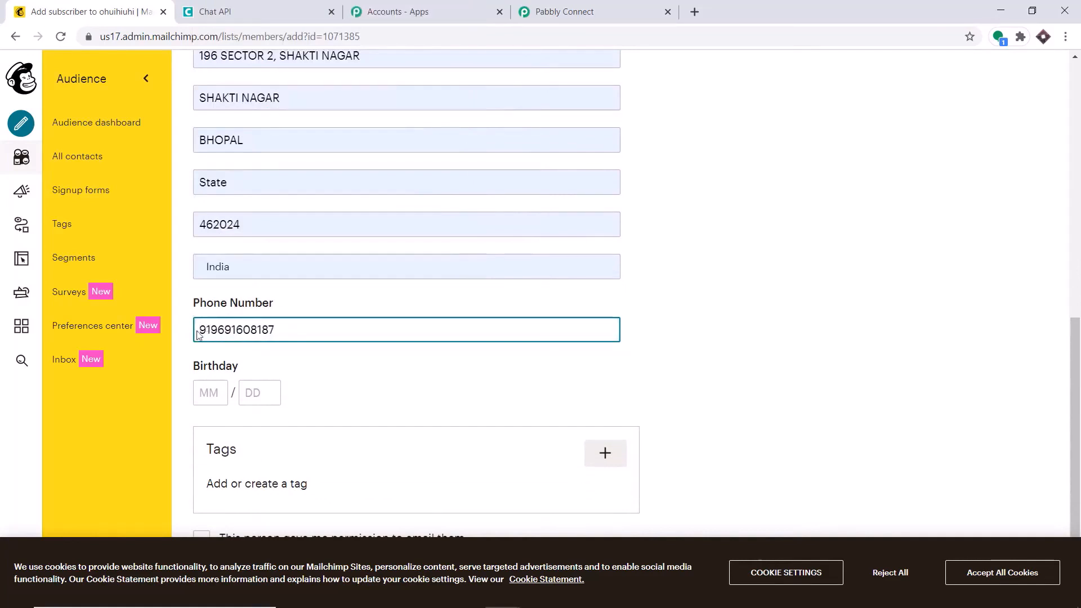
scroll(306, 338, "down", 1)
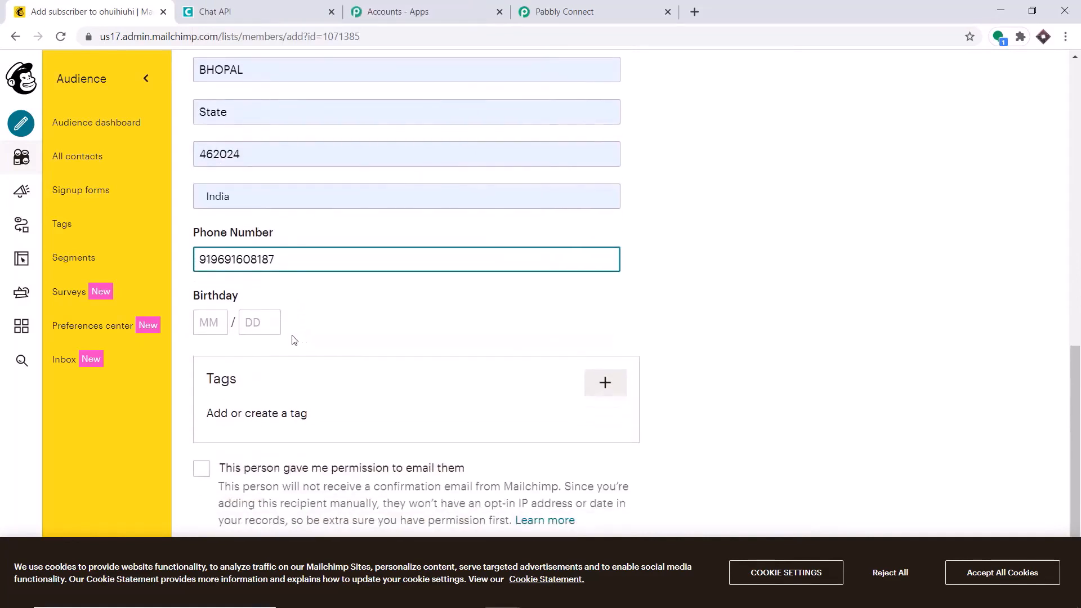
scroll(282, 343, "down", 1)
left_click(201, 408)
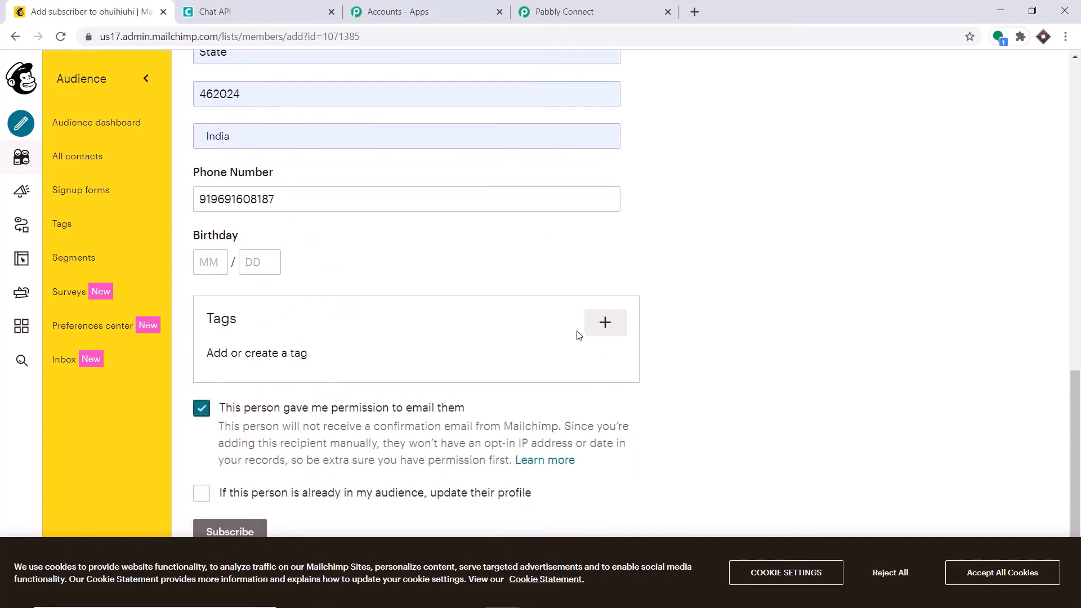
left_click(230, 532)
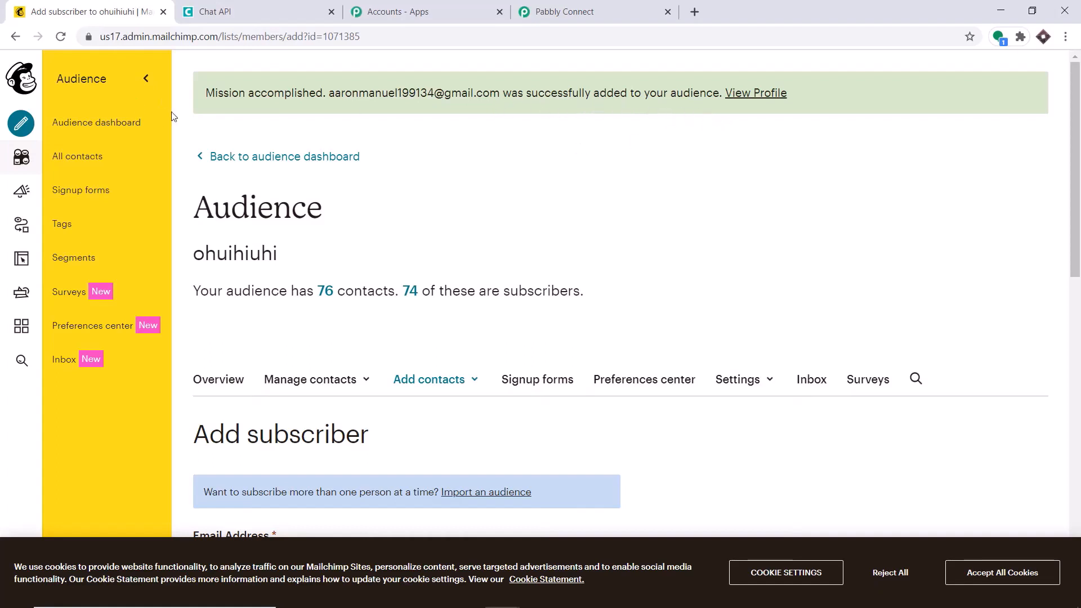
Review the captured Mailchimp webhook response fields in Pabbly Connect down to the Save button
left_click(591, 7)
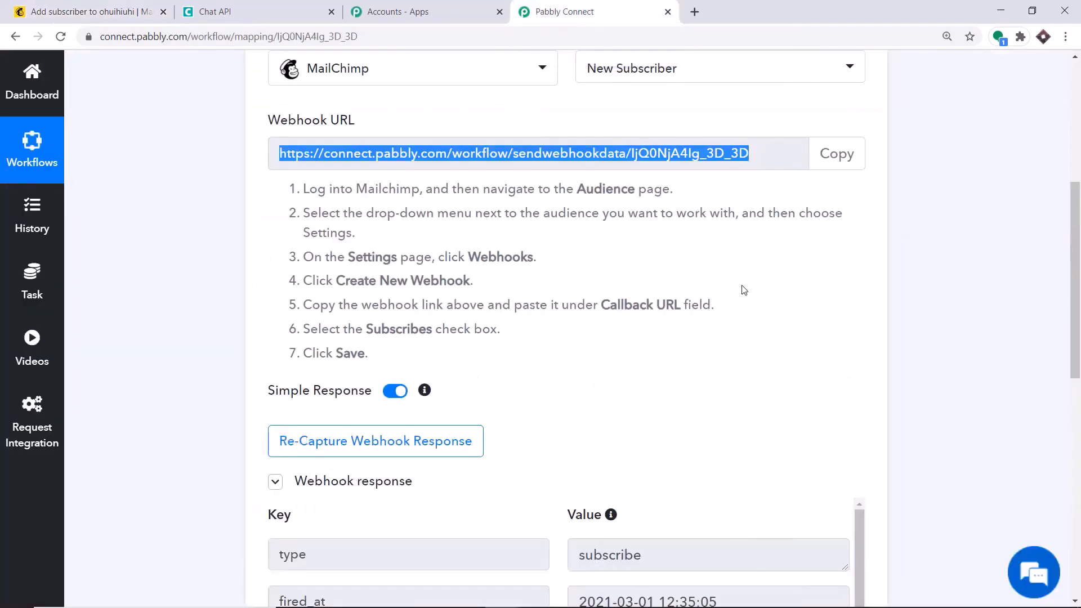
scroll(749, 293, "down", 5)
scroll(757, 298, "down", 5)
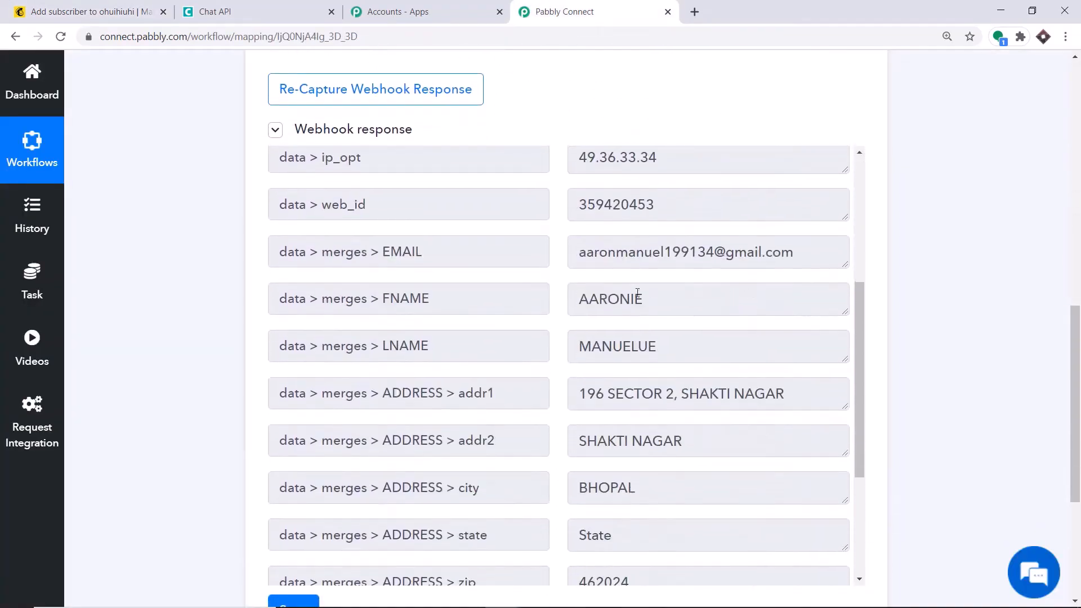
scroll(625, 310, "down", 1)
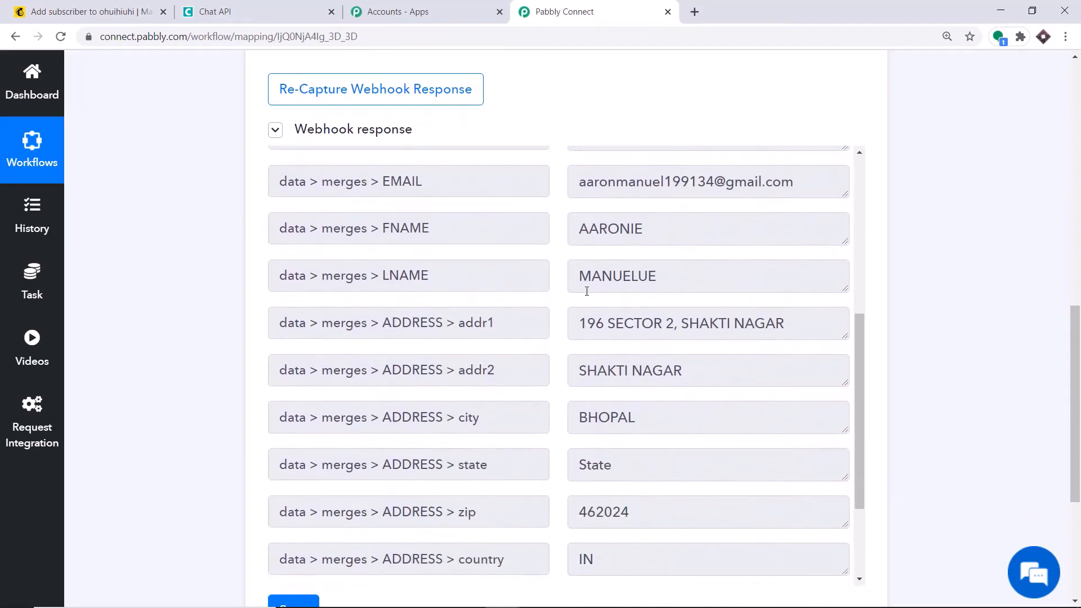
scroll(685, 282, "down", 1)
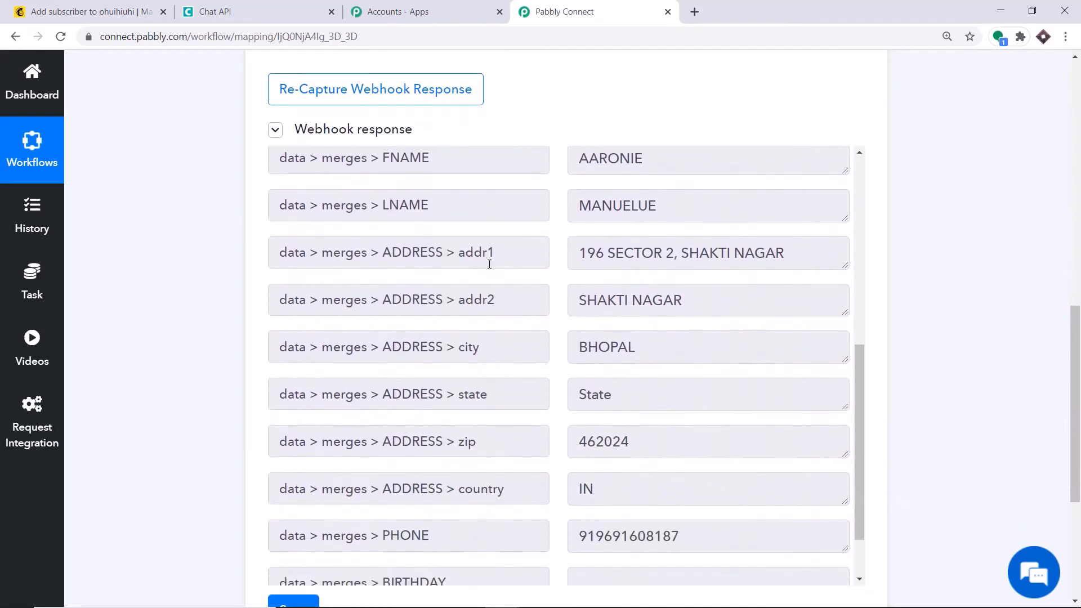
scroll(678, 307, "down", 1)
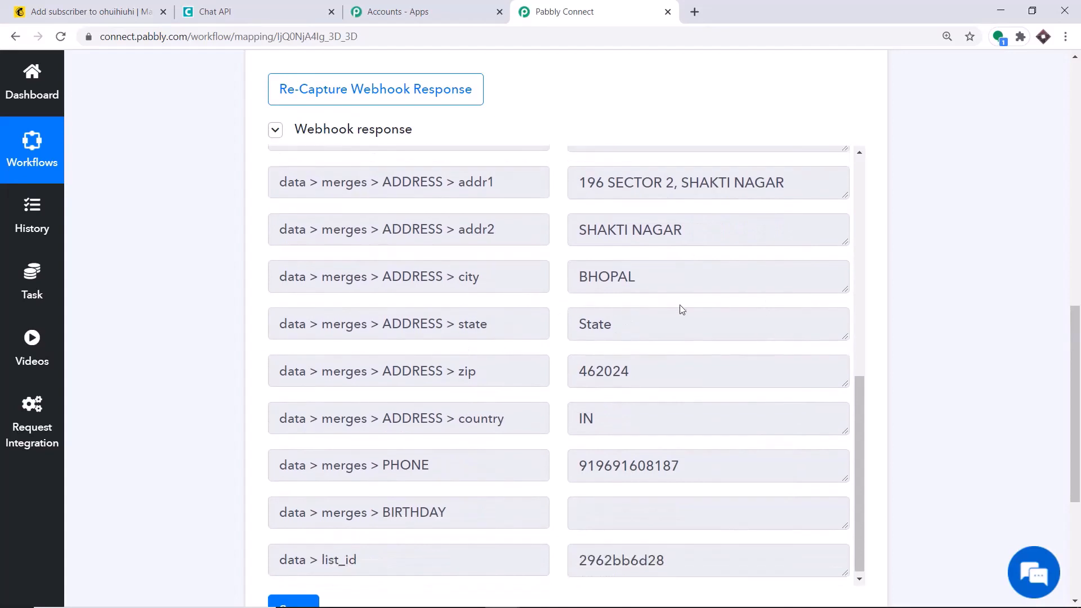
scroll(589, 311, "down", 1)
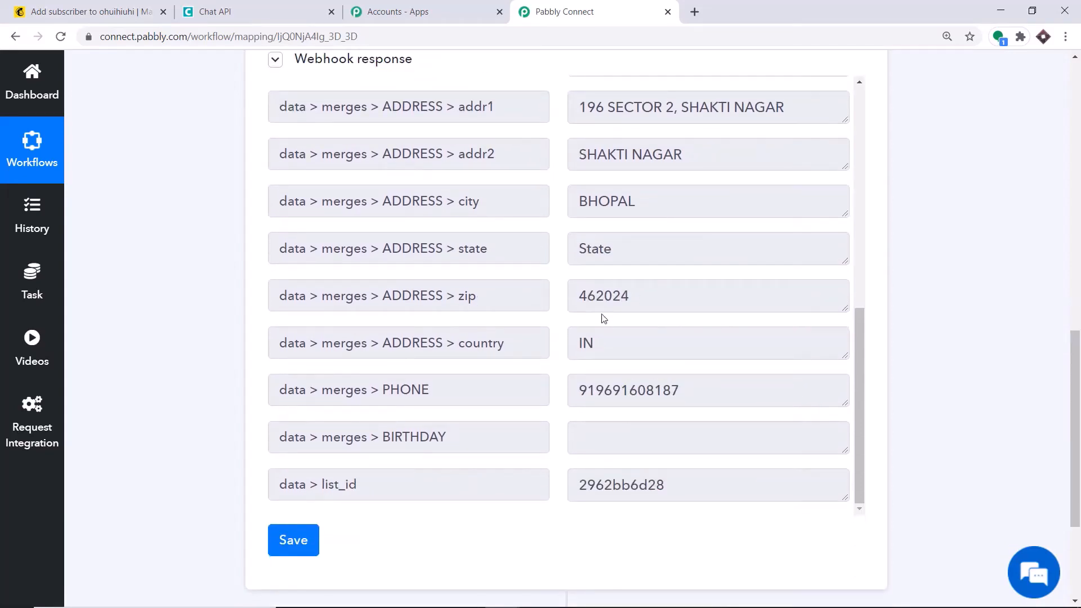
scroll(604, 317, "down", 1)
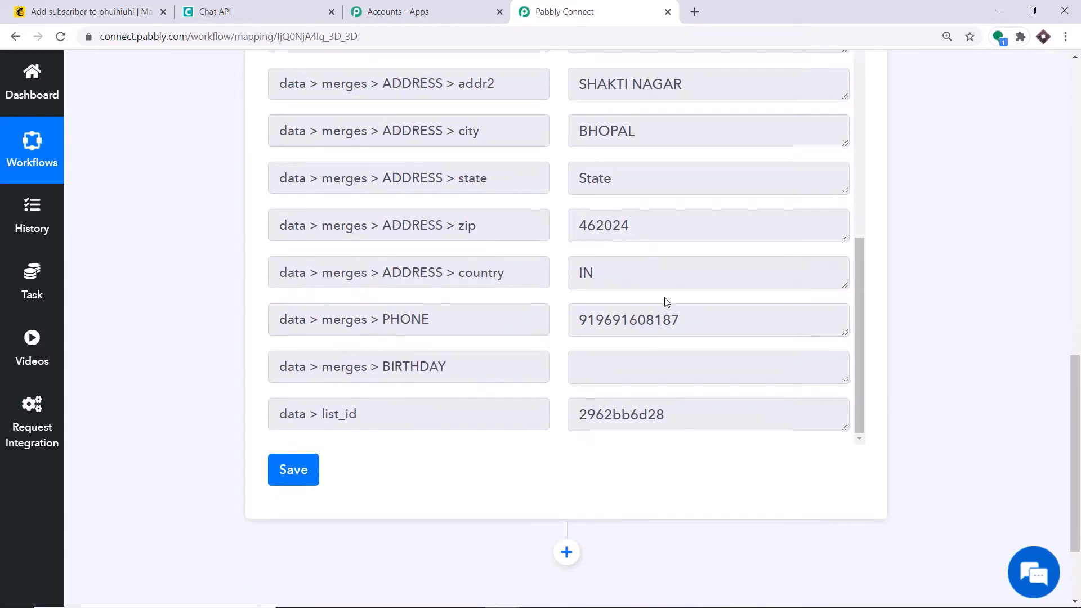
scroll(670, 304, "down", 2)
Add an action step using the Chat API app with the Send Message event
left_click(566, 427)
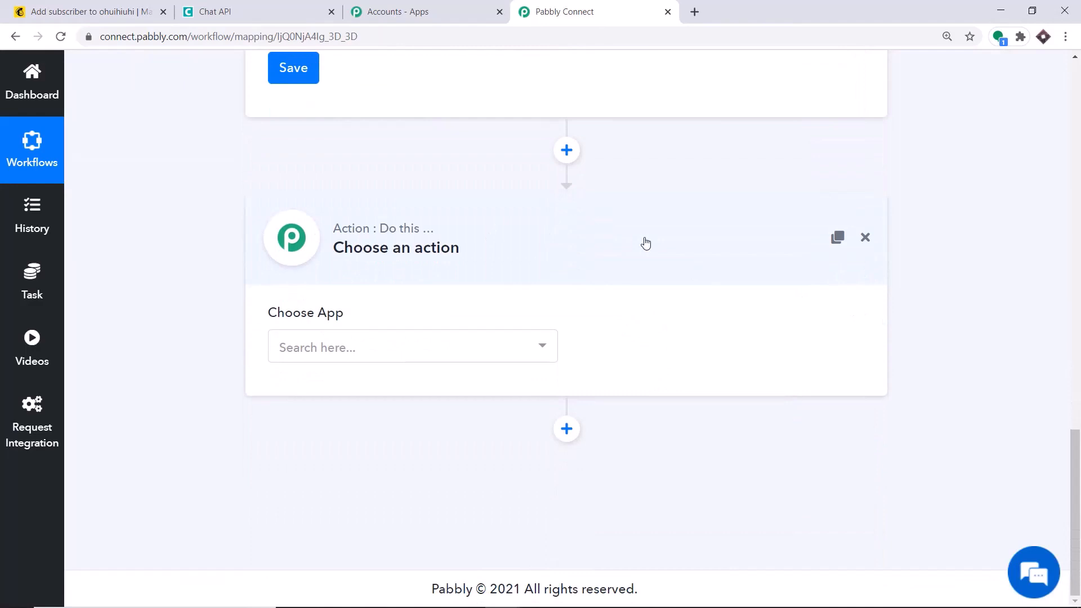
left_click(402, 346)
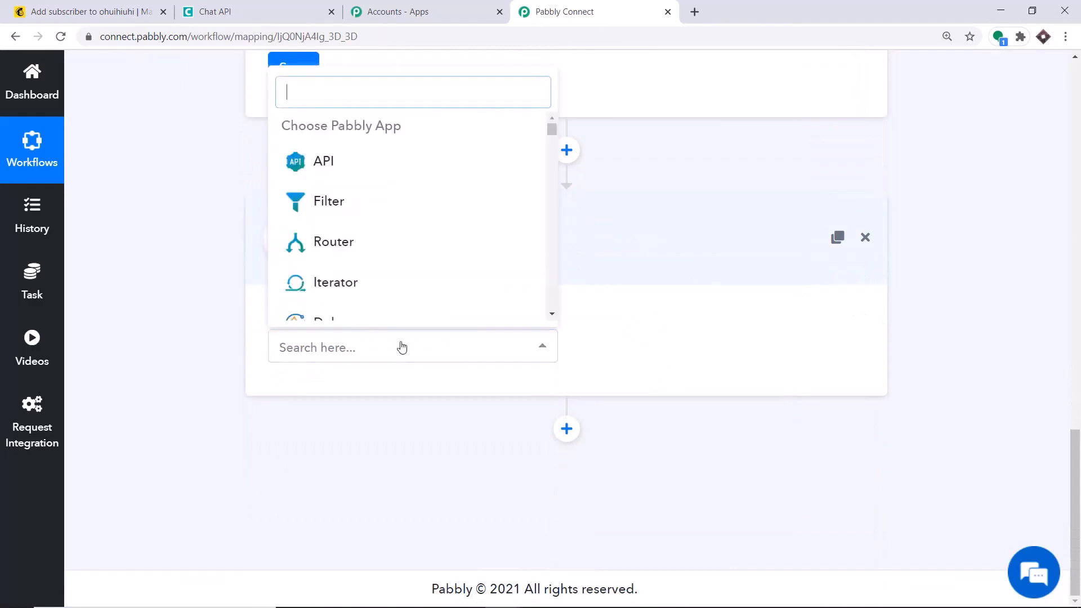
type("CHAT")
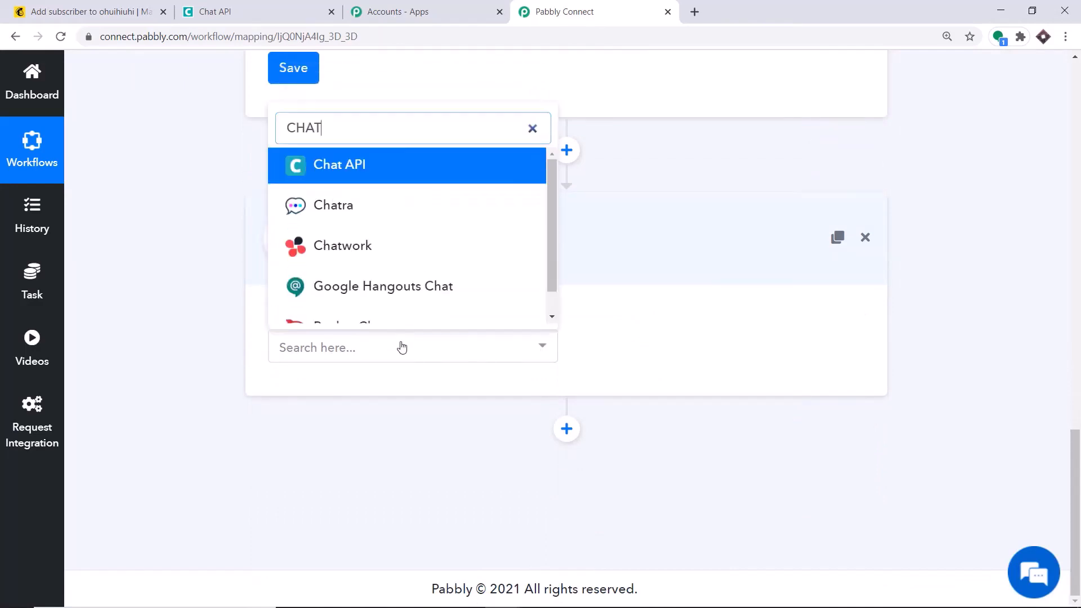
left_click(387, 172)
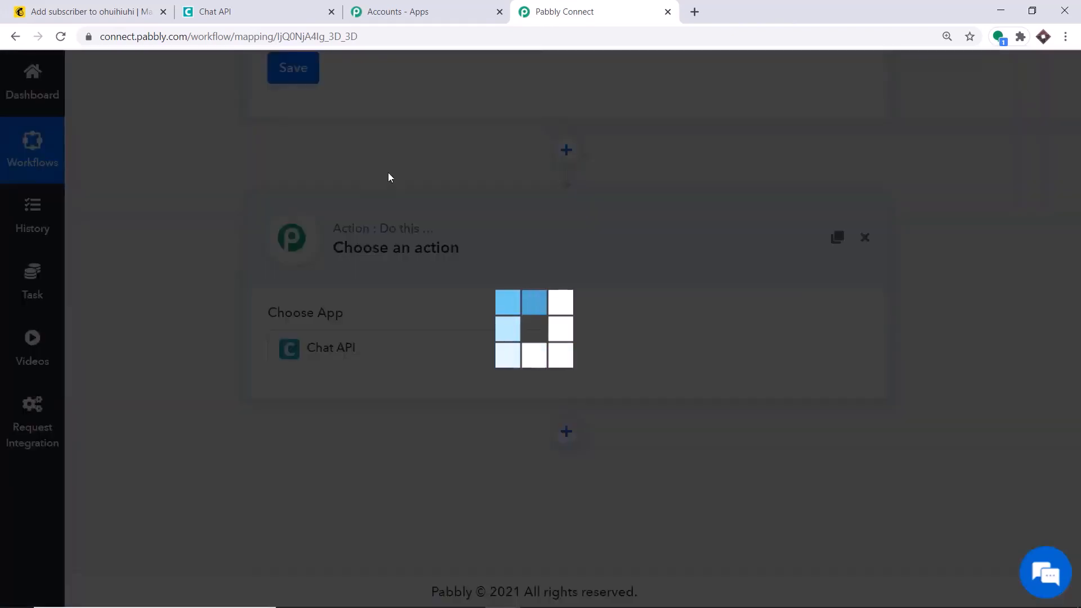
left_click(657, 350)
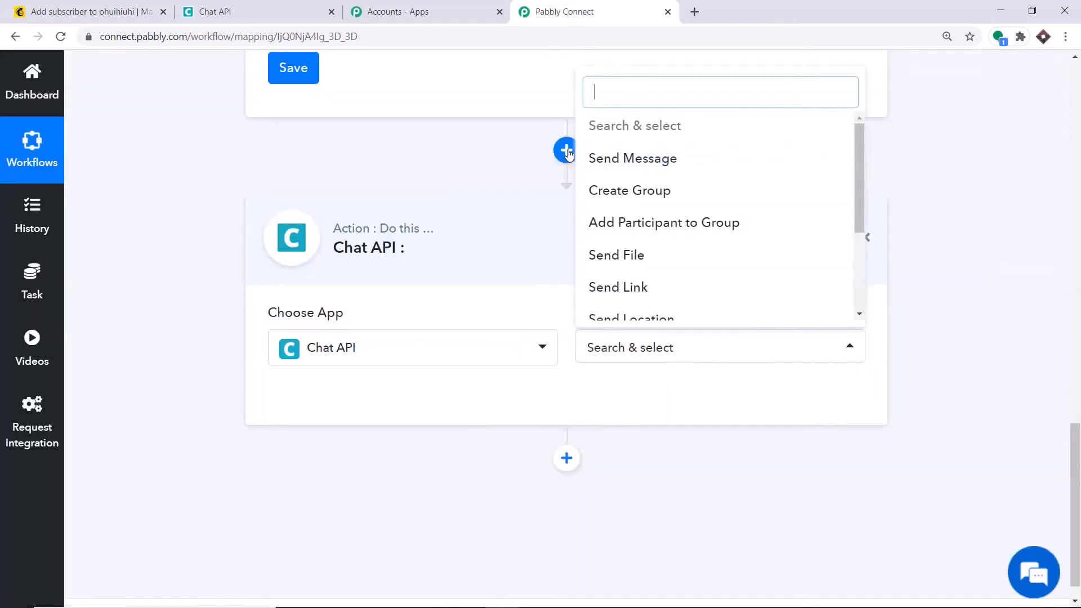
left_click(669, 161)
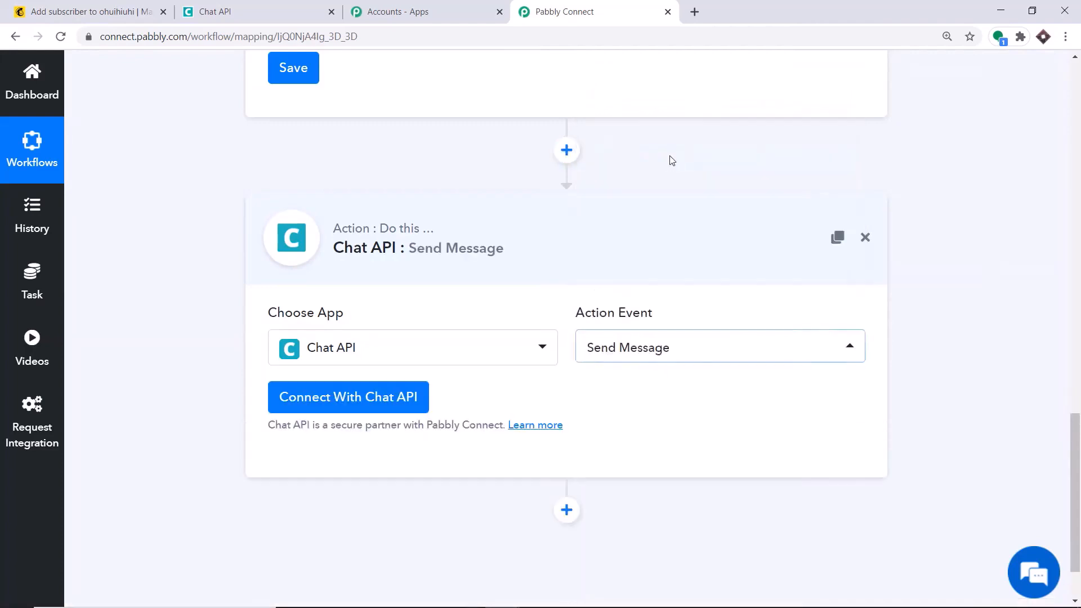
left_click(652, 346)
scroll(668, 263, "down", 1)
scroll(687, 255, "up", 2)
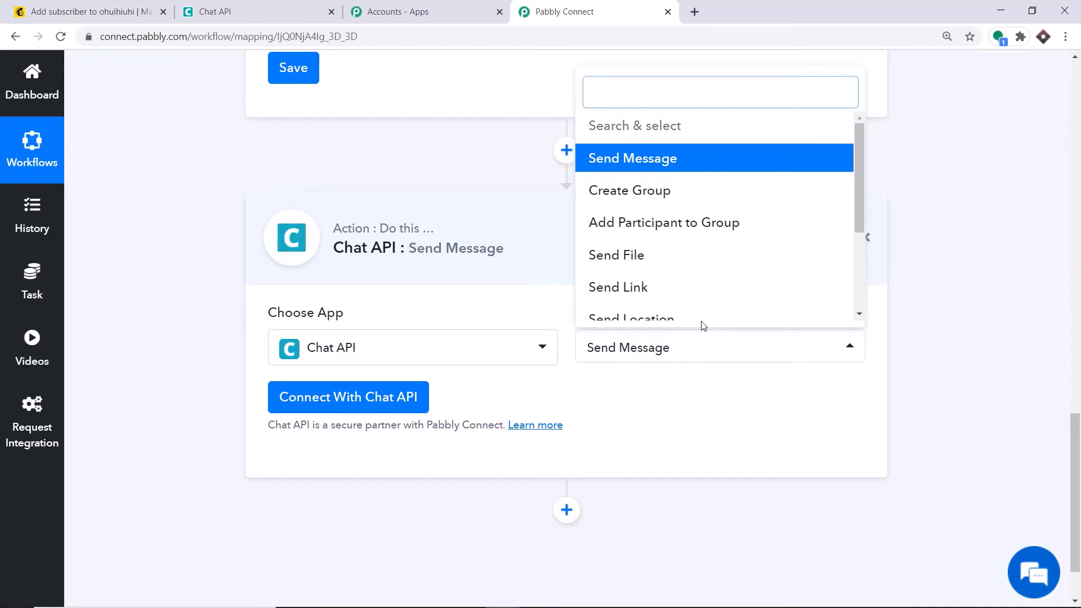
left_click(590, 383)
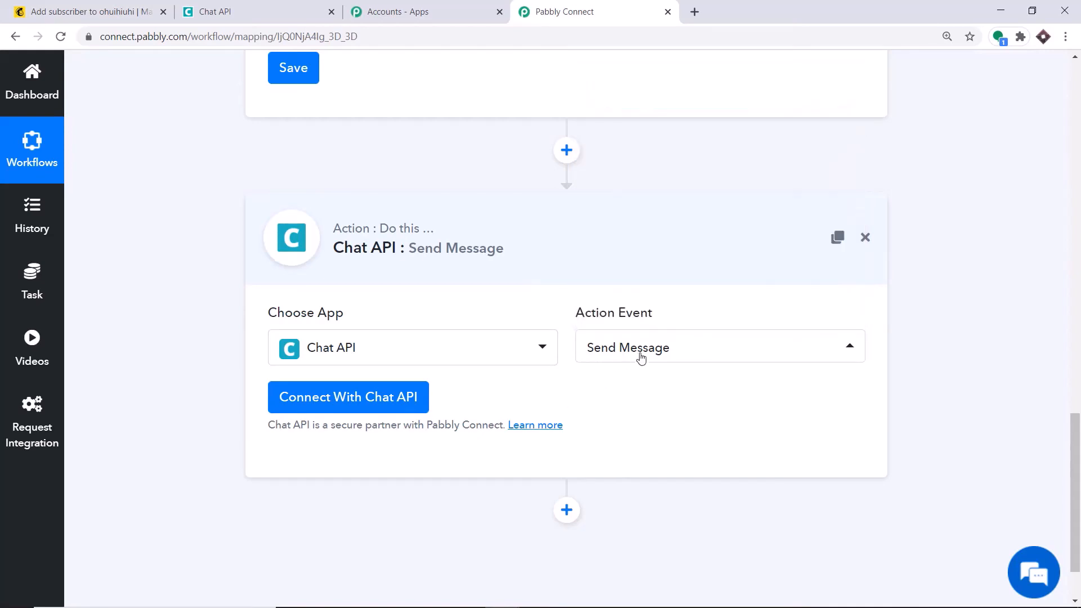
Copy the WhatsApp instance's API URL from Chat API into the Chat API credentials form
left_click(360, 397)
scroll(615, 198, "down", 1)
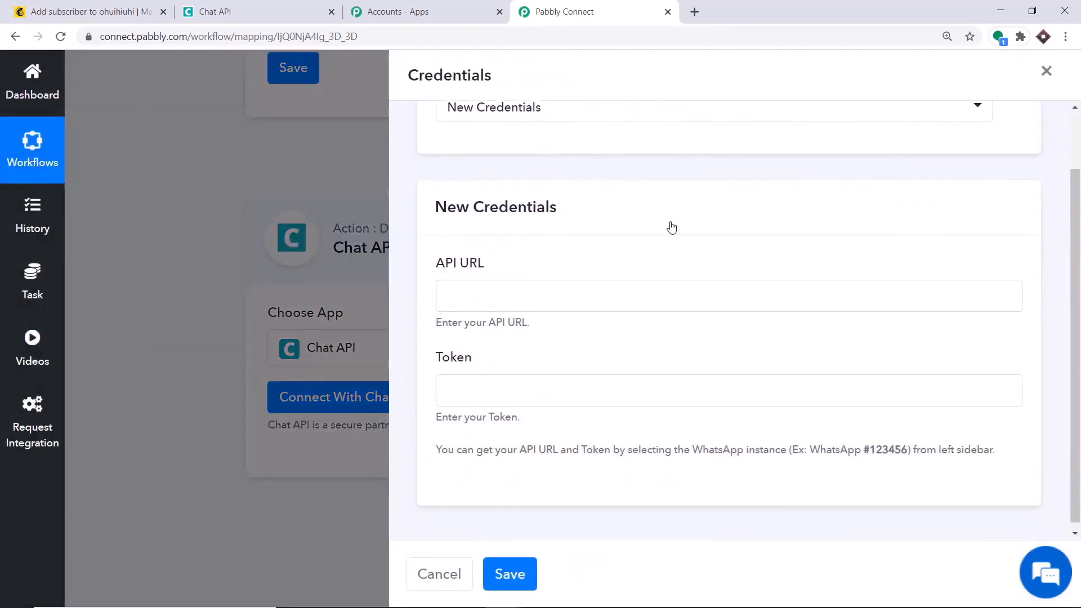
scroll(420, 268, "down", 1)
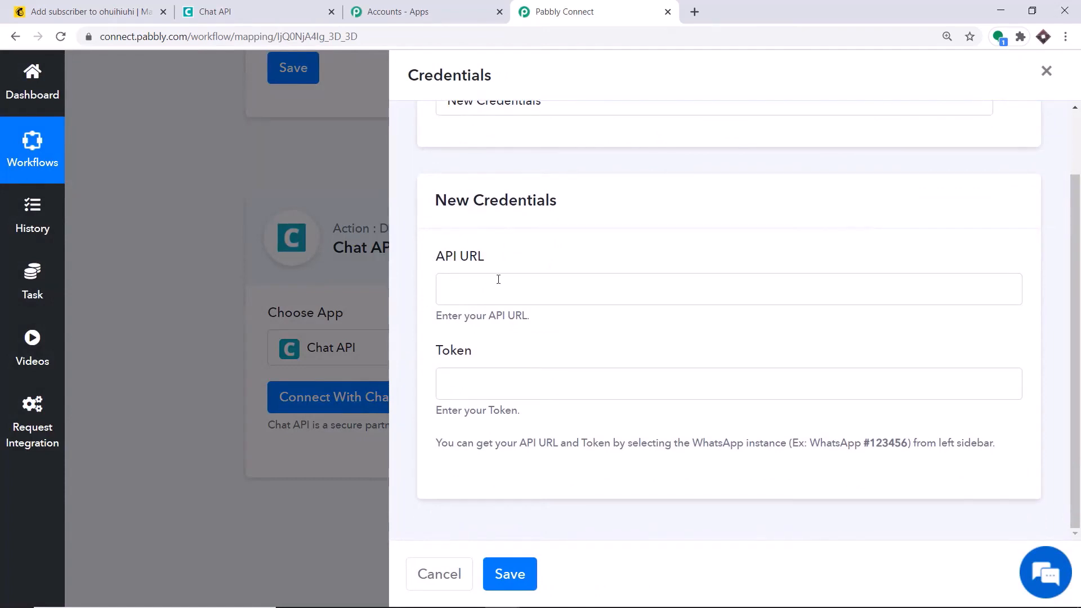
left_click(319, 7)
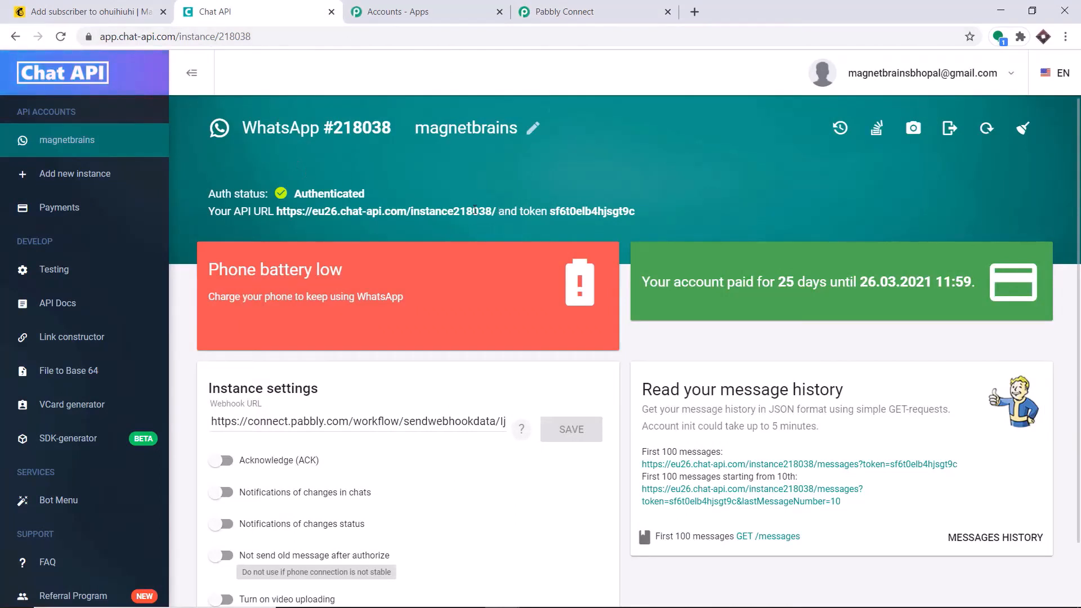
left_click_drag(292, 212, 277, 211)
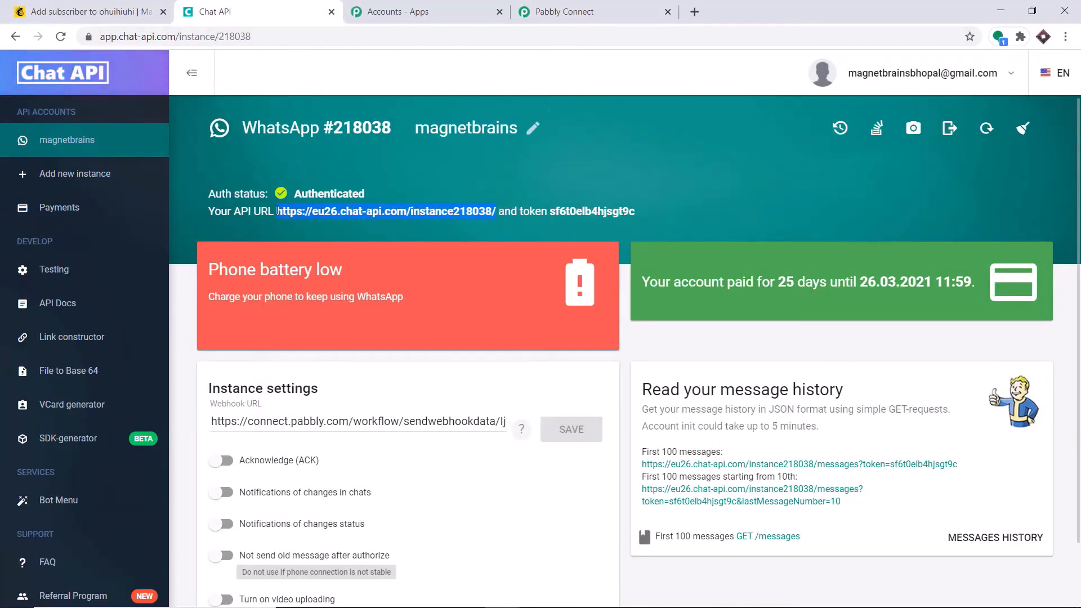
right_click(277, 213)
left_click(303, 220)
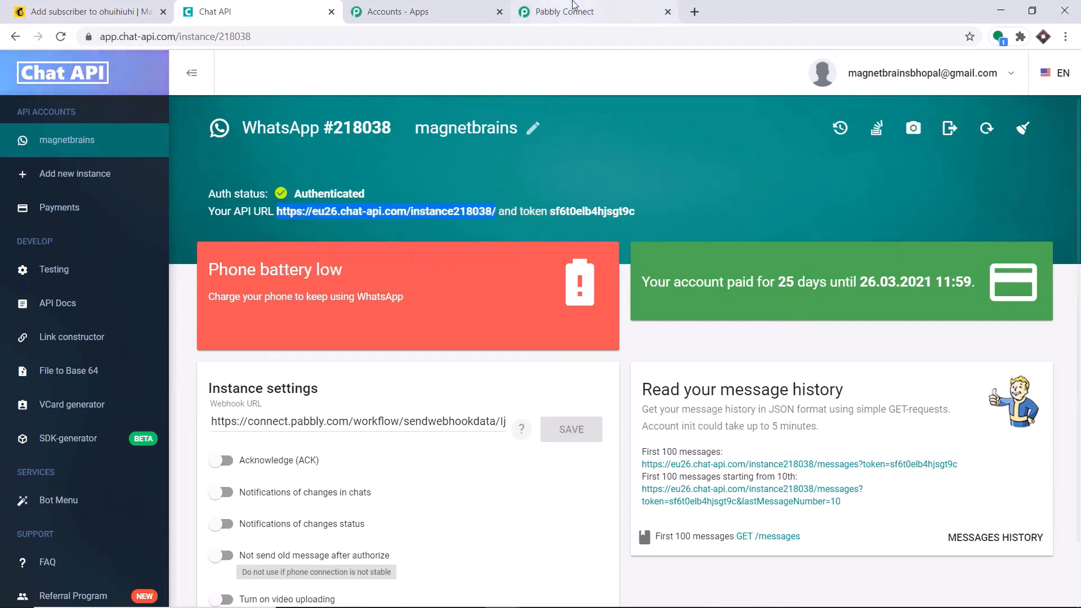
left_click(565, 11)
left_click(478, 290)
right_click(479, 290)
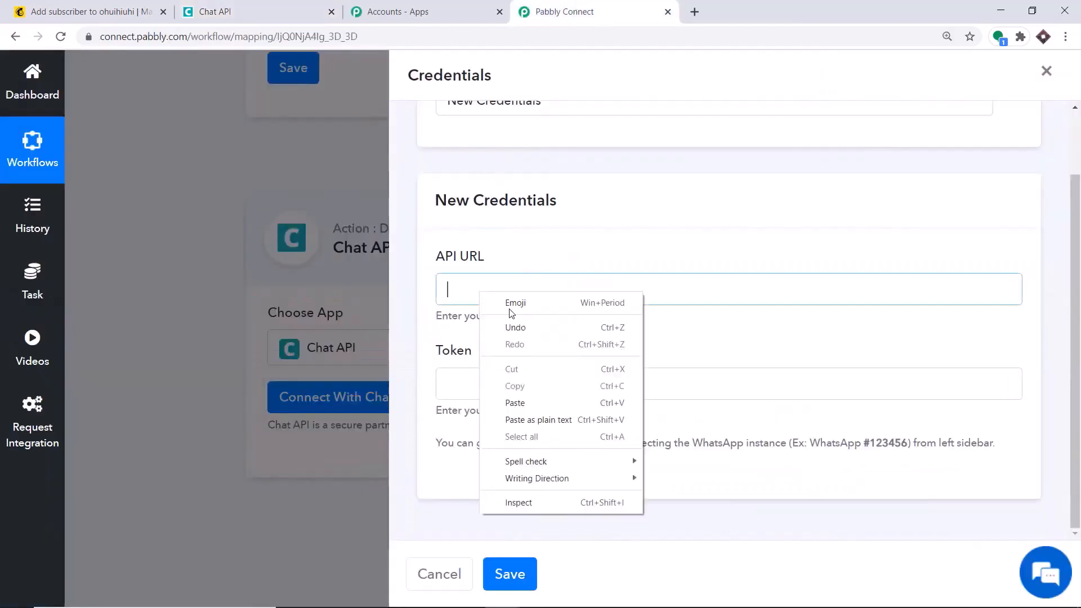
left_click(545, 400)
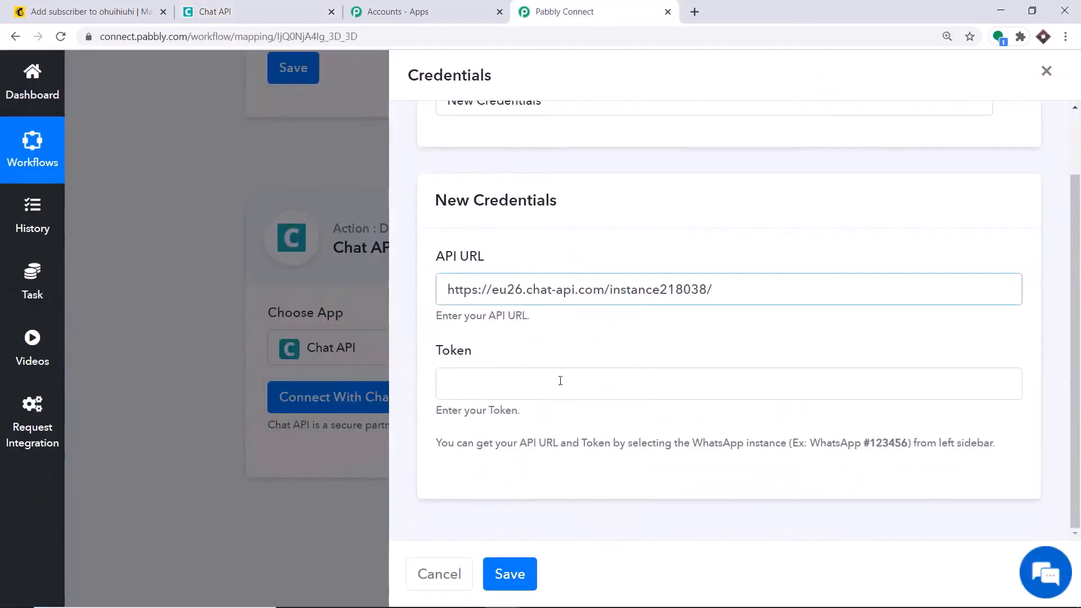
Paste the instance's token into the Token field and save the Chat API connection
left_click(215, 12)
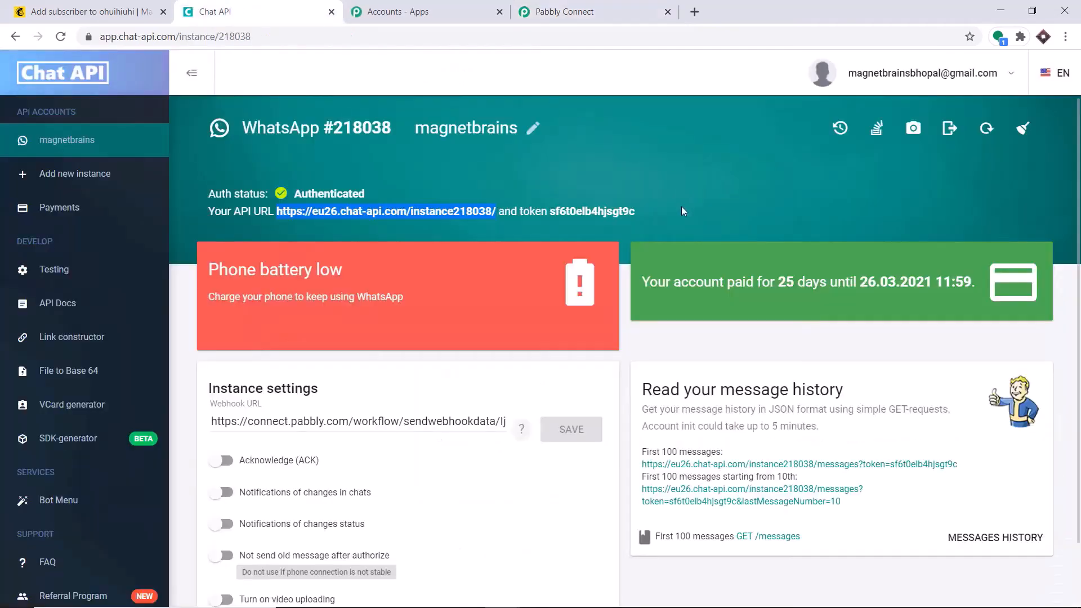
left_click_drag(637, 212, 558, 211)
right_click(553, 211)
left_click(575, 221)
left_click(563, 11)
left_click(478, 392)
right_click(477, 393)
left_click(543, 278)
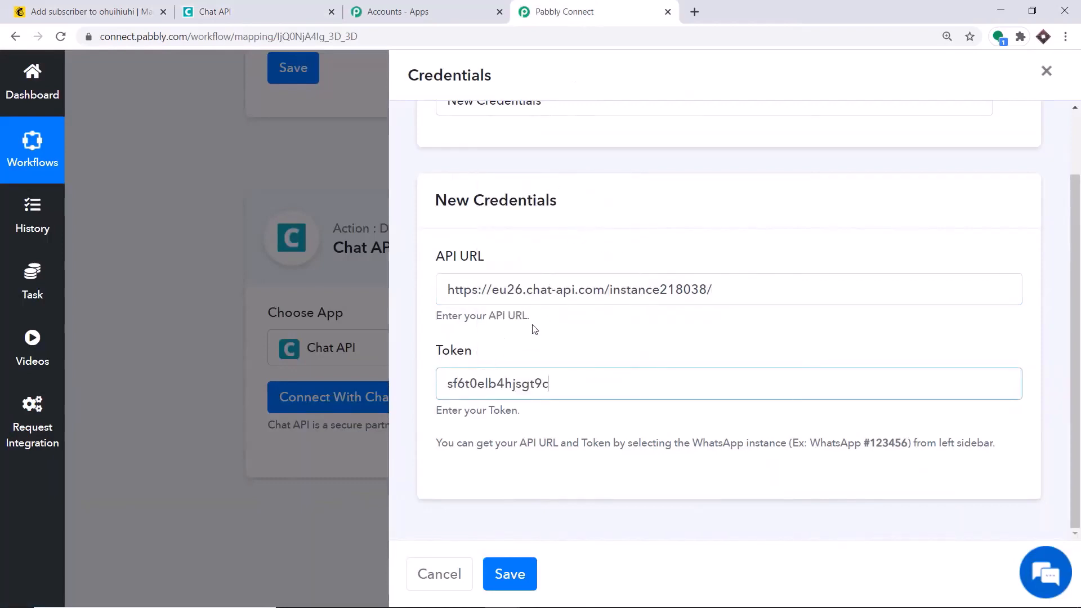
left_click(507, 579)
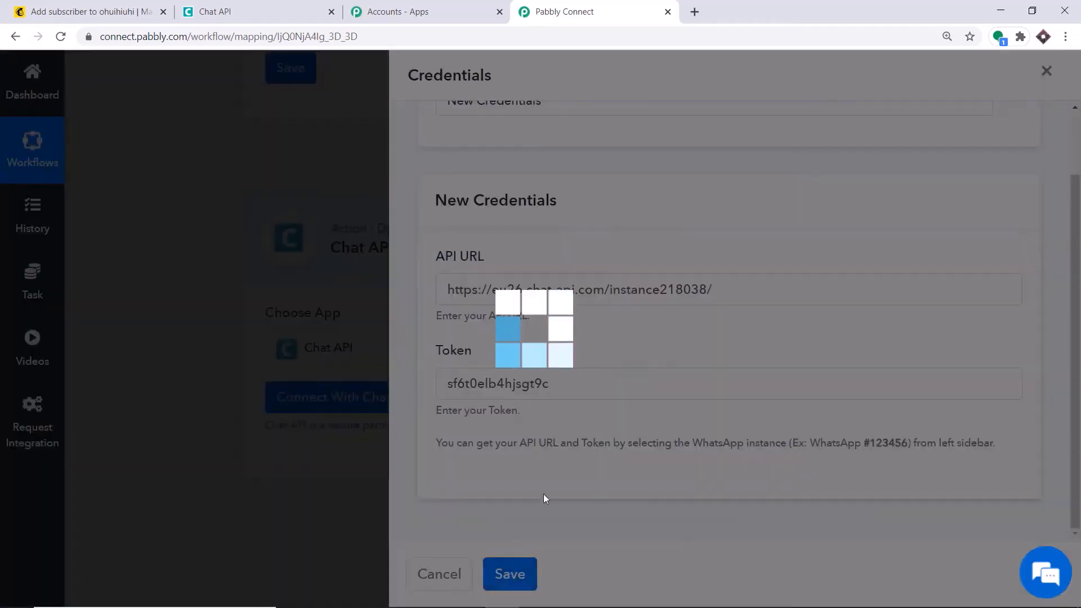
scroll(679, 292, "down", 4)
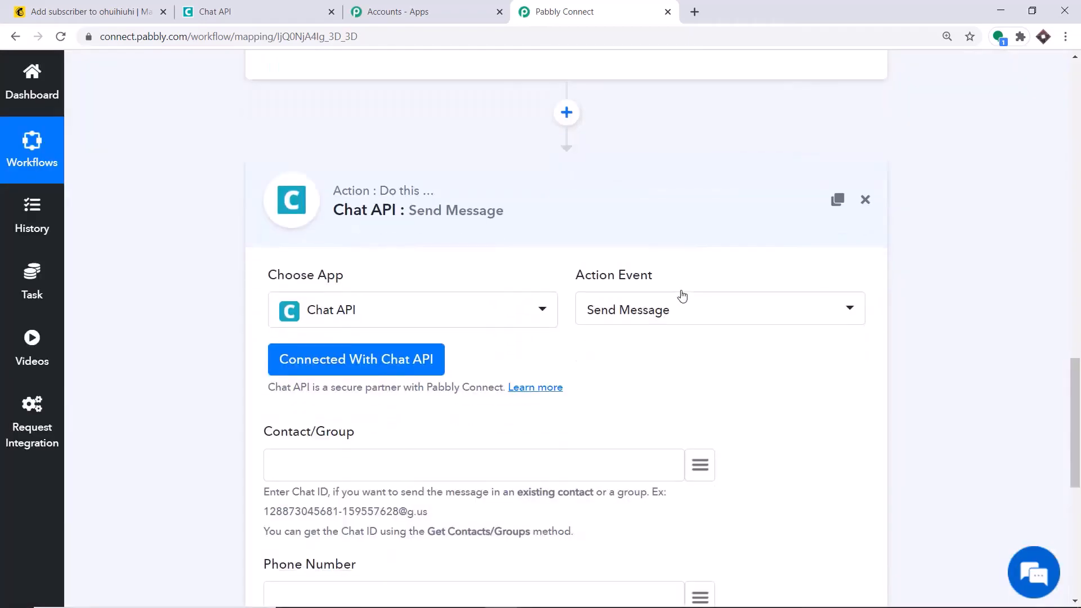
scroll(682, 295, "down", 3)
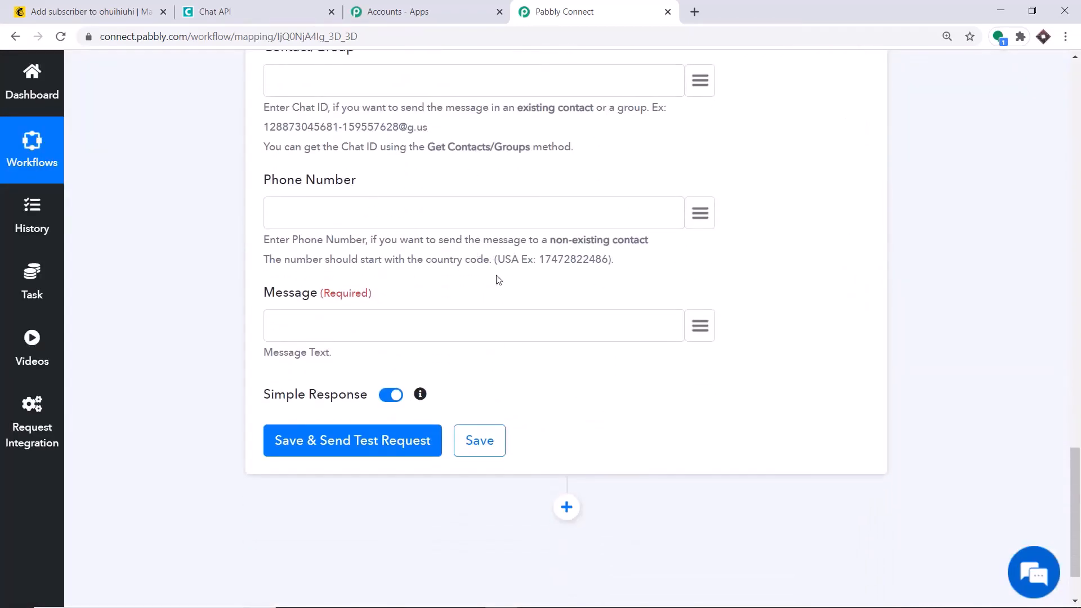
scroll(494, 288, "up", 1)
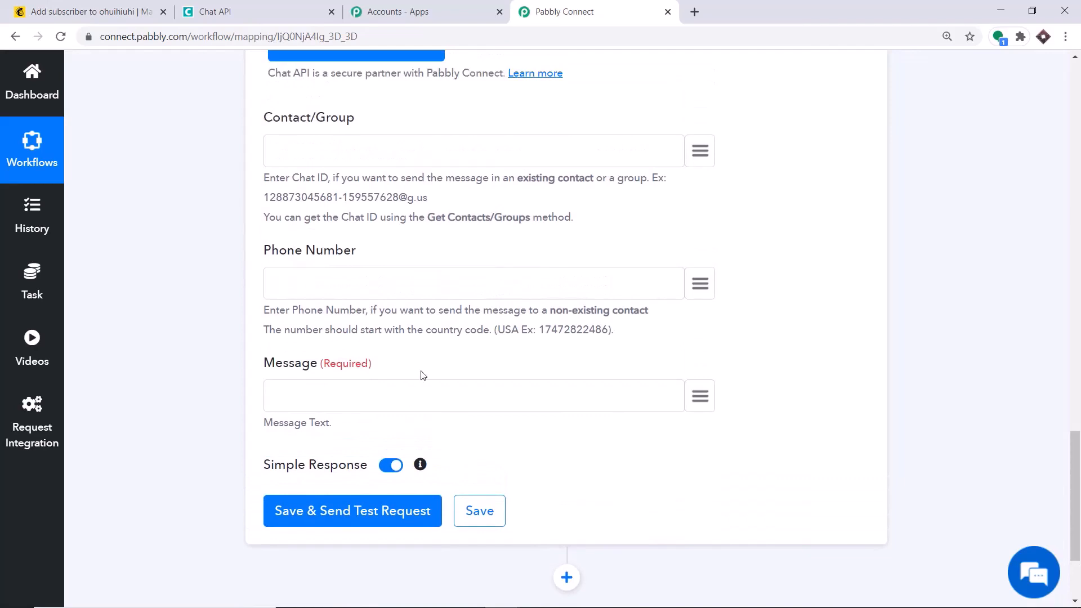
scroll(401, 330, "up", 1)
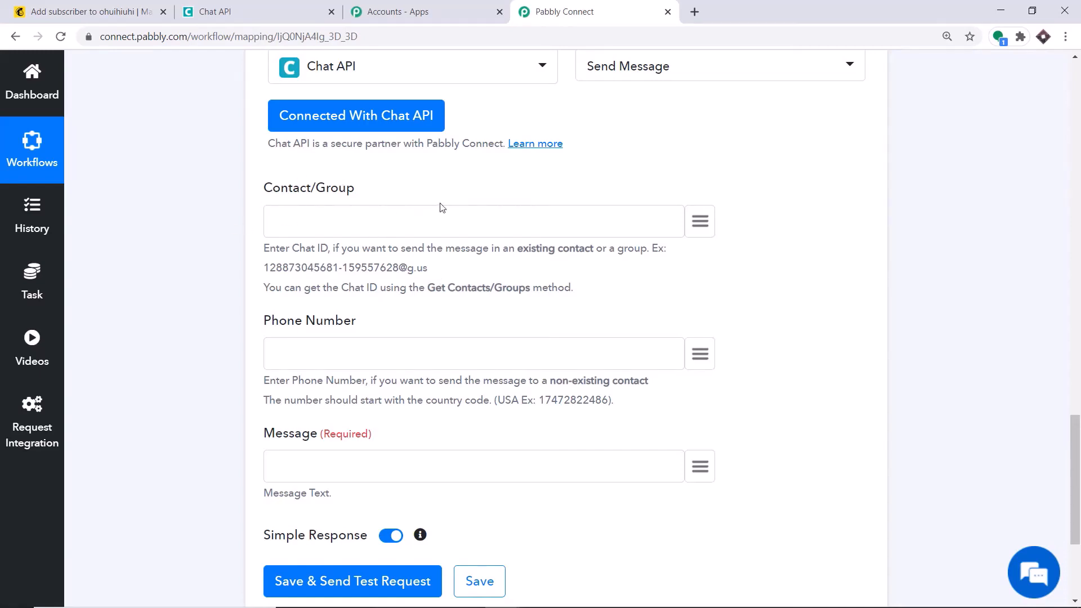
scroll(533, 140, "down", 1)
scroll(540, 161, "down", 1)
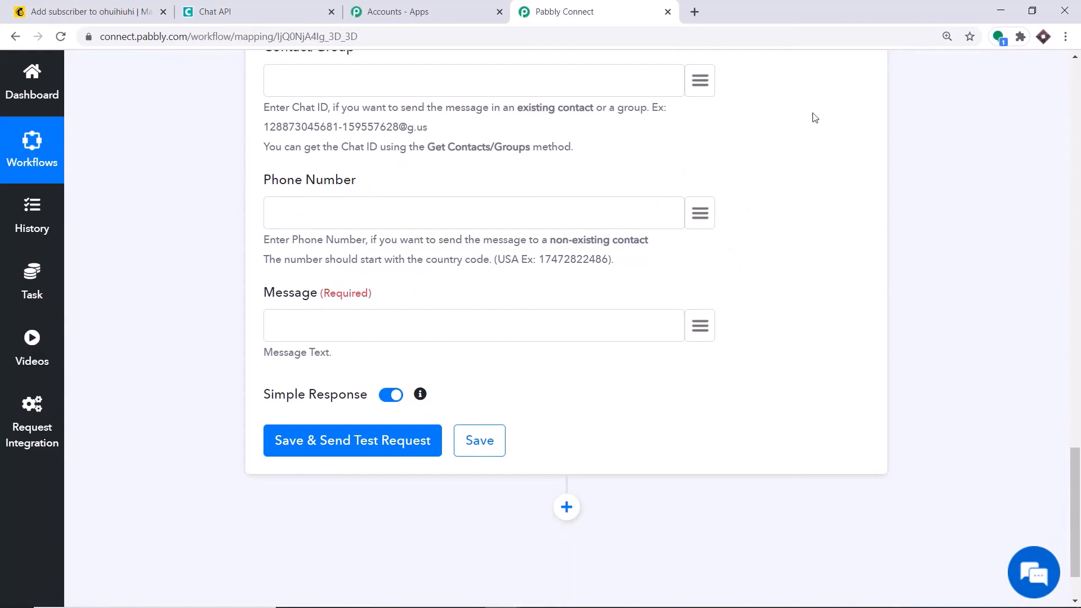
Map the Mailchimp subscriber's data > merges > PHONE value into the Phone Number field
left_click(711, 207)
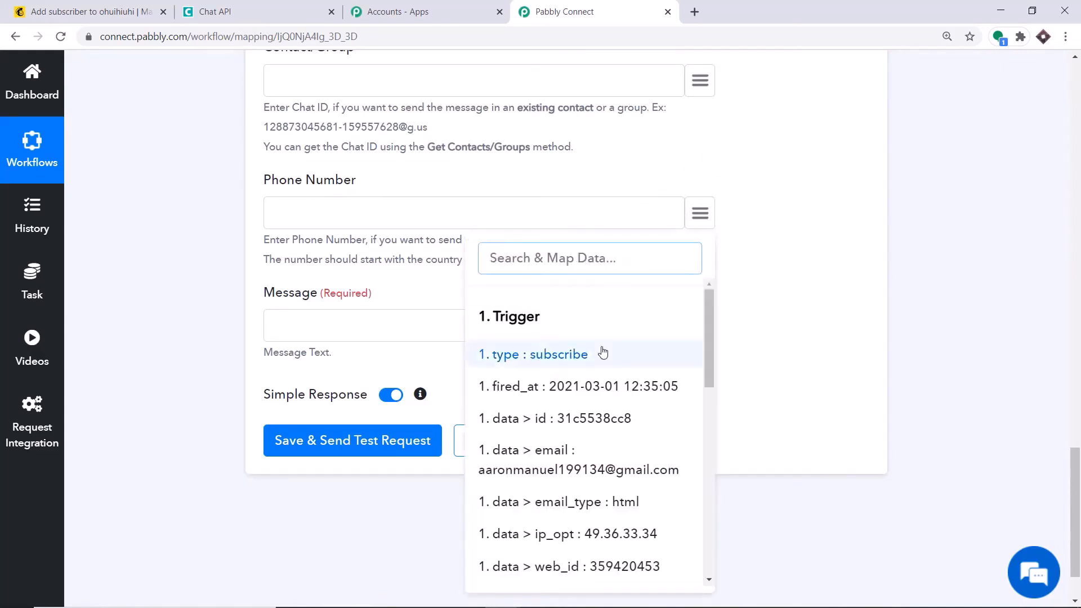
scroll(597, 355, "down", 8)
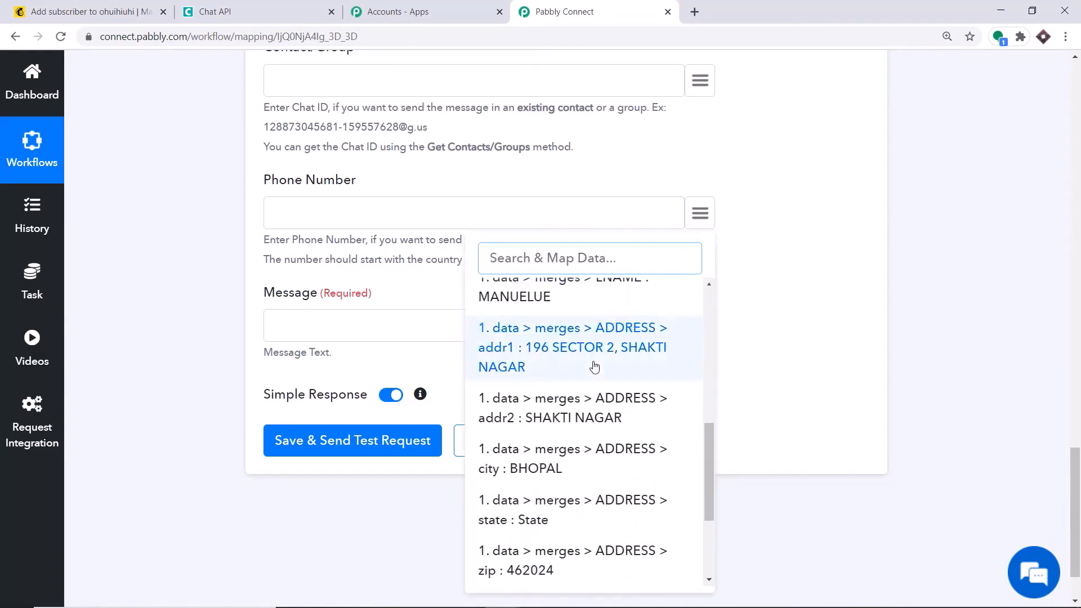
scroll(569, 386, "down", 3)
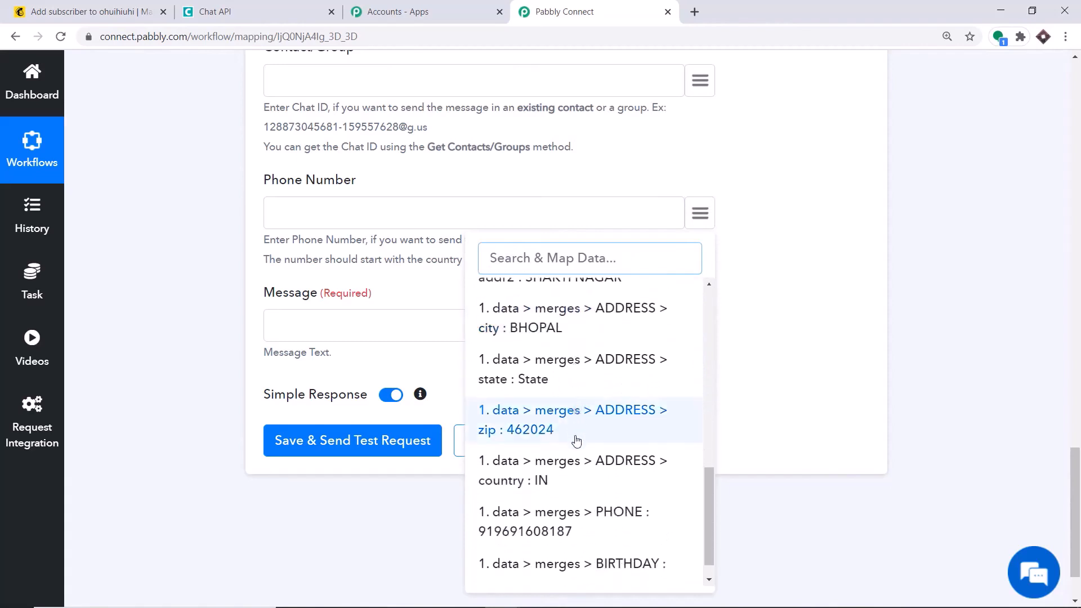
scroll(577, 439, "down", 1)
left_click(542, 496)
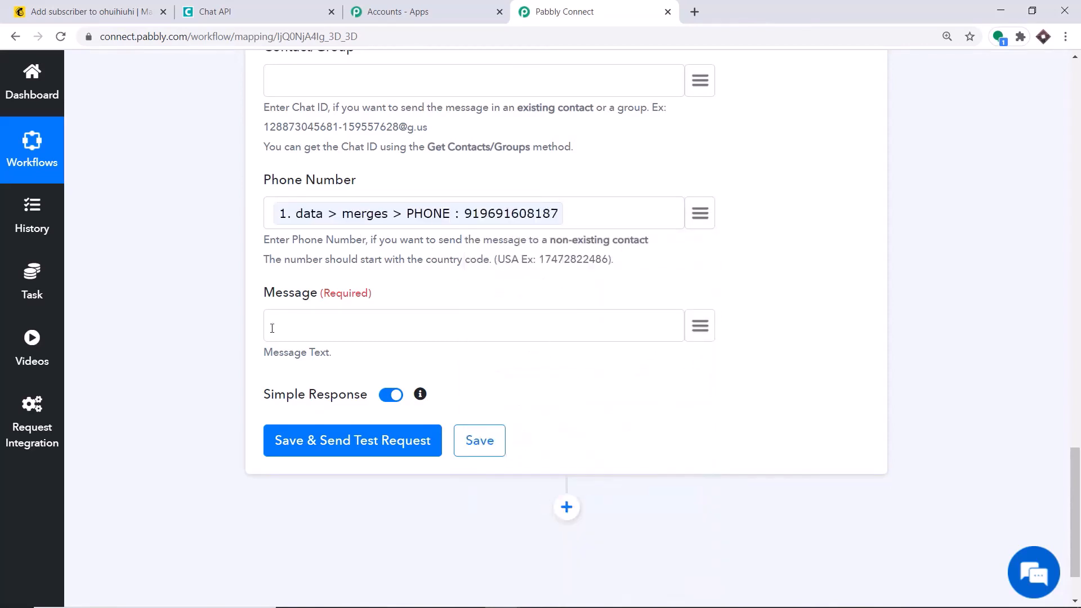
Start the message with 'Hey' followed by the subscriber's mapped FNAME and LNAME
type("Hey")
left_click(700, 325)
type("aa")
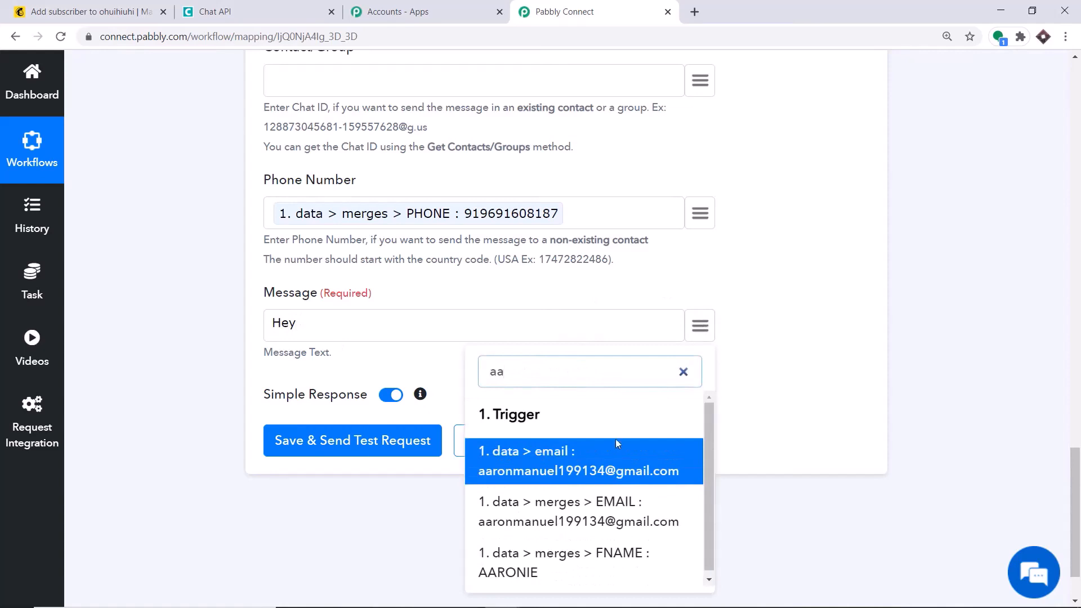
left_click(581, 560)
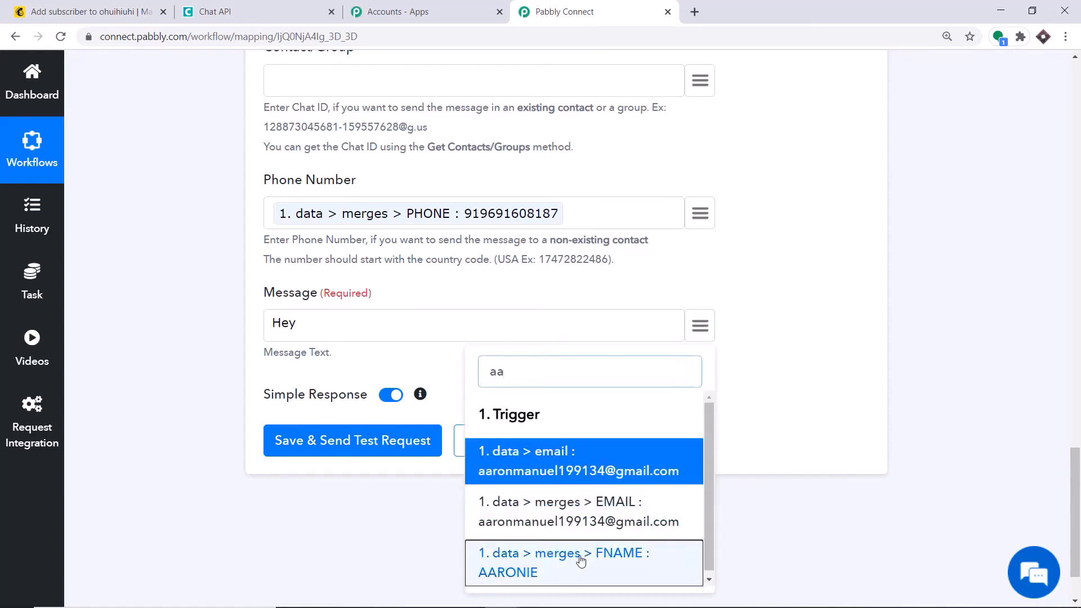
left_click(700, 328)
scroll(647, 476, "down", 6)
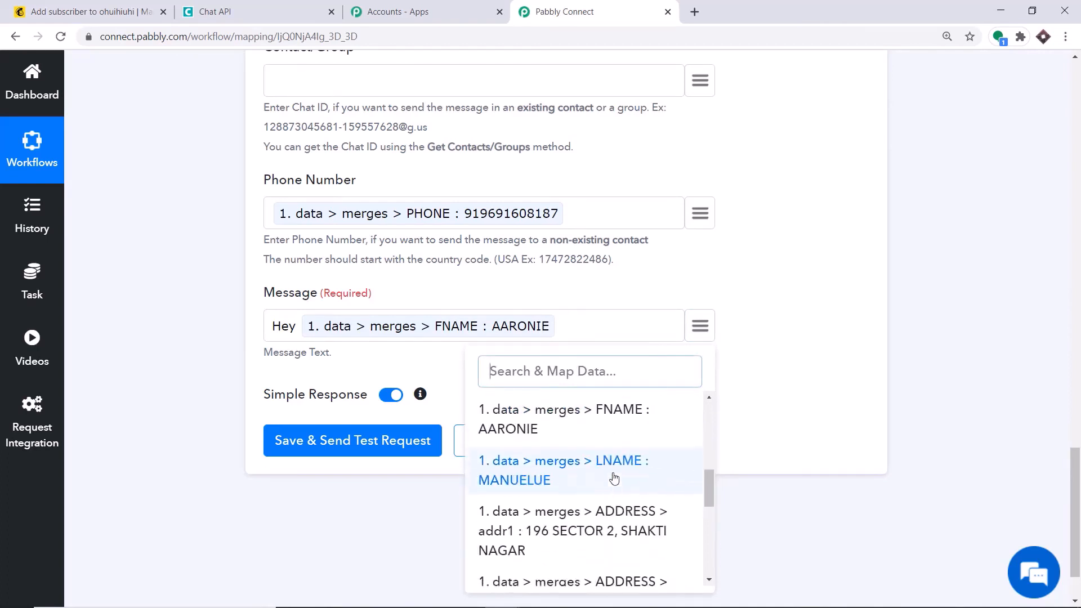
left_click(614, 479)
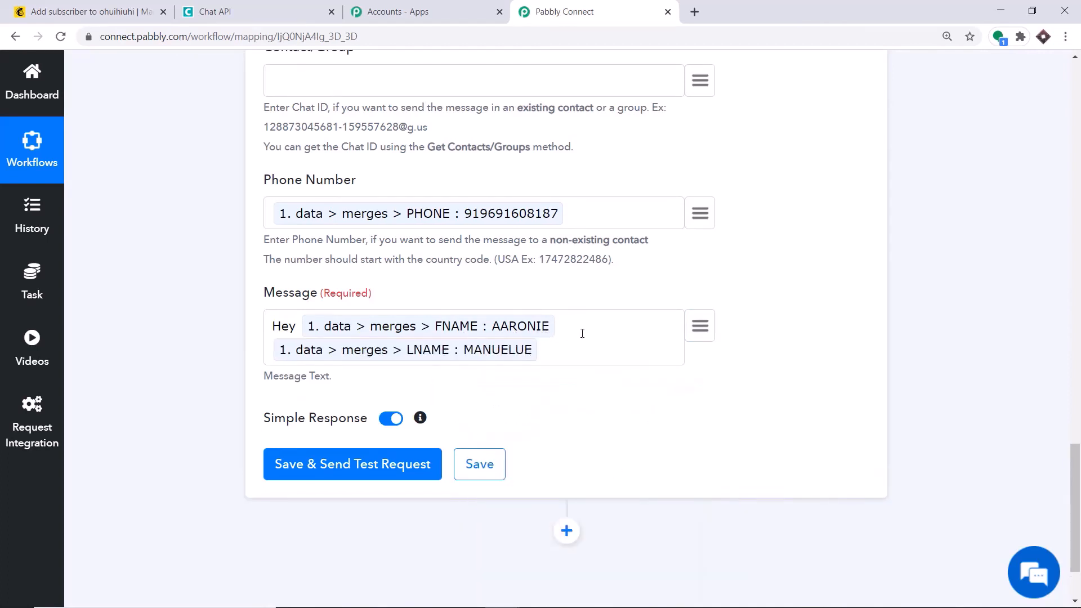
Add 'thanks for being a subscriber in MailChimp. You will be getting regular emails from us at this email address'
type("thanks for being a subscrib")
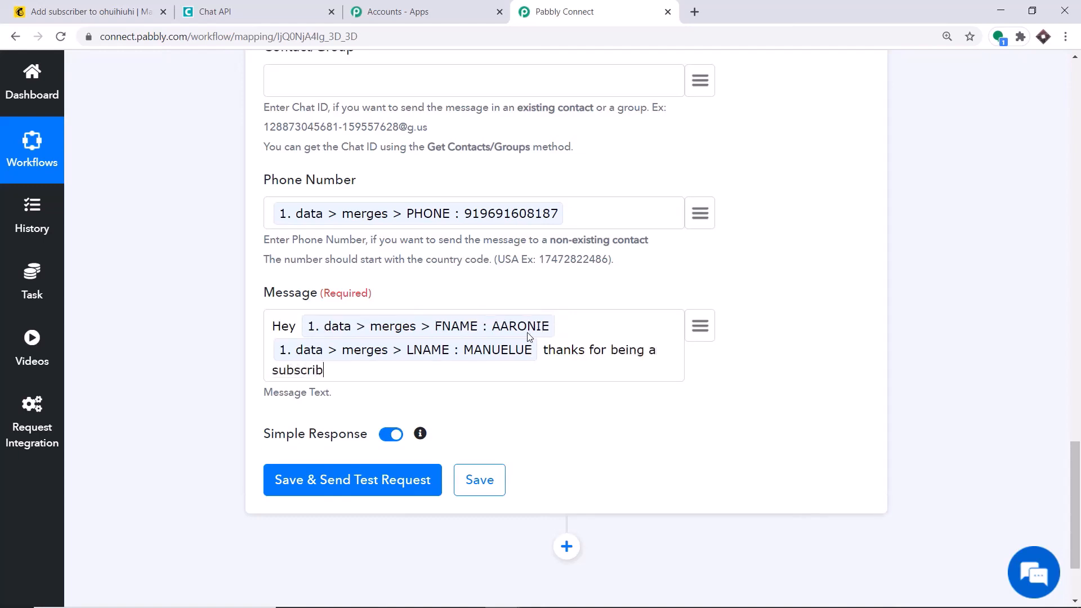
type("er in Mailchimp")
left_click(391, 372)
key("BackSpace")
type("Chimp")
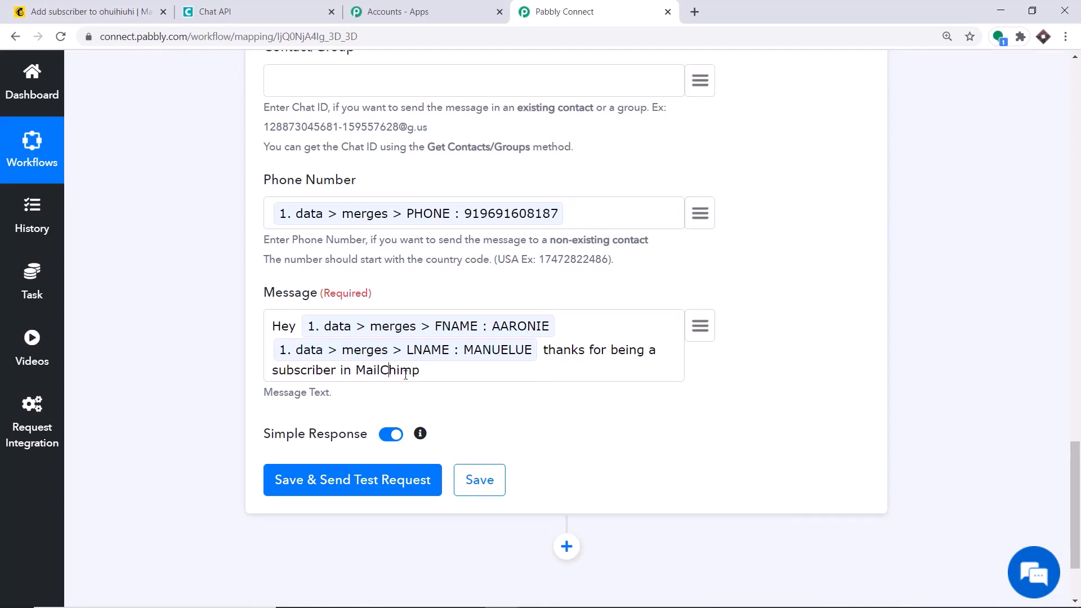
type(". You will be getting ")
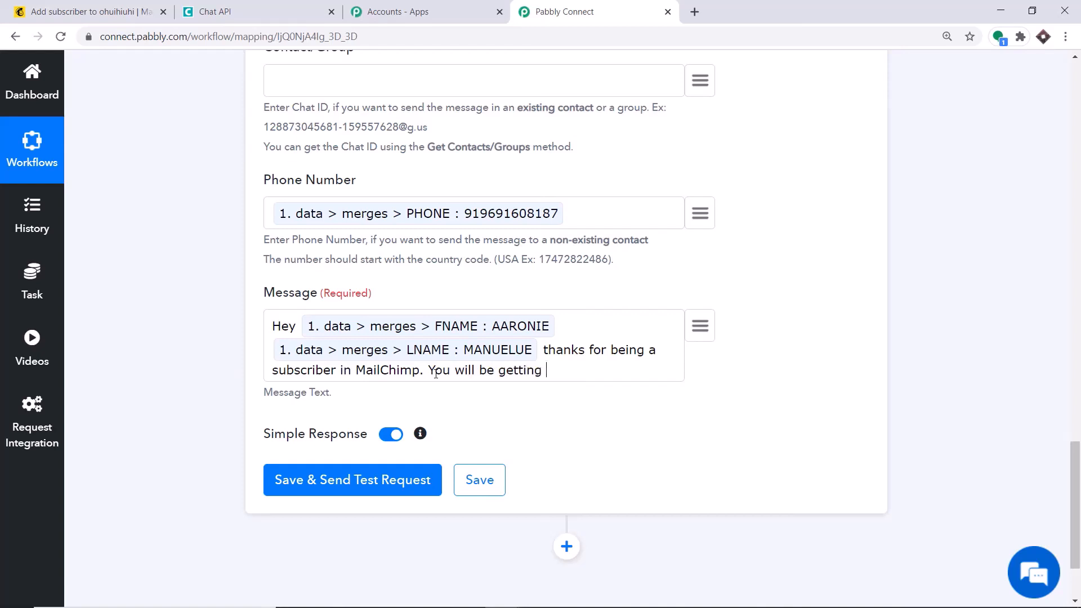
type("regular emails from us at ")
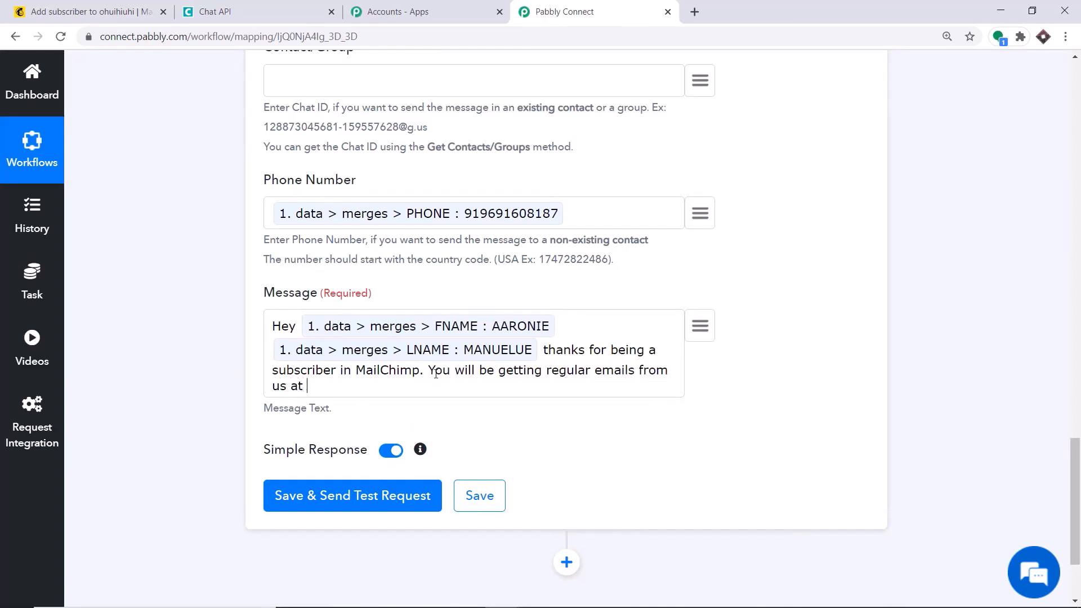
type("this email address")
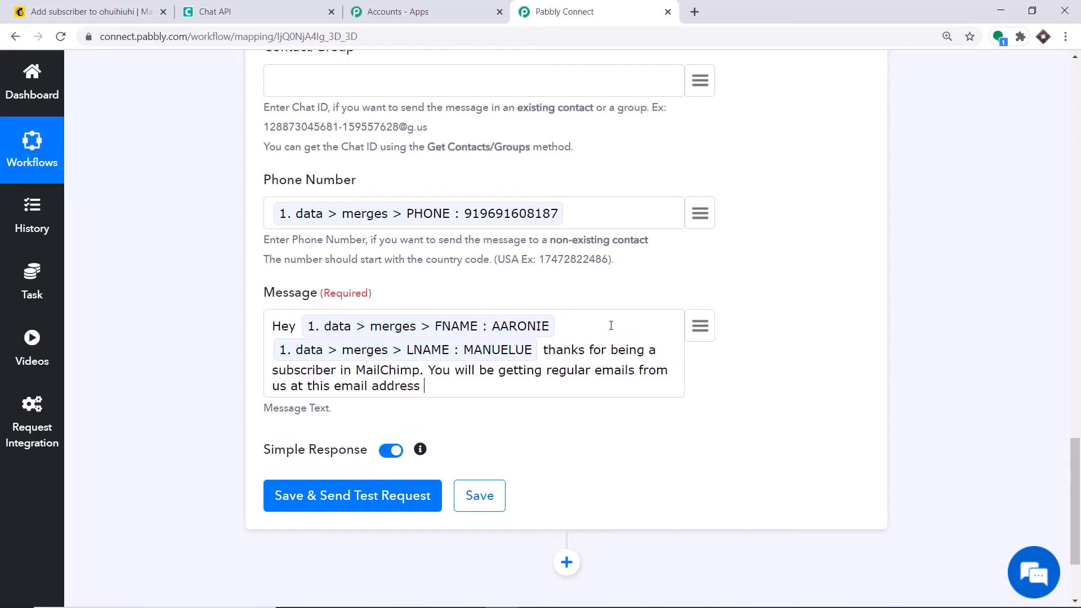
Append the subscriber's mapped EMAIL value to the end of the message
left_click(700, 326)
scroll(630, 349, "down", 6)
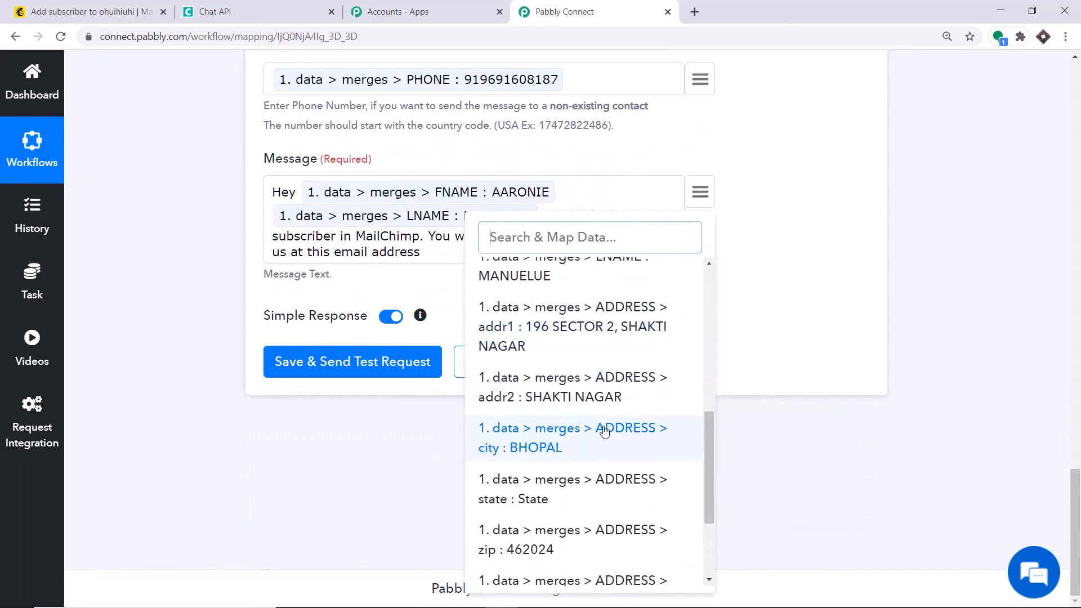
scroll(604, 431, "down", 3)
scroll(600, 445, "up", 3)
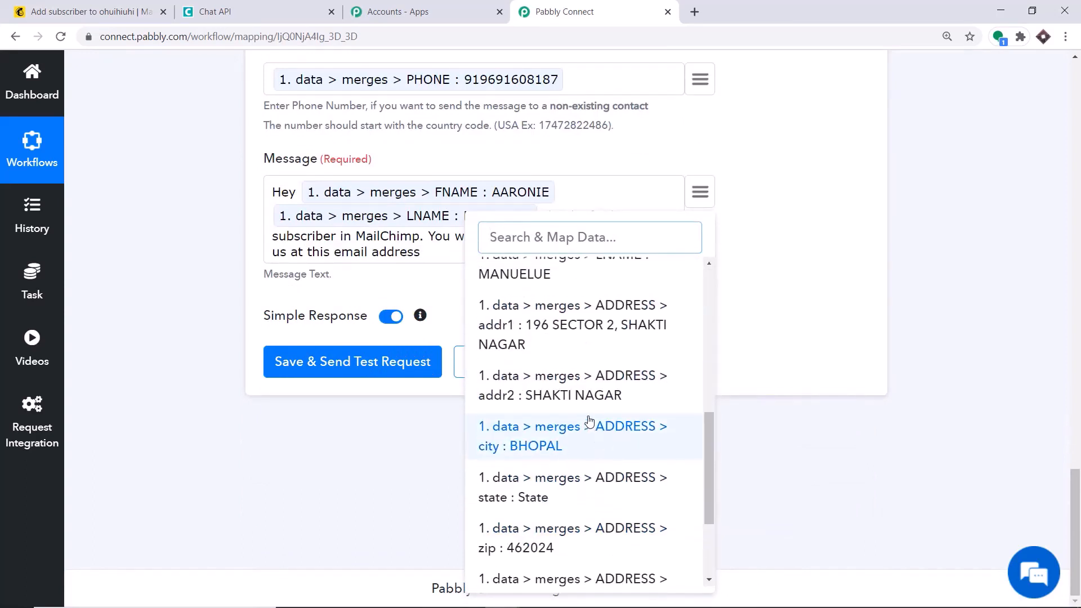
scroll(563, 374, "up", 8)
left_click(557, 360)
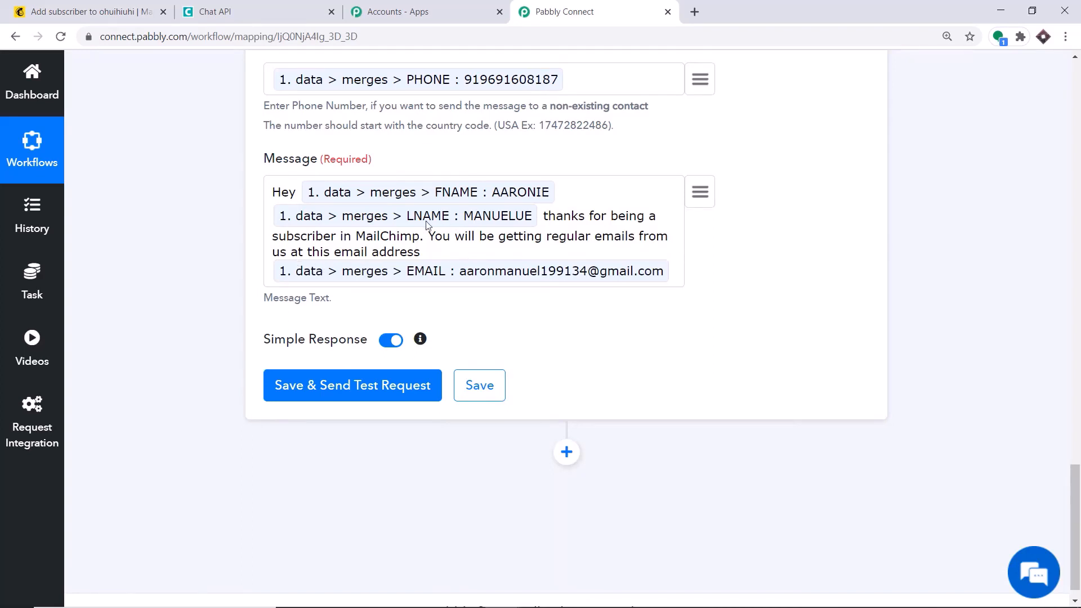
scroll(344, 341, "down", 1)
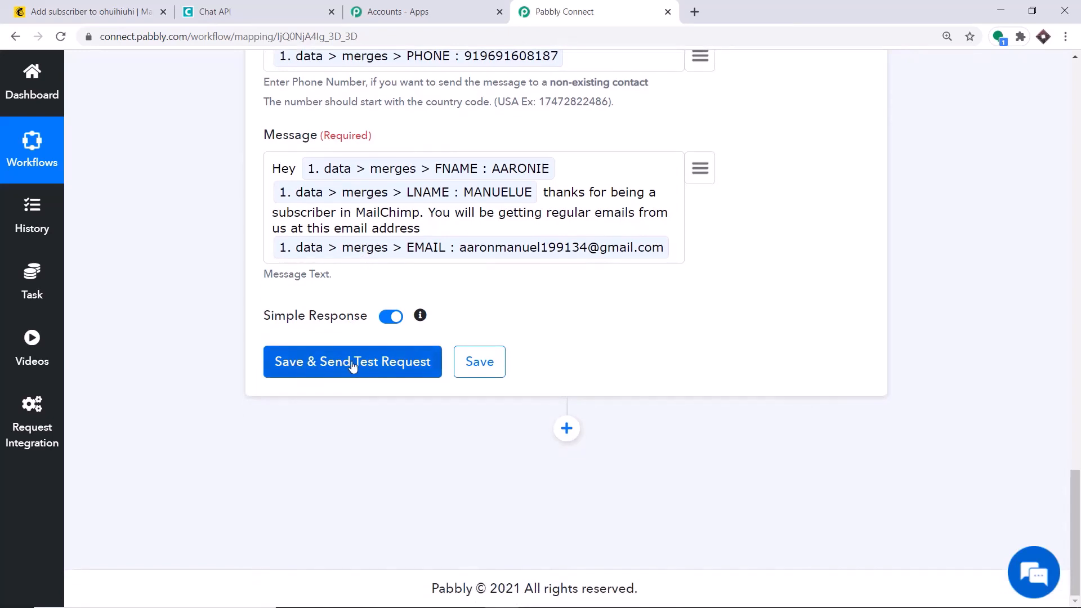
Save the Send Message step, send a test request, and check the response shows sent: 1
left_click(352, 364)
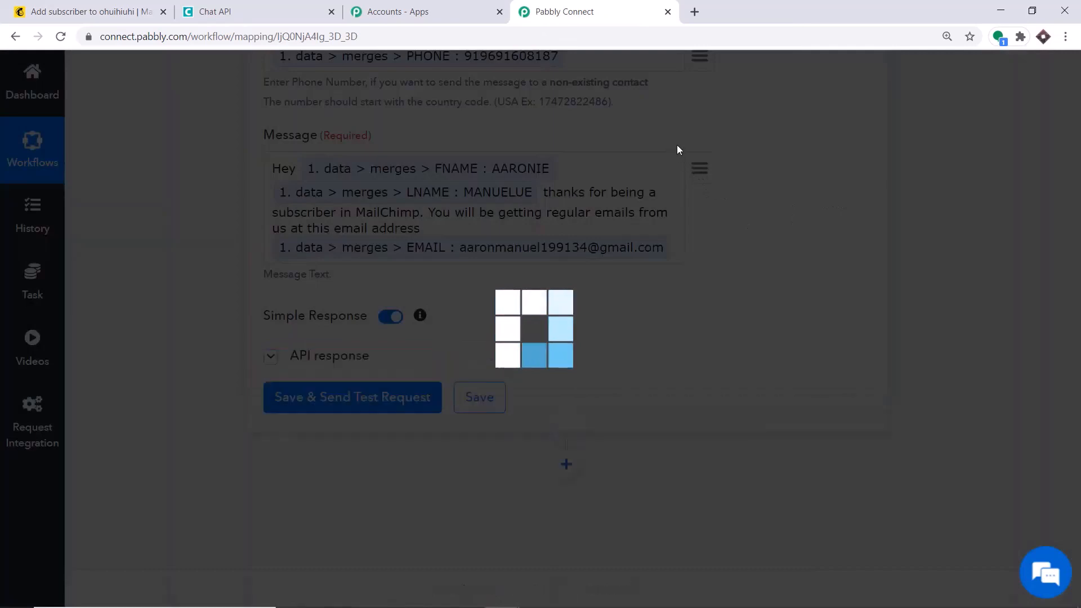
scroll(681, 245, "down", 5)
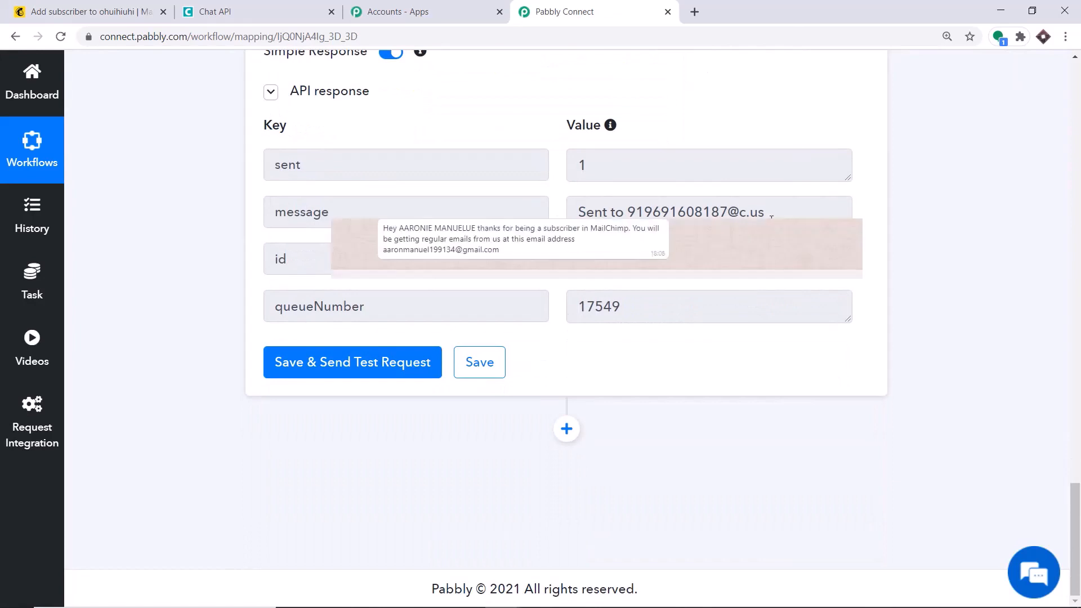
scroll(771, 218, "up", 5)
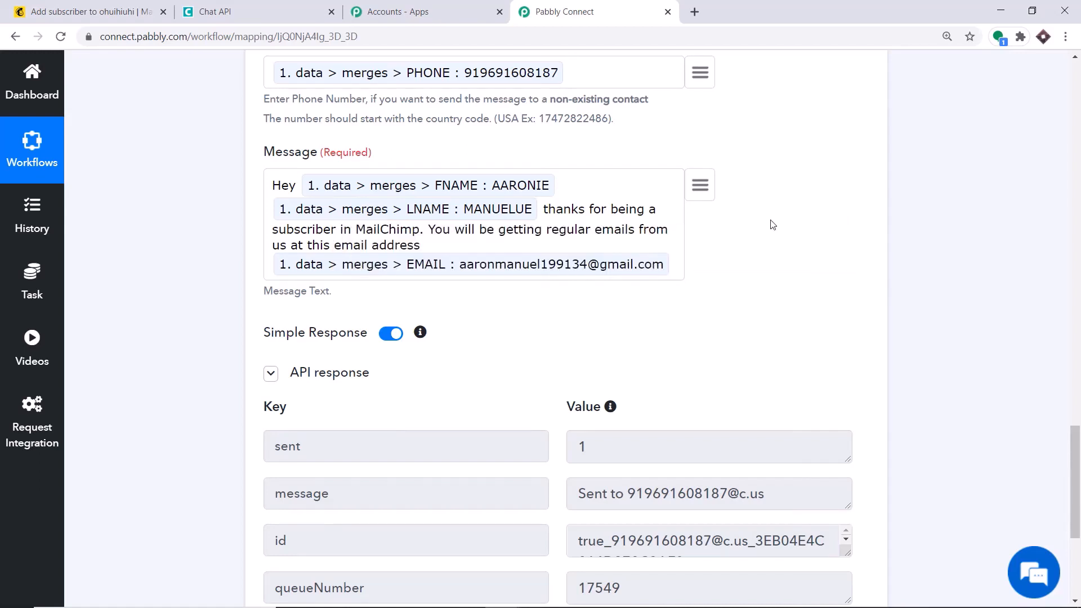
scroll(682, 231, "up", 9)
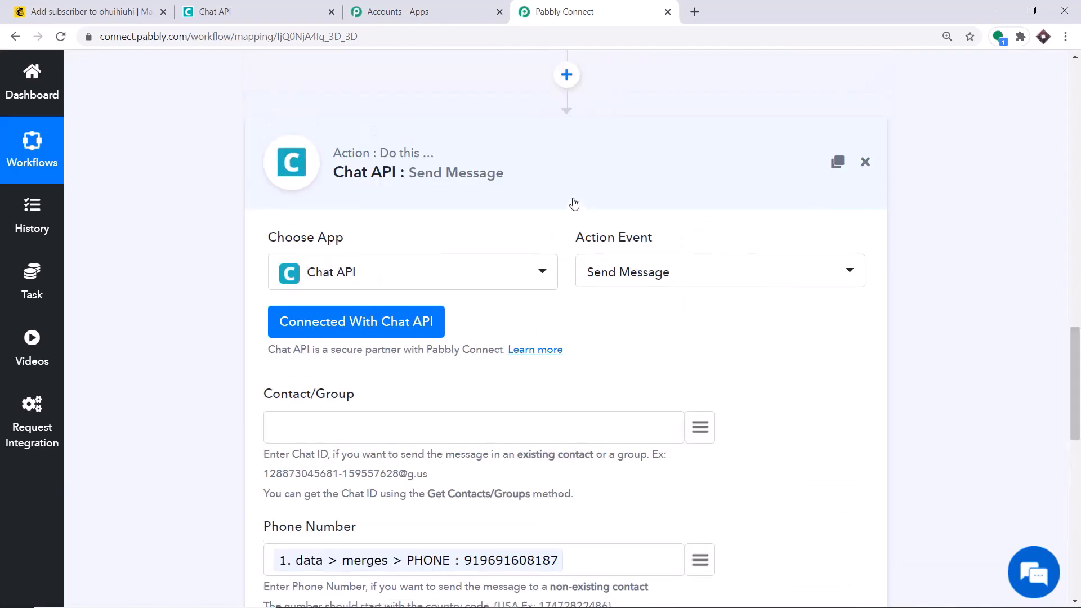
Collapse the Chat API: Send Message and MailChimp: New Subscriber step panels
left_click(560, 177)
left_click_drag(1079, 431, 1079, 63)
left_click(579, 109)
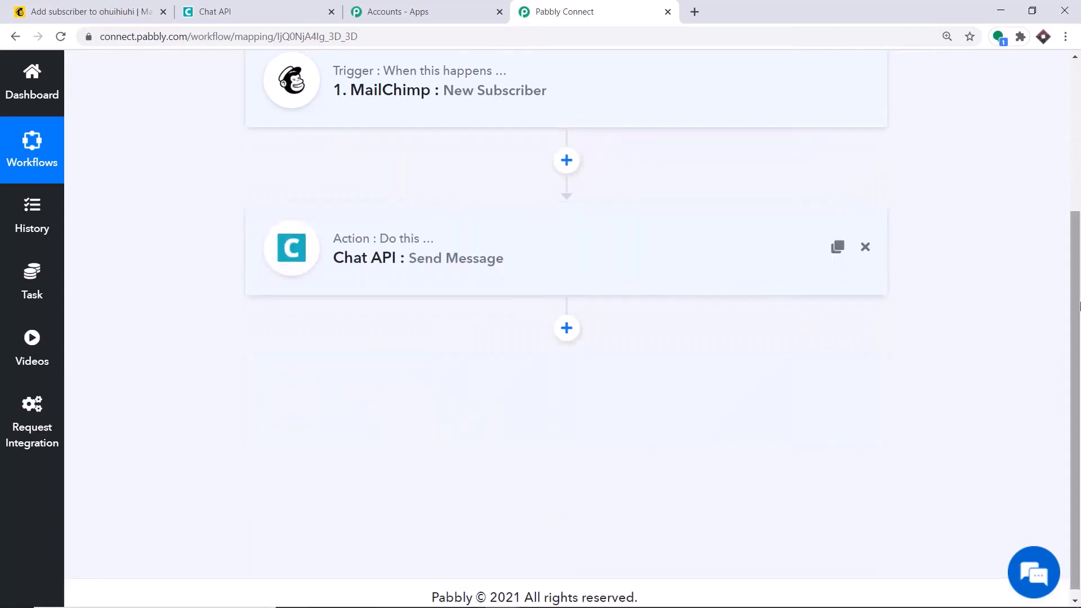
scroll(1078, 306, "up", 2)
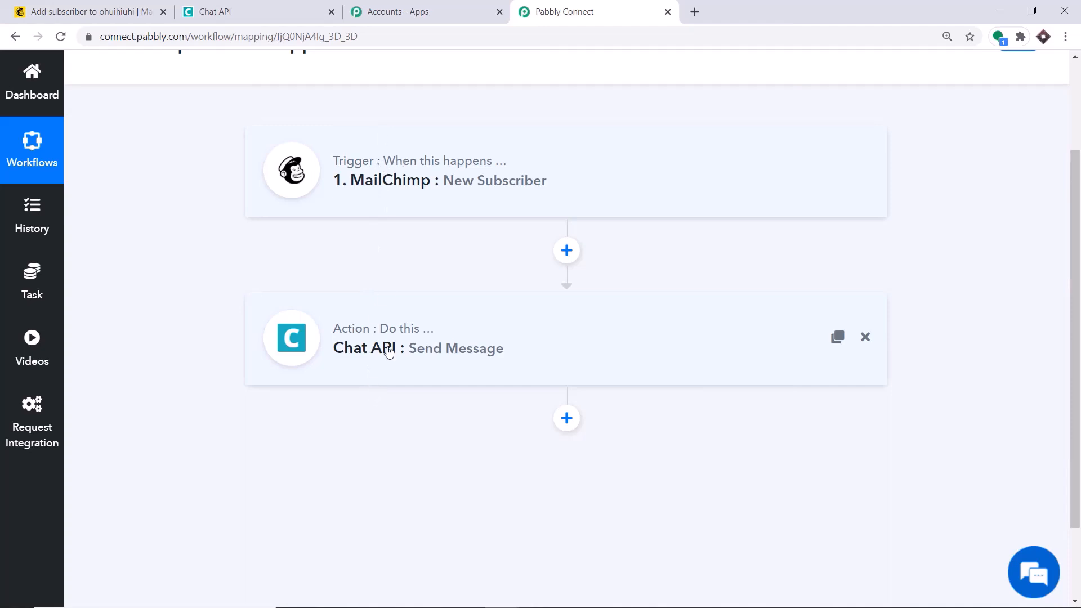
Open Mailchimp's Add a subscriber form and fill it from a saved autofill entry
left_click(101, 10)
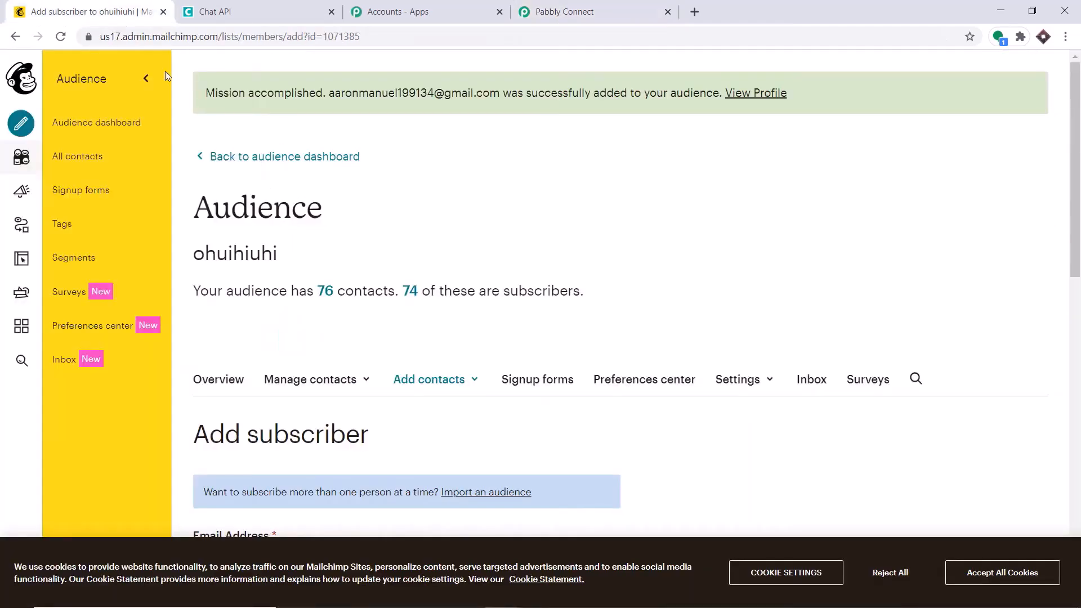
left_click(434, 388)
left_click(435, 410)
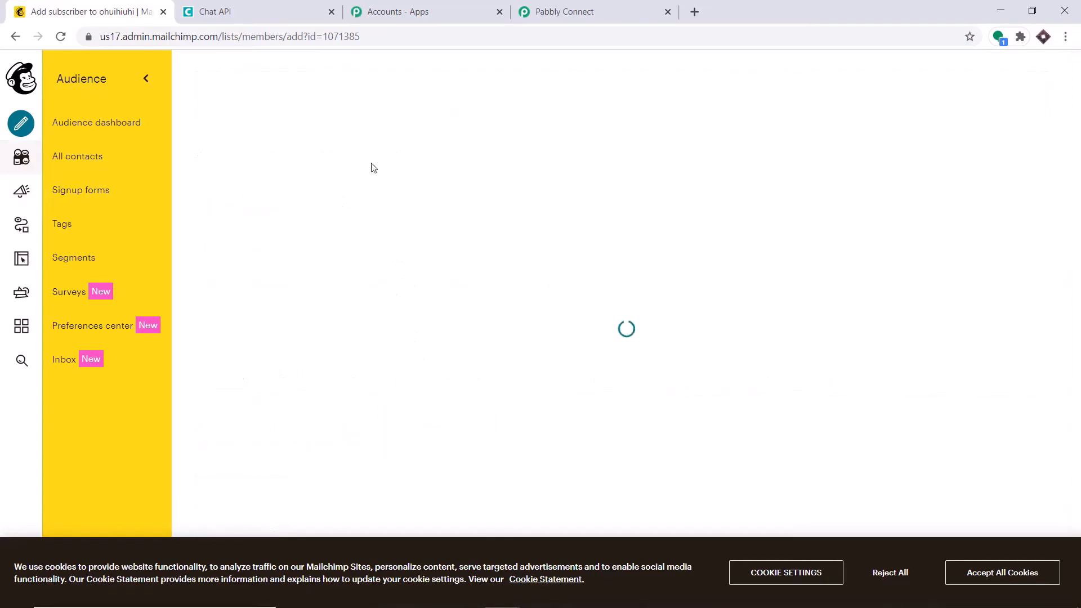
scroll(381, 258, "down", 5)
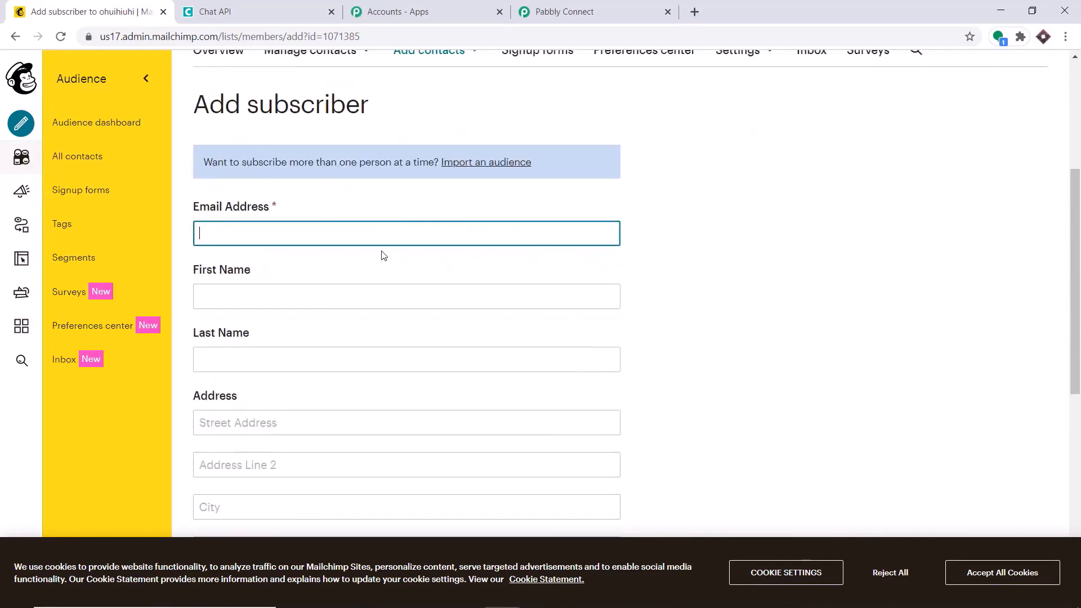
left_click(294, 222)
left_click(289, 311)
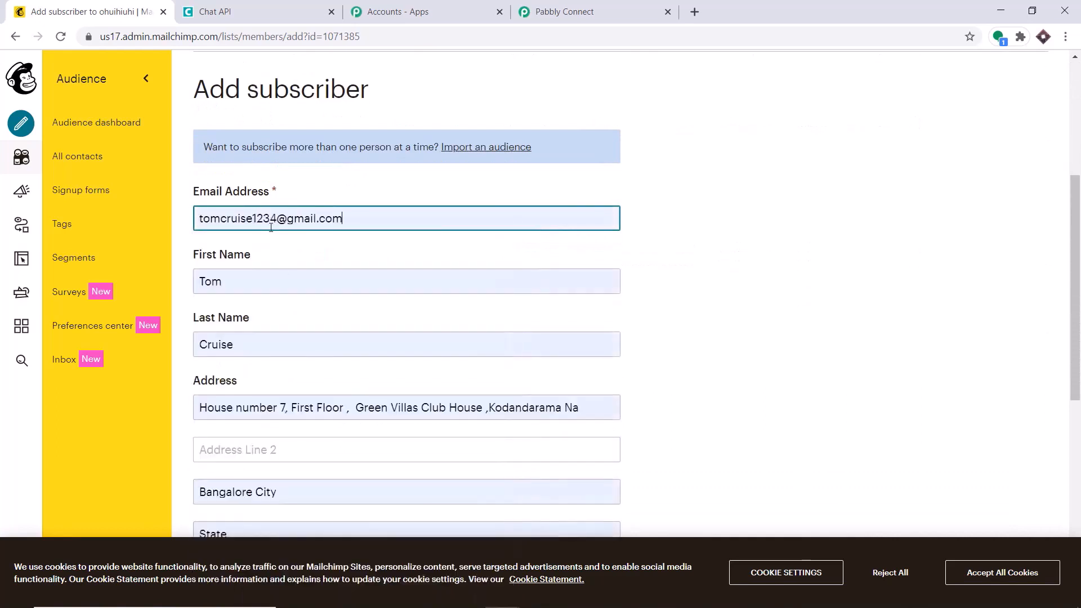
Edit the email address and first name so the entry is a new subscriber
left_click(276, 219)
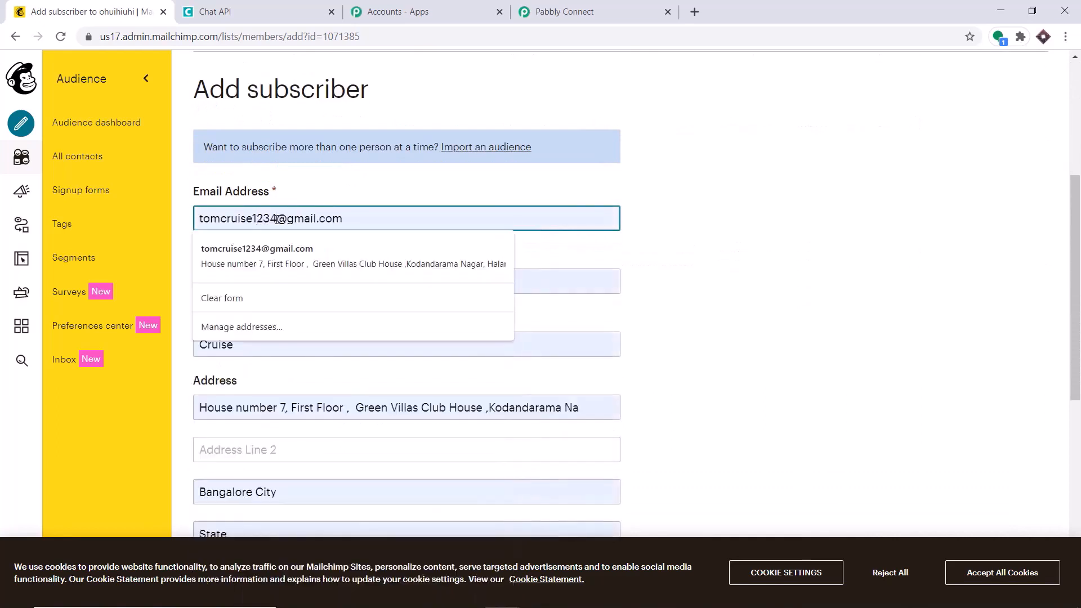
type("67")
left_click(224, 283)
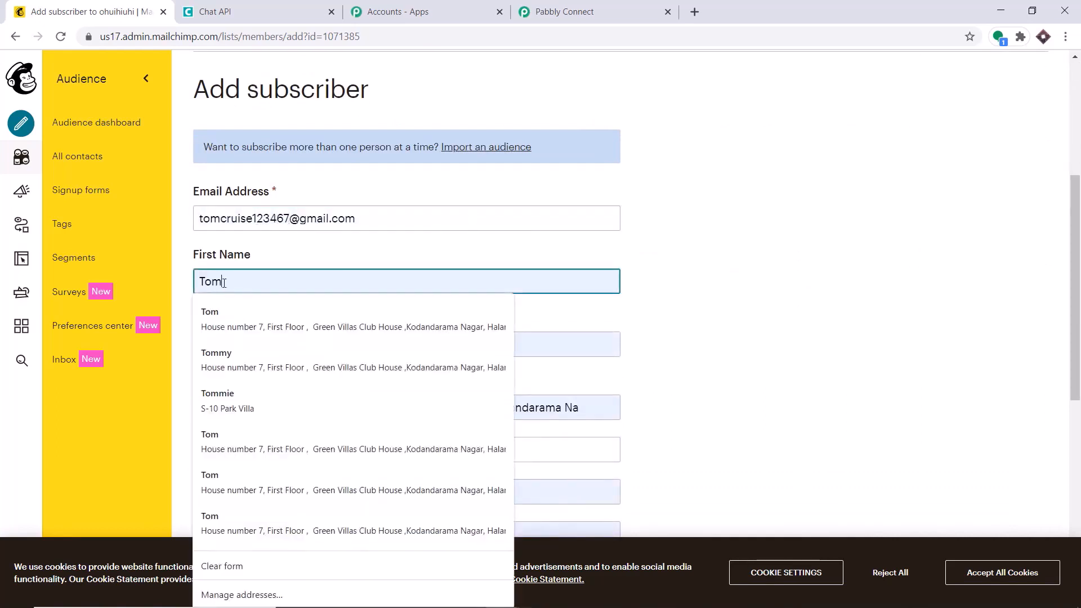
type("e")
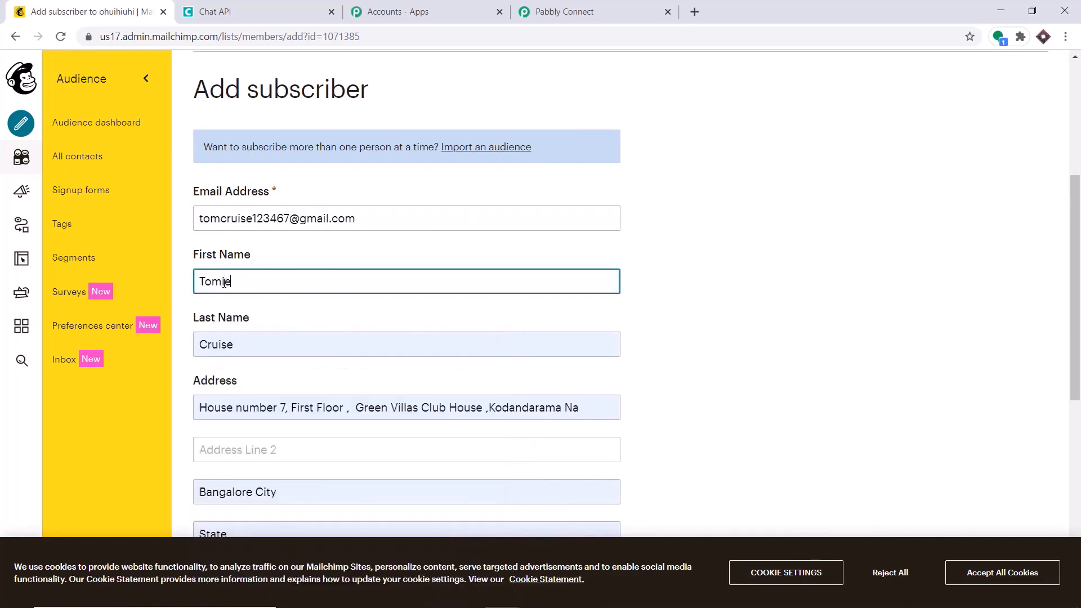
left_click(234, 344)
key("Escape")
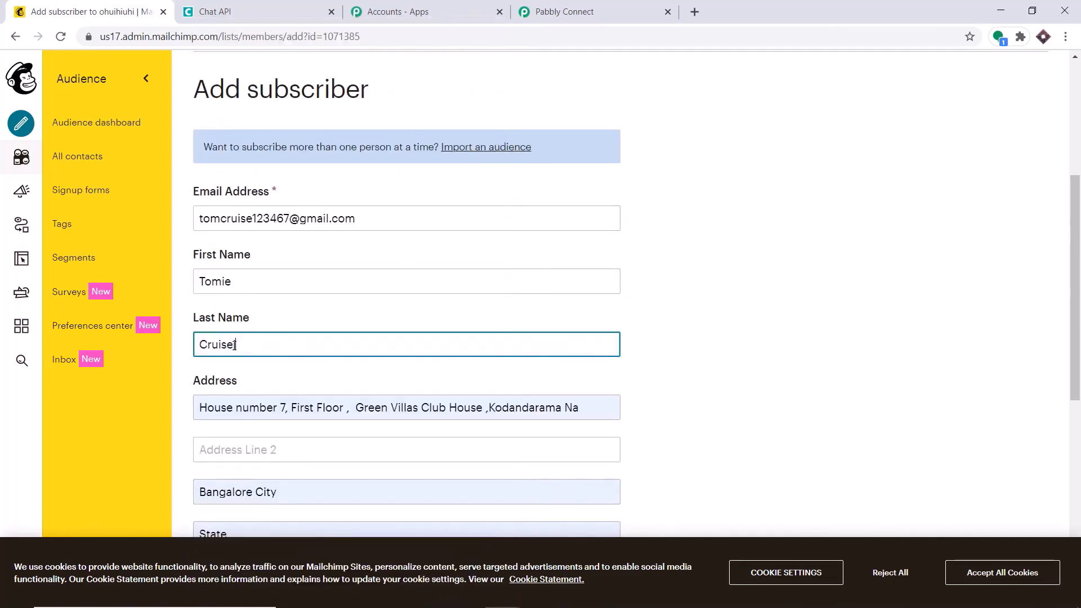
Fix the phone number, grant emailing permission and submit the new subscriber
scroll(234, 344, "down", 8)
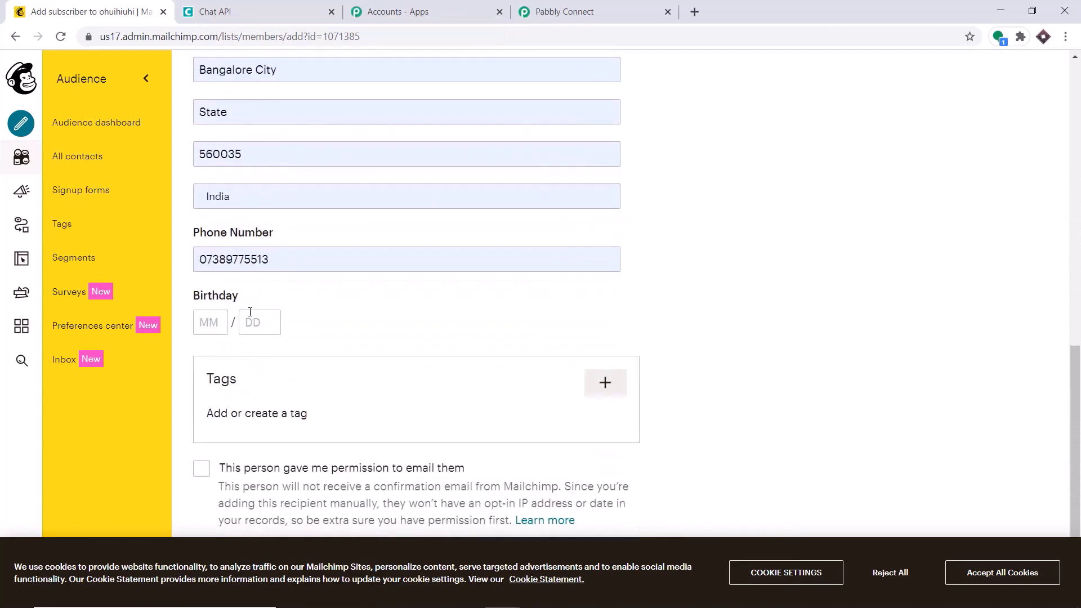
left_click(210, 261)
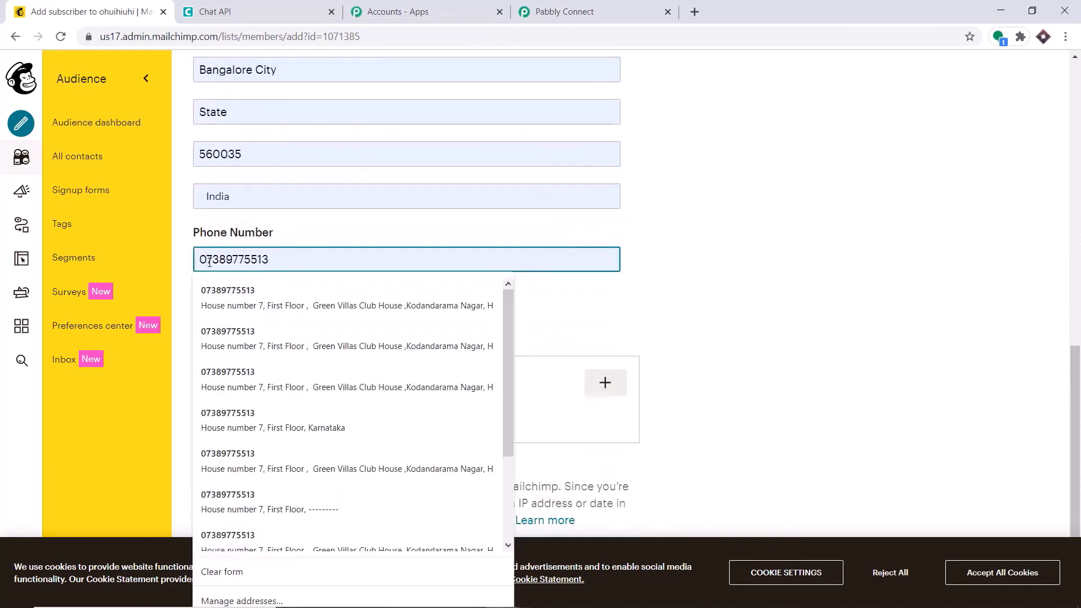
key("BackSpace")
left_click_drag(289, 257, 184, 244)
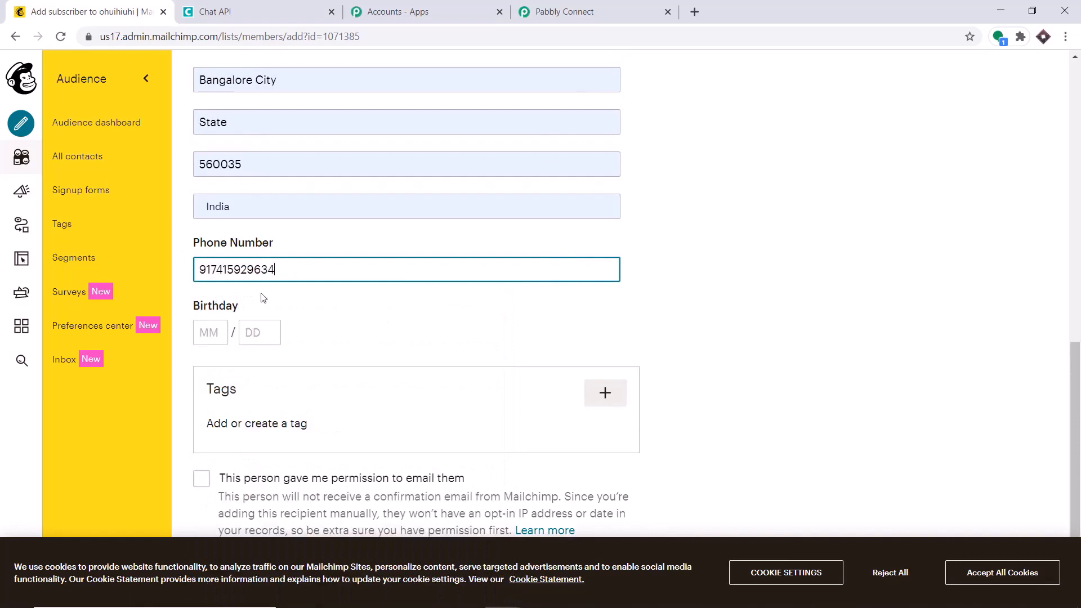
scroll(522, 308, "down", 1)
scroll(523, 308, "down", 1)
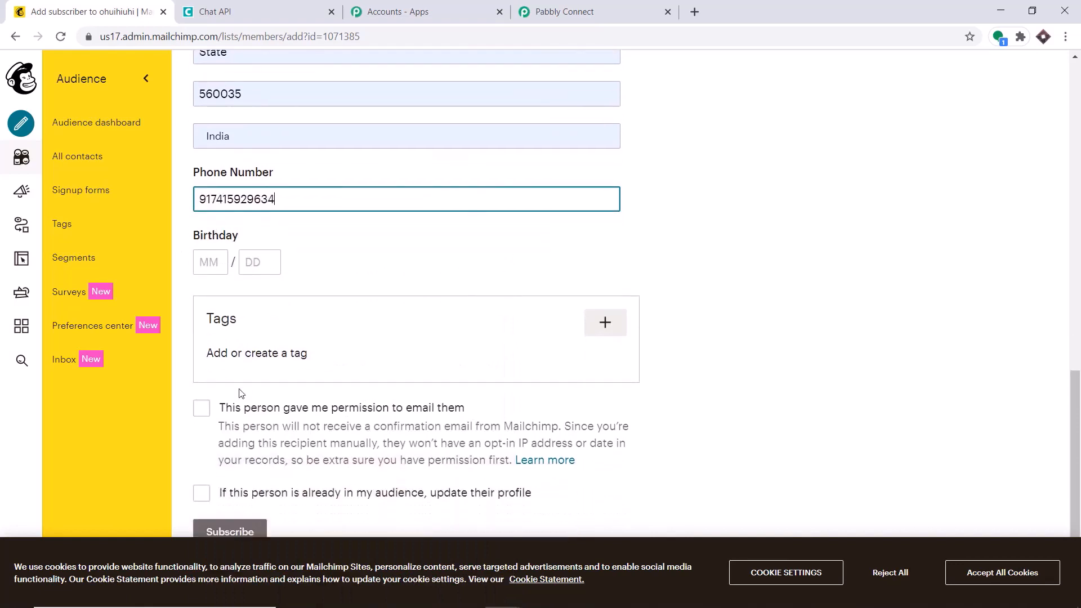
left_click(201, 408)
left_click(242, 524)
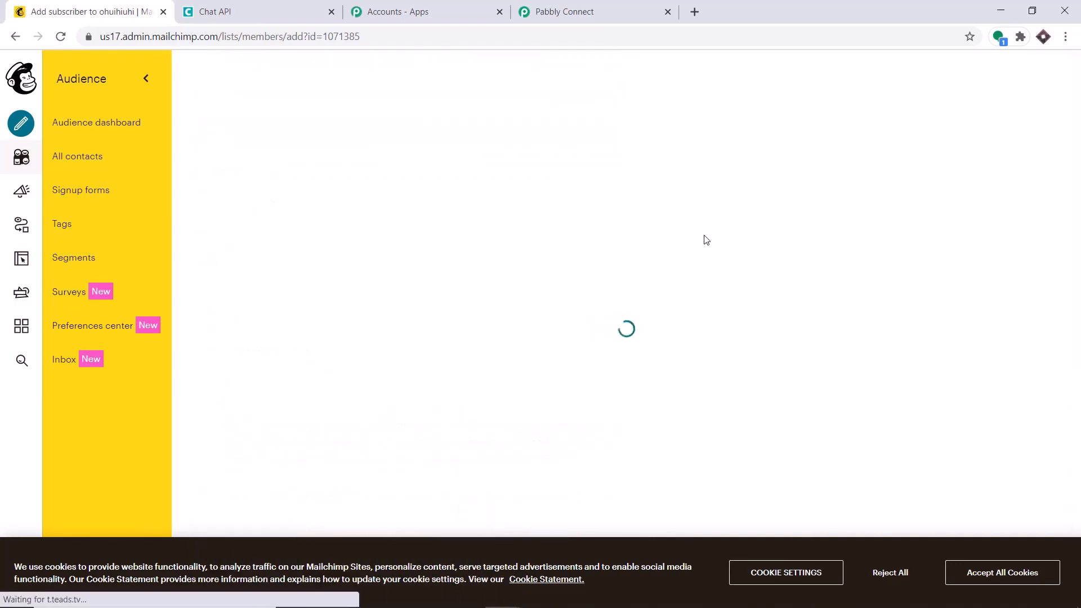
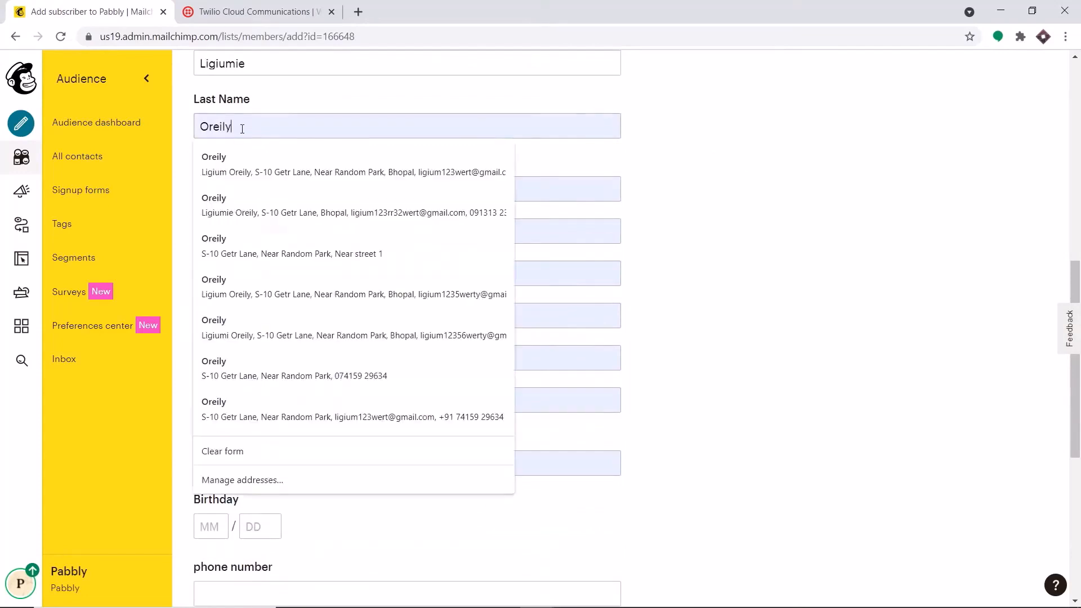
Correct the last name ending to 'lie' and paste in the new phone number
key("BackSpace")
key("BackSpace")
type("lie")
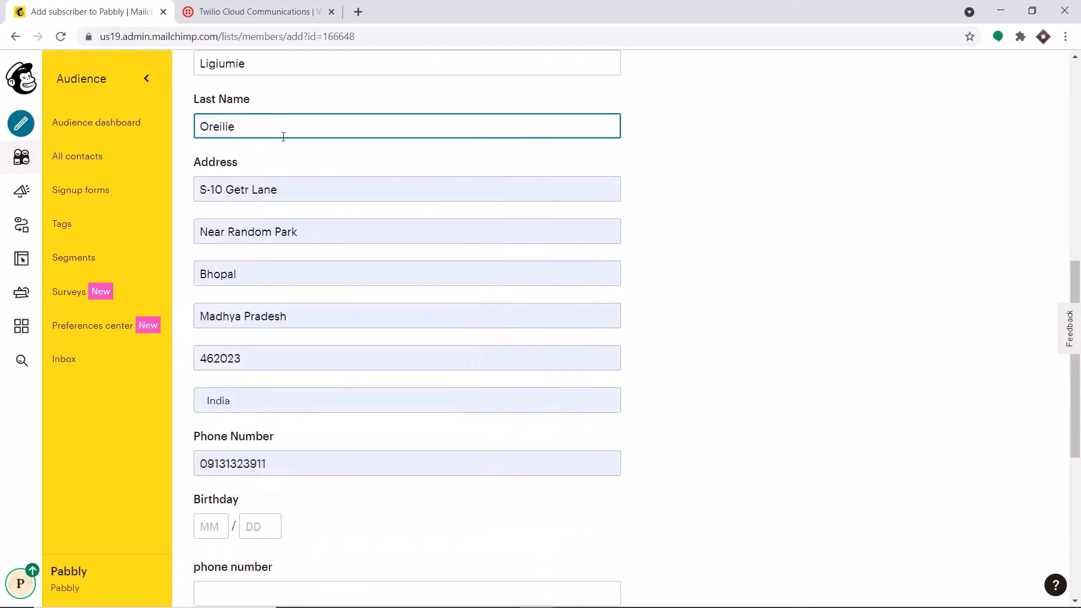
scroll(606, 251, "down", 1)
left_click(288, 393)
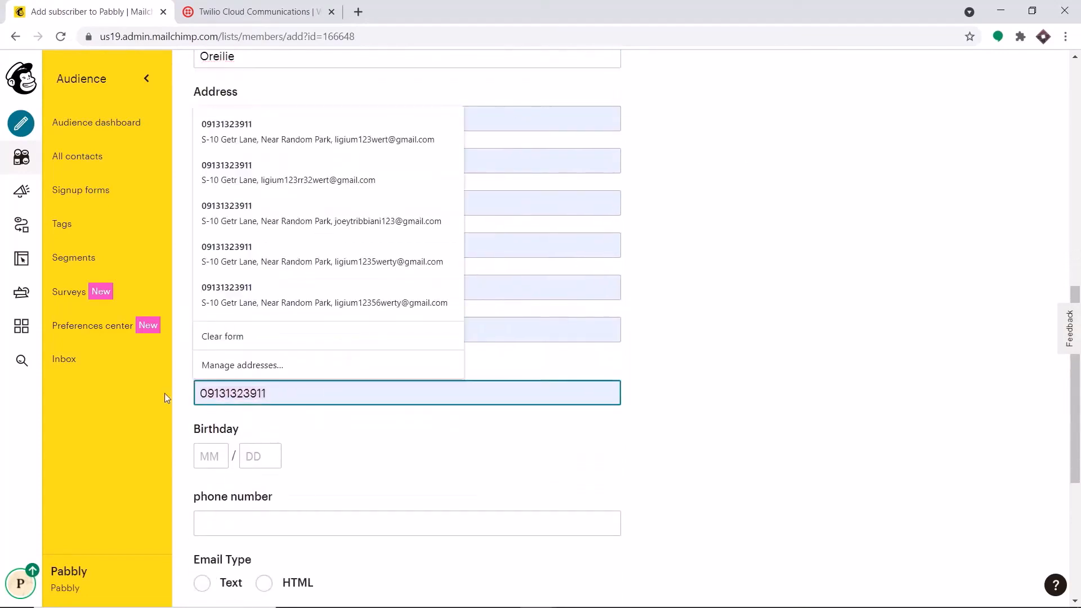
key("Return")
key("ctrl+a")
key("BackSpace")
key("ctrl+v")
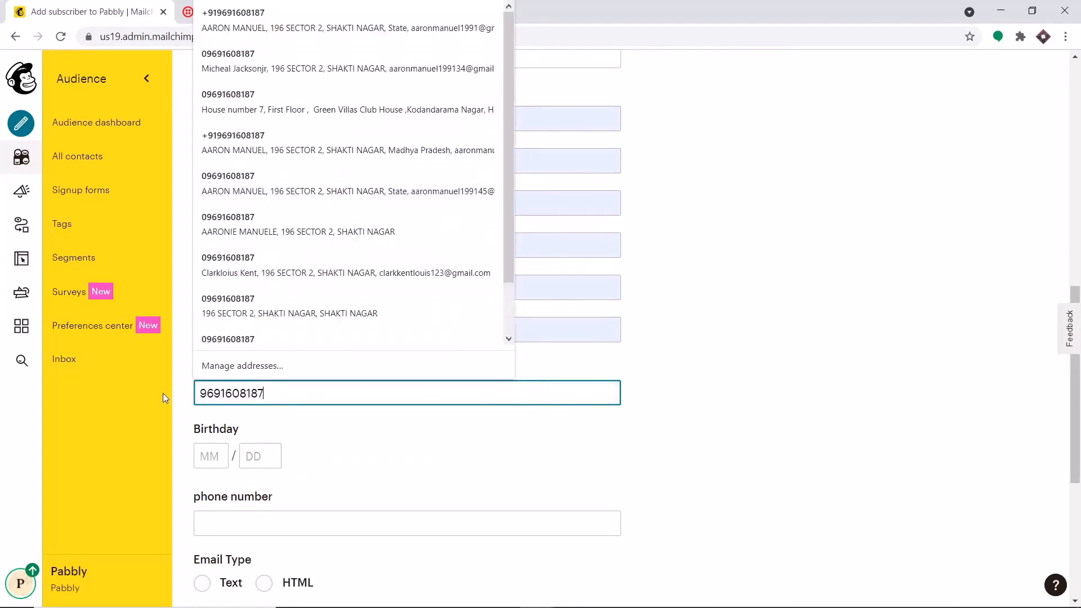
left_click(867, 302)
Grant permission to email this person and submit the new subscriber
scroll(853, 313, "down", 5)
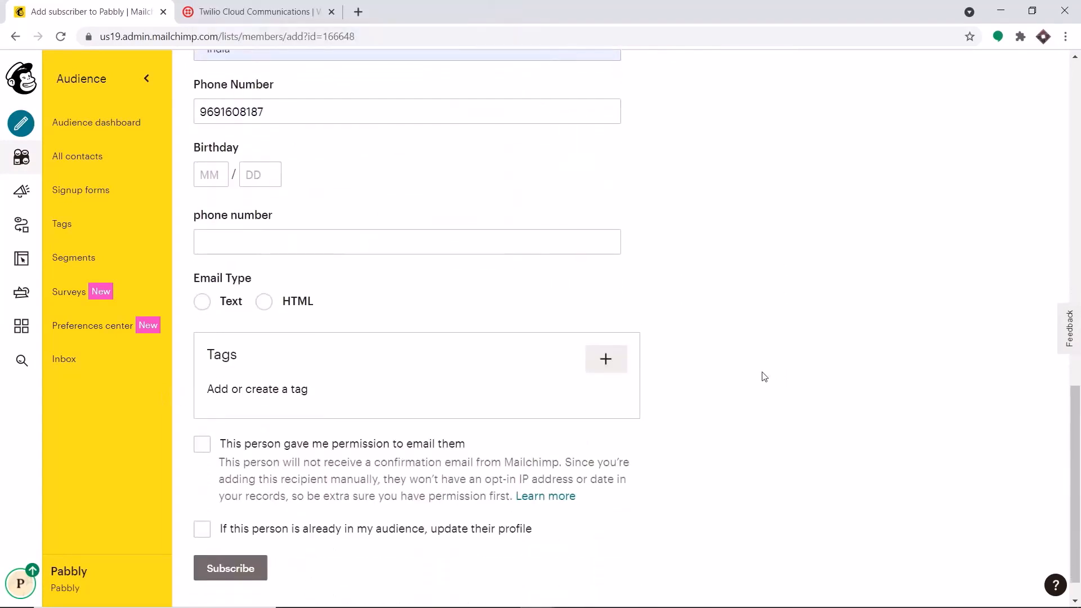
left_click(201, 446)
scroll(551, 313, "down", 1)
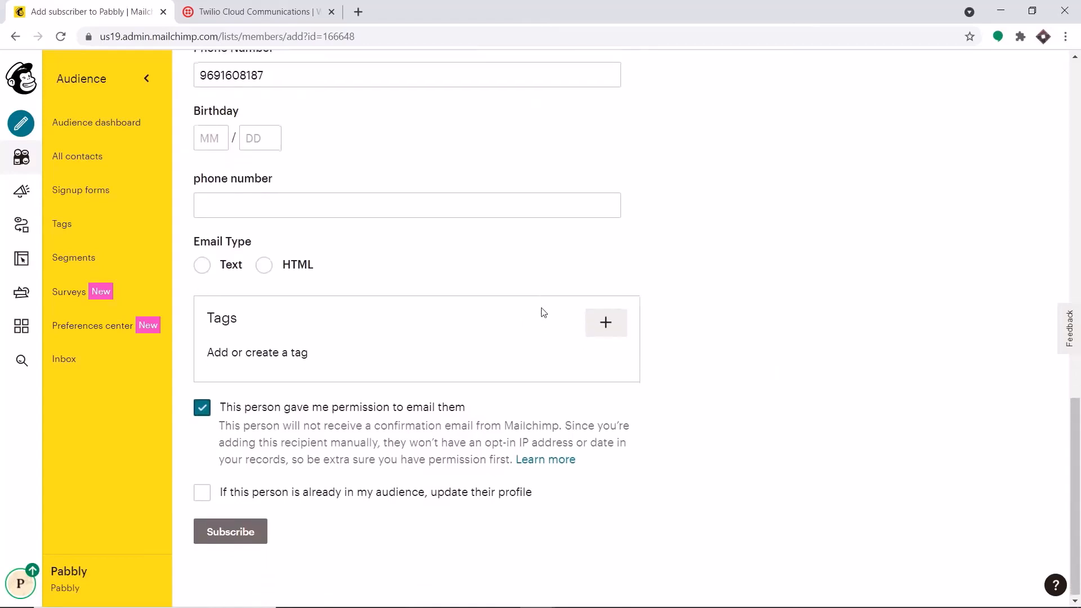
left_click(249, 538)
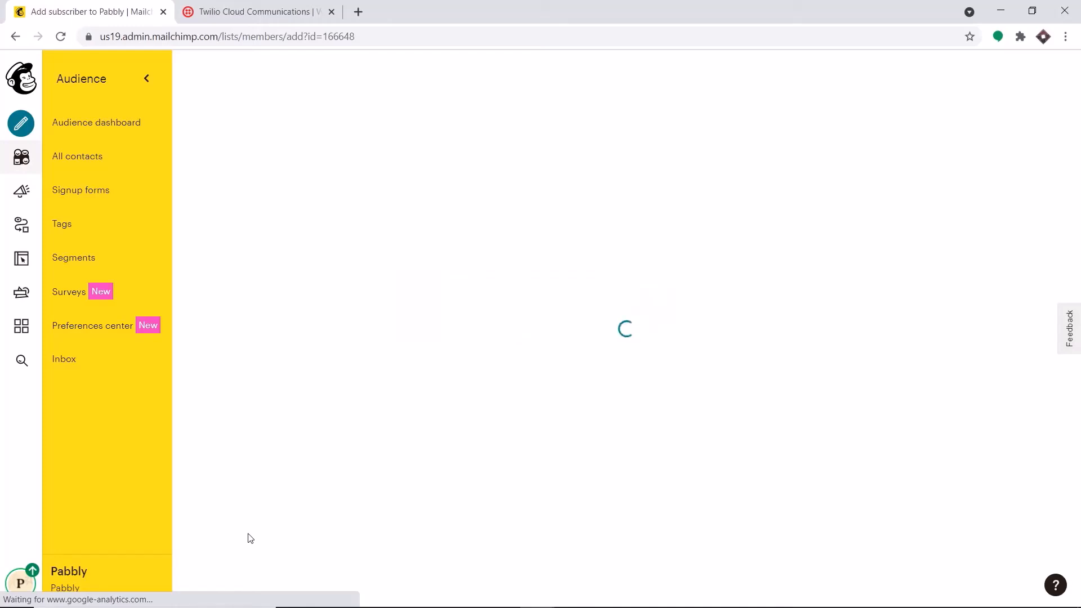
Load pabbly.com in a third browser tab next to Mailchimp and Twilio
left_click(358, 11)
type("p")
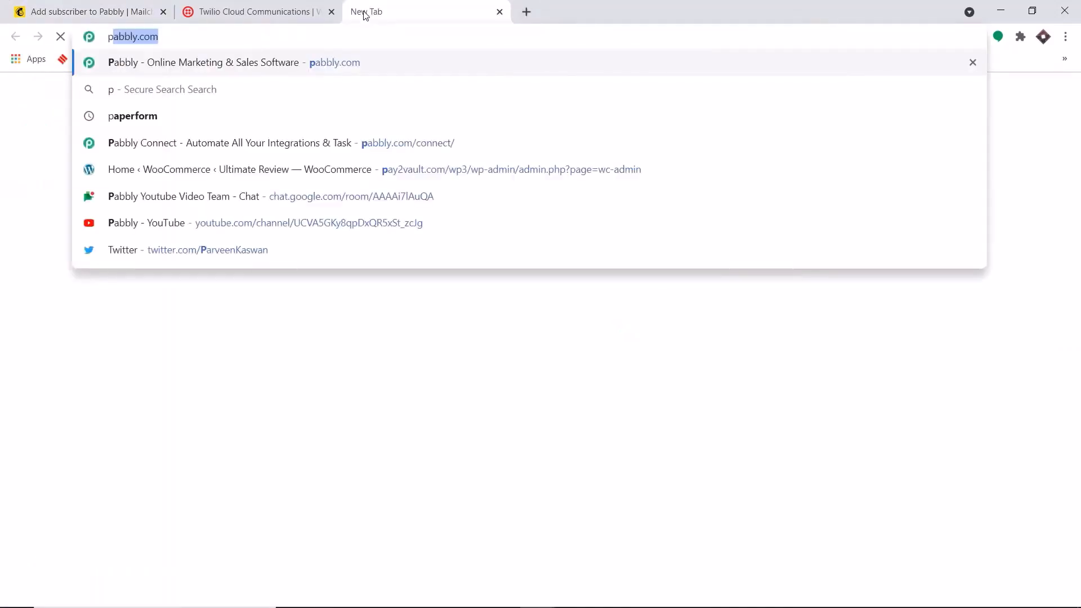
key("Return")
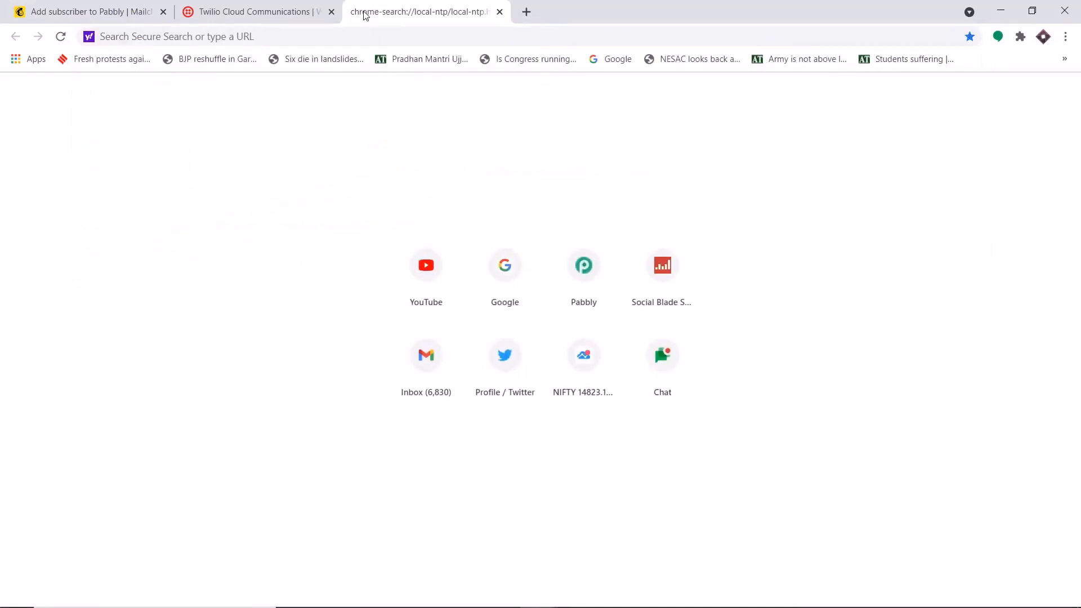
left_click(369, 37)
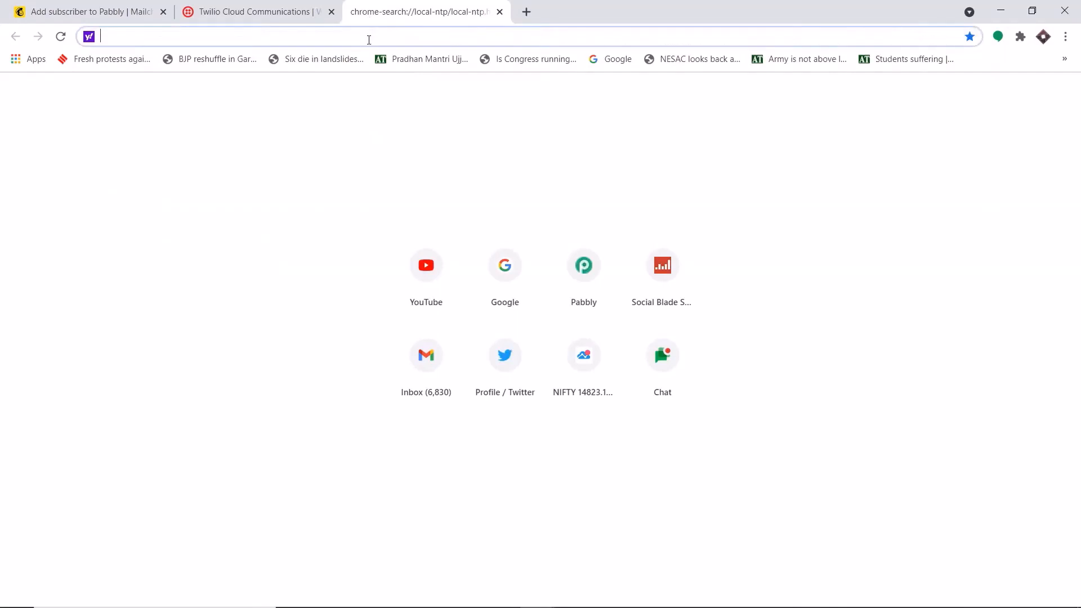
type("pabbly.com")
key("Return")
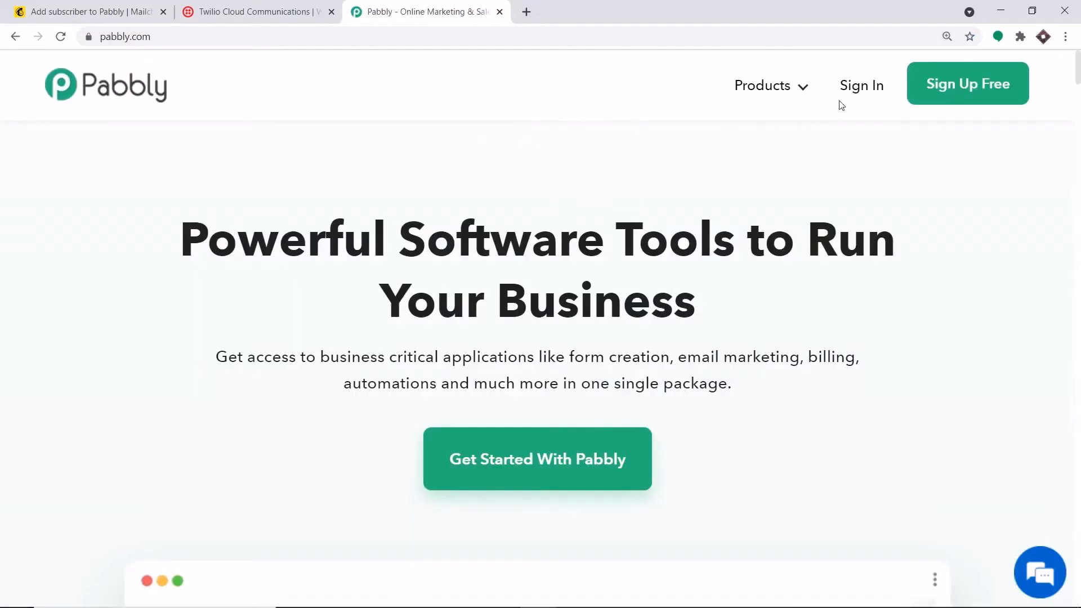
Sign in to Pabbly and launch Connect from the All Apps list
left_click(856, 91)
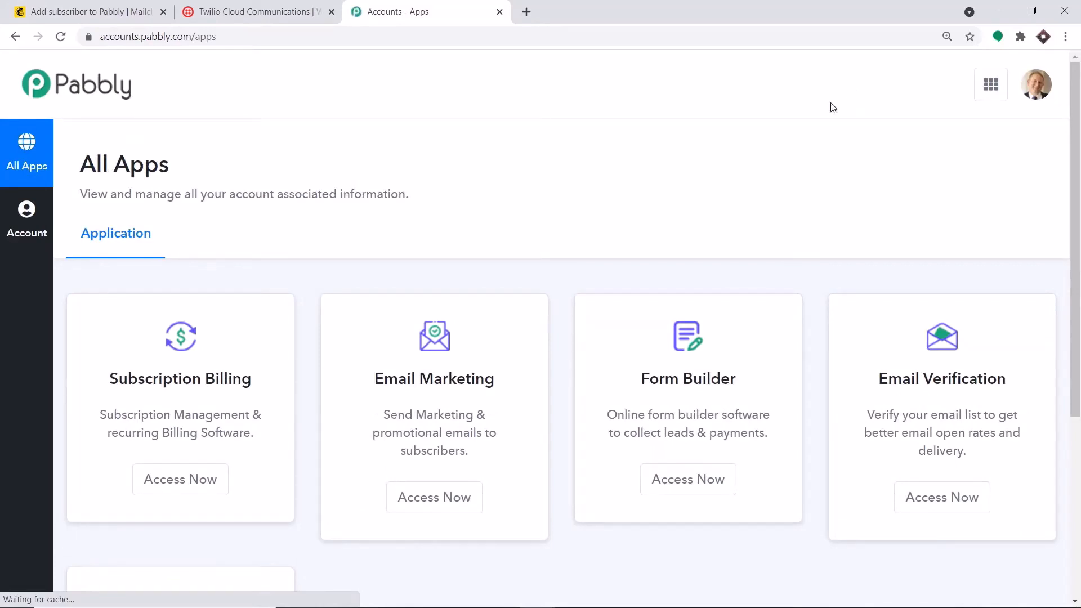
scroll(570, 118, "down", 5)
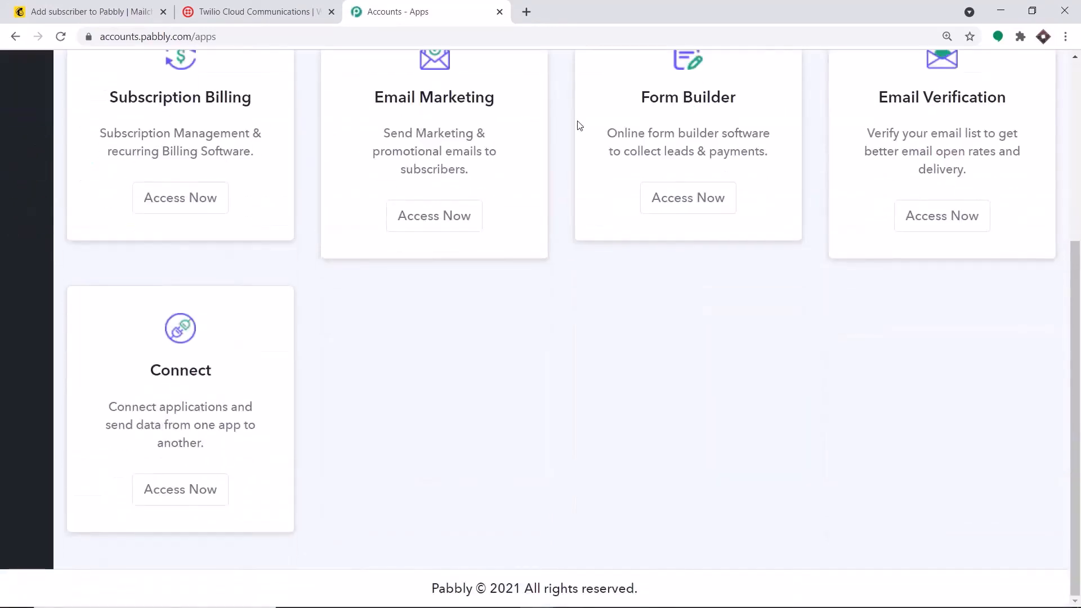
left_click(195, 497)
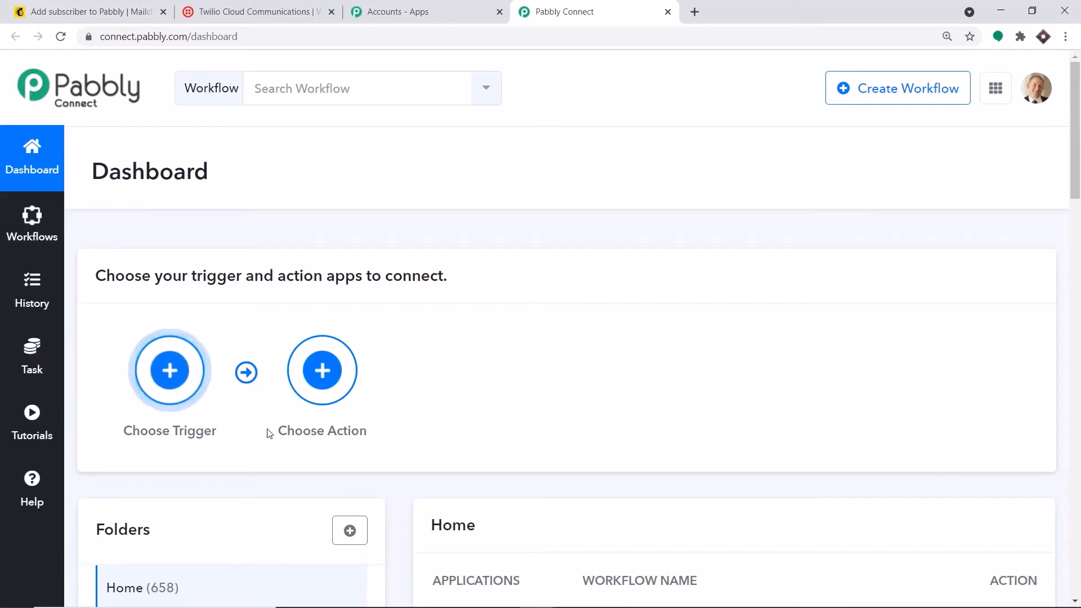
Toggle off the existing Mailchimp Integrations workflow in the Home list
scroll(227, 439, "down", 5)
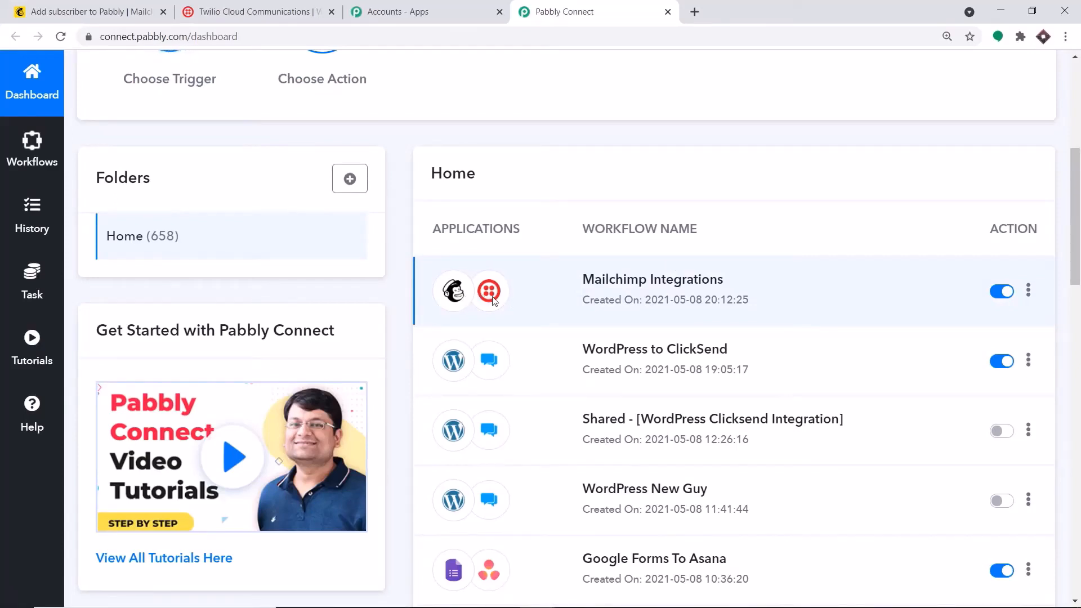
left_click(1001, 293)
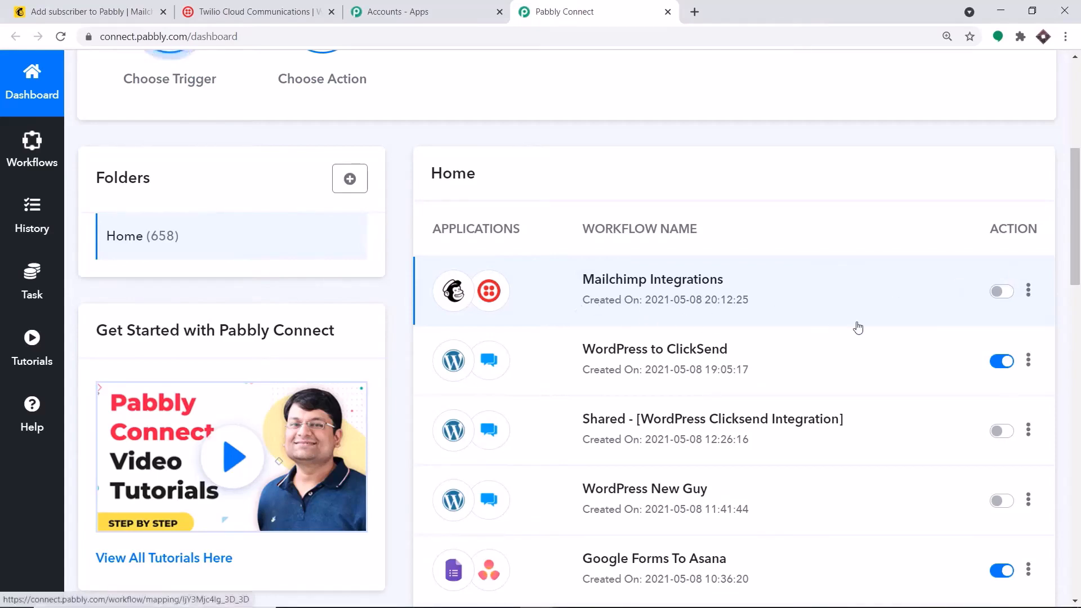
scroll(895, 288, "up", 6)
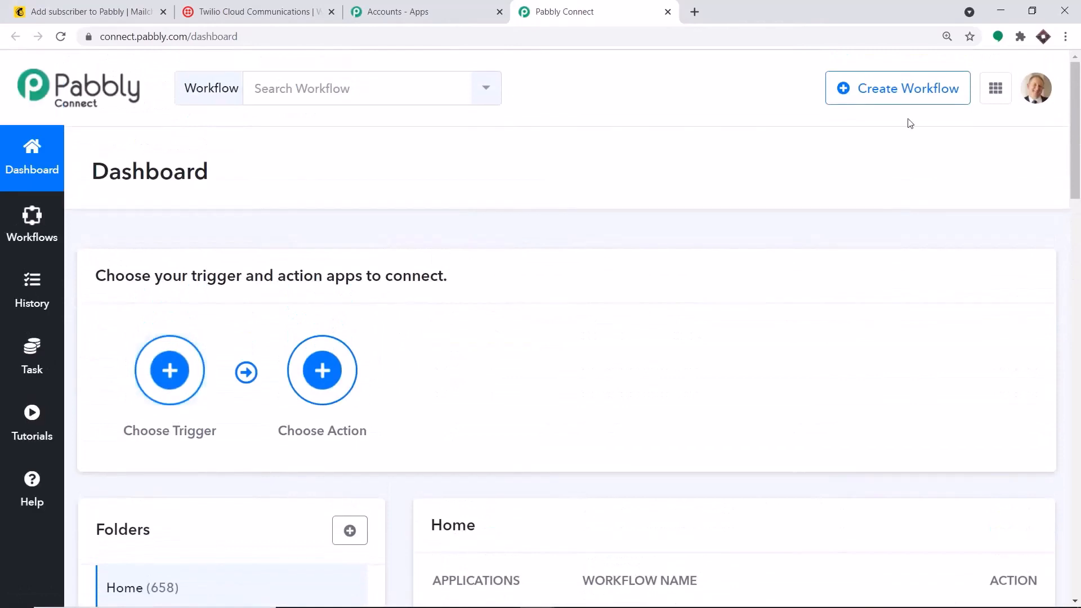
Create a new workflow named 'Mailchimp to Twilio'
left_click(900, 91)
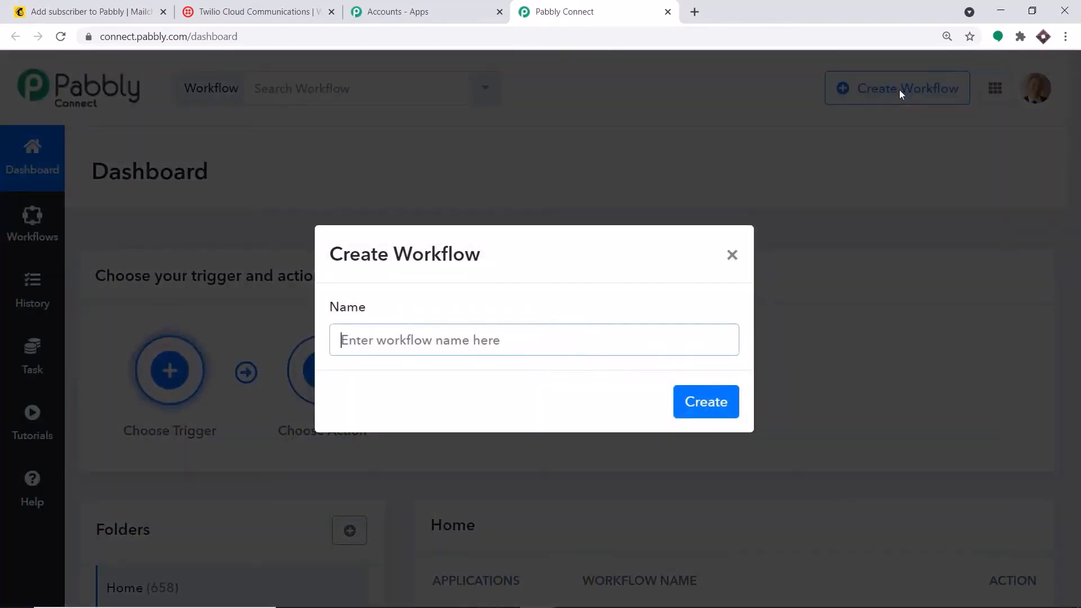
type("Mailch")
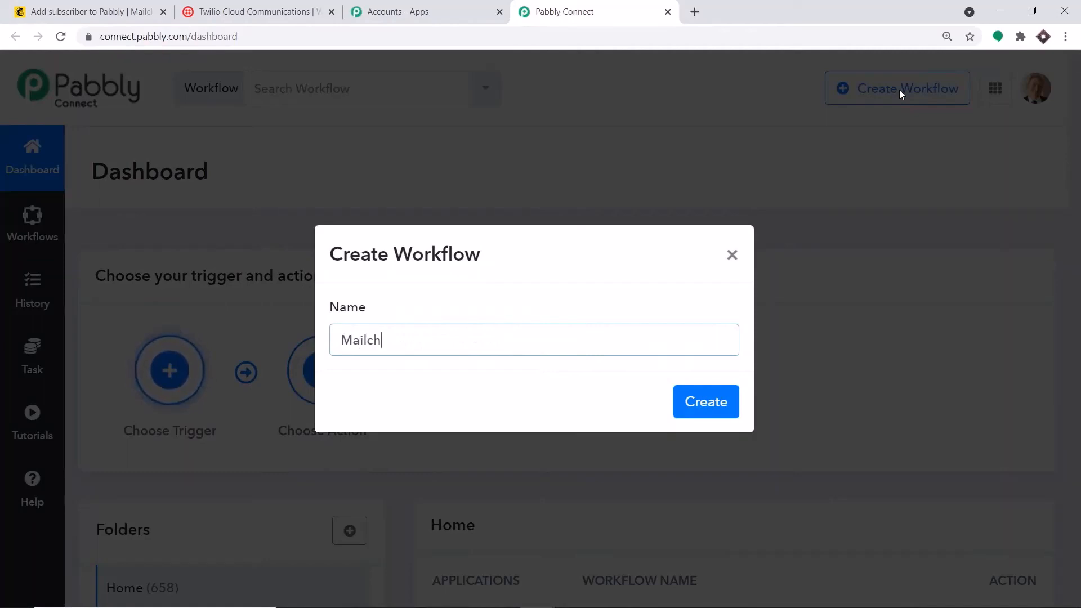
type("imp to")
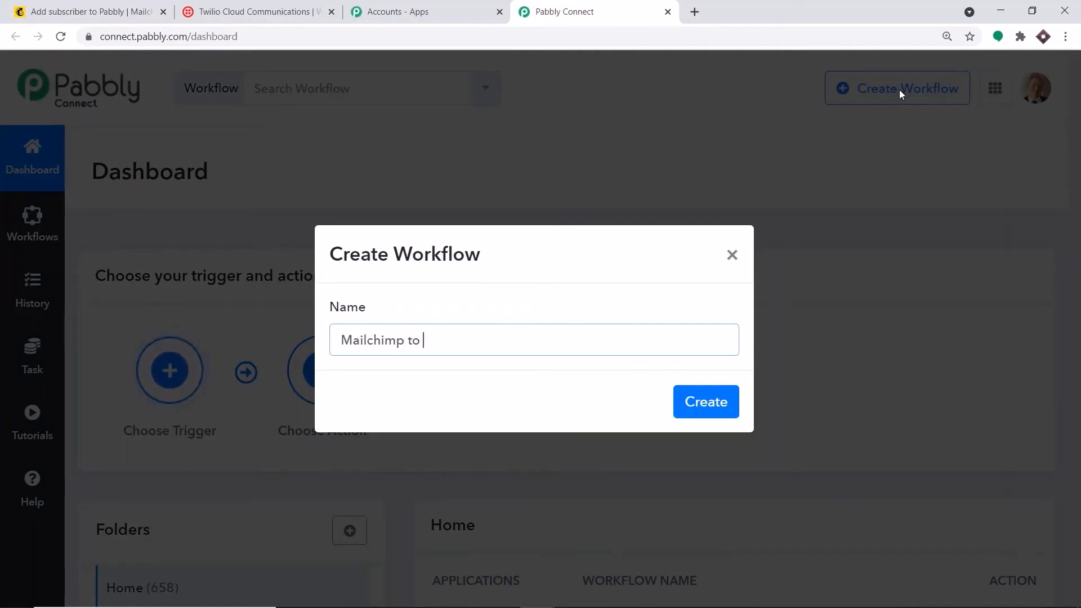
type(" Sms")
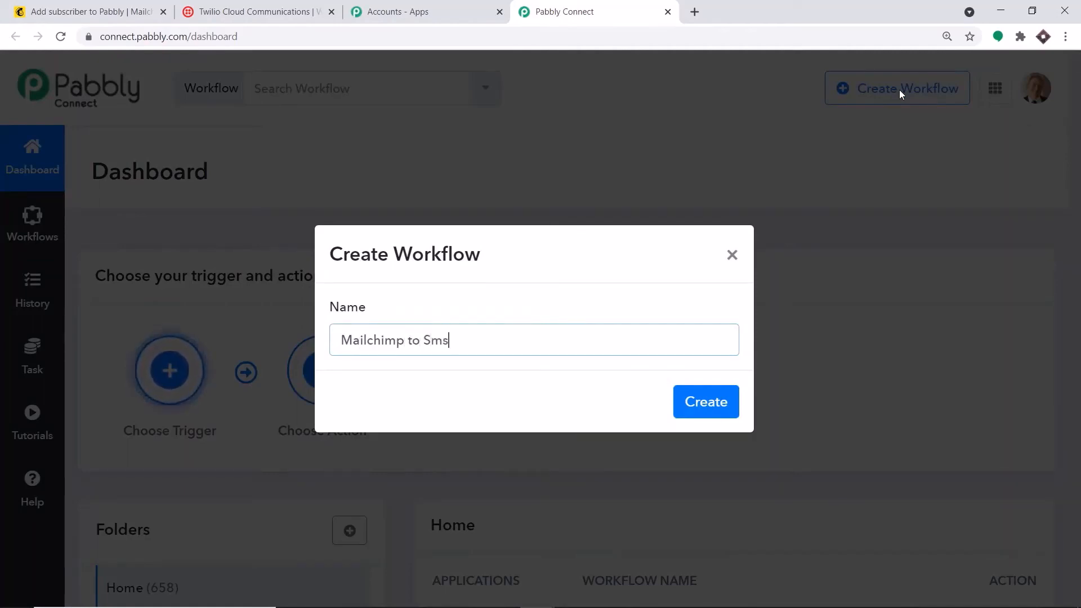
key("BackSpace")
key("BackSpace")
key("BackSpace")
type("Twilio")
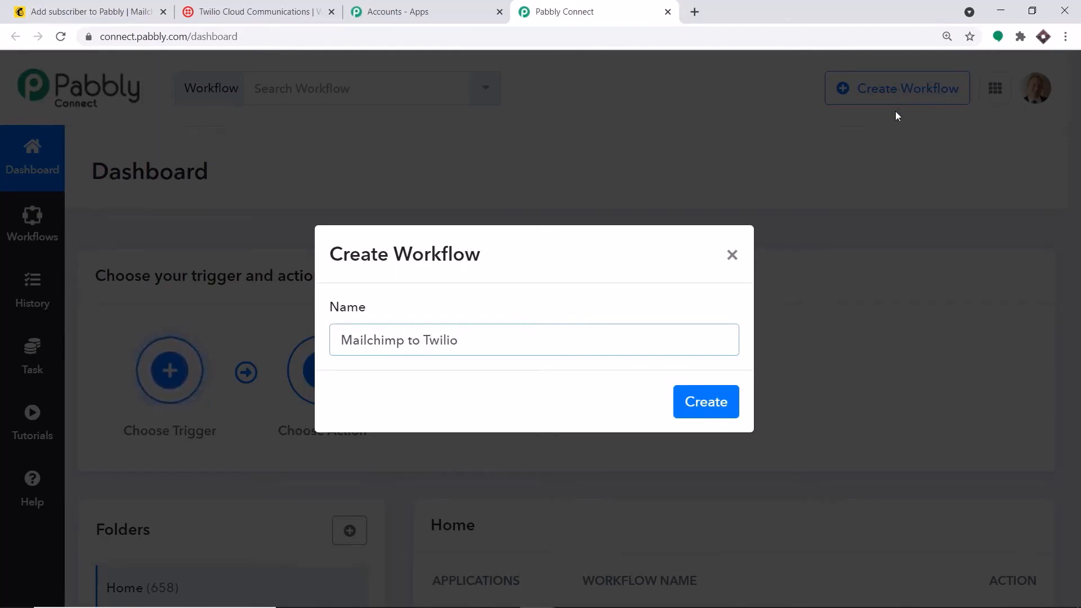
left_click(715, 401)
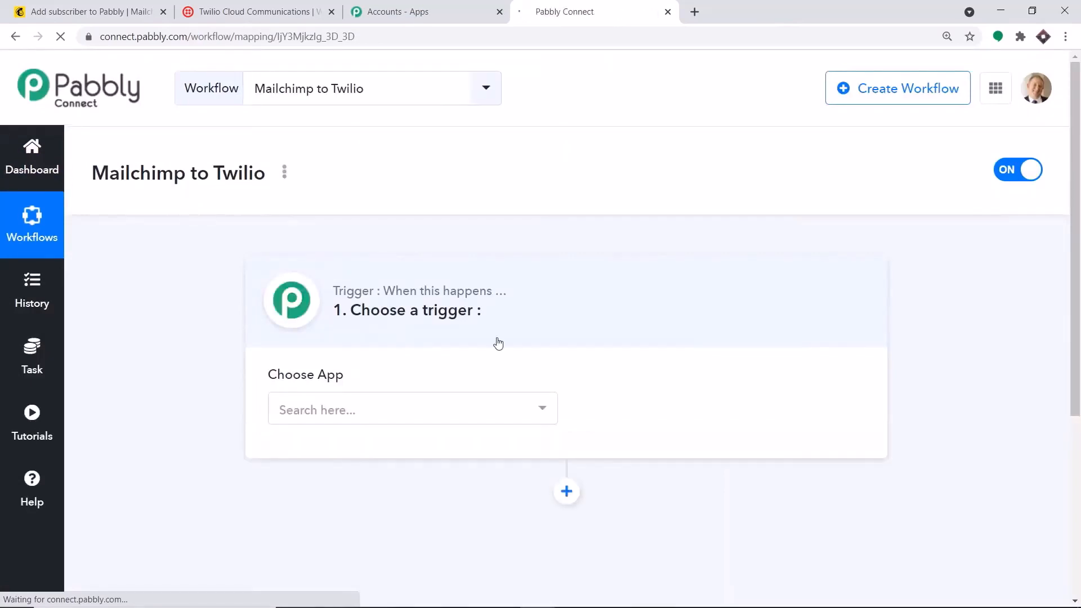
Set MailChimp as the trigger app with the New Subscriber event
left_click(437, 411)
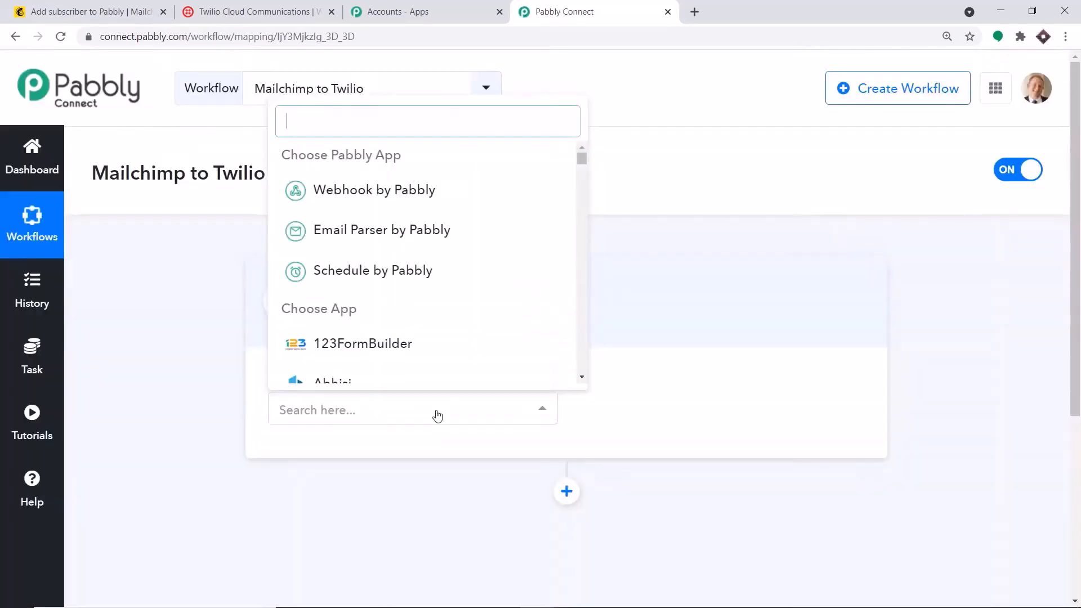
type("mai")
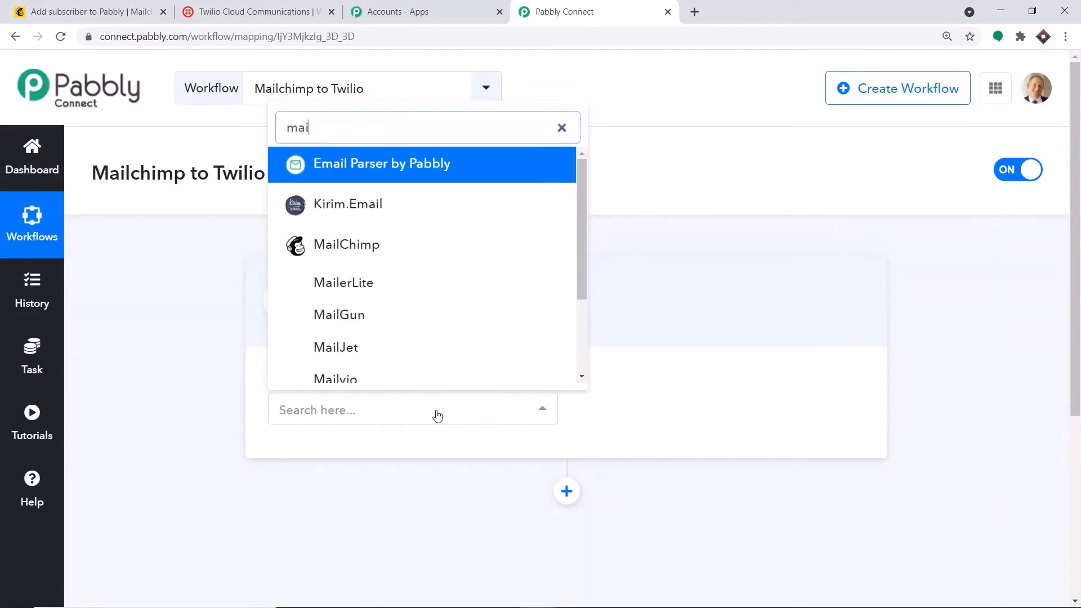
type("lc")
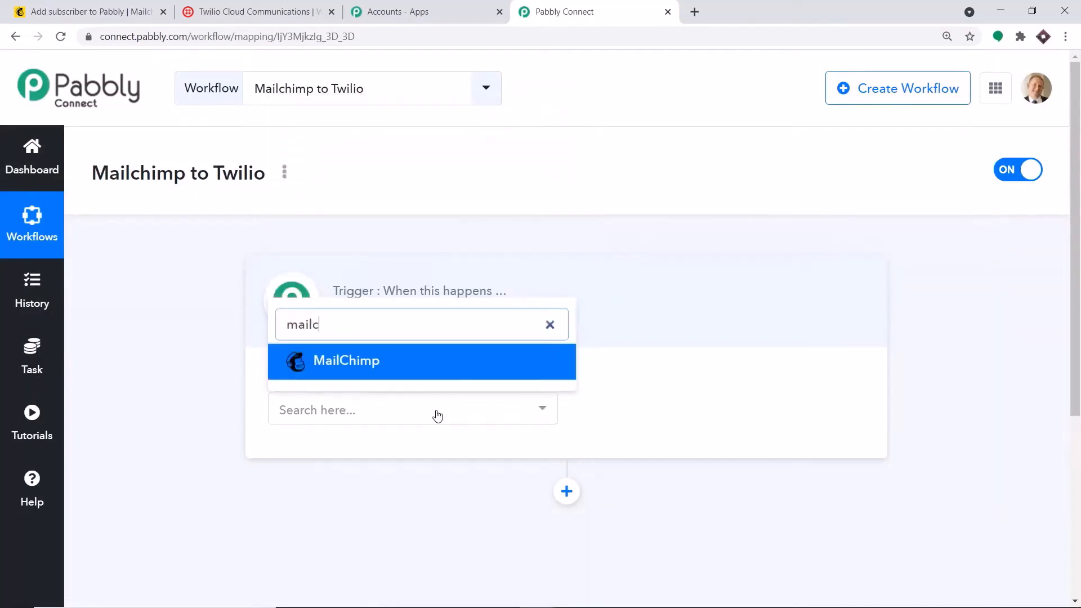
left_click(432, 365)
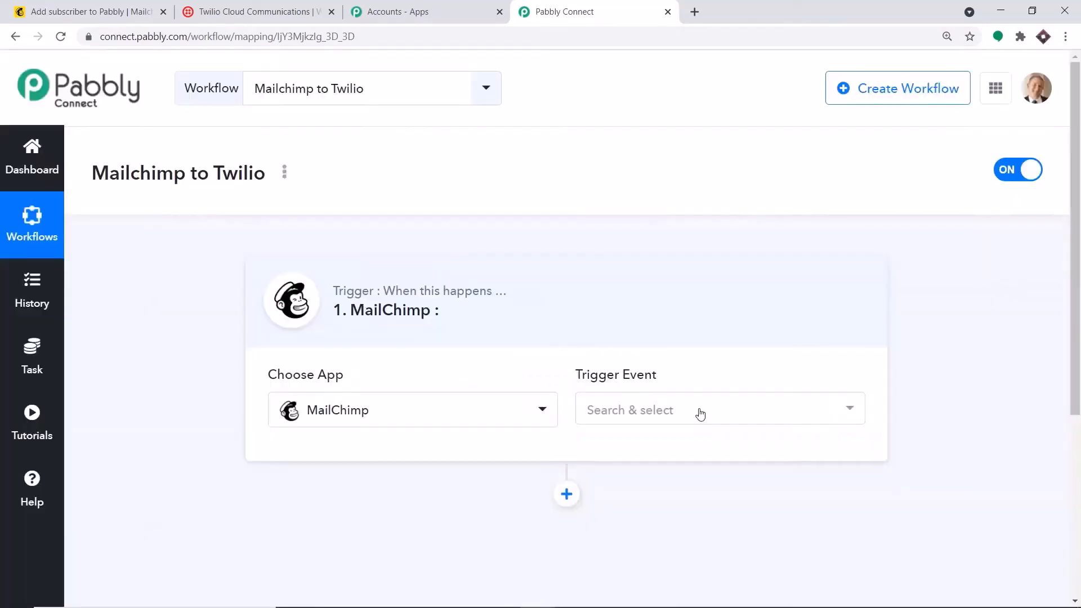
left_click(700, 414)
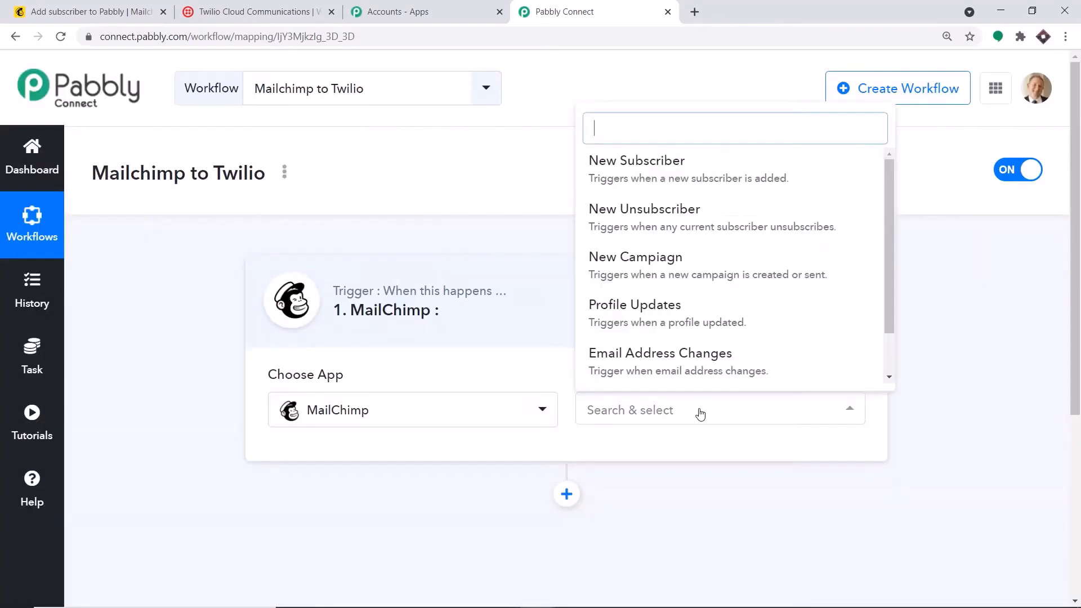
left_click(698, 181)
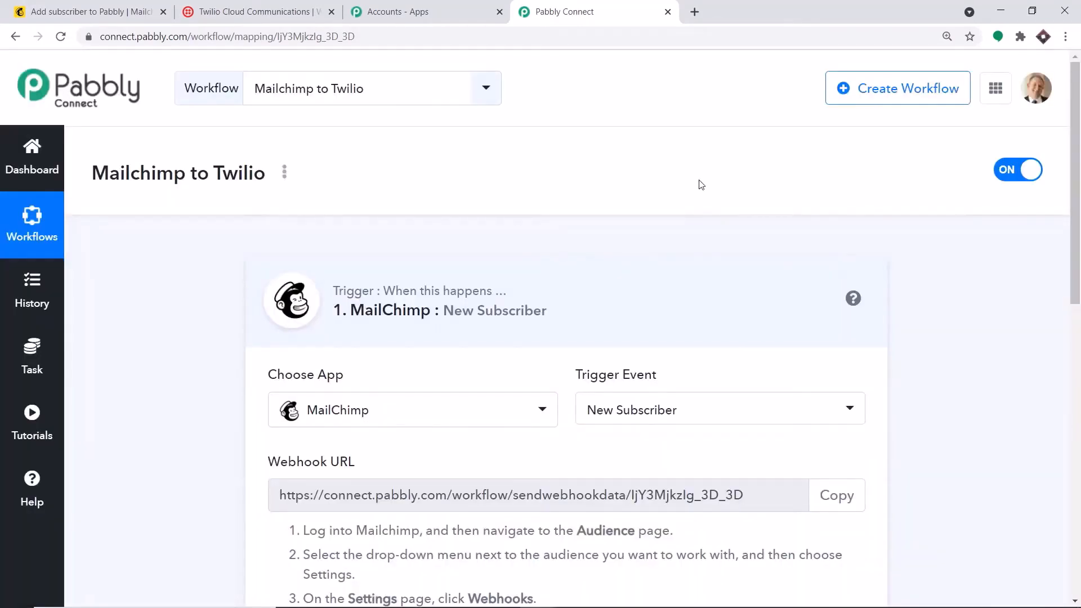
Reopen the trigger event list and browse the other MailChimp events
scroll(721, 200, "down", 3)
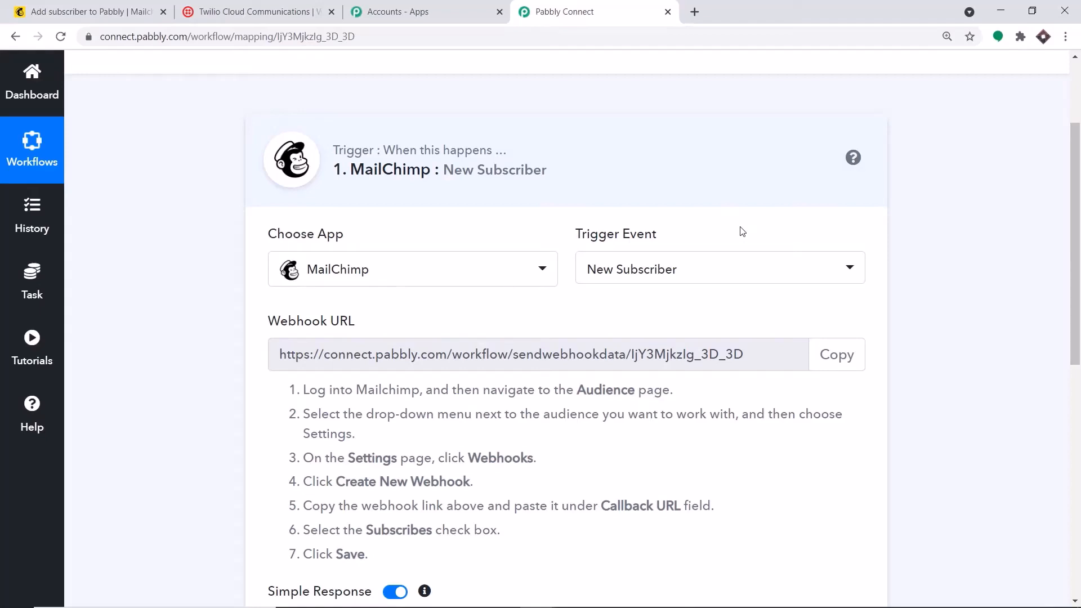
left_click(741, 269)
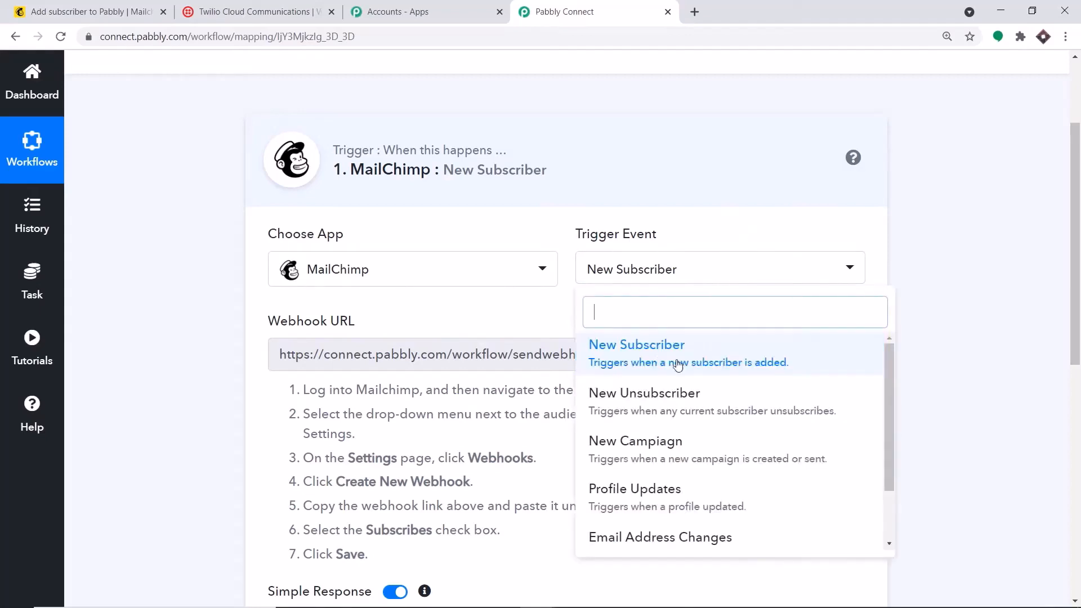
scroll(632, 411, "down", 2)
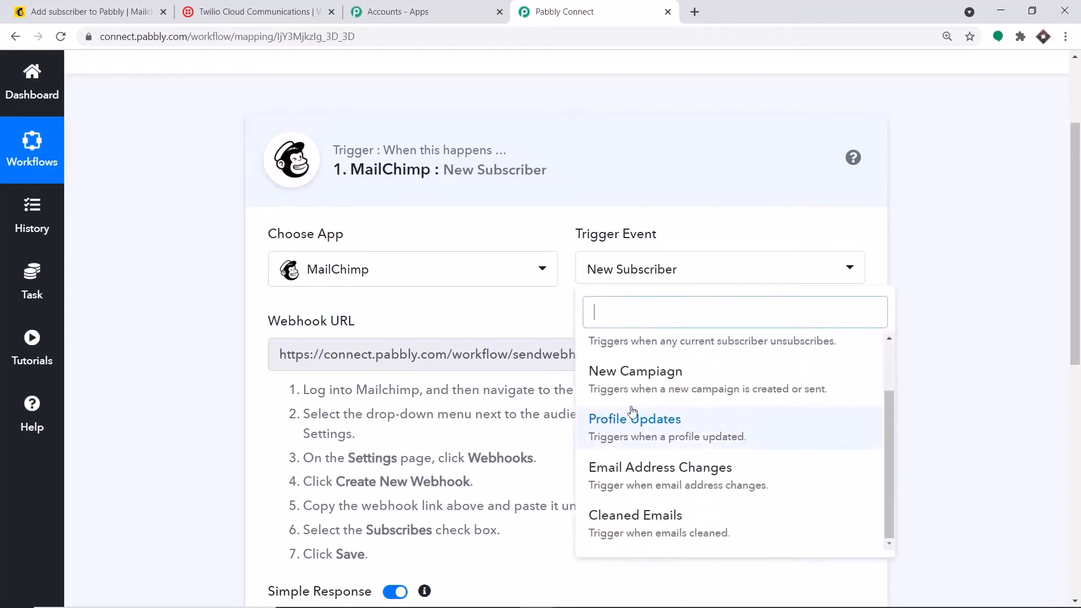
scroll(676, 428, "down", 2)
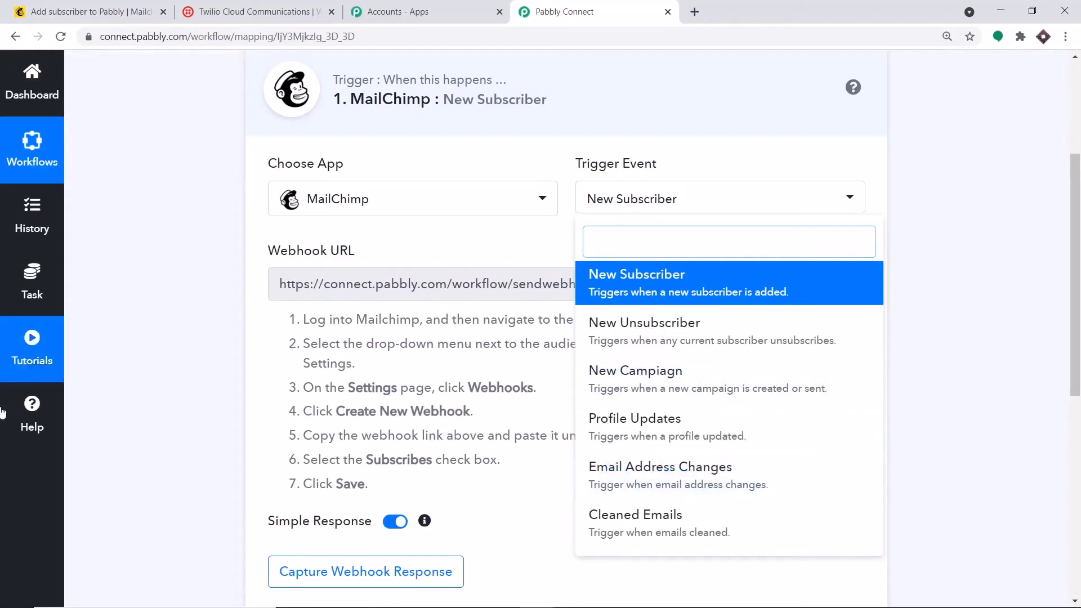
Open the Pabbly Forum via Help, then return to the MailChimp trigger setup
left_click(22, 424)
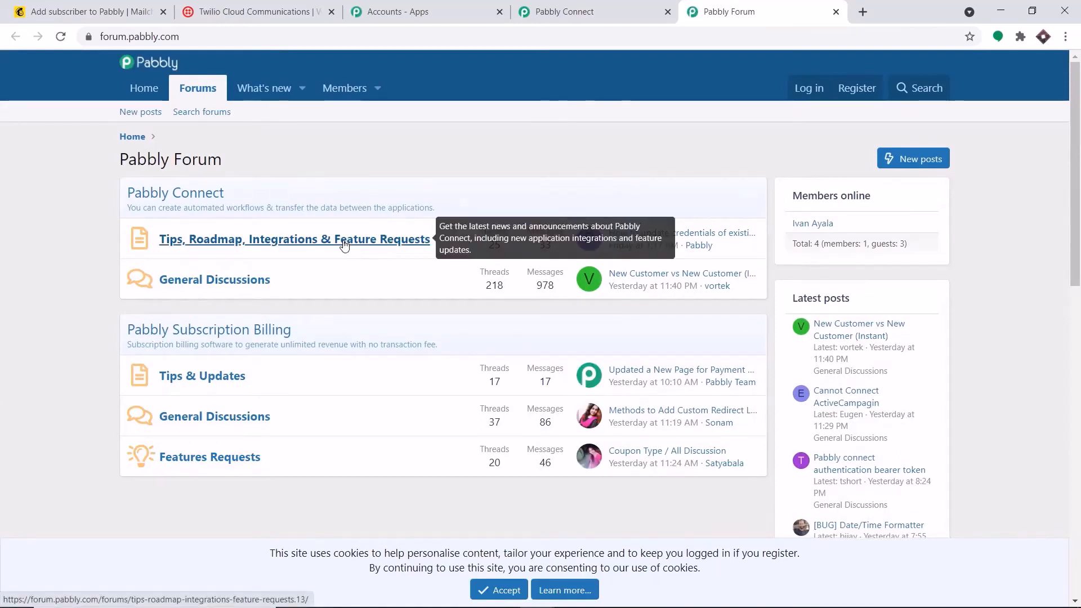
left_click(616, 5)
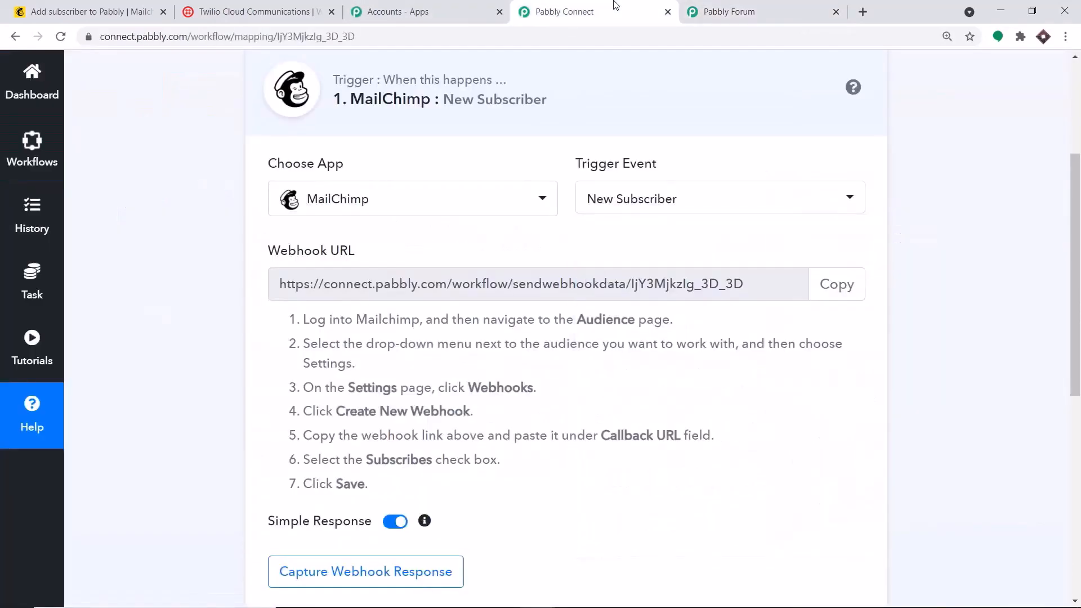
scroll(635, 80, "down", 2)
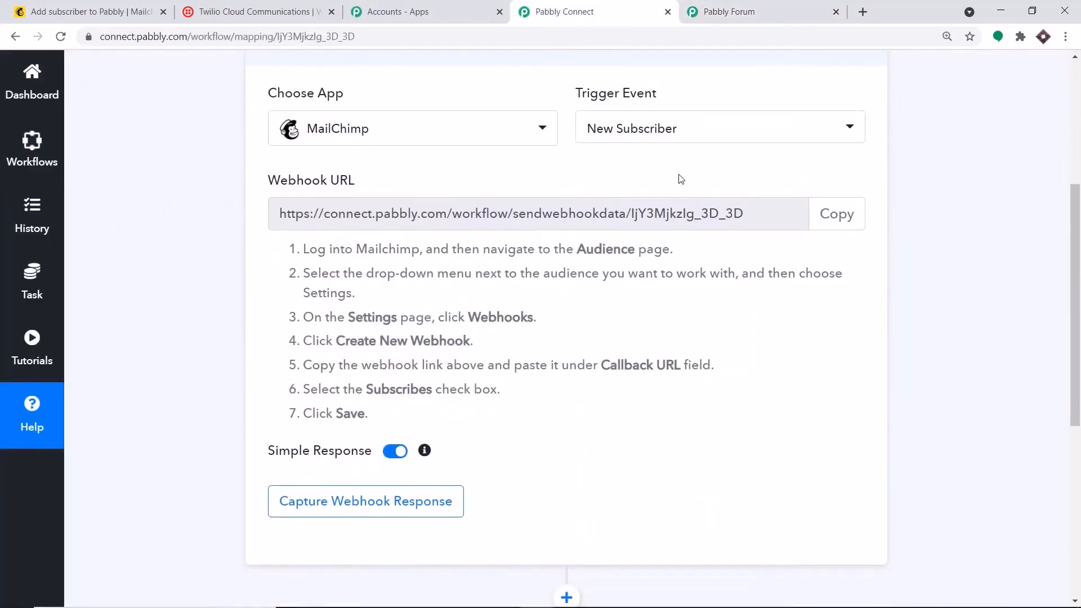
Review all Pabbly audience contacts in Mailchimp, then go to the audience dashboard
left_click(130, 8)
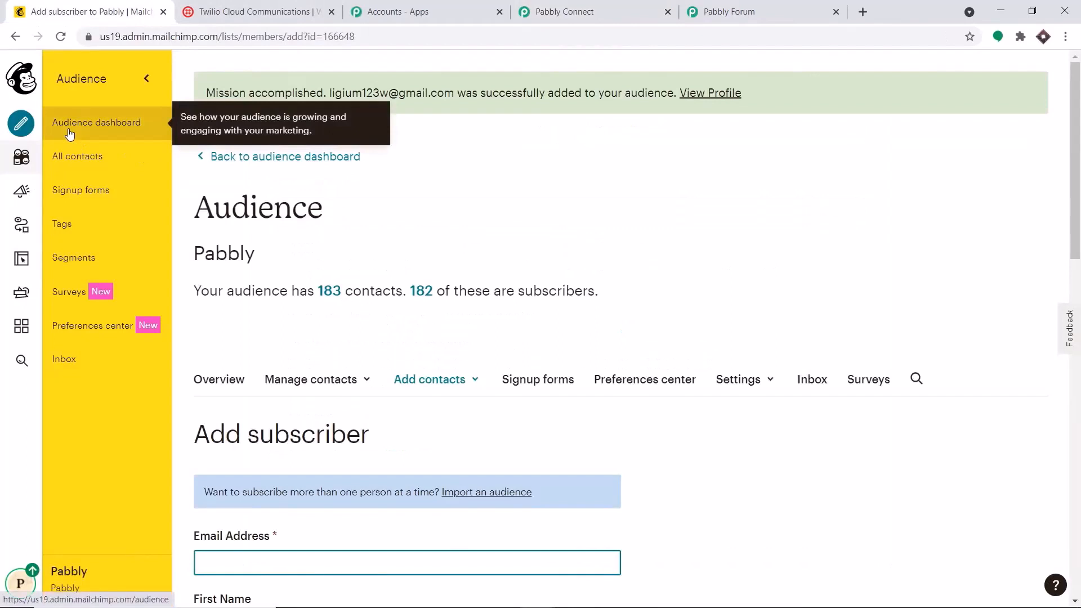
left_click(83, 157)
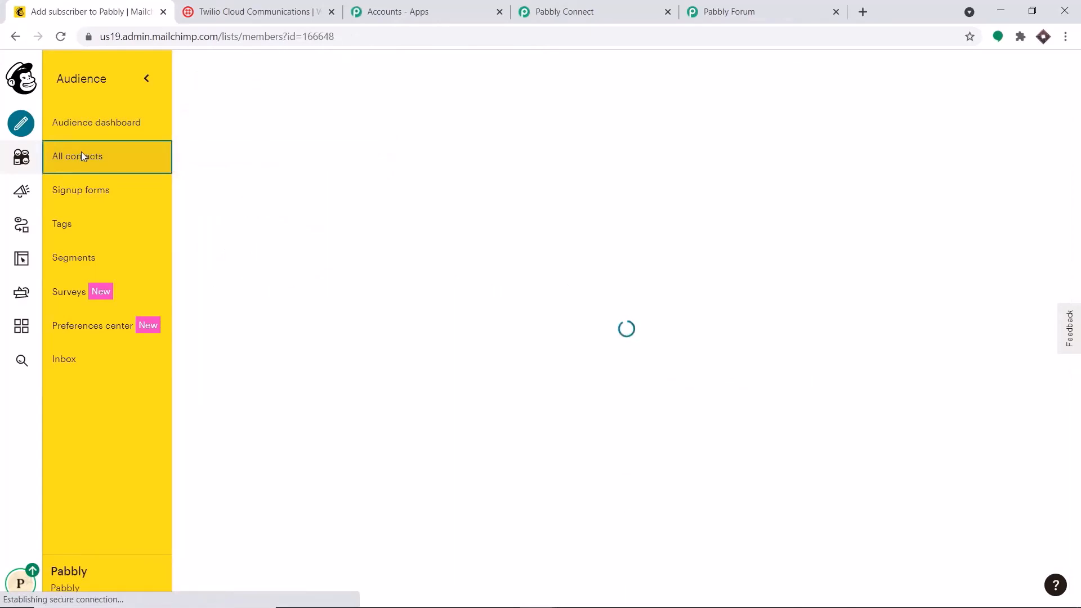
scroll(270, 321, "down", 1)
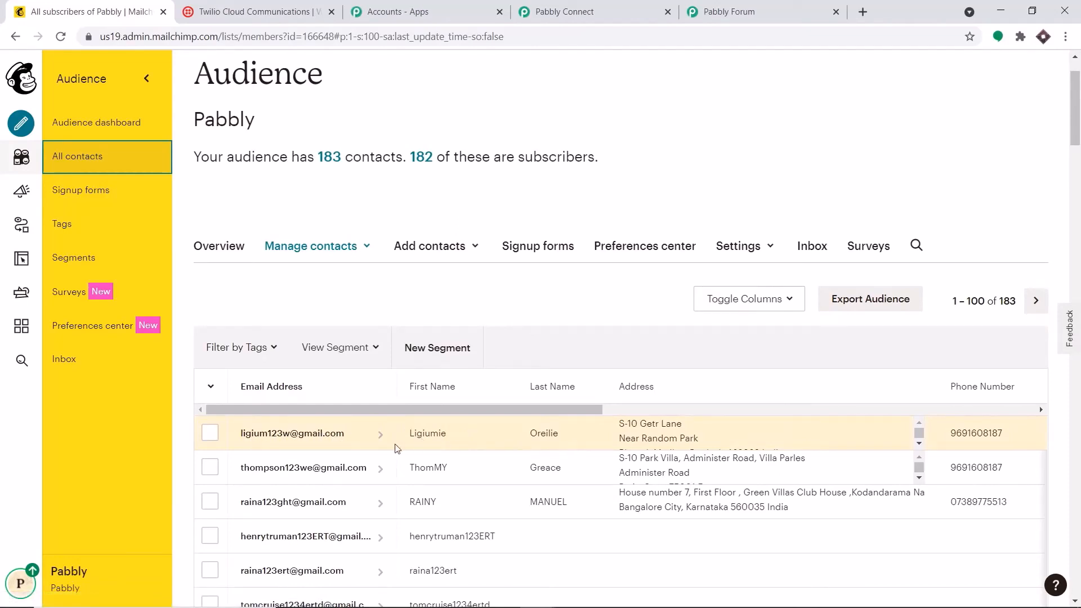
scroll(175, 208, "up", 1)
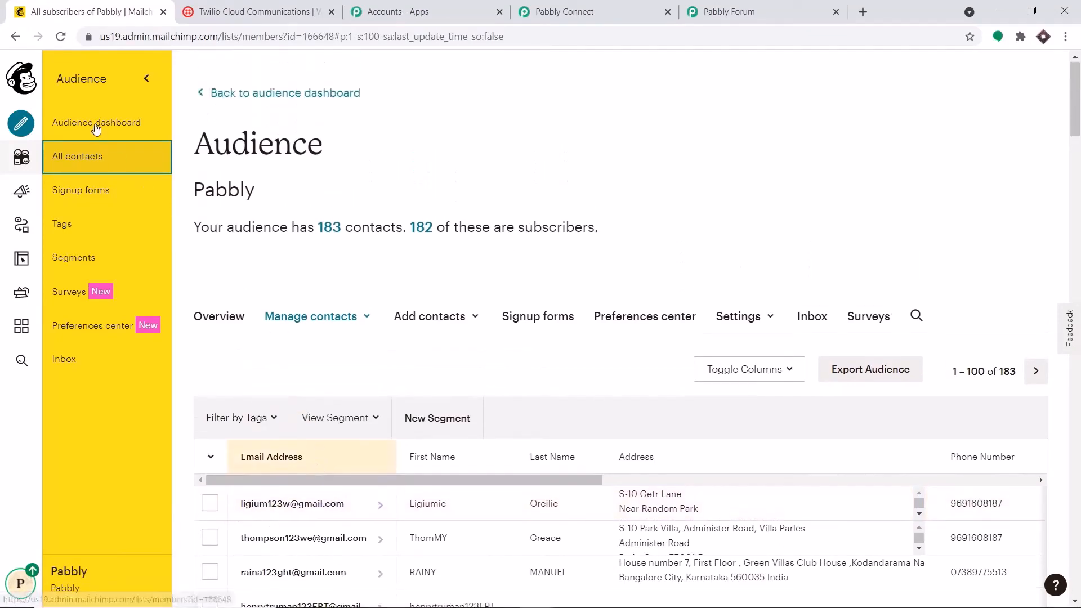
left_click(96, 128)
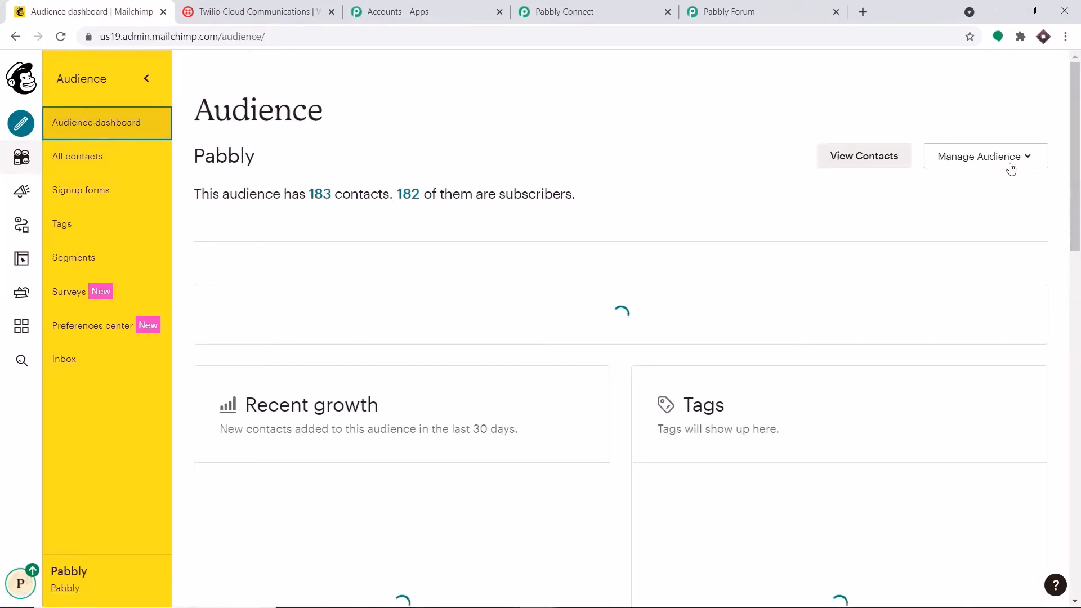
Open the audience's Webhooks settings via Manage Audience > Settings and start a new webhook
left_click(1011, 169)
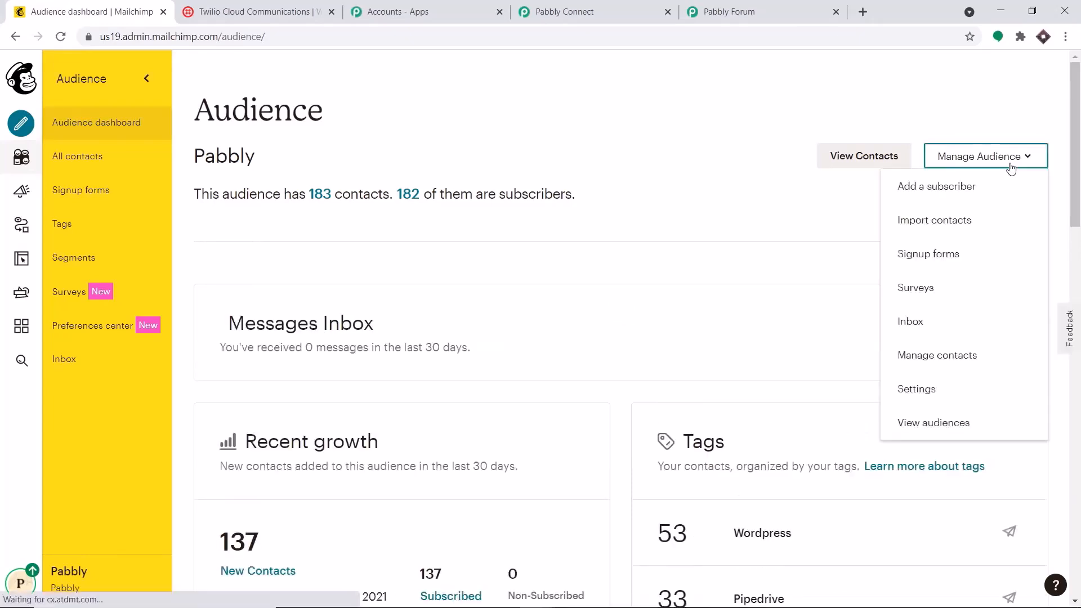
left_click(904, 391)
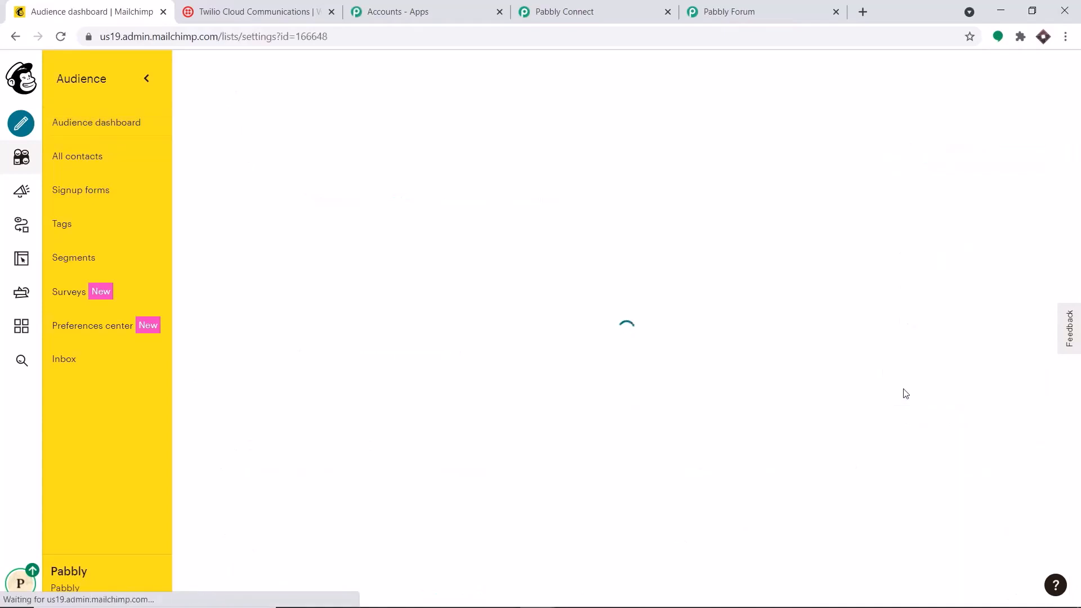
scroll(698, 309, "down", 2)
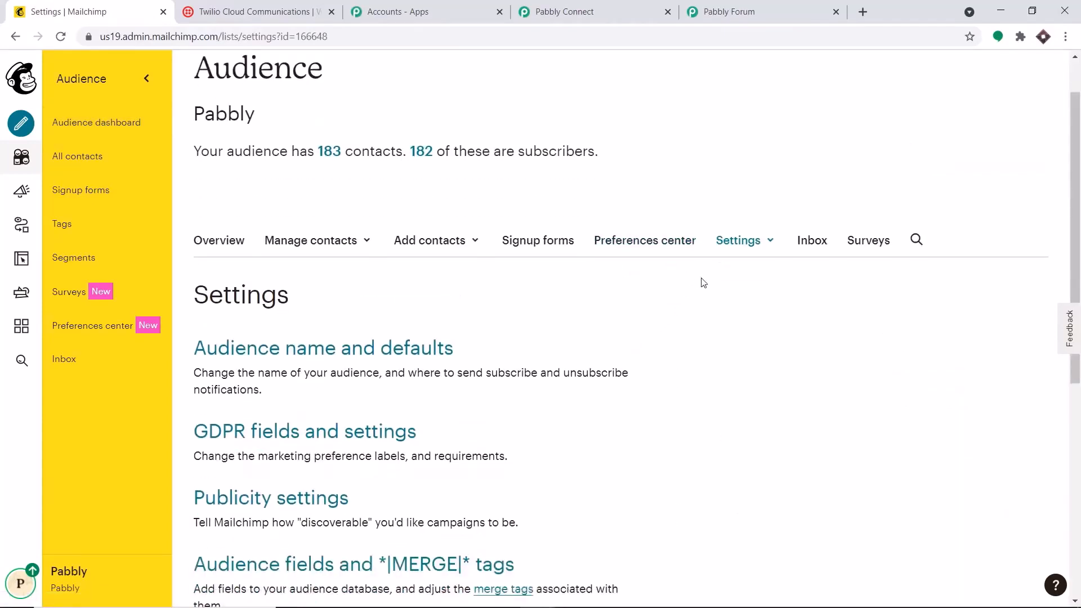
scroll(735, 256, "down", 4)
scroll(721, 241, "down", 1)
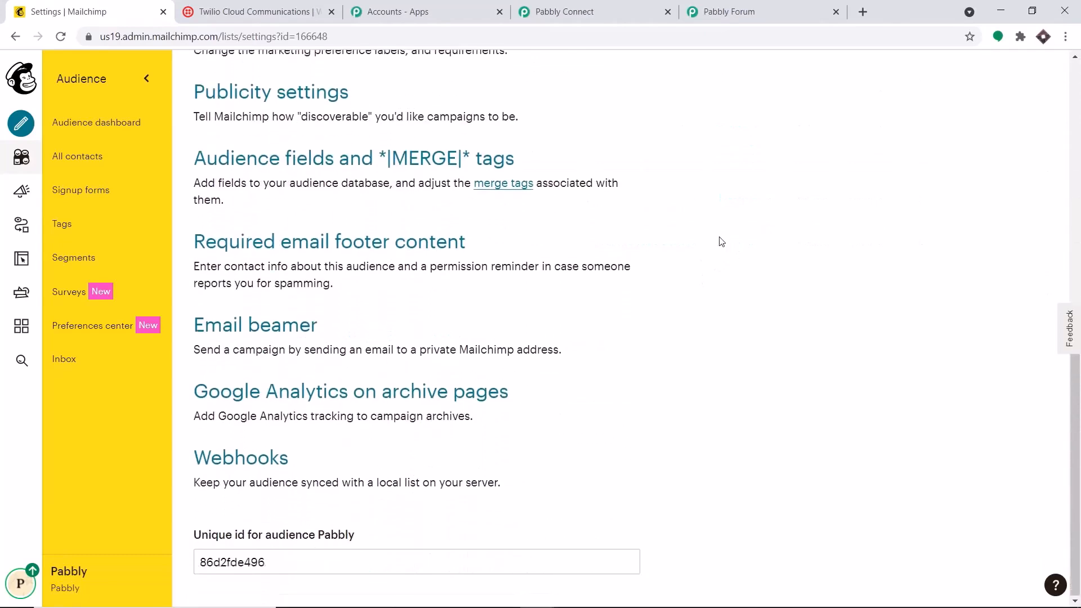
left_click(263, 463)
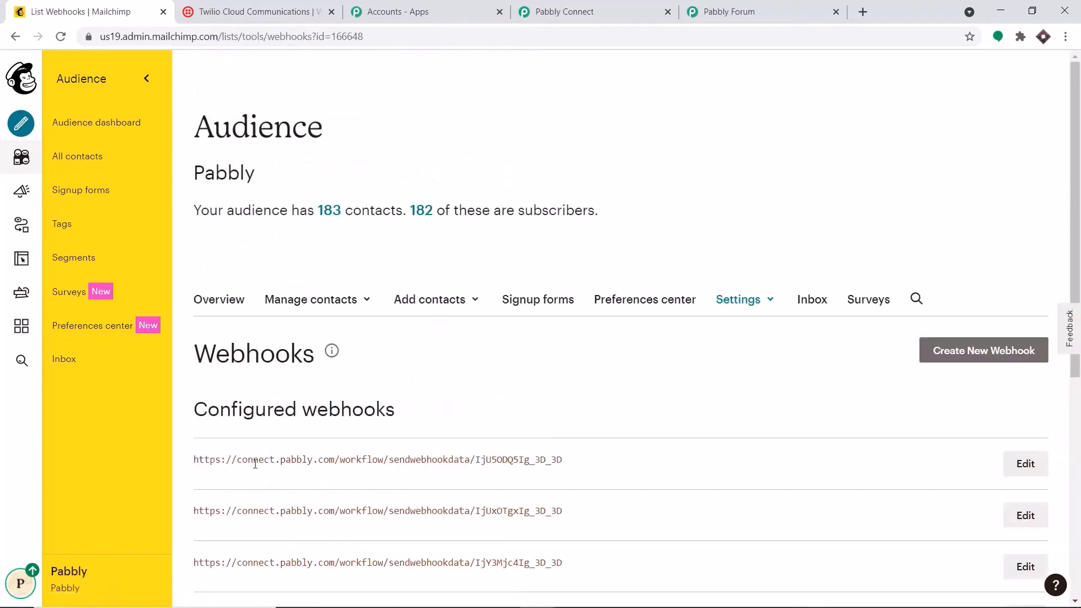
scroll(366, 369, "down", 7)
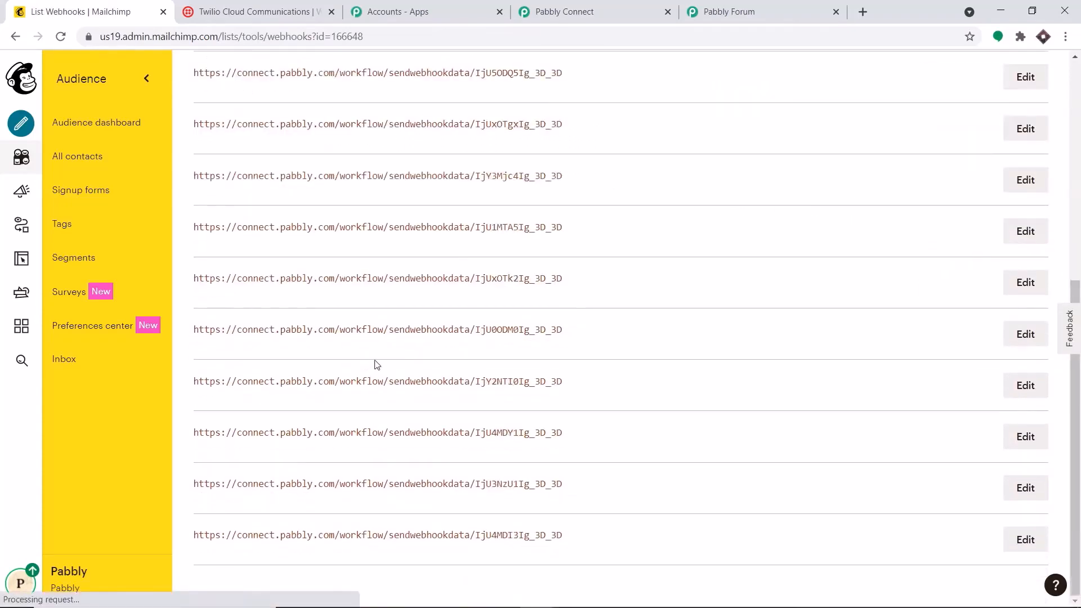
scroll(380, 363, "up", 5)
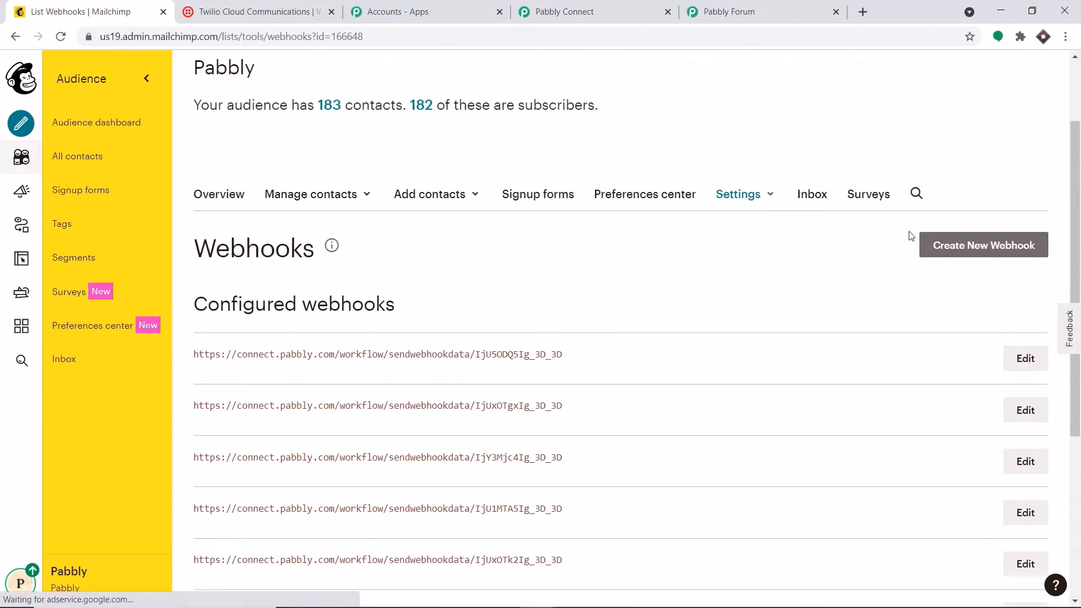
left_click(959, 248)
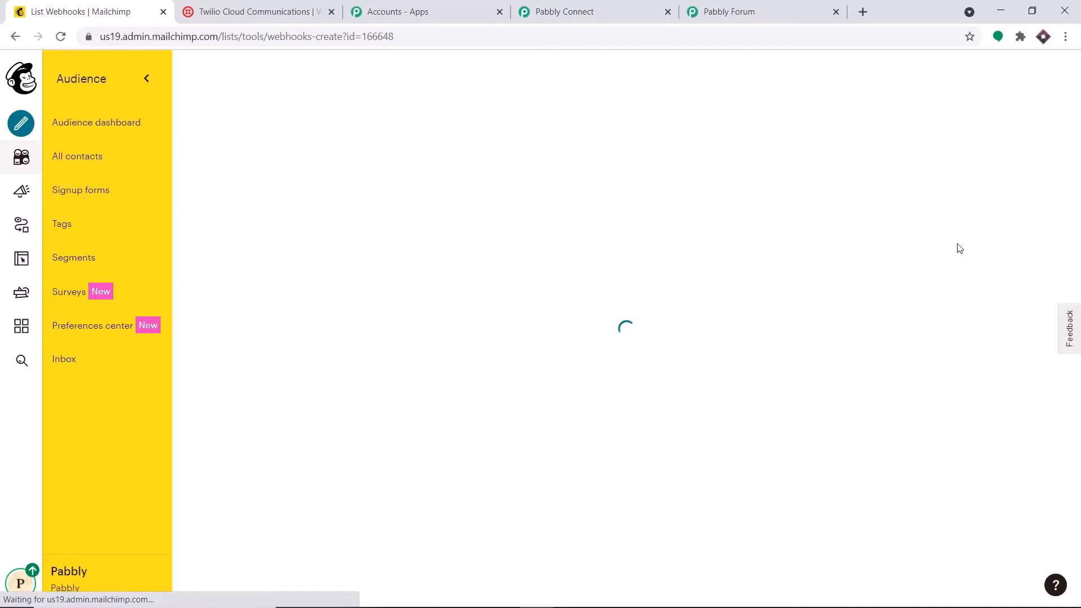
Untick unsubscribes, profile updates, cleaned, email changed and campaign updates, leaving only Subscribes
scroll(960, 248, "down", 4)
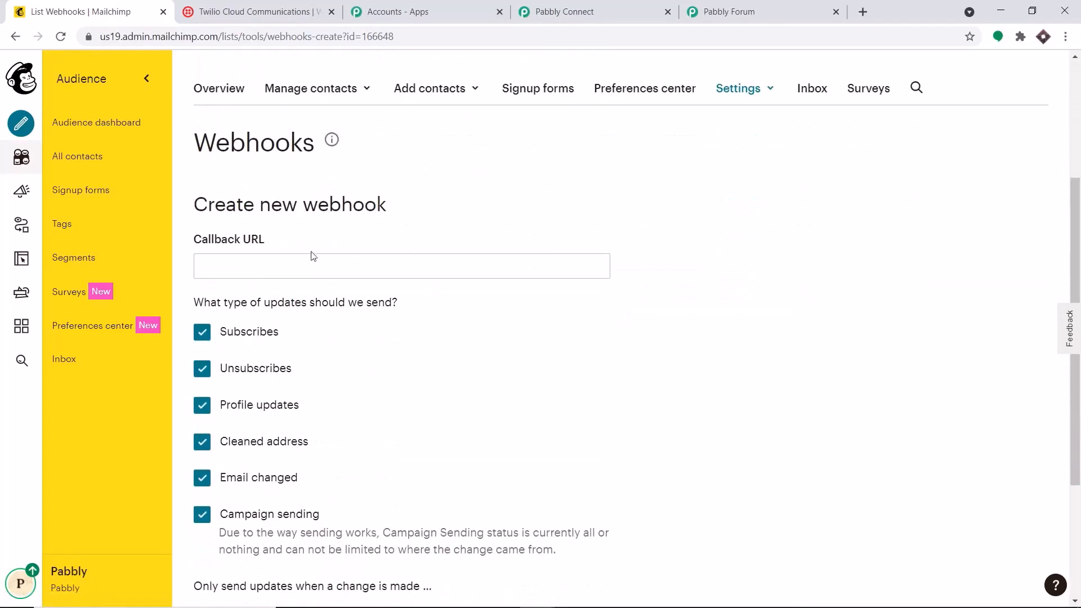
scroll(278, 255, "down", 3)
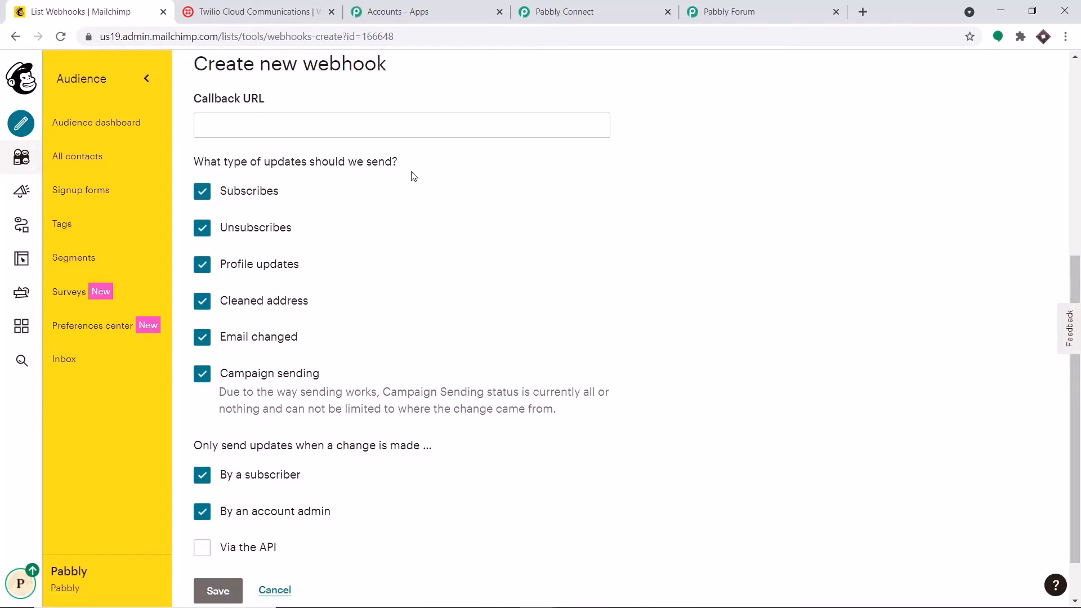
left_click(203, 231)
left_click(204, 266)
left_click(202, 302)
left_click(200, 339)
left_click(202, 374)
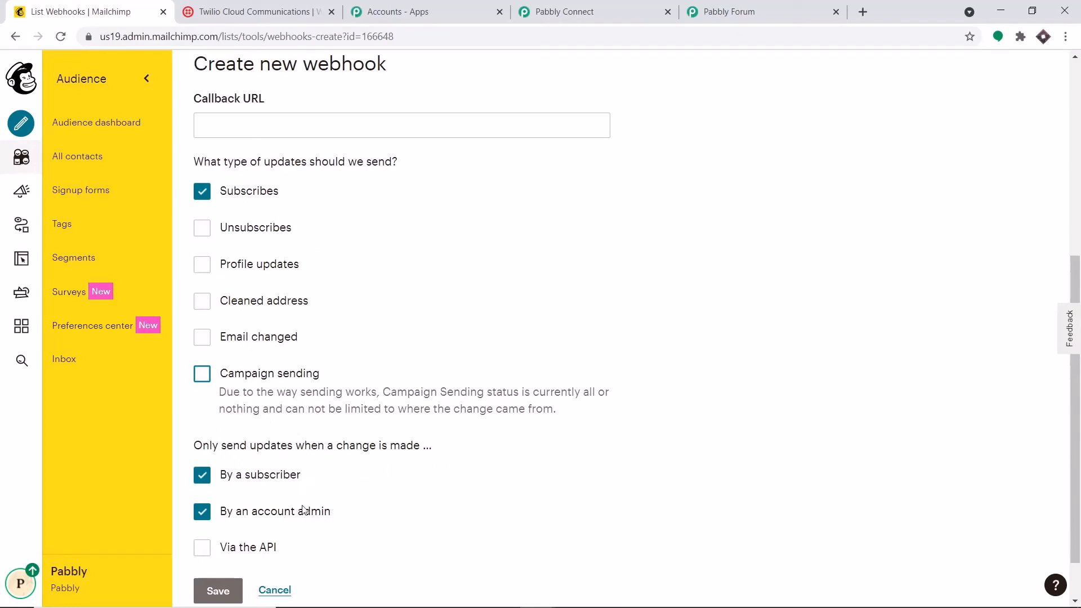
scroll(347, 506, "down", 1)
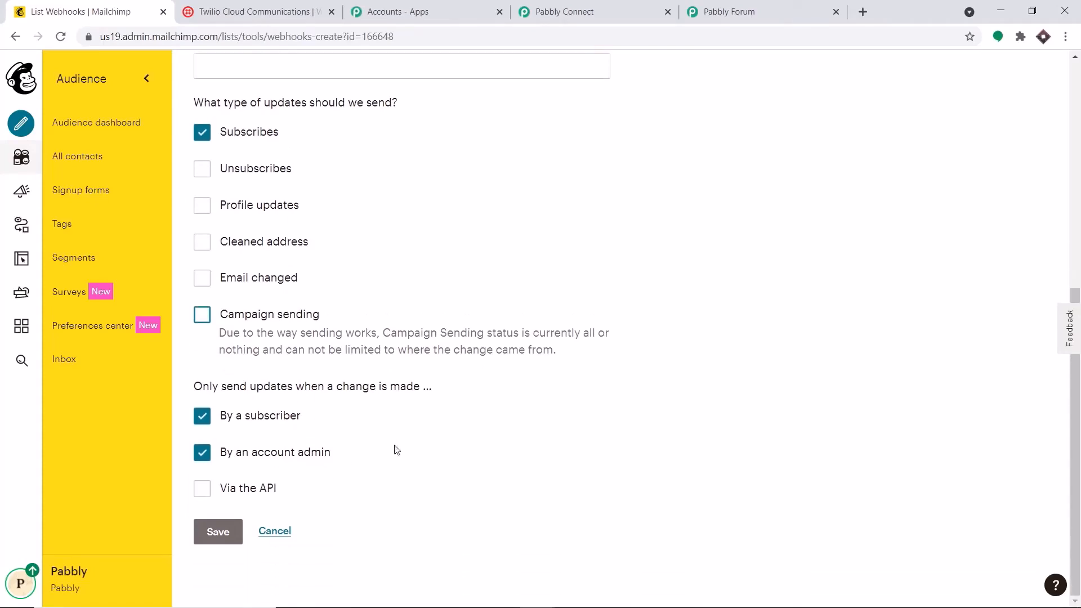
scroll(394, 451, "up", 3)
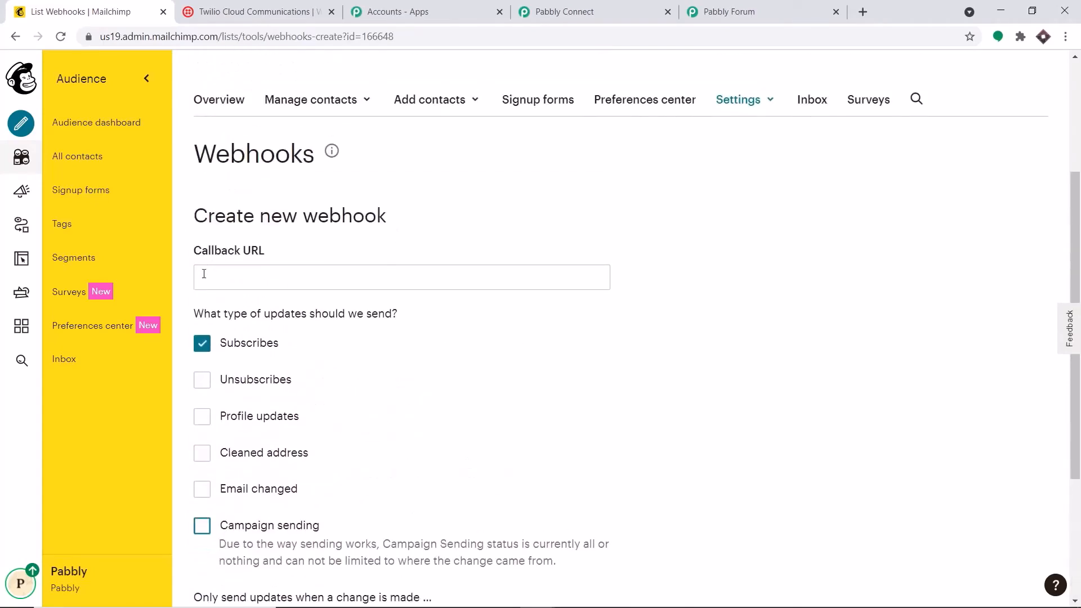
Paste the Pabbly workflow's webhook URL as the Callback URL and save the webhook
left_click(204, 273)
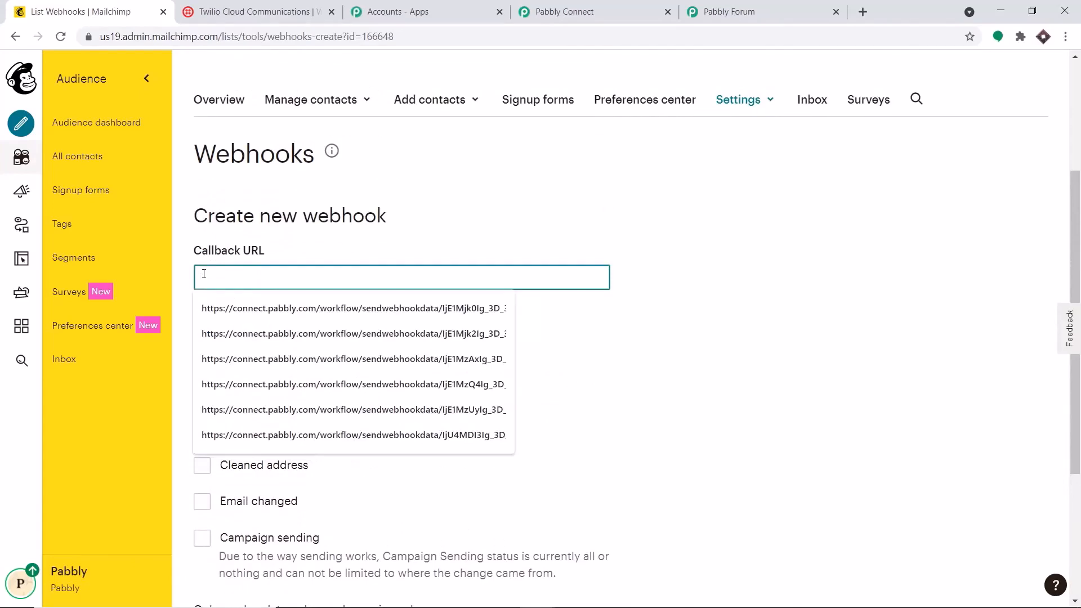
left_click(565, 8)
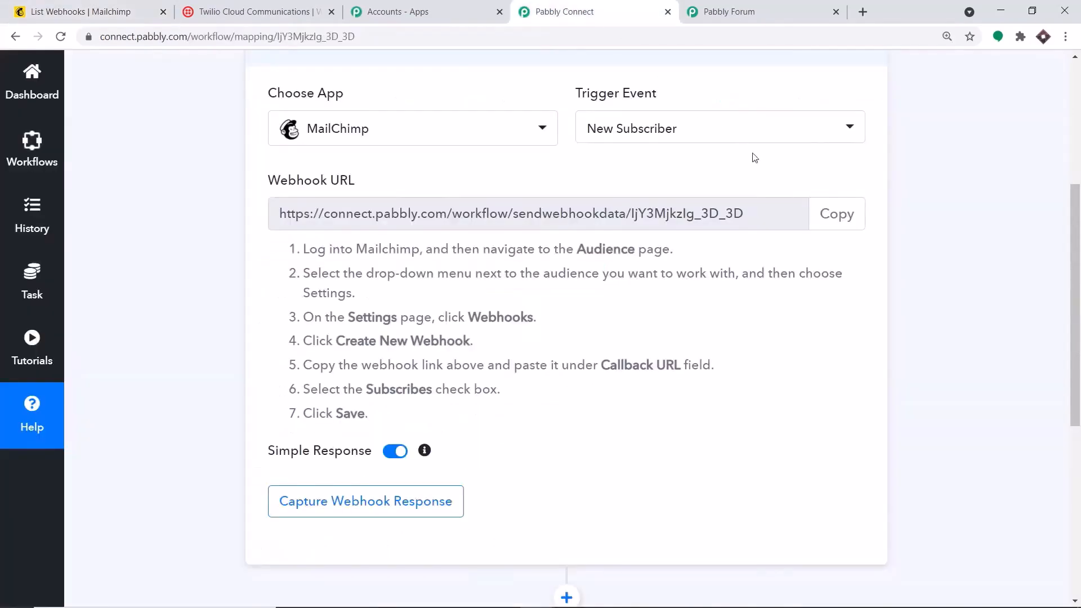
left_click(840, 215)
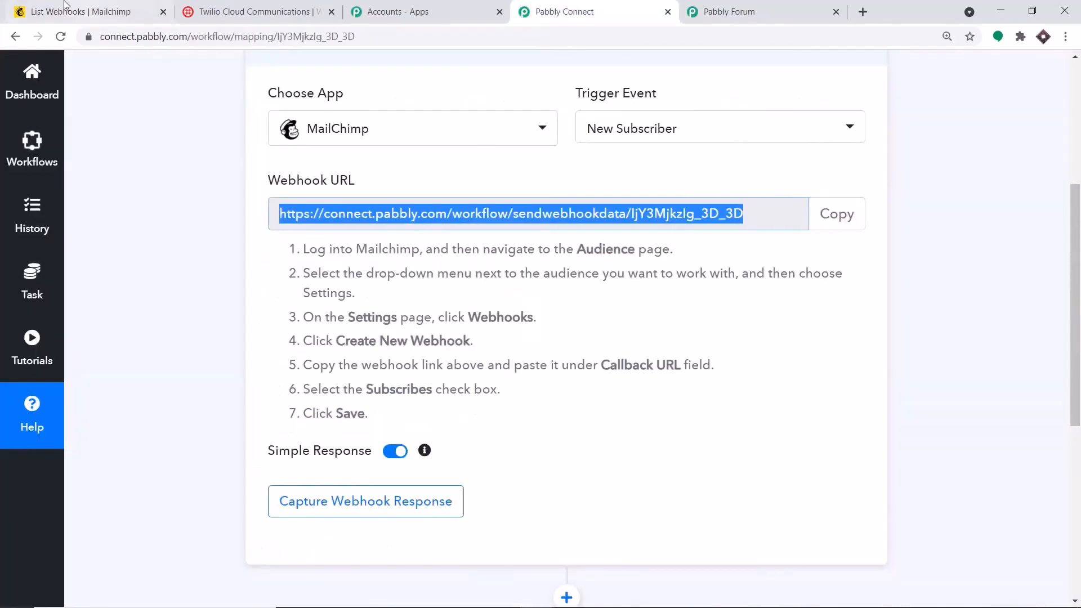
left_click(78, 9)
left_click(285, 273)
right_click(285, 273)
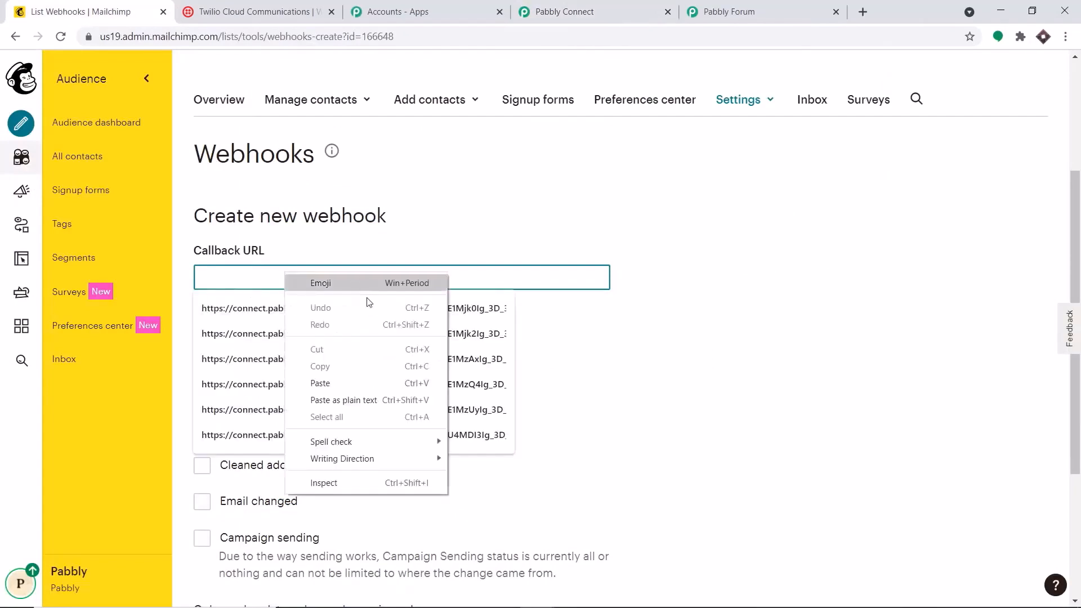
left_click(362, 379)
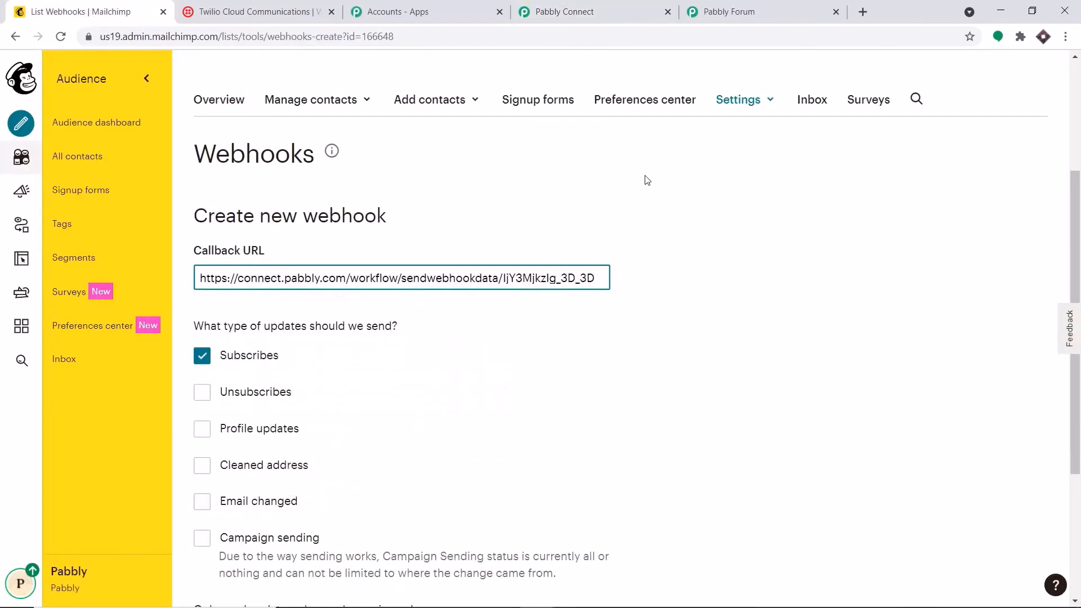
scroll(630, 179, "down", 2)
scroll(614, 189, "down", 3)
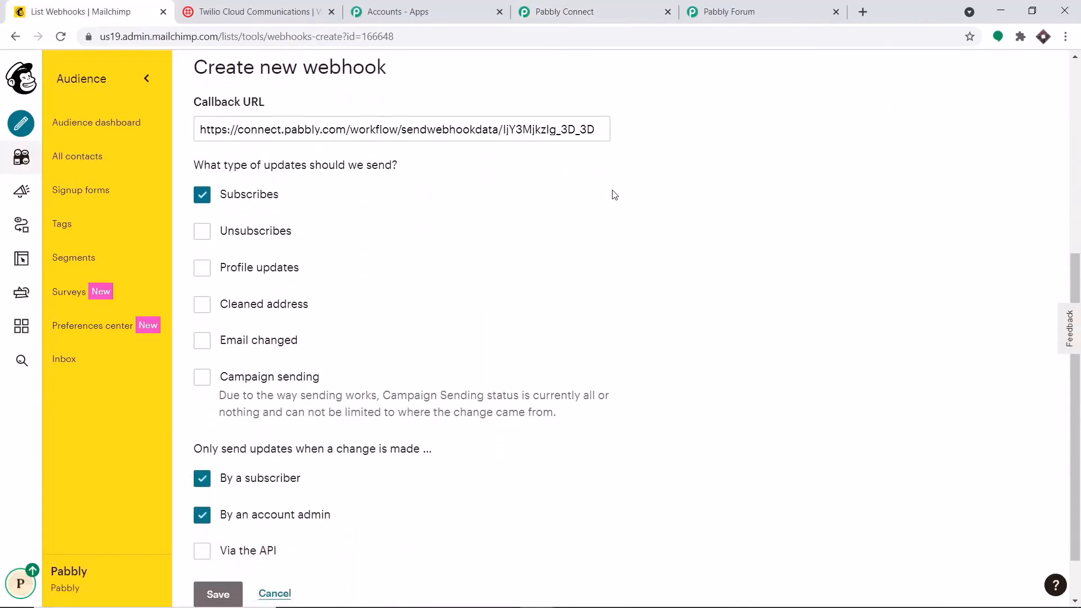
left_click(228, 533)
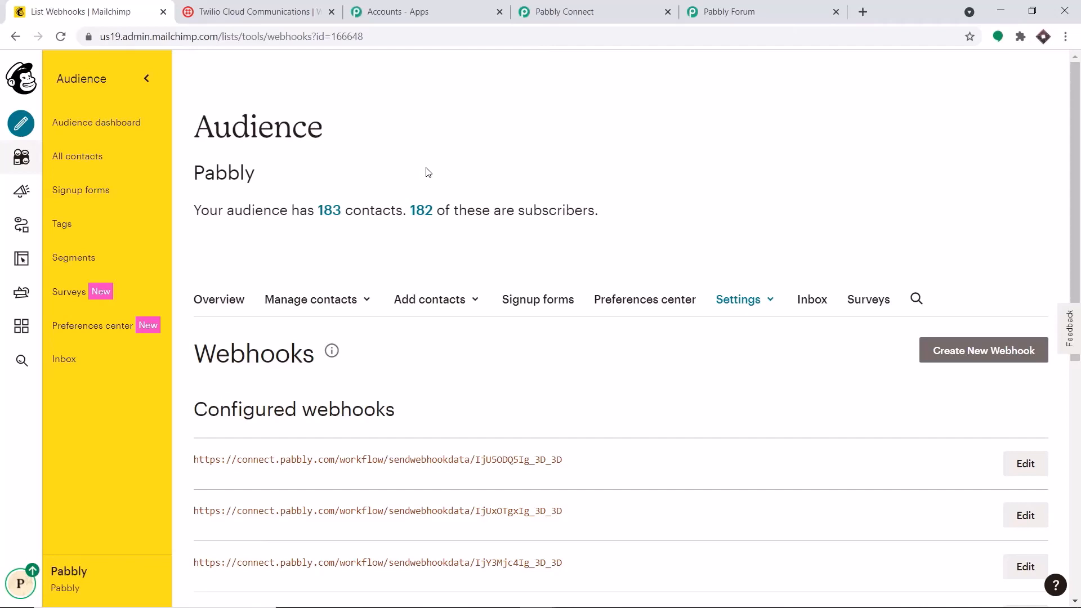
Start capturing the MailChimp webhook response in Pabbly Connect, then return to Mailchimp's Webhooks page
left_click(546, 12)
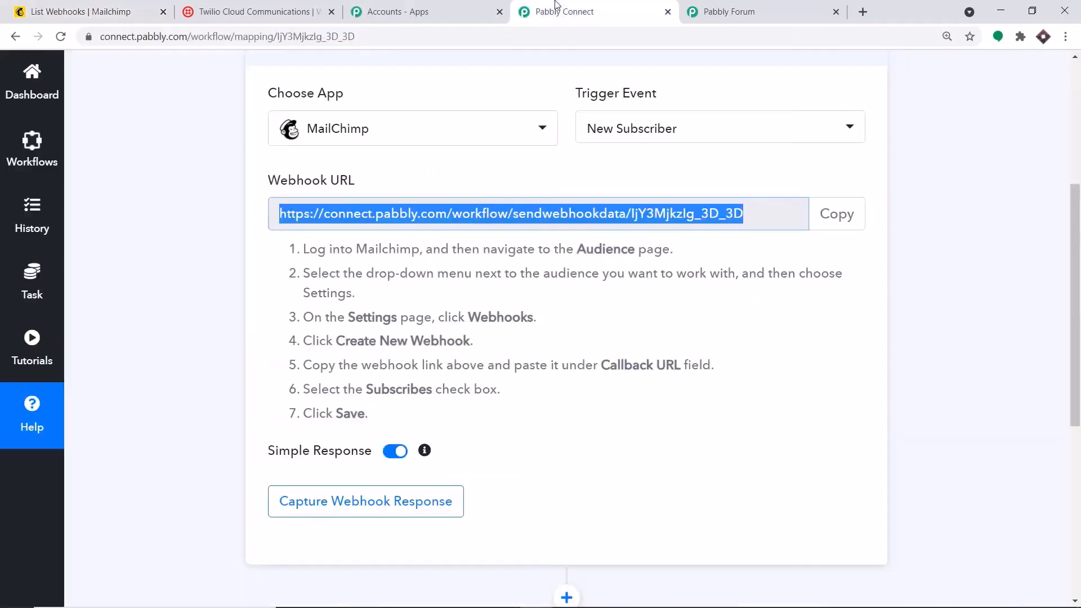
left_click(403, 508)
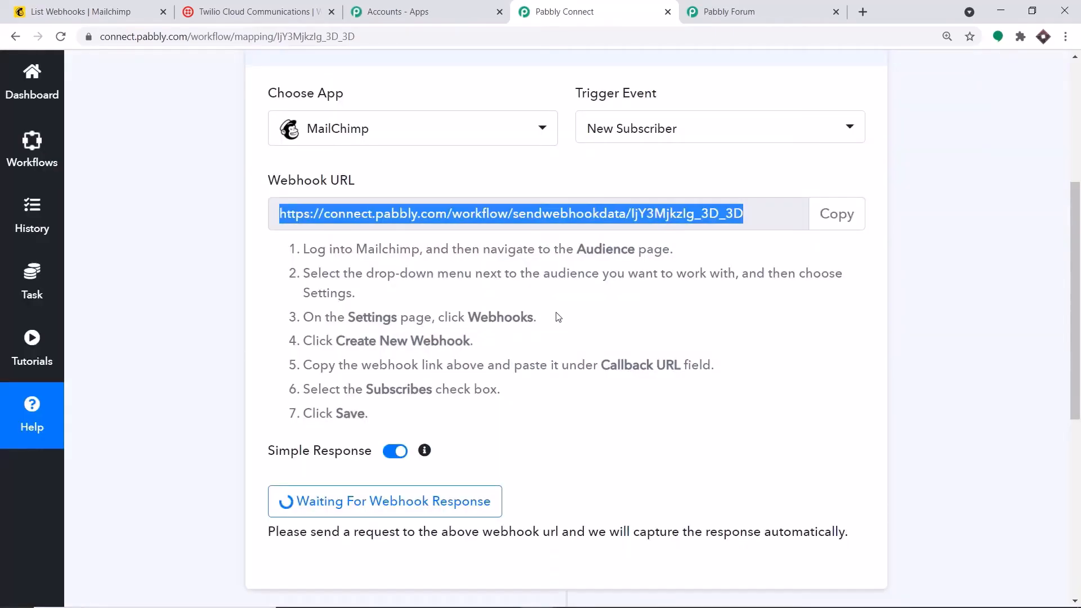
left_click(84, 11)
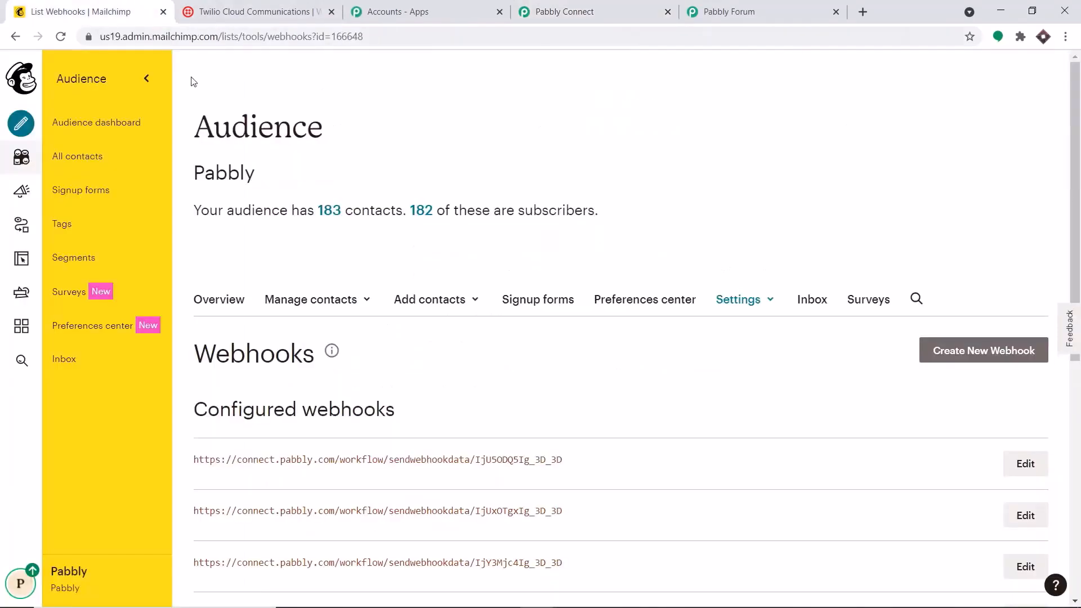
Open the Add a subscriber form from the audience's All contacts list
left_click(78, 166)
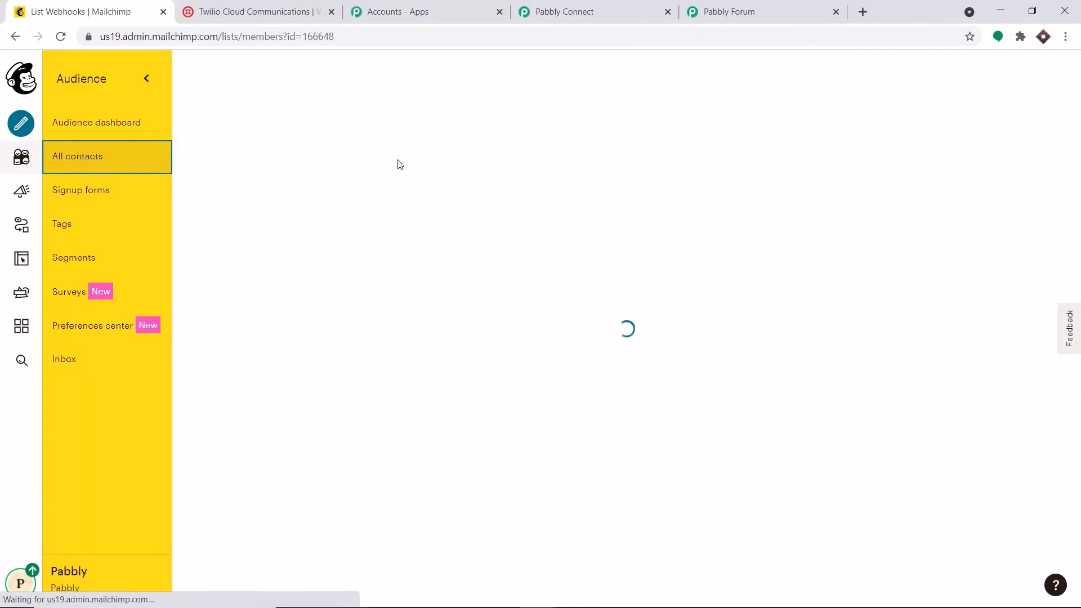
scroll(453, 263, "down", 3)
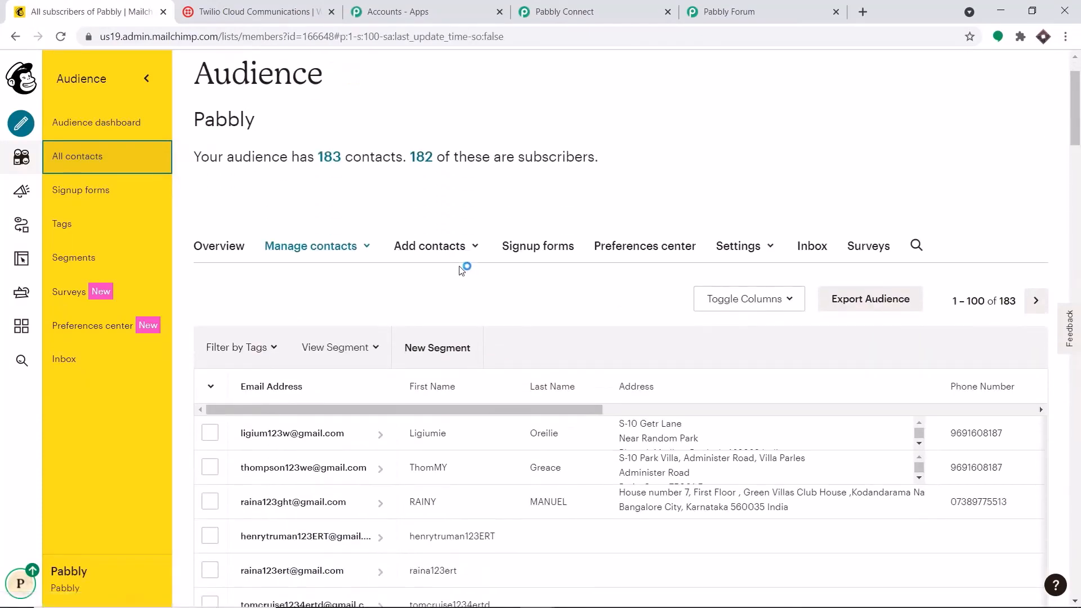
left_click(456, 183)
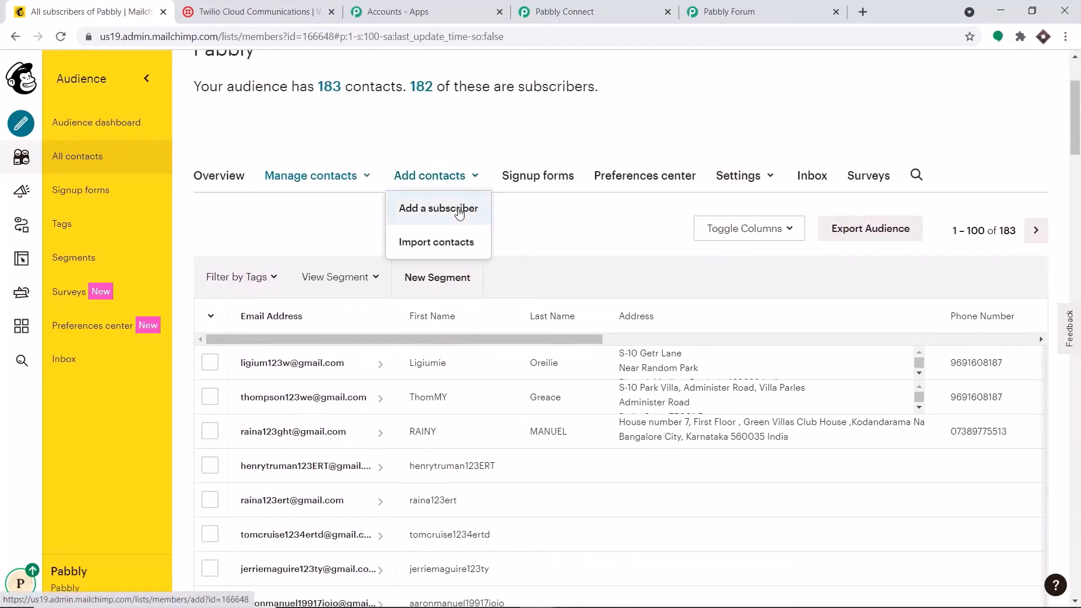
left_click(459, 211)
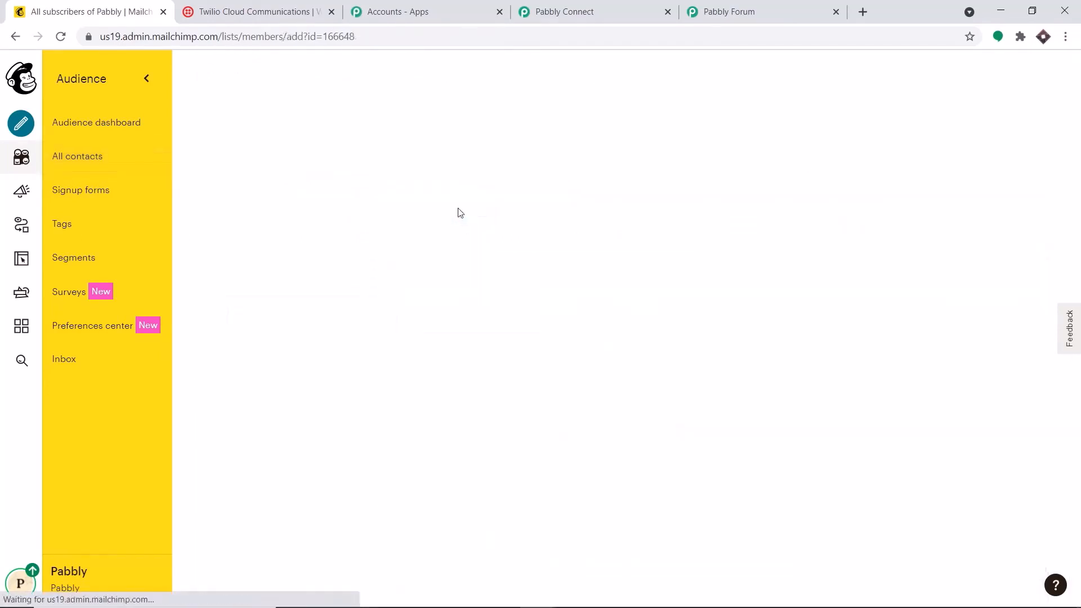
Copy the phone number saved in the Notepad notes
mouse_move(527, 595)
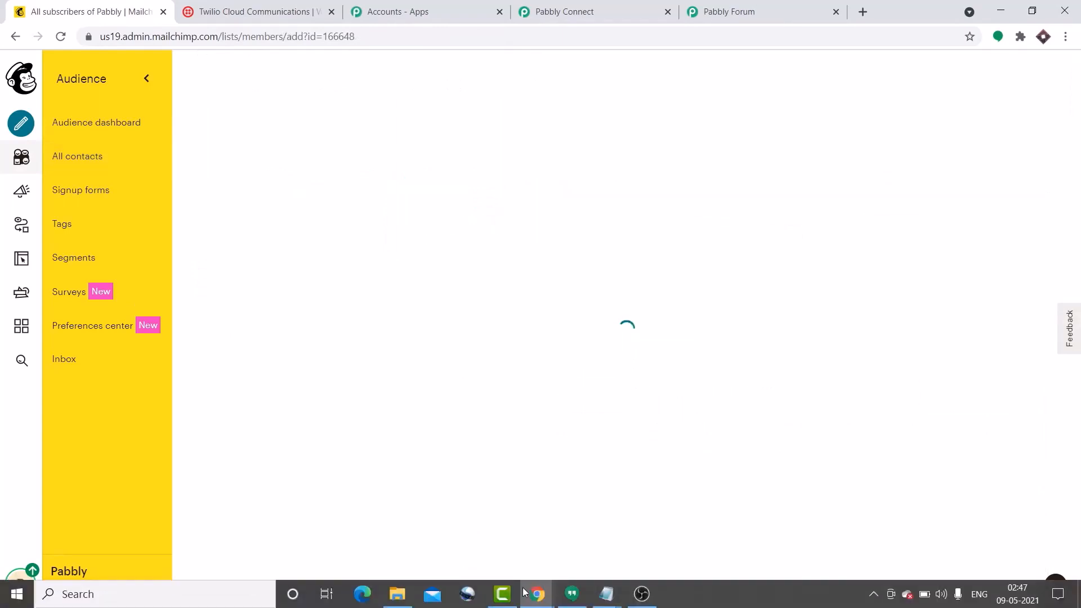
mouse_move(601, 598)
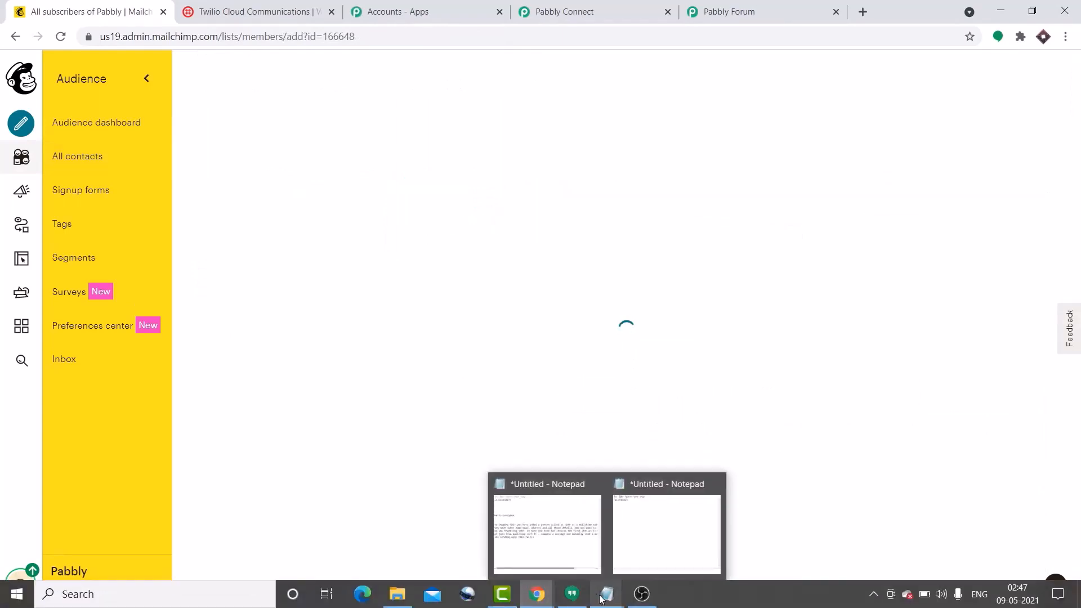
left_click(639, 548)
left_click_drag(401, 332, 328, 330)
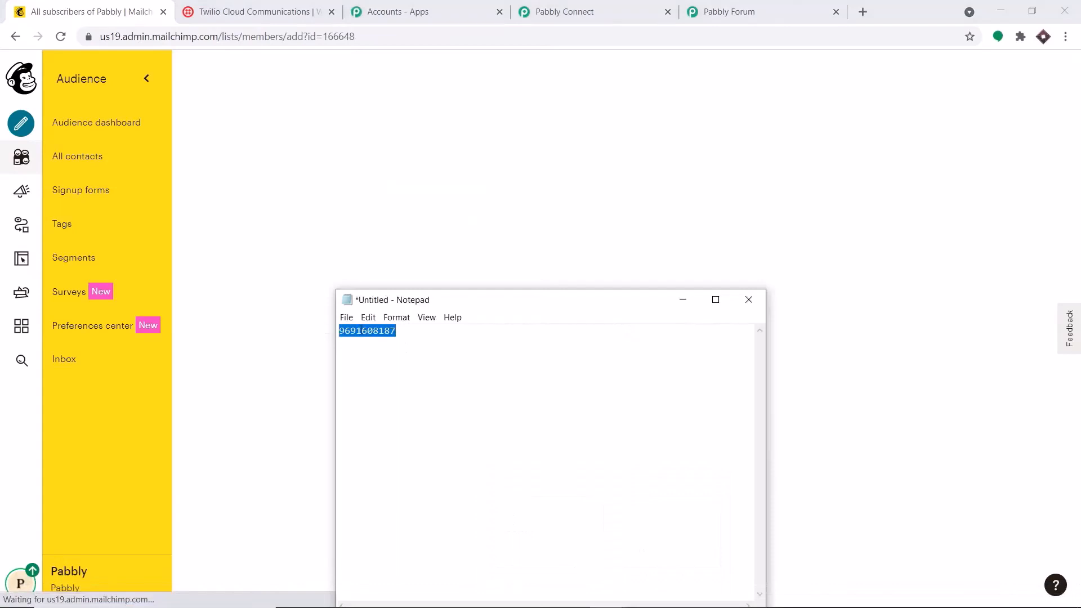
right_click(361, 331)
left_click(401, 369)
left_click(683, 300)
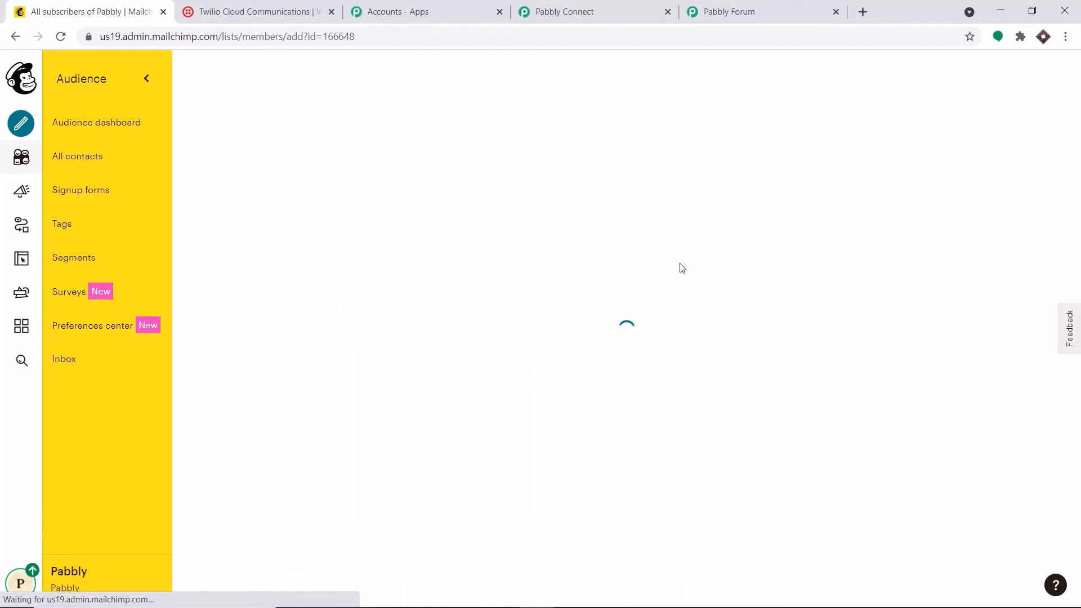
Enter the new subscriber's email address and edit the first and last names
left_click(373, 217)
type("+")
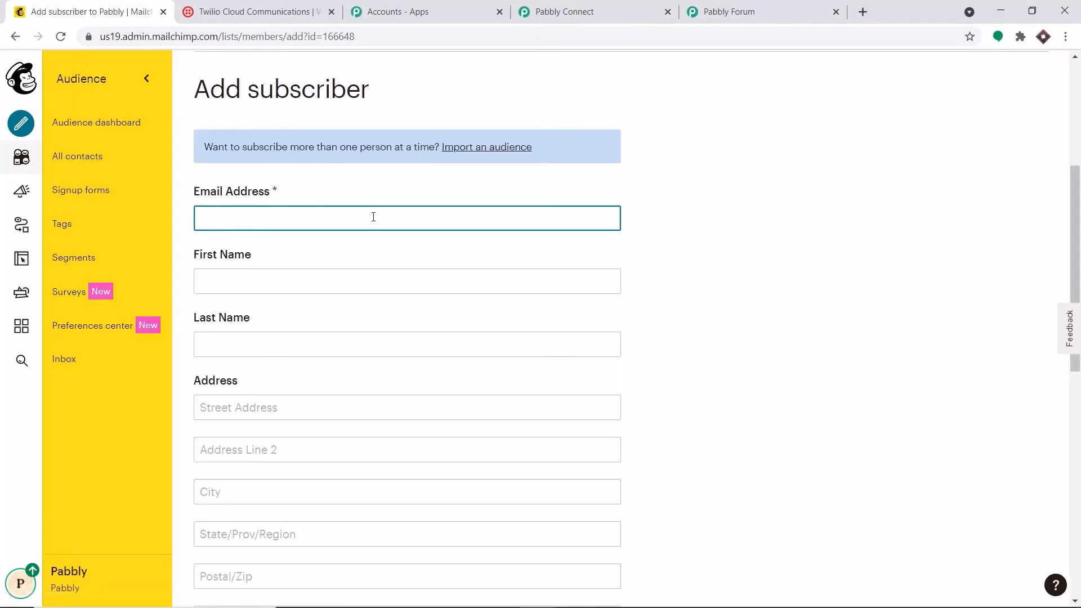
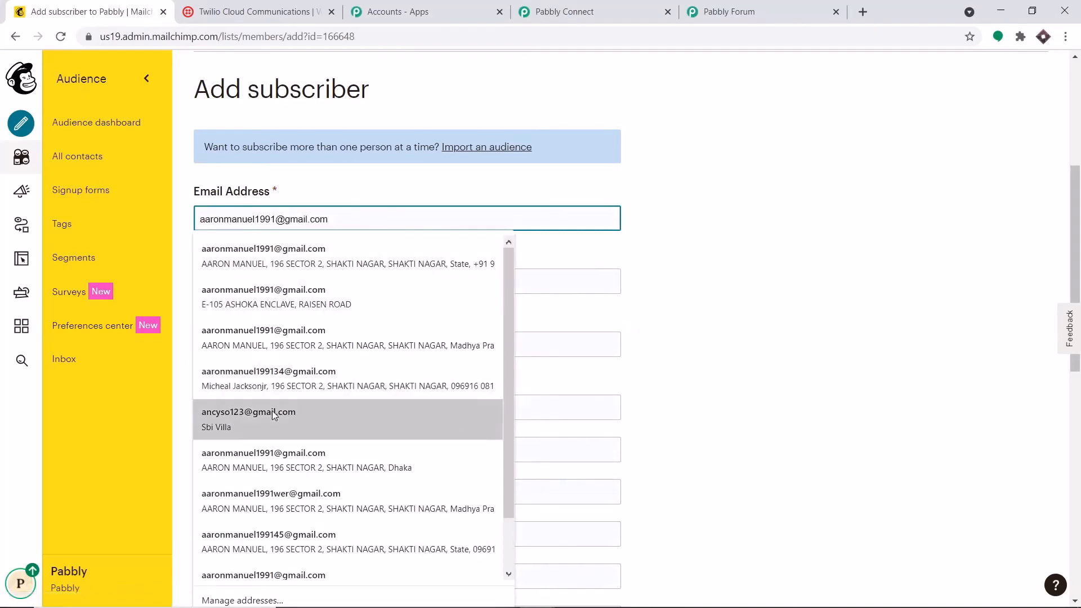
left_click(272, 417)
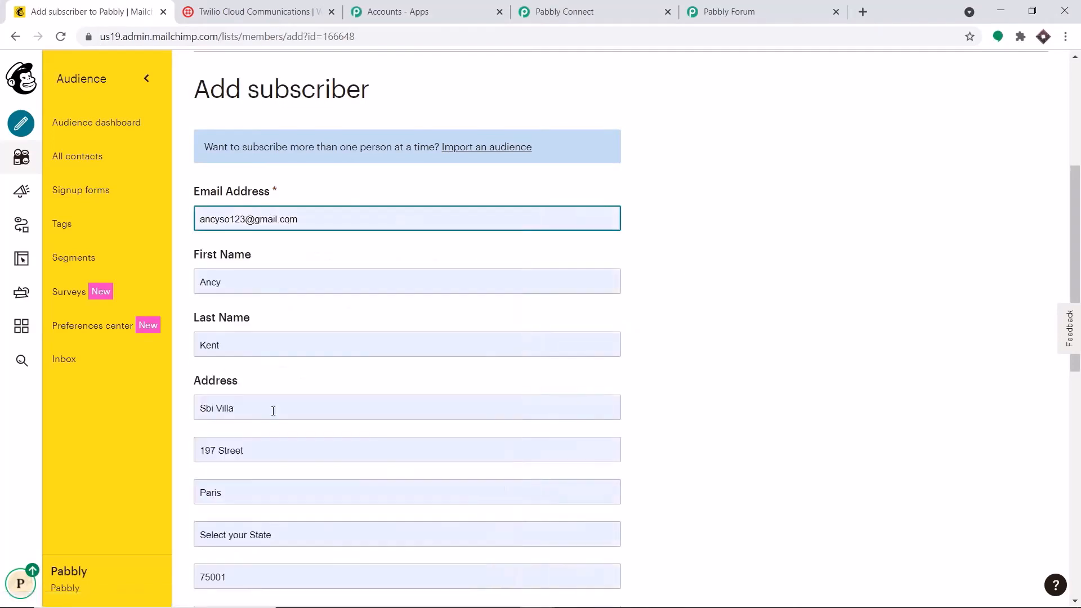
left_click(255, 219)
type("45")
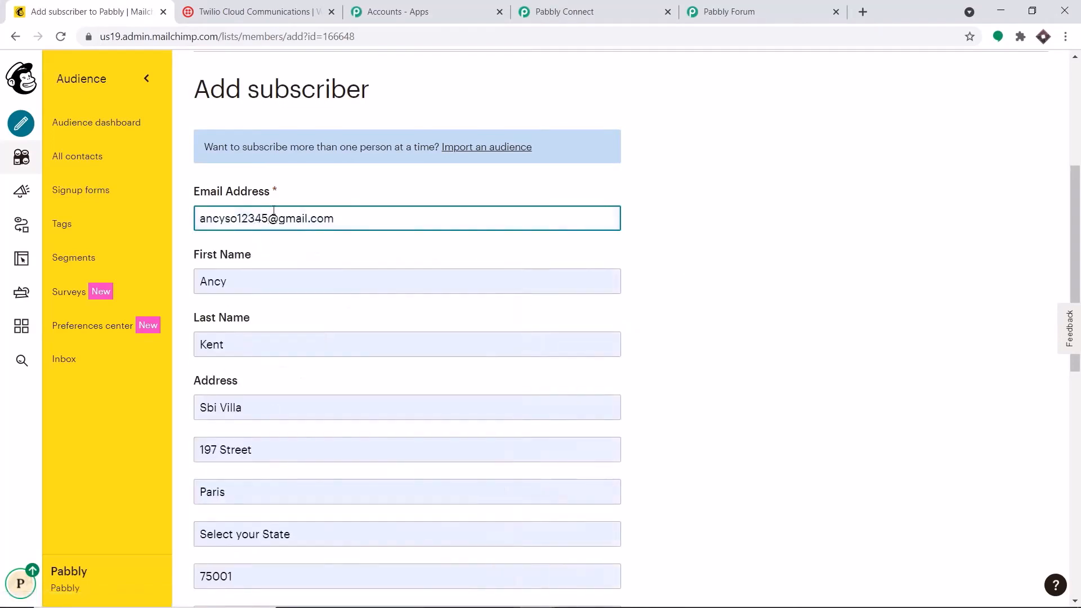
left_click(234, 279)
key("BackSpace")
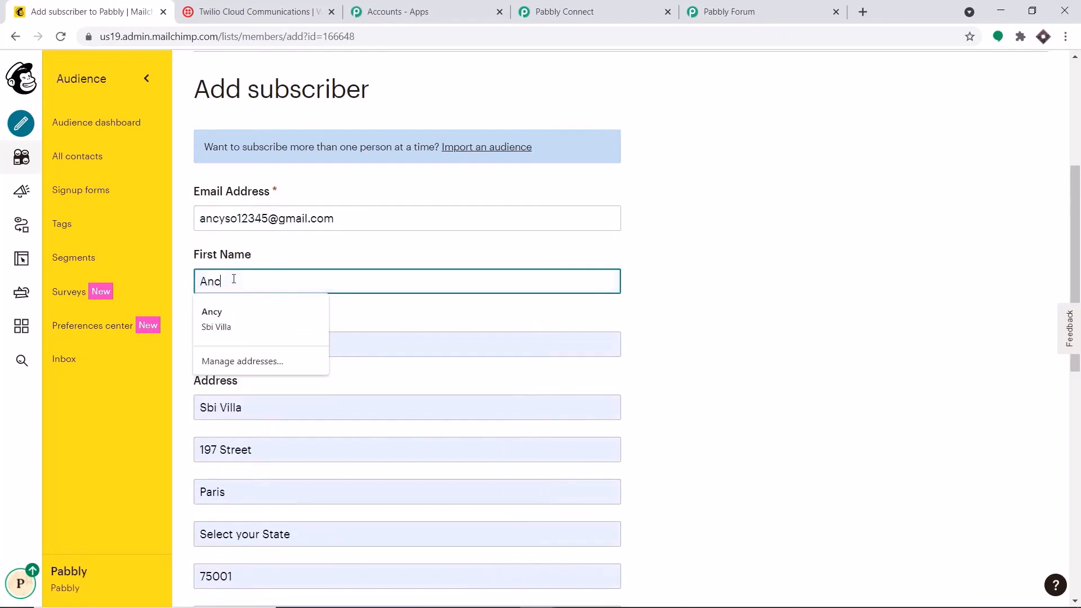
type("ie")
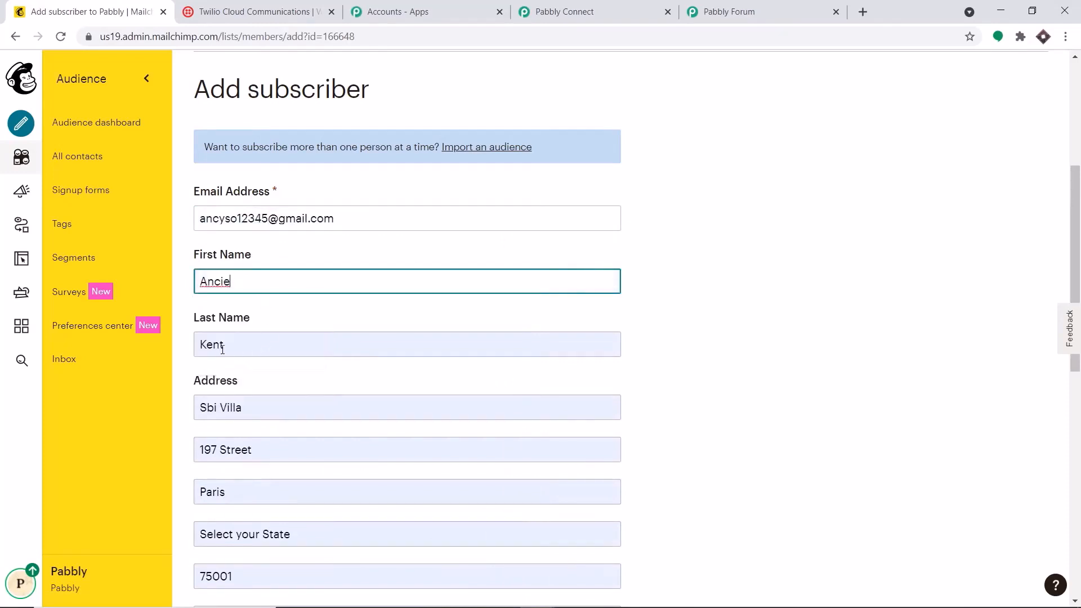
left_click(223, 349)
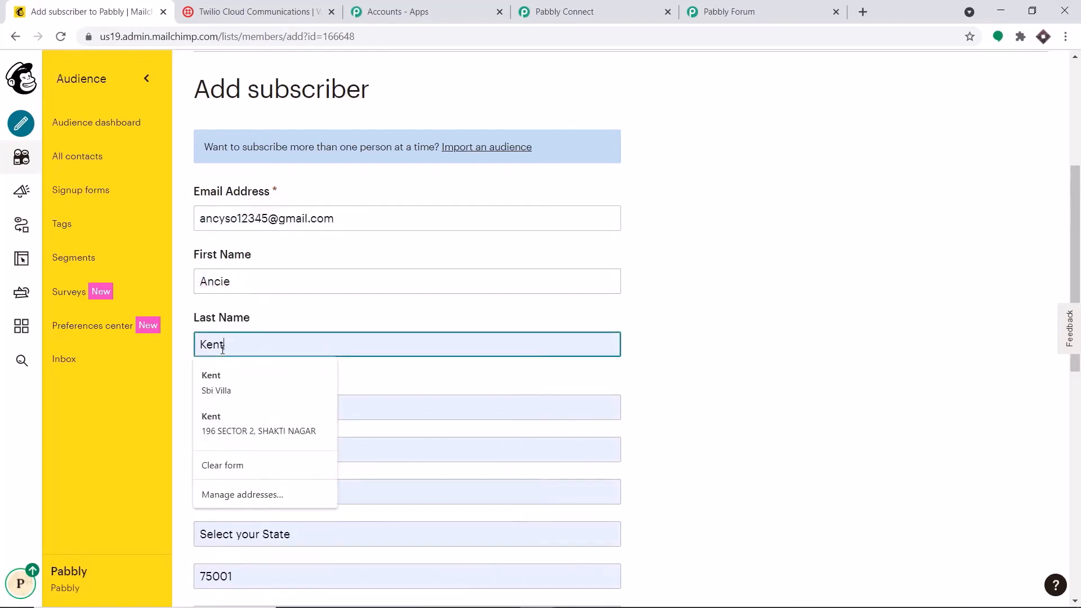
key("BackSpace")
left_click(749, 224)
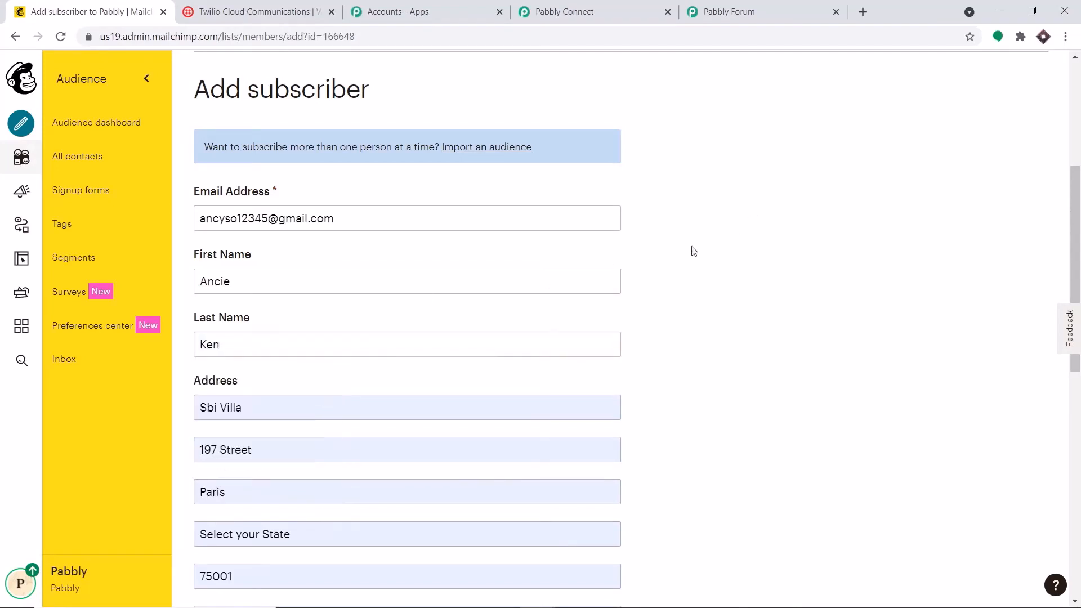
Paste the phone number, confirm email permission, and subscribe the contact
scroll(375, 382, "down", 4)
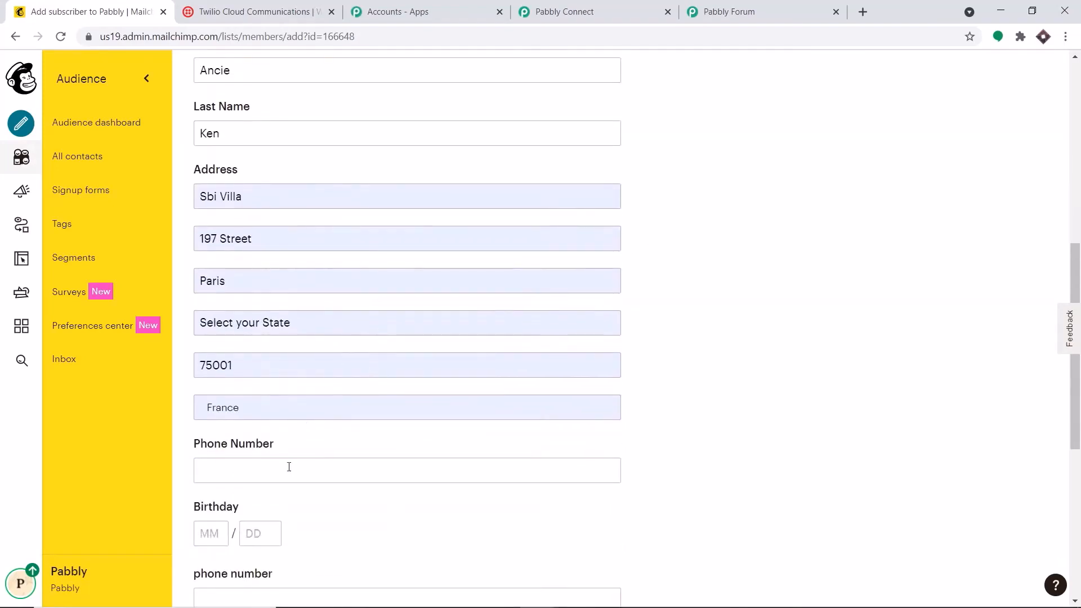
left_click(285, 466)
key("ctrl+v")
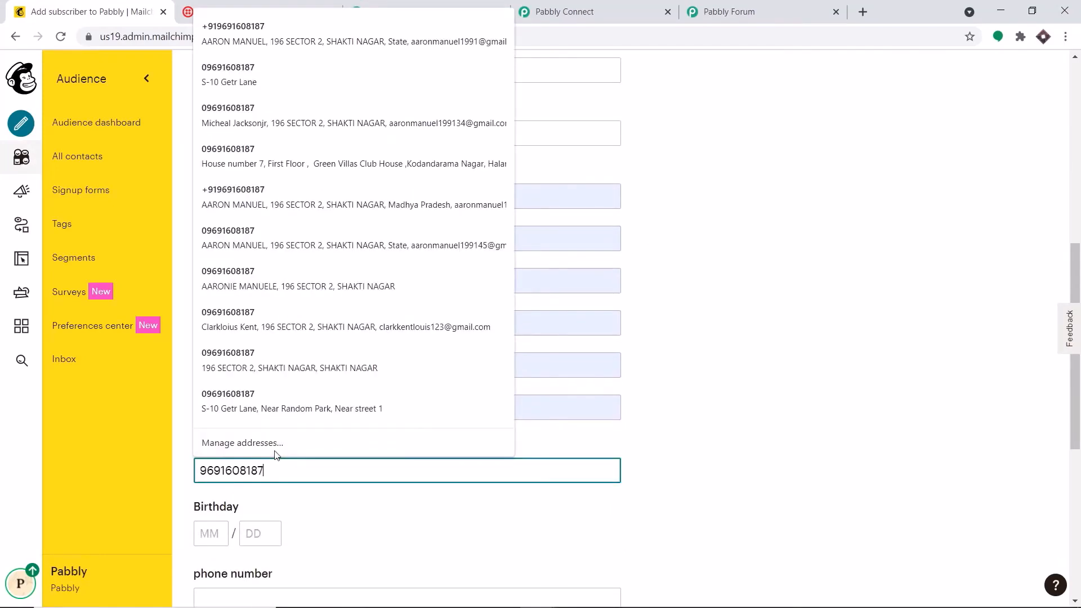
left_click(732, 307)
scroll(735, 327, "down", 7)
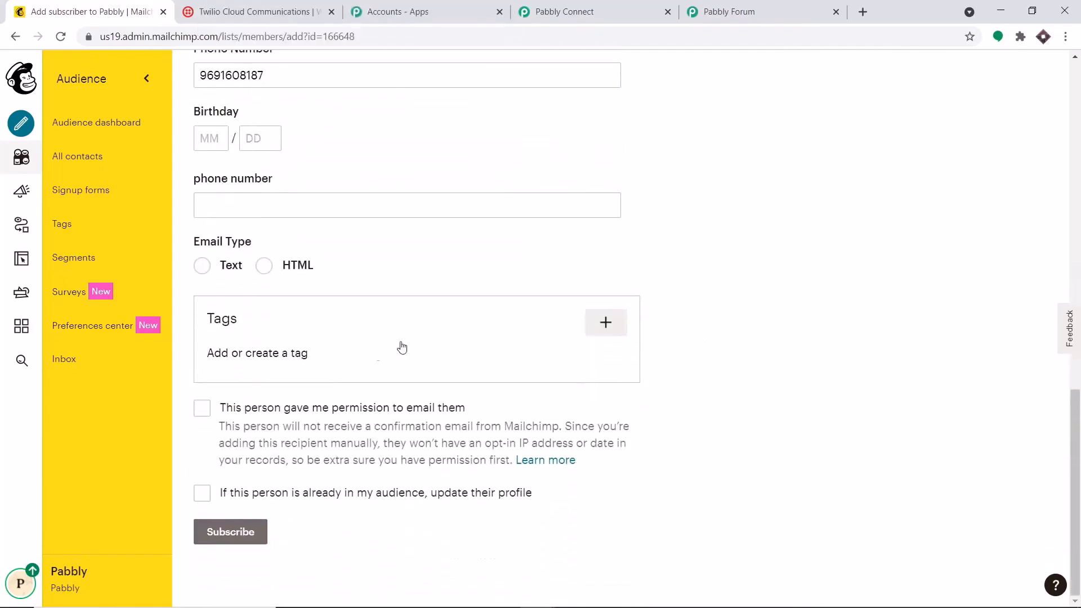
left_click(204, 411)
left_click(266, 533)
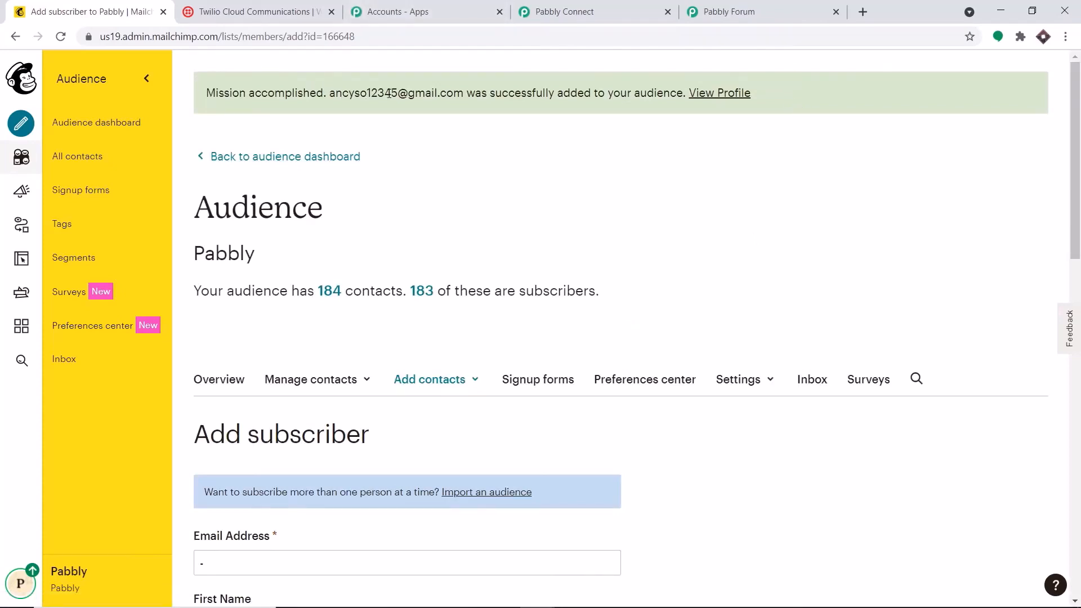
left_click(566, 7)
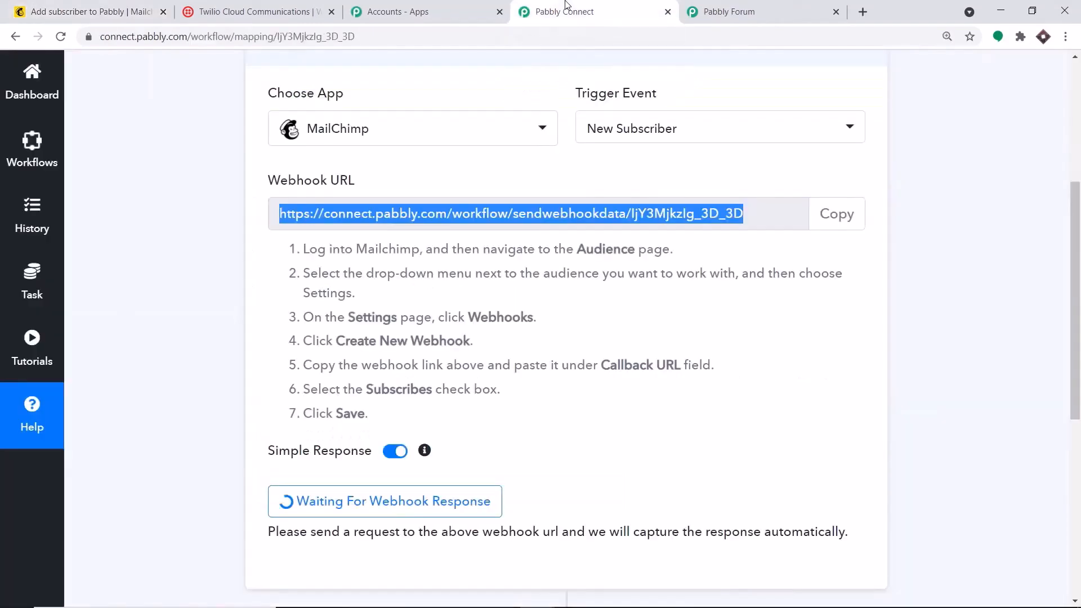
scroll(674, 178, "down", 4)
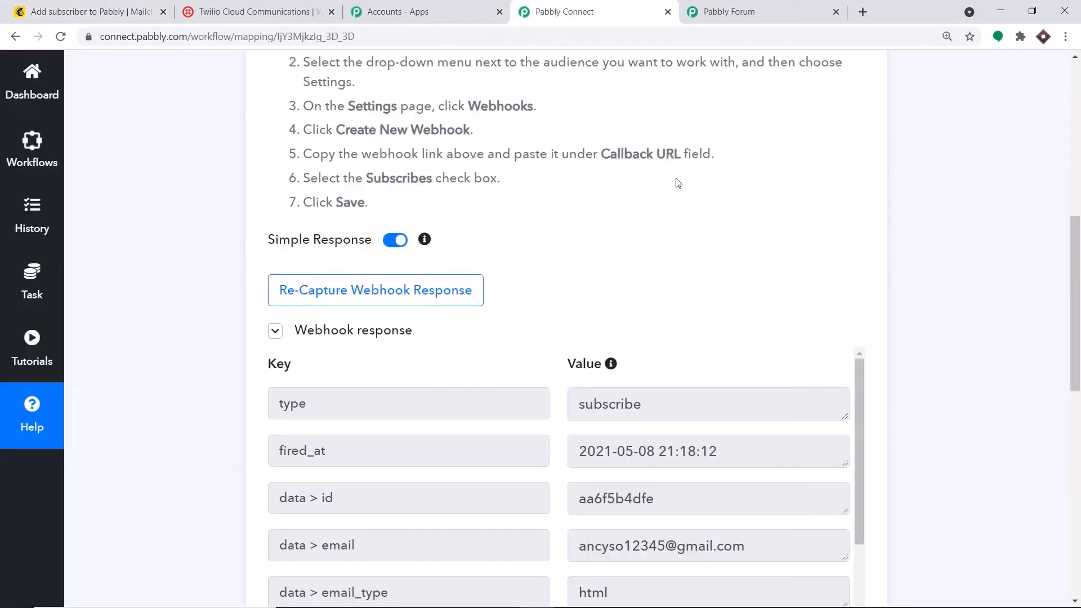
scroll(678, 191, "down", 8)
scroll(716, 206, "down", 1)
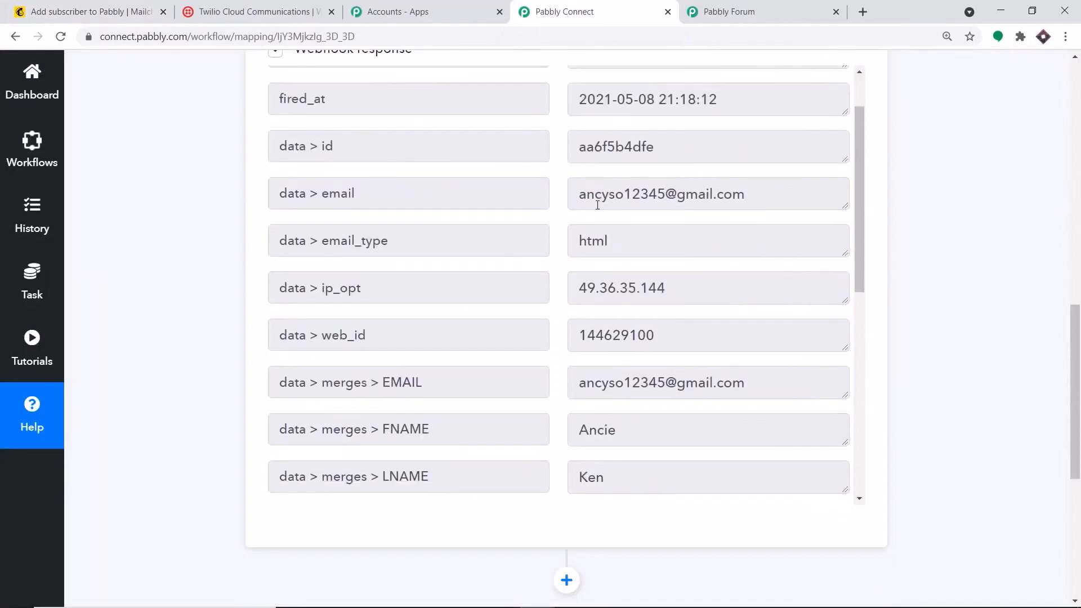
left_click_drag(580, 197, 746, 197)
scroll(679, 221, "down", 1)
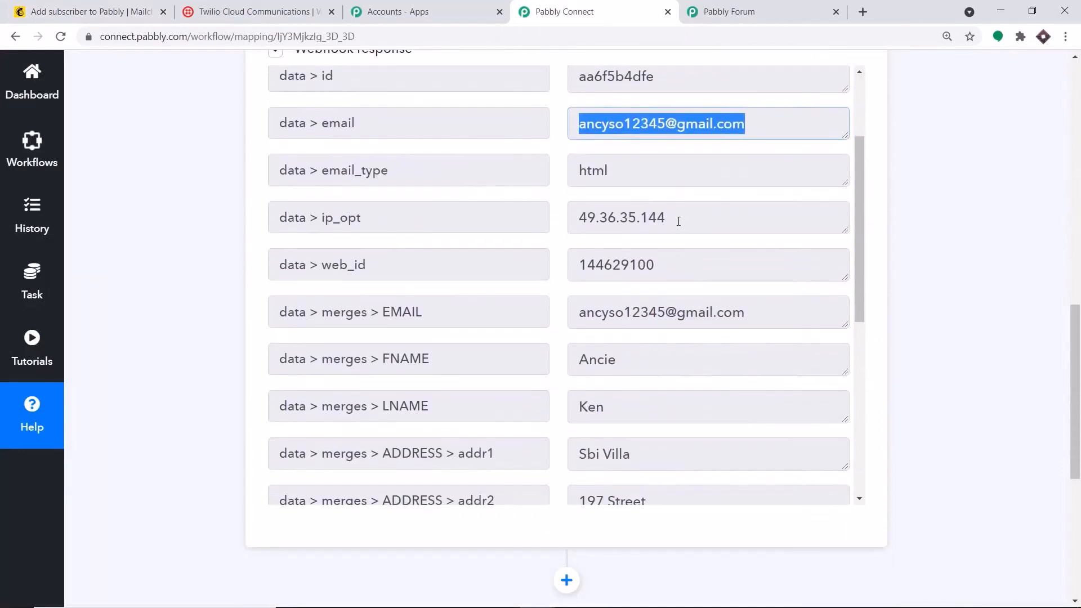
scroll(678, 221, "down", 2)
left_click_drag(618, 220, 578, 220)
left_click_drag(608, 267, 555, 268)
scroll(606, 335, "down", 3)
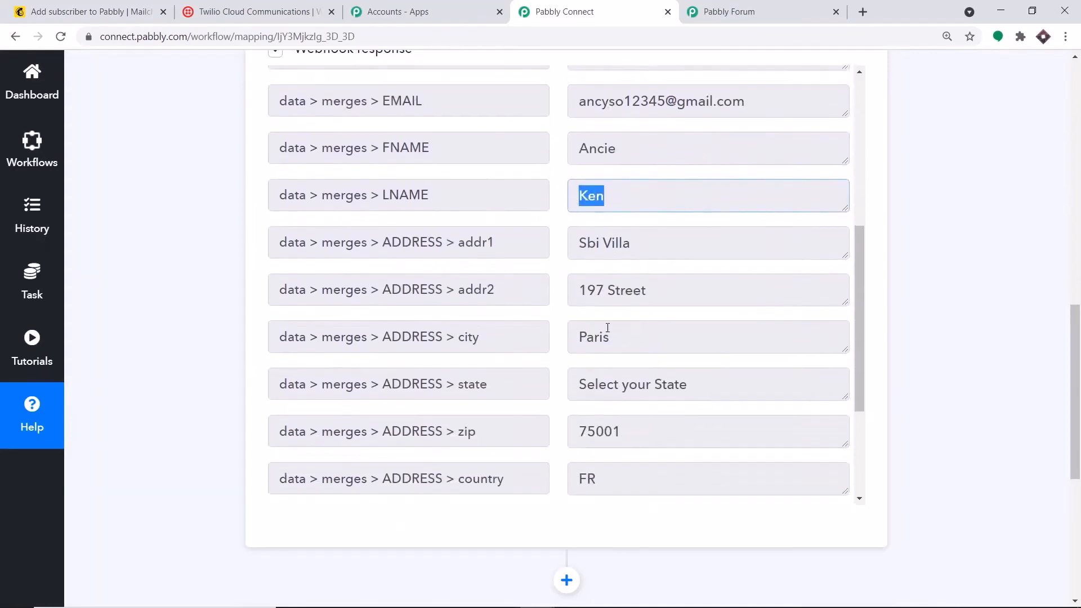
left_click_drag(662, 385, 572, 387)
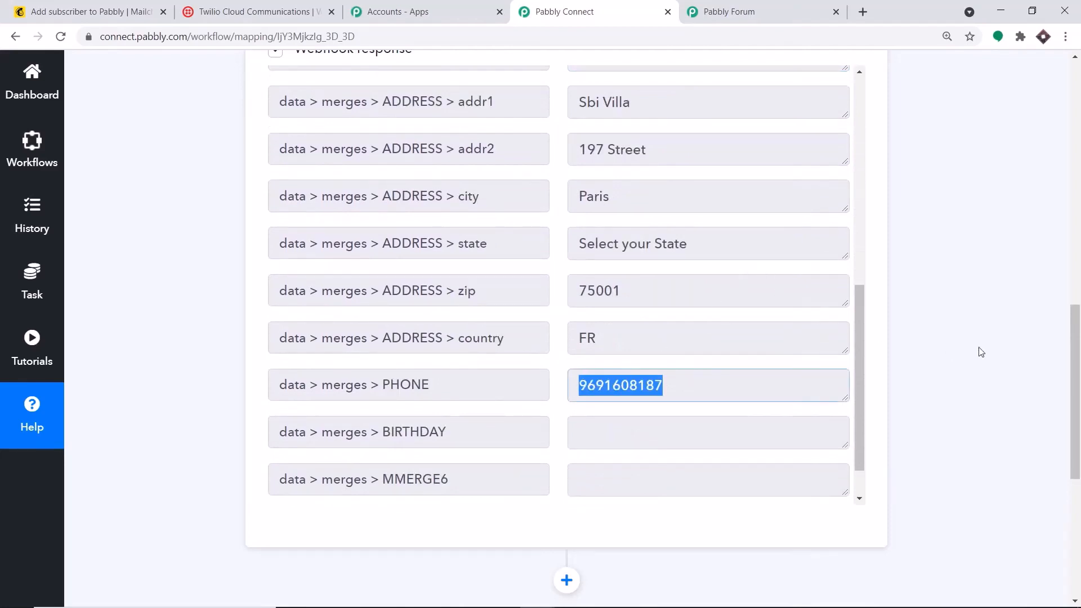
left_click_drag(1076, 376, 1076, 459)
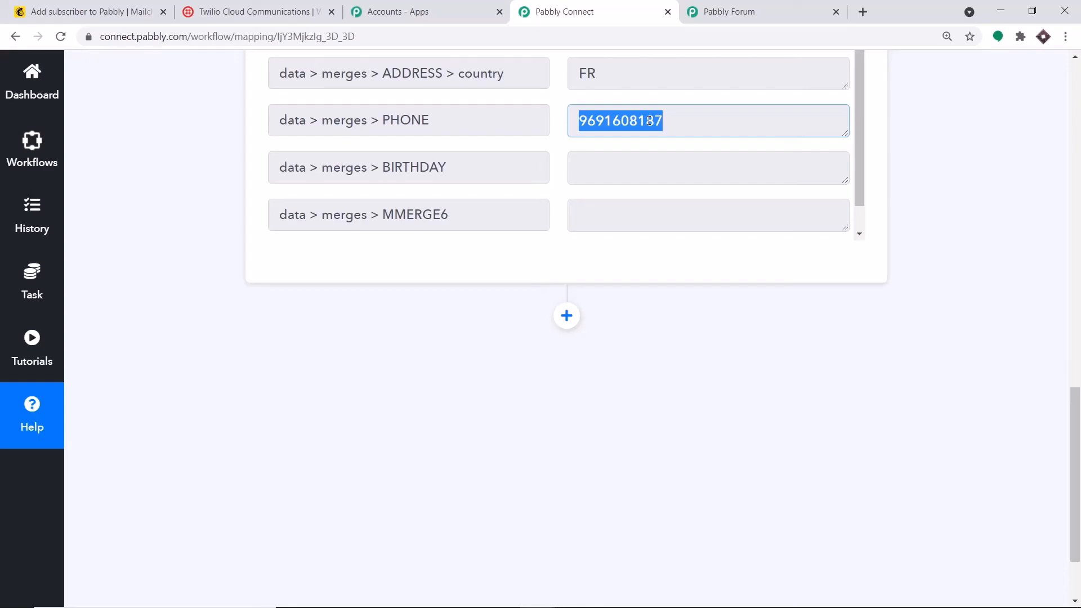
left_click(566, 316)
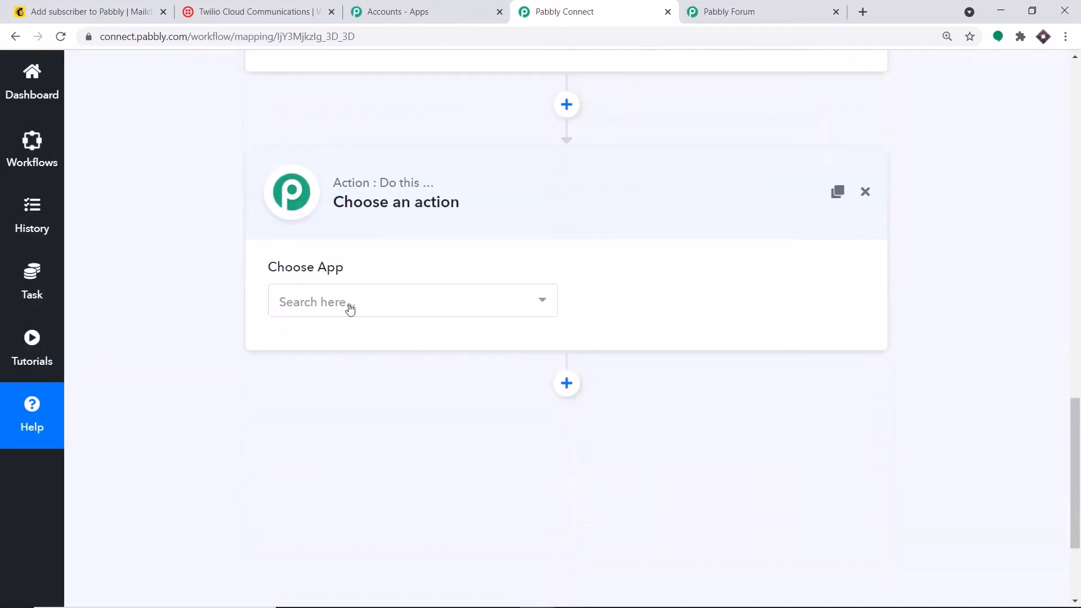
Choose Twilio as the action step's app
left_click(351, 309)
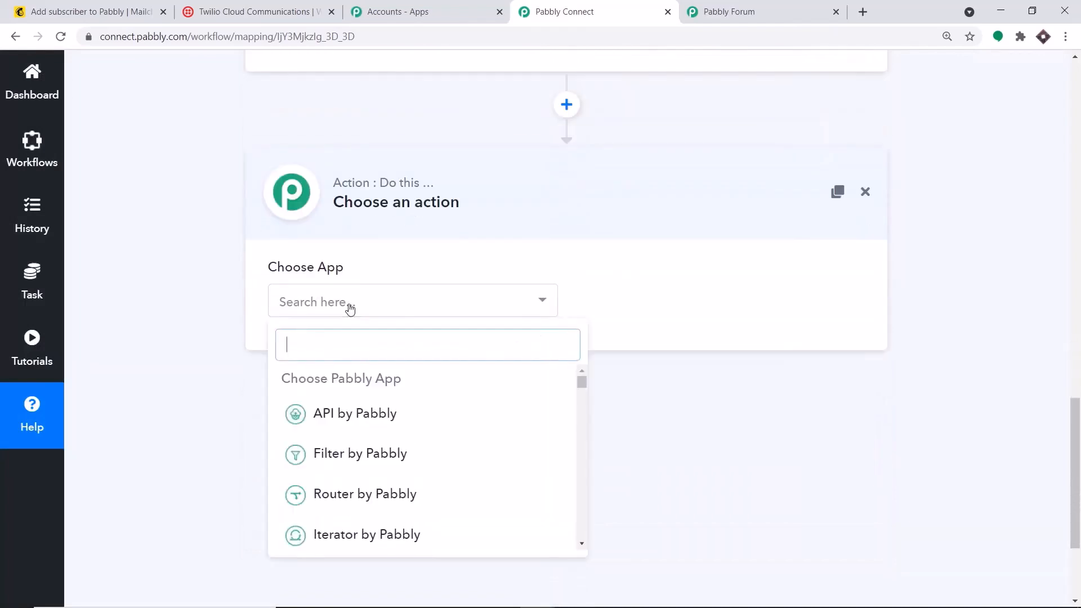
type("twili")
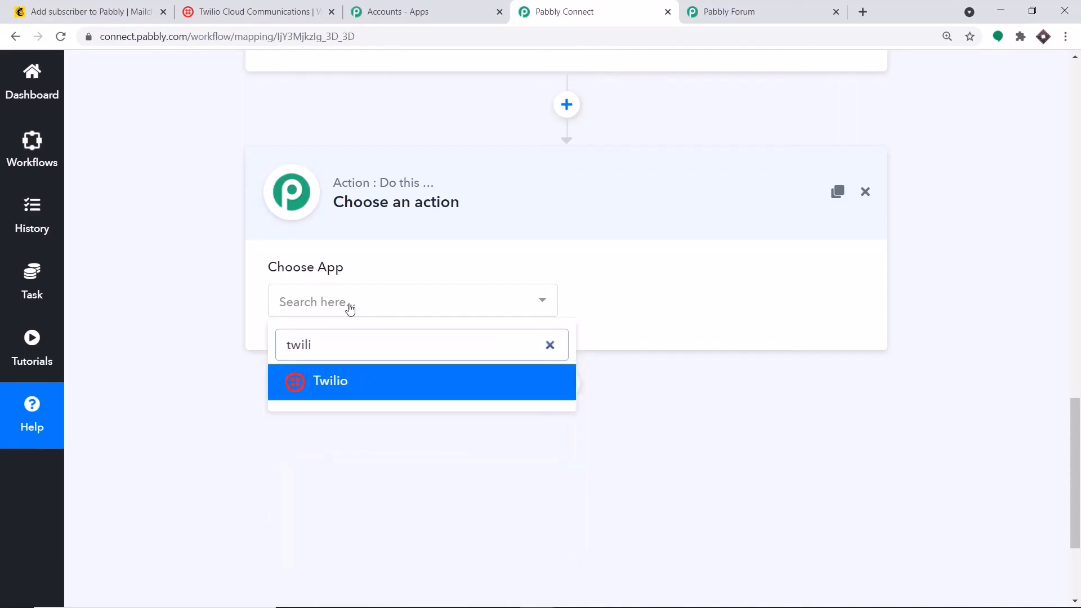
left_click(411, 378)
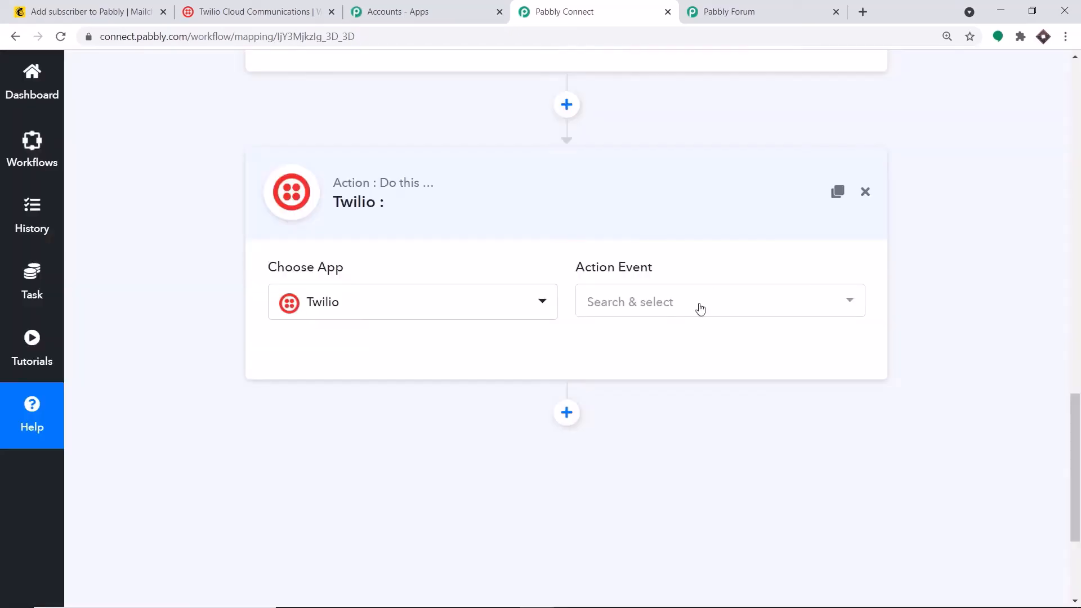
Set the Twilio action event to Send SMS Message
left_click(699, 305)
left_click(678, 307)
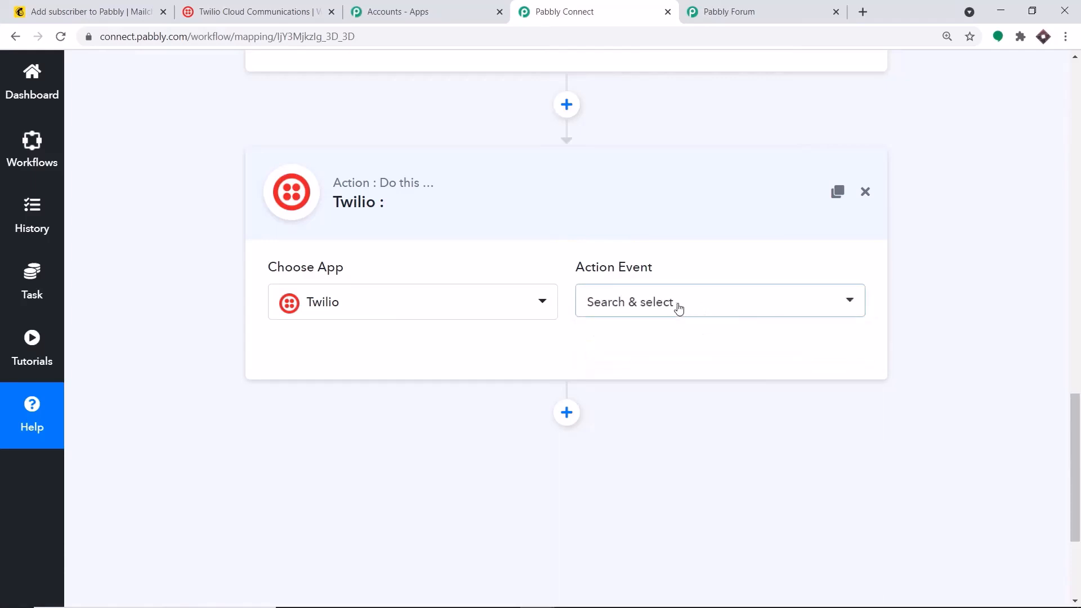
left_click(678, 307)
left_click(672, 384)
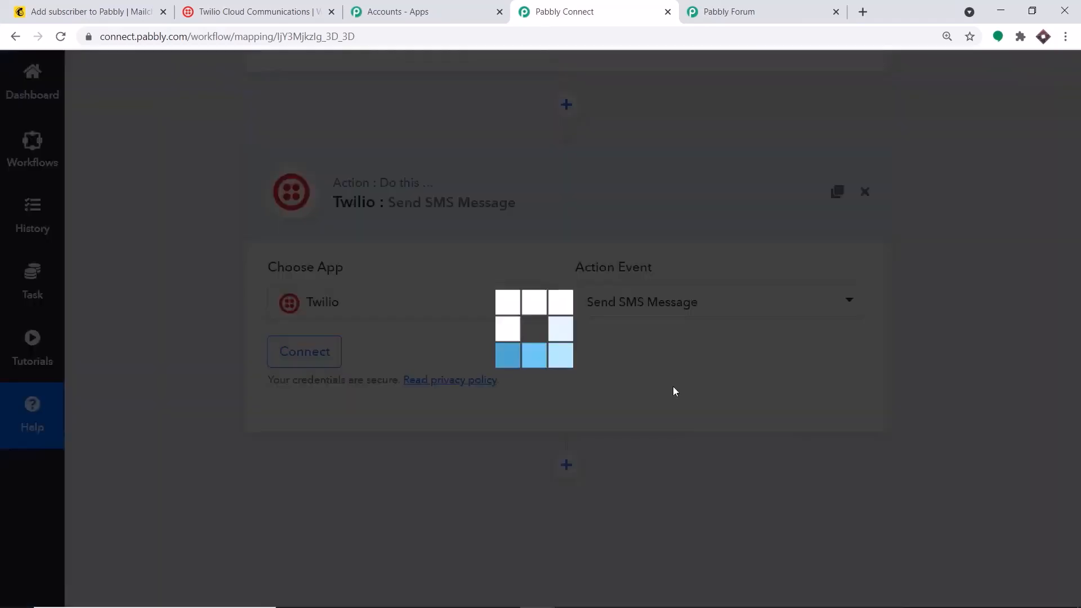
left_click(705, 305)
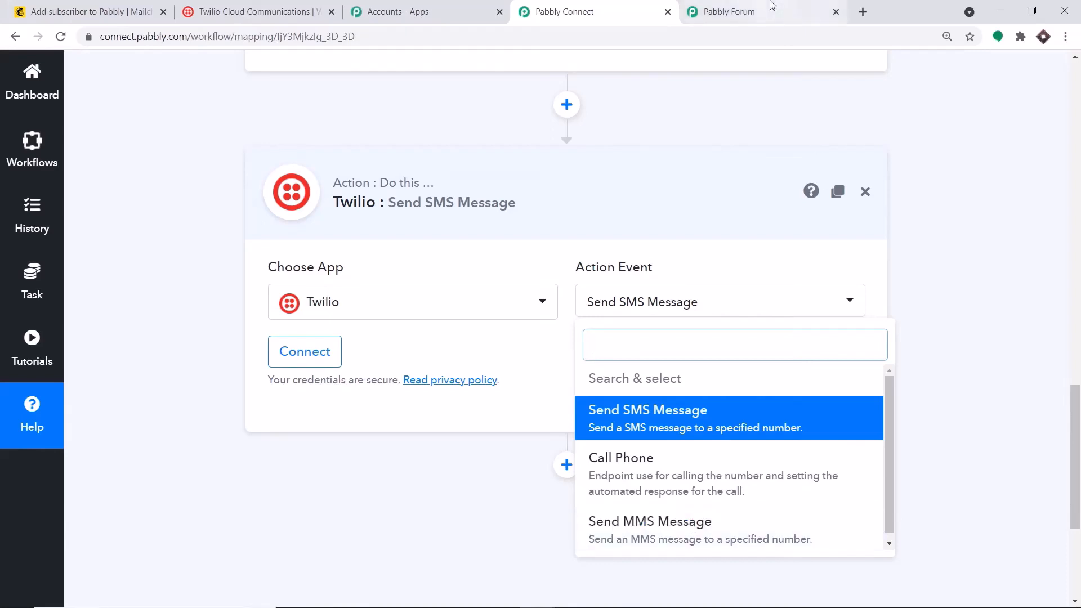
left_click(779, 16)
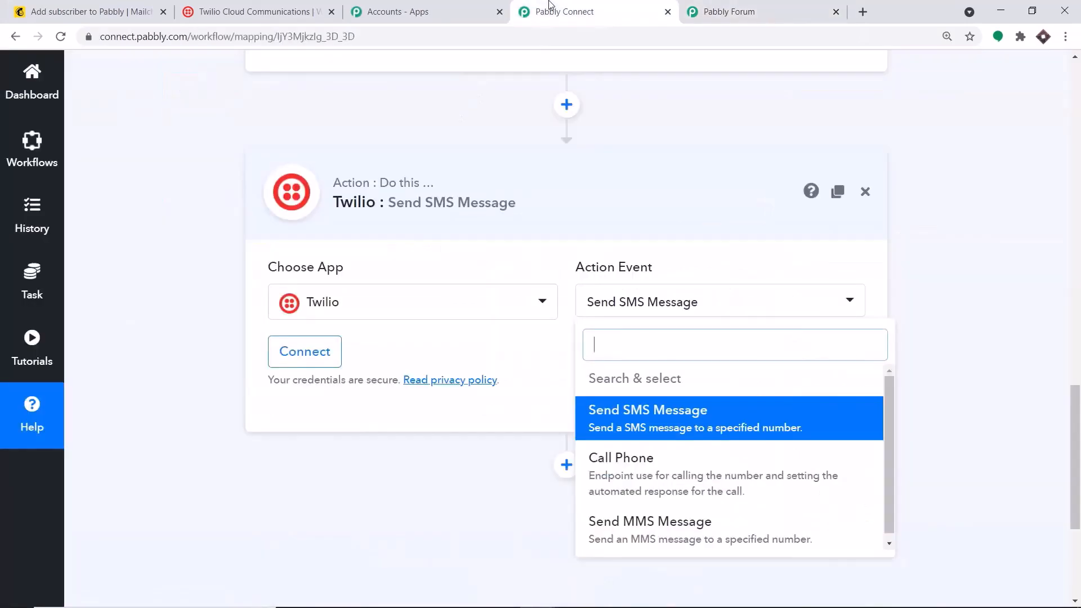
left_click(563, 12)
left_click(707, 178)
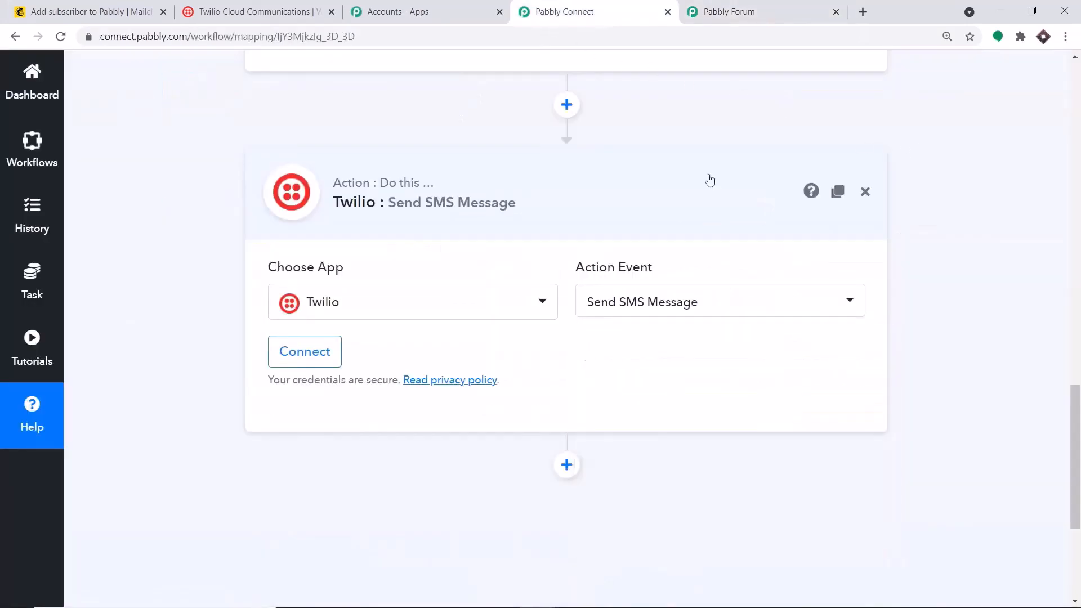
Open the Connect Twilio Account form and visit the Account SID and Authorization Token fields before going to Twilio's console
left_click(313, 353)
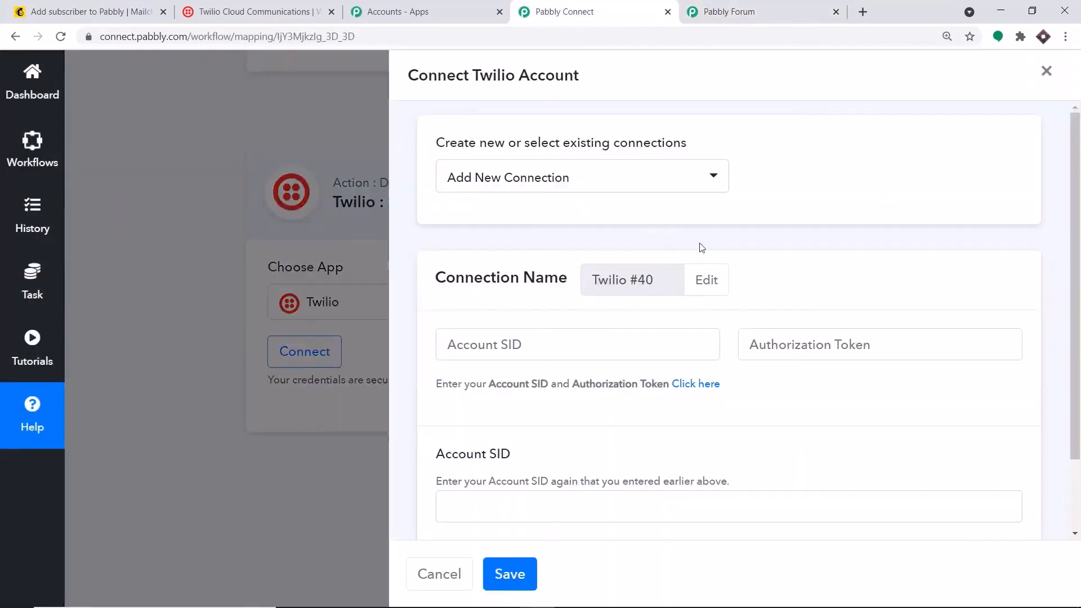
scroll(700, 246, "down", 2)
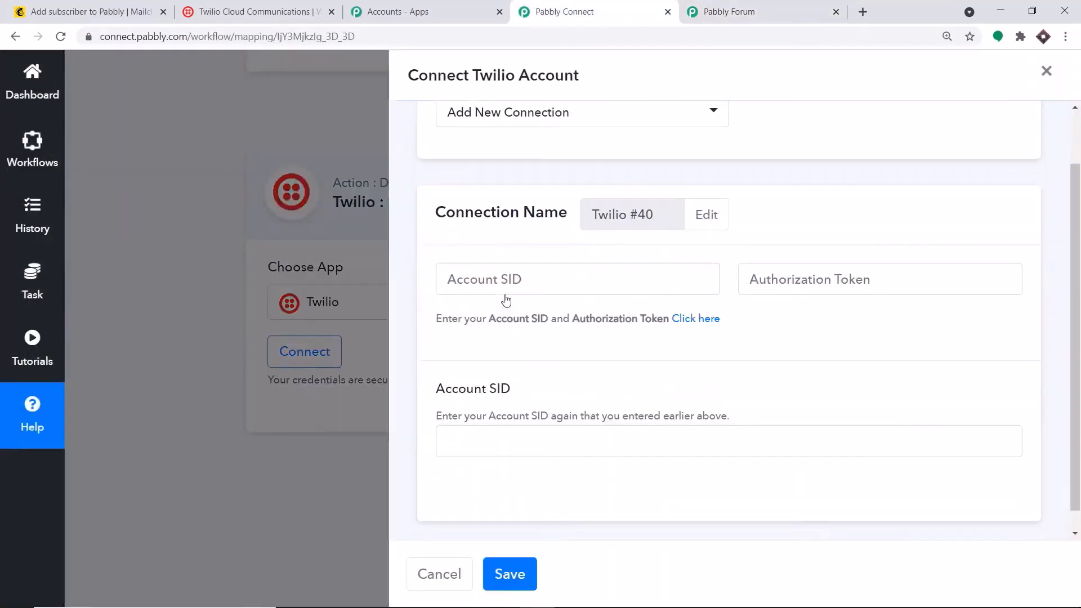
left_click(466, 259)
key("Tab")
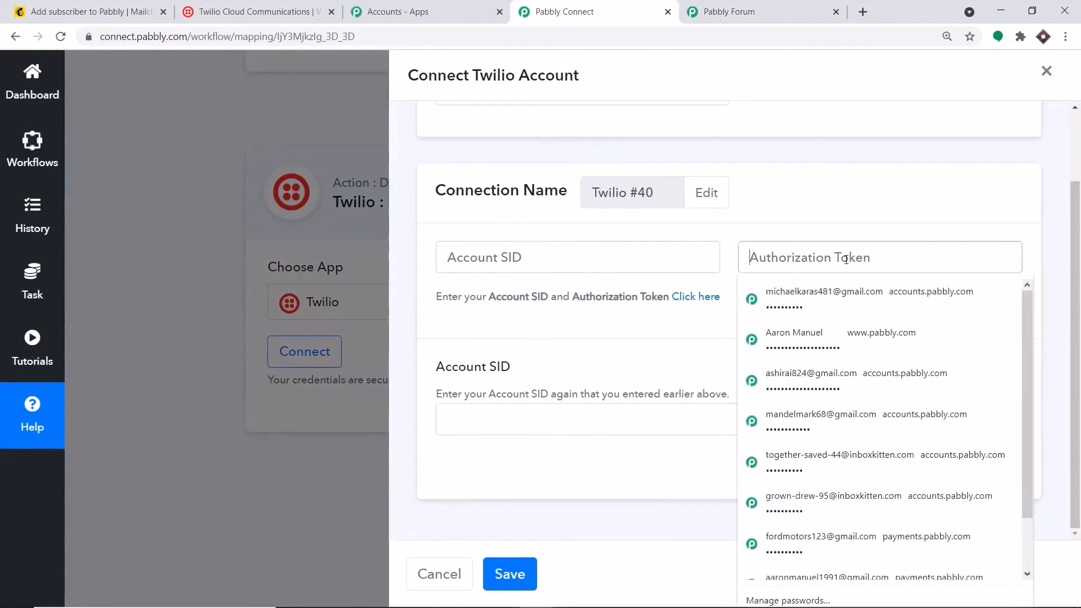
left_click(498, 424)
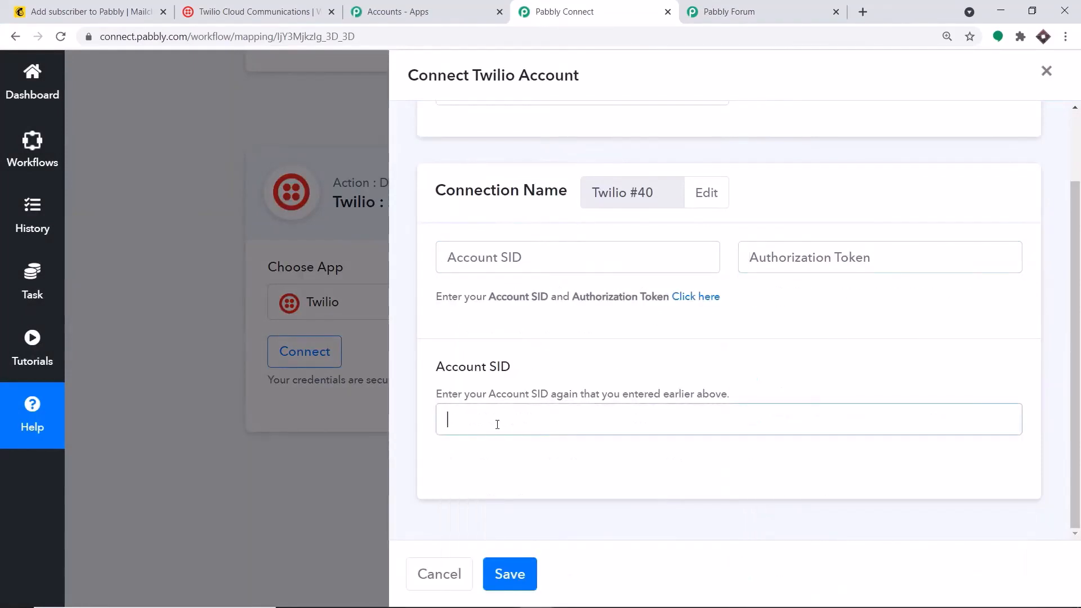
left_click(216, 5)
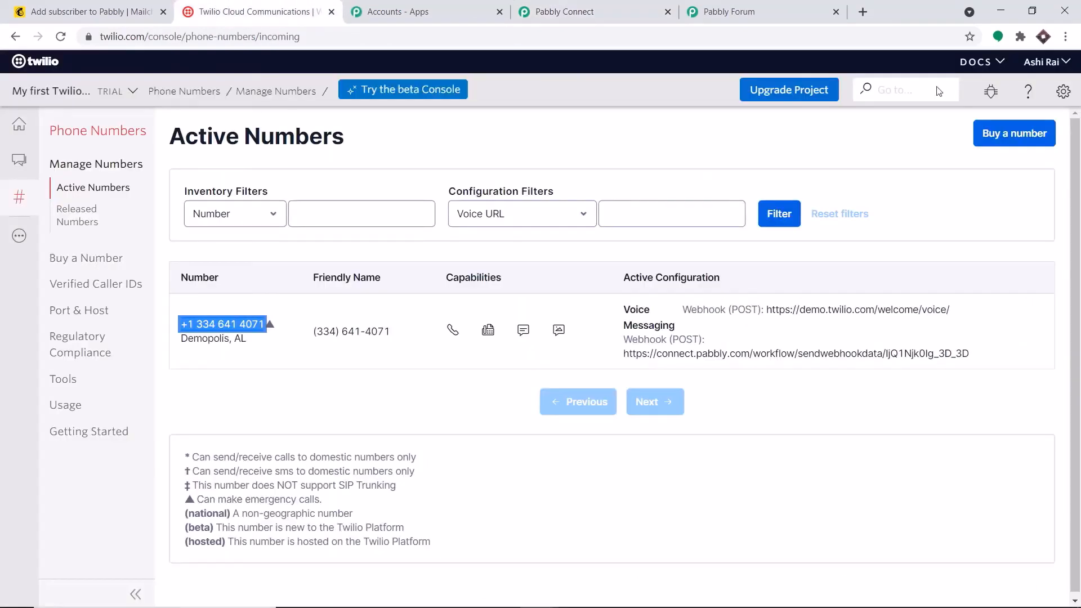
Open Twilio's project settings in a new browser tab
left_click(1062, 95)
left_click(1062, 94)
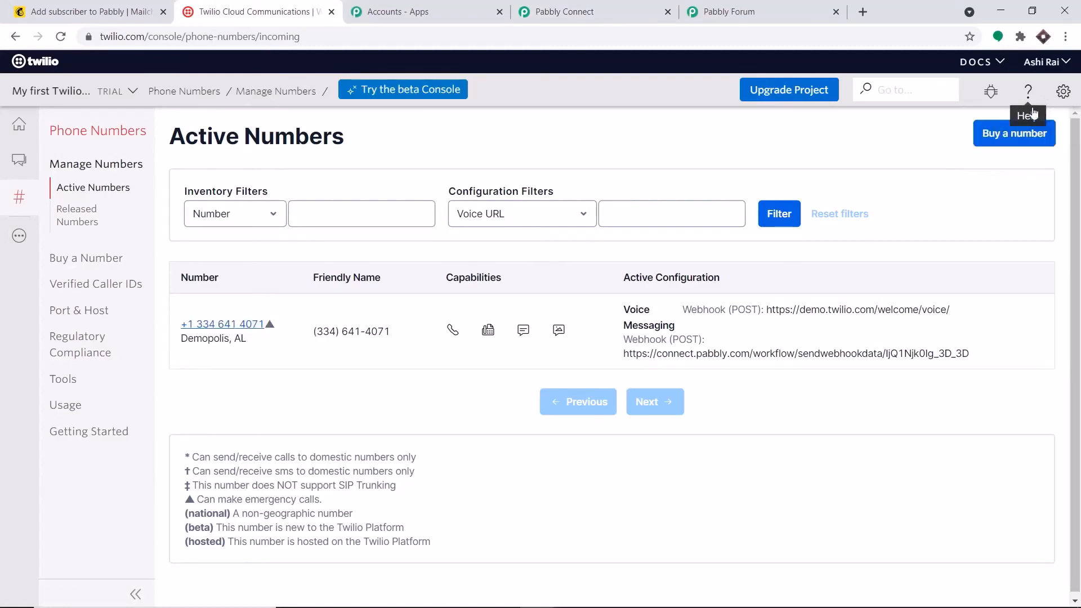
left_click(1066, 95)
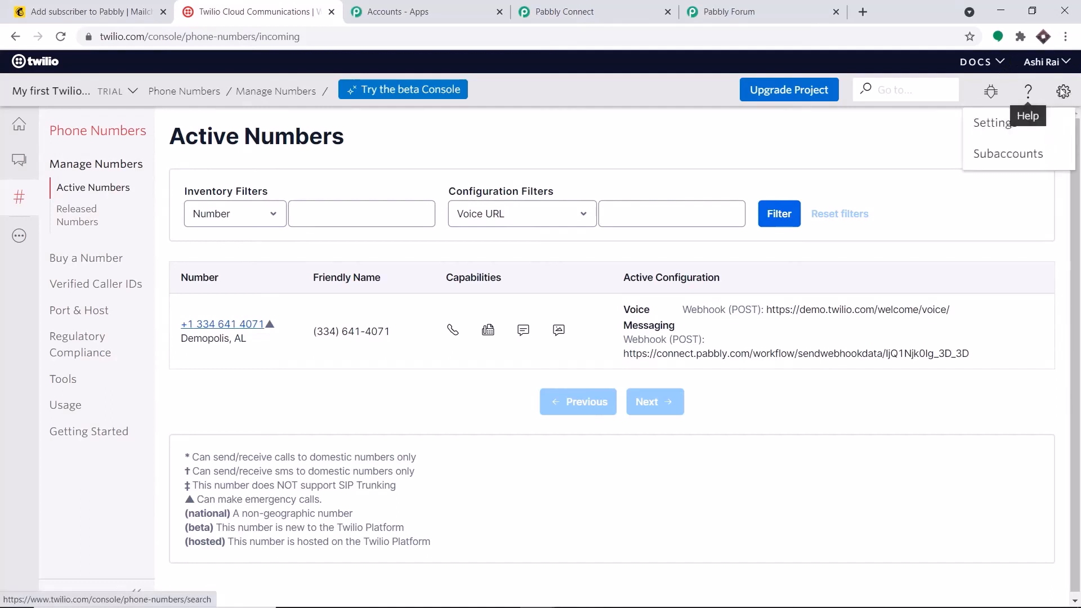
right_click(997, 129)
left_click(987, 134)
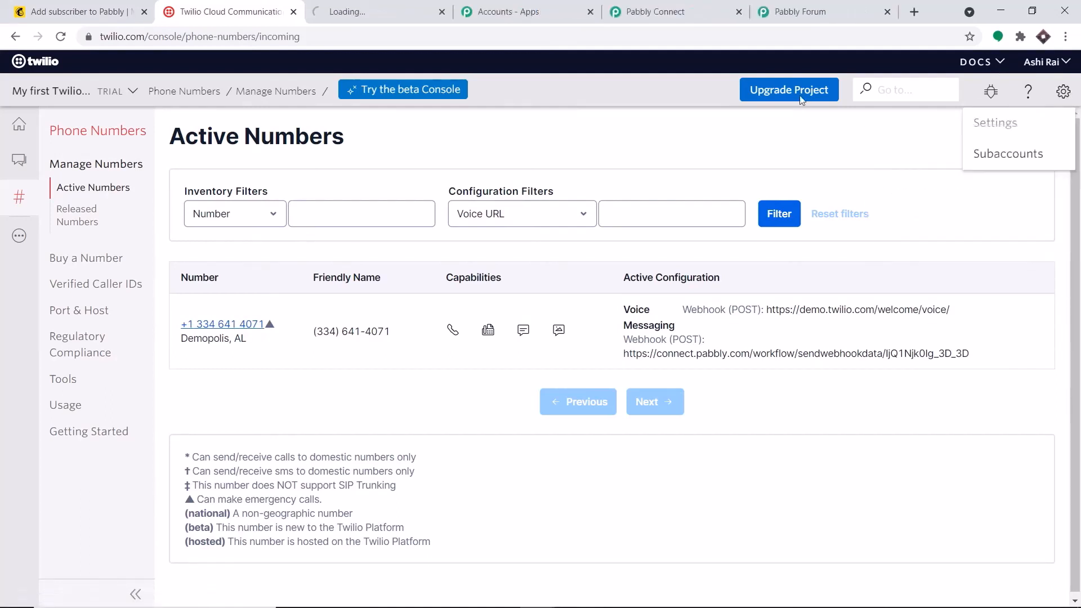
left_click(398, 4)
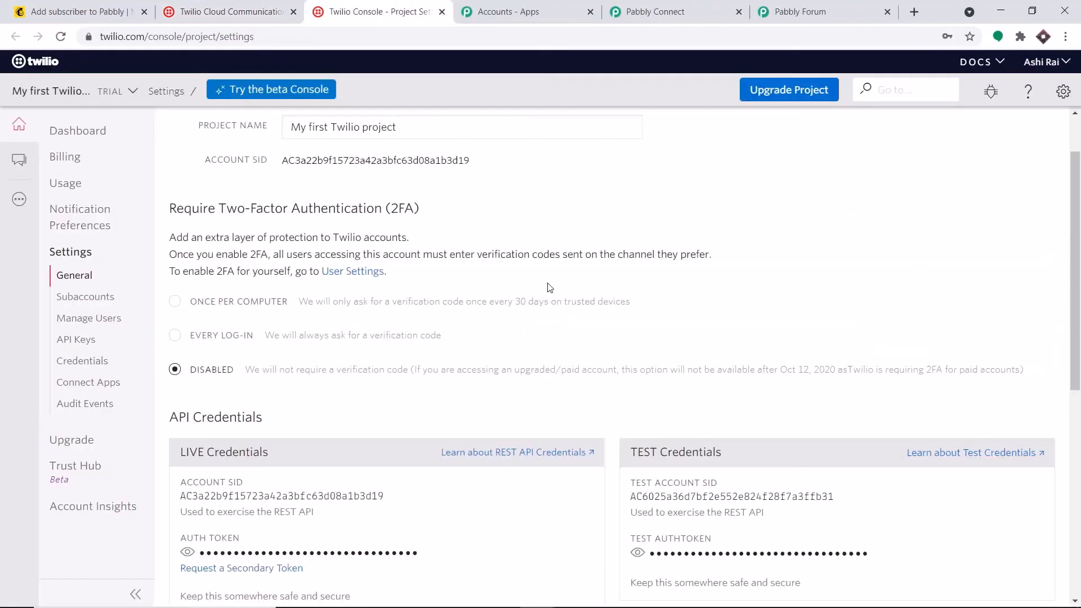
Reveal and copy the live Auth Token
scroll(550, 287, "down", 2)
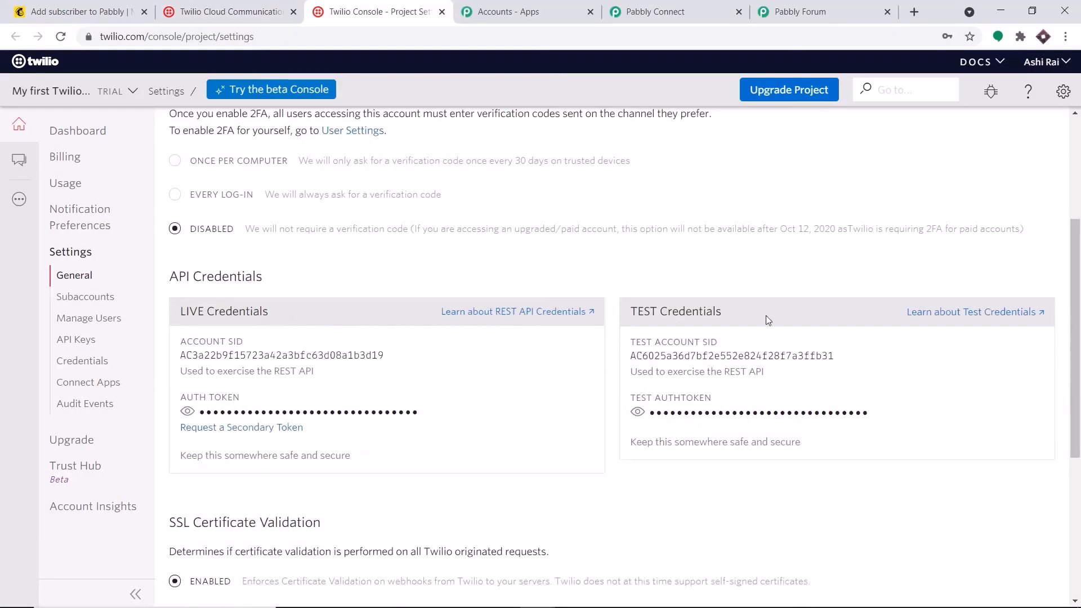
scroll(564, 313, "down", 1)
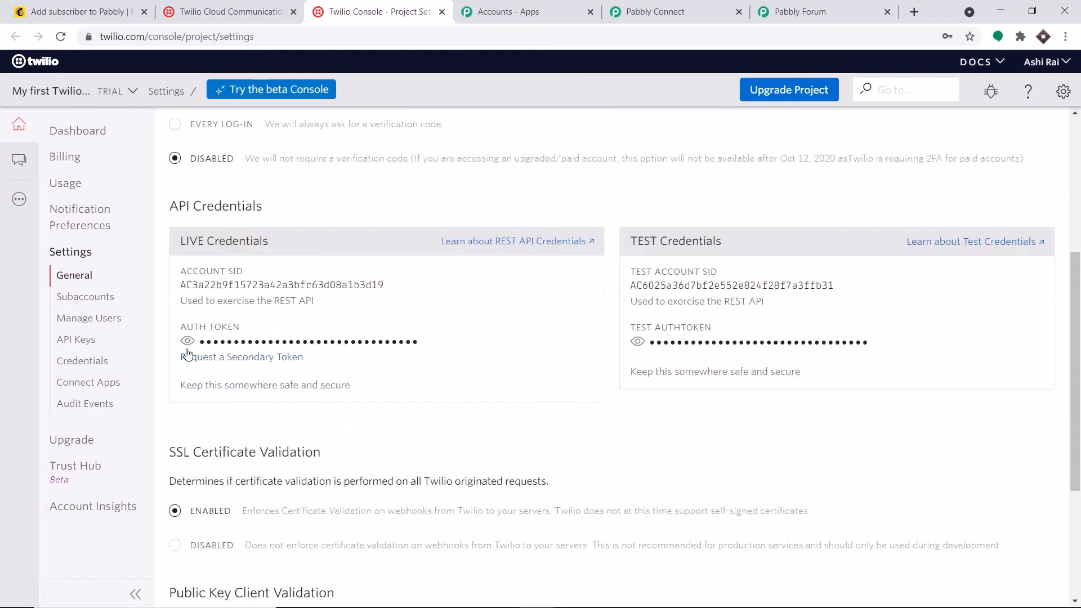
left_click(187, 342)
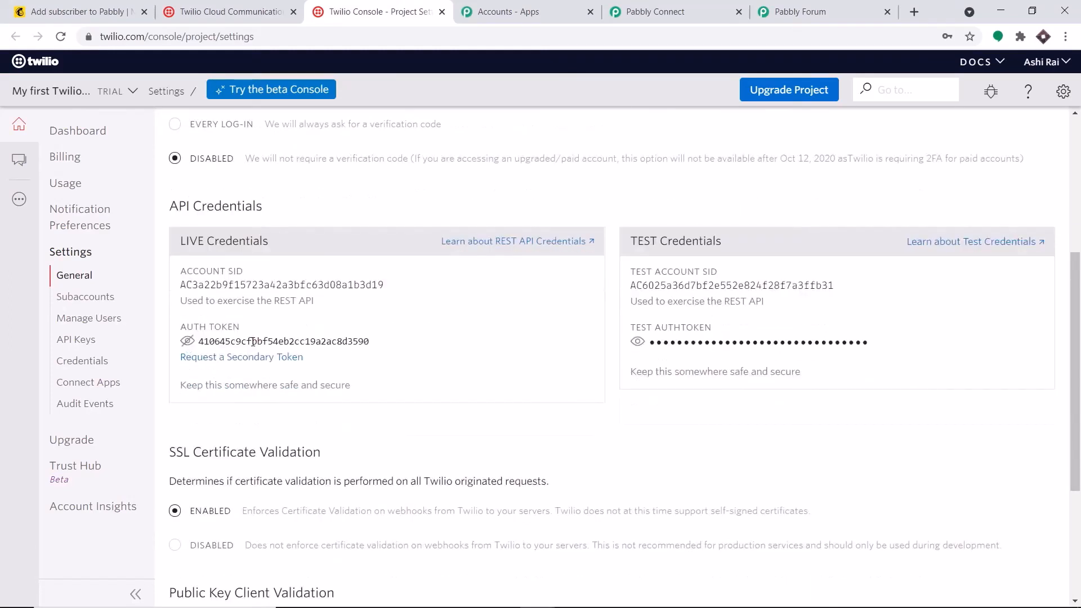
double_click(252, 342)
right_click(253, 342)
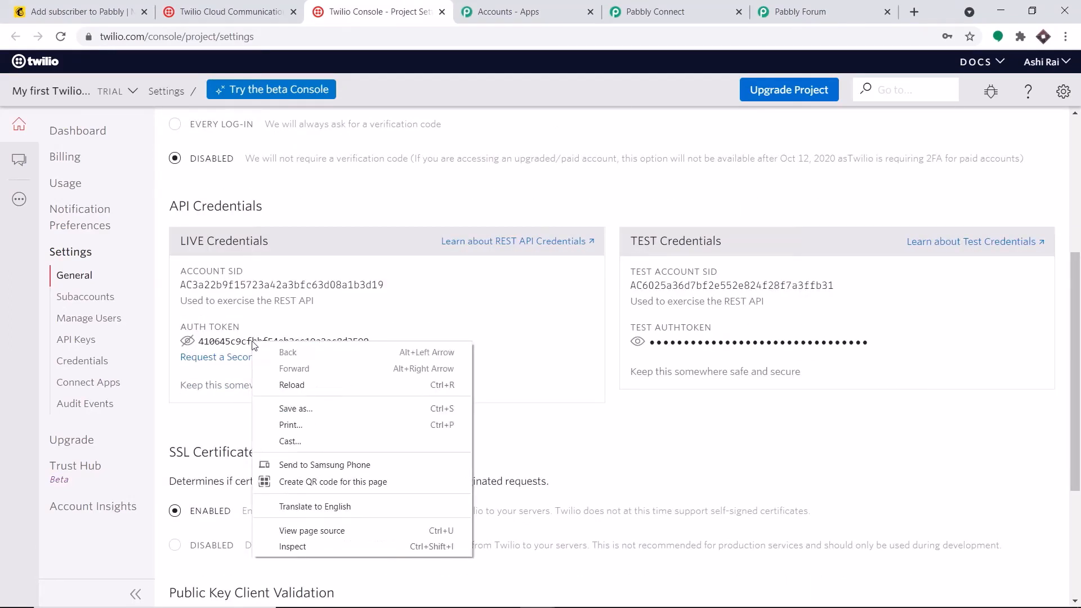
left_click(257, 342)
double_click(264, 338)
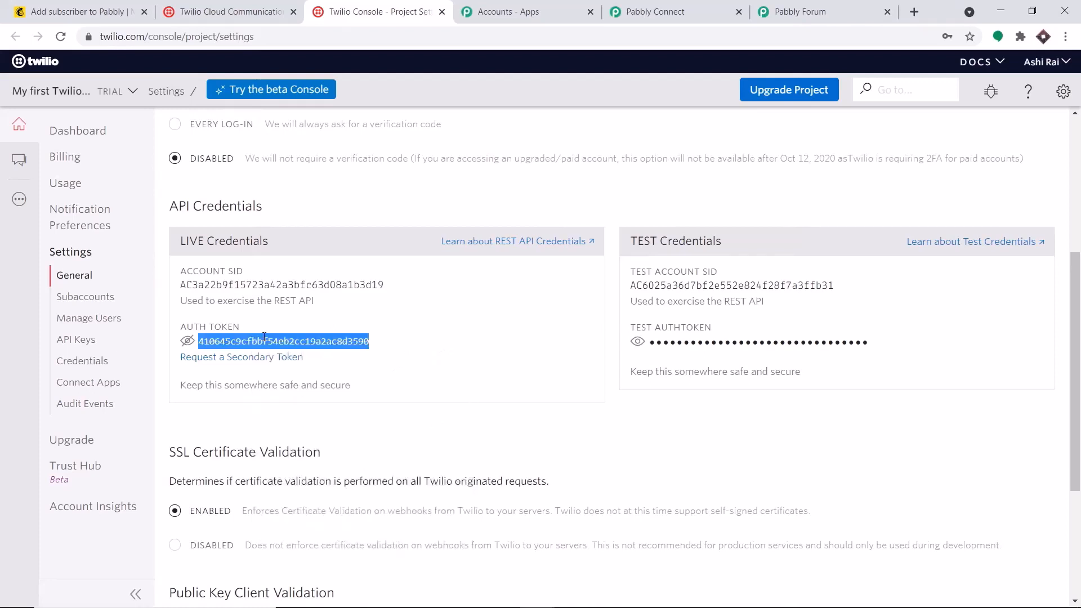
right_click(264, 339)
left_click(268, 348)
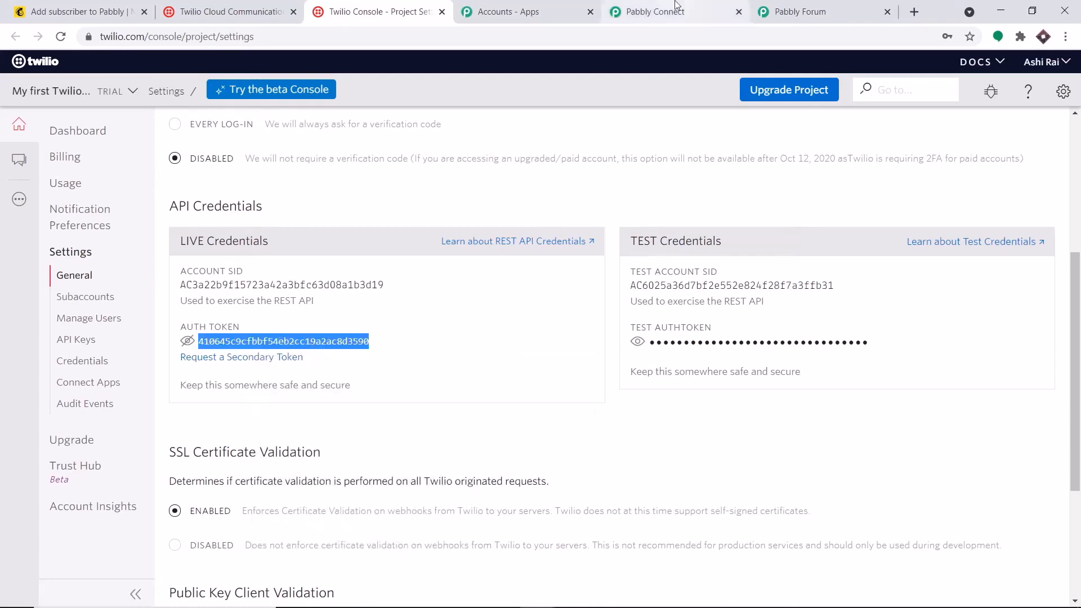
left_click(675, 4)
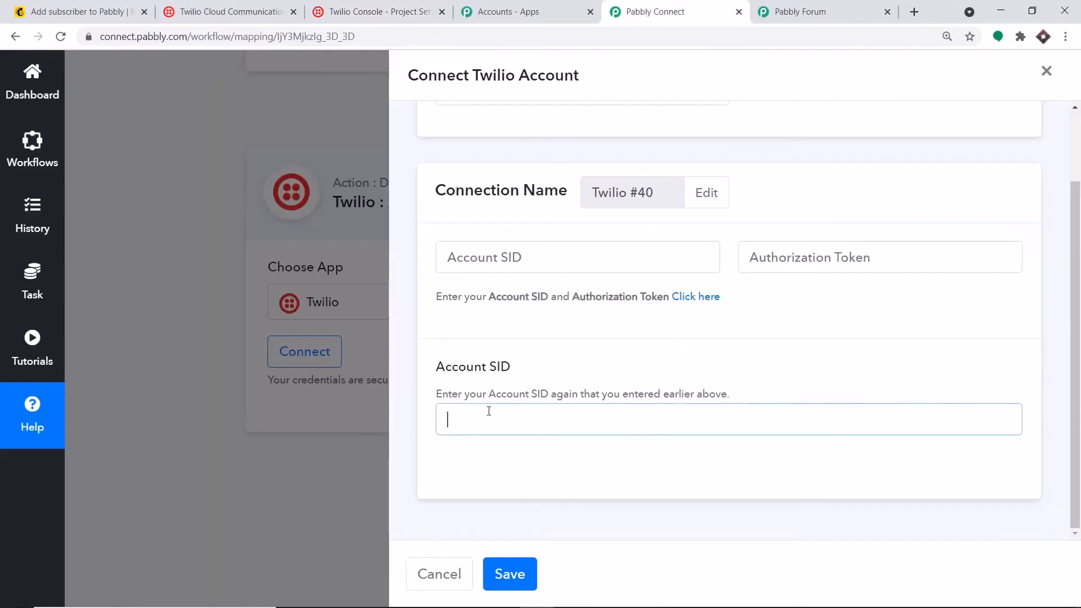
Paste the auth token into the Authorization Token field
left_click(817, 251)
right_click(816, 251)
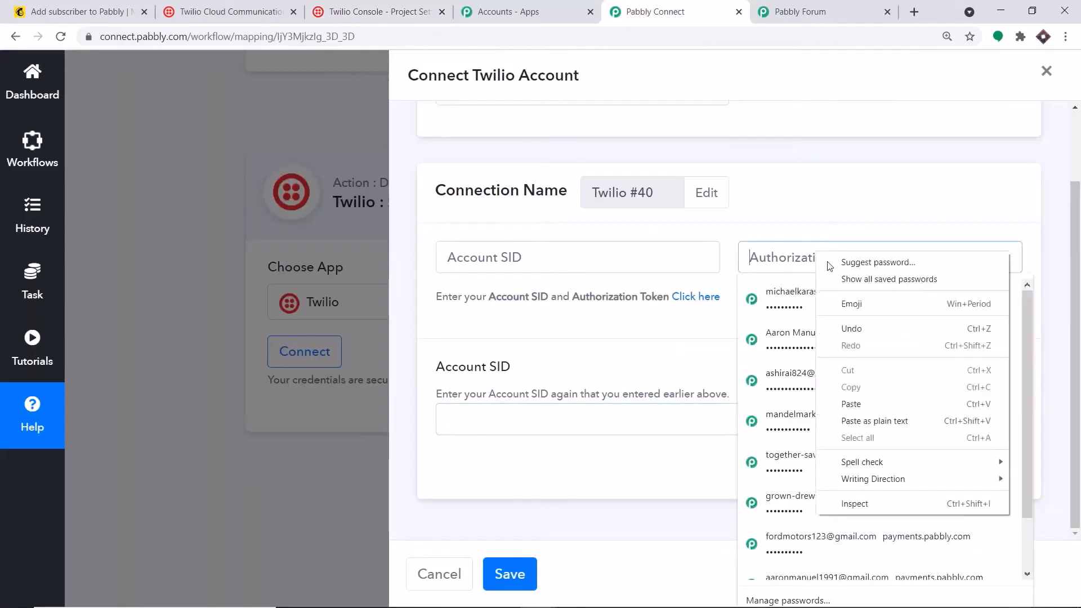
left_click(844, 403)
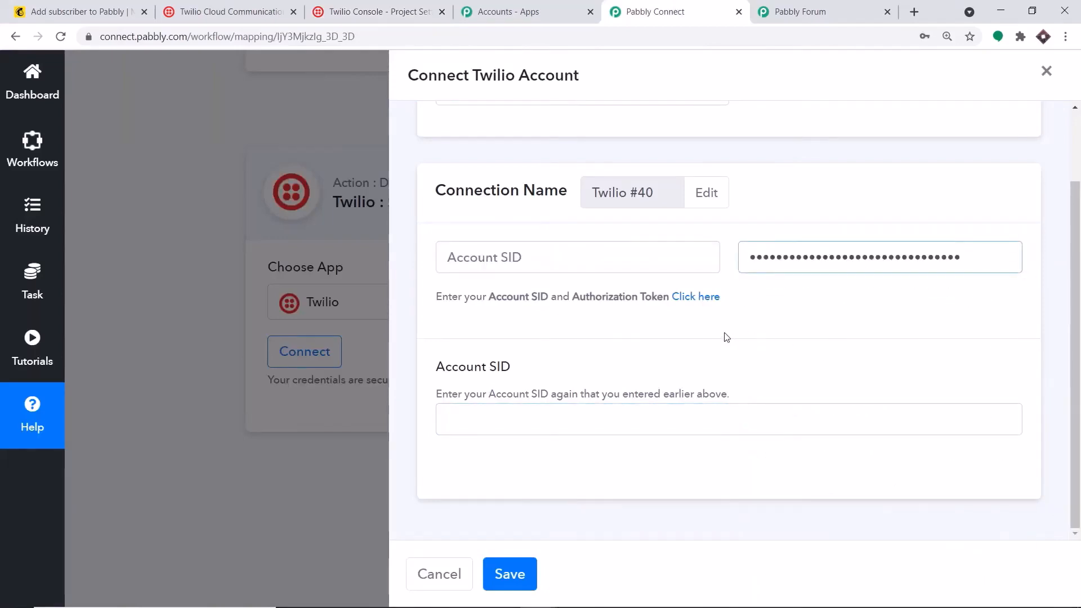
left_click(724, 333)
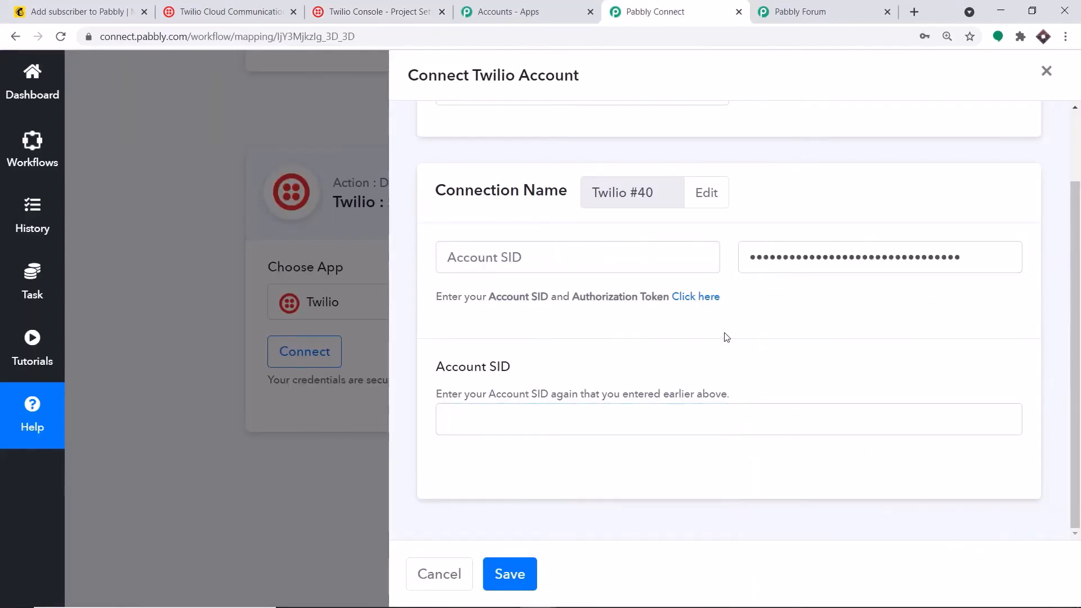
left_click(479, 261)
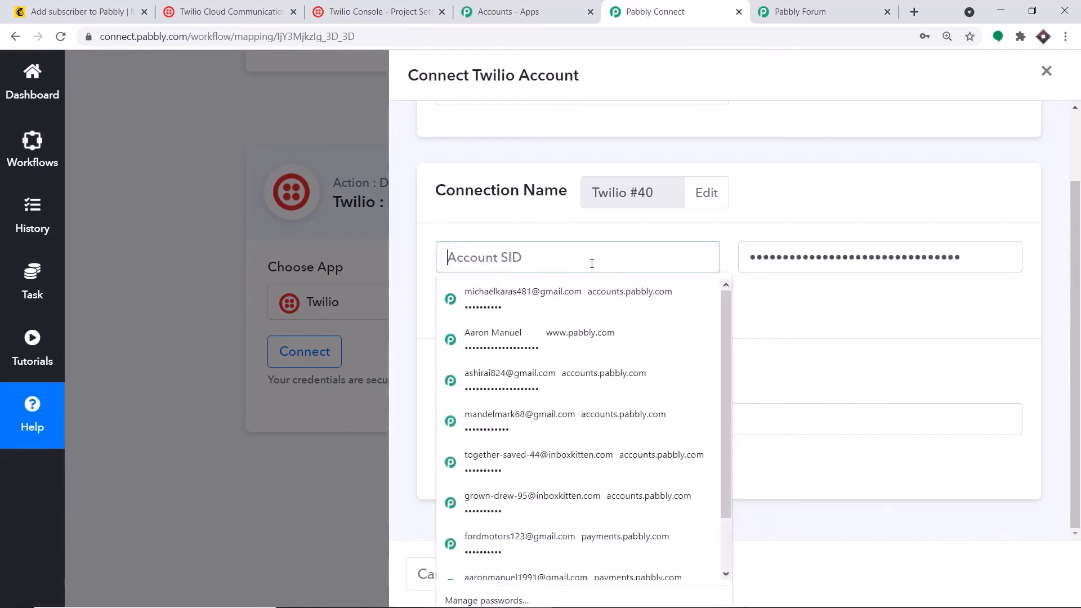
left_click(825, 367)
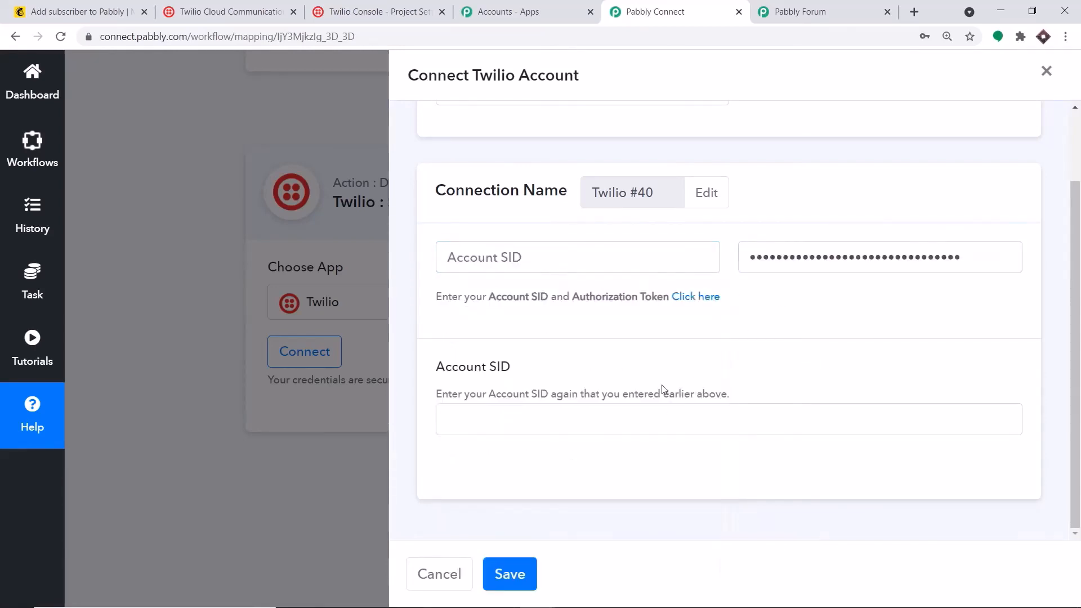
left_click(559, 426)
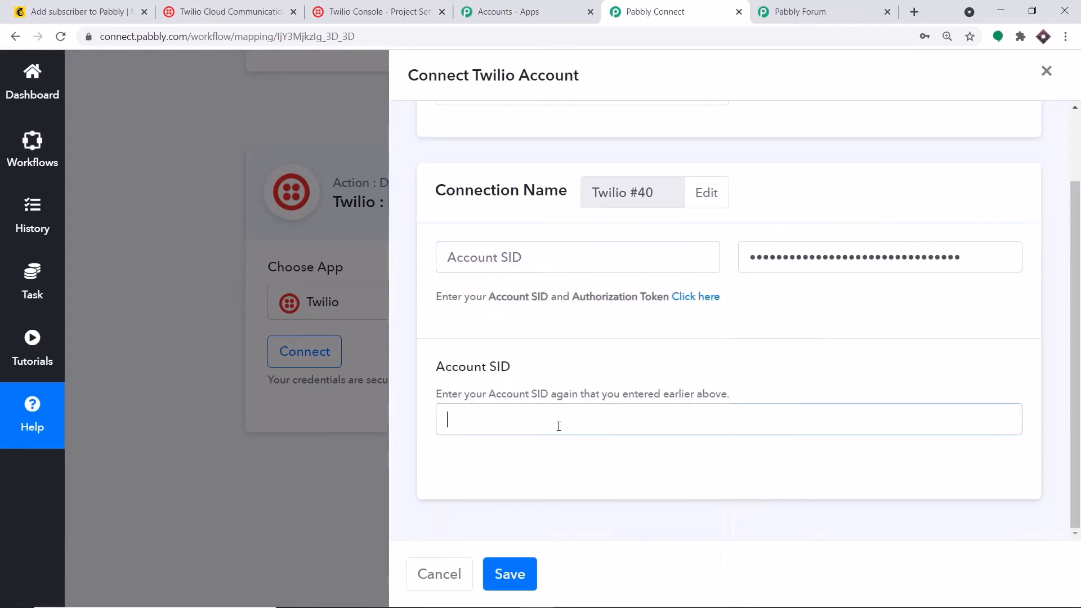
Copy the Account SID from Twilio Console, paste it into both SID fields, and save
left_click(416, 4)
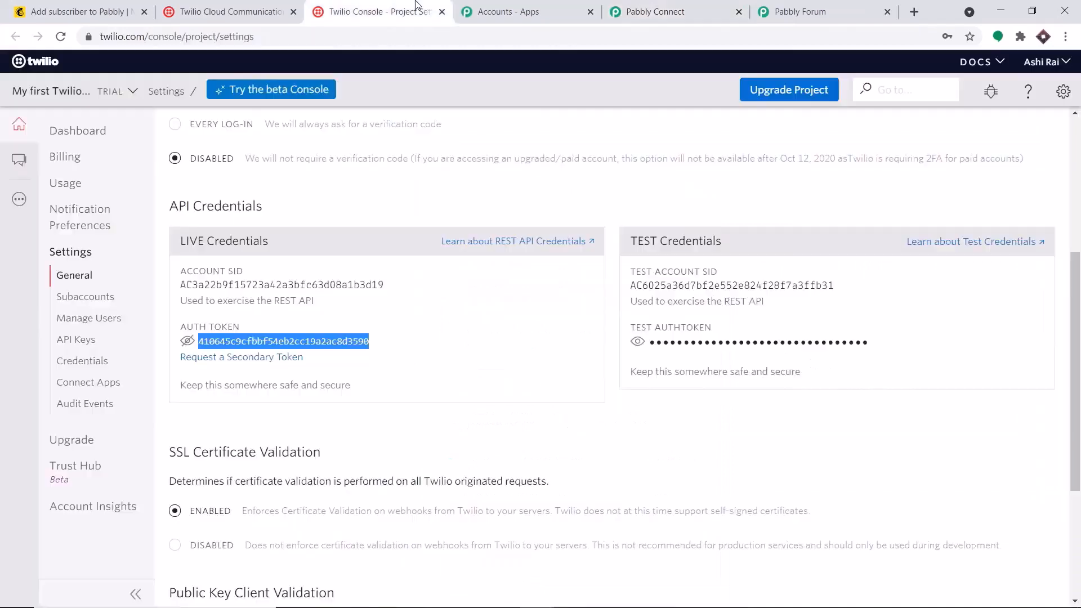
double_click(225, 285)
right_click(225, 285)
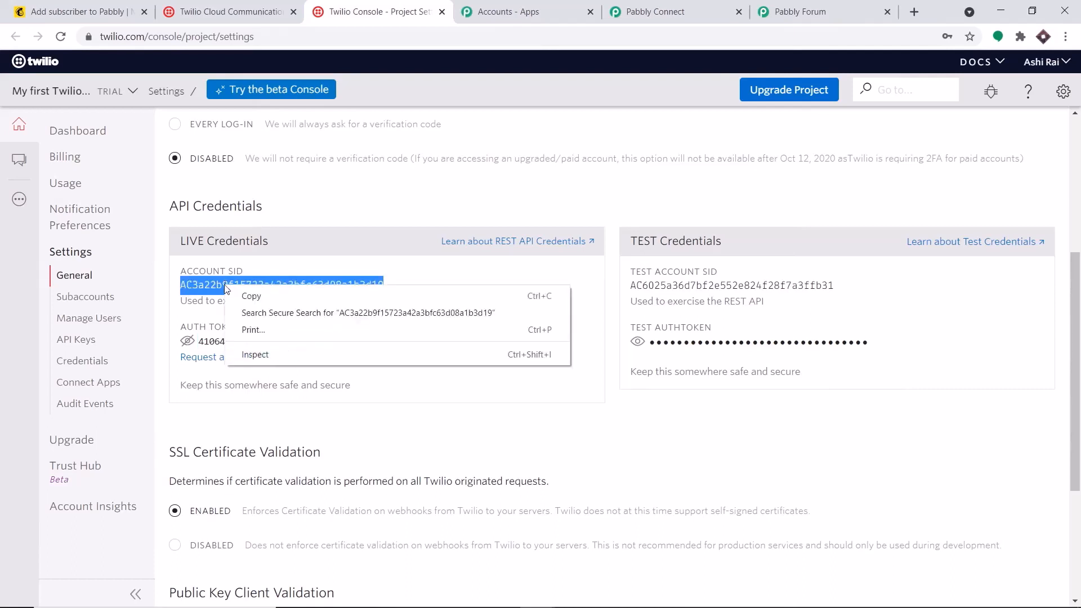
left_click(248, 292)
left_click(695, 6)
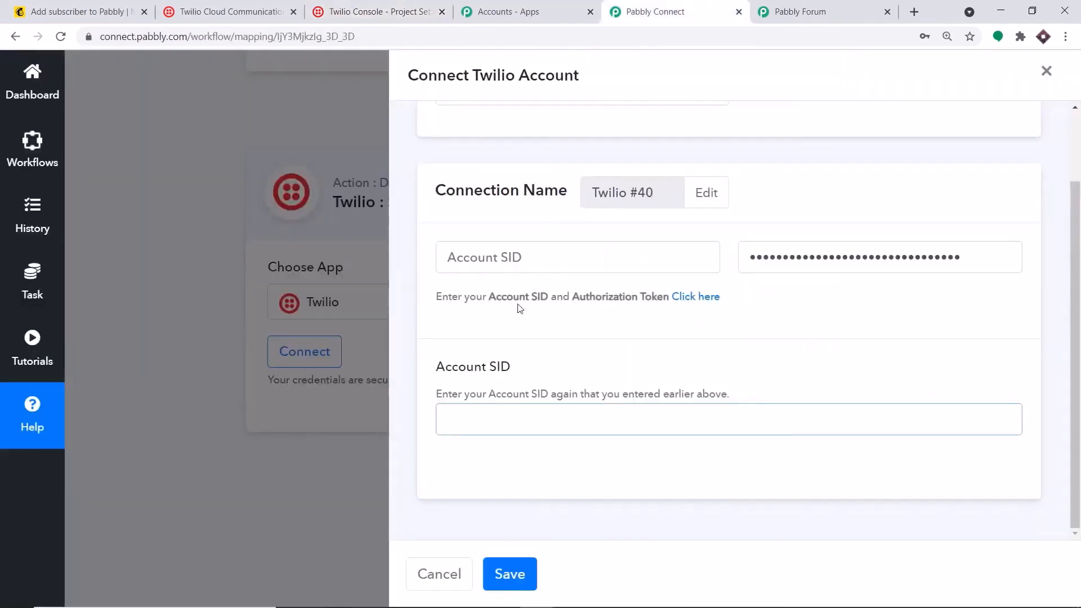
left_click(448, 257)
right_click(492, 252)
left_click(543, 362)
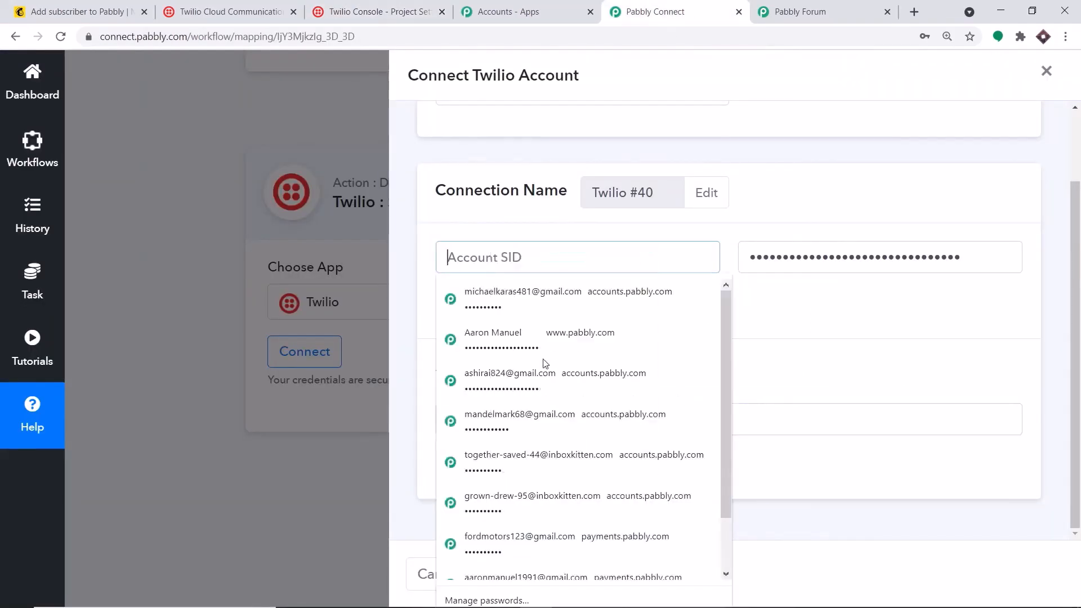
left_click(817, 427)
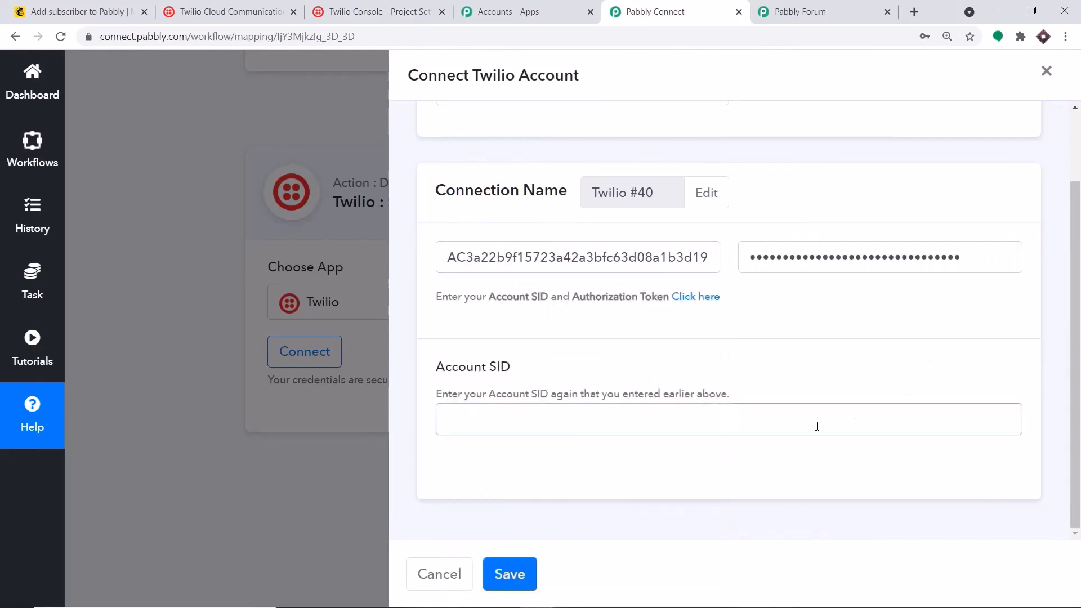
right_click(818, 426)
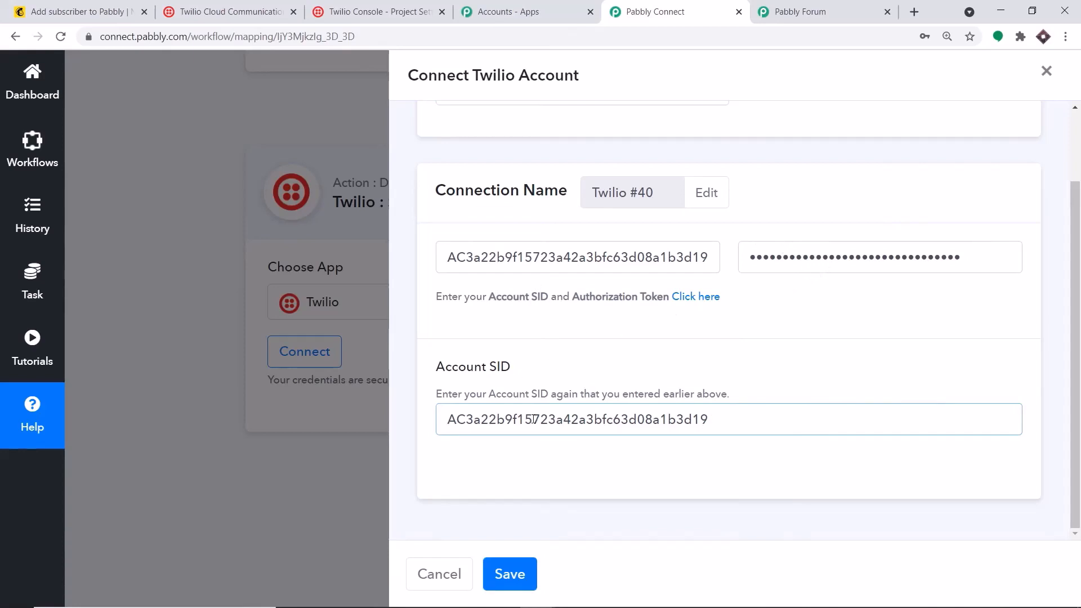
left_click(515, 574)
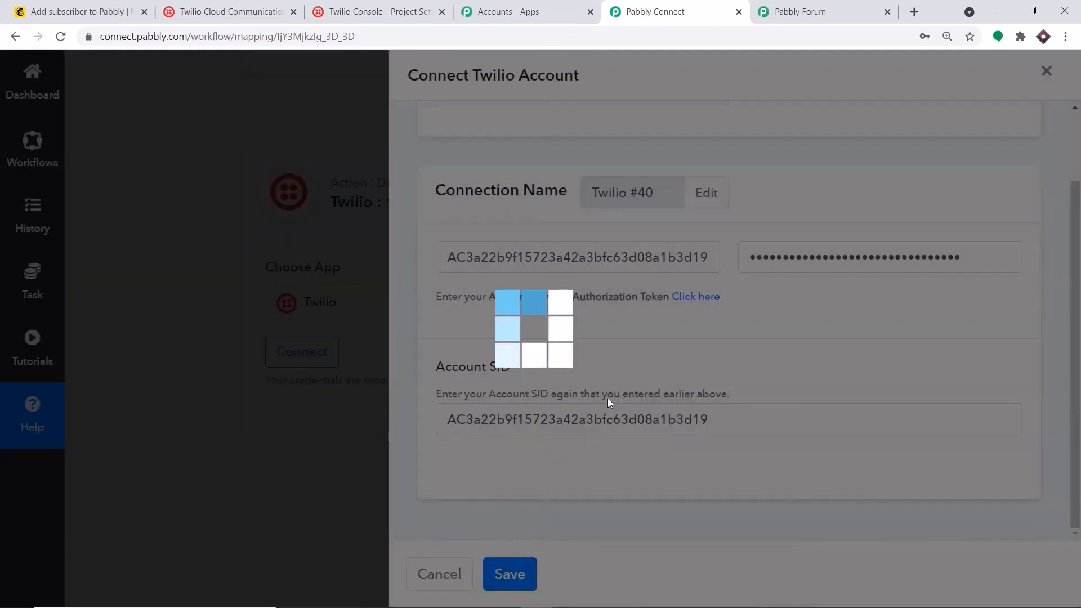
Start the SMS body with 'Hello' followed by the subscriber's FNAME field
scroll(637, 309, "down", 3)
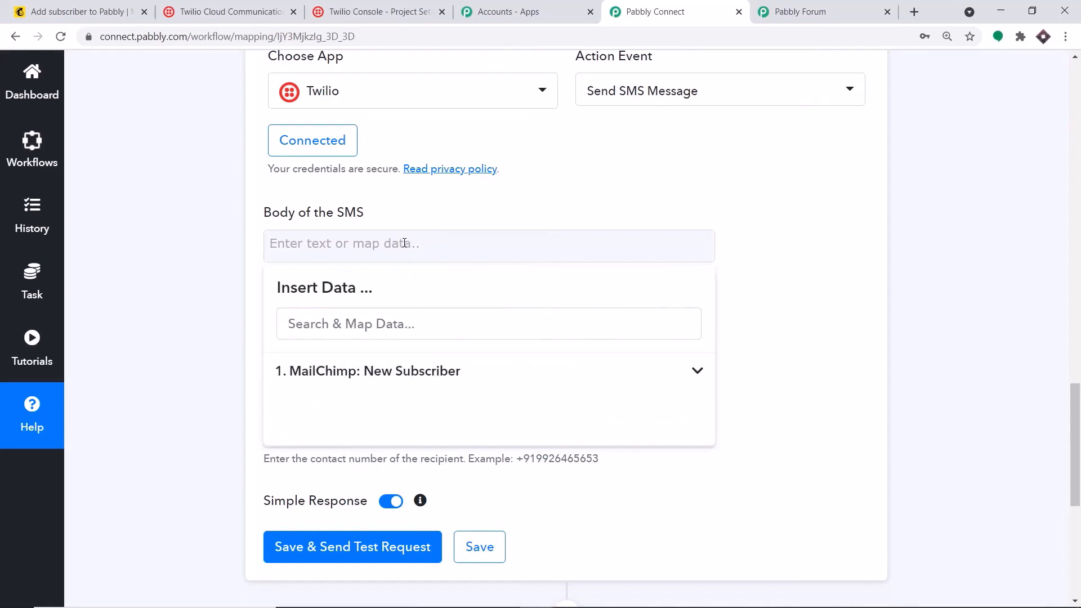
type("Hello")
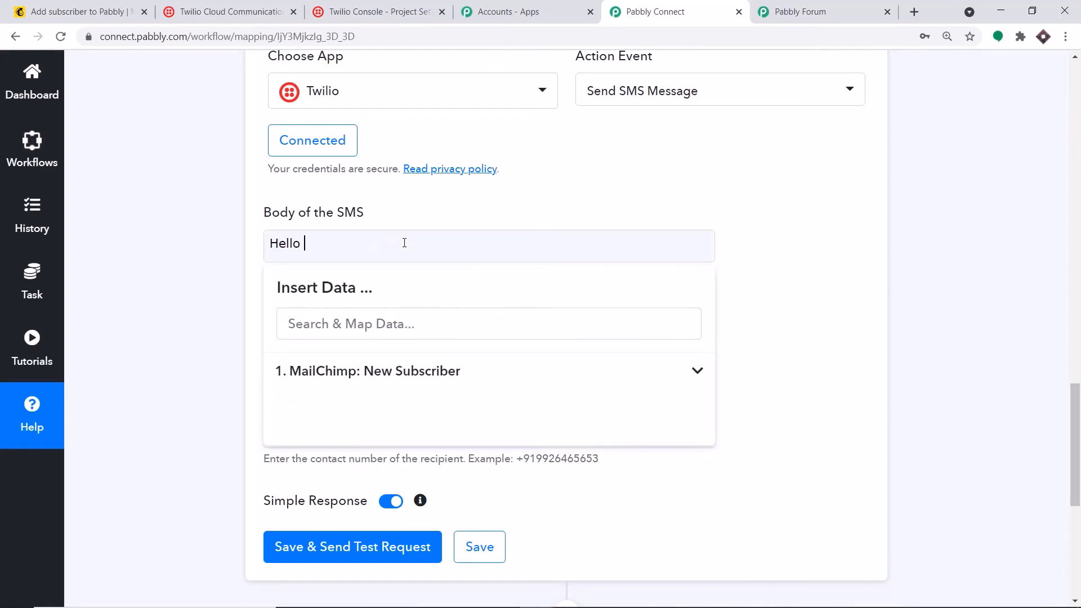
left_click(432, 371)
scroll(507, 439, "down", 4)
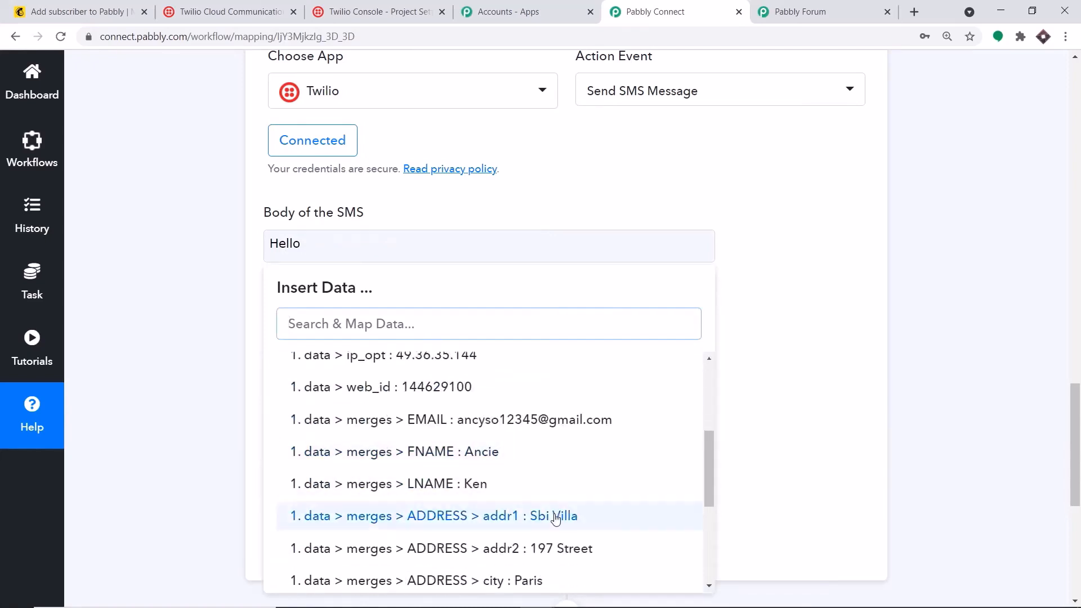
left_click(508, 456)
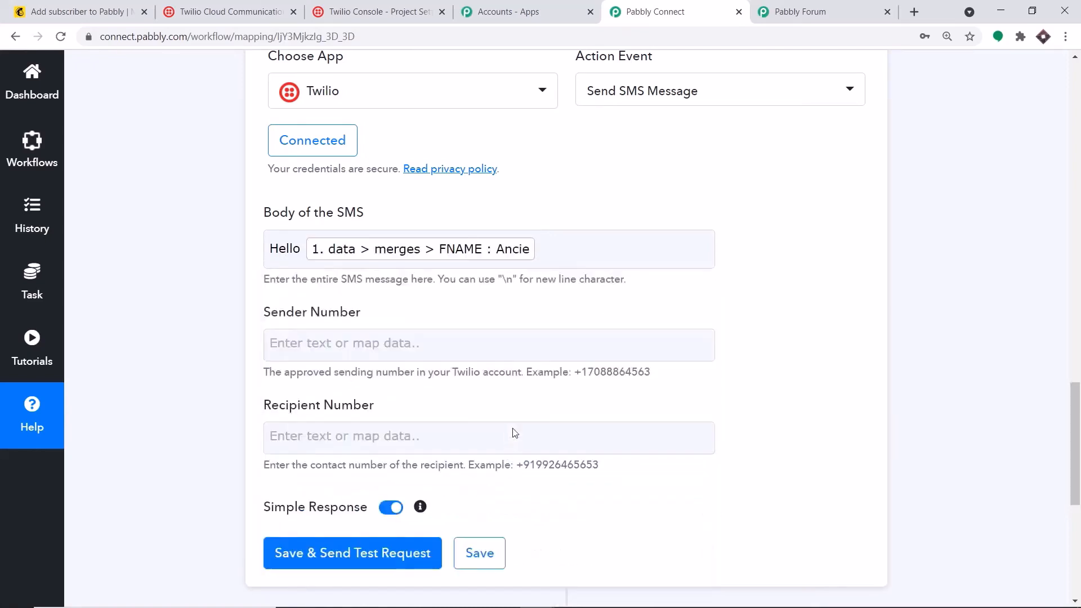
Add the LNAME field and 'thank you for subscribing' to the SMS body
left_click(552, 257)
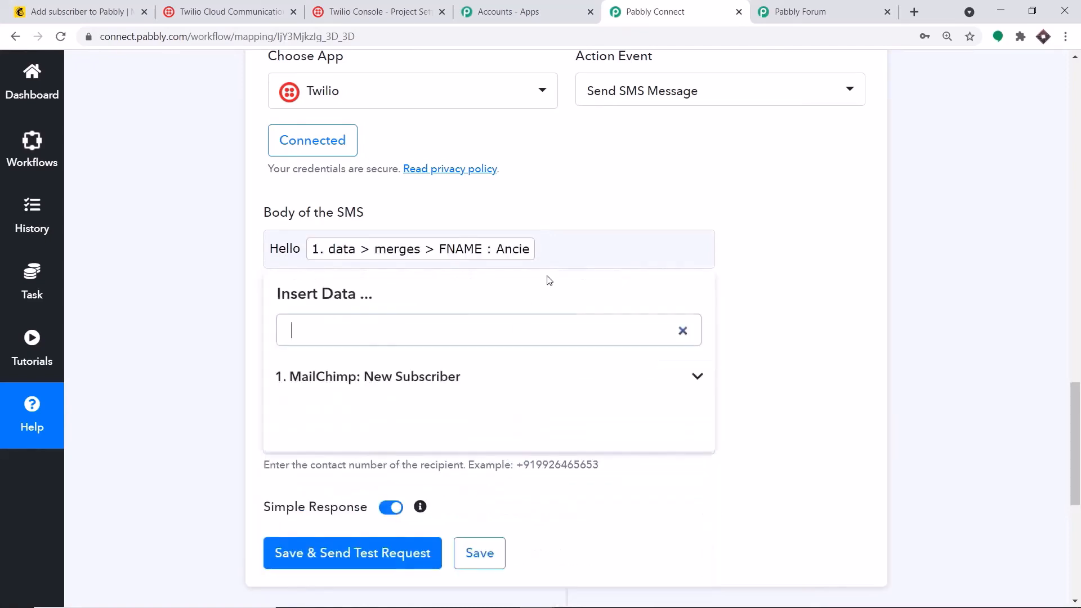
left_click(548, 246)
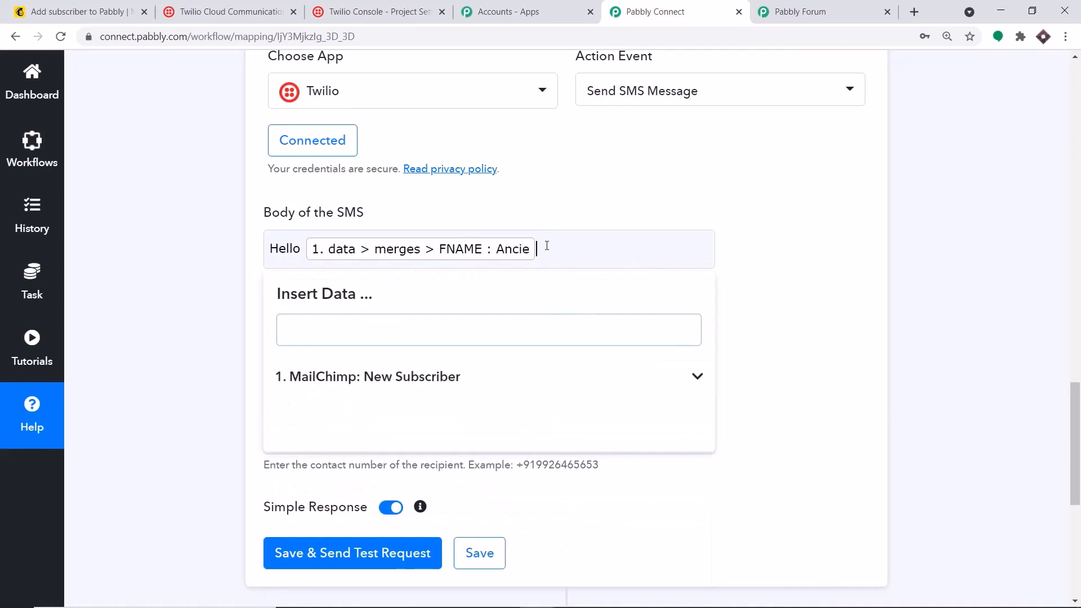
left_click(421, 381)
scroll(485, 490, "down", 2)
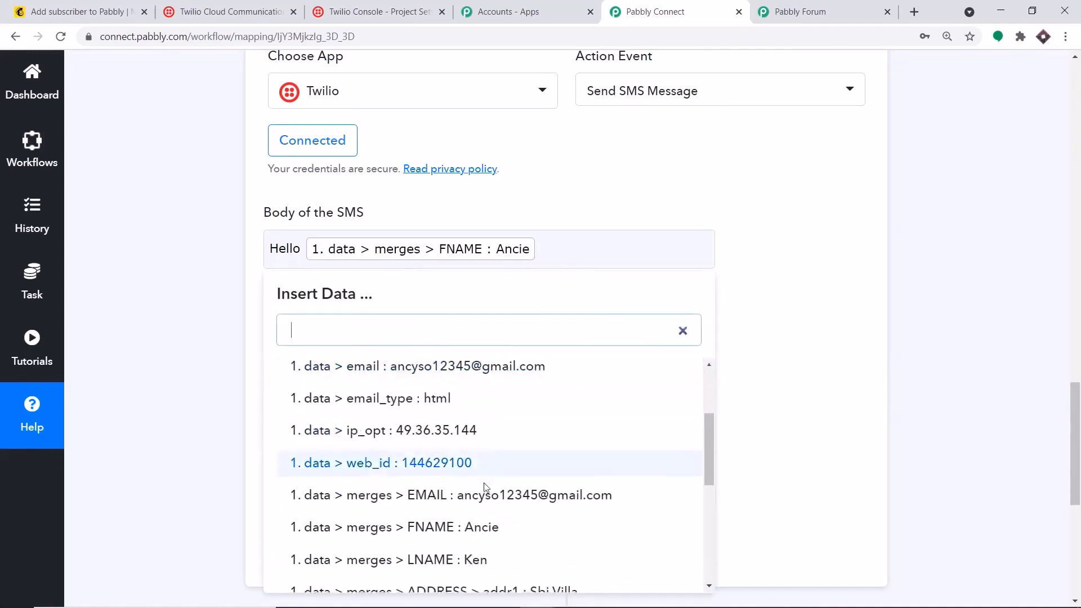
left_click(498, 558)
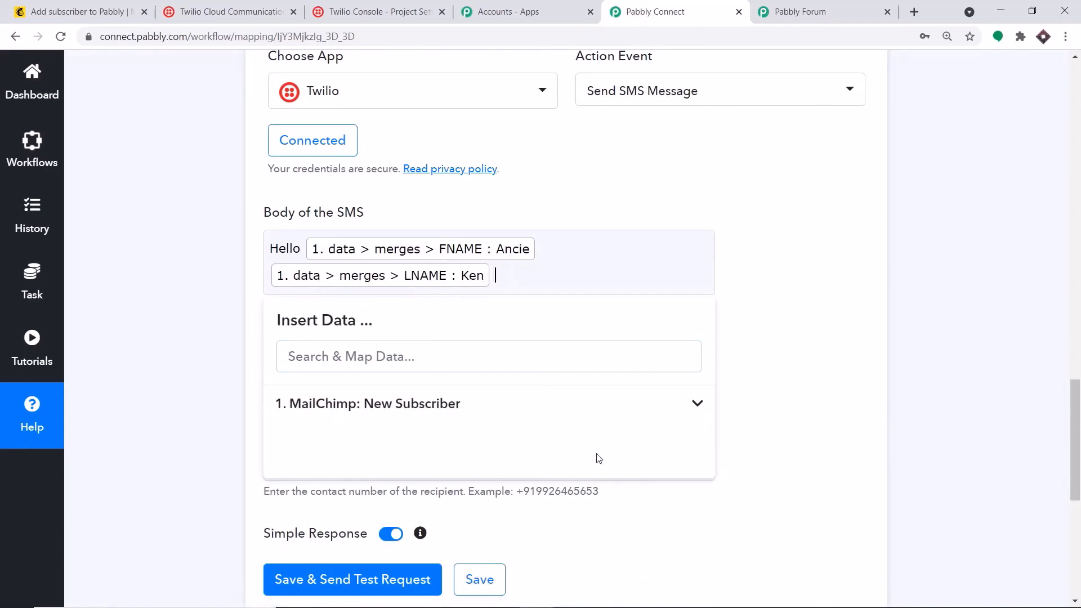
type("thank you for subscribing")
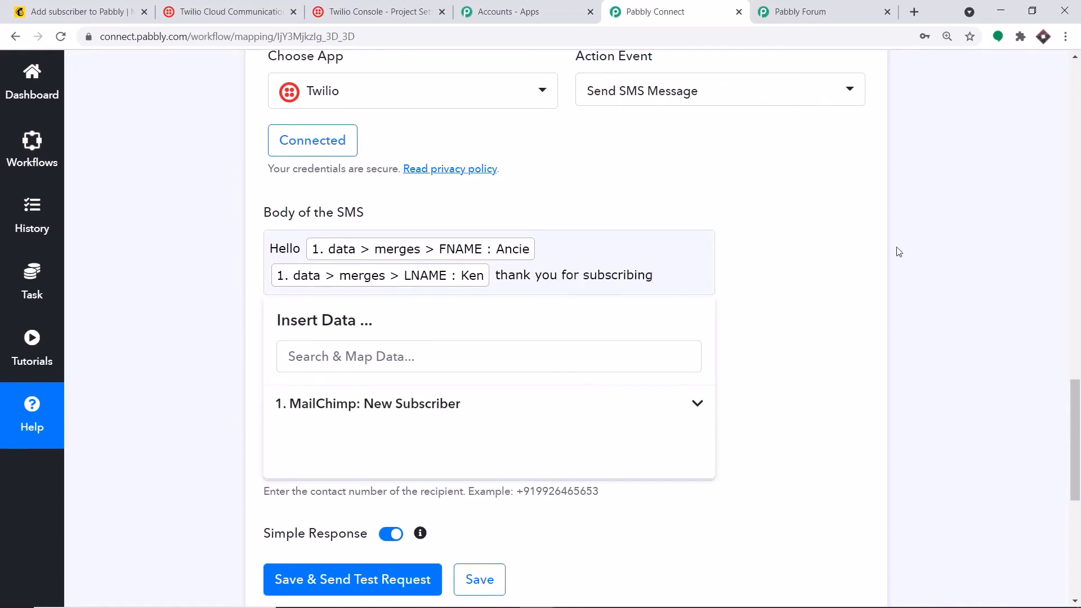
left_click(867, 234)
scroll(521, 358, "down", 1)
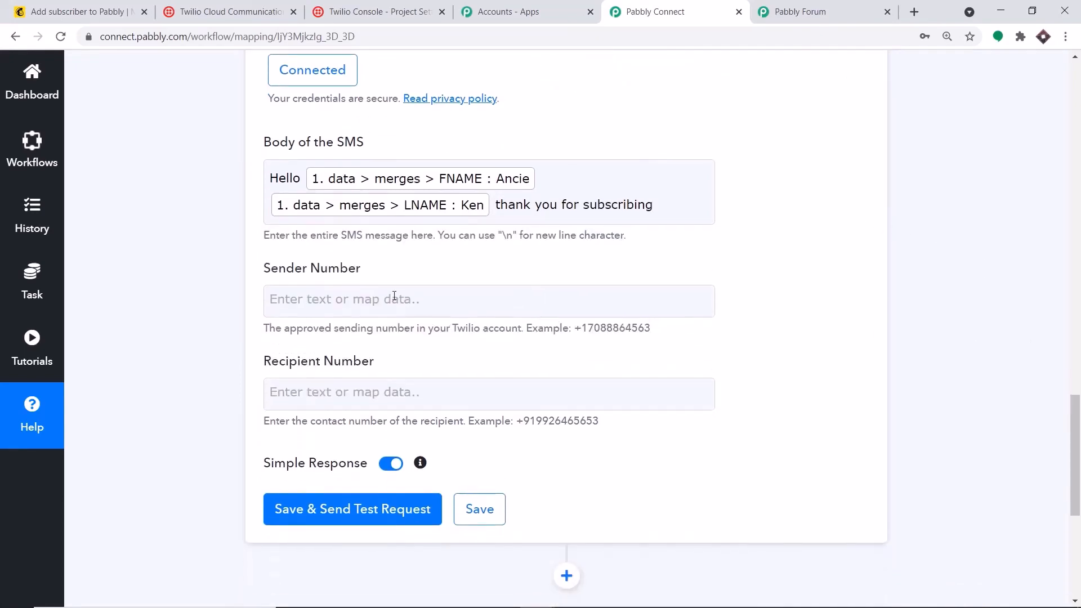
Copy the sender phone number from the Notepad notes and put Notepad away
mouse_move(607, 594)
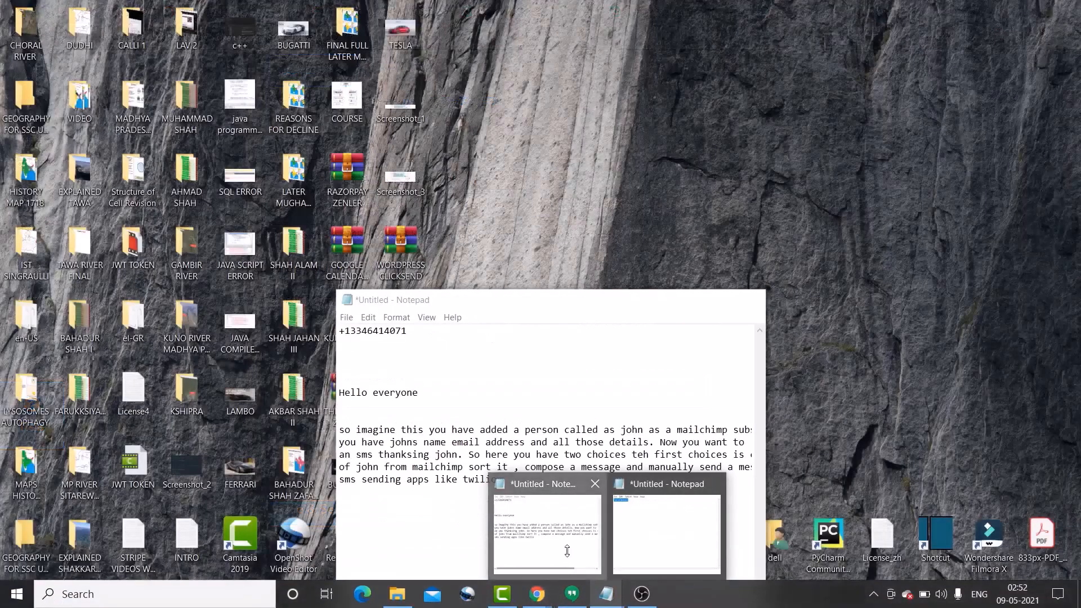
left_click(570, 558)
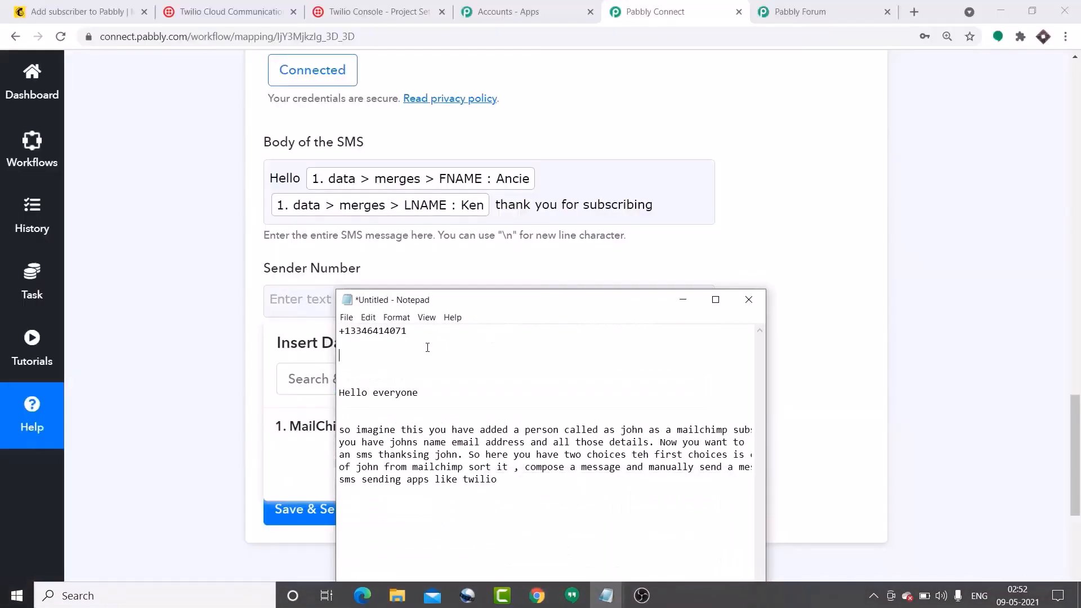
left_click_drag(408, 331, 340, 331)
right_click(353, 333)
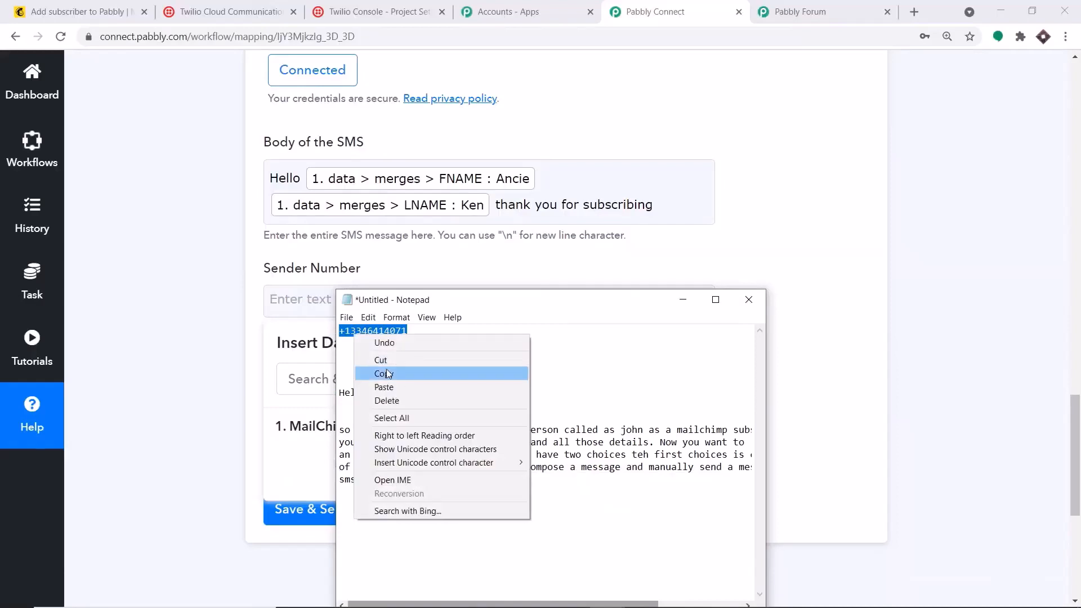
left_click(386, 372)
left_click(683, 299)
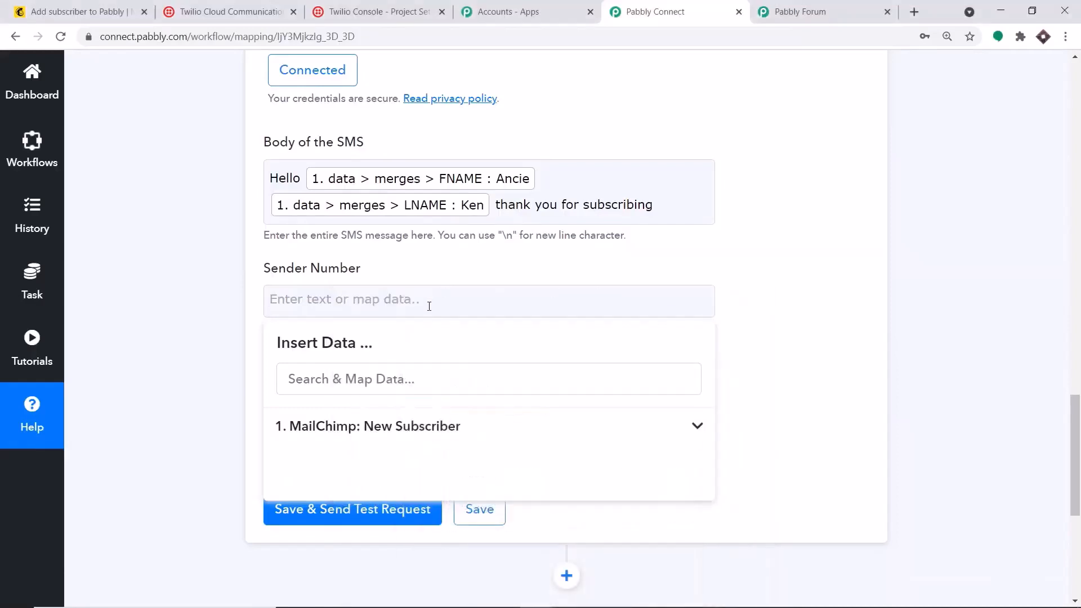
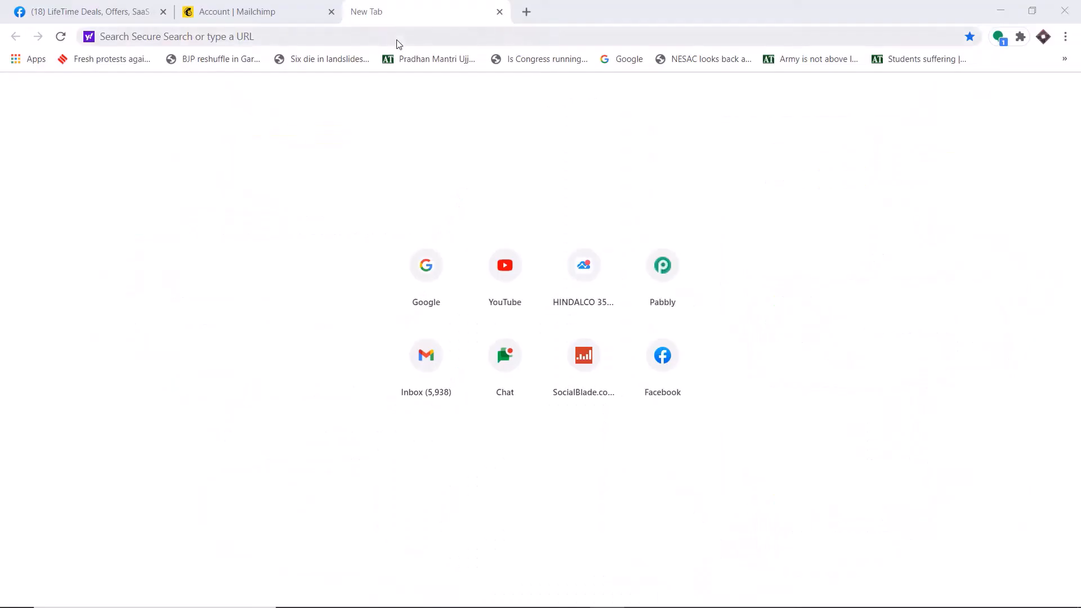
Go to pabbly.com and open the Pabbly Connect product page
left_click(397, 40)
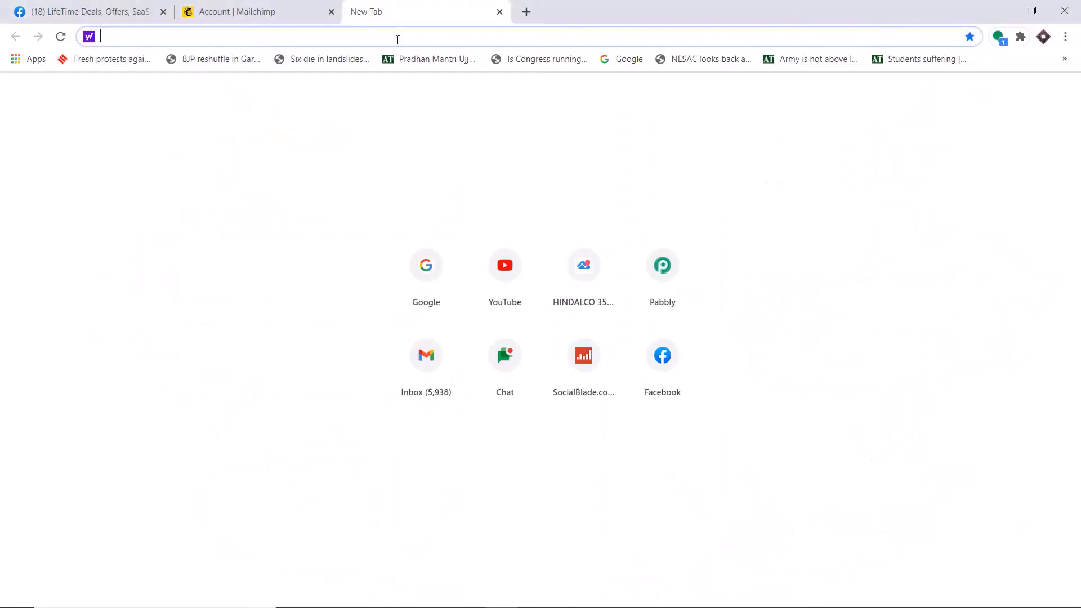
type("Pabbly.com")
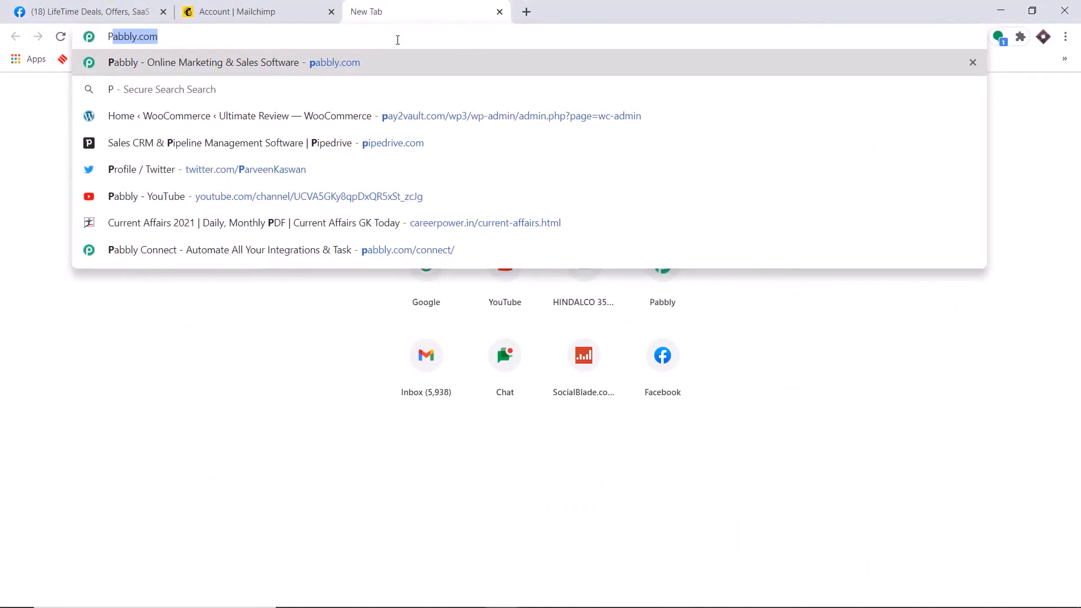
key("Return")
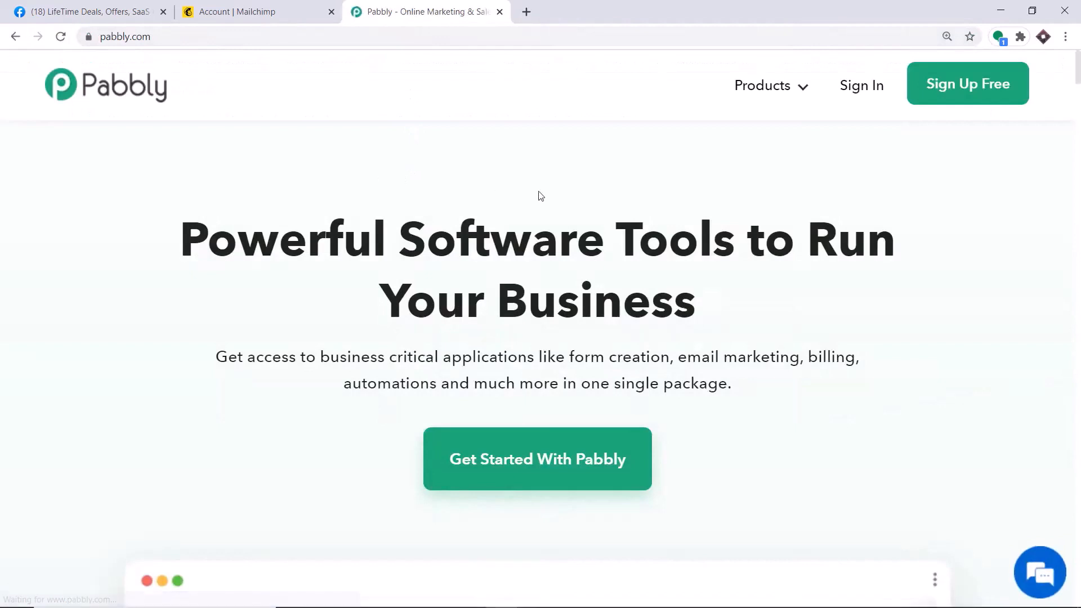
mouse_move(777, 90)
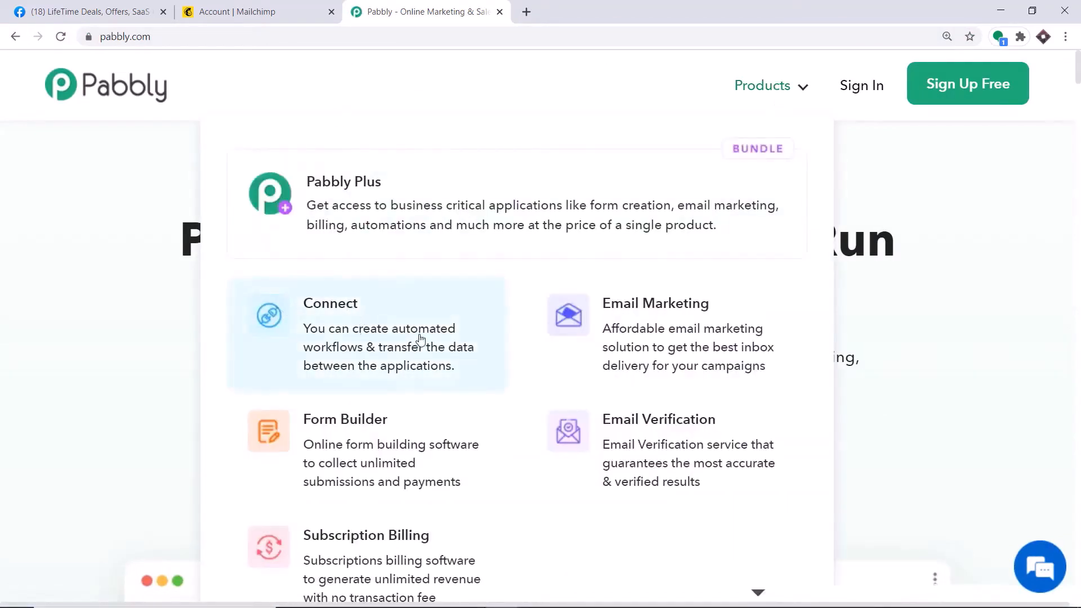
left_click(351, 322)
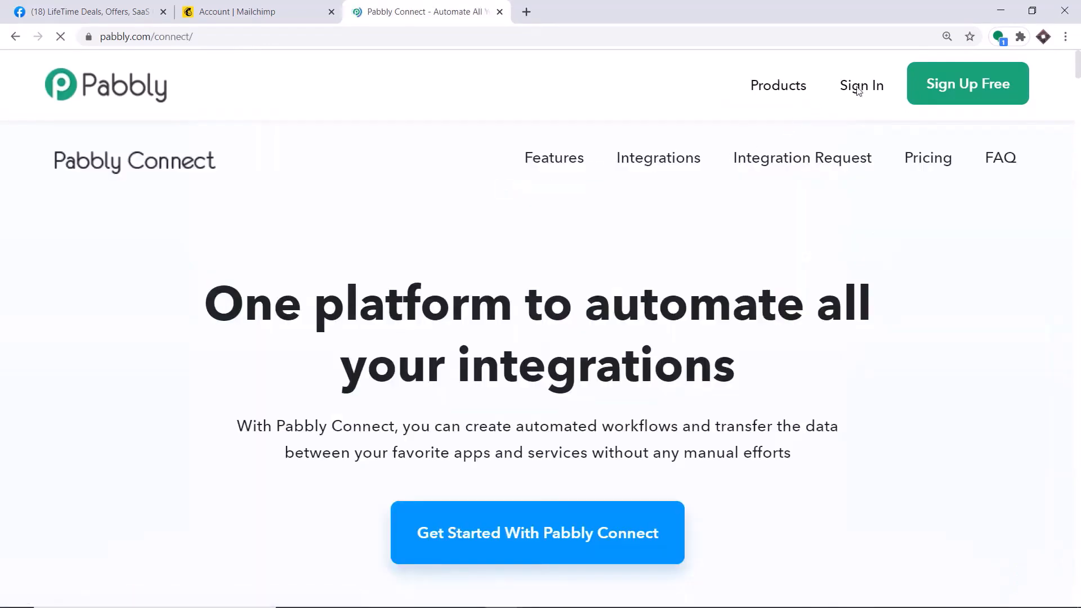
Sign in and open Connect from the account's apps
left_click(857, 90)
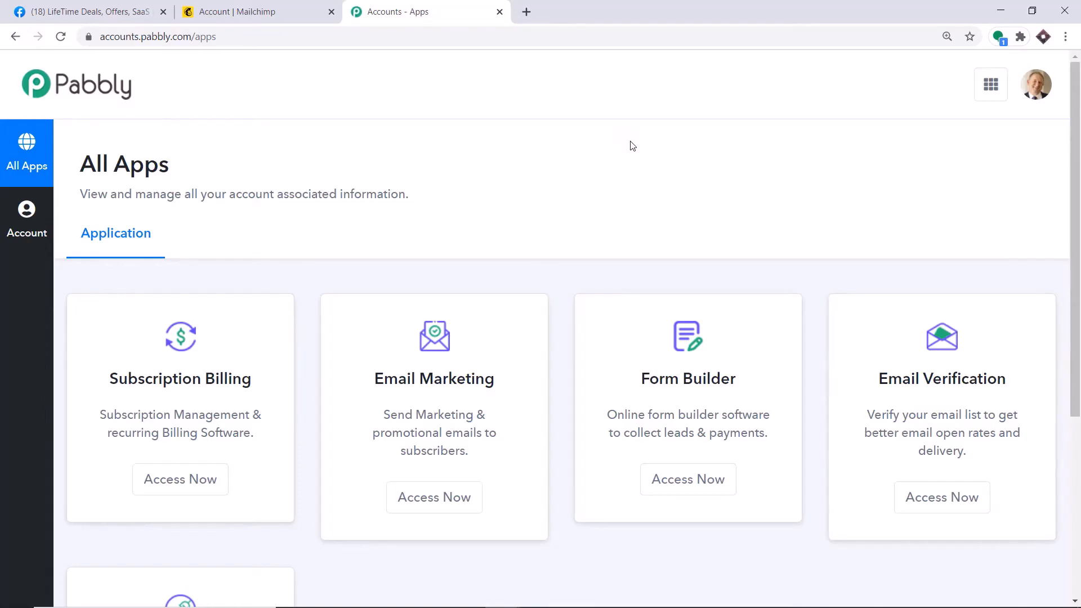
scroll(630, 144, "down", 5)
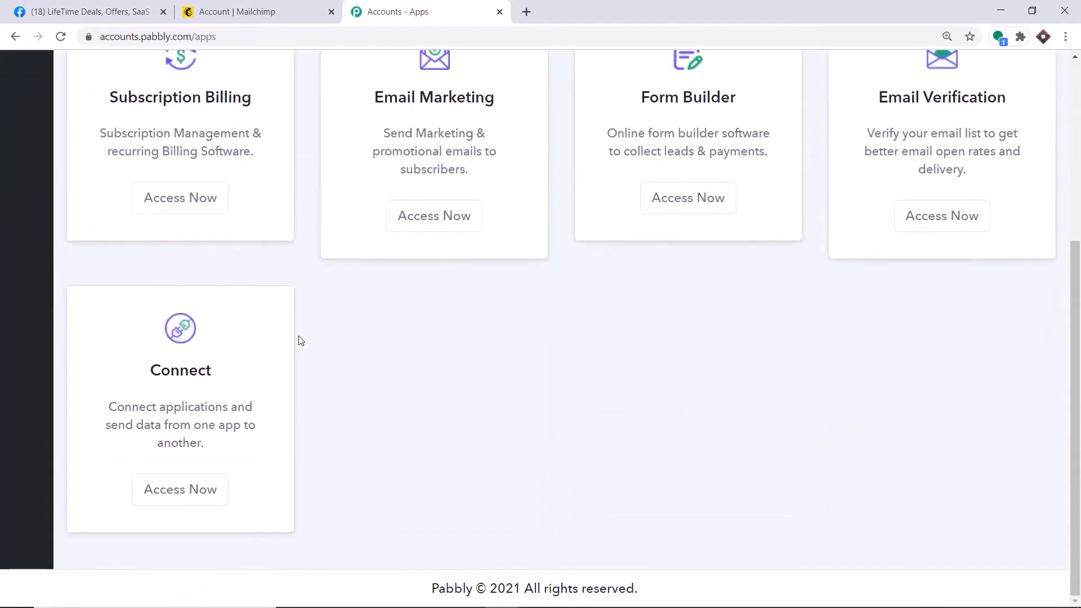
left_click(165, 501)
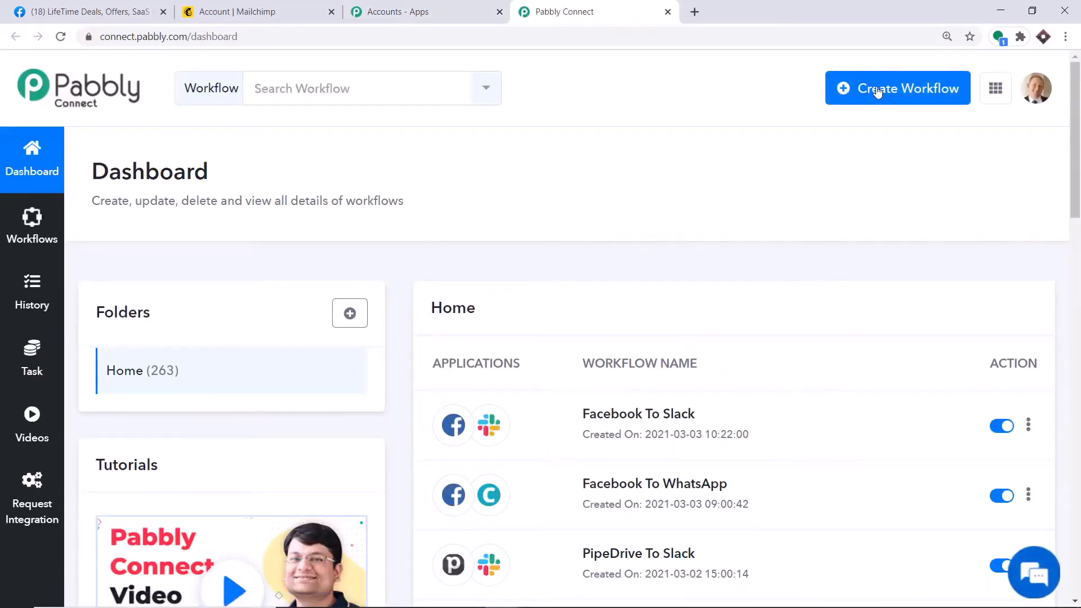
Create a new workflow named 'Facebook to Mailchimp'
left_click(877, 91)
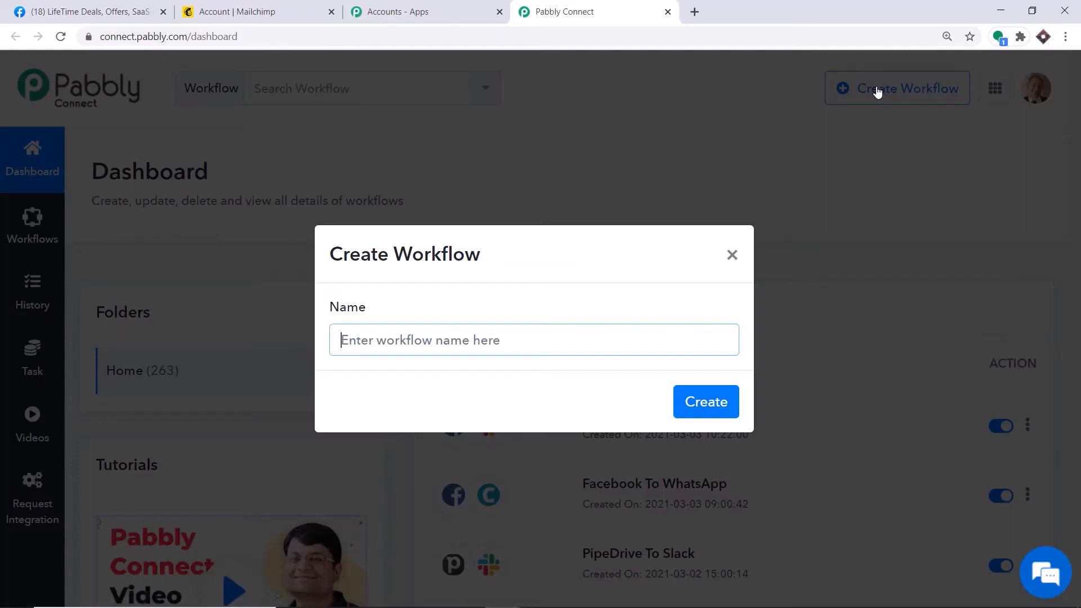
type("Fac")
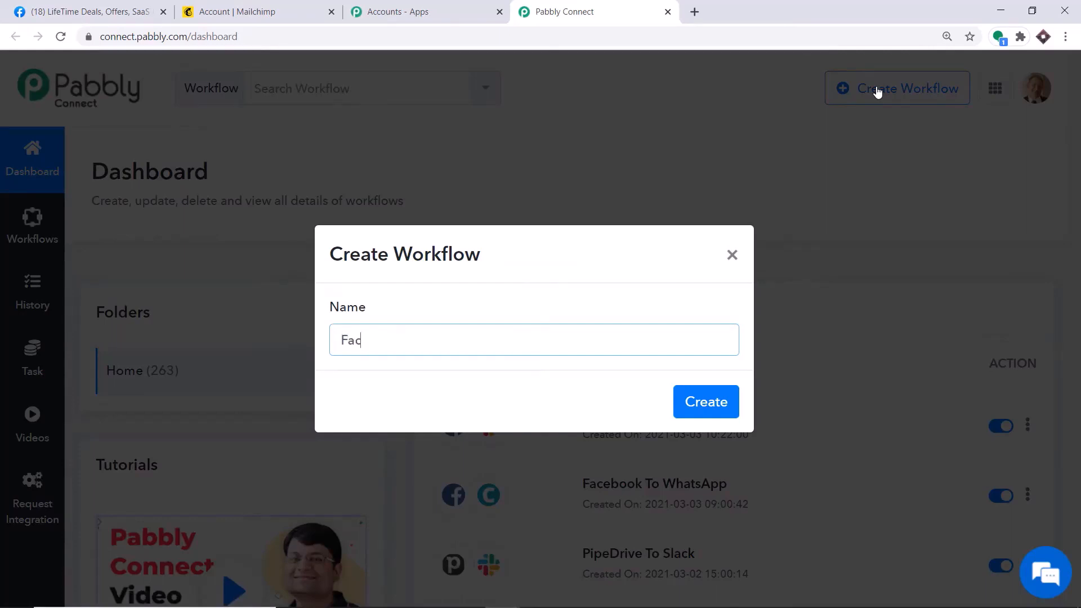
type("ebook to Mailchimp")
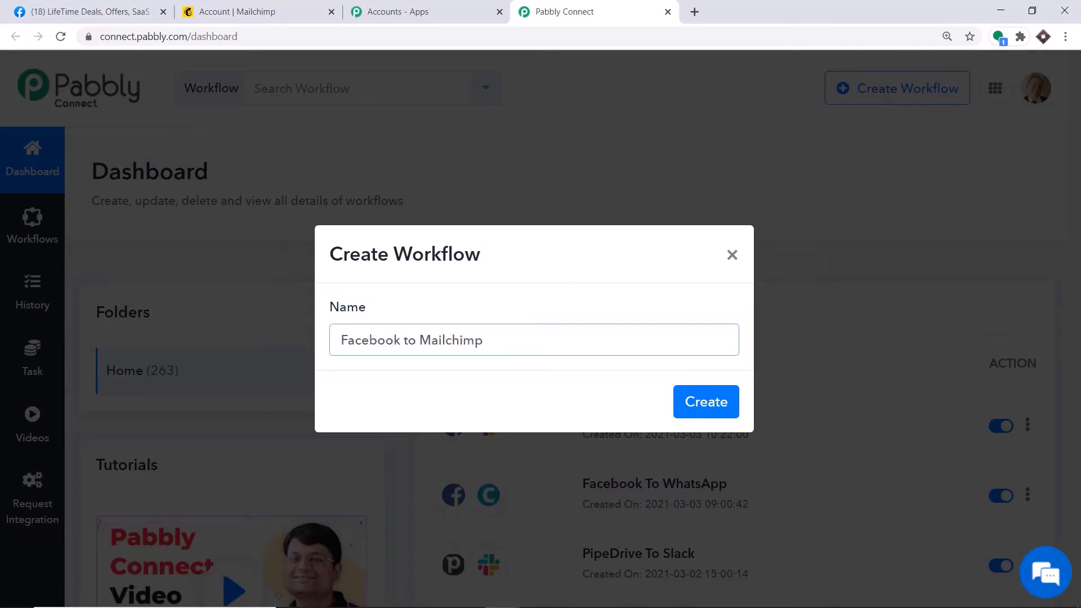
left_click(709, 400)
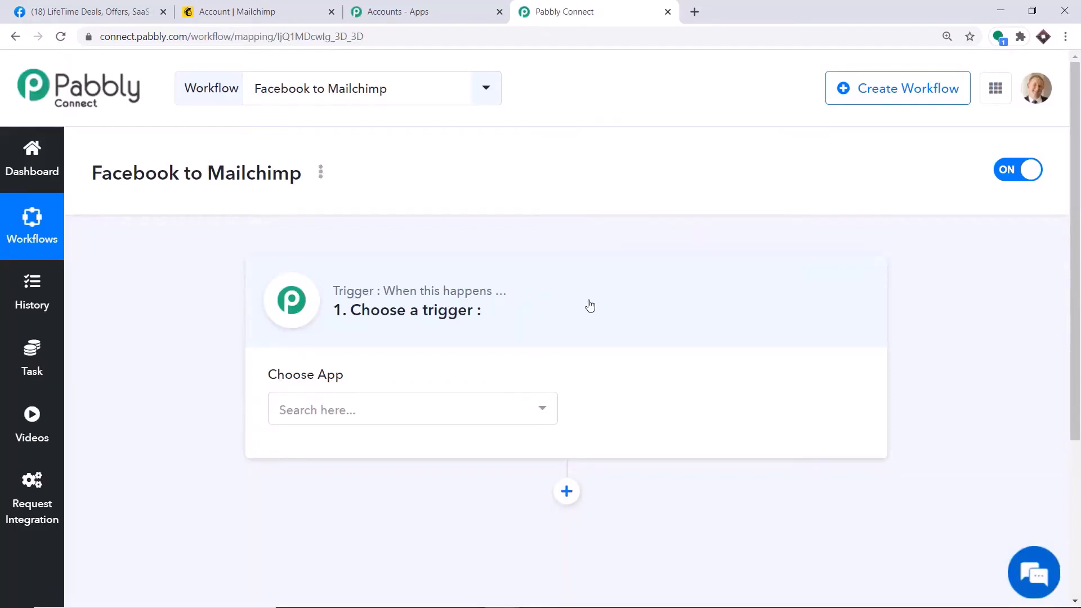
Set the trigger to Facebook Lead Ads with the New Lead event and start connecting the account
left_click(438, 403)
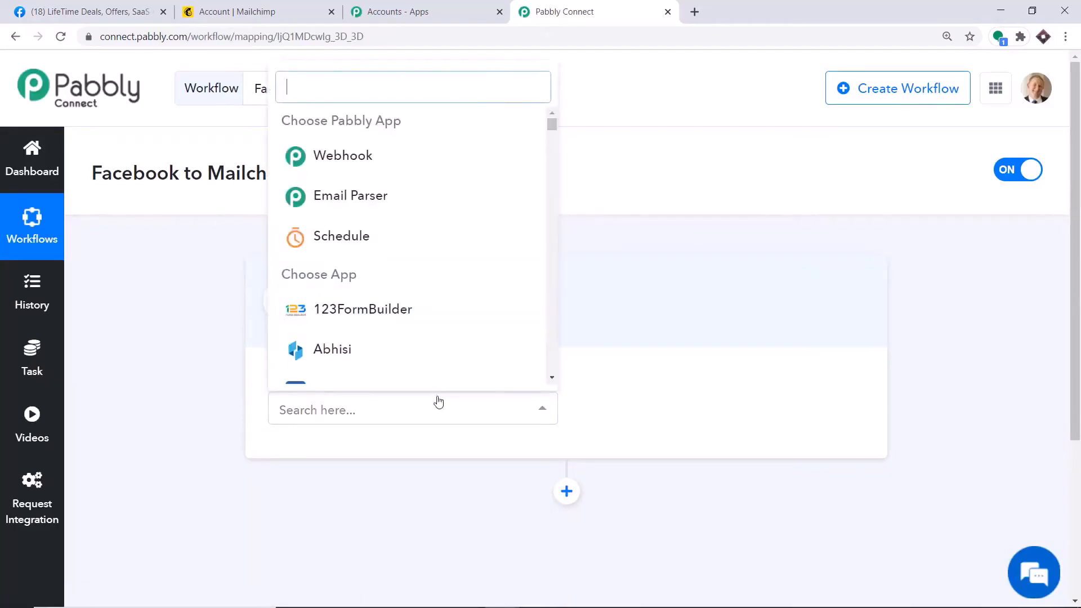
type("fac")
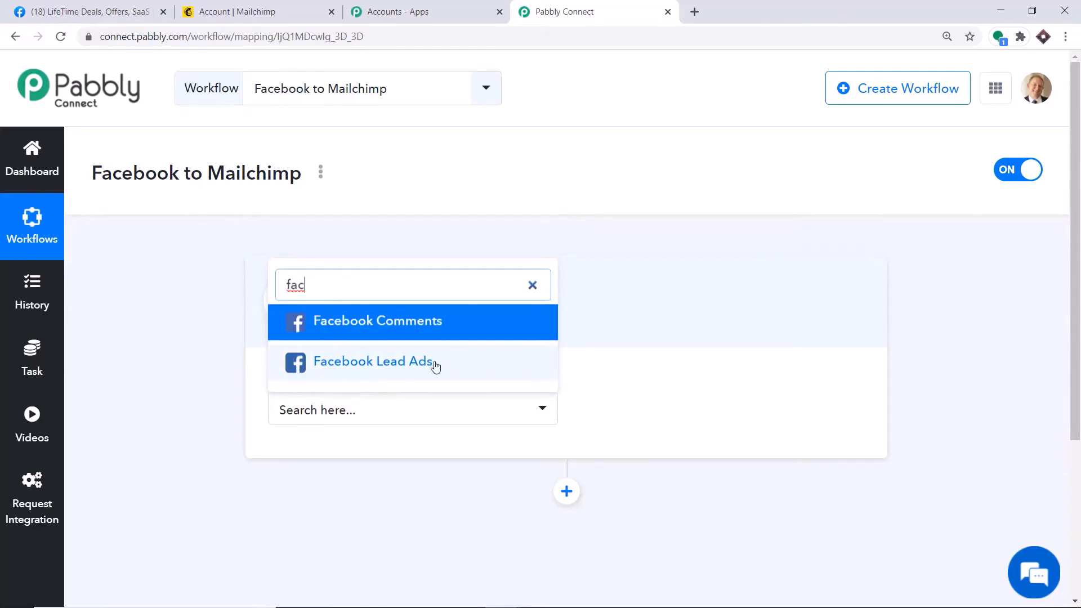
left_click(338, 369)
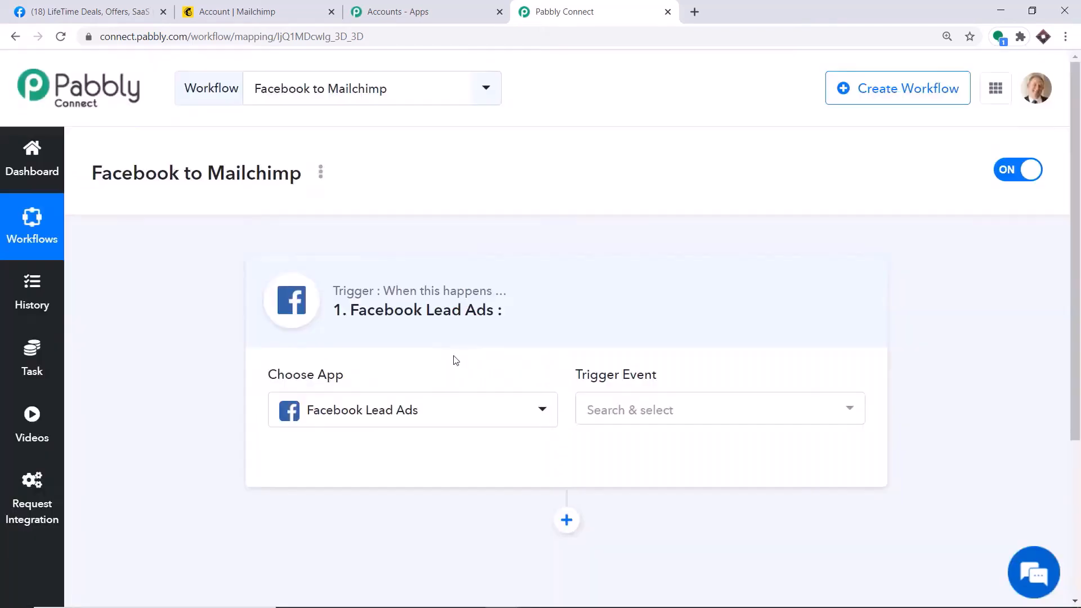
left_click(647, 413)
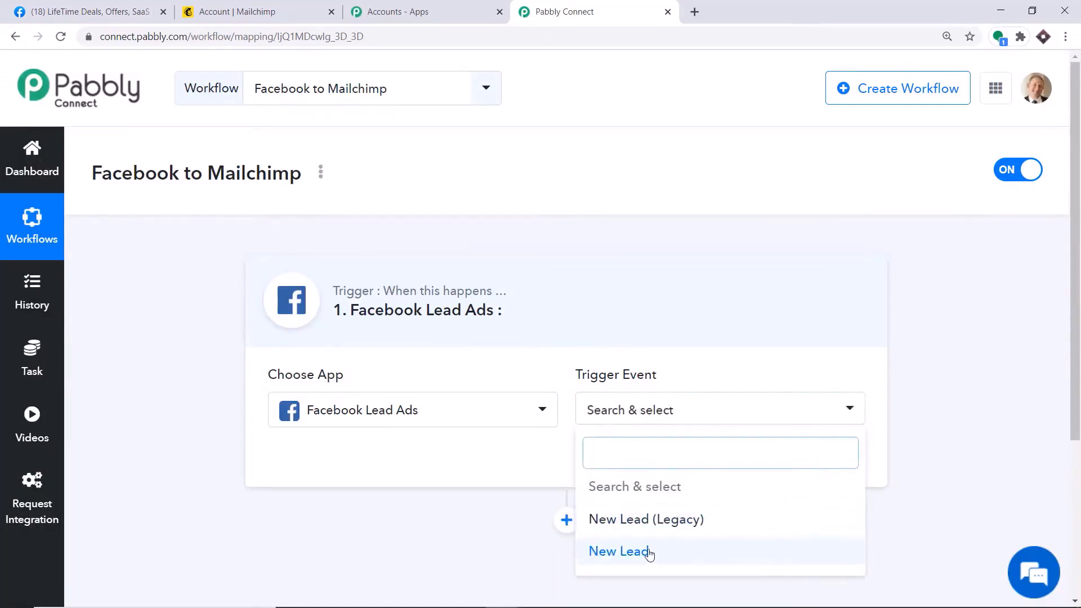
left_click(629, 551)
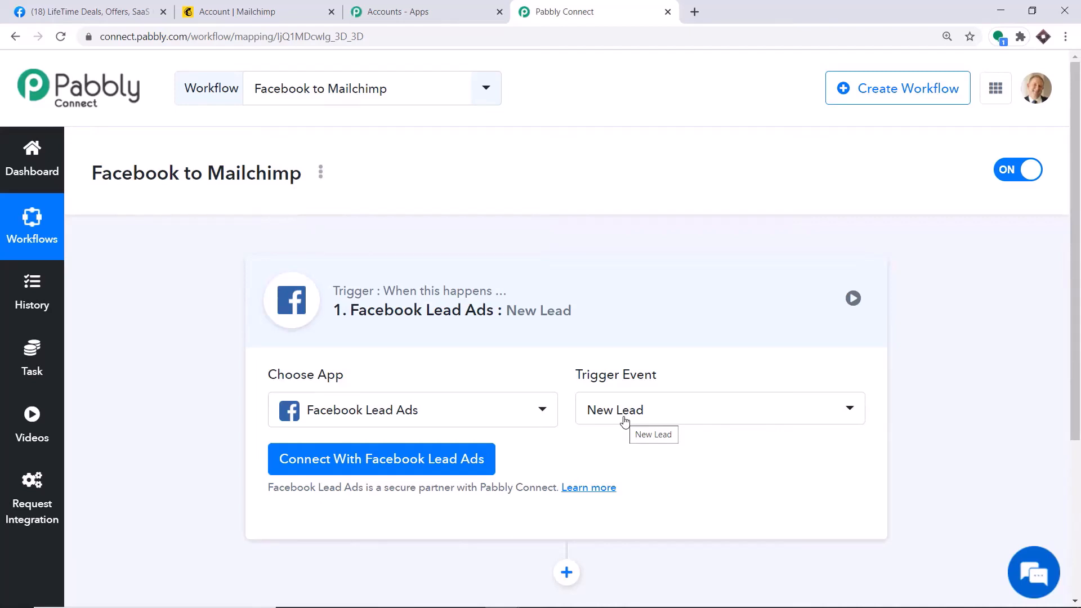
left_click(625, 422)
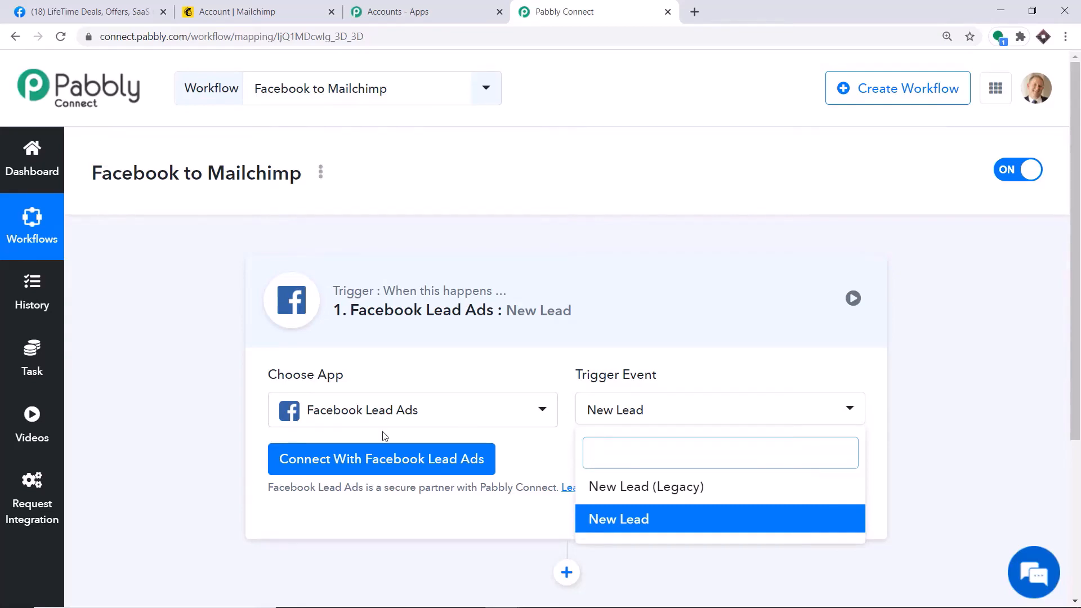
left_click(342, 467)
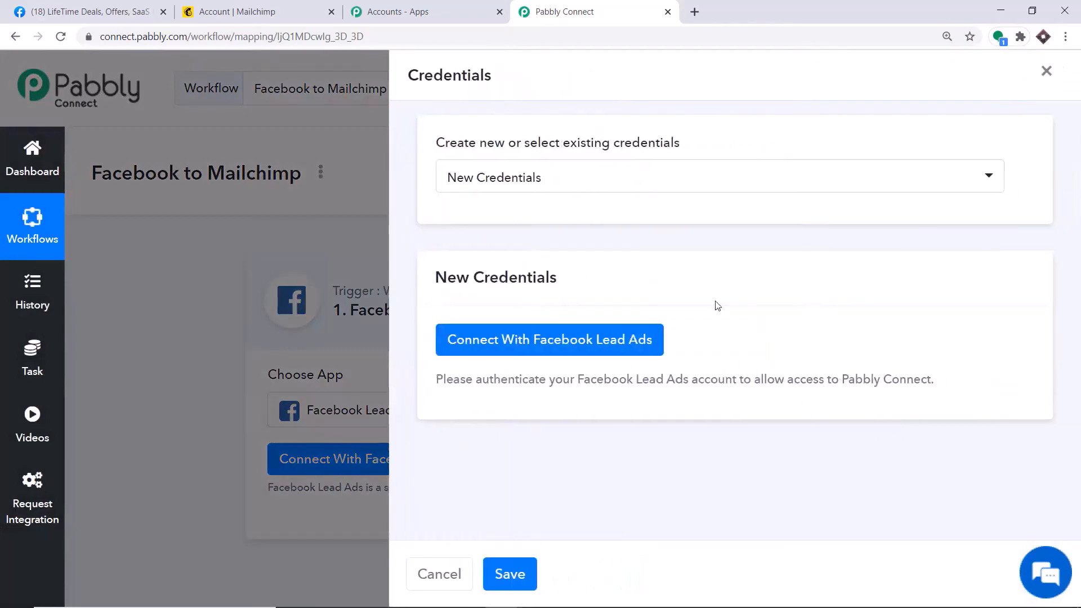
Authorize Pabbly Connect with the Facebook Lead Ads account and dismiss the success message
left_click(512, 344)
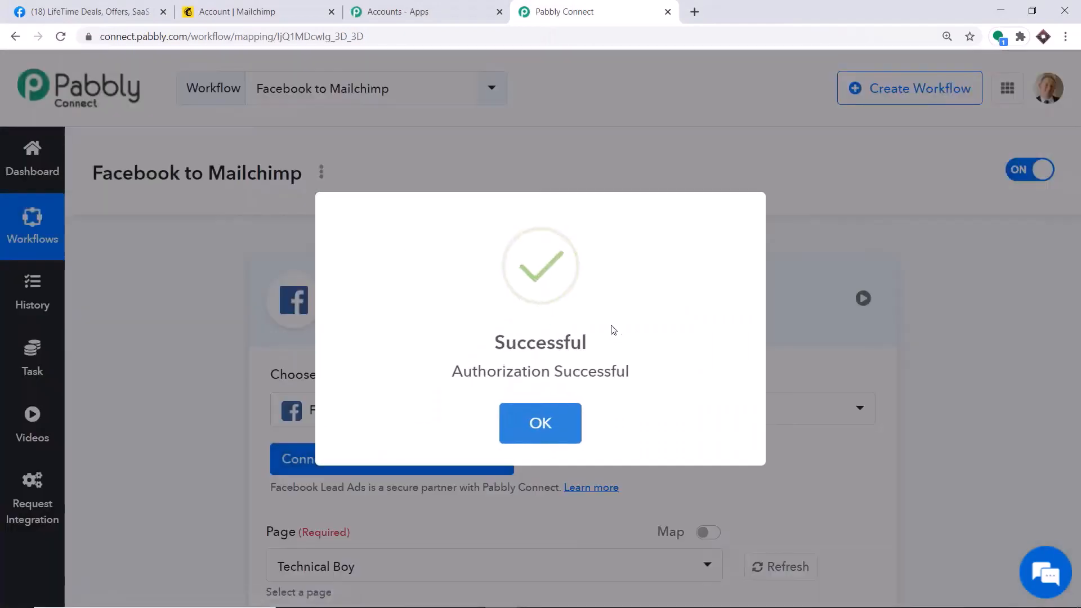
left_click(545, 425)
scroll(586, 299, "down", 4)
scroll(589, 299, "down", 1)
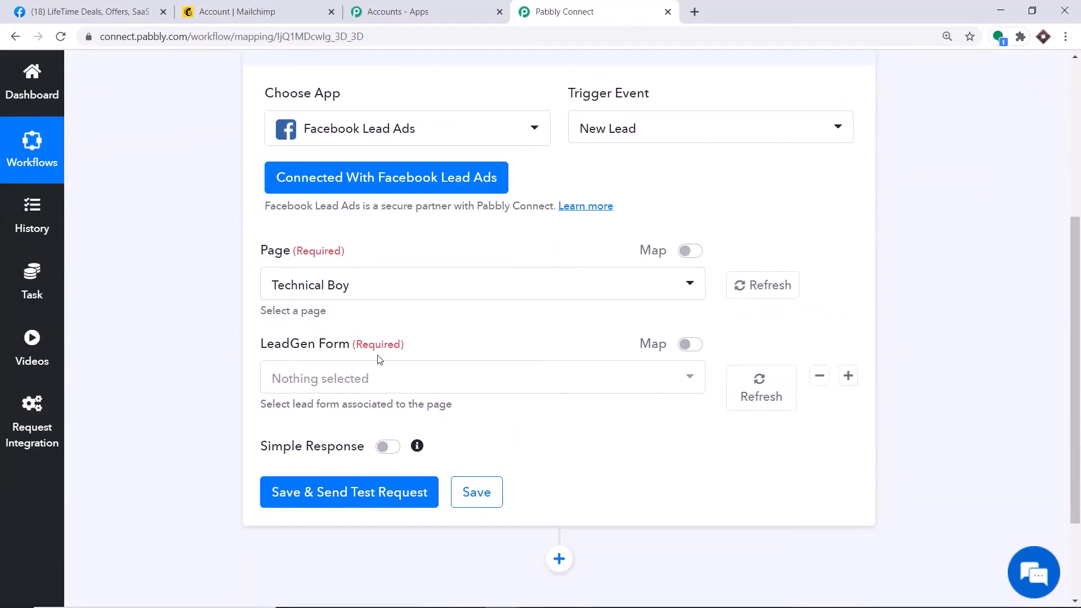
Browse the trigger's Facebook page list, then go to the Facebook home feed
left_click(370, 292)
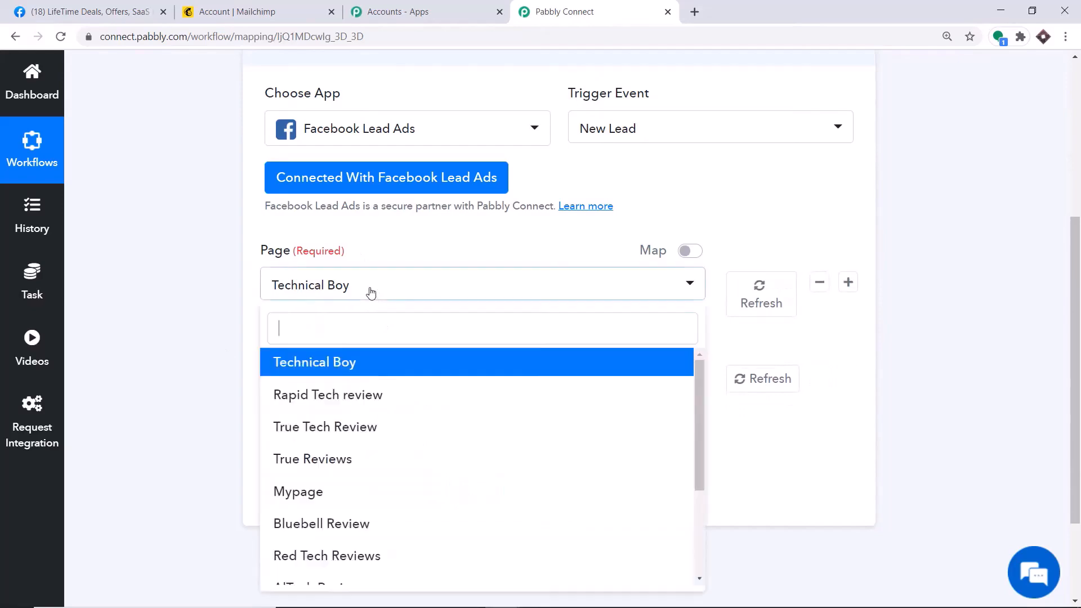
scroll(361, 383, "down", 1)
scroll(361, 383, "down", 3)
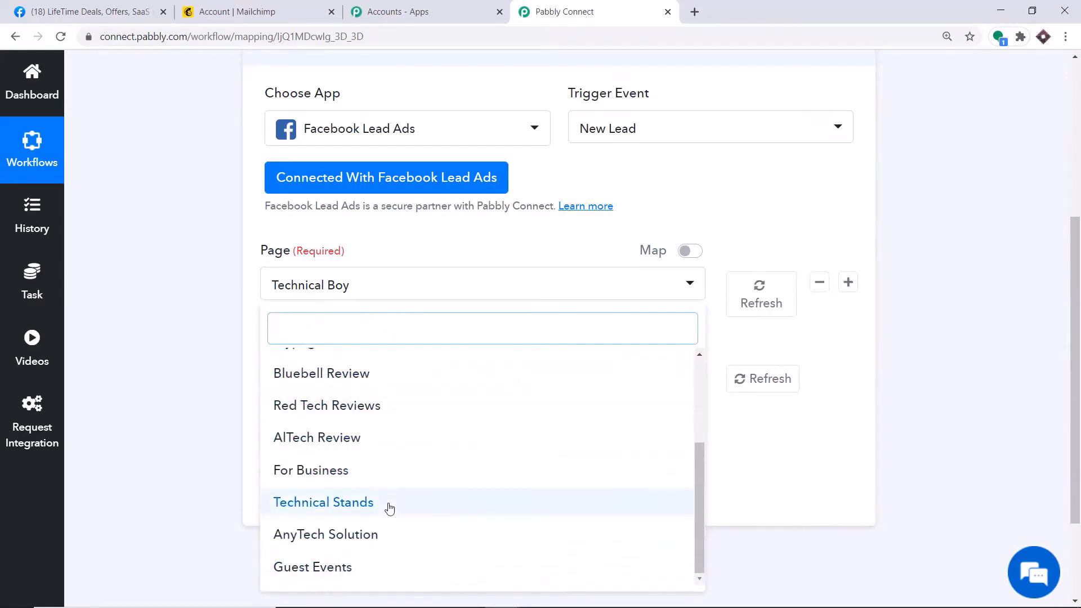
left_click(74, 11)
left_click(25, 69)
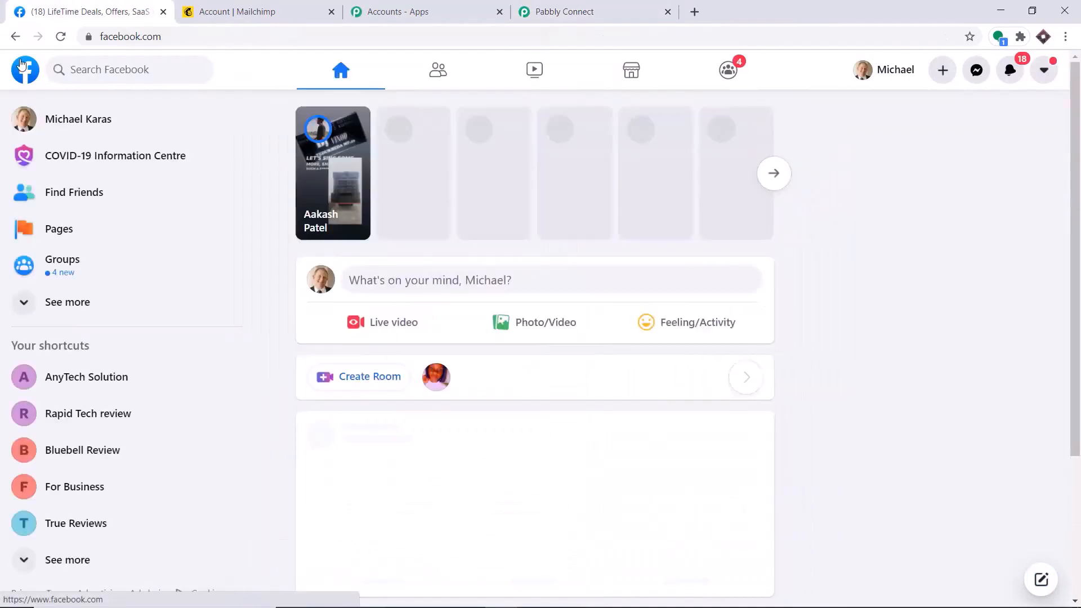
Show all 11 Facebook pages the account manages
left_click(48, 237)
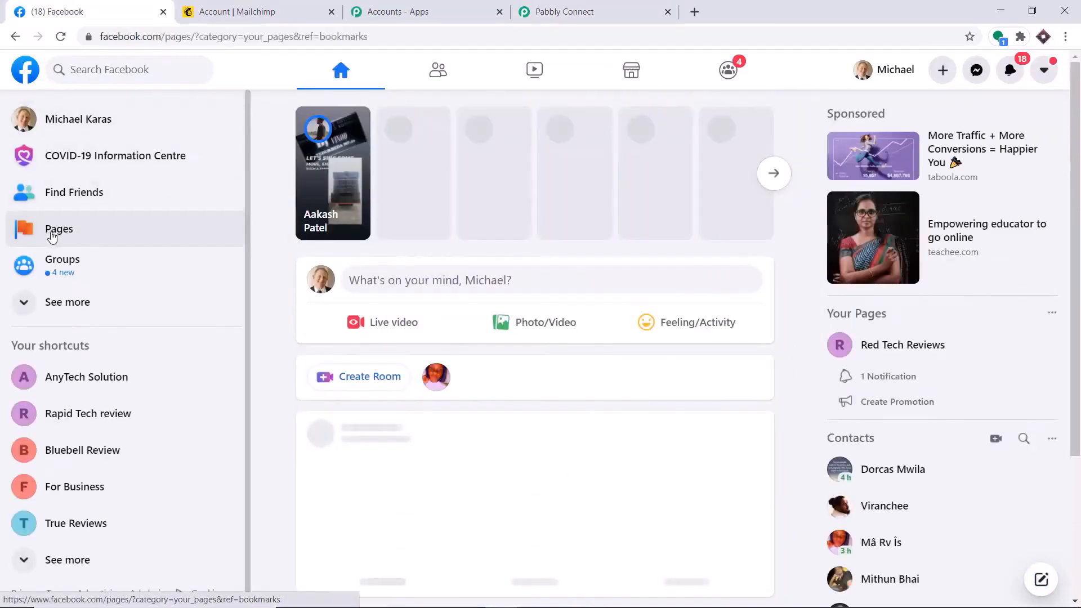
left_click(95, 336)
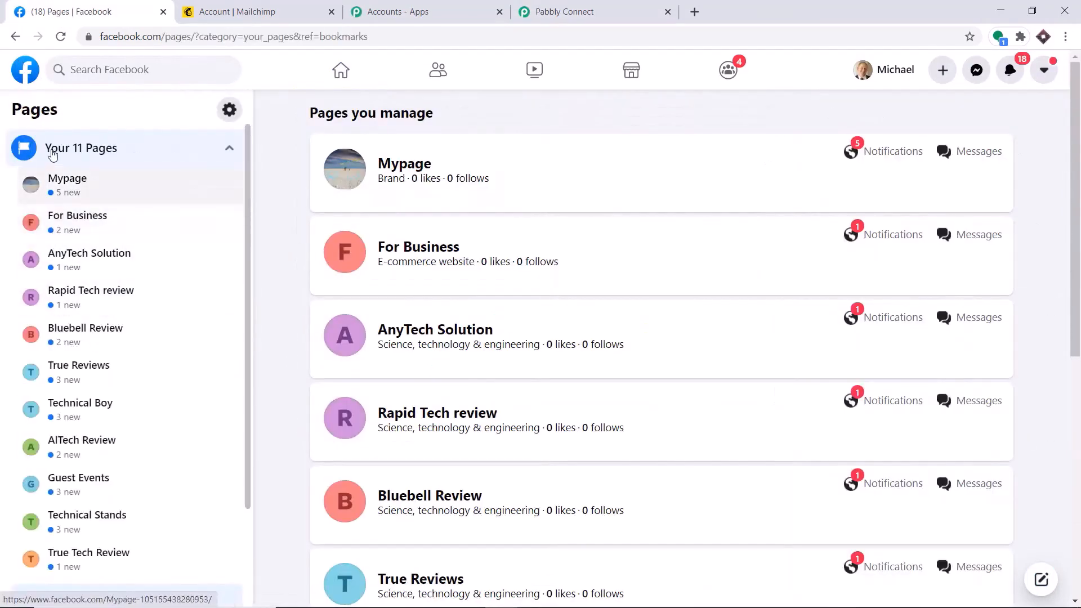
scroll(124, 522, "down", 3)
scroll(124, 519, "up", 3)
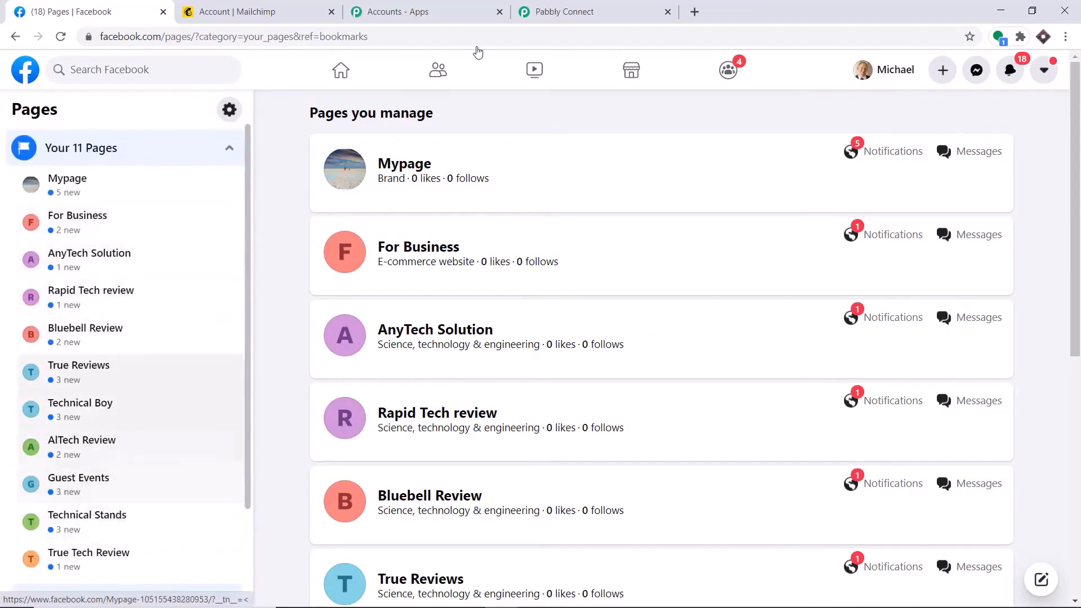
Compare against the Pabbly Connect page list, then start creating a new Facebook page
left_click(564, 11)
scroll(374, 449, "up", 5)
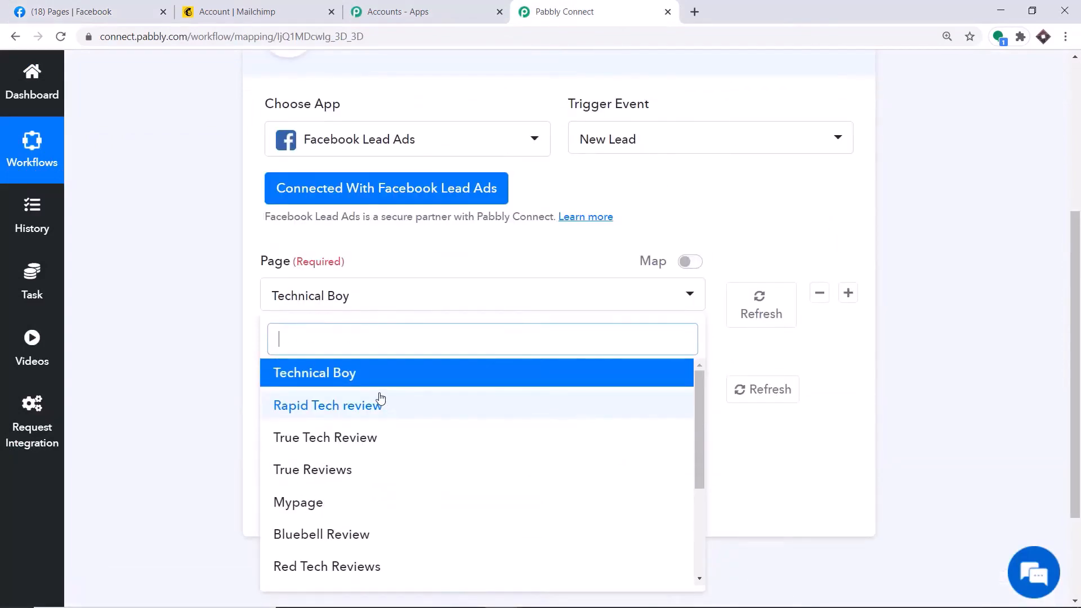
left_click(106, 8)
left_click(540, 3)
left_click(84, 9)
scroll(152, 382, "down", 2)
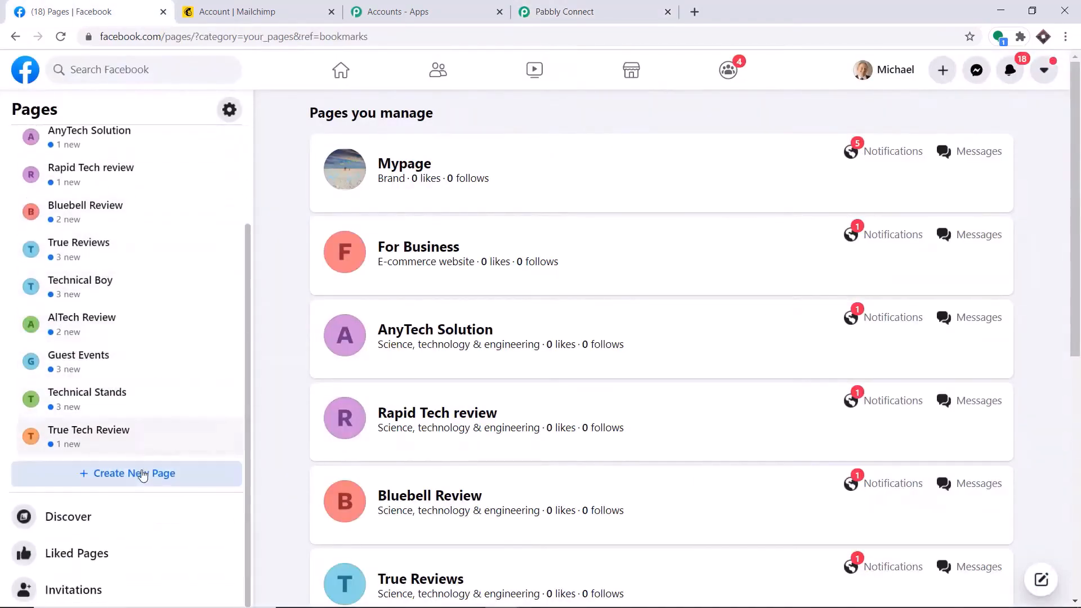
left_click(129, 474)
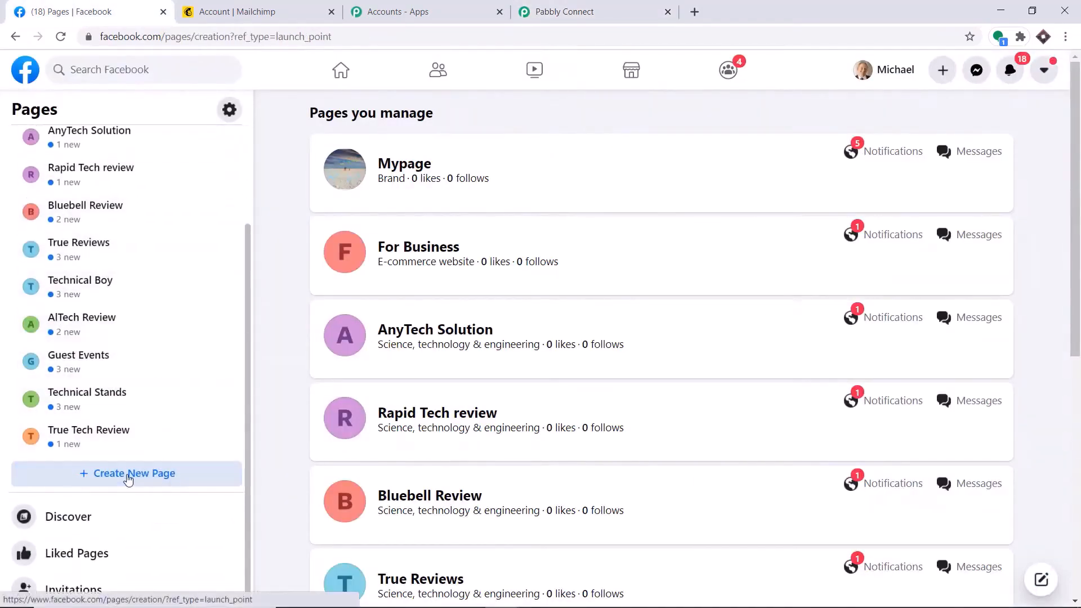
Create the Facebook page 'Real Tech Merchant' in the Science, technology & engineering category
left_click(61, 195)
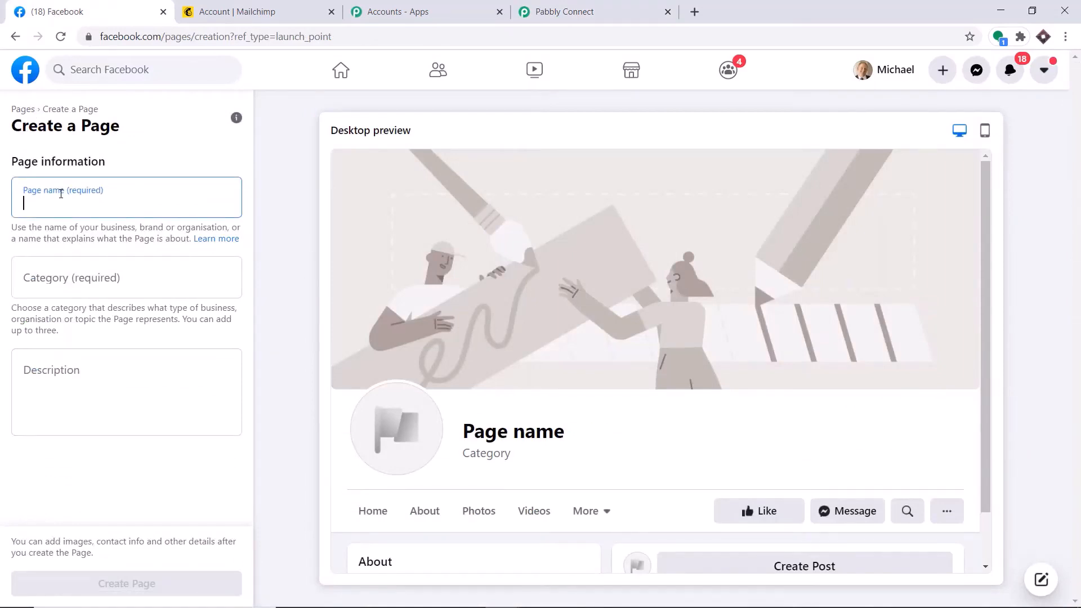
type("R")
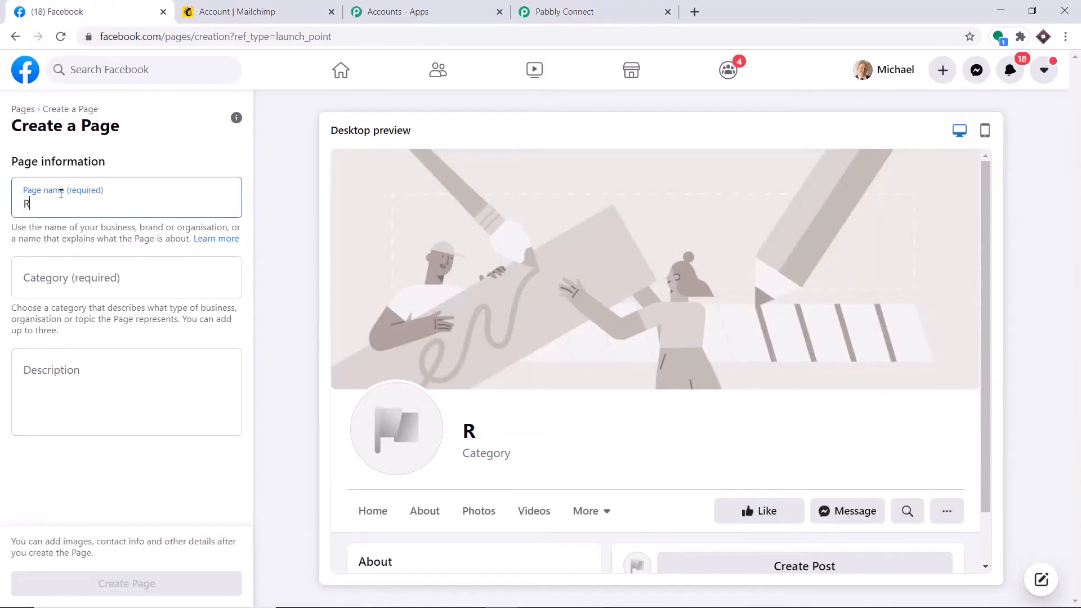
type("eal Tech")
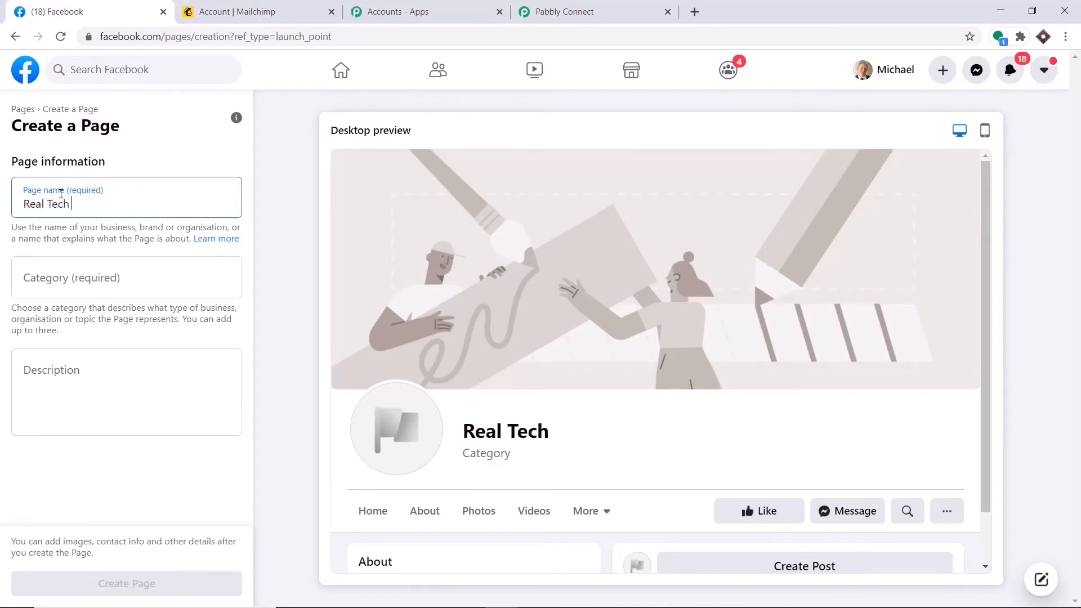
type(" Merchant")
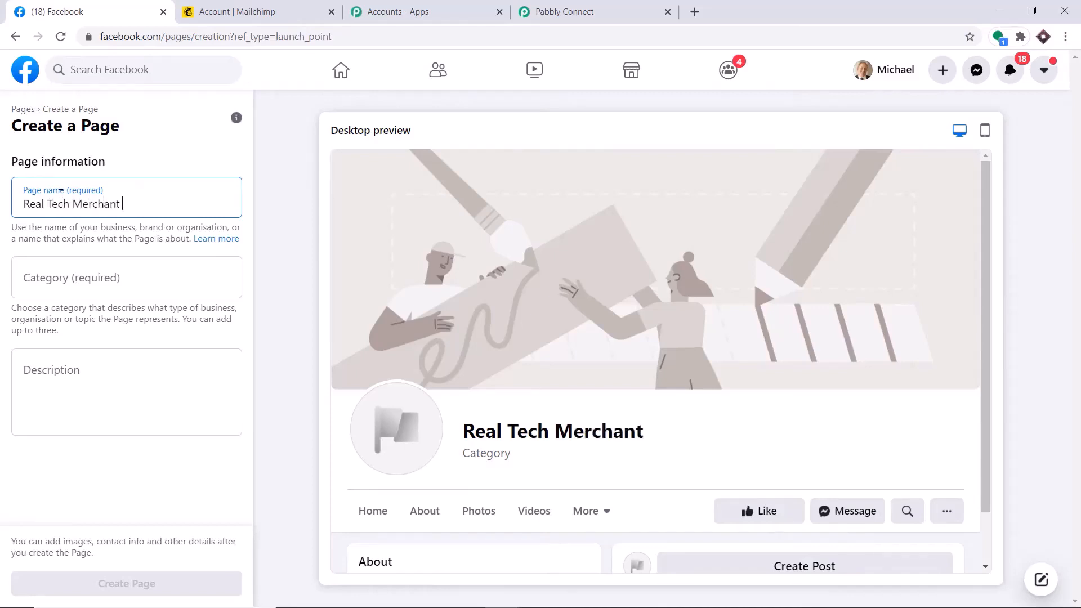
type(" R")
key("BackSpace")
key("BackSpace")
left_click(66, 280)
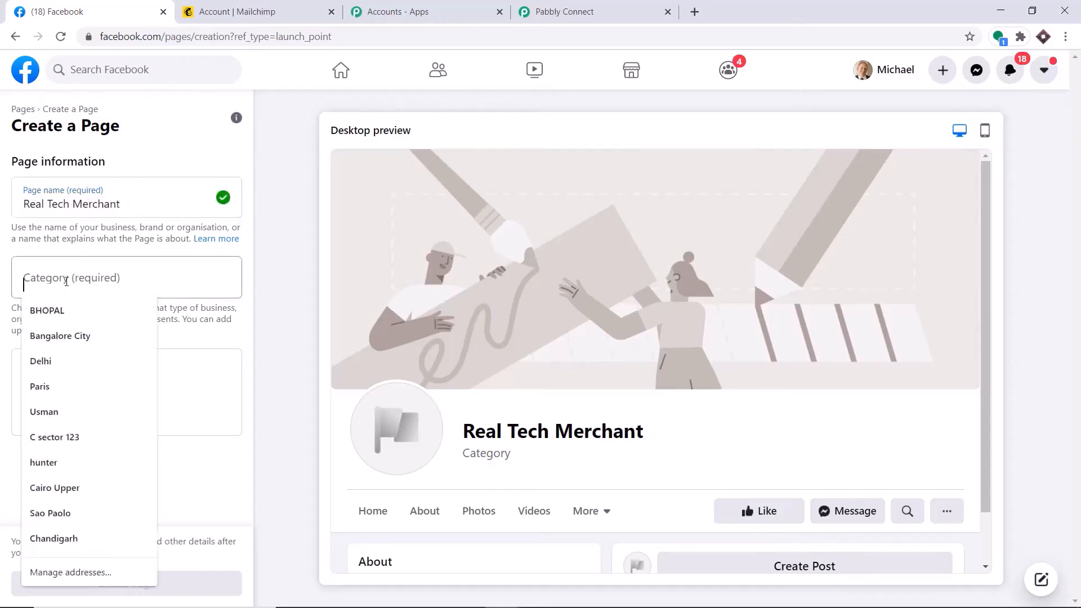
type("scie")
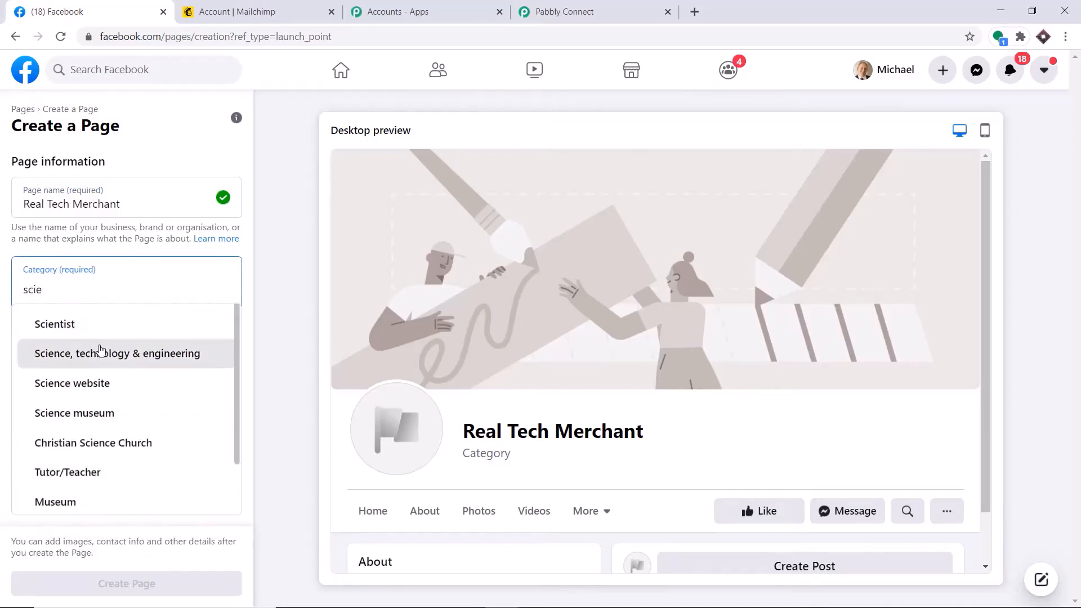
left_click(100, 352)
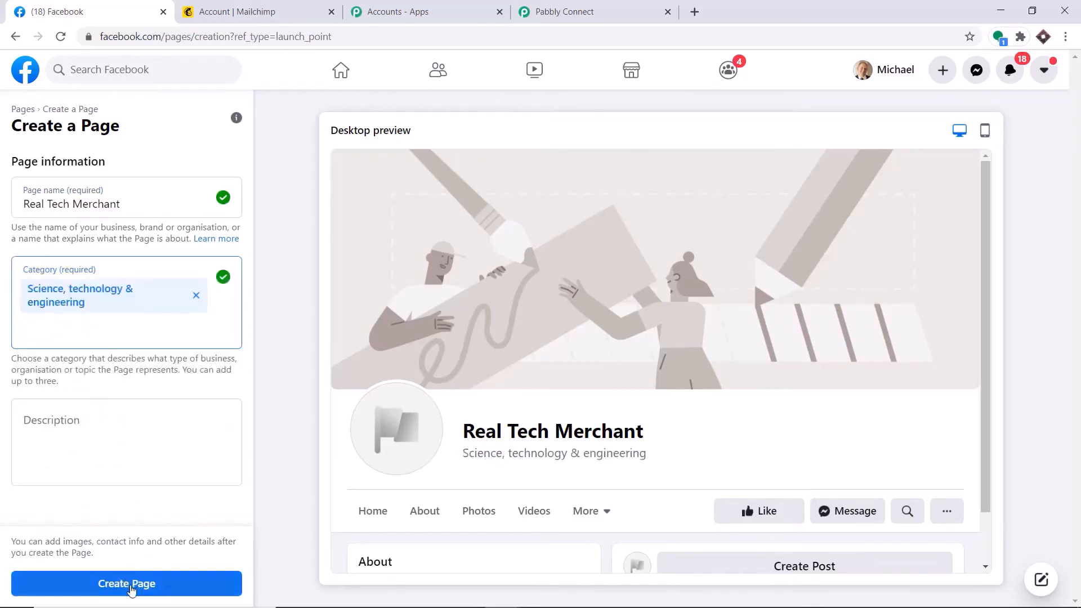
left_click(132, 586)
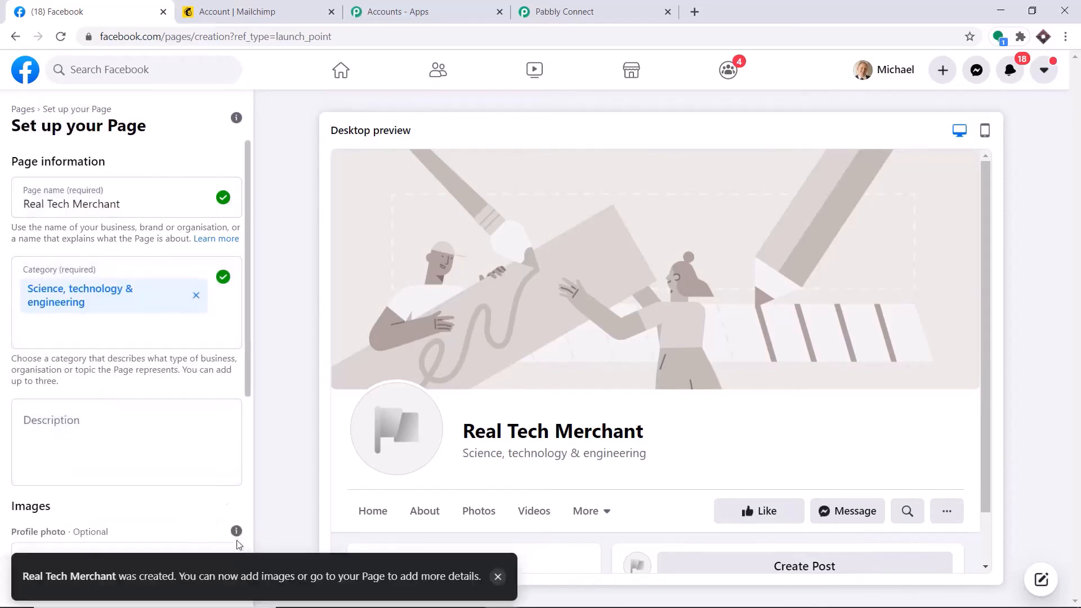
left_click(123, 584)
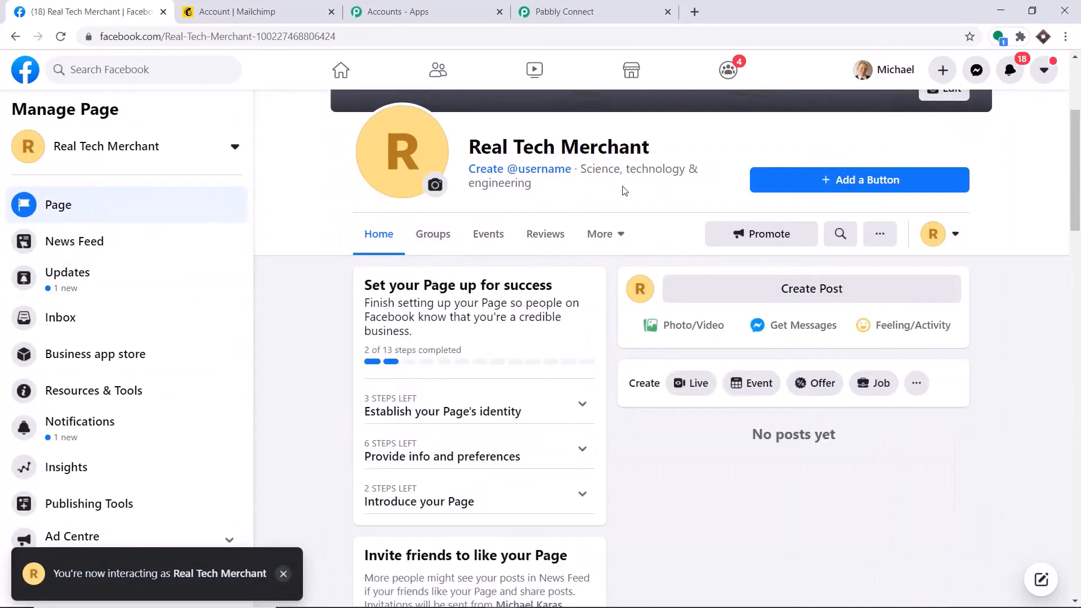
Refresh the trigger's page list, select Real Tech Merchant and check its lead forms
left_click(568, 6)
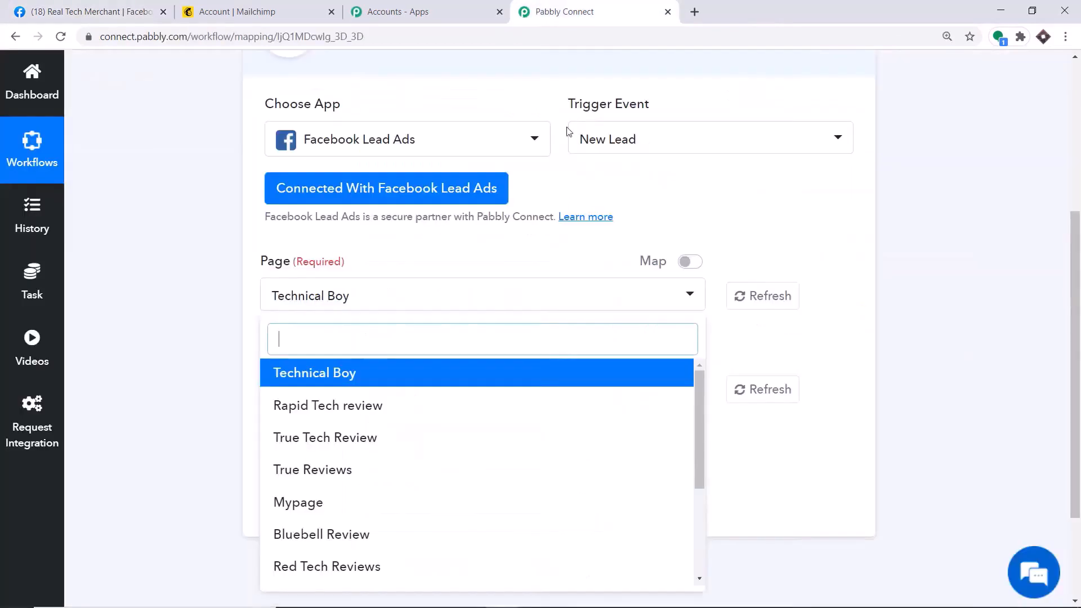
left_click(751, 303)
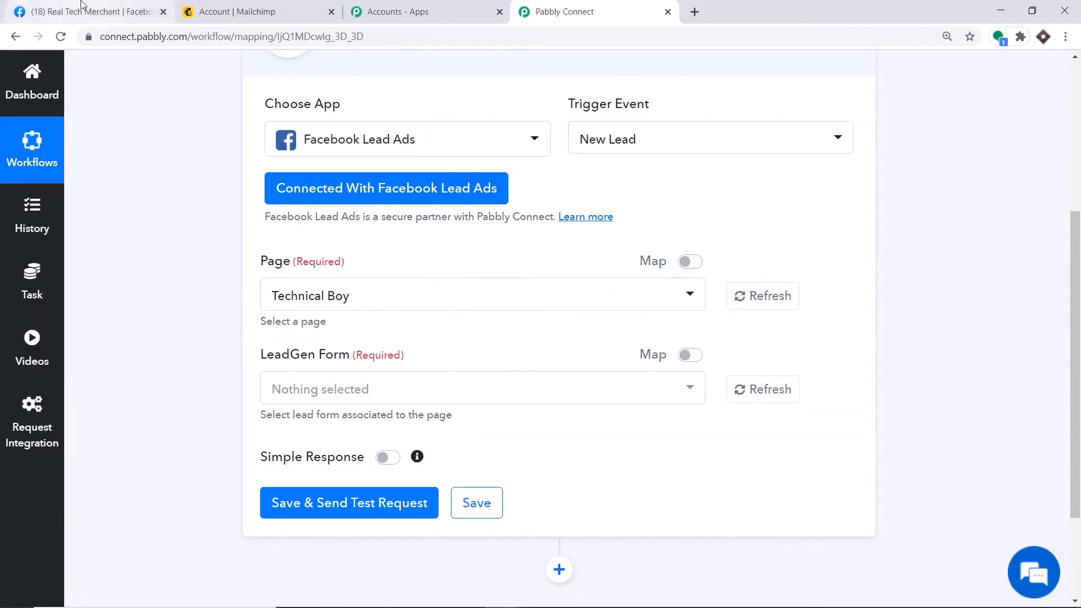
left_click(336, 303)
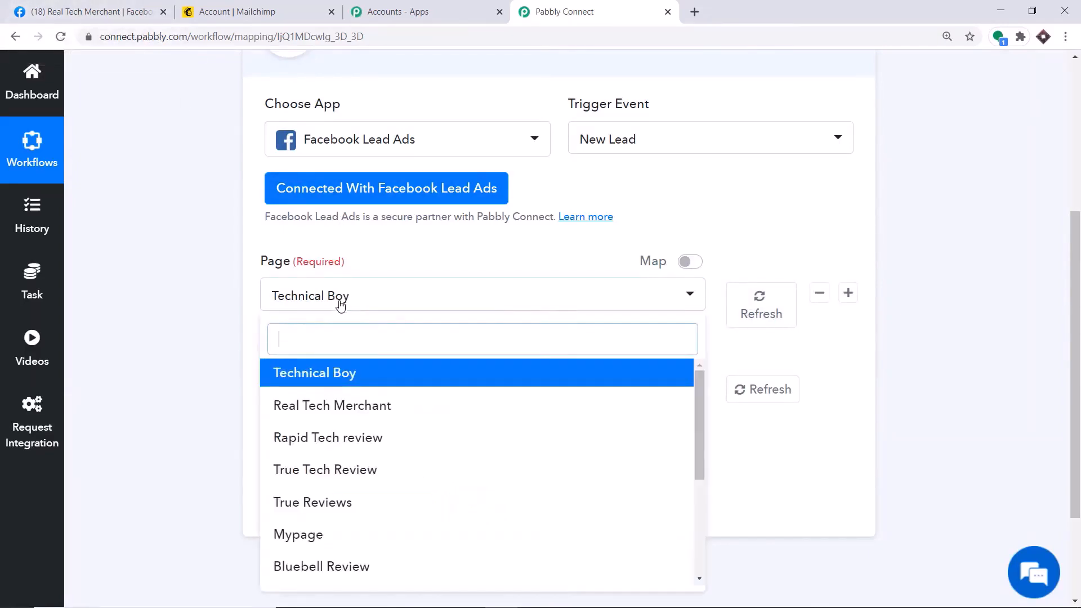
left_click(379, 415)
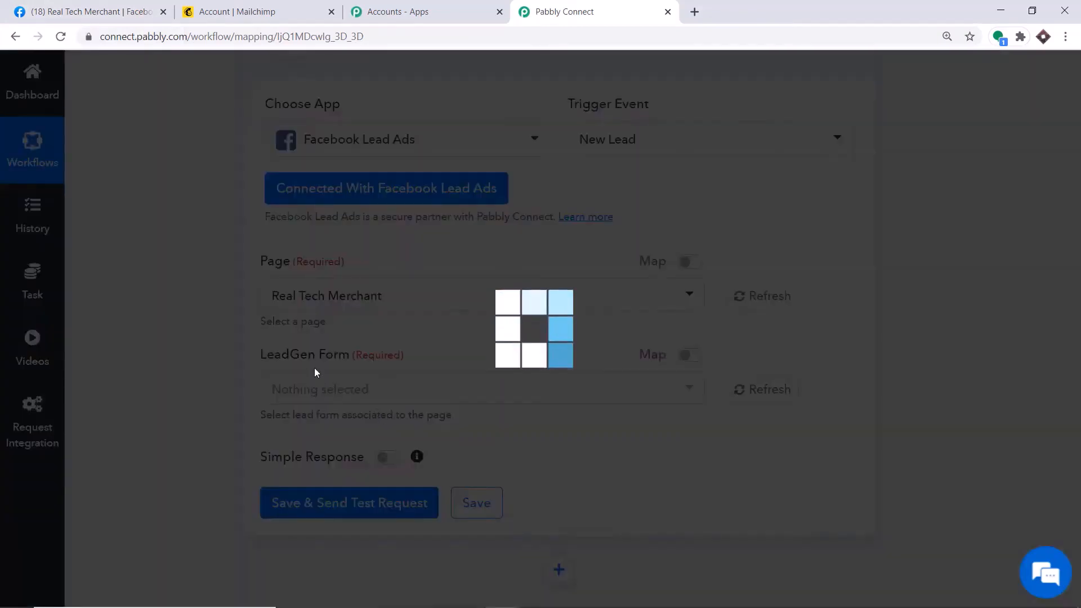
scroll(331, 340, "down", 1)
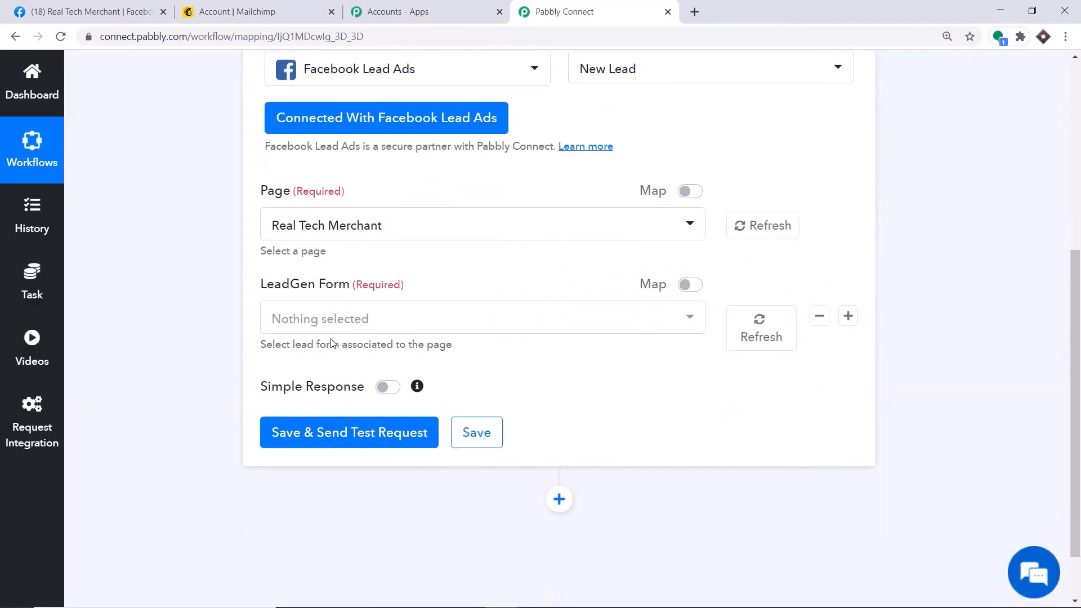
left_click(334, 320)
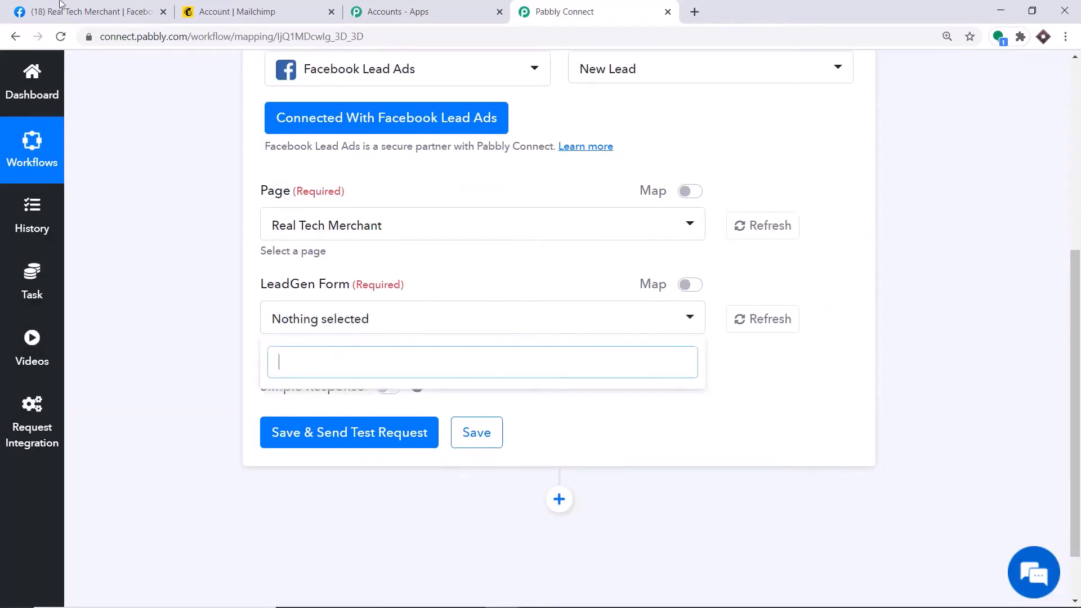
Switch the trigger page to AnyTech Solution so its Lead Capture Form loads
left_click(90, 11)
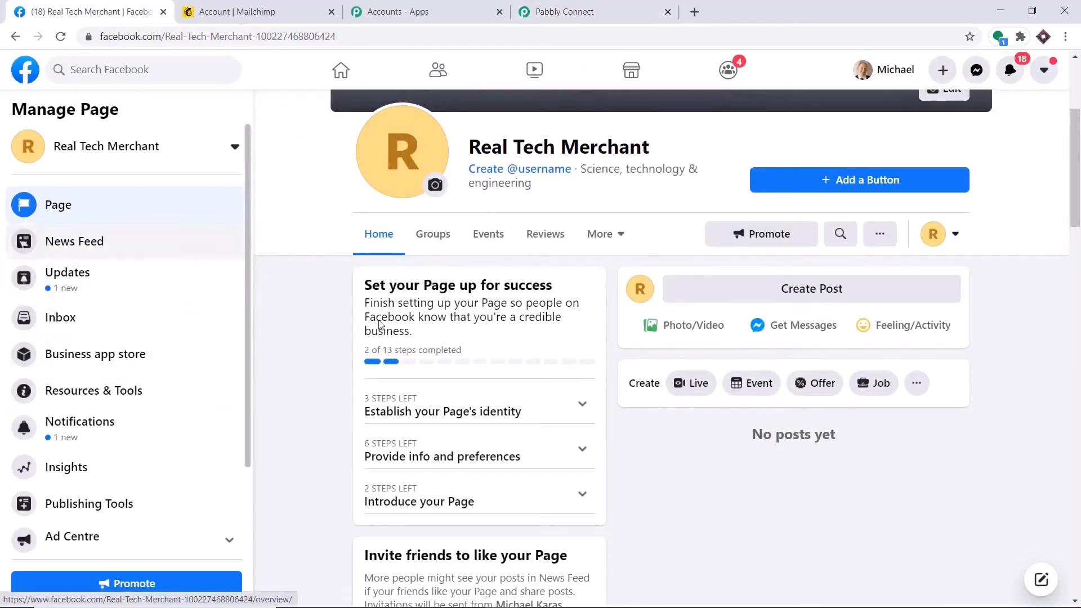
left_click(543, 9)
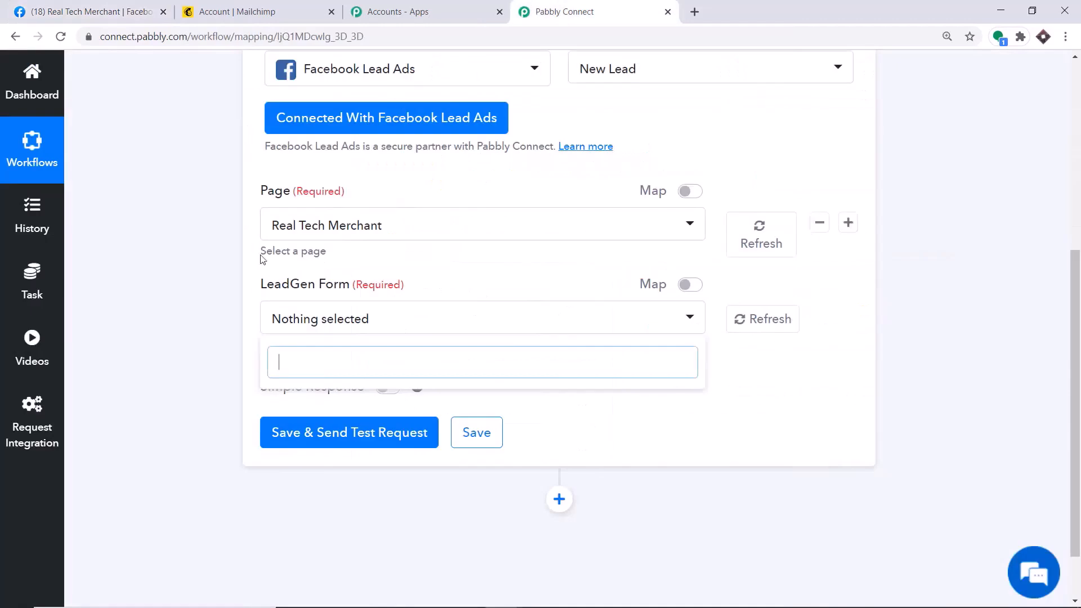
left_click(337, 225)
scroll(413, 394, "down", 3)
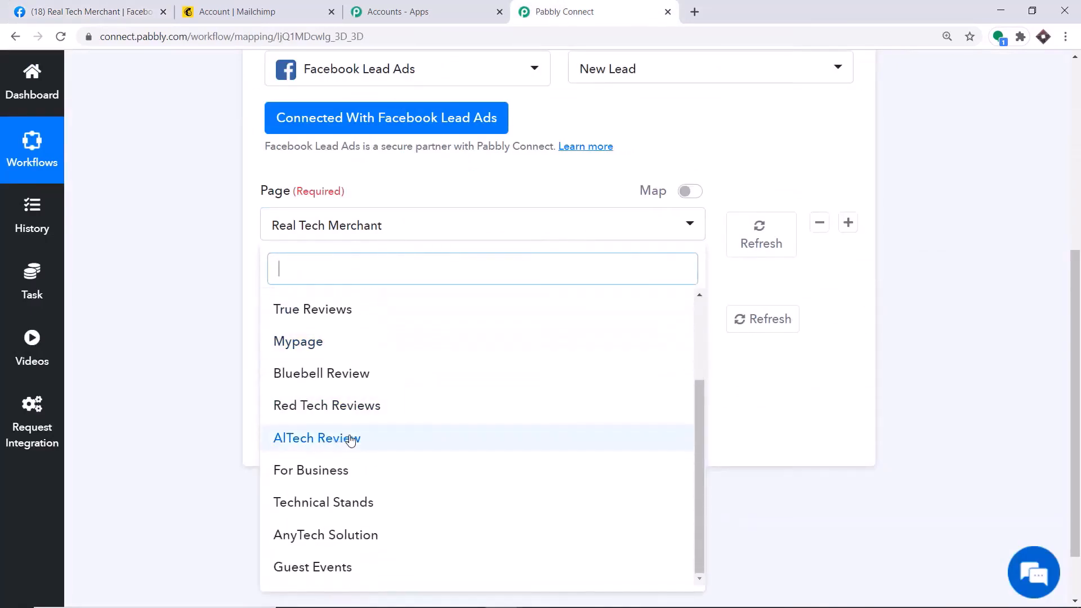
left_click(349, 535)
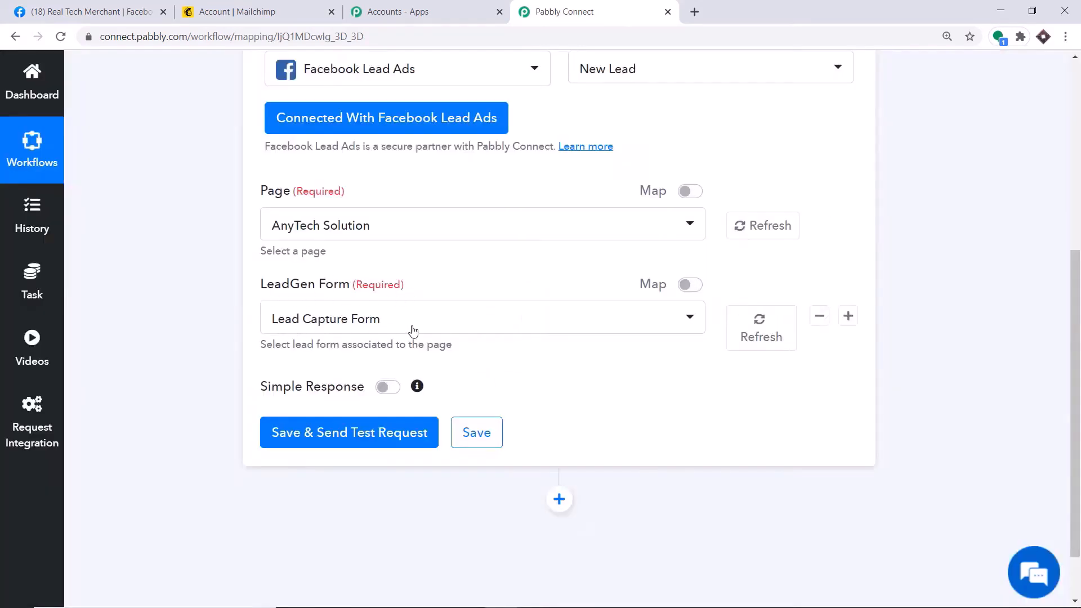
left_click(126, 11)
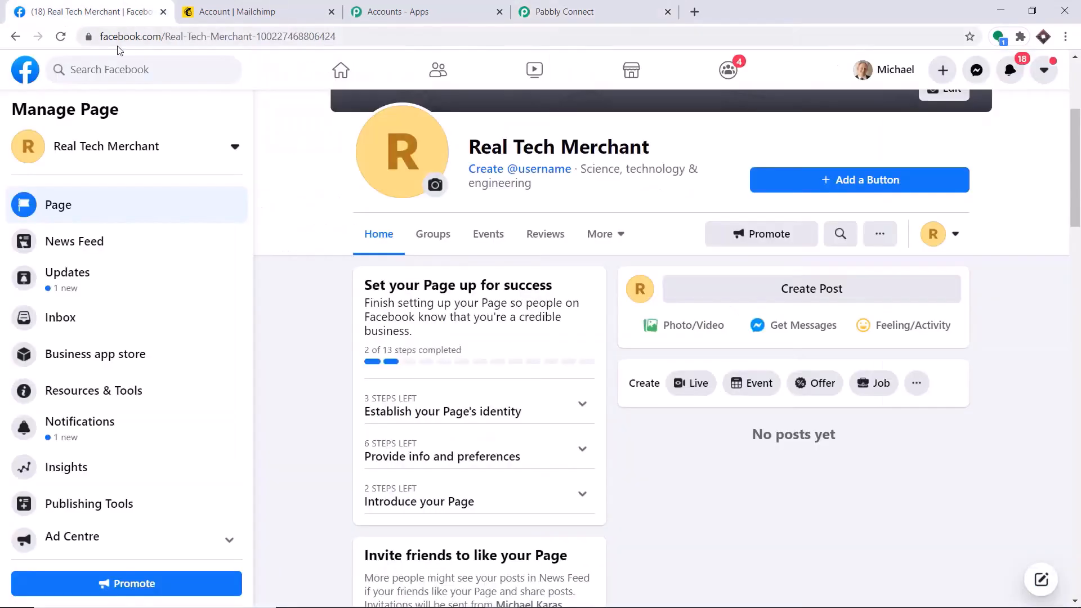
Open the AnyTech Solution page's Lead Ads Forms Library and continue to Business Suite
left_click(25, 70)
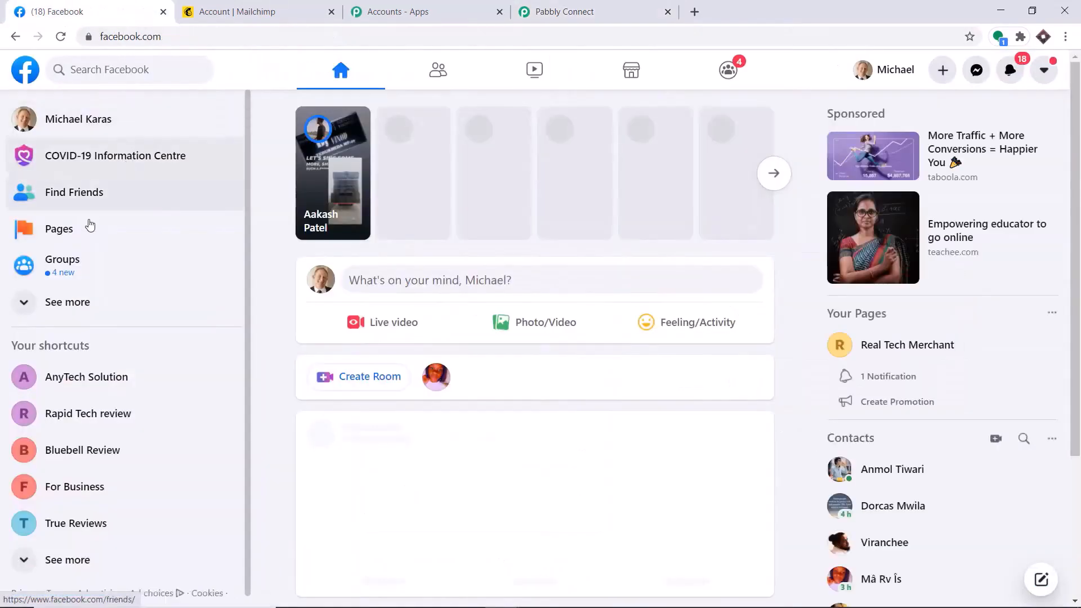
left_click(60, 228)
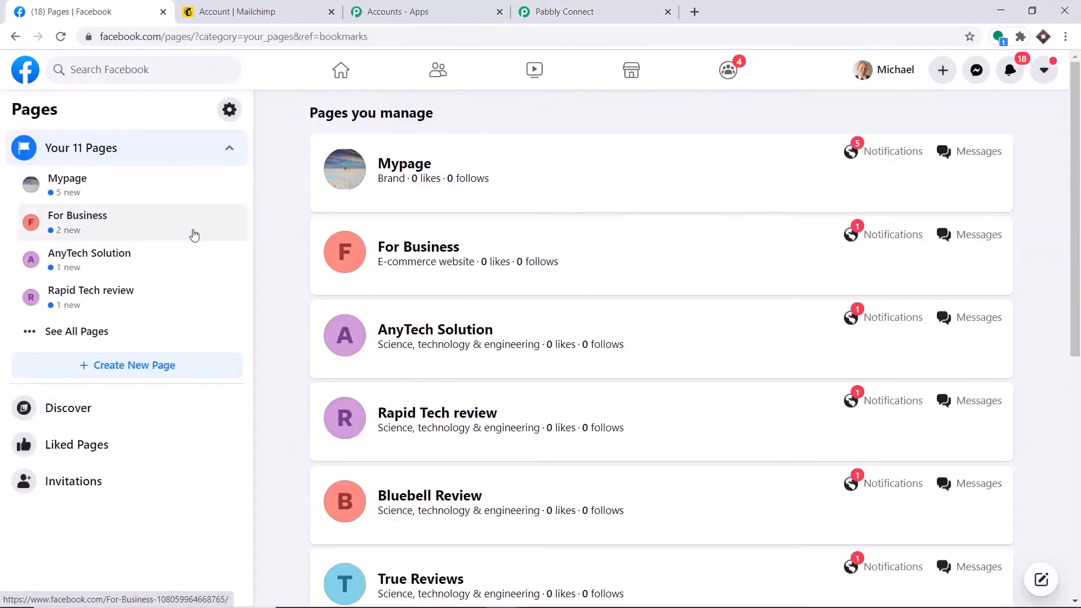
left_click(141, 260)
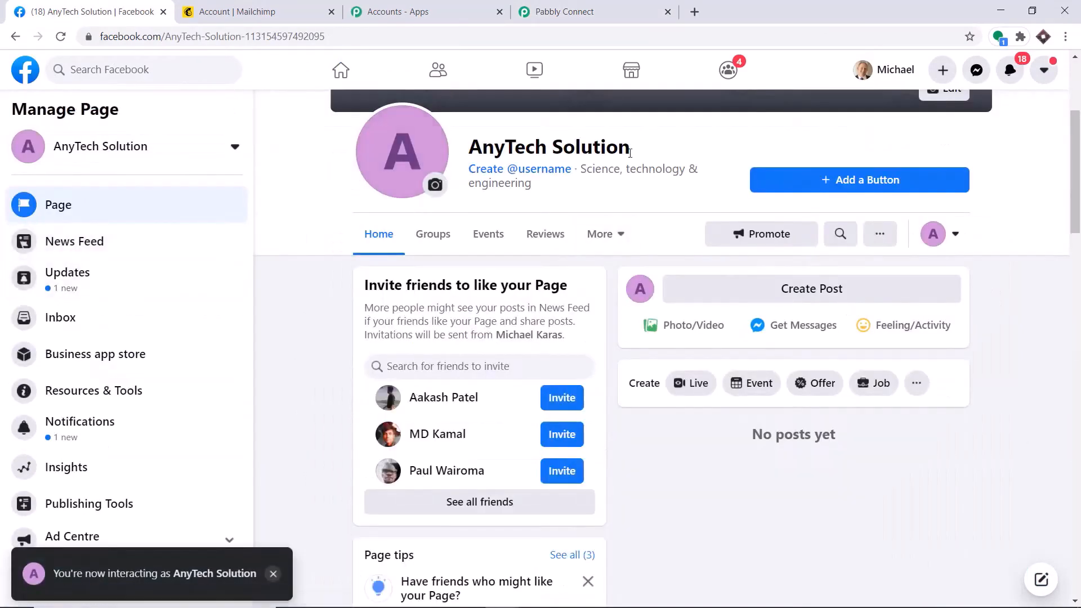
left_click(116, 502)
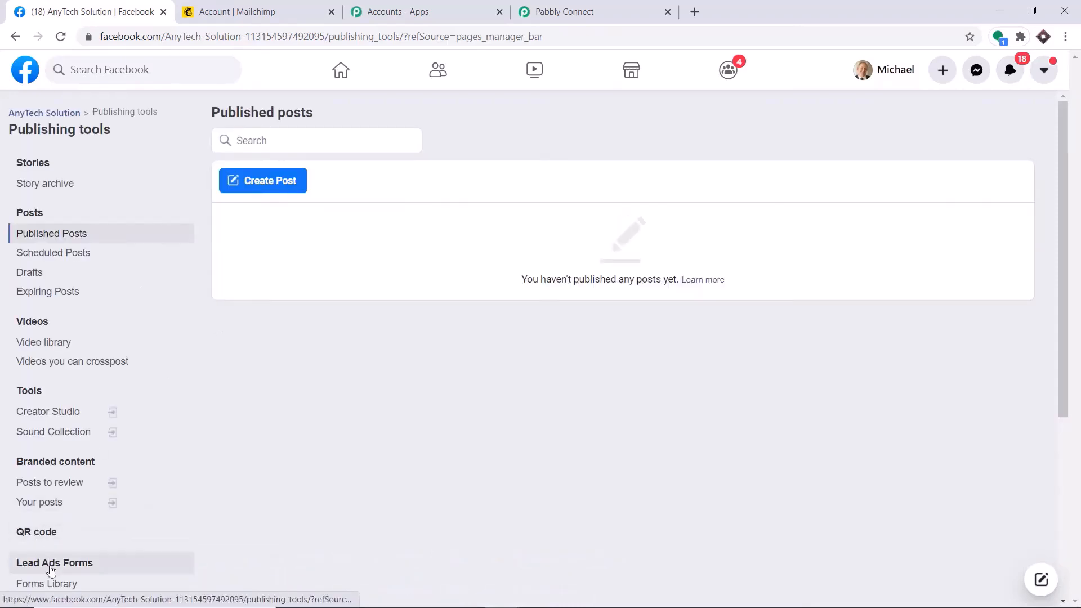
left_click(53, 565)
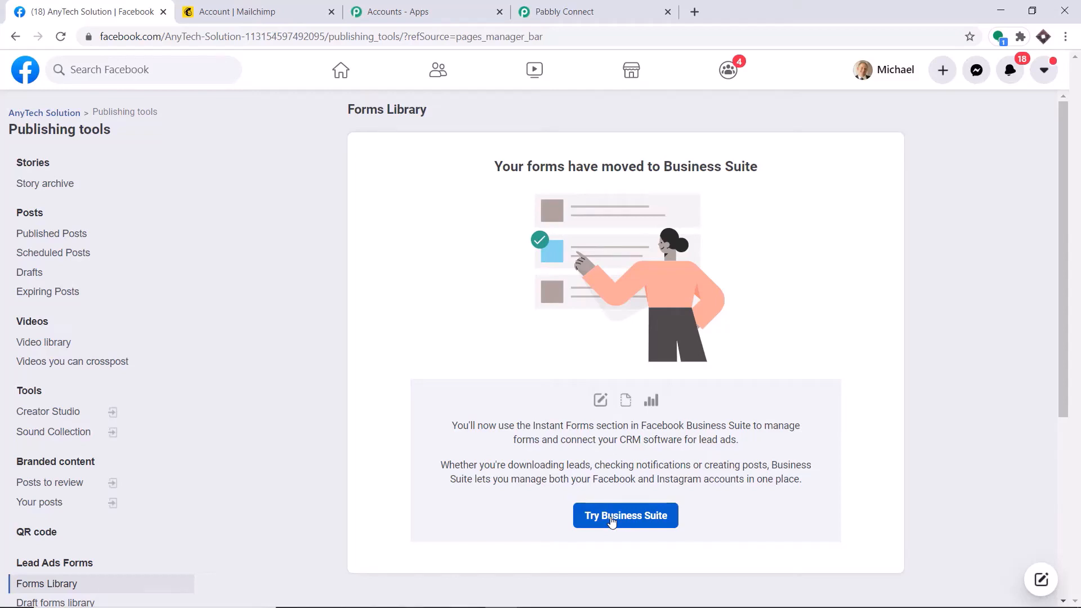
left_click(612, 522)
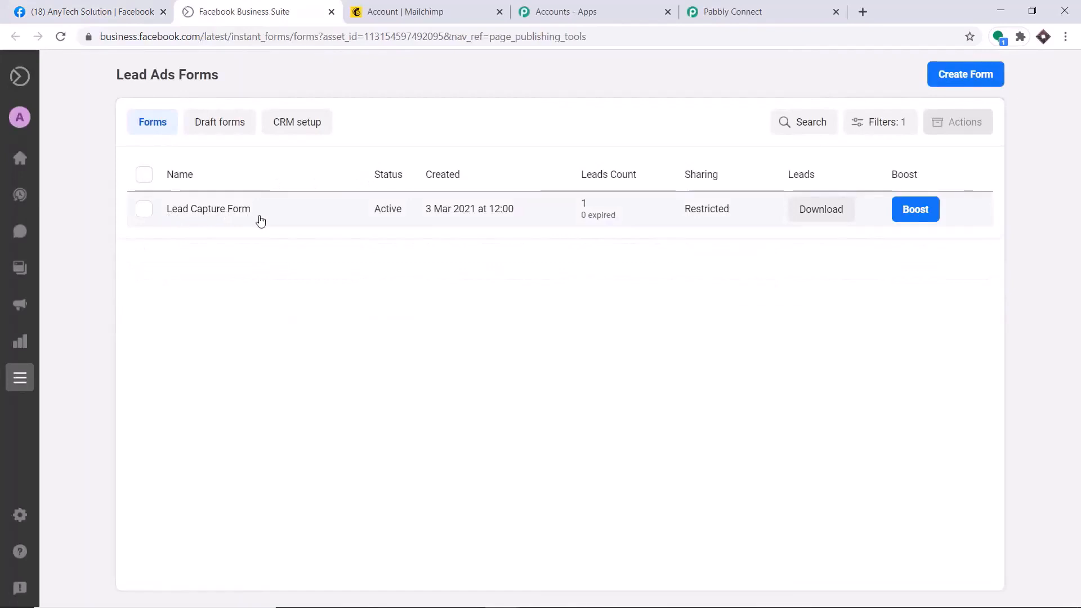
Open the Lead Capture Form's details panel in Business Suite, showing its form ID and leads
left_click(732, 11)
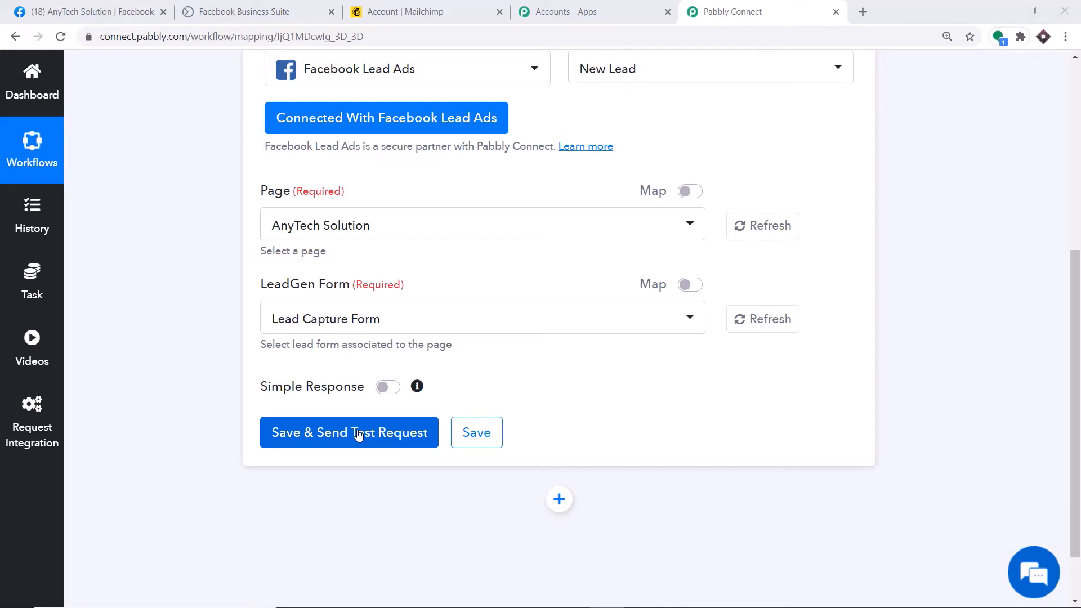
left_click(188, 6)
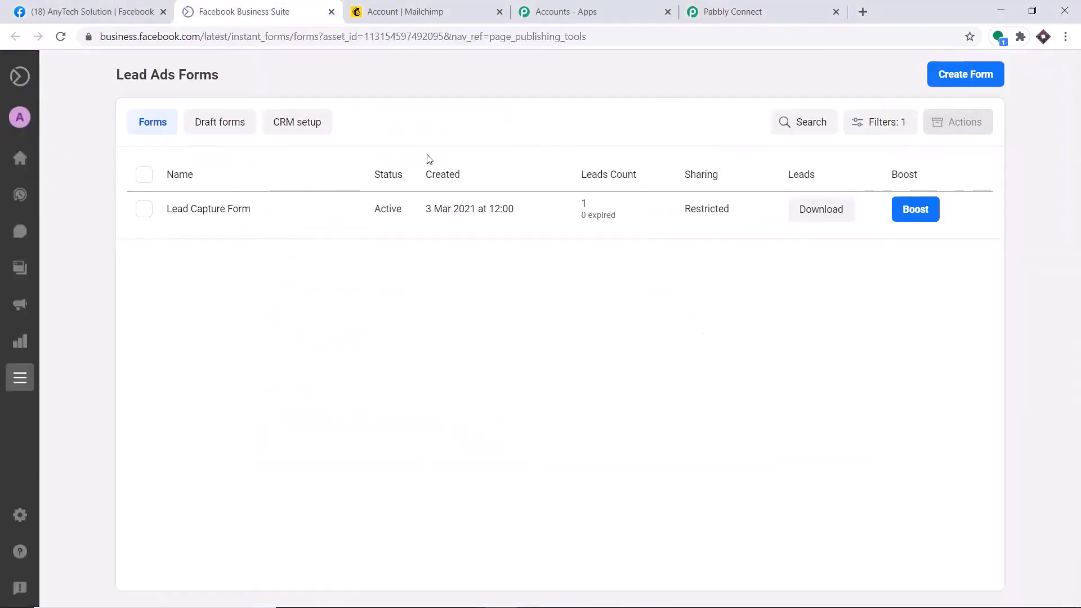
left_click(216, 211)
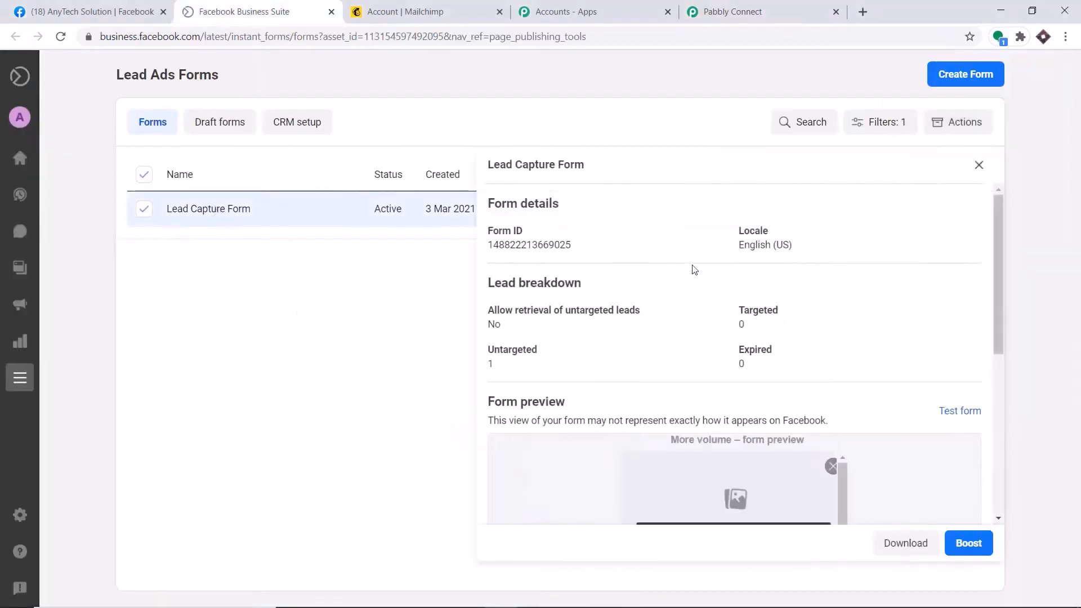
Submit a test lead with first name, last name, e-mail and phone number through the Lead Capture Form
left_click(956, 412)
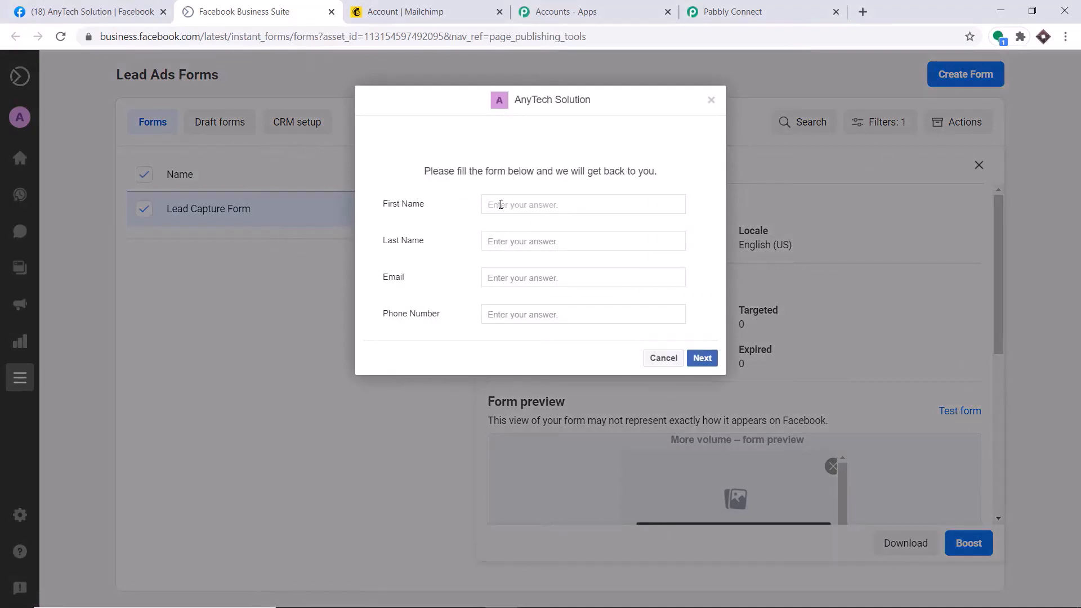
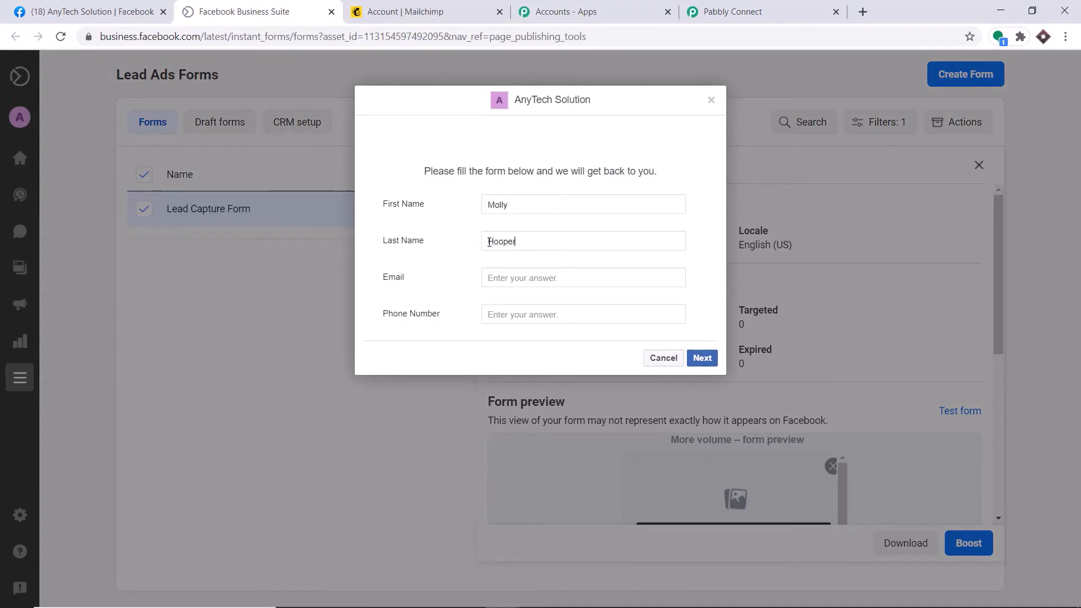
left_click(510, 282)
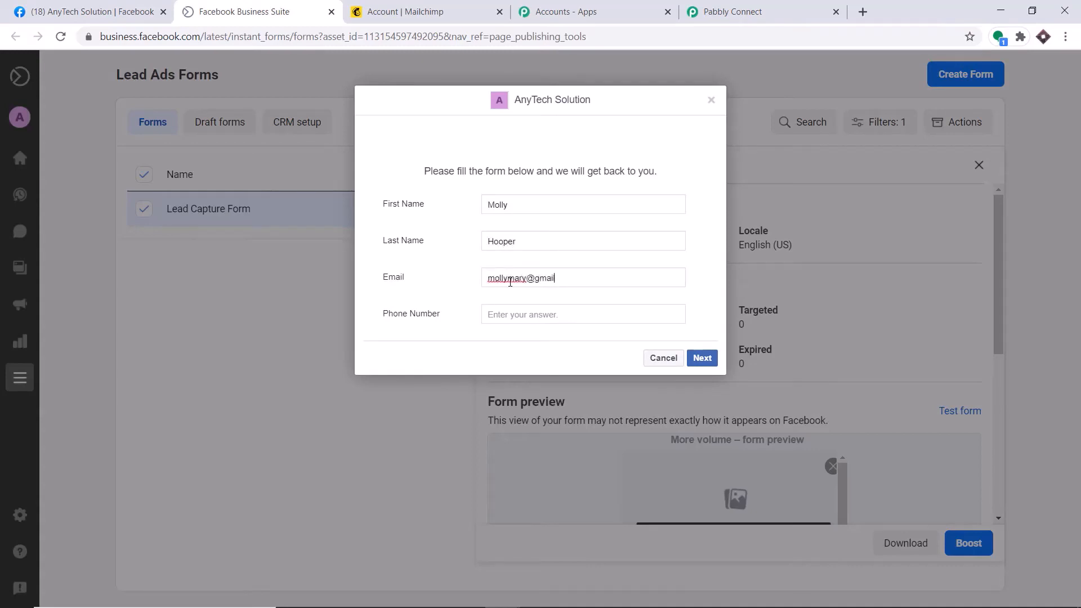
left_click(529, 310)
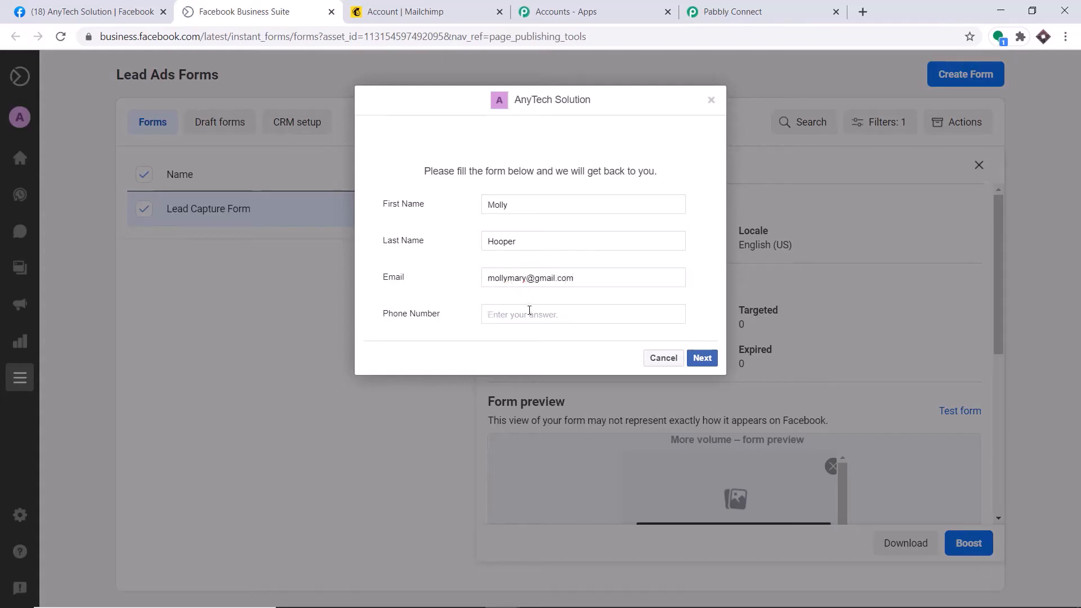
left_click(706, 361)
left_click(698, 278)
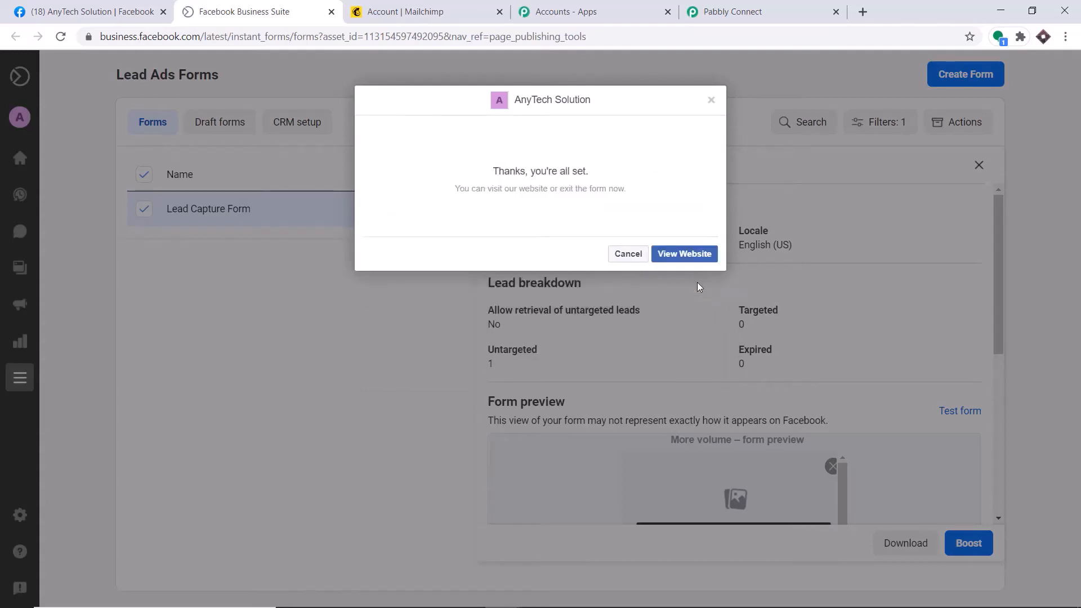
left_click(761, 9)
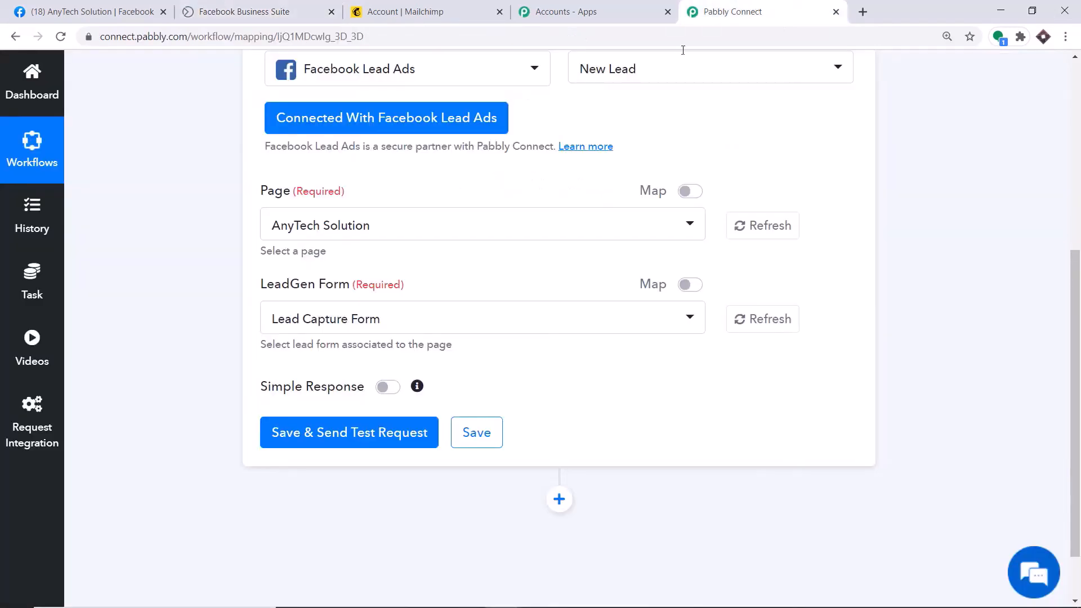
Save the Facebook Lead Ads trigger and capture the test lead's name, e-mail and phone
left_click(353, 444)
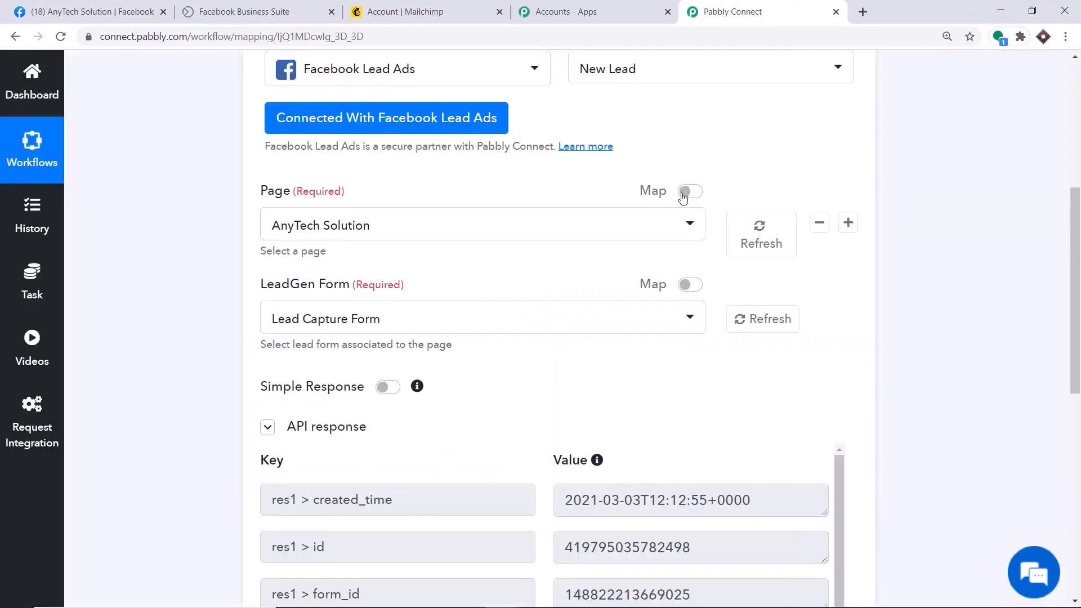
scroll(757, 304, "down", 5)
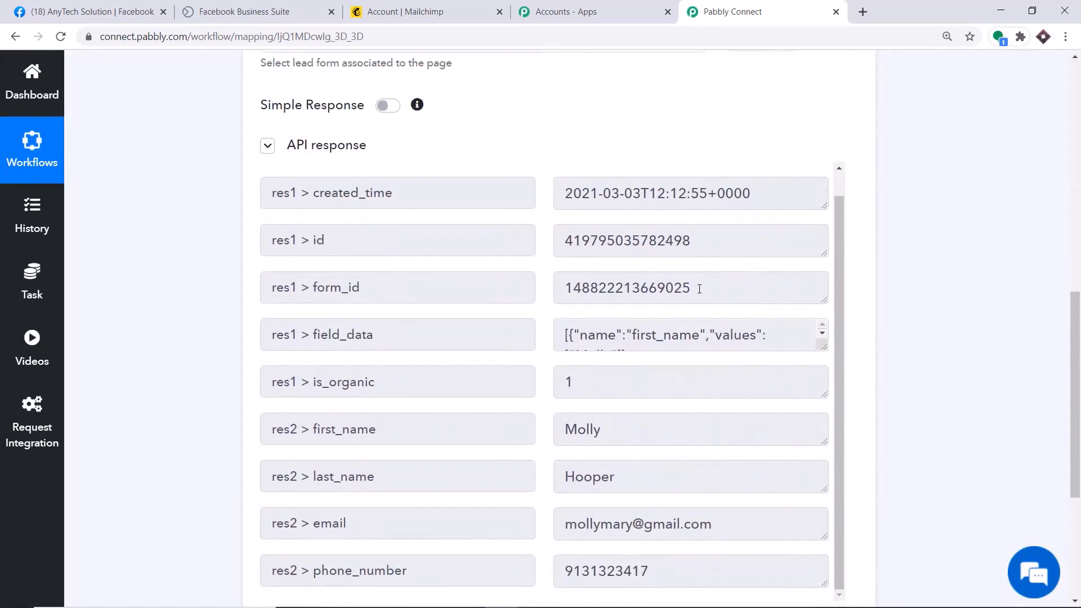
scroll(700, 289, "down", 2)
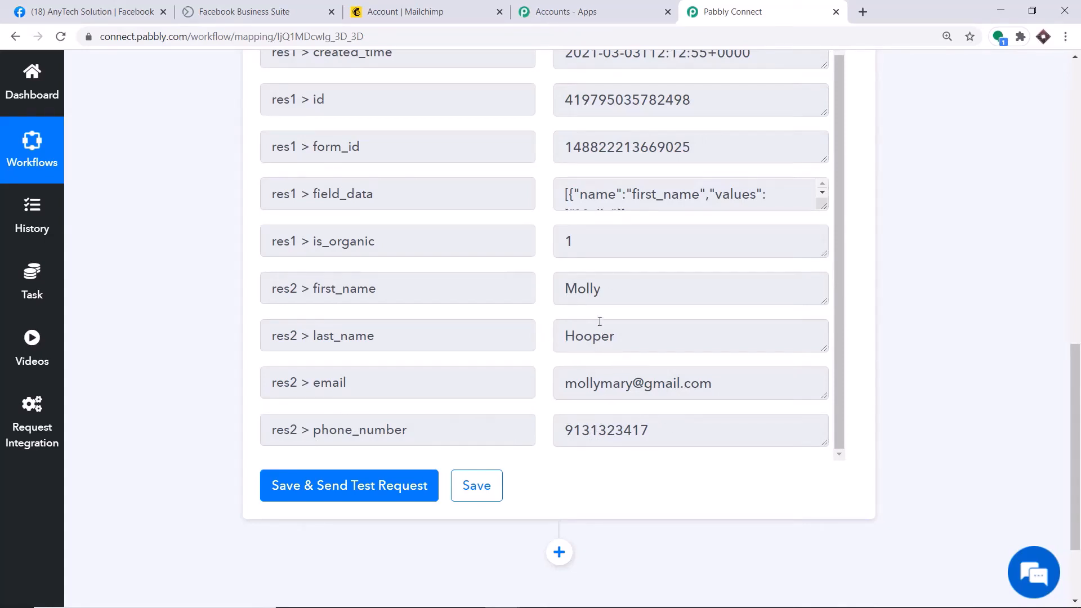
scroll(1058, 348, "down", 3)
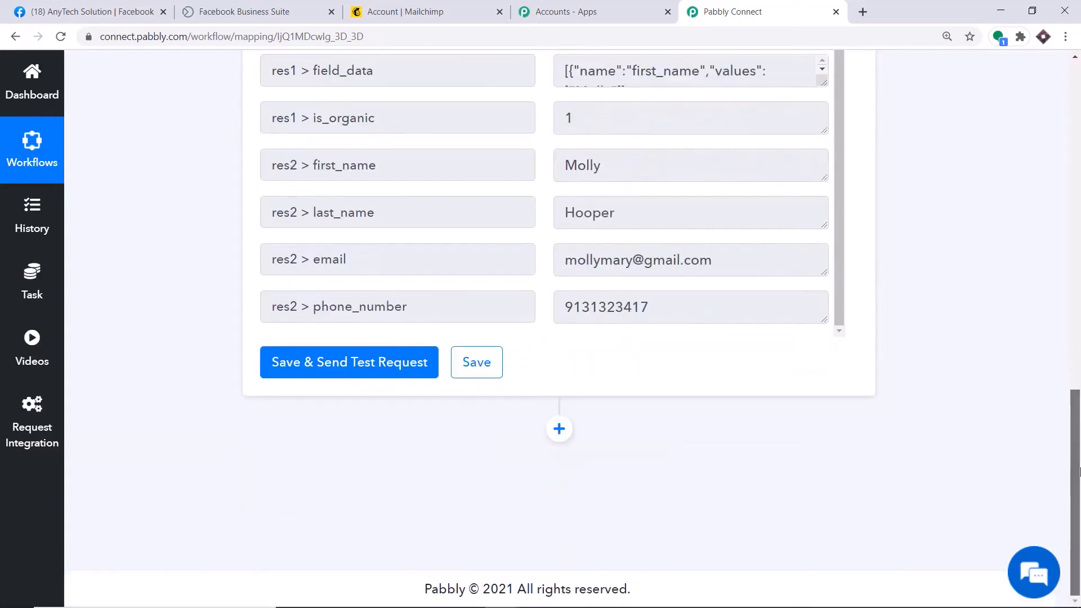
Add a new empty action step below the trigger, ready for an app choice
left_click(559, 429)
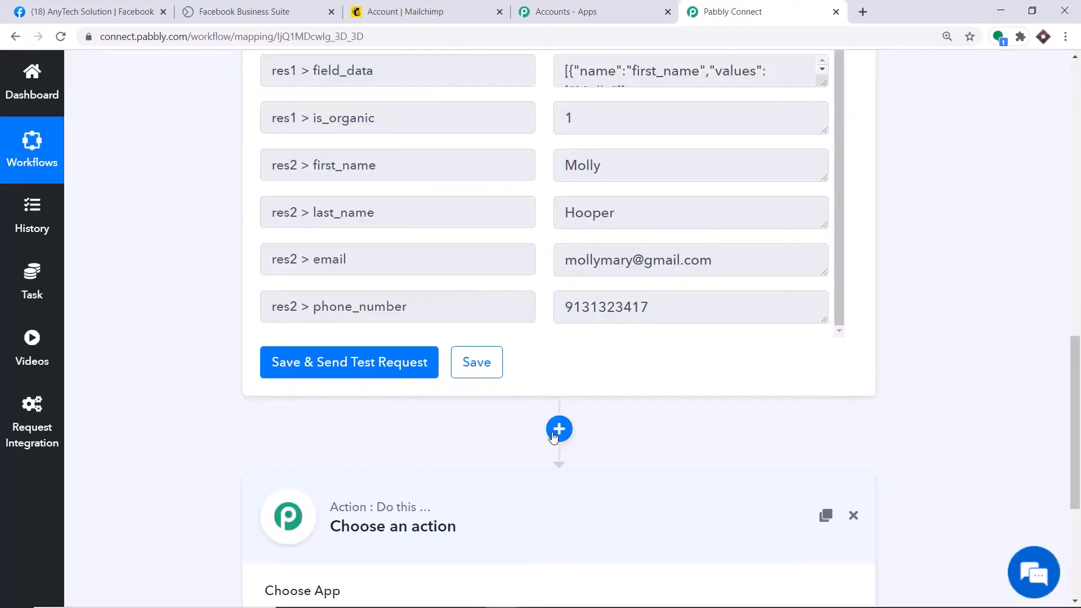
scroll(1052, 383, "down", 5)
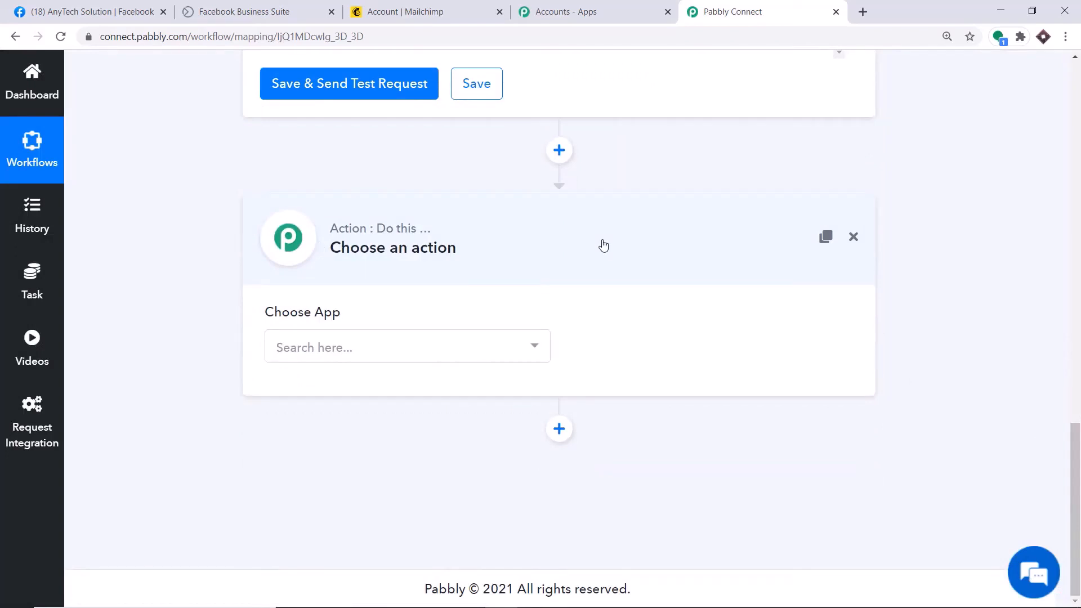
left_click(320, 346)
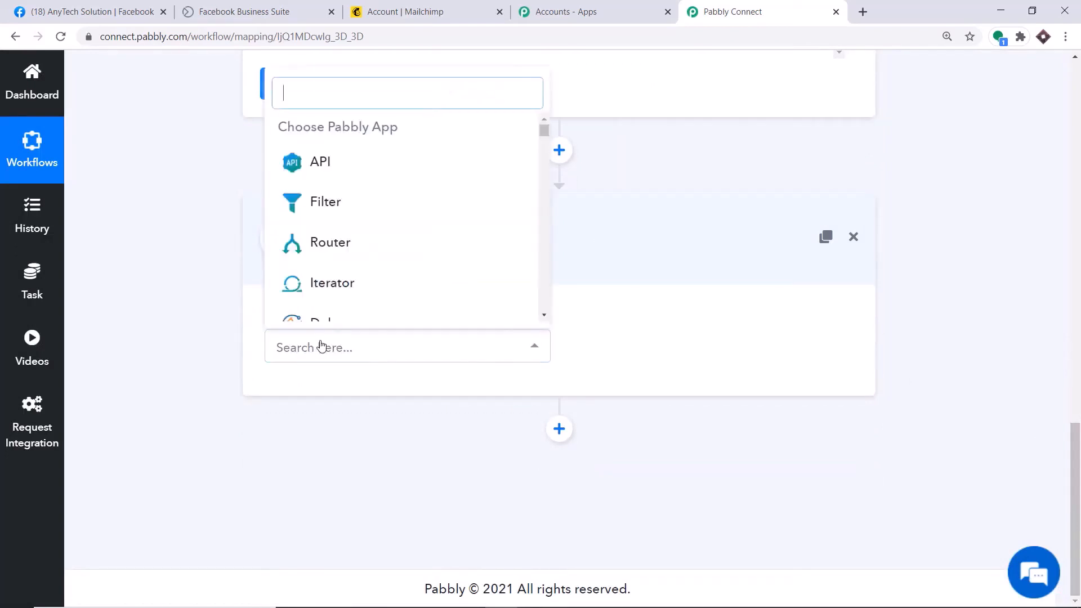
Set the action app to MailChimp with the Add New Member action event
type("ma")
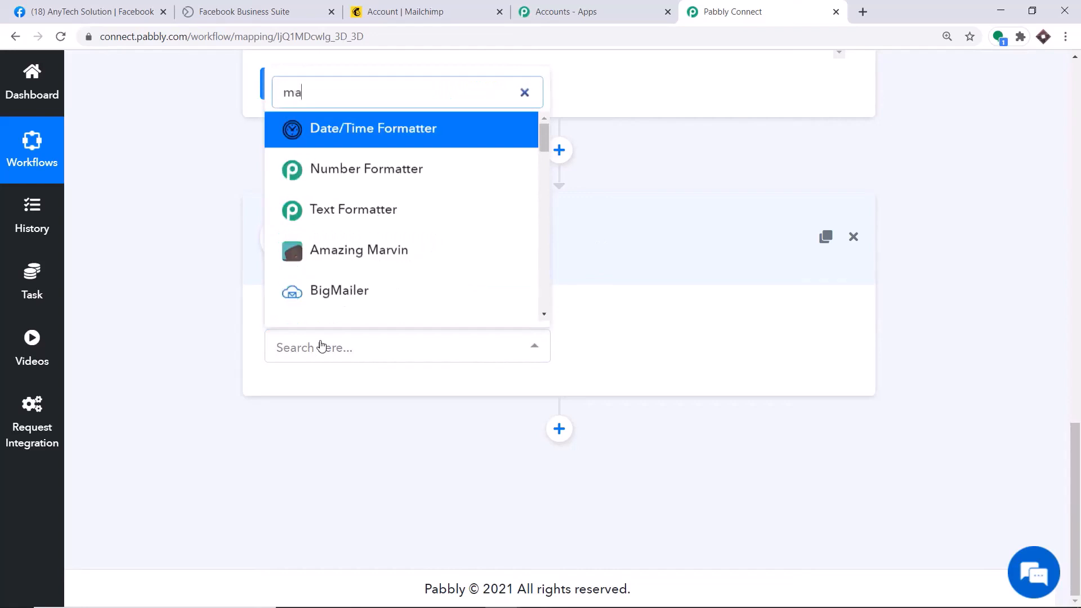
type("ilc")
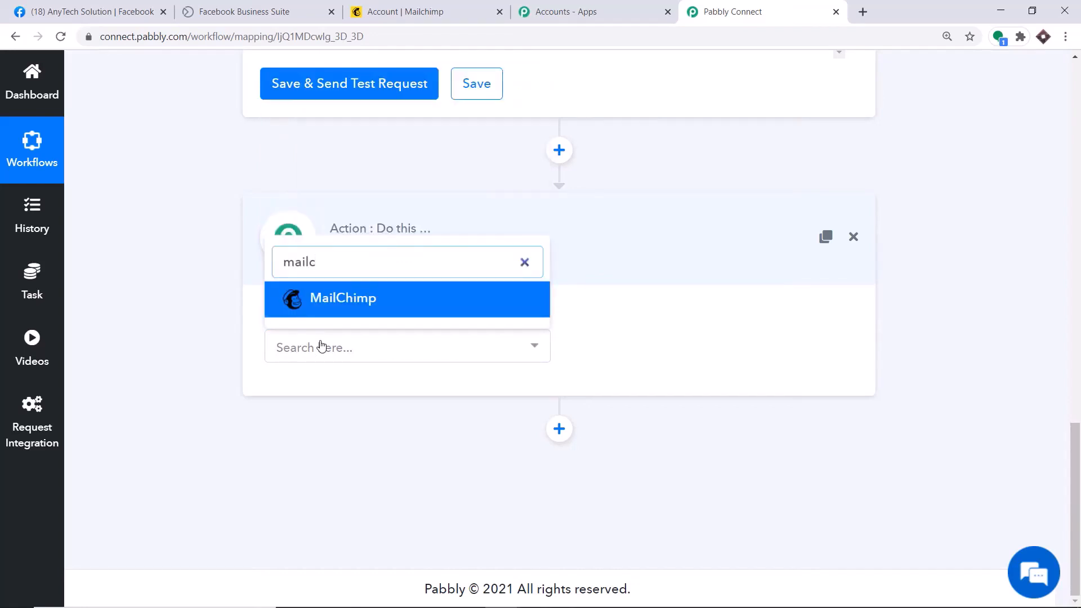
left_click(336, 309)
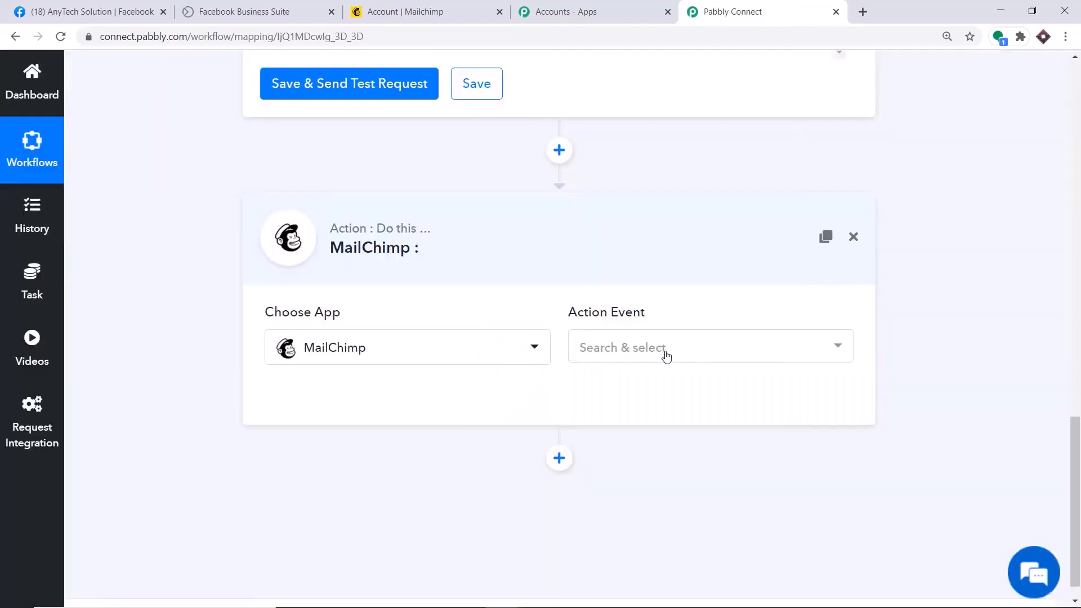
left_click(665, 354)
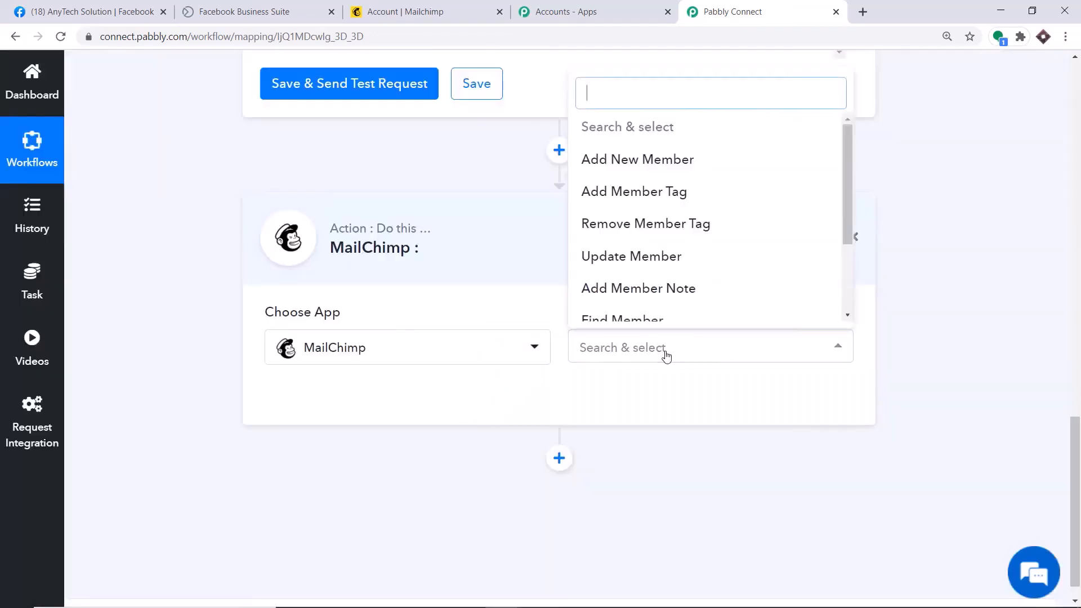
left_click(633, 172)
left_click(628, 349)
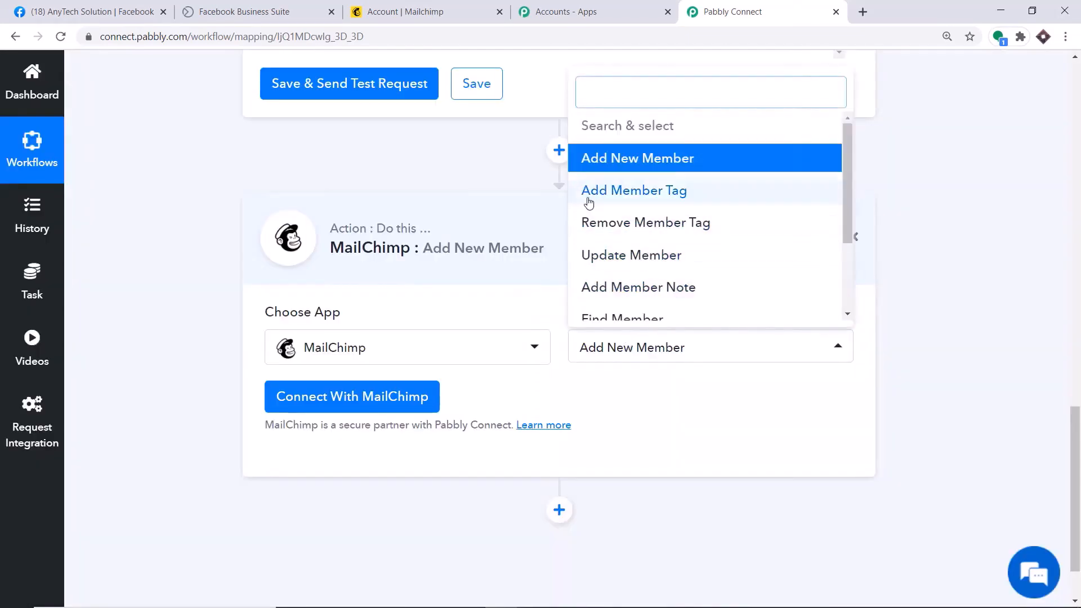
scroll(676, 281, "down", 1)
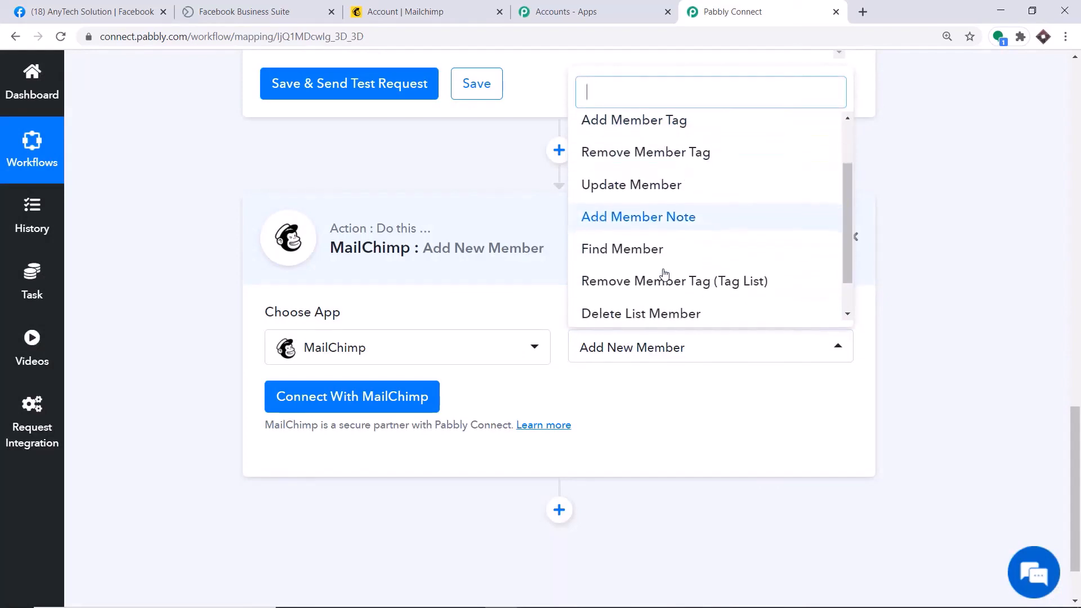
scroll(664, 304, "down", 1)
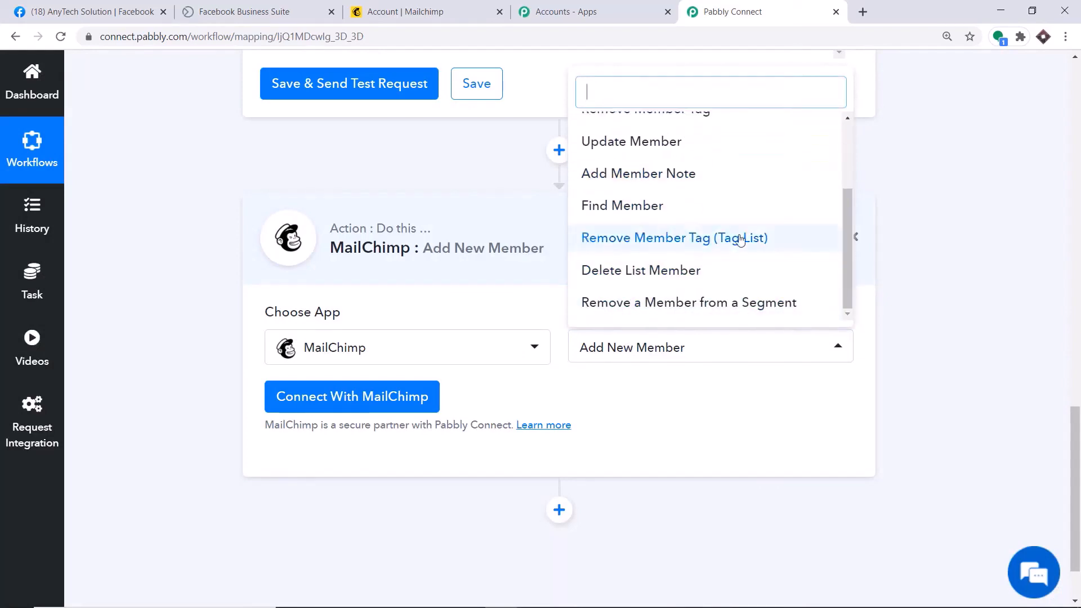
scroll(726, 234, "up", 4)
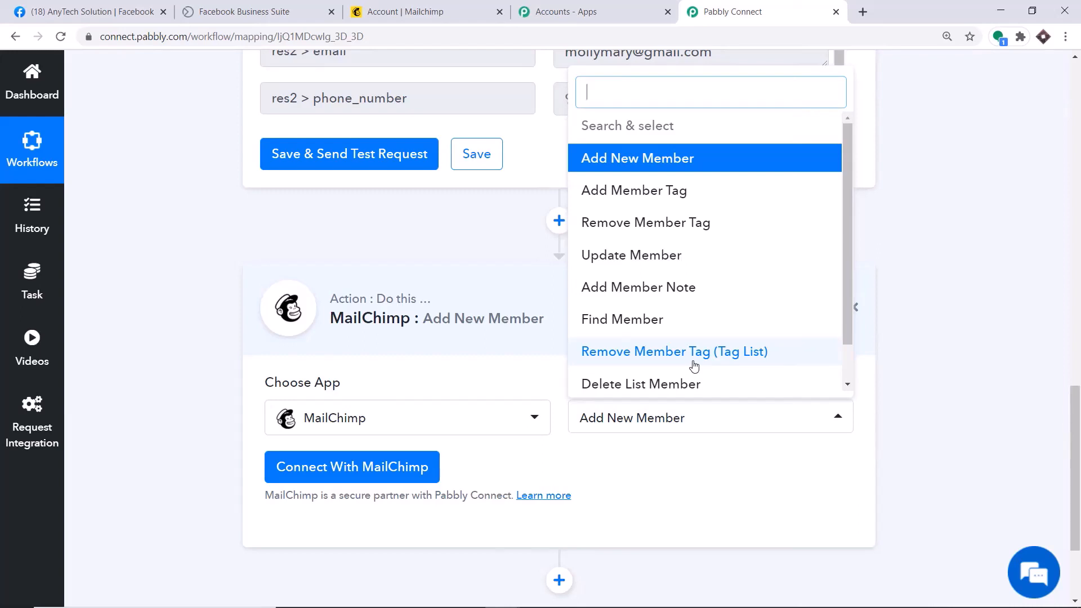
Start a new MailChimp connection and look up the account's data center
left_click(338, 470)
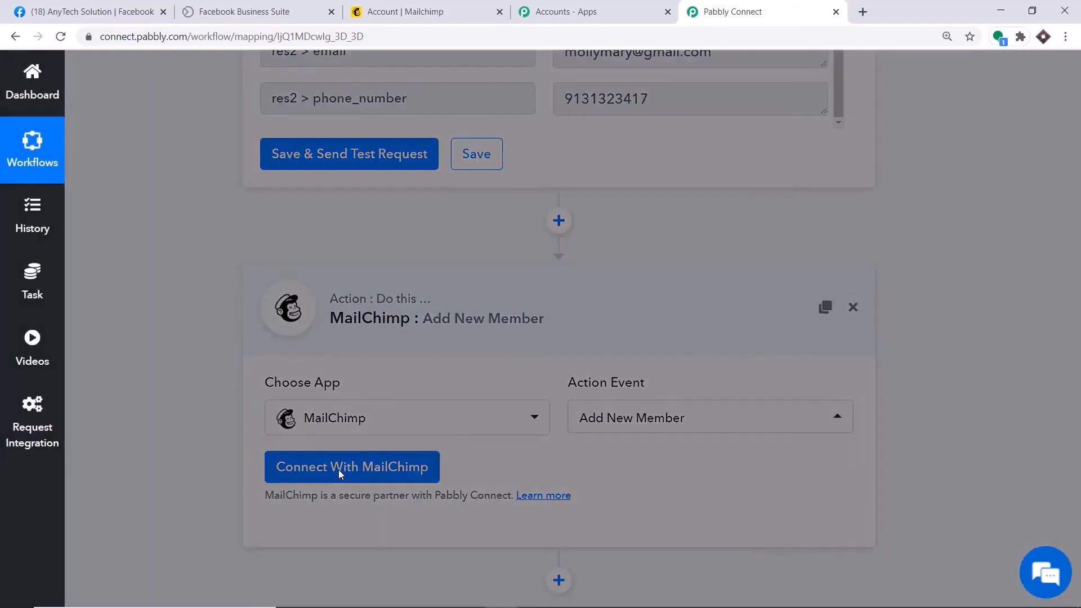
scroll(451, 282, "down", 1)
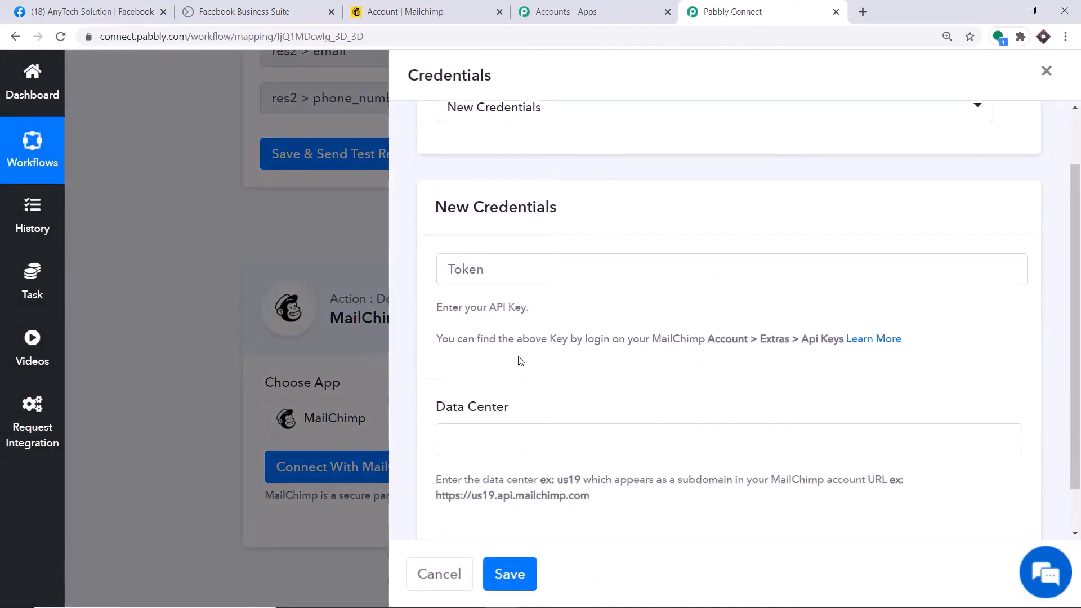
scroll(478, 385, "down", 1)
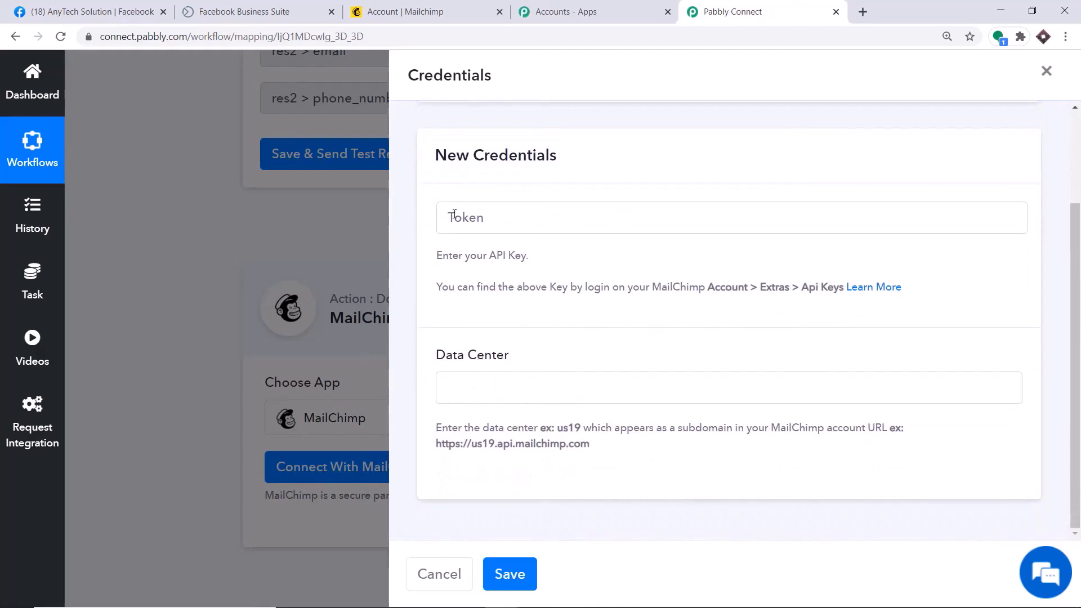
left_click(394, 12)
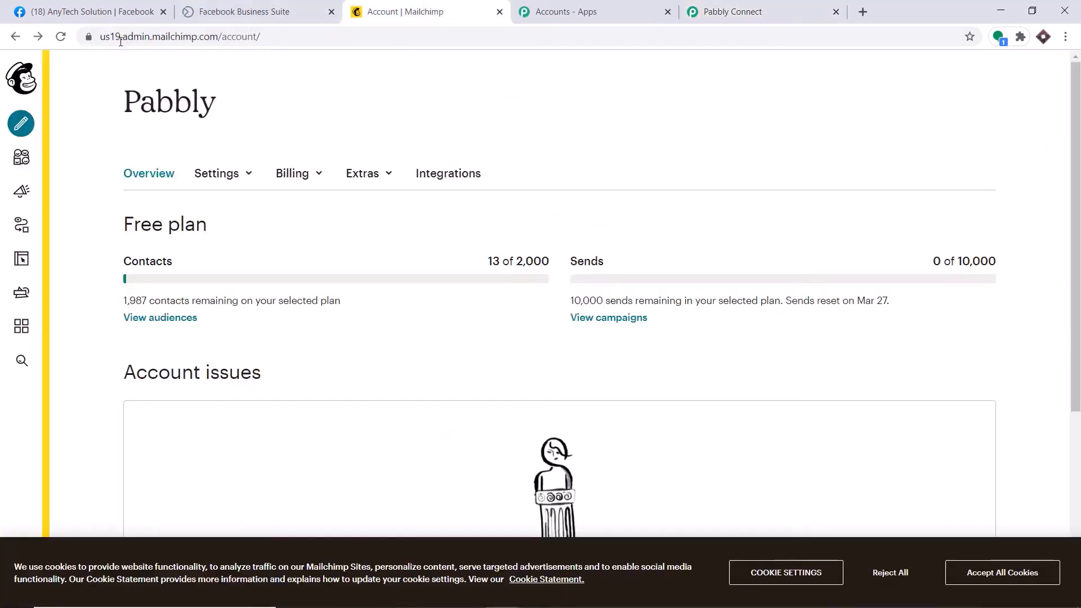
left_click(732, 12)
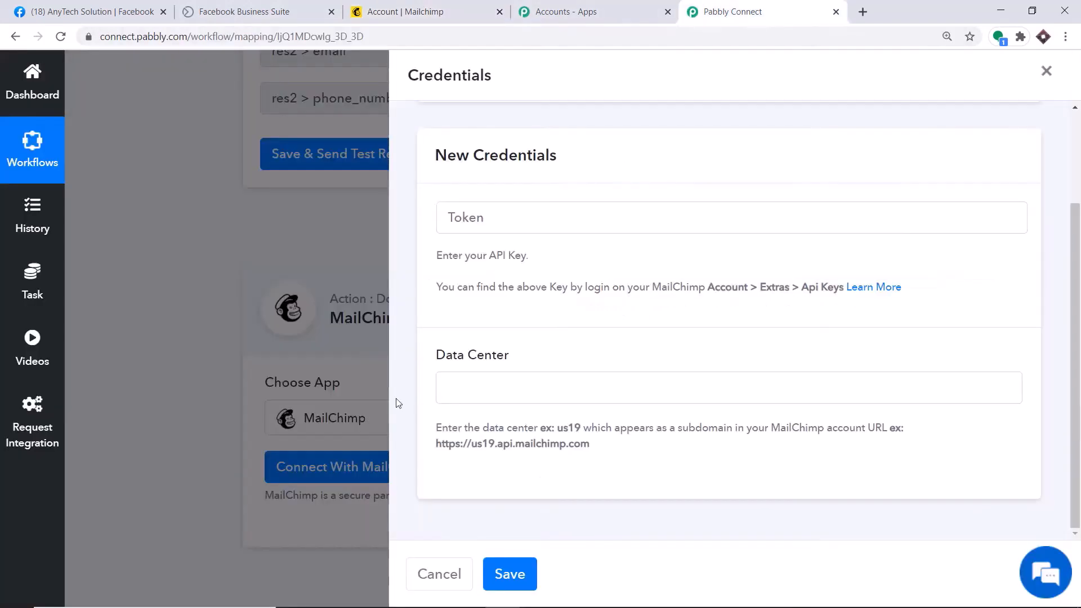
Copy us19 from the Mailchimp web address into the Data Center field
left_click(427, 5)
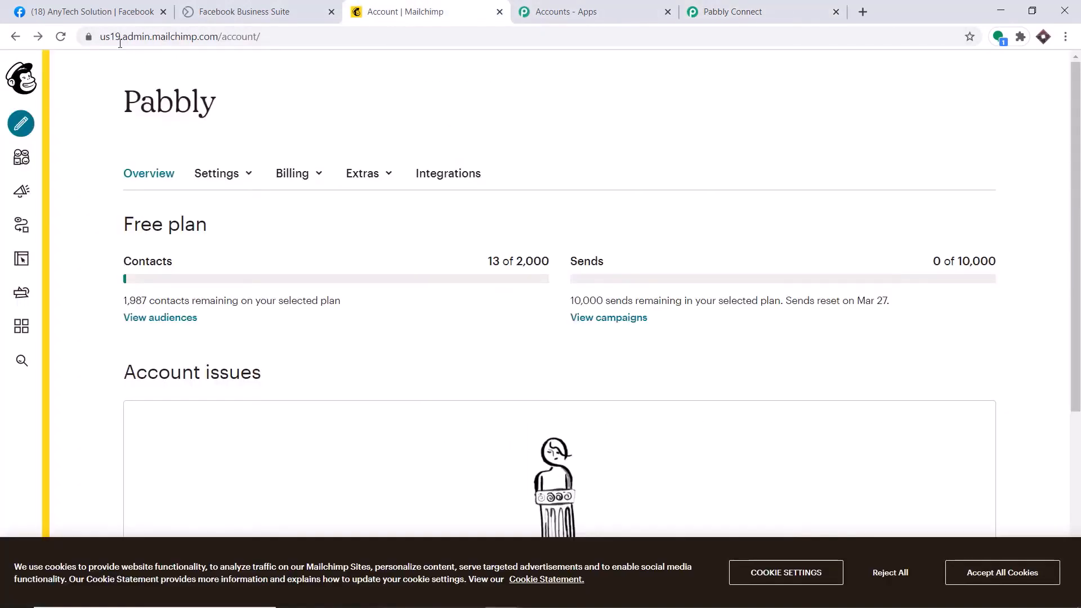
double_click(104, 37)
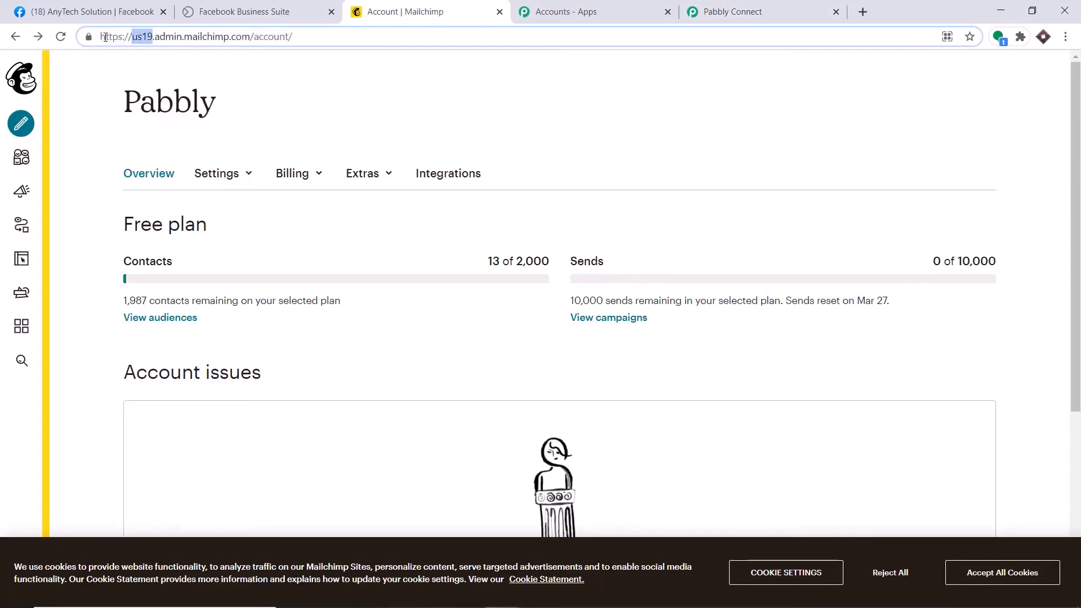
right_click(141, 38)
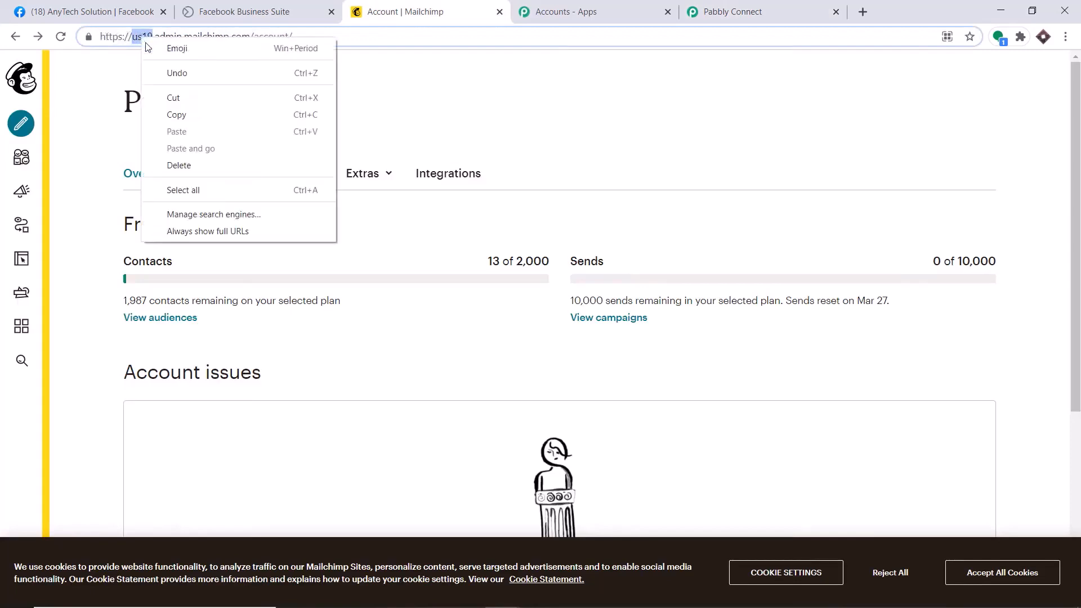
left_click(169, 113)
left_click(714, 10)
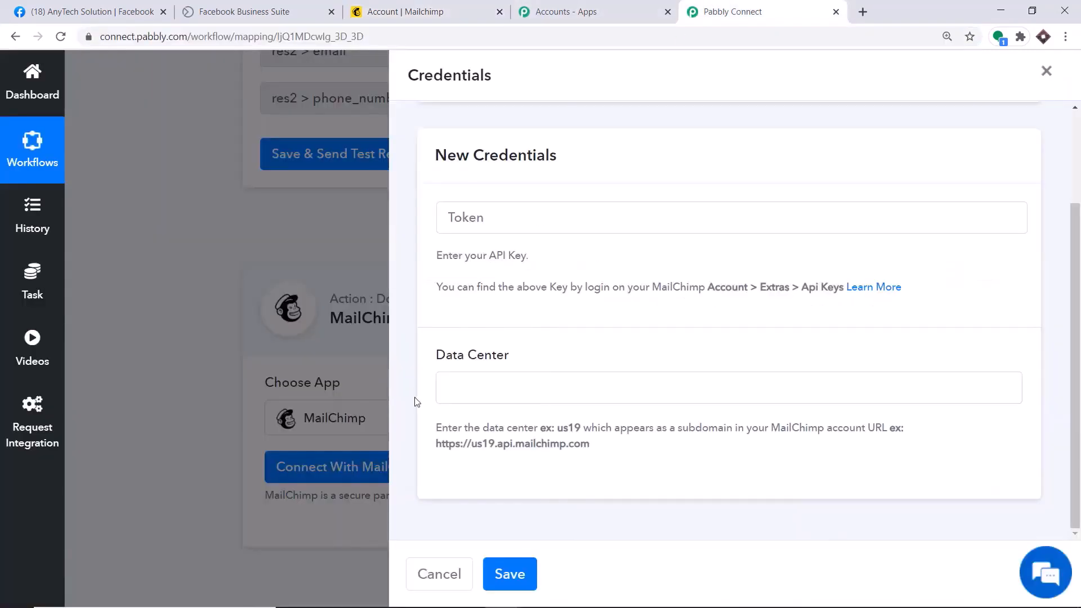
right_click(466, 388)
left_click(498, 492)
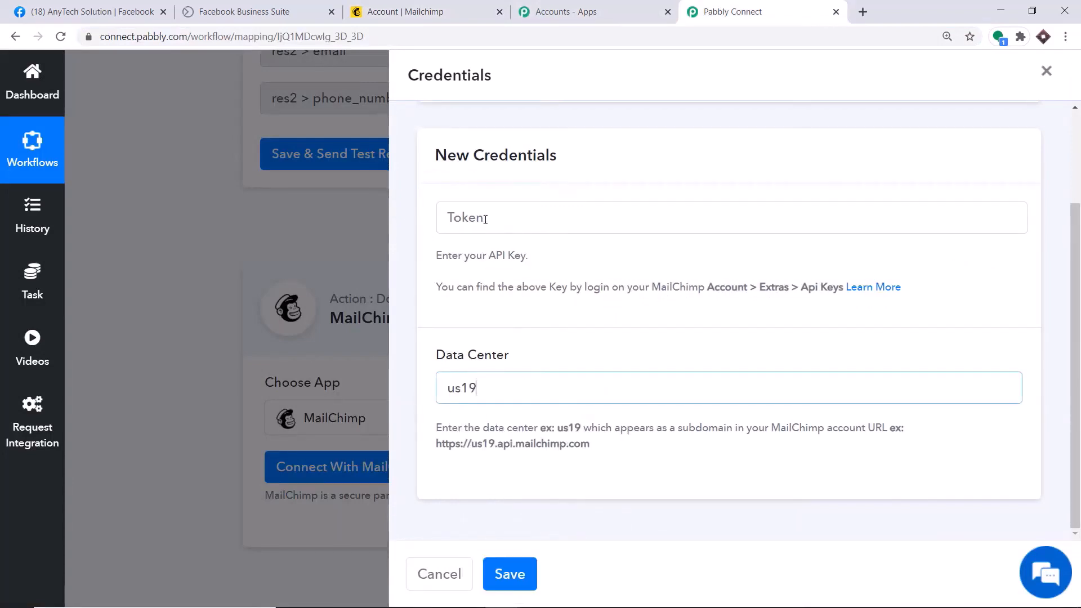
Open Mailchimp's Extras > API keys page and select the existing active API key
left_click(451, 6)
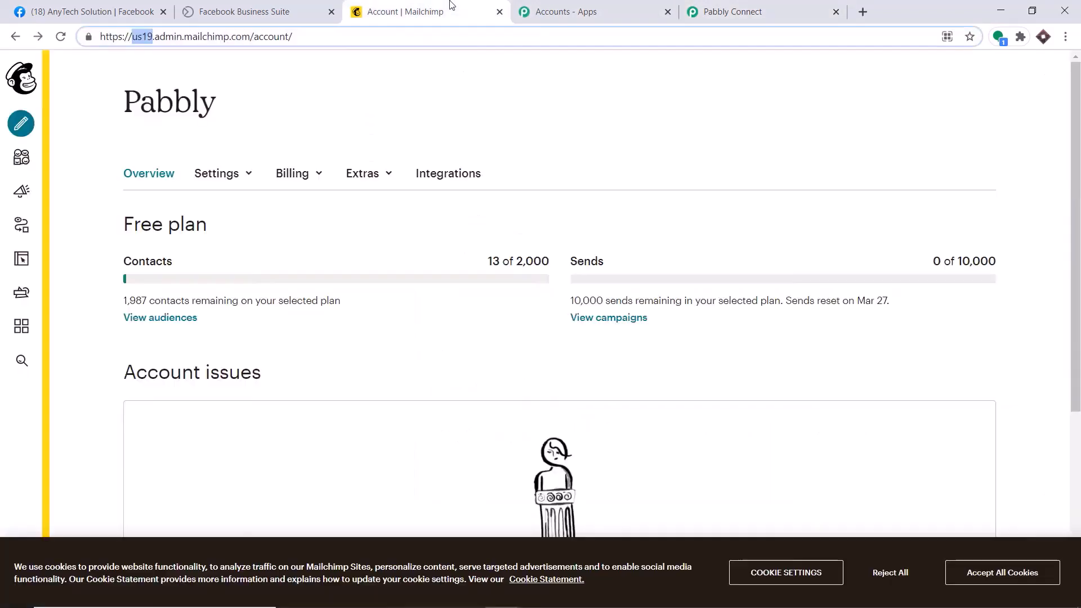
left_click(292, 82)
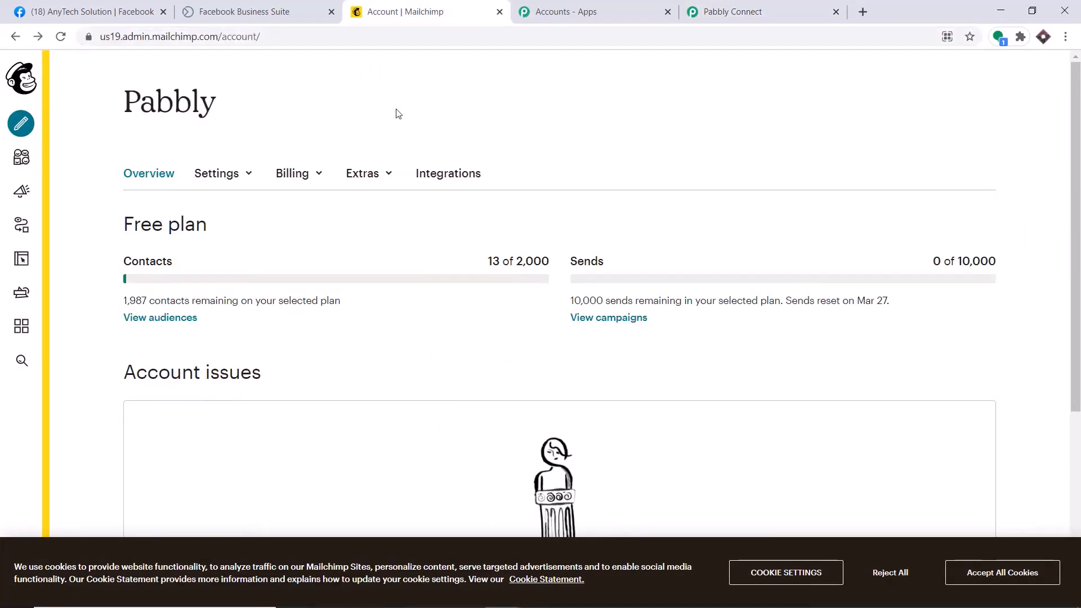
left_click(378, 175)
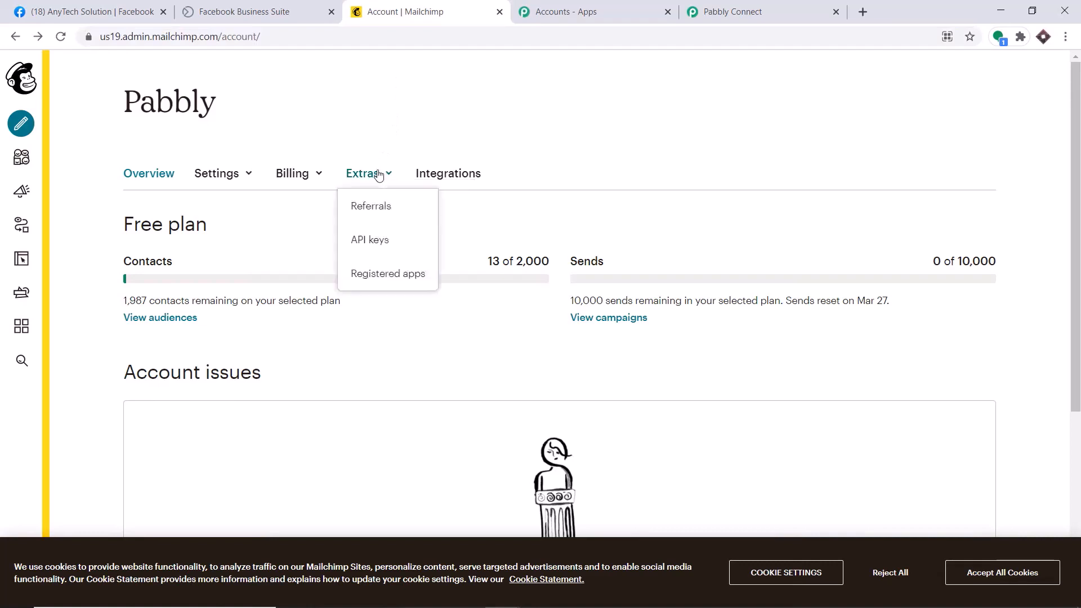
left_click(374, 247)
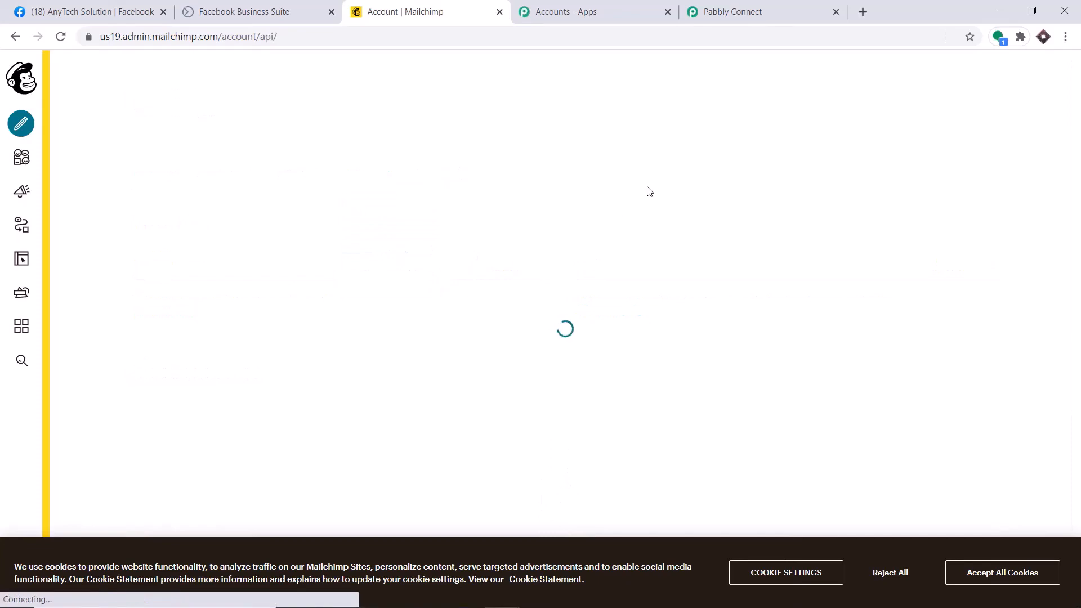
scroll(610, 218, "down", 5)
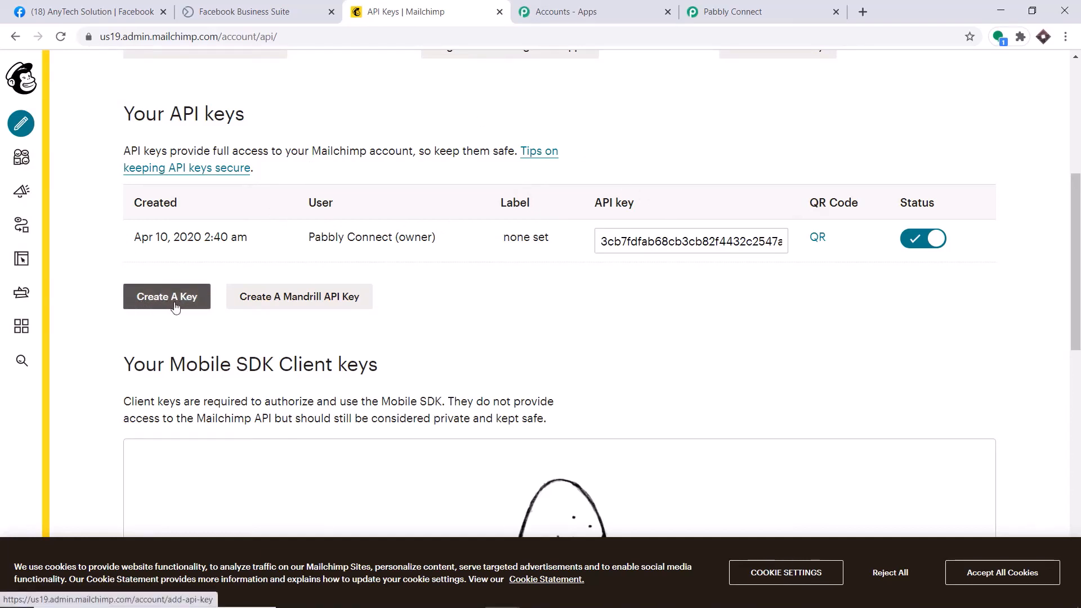
left_click(640, 248)
right_click(639, 251)
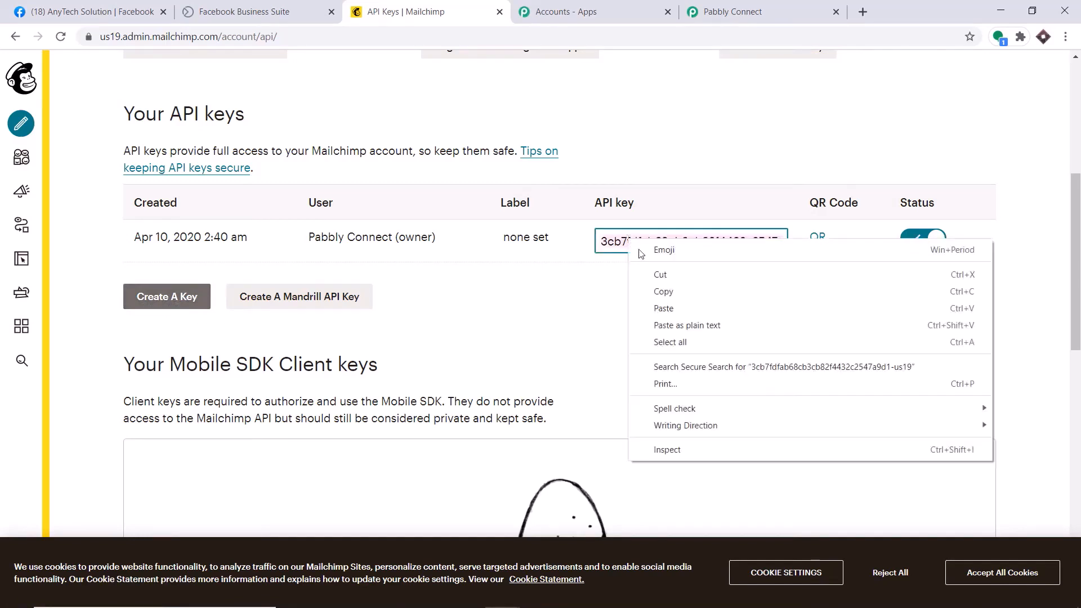
Copy the Mailchimp API key and paste it into the Token field
left_click(663, 291)
left_click(732, 11)
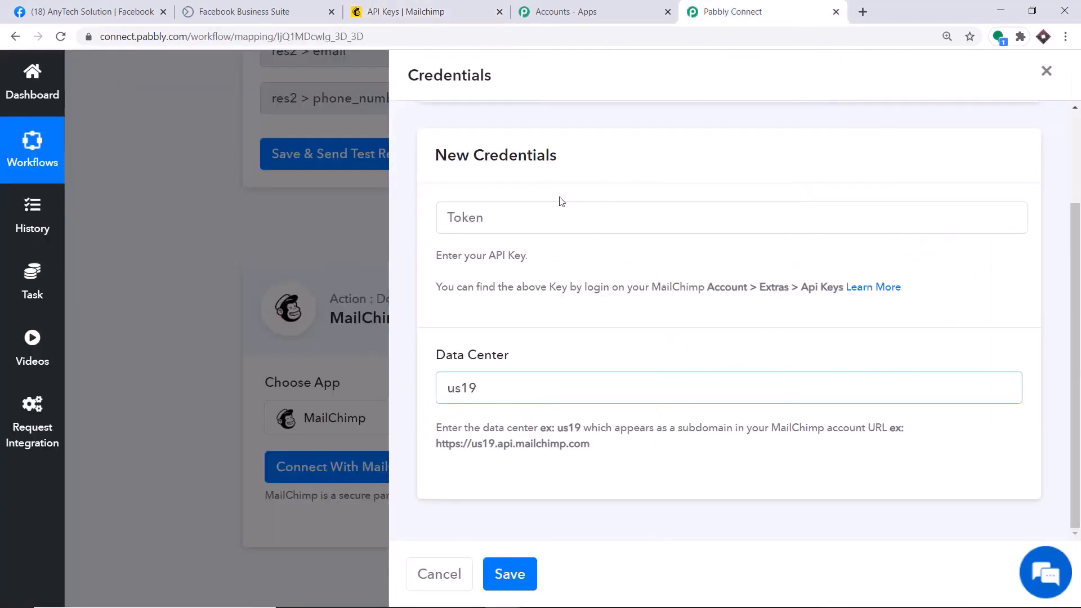
left_click(512, 217)
right_click(512, 217)
left_click(549, 322)
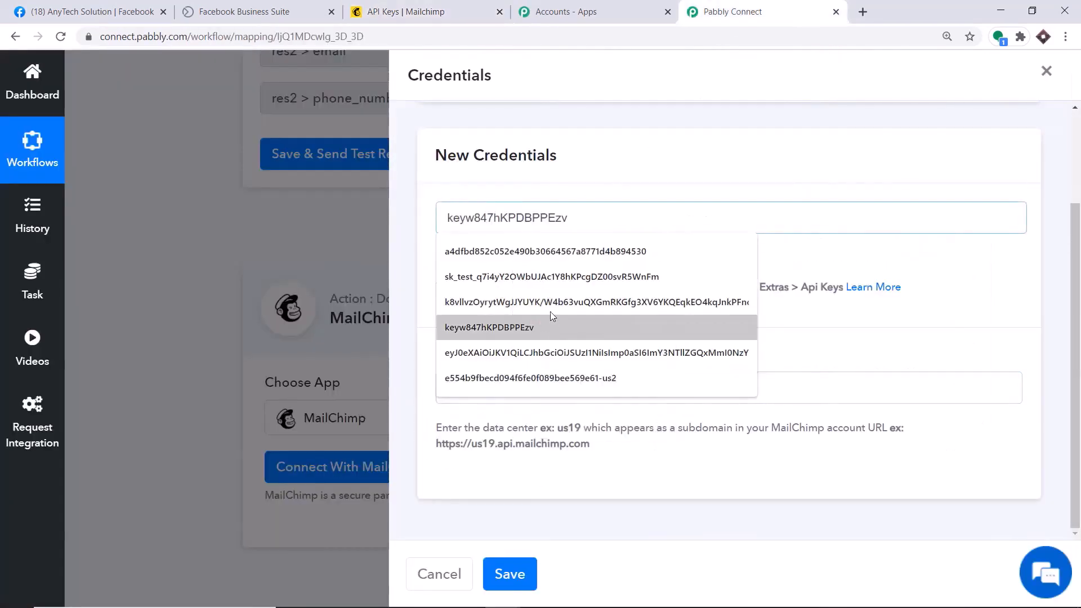
left_click(605, 181)
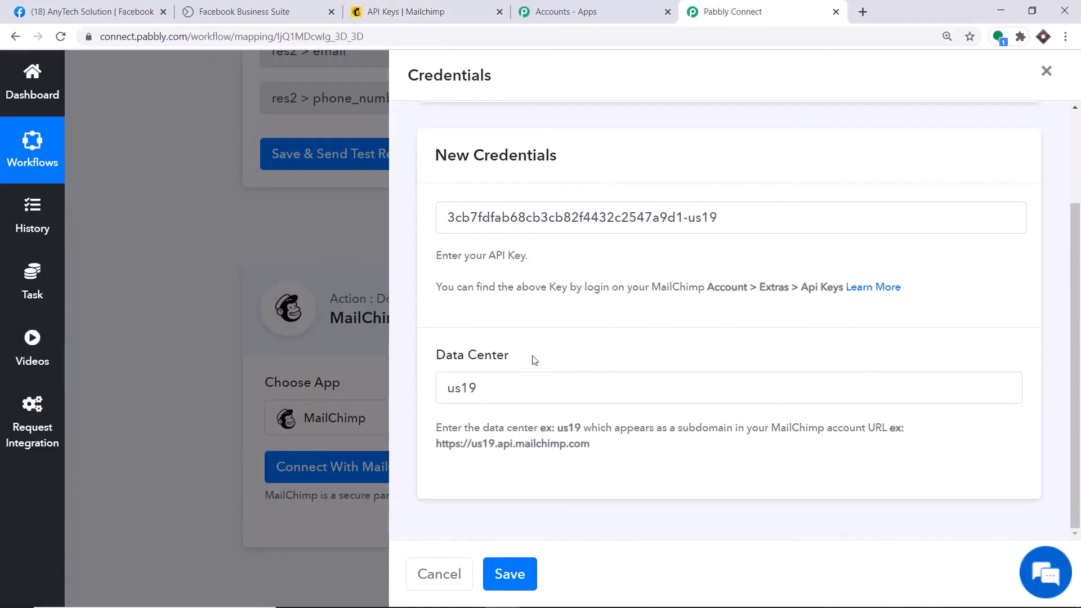
Save the credentials to connect MailChimp and review the Pabbly audience member fields
left_click(514, 573)
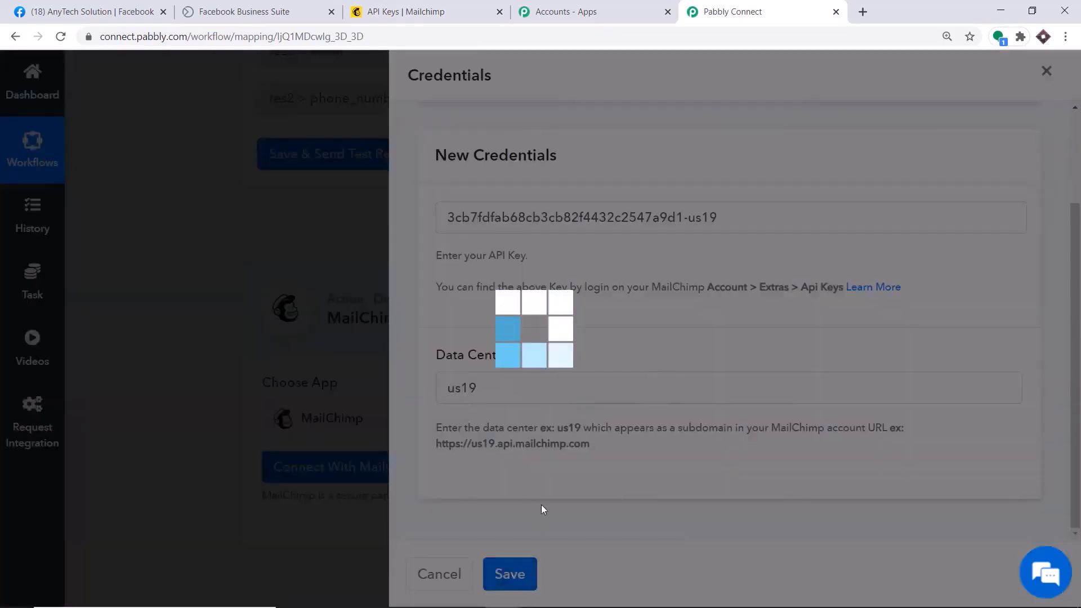
scroll(640, 241, "down", 14)
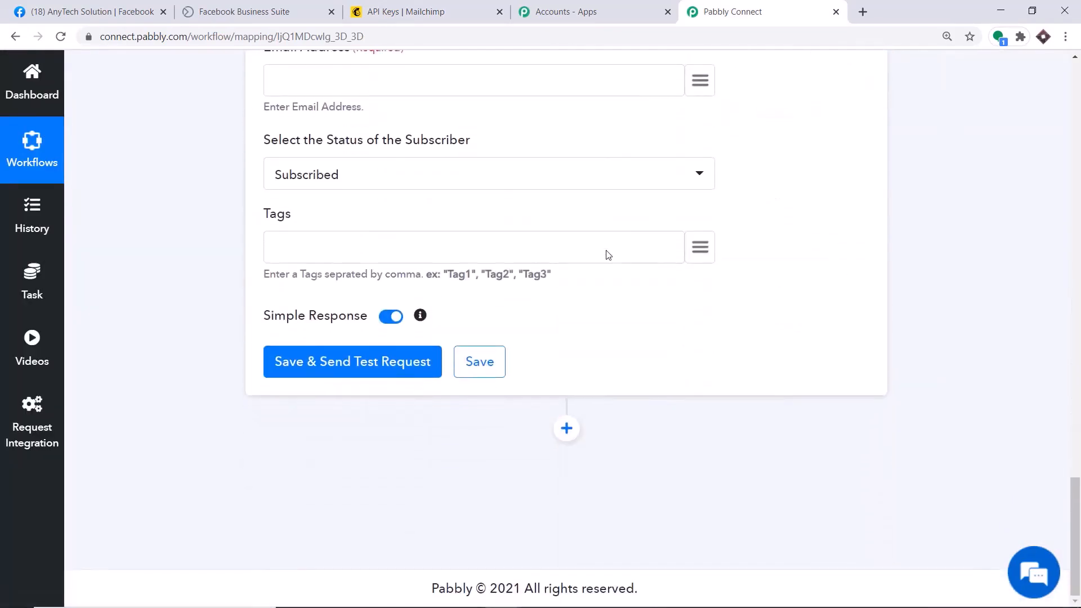
scroll(606, 251, "up", 10)
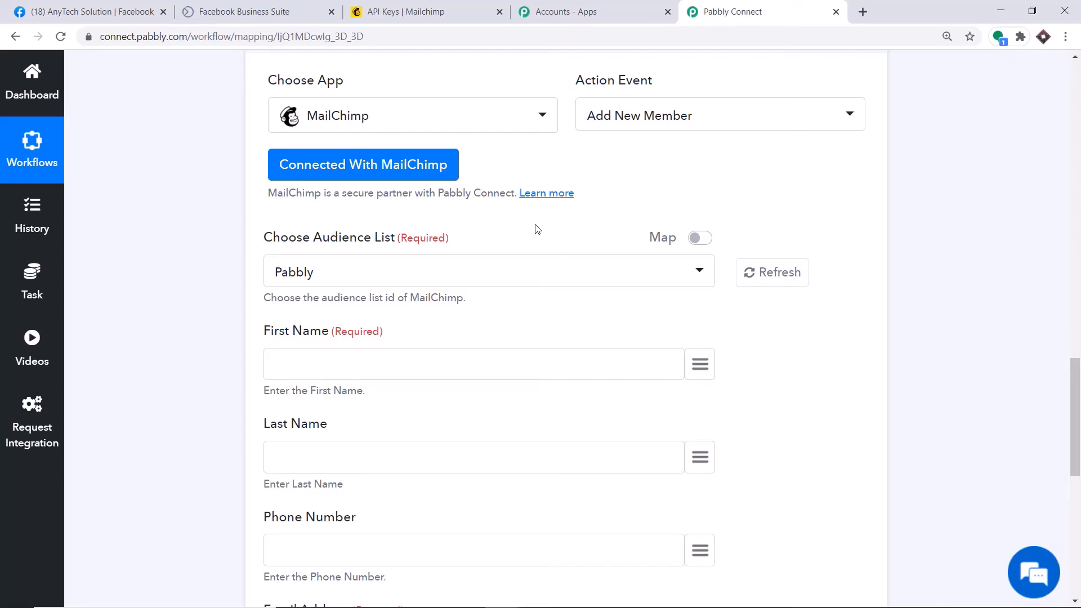
scroll(535, 230, "down", 1)
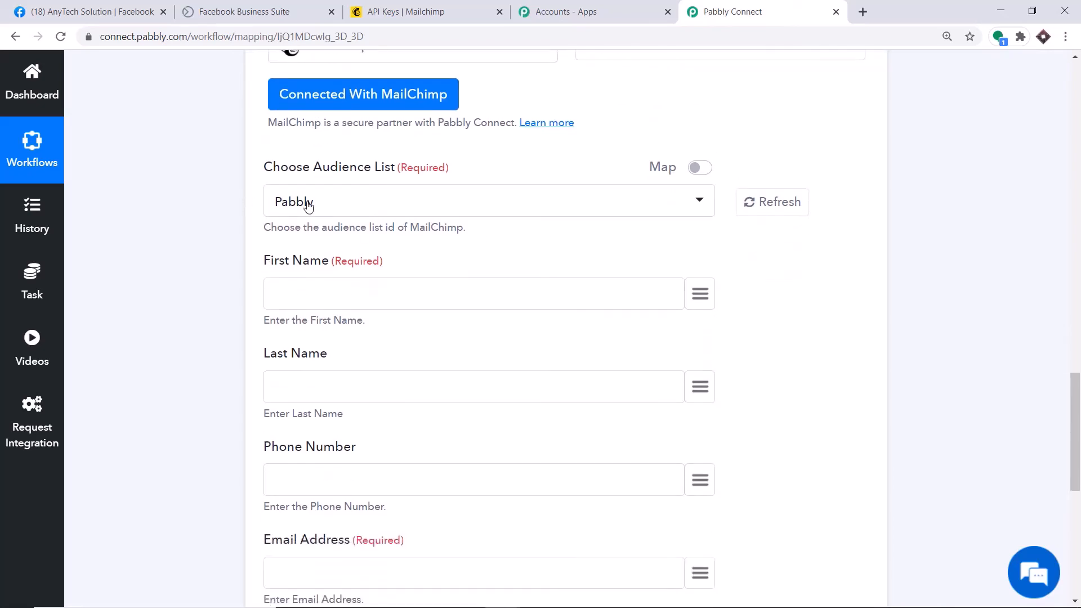
left_click(406, 11)
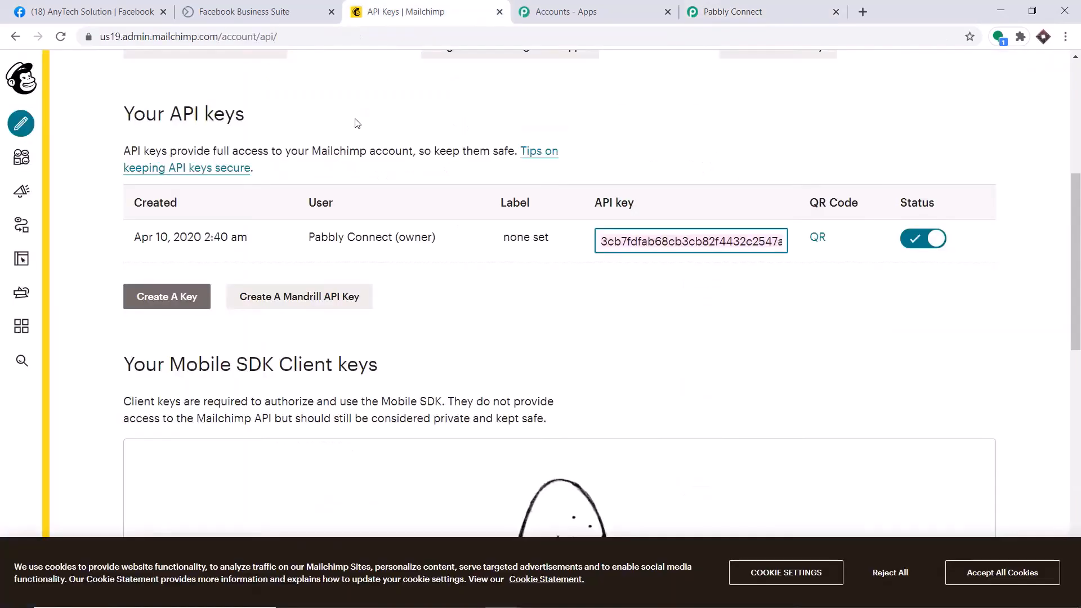
scroll(358, 124, "up", 5)
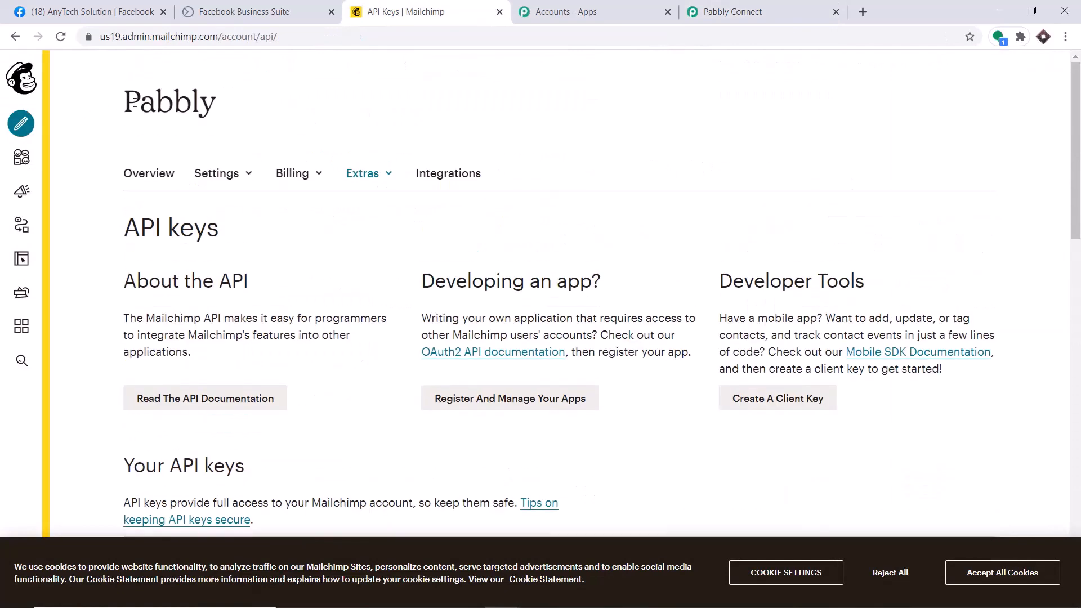
left_click(795, 6)
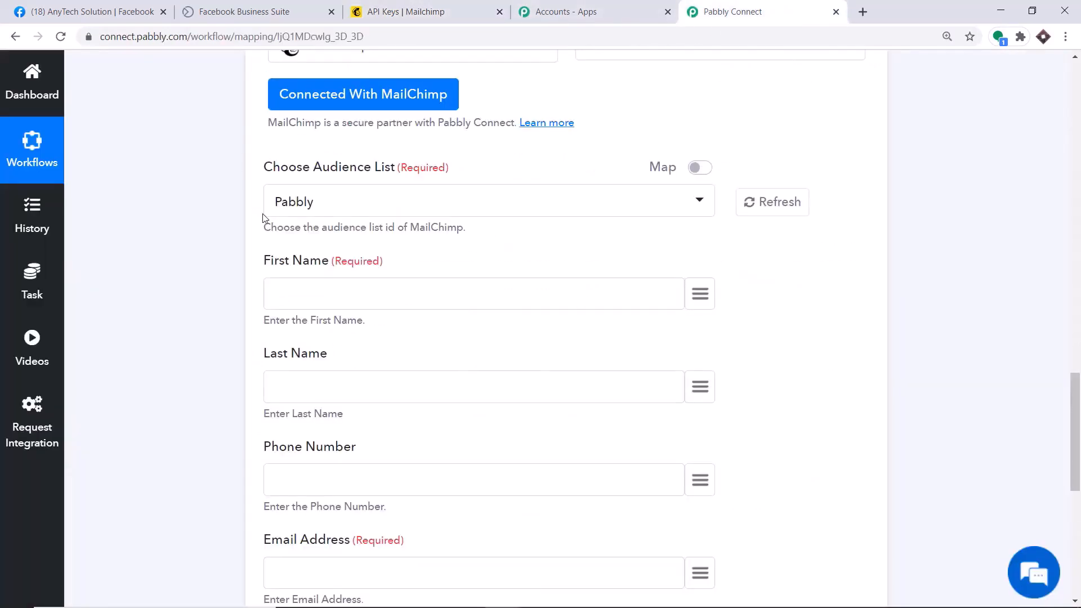
scroll(316, 285, "down", 1)
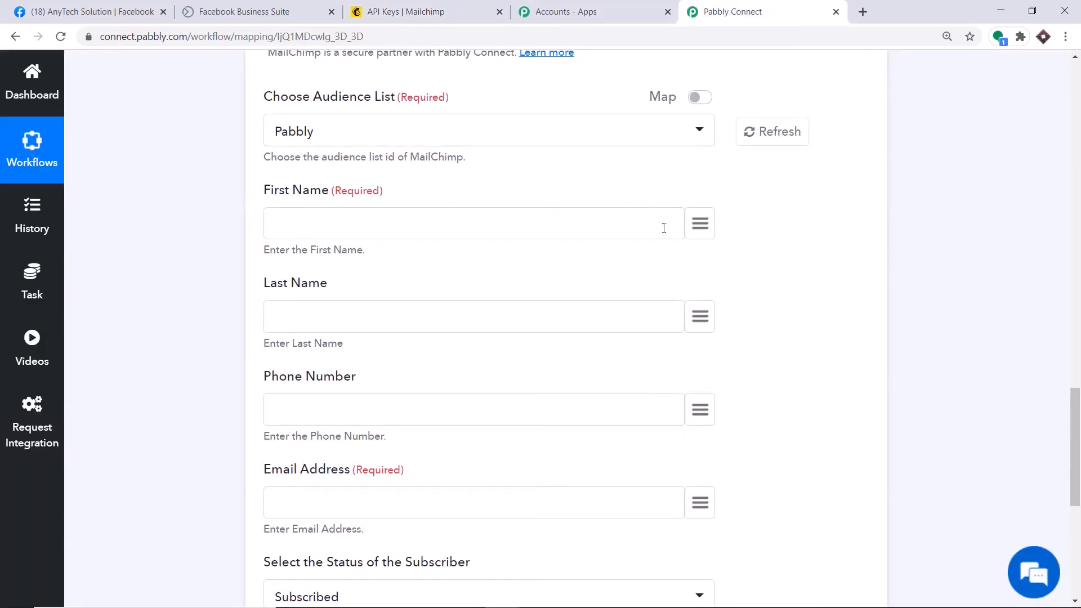
Map the lead's first_name and last_name into First Name and Last Name
left_click(702, 235)
scroll(604, 414, "down", 3)
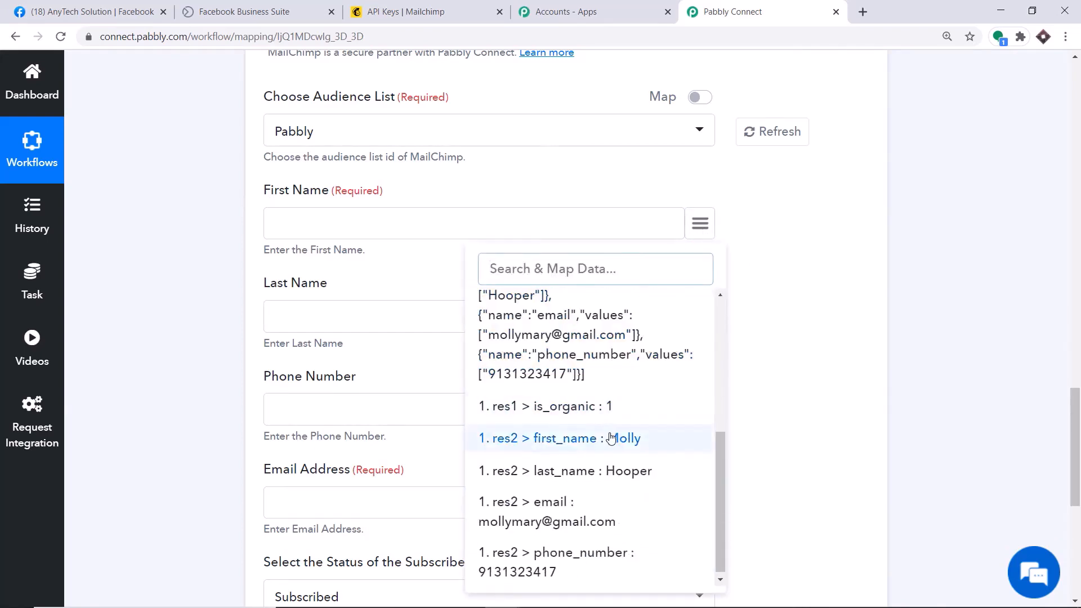
left_click(611, 437)
scroll(535, 293, "down", 3)
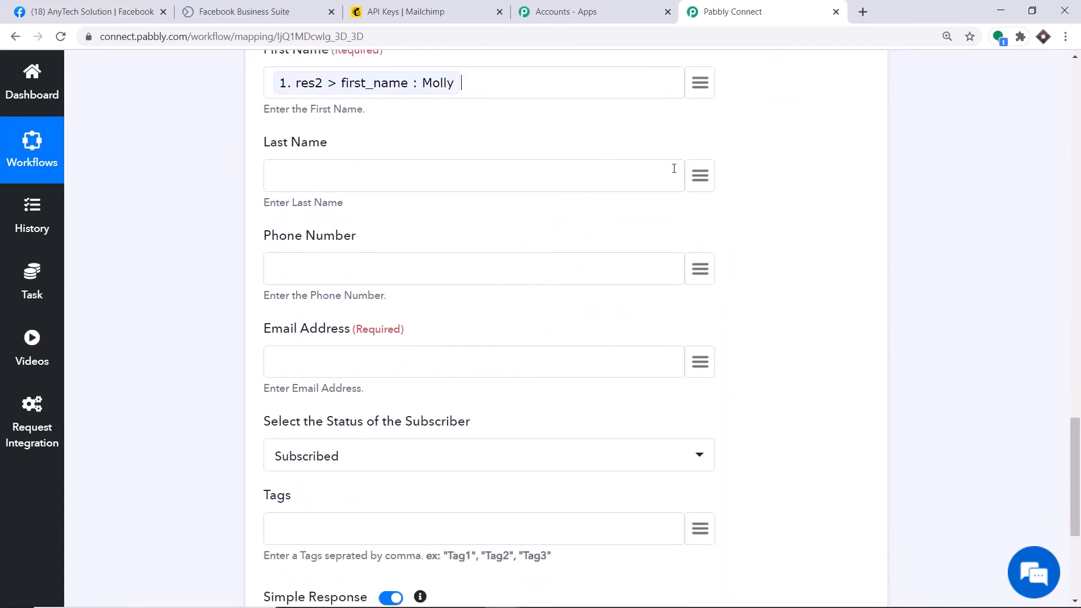
left_click(700, 175)
scroll(625, 366, "down", 5)
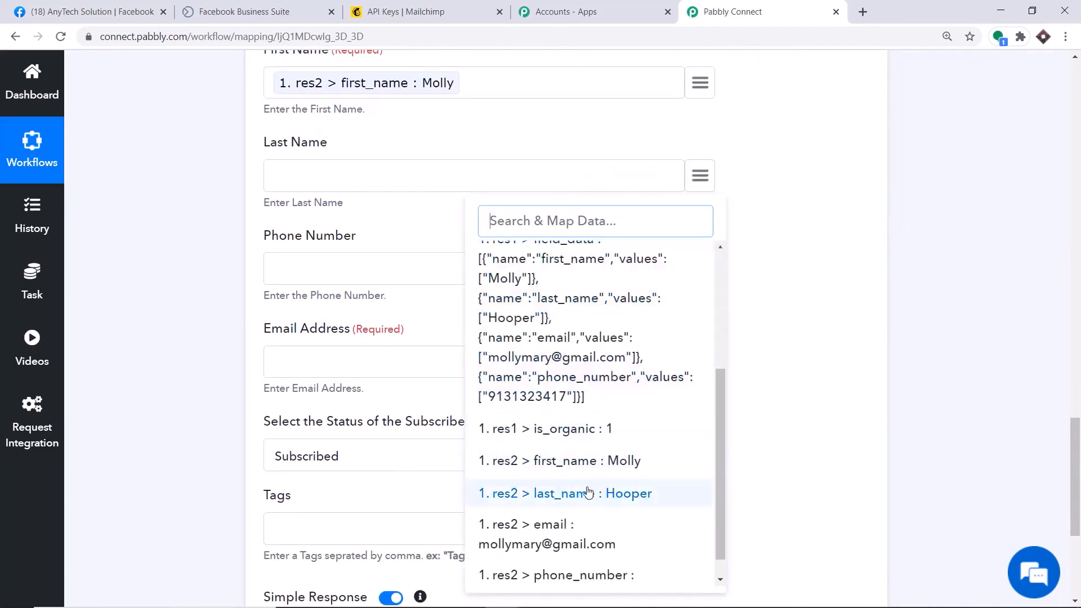
left_click(588, 494)
scroll(579, 424, "down", 3)
Map the lead's phone_number and email into Phone Number and Email Address
left_click(700, 128)
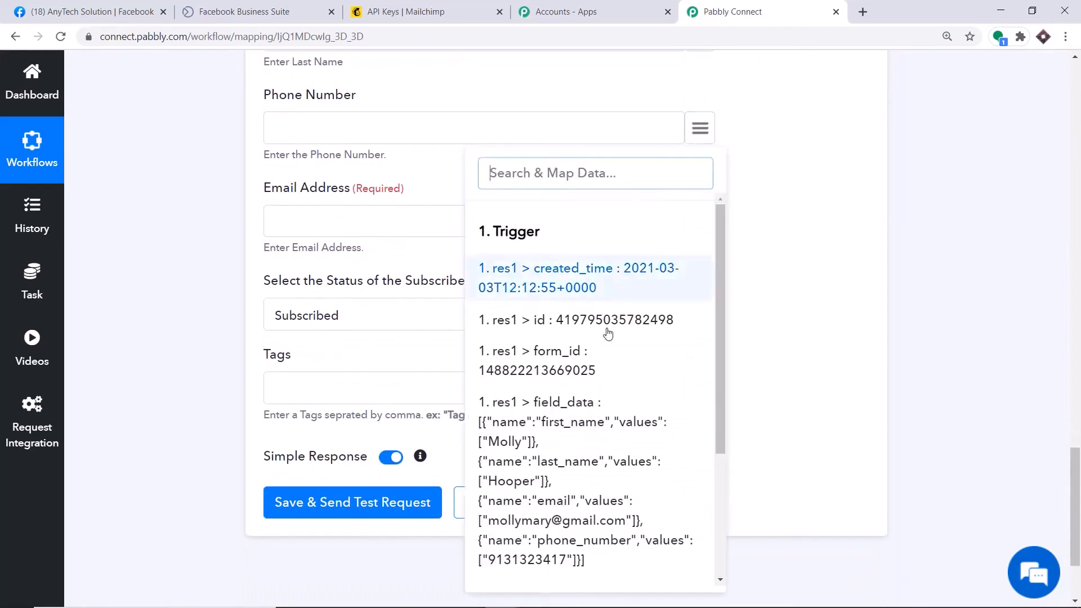
scroll(607, 383, "down", 3)
scroll(577, 478, "down", 1)
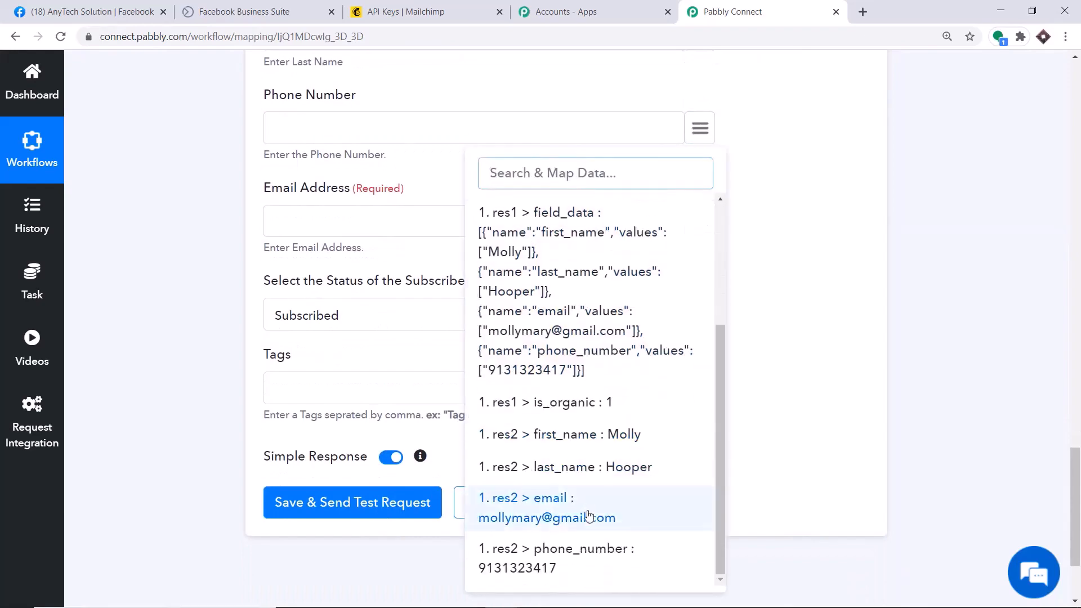
left_click(548, 559)
scroll(514, 297, "down", 1)
left_click(702, 150)
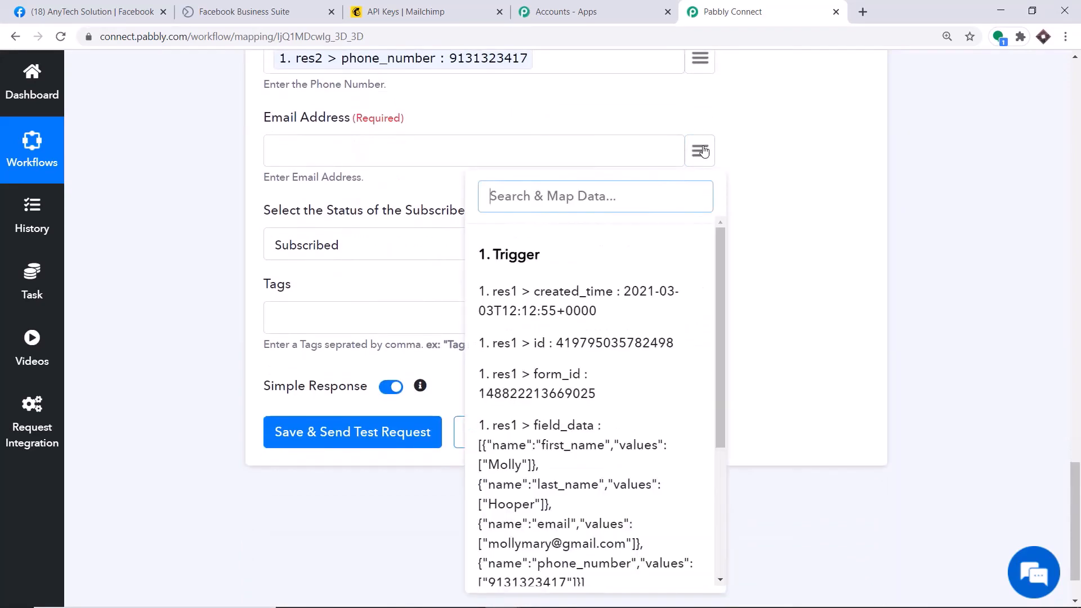
scroll(585, 451, "down", 5)
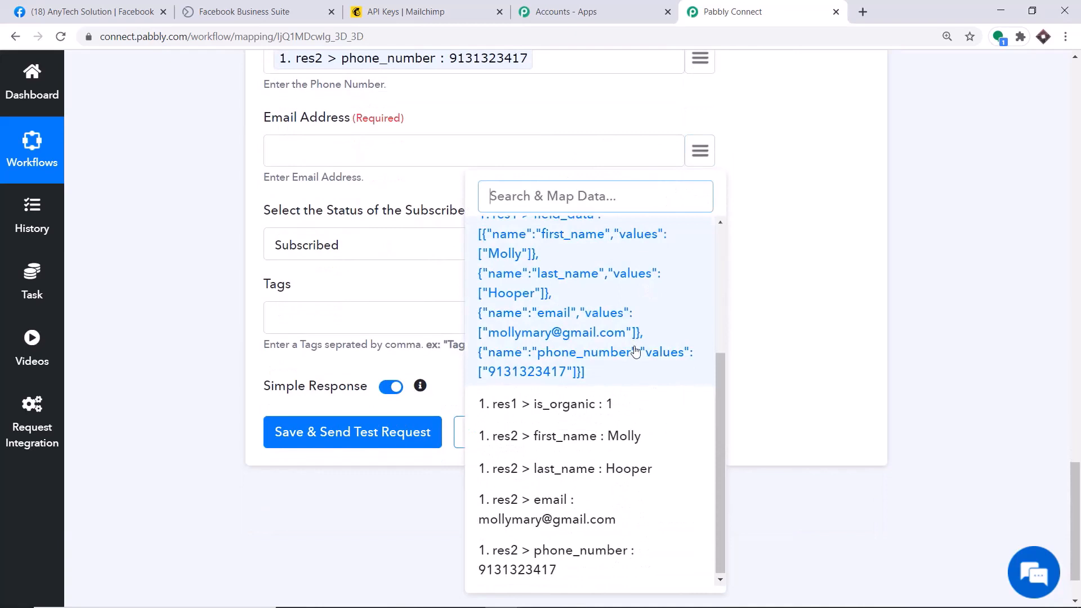
left_click(565, 510)
scroll(394, 169, "up", 1)
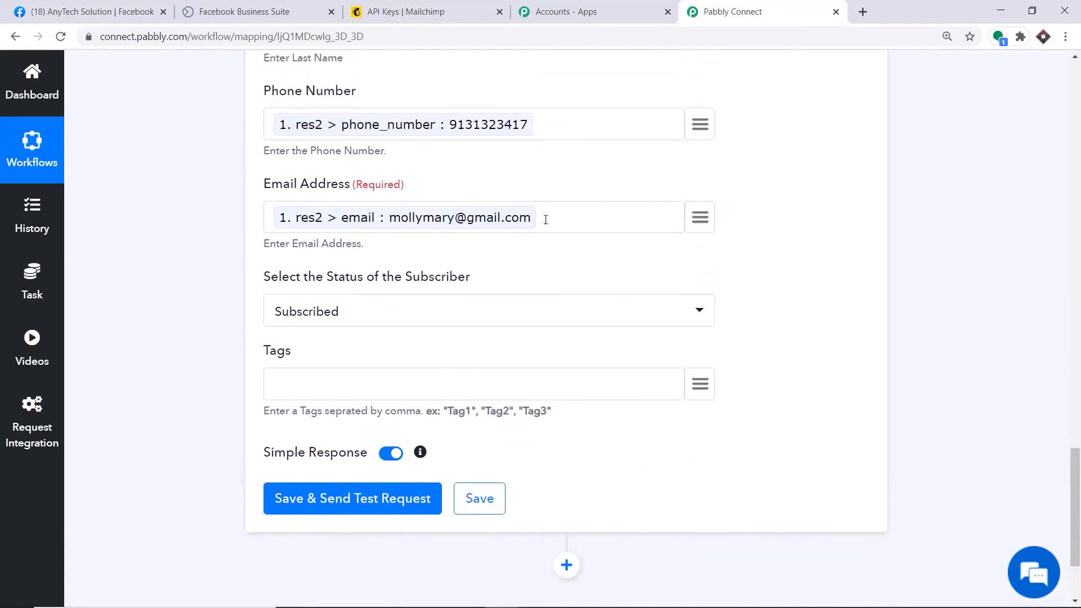
scroll(546, 219, "down", 2)
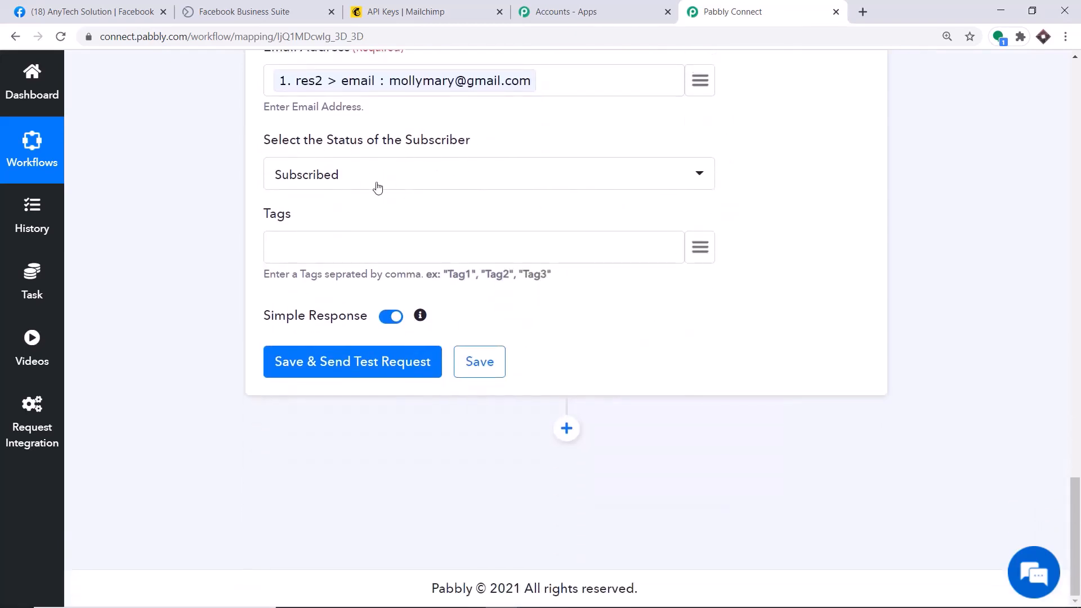
Keep subscriber status on Subscribed and enter "Facebook" in the Tags field
left_click(377, 187)
left_click(332, 250)
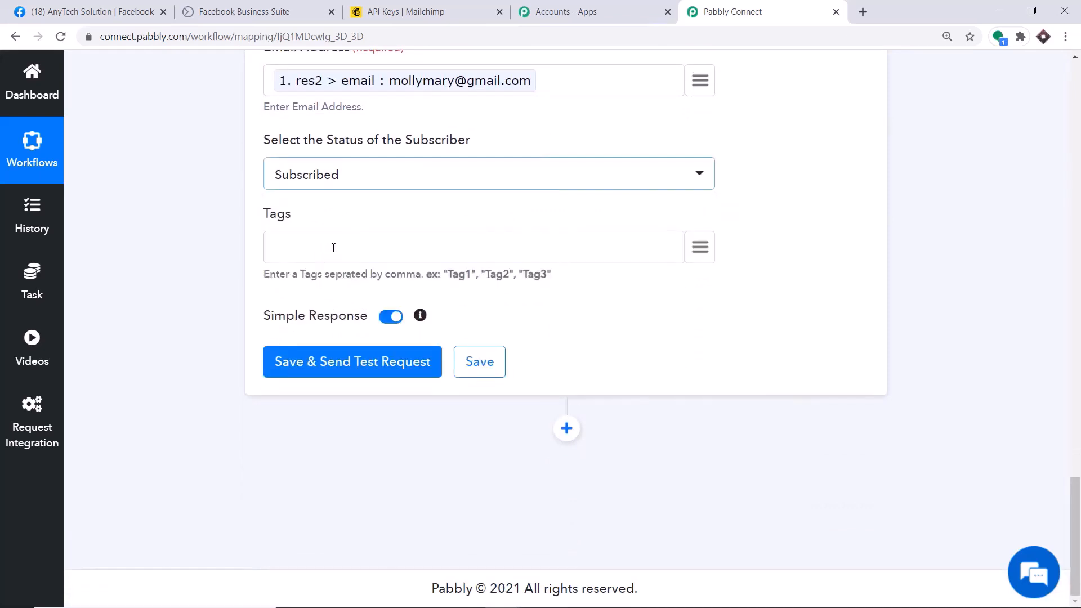
left_click(326, 249)
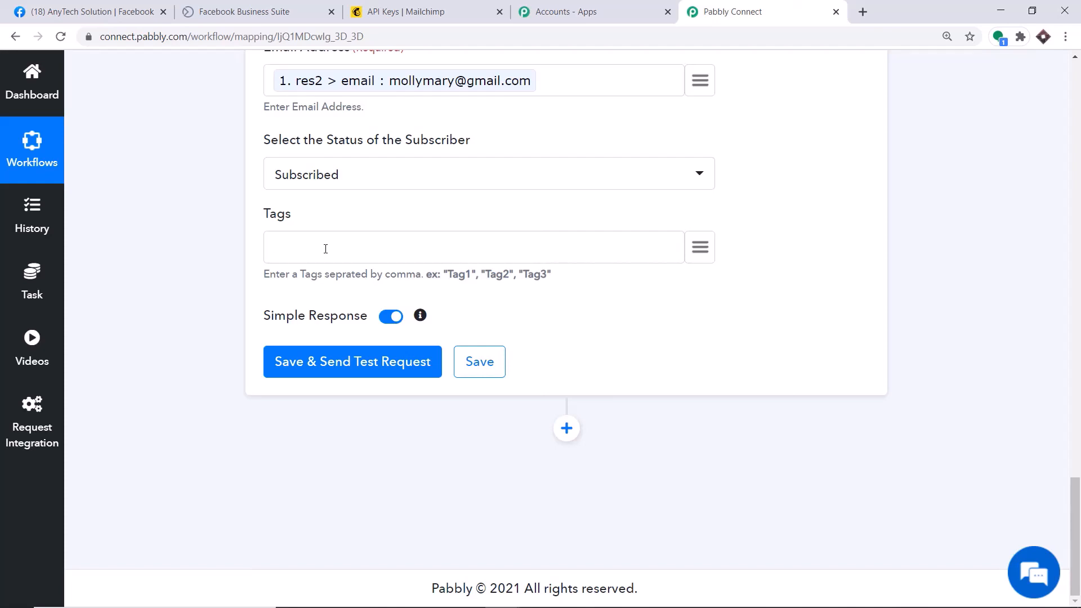
type("\"\"")
type("Faceboo")
type("k")
scroll(278, 246, "up", 10)
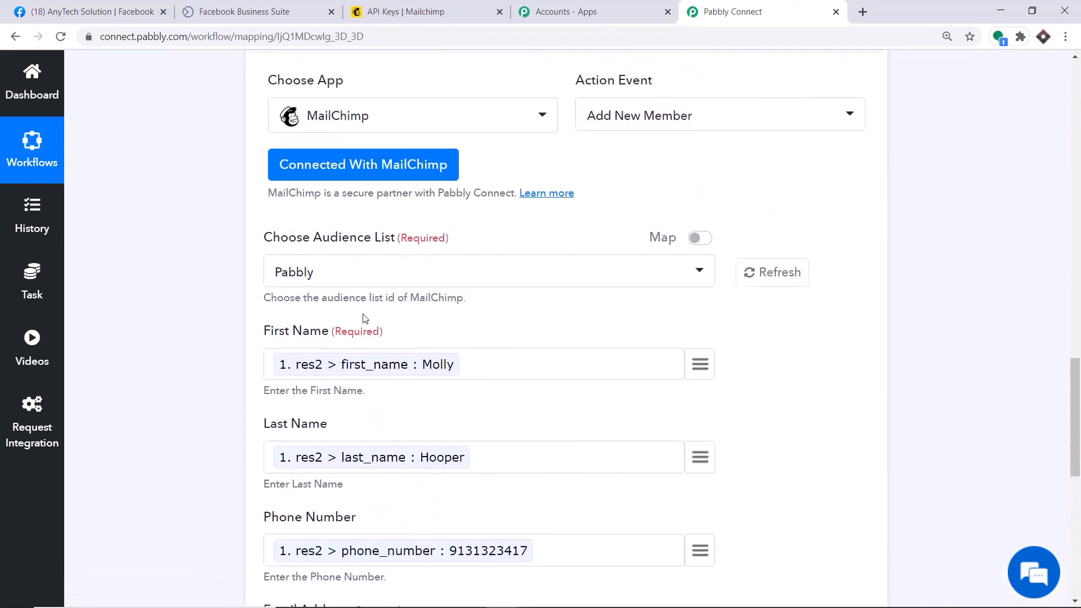
scroll(357, 409, "down", 5)
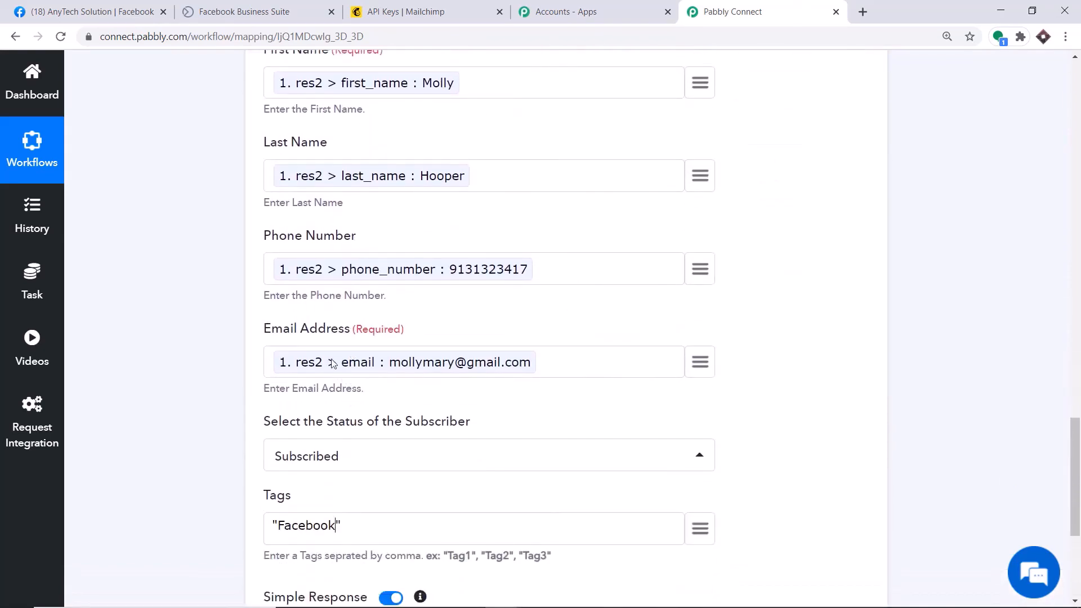
scroll(332, 363, "down", 3)
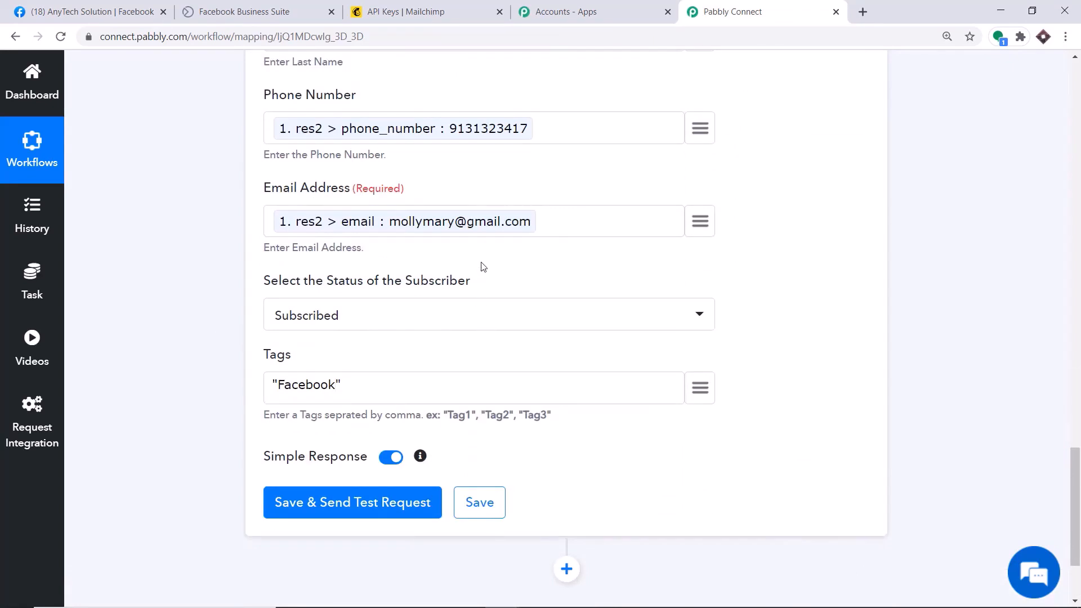
scroll(304, 349, "down", 1)
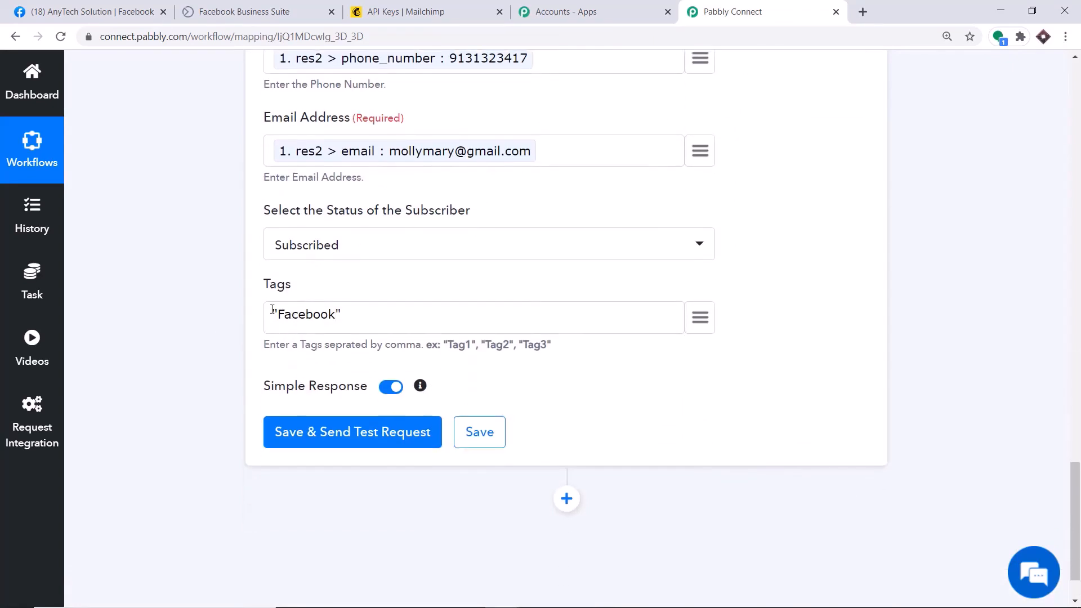
scroll(369, 376, "down", 1)
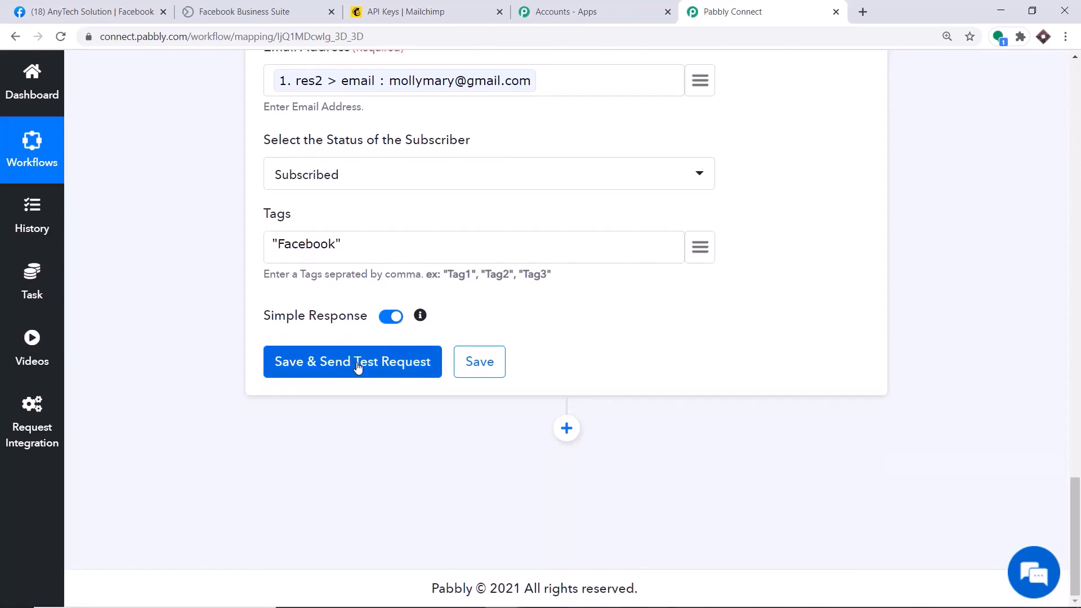
Send the MailChimp test request and confirm the response shows a subscribed member
left_click(358, 366)
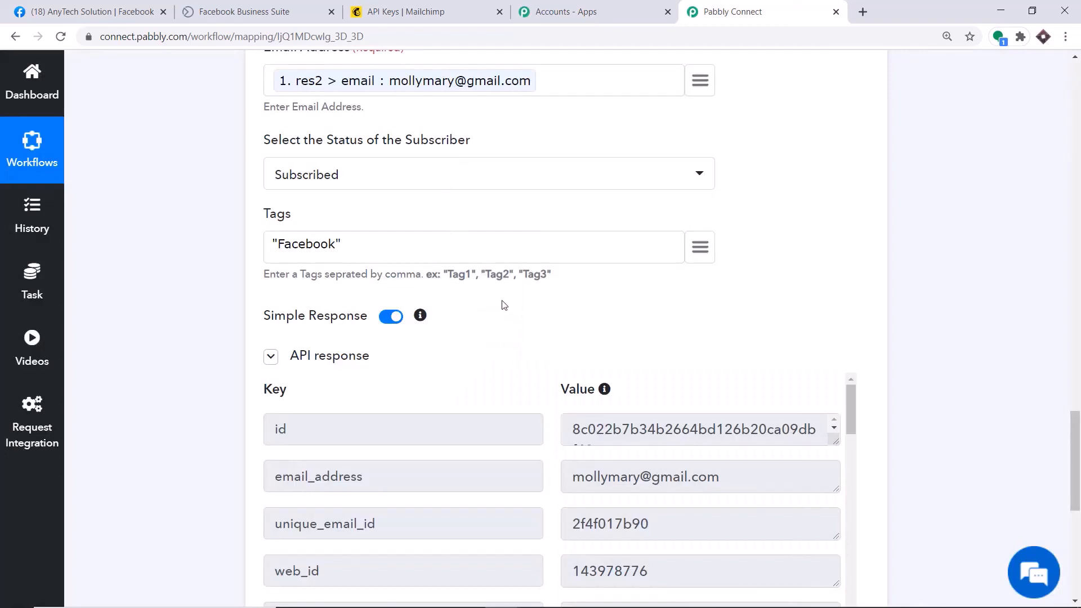
scroll(504, 305, "down", 3)
scroll(552, 277, "down", 3)
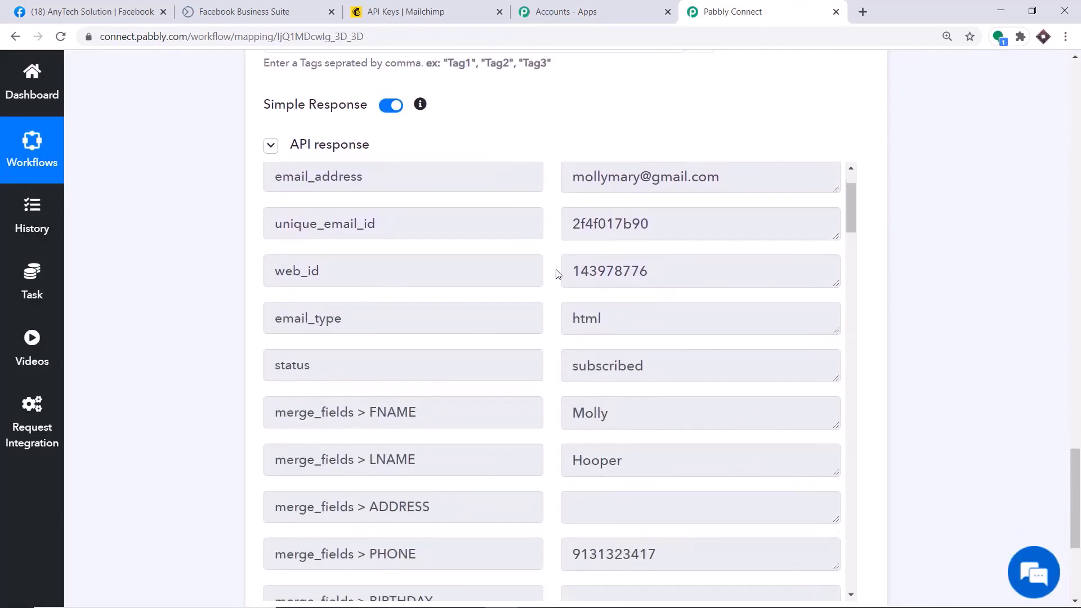
left_click(403, 5)
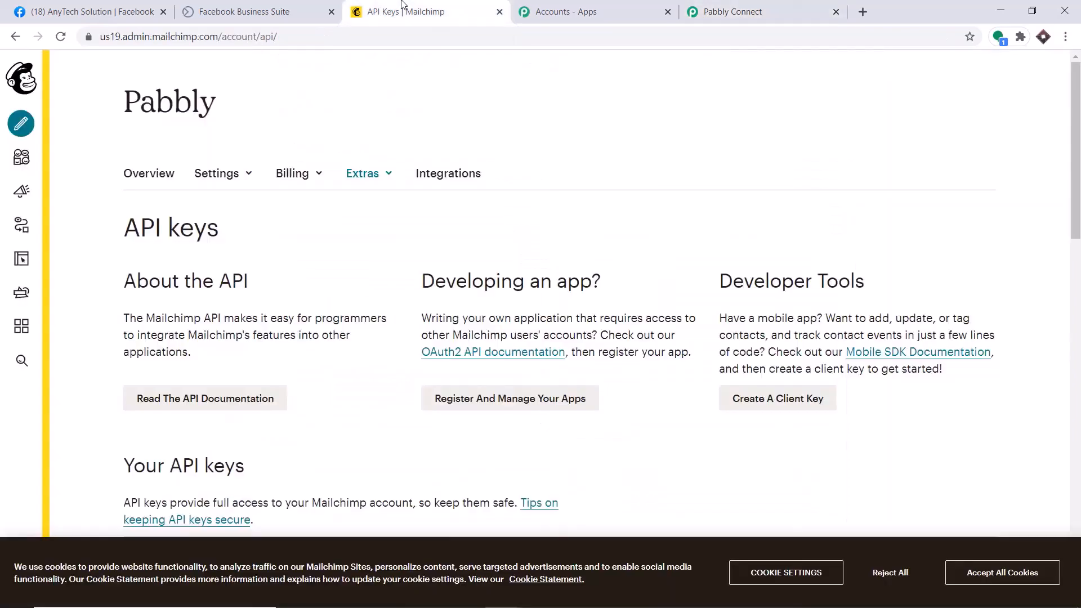
Verify the test lead appears among the 14 contacts in Mailchimp's All contacts list
left_click(22, 157)
left_click(93, 156)
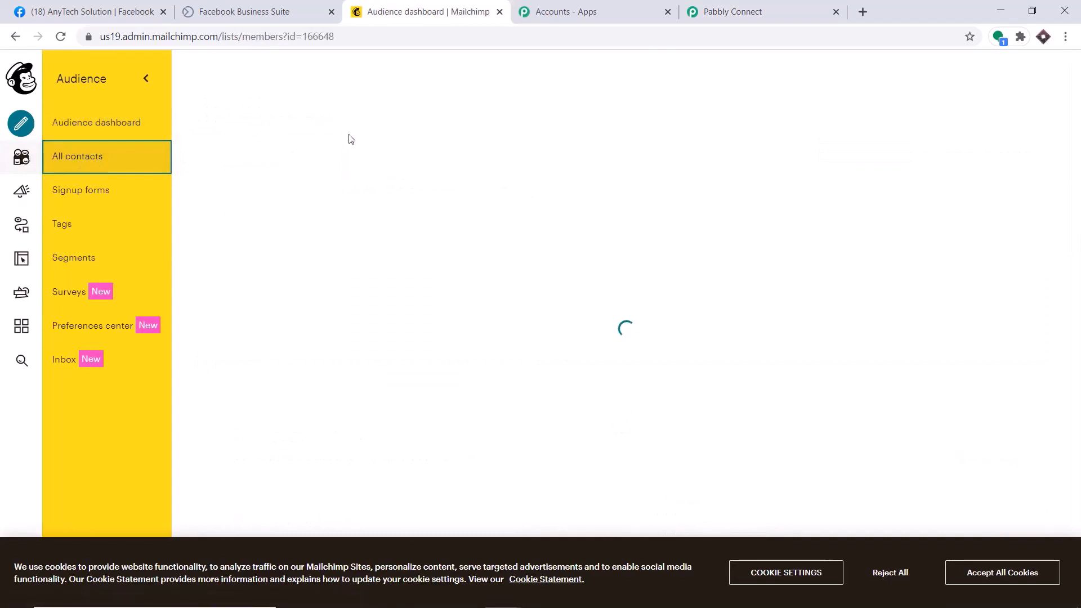
scroll(561, 182, "down", 4)
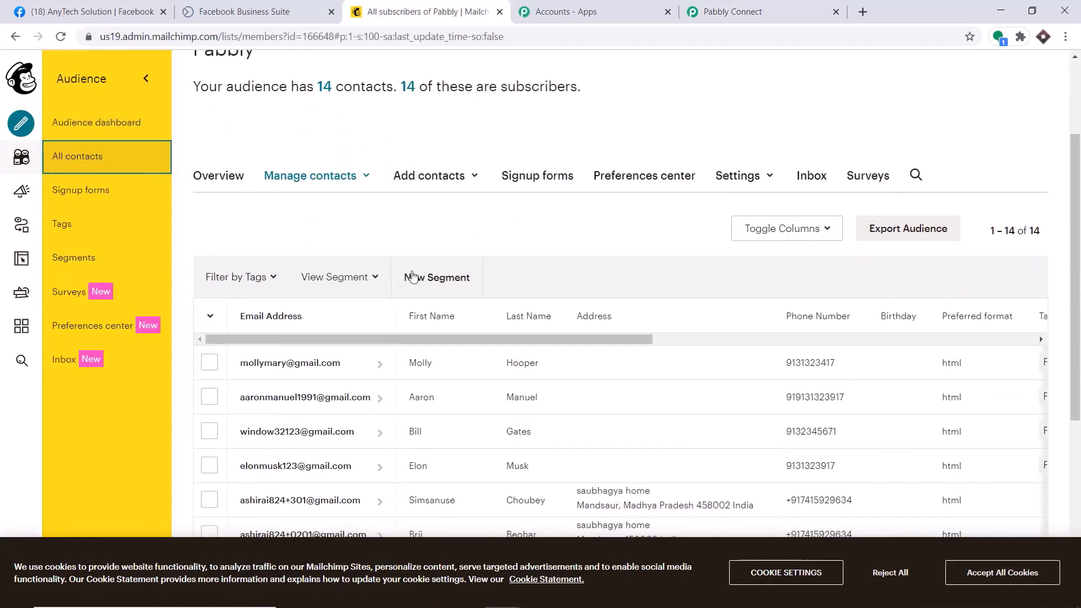
scroll(274, 299, "down", 1)
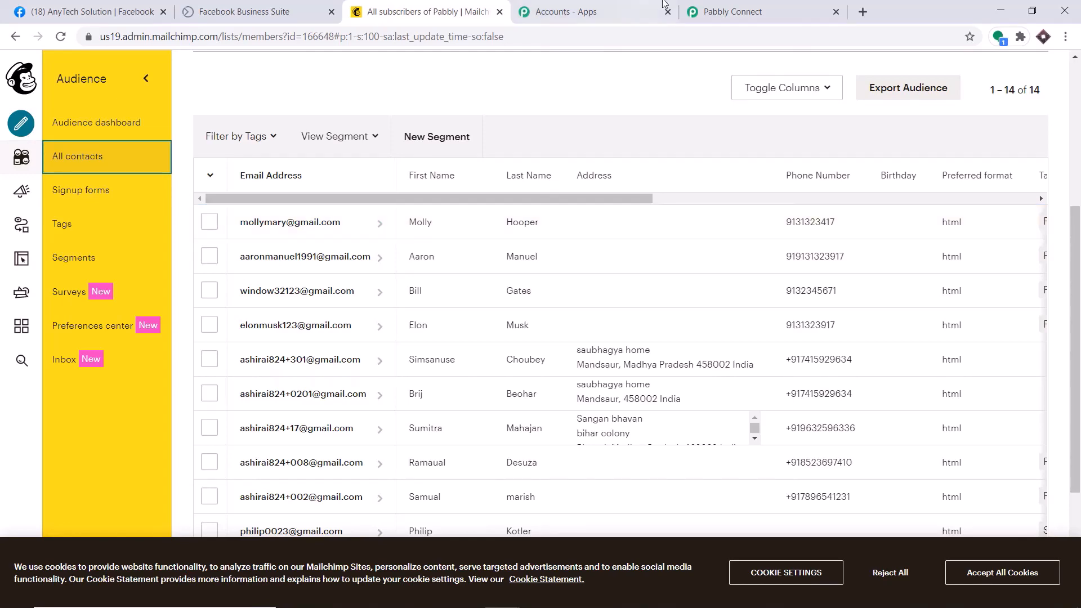
left_click(746, 6)
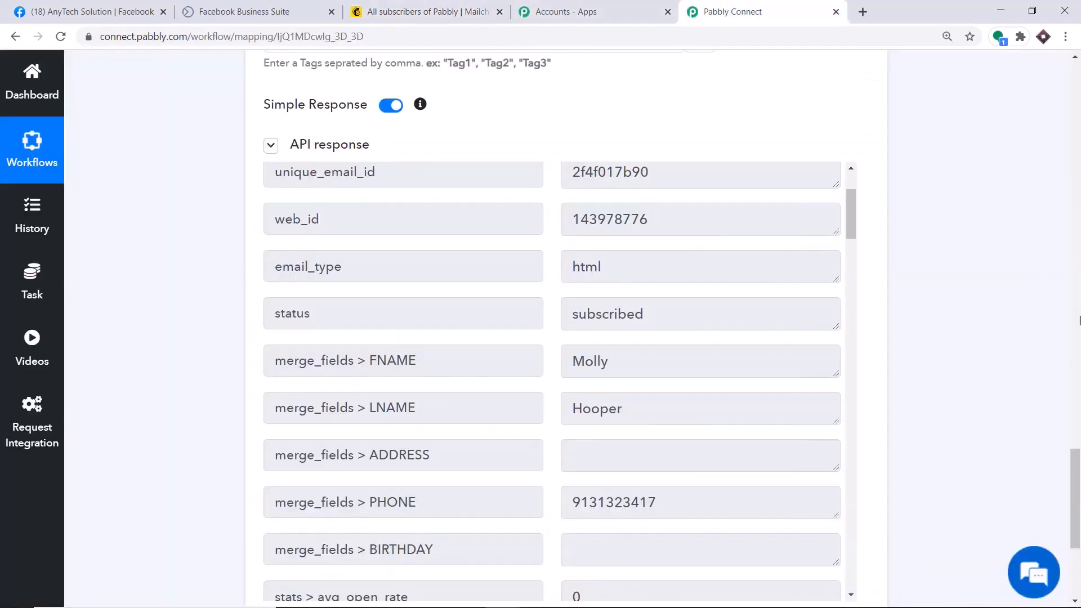
Collapse the workflow's trigger and action cards, then return to Facebook's Forms Library
scroll(1079, 319, "up", 10)
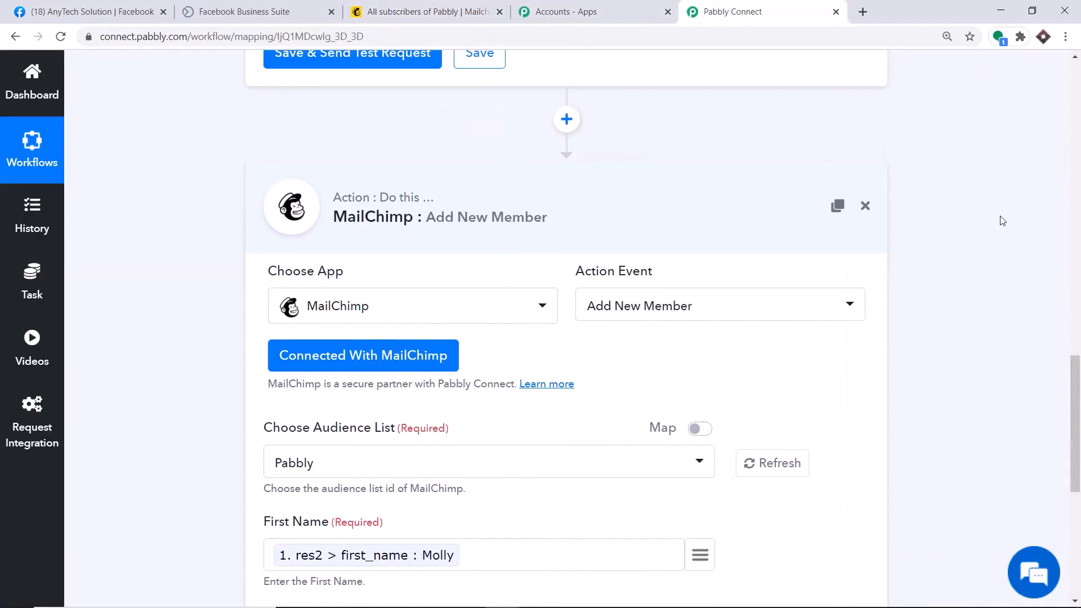
scroll(1003, 221, "up", 15)
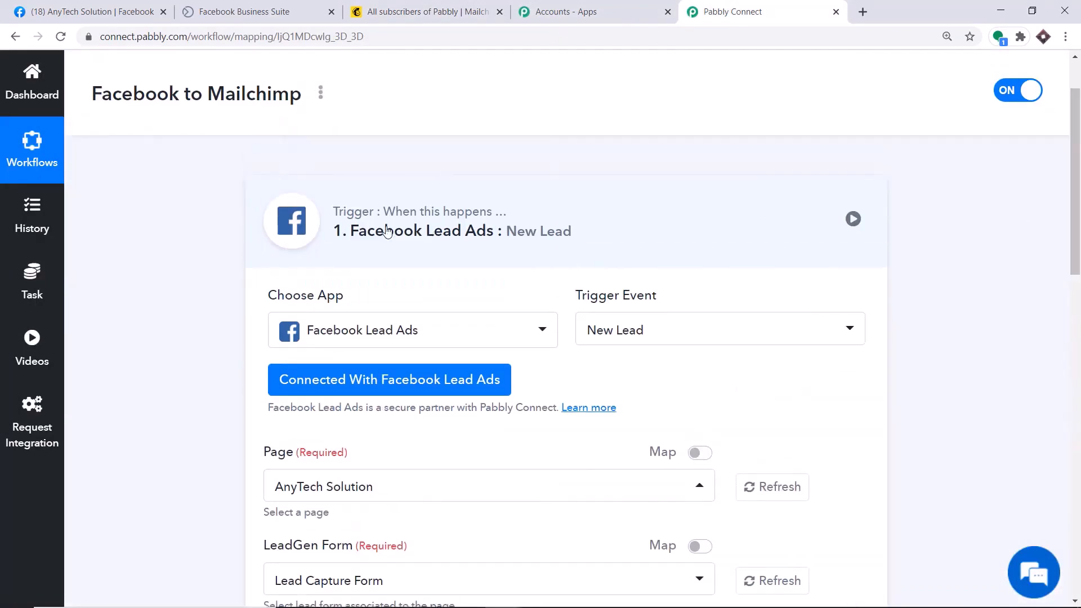
left_click(386, 231)
scroll(1080, 196, "down", 1)
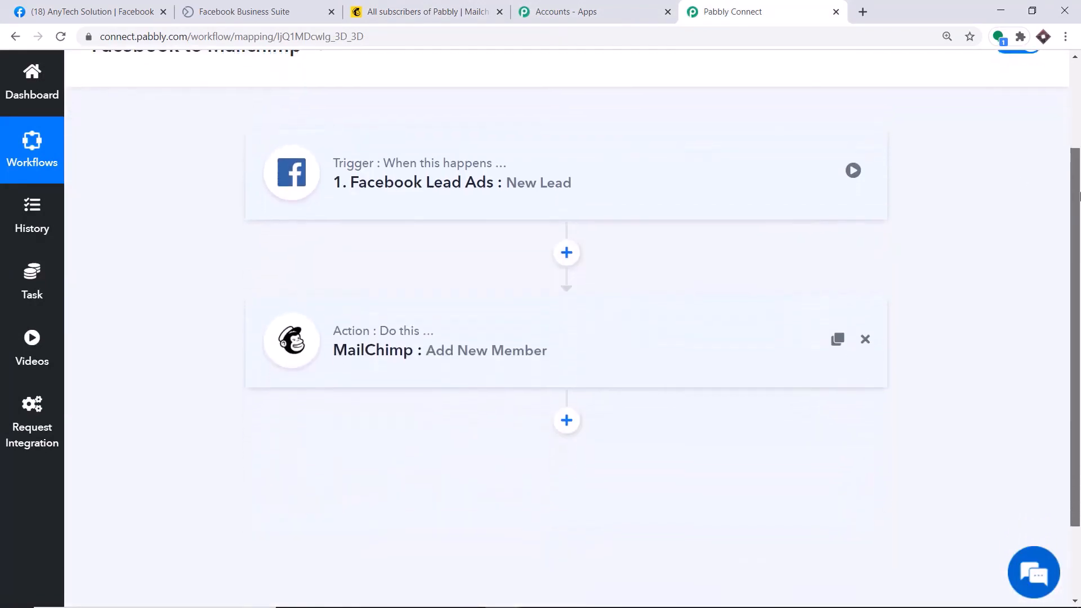
left_click_drag(1079, 196, 1080, 201)
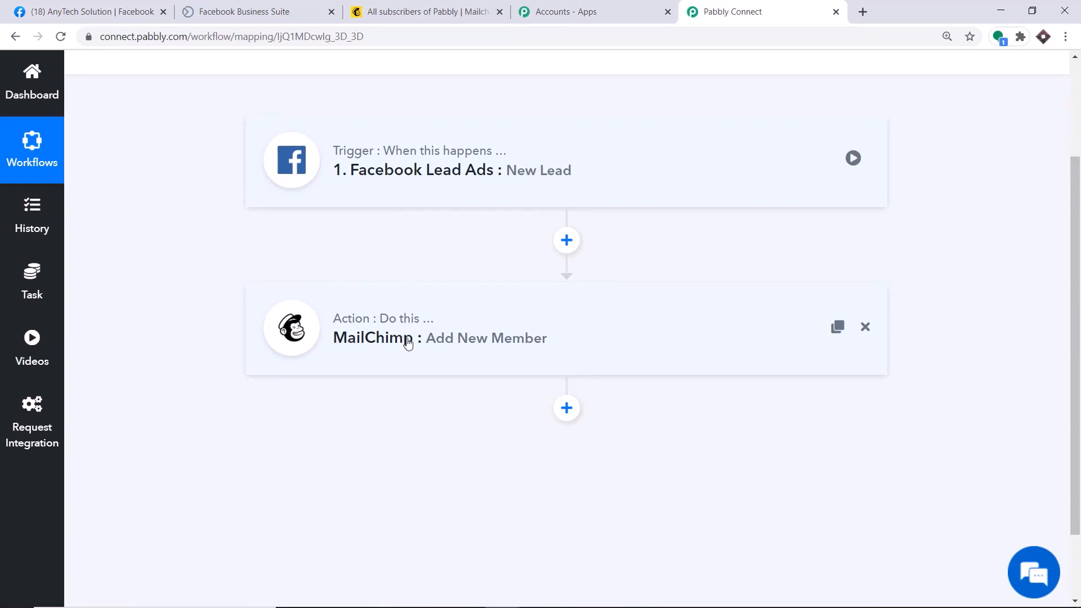
left_click(138, 5)
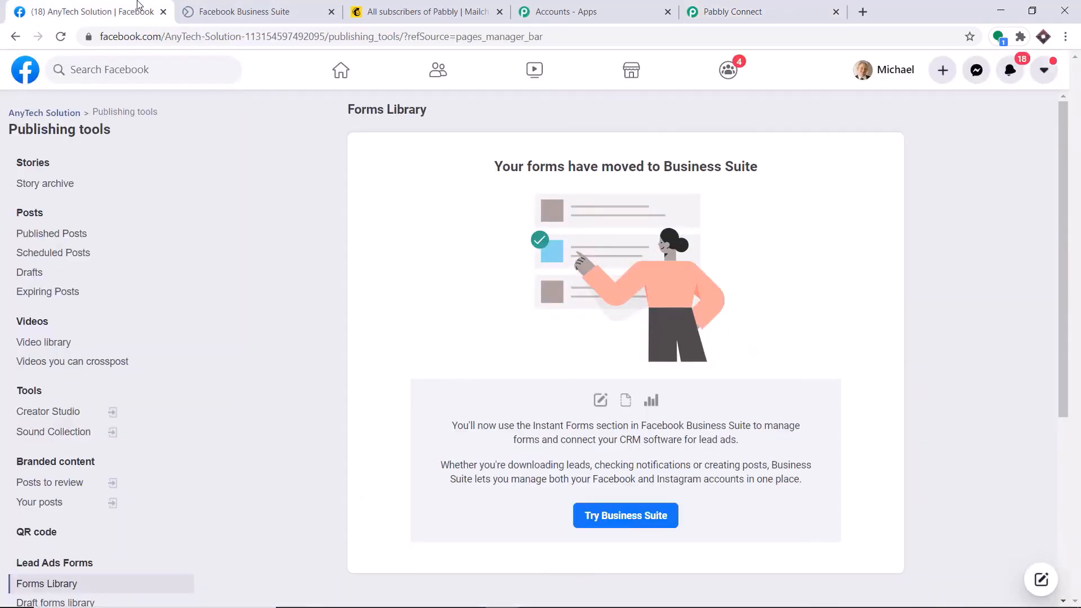
Start a new test of the Lead Capture Form and enter the lead's first name, last name, email and phone
left_click(244, 6)
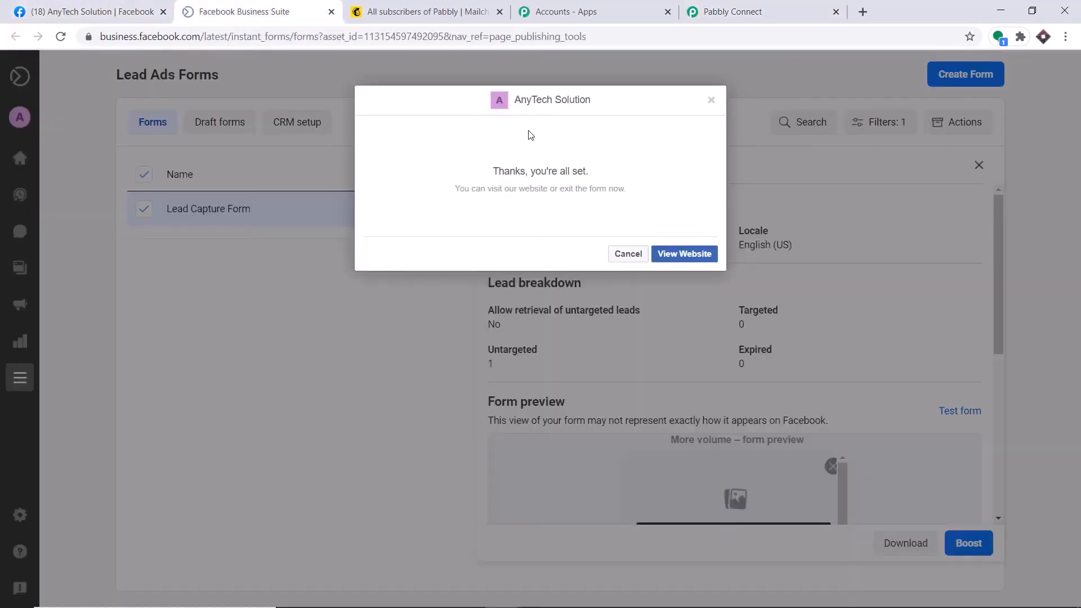
left_click(711, 101)
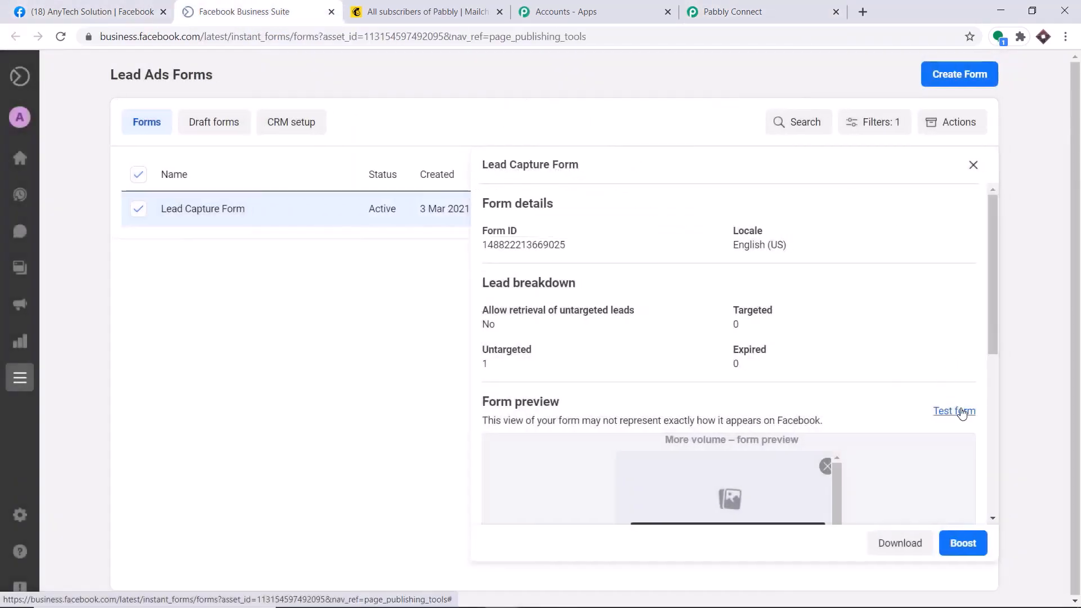
left_click(962, 412)
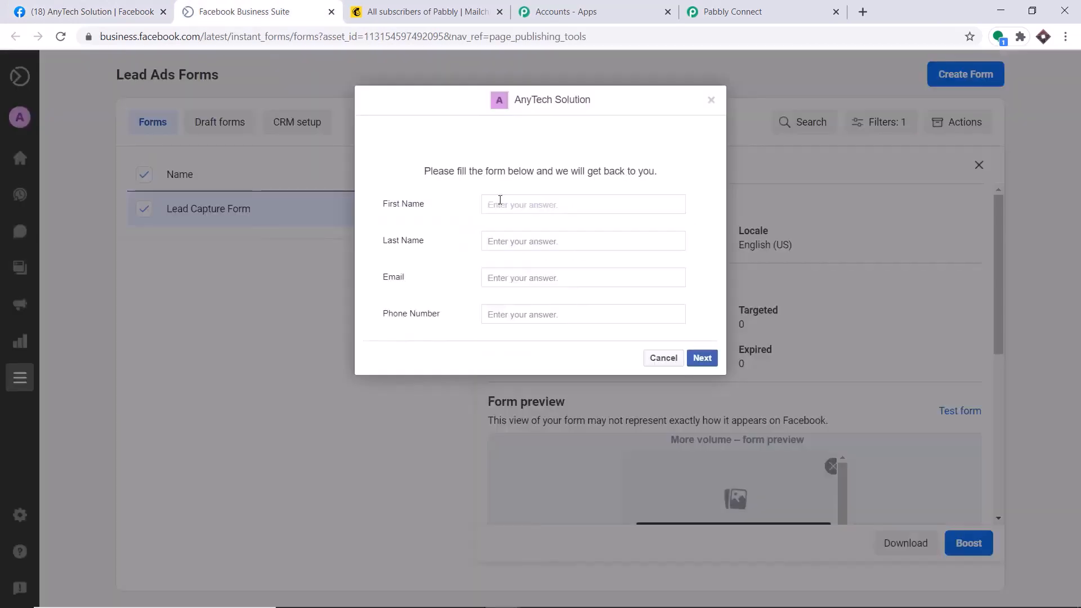
left_click(500, 200)
type("Penny")
left_click(515, 244)
type("Leonard")
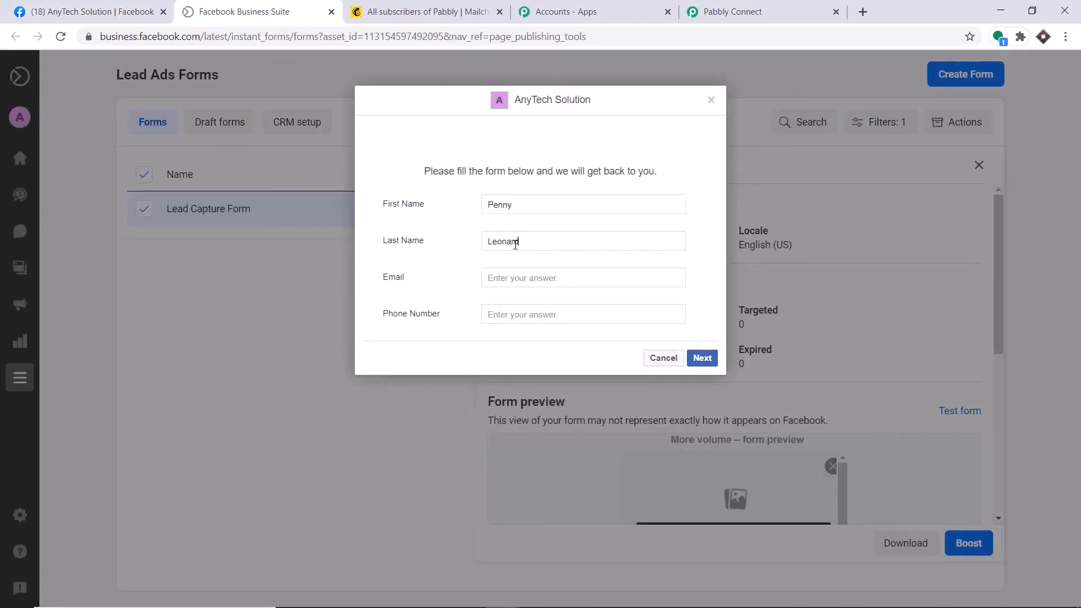
left_click(501, 275)
left_click(512, 309)
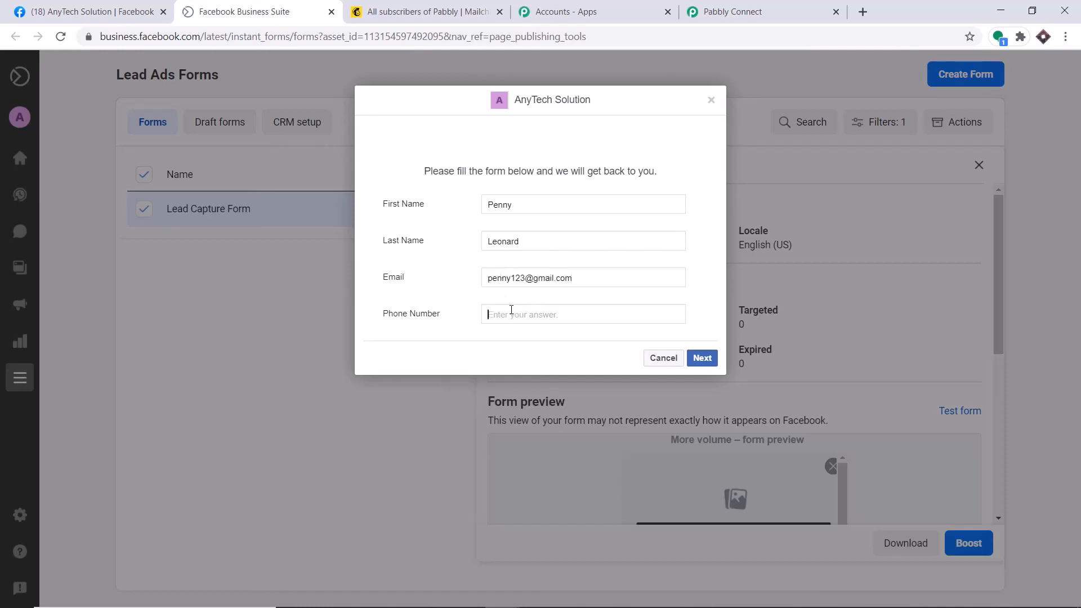
Submit the test lead, then reload Mailchimp's all-contacts list to look for it
left_click(705, 358)
left_click(704, 278)
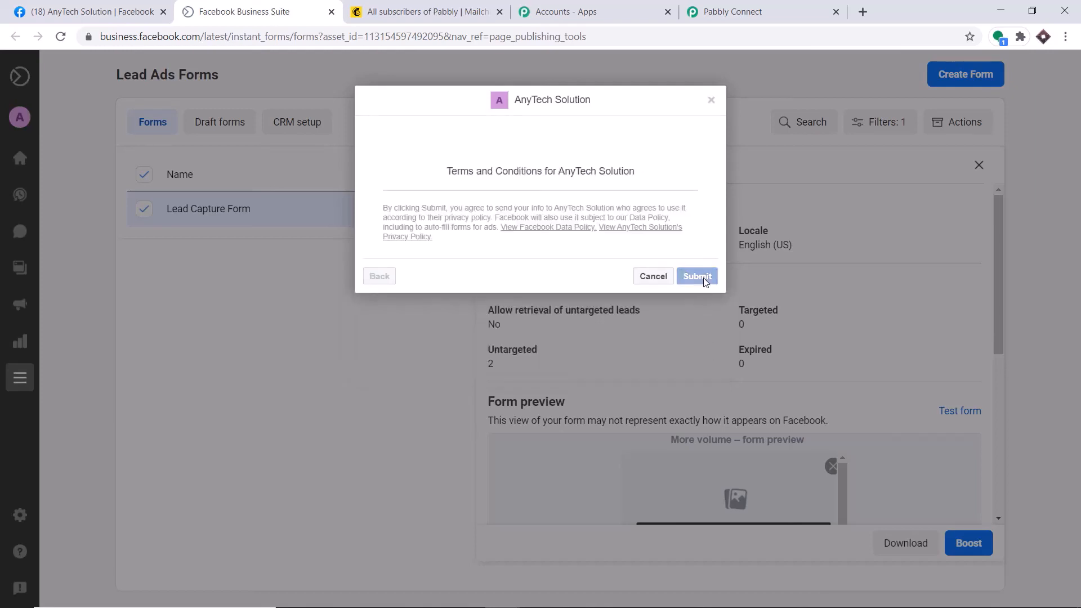
left_click(451, 5)
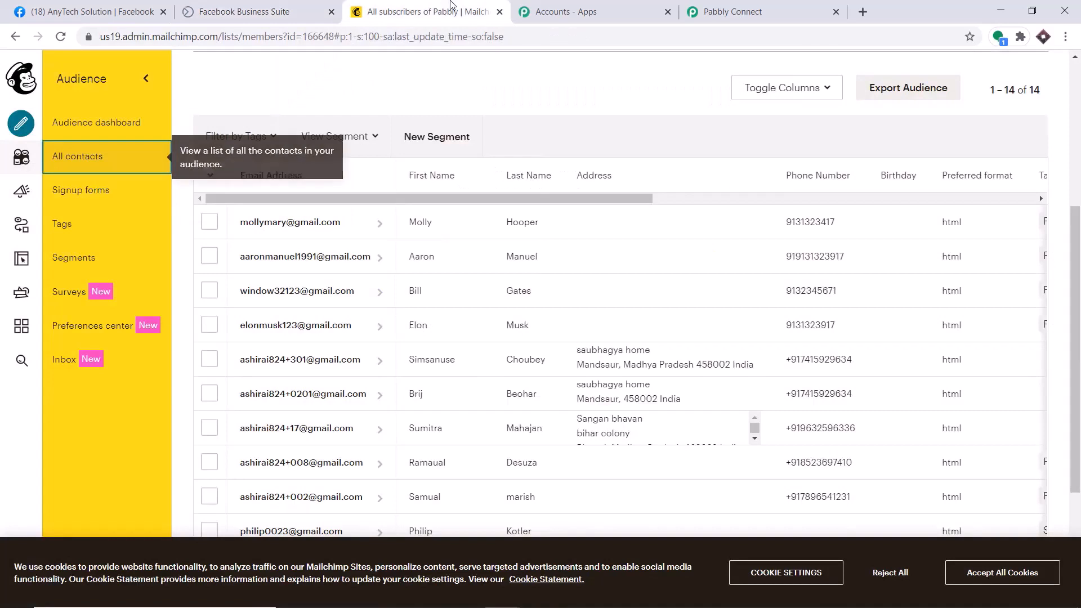
left_click(61, 37)
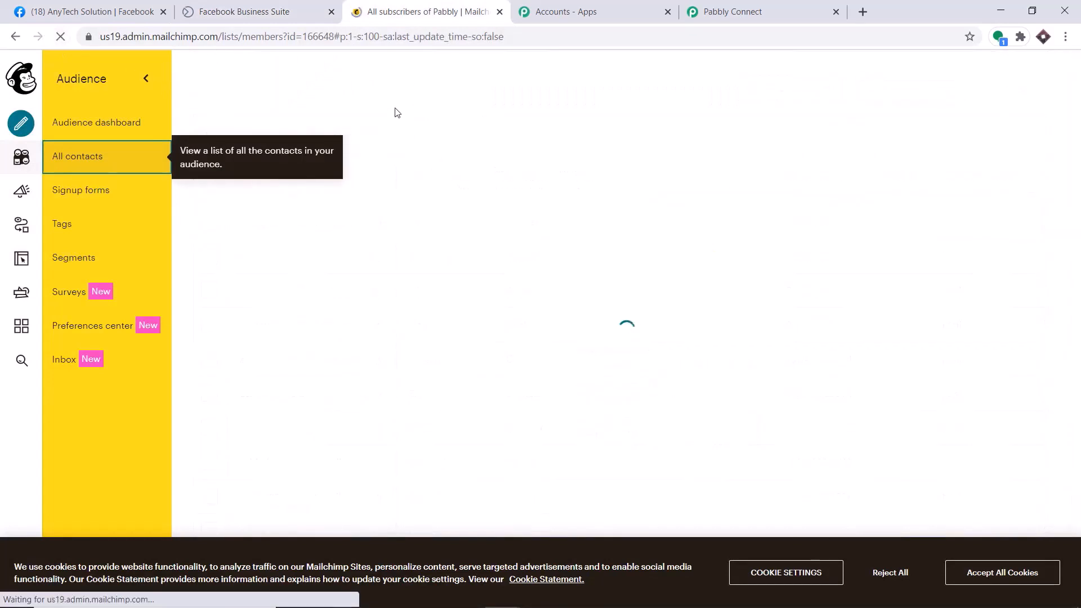
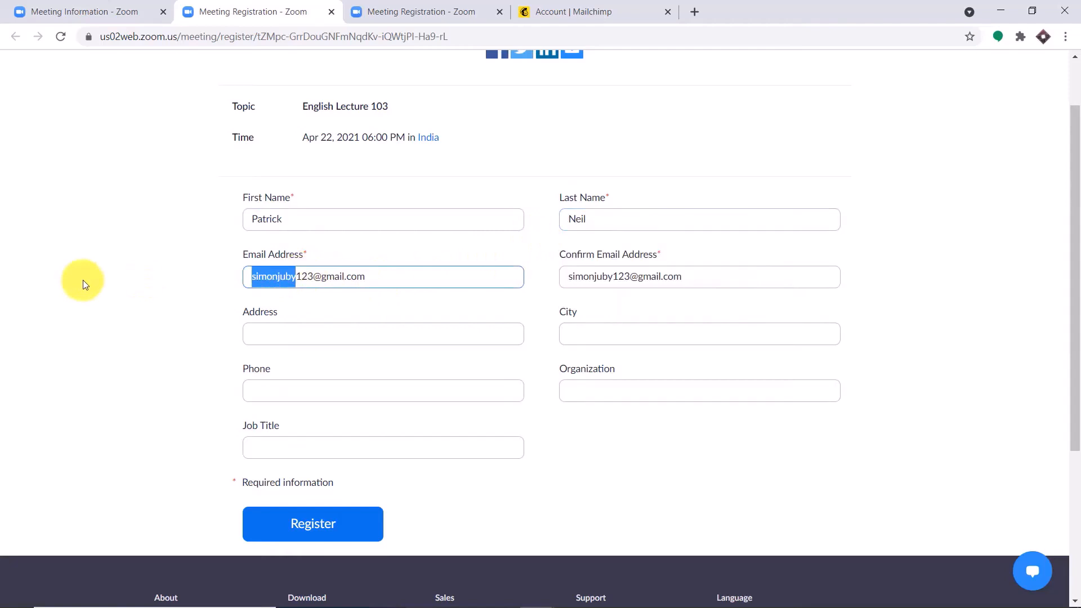
Replace the old name with the registrant's name in both email fields
key("BackSpace")
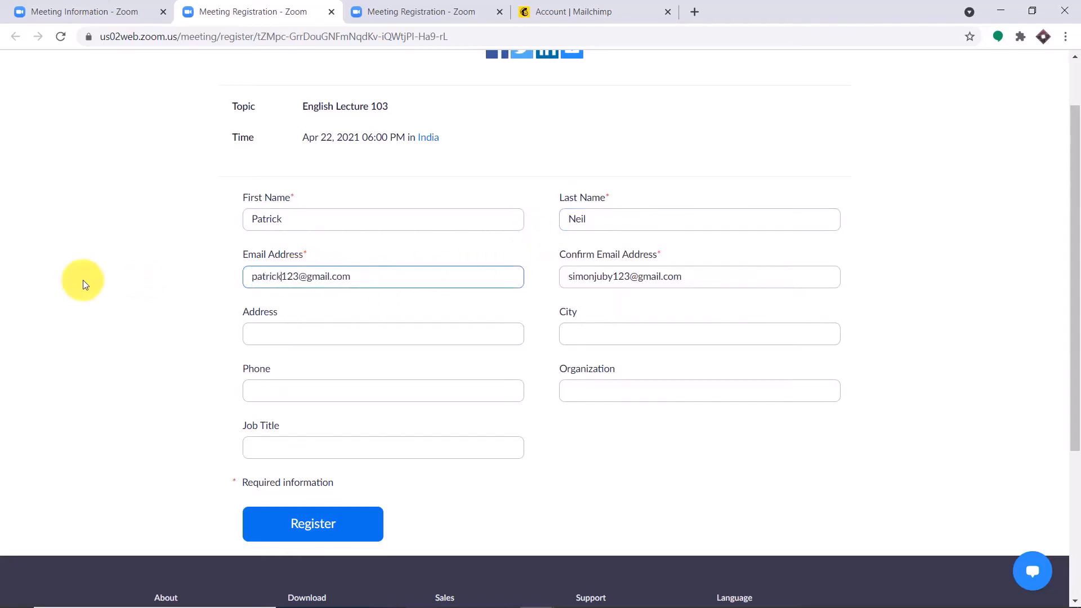
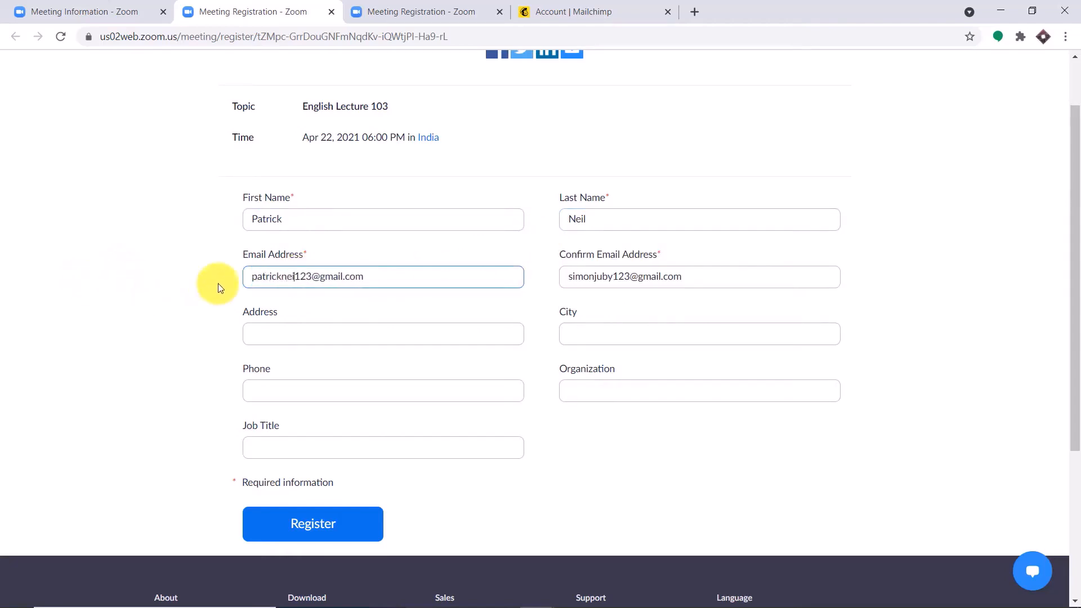
left_click_drag(611, 277, 545, 273)
key("BackSpace")
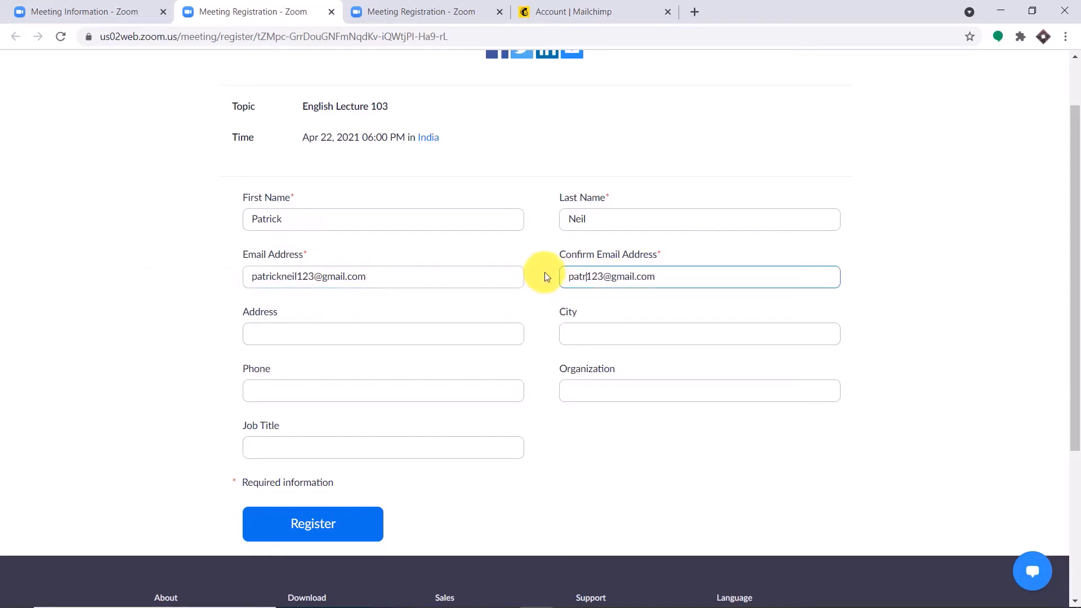
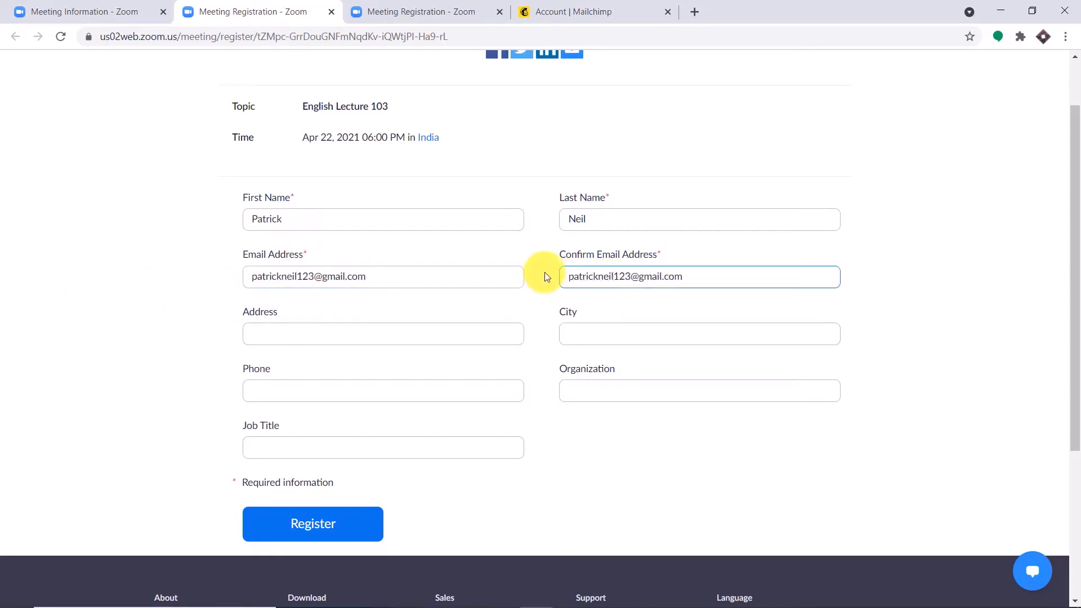
Enter the registrant's street address and city on the registration form
left_click(398, 332)
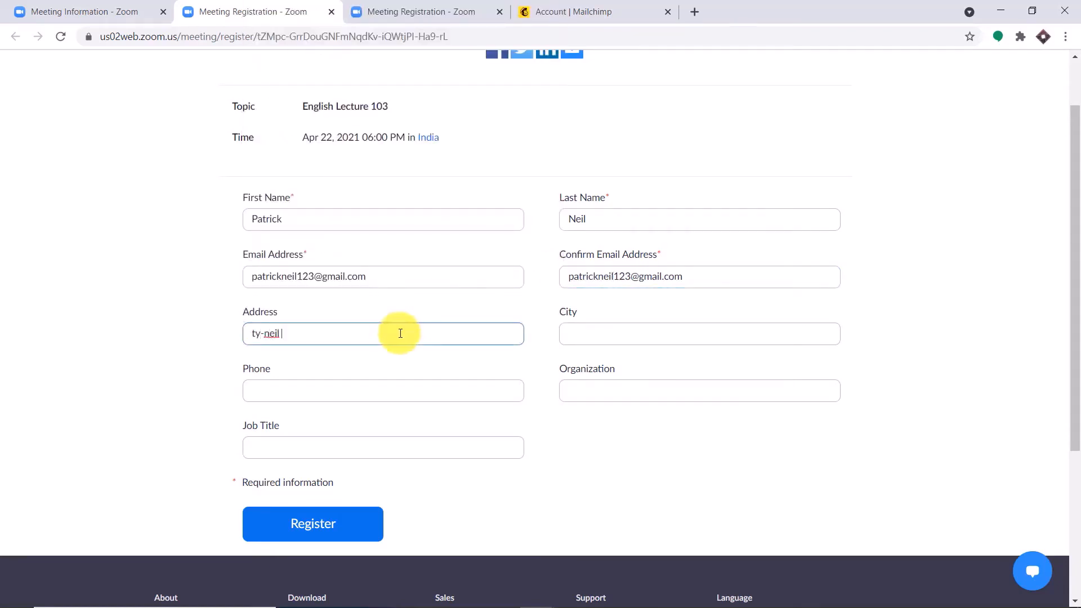
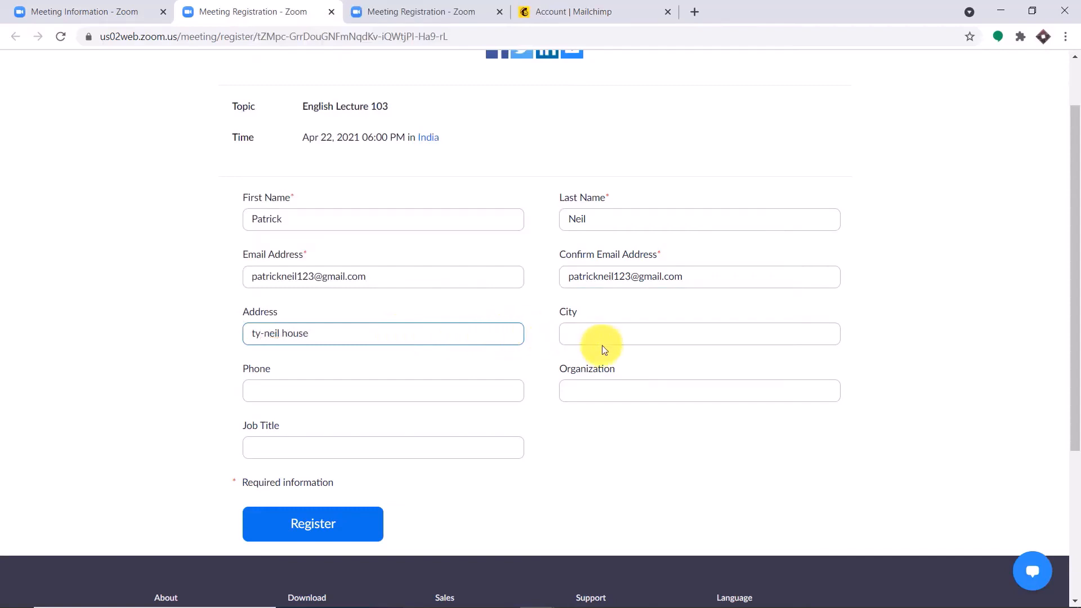
left_click(631, 338)
type("London")
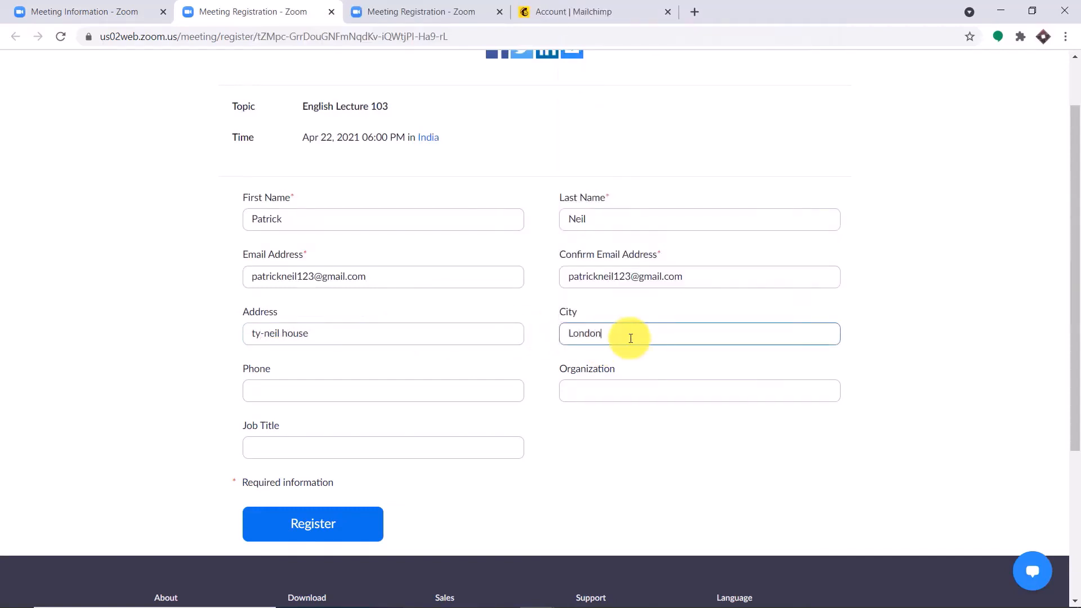
scroll(253, 462, "up", 1)
Fill in the registrant's phone number, organization Tesla and job title Mechanic
left_click(278, 461)
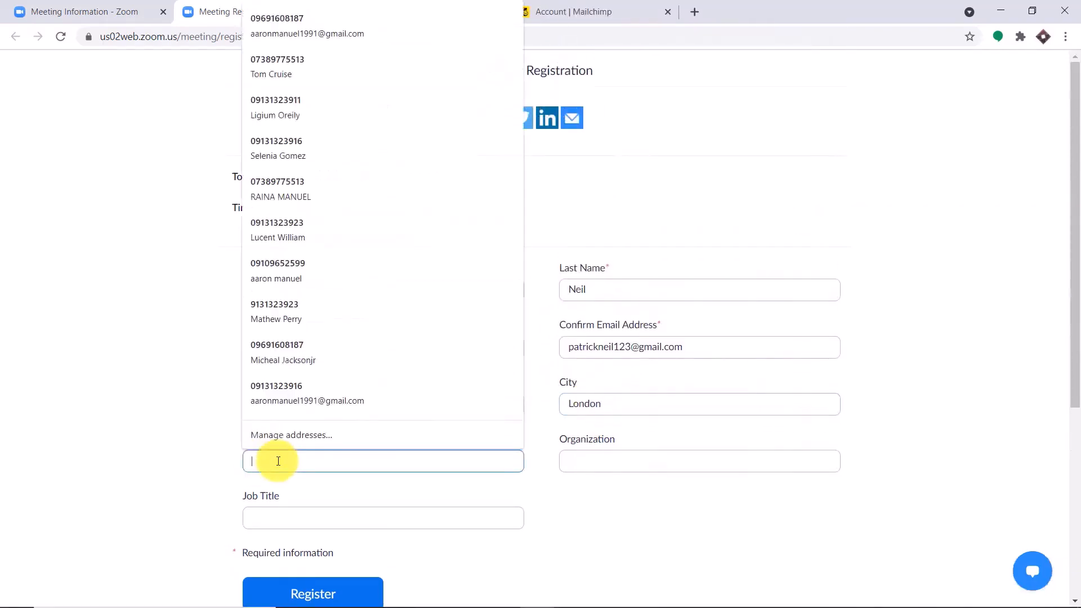
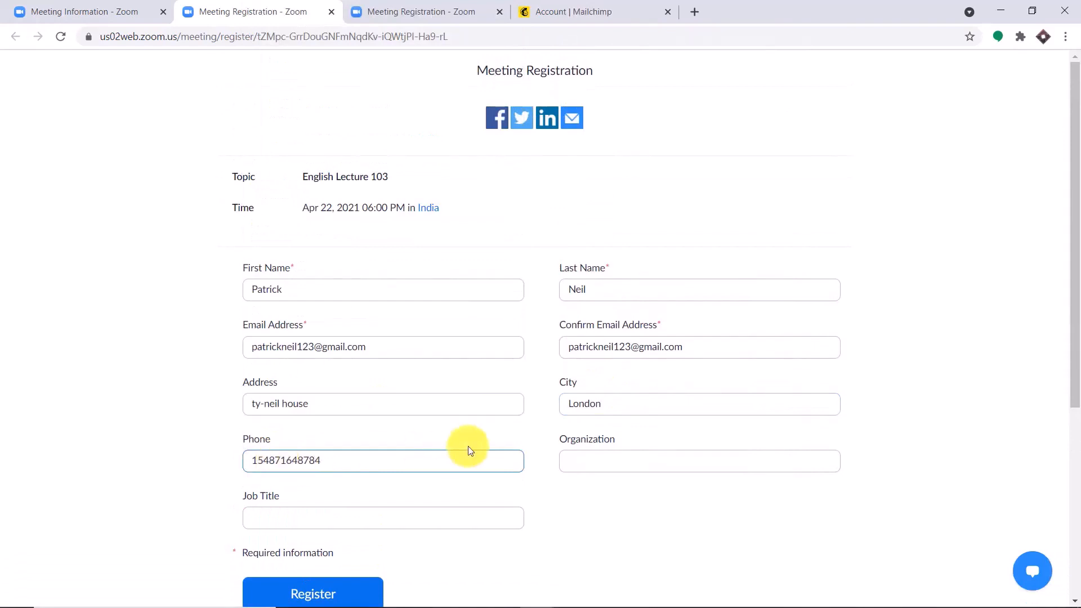
left_click(582, 470)
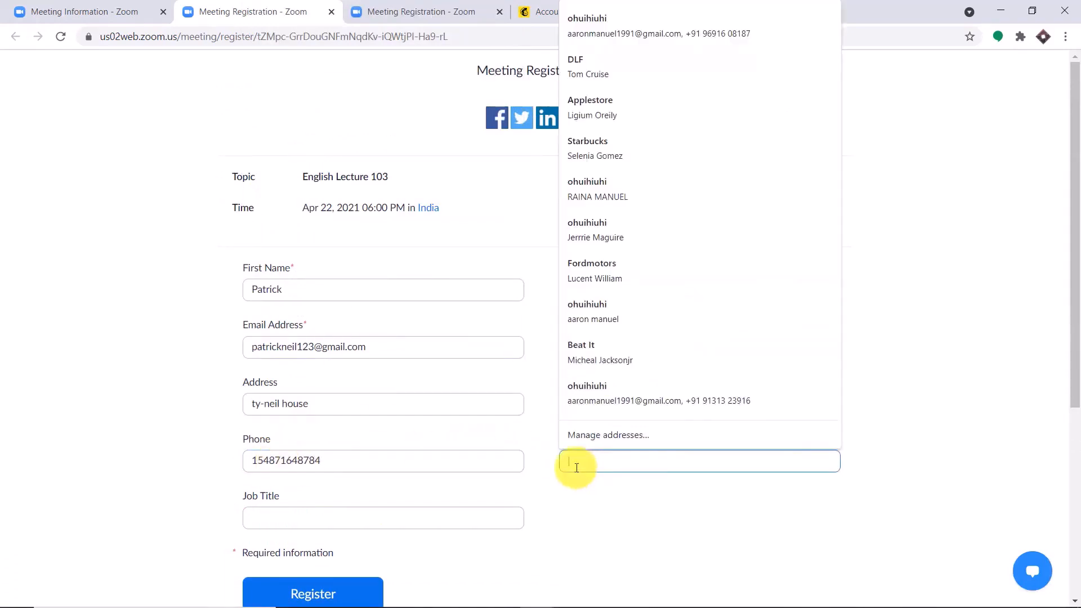
type("Tesla")
scroll(416, 438, "down", 1)
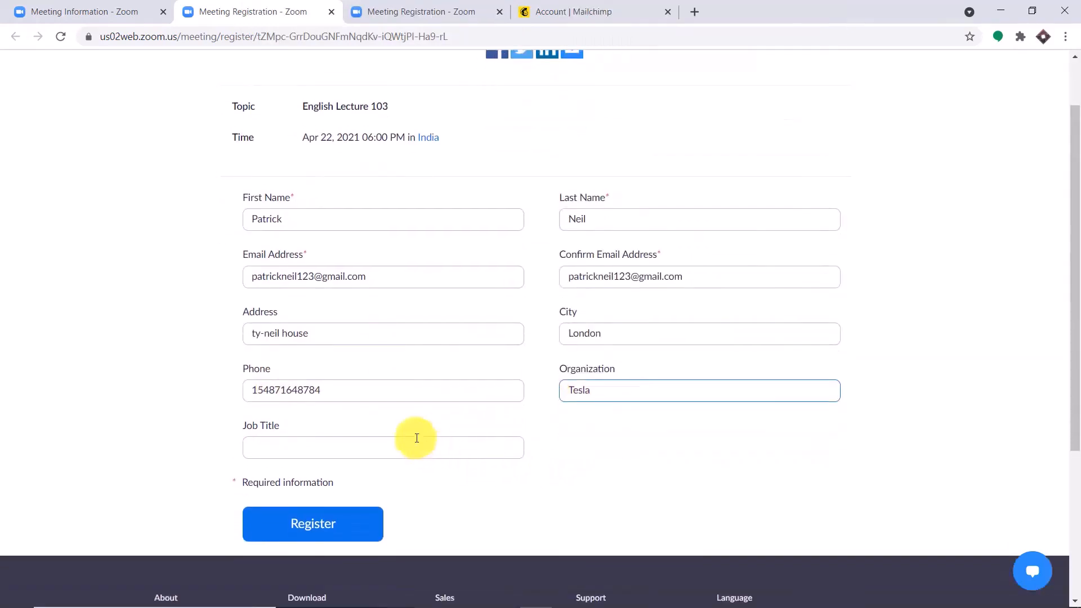
left_click(420, 456)
type("Mec")
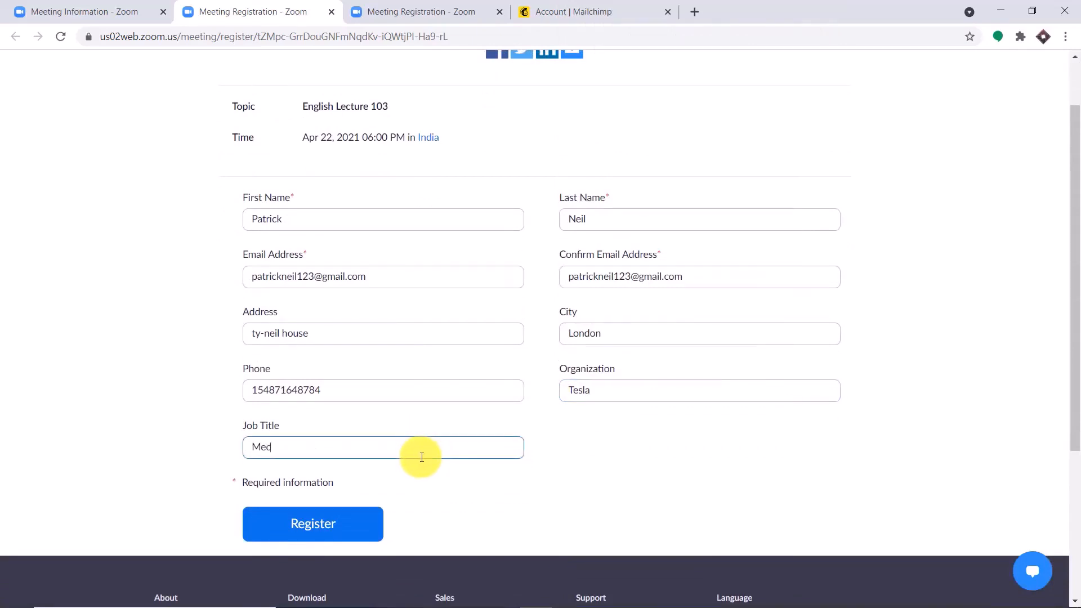
type("hanic")
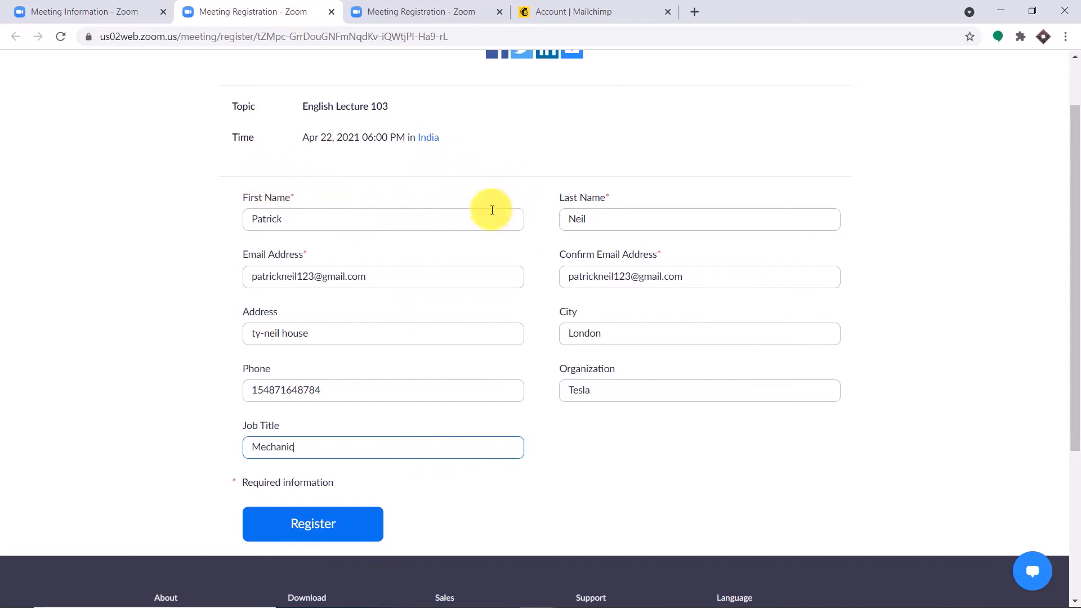
scroll(426, 332, "up", 1)
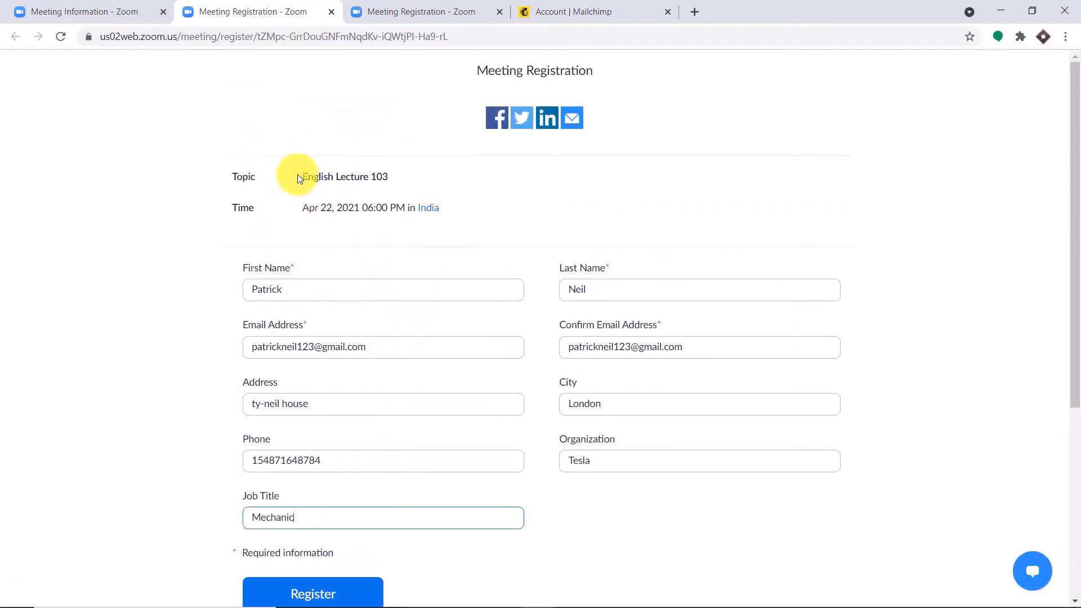
scroll(444, 181, "down", 2)
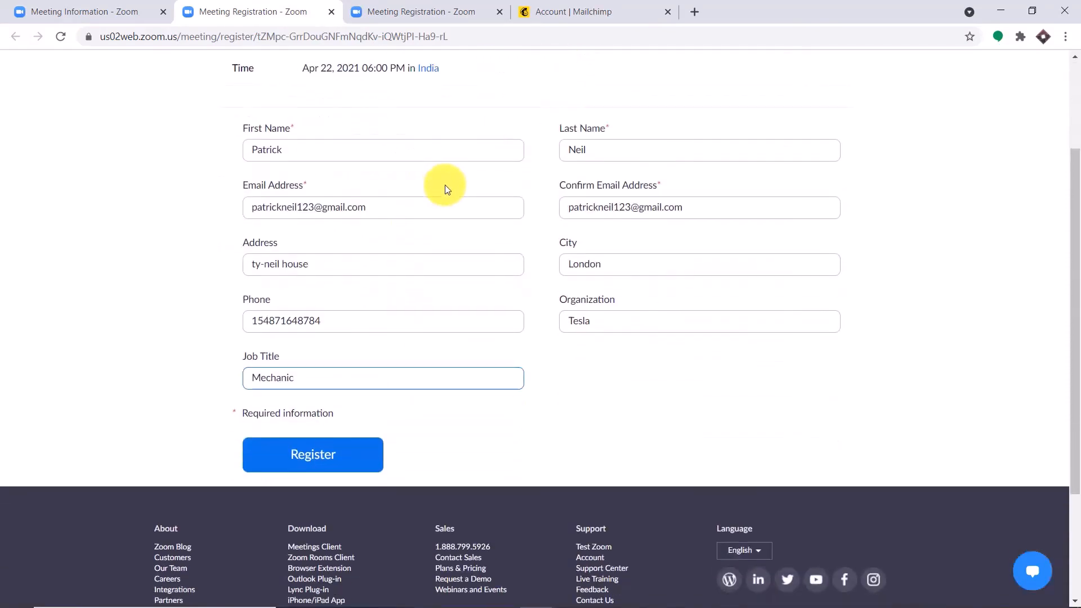
Register for English Lecture 103, then switch to the Mailchimp account tab
left_click(337, 457)
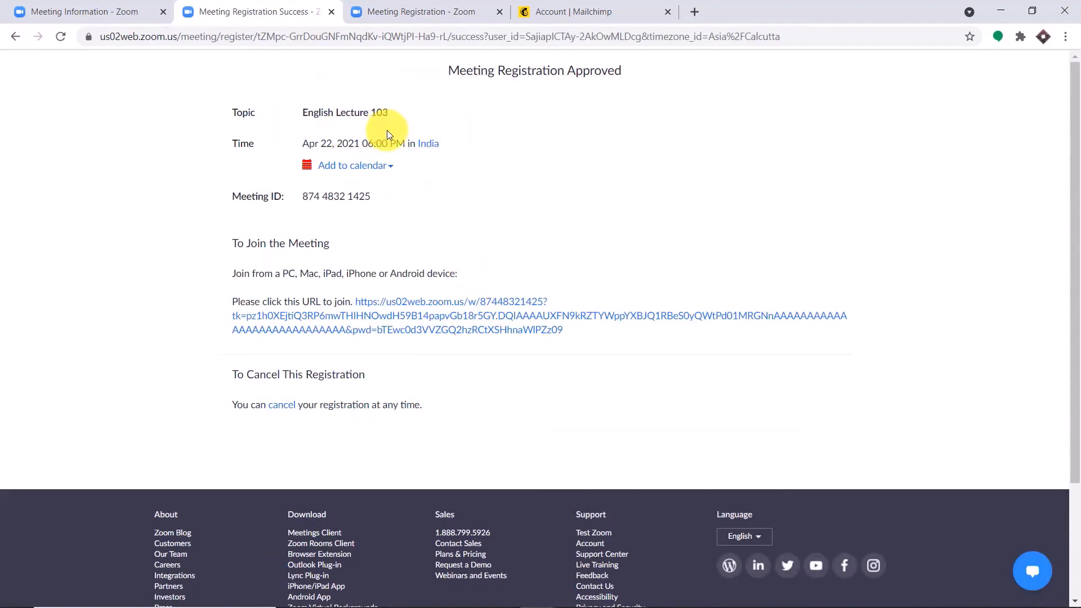
left_click(596, 5)
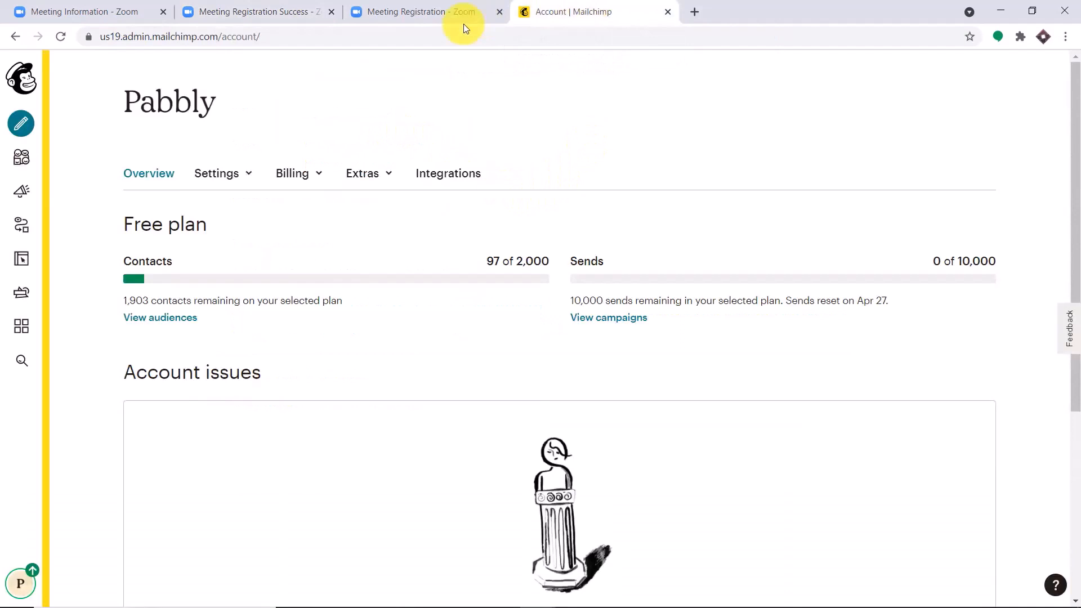
Check the Pabbly audience's All contacts list for the new registrant, then close Mailchimp
left_click(22, 160)
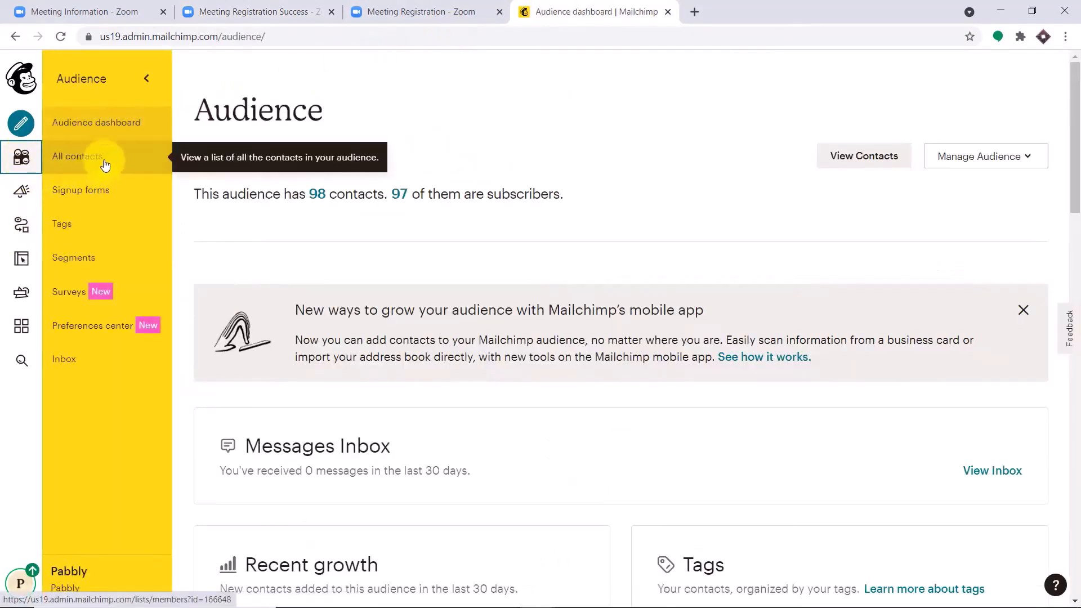
left_click(104, 164)
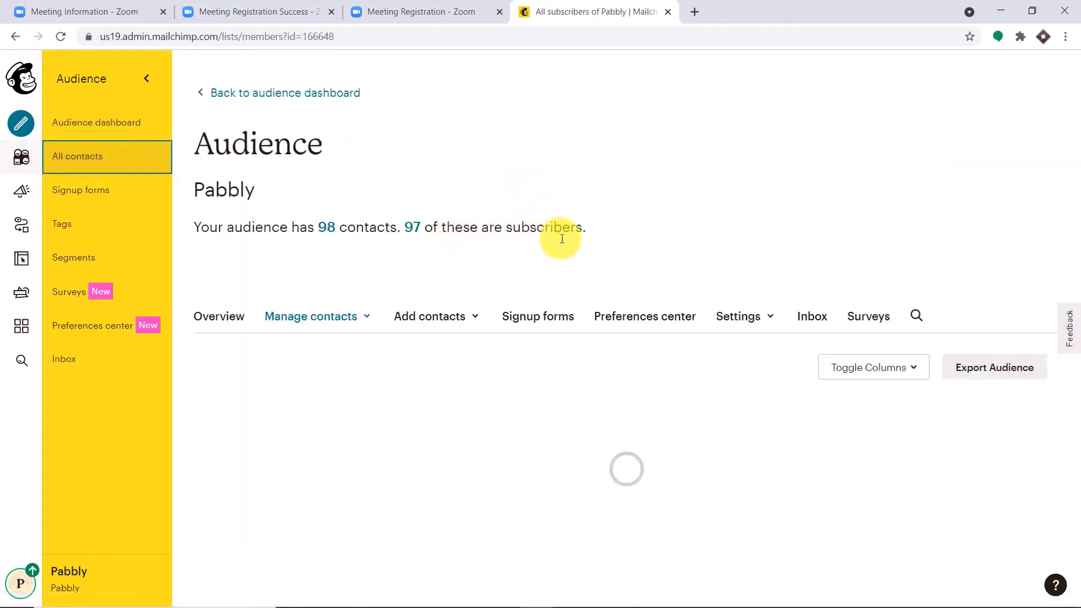
scroll(610, 250, "down", 2)
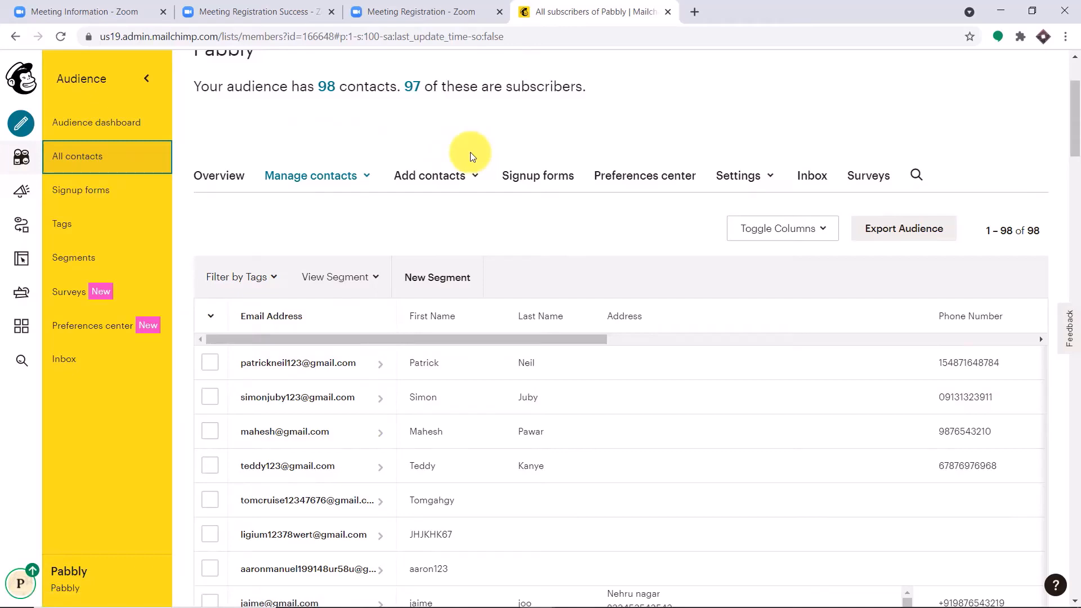
left_click(668, 12)
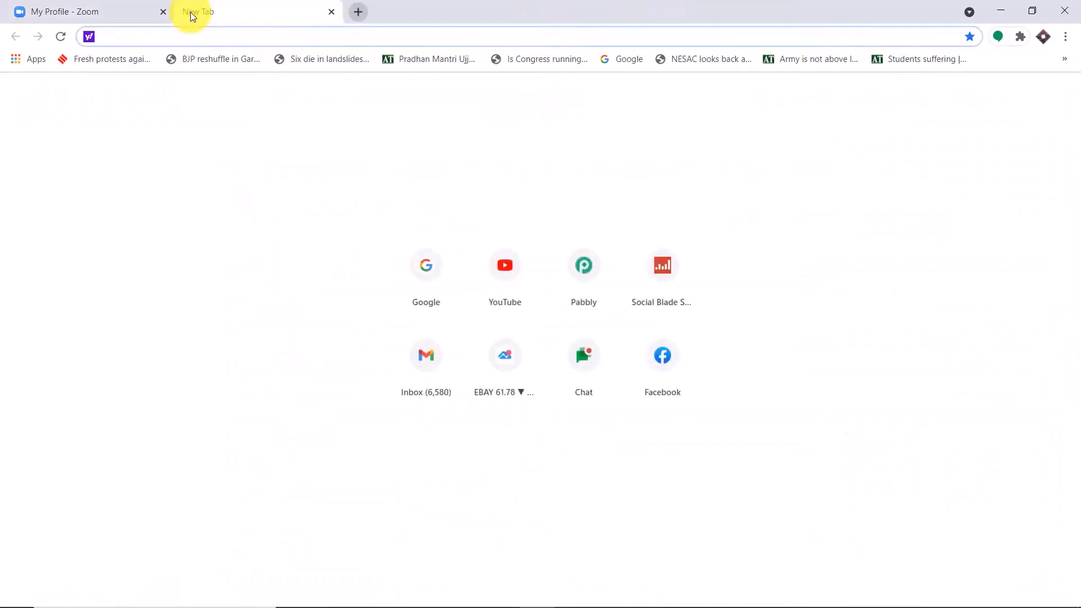
Go to pabbly.com, sign in, and launch Pabbly Connect with Access Now
type("p")
key("Return")
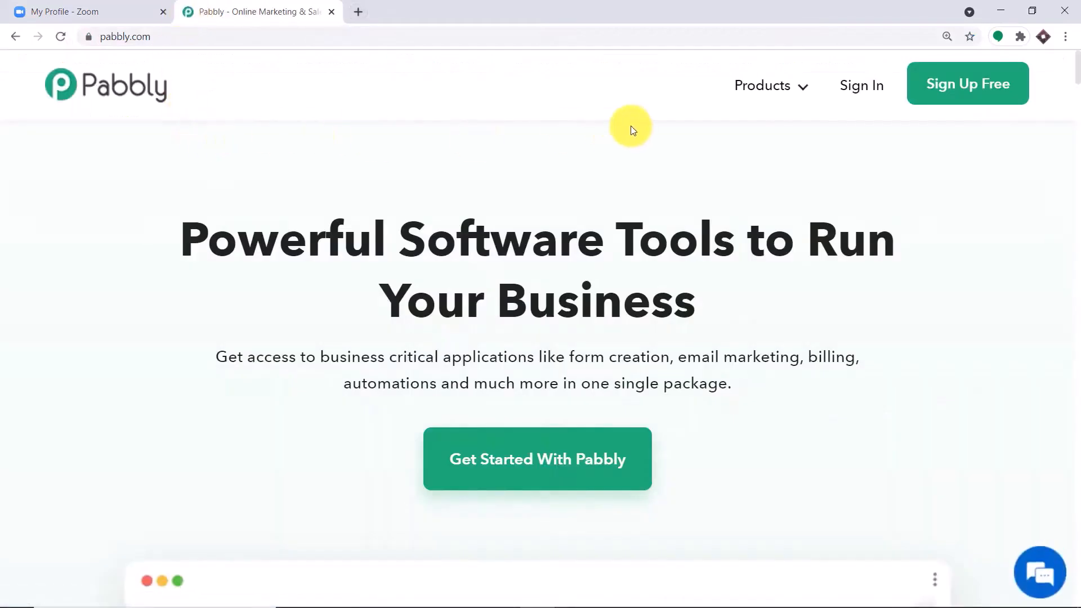
left_click(875, 83)
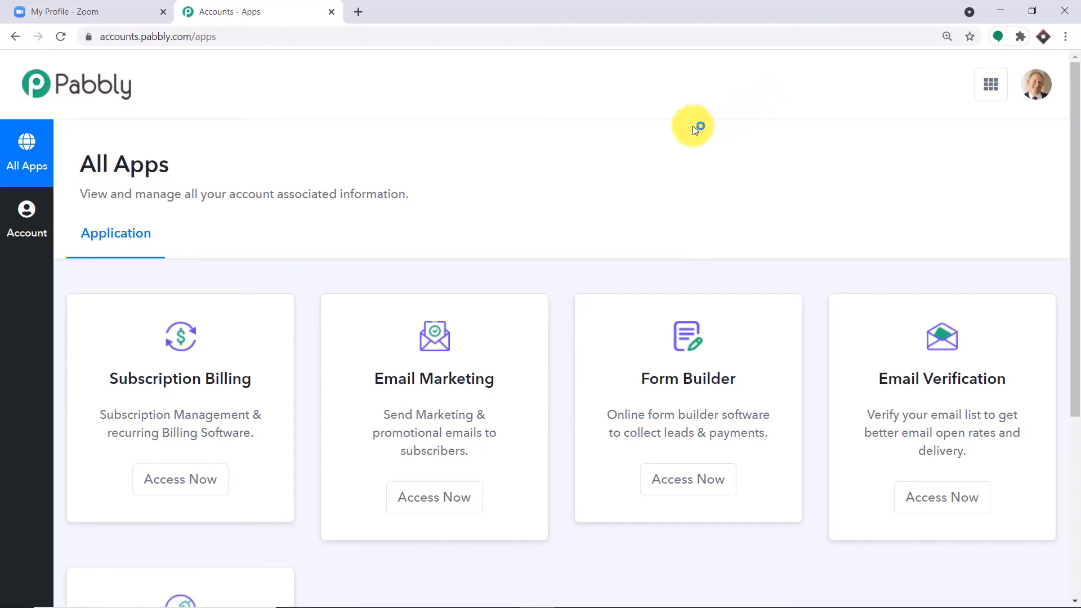
scroll(693, 127, "down", 5)
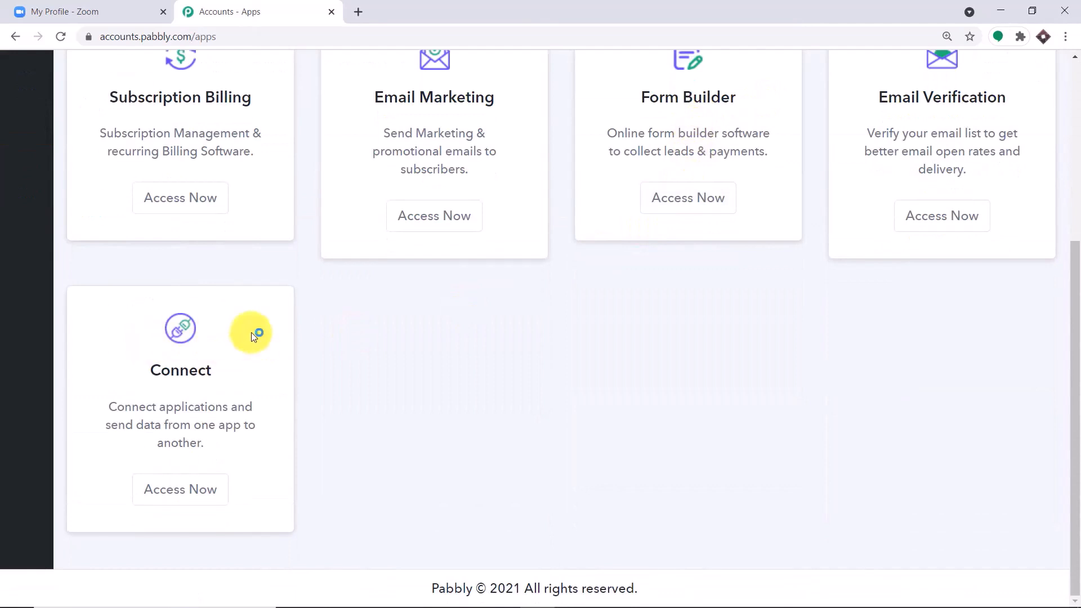
left_click(207, 486)
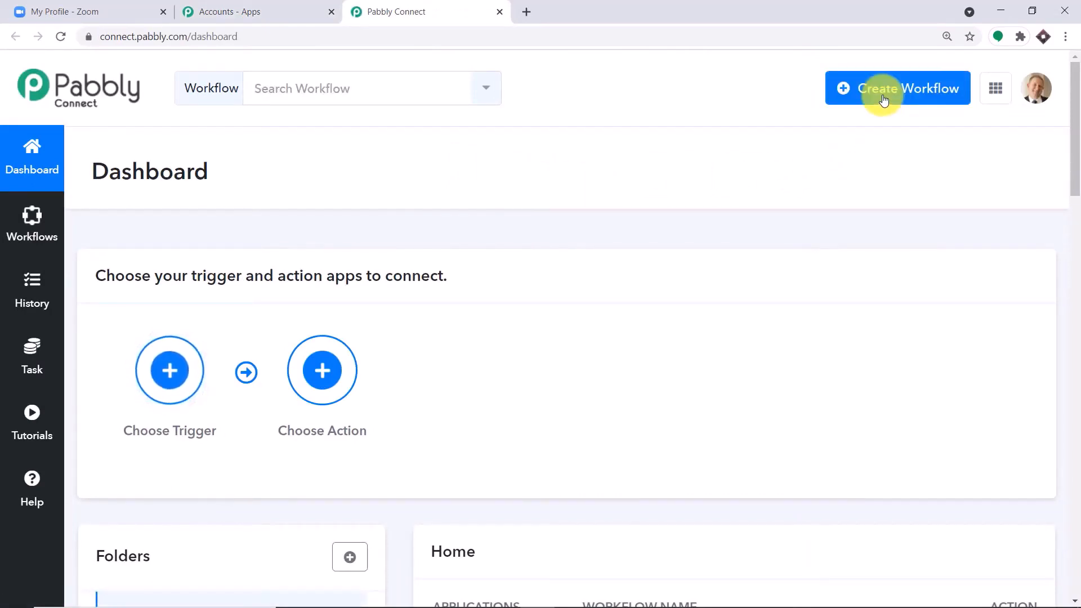
Create a new workflow named 'Zoom Connections'
left_click(883, 100)
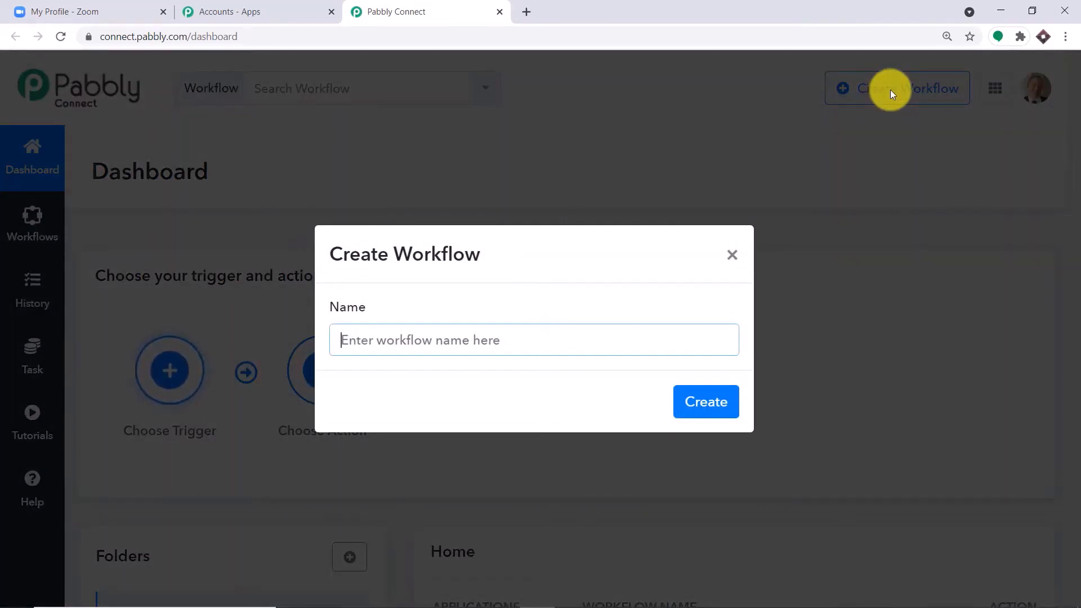
type("Z")
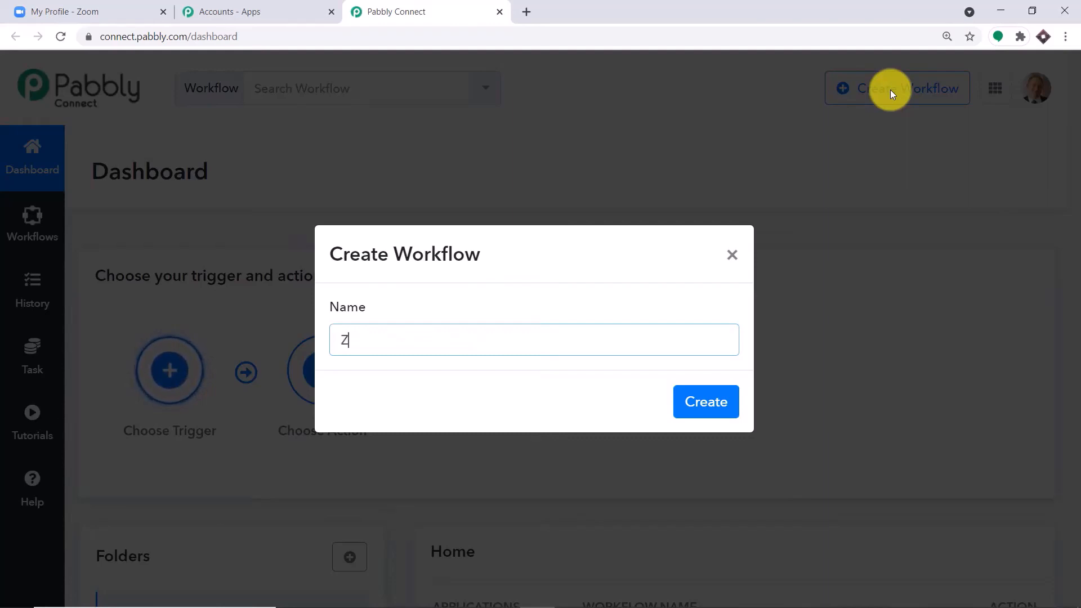
type("oom Co")
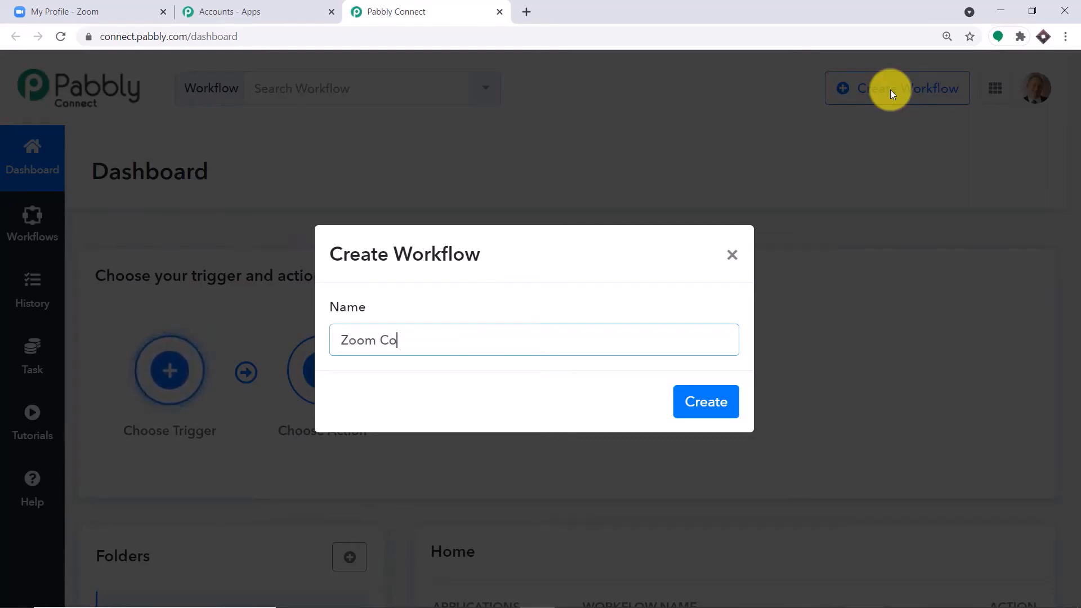
type("nnections")
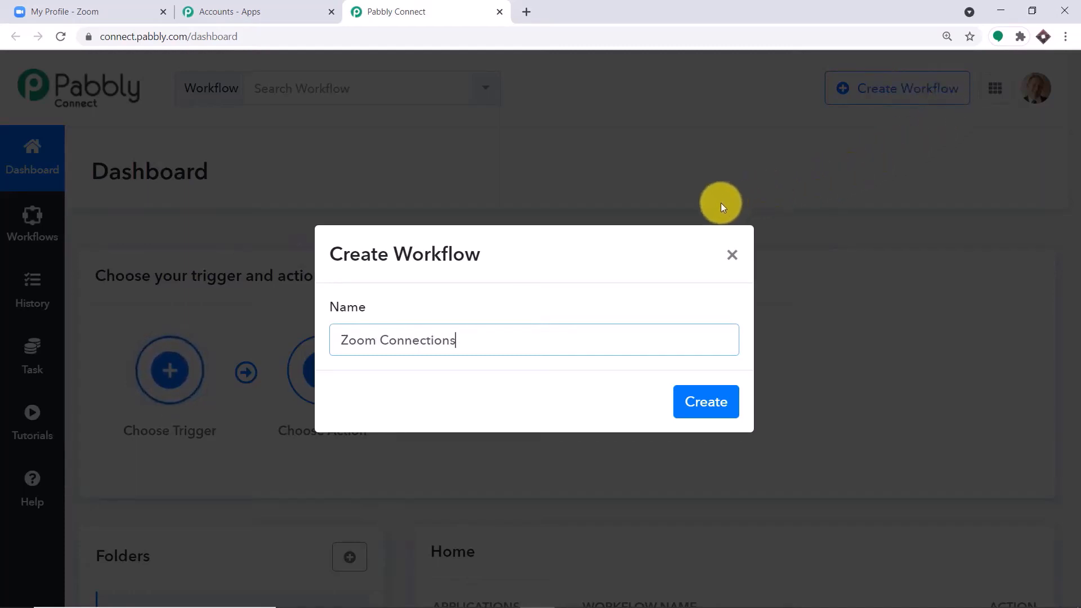
left_click(697, 410)
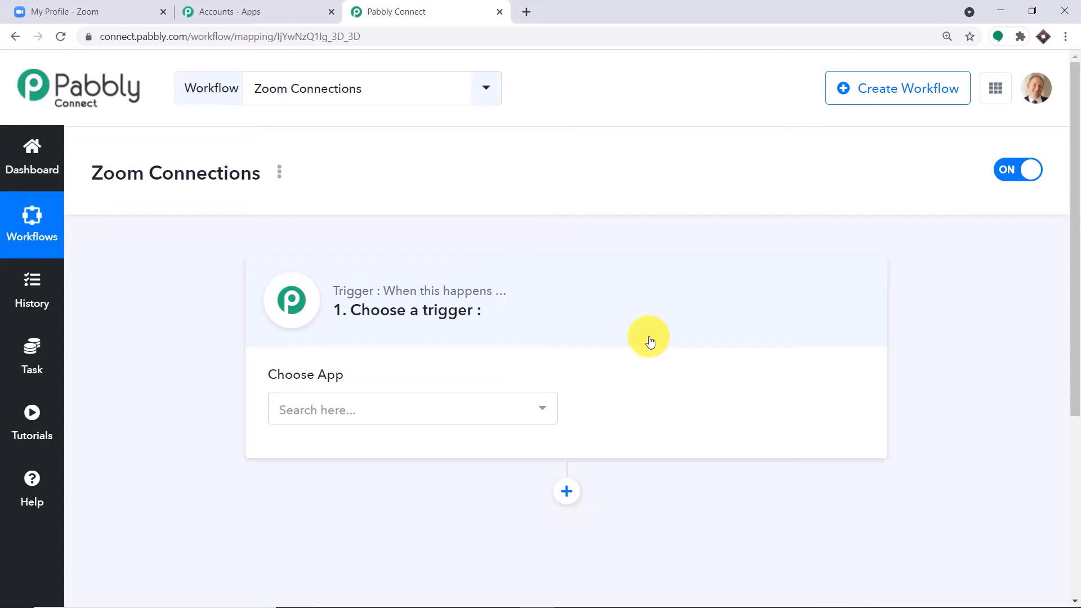
Set the trigger to the Zoom app with the Configure Webhooks event
left_click(357, 414)
type("zoom")
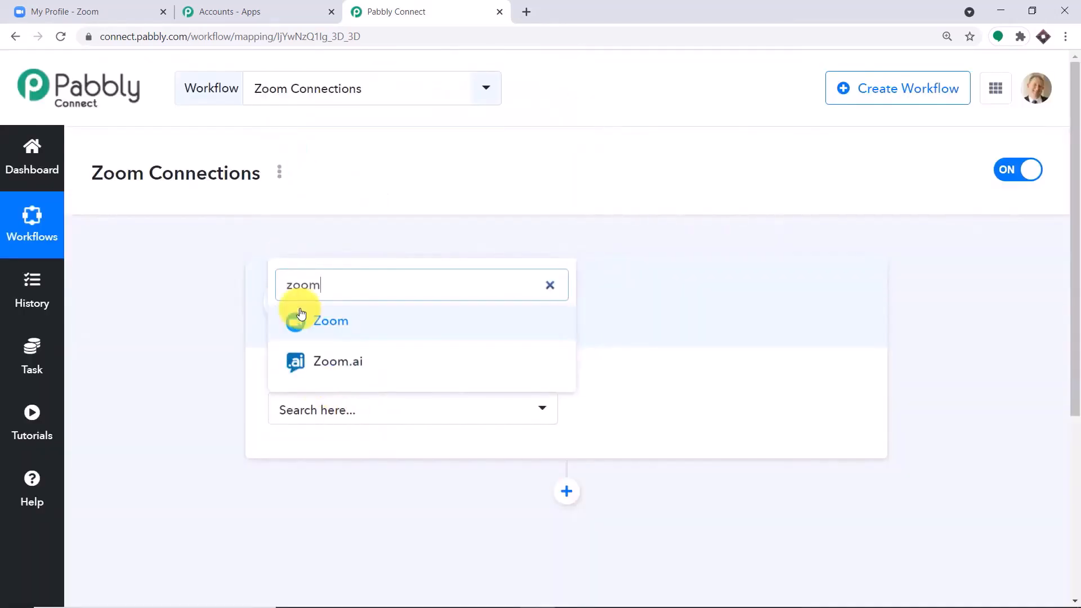
left_click(295, 319)
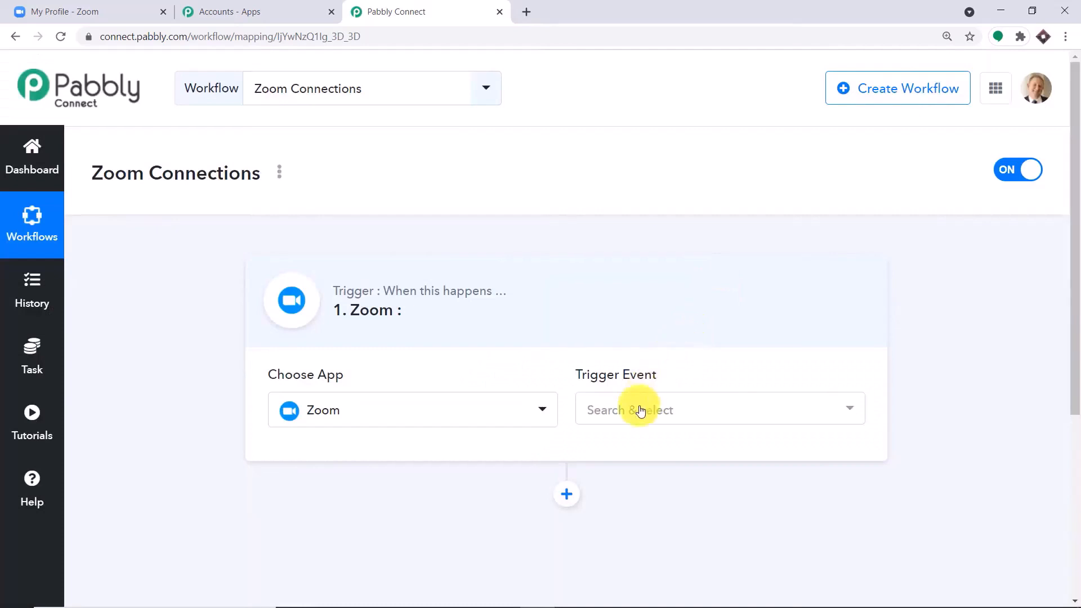
left_click(642, 410)
left_click(637, 485)
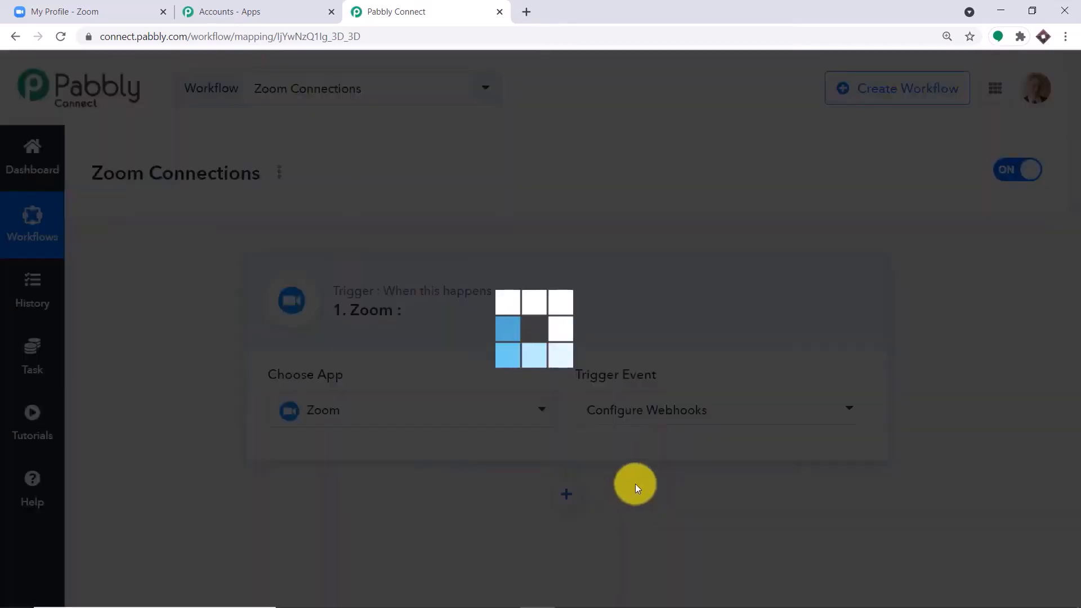
scroll(783, 287, "down", 2)
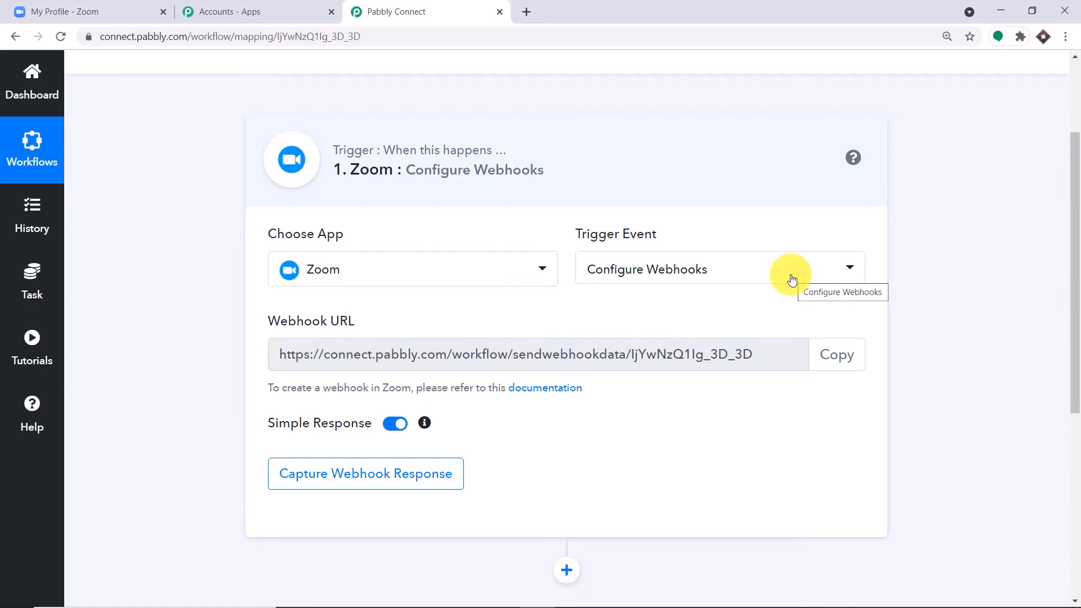
Open Advanced > Integration in the Zoom profile's admin menu
left_click(85, 10)
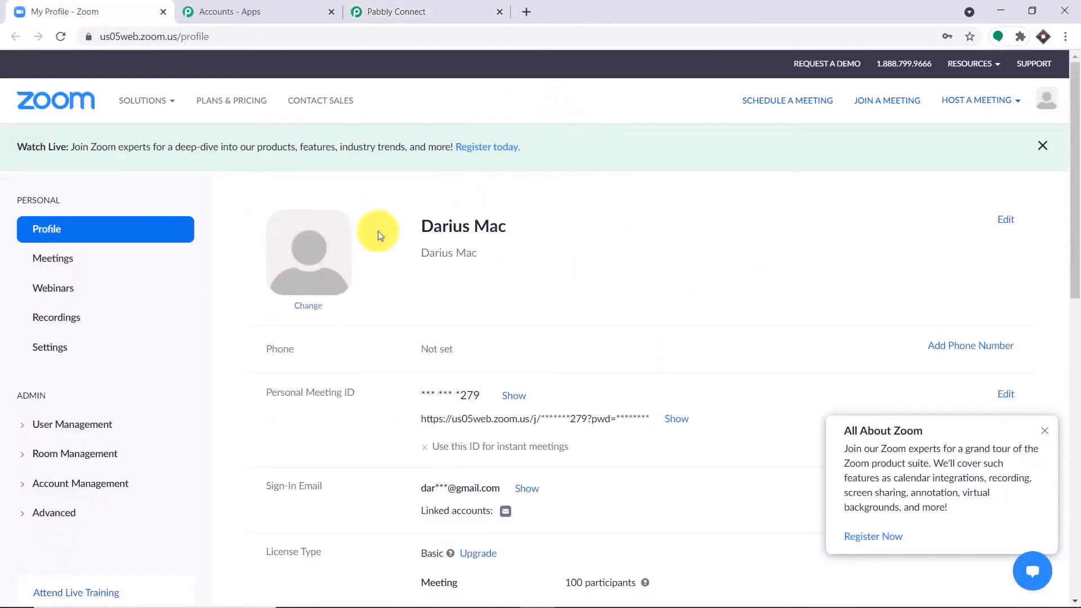
scroll(124, 321, "down", 2)
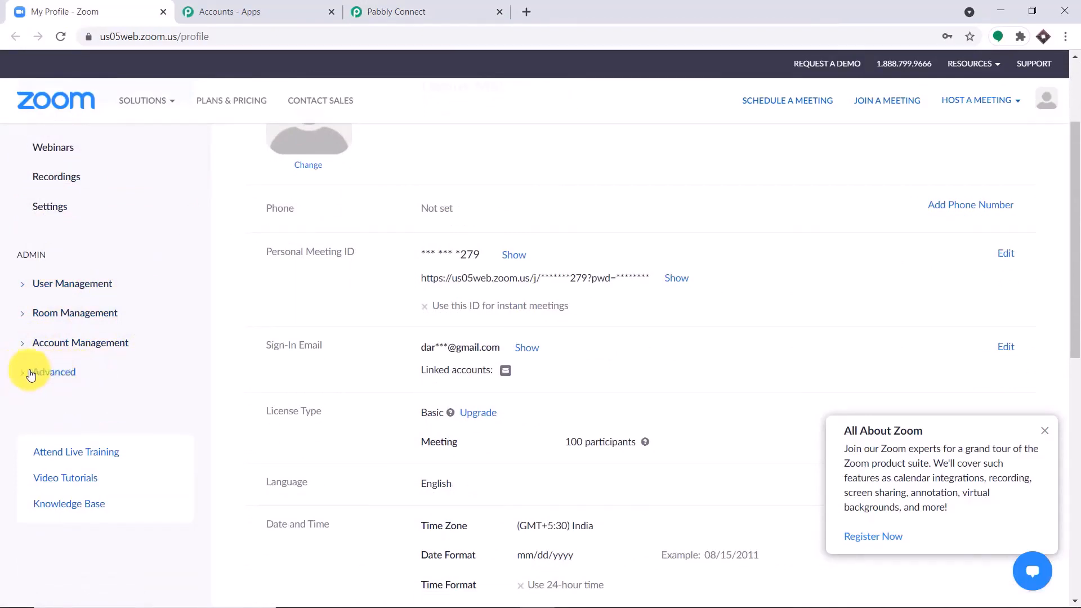
left_click(54, 372)
scroll(109, 384, "down", 2)
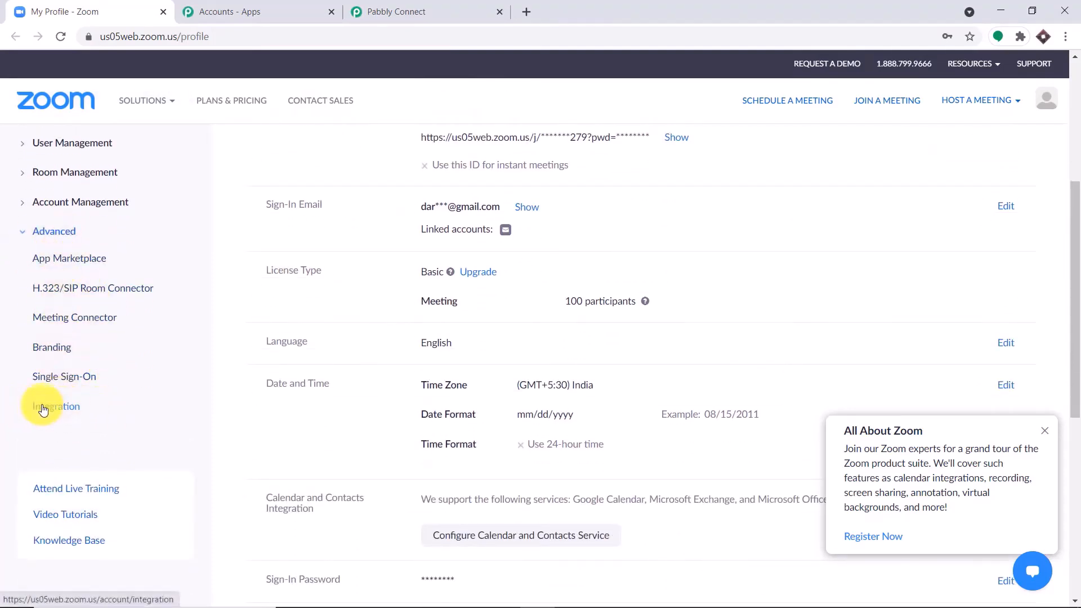
left_click(44, 410)
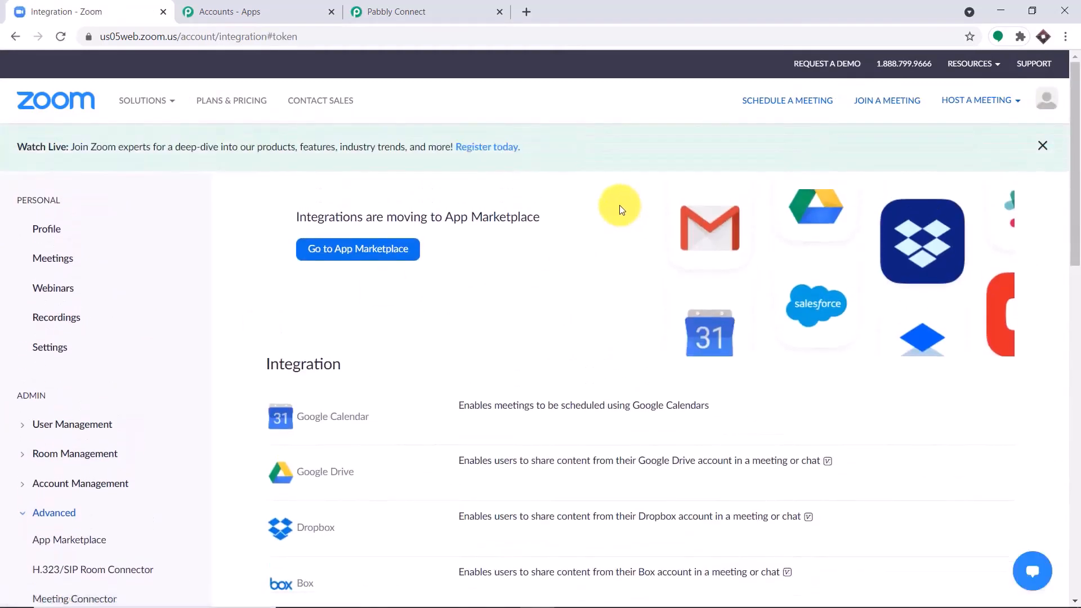
Go to the App Marketplace, accept its terms, and choose Develop > Build App
left_click(337, 257)
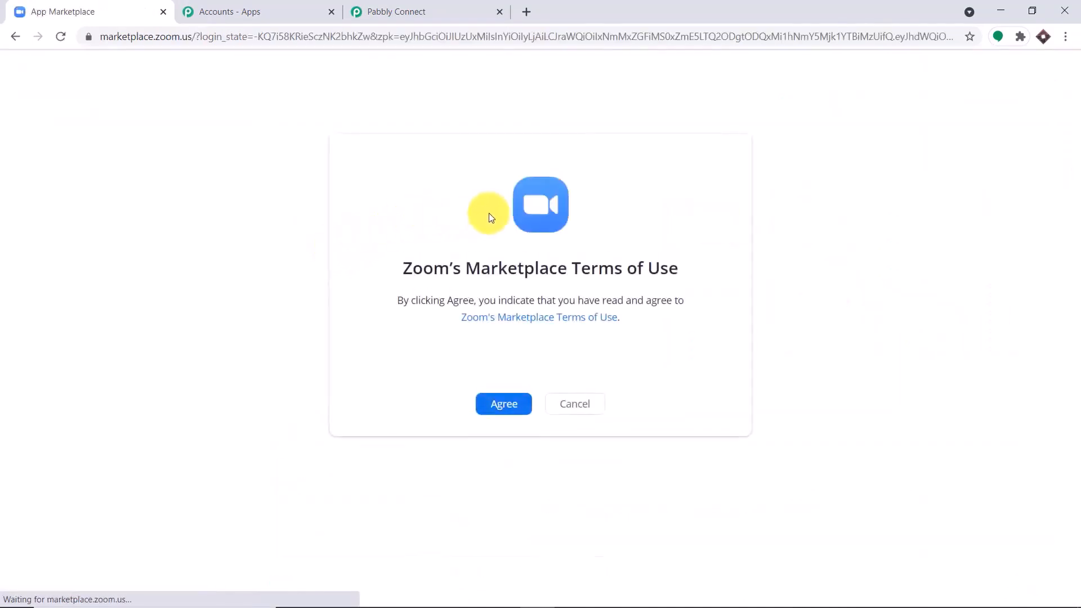
left_click(513, 407)
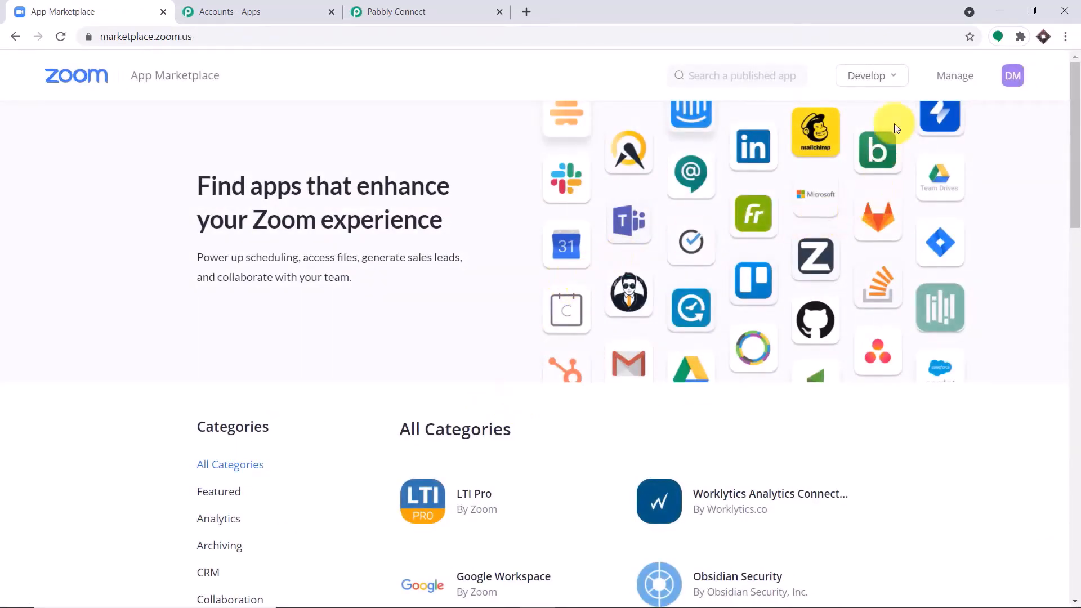
left_click(883, 76)
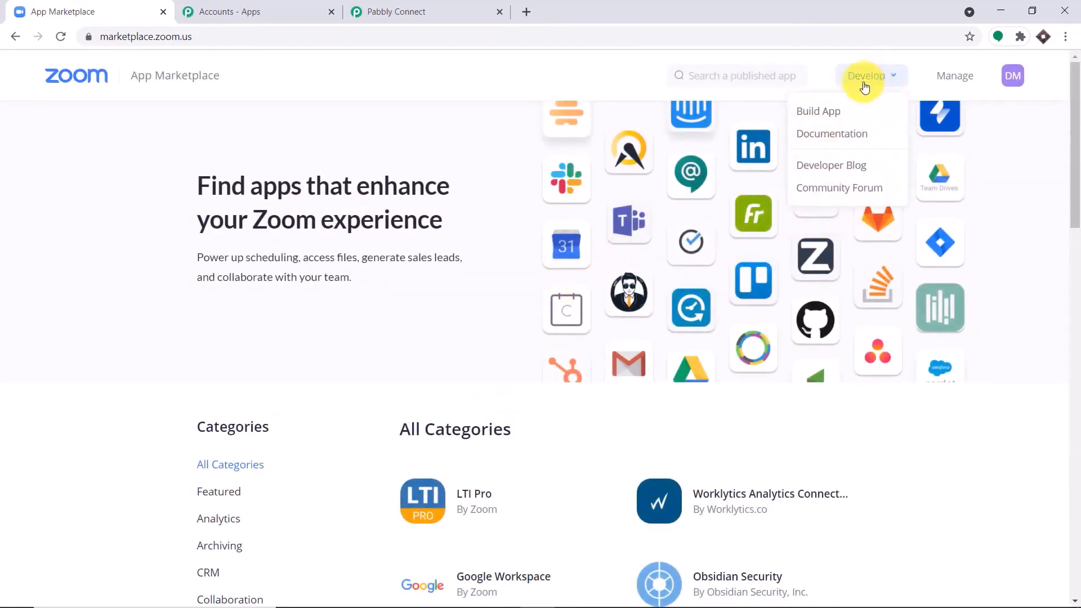
left_click(816, 111)
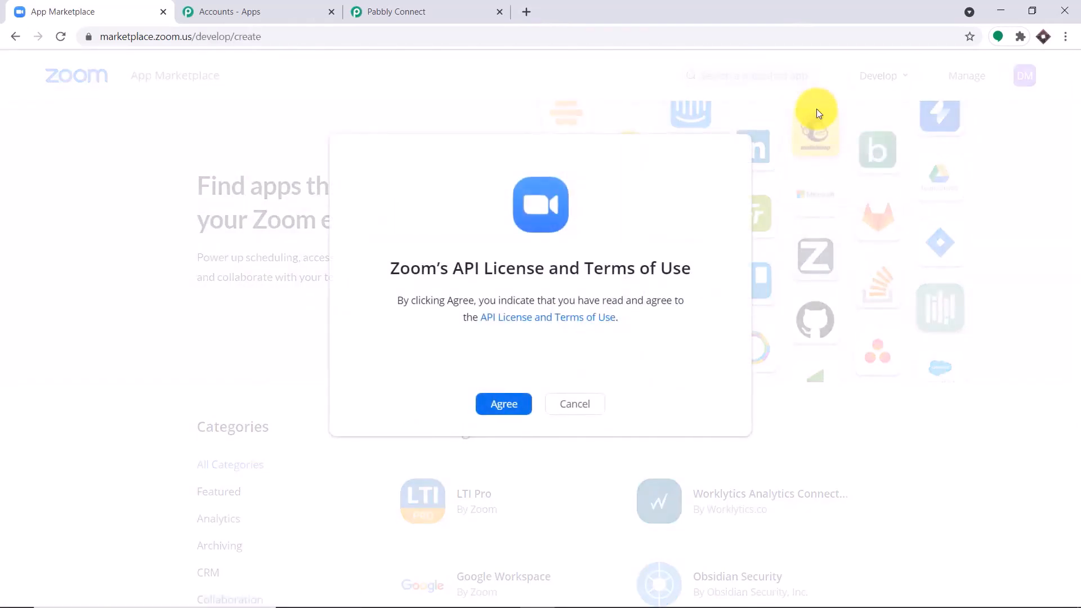
Accept the API license and create a JWT app named 'Pabbly Connect test'
left_click(495, 404)
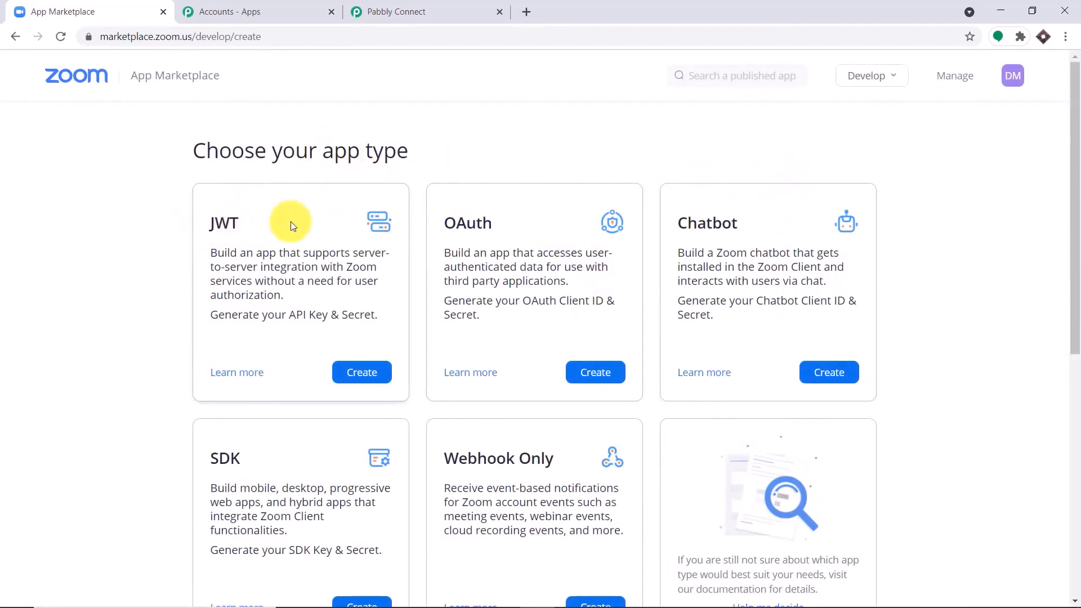
left_click(369, 381)
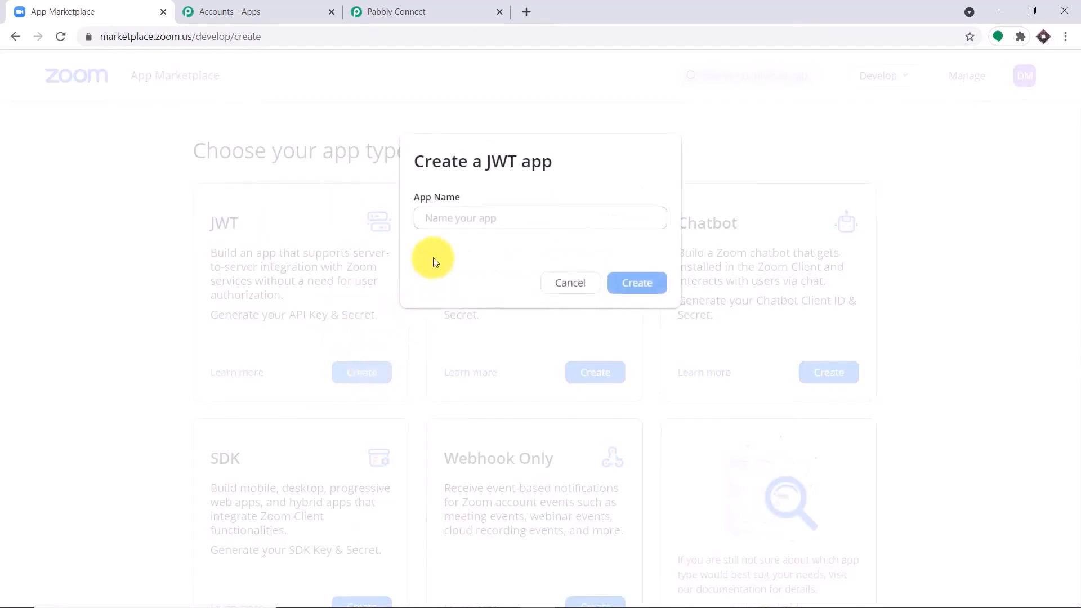
left_click(438, 226)
type("P")
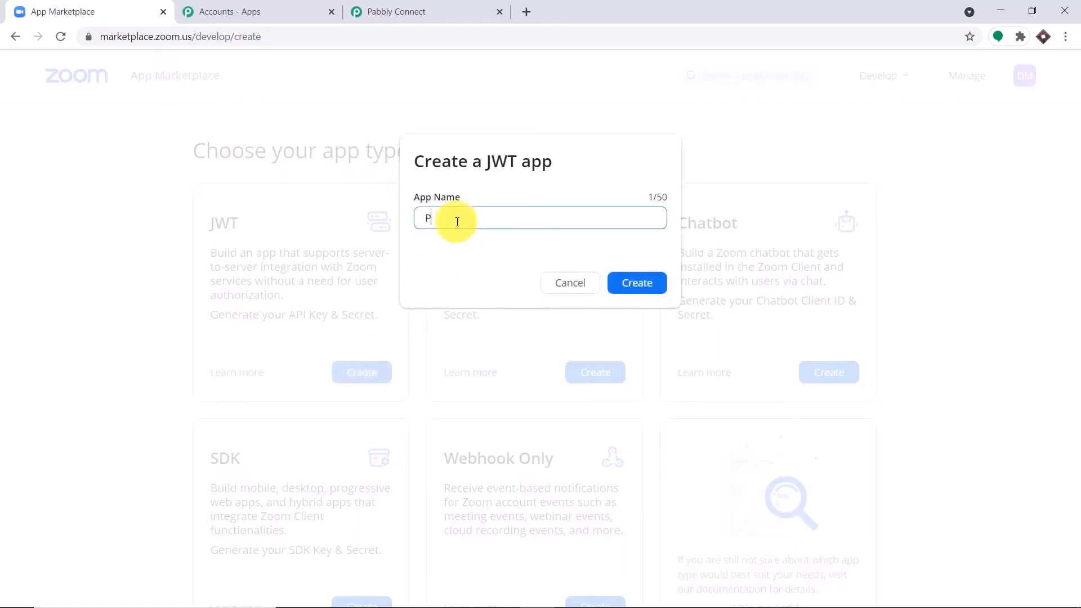
type("abbly Connect test")
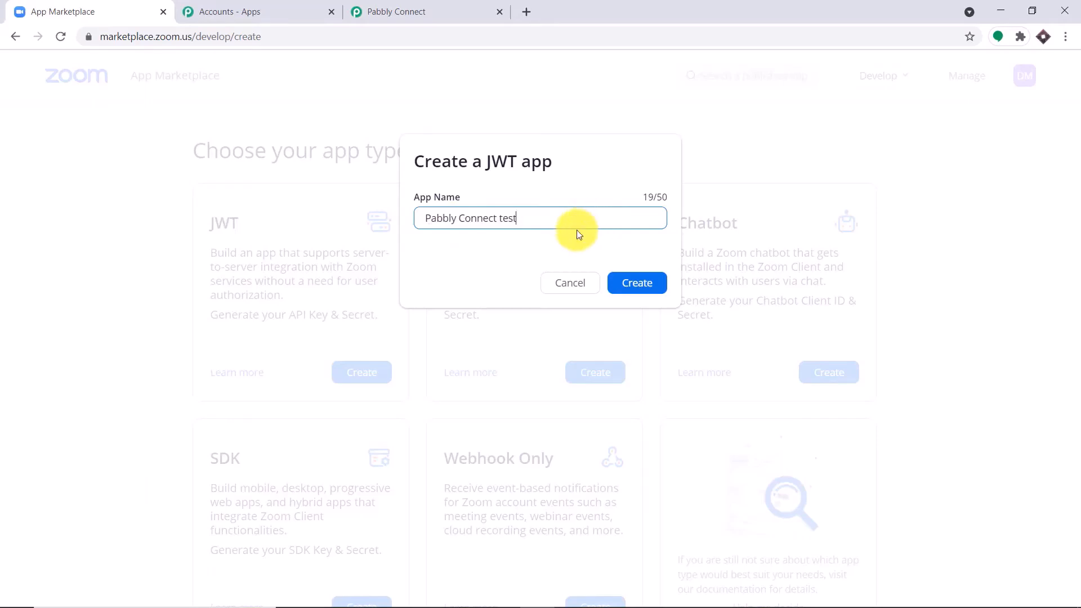
left_click(628, 283)
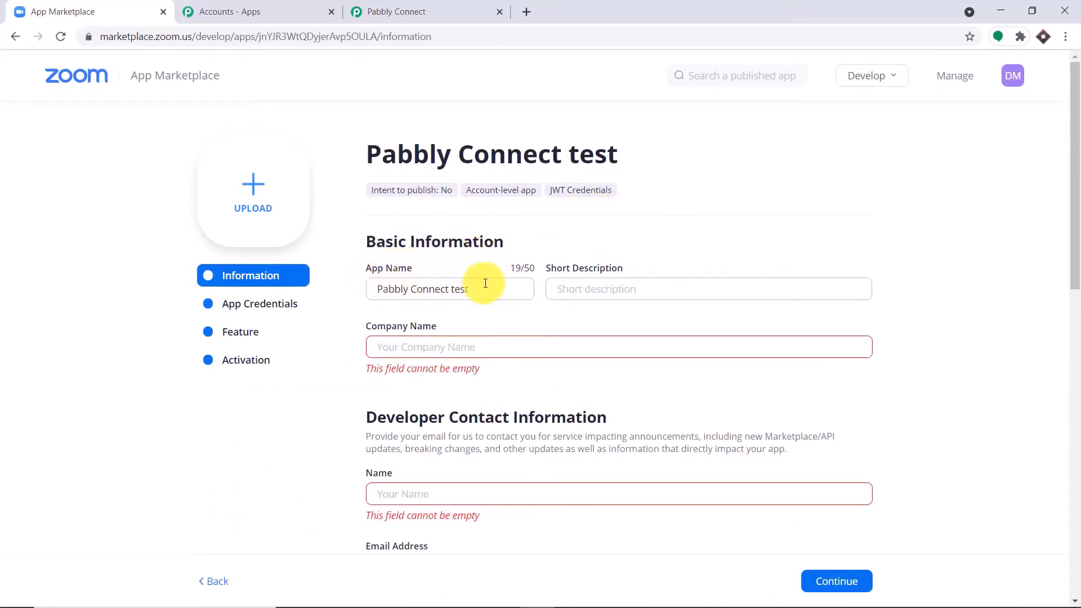
Enter company name Tesla plus the developer's contact name and e-mail, then continue
left_click(454, 348)
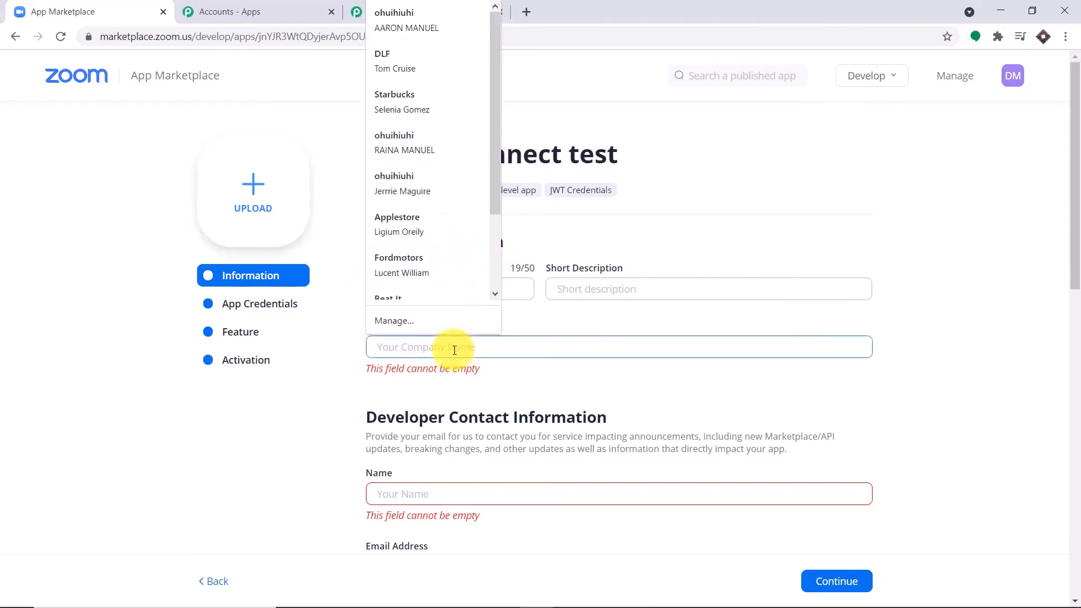
type("Tesla")
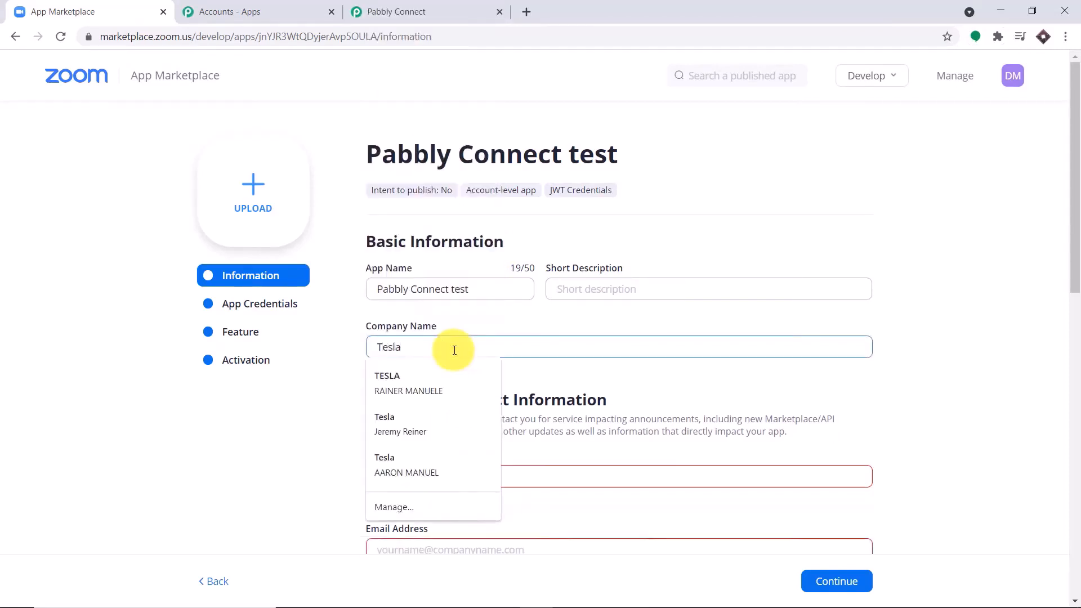
left_click(490, 398)
scroll(430, 407, "down", 1)
left_click(430, 407)
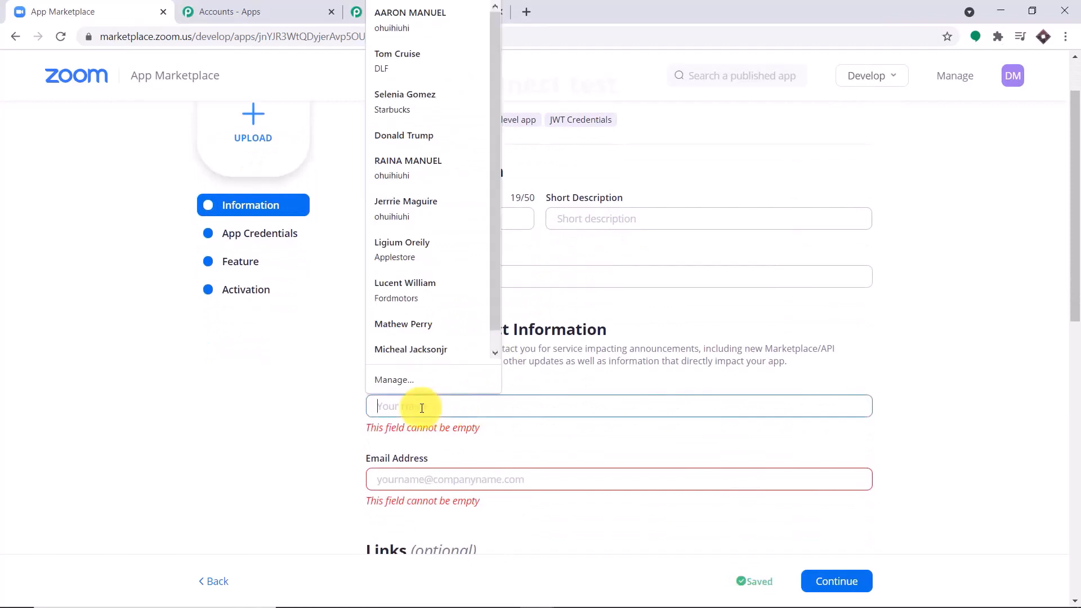
type("Elon")
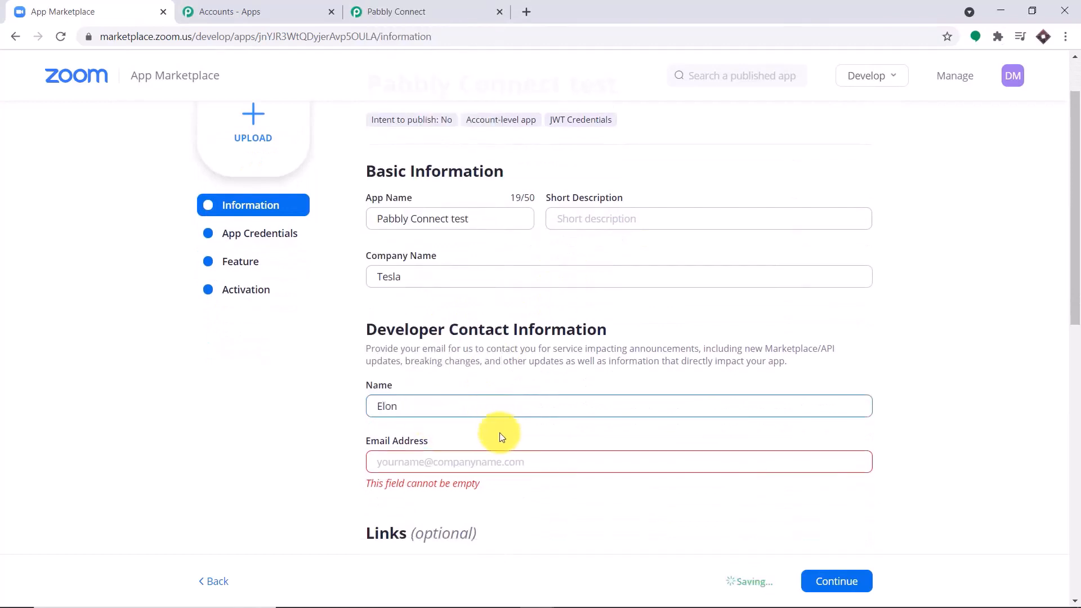
left_click(446, 460)
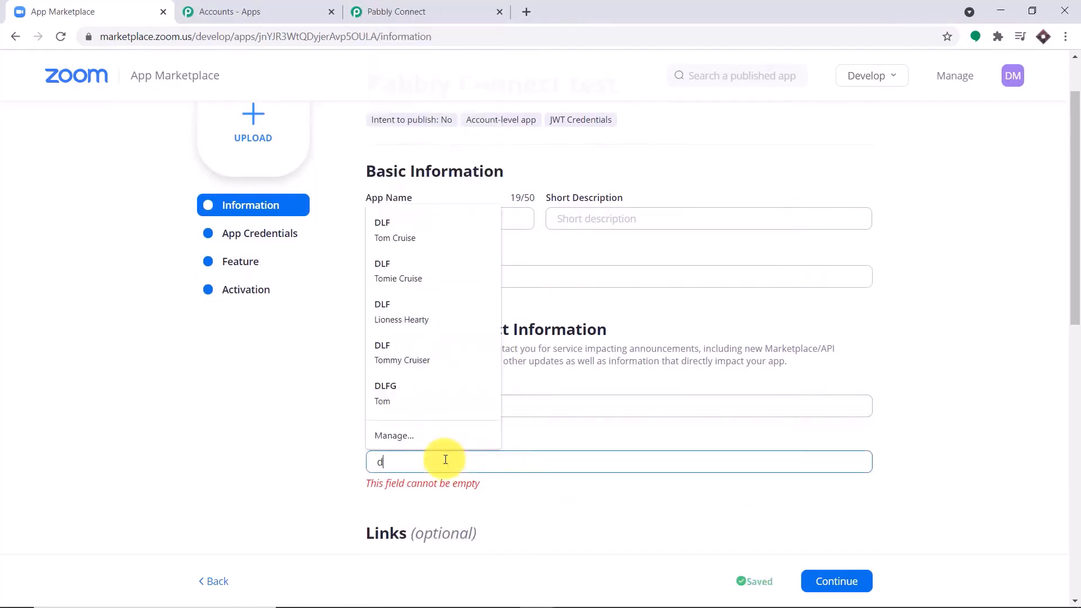
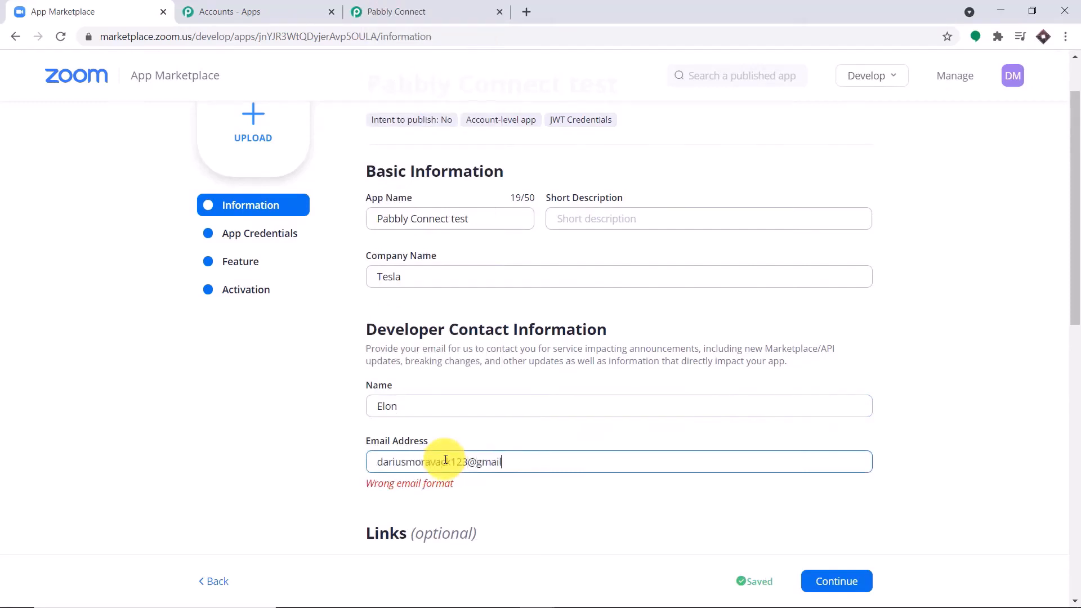
scroll(461, 406, "down", 4)
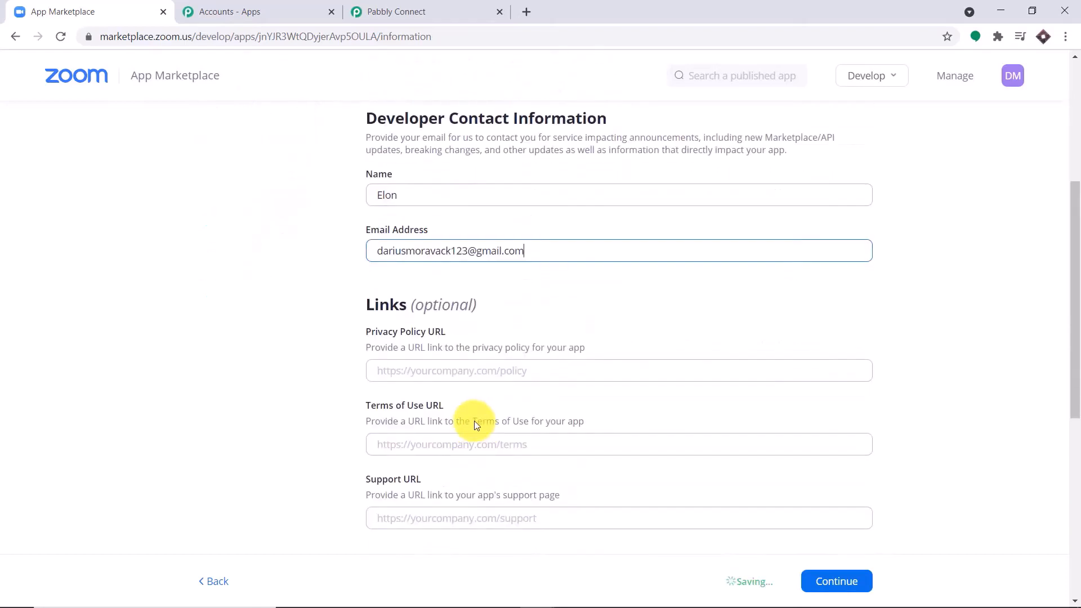
scroll(442, 350, "down", 1)
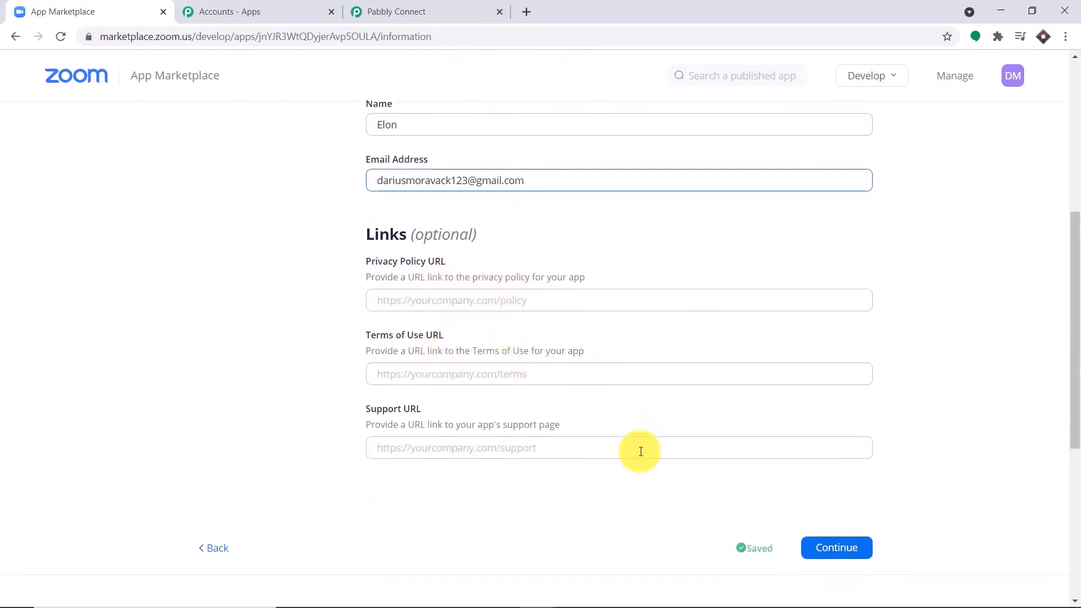
left_click(857, 549)
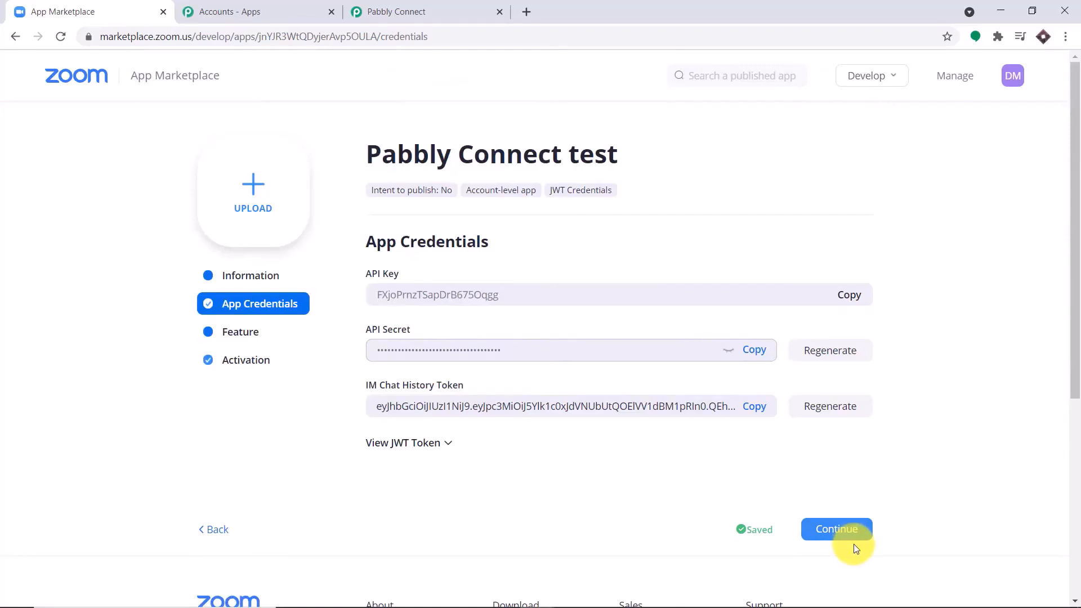
Go to the app's Feature page and add a new event subscription
left_click(843, 538)
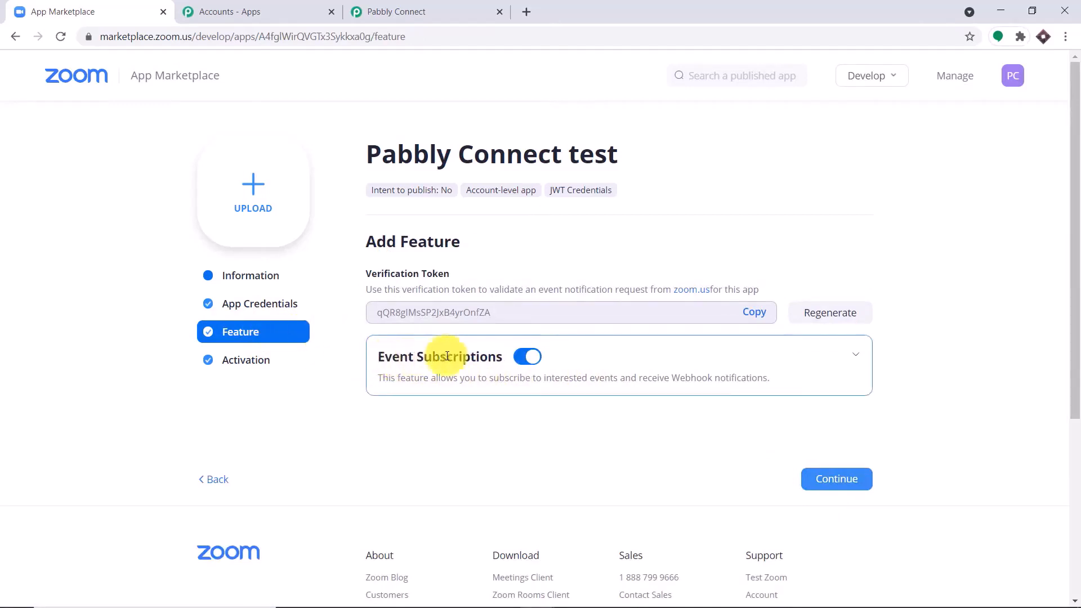
left_click(856, 356)
scroll(852, 357, "down", 2)
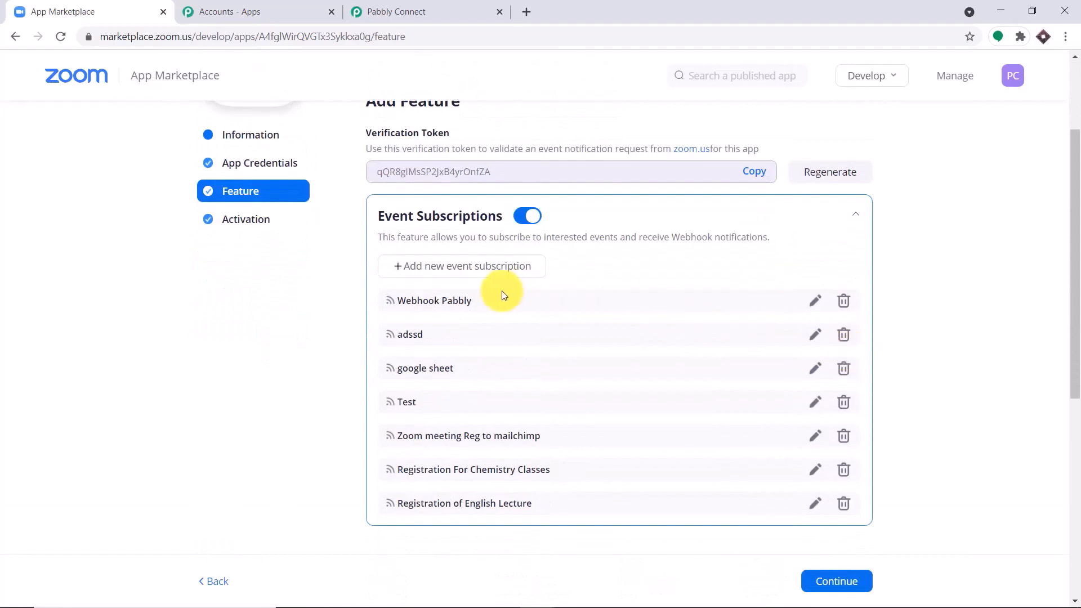
left_click(457, 270)
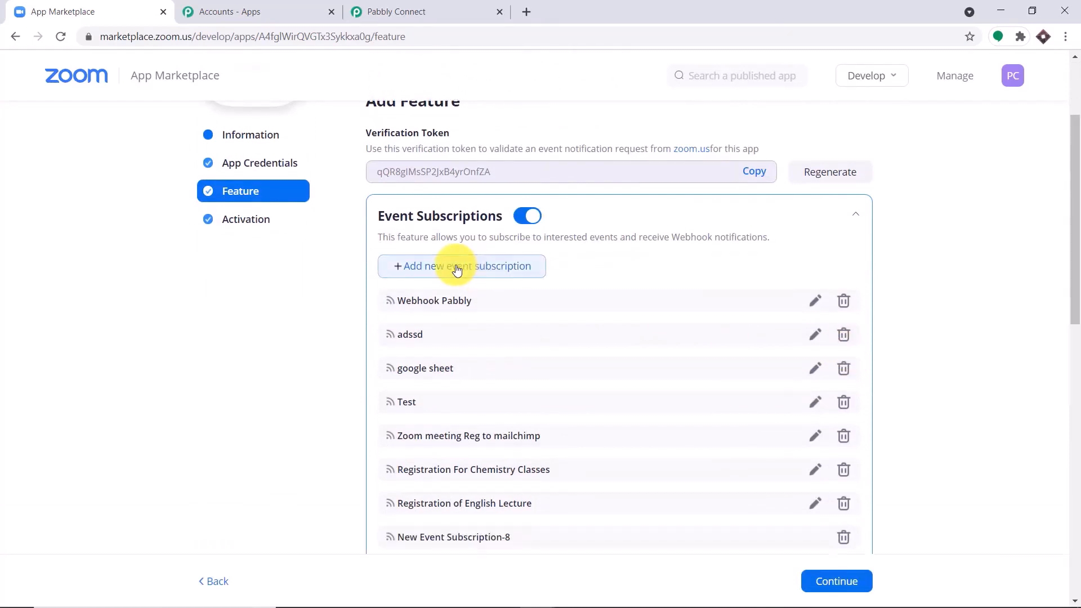
left_click_drag(1074, 288, 1076, 342)
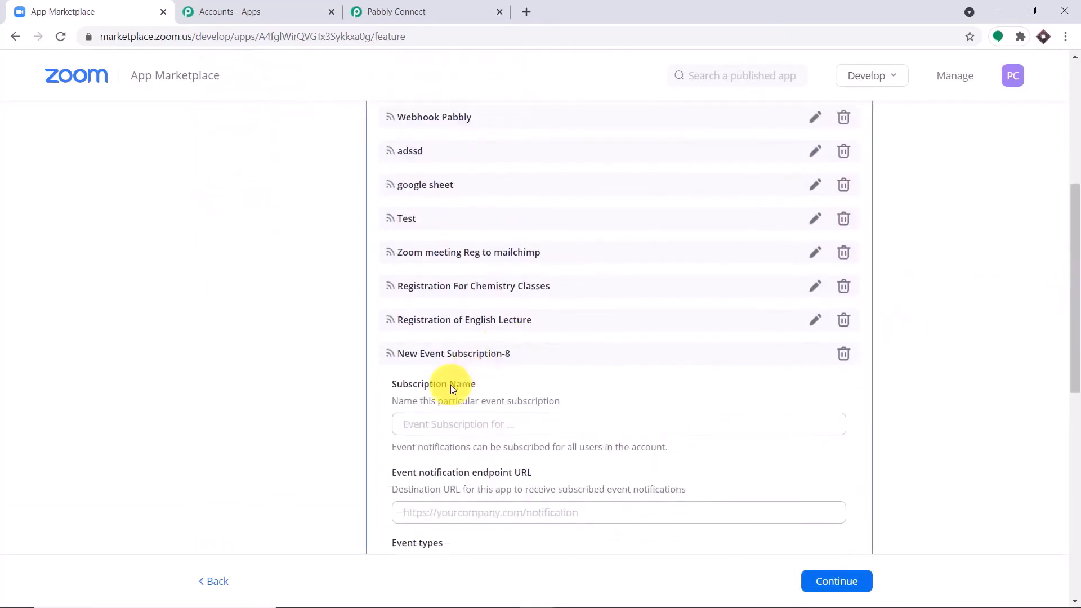
Name the subscription 'Registration for Biology Classes'
left_click(426, 424)
type("R")
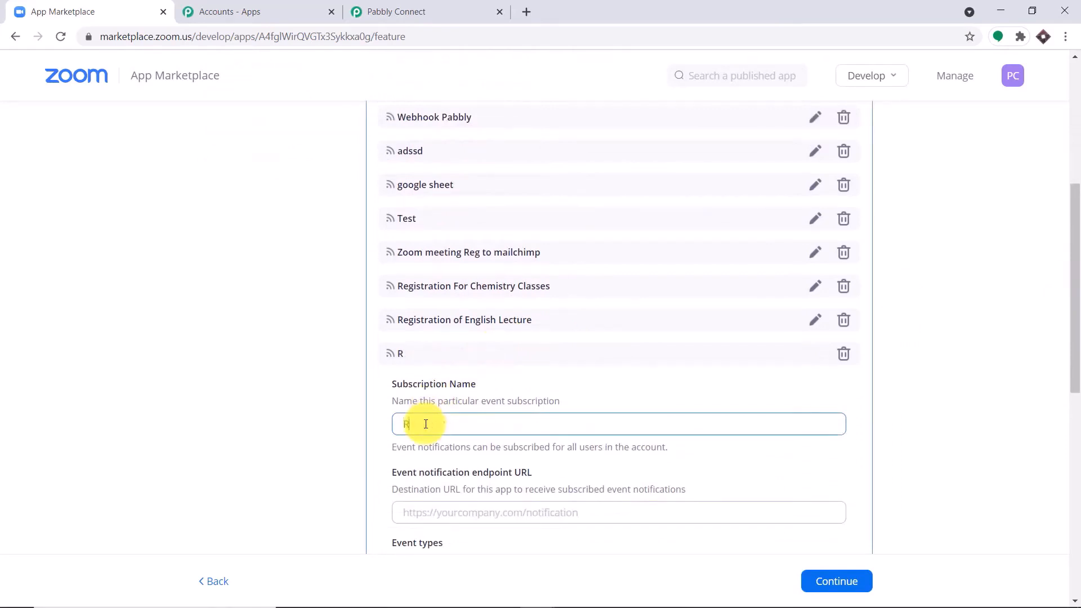
type("egistration for Bi")
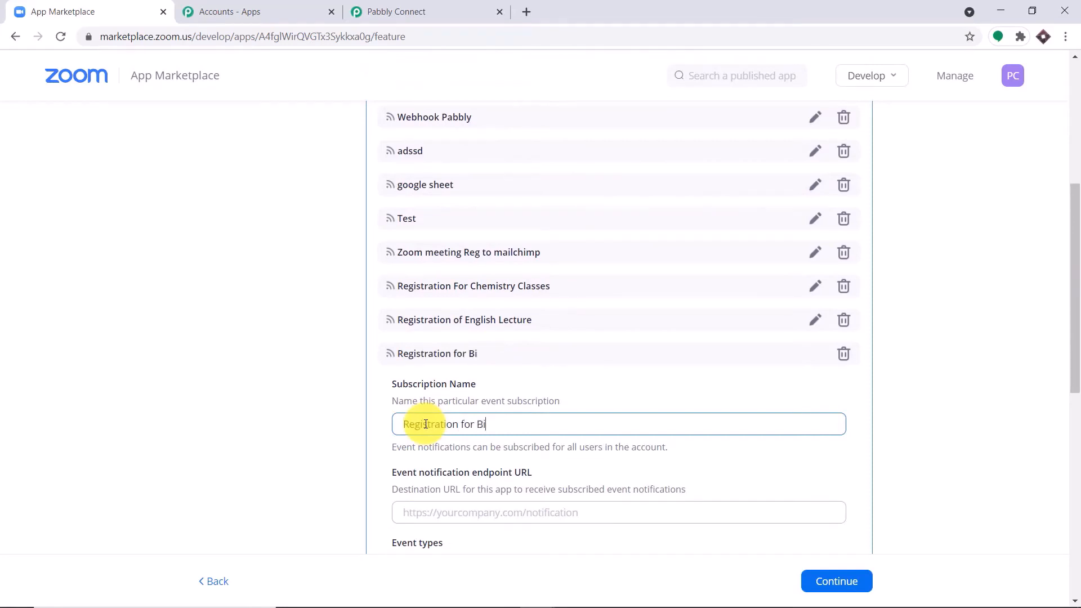
type("ology Classes")
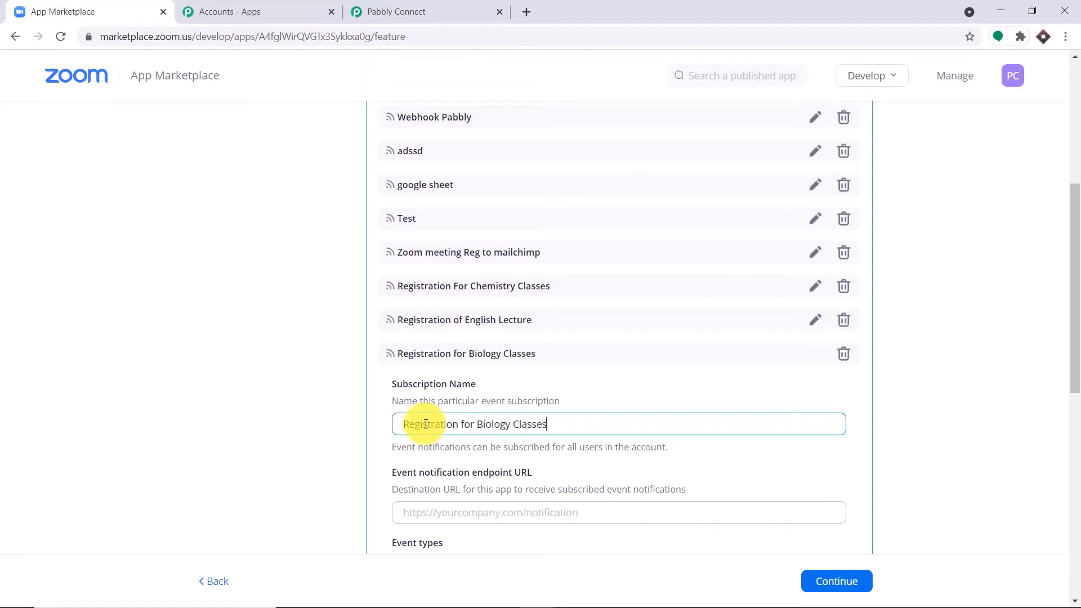
left_click(938, 355)
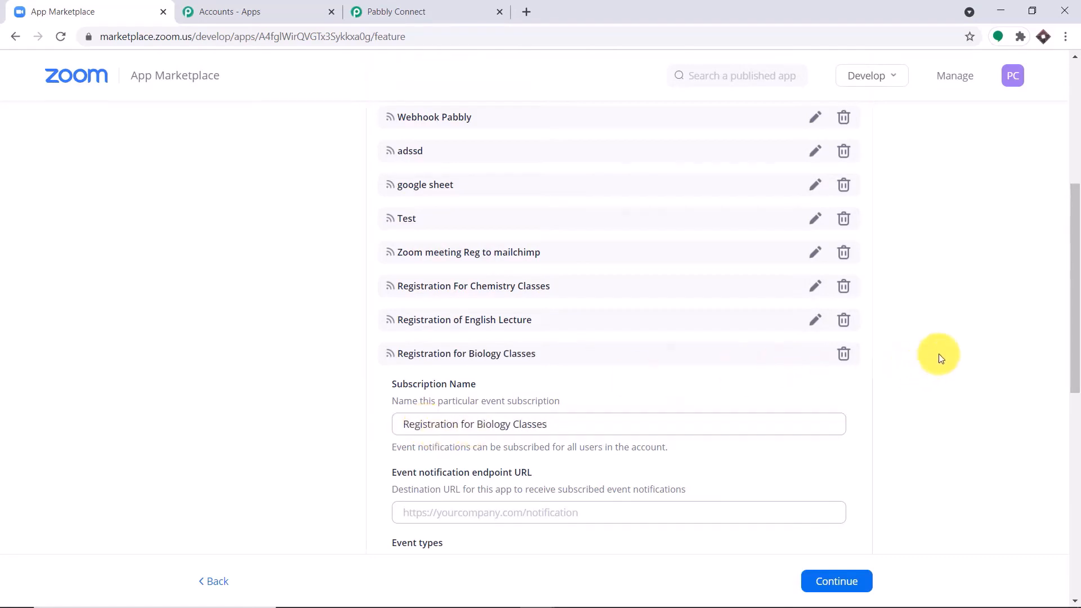
scroll(938, 355, "down", 3)
scroll(938, 358, "down", 1)
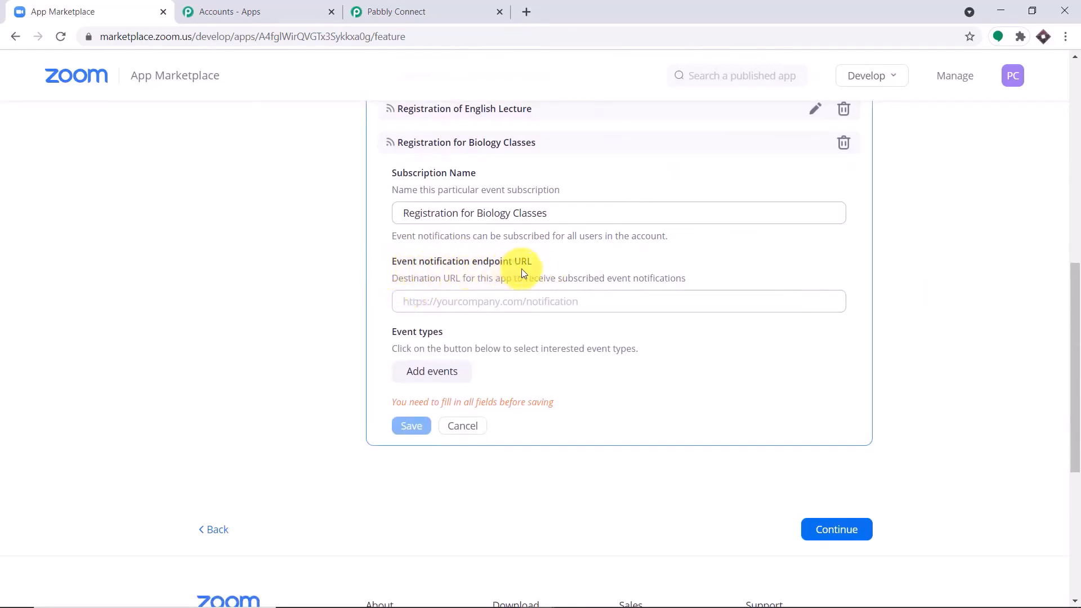
Paste the Pabbly workflow's webhook URL into the subscription's event notification endpoint URL
left_click(419, 7)
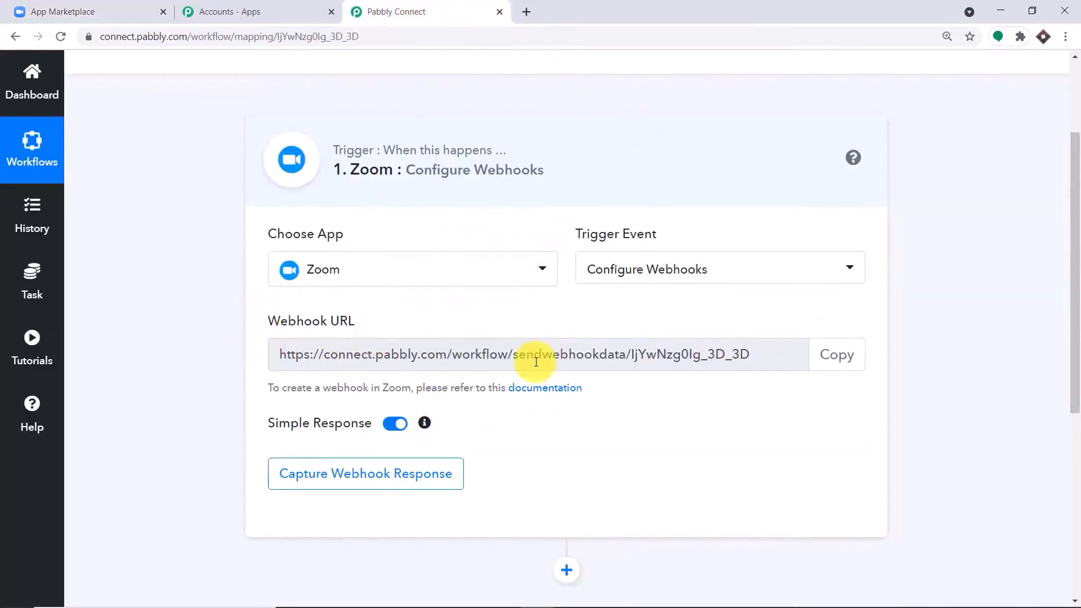
left_click(847, 366)
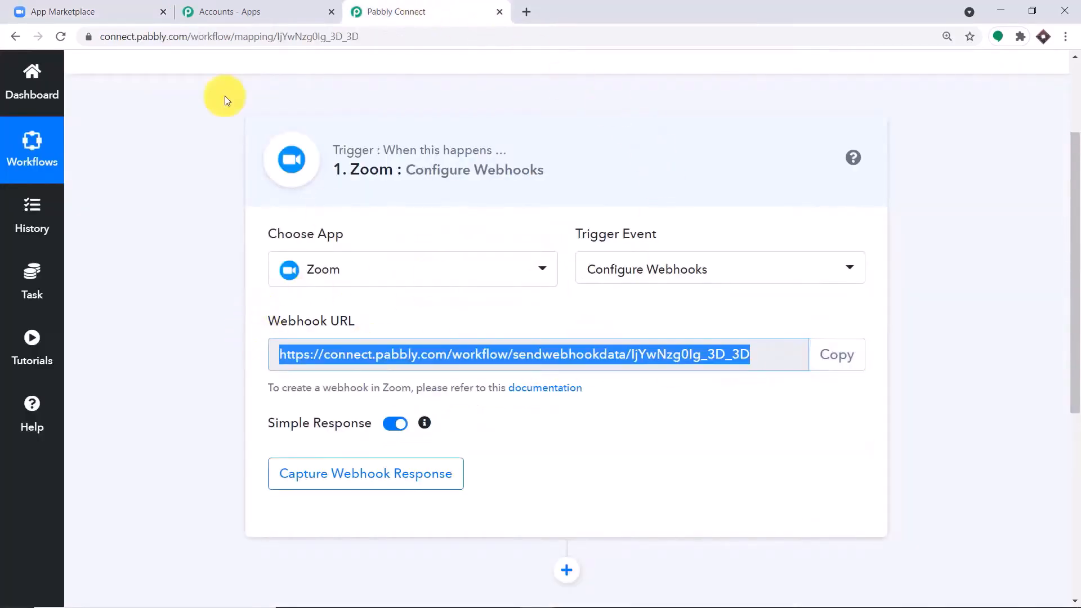
left_click(112, 11)
left_click(430, 302)
right_click(431, 304)
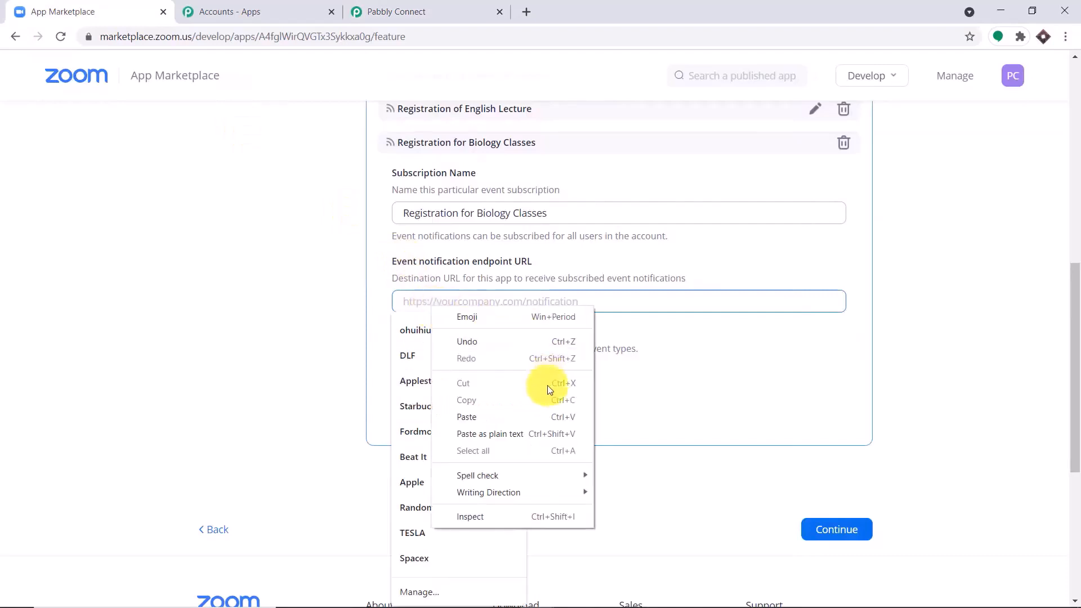
left_click(546, 416)
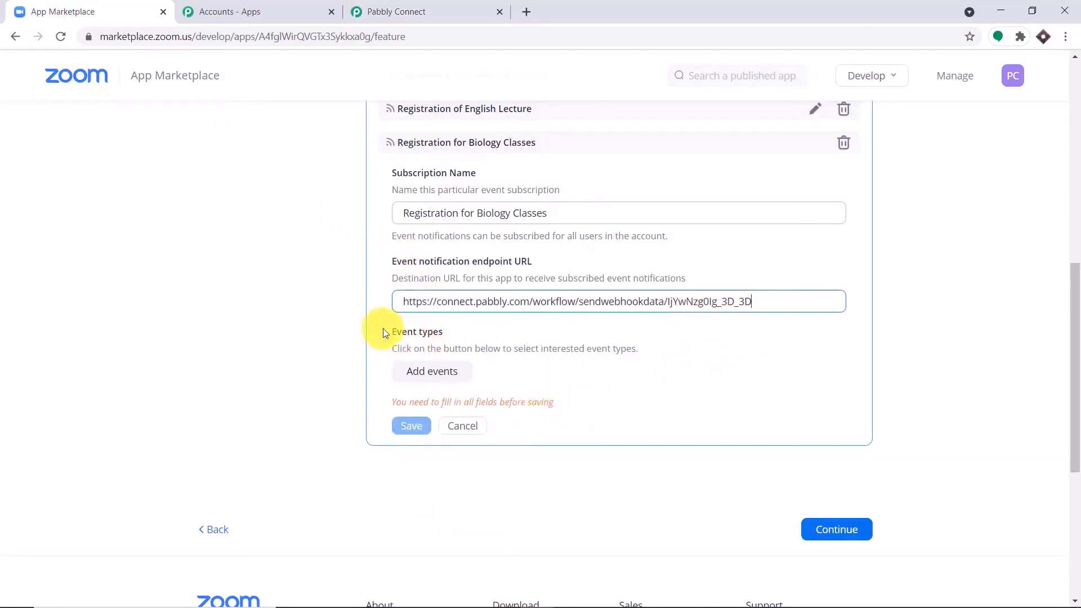
Subscribe to 'Meeting Registration has been created', save the subscription, and continue to activation
left_click(447, 378)
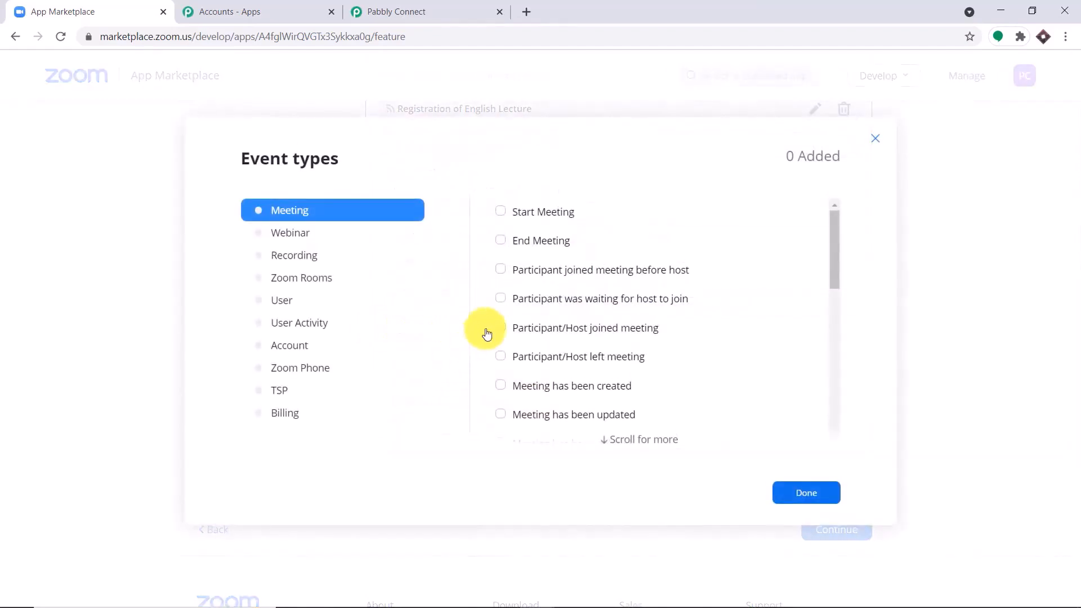
scroll(580, 285, "down", 2)
scroll(579, 285, "down", 3)
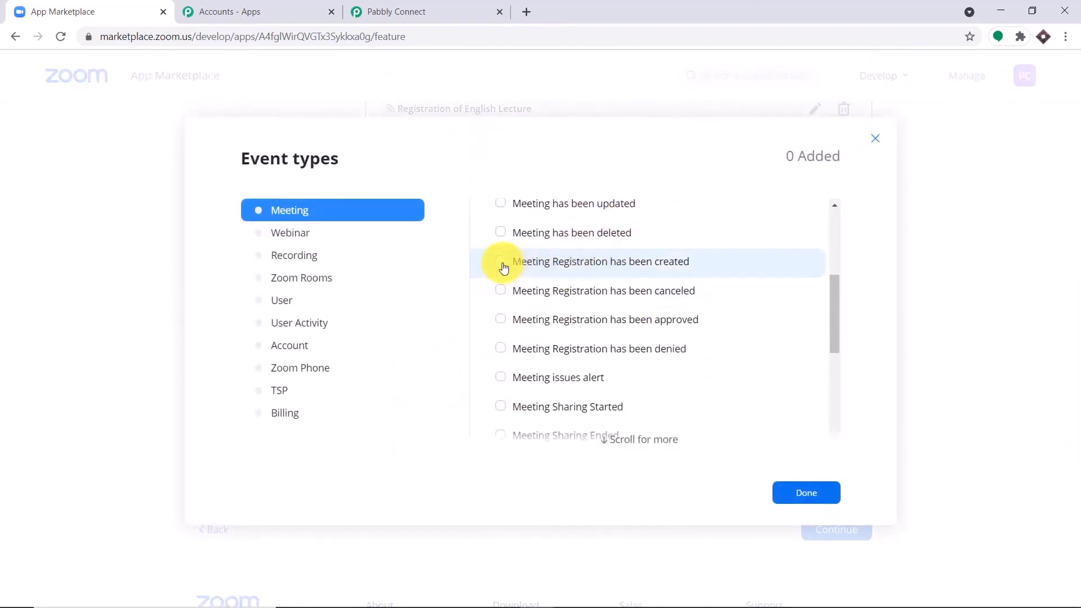
left_click(501, 263)
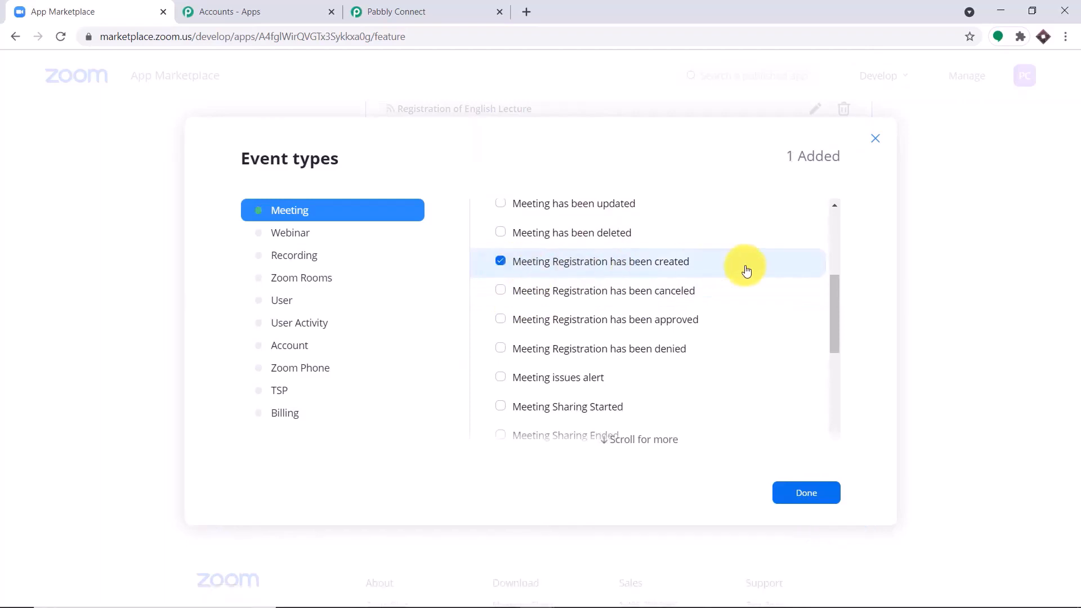
left_click(809, 495)
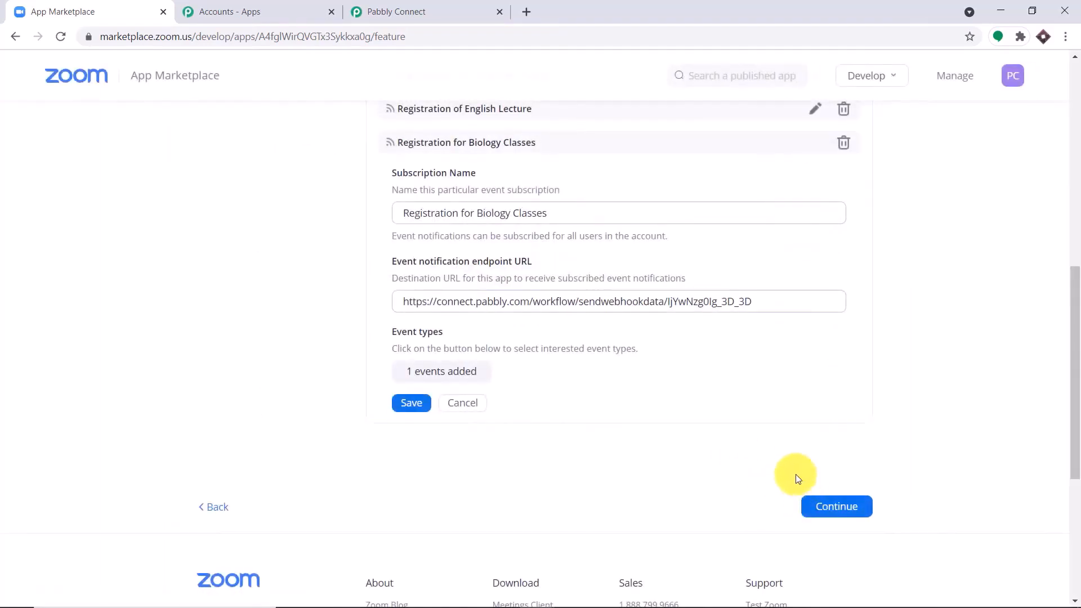
left_click(414, 403)
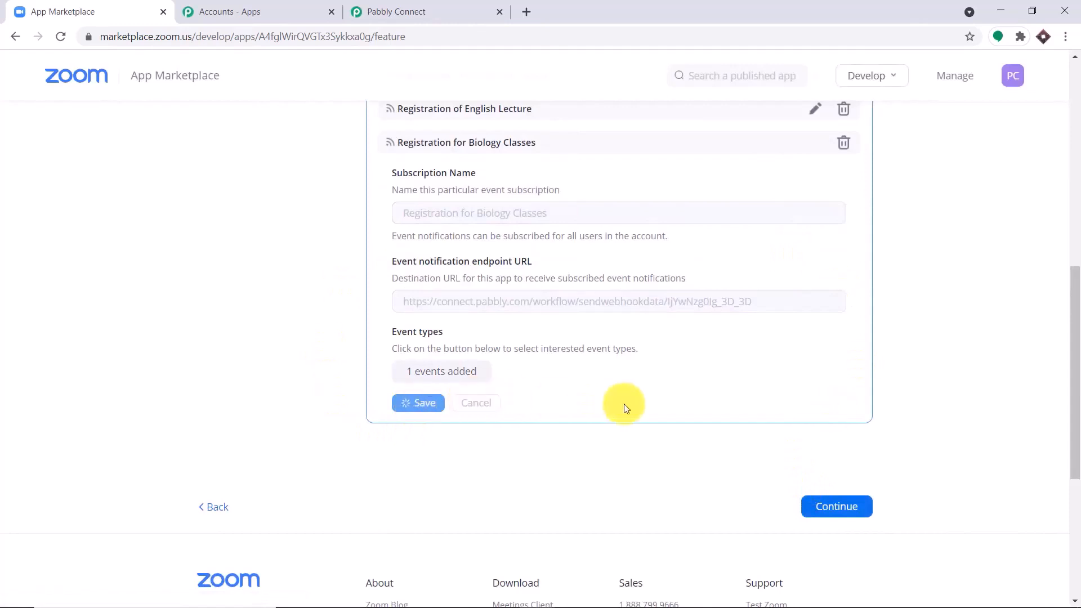
left_click(821, 259)
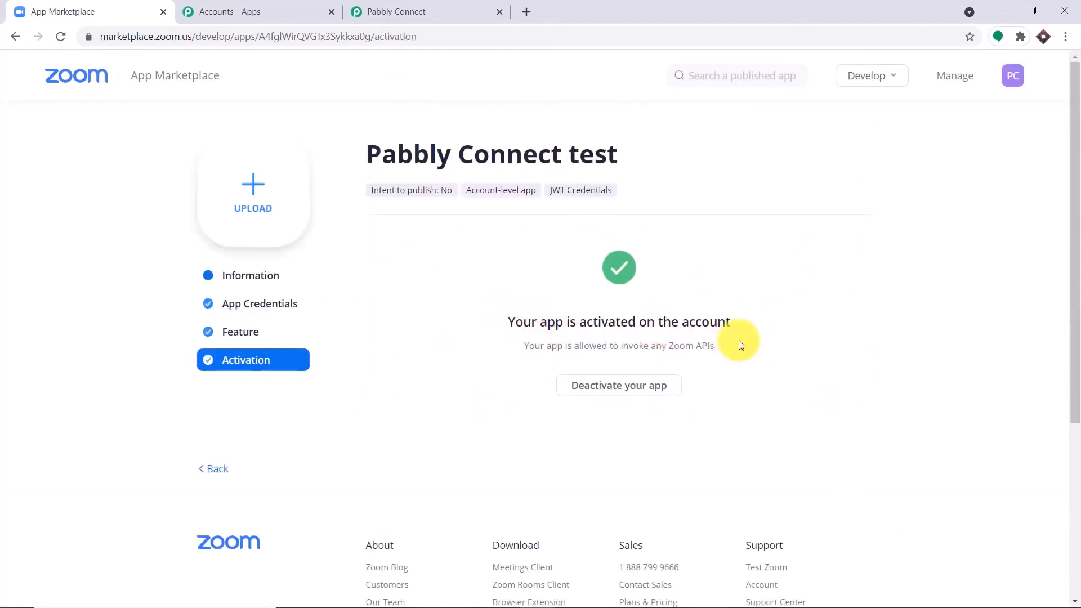
Open the Zoom web portal's My Meetings page in a new browser tab
left_click(534, 10)
type("z")
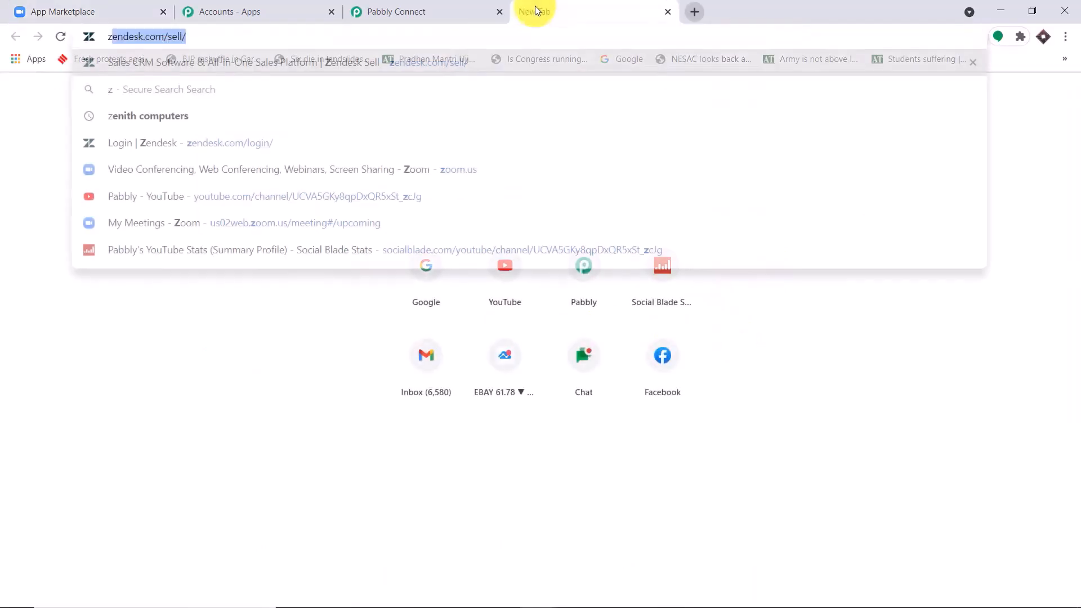
type("oo")
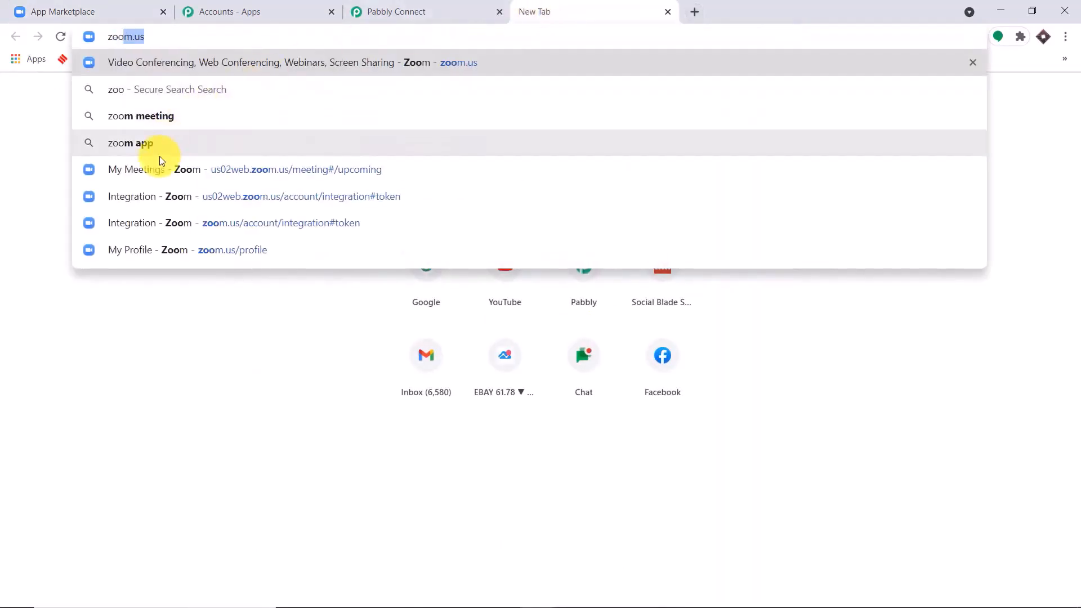
left_click(160, 155)
left_click(171, 41)
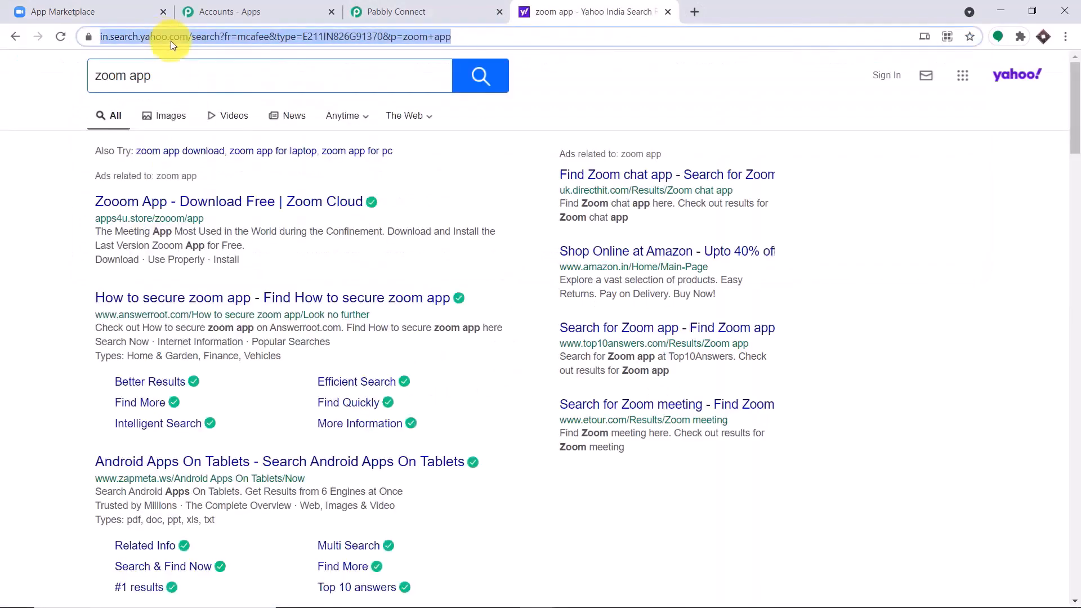
type("zoom")
key("Down")
key("Down")
key("Down")
key("Down")
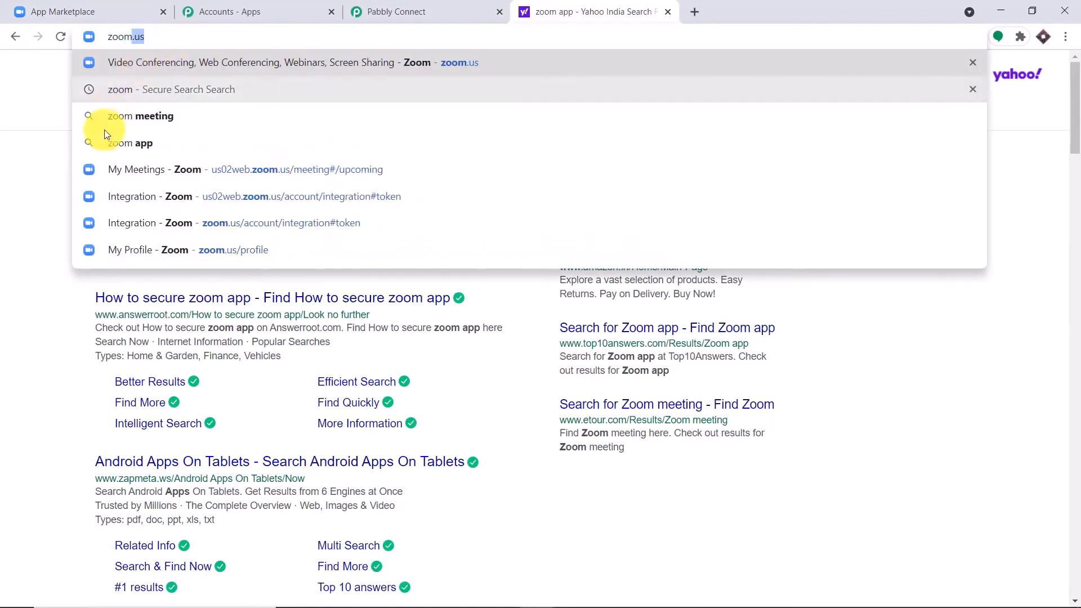
left_click(93, 173)
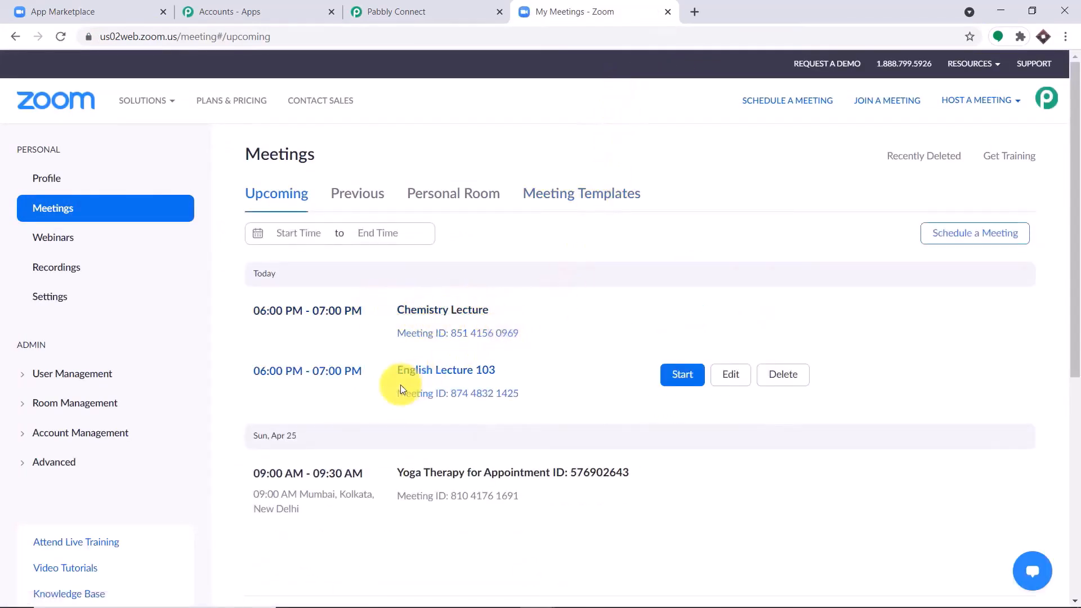
Schedule a new meeting titled 'Biology Lecture 101' starting at 8:00
left_click(1016, 244)
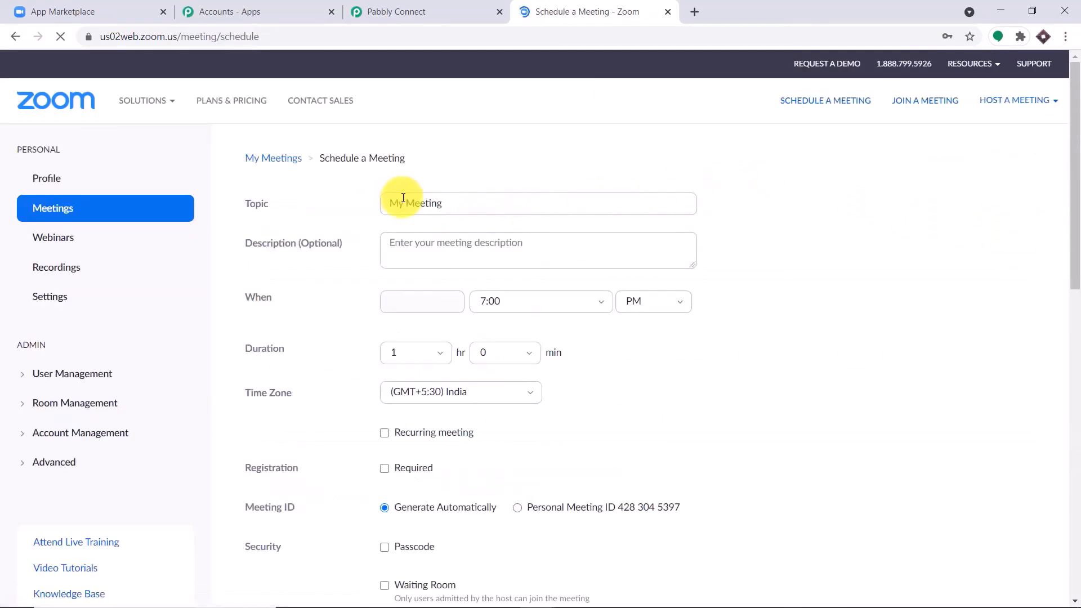
triple_click(445, 206)
key("BackSpace")
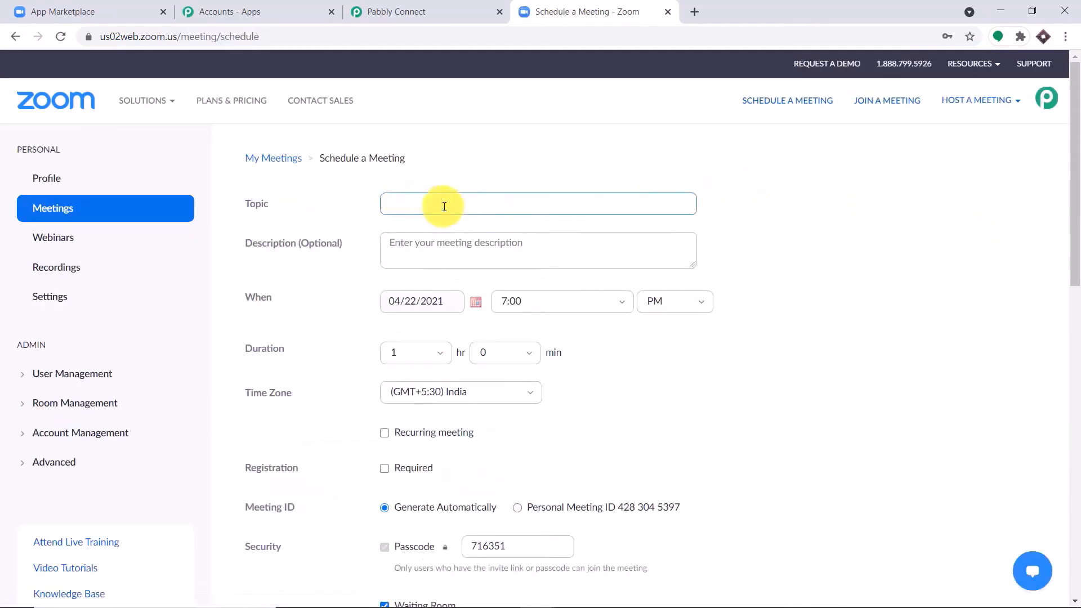
type("Biology")
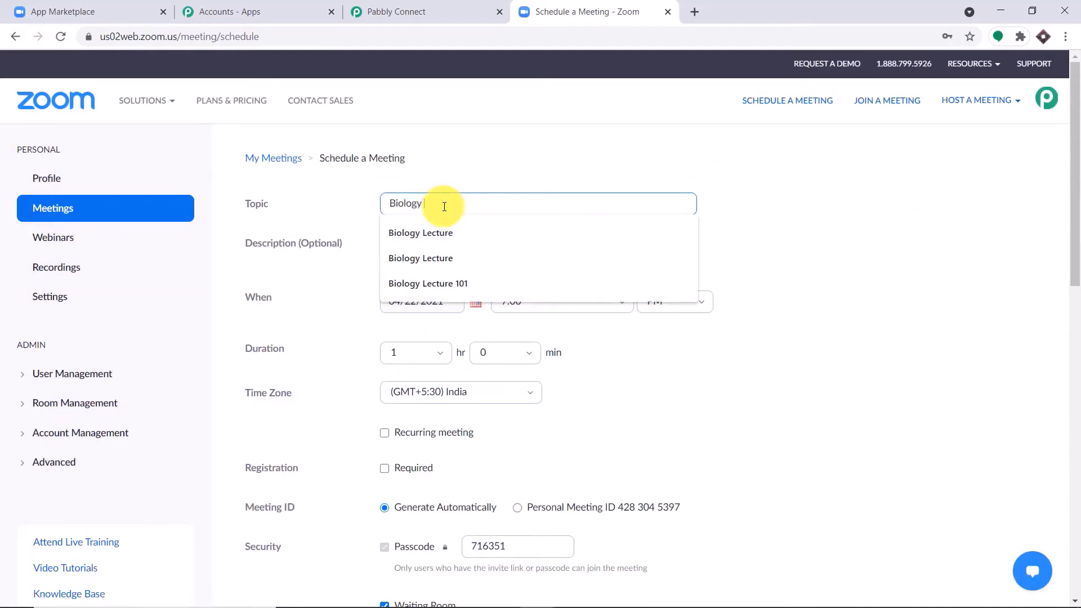
type(" Lecture 101")
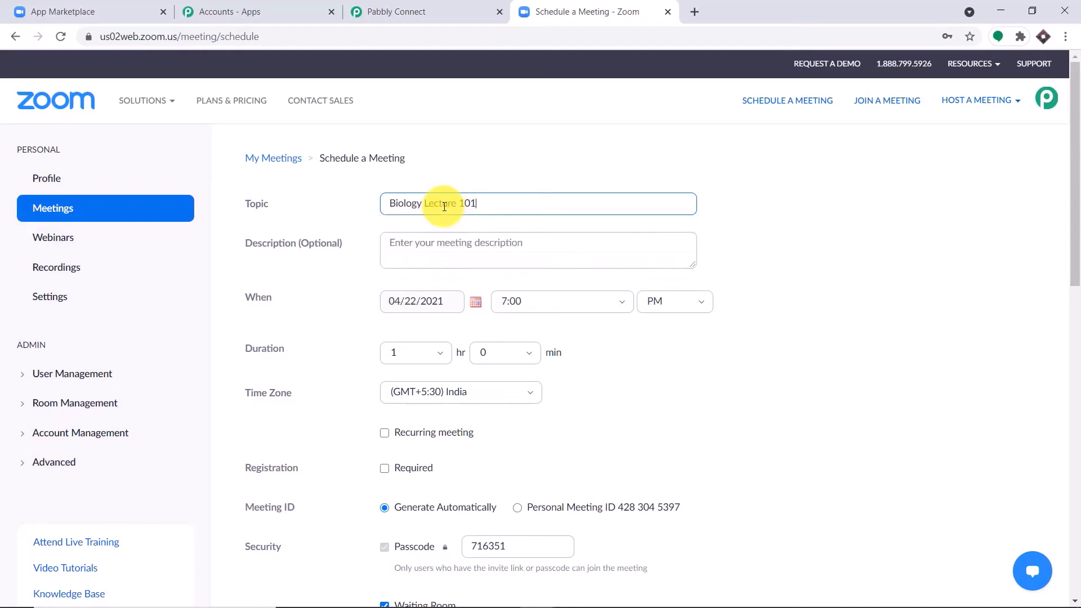
left_click(484, 242)
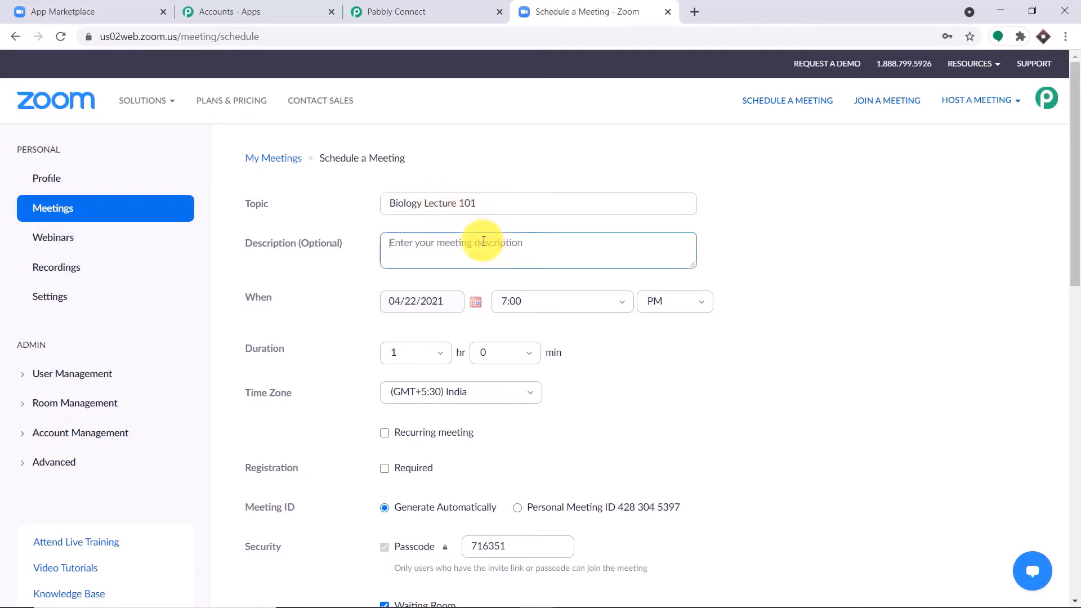
scroll(428, 236, "down", 1)
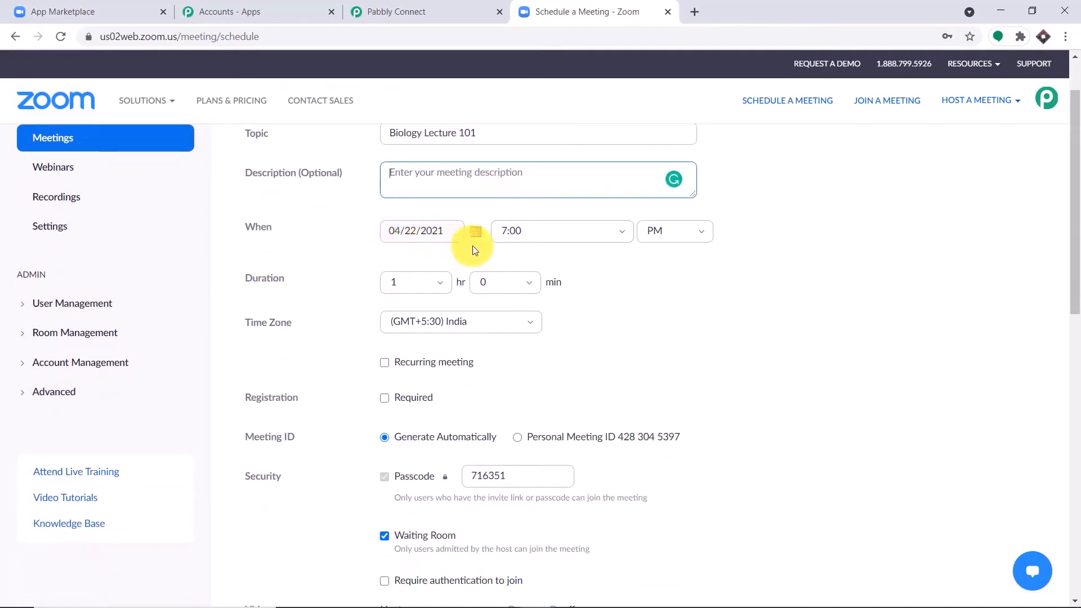
left_click(508, 229)
type("8")
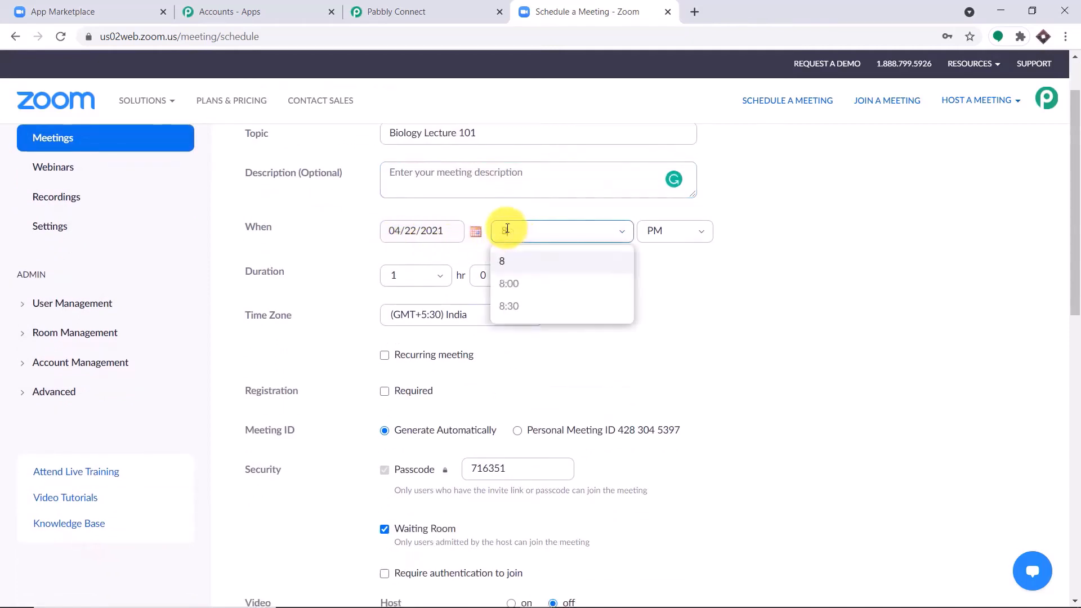
left_click(511, 288)
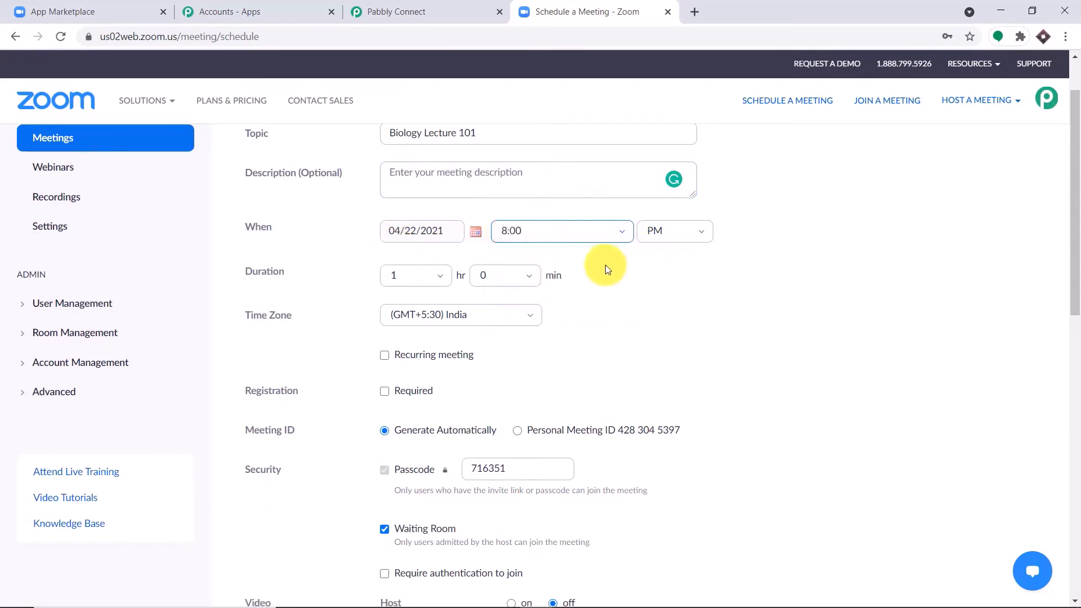
Require registration, turn host and participant video on, use Both audio, and save the meeting
scroll(429, 254, "down", 1)
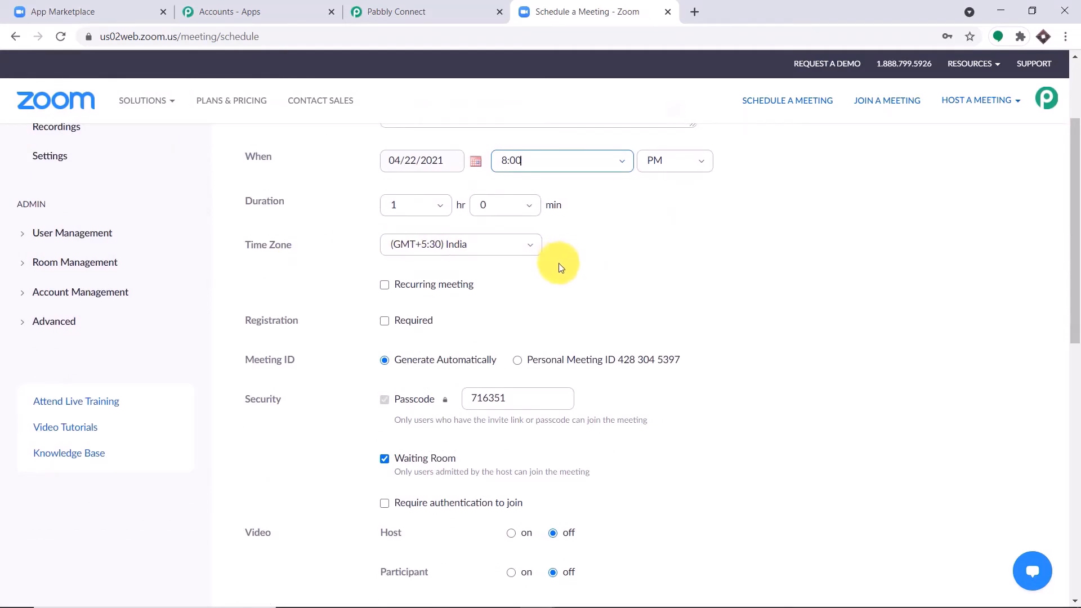
scroll(558, 262, "down", 1)
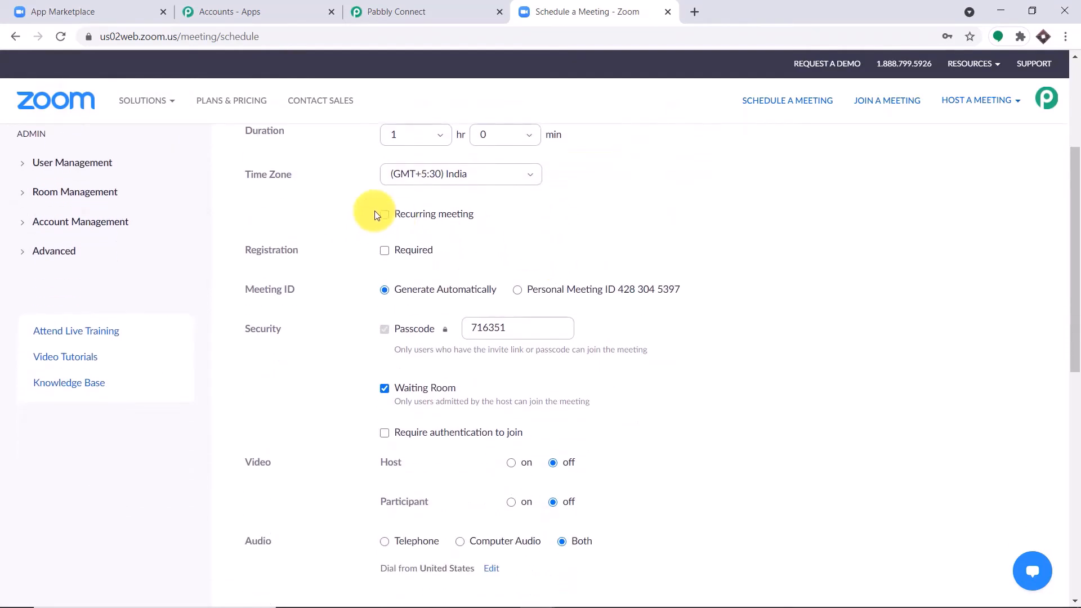
left_click(385, 251)
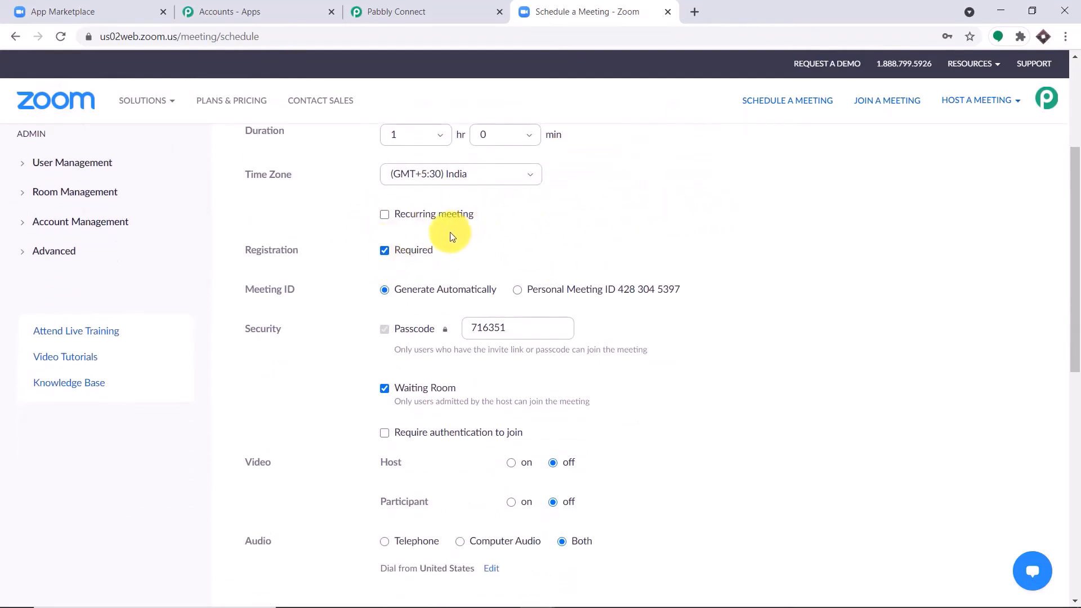
scroll(496, 236, "down", 1)
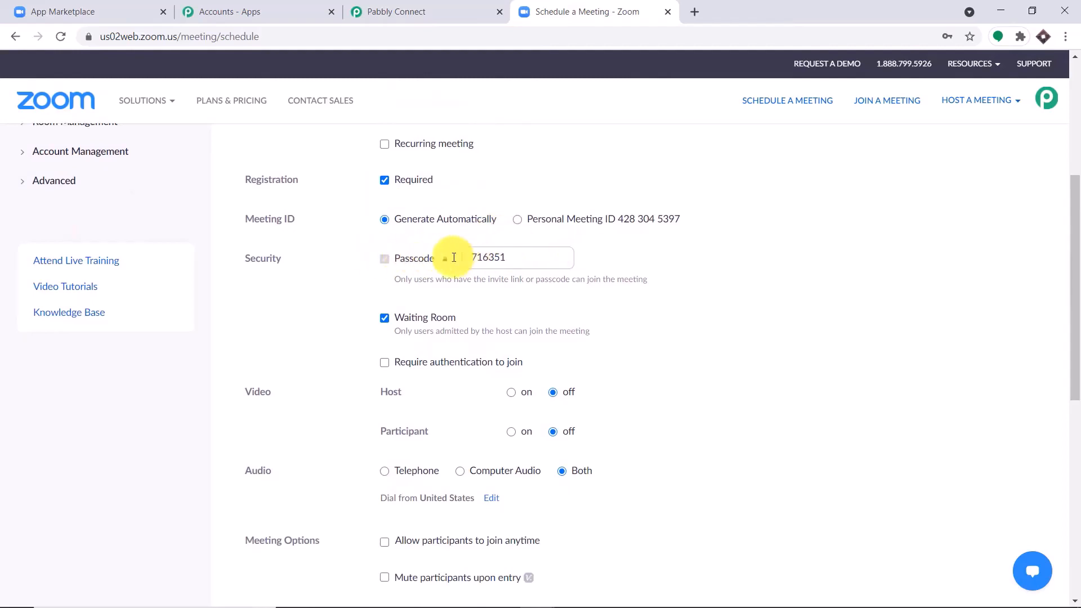
scroll(535, 226, "down", 1)
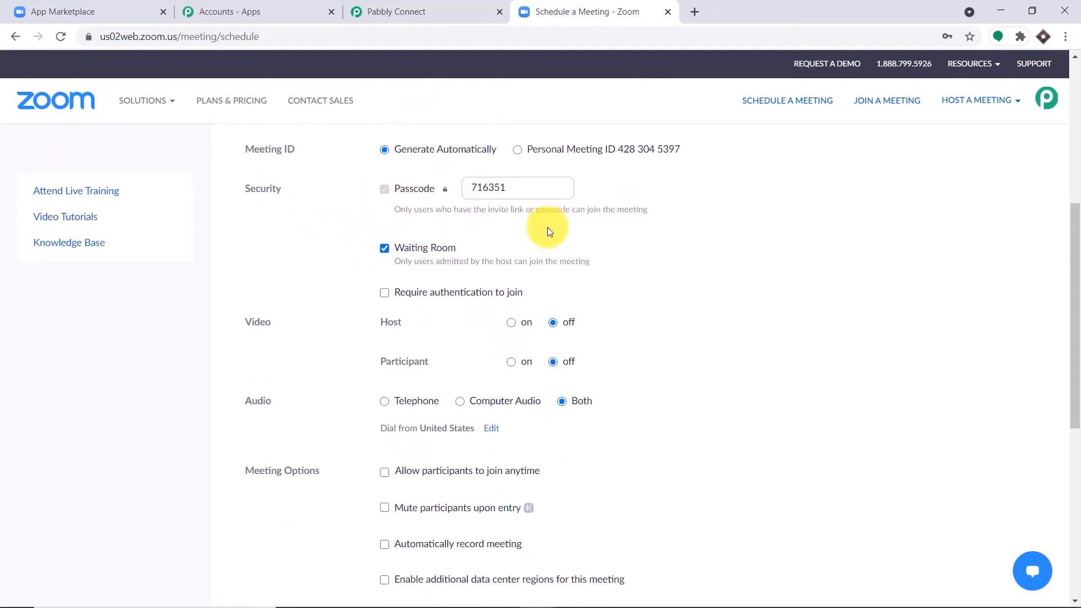
left_click(511, 322)
scroll(314, 357, "down", 1)
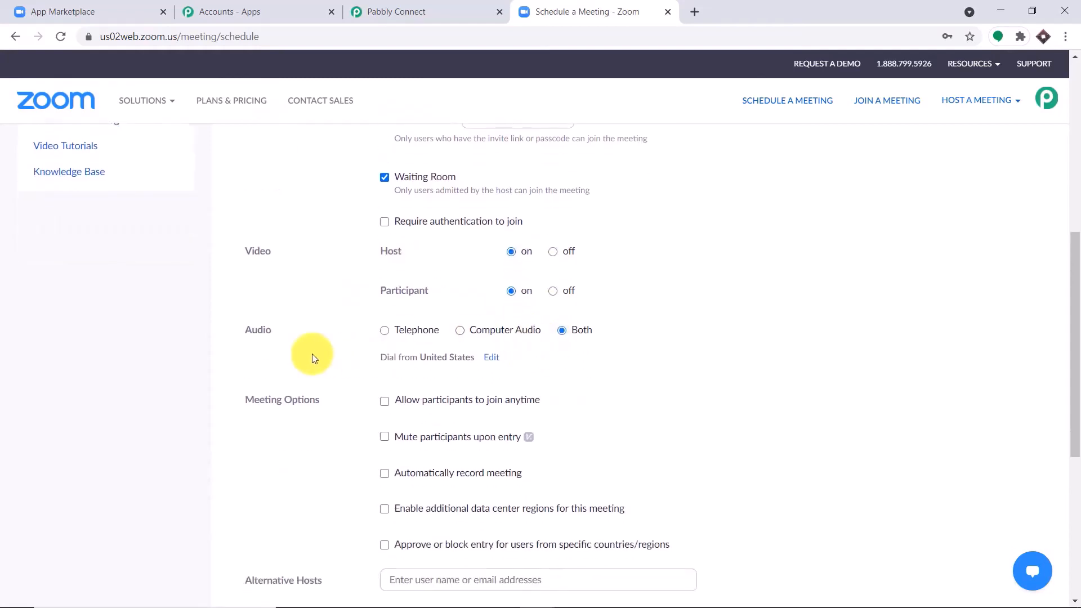
left_click(561, 330)
scroll(576, 339, "down", 2)
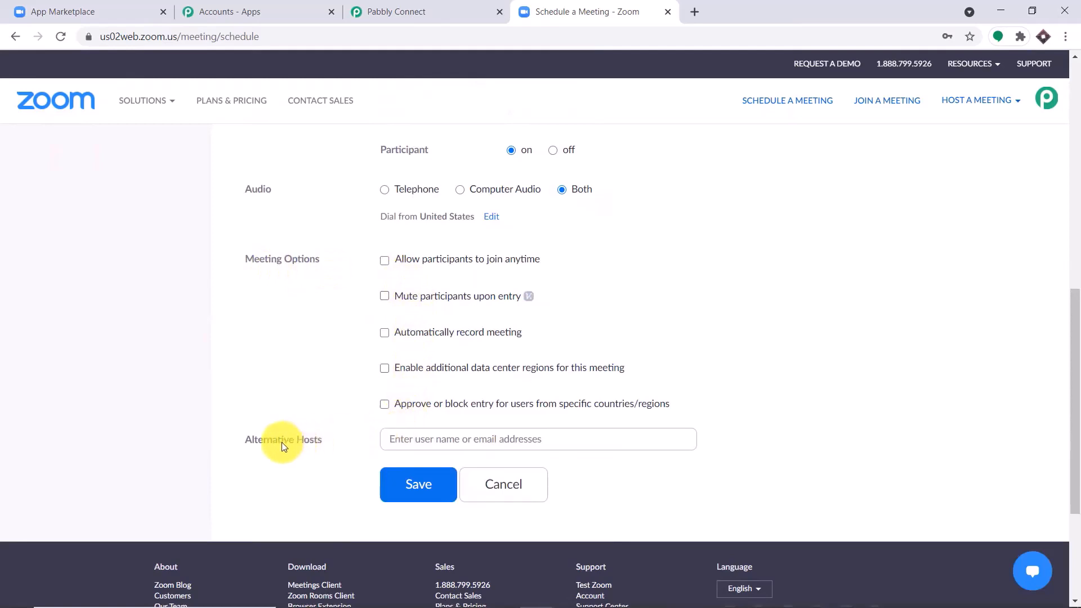
left_click(383, 436)
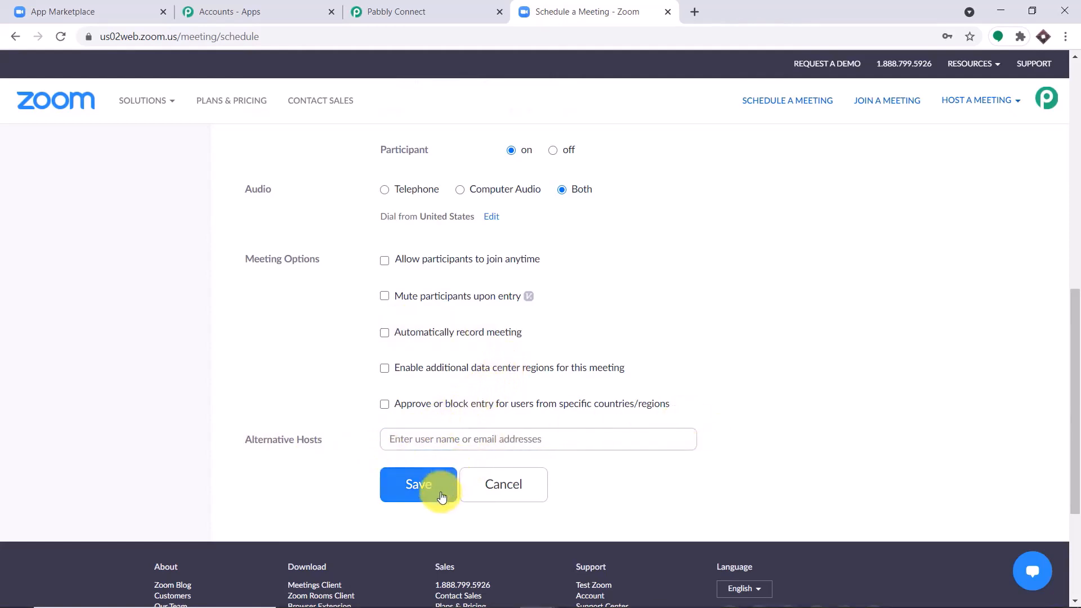
left_click(416, 483)
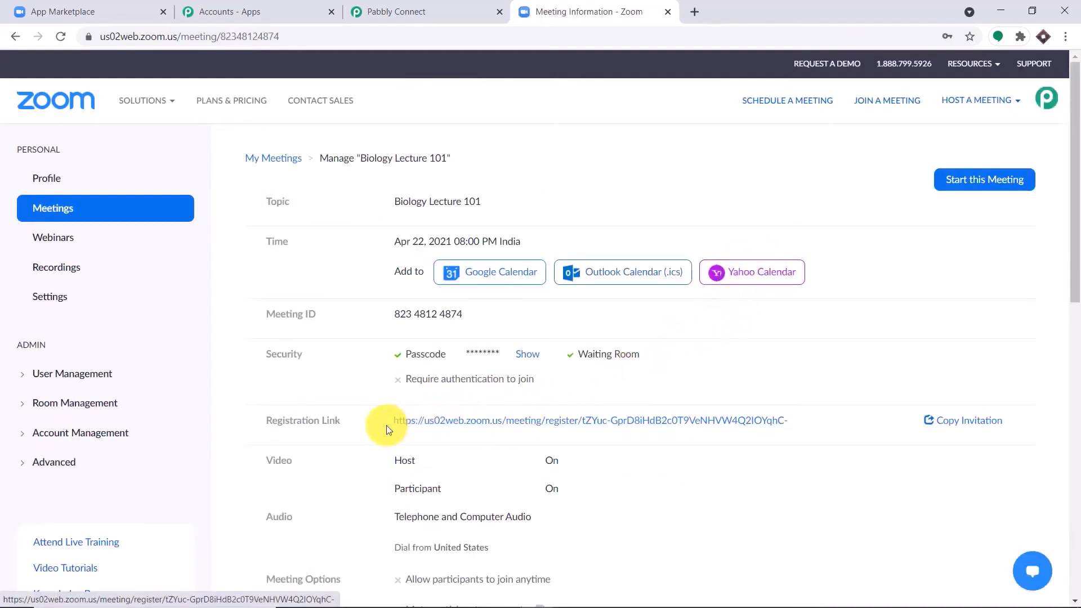
Open the Biology Lecture 101 registration link in a new tab, then return to the meeting details
left_click(466, 428)
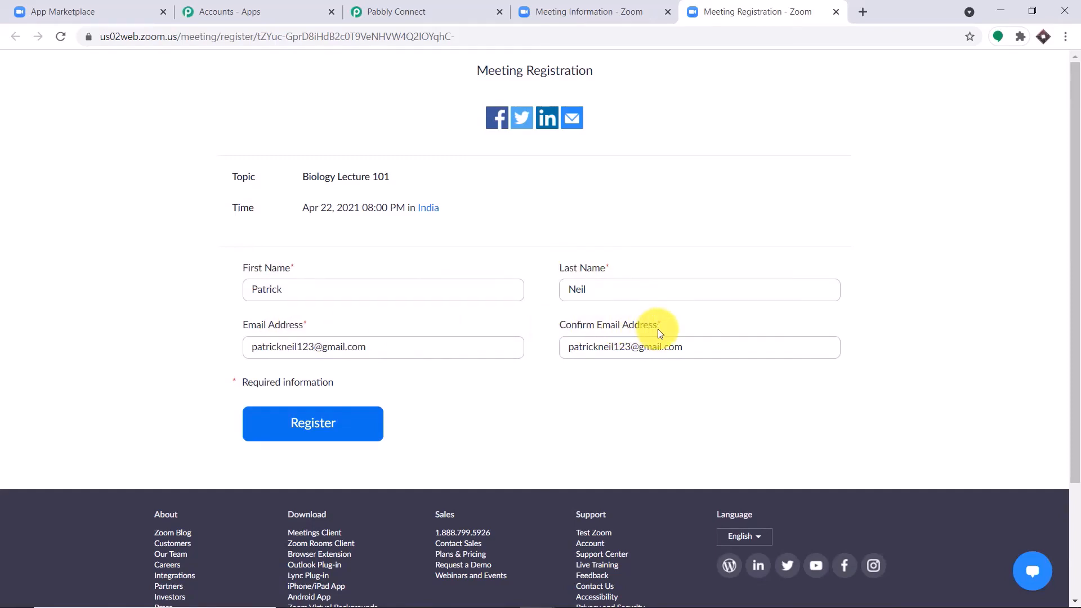
left_click(625, 10)
scroll(896, 245, "down", 10)
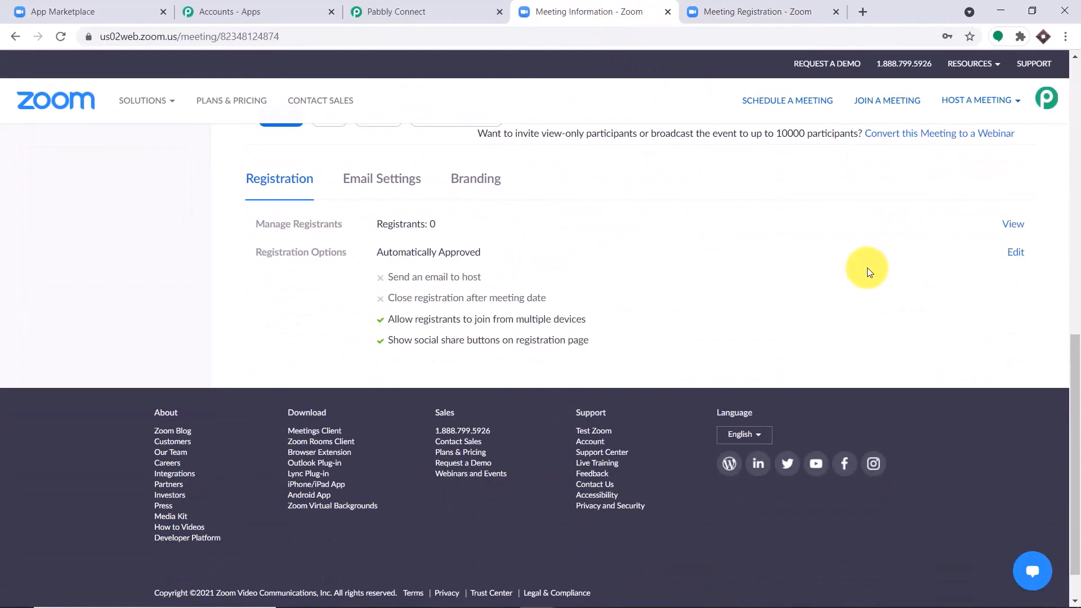
Add Address, City, Zip, Phone, Organization and Job Title questions to registration and save all
left_click(1017, 253)
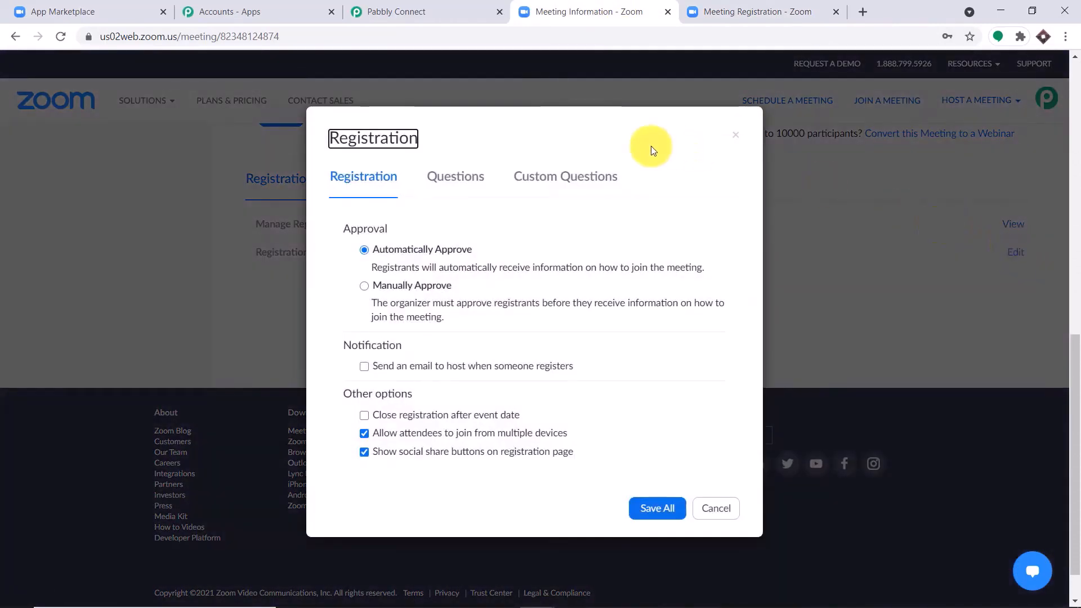
left_click(464, 185)
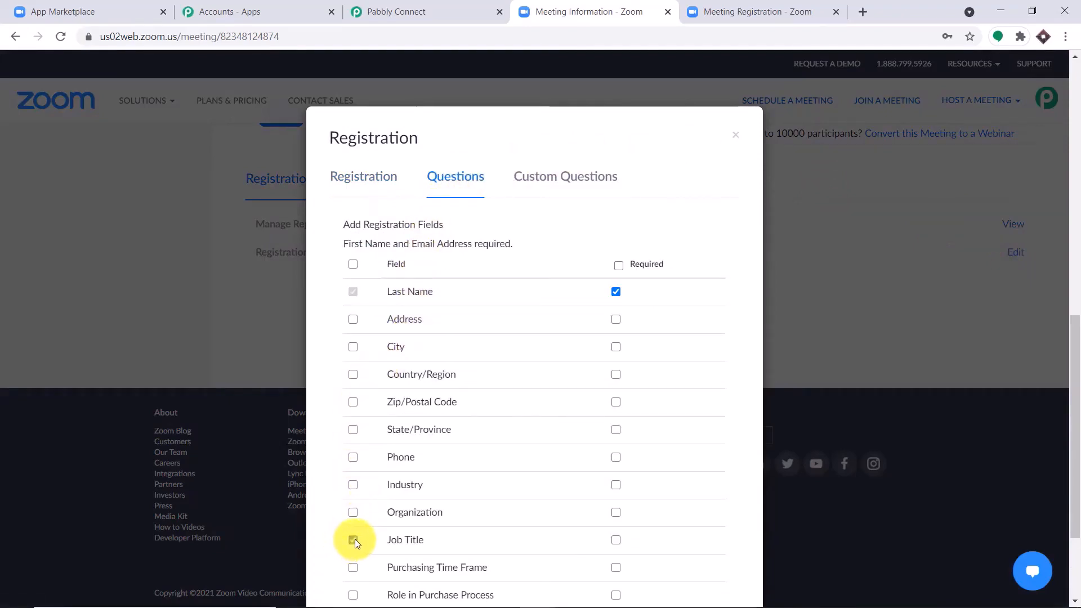
left_click(353, 459)
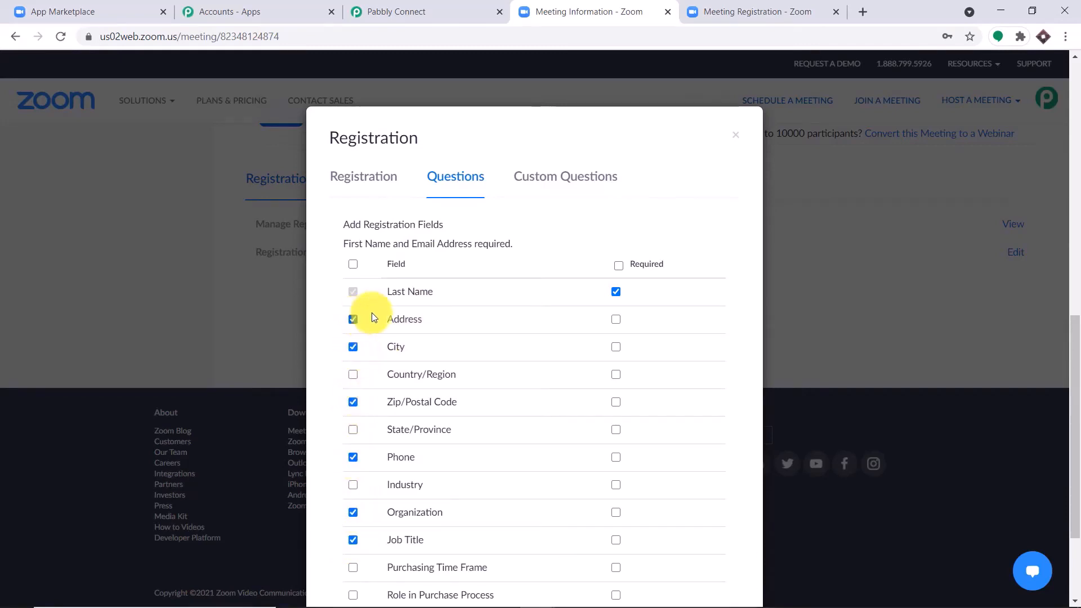
scroll(553, 295, "down", 3)
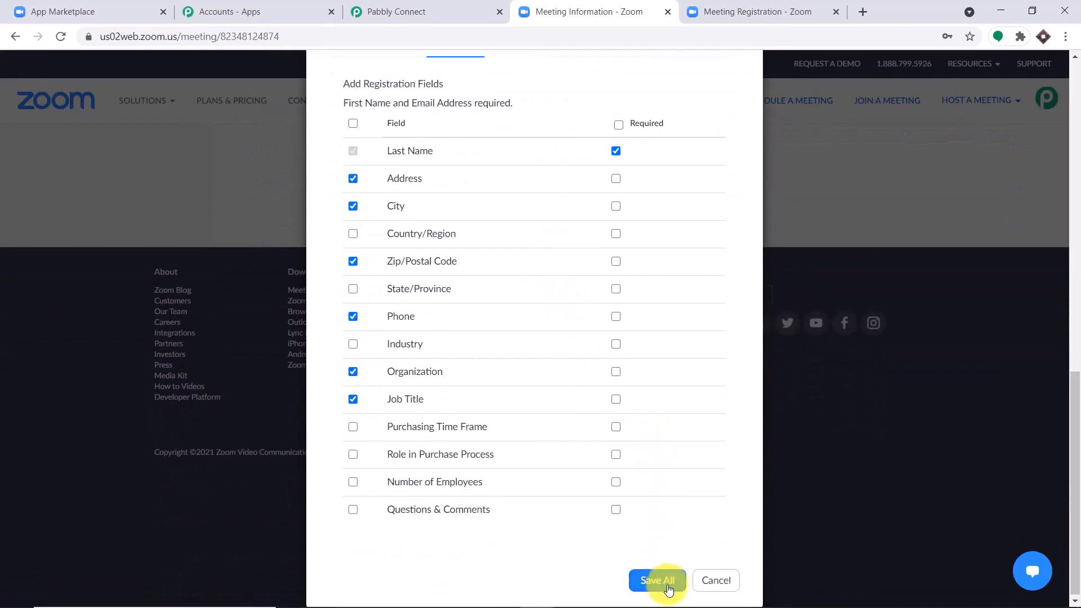
left_click(669, 589)
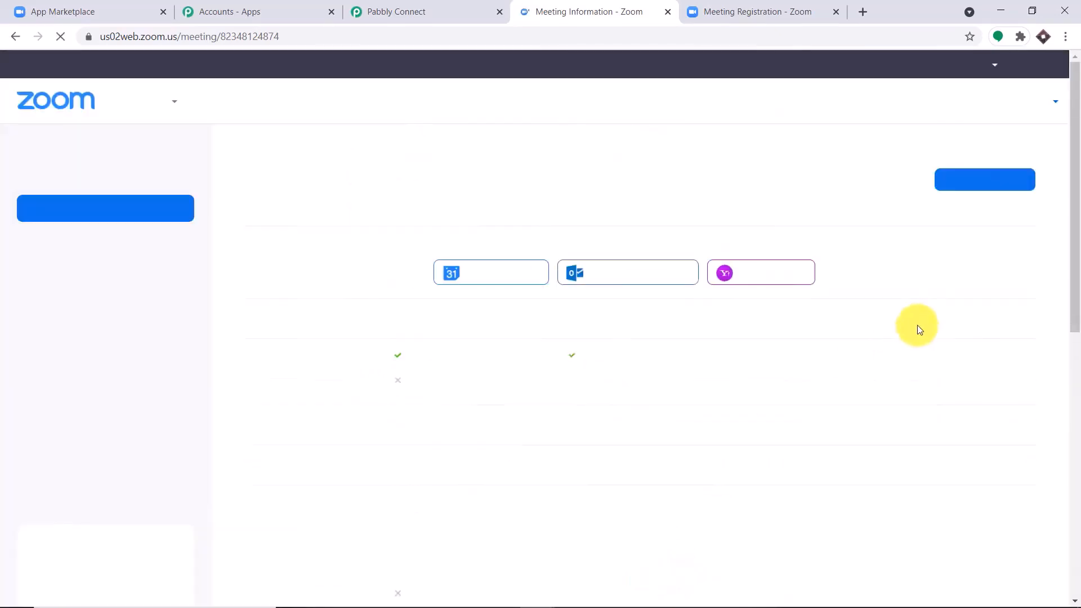
left_click(767, 10)
Reload the registration form so the new question fields appear
left_click(424, 29)
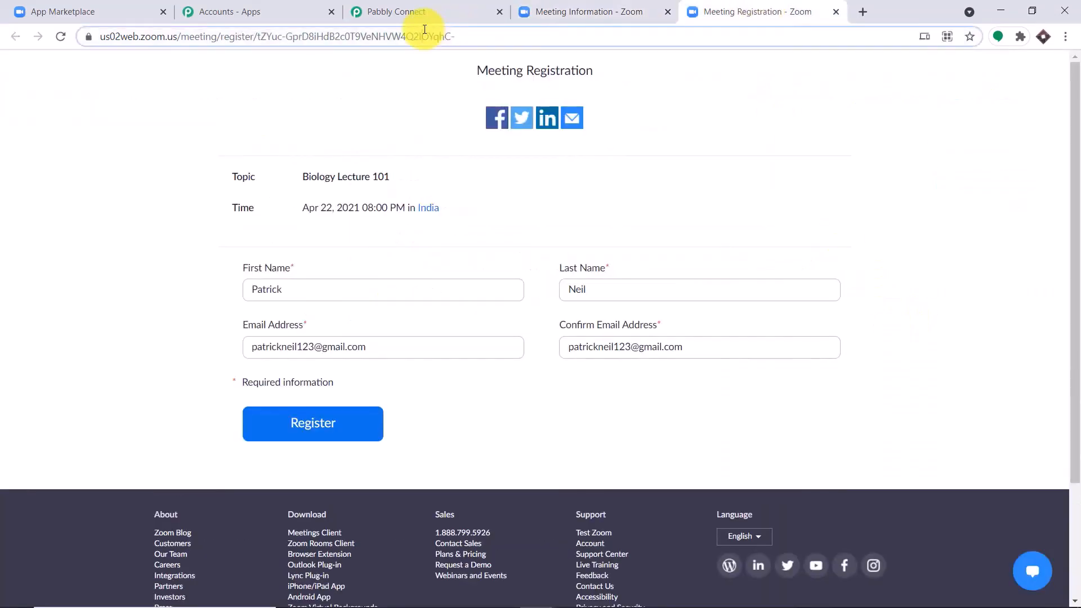
key("Return")
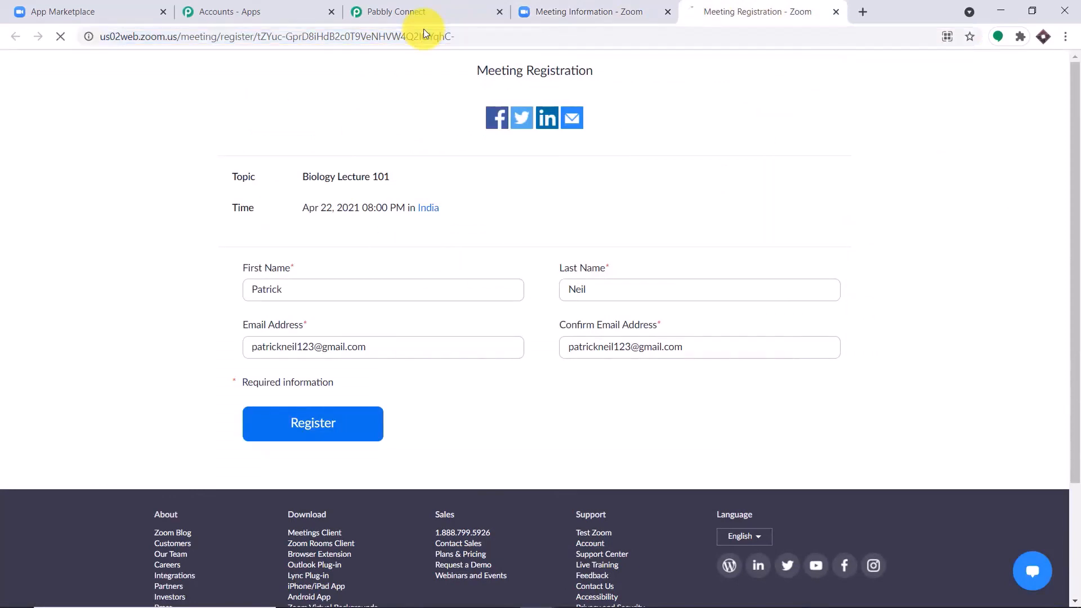
scroll(557, 178, "down", 1)
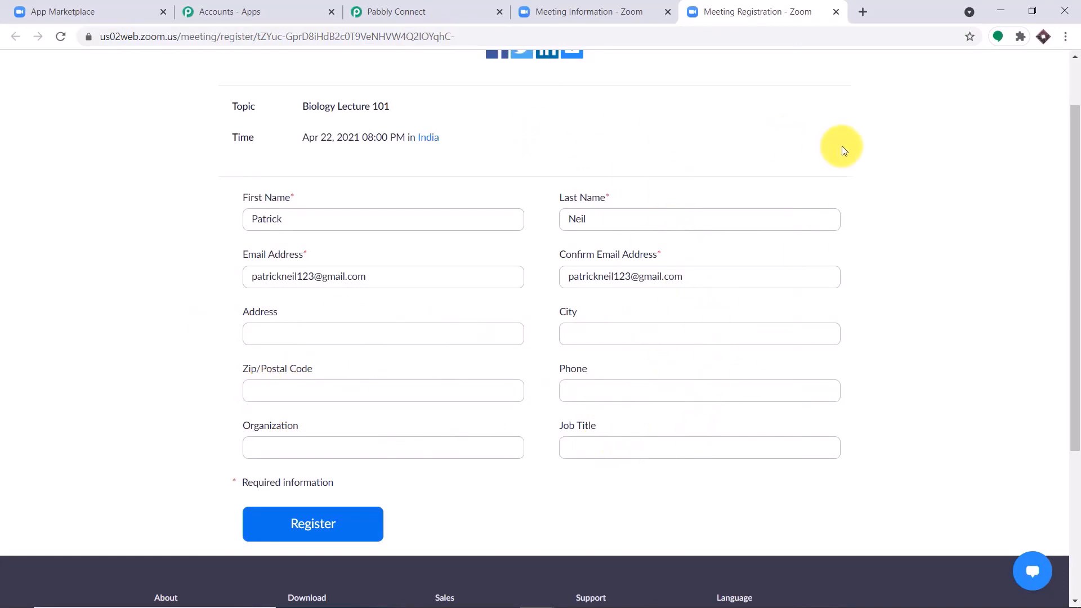
Set Pabbly Connect to capture the webhook response, then return to the registration form
left_click(470, 11)
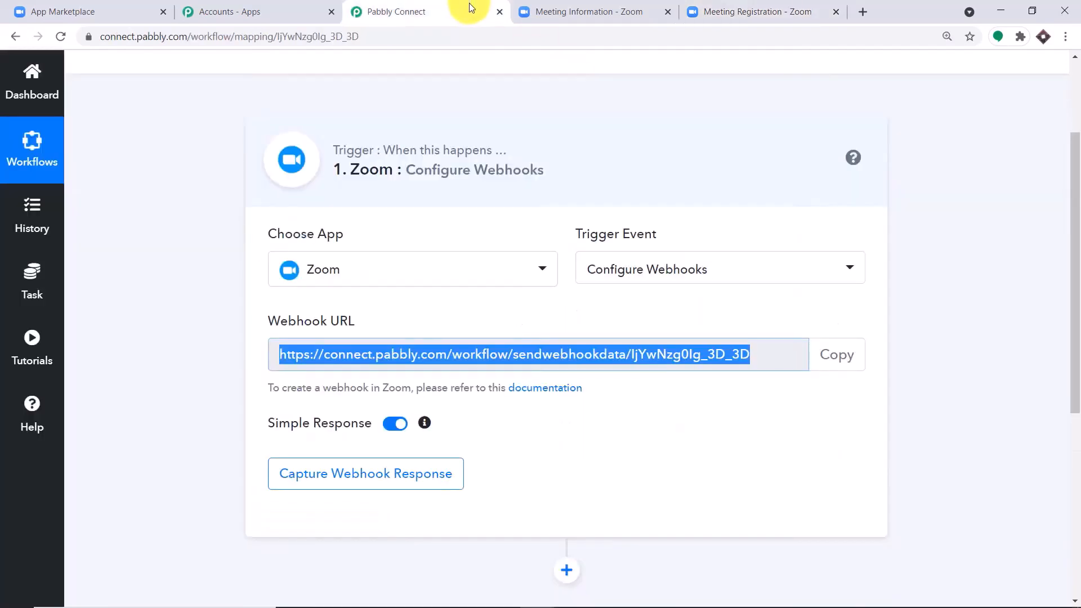
left_click(380, 473)
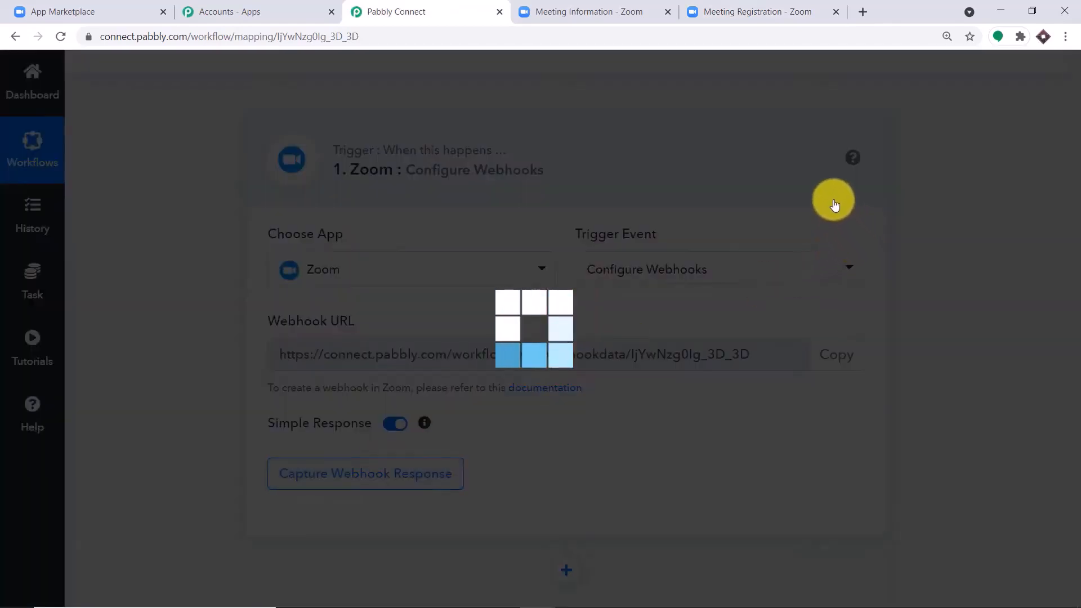
scroll(719, 304, "down", 1)
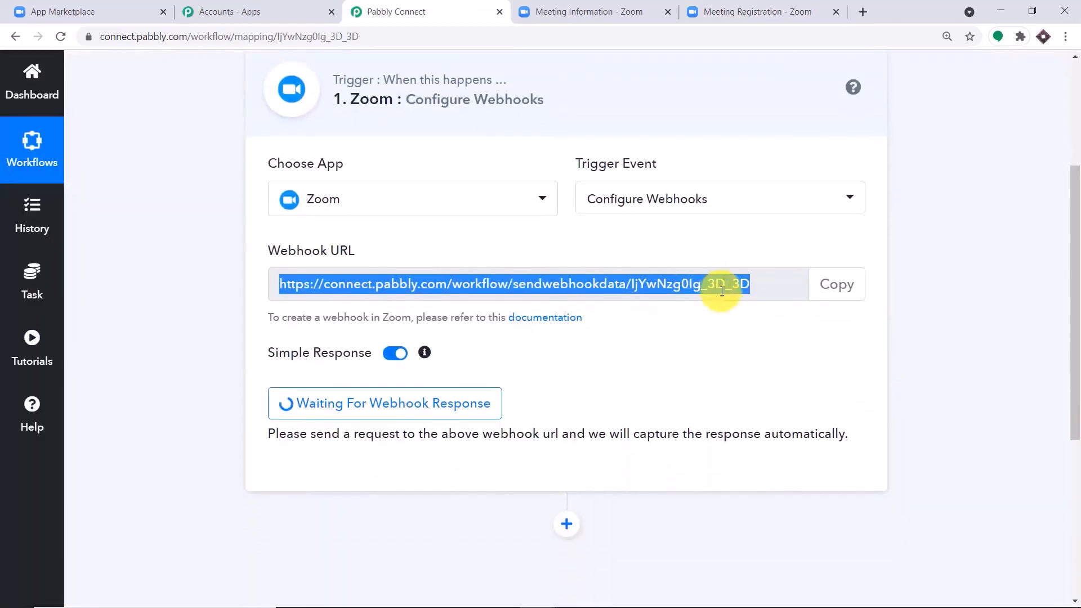
left_click(721, 4)
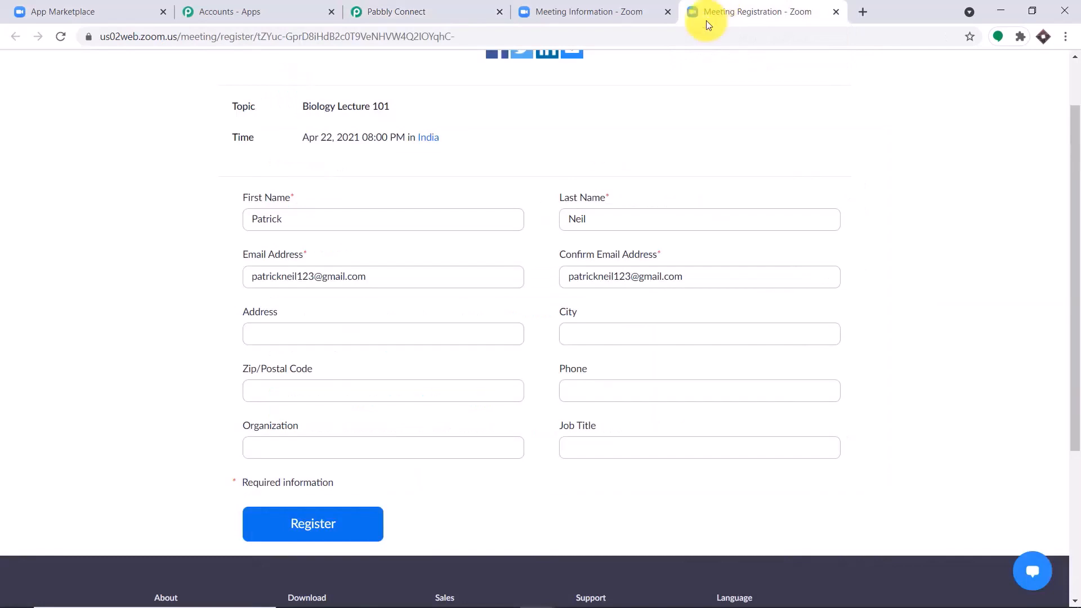
Enter the registrant's first and last name and a matching email and confirm email
left_click_drag(305, 224, 101, 235)
key("BackSpace")
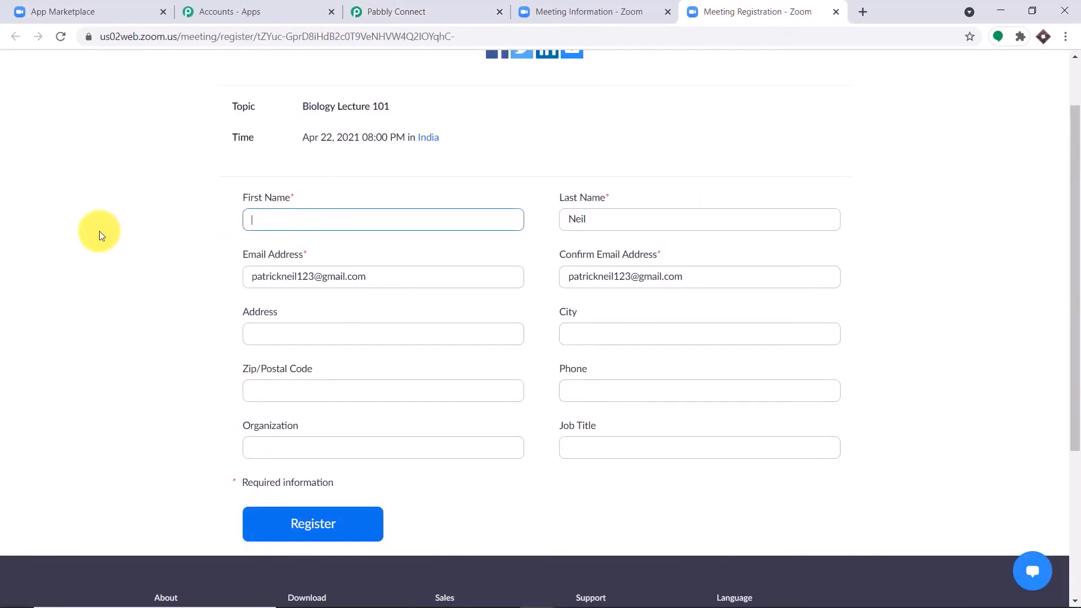
type("Diana")
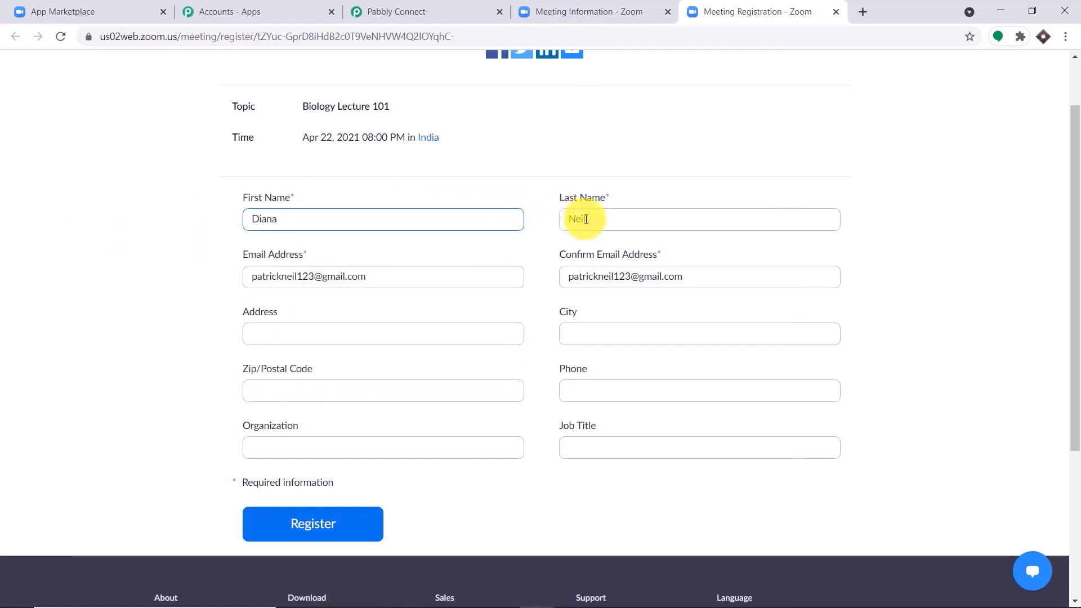
left_click_drag(589, 218, 562, 220)
type("Prince")
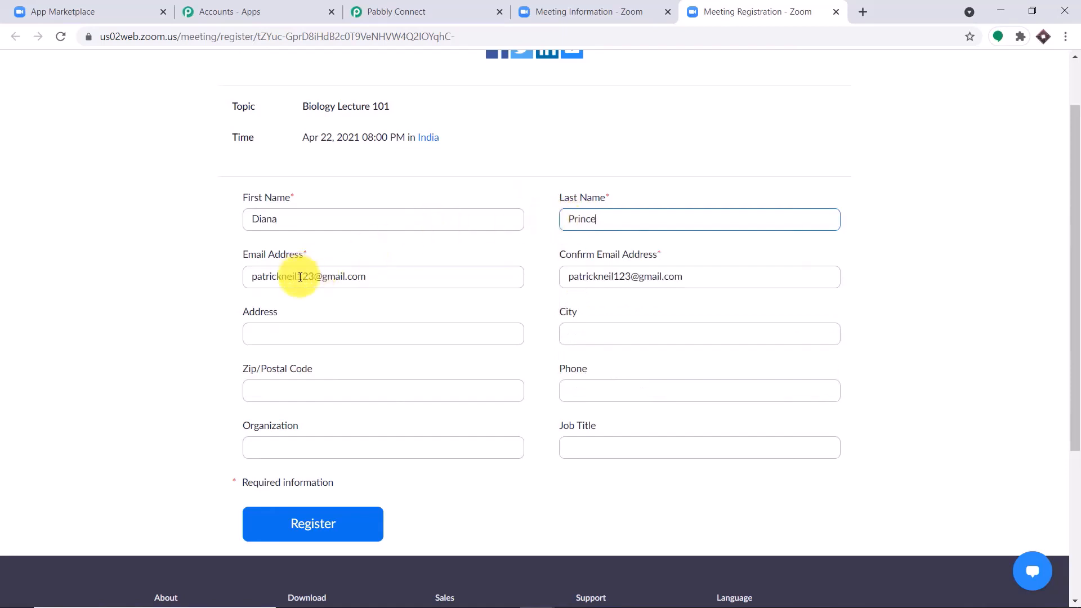
left_click_drag(297, 276, 250, 279)
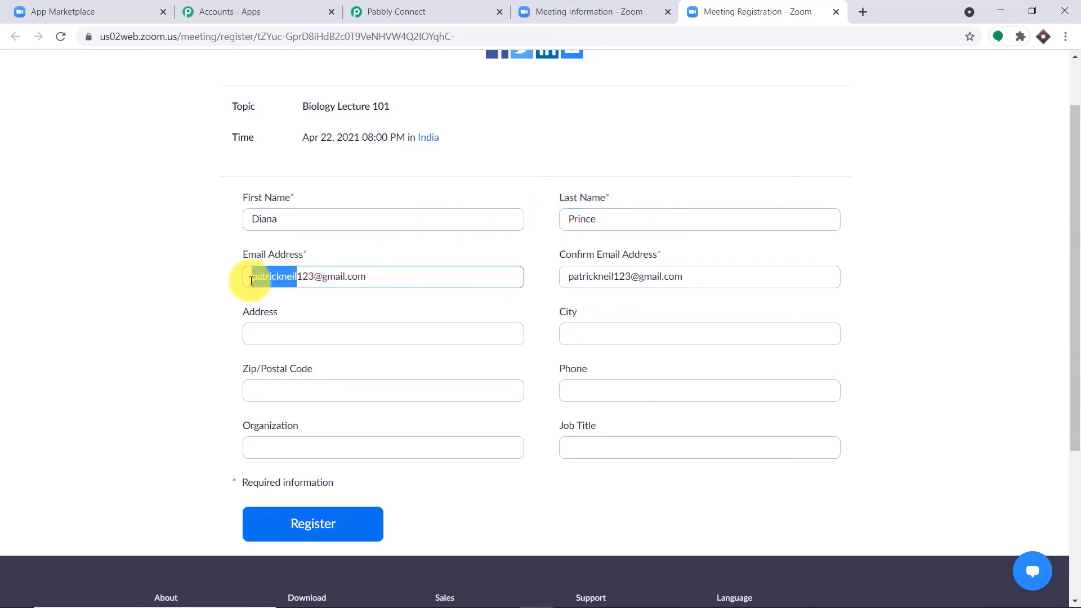
type("dianapr")
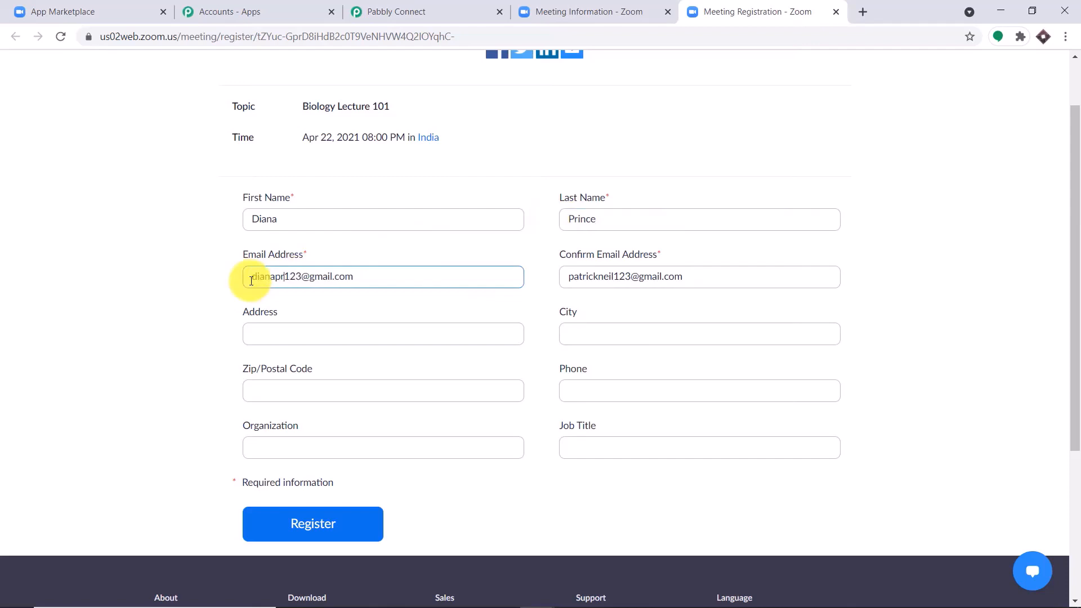
key("BackSpace")
left_click(295, 276)
type("4")
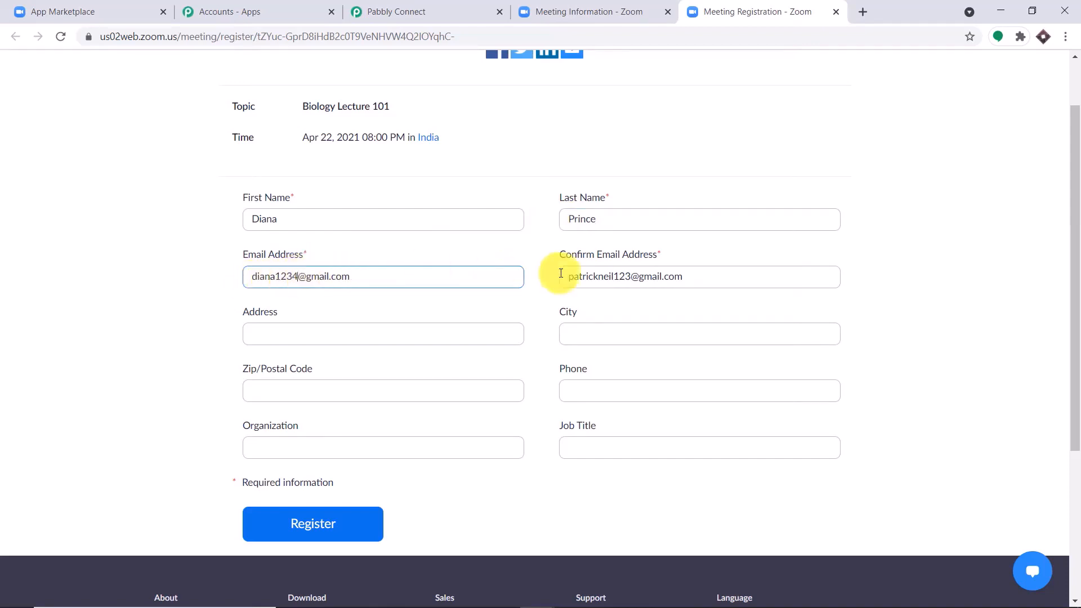
left_click_drag(614, 276, 517, 269)
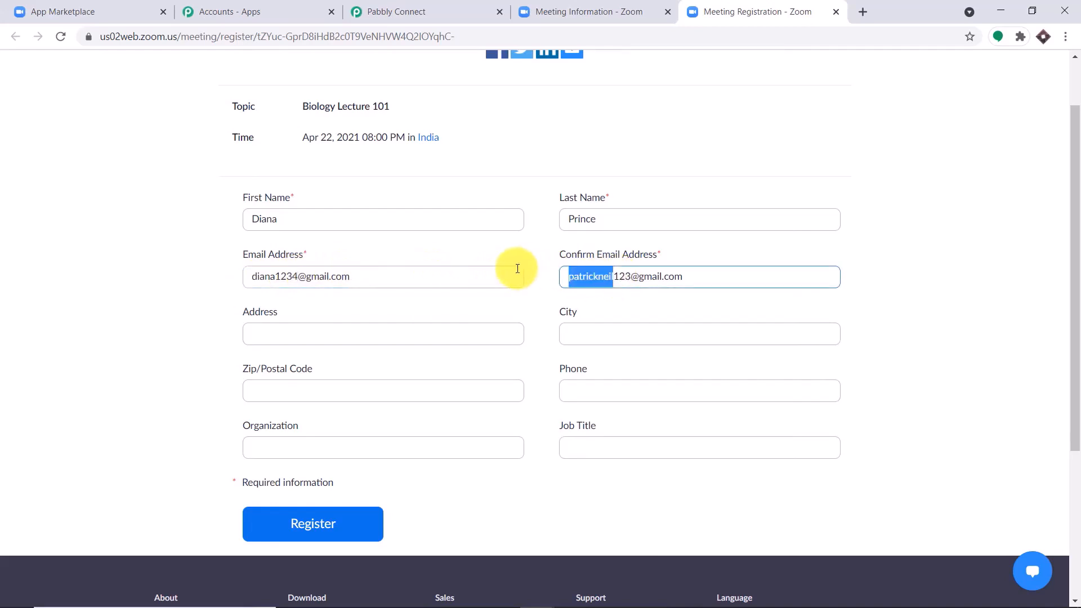
key("BackSpace")
type("dian")
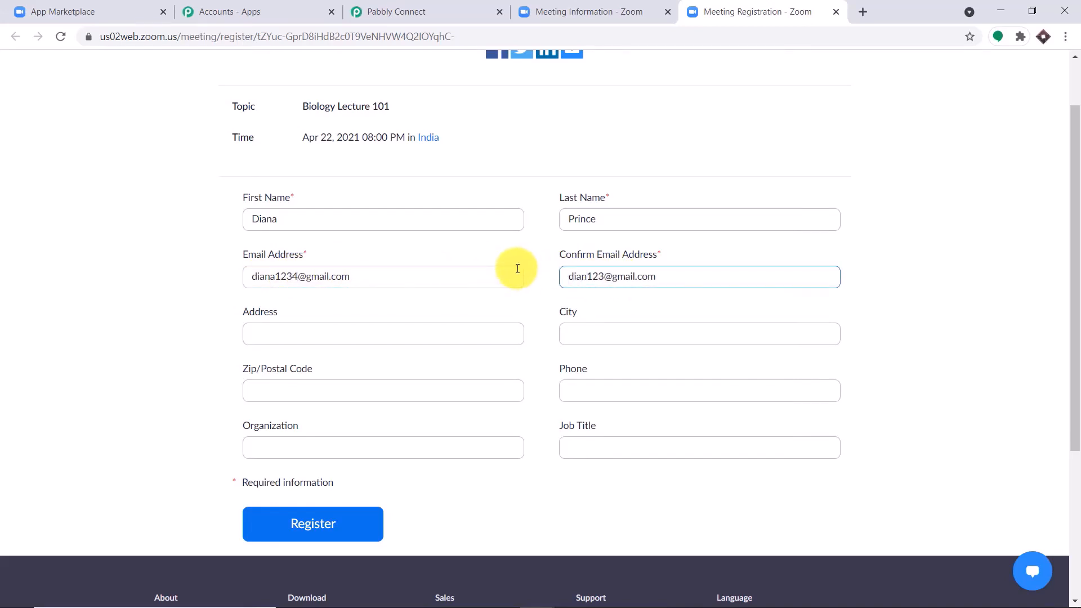
type("a")
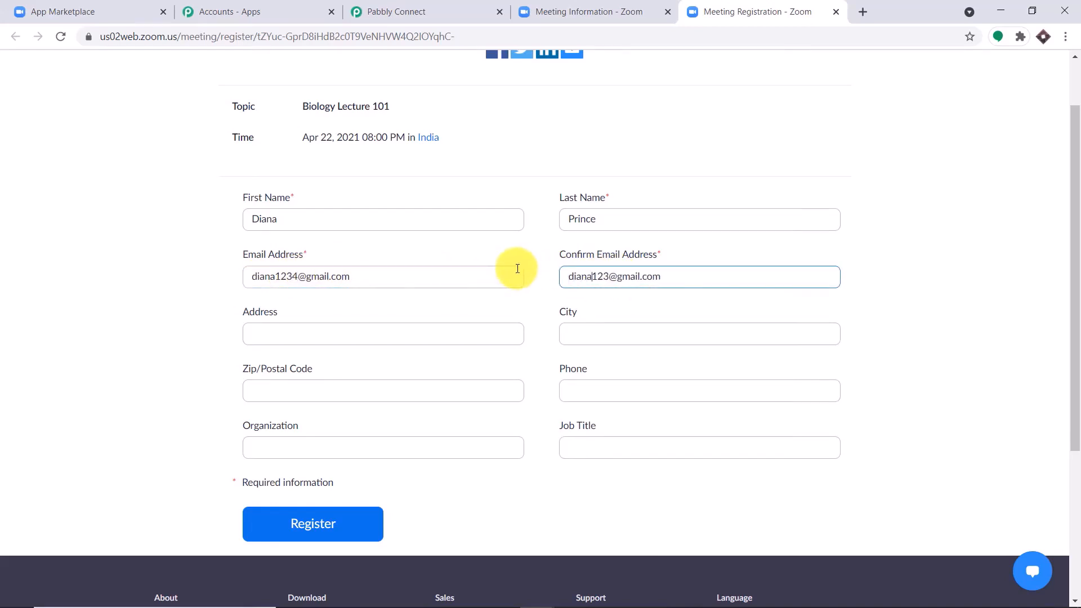
left_click(609, 278)
type("4")
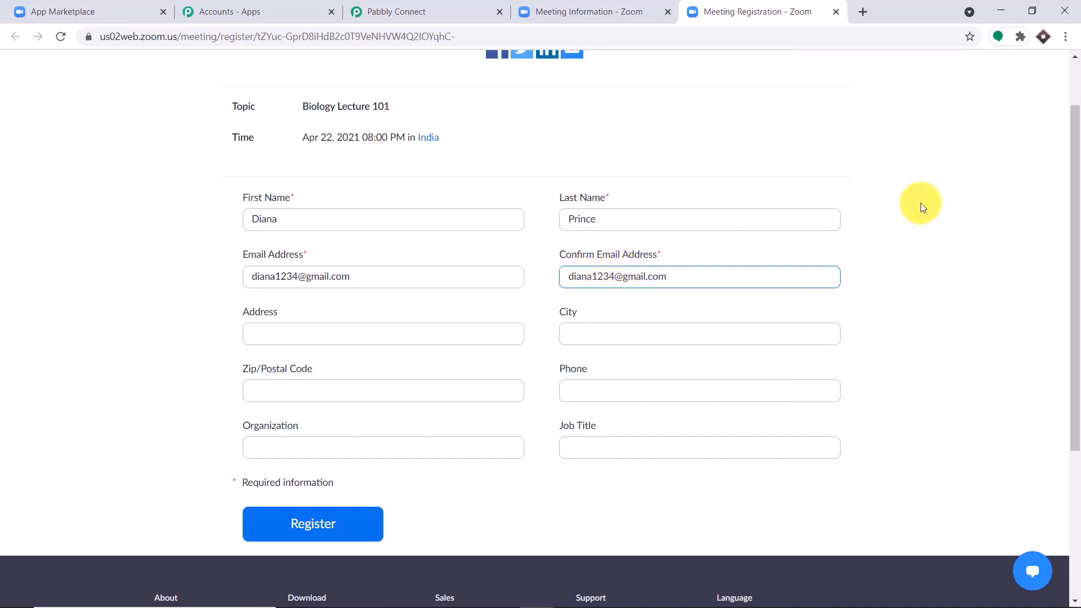
Fill the saved address, the registrant's phone number and job title 'Soldier', then register
left_click(414, 331)
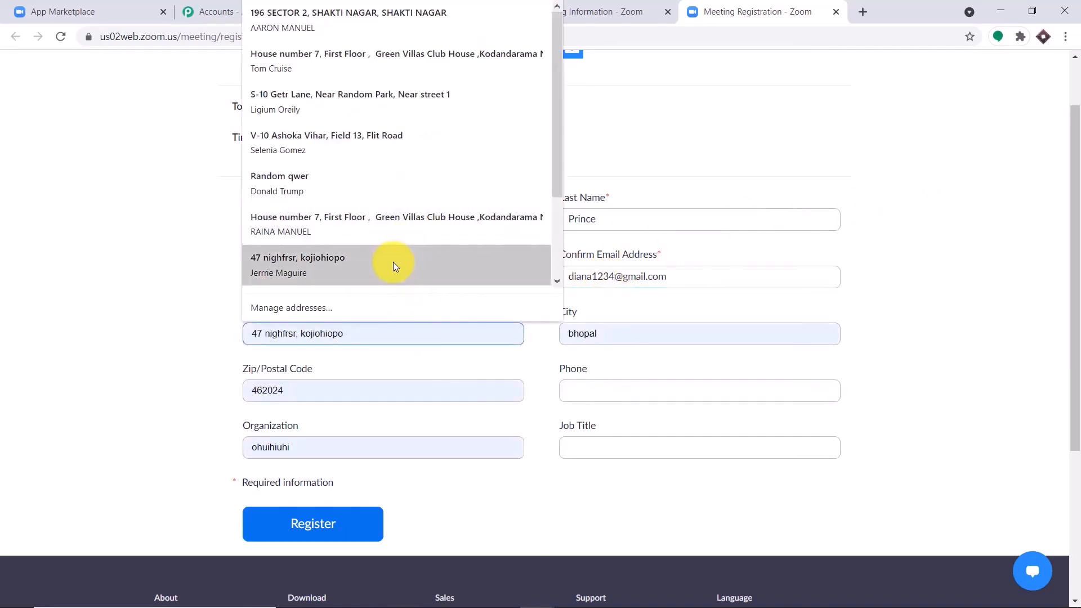
left_click(393, 262)
left_click(580, 383)
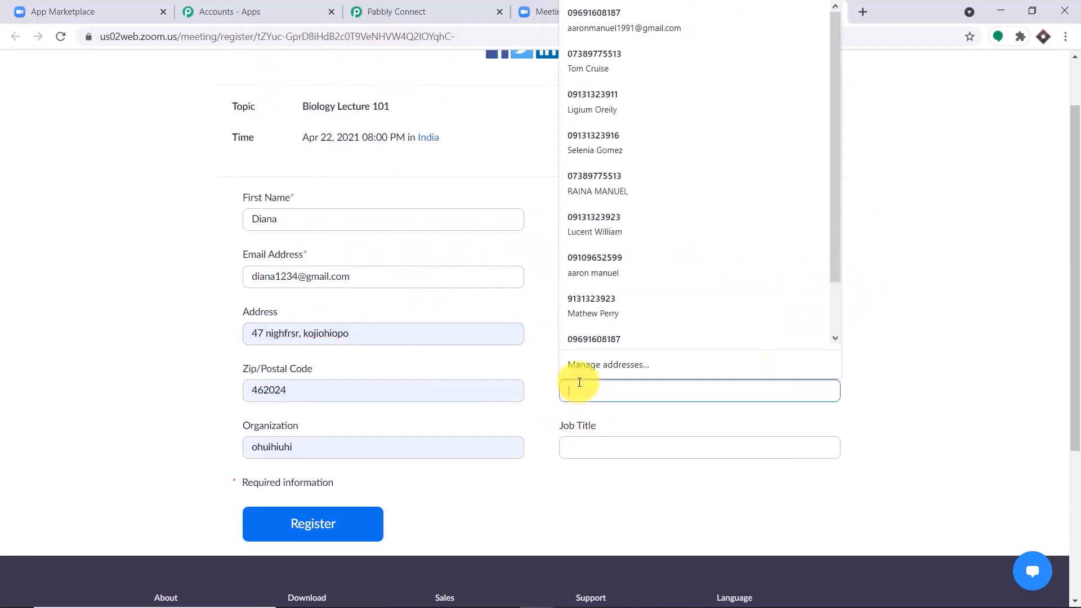
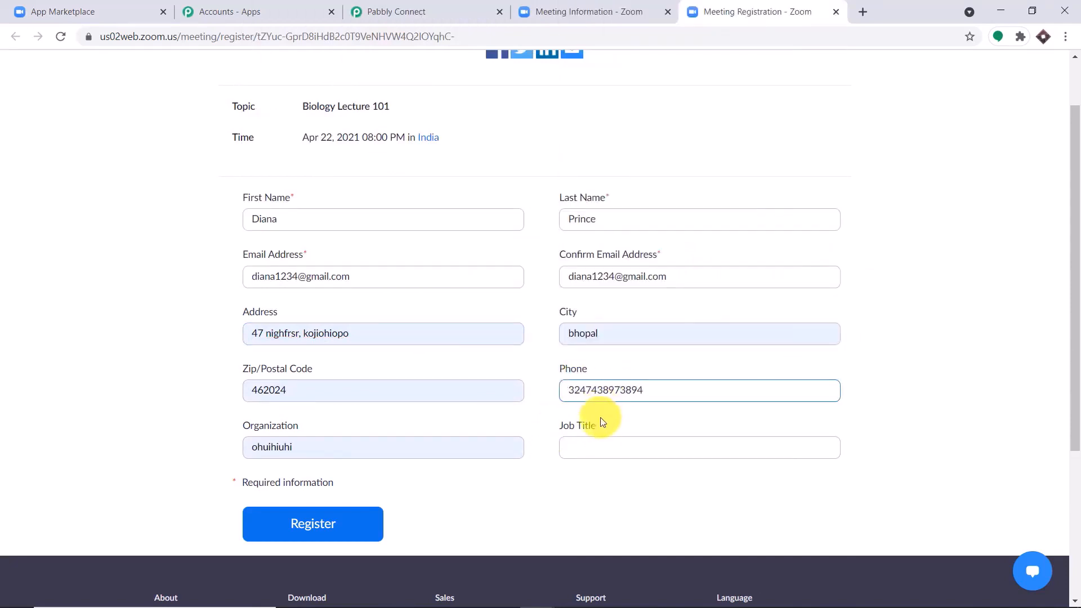
left_click(604, 448)
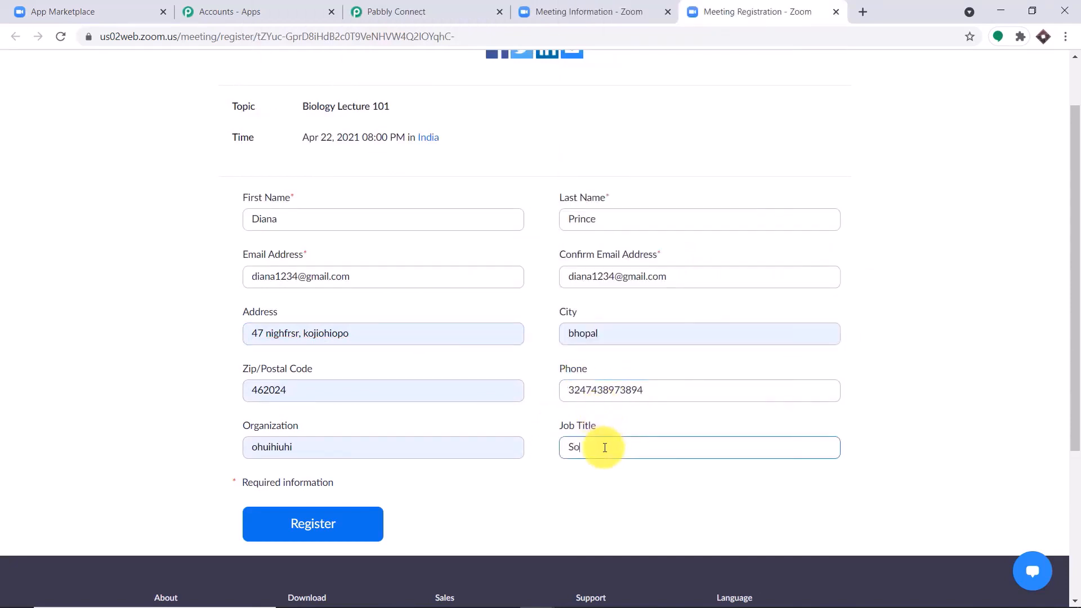
type("Soldier")
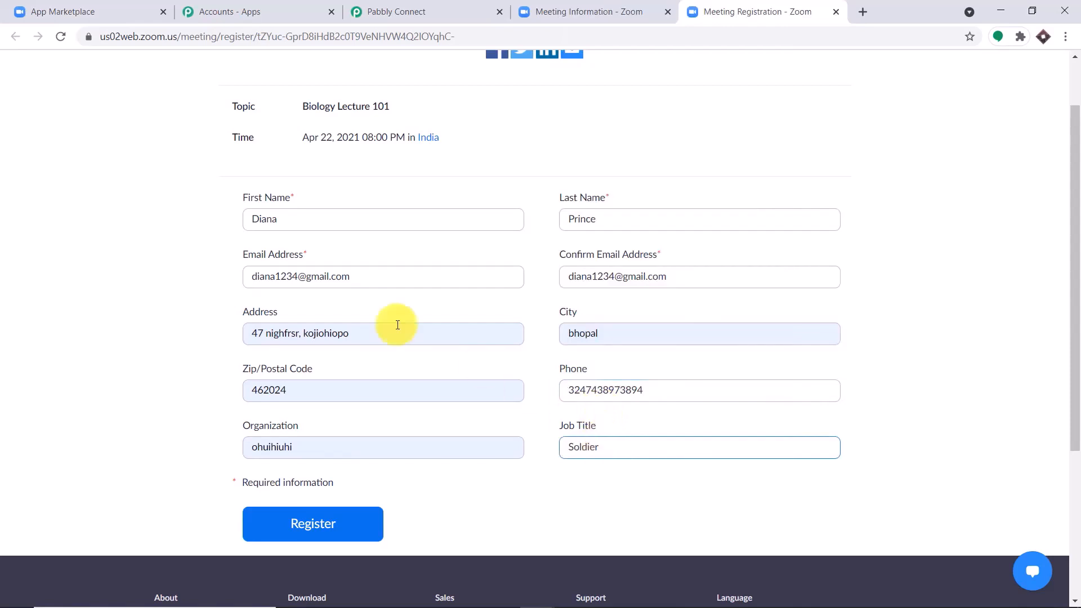
left_click(304, 530)
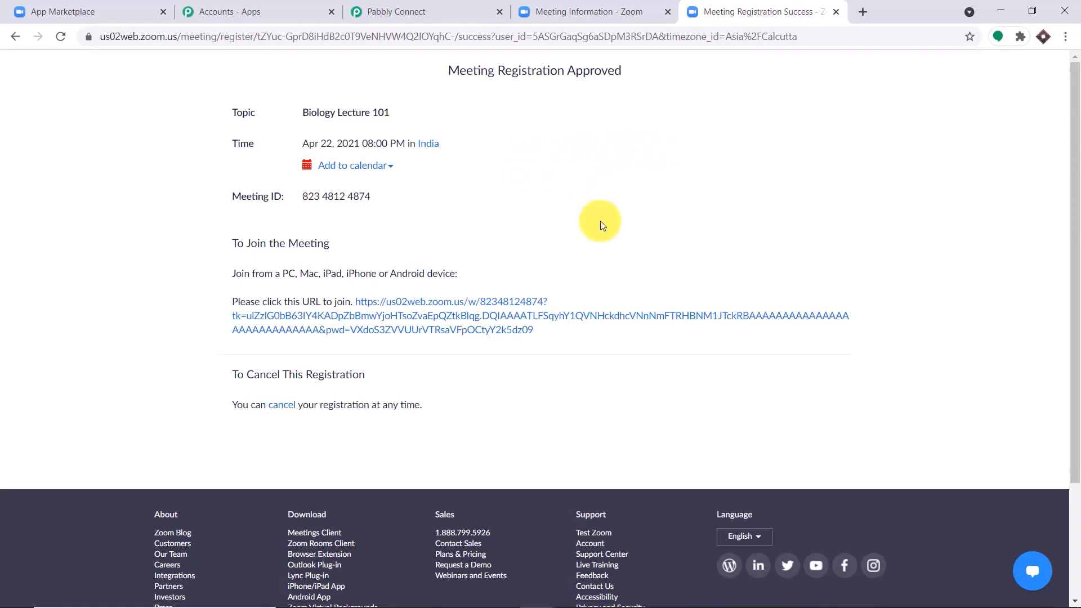
Scroll through the captured Zoom webhook response to review the registrant's details and meeting topic
left_click(420, 9)
scroll(663, 145, "down", 5)
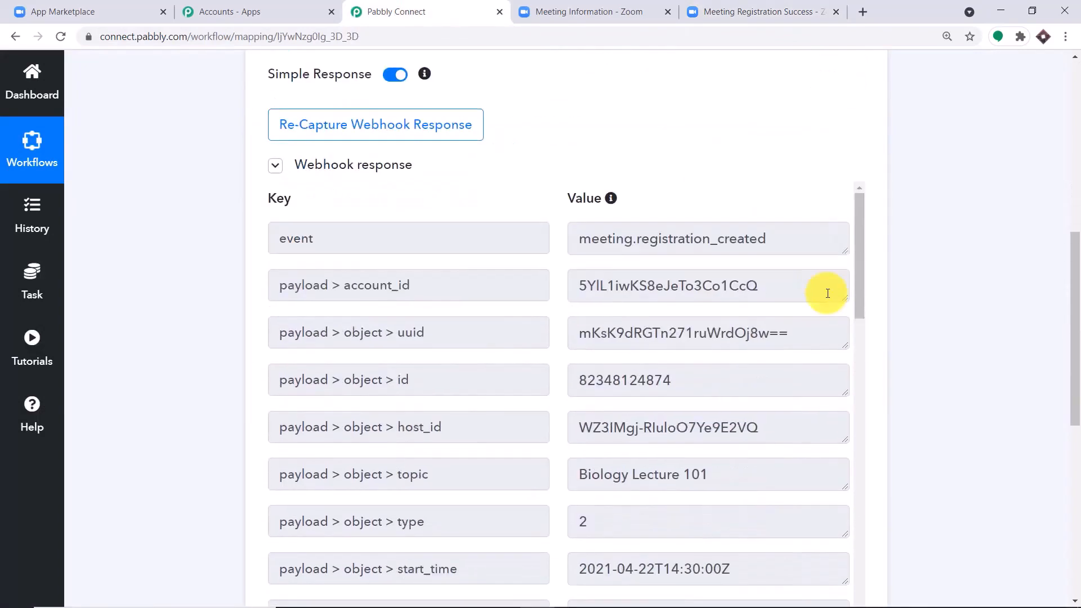
left_click_drag(1075, 285, 1074, 337)
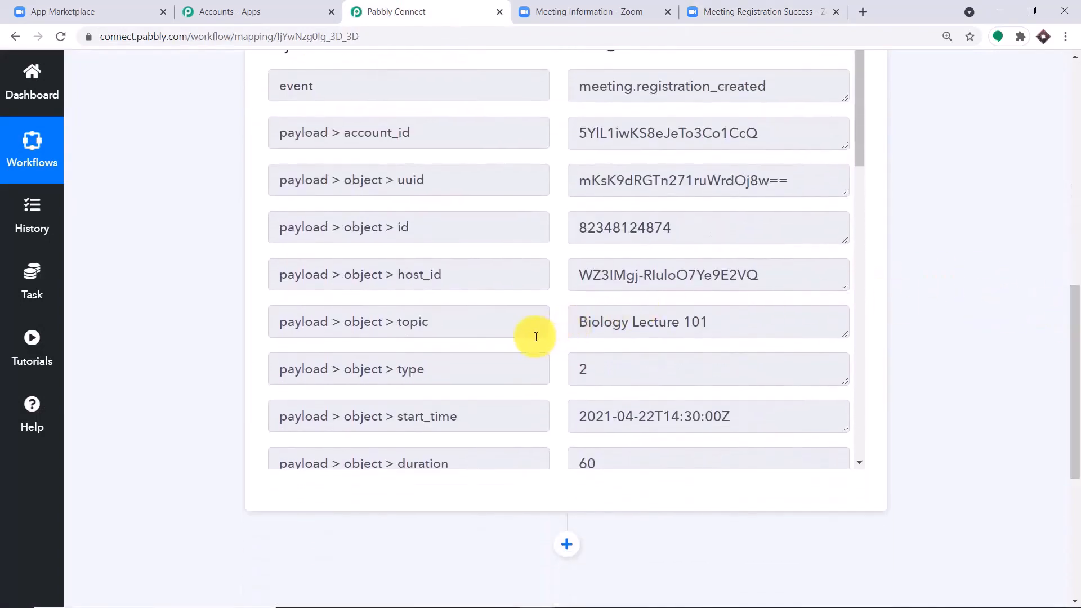
scroll(664, 275, "down", 1)
scroll(698, 259, "down", 2)
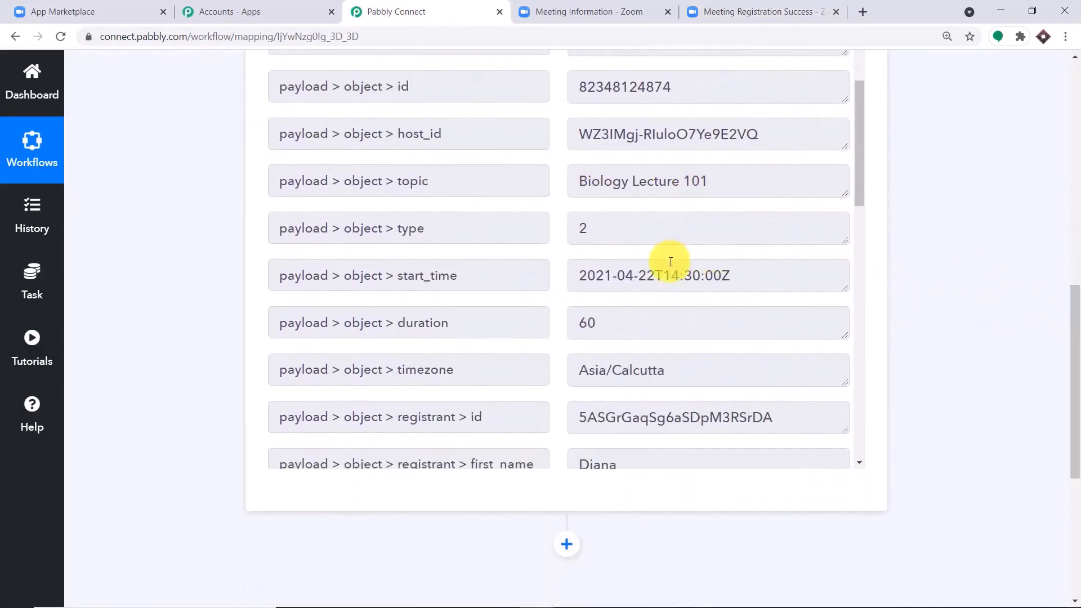
scroll(670, 262, "down", 4)
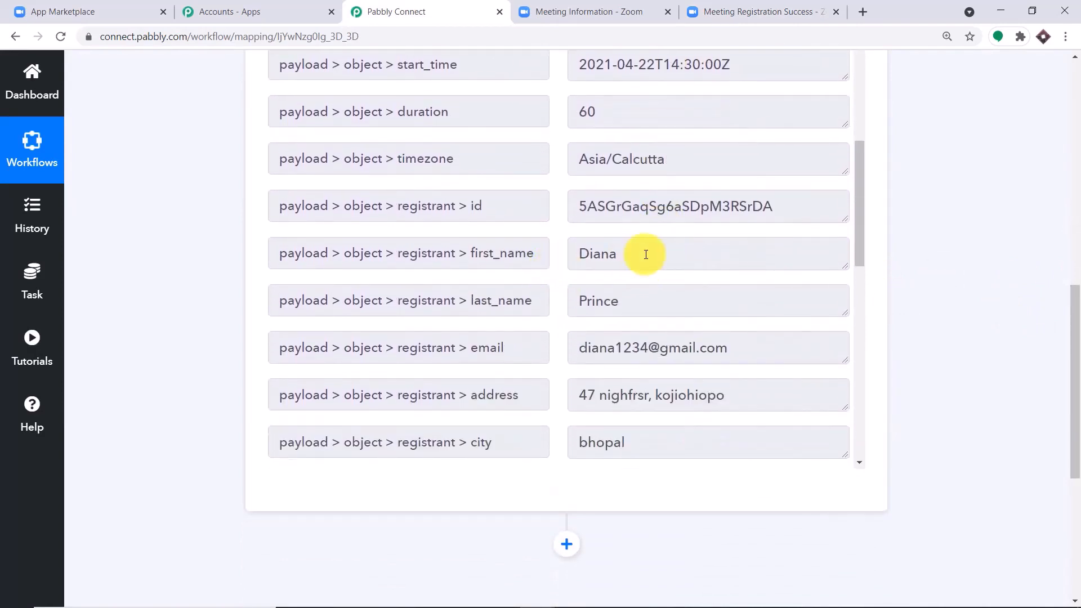
scroll(646, 254, "down", 2)
scroll(670, 237, "down", 2)
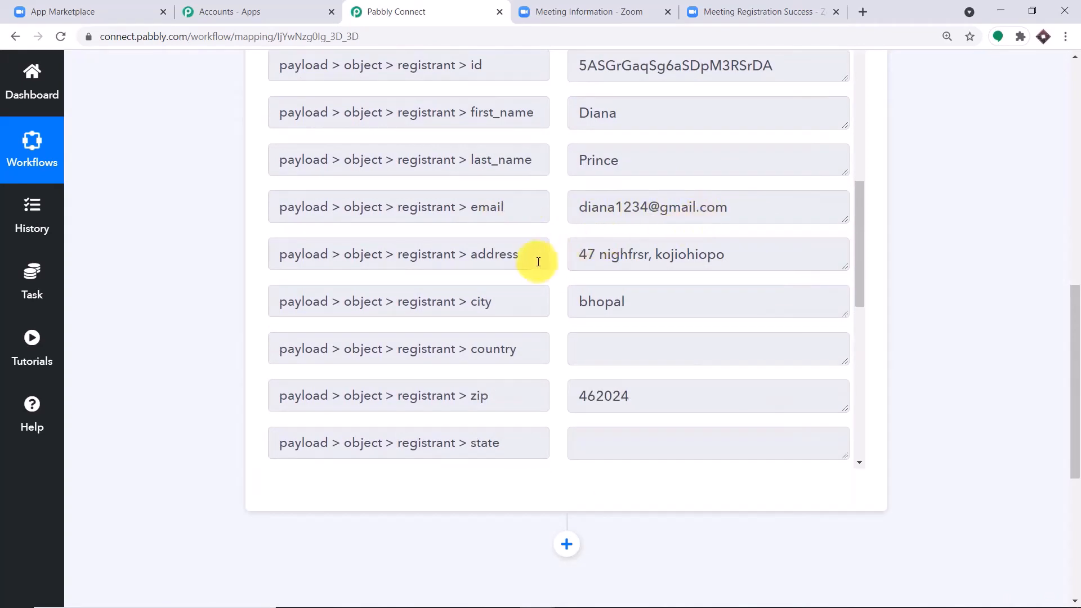
scroll(493, 225, "down", 1)
scroll(659, 237, "down", 3)
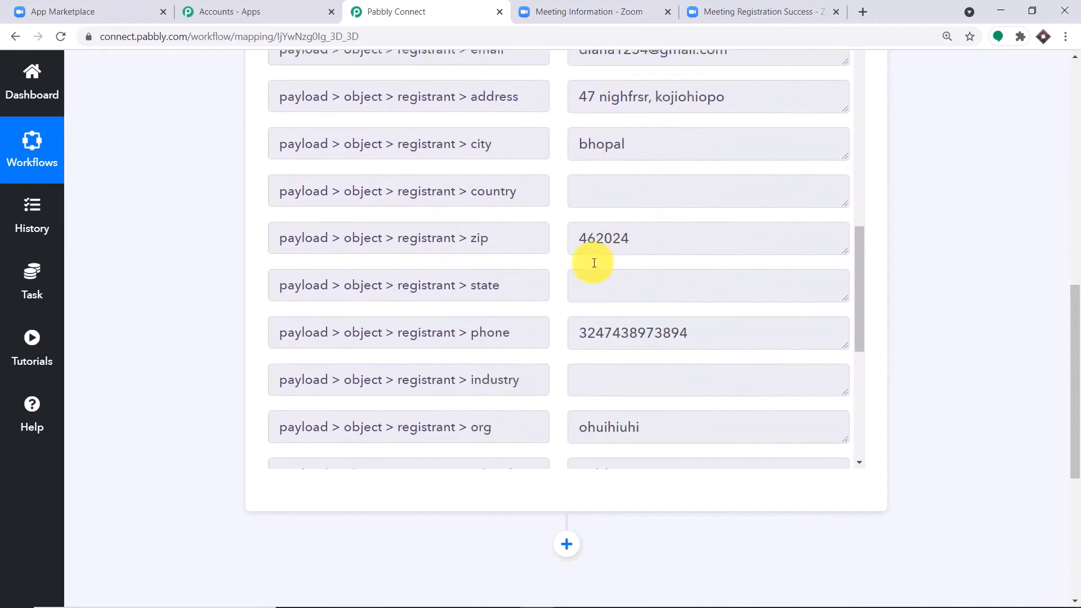
scroll(609, 261, "down", 5)
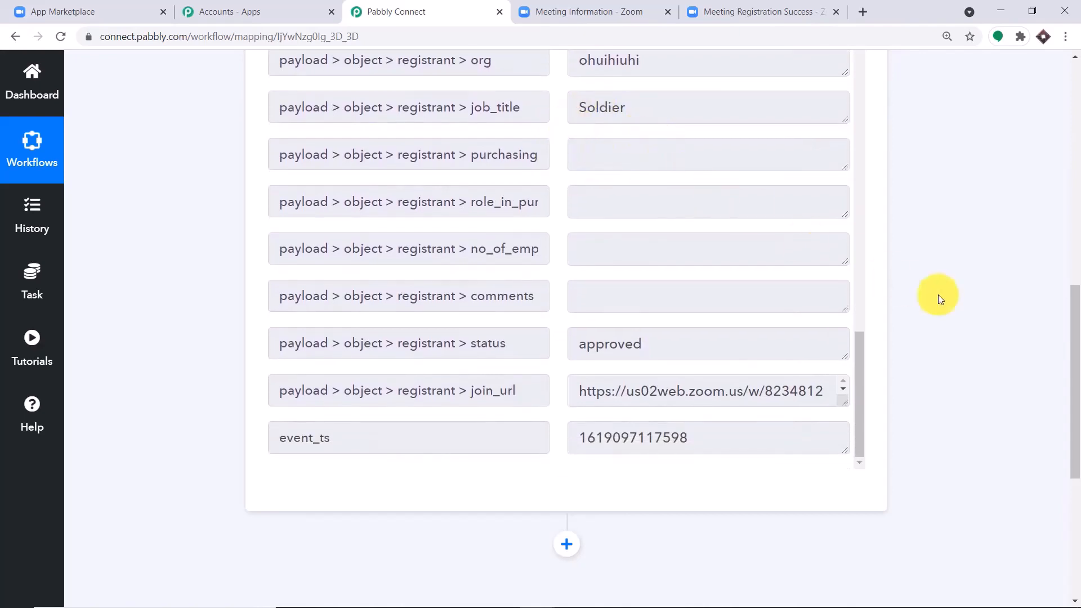
left_click_drag(1072, 358, 1076, 477)
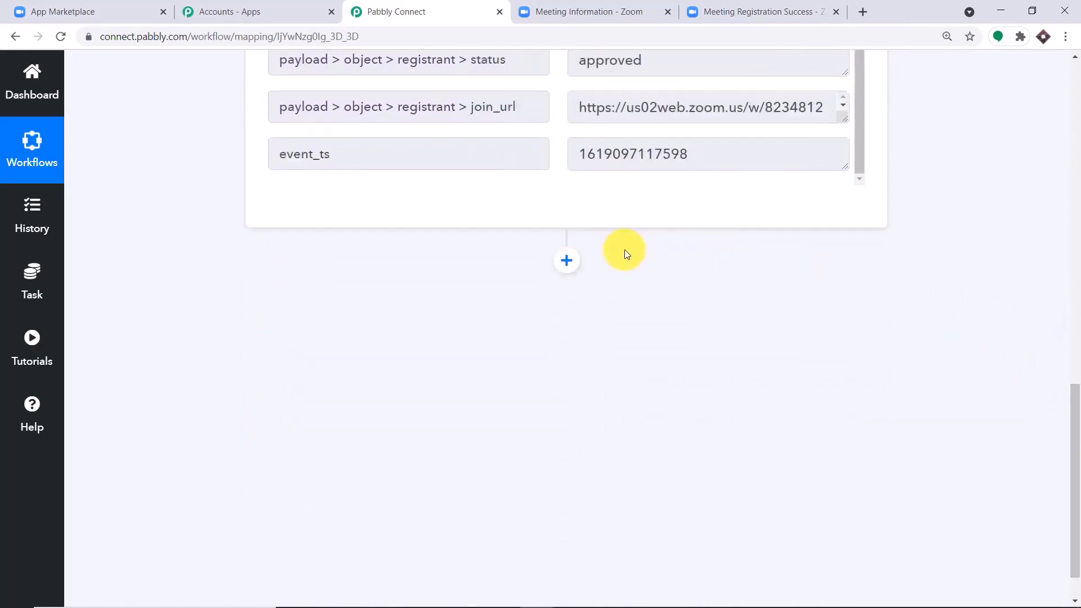
Add an action step, search 'mailc' to pick MailChimp, and choose the Add New Member event
left_click(567, 261)
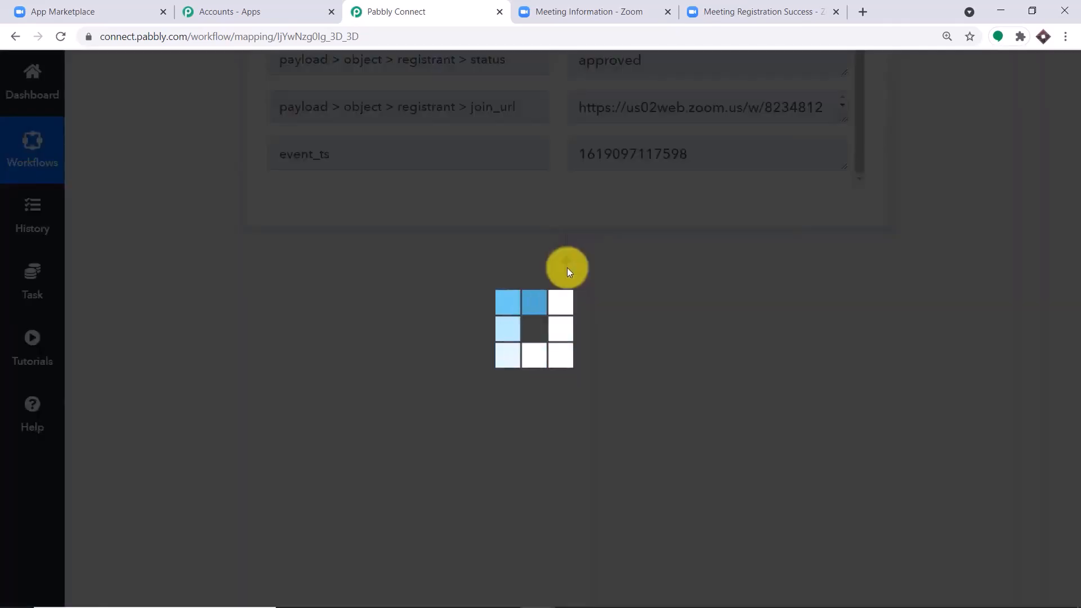
left_click(388, 459)
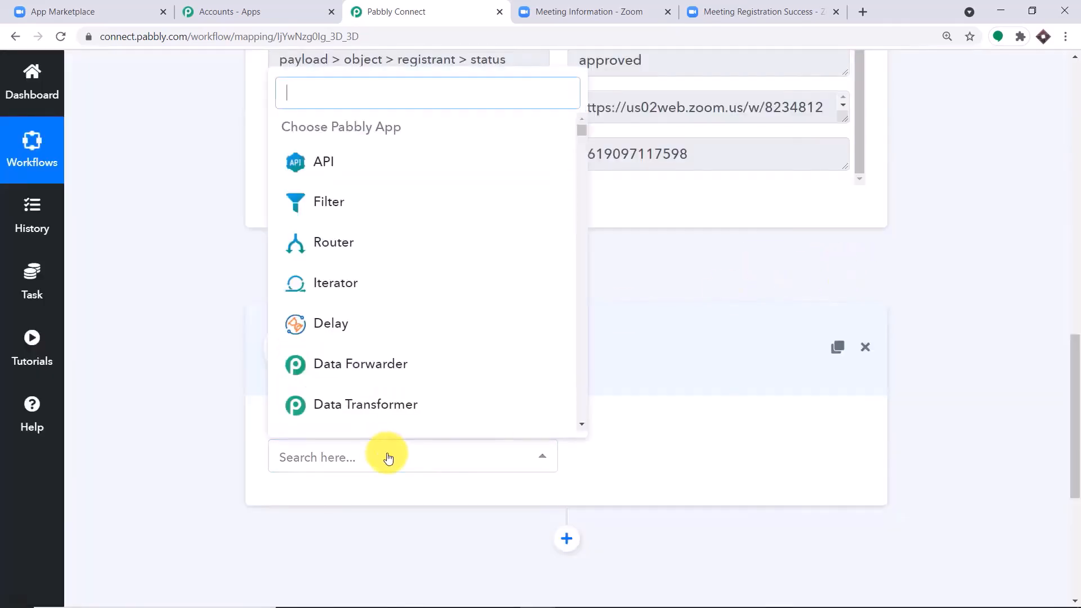
type("mailch")
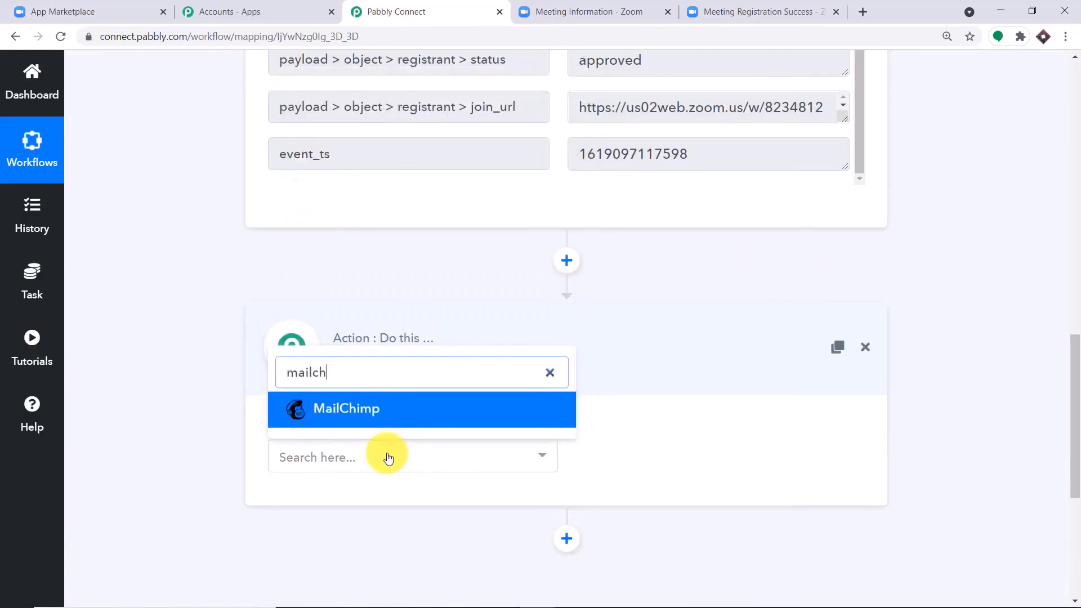
left_click(366, 407)
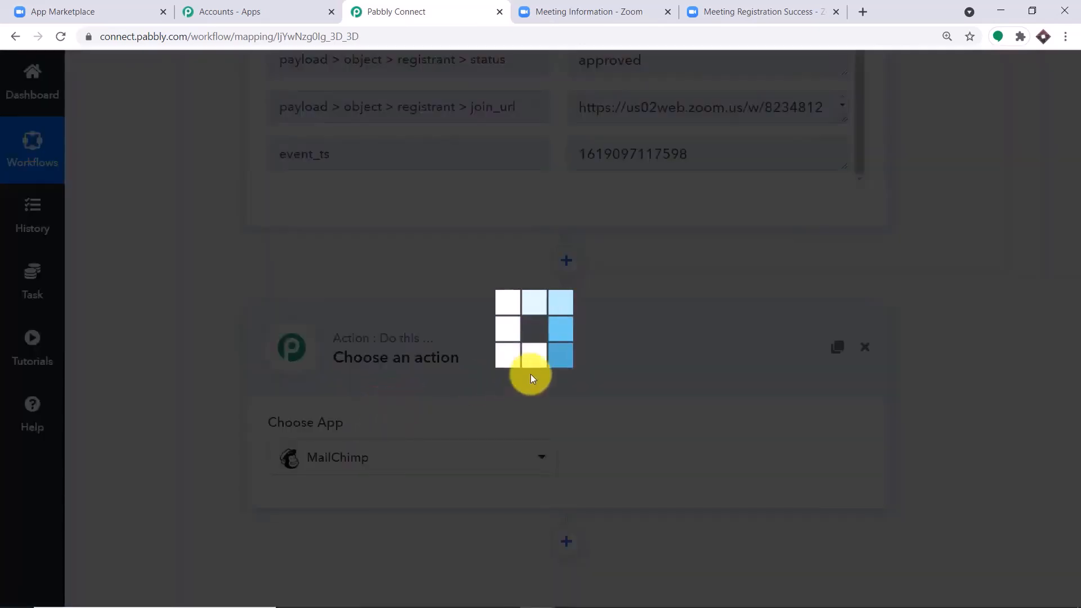
left_click(666, 453)
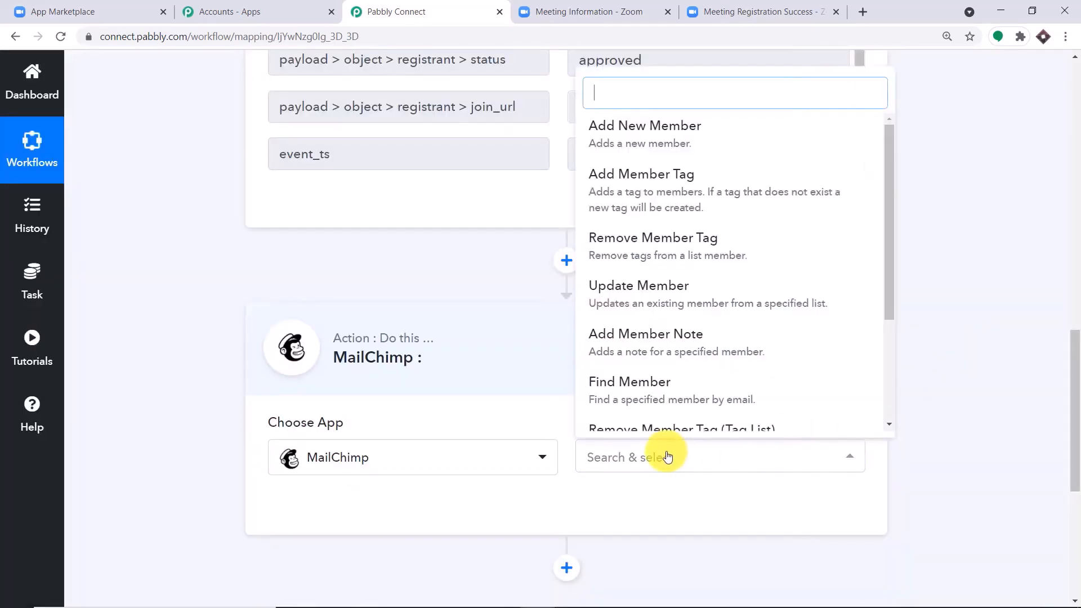
left_click(650, 132)
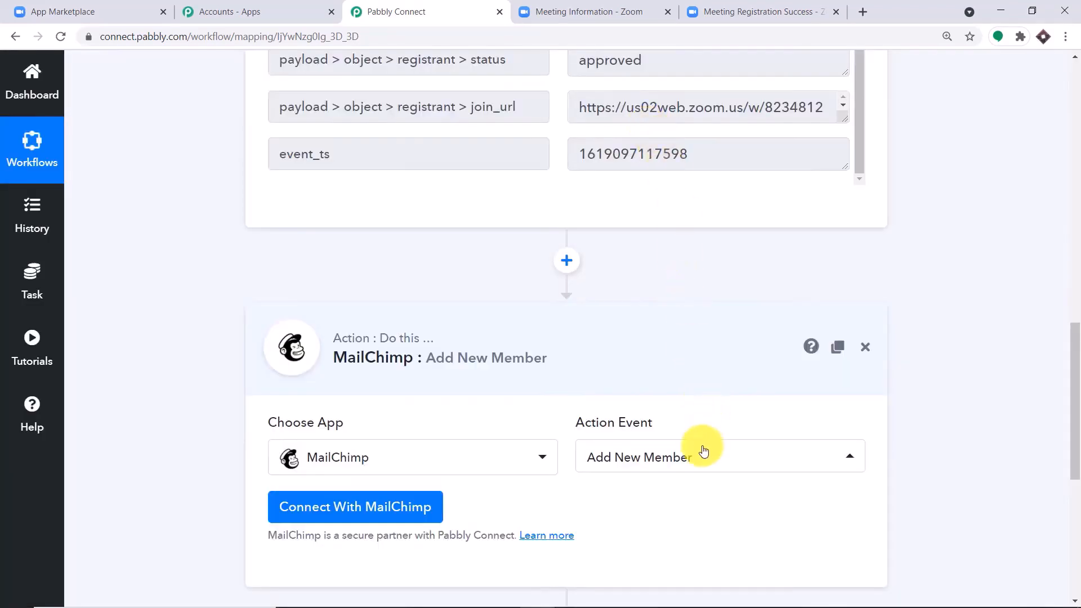
left_click(706, 471)
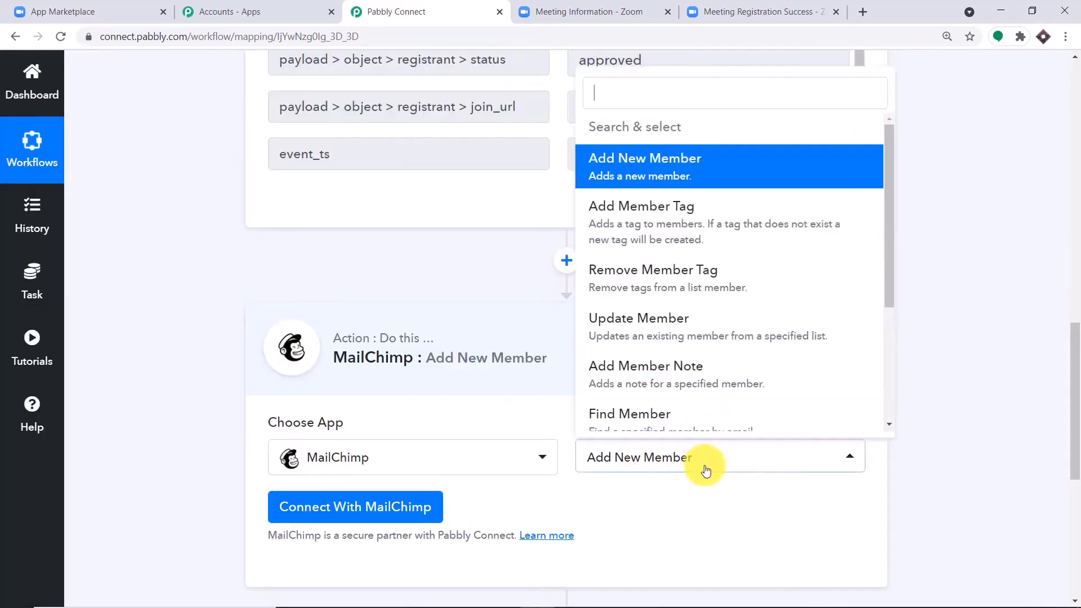
scroll(698, 316, "down", 3)
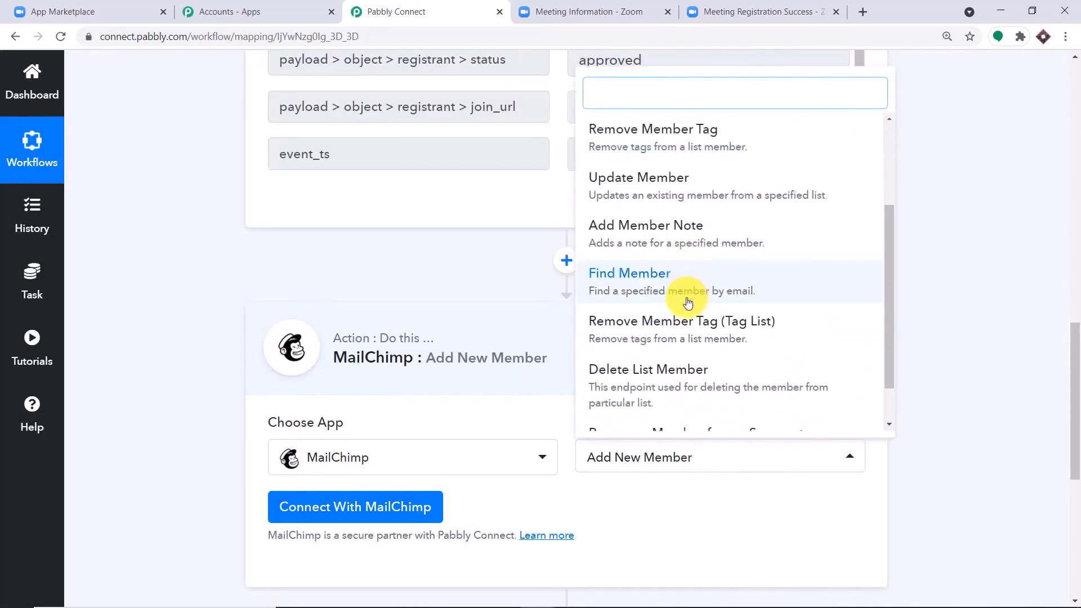
scroll(685, 214, "up", 1)
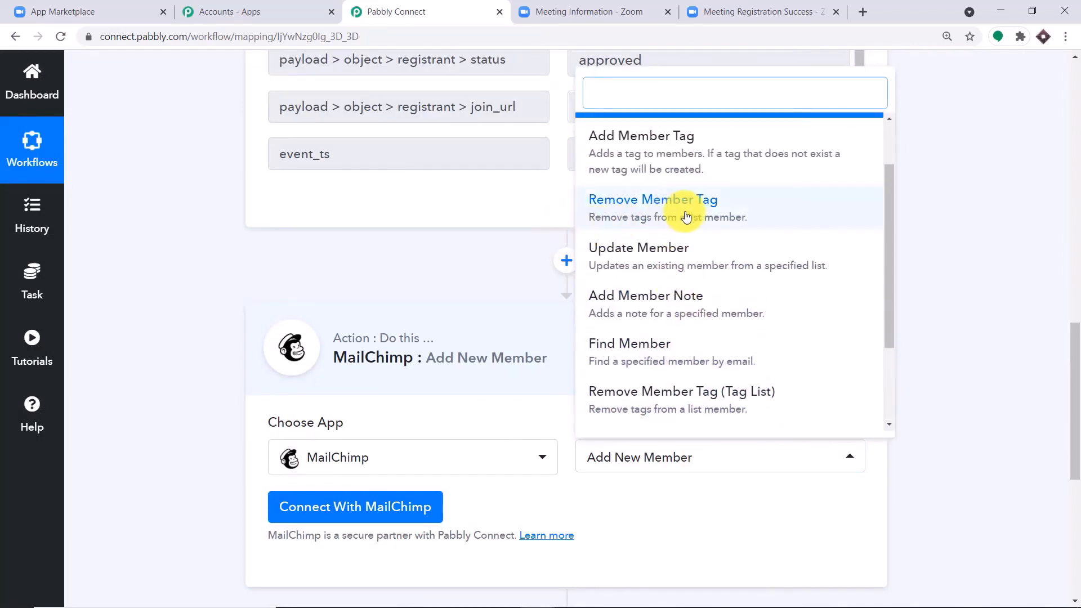
scroll(715, 231, "down", 2)
scroll(709, 253, "up", 5)
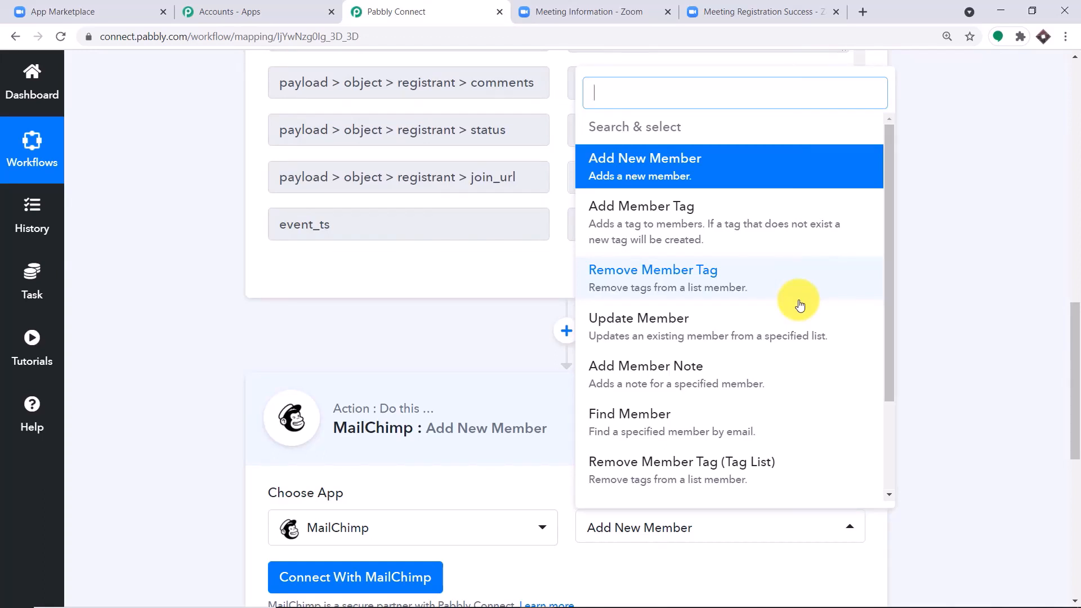
left_click(439, 337)
Connect With MailChimp to bring up the credentials form and focus its API key field
scroll(423, 360, "down", 3)
left_click(423, 361)
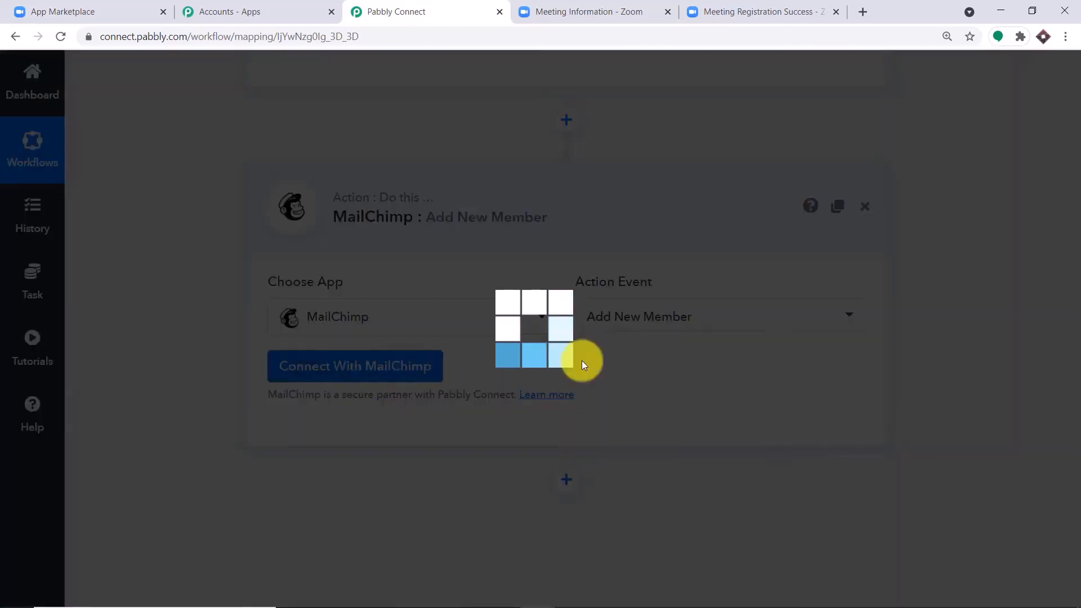
scroll(542, 306, "down", 2)
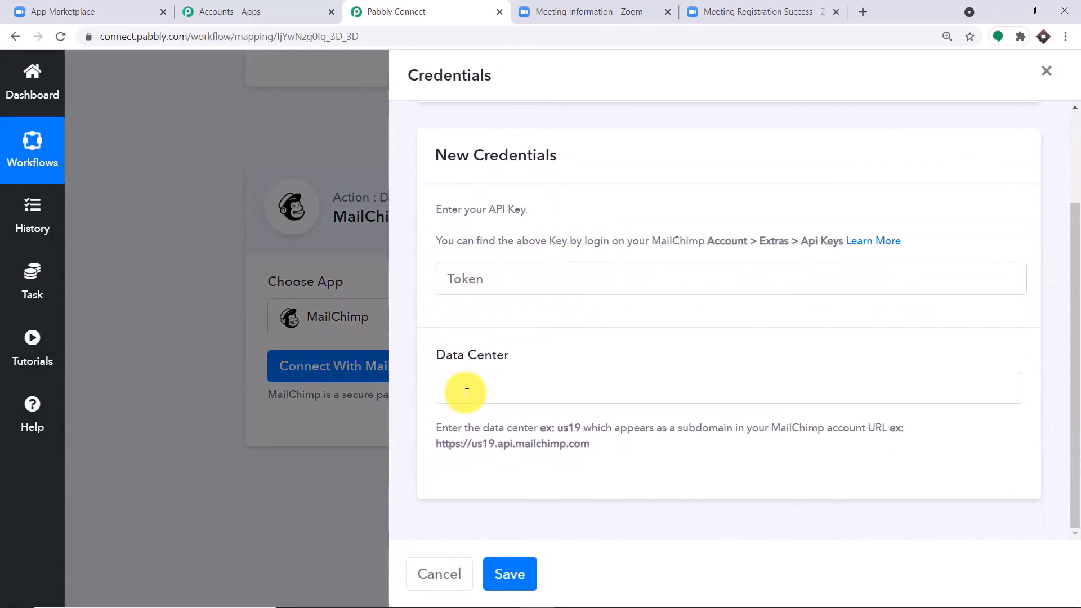
left_click(457, 275)
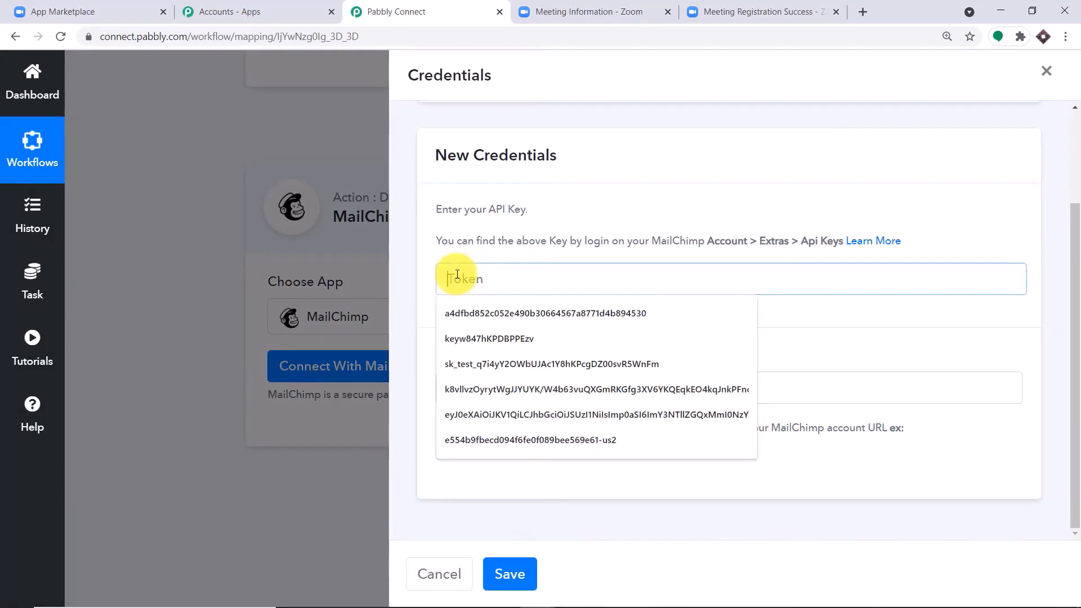
left_click(866, 12)
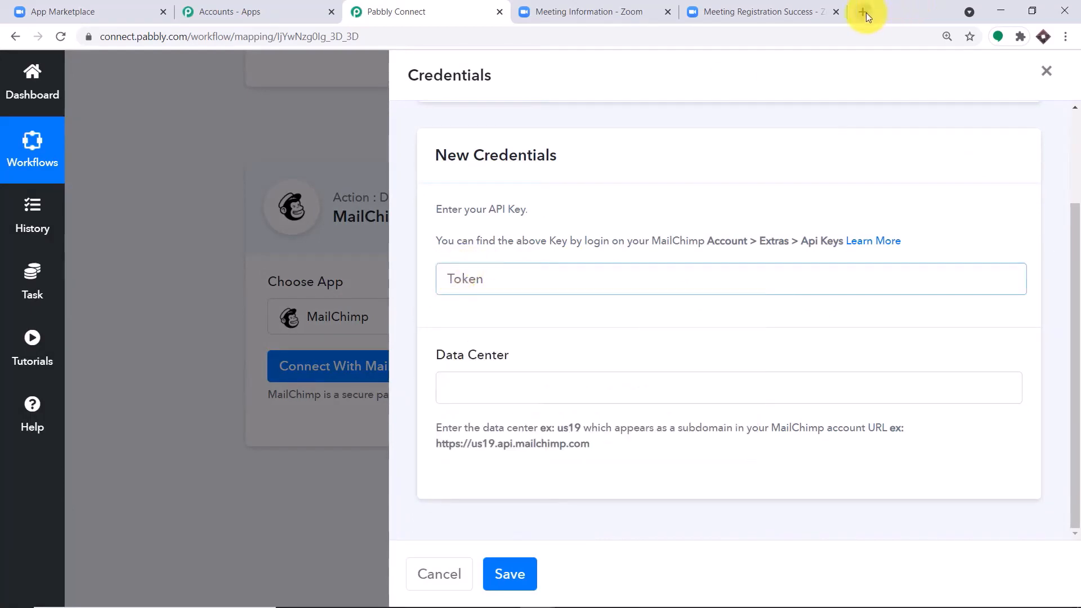
Open Mailchimp and go through Account settings > Extras to the API keys page
type("mailchimp.com")
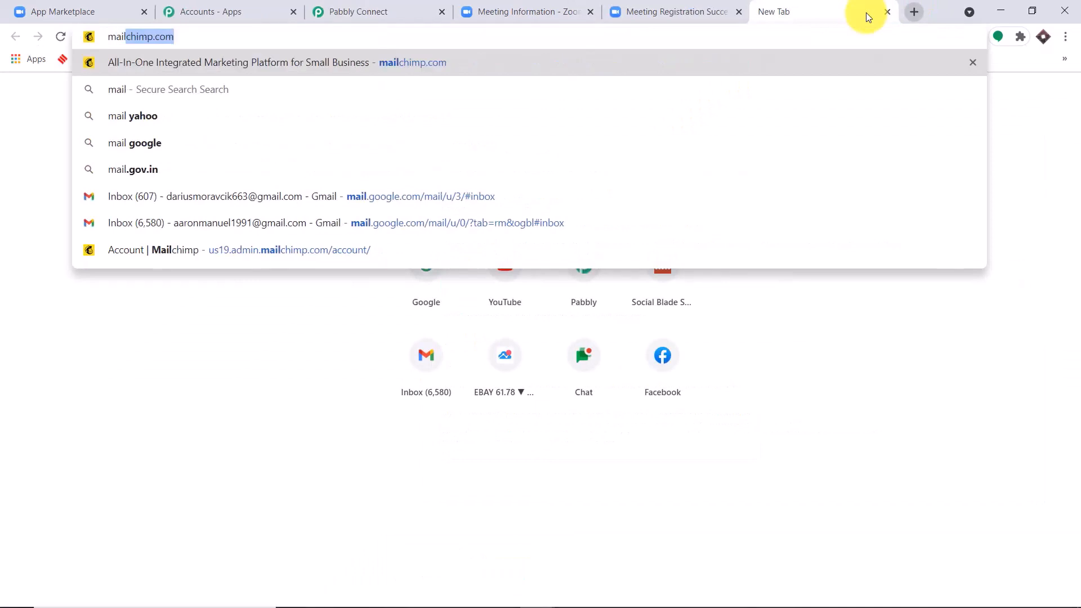
left_click(420, 250)
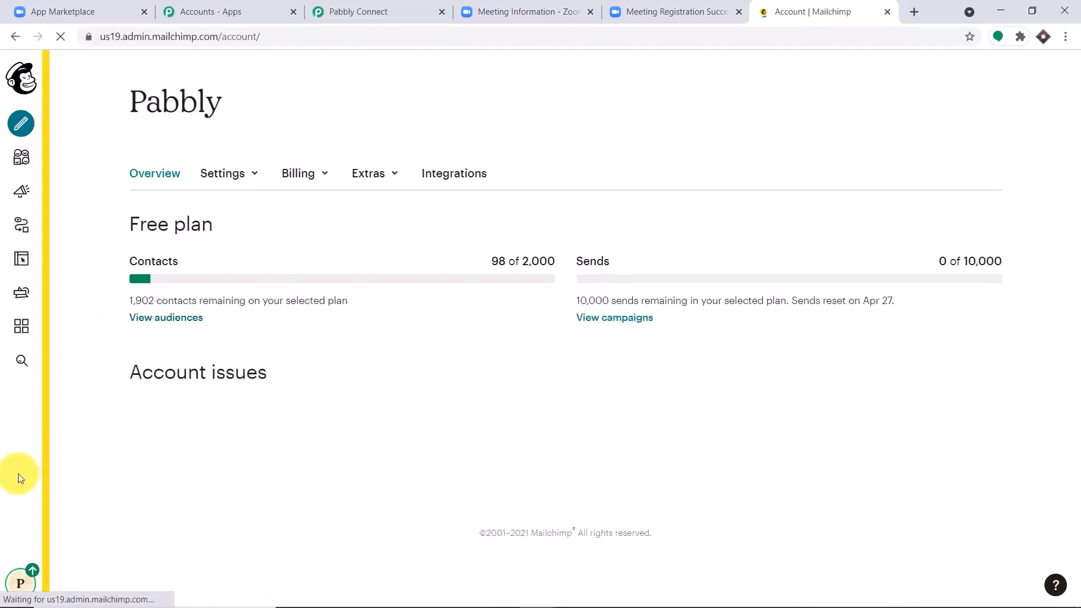
left_click(24, 586)
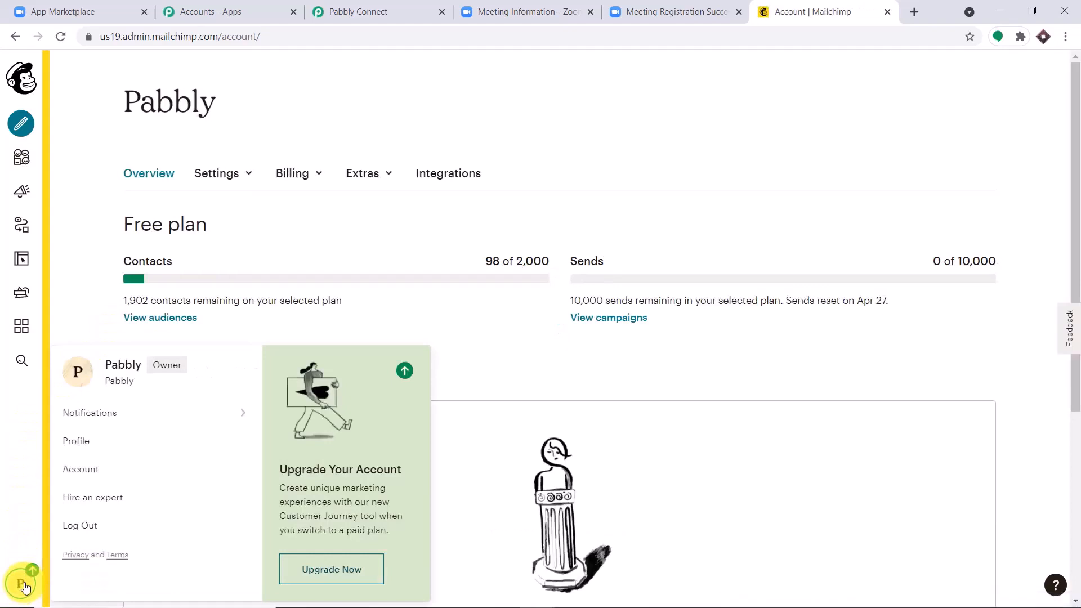
left_click(90, 471)
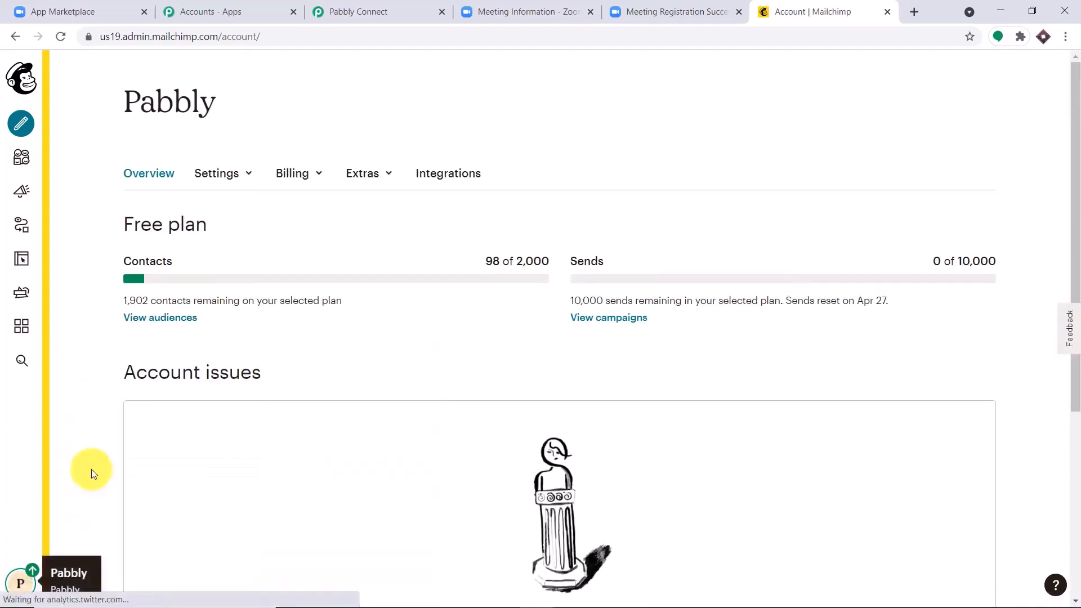
left_click(372, 186)
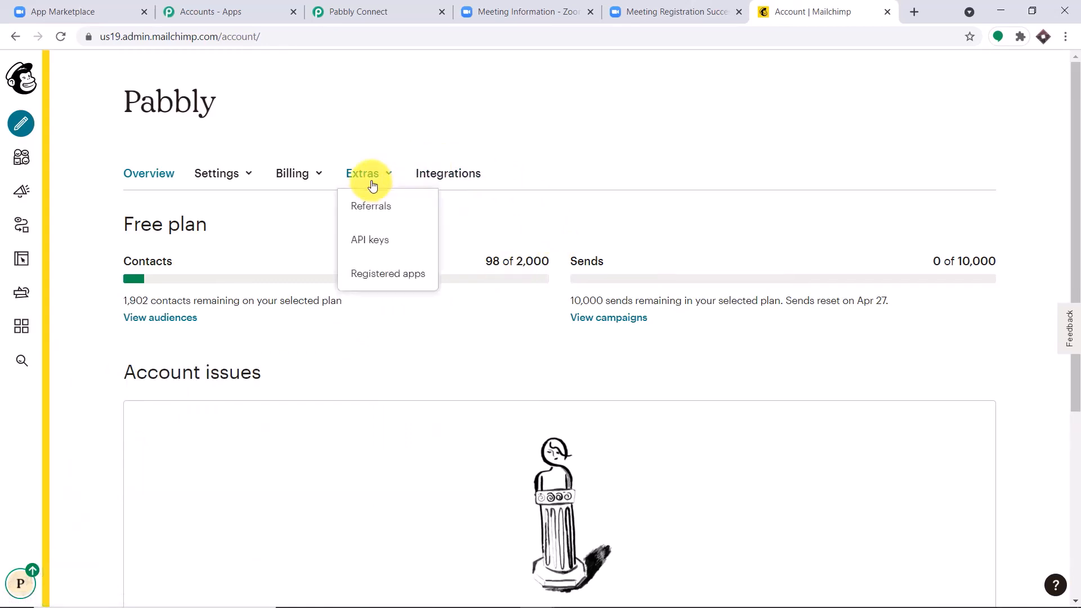
left_click(375, 248)
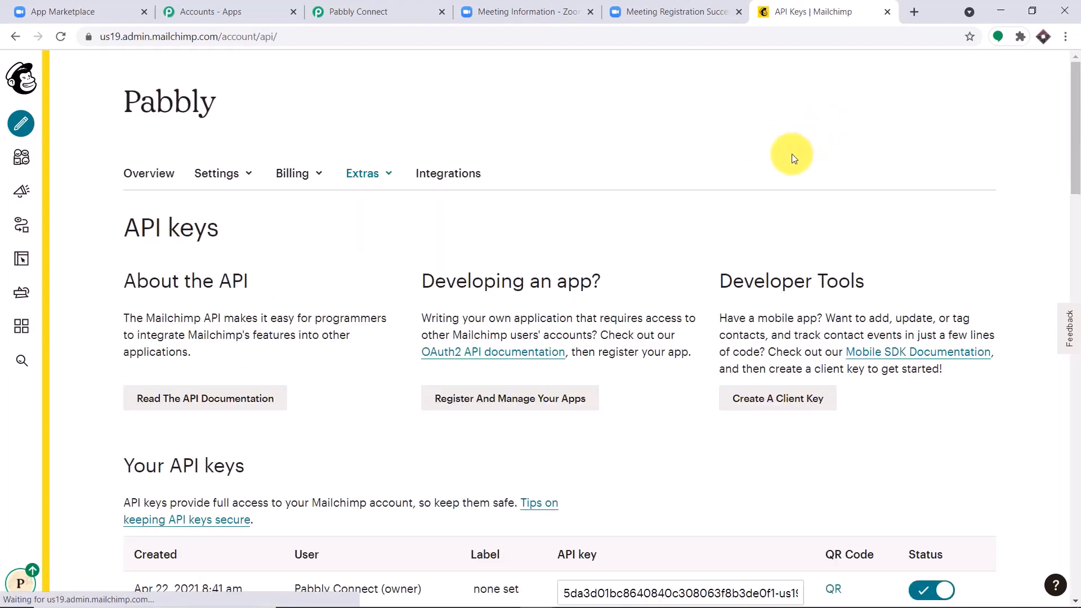
scroll(734, 225, "down", 6)
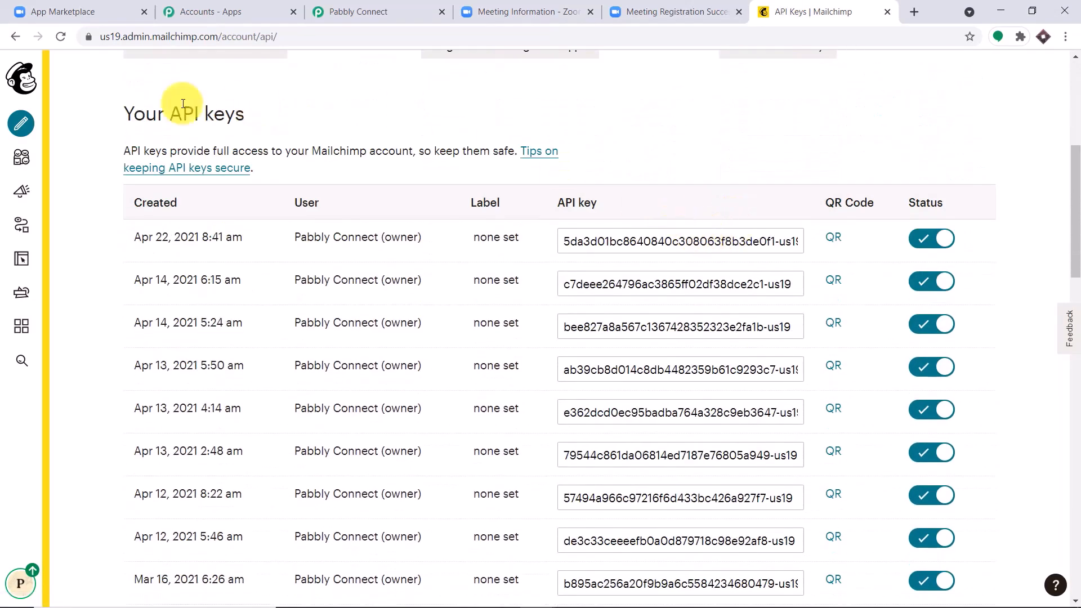
scroll(715, 197, "down", 3)
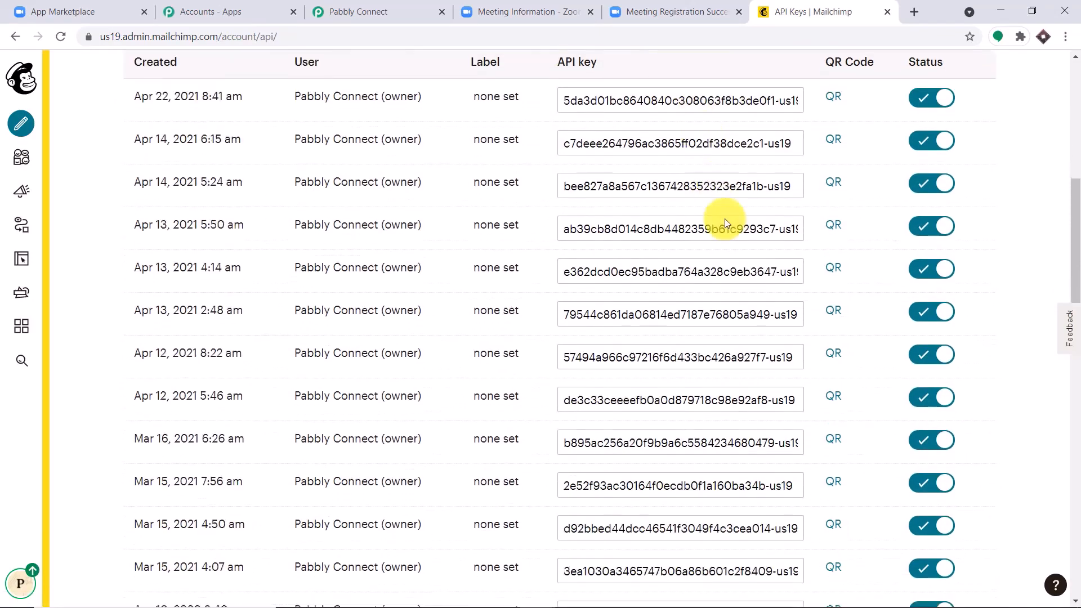
scroll(739, 259, "down", 4)
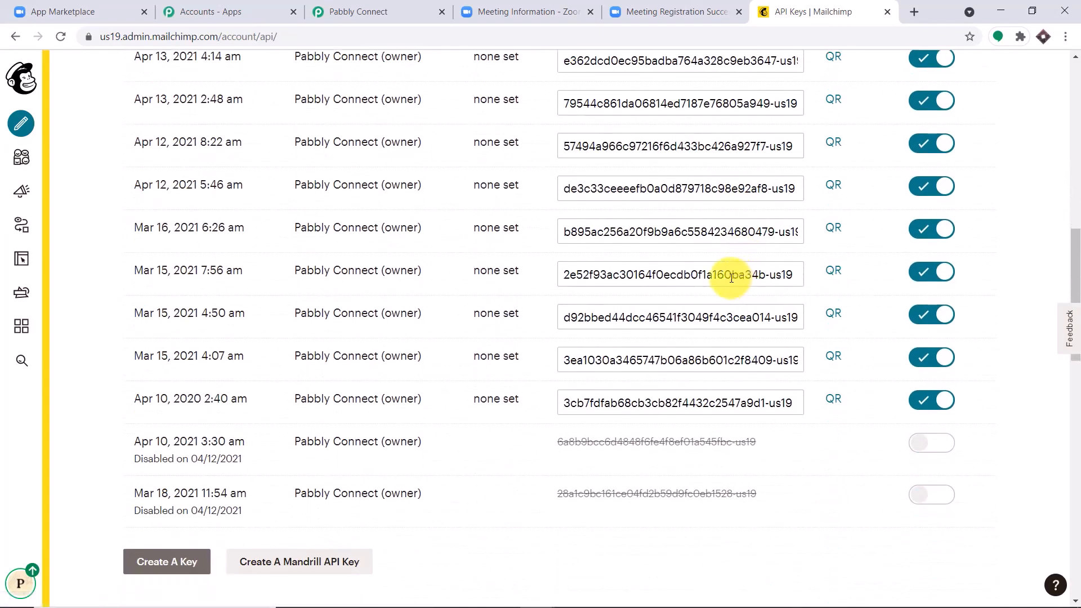
scroll(581, 258, "down", 2)
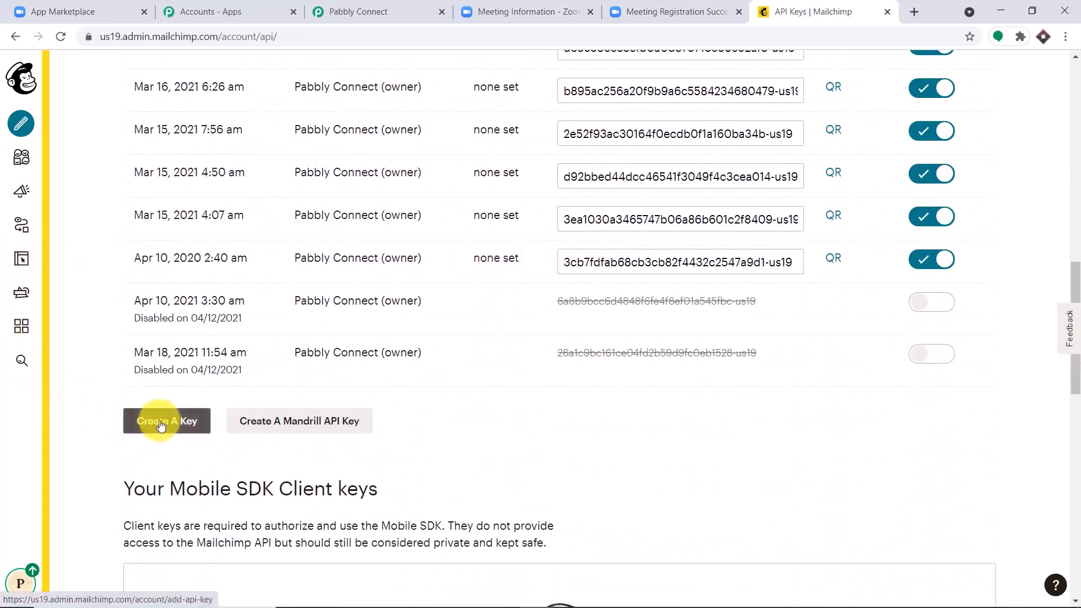
Create a new API key, copy it, and paste it into Pabbly's API key field
left_click(157, 420)
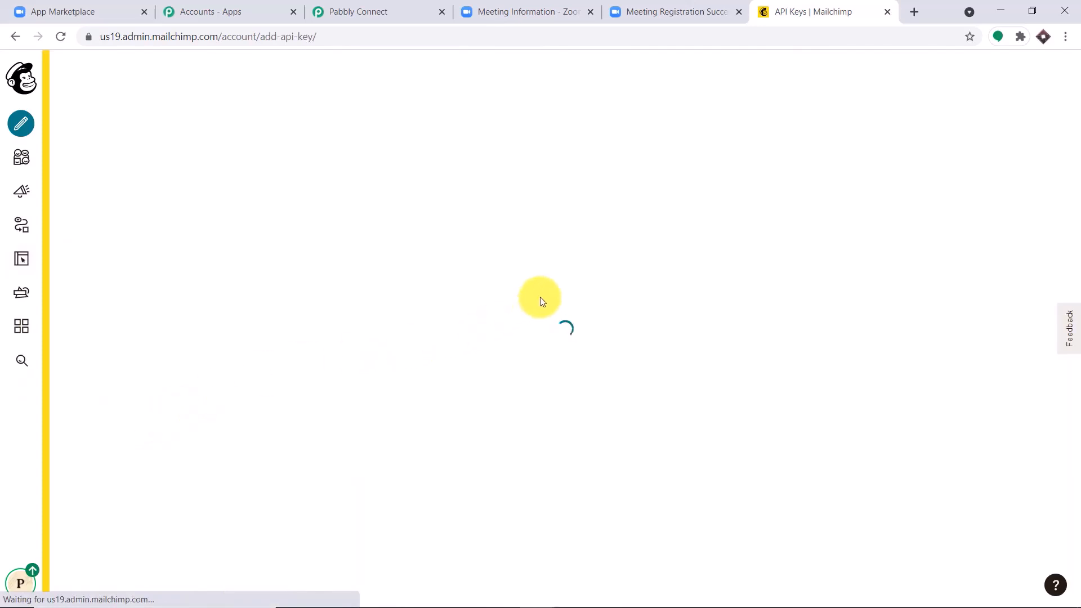
scroll(668, 284, "down", 6)
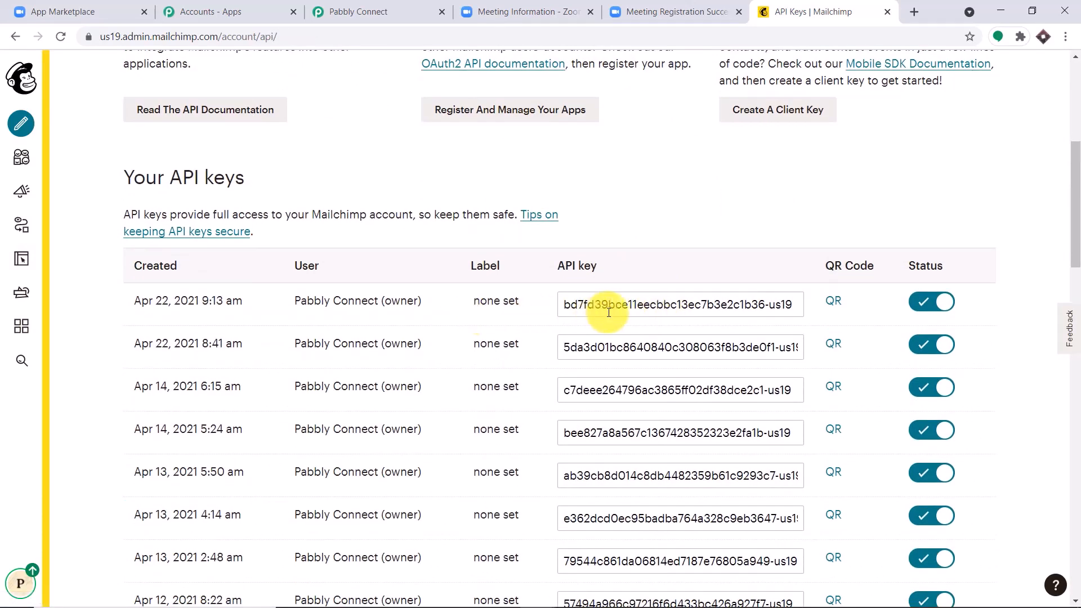
right_click(608, 313)
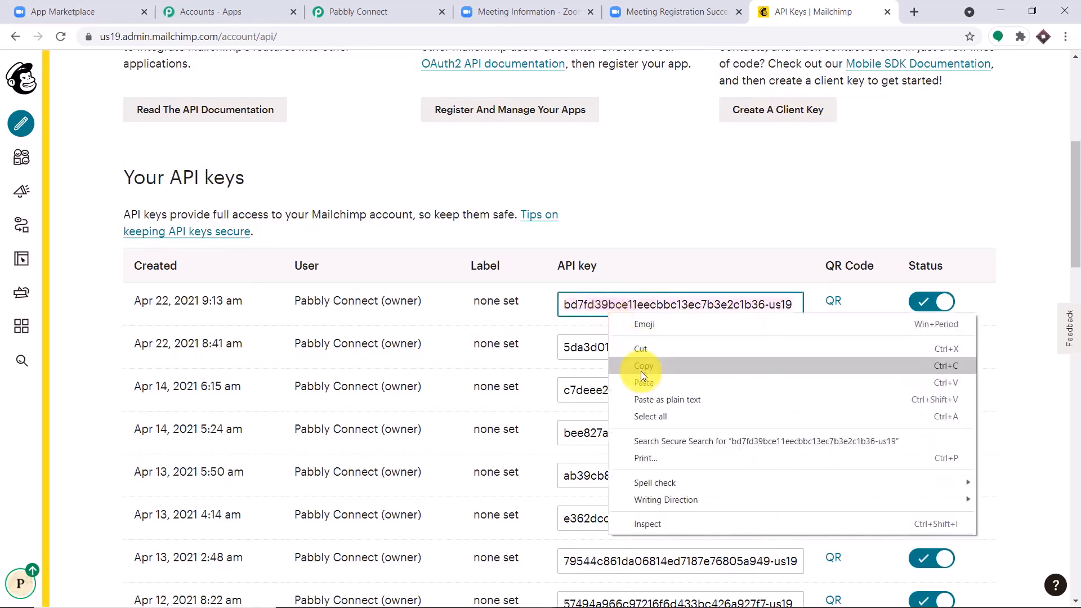
left_click(641, 371)
left_click(412, 14)
left_click(520, 277)
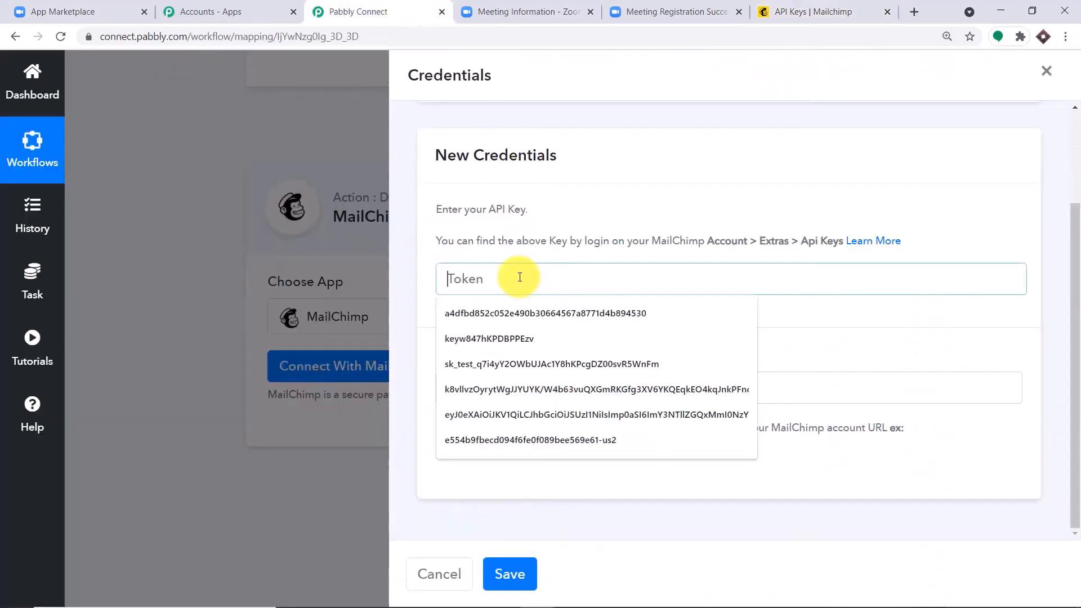
right_click(551, 281)
left_click(566, 387)
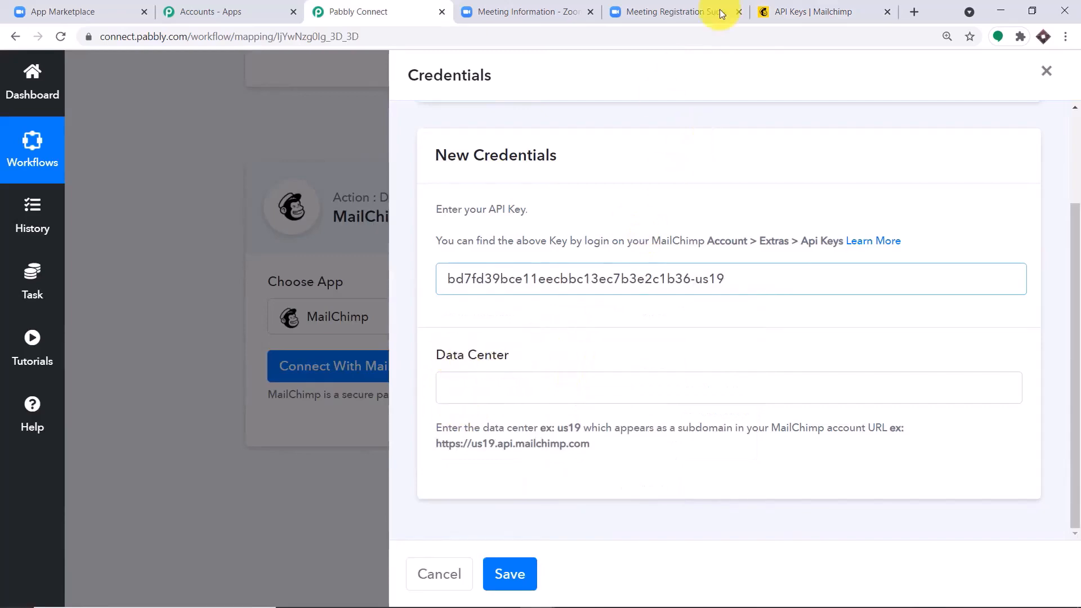
Copy 'us19' from the Mailchimp address bar into the Data Center field and save the credentials
left_click(786, 11)
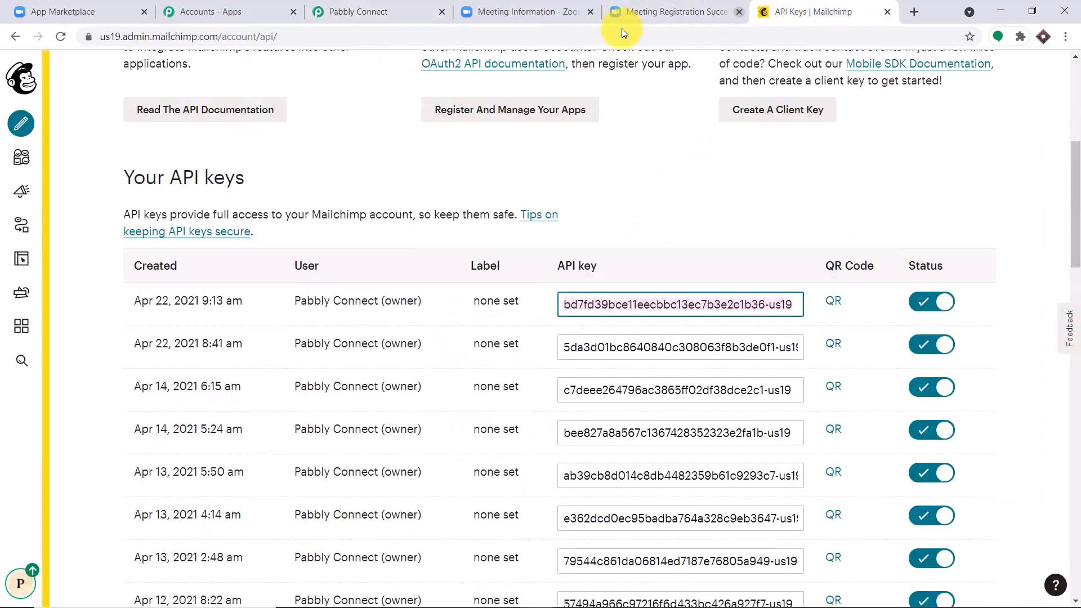
left_click(120, 38)
double_click(146, 33)
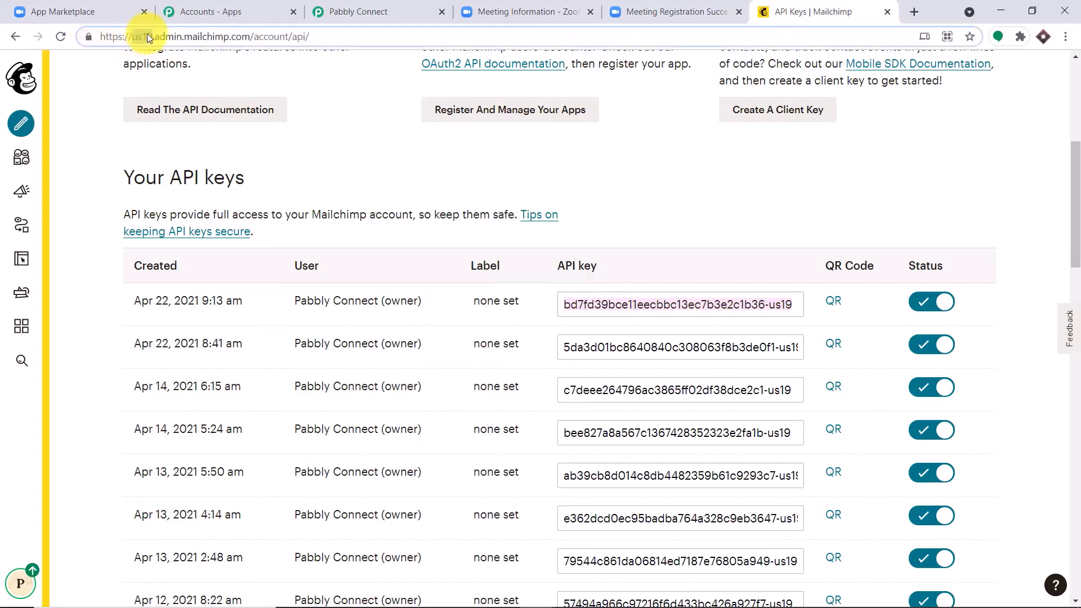
right_click(146, 32)
left_click(190, 131)
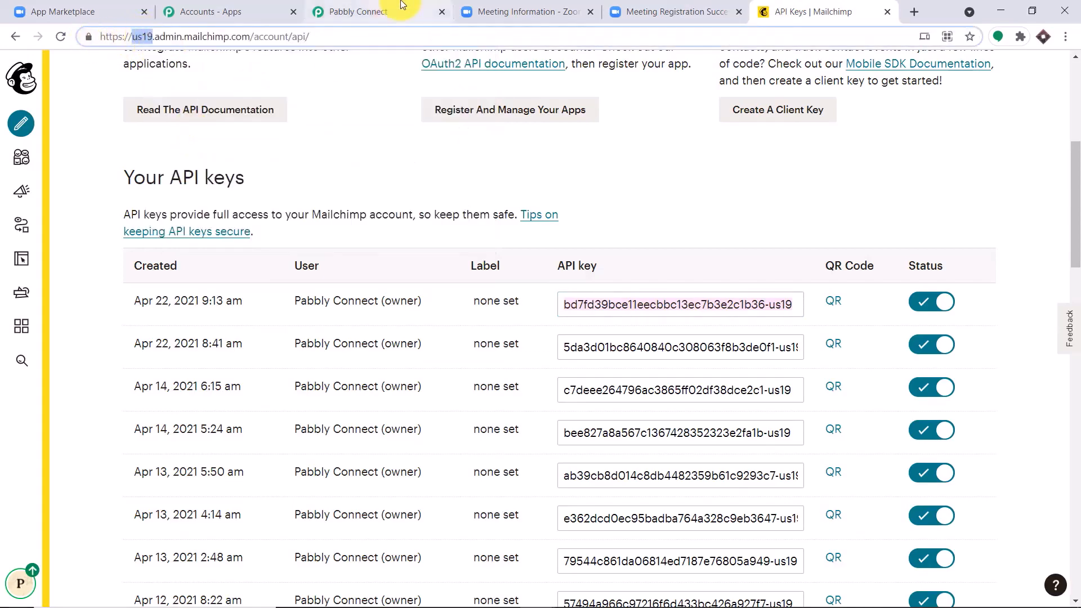
left_click(394, 11)
left_click(468, 383)
right_click(473, 382)
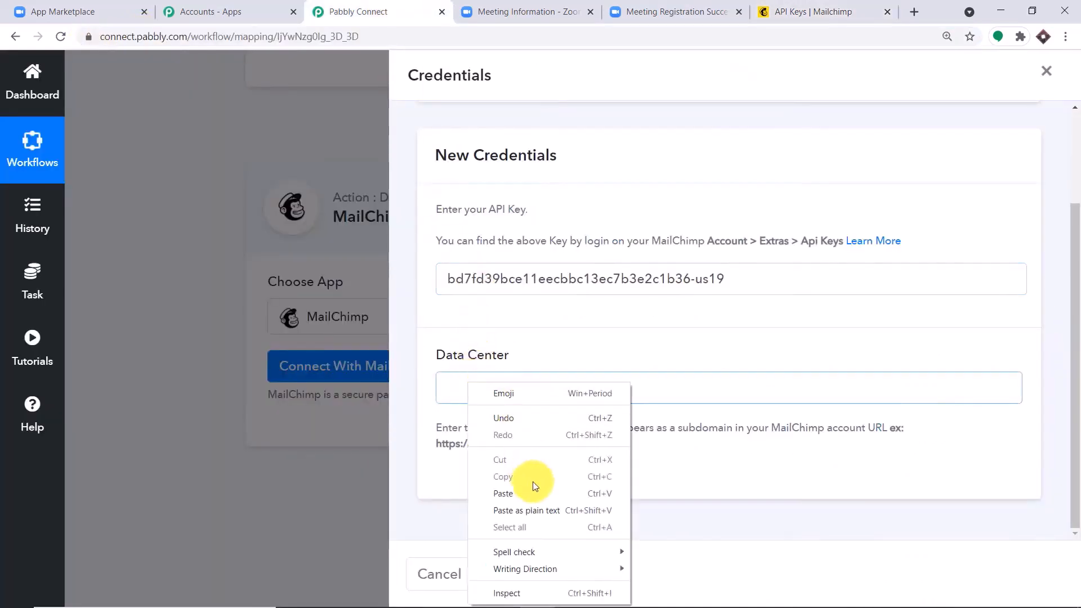
left_click(529, 492)
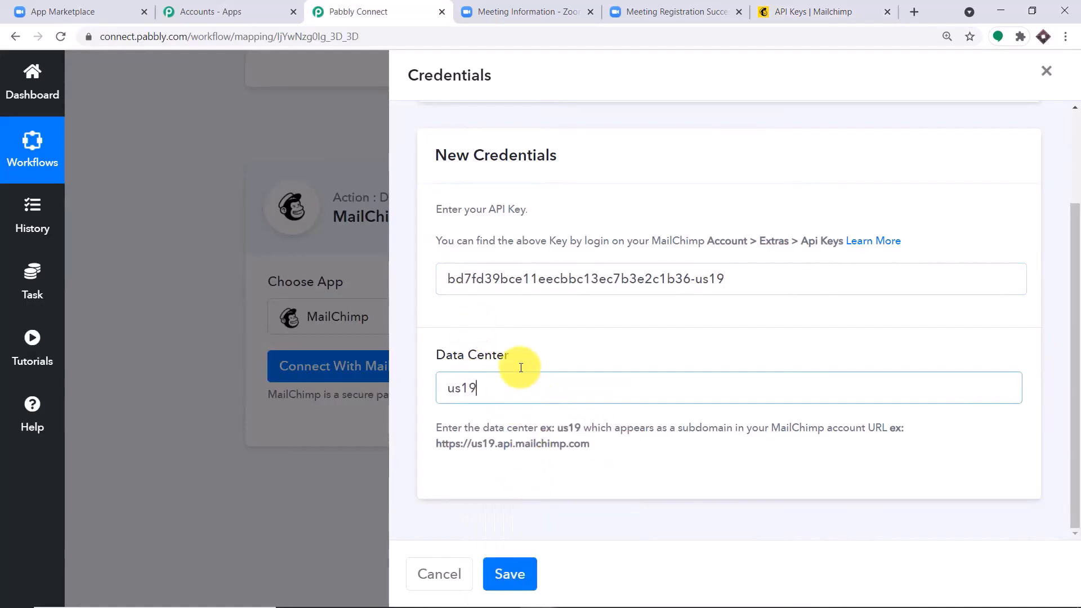
left_click(509, 573)
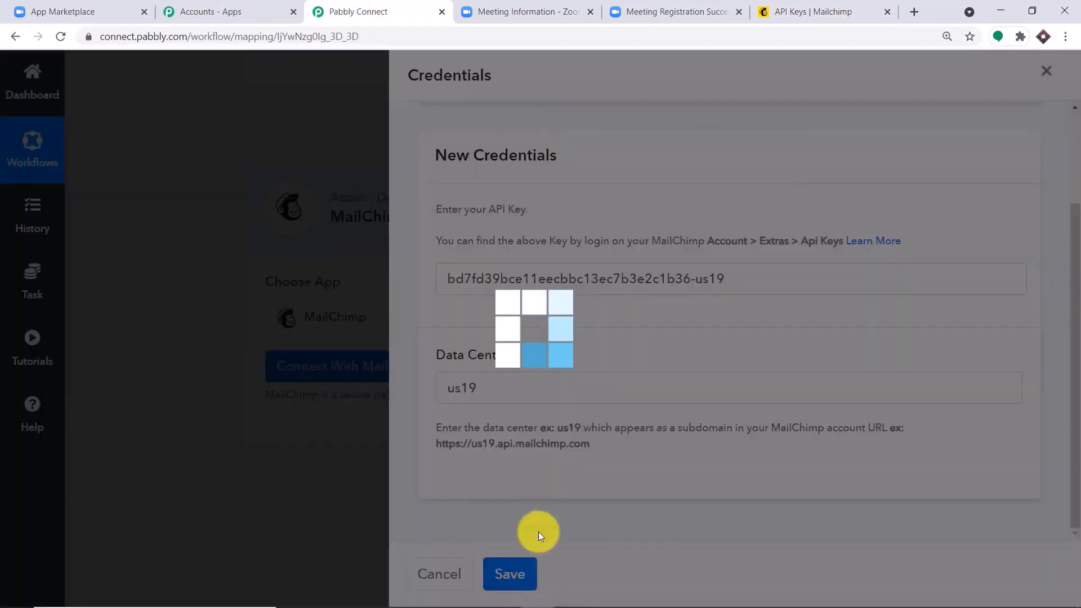
Check the MailChimp action's Choose Audience List and leave Pabbly selected, after a glance at the API keys page
scroll(714, 315, "down", 3)
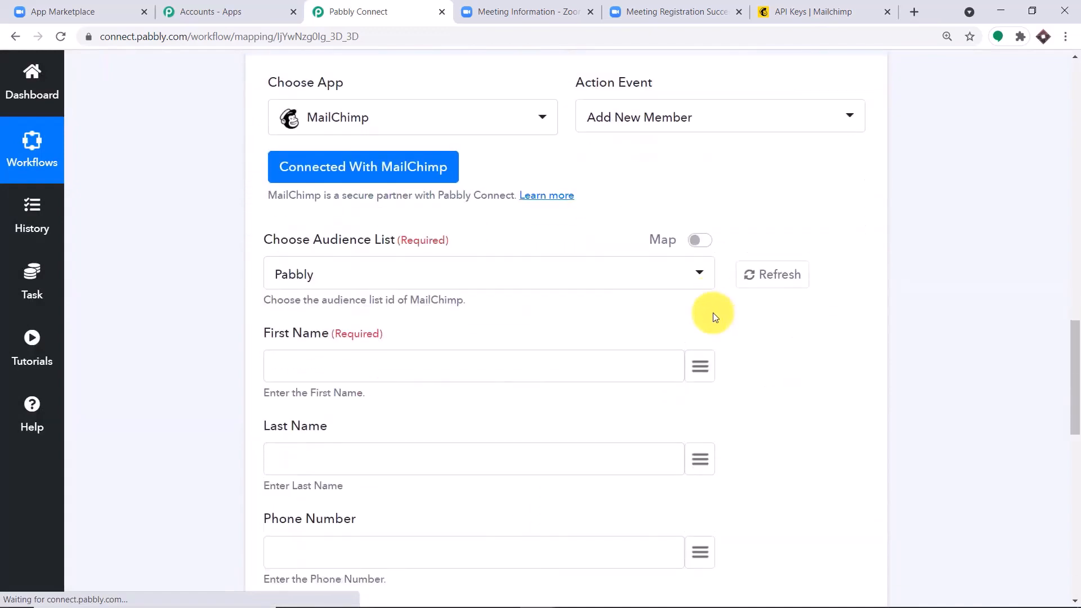
scroll(714, 316, "down", 10)
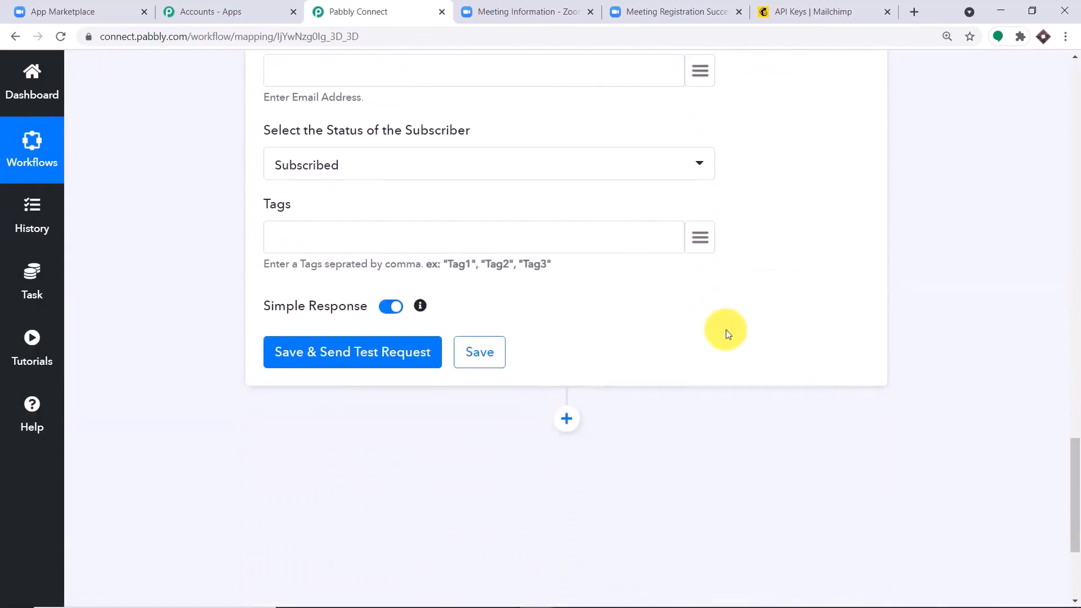
scroll(726, 334, "up", 11)
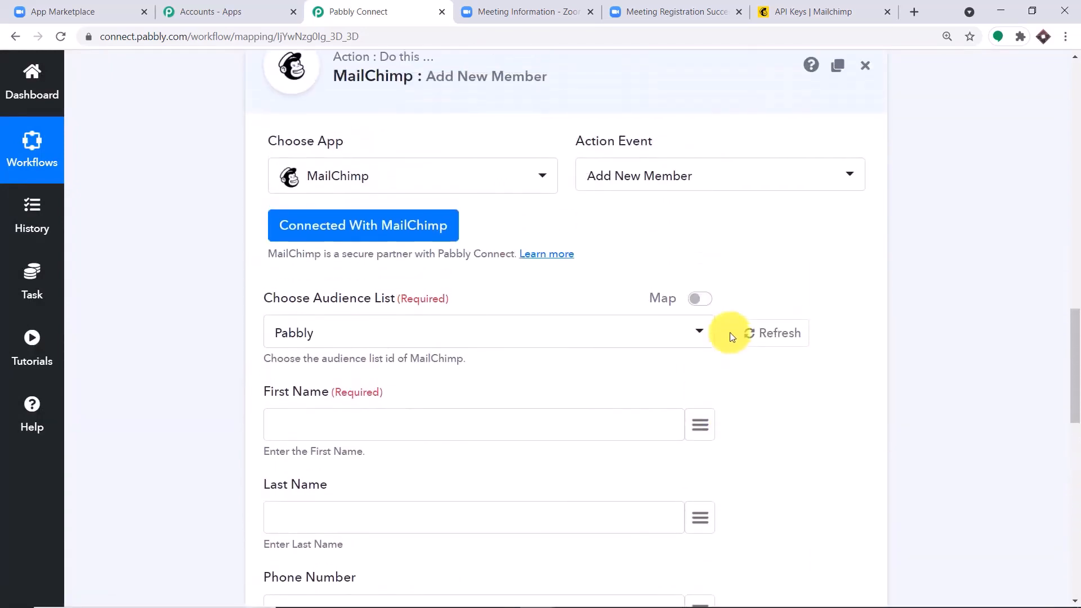
scroll(732, 337, "up", 1)
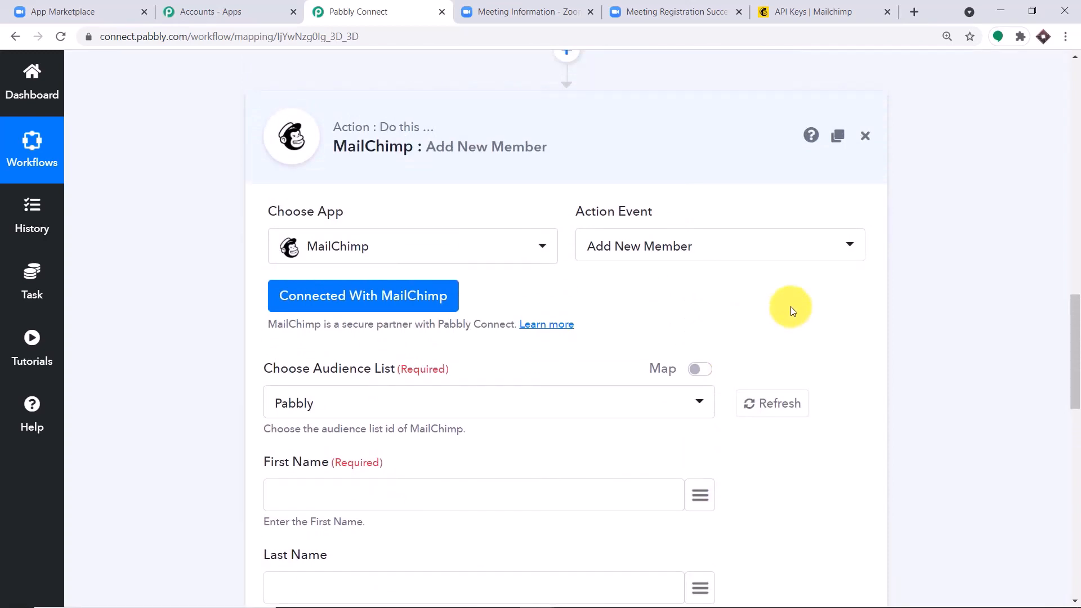
scroll(777, 321, "down", 2)
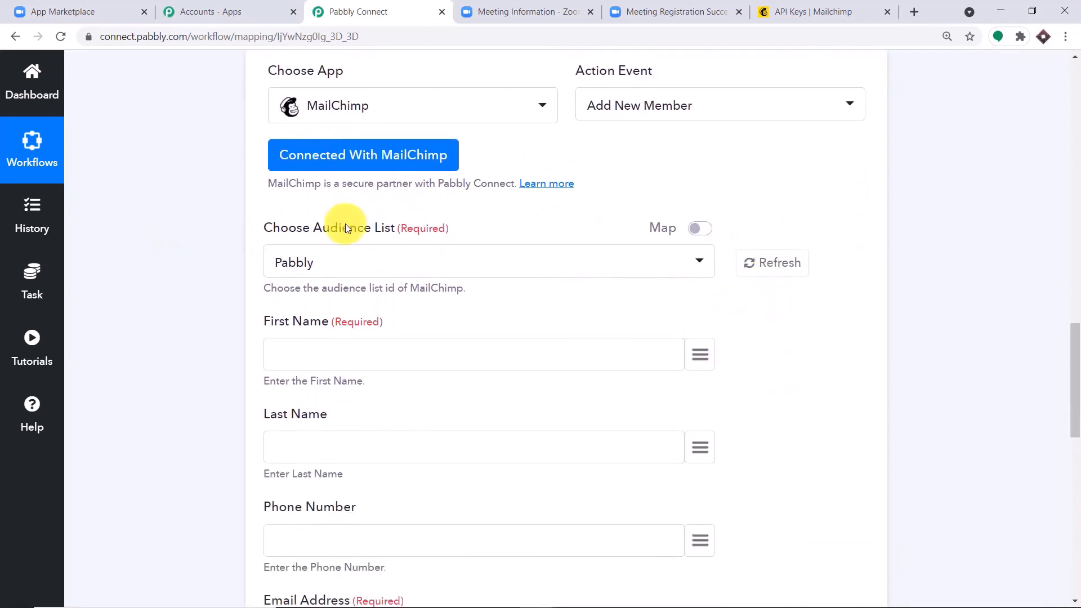
left_click(350, 272)
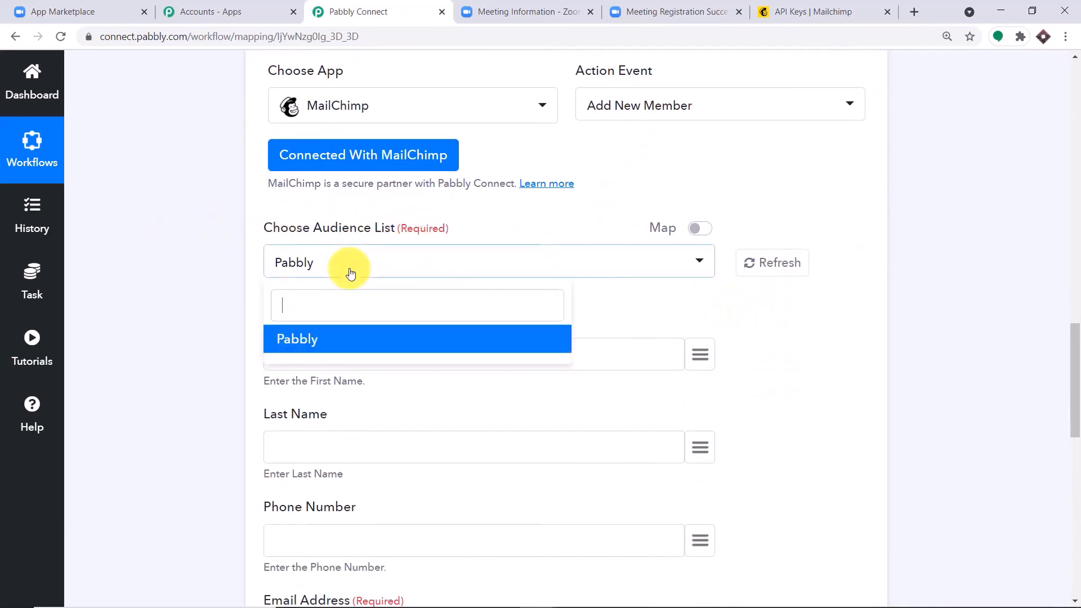
left_click(811, 11)
scroll(487, 264, "up", 5)
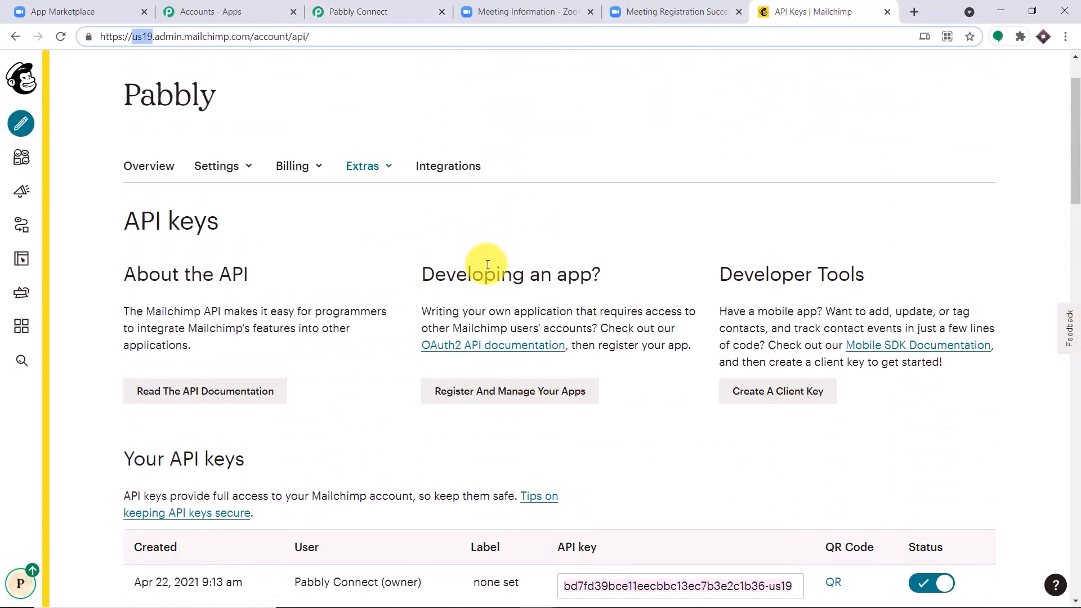
scroll(488, 265, "up", 2)
left_click(388, 11)
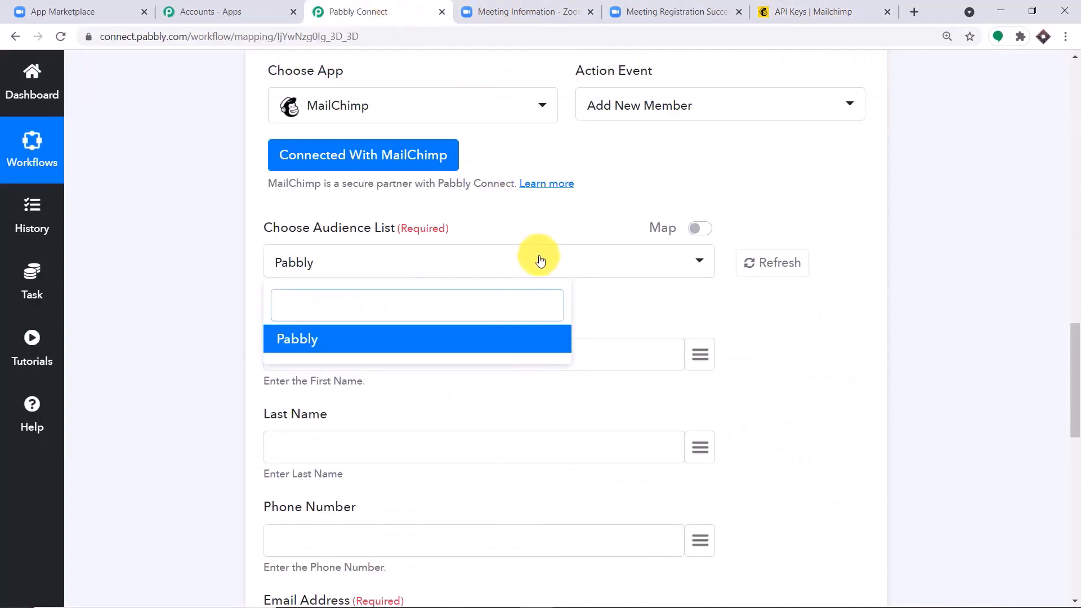
left_click(791, 307)
scroll(794, 313, "down", 1)
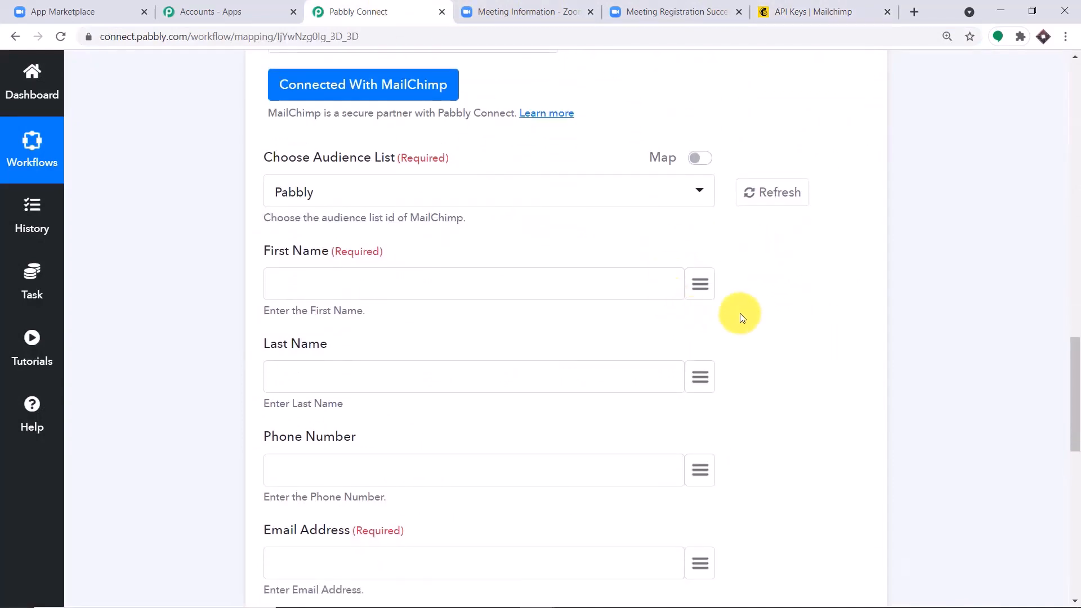
Map the Zoom registrant first_name and last_name into the First Name and Last Name fields
left_click(698, 282)
left_click(394, 387)
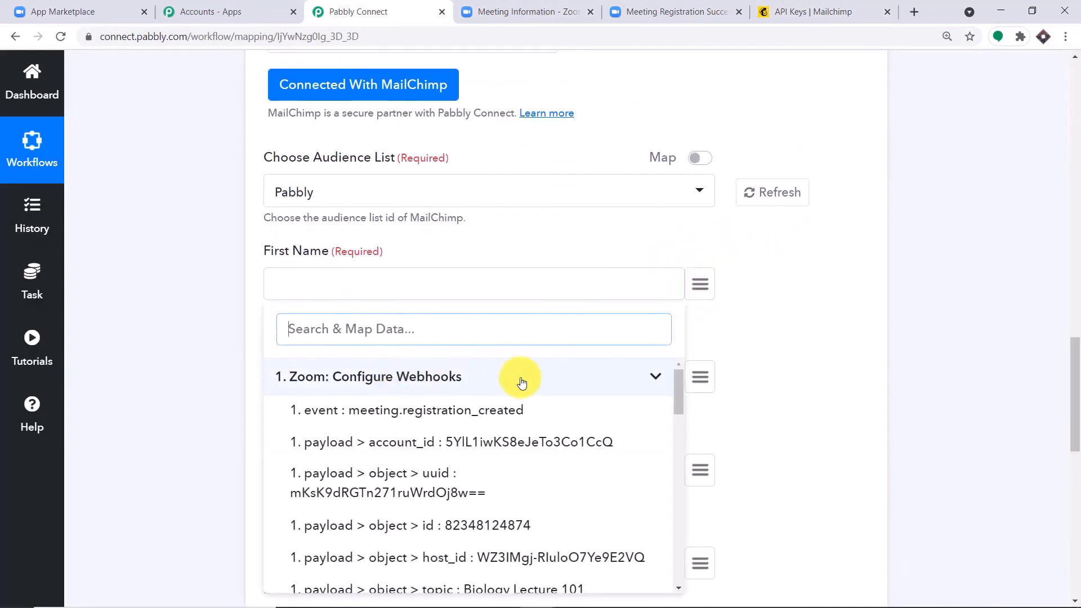
scroll(563, 445, "down", 2)
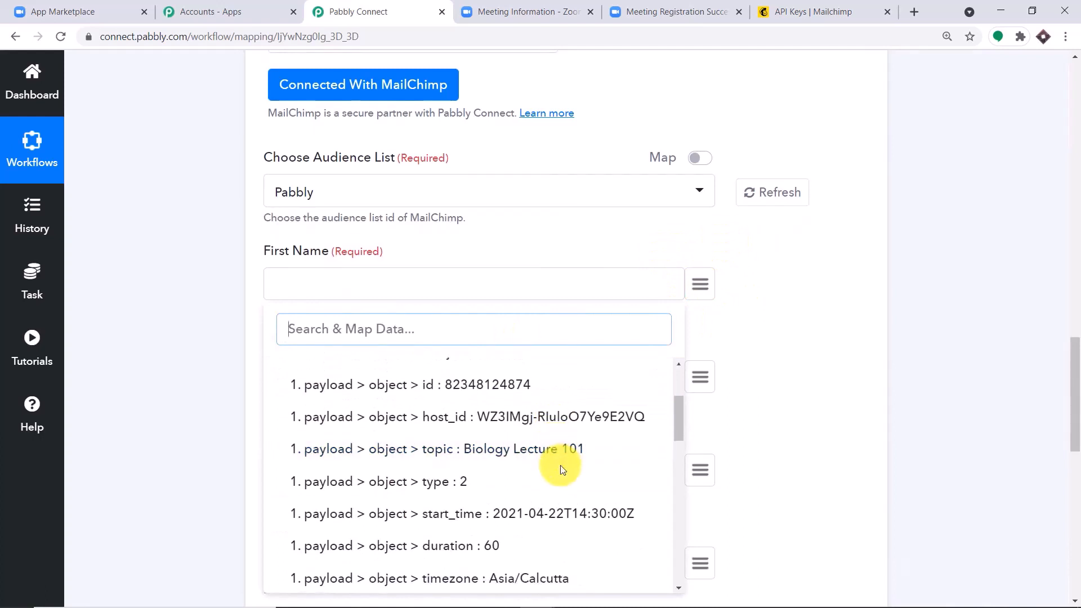
scroll(562, 469, "down", 3)
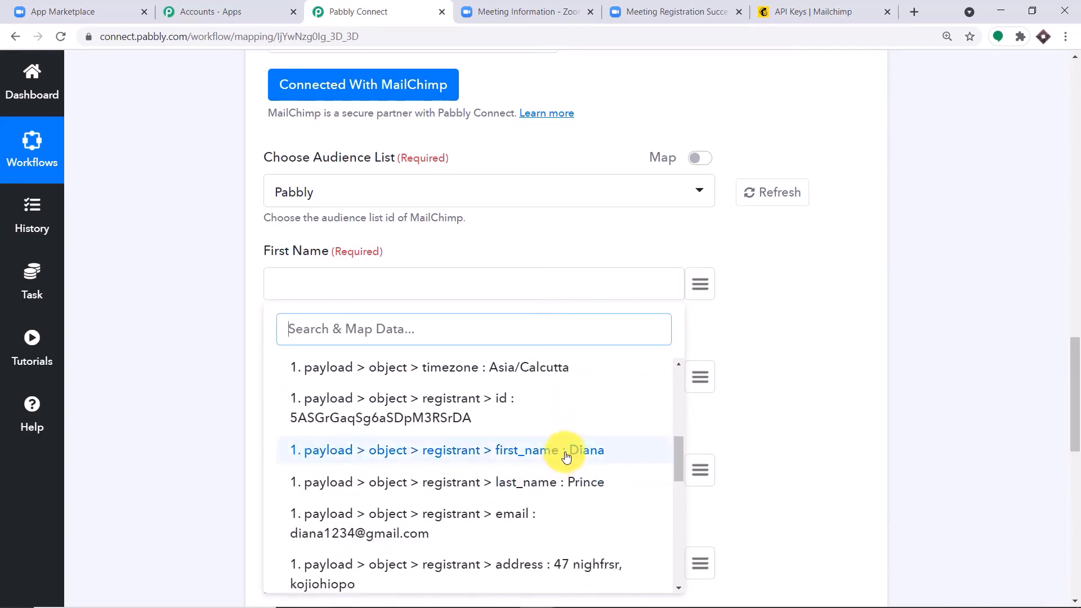
left_click(565, 455)
scroll(599, 424, "down", 1)
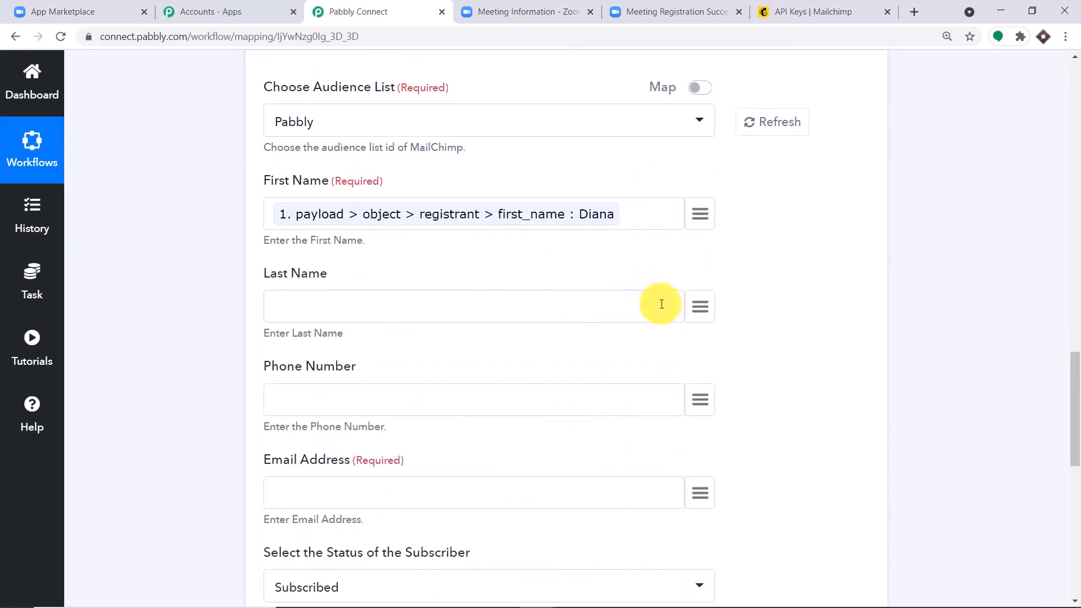
left_click(701, 299)
left_click(468, 392)
scroll(495, 434, "down", 4)
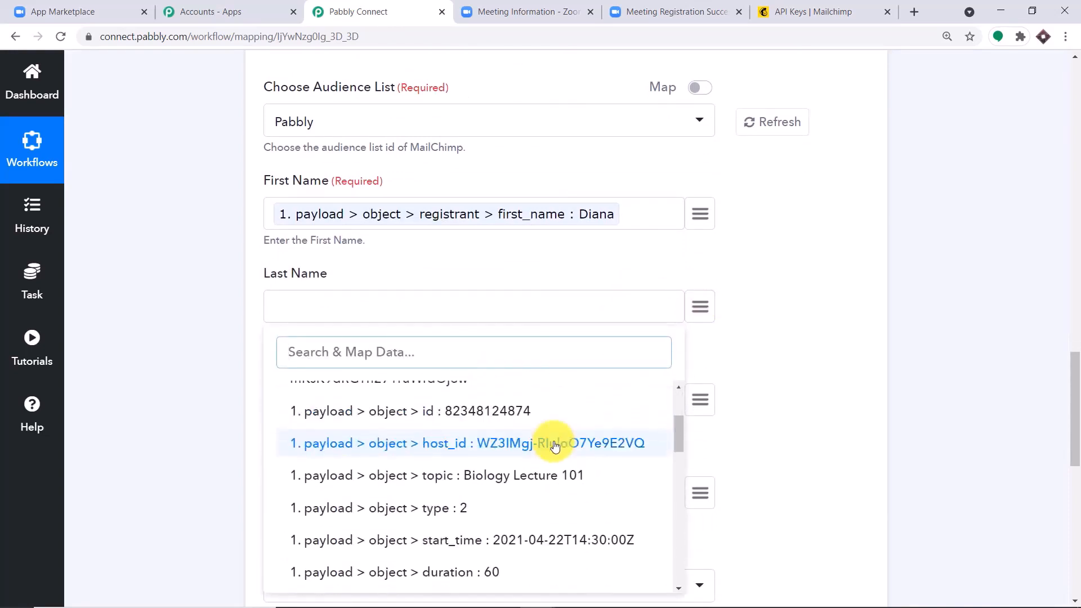
scroll(568, 473, "down", 2)
left_click(580, 512)
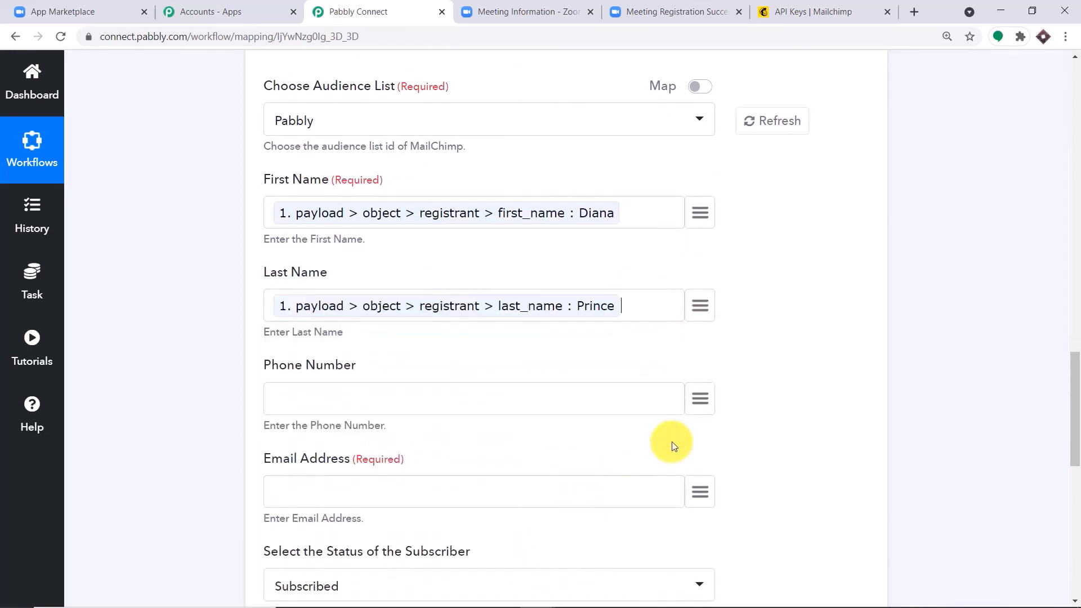
scroll(676, 394, "down", 2)
Map the Zoom registrant phone and email into the Phone Number and Email Address fields
left_click(700, 259)
left_click(458, 355)
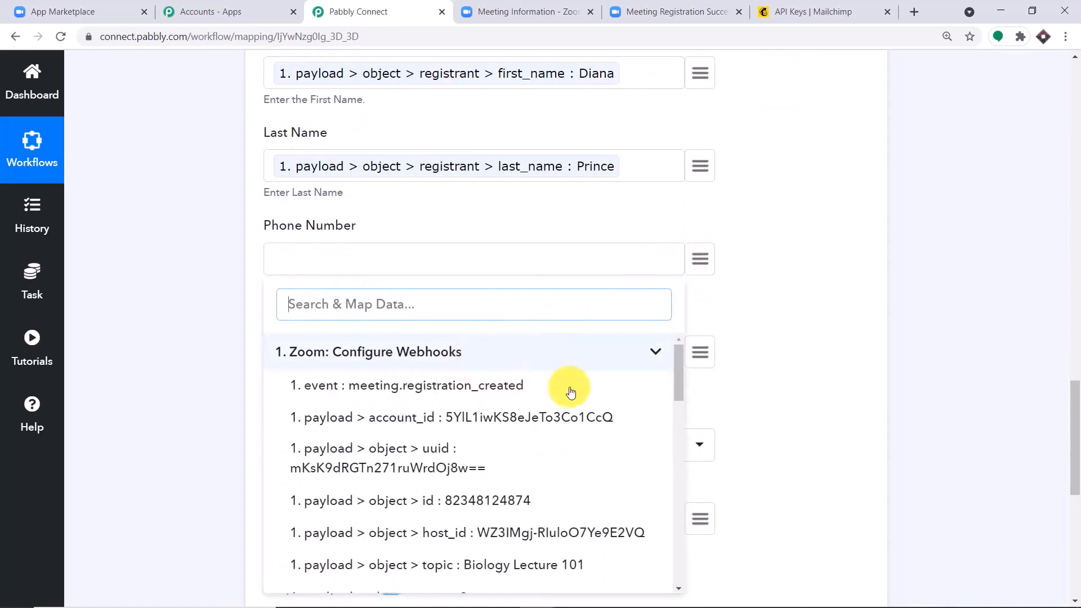
scroll(605, 434, "down", 4)
scroll(603, 450, "down", 8)
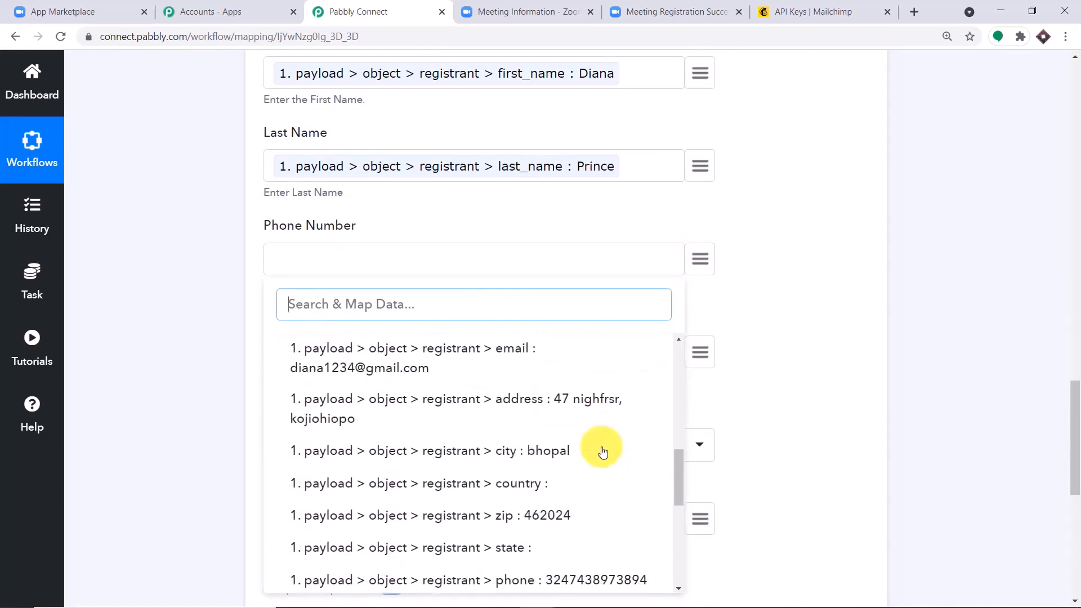
left_click(563, 439)
scroll(604, 422, "down", 3)
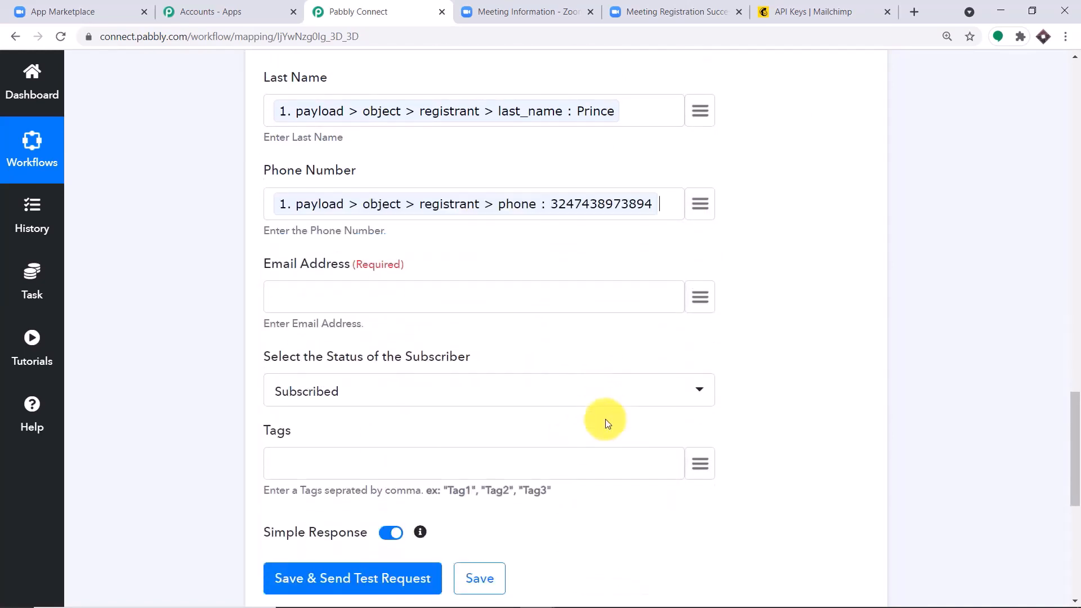
left_click(699, 212)
left_click(454, 305)
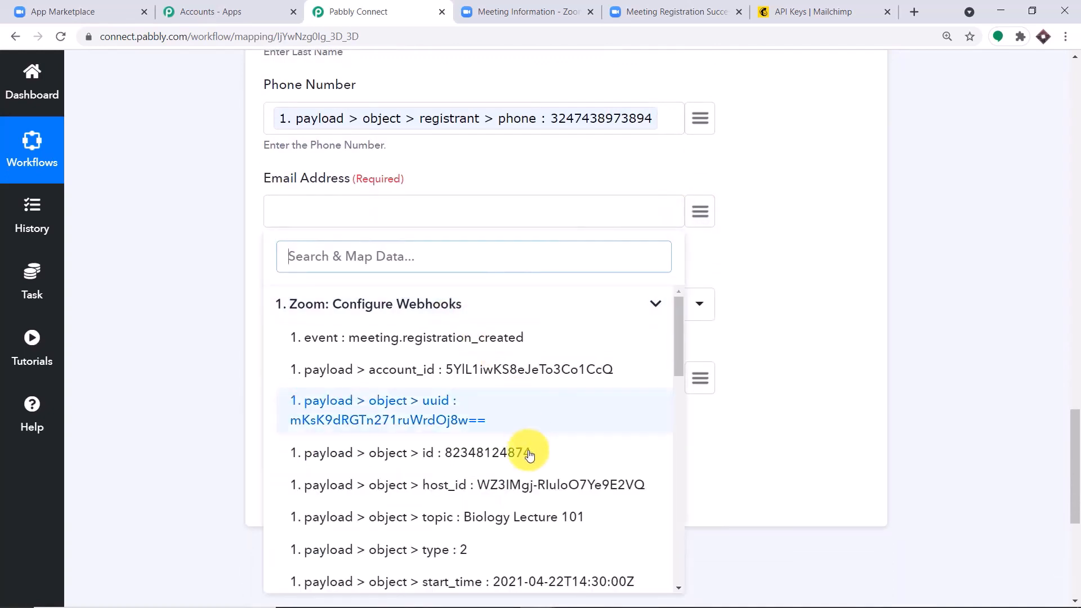
scroll(526, 466, "down", 4)
scroll(507, 451, "down", 5)
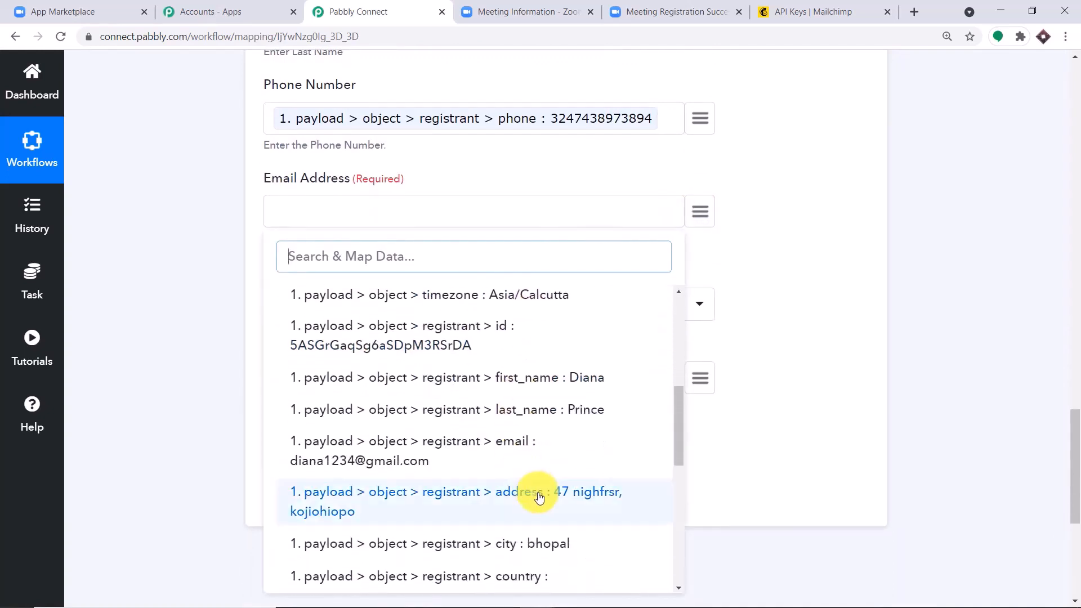
left_click(417, 382)
scroll(409, 321, "down", 1)
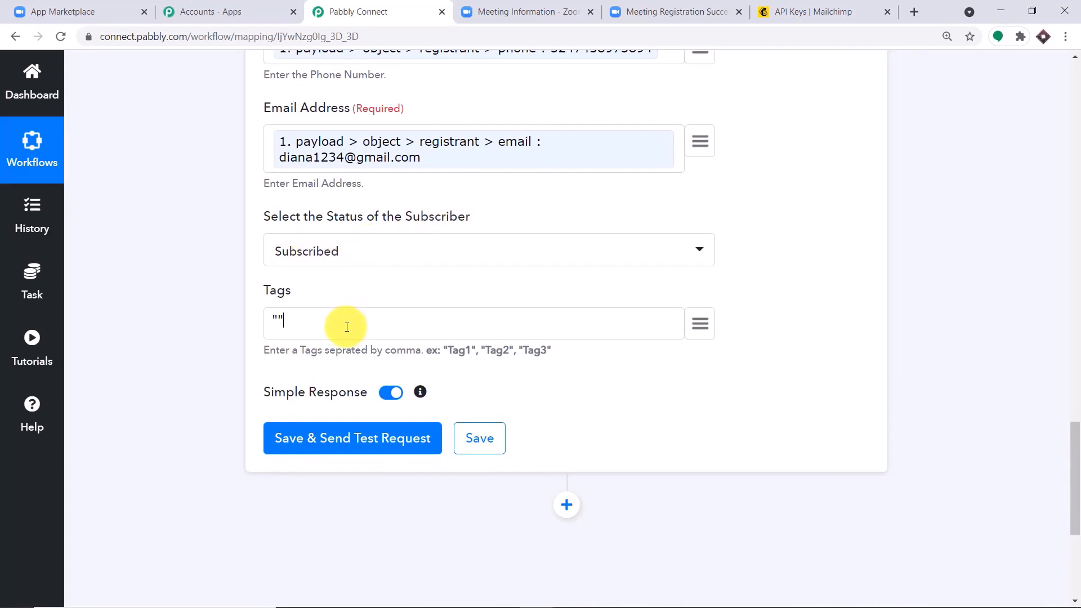
Insert the Zoom payload object topic, Biology Lecture 101, between the quotes in the Tags field
left_click(276, 321)
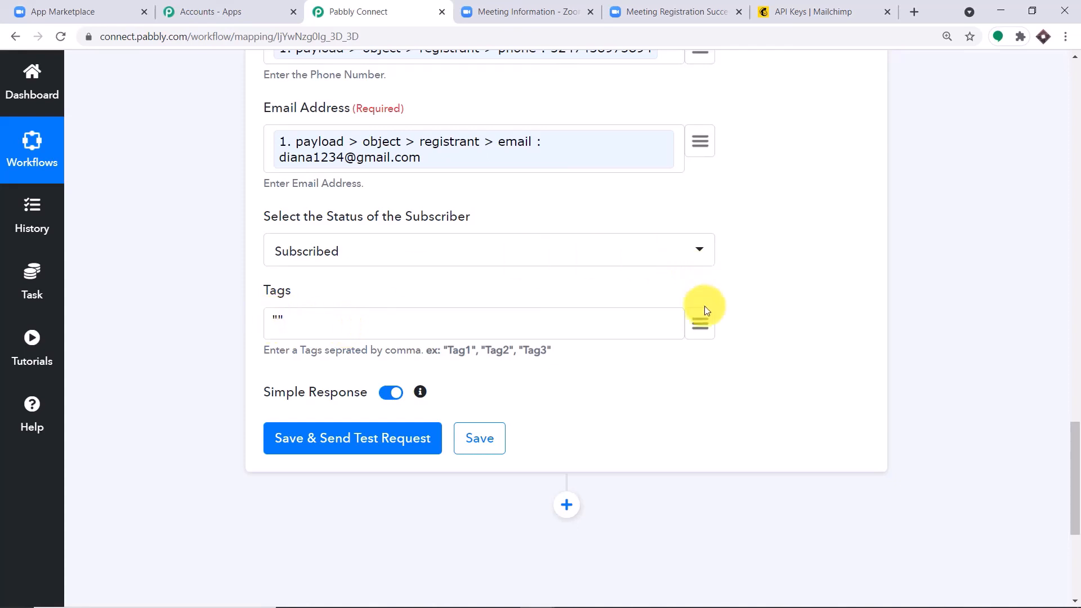
left_click(700, 323)
left_click(445, 415)
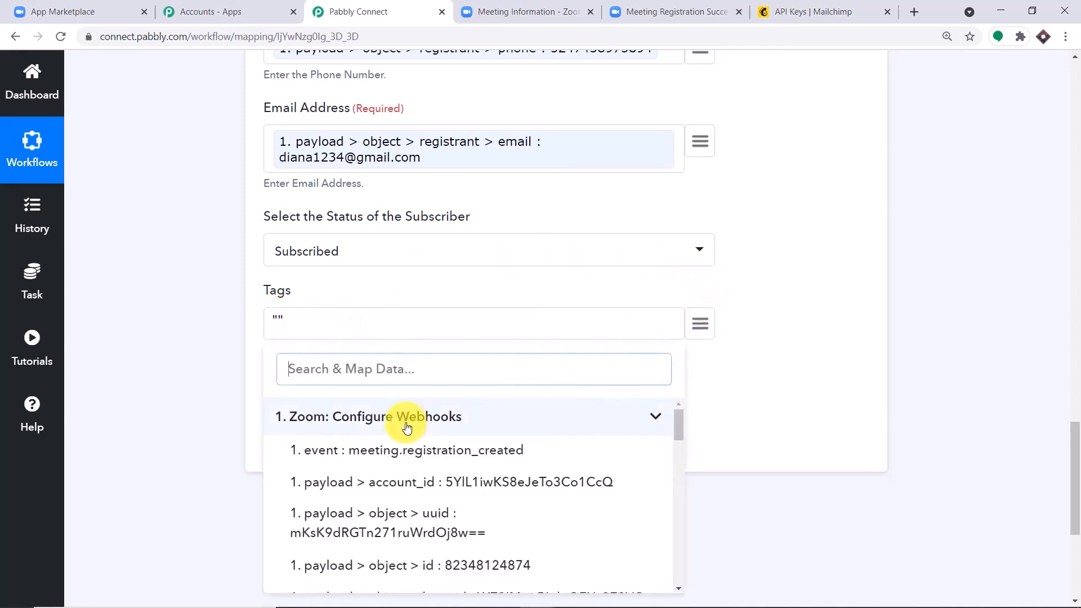
scroll(638, 425, "down", 2)
scroll(637, 425, "down", 6)
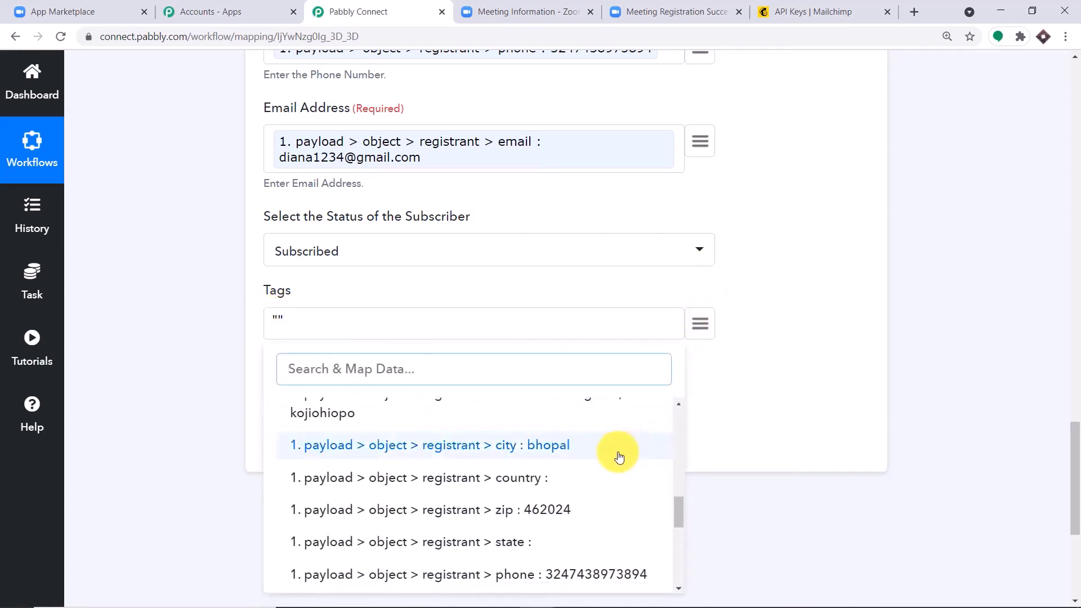
scroll(591, 468, "down", 3)
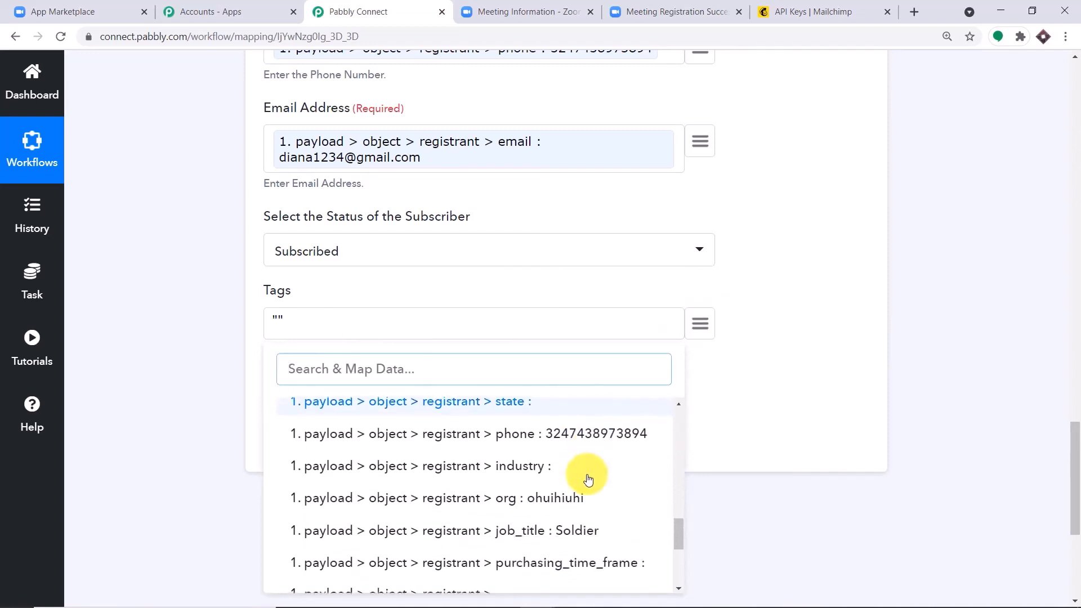
scroll(588, 476, "up", 2)
scroll(588, 477, "up", 10)
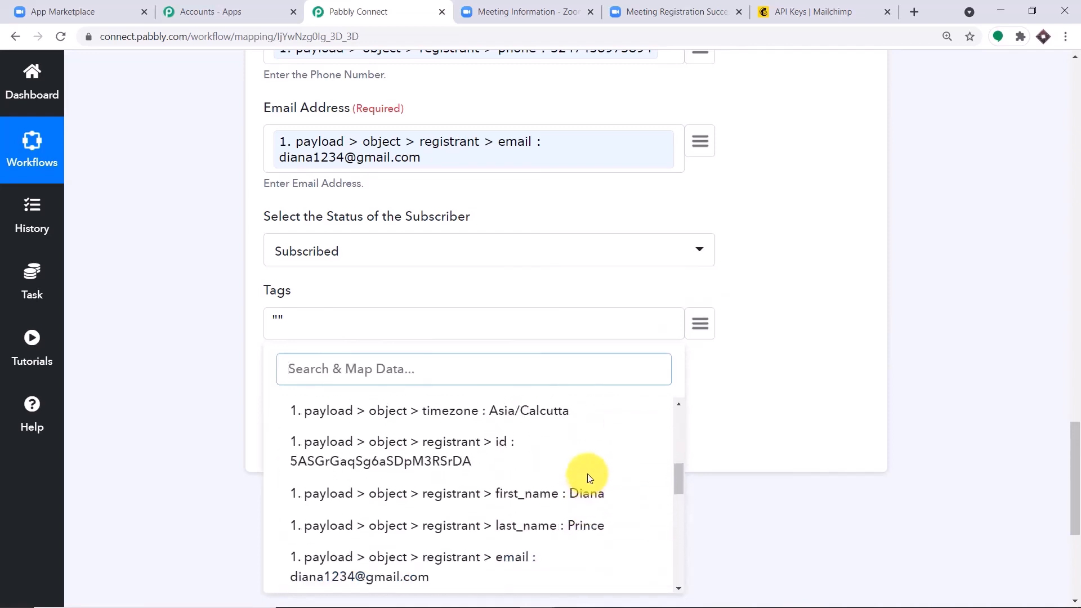
scroll(588, 477, "up", 2)
left_click(569, 492)
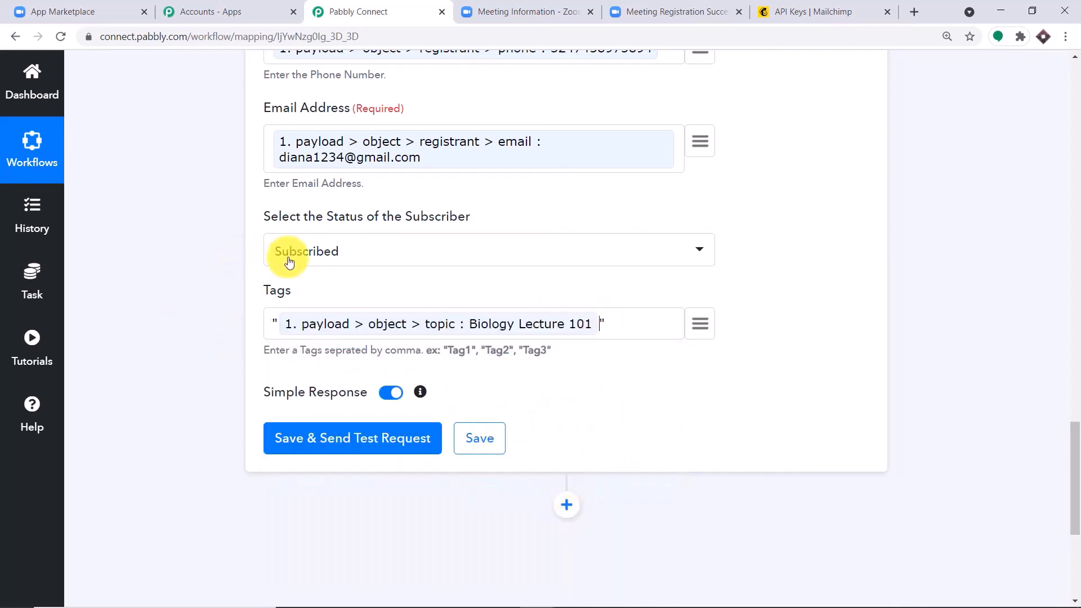
scroll(396, 286, "up", 1)
scroll(391, 312, "up", 1)
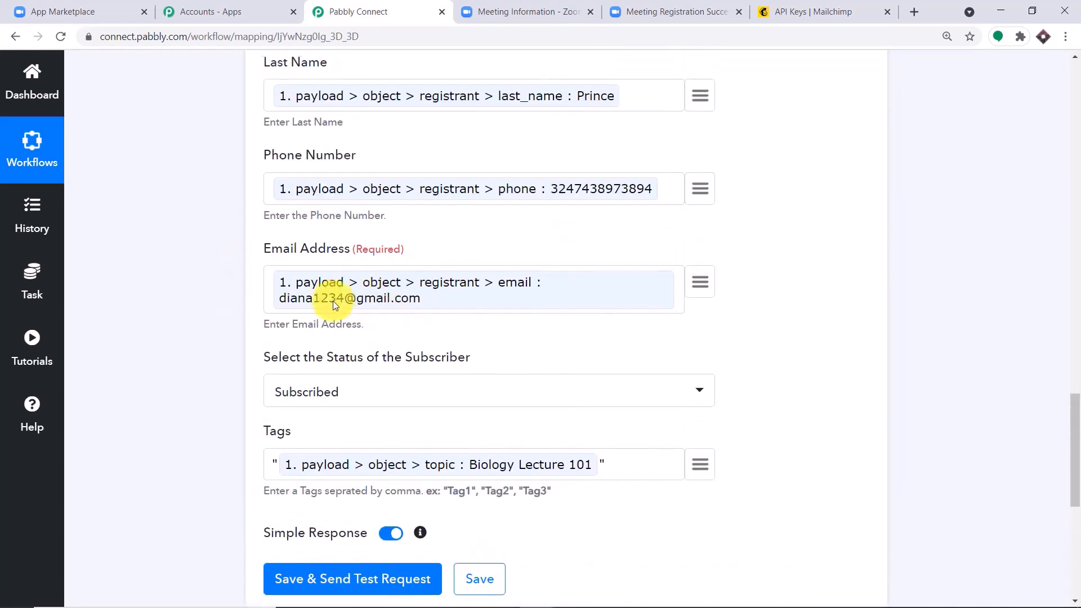
scroll(499, 293, "up", 2)
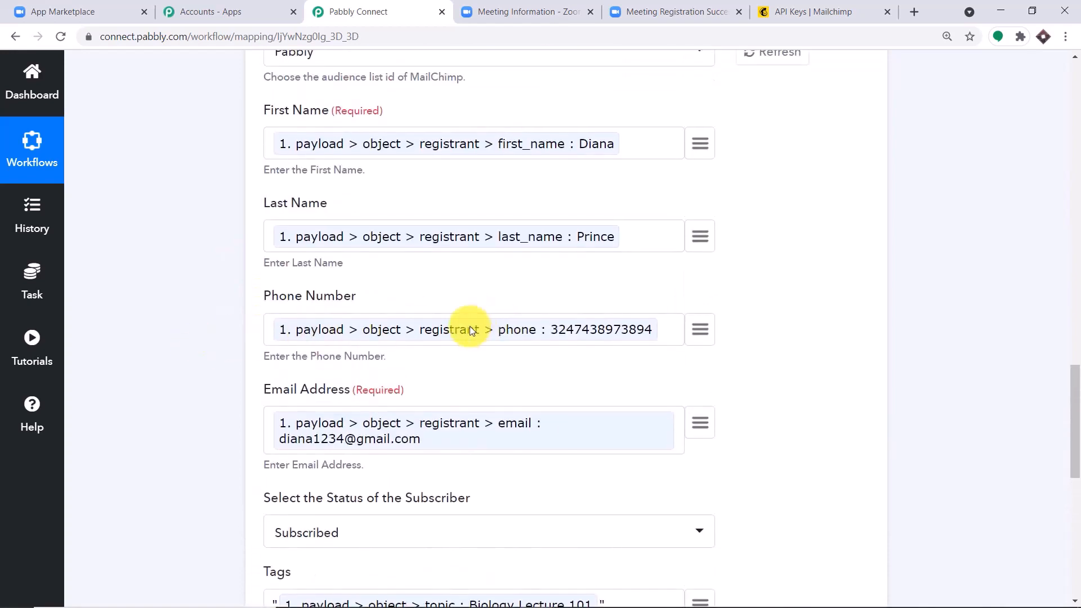
scroll(469, 329, "up", 2)
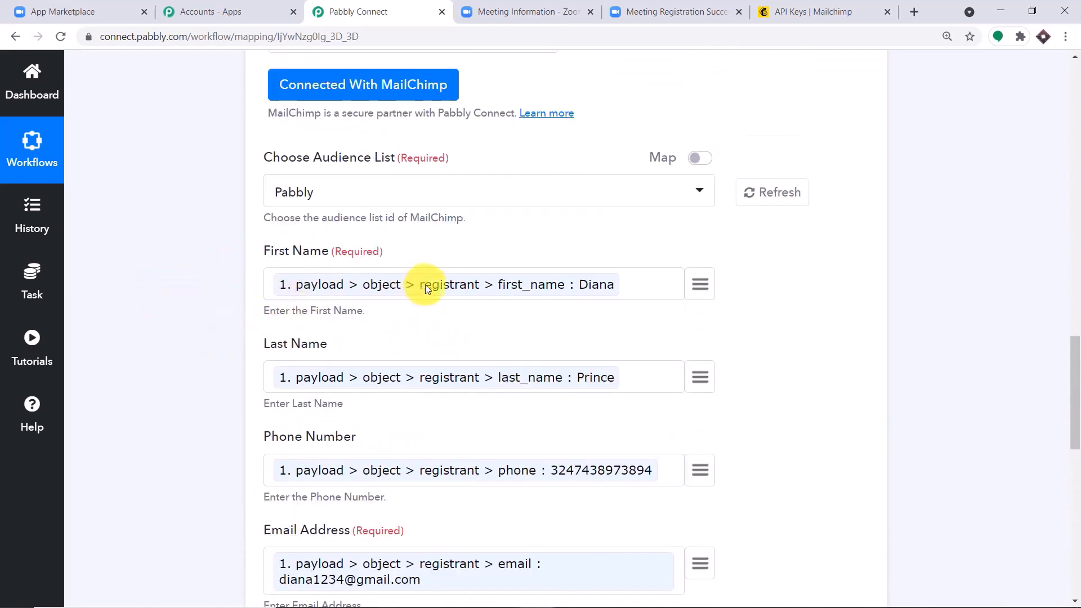
scroll(427, 293, "down", 9)
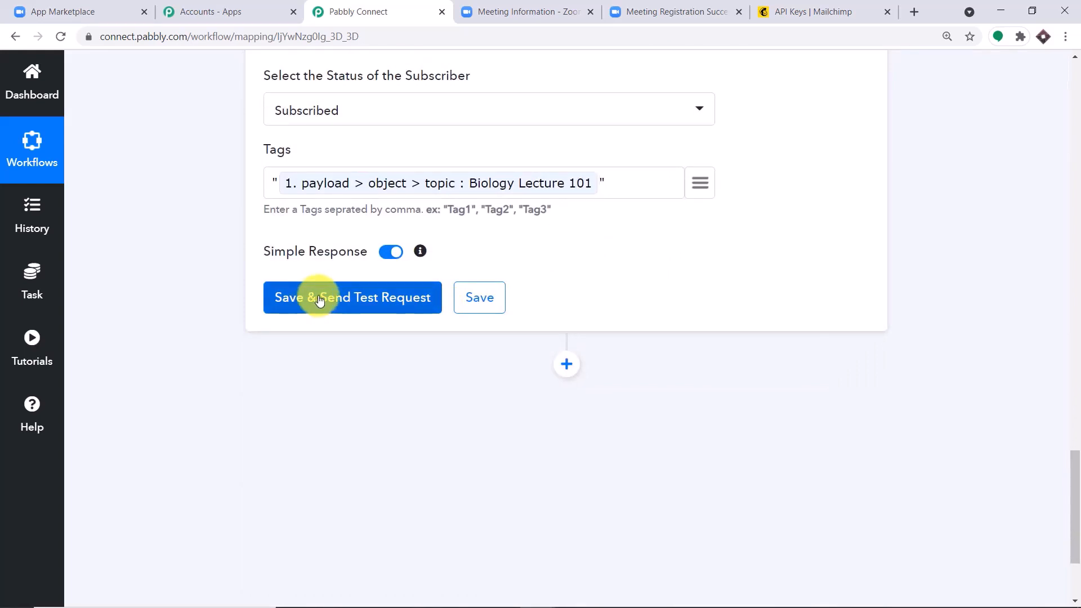
Save the MailChimp step and send a test request to get the API response
left_click(318, 300)
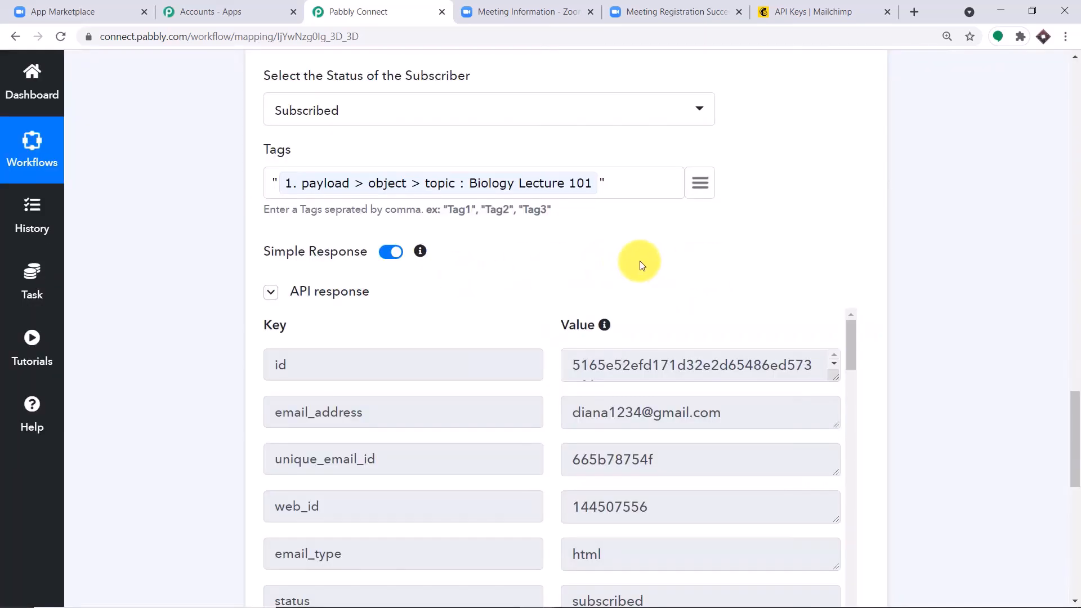
Open the new registrant's profile under Mailchimp Audience > All contacts, then return to Pabbly Connect
left_click(866, 5)
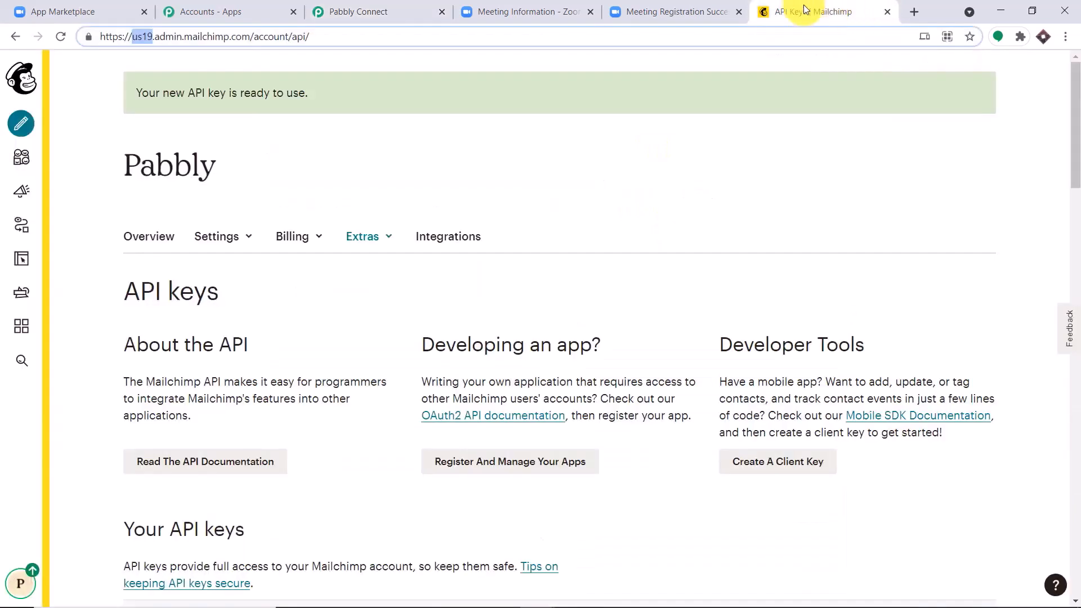
left_click(21, 157)
left_click(68, 156)
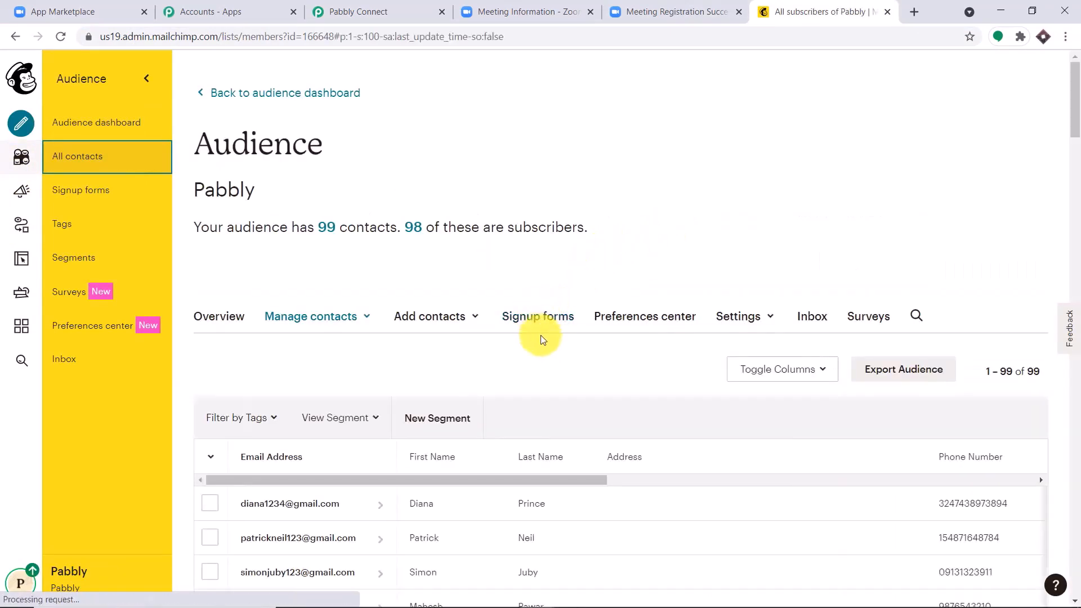
scroll(542, 338, "down", 4)
left_click(253, 301)
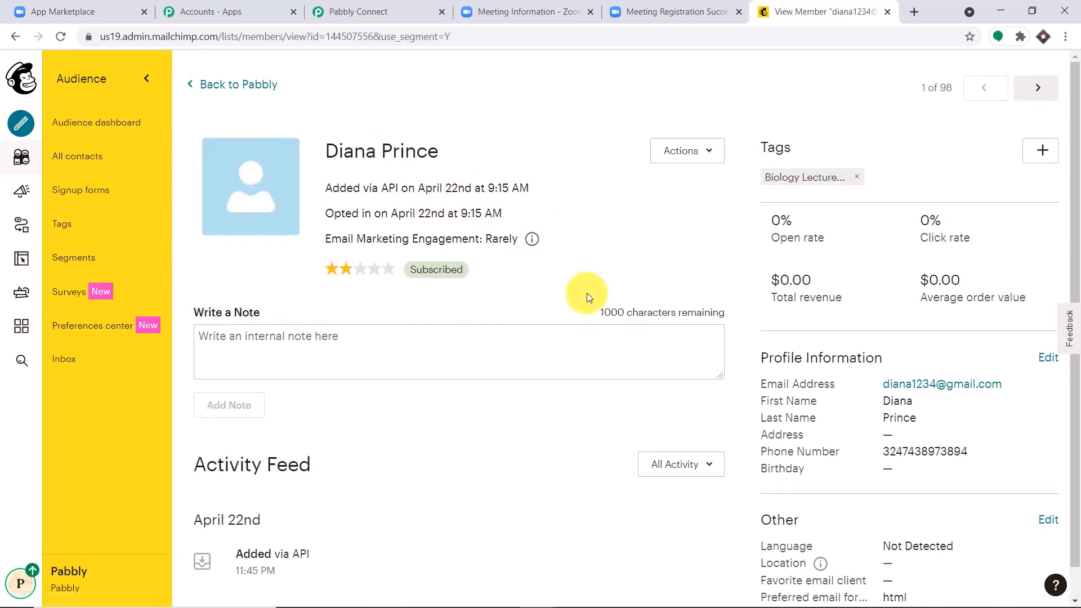
left_click(406, 10)
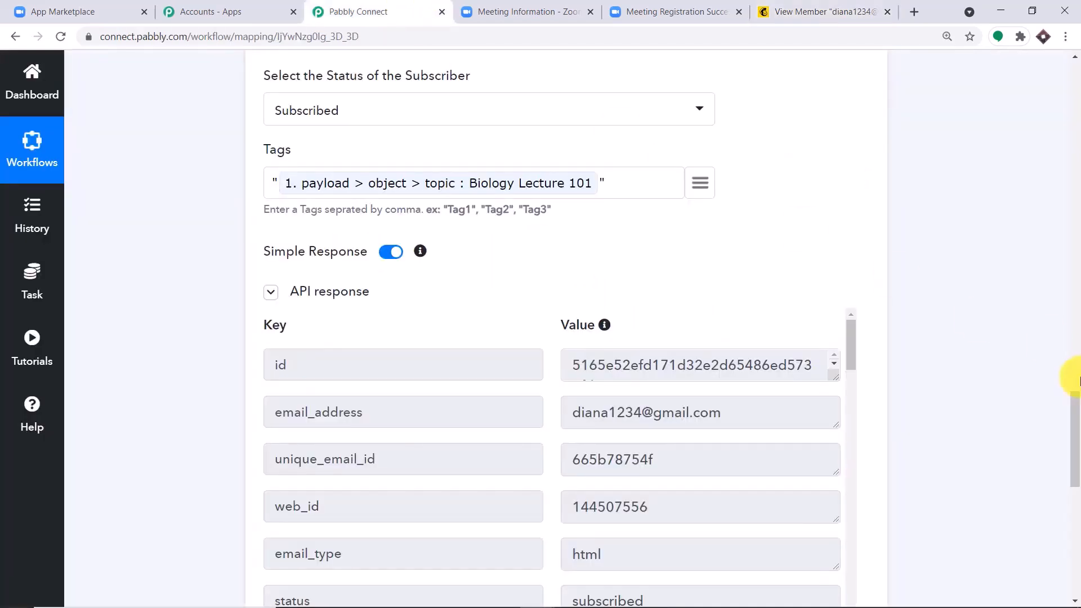
Collapse the MailChimp Add New Member step and the Zoom Configure Webhooks trigger step
left_click_drag(1076, 439, 1074, 283)
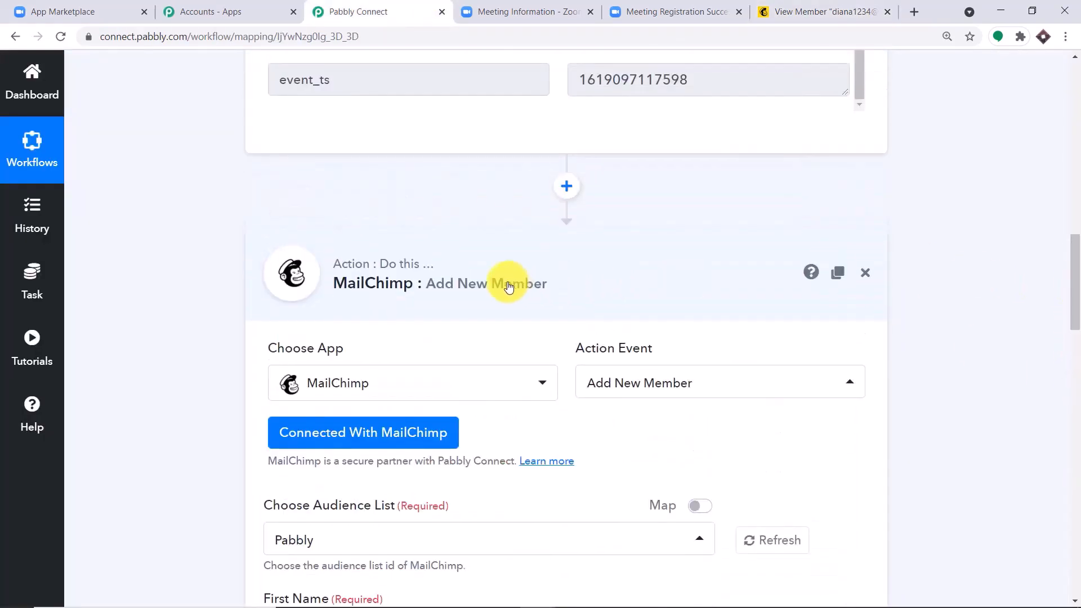
left_click(509, 287)
left_click_drag(1072, 321, 1073, 208)
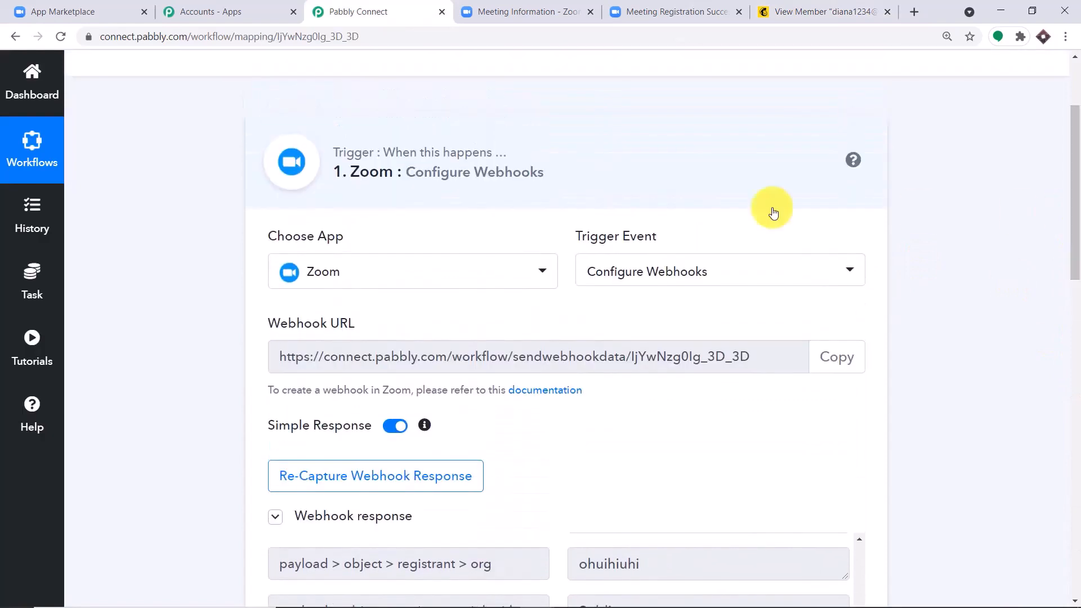
left_click(478, 201)
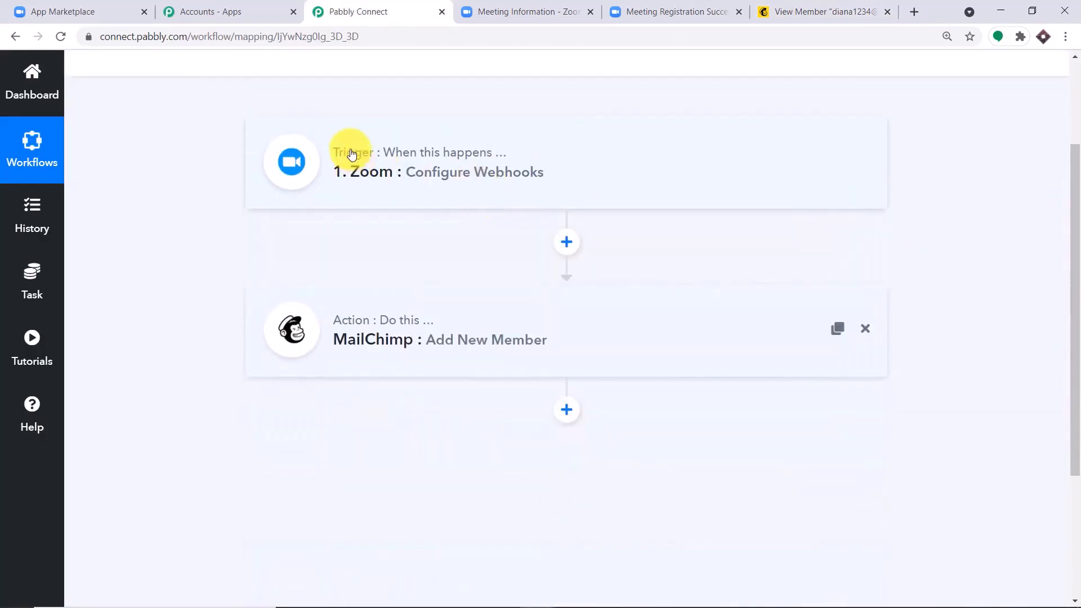
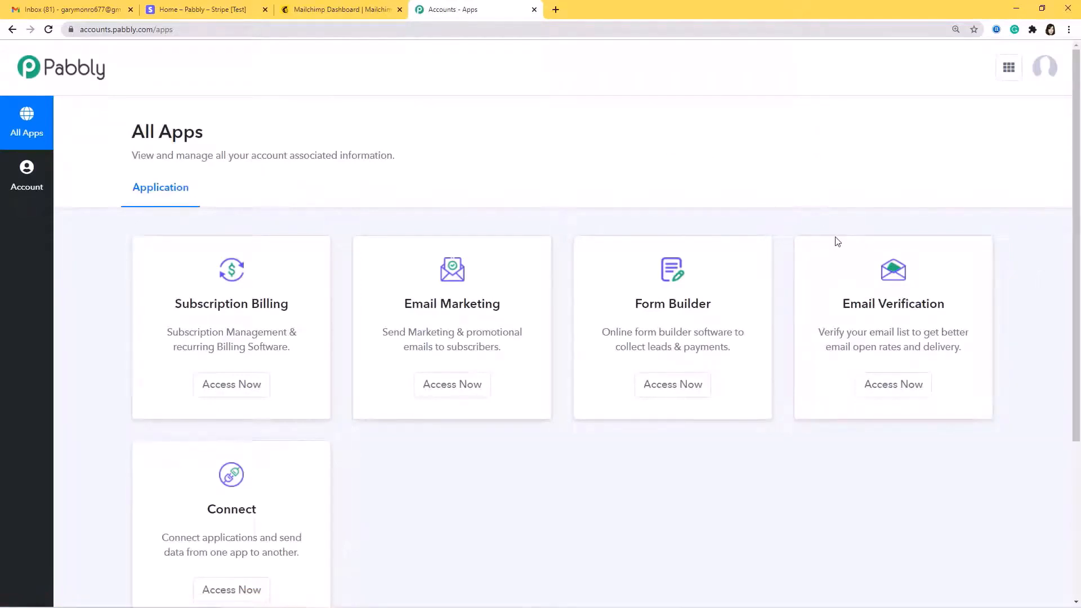
Create a new Pabbly Connect workflow named 'Stripe to Mailchimp'
scroll(404, 455, "down", 2)
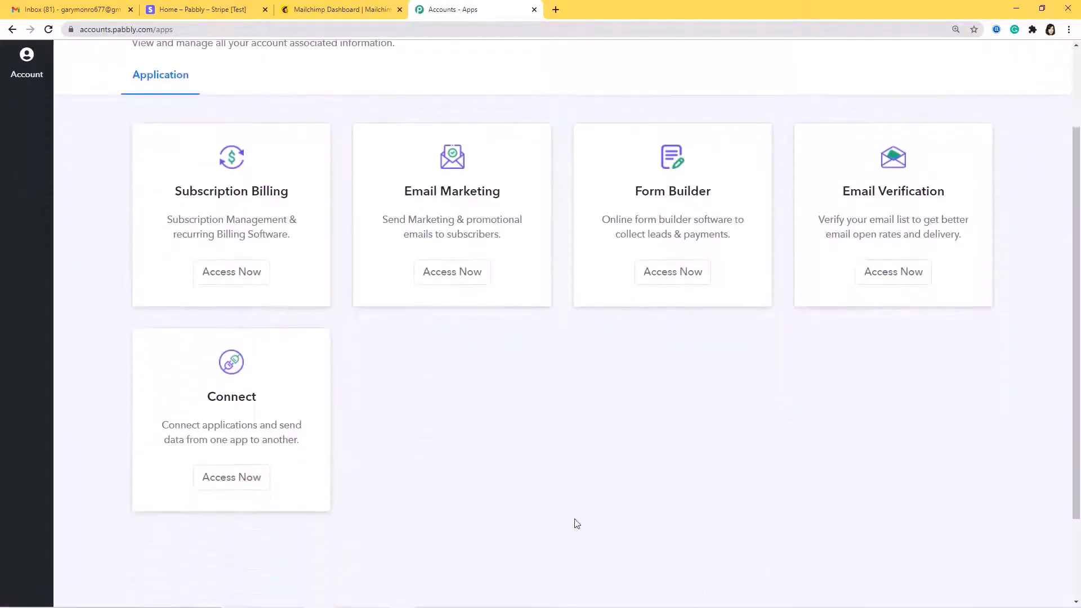
left_click(237, 480)
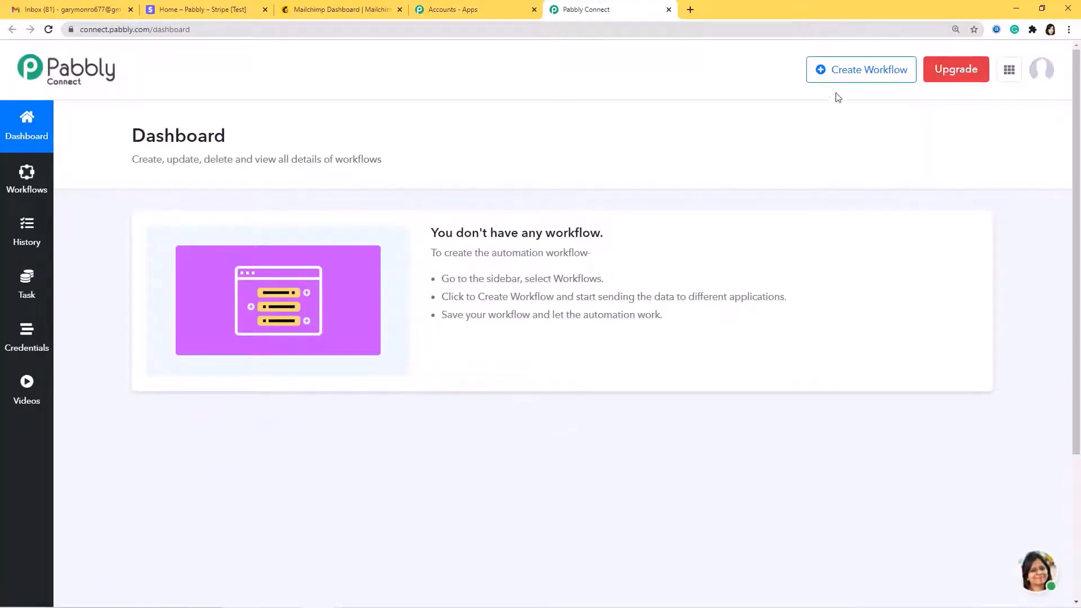
left_click(852, 77)
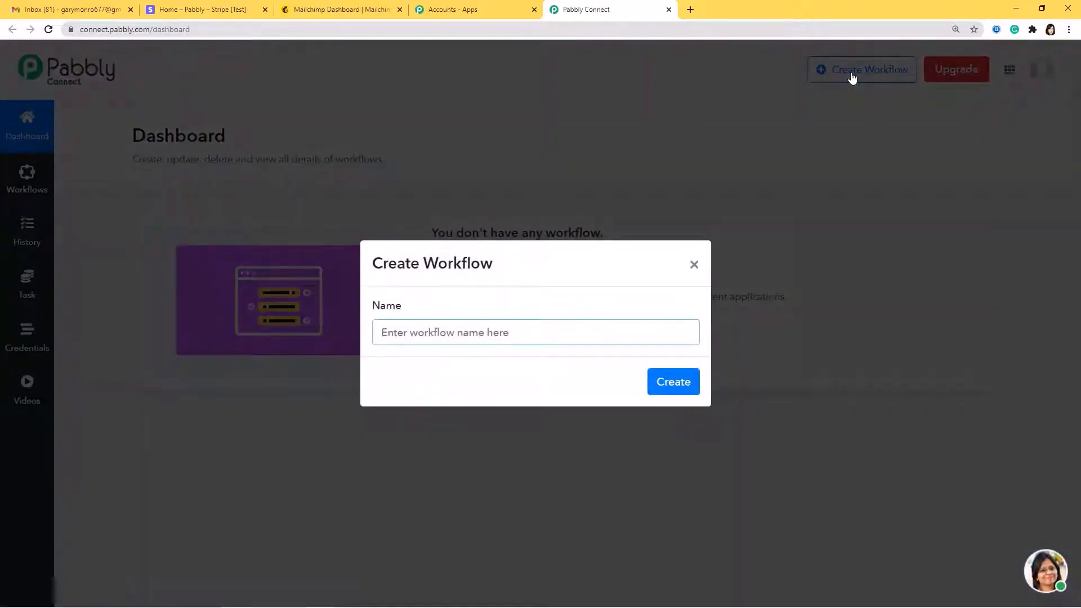
type("Str")
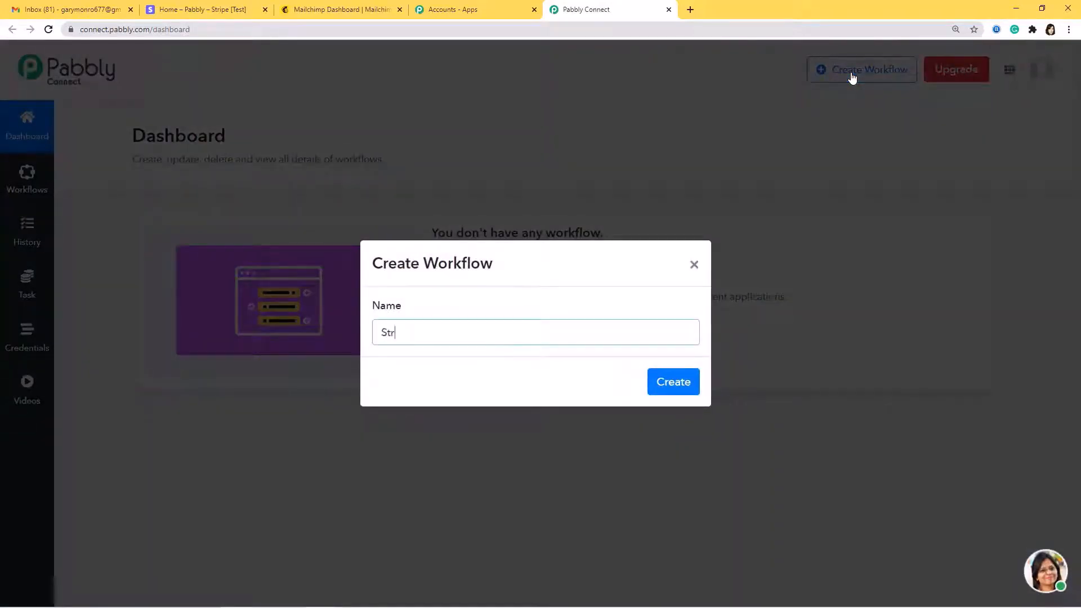
type("ipe to Mailchimp")
left_click(683, 382)
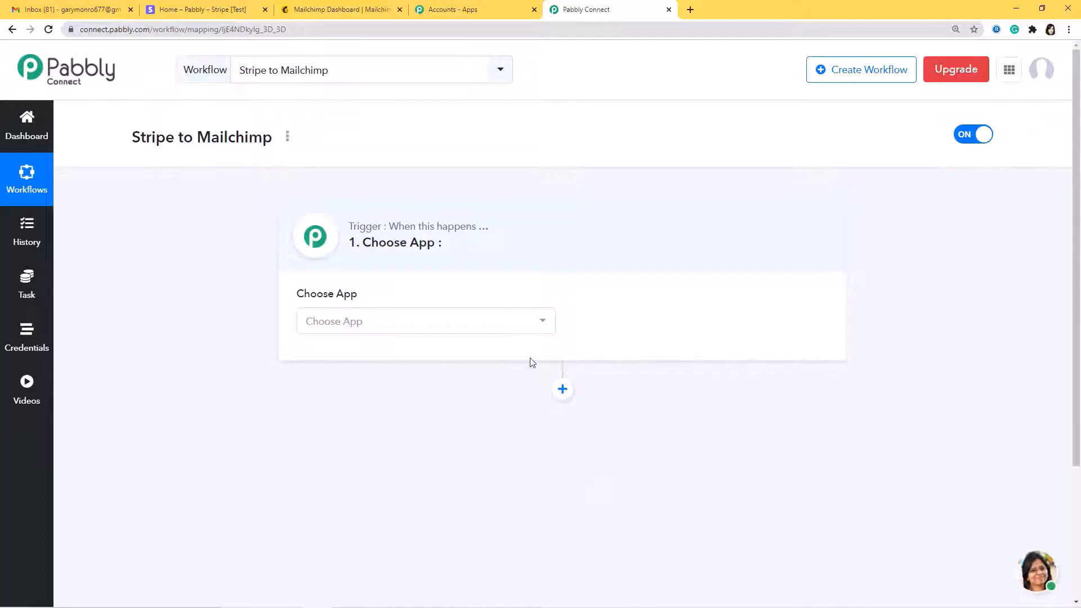
Set the trigger to Stripe's New Customer event and copy the workflow's webhook URL
left_click(530, 327)
type("Stripe")
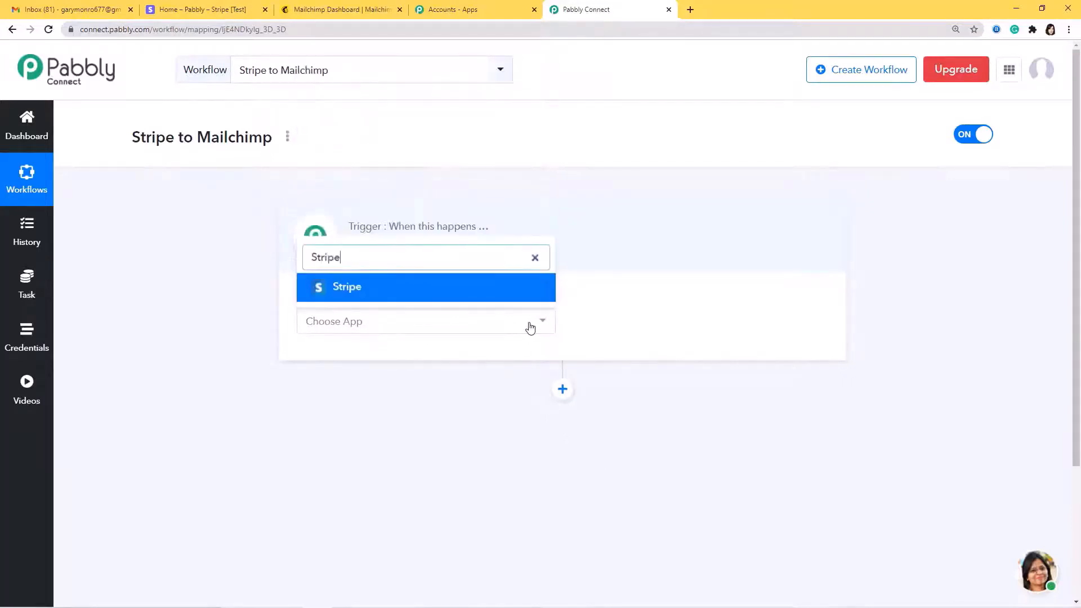
key("Return")
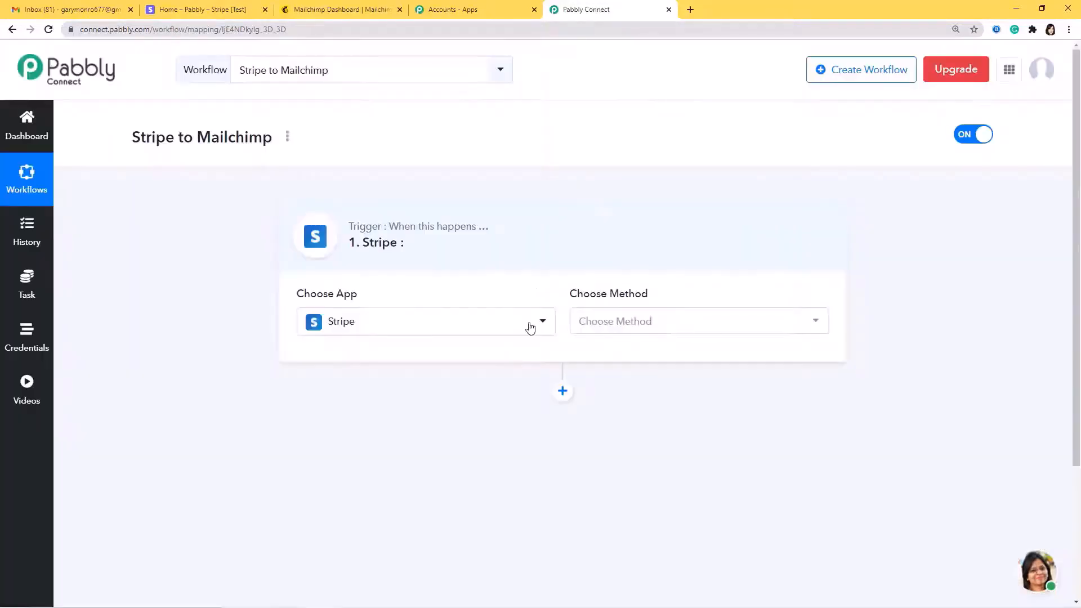
left_click(656, 321)
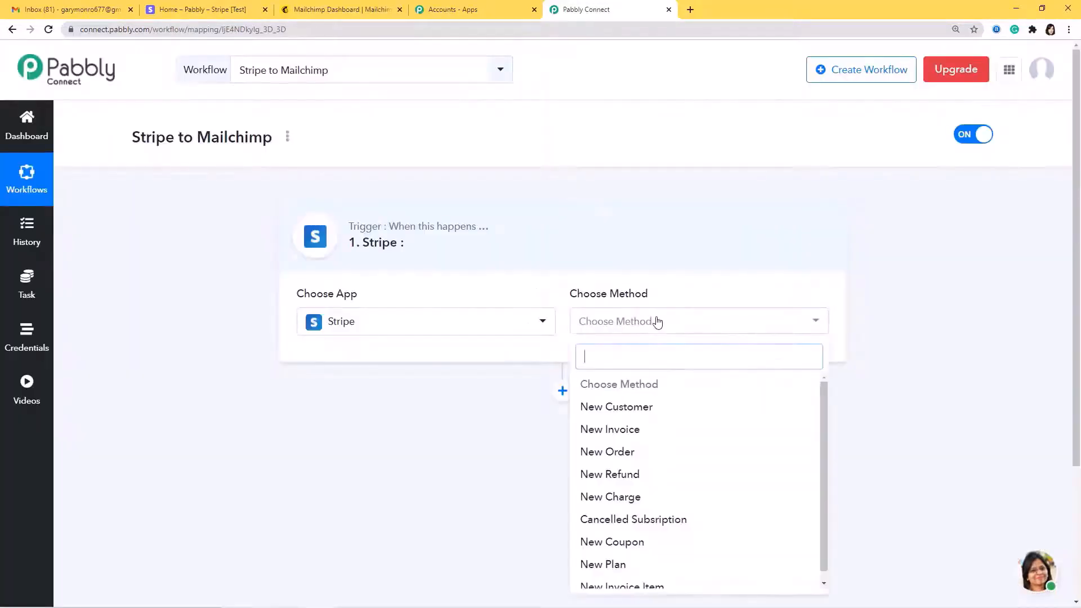
left_click(633, 409)
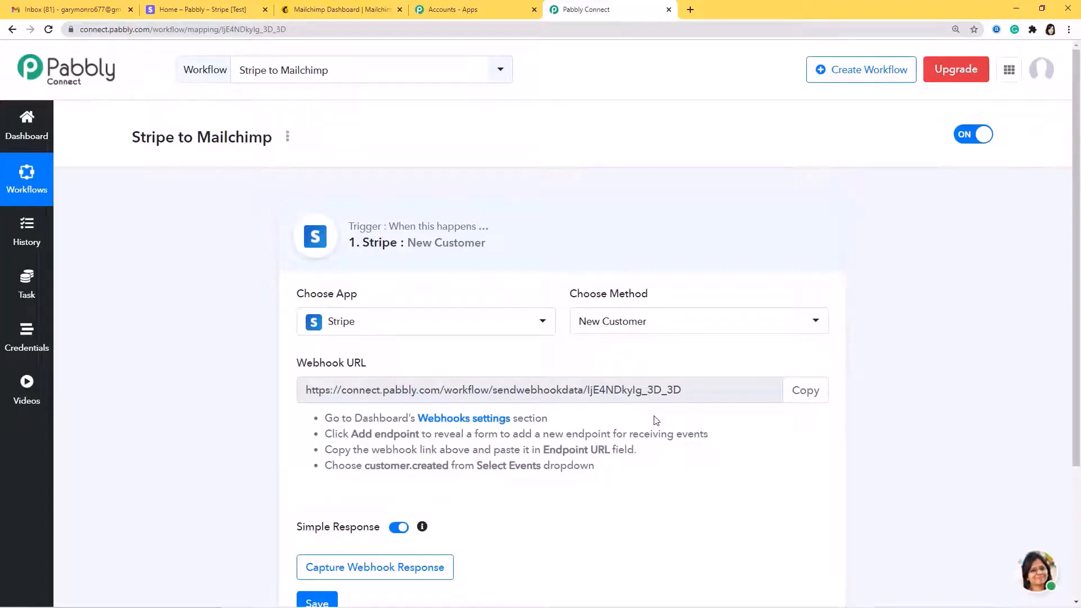
left_click(614, 322)
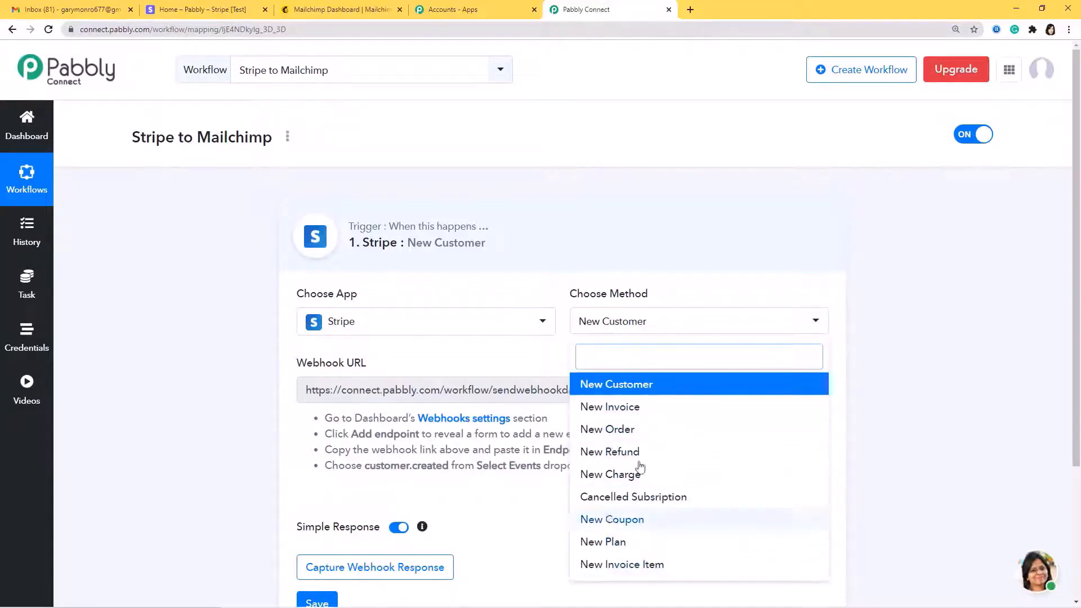
left_click(649, 387)
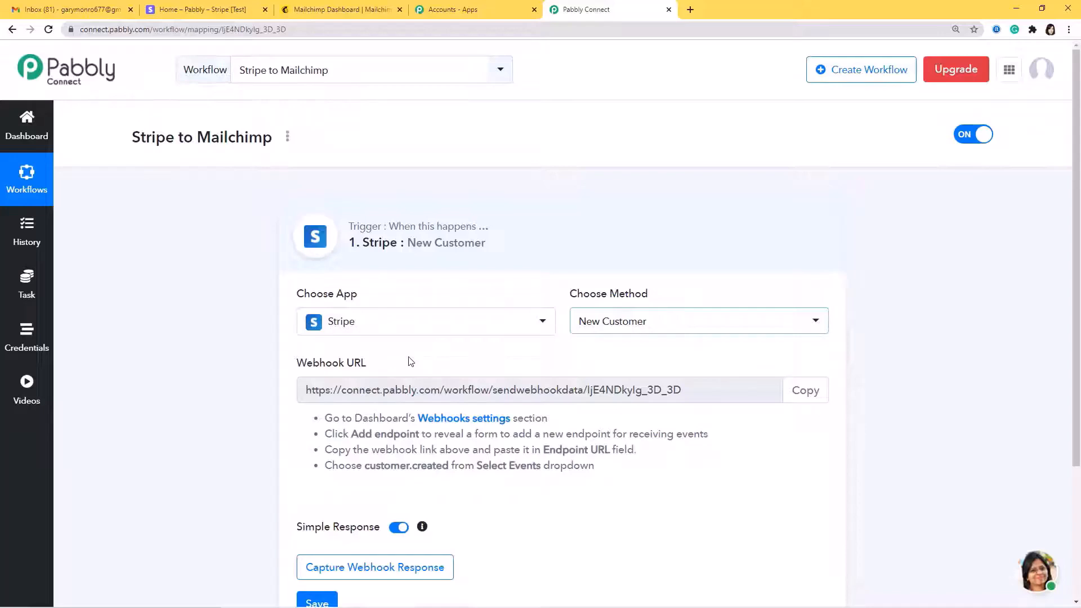
left_click(798, 393)
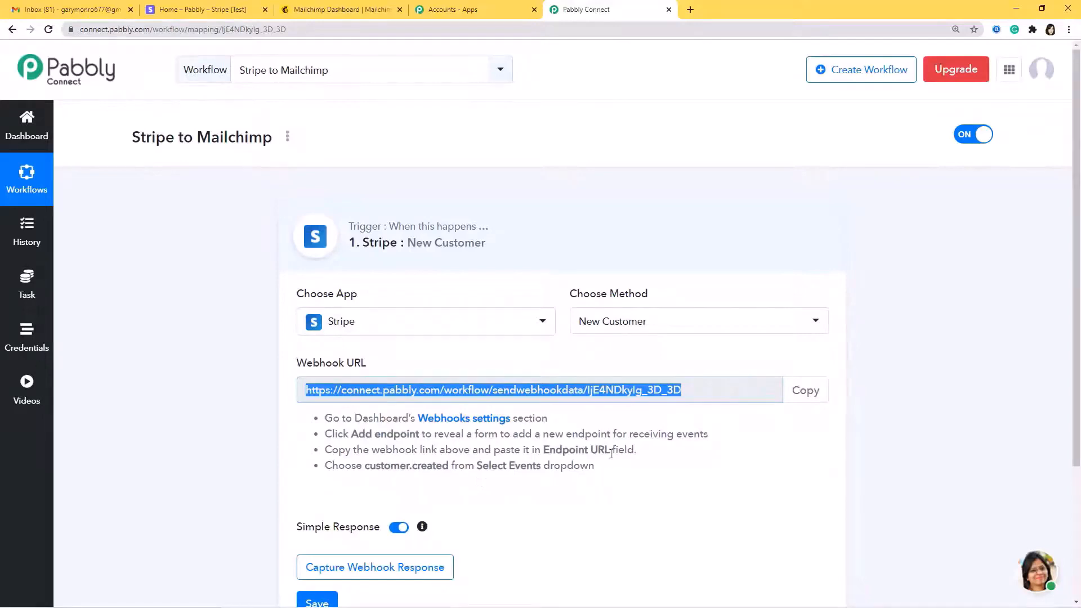
In Stripe Developers > Webhooks, start a new endpoint using the pasted Pabbly webhook URL
left_click(212, 9)
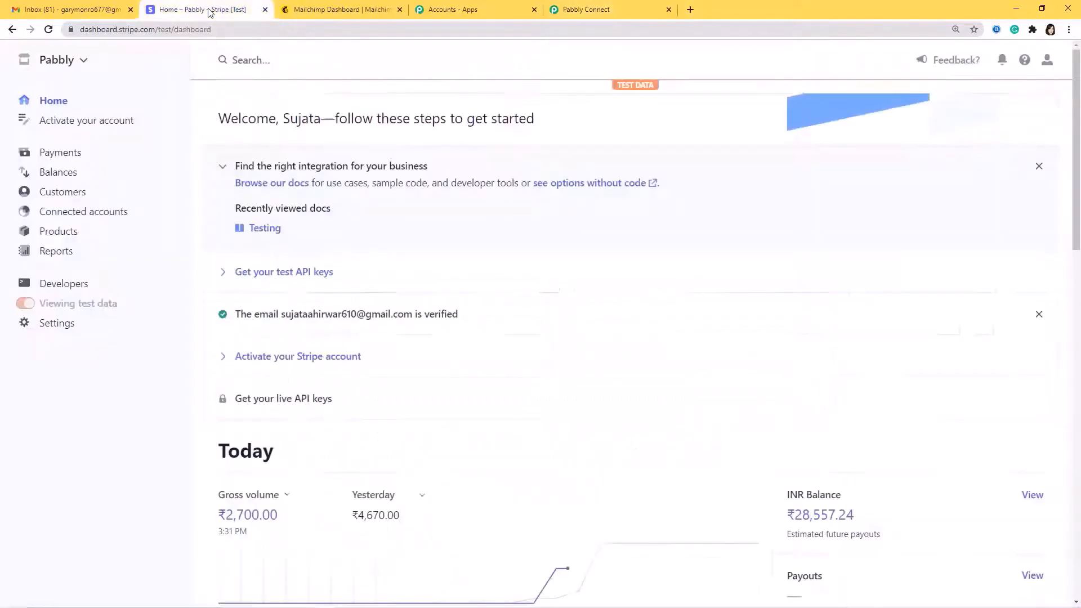
left_click(72, 286)
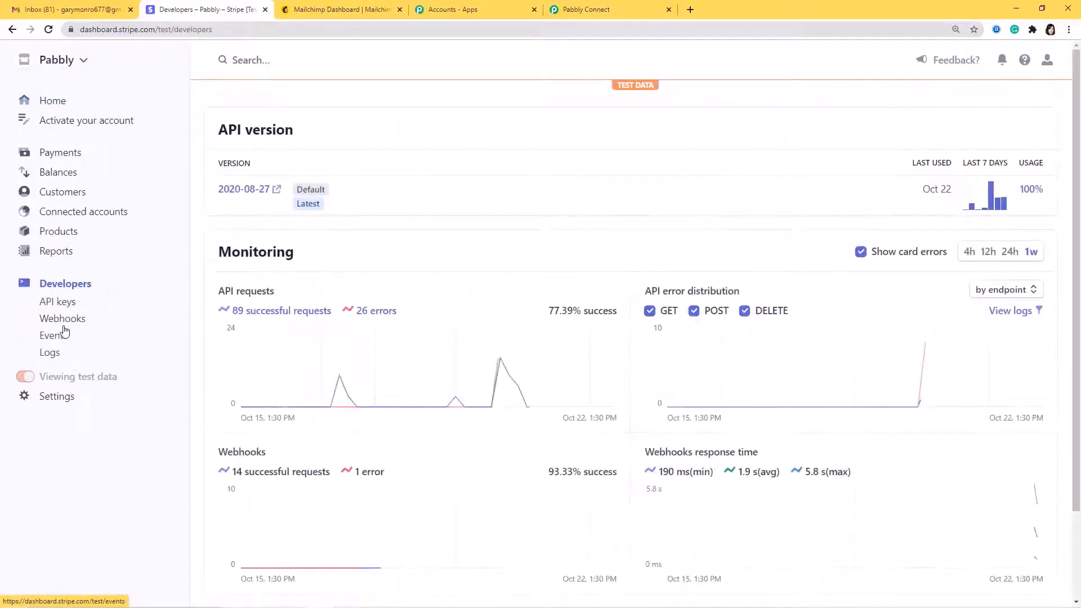
left_click(65, 319)
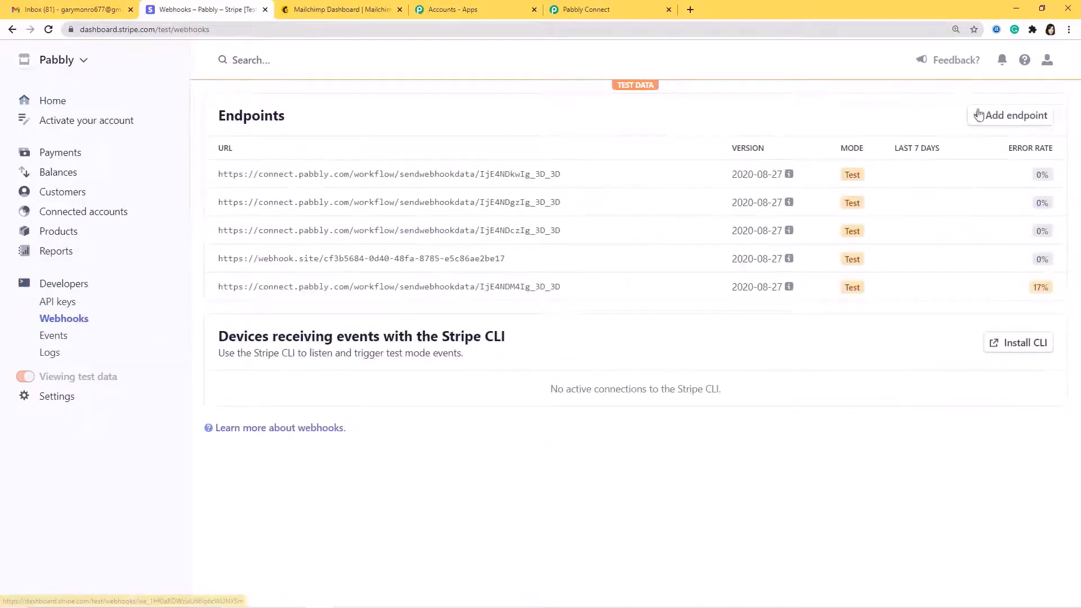
left_click(1008, 119)
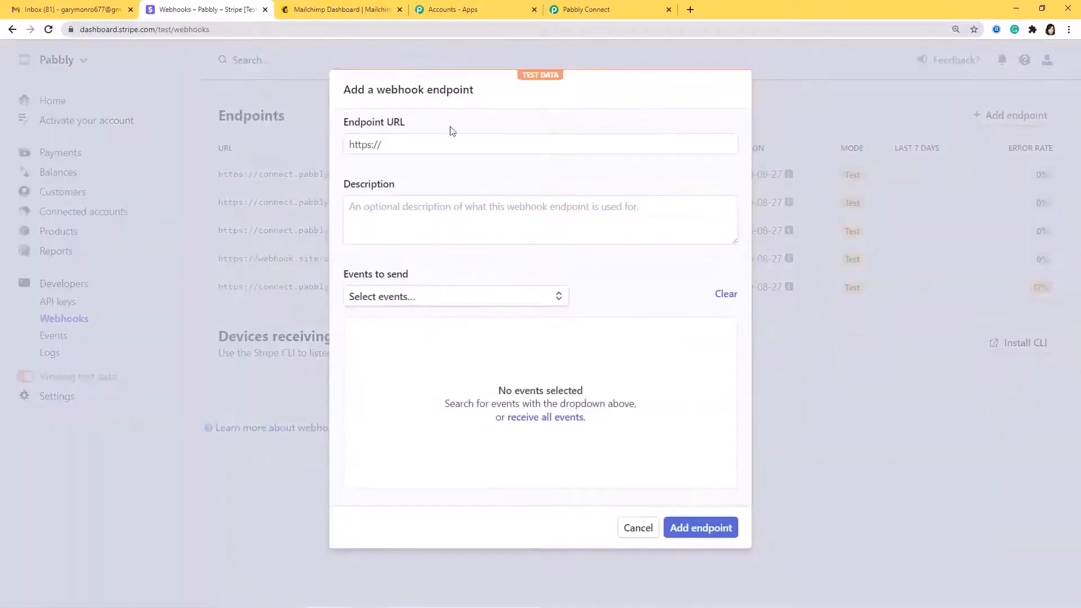
left_click(397, 148)
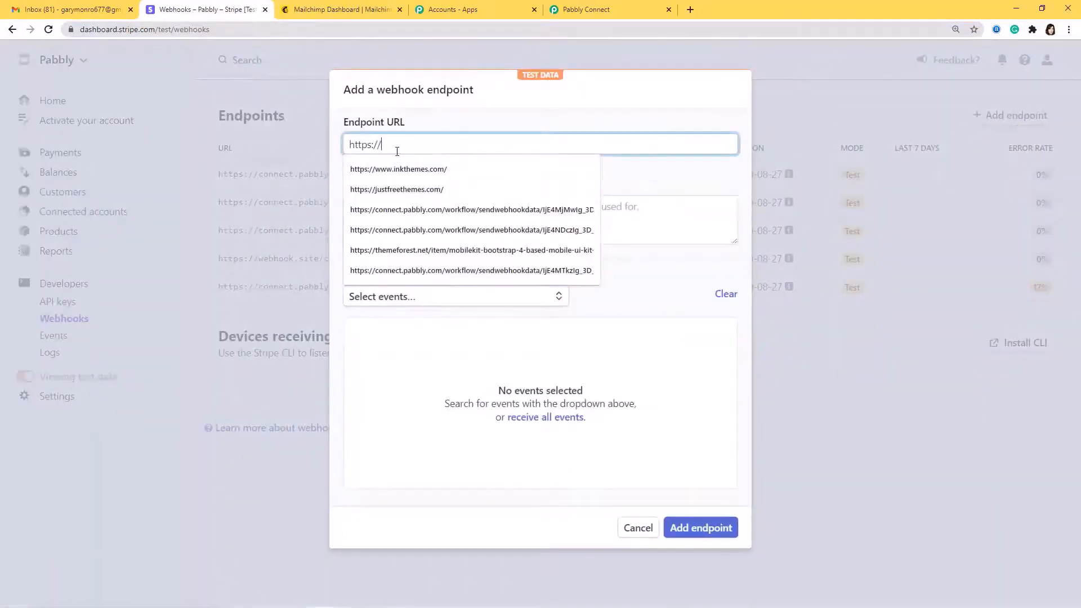
key("ctrl+v")
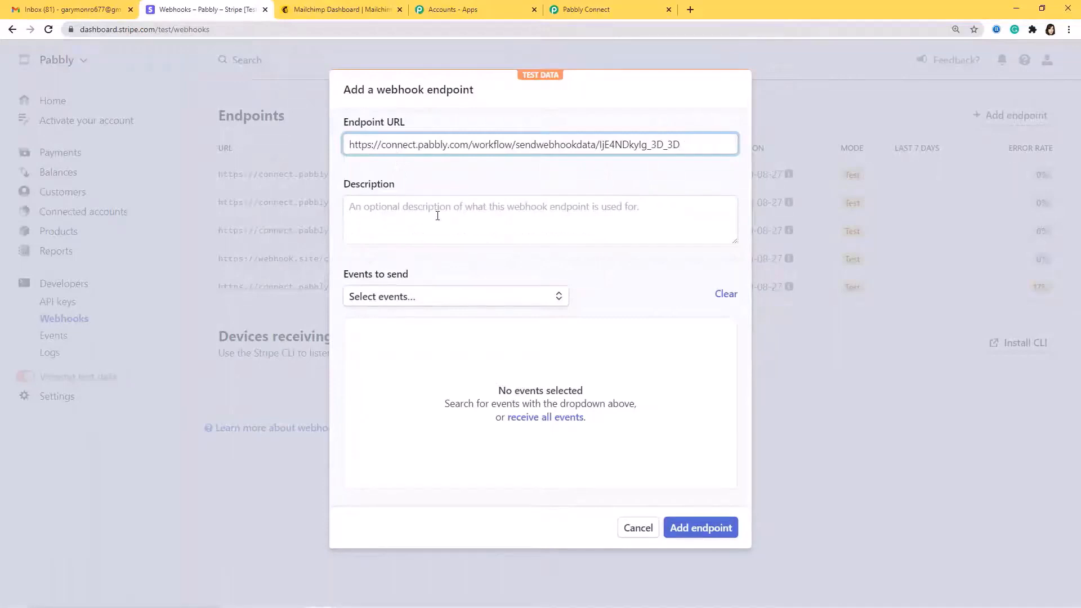
Select customer.created as the event to send and add the endpoint
left_click(466, 301)
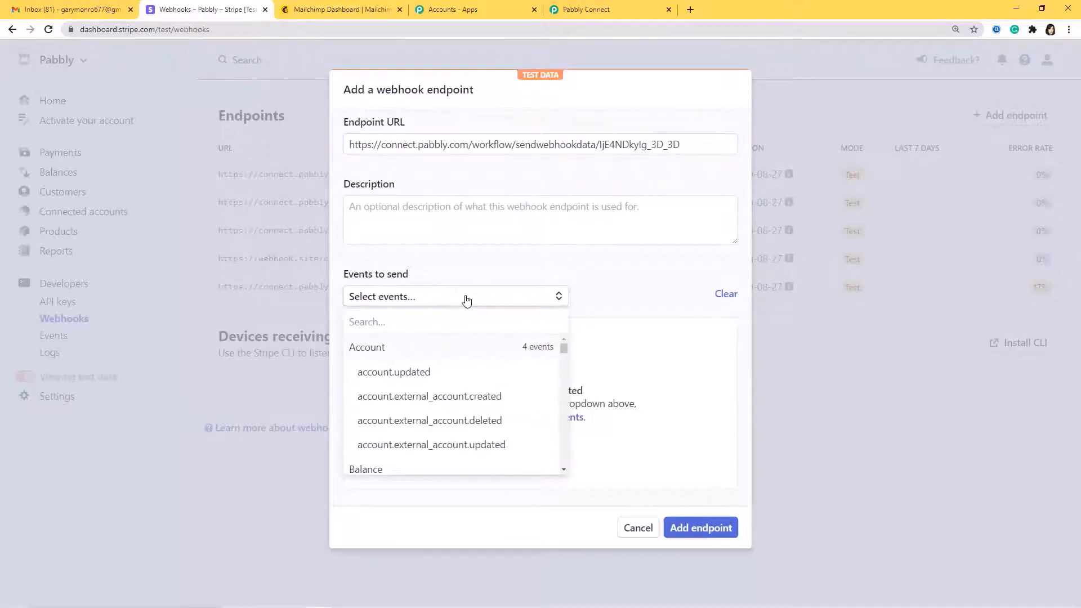
type("Customer")
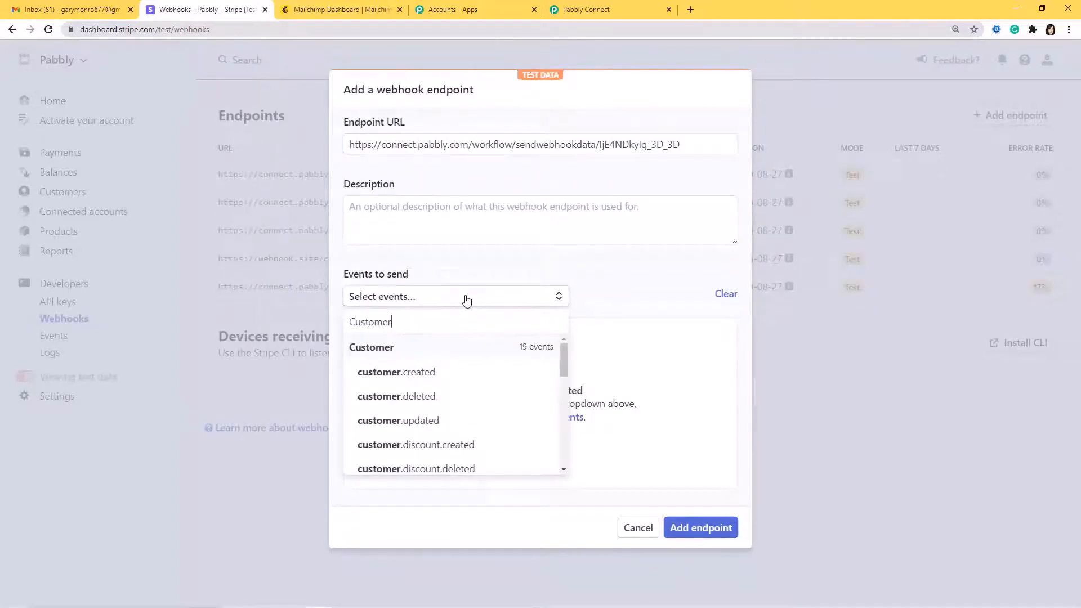
left_click(417, 374)
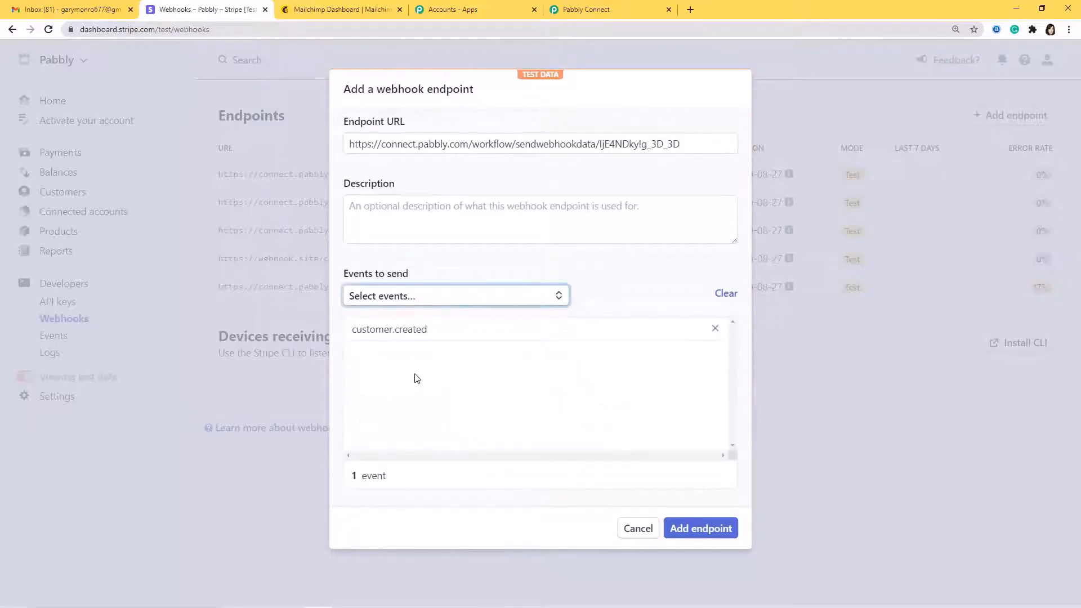
left_click(702, 530)
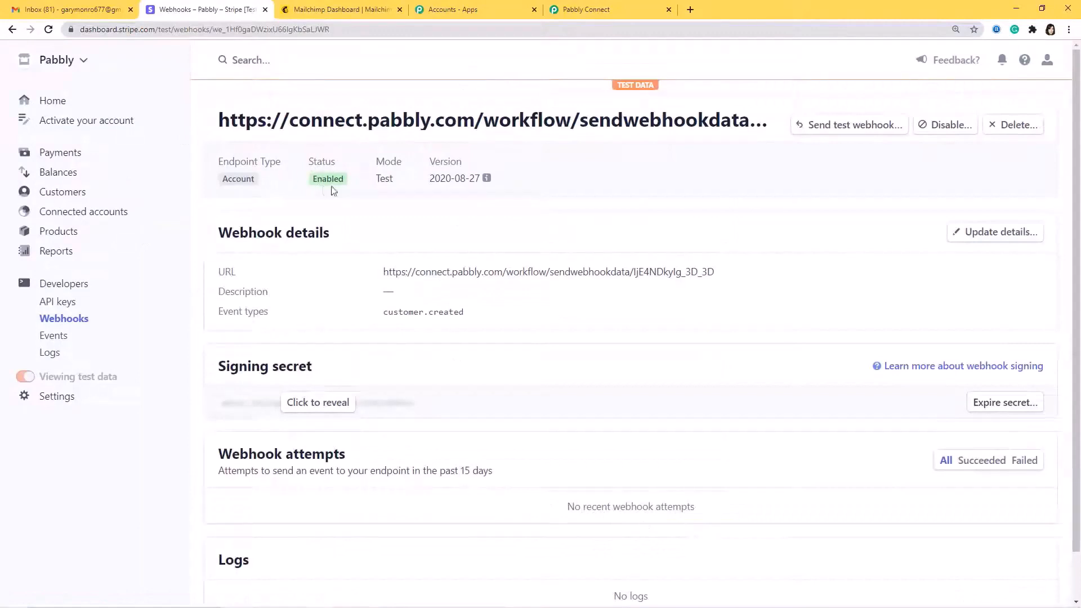
left_click(591, 9)
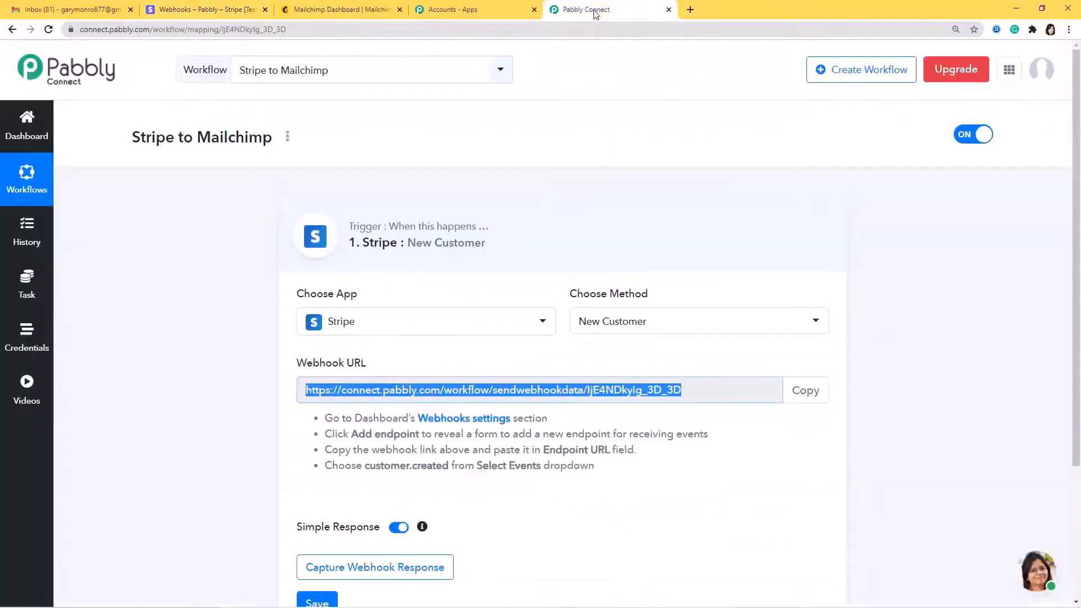
Start capturing the Stripe webhook response in Pabbly, then switch back to Stripe
scroll(523, 509, "down", 3)
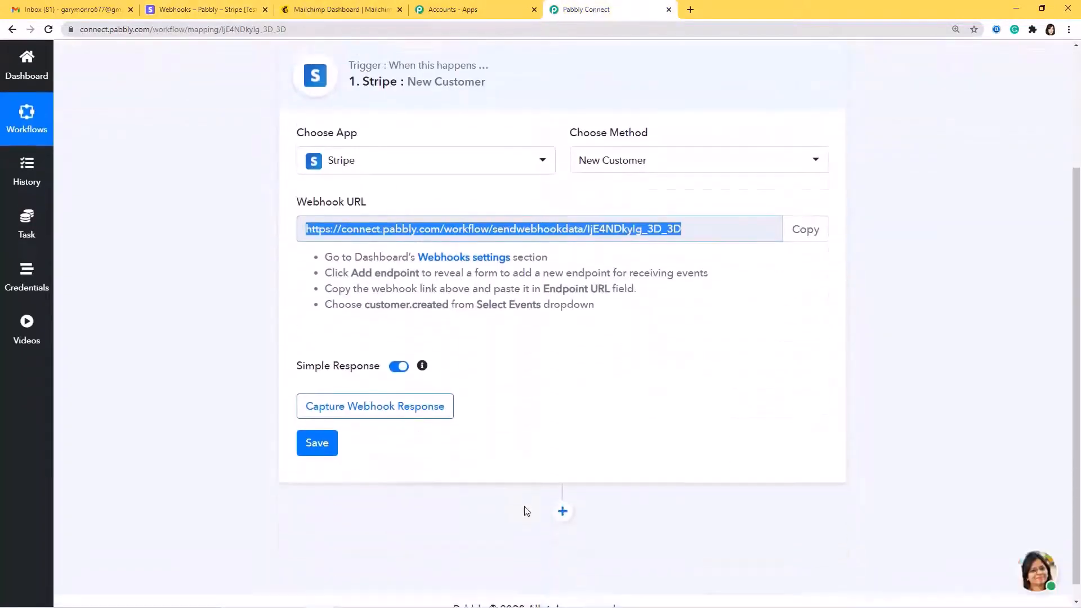
left_click(380, 407)
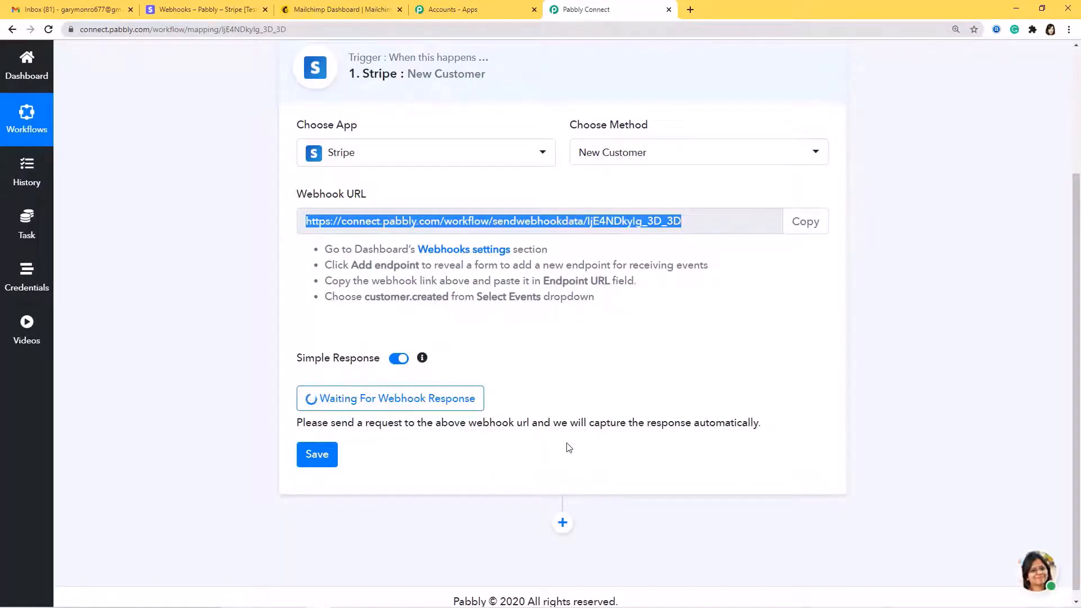
left_click(178, 11)
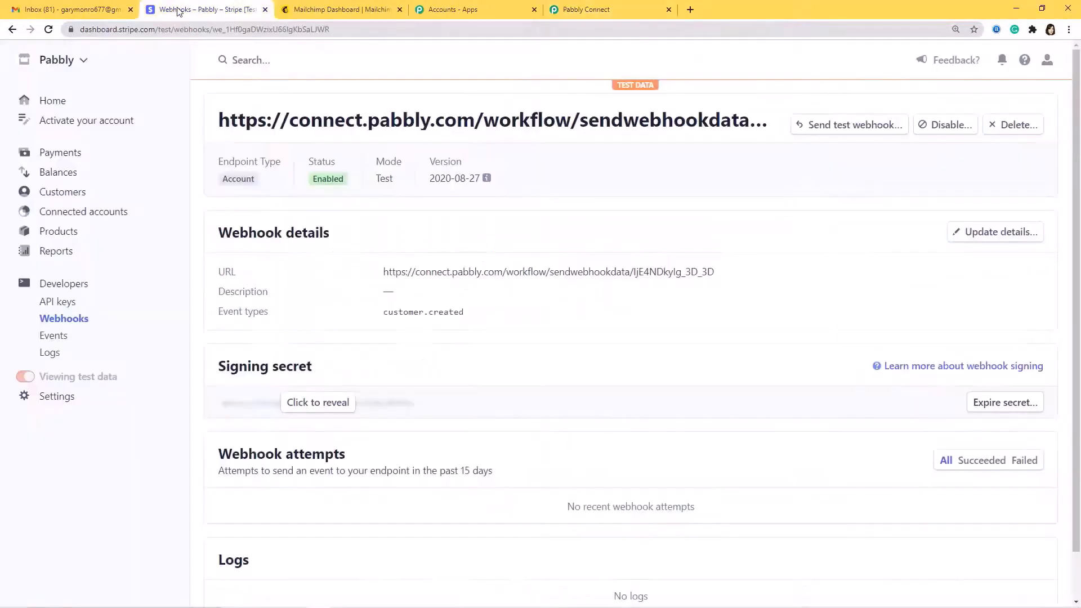
Start a new Stripe customer with the customer's name, email and description 'test 1'
left_click(55, 194)
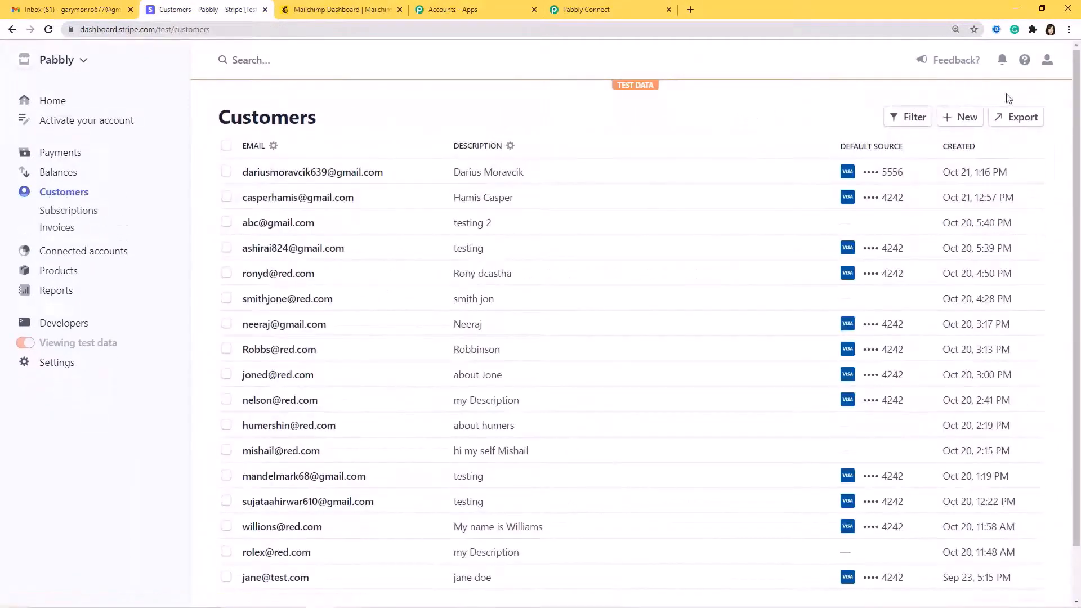
left_click(950, 120)
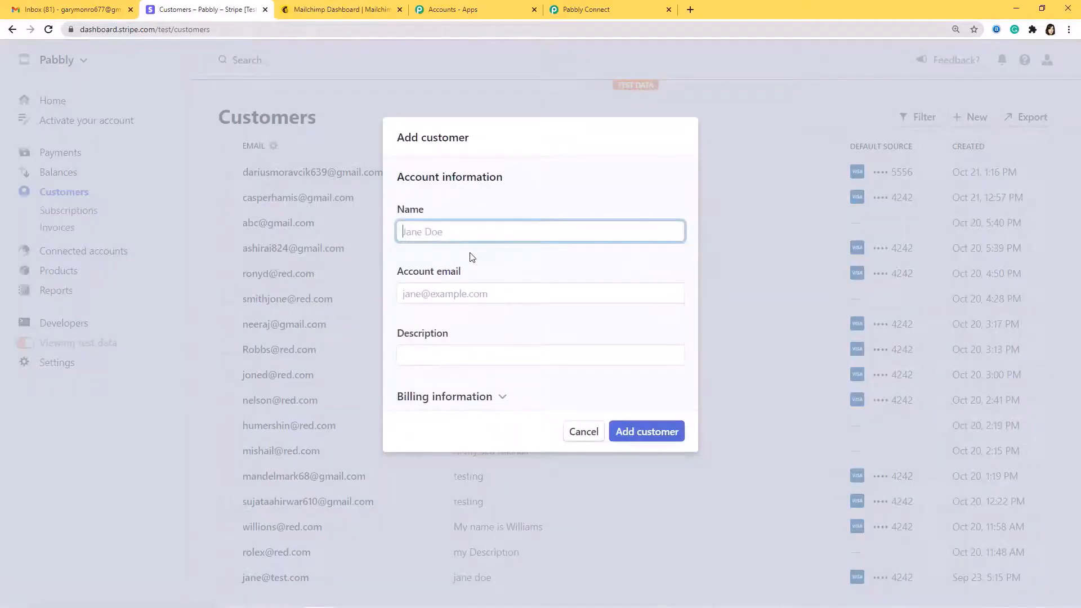
left_click(436, 293)
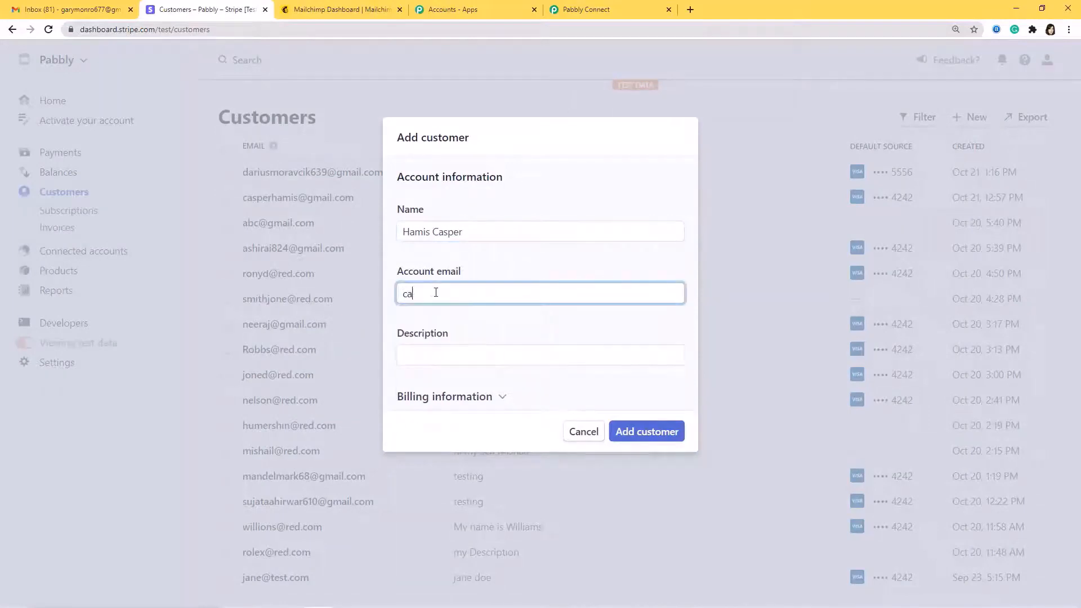
left_click(448, 354)
type("test 1")
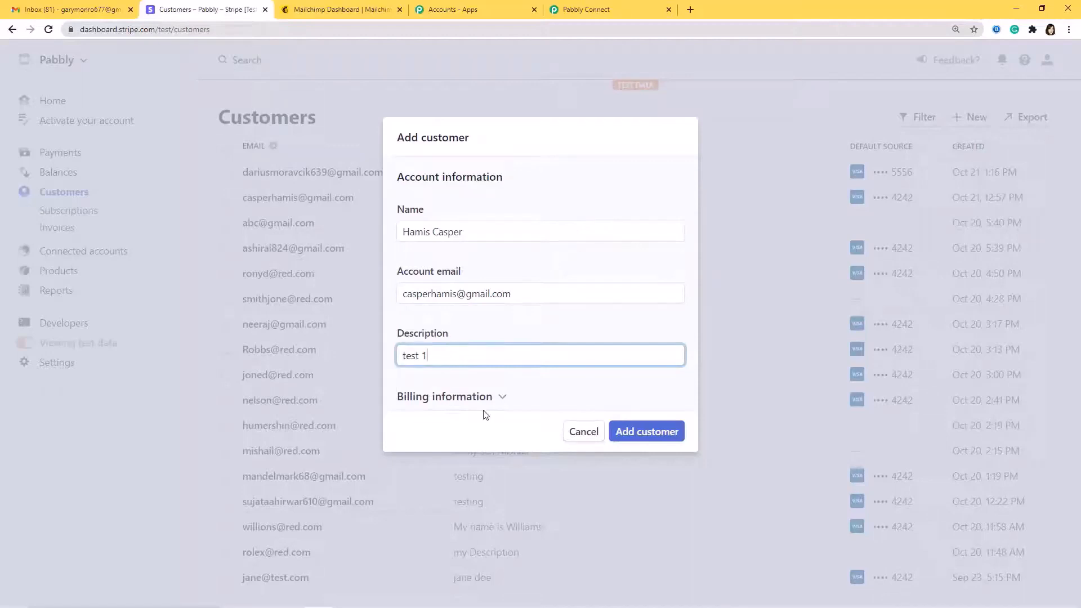
Fill the billing address: country India, street, city, postal code and state Madhya Pradesh
left_click(499, 397)
scroll(538, 366, "down", 3)
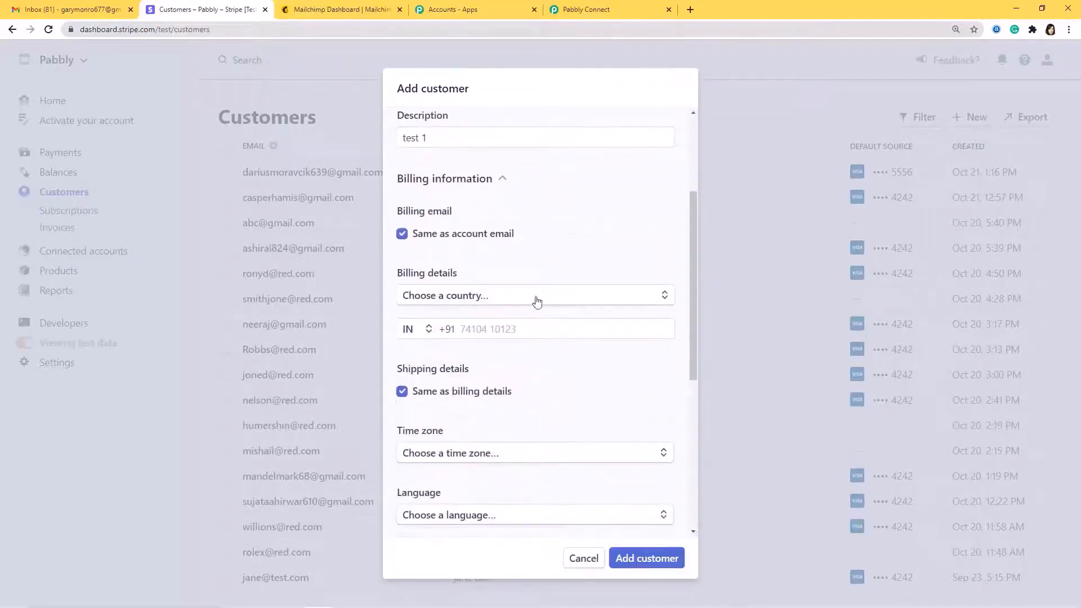
left_click(545, 299)
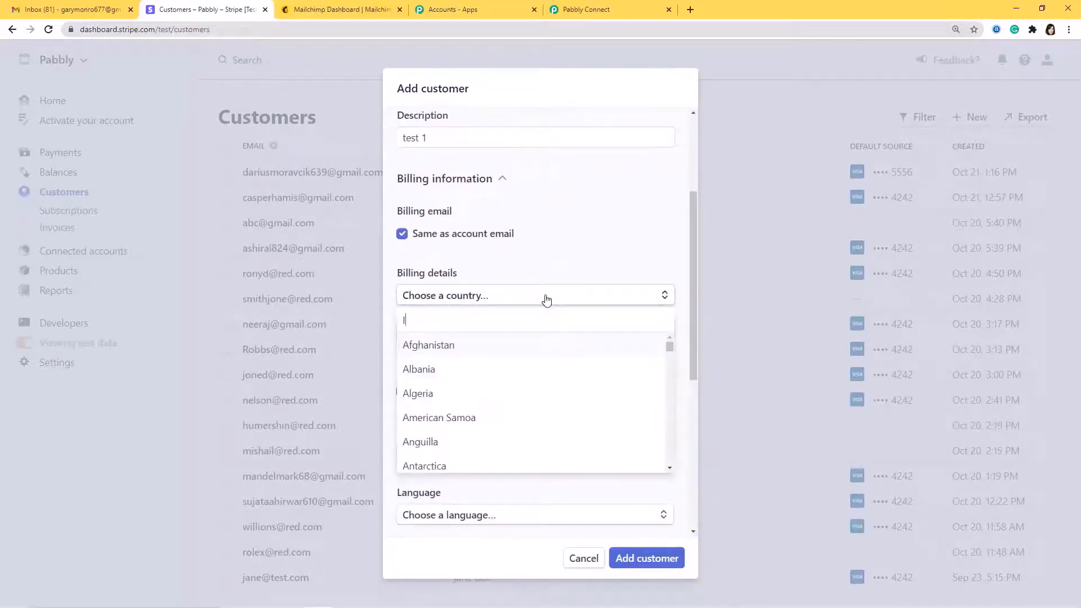
type("Indo")
key("BackSpace")
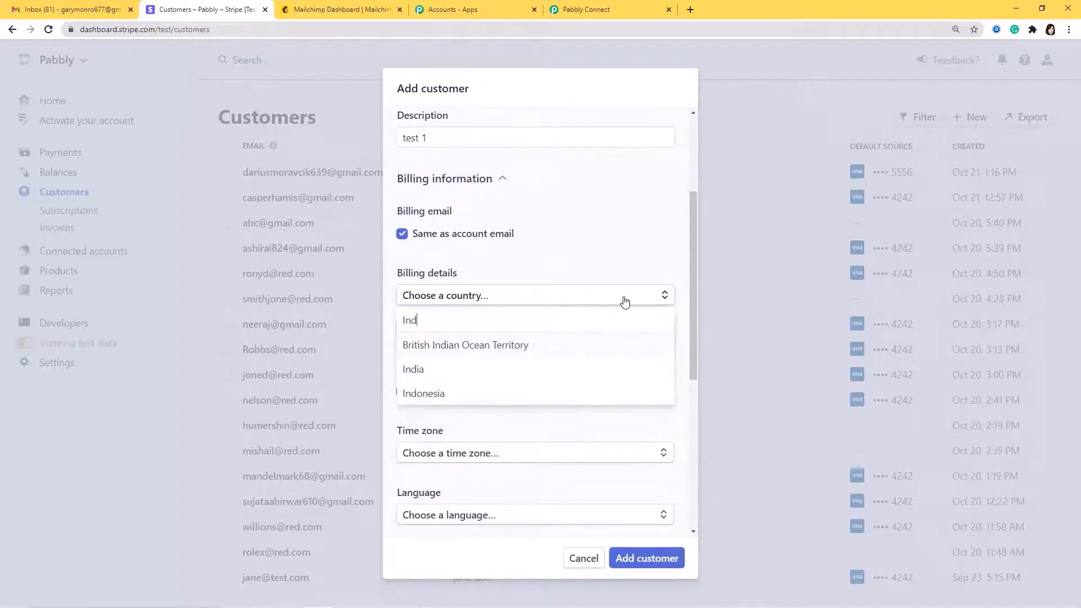
type("ia")
left_click(572, 372)
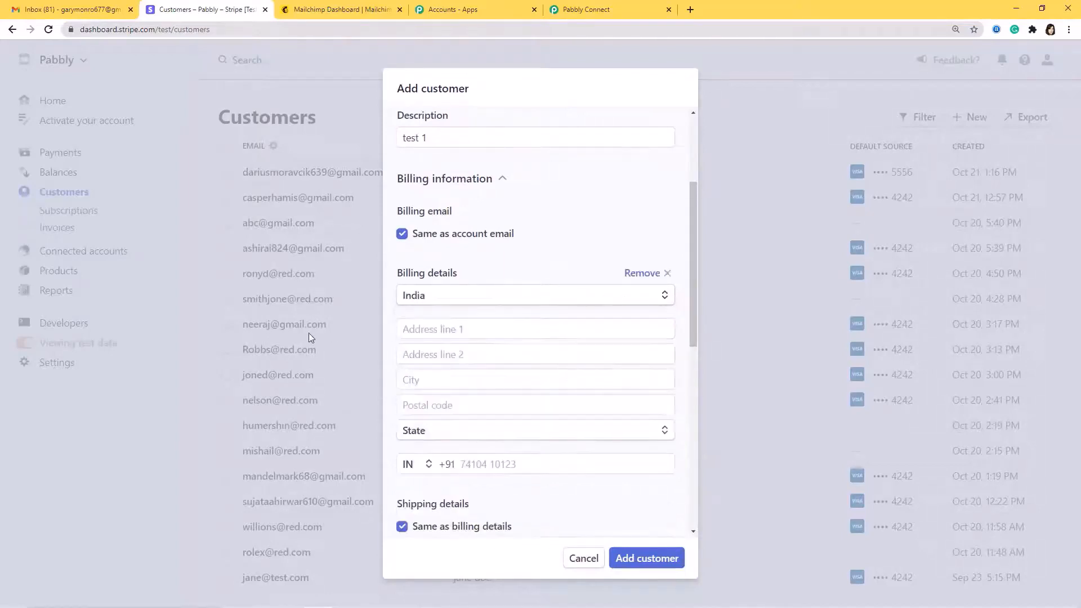
left_click(480, 330)
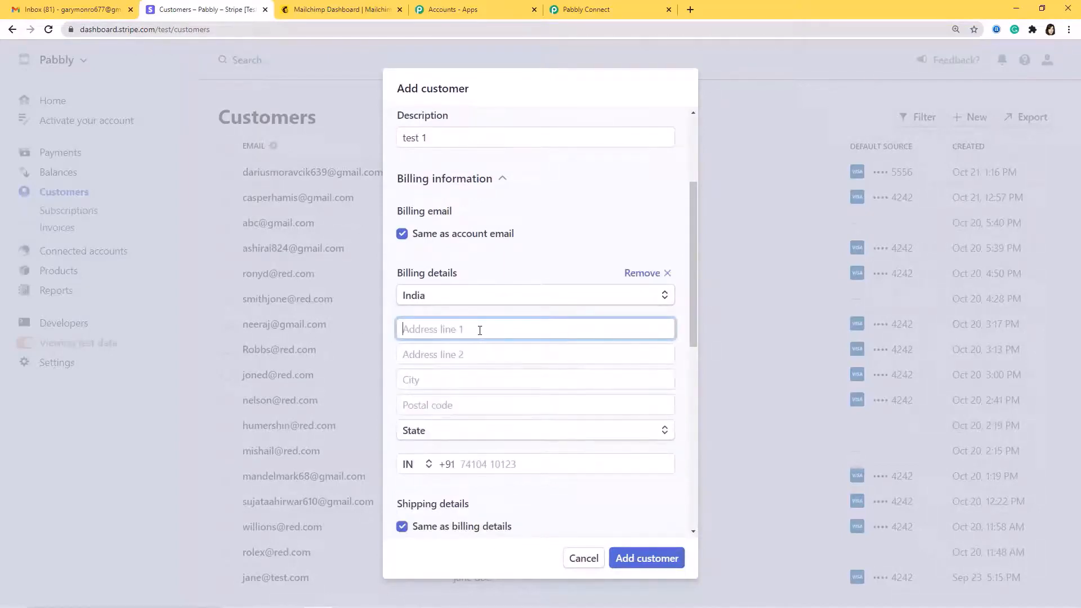
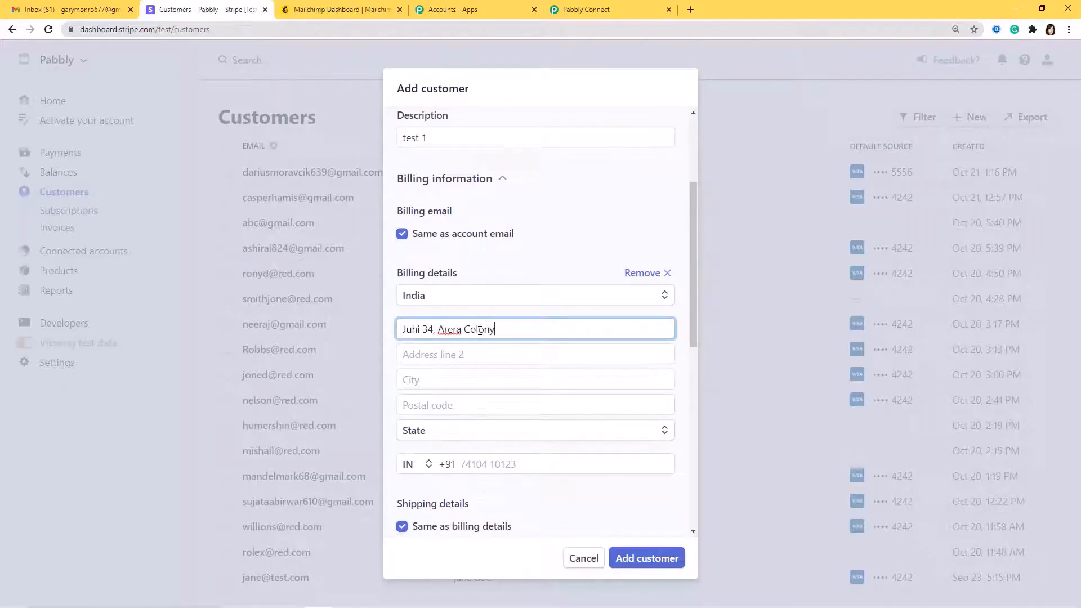
left_click(436, 383)
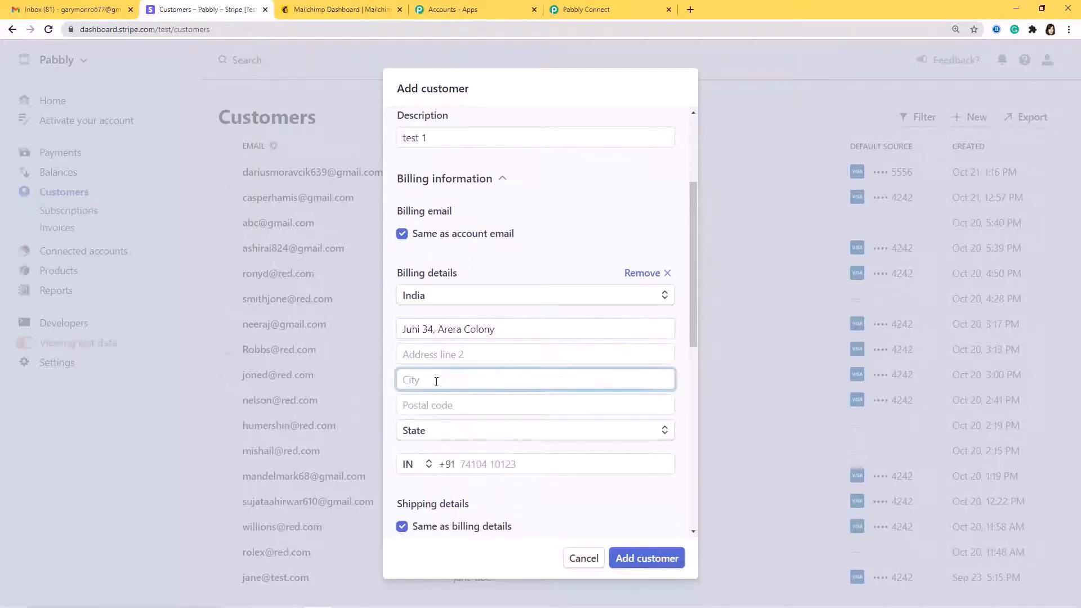
type("Bhopal")
left_click(439, 406)
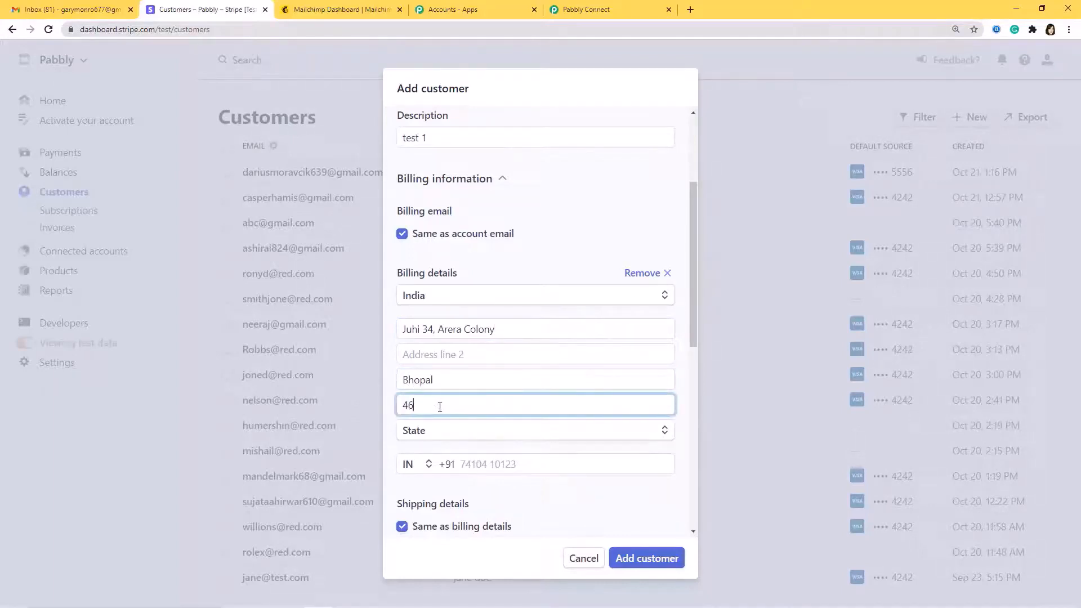
type("2026")
left_click(475, 434)
left_click(479, 414)
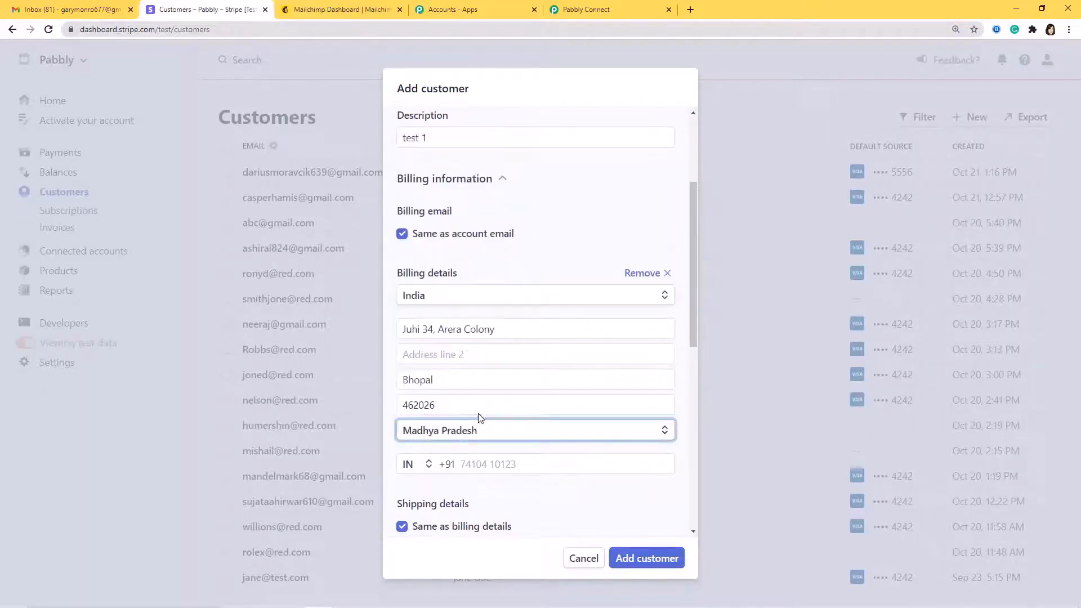
Enter the customer's phone number, set language to English, and add the customer
left_click(497, 465)
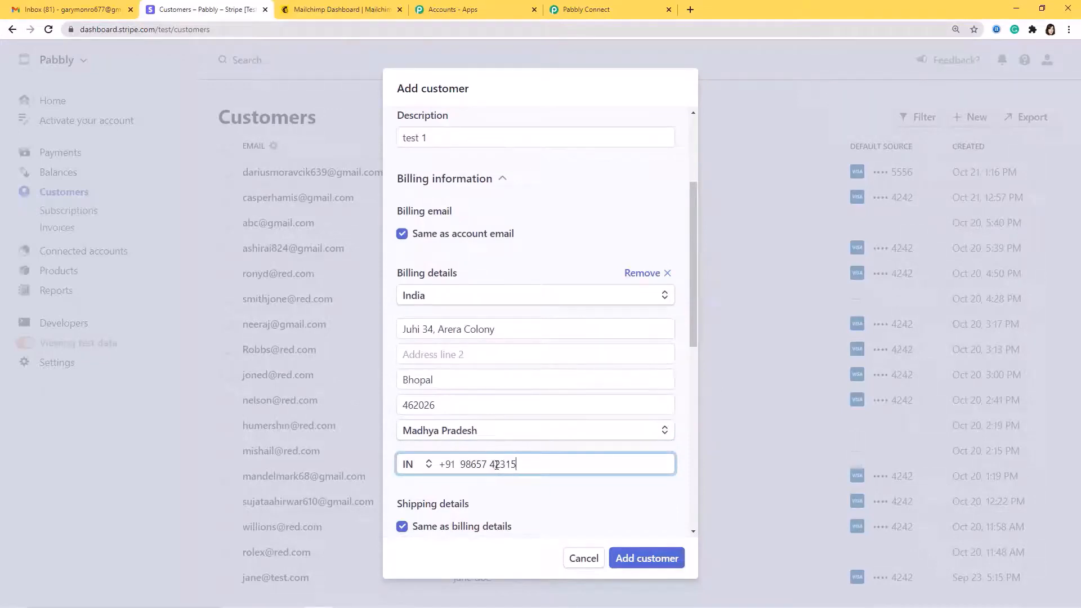
scroll(496, 465, "down", 4)
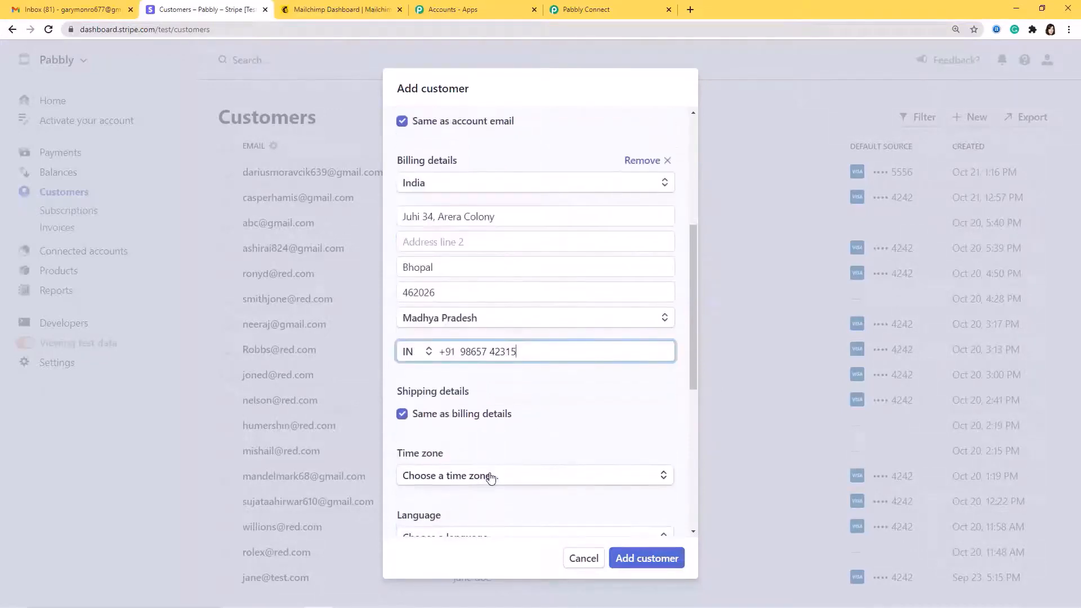
left_click(530, 425)
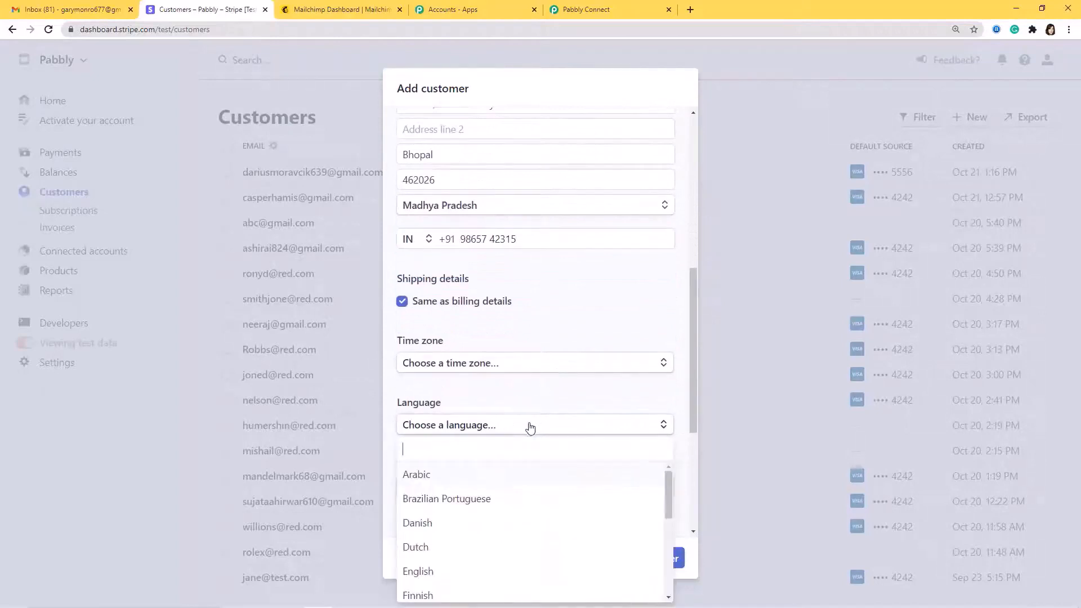
type("eng")
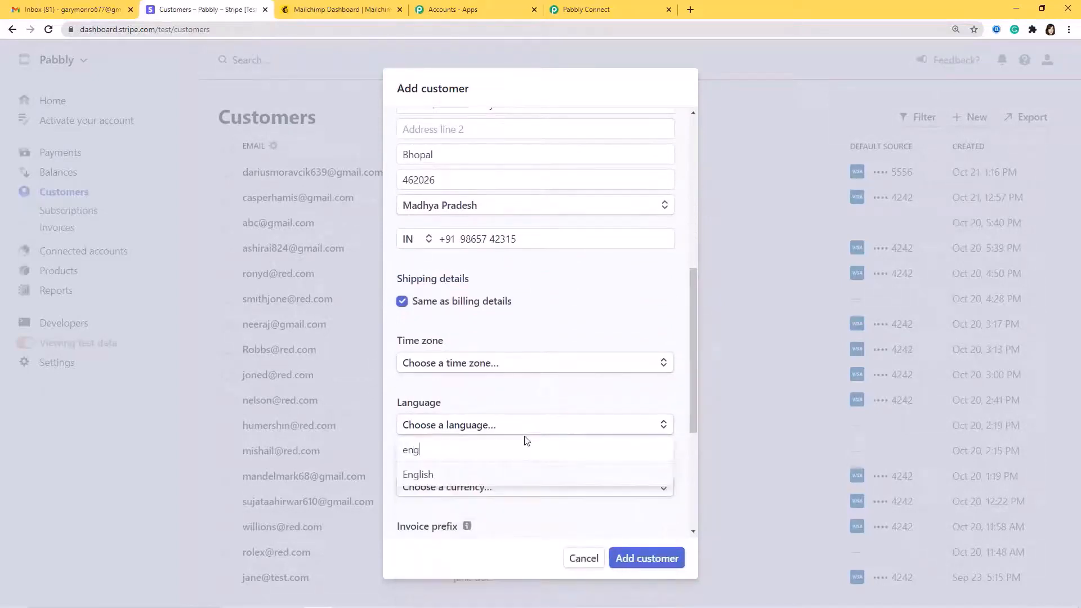
left_click(477, 473)
scroll(493, 489, "down", 2)
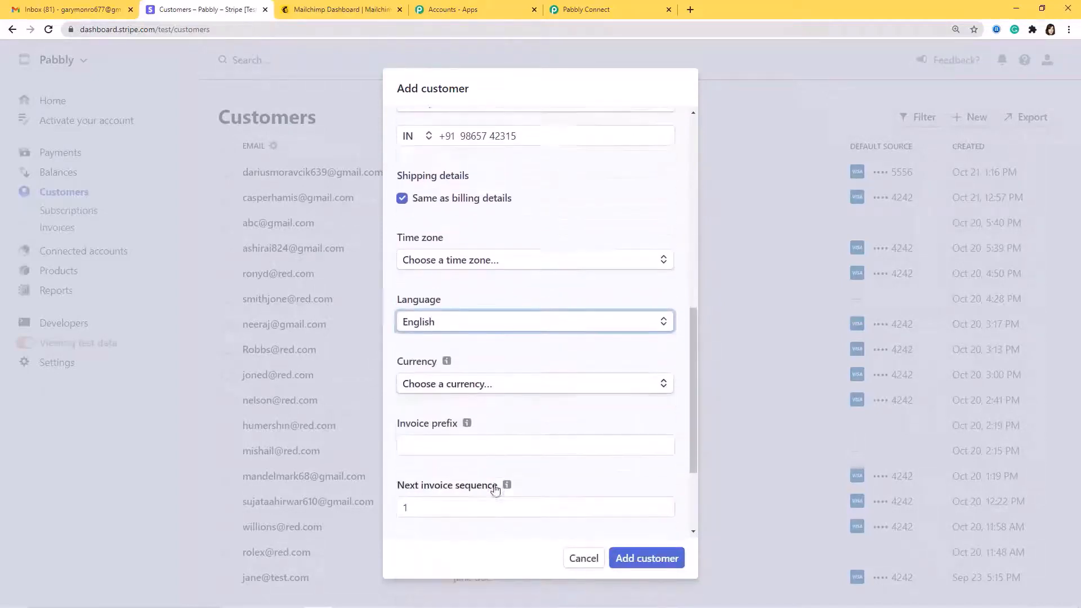
scroll(557, 403, "down", 3)
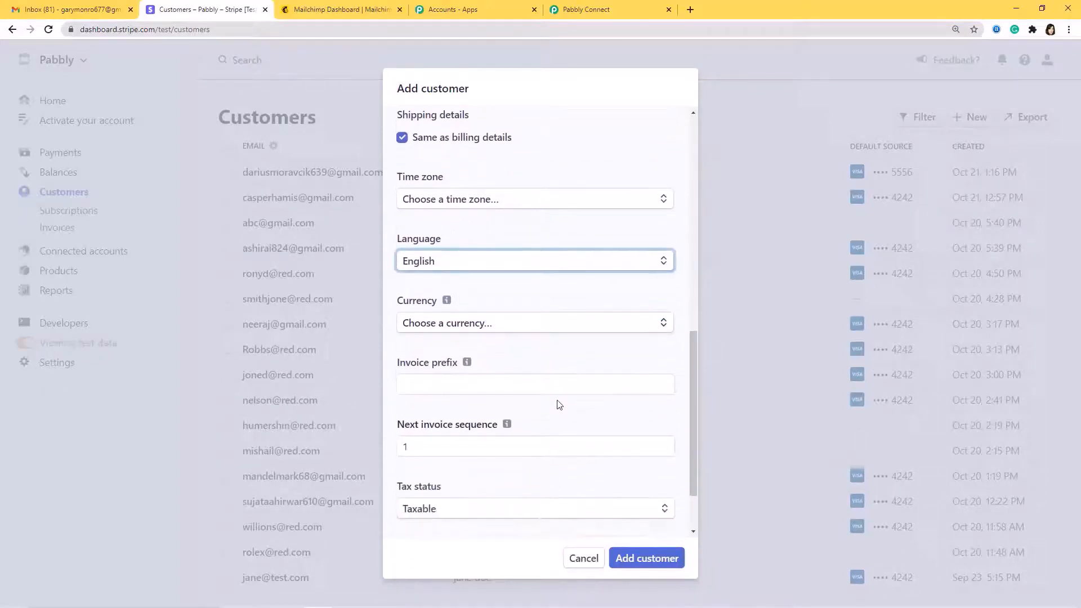
left_click(648, 566)
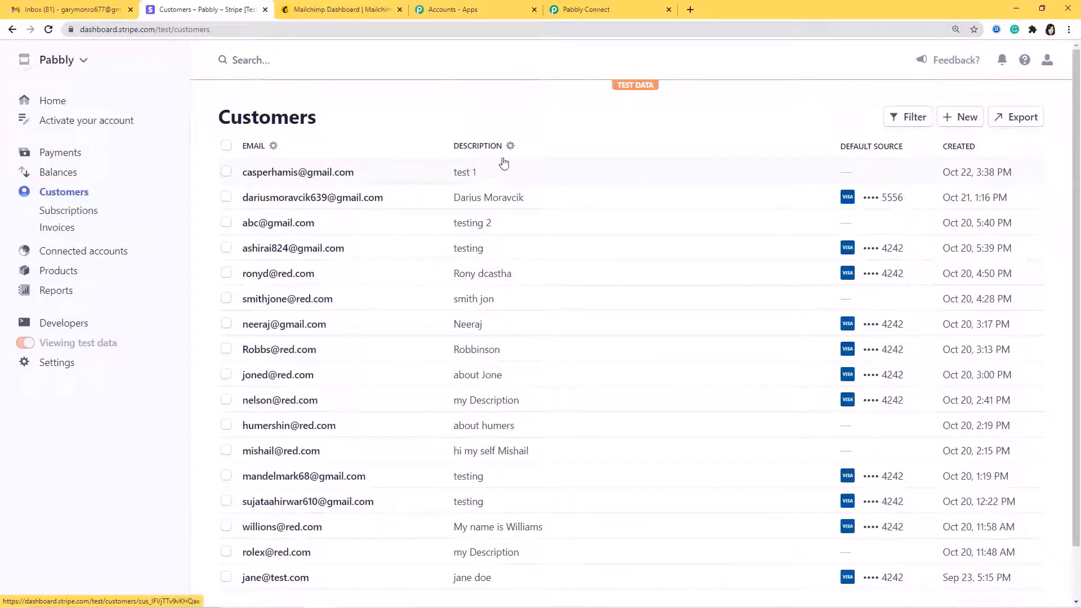
Review the captured customer.created webhook response in Pabbly and save it
left_click(588, 13)
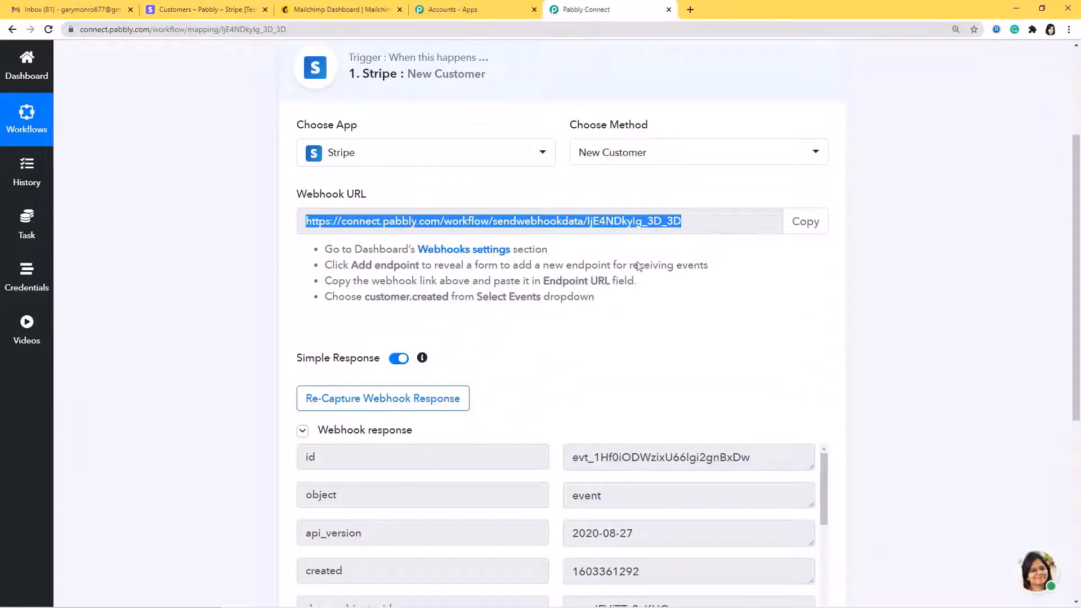
scroll(646, 319, "down", 4)
scroll(659, 338, "down", 2)
scroll(659, 336, "down", 3)
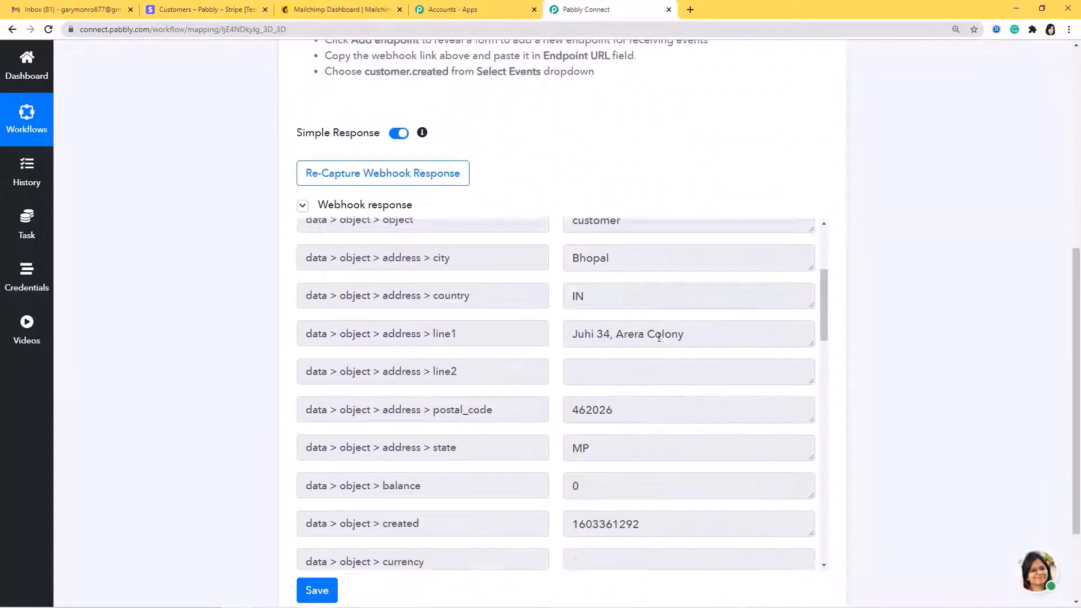
scroll(652, 335, "up", 1)
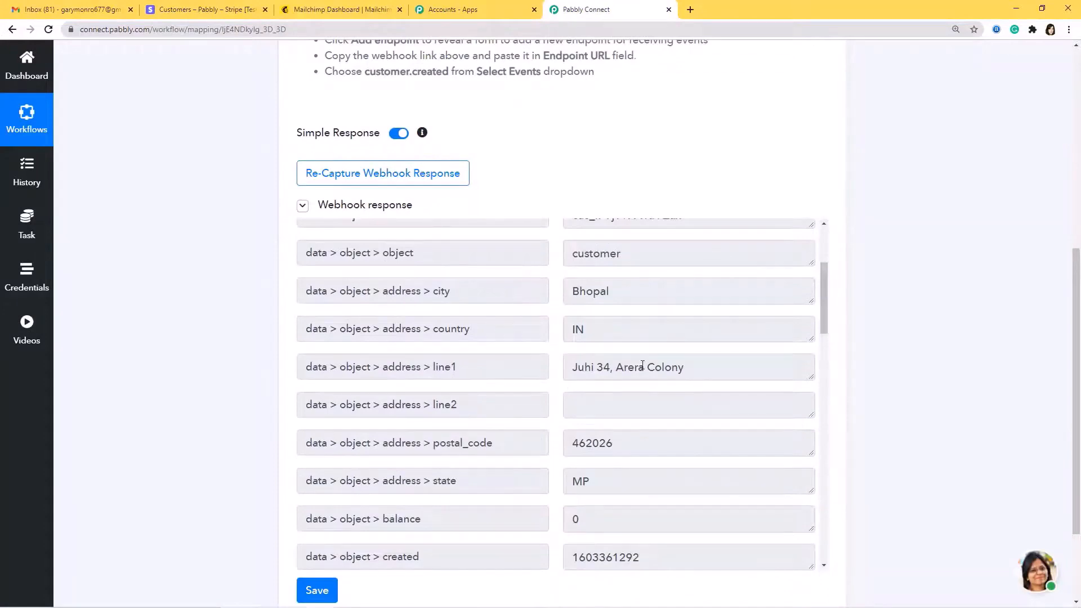
scroll(642, 366, "down", 7)
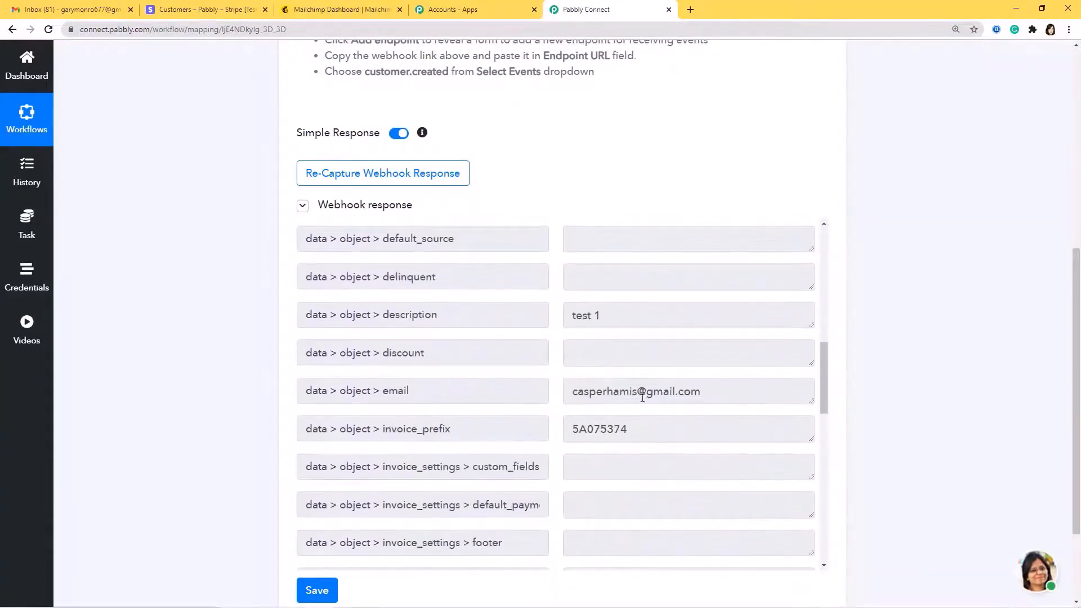
scroll(642, 397, "down", 7)
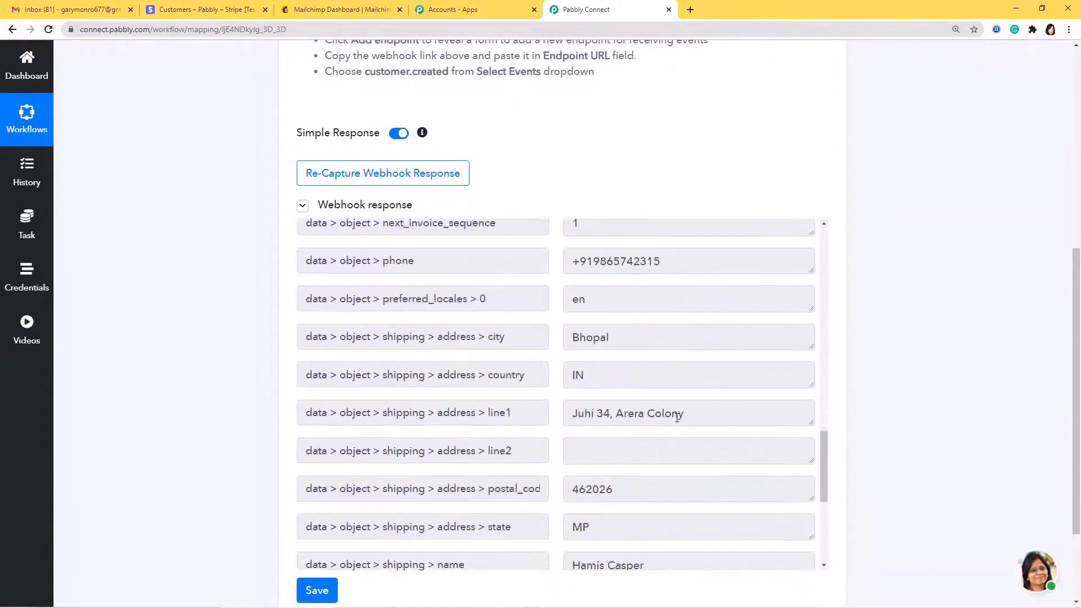
scroll(678, 417, "down", 8)
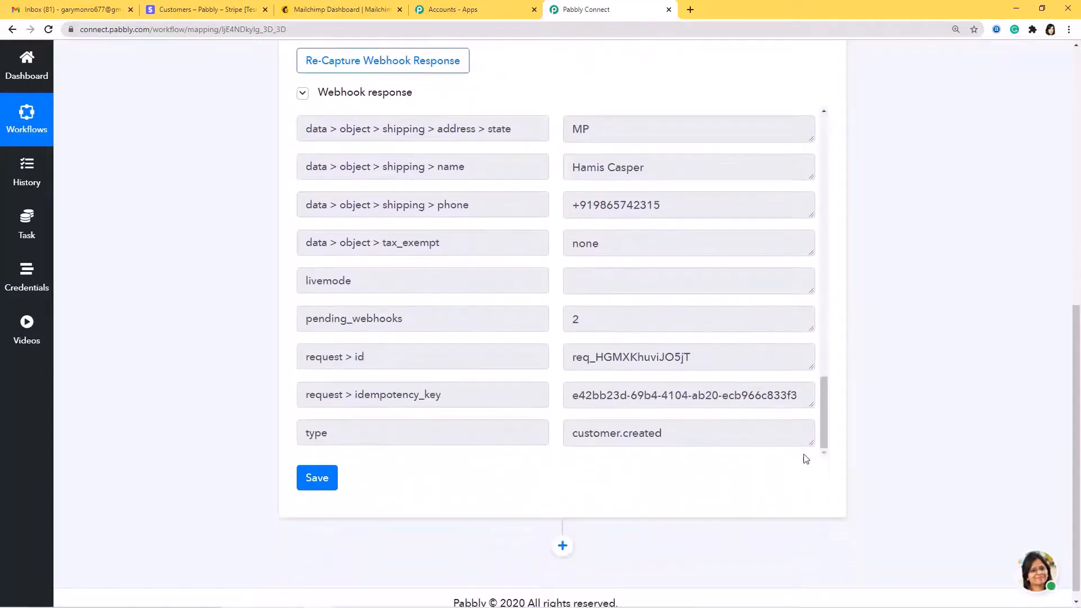
scroll(819, 474, "down", 1)
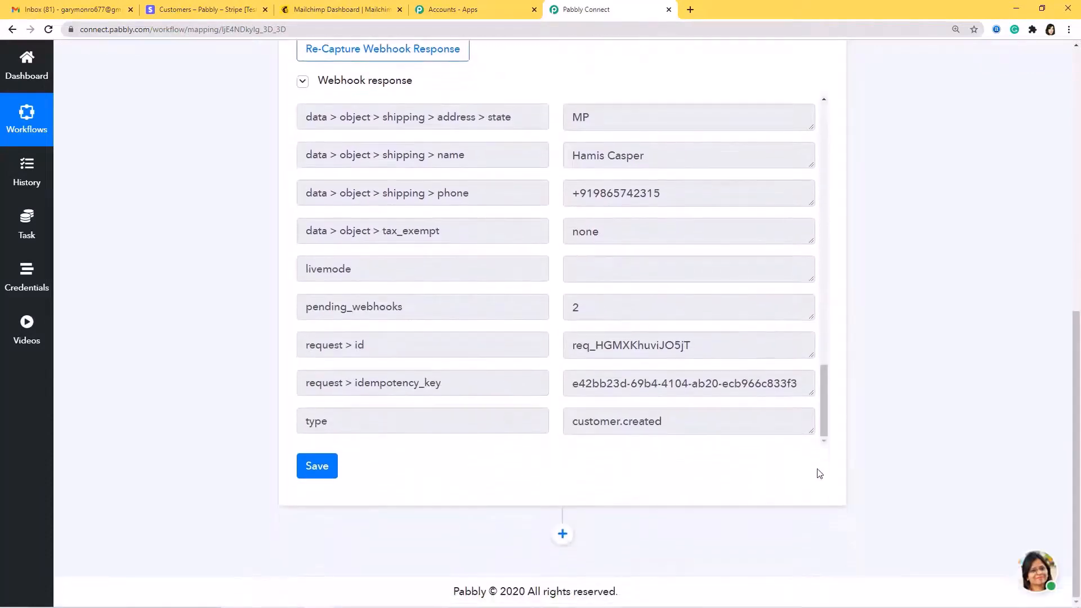
left_click(315, 467)
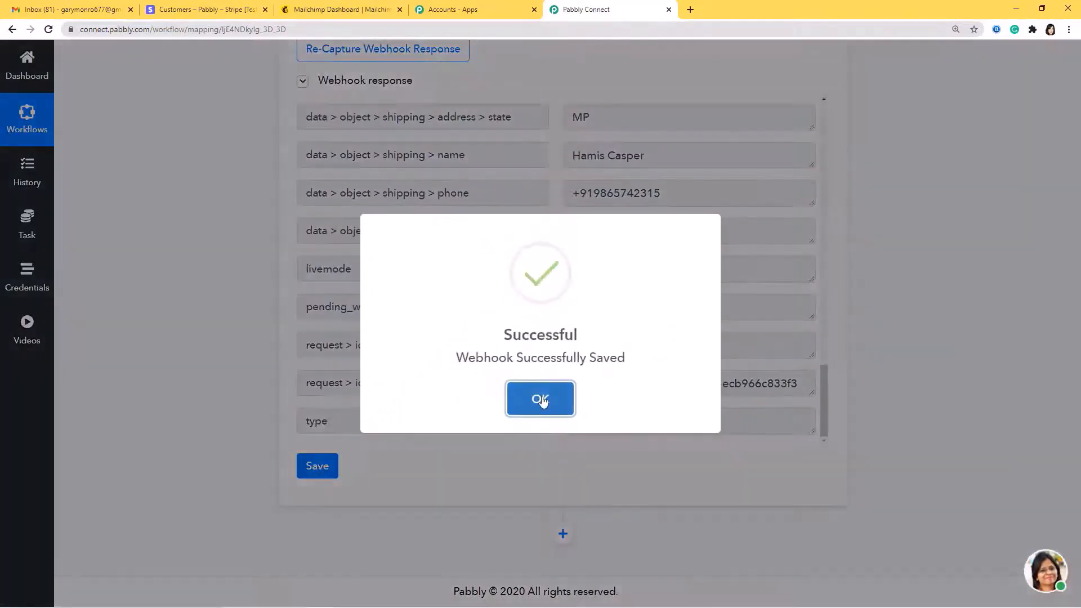
left_click(540, 399)
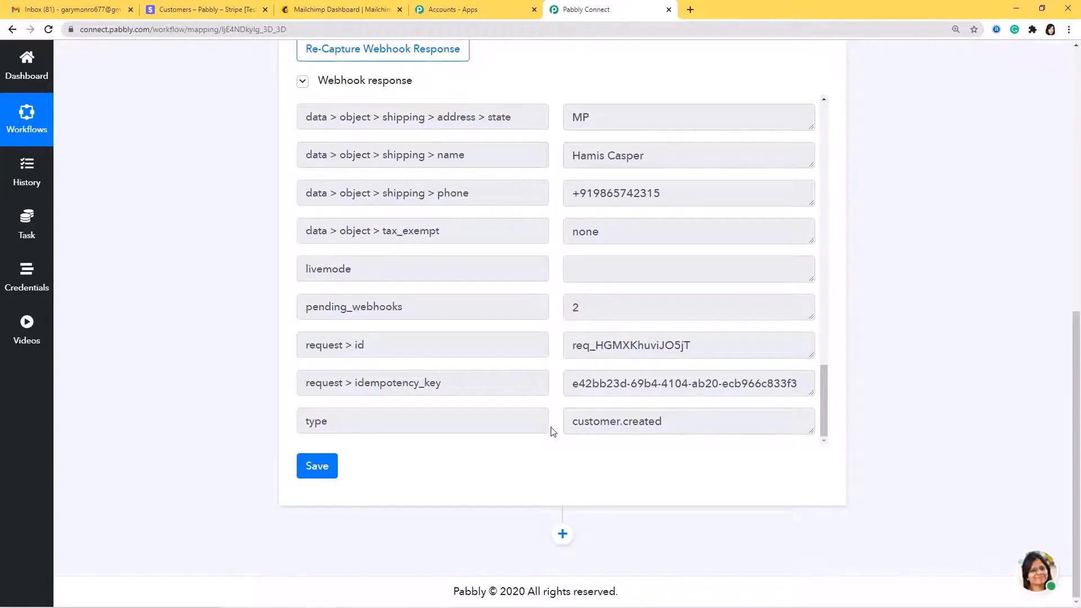
Add a MailChimp Add New Member action step and start a new MailChimp connection
left_click(563, 535)
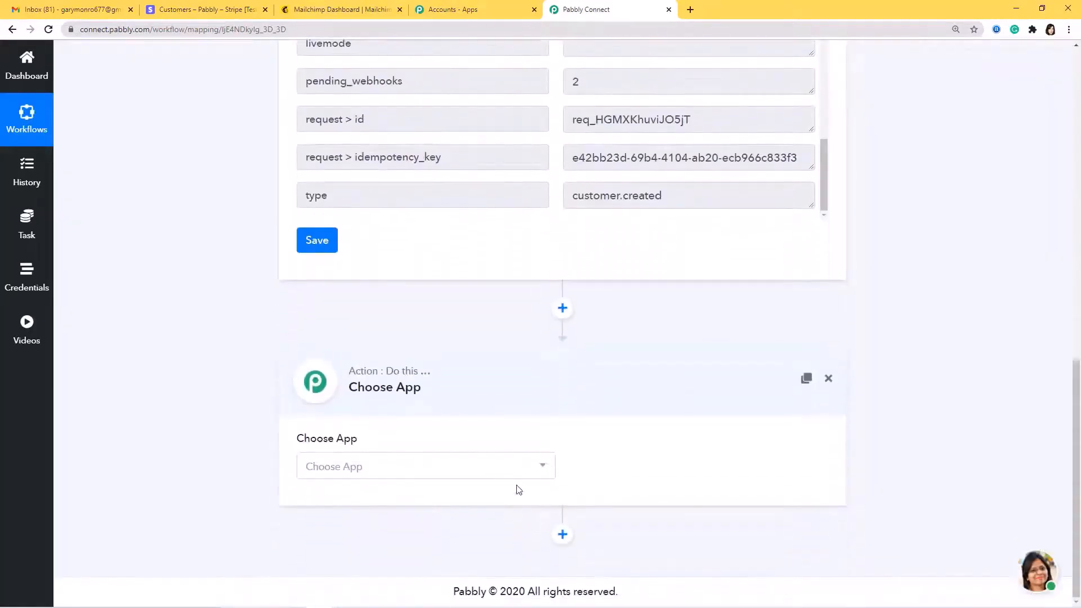
left_click(526, 475)
type("mailch")
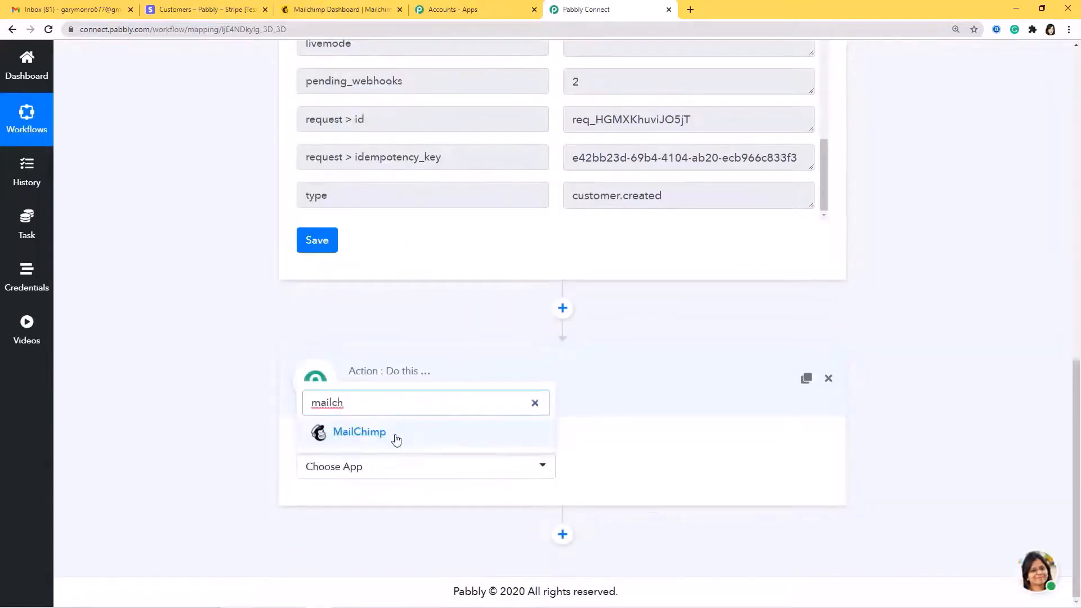
left_click(397, 439)
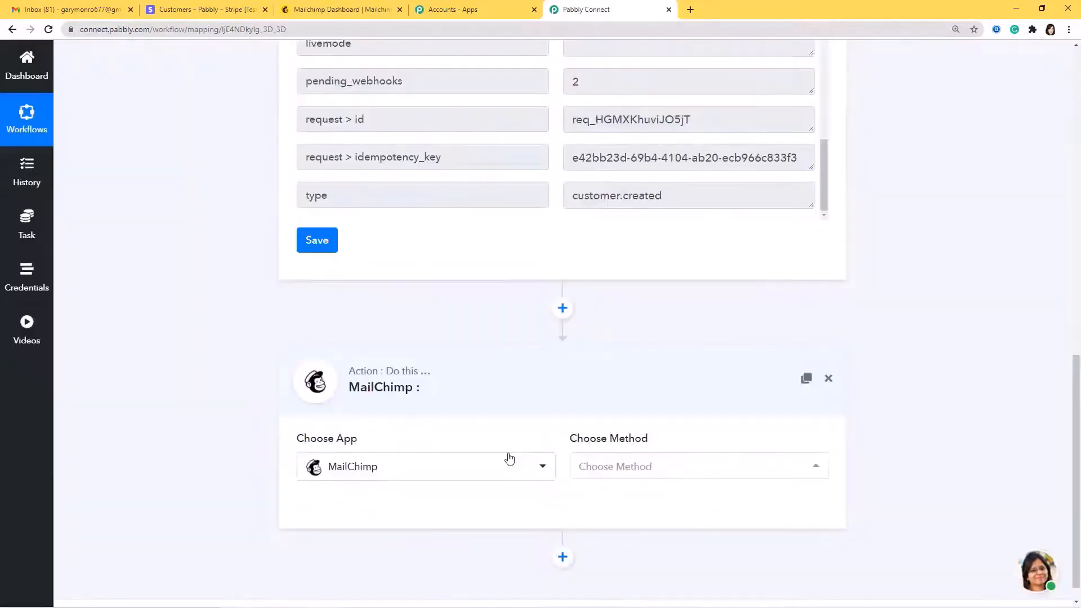
left_click(625, 472)
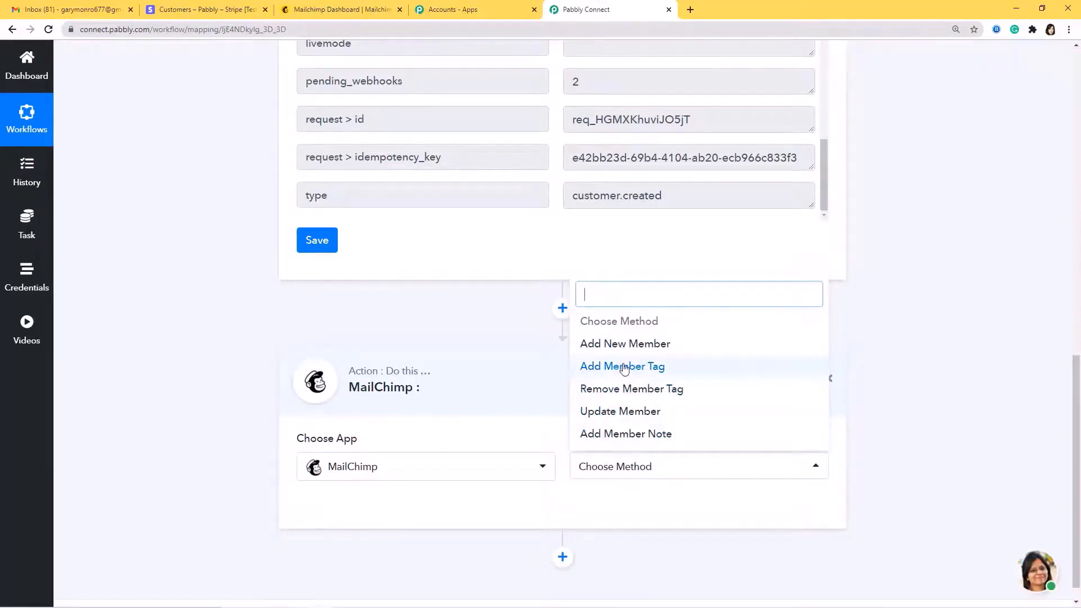
left_click(622, 344)
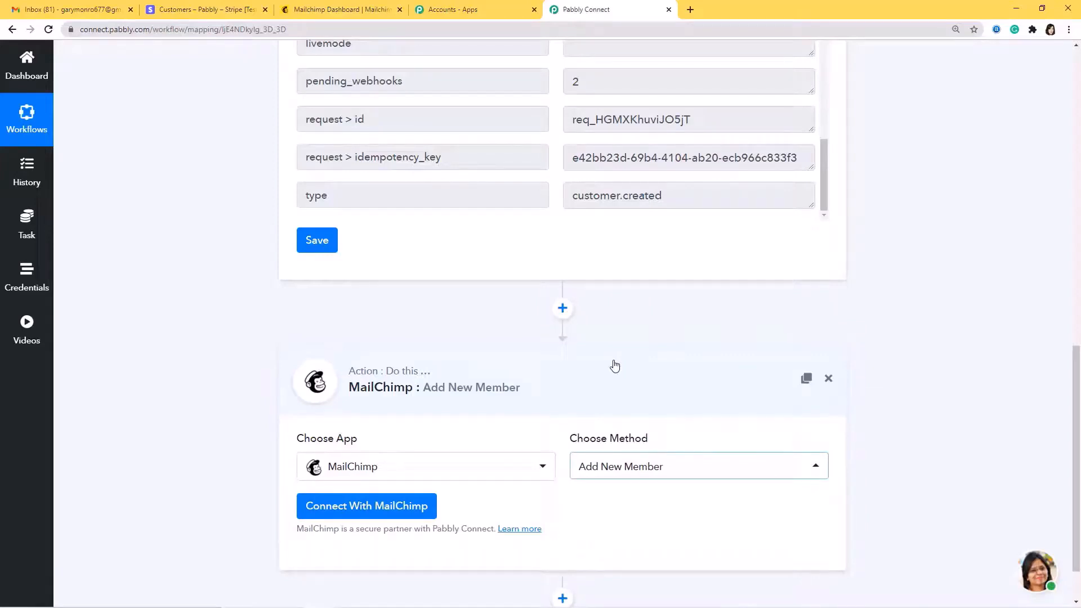
left_click(391, 510)
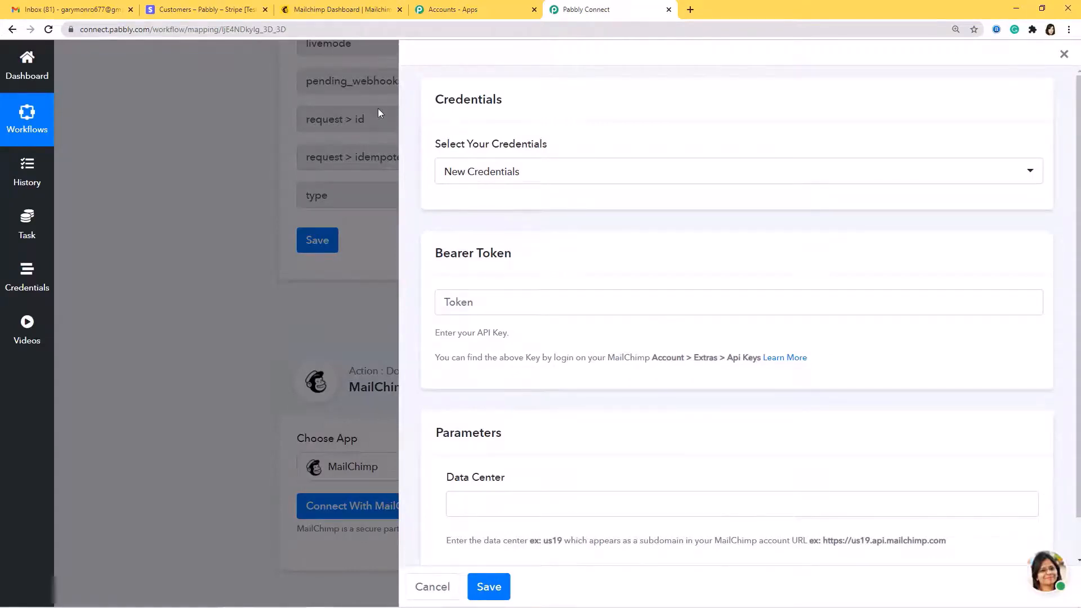
Go to Mailchimp Account > Extras > API keys and copy the active API key
left_click(348, 9)
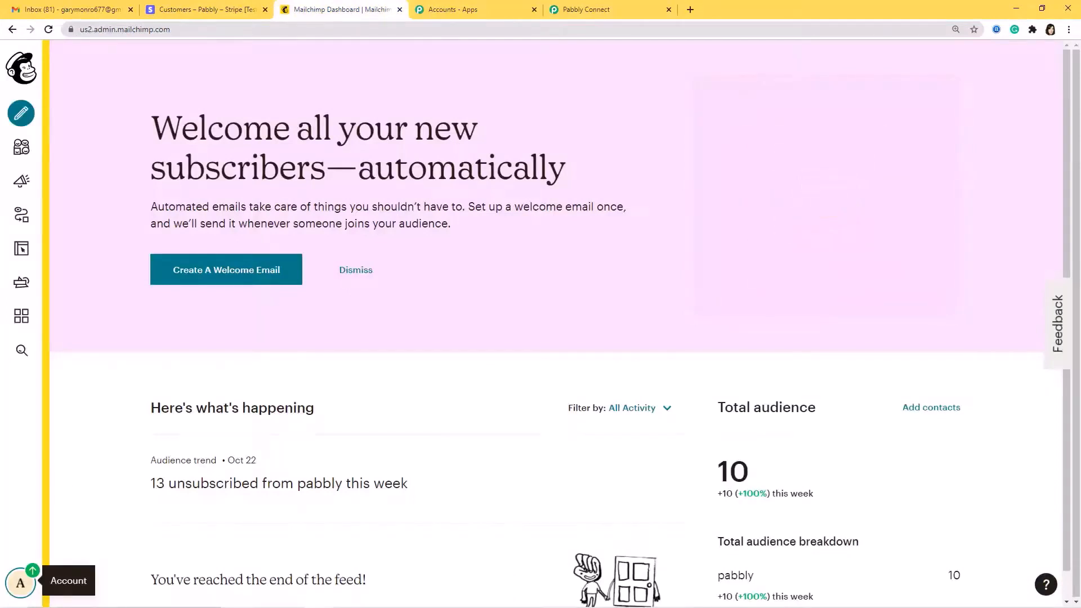
left_click(21, 586)
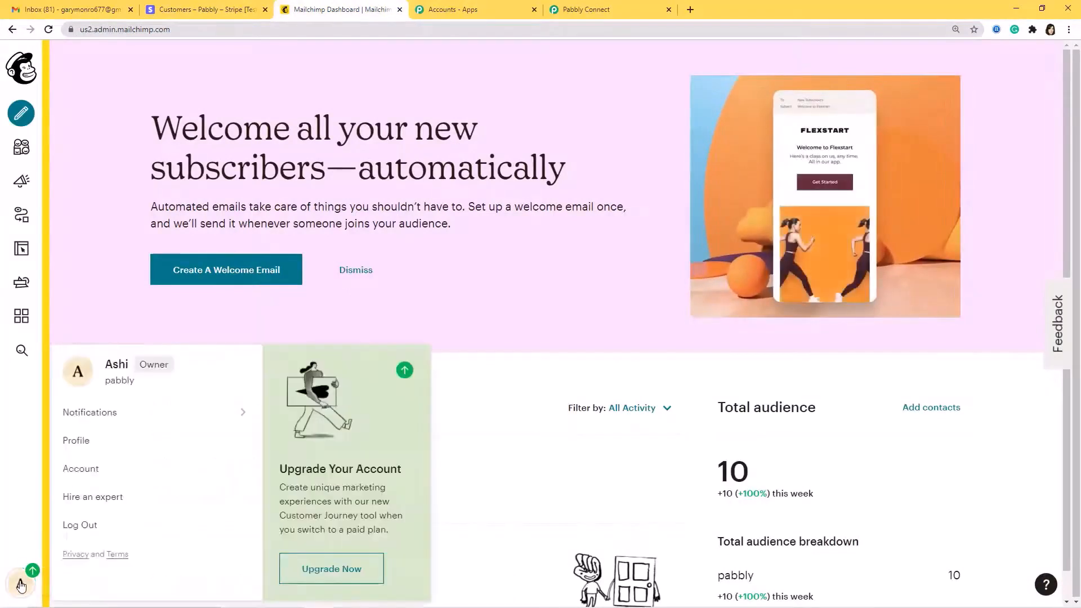
left_click(84, 471)
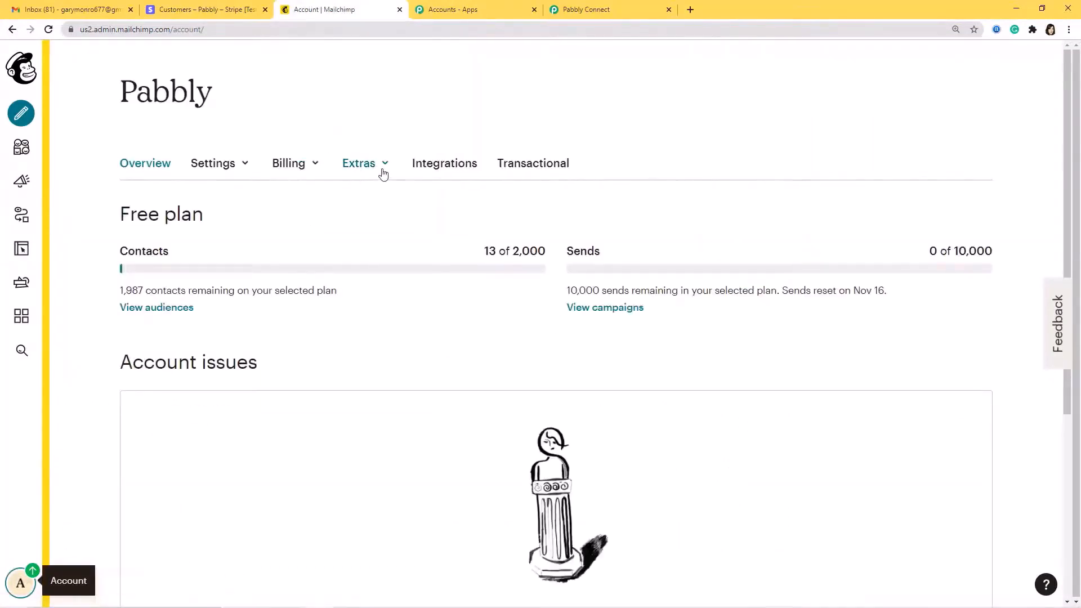
left_click(366, 164)
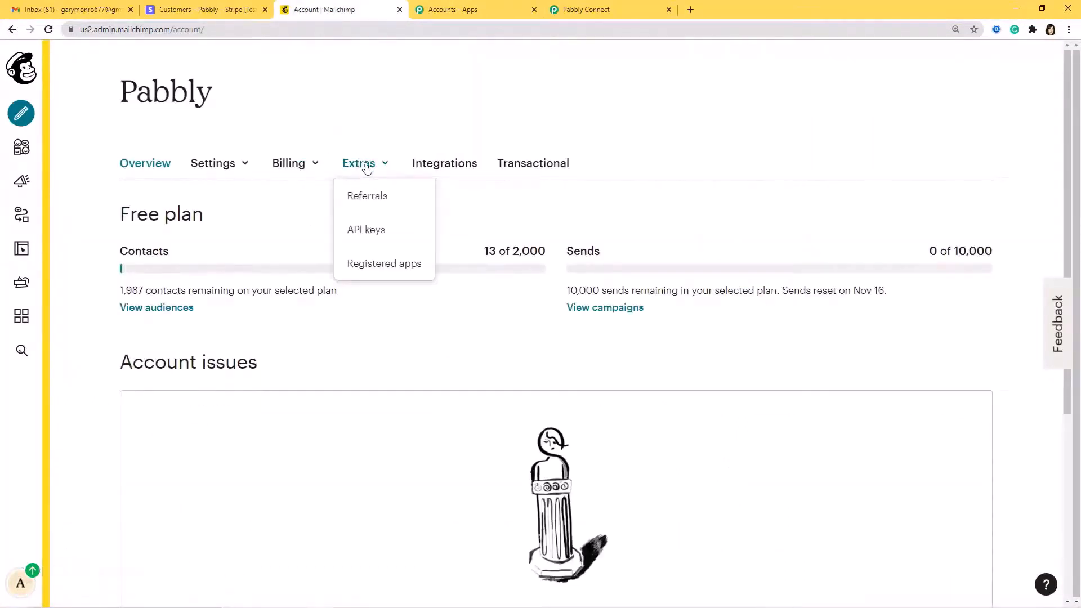
left_click(383, 238)
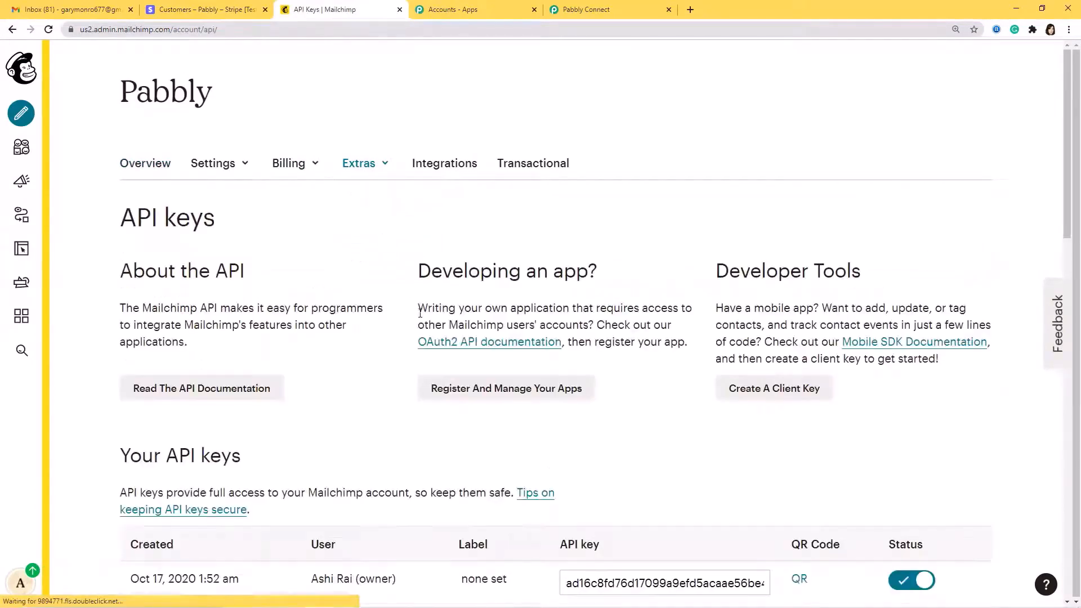
scroll(421, 310, "down", 4)
scroll(420, 313, "down", 2)
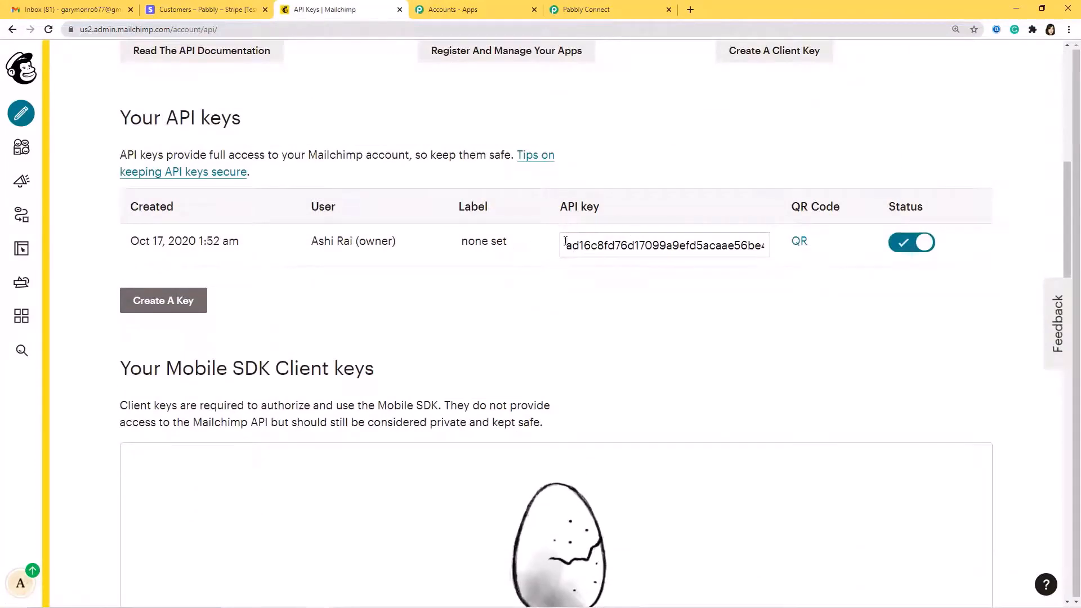
left_click_drag(569, 245, 874, 242)
key("ctrl+c")
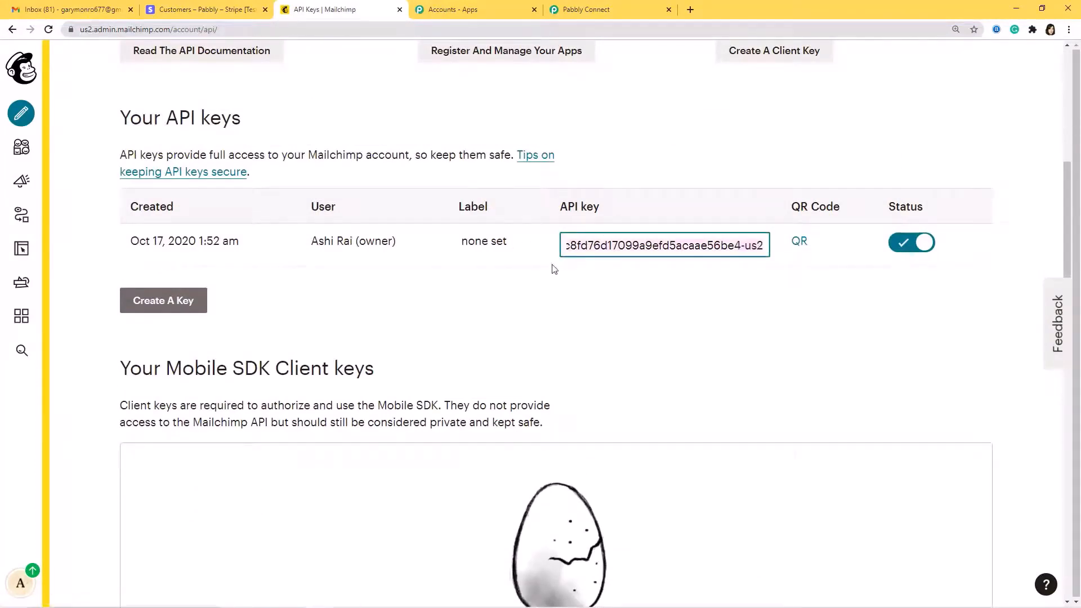
left_click(586, 10)
Paste the copied Mailchimp API key into the Bearer Token field
left_click(460, 303)
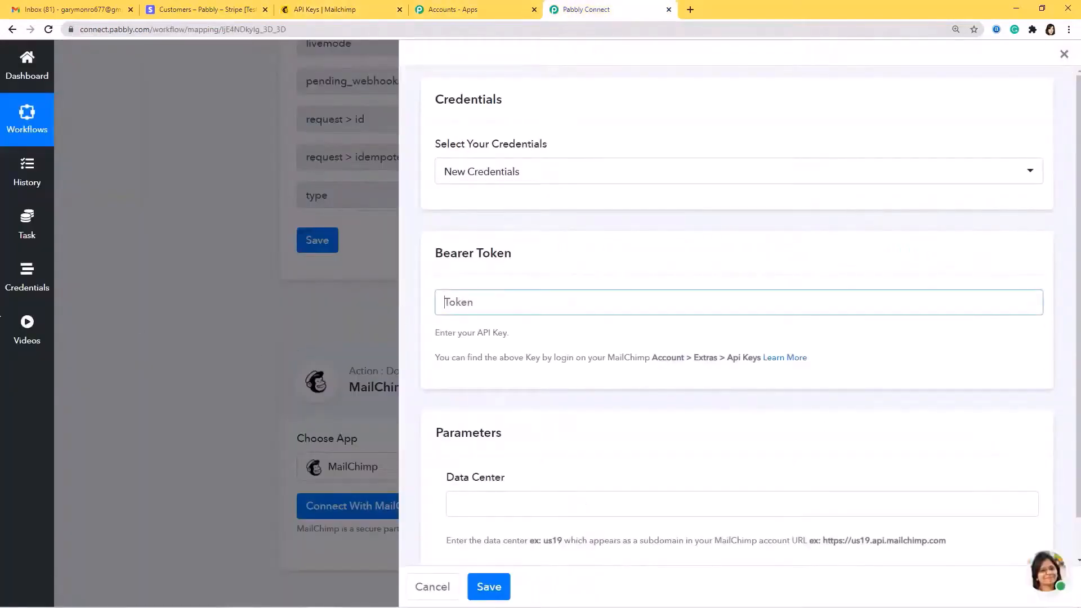
key("ctrl+v")
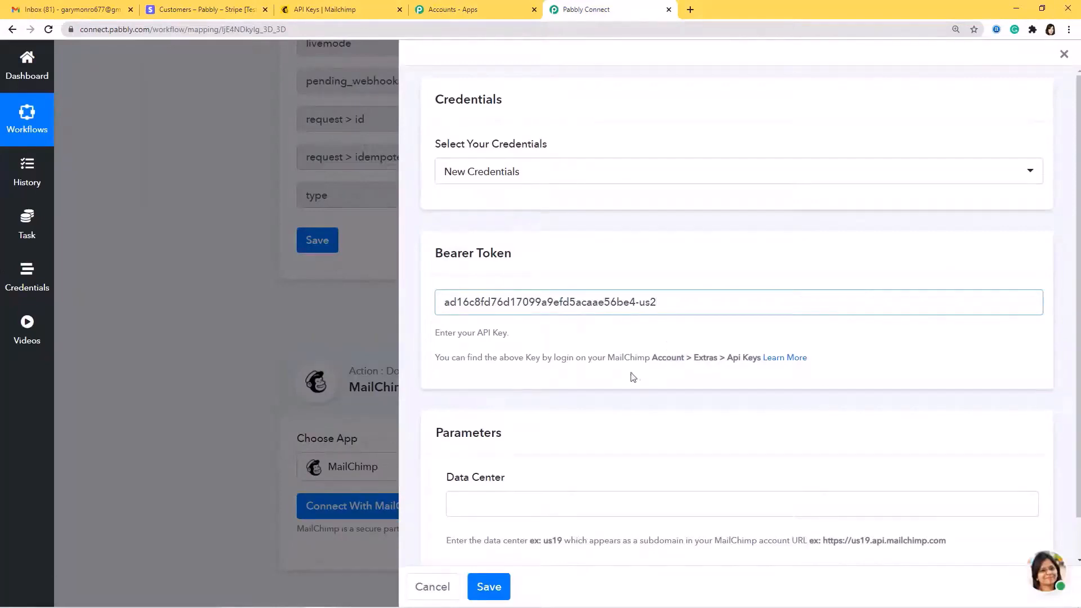
scroll(616, 406, "down", 1)
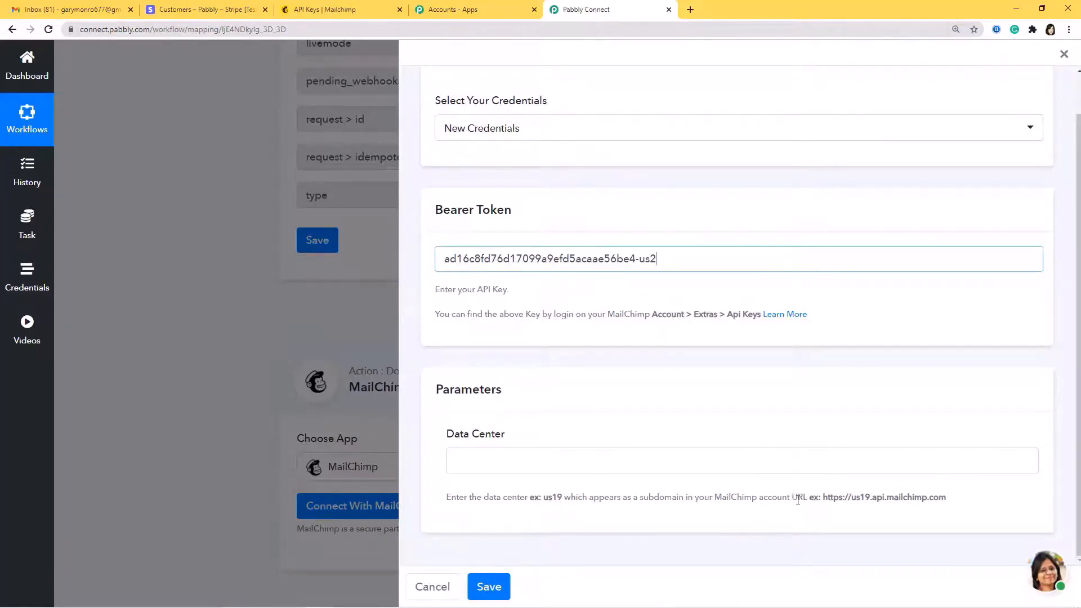
Copy the us2 data center from the Mailchimp URL into Data Center and save
left_click(328, 7)
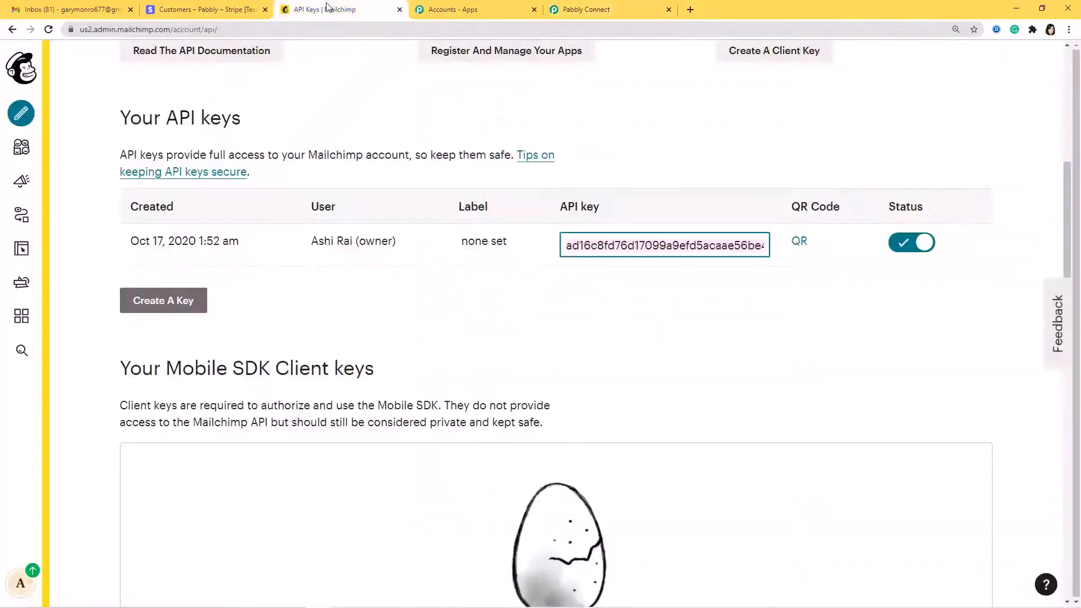
left_click(80, 31)
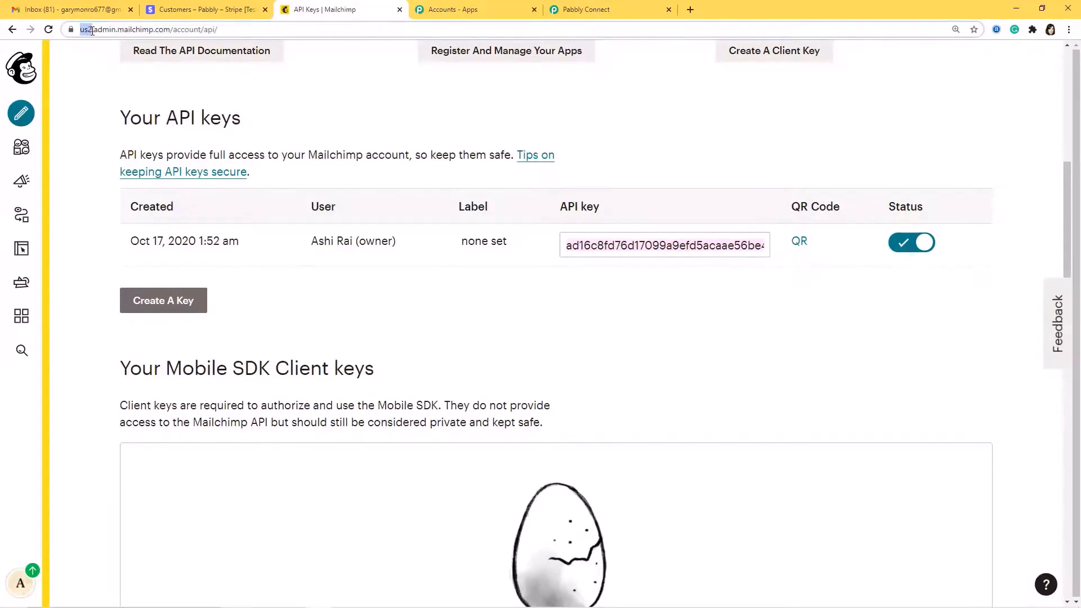
left_click_drag(92, 31, 93, 31)
key("ctrl+c")
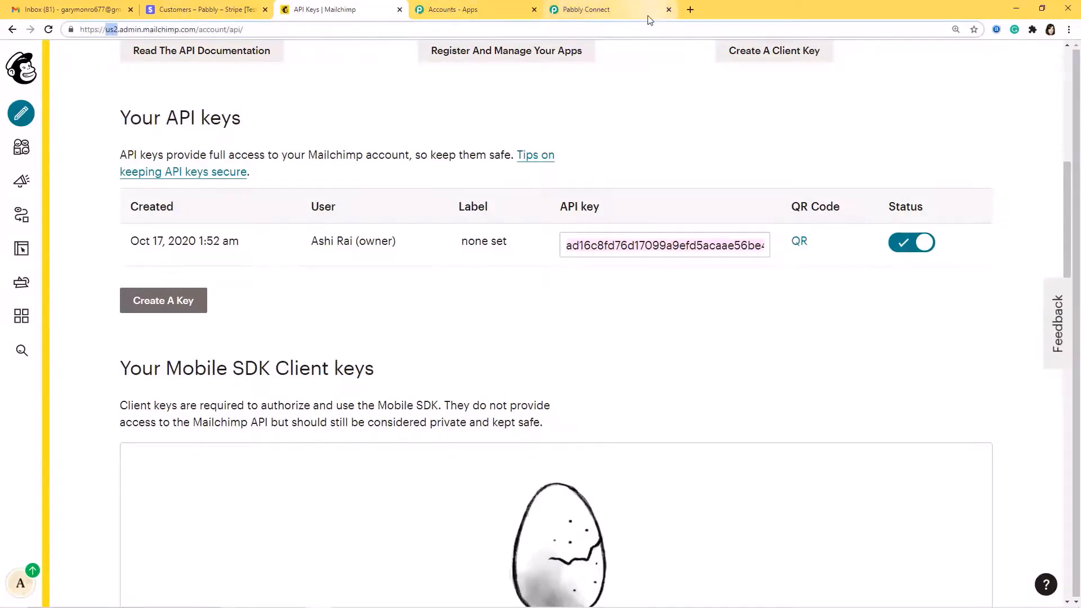
left_click(623, 14)
left_click(502, 460)
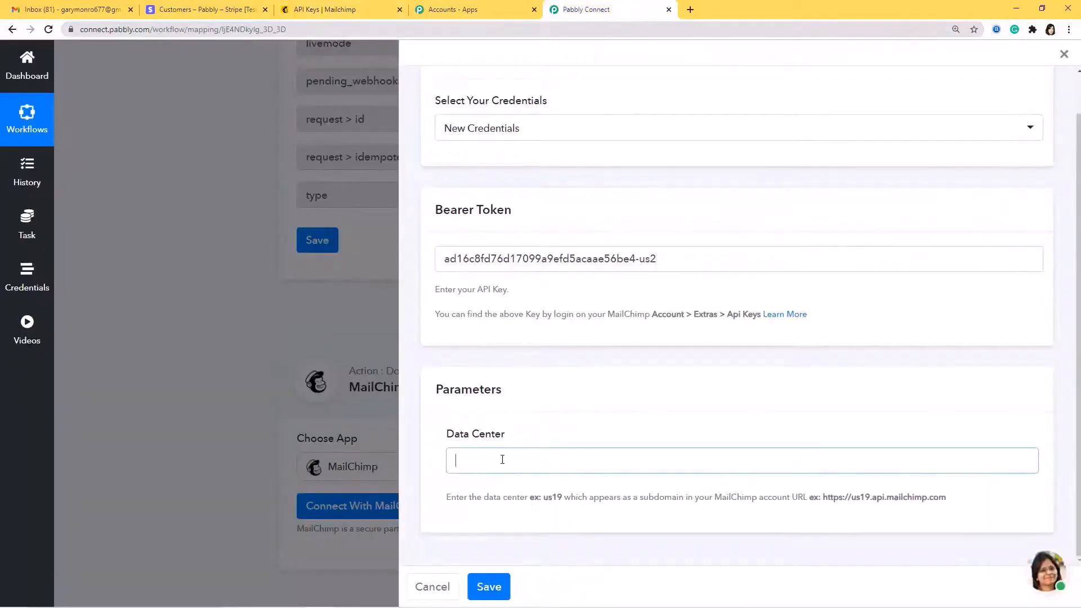
key("ctrl+v")
left_click(489, 587)
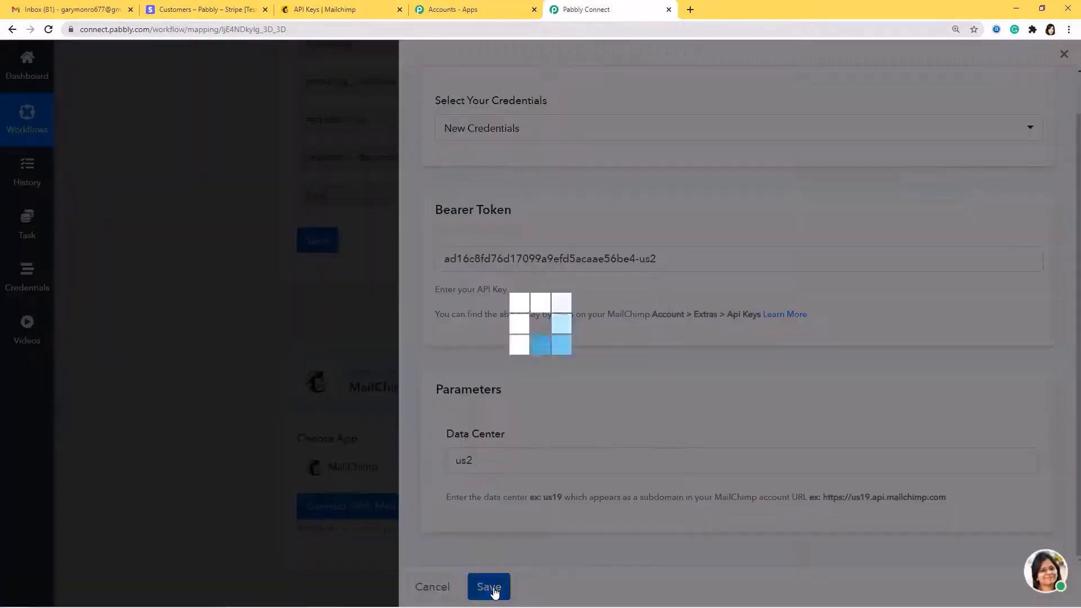
scroll(459, 383, "down", 2)
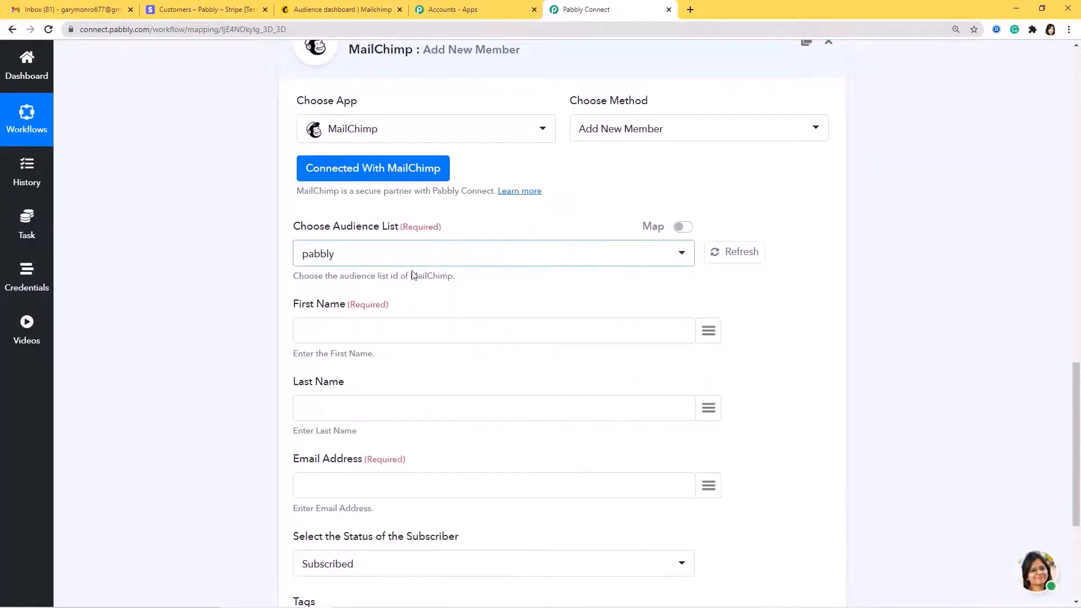
scroll(487, 289, "down", 1)
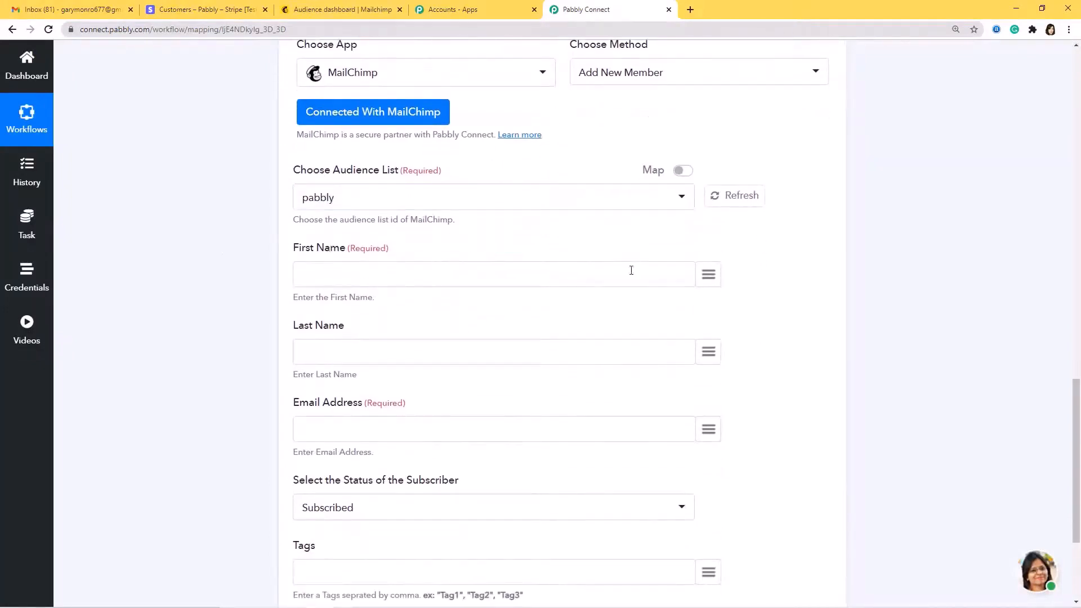
Map data > object > name to First Name and data > object > email to Email Address
left_click(708, 282)
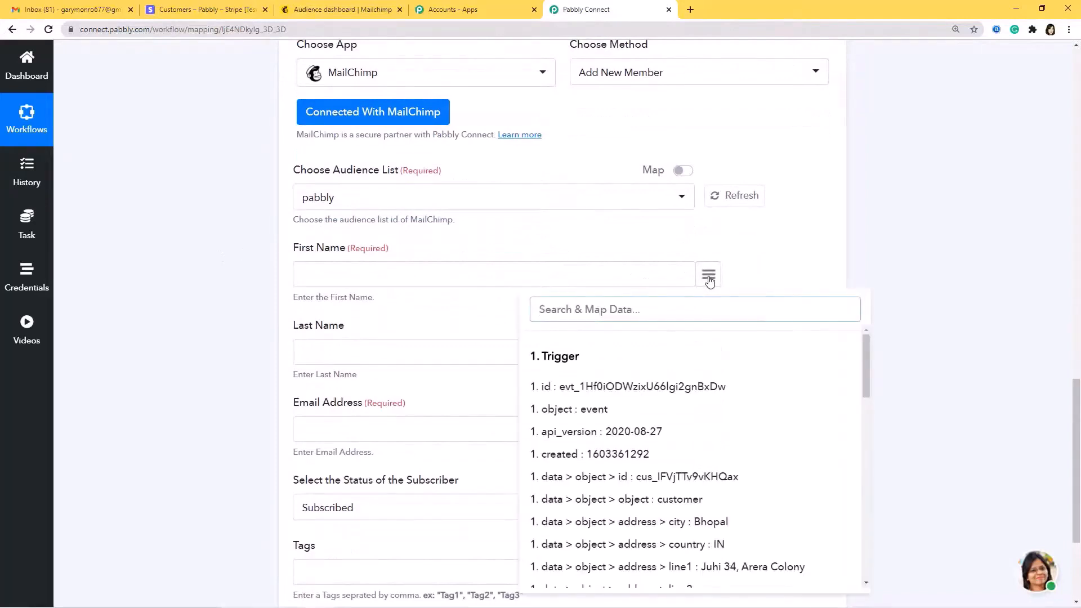
type("name")
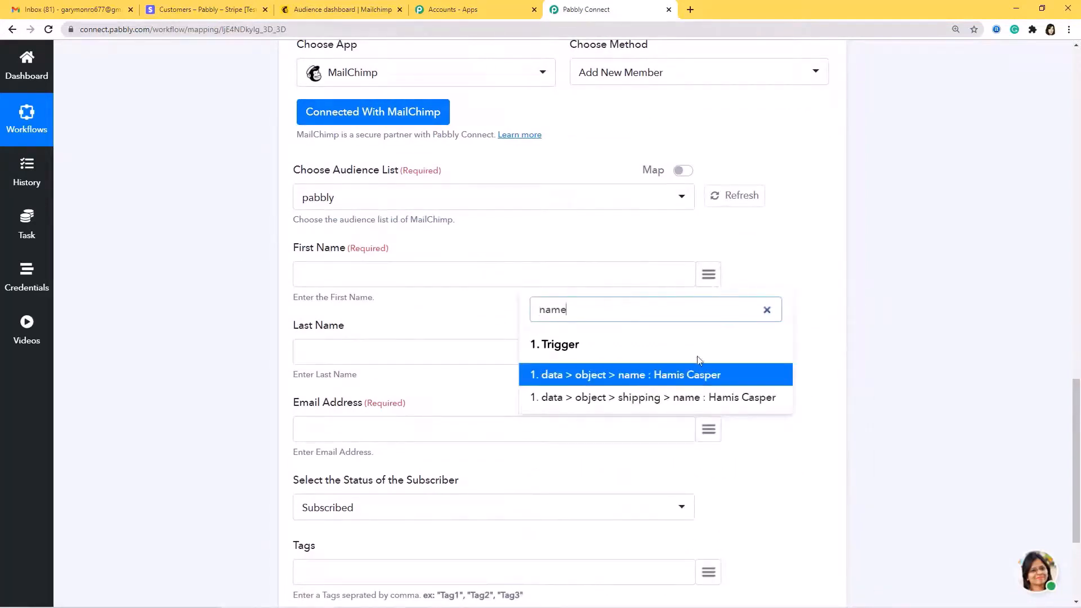
left_click(676, 383)
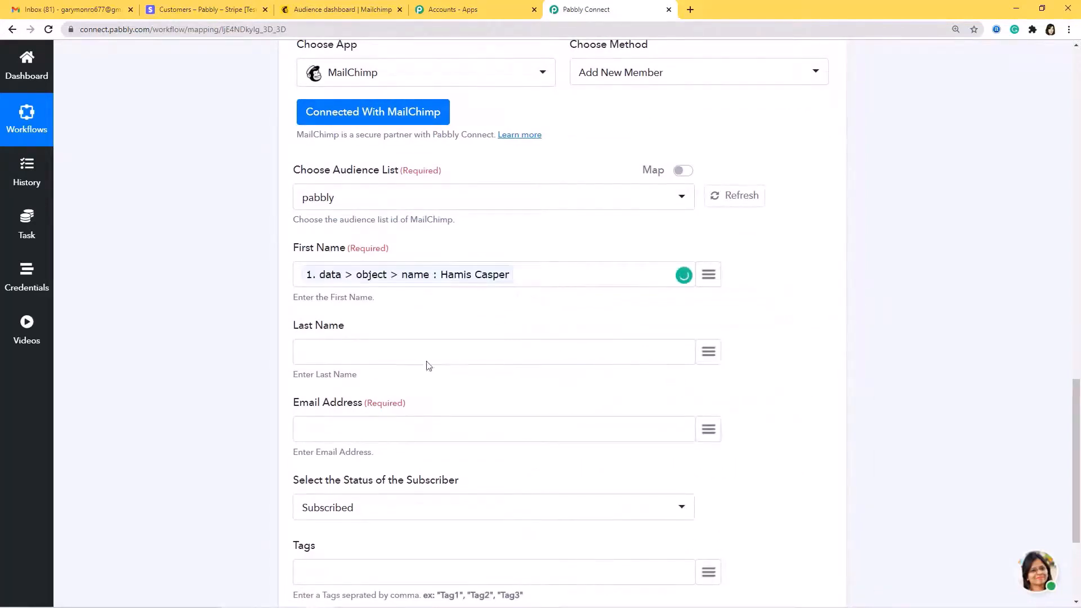
scroll(651, 424, "down", 2)
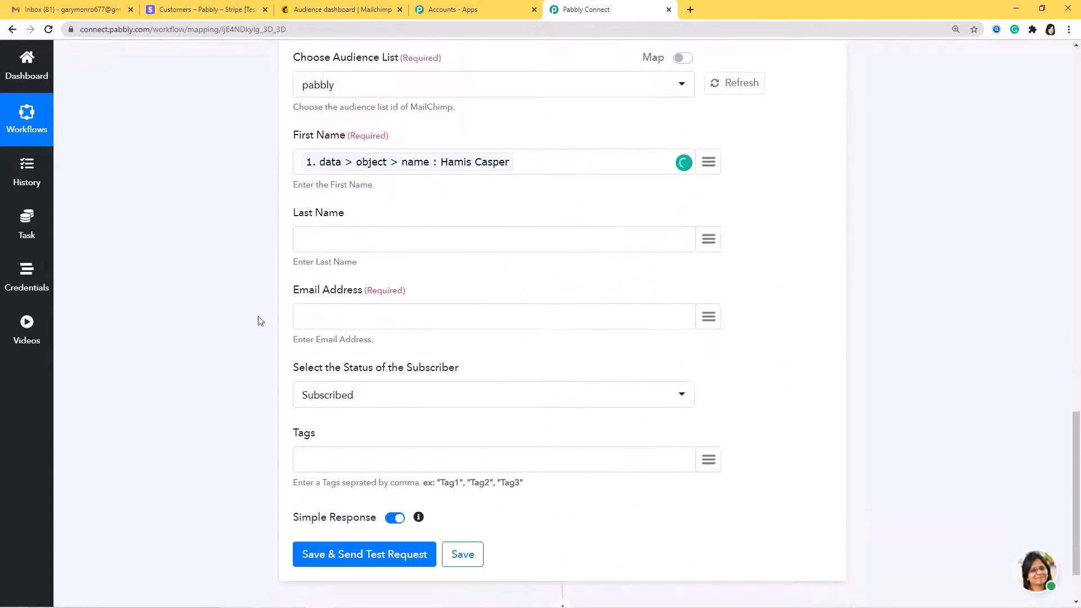
left_click(714, 323)
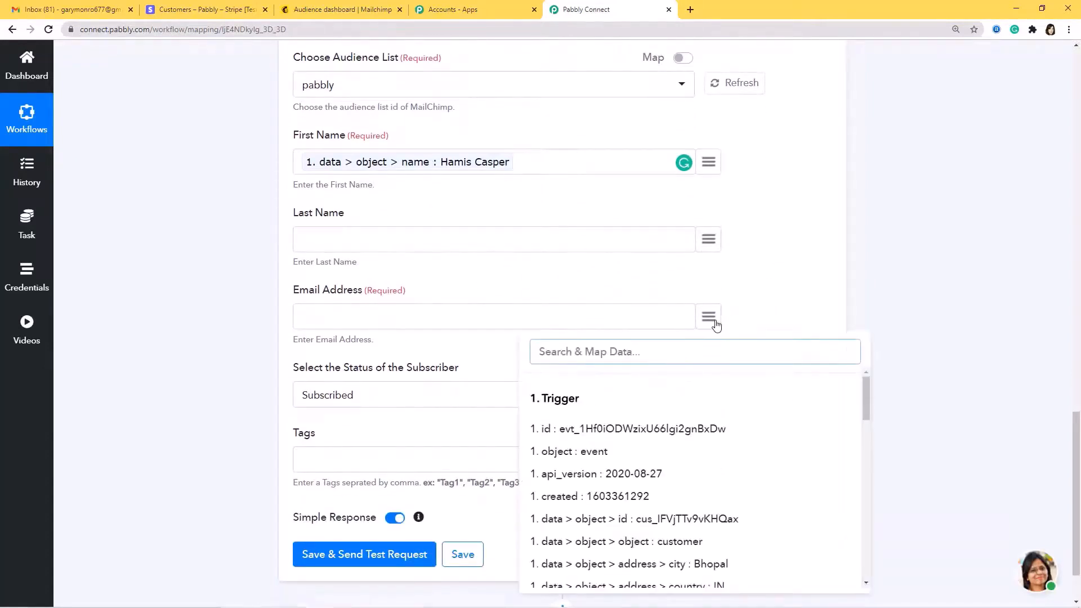
type("emai")
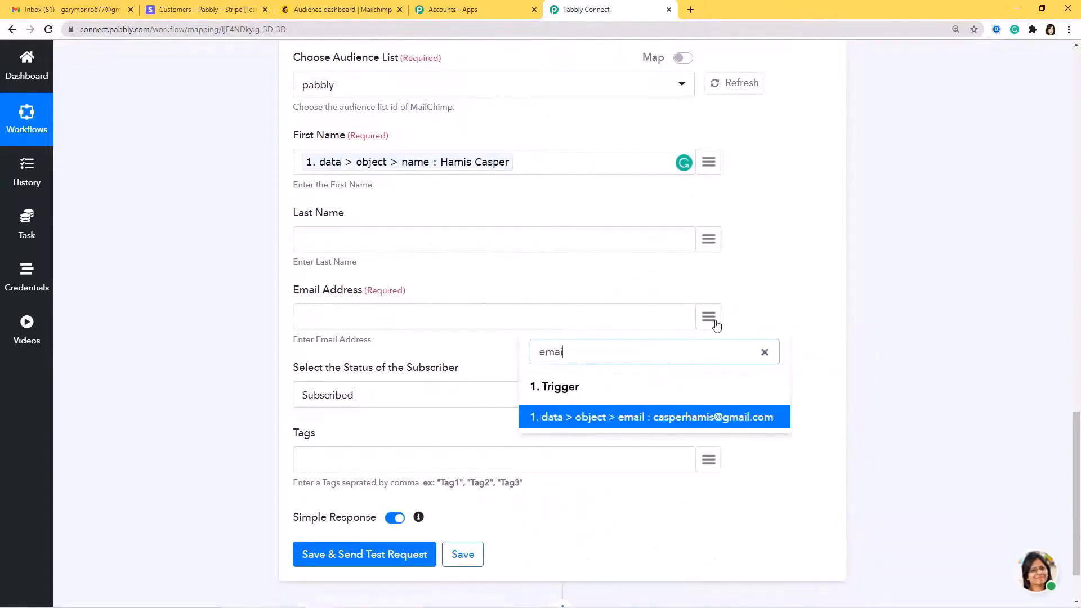
left_click(745, 423)
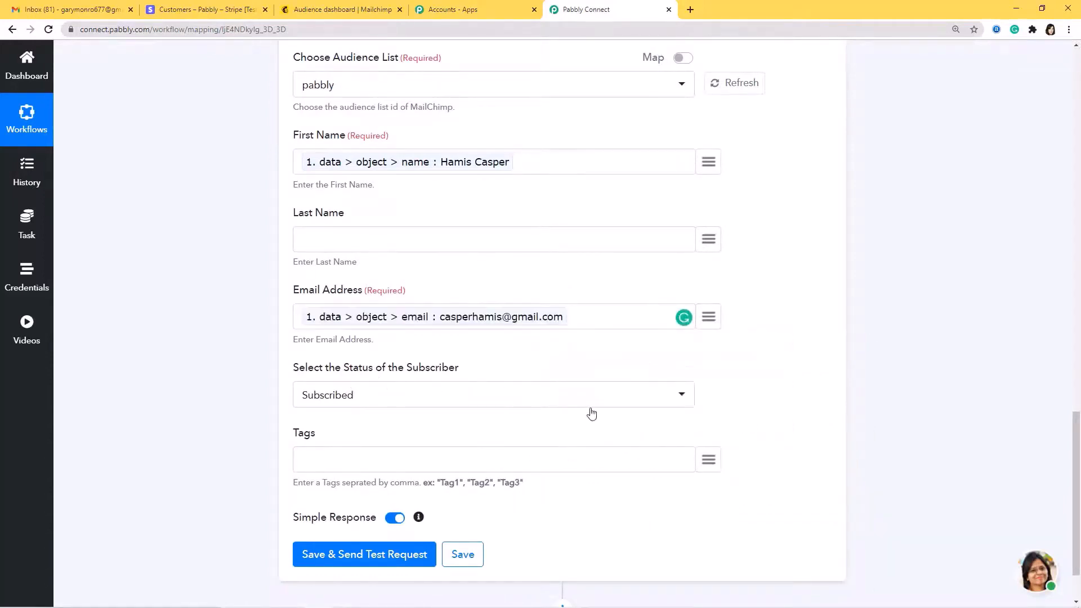
scroll(591, 412, "down", 2)
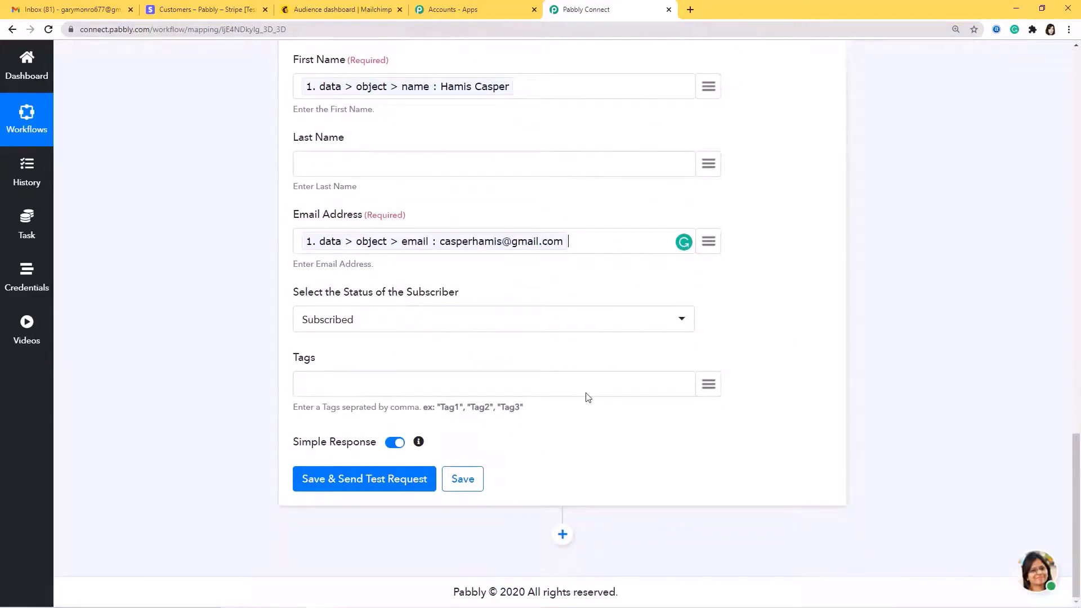
Send the MailChimp test request, review the returned member details, then view the Mailchimp Audience dashboard
left_click(379, 480)
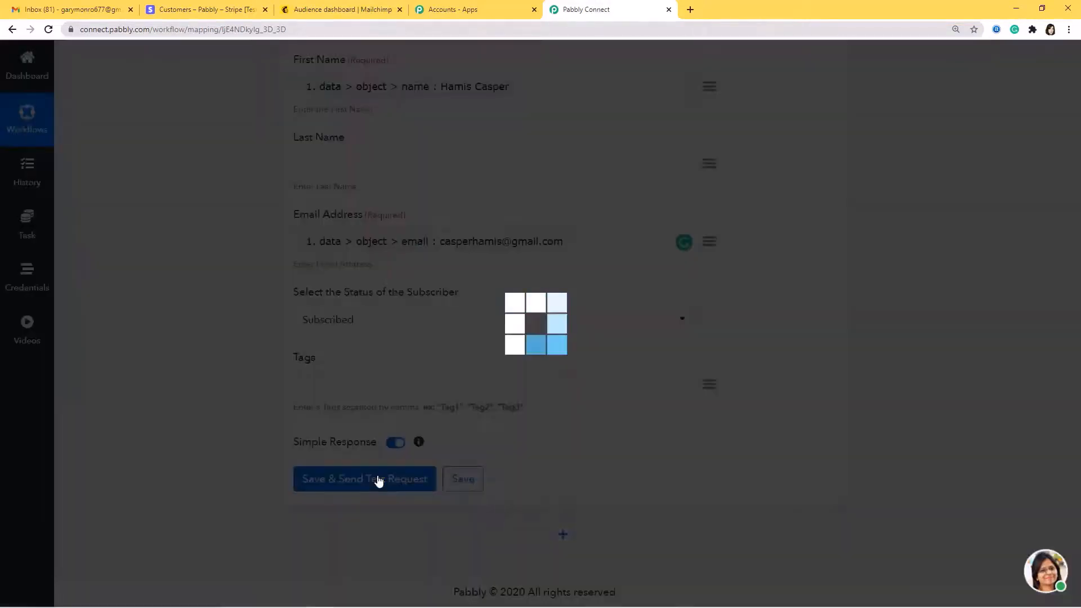
scroll(626, 556, "down", 1)
scroll(717, 482, "down", 9)
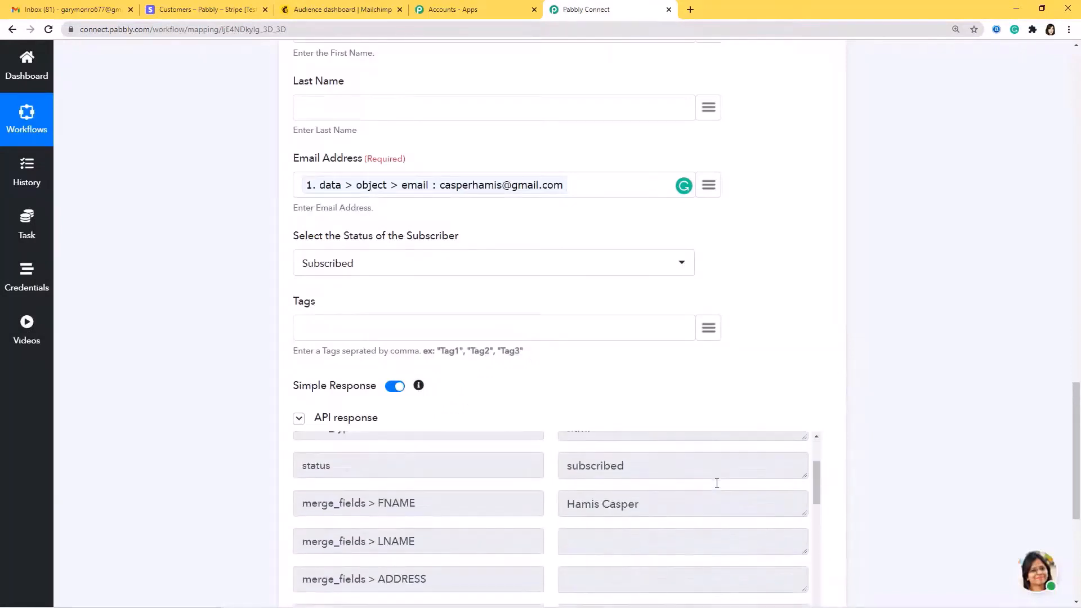
scroll(866, 499, "down", 5)
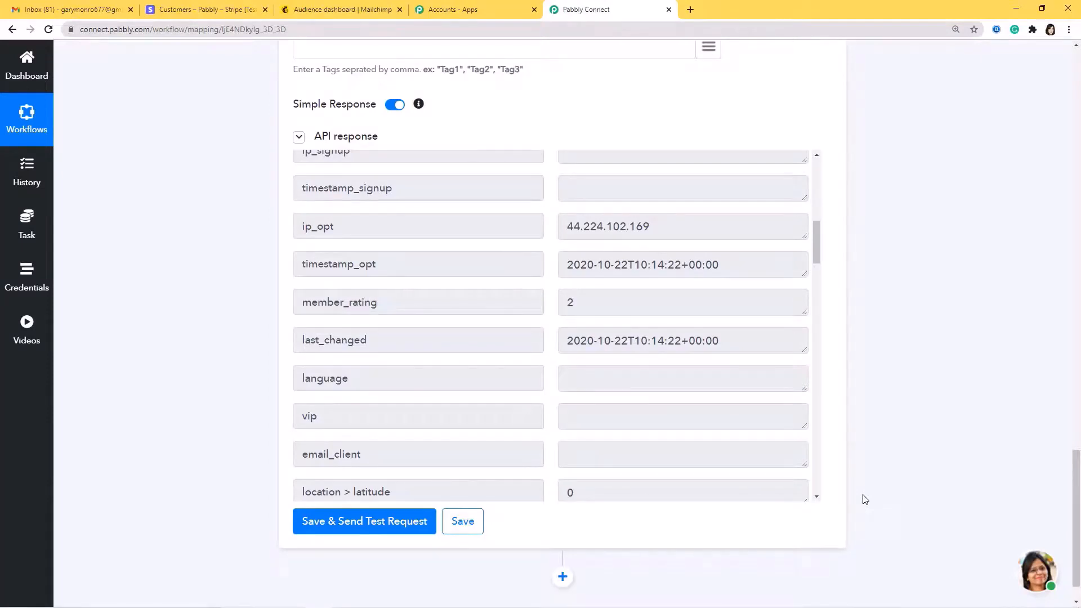
left_click(344, 10)
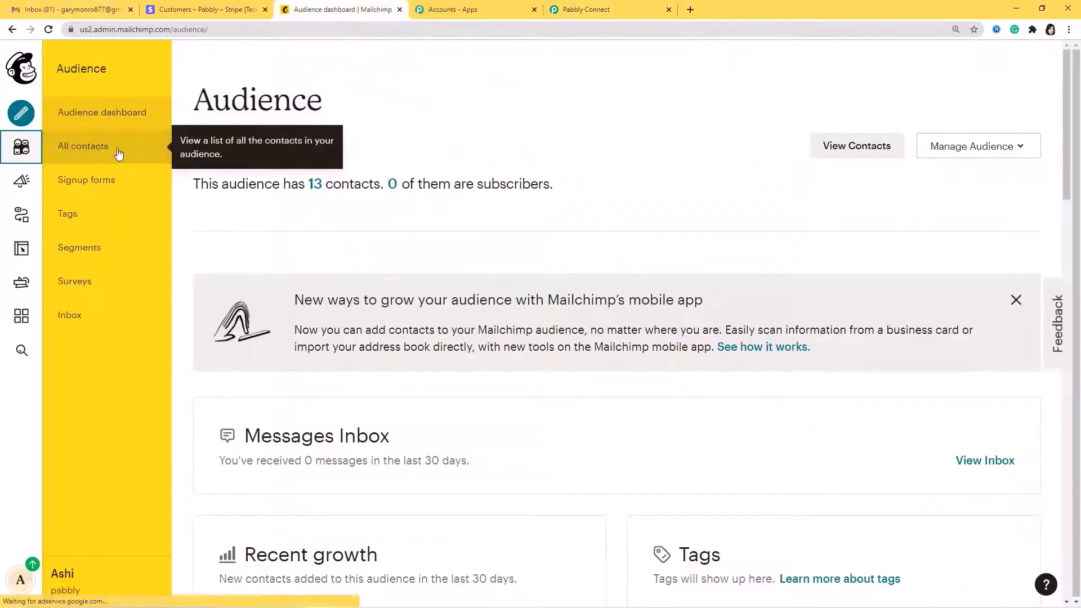
Check All contacts for the test customer listed as Subscribed, then return to Stripe Customers
left_click(118, 153)
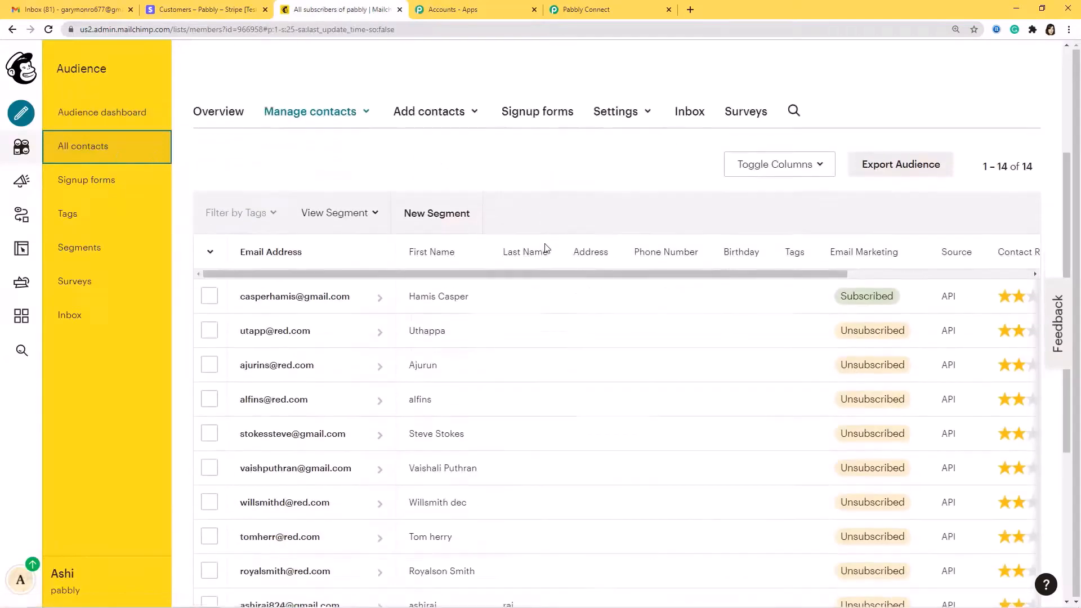
scroll(512, 218, "down", 3)
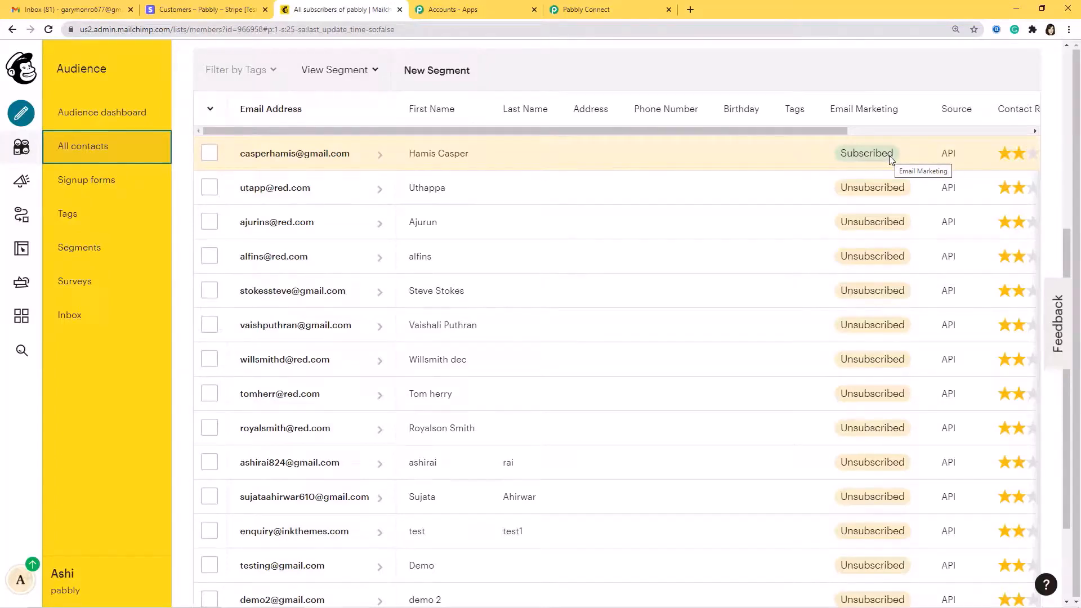
left_click(185, 10)
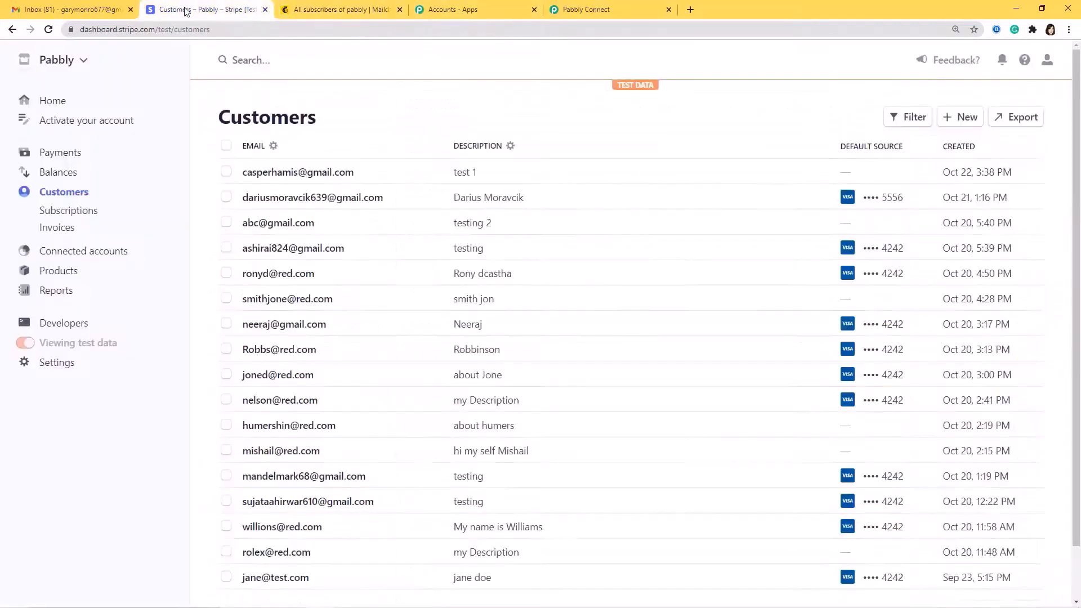
Start a new Stripe customer with the customer's name, account email, and description 'test 2'
left_click(962, 119)
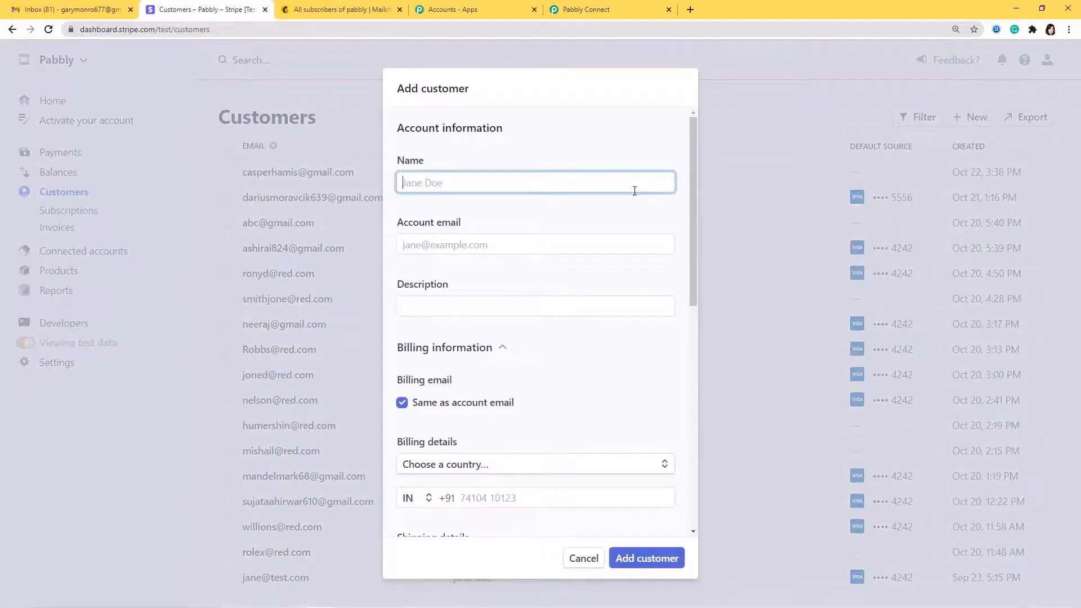
left_click(613, 243)
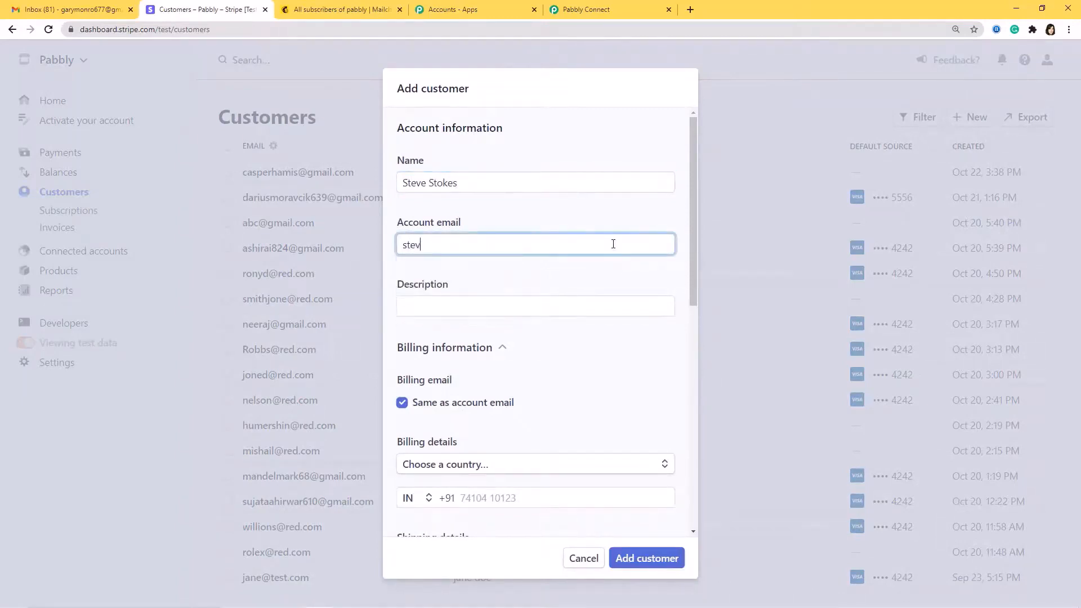
left_click(572, 304)
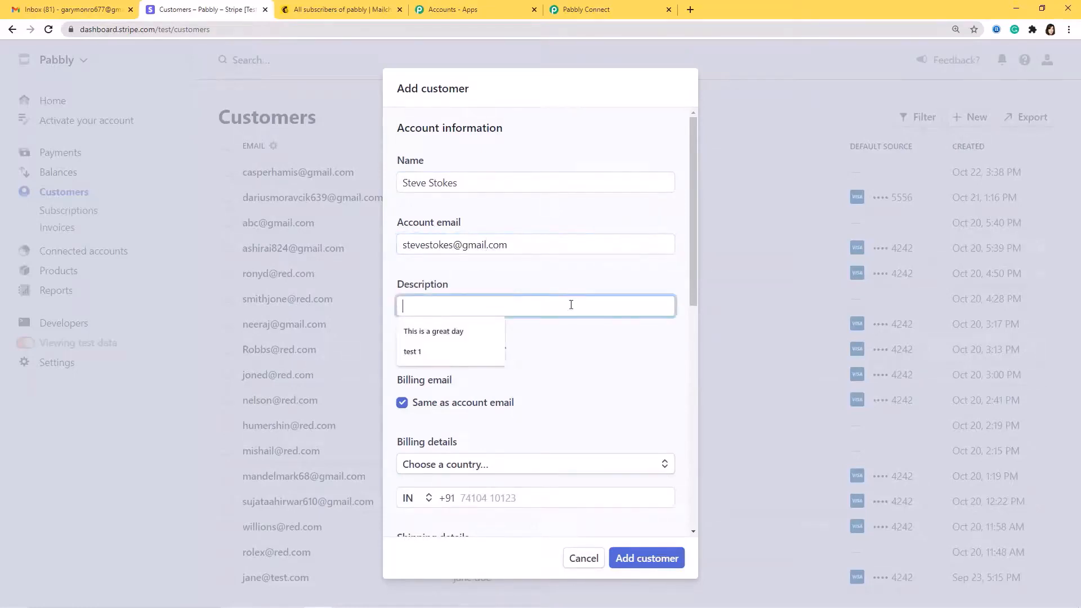
type("test 2")
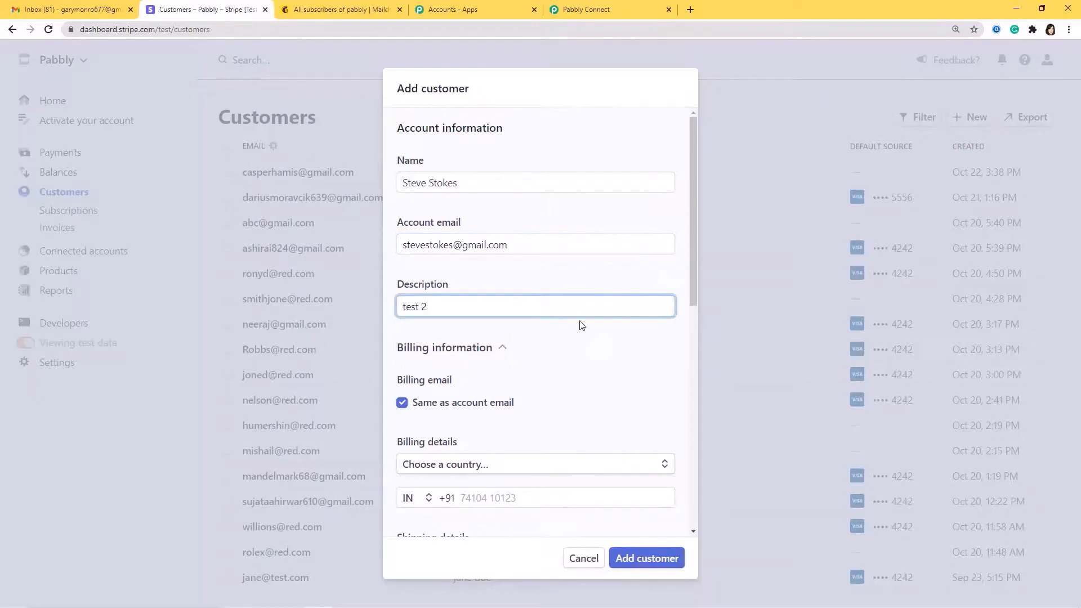
Fill in the customer's billing address in India, state Madhya Pradesh, and phone number
scroll(592, 394, "down", 3)
left_click(615, 298)
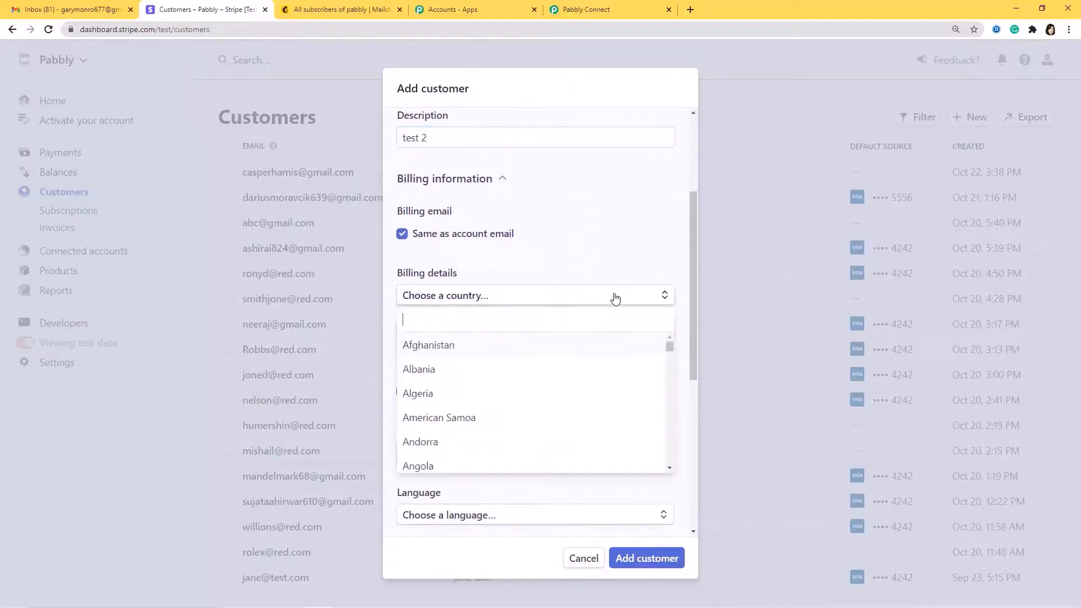
type("India")
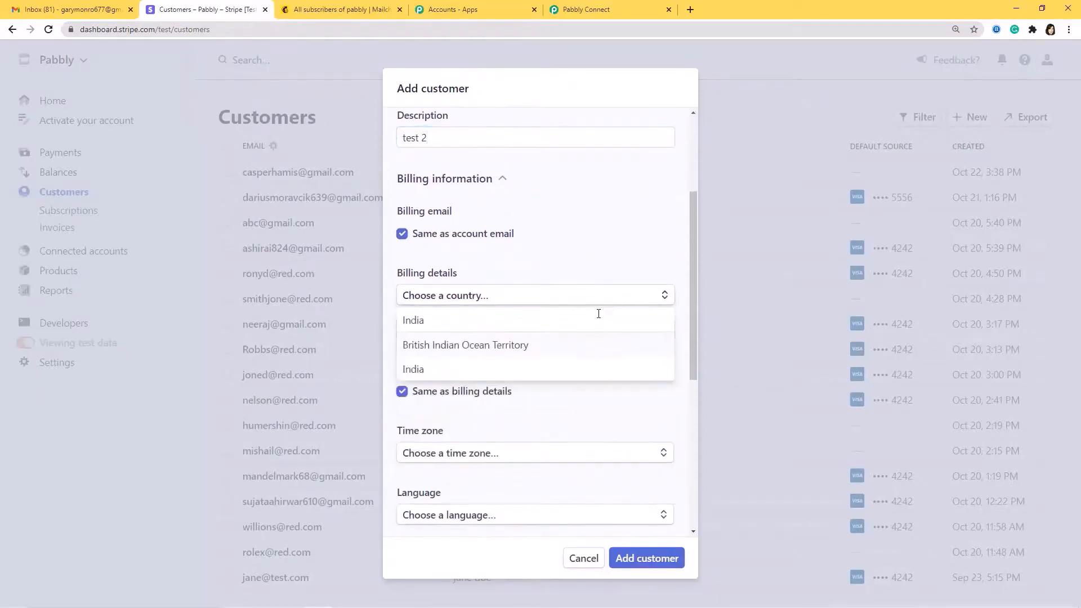
left_click(519, 368)
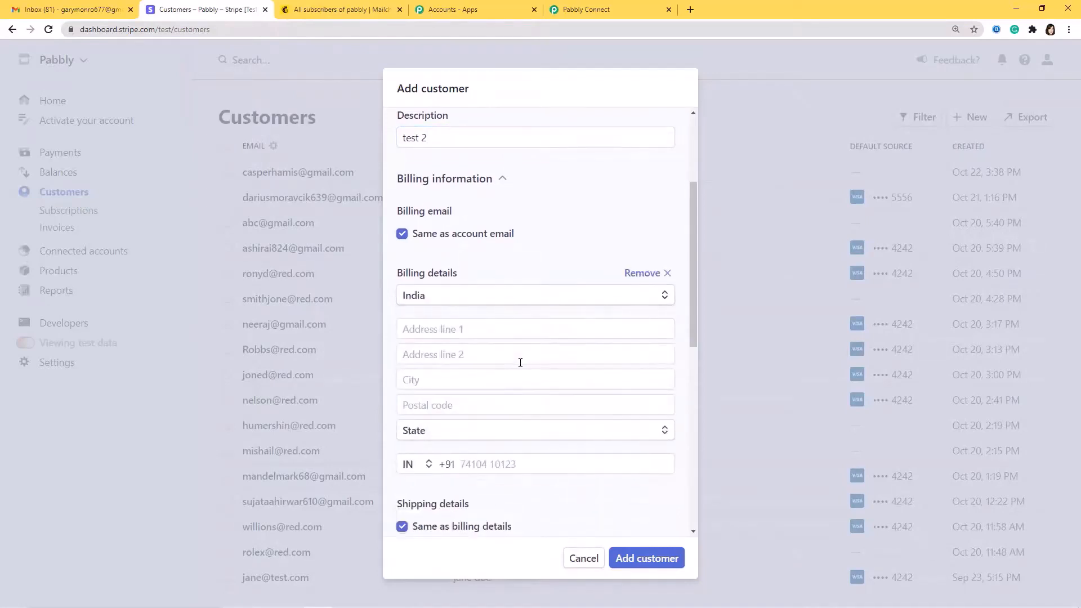
left_click(542, 333)
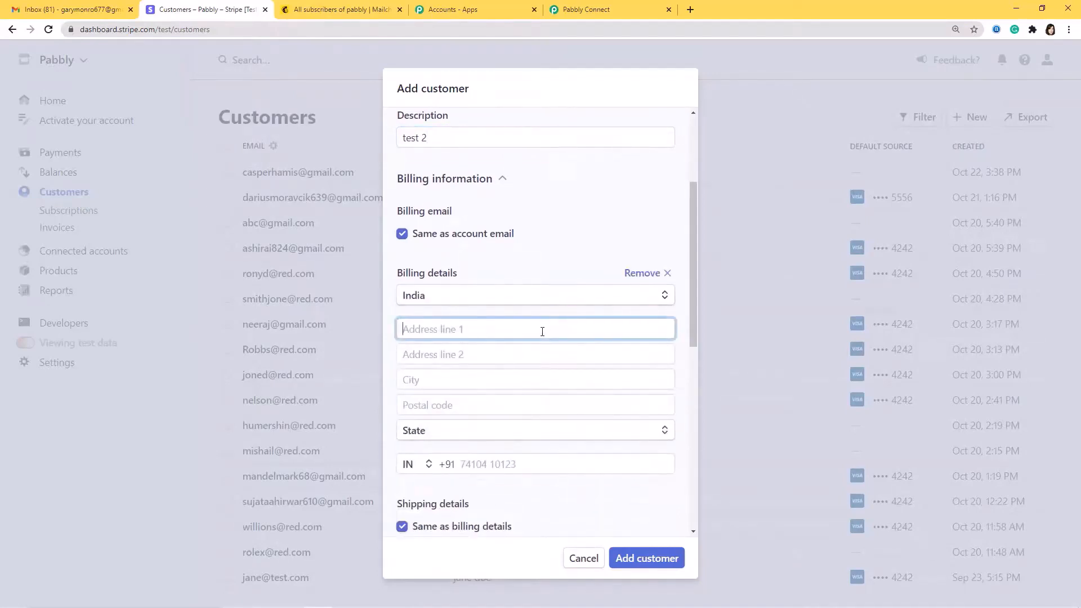
left_click(492, 375)
type("Bhopal")
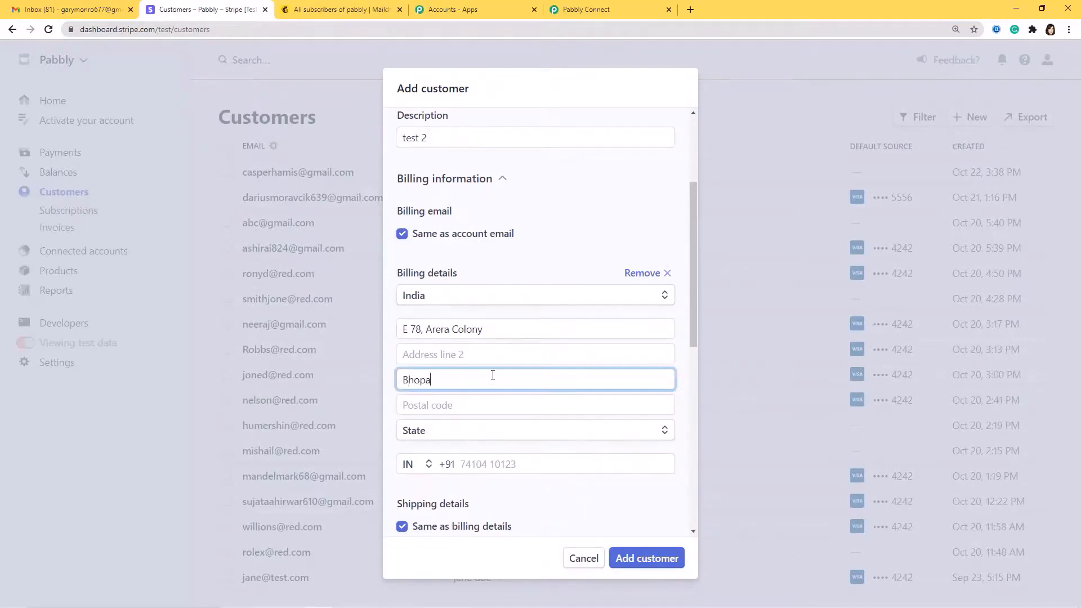
left_click(500, 407)
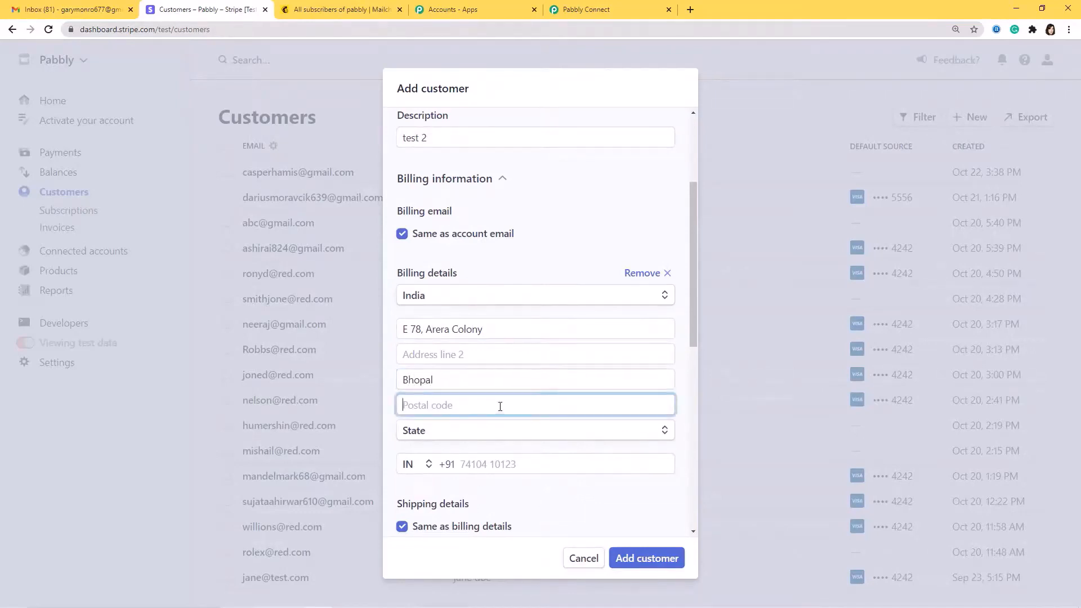
type("462023")
left_click(517, 432)
left_click(513, 413)
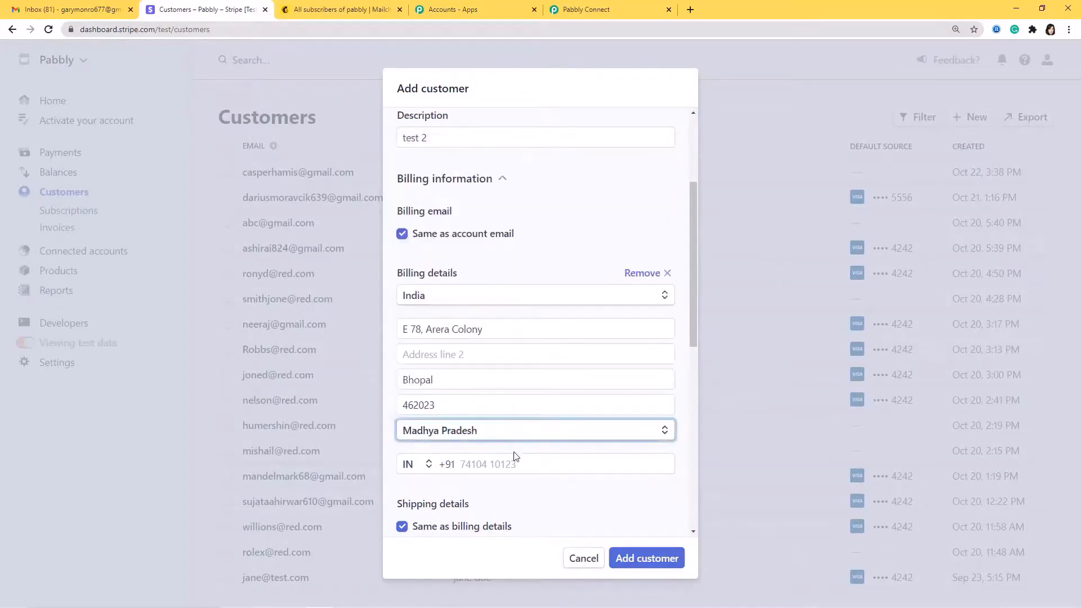
left_click(519, 470)
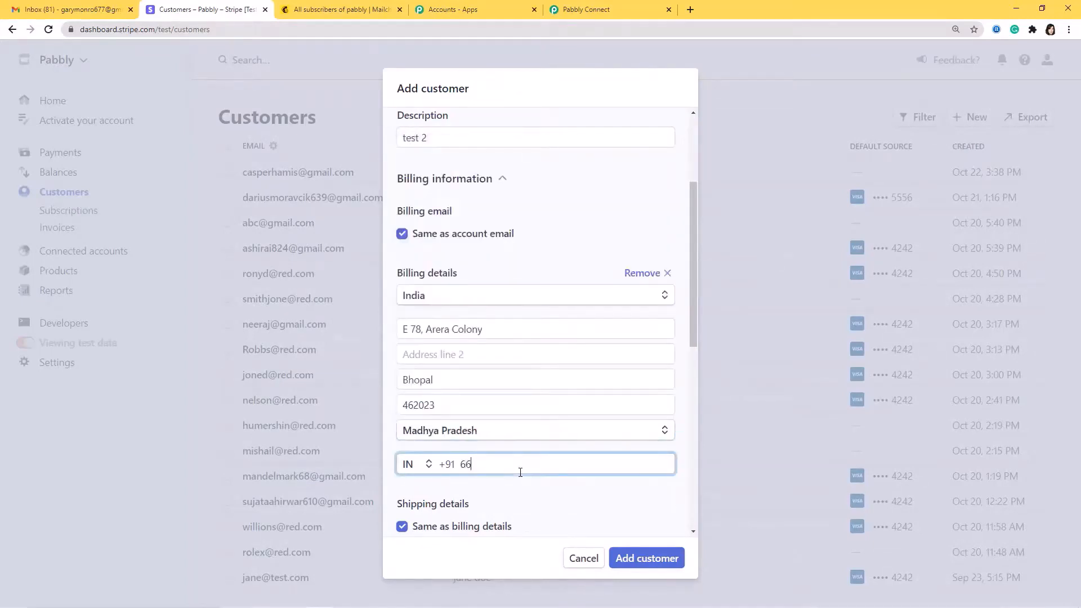
Set the customer's language to English and add the customer
scroll(599, 497, "down", 6)
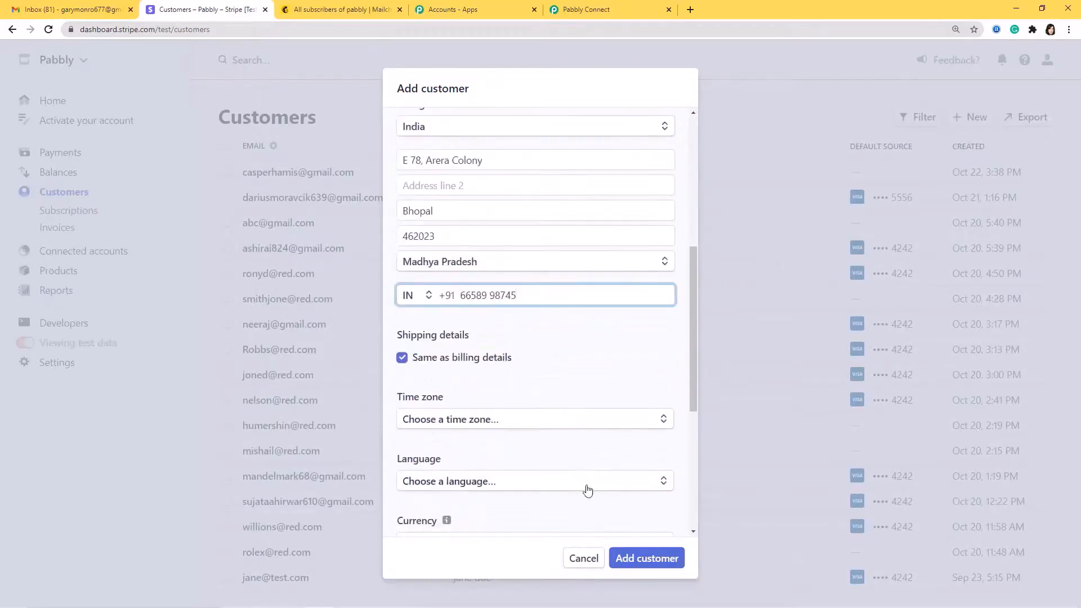
left_click(557, 319)
type("E")
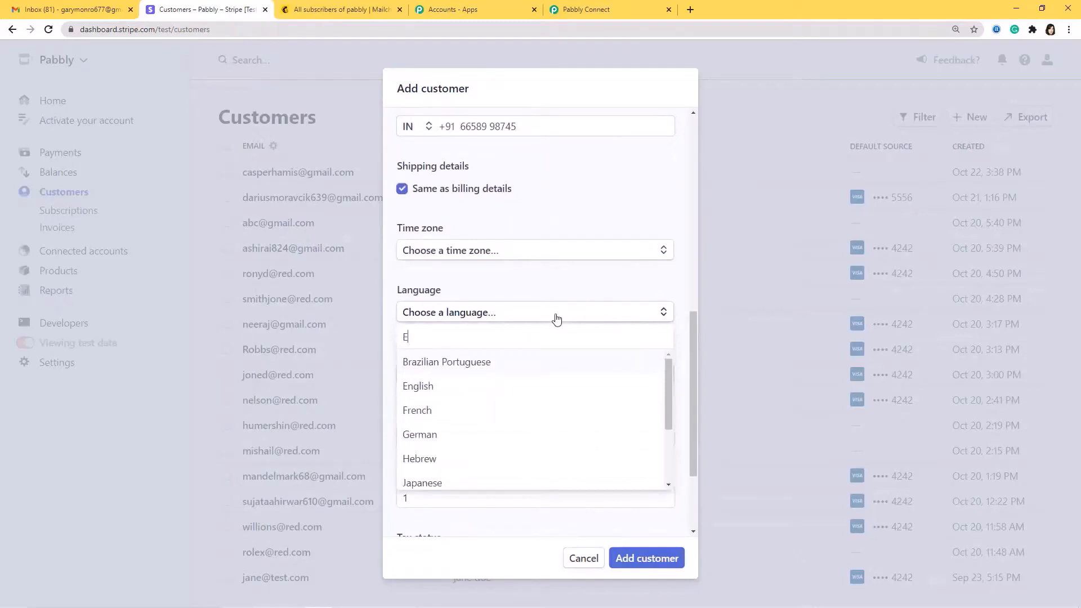
type("nglish")
key("Return")
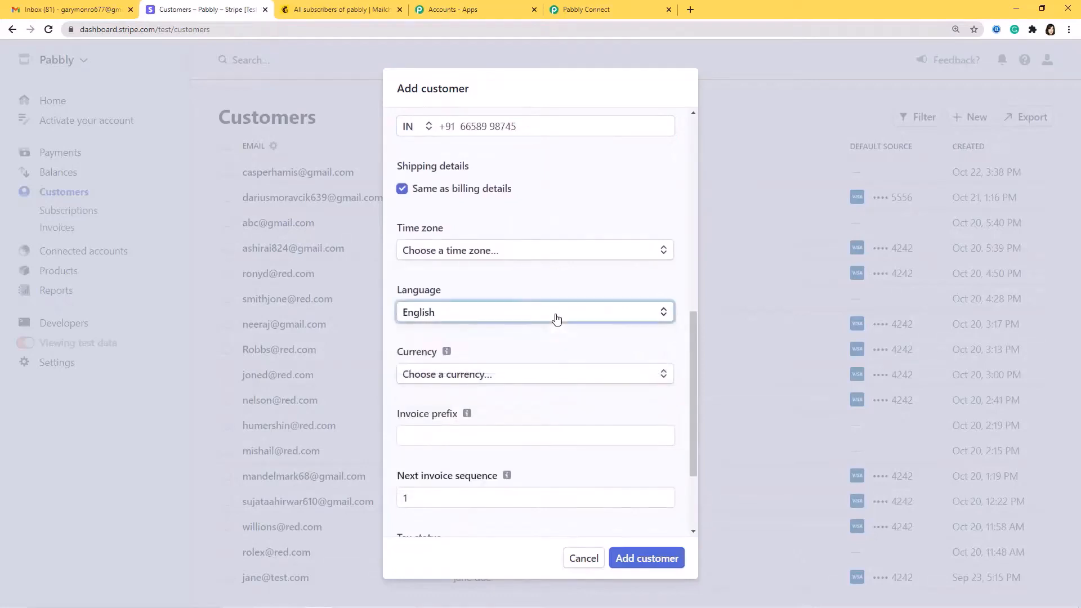
scroll(580, 394, "down", 3)
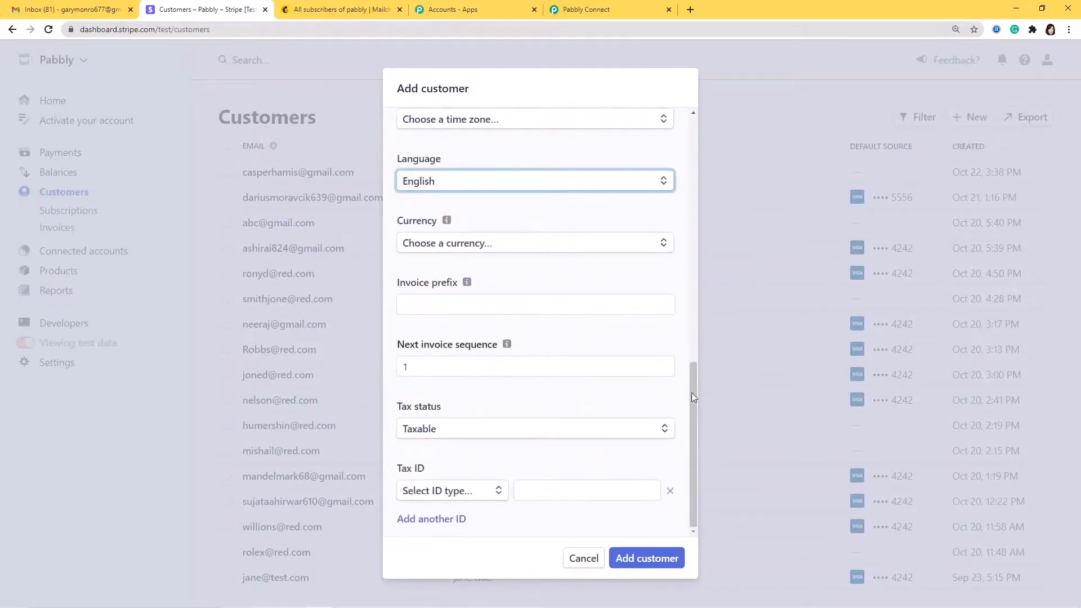
left_click(657, 561)
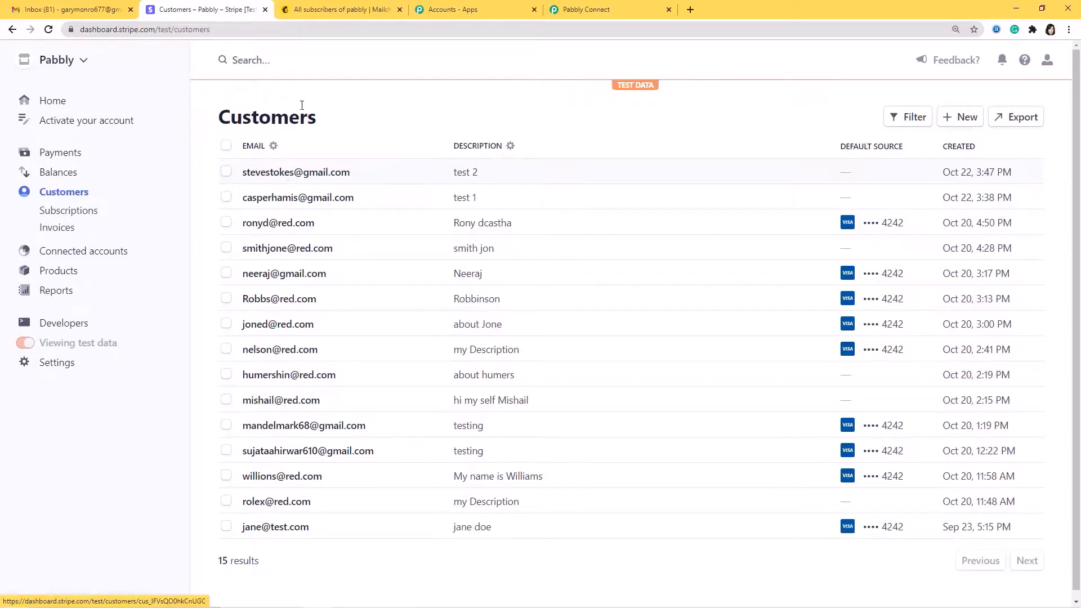
Reload the Mailchimp contacts list and confirm the second test customer appears as Subscribed, totalling 15
left_click(333, 10)
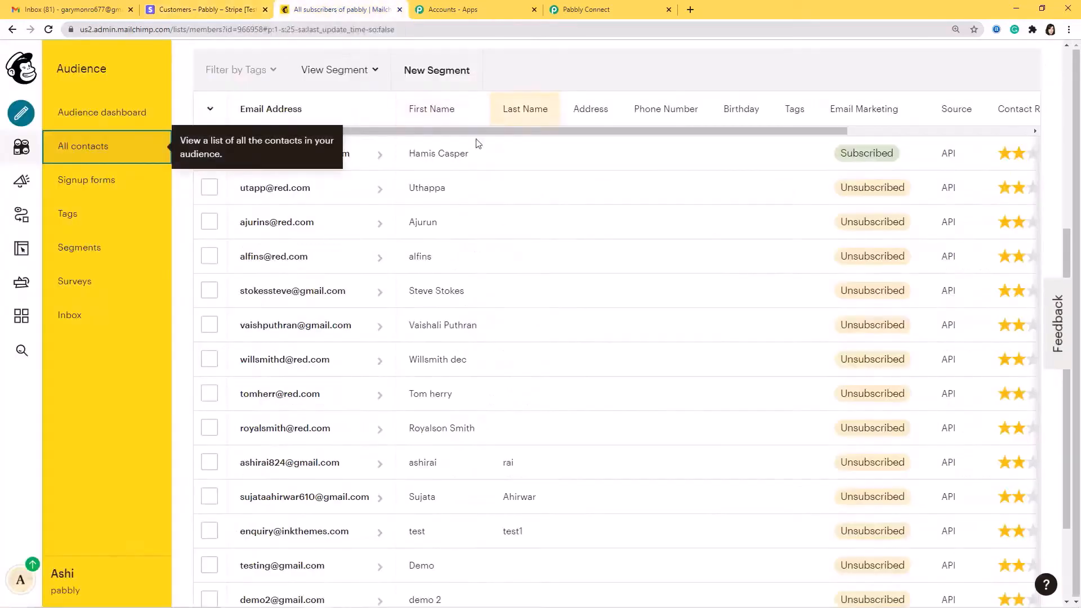
scroll(479, 214, "up", 3)
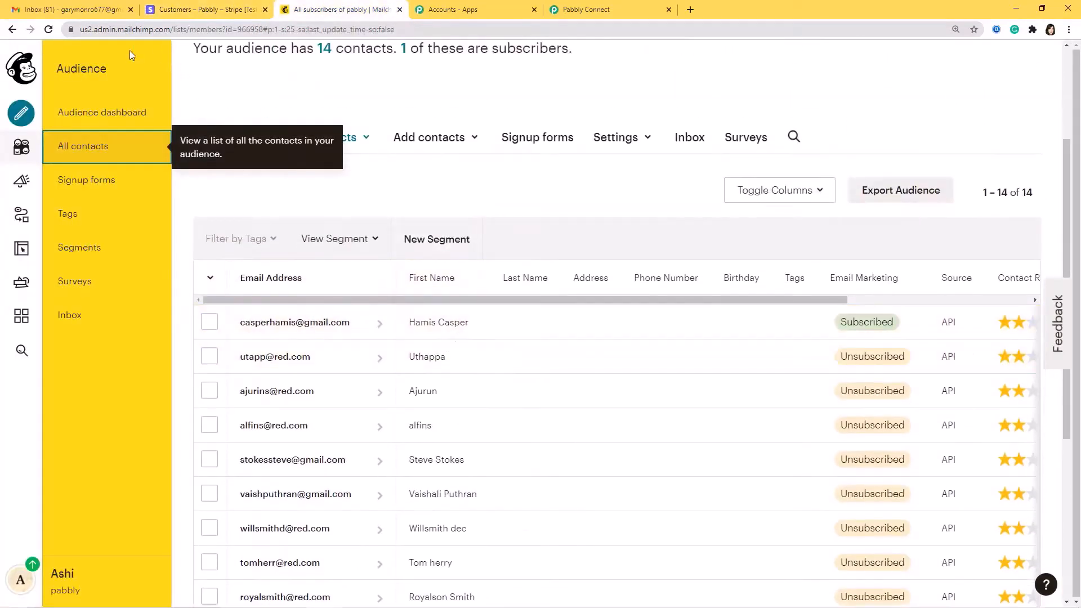
left_click(49, 29)
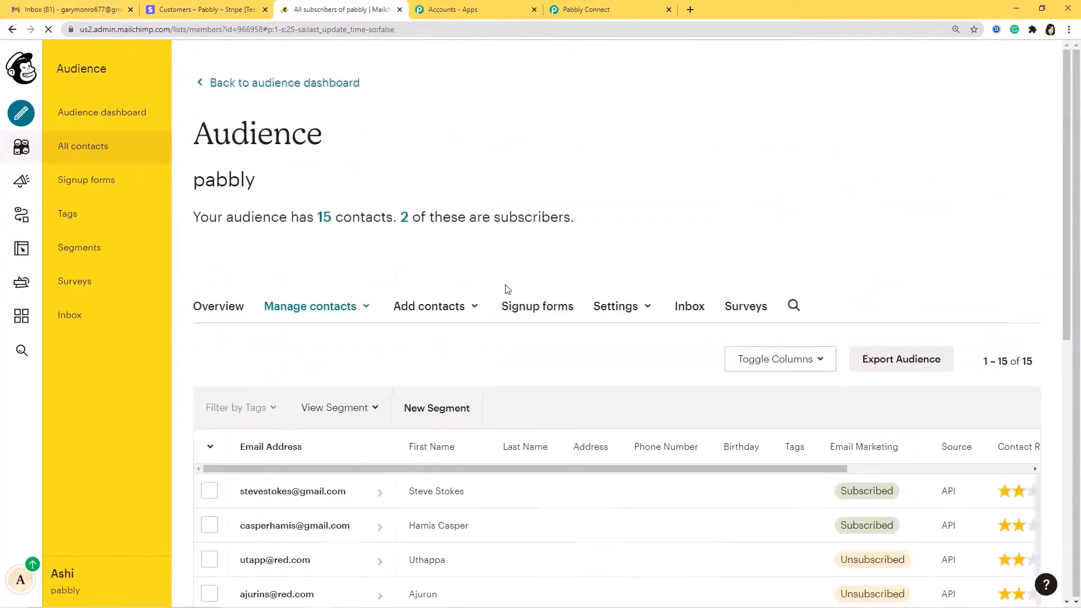
scroll(505, 285, "down", 3)
scroll(517, 343, "down", 2)
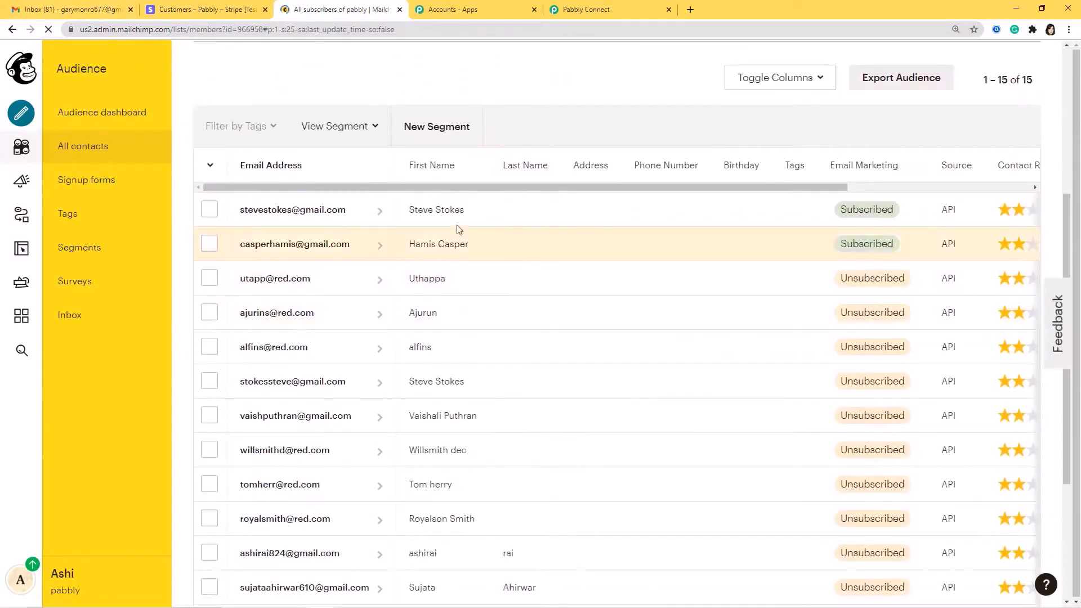
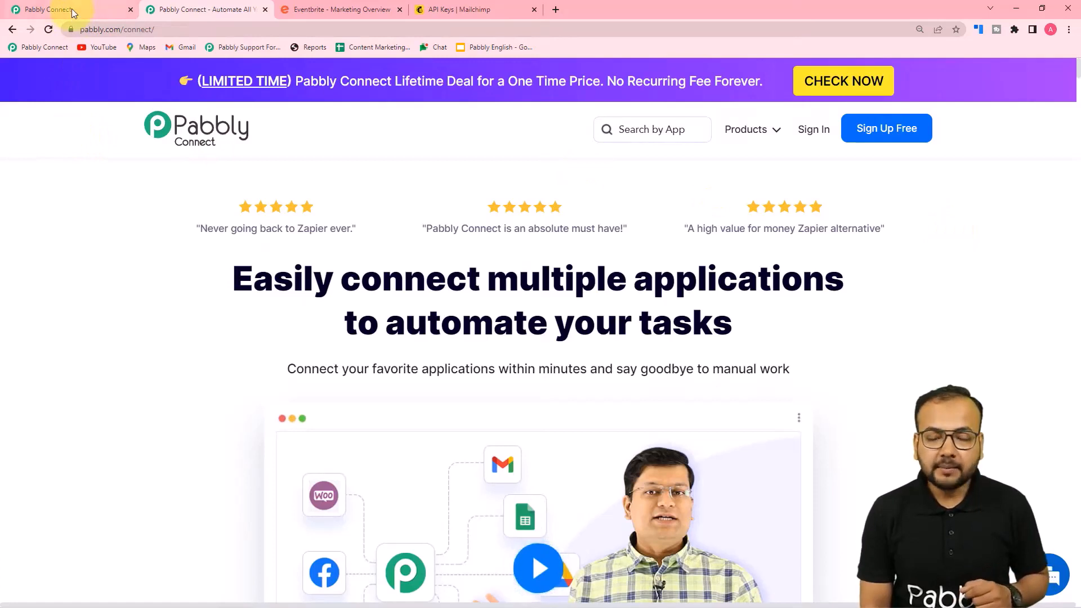
From the dashboard, create a workflow named 'Eventbrite Event Invitations via Gmail'
left_click(72, 8)
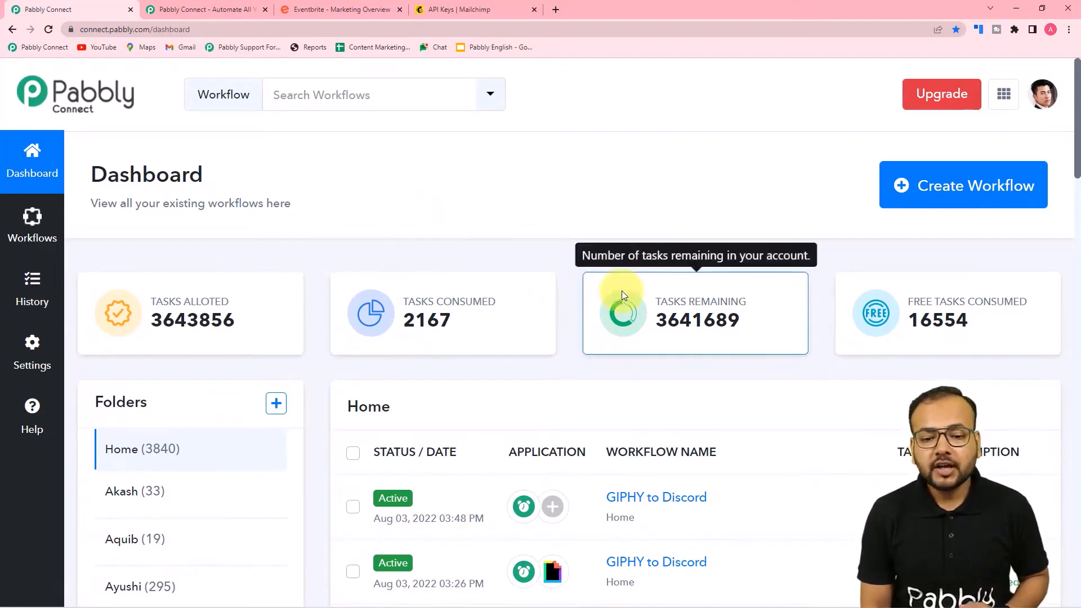
left_click(973, 191)
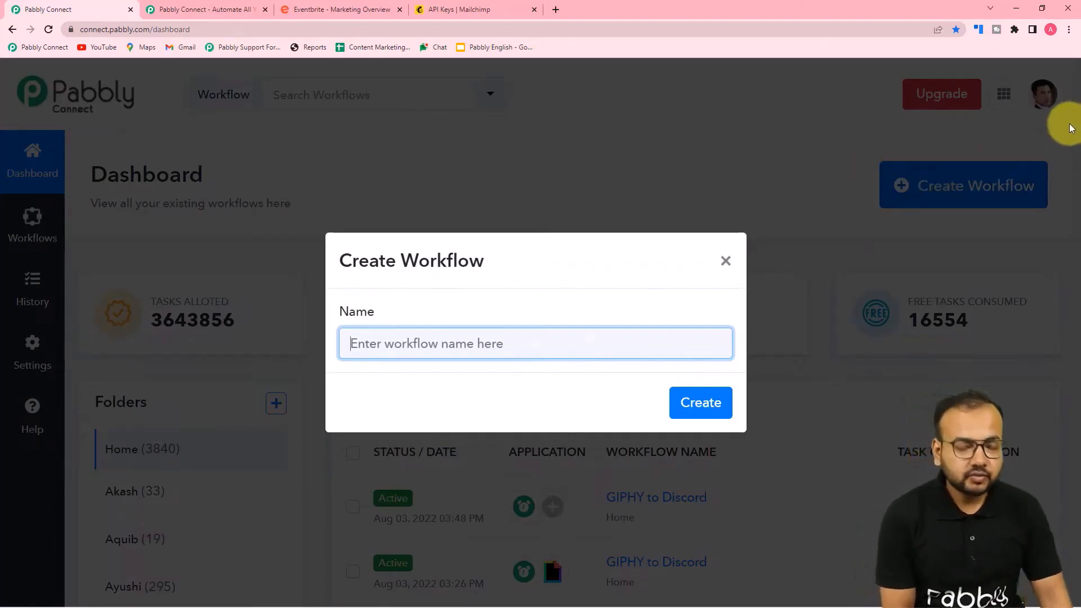
type("Eventb")
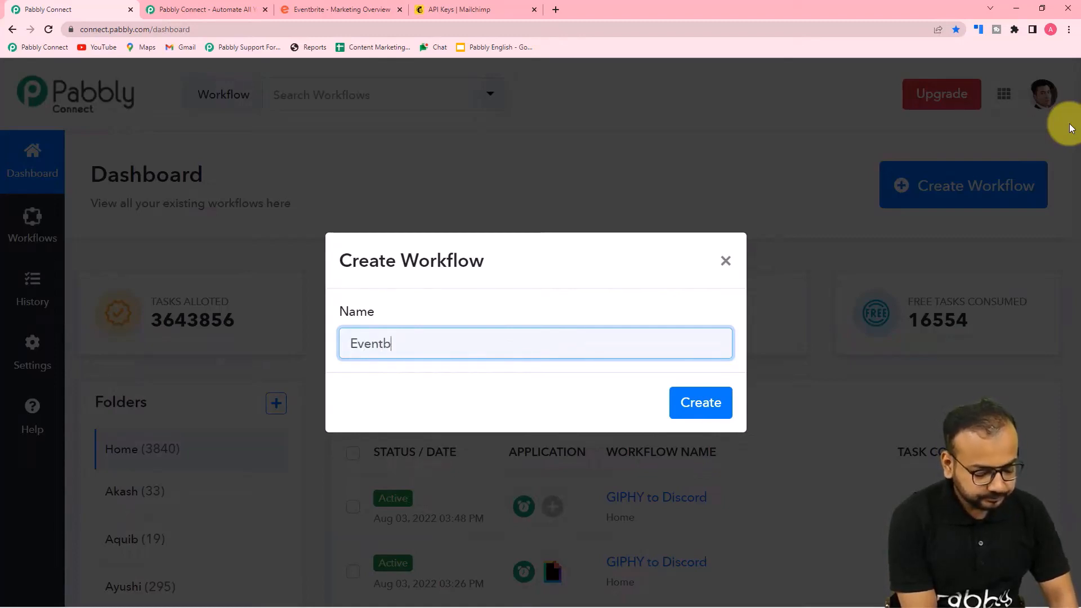
key("BackSpace")
key("BackSpace")
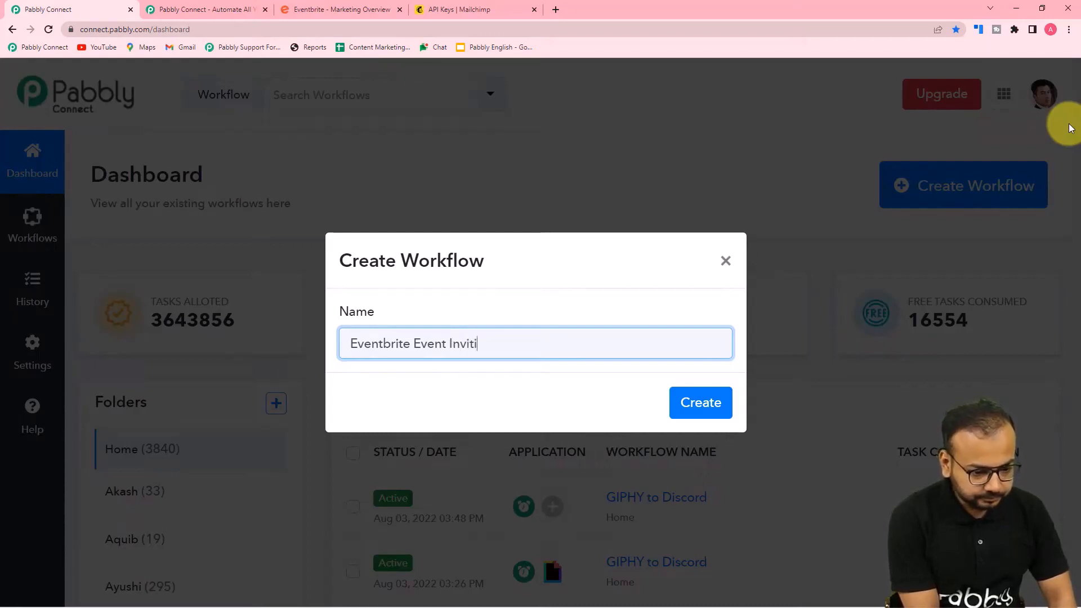
type("ations via Gmail")
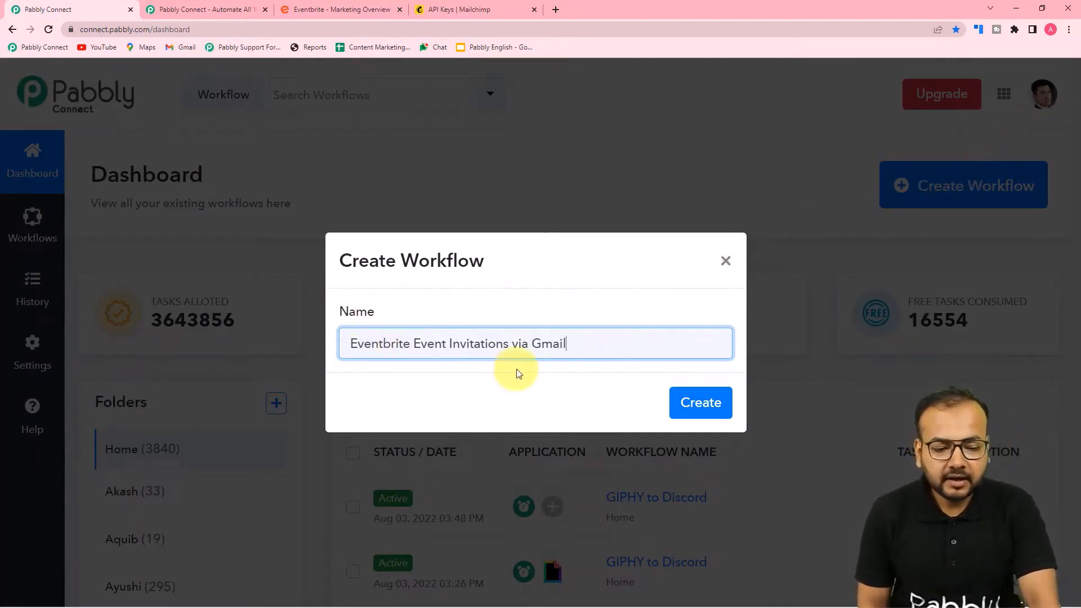
left_click(700, 407)
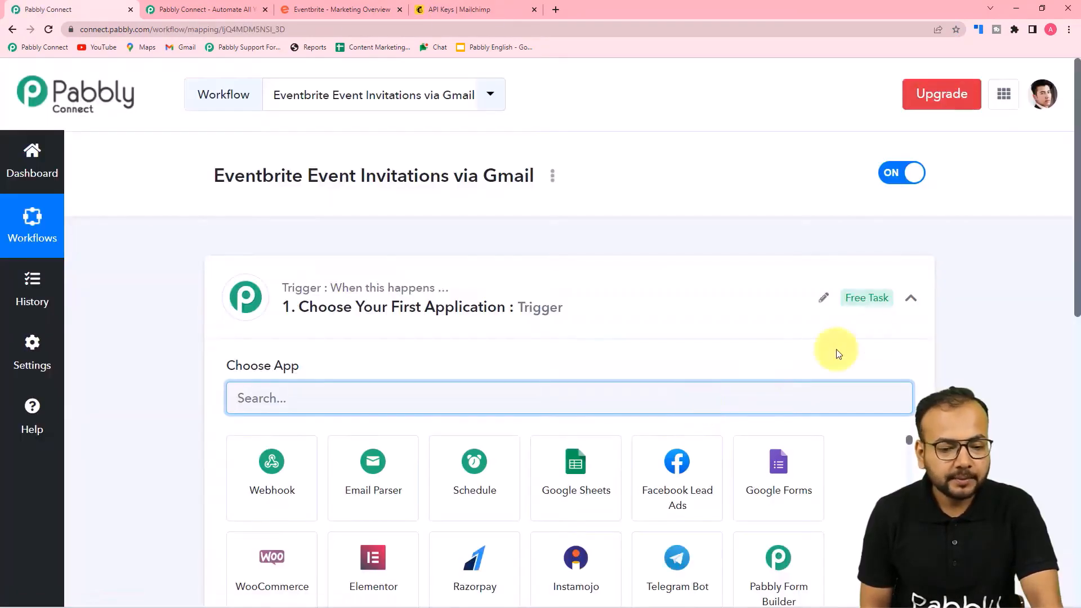
Choose Eventbrite as the trigger app with Event Published as the trigger event
left_click(911, 299)
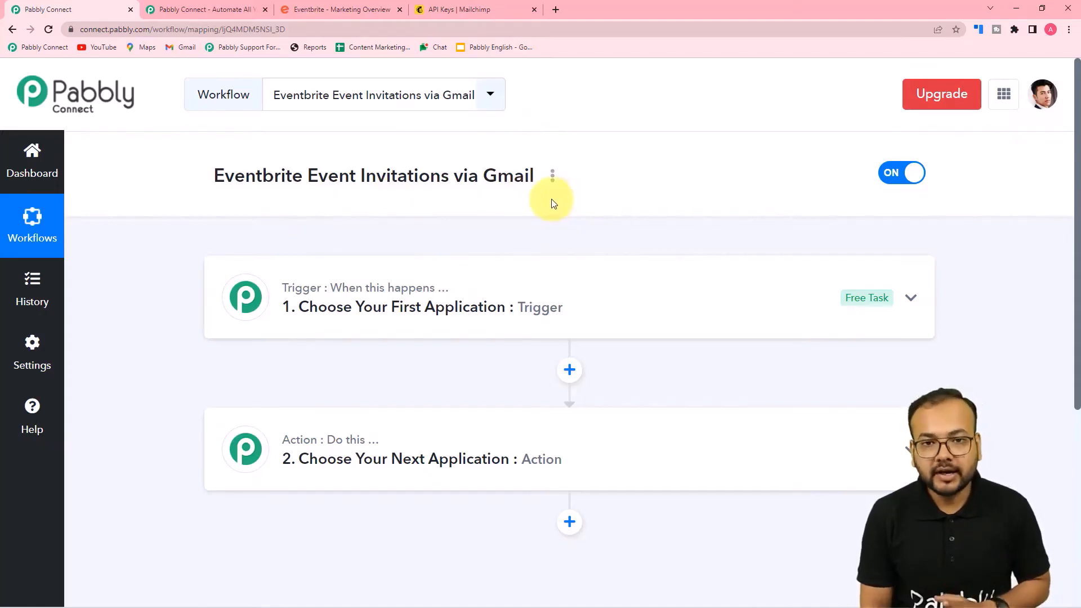
left_click(374, 314)
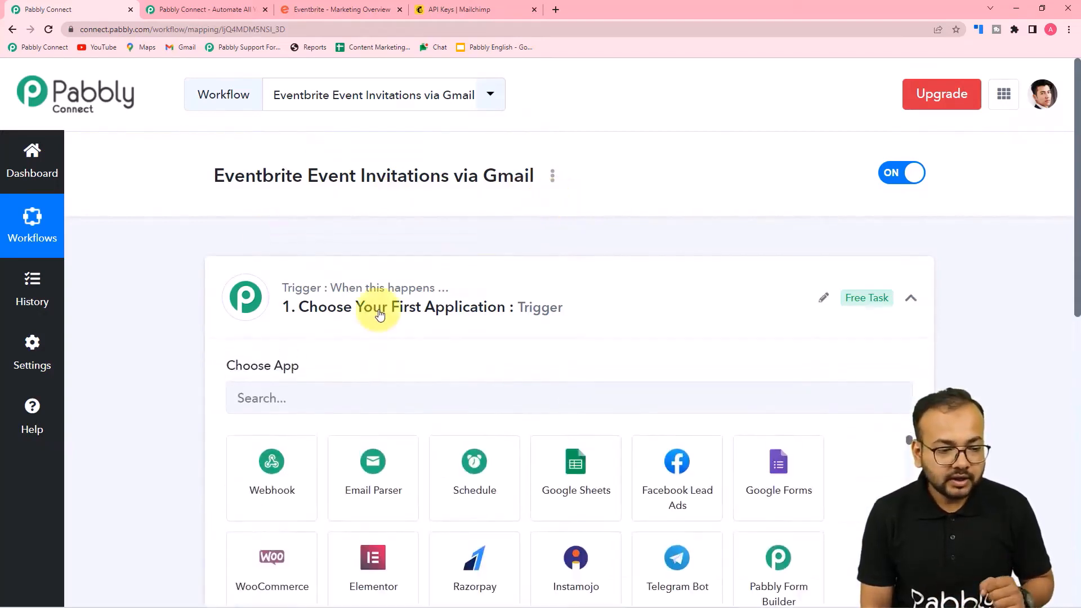
scroll(241, 284, "down", 2)
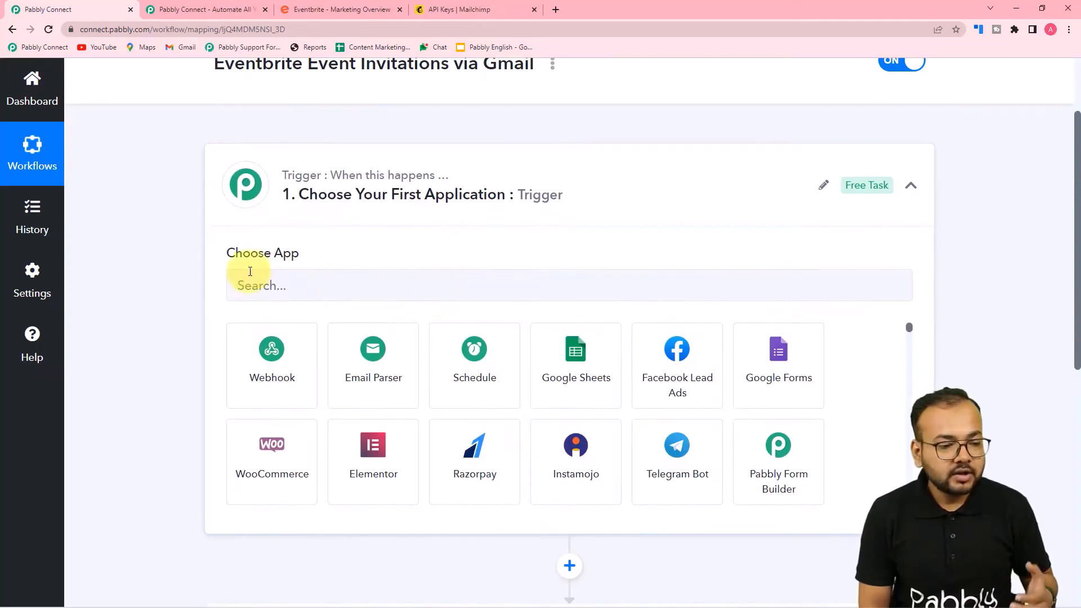
left_click(304, 281)
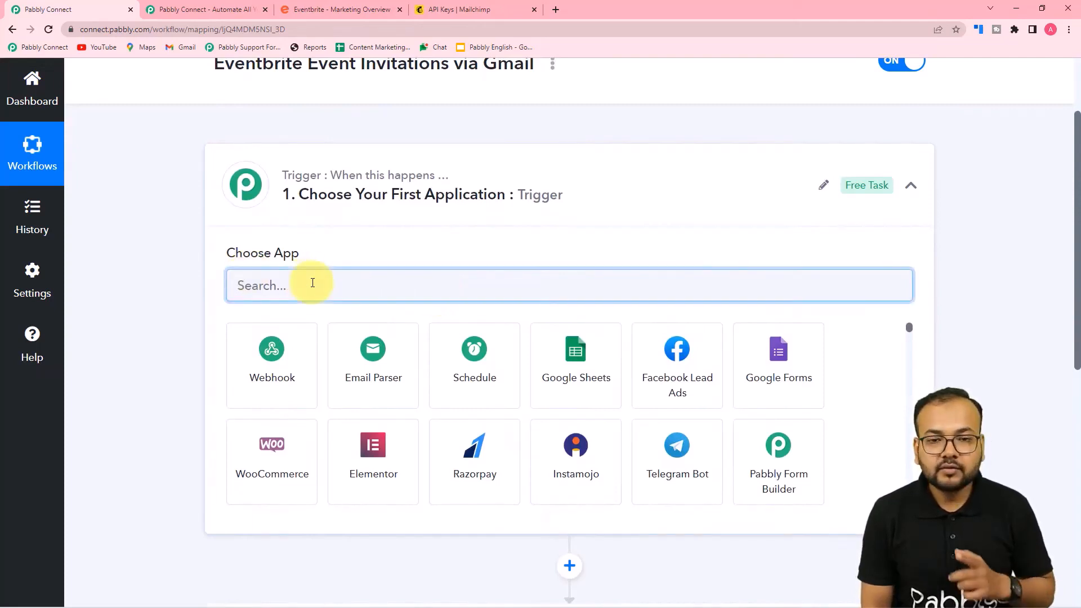
type("eve")
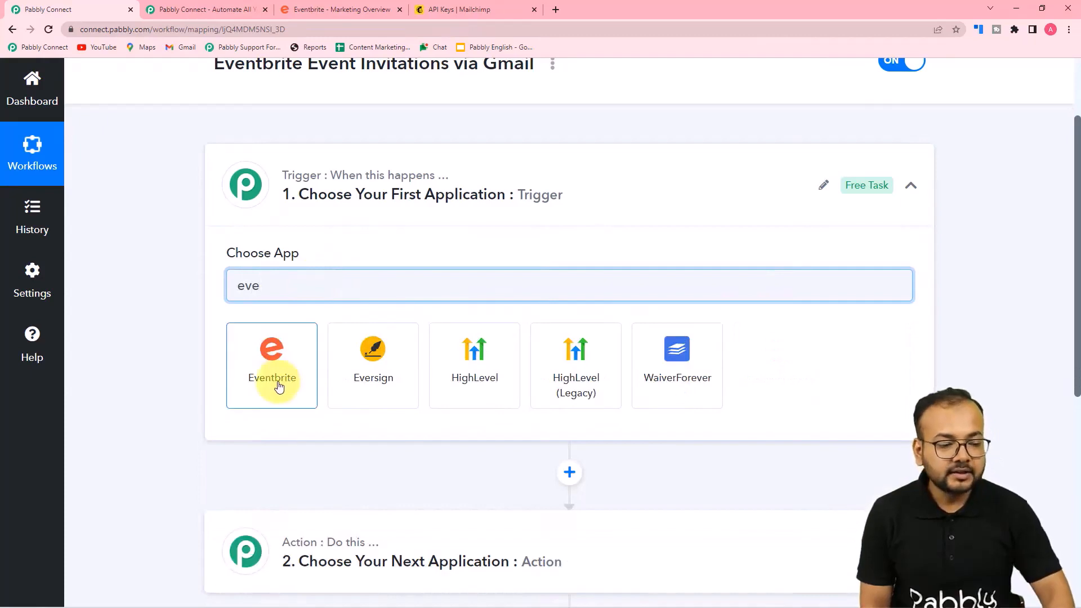
left_click(278, 386)
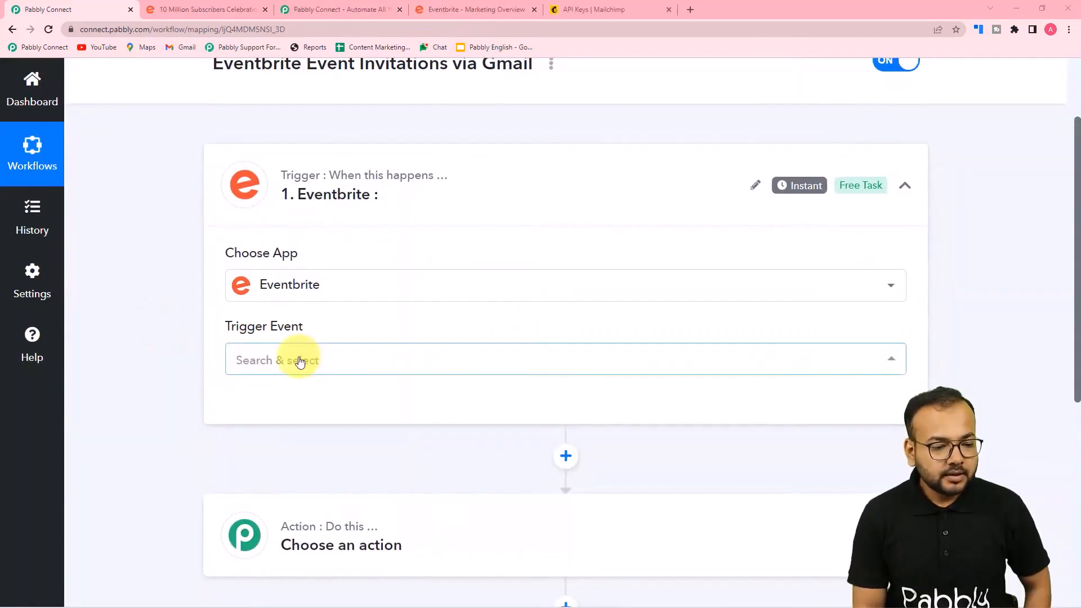
left_click(285, 359)
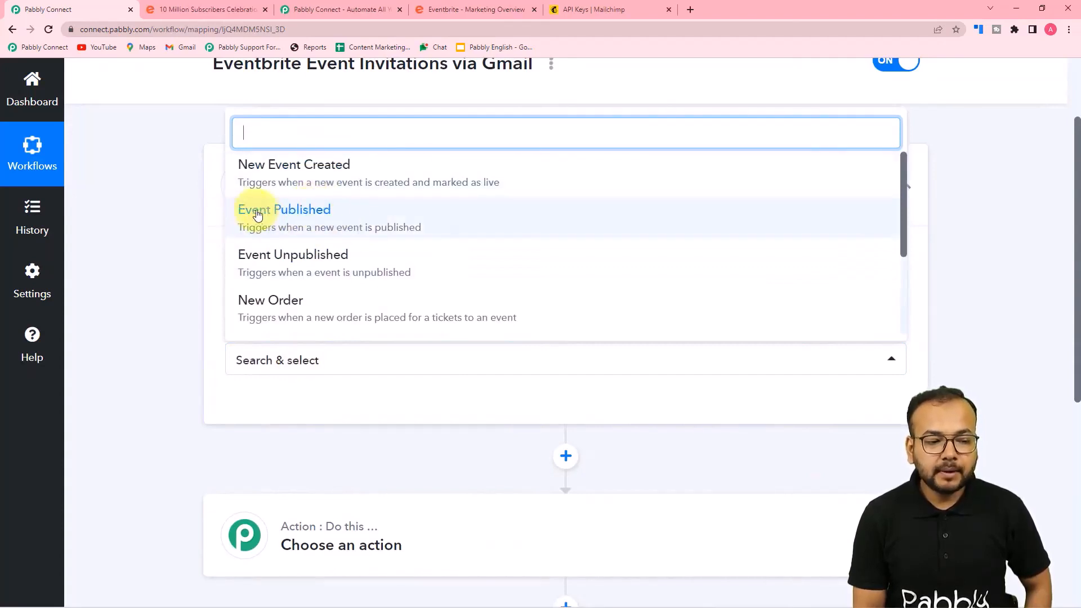
left_click(295, 218)
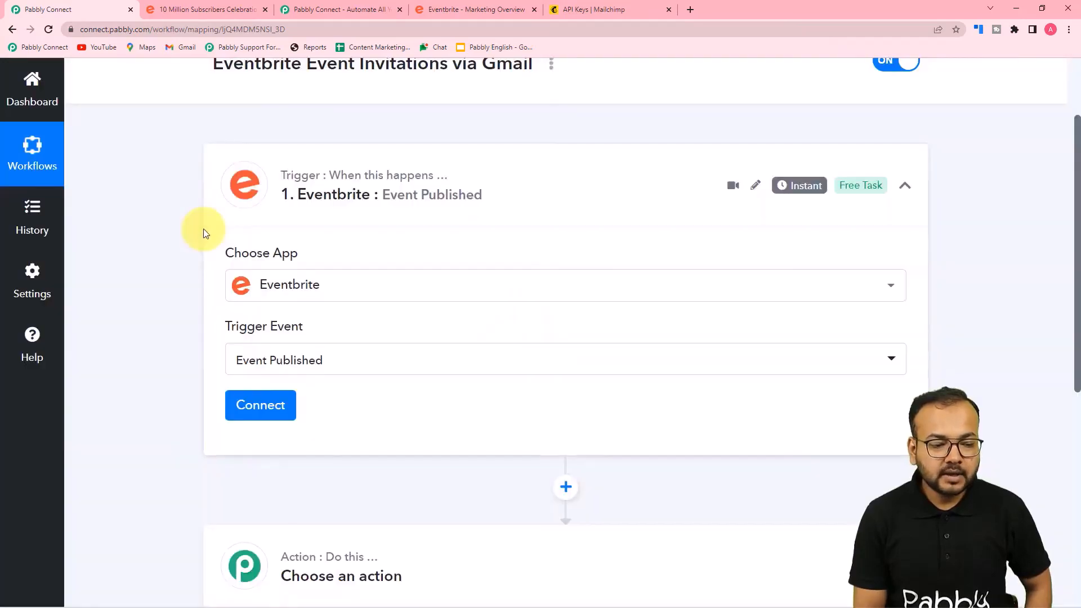
scroll(204, 229, "down", 3)
Add a new Eventbrite connection and allow Pabbly Connect access to the account
left_click(260, 239)
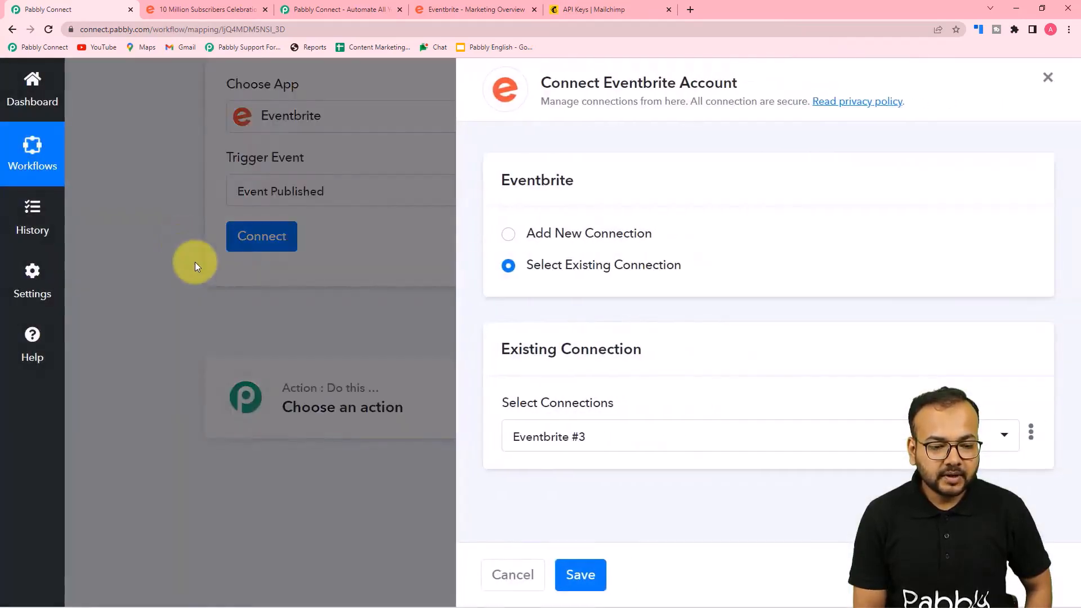
left_click(507, 235)
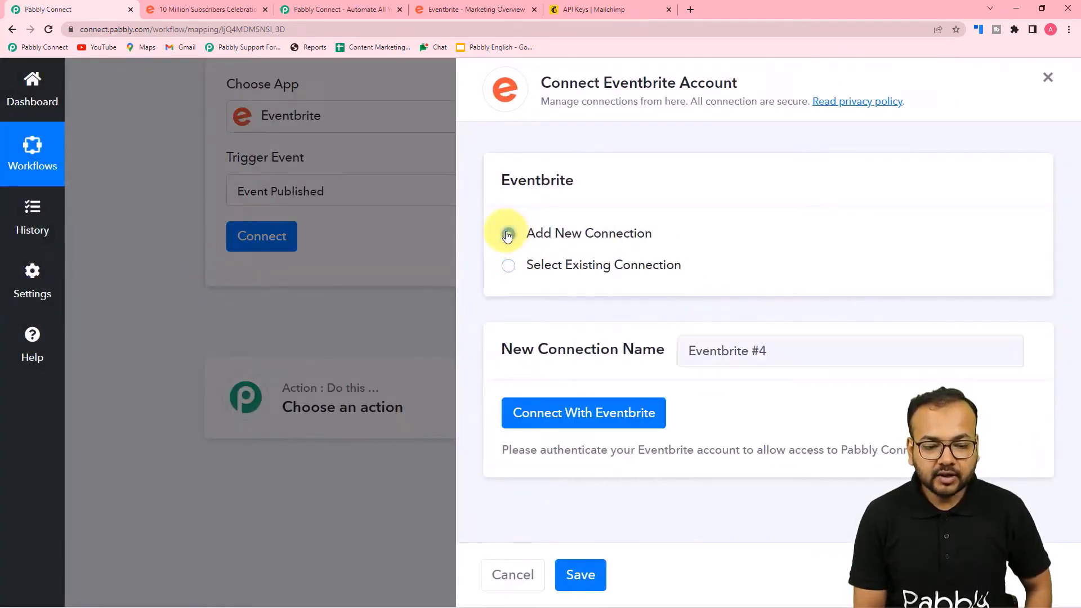
left_click(574, 417)
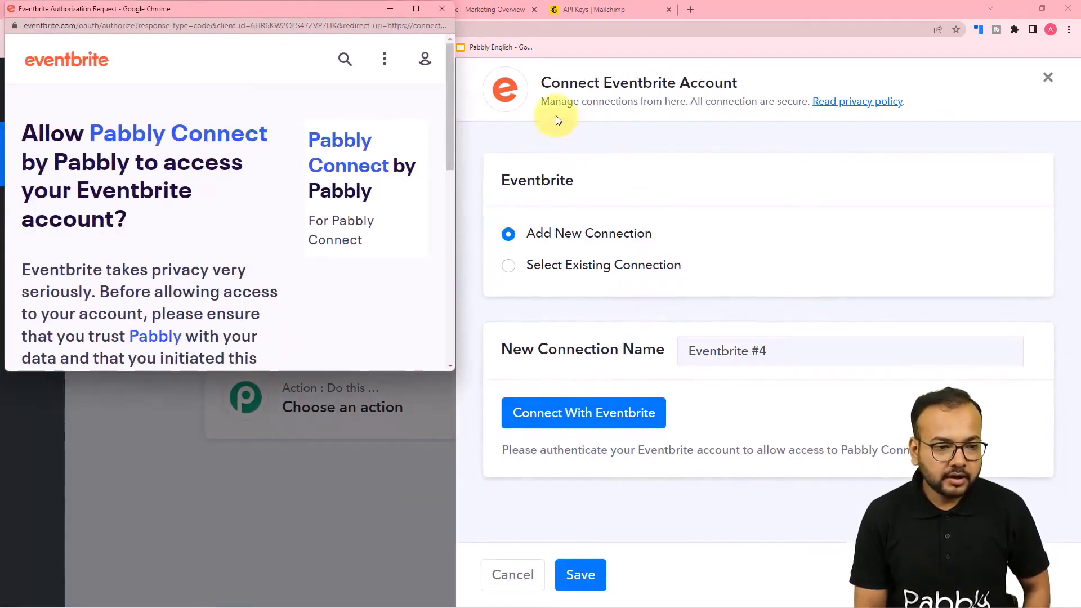
left_click_drag(352, 7, 395, 90)
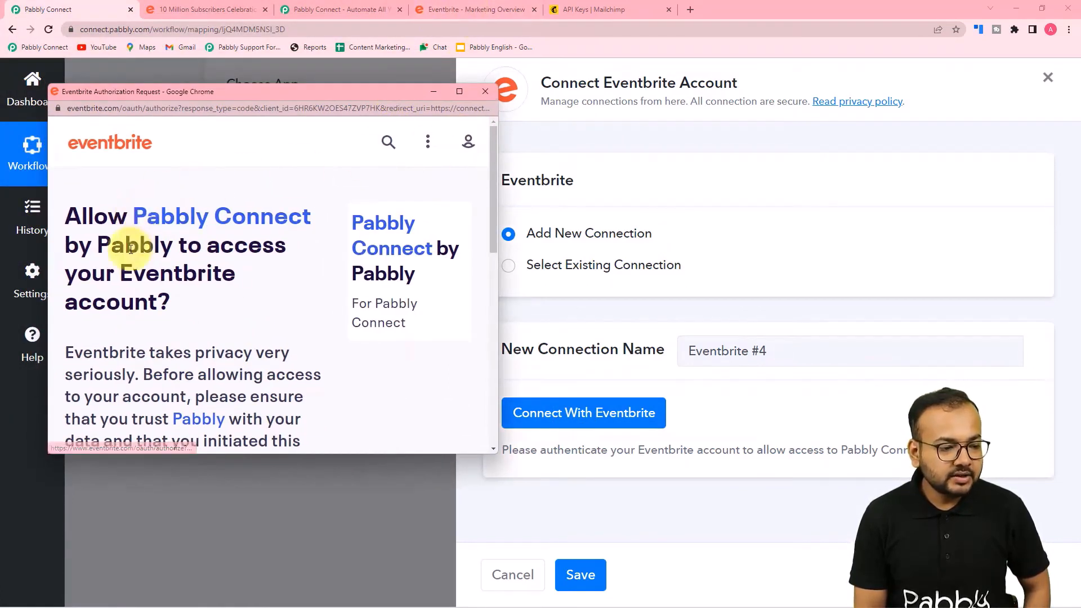
scroll(169, 239, "down", 6)
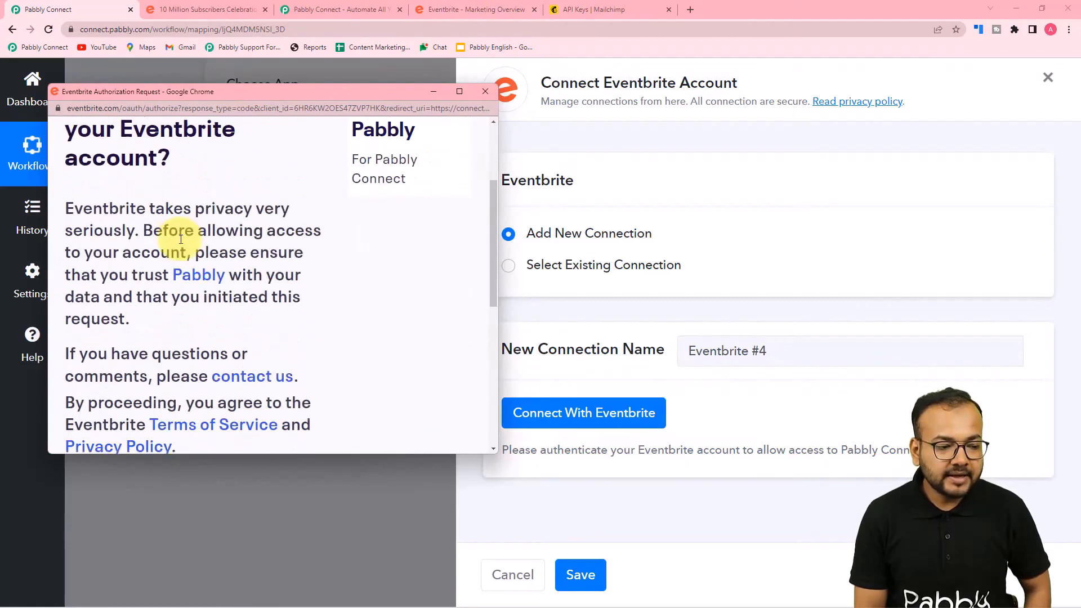
left_click(97, 304)
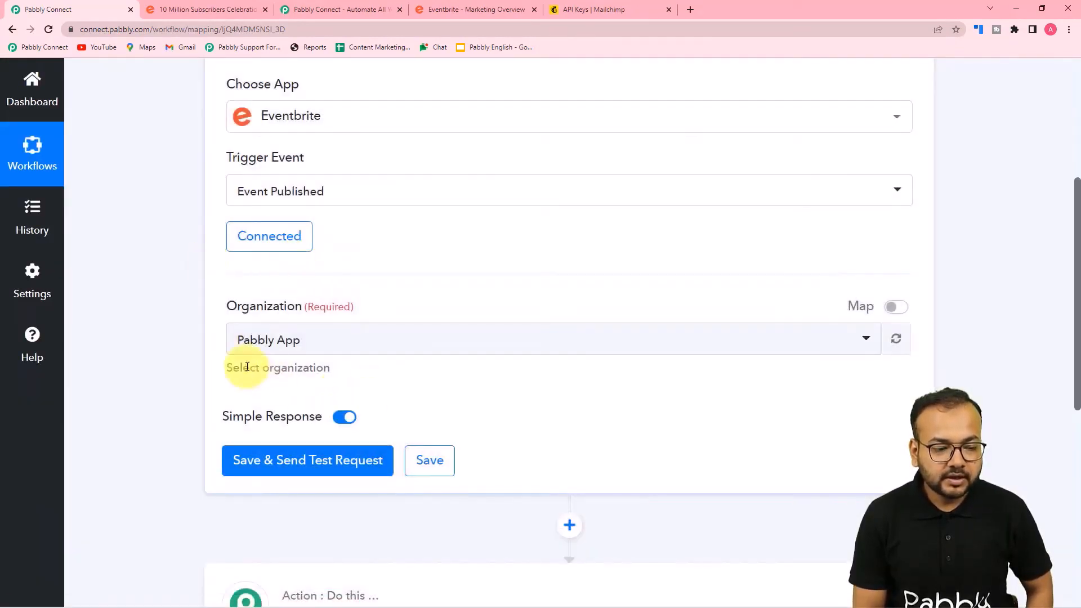
Check the Eventbrite organization, then save the trigger and confirm the event change
left_click(451, 9)
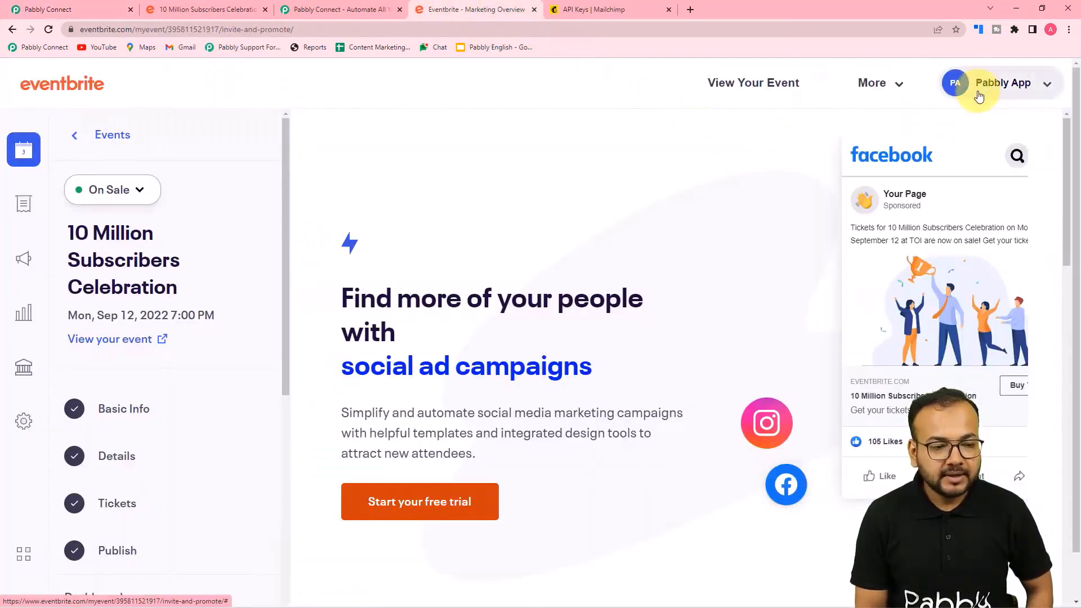
left_click(110, 5)
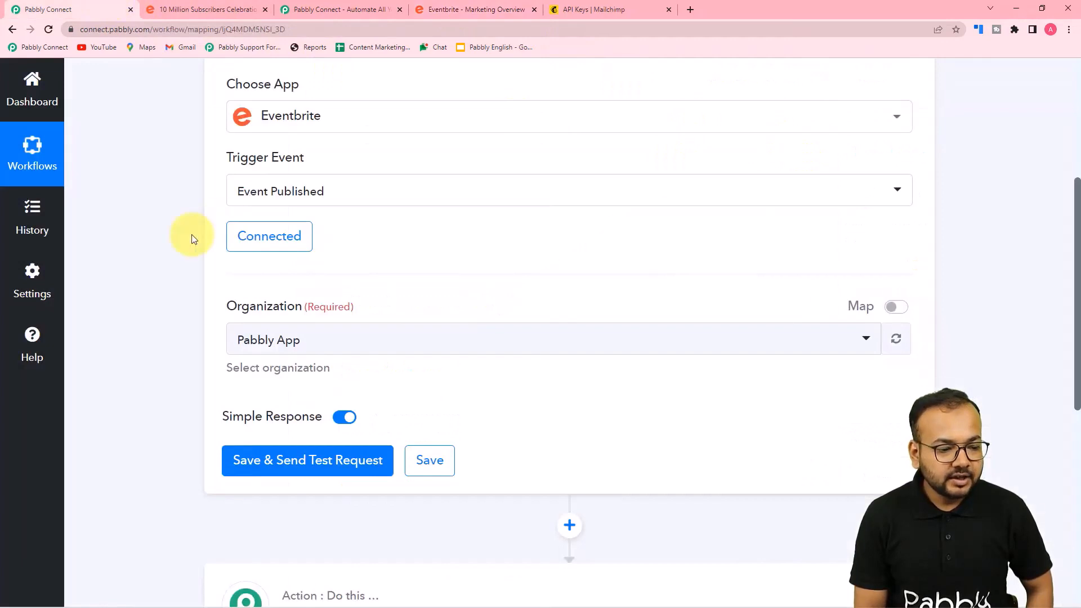
scroll(190, 237, "down", 4)
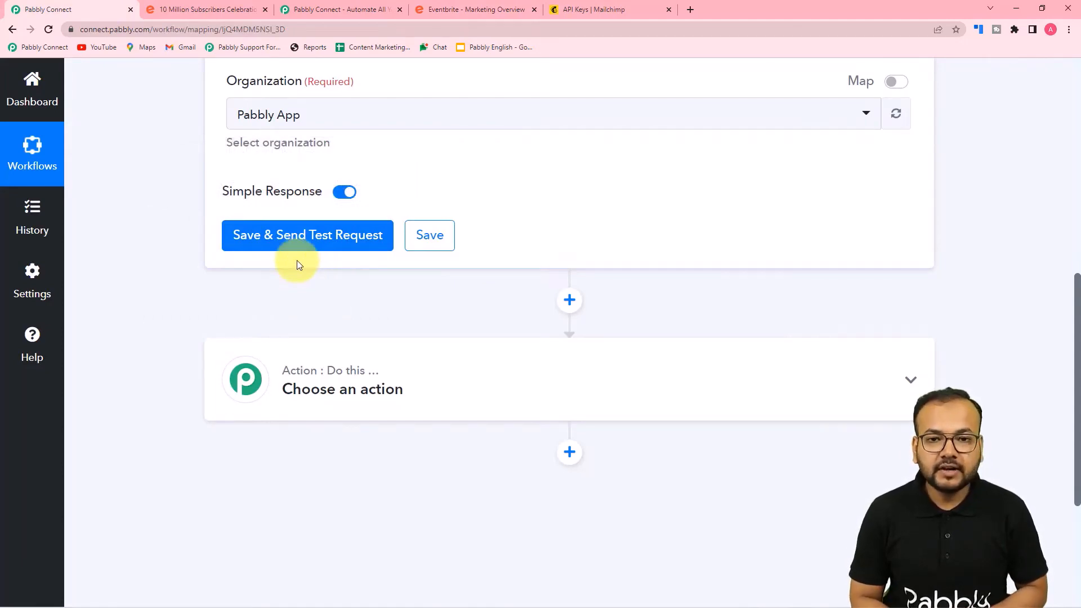
left_click(301, 234)
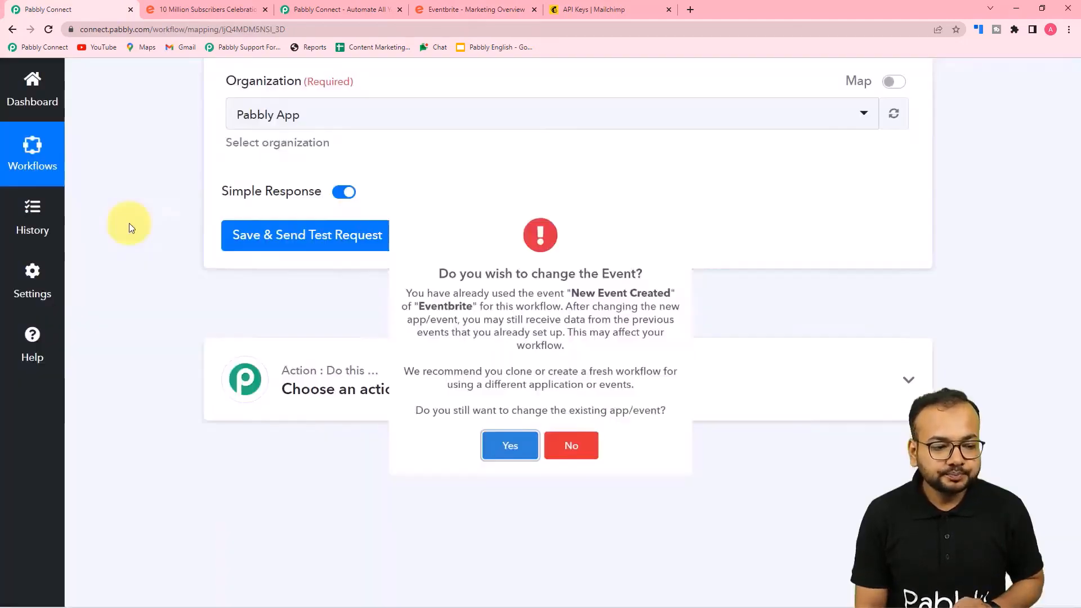
left_click(503, 507)
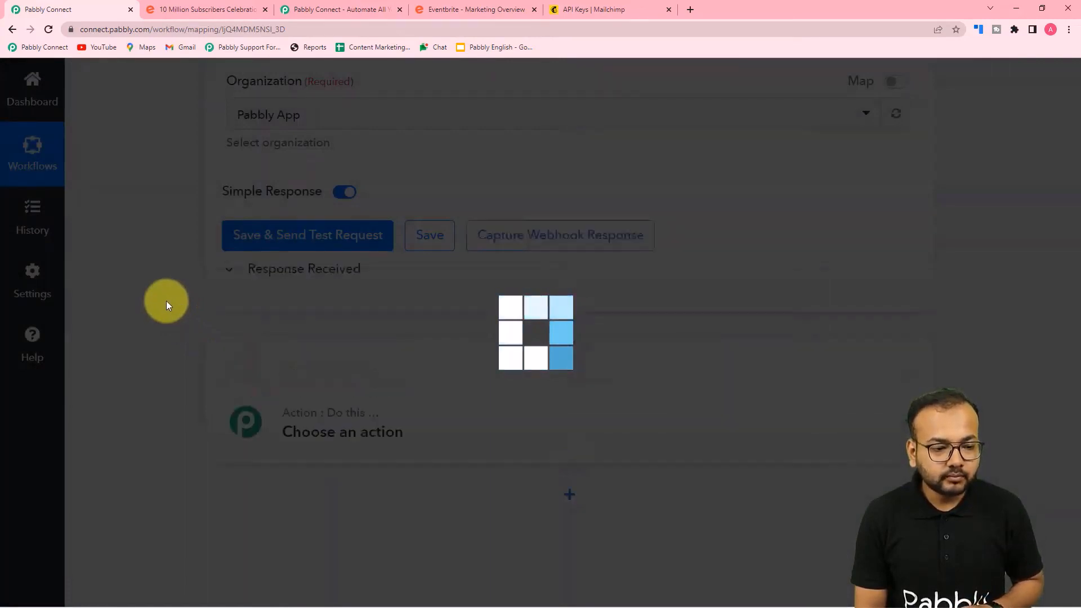
scroll(175, 304, "up", 1)
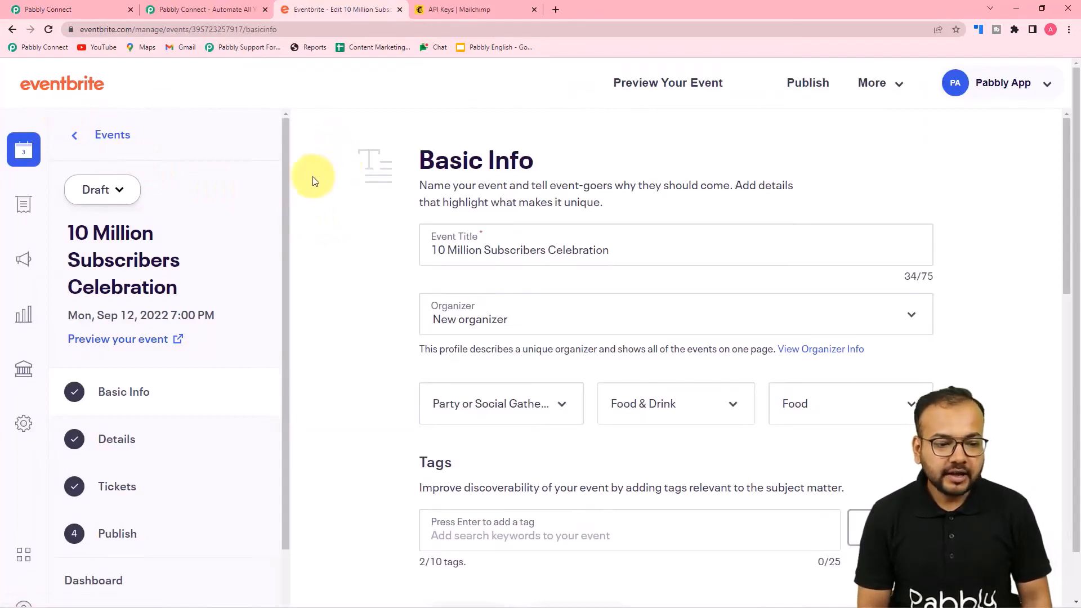
scroll(320, 234, "down", 1)
scroll(322, 239, "up", 1)
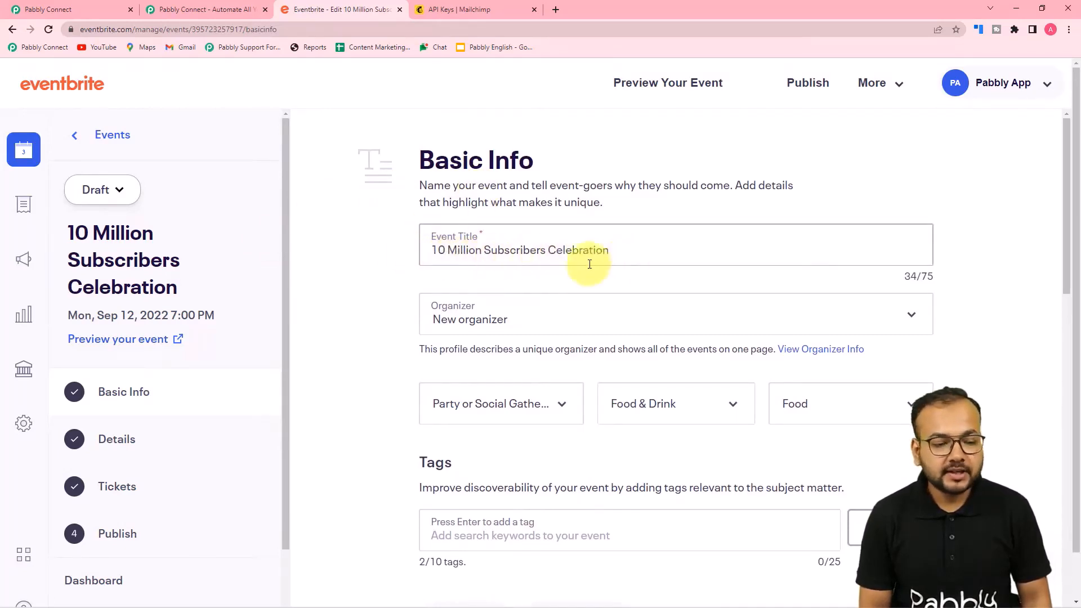
scroll(349, 282, "down", 2)
scroll(378, 242, "down", 1)
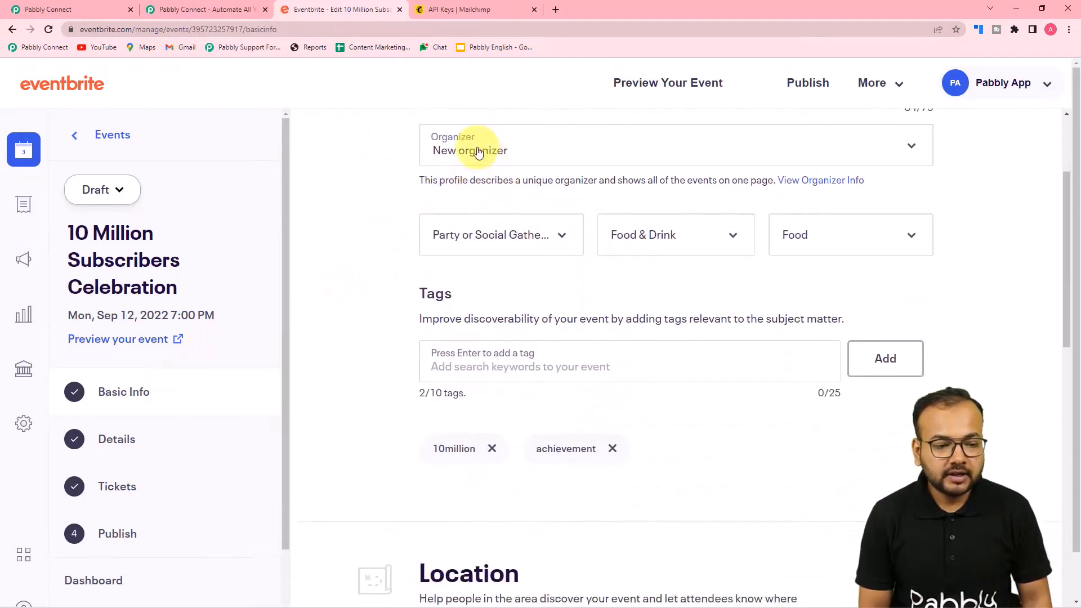
scroll(365, 189, "down", 2)
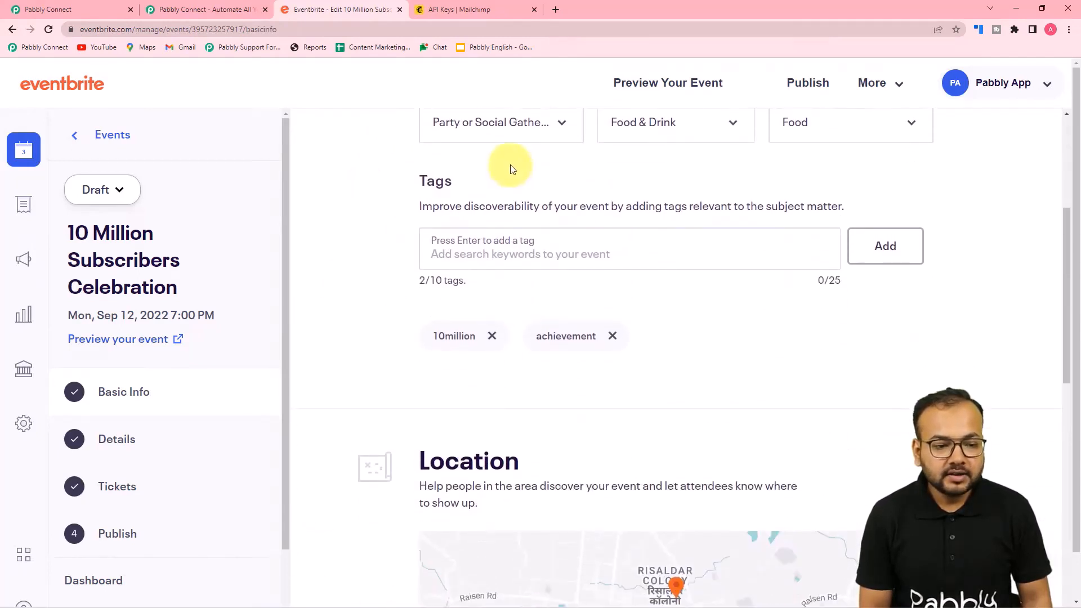
scroll(509, 169, "up", 2)
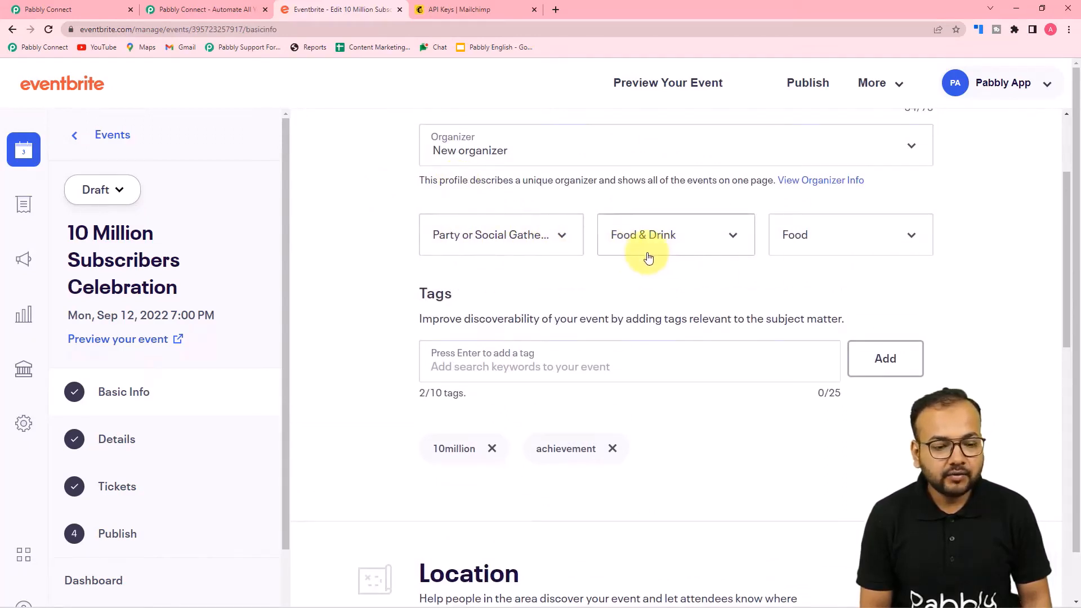
scroll(764, 275, "down", 3)
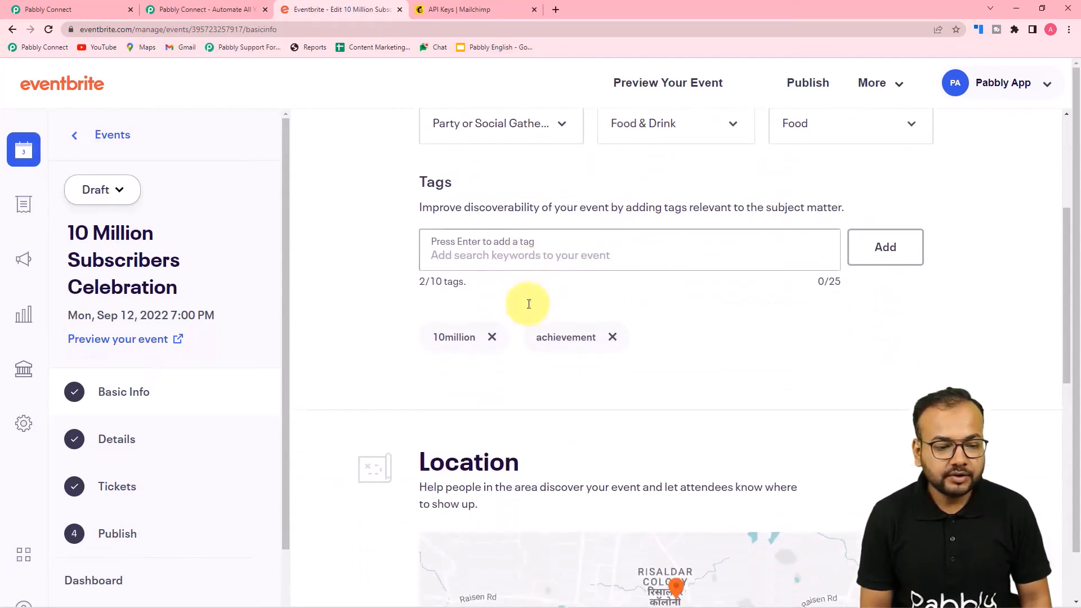
scroll(529, 309, "down", 6)
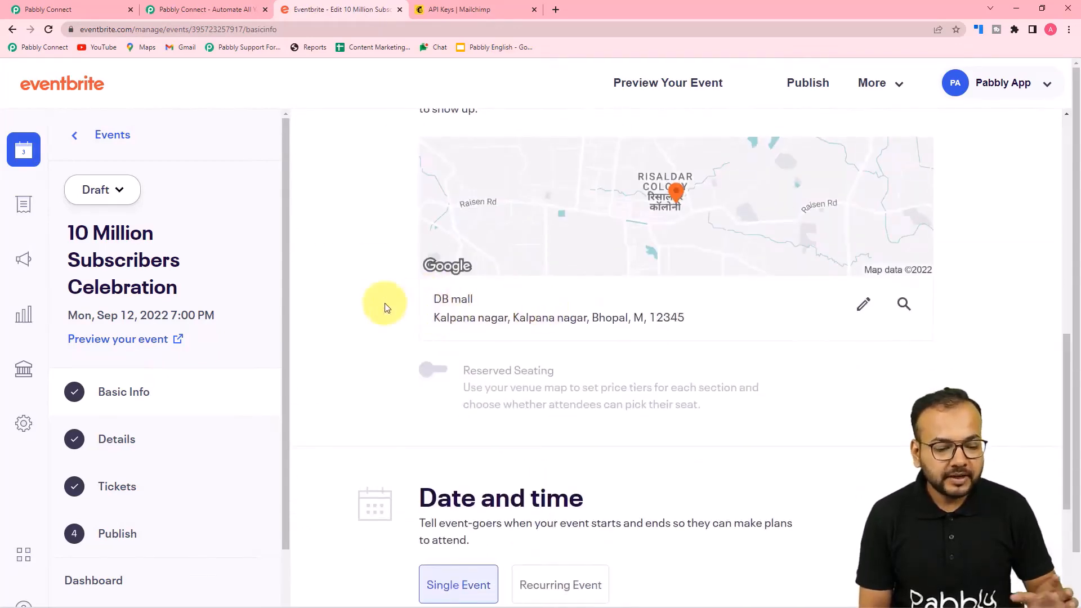
scroll(382, 302, "down", 5)
scroll(428, 323, "down", 3)
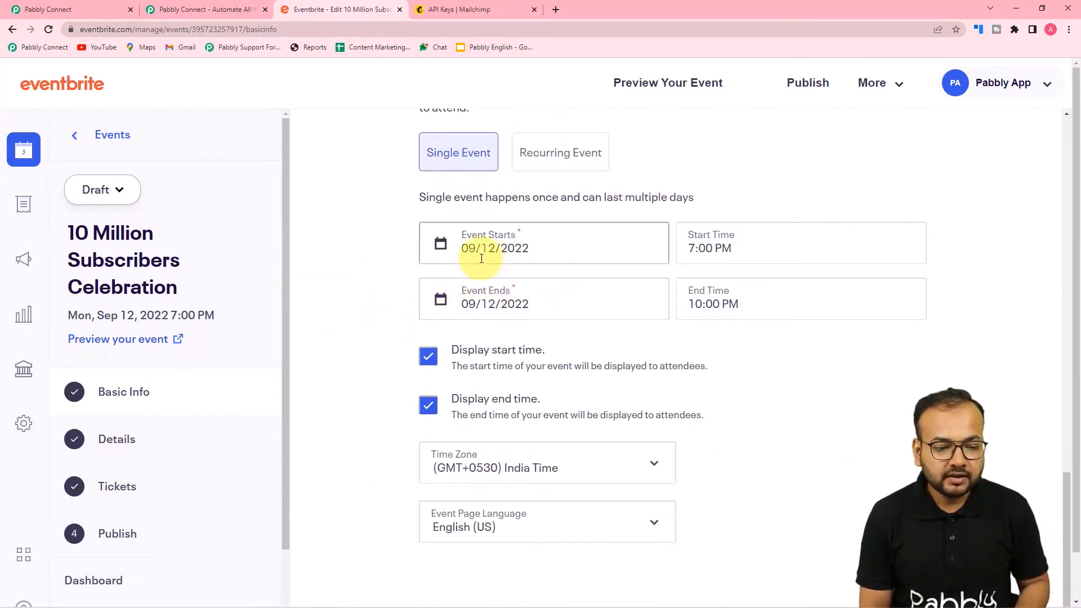
scroll(374, 313, "down", 1)
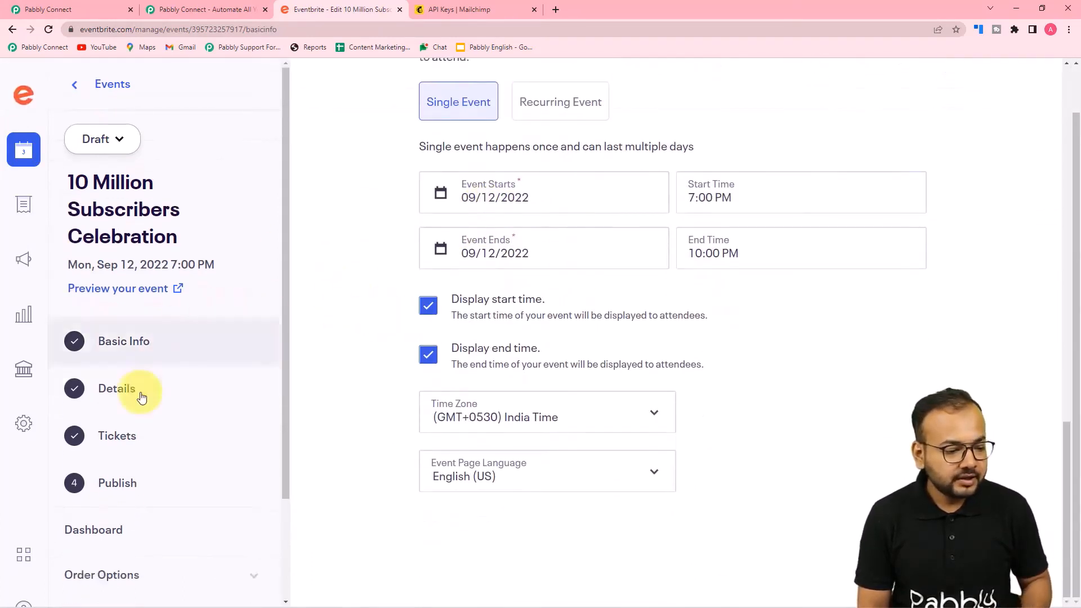
Publish the 10 Million Subscribers Celebration event as Private and return to Pabbly Connect
left_click(132, 487)
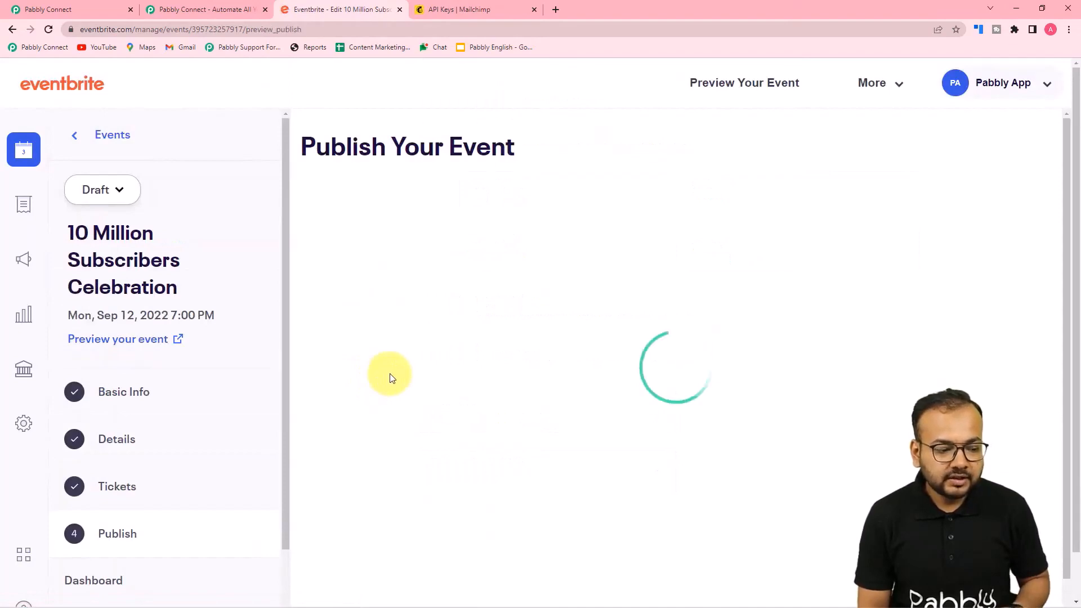
scroll(389, 374, "down", 5)
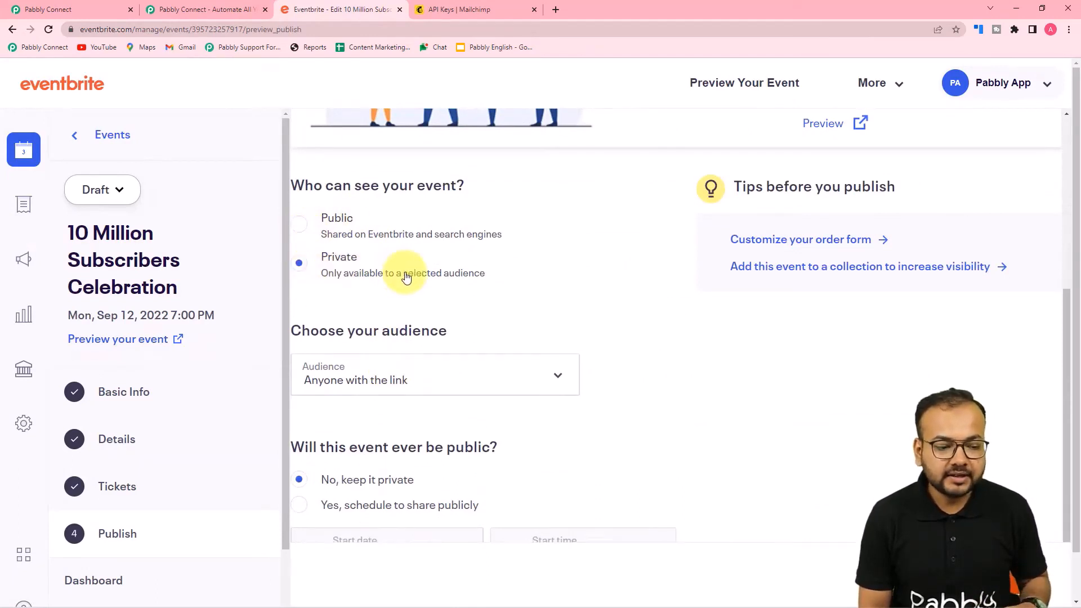
scroll(404, 270, "down", 1)
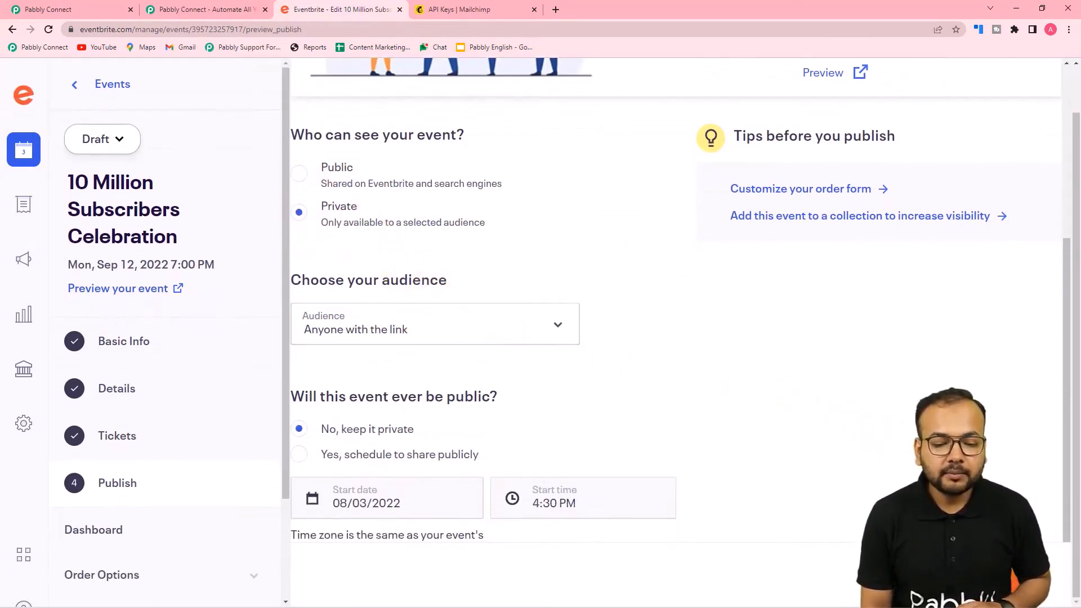
left_click(1014, 575)
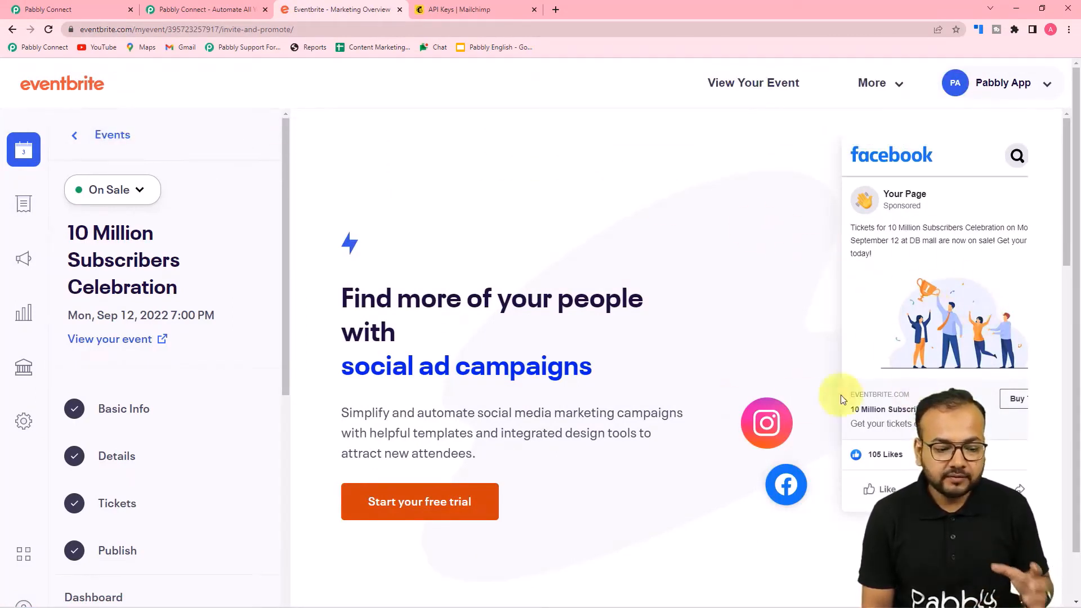
scroll(861, 459, "down", 4)
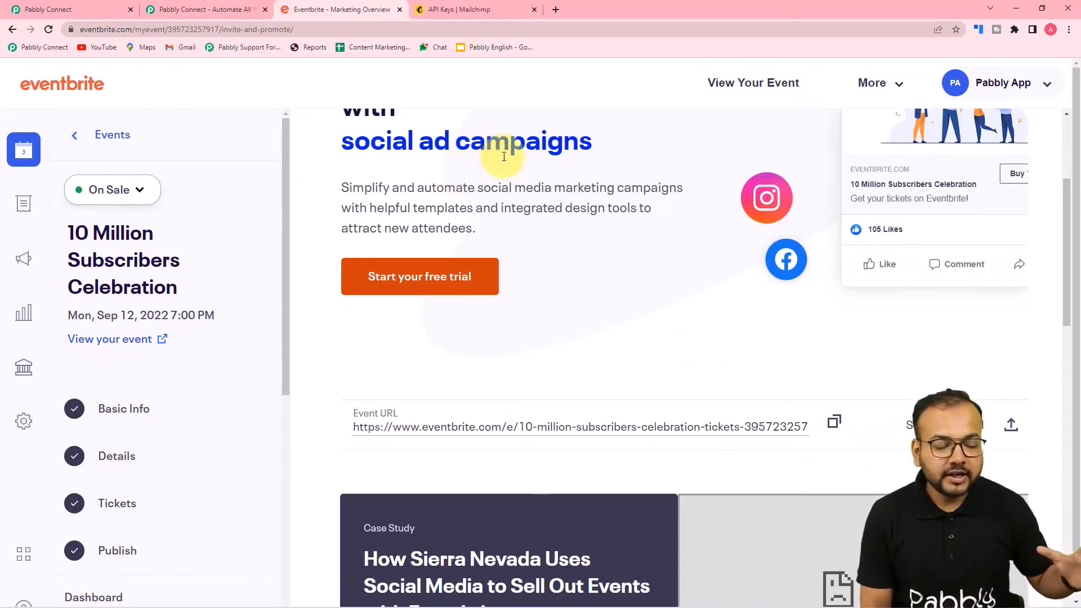
left_click(50, 10)
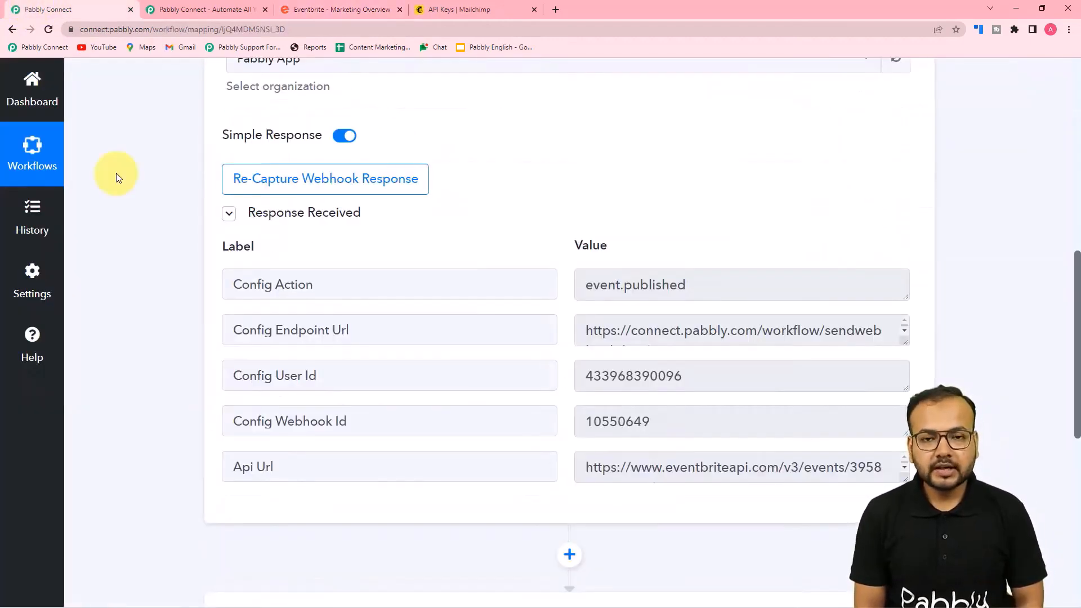
Enlarge the Api Url value box in the Response Received table to read the full URL
scroll(113, 248, "down", 3)
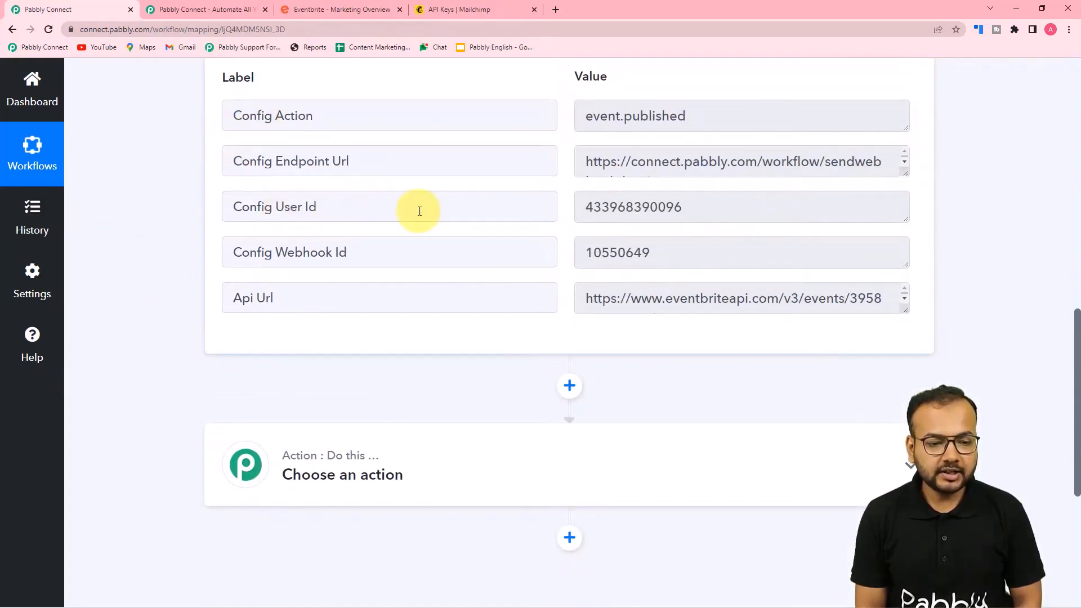
scroll(469, 218, "down", 1)
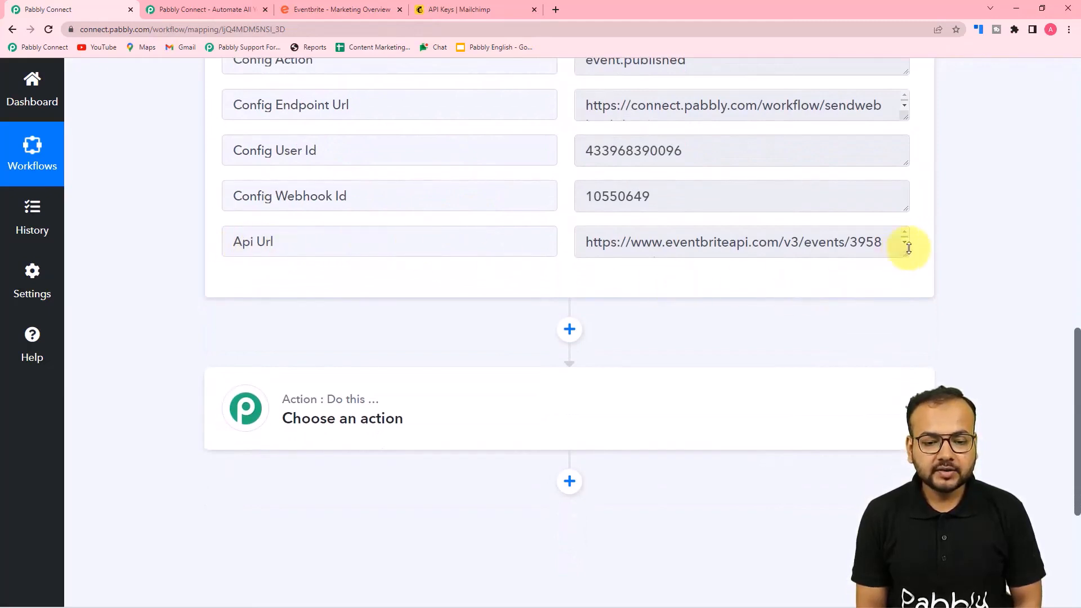
left_click_drag(904, 254, 916, 309)
scroll(507, 252, "up", 2)
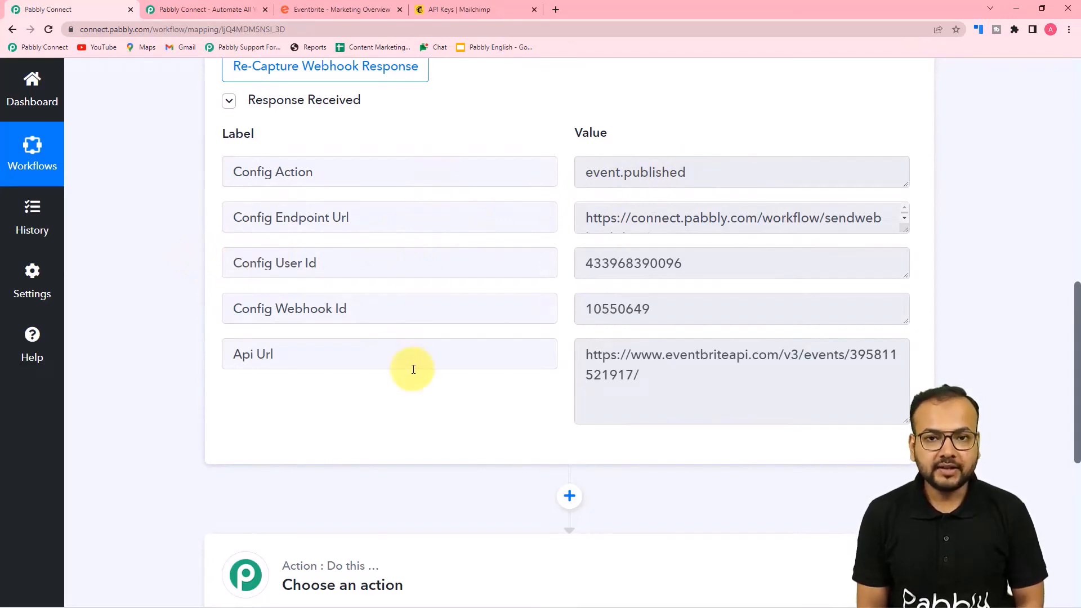
scroll(175, 304, "down", 4)
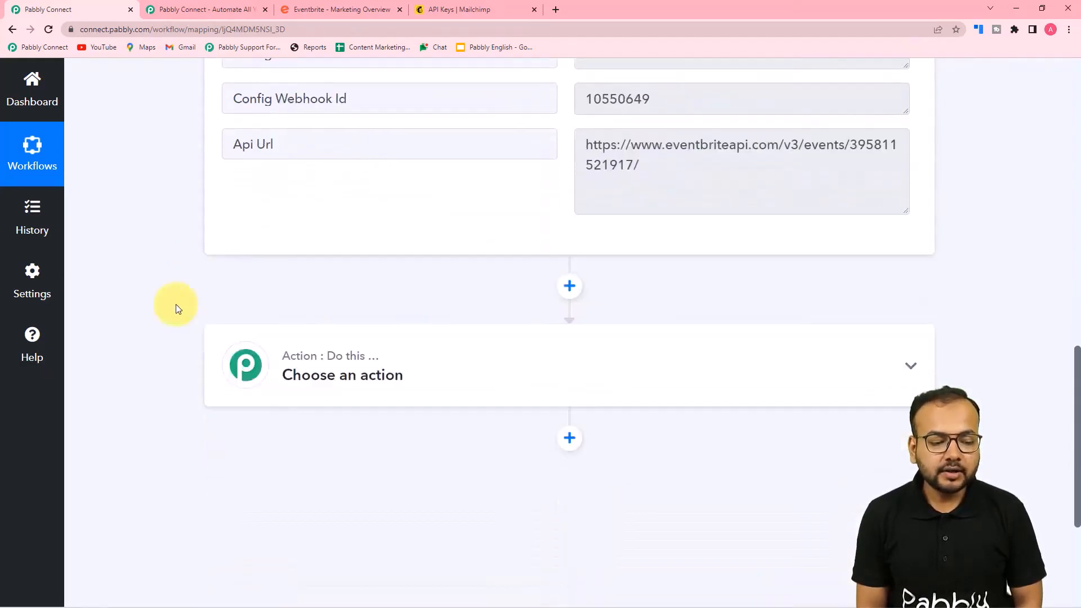
Expand the empty 'Choose an action' step to show the Choose App search and app tiles
left_click(389, 377)
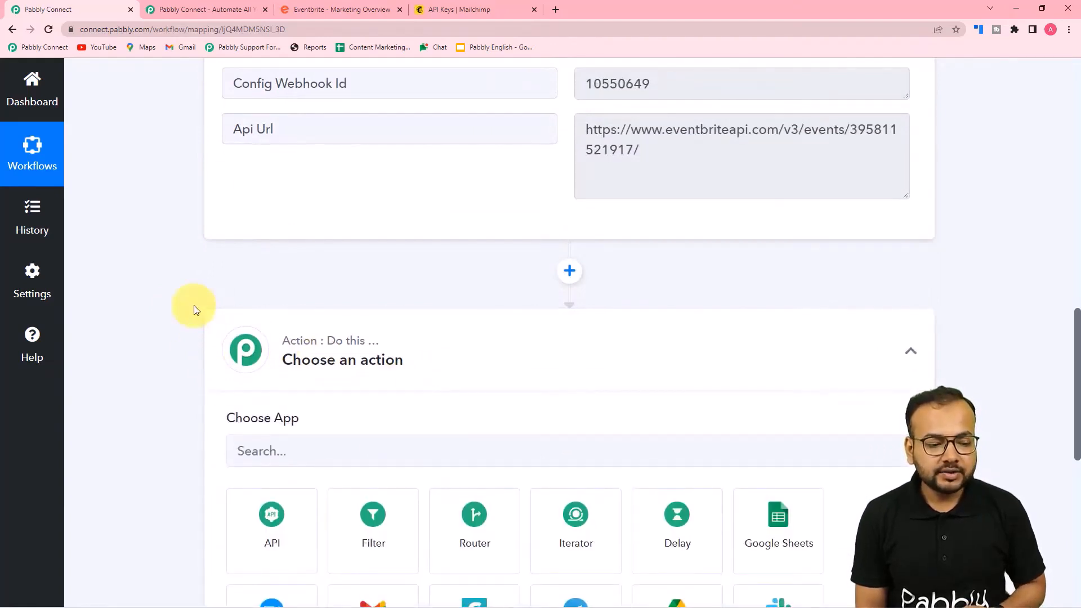
scroll(194, 305, "down", 3)
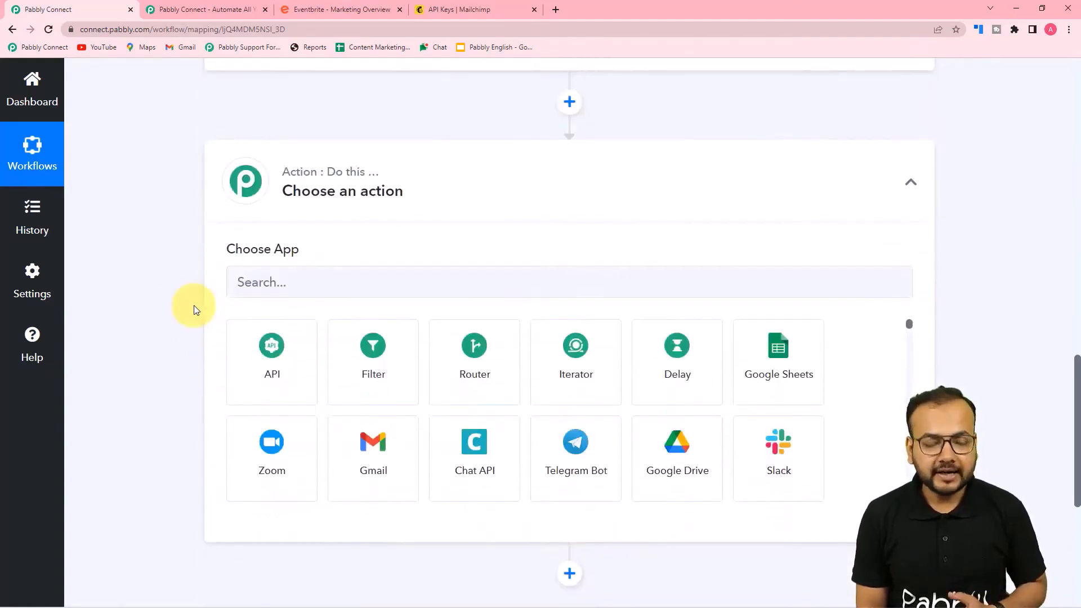
scroll(324, 286, "up", 5)
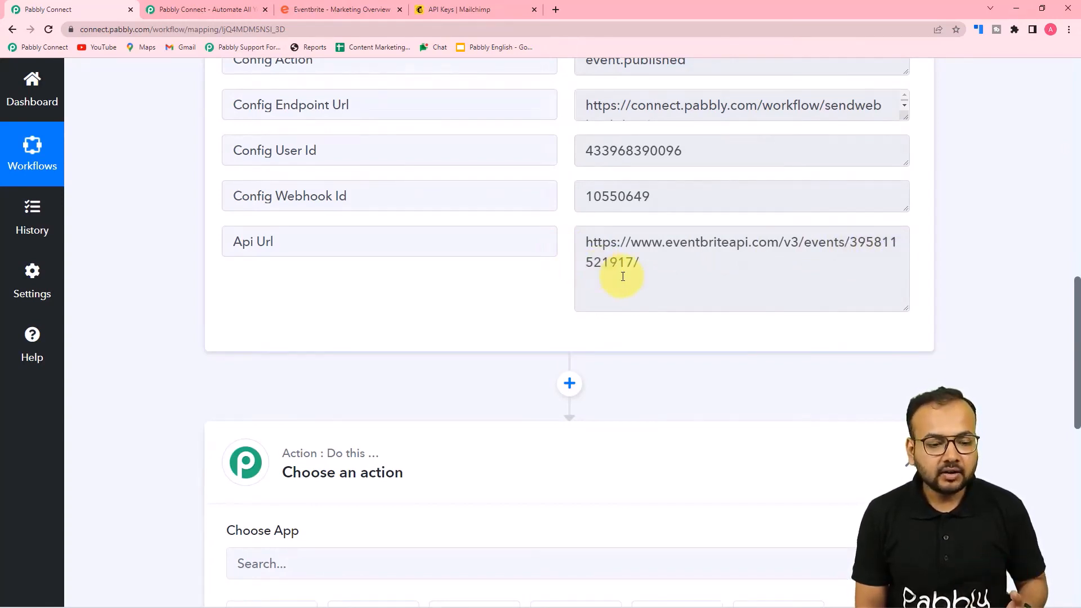
scroll(623, 276, "down", 1)
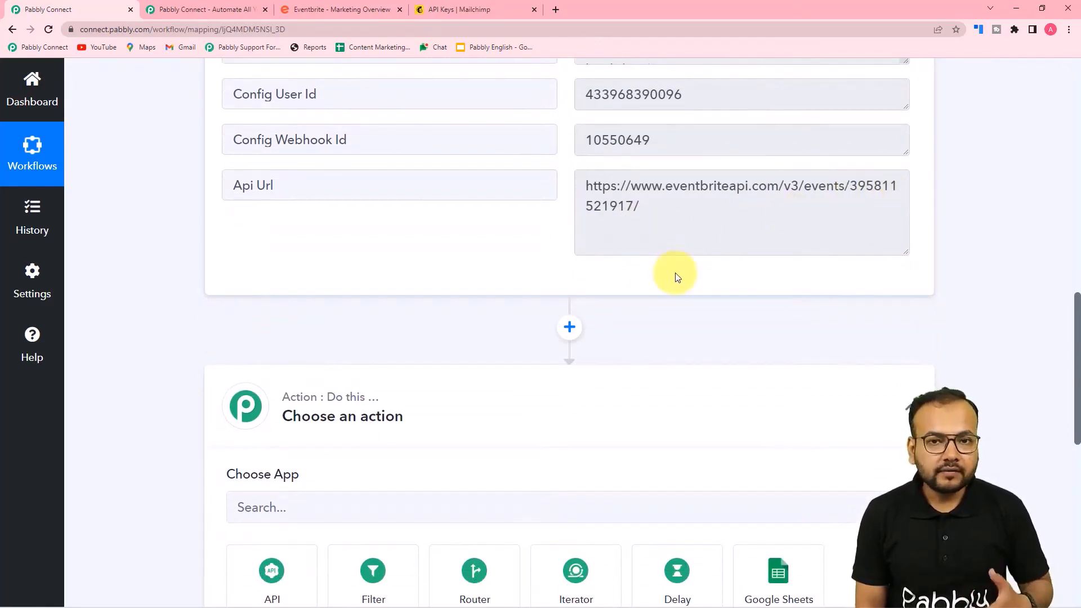
scroll(678, 277, "down", 2)
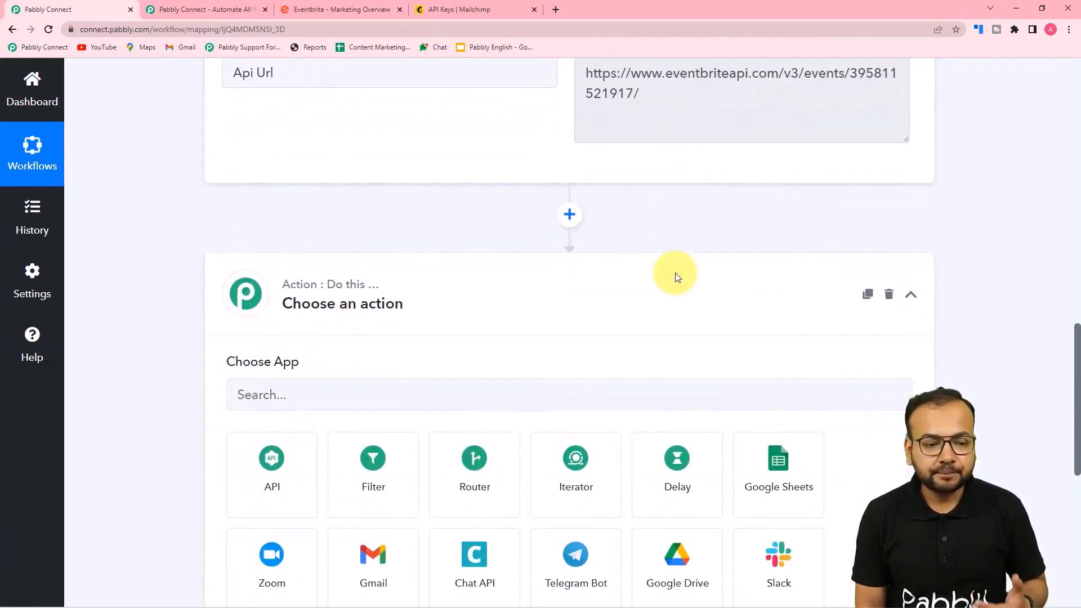
scroll(684, 284, "up", 2)
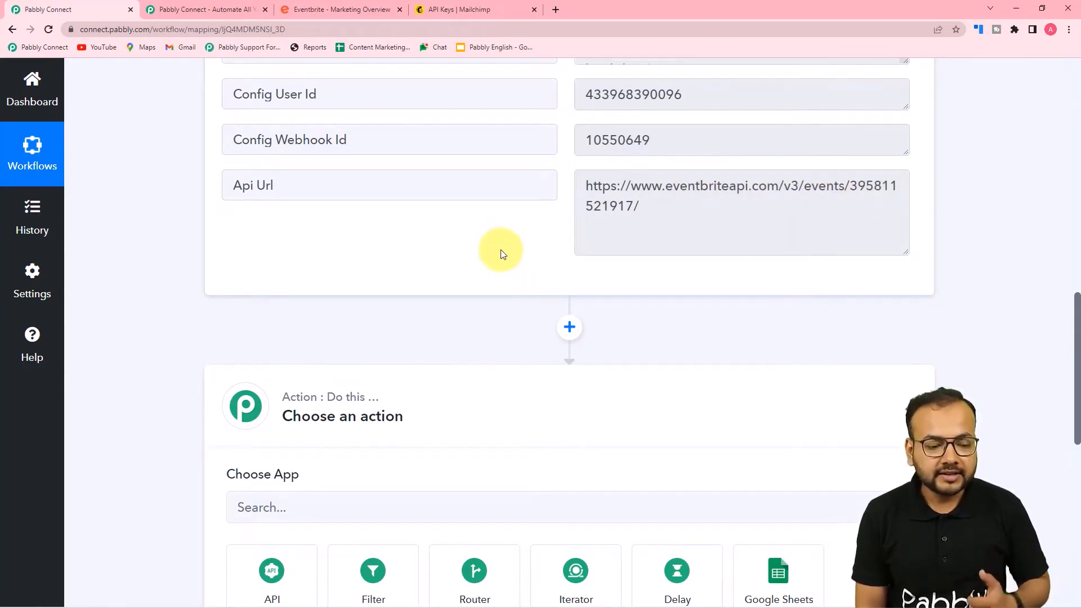
scroll(501, 251, "down", 5)
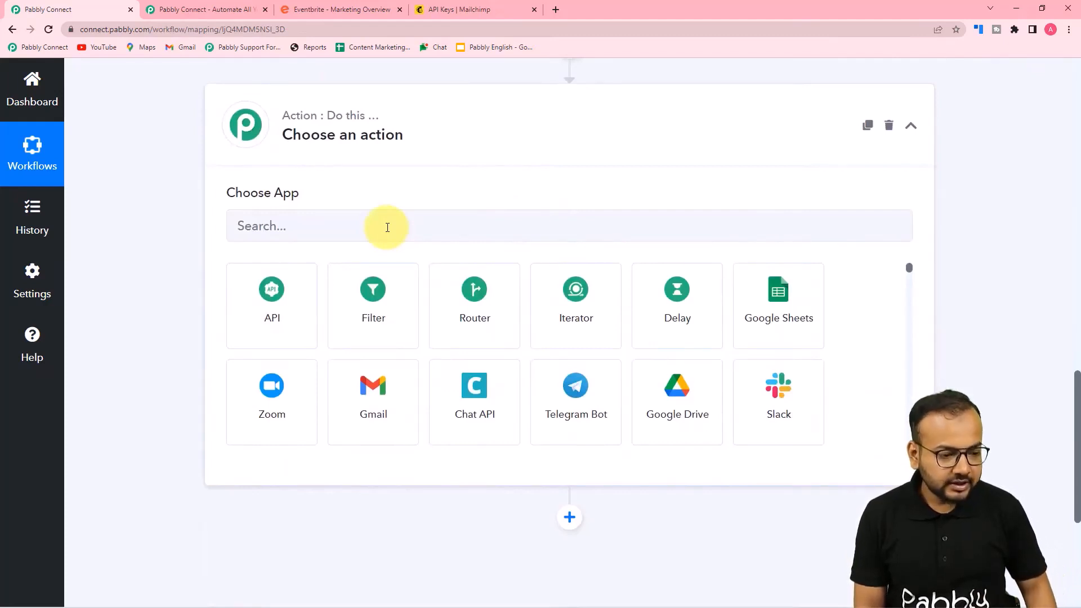
left_click(387, 227)
type("te")
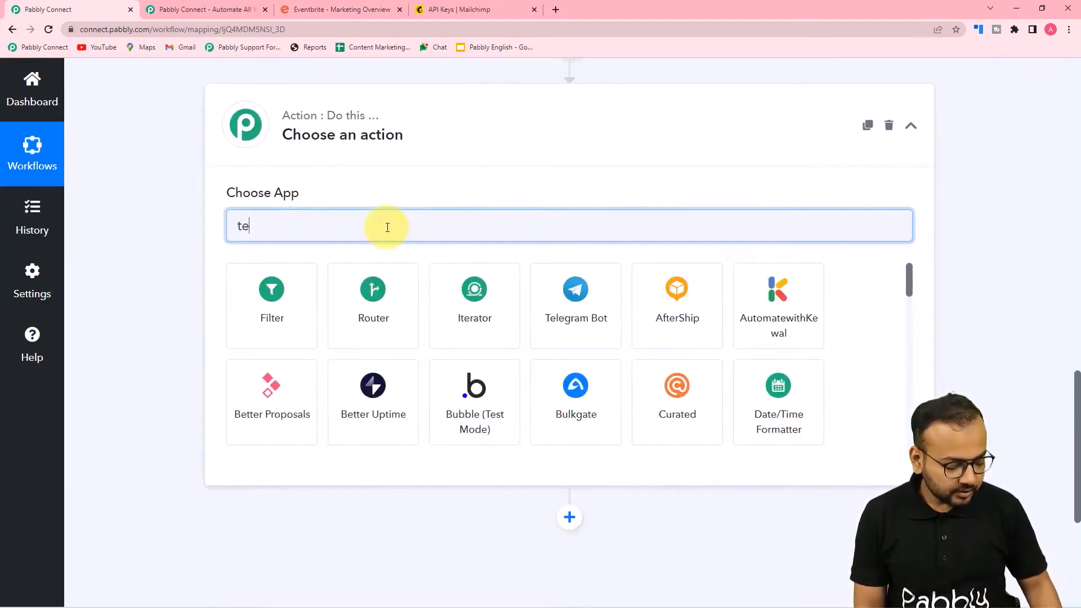
type("xt")
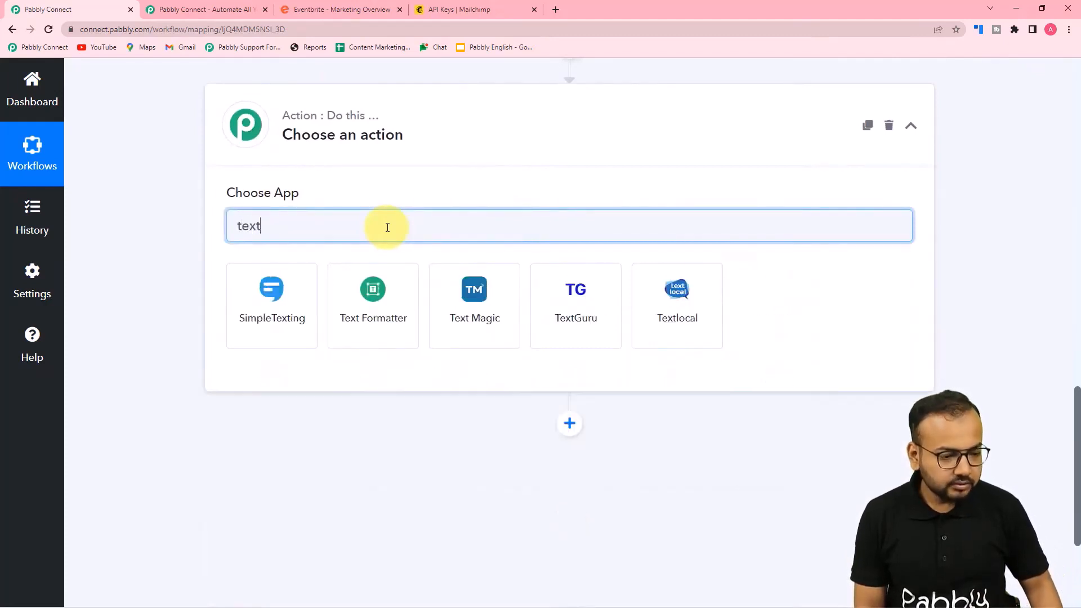
left_click(378, 328)
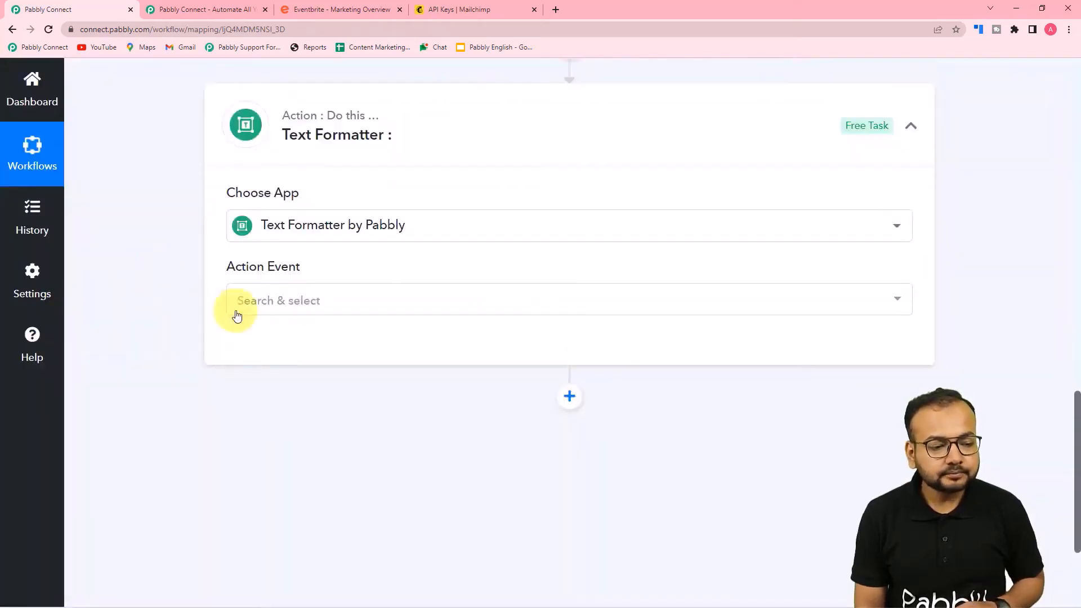
left_click(270, 301)
scroll(298, 408, "down", 2)
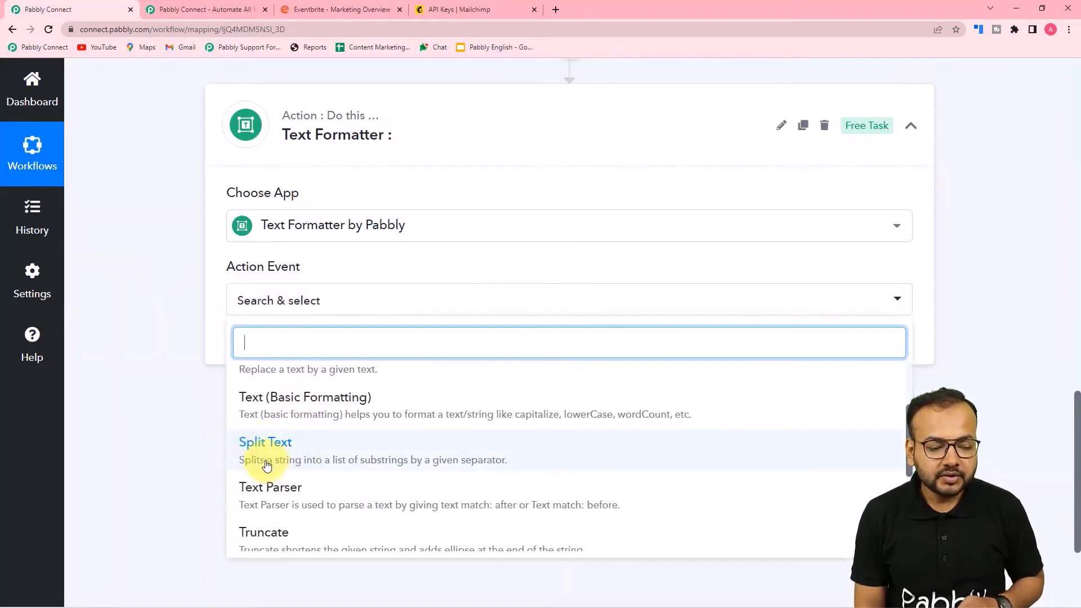
left_click(394, 463)
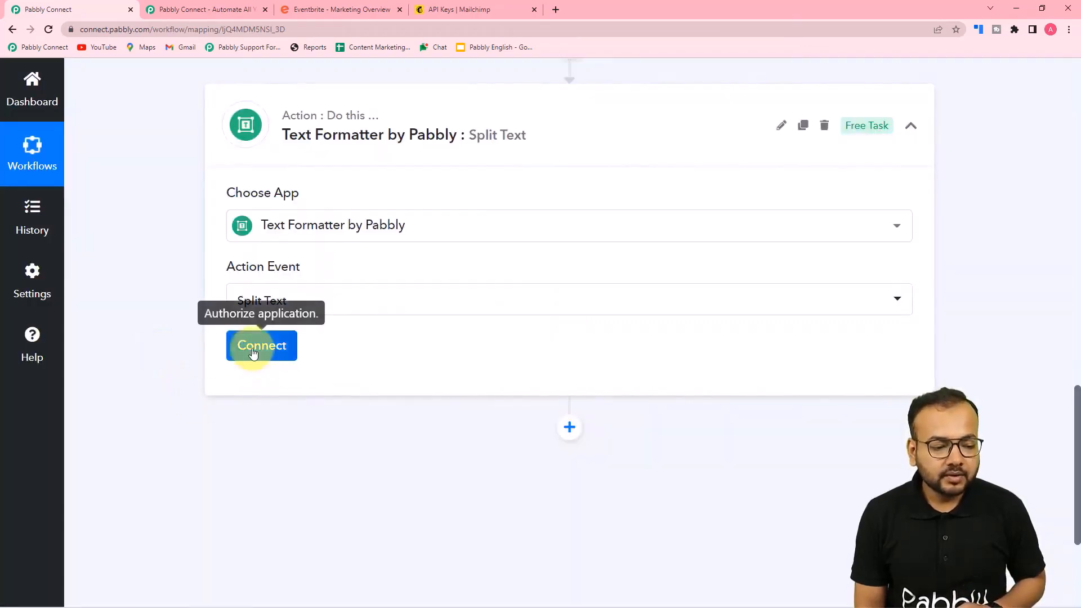
left_click(246, 348)
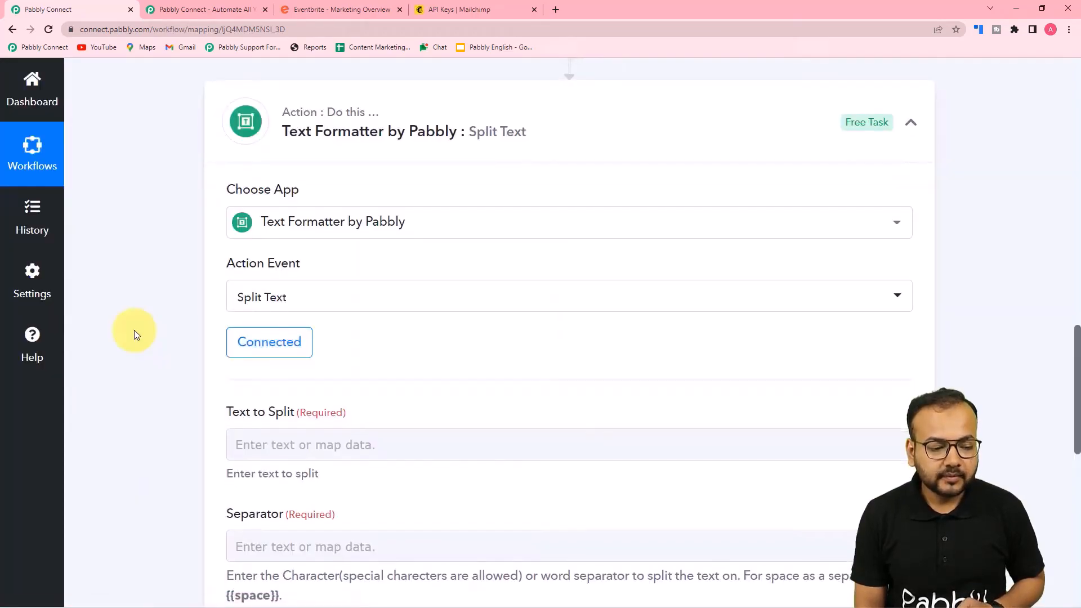
scroll(316, 217, "down", 4)
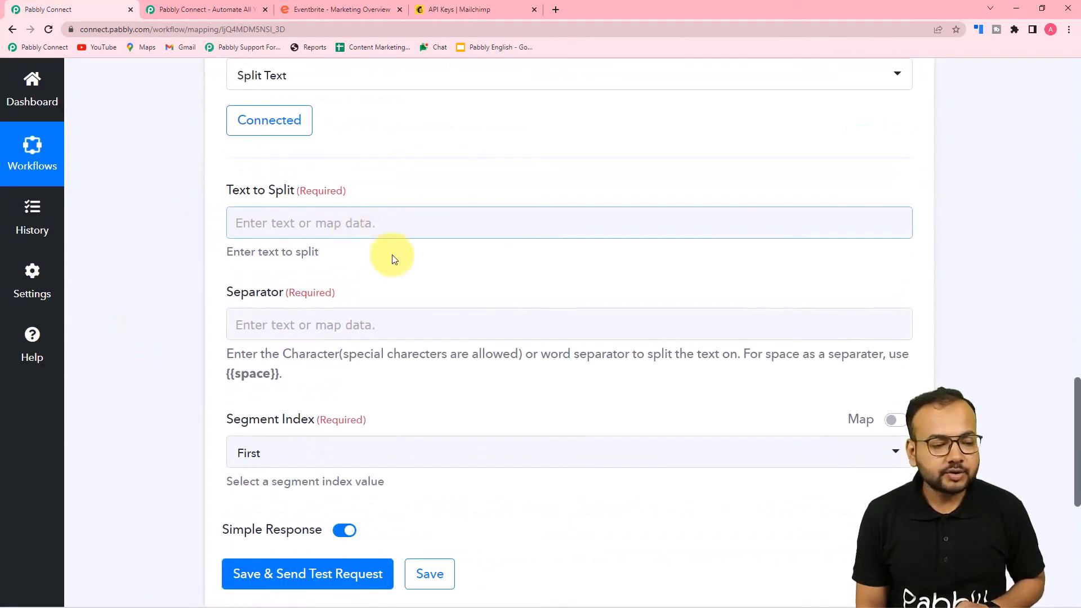
scroll(397, 260, "up", 2)
scroll(405, 262, "up", 6)
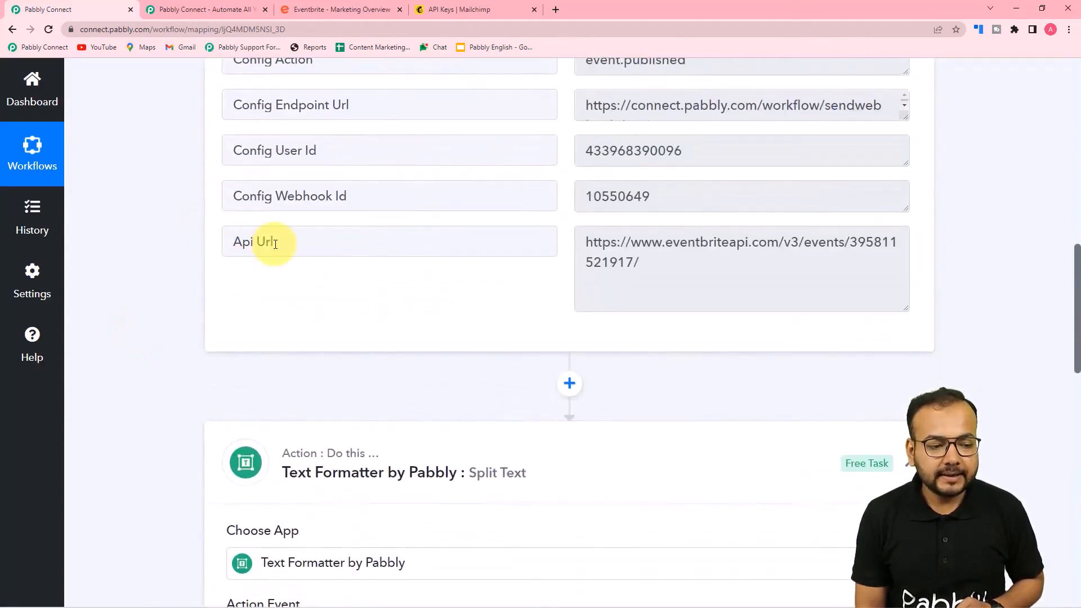
scroll(226, 257, "down", 9)
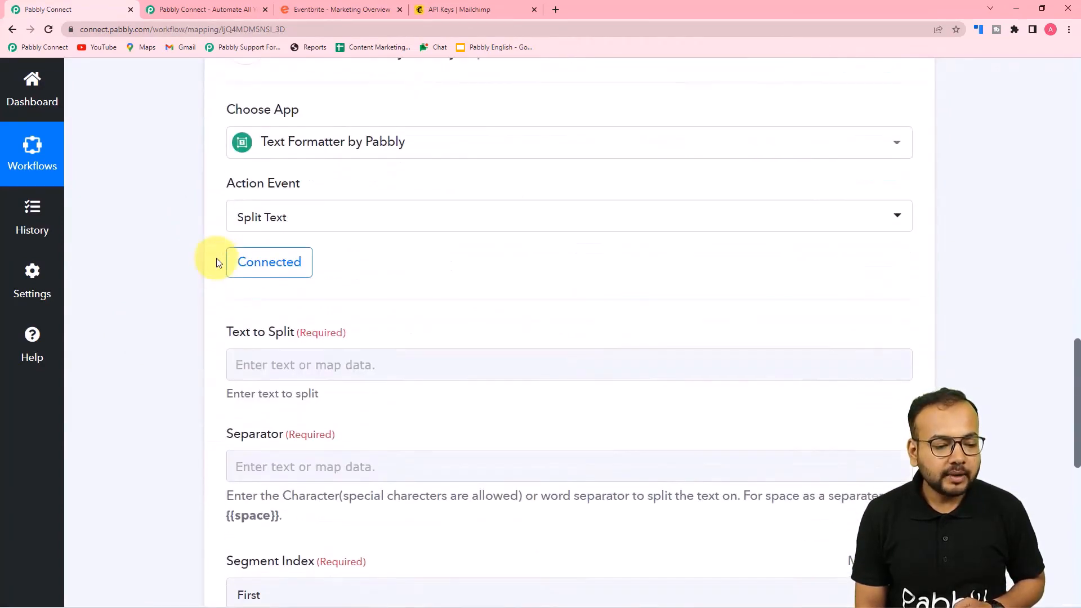
Map the Eventbrite: Event Published Api Url into Text to Split
left_click(305, 171)
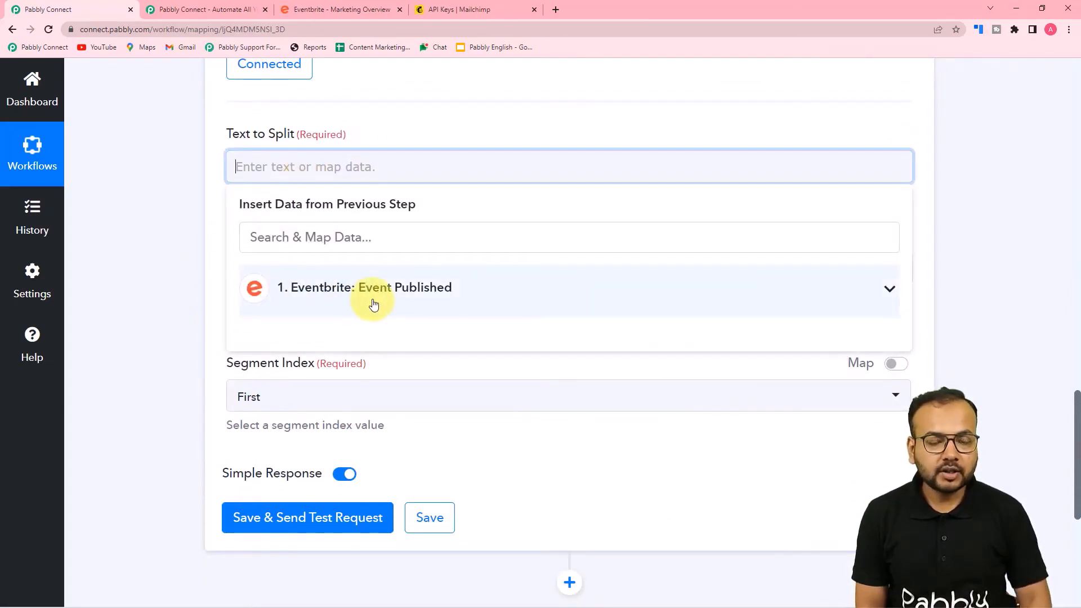
left_click(334, 290)
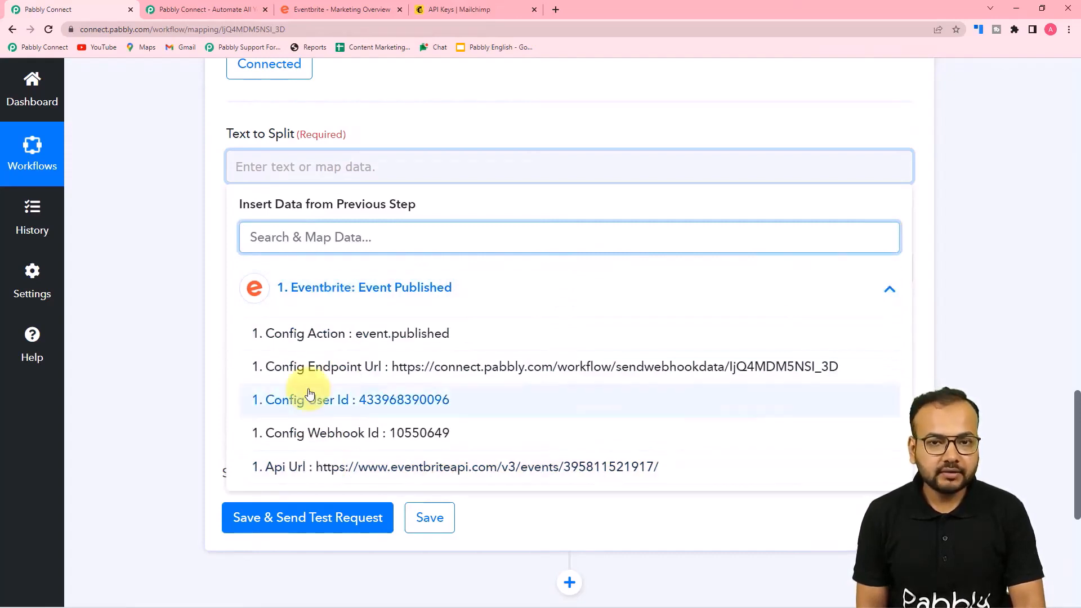
left_click(286, 469)
left_click(177, 324)
scroll(179, 327, "down", 2)
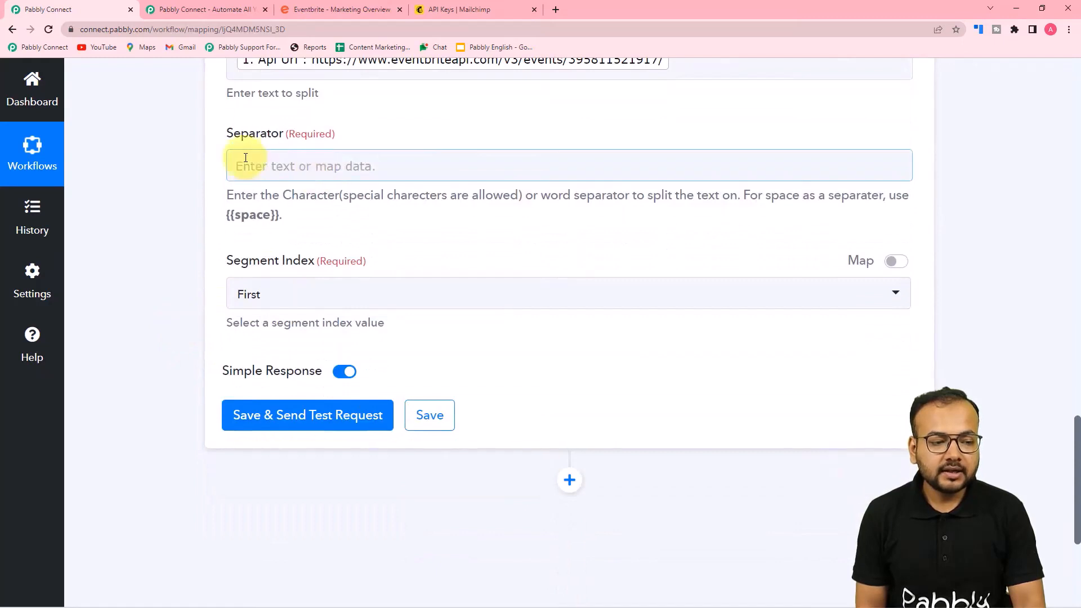
scroll(421, 253, "up", 2)
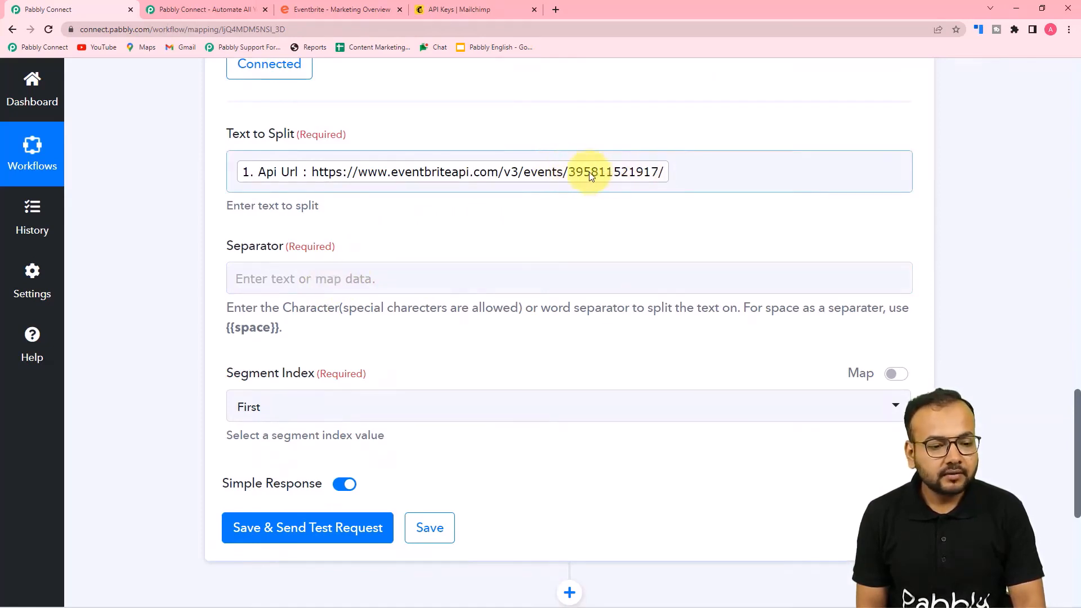
Enter / as the Separator
left_click(305, 272)
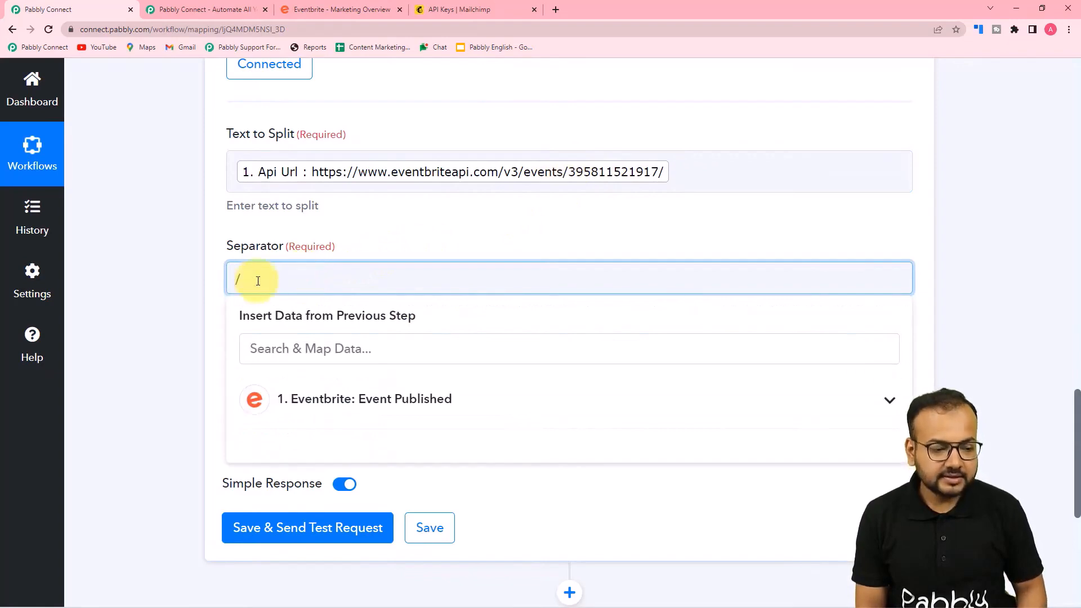
left_click(346, 236)
scroll(343, 242, "down", 3)
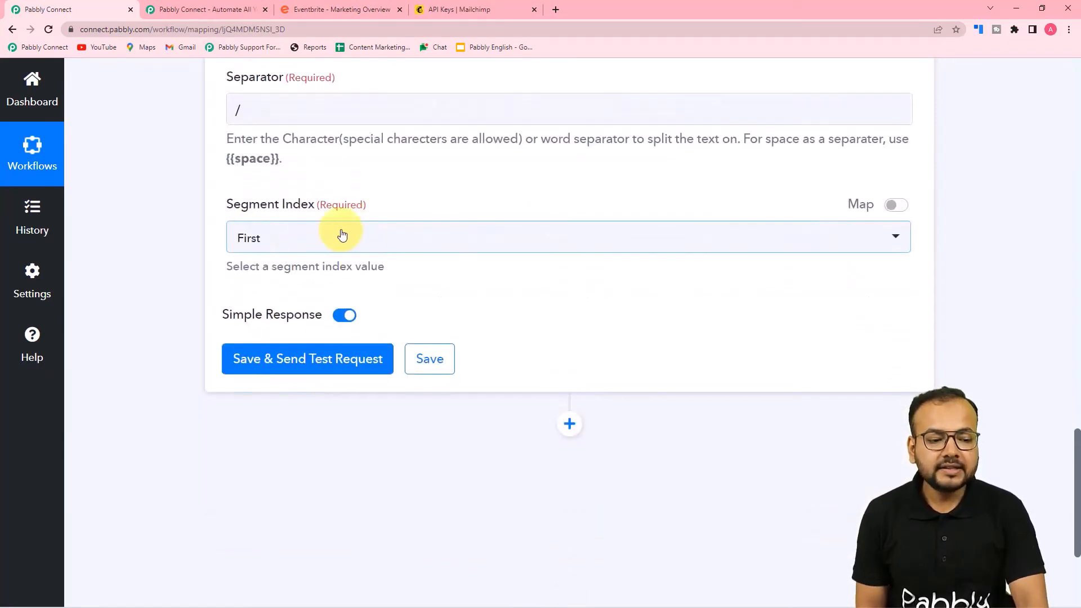
scroll(382, 248, "up", 2)
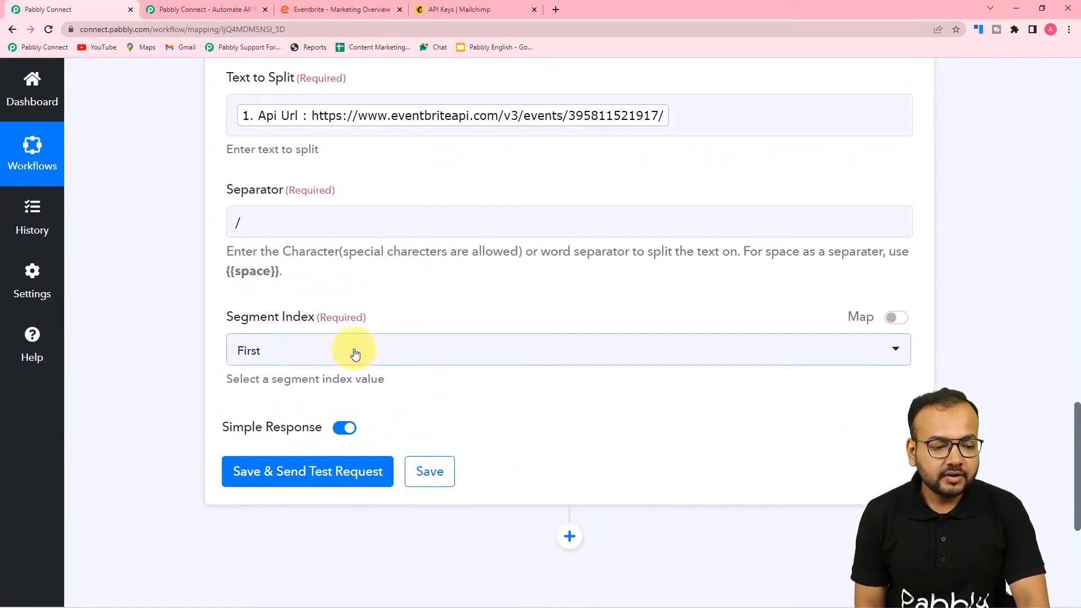
left_click(355, 354)
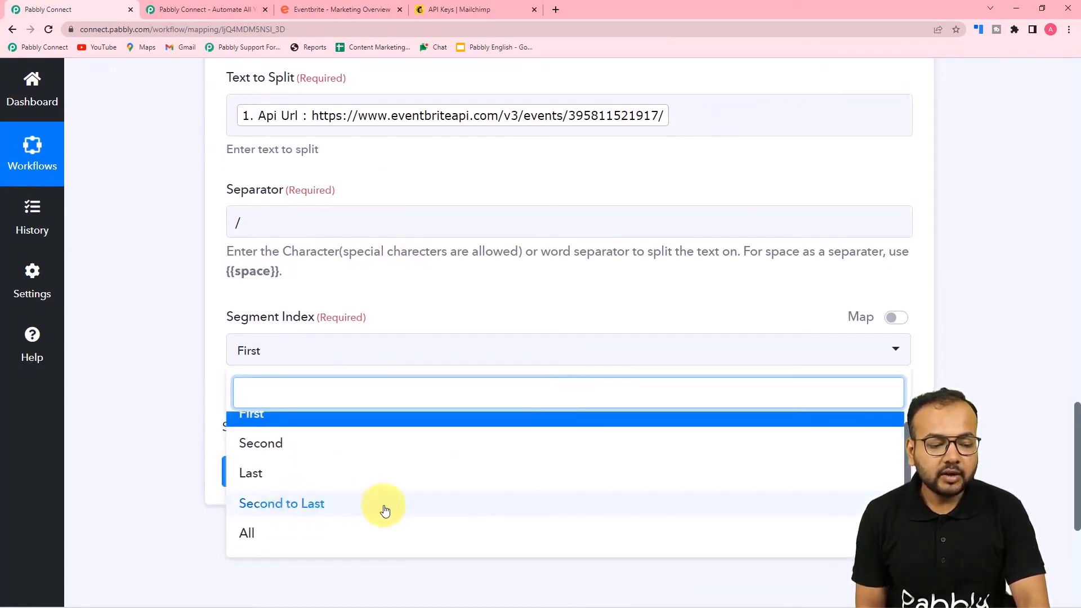
left_click(154, 379)
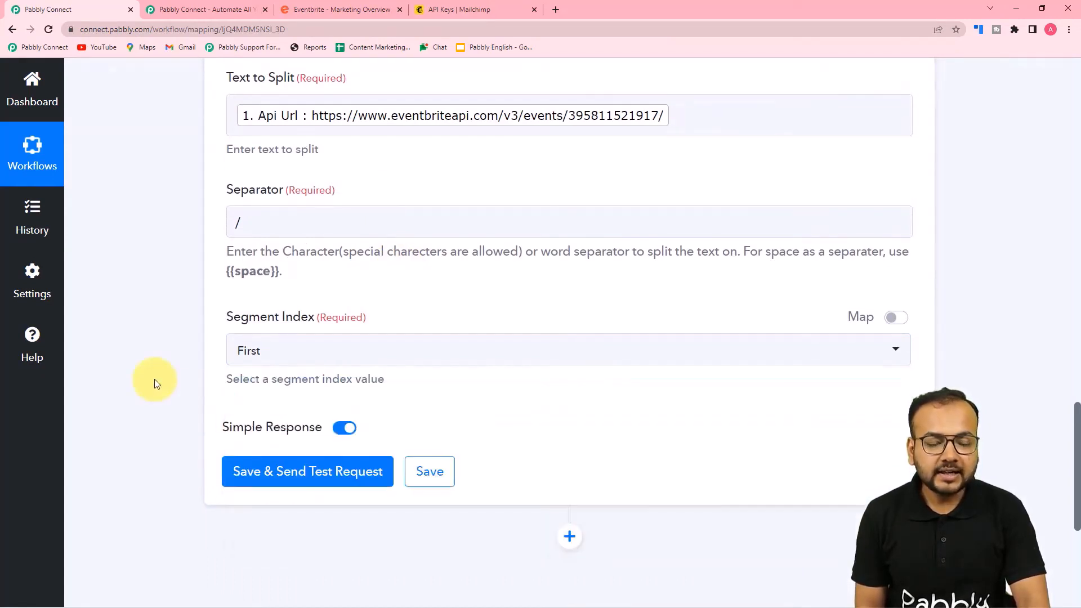
scroll(154, 379, "down", 1)
scroll(546, 225, "up", 2)
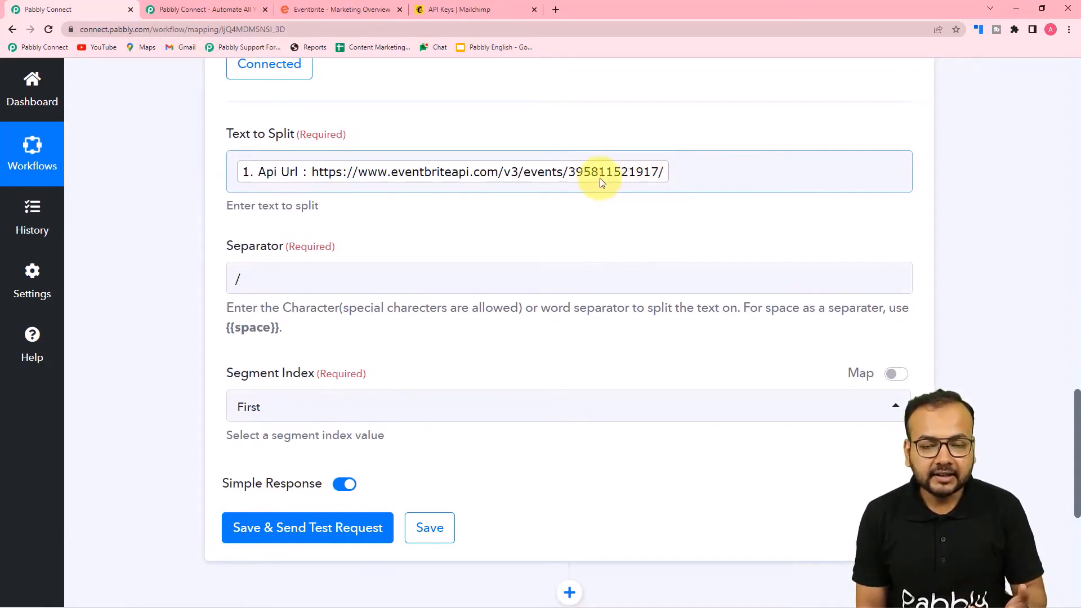
scroll(388, 248, "down", 2)
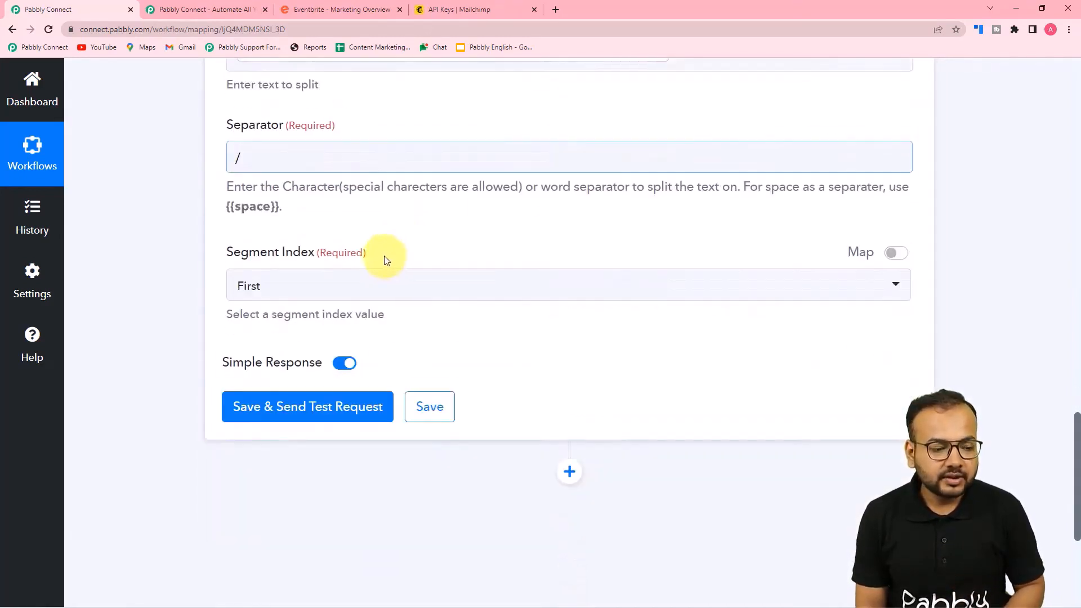
scroll(372, 247, "down", 1)
left_click(357, 237)
left_click(309, 402)
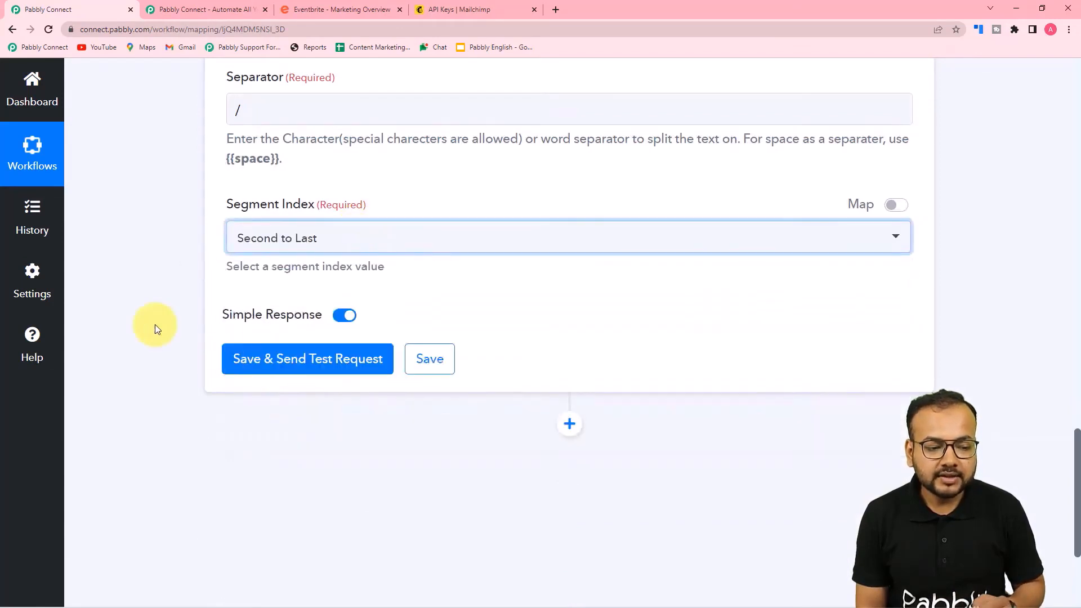
left_click(264, 363)
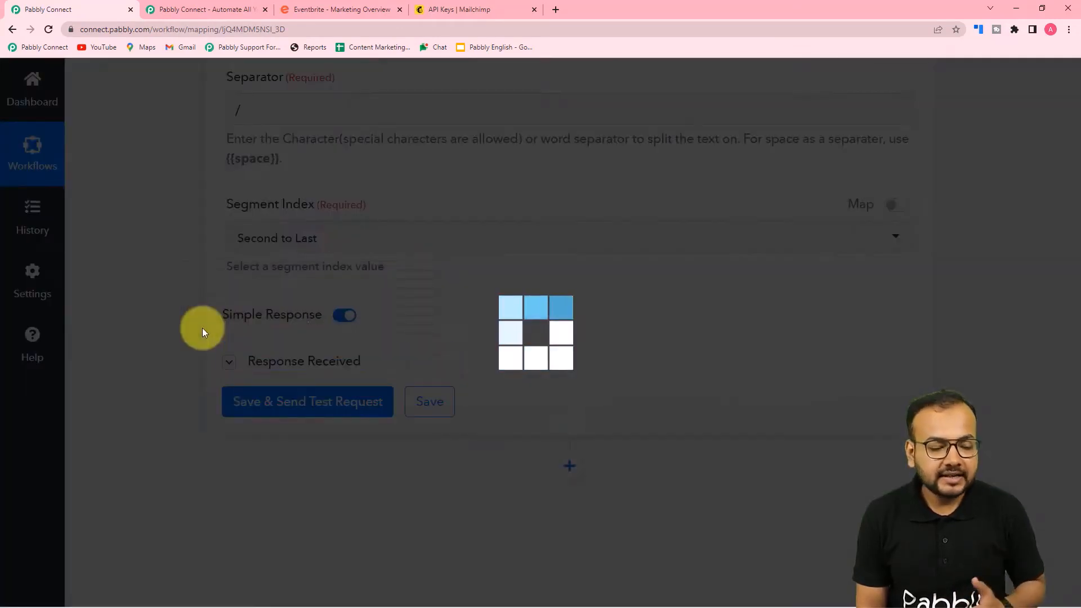
scroll(201, 327, "down", 3)
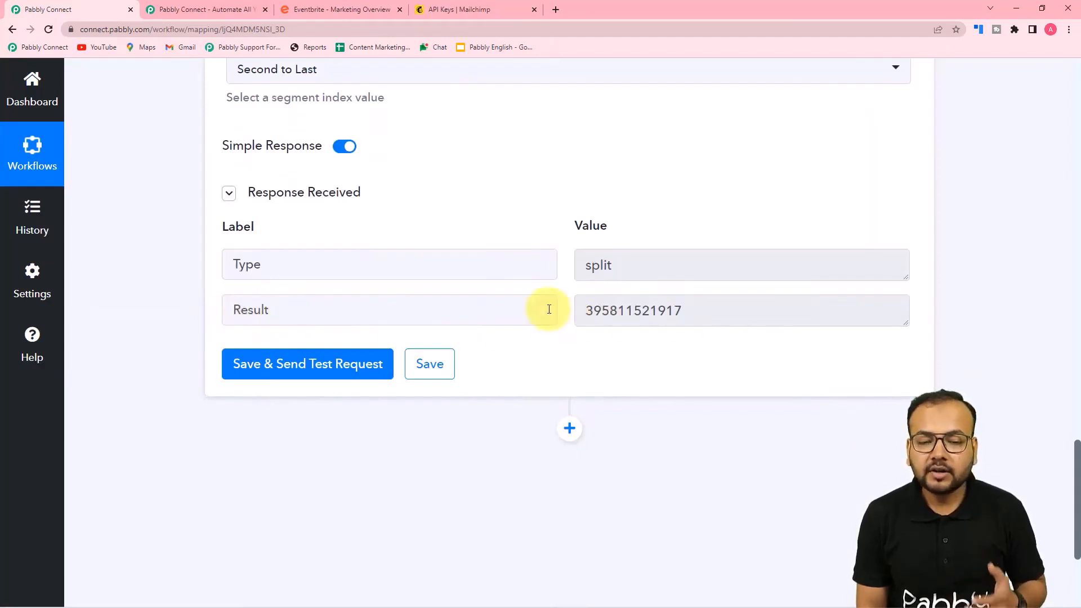
scroll(569, 282, "down", 2)
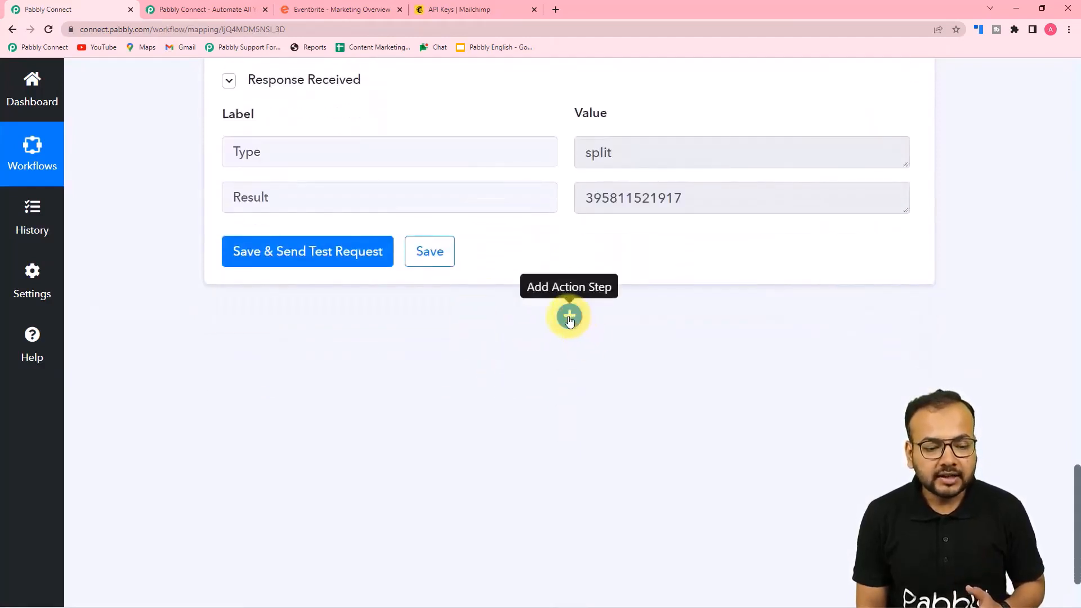
Add a new action step using Eventbrite's Get Event action
left_click(569, 317)
scroll(331, 293, "down", 5)
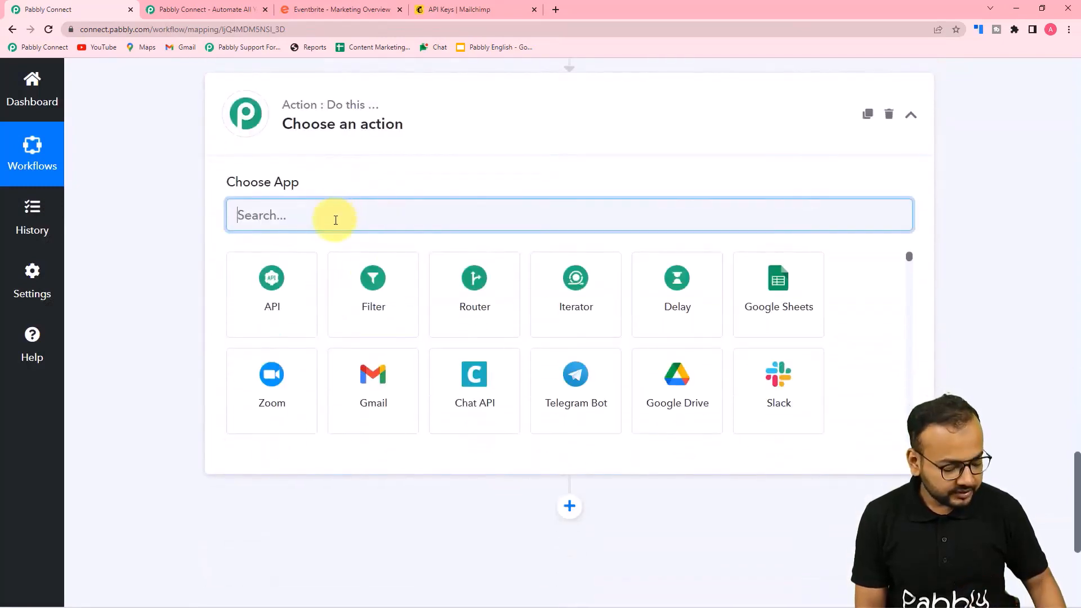
type("event")
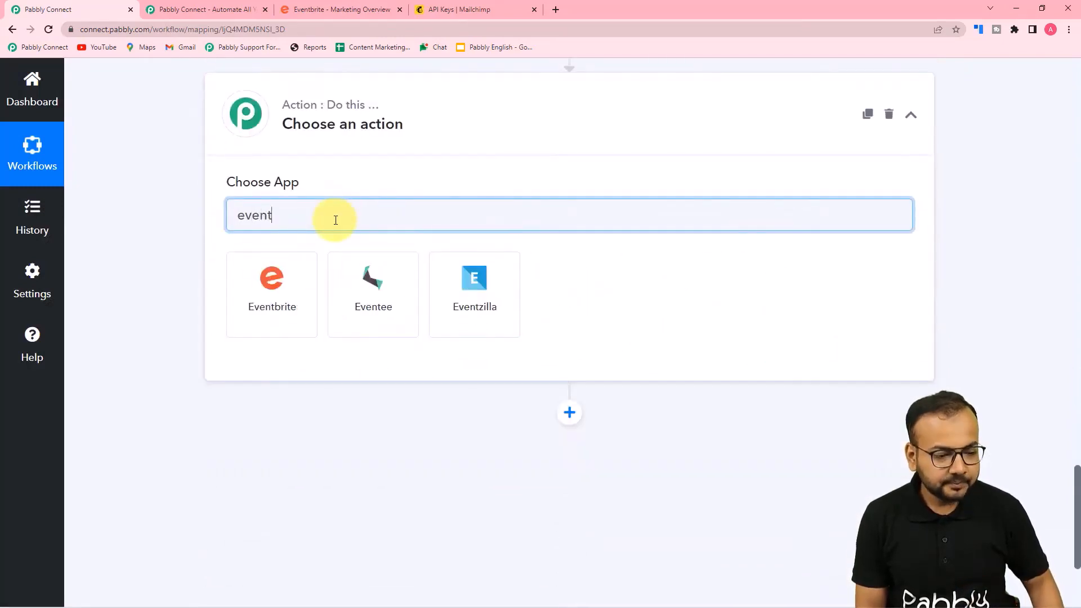
left_click(233, 281)
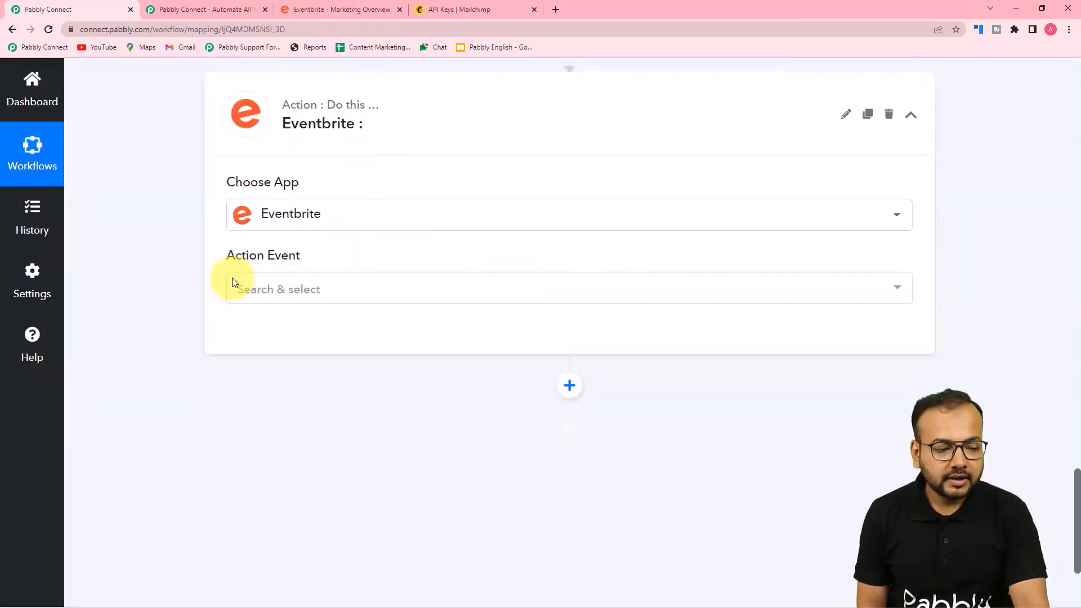
left_click(283, 302)
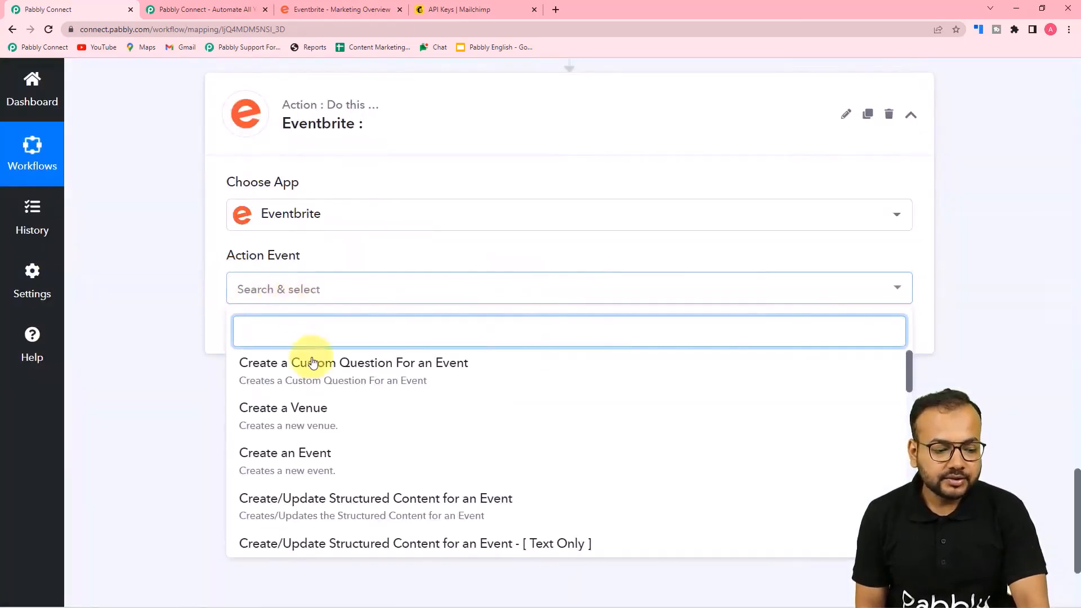
scroll(337, 444, "down", 1)
scroll(337, 444, "down", 5)
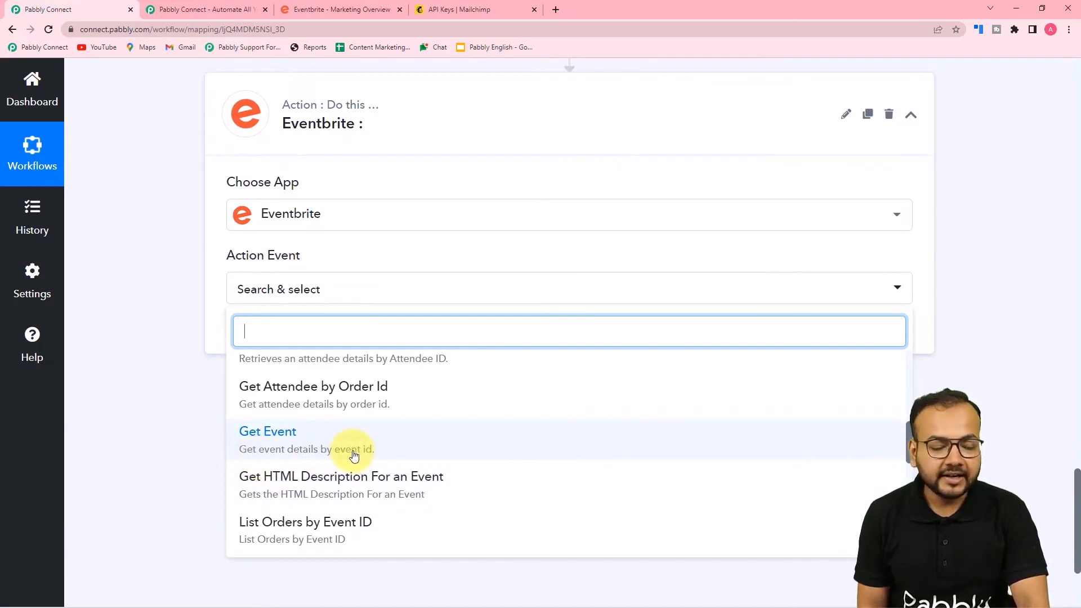
left_click(282, 451)
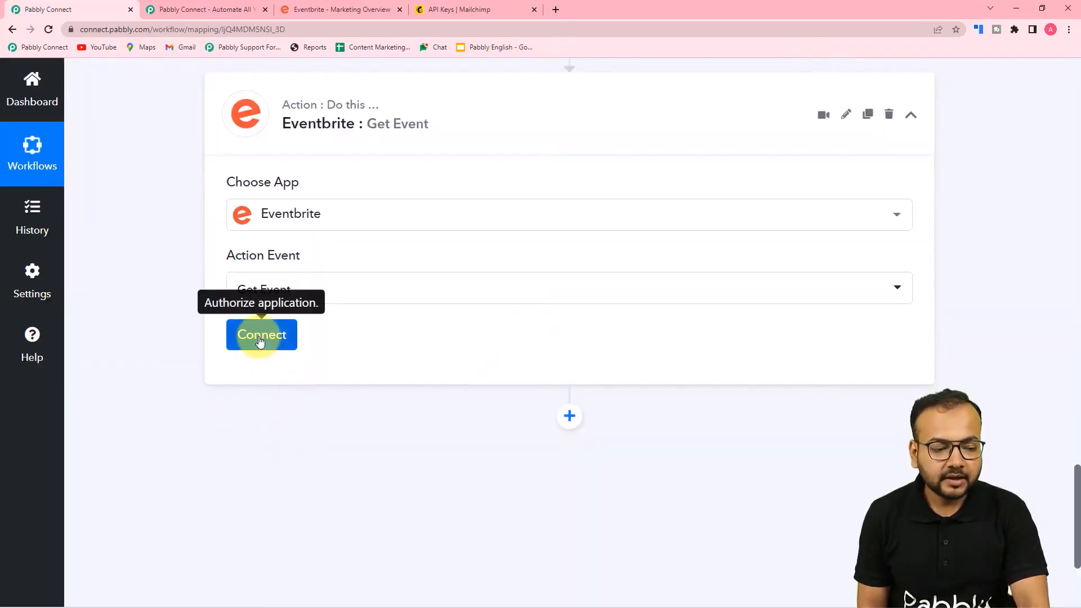
Connect the step with the existing Eventbrite connection
left_click(261, 338)
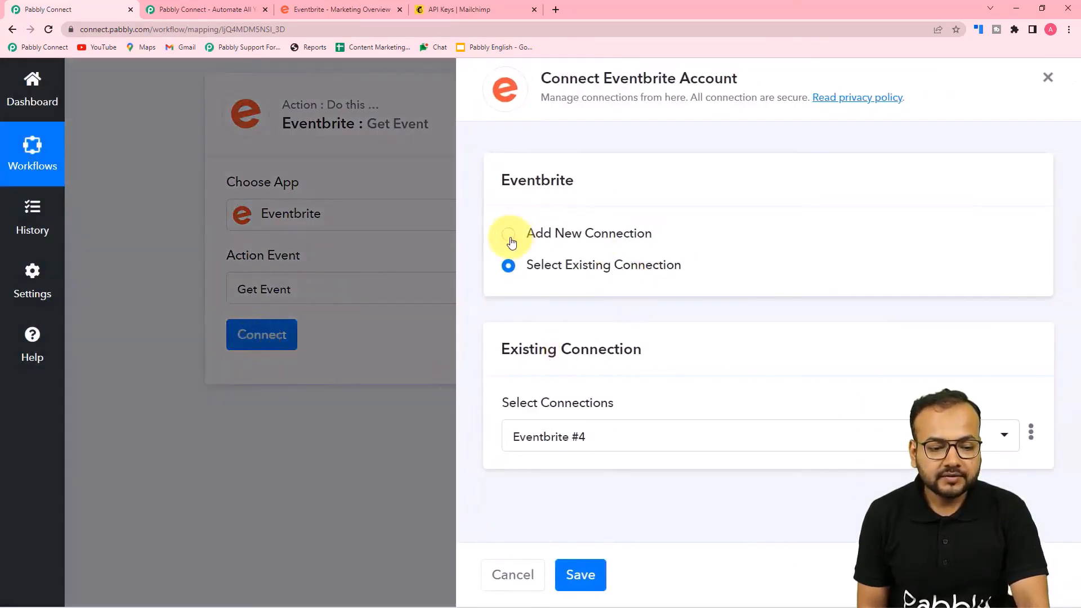
left_click(510, 240)
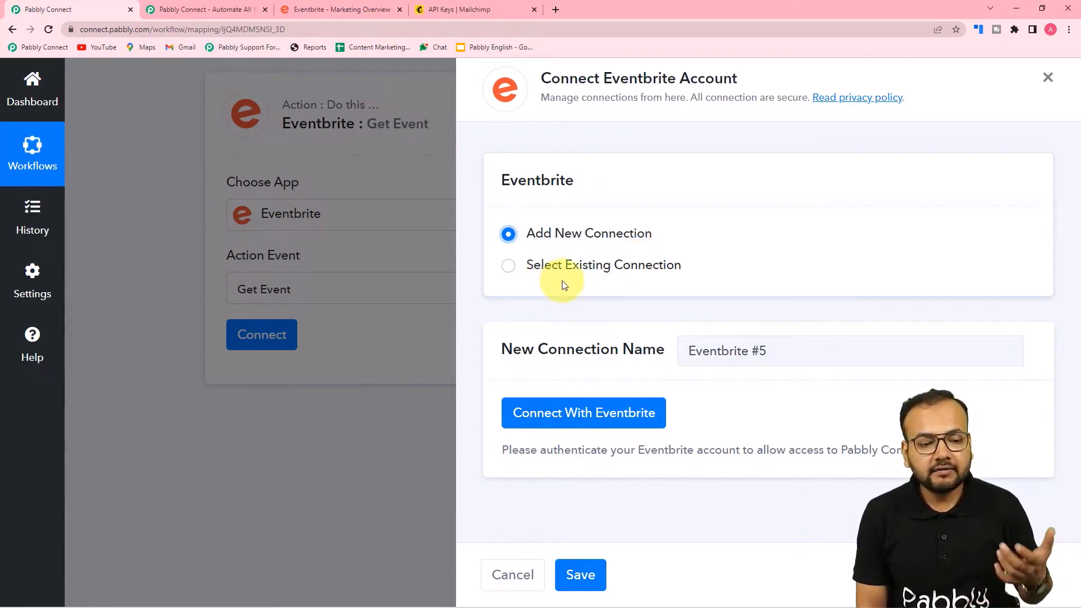
left_click(509, 273)
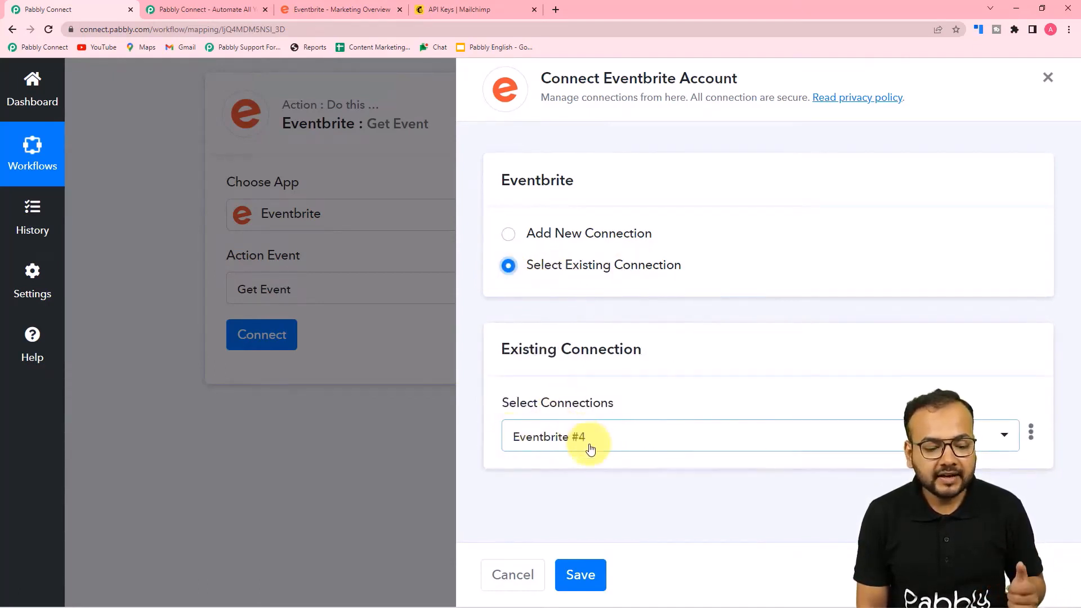
left_click(580, 575)
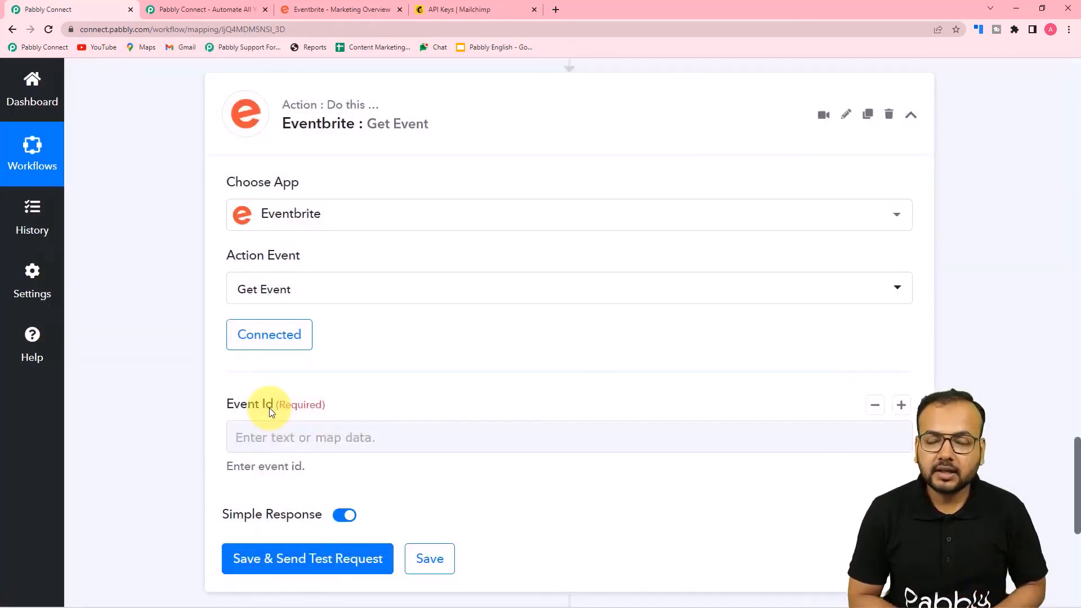
Map the Split Text Result into Event Id and test to fetch the event
scroll(269, 407, "down", 3)
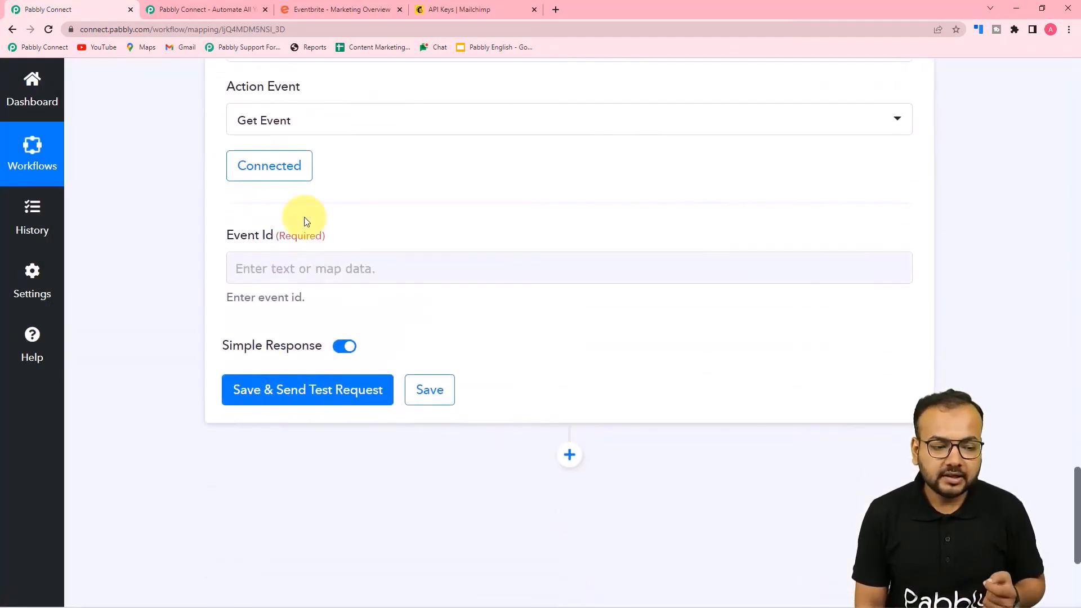
scroll(437, 313, "up", 8)
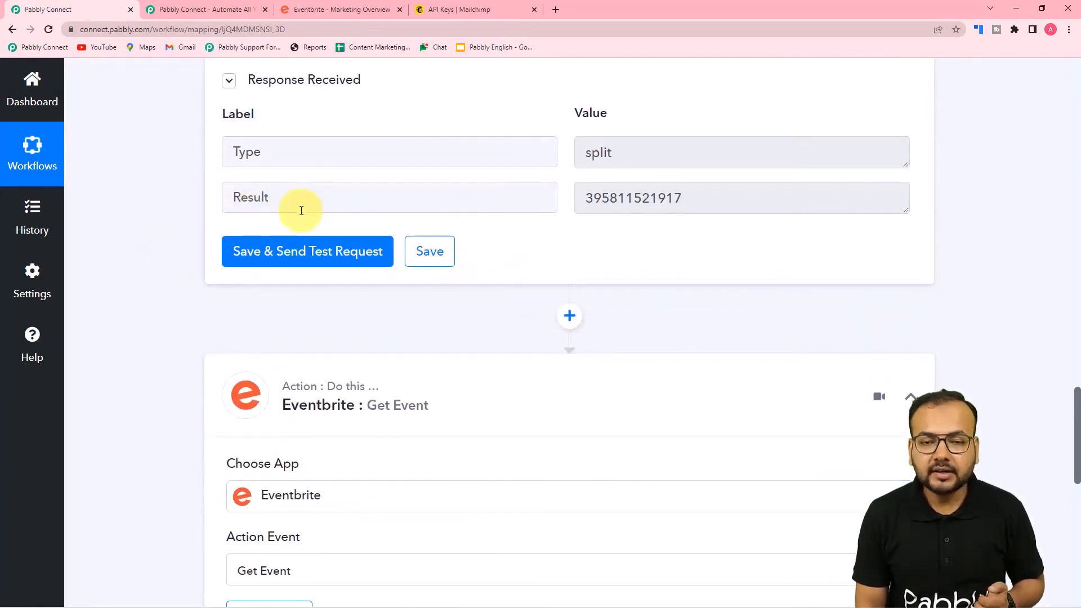
scroll(178, 225, "down", 6)
scroll(178, 225, "down", 5)
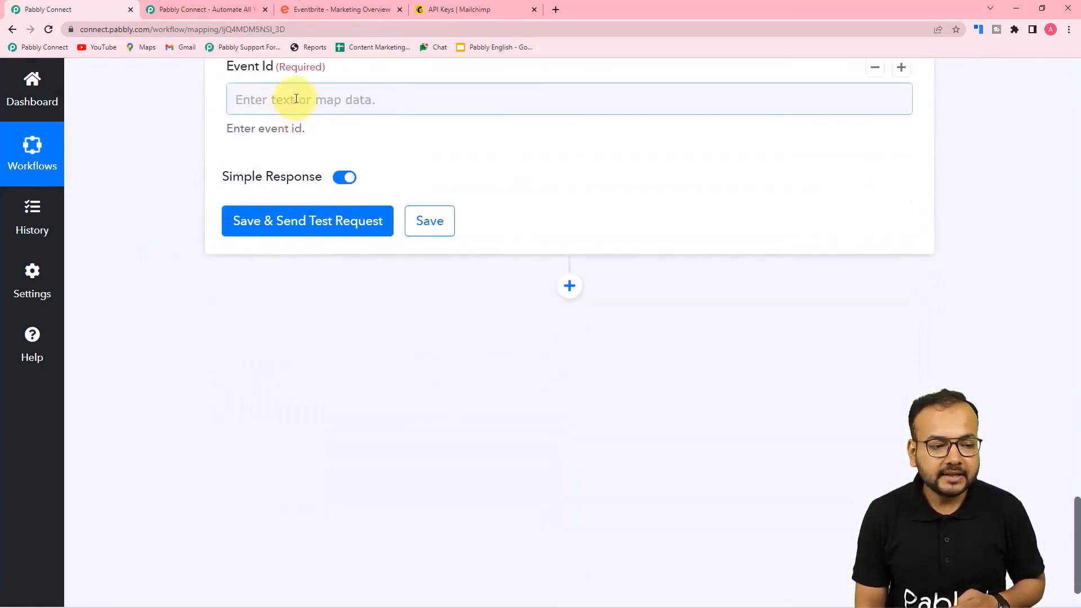
left_click(296, 99)
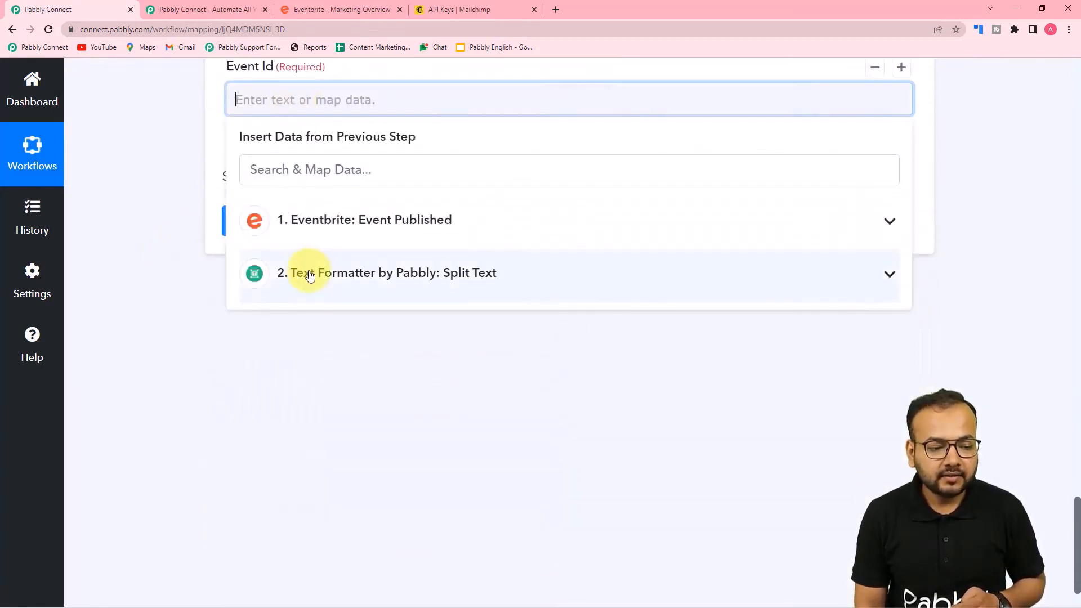
left_click(309, 274)
left_click(314, 354)
left_click(151, 259)
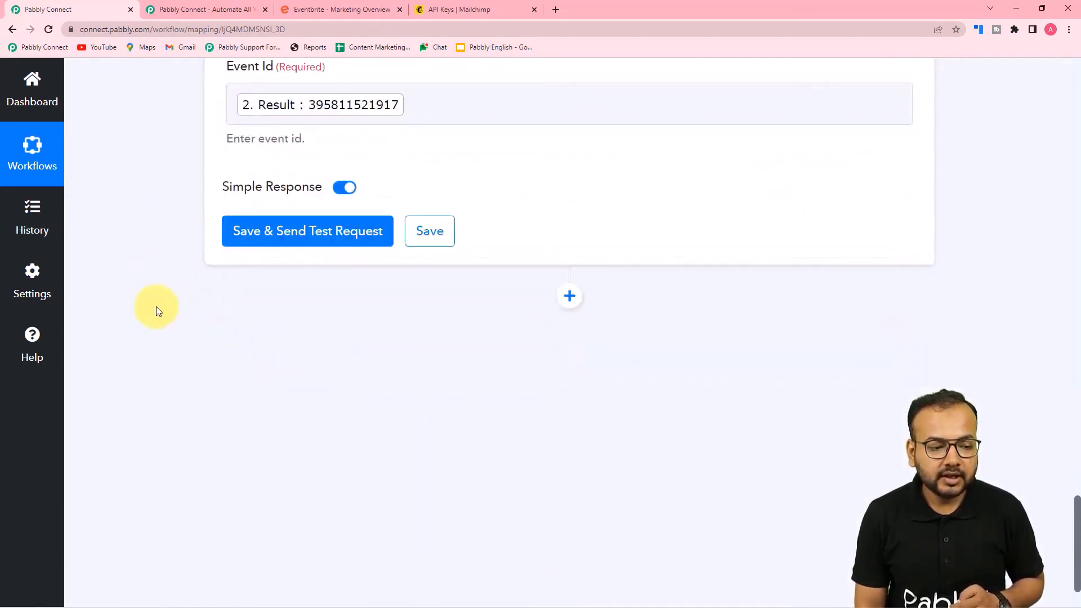
left_click(265, 244)
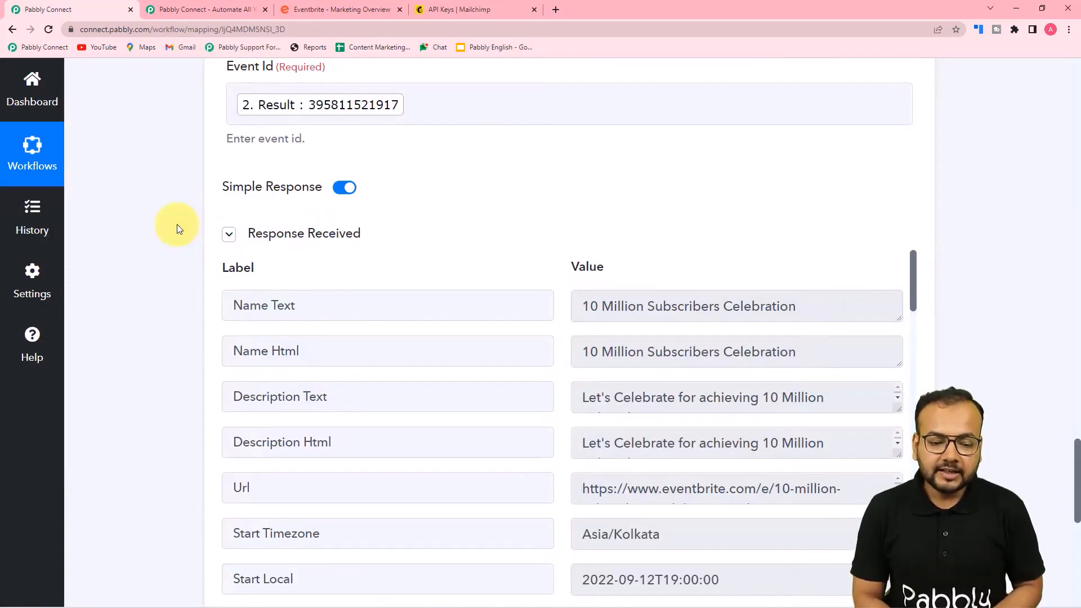
Review the Get Event response fields and enlarge the Url value to show the full event link
scroll(214, 224, "down", 3)
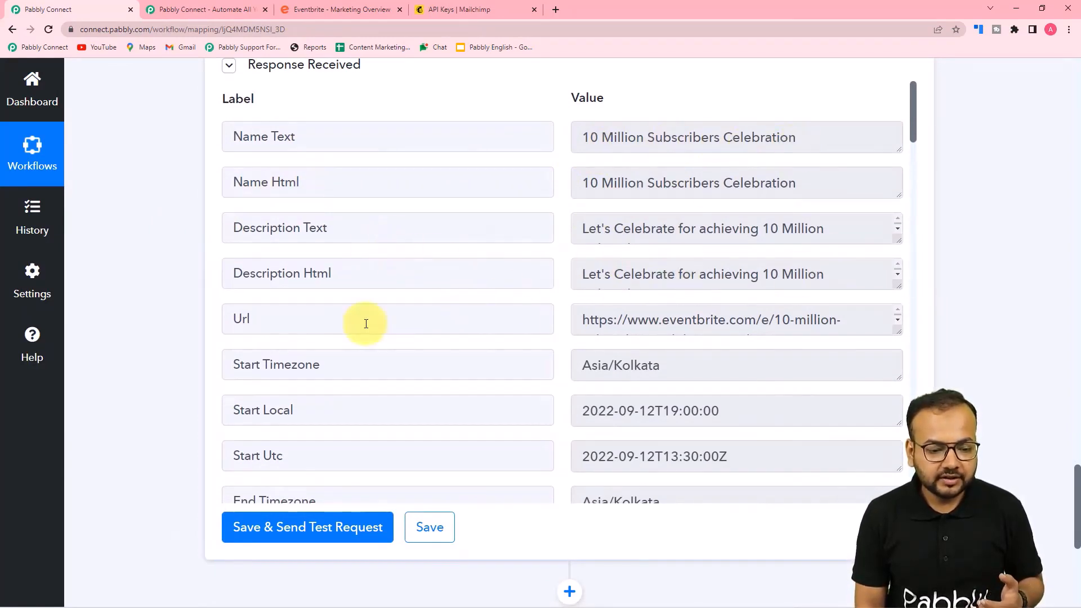
scroll(369, 325, "down", 2)
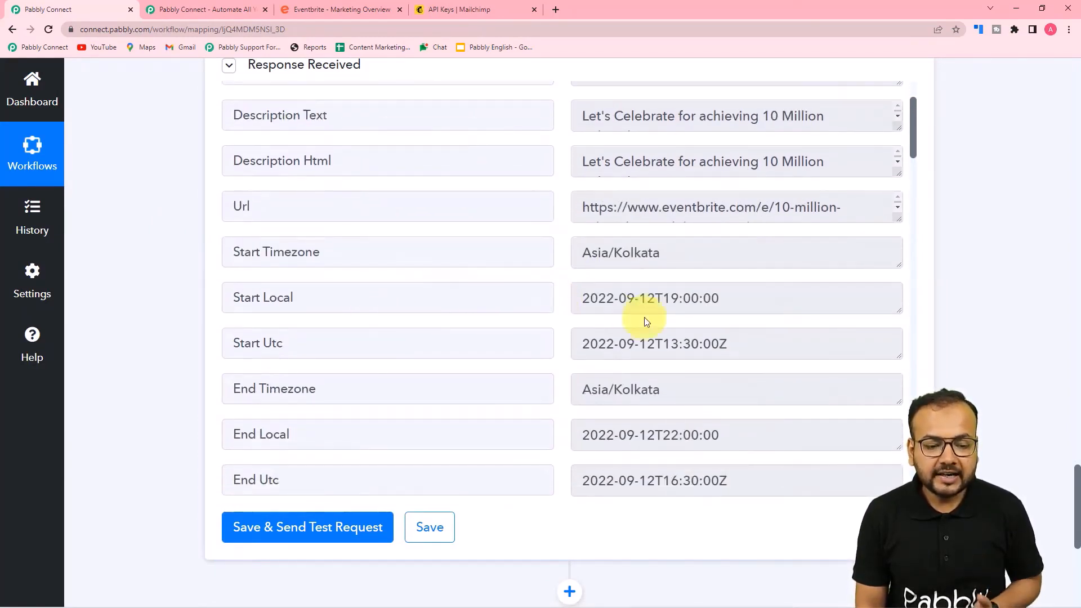
scroll(495, 338, "down", 5)
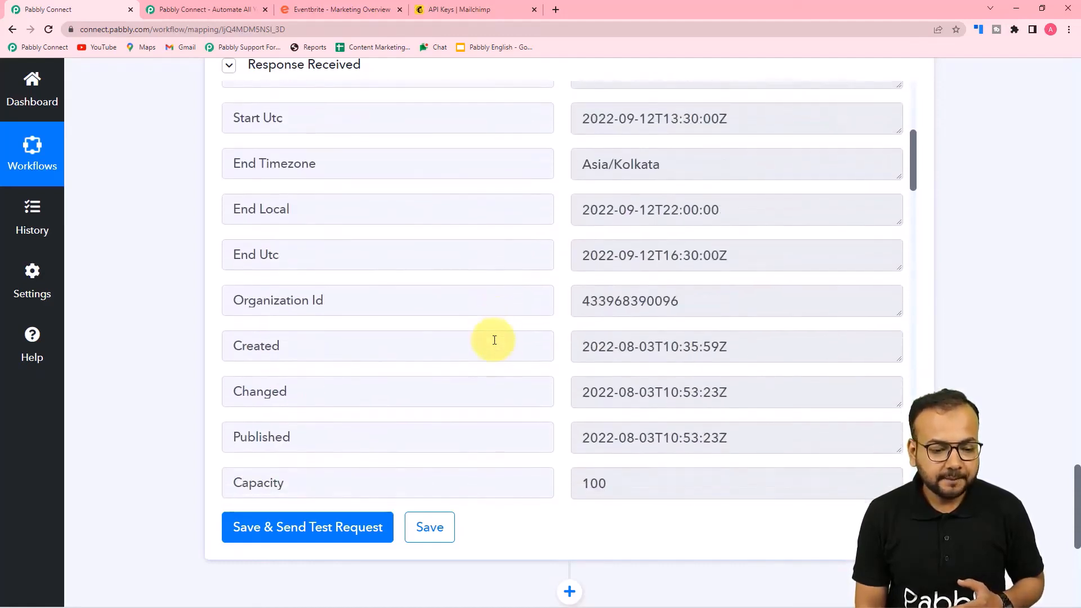
scroll(495, 338, "down", 3)
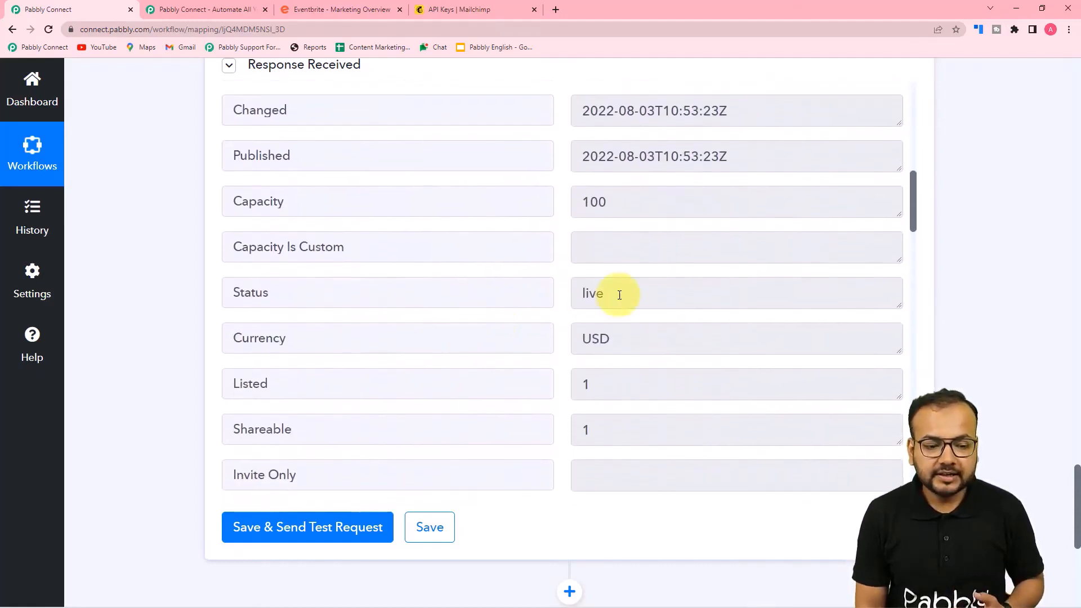
scroll(380, 314, "down", 12)
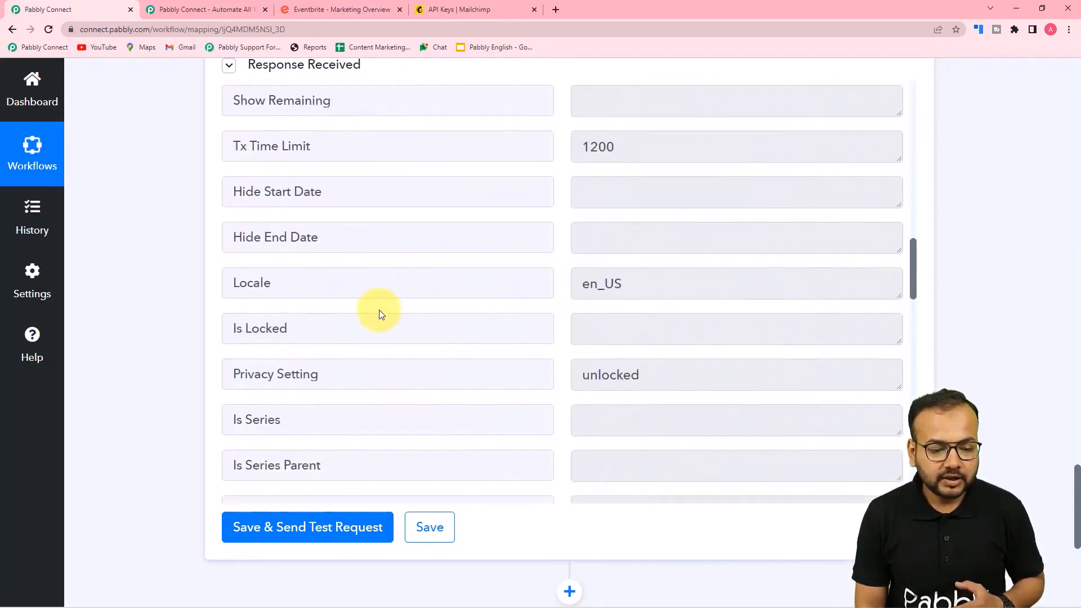
scroll(381, 314, "down", 5)
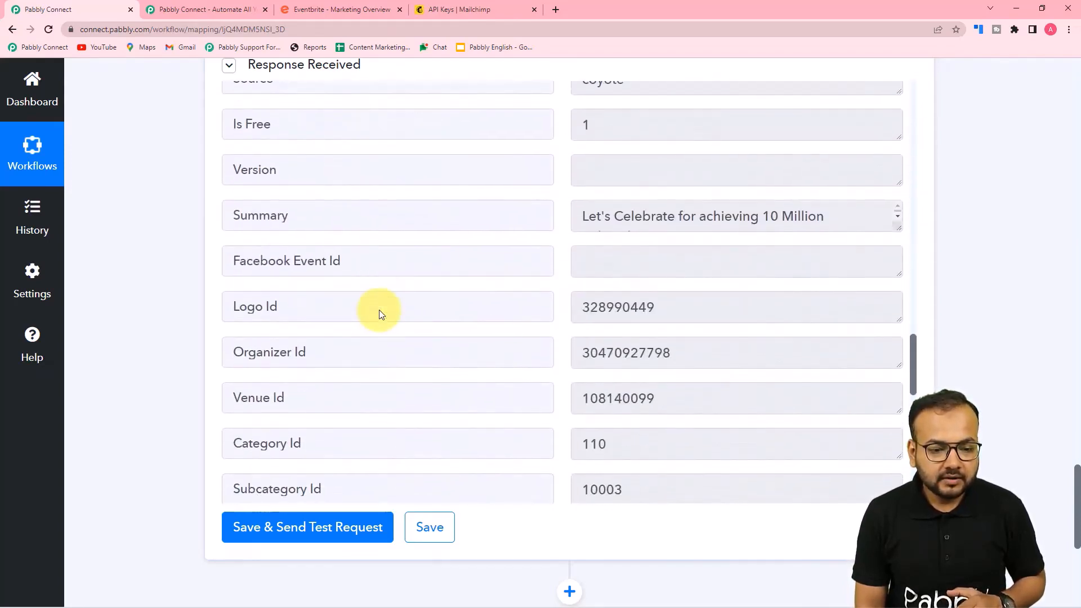
scroll(411, 300, "down", 5)
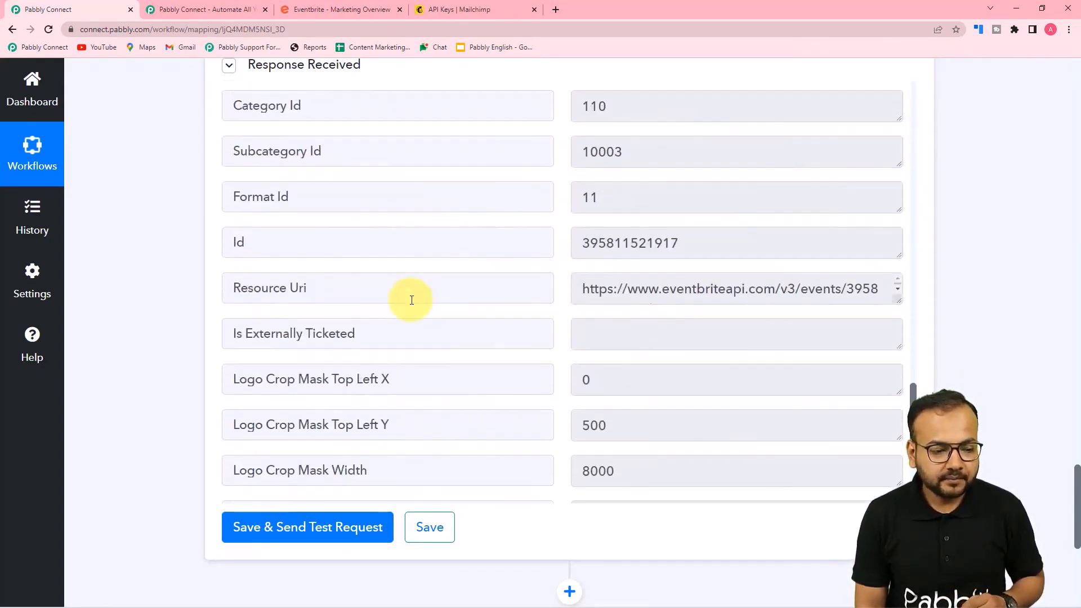
scroll(412, 300, "down", 6)
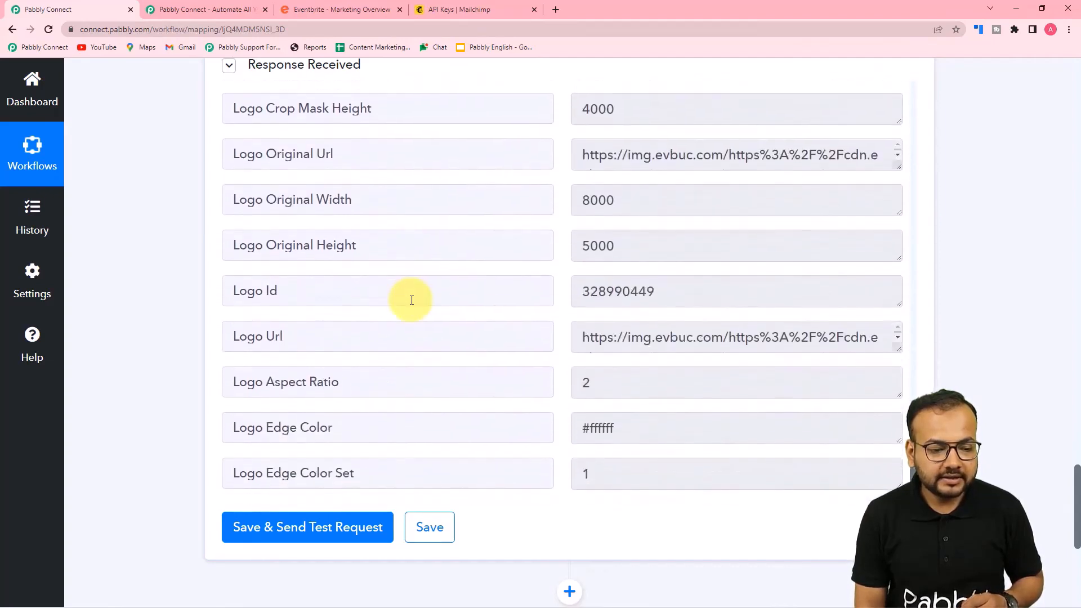
scroll(412, 300, "down", 2)
scroll(413, 300, "up", 2)
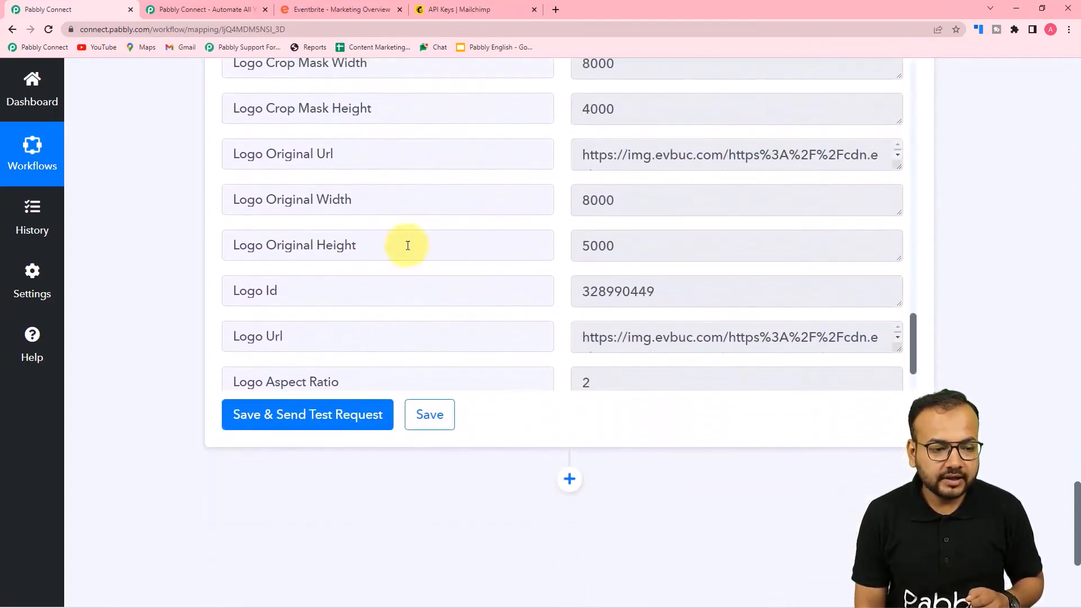
scroll(395, 235, "up", 20)
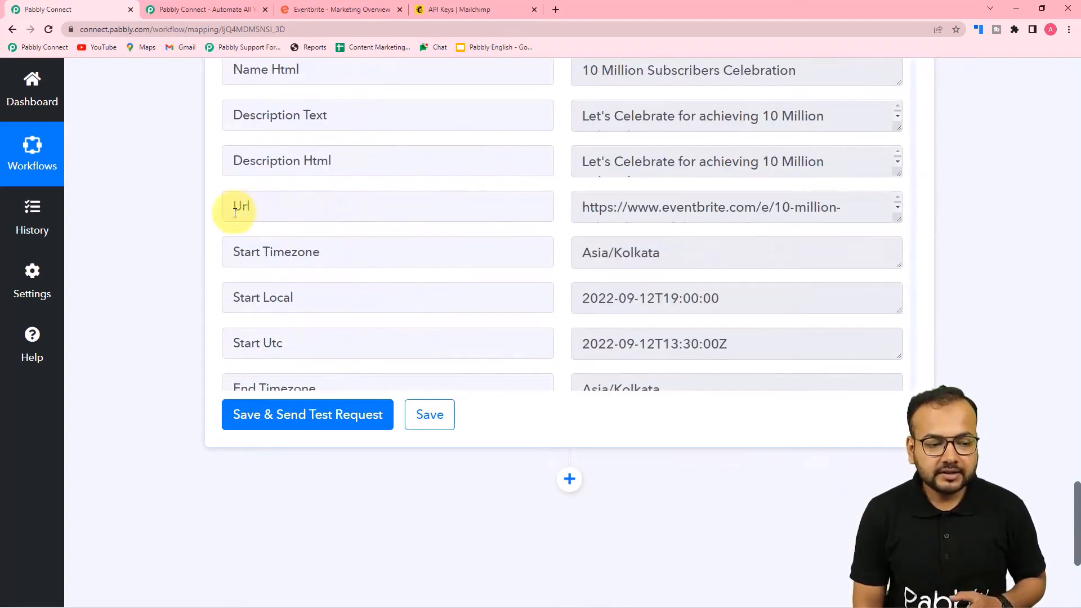
left_click_drag(898, 220, 899, 295)
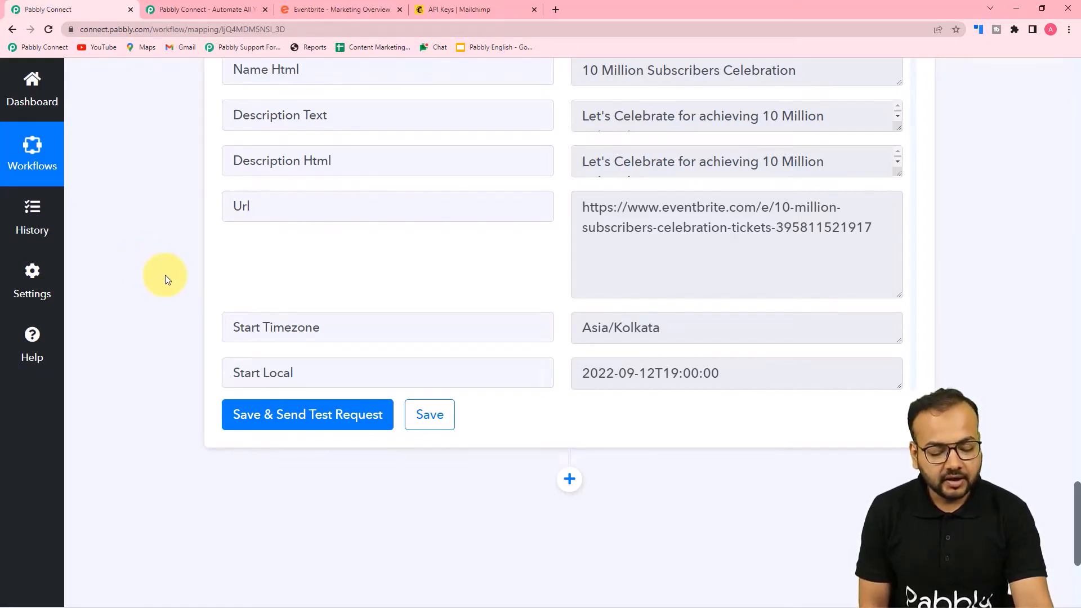
scroll(165, 275, "down", 2)
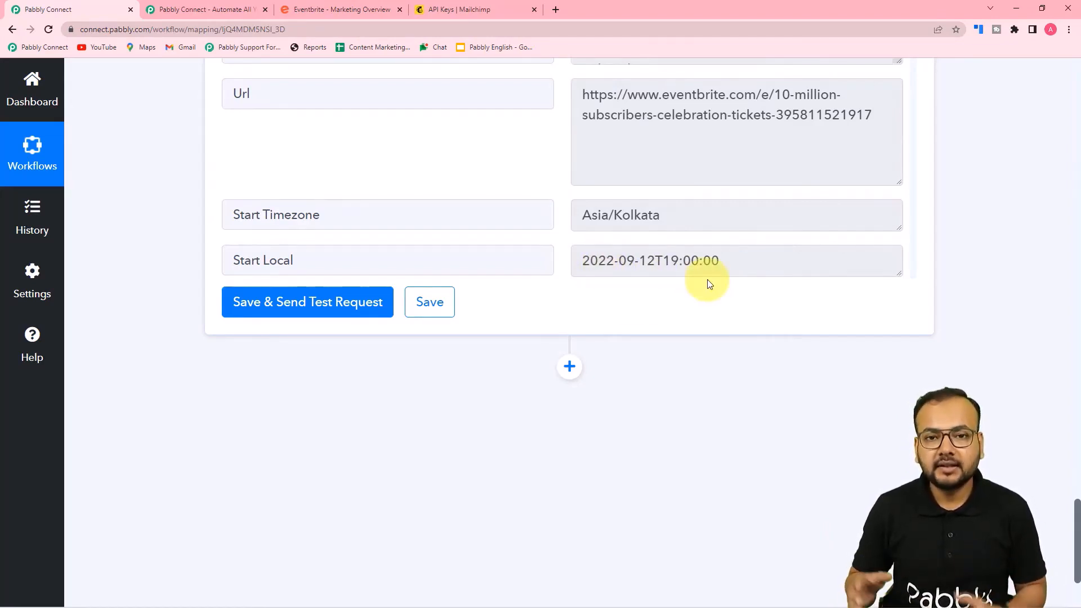
Add a Date/Time Formatter by Pabbly action step with the Format Date with Time Zone event and connect it
left_click(569, 368)
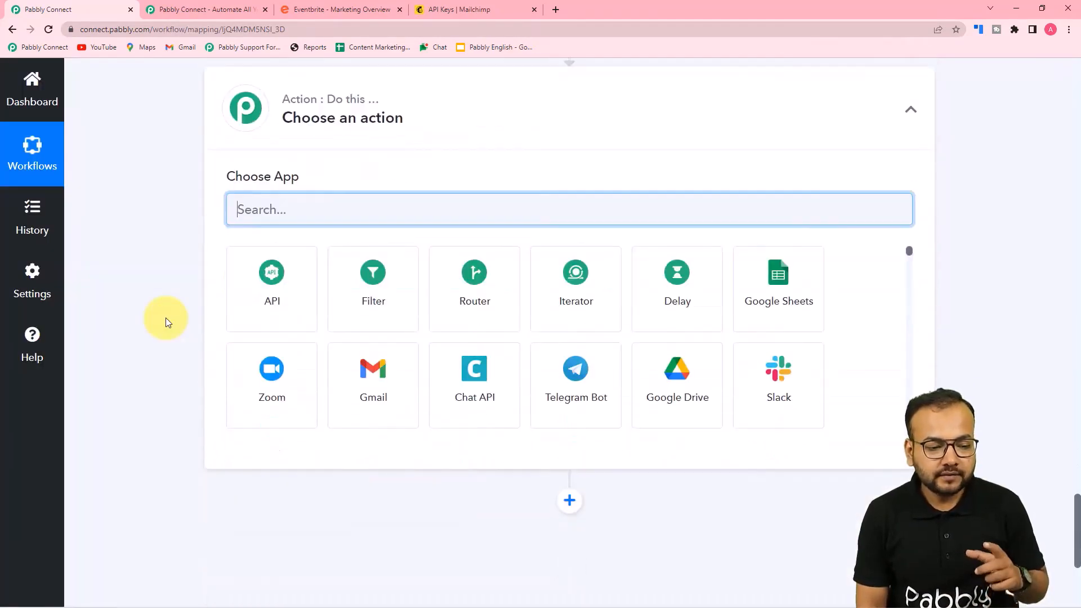
type("date")
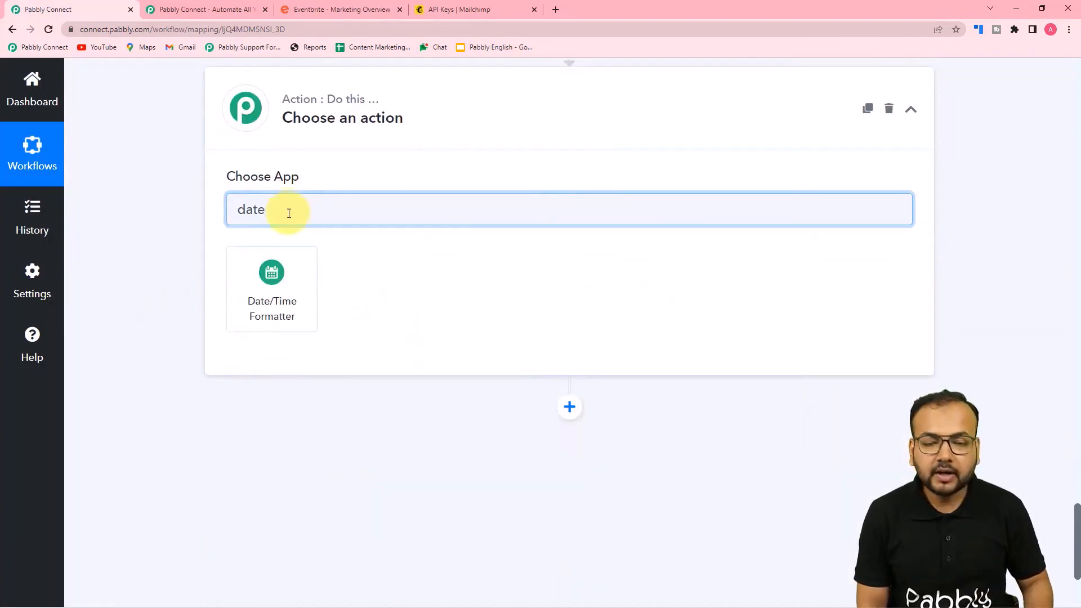
left_click(278, 308)
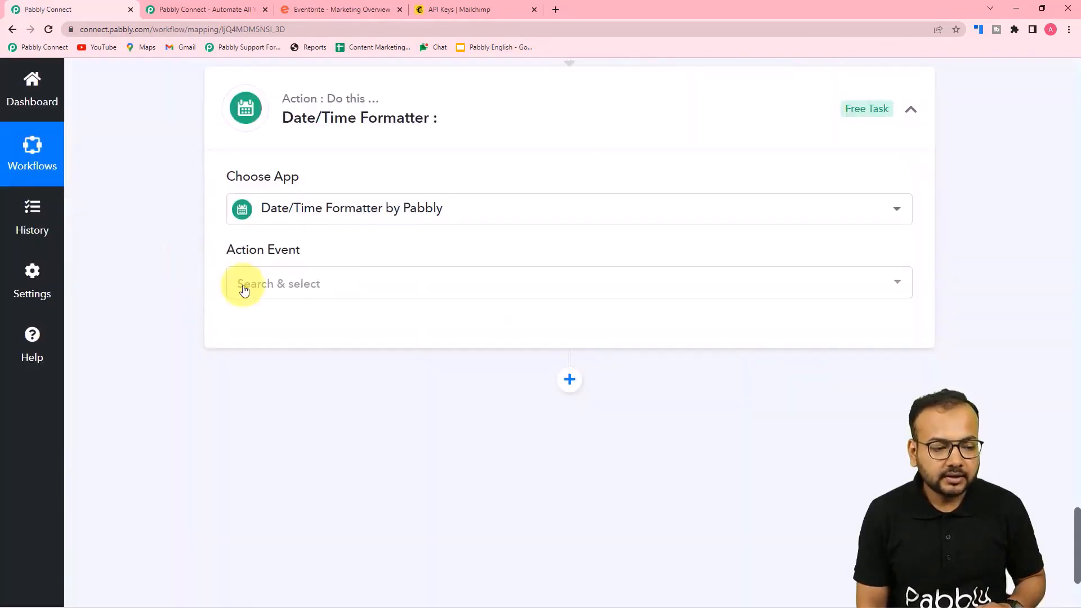
left_click(304, 287)
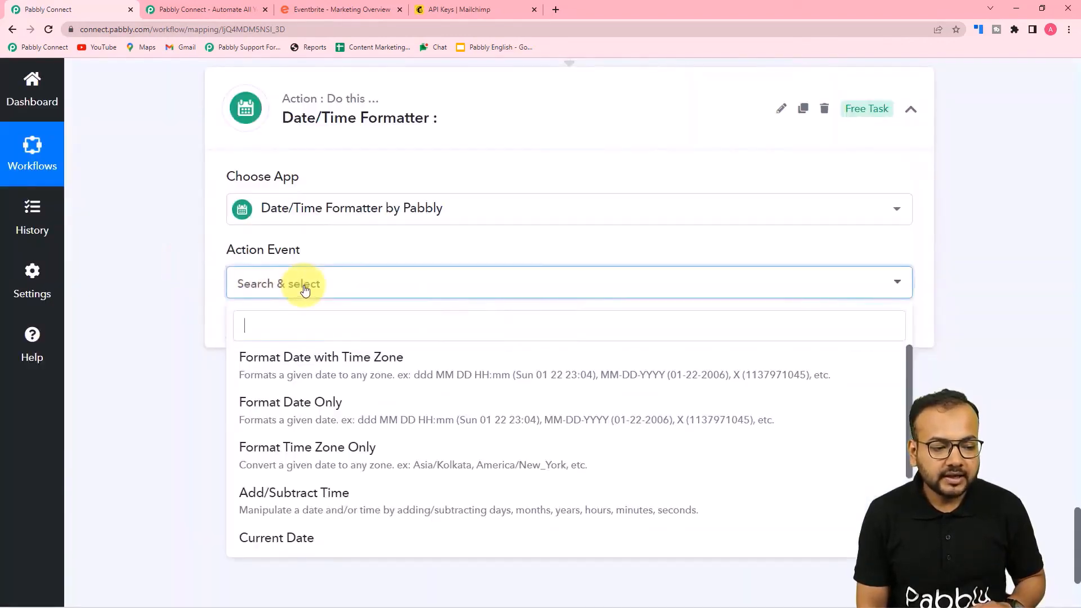
left_click(350, 387)
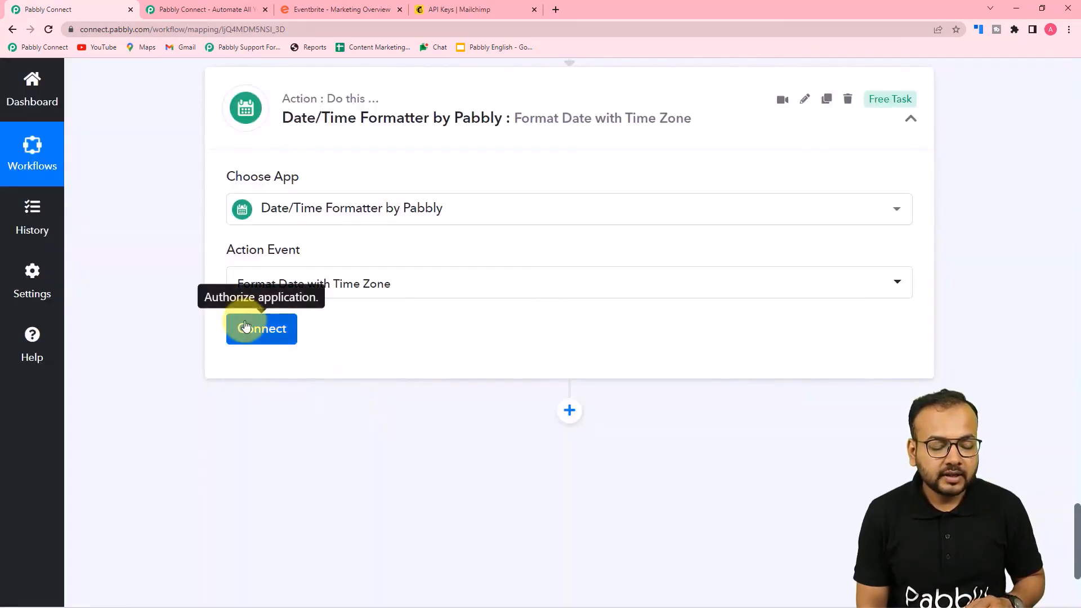
left_click(261, 329)
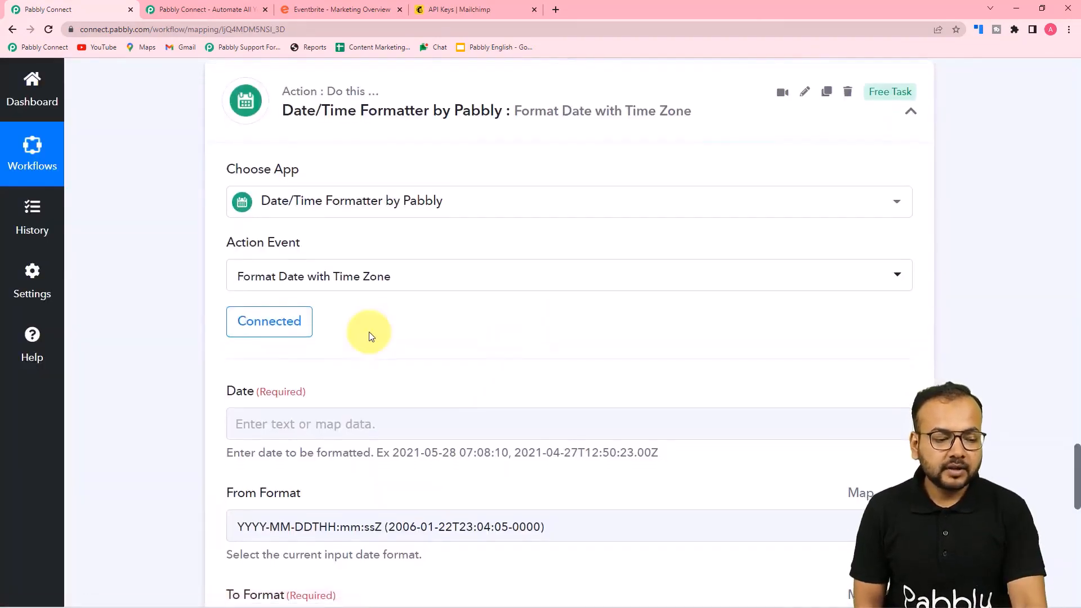
Map the Get Event step's '3. Start Local' value (2022-09-12T19:00:00) into the formatter's Date field
left_click(335, 262)
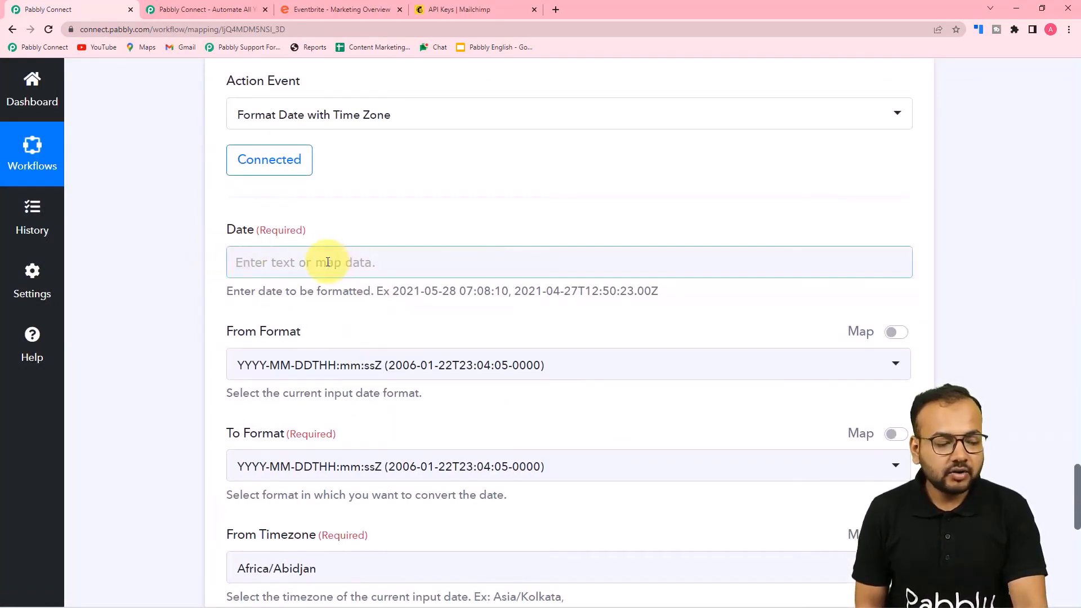
scroll(328, 262, "up", 9)
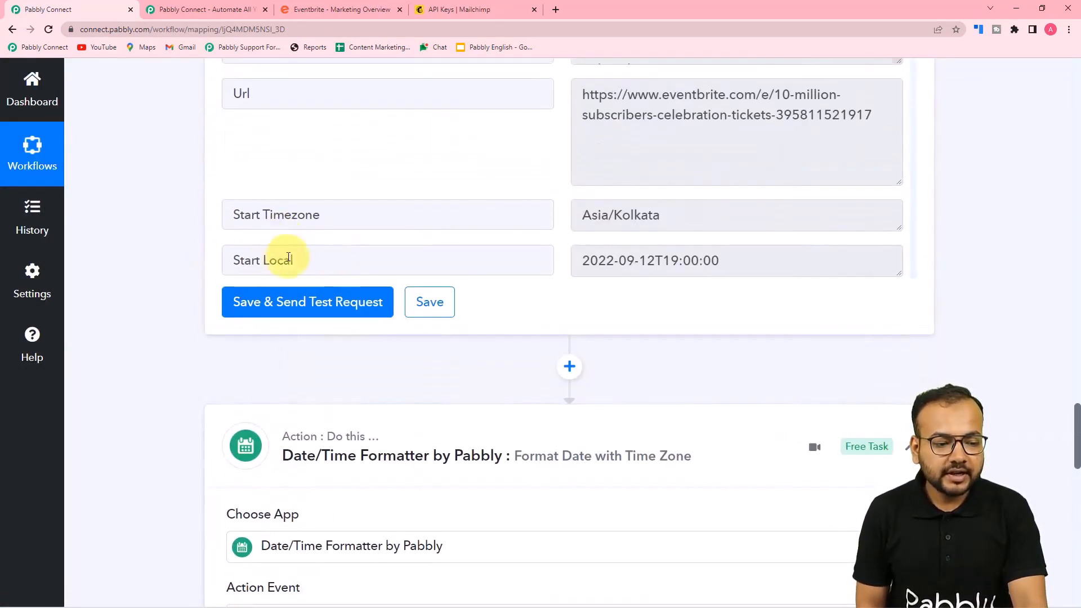
scroll(263, 262, "down", 10)
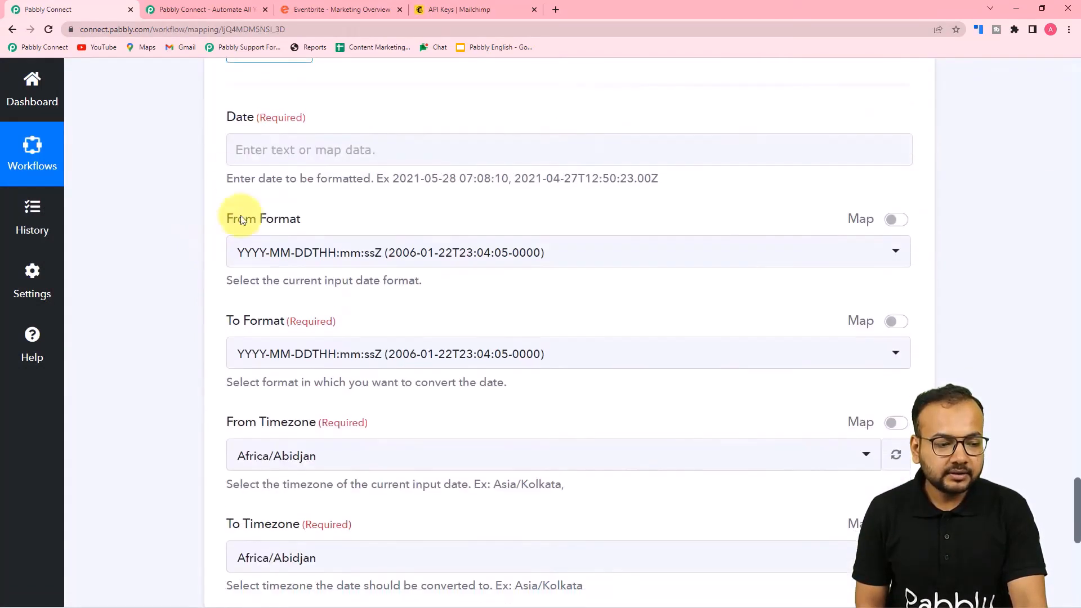
left_click(235, 158)
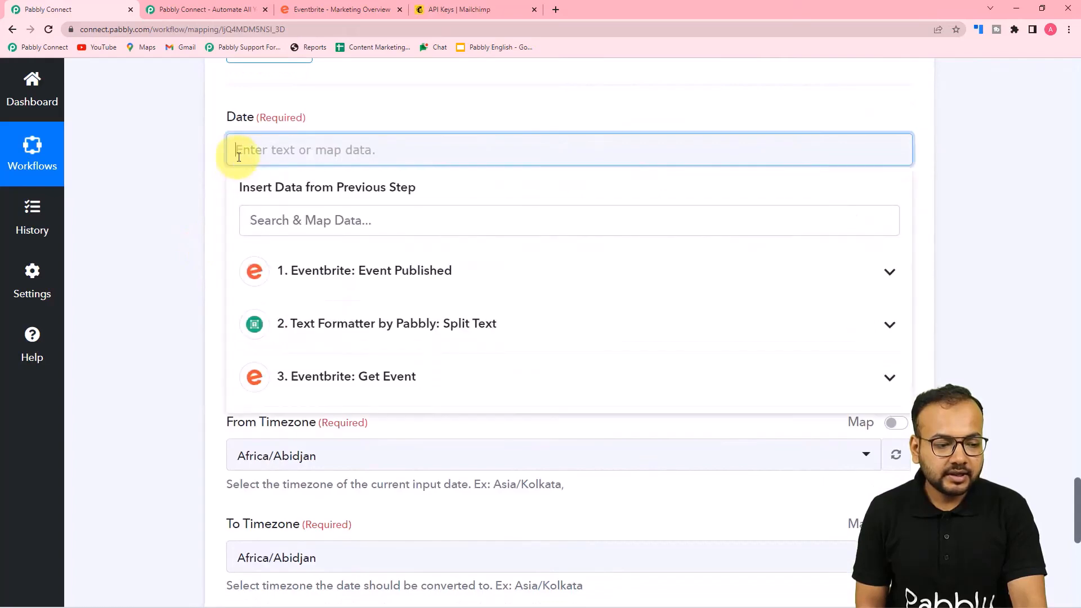
left_click(298, 395)
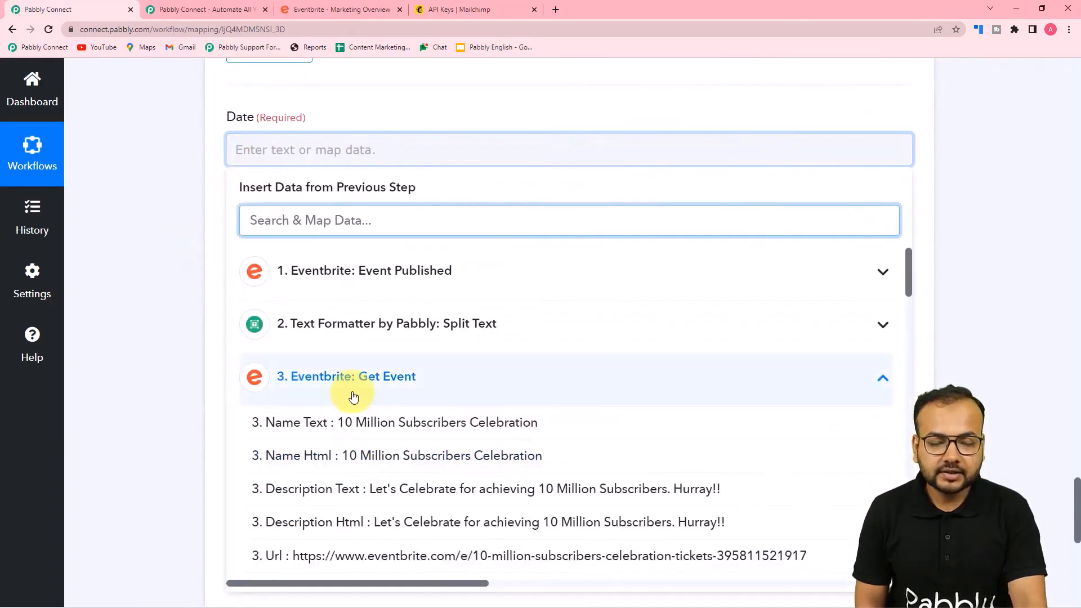
scroll(376, 428, "down", 3)
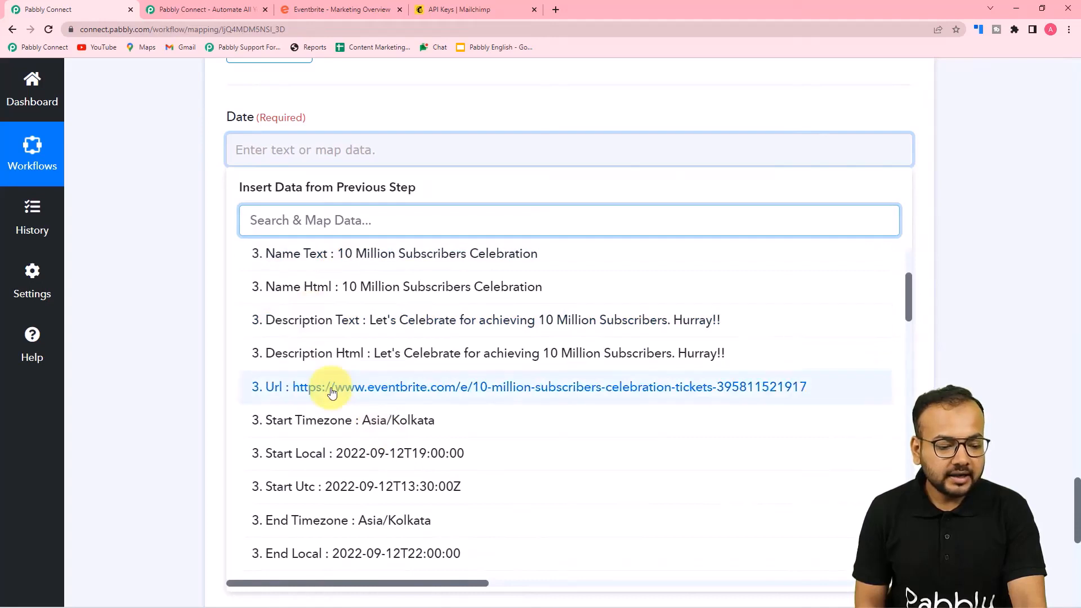
scroll(304, 388, "down", 2)
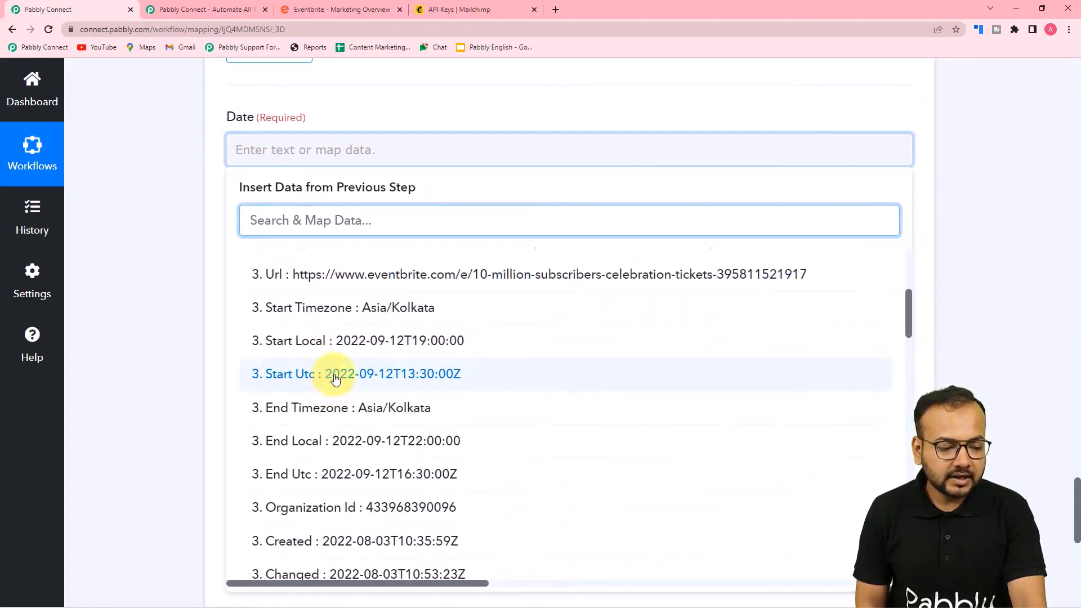
left_click(369, 340)
left_click(133, 293)
scroll(133, 293, "down", 1)
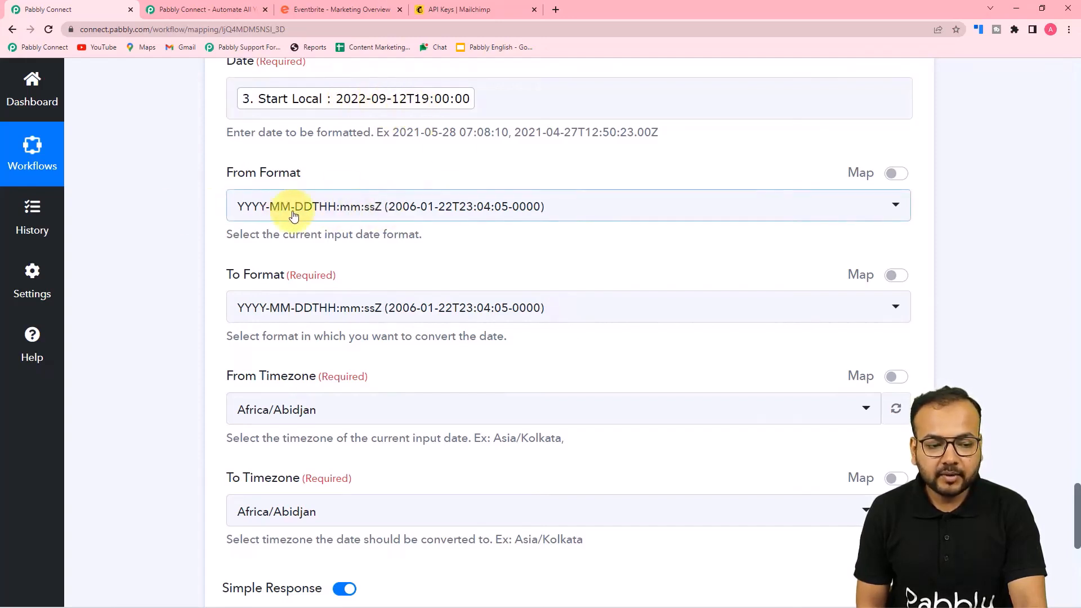
Set the formatter's To Format output to DD MMM YYYY
scroll(299, 217, "down", 3)
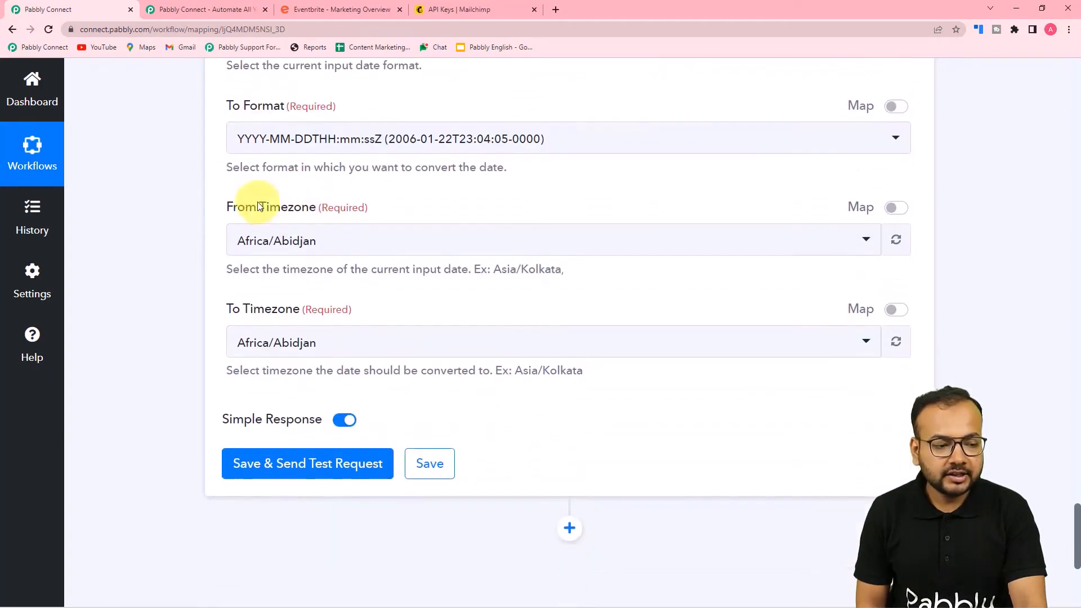
left_click(307, 143)
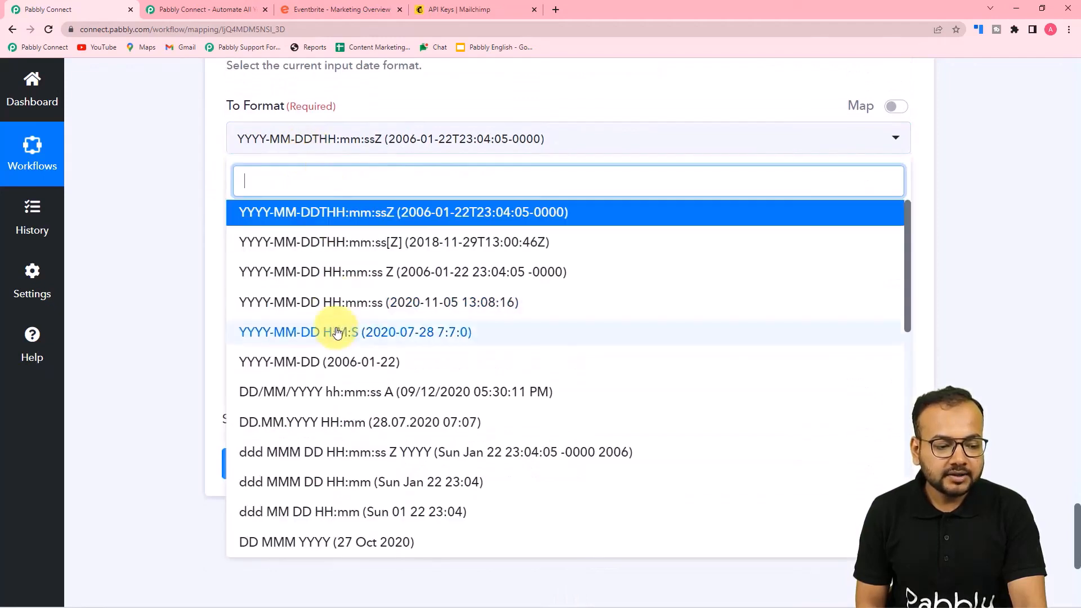
scroll(336, 332, "down", 1)
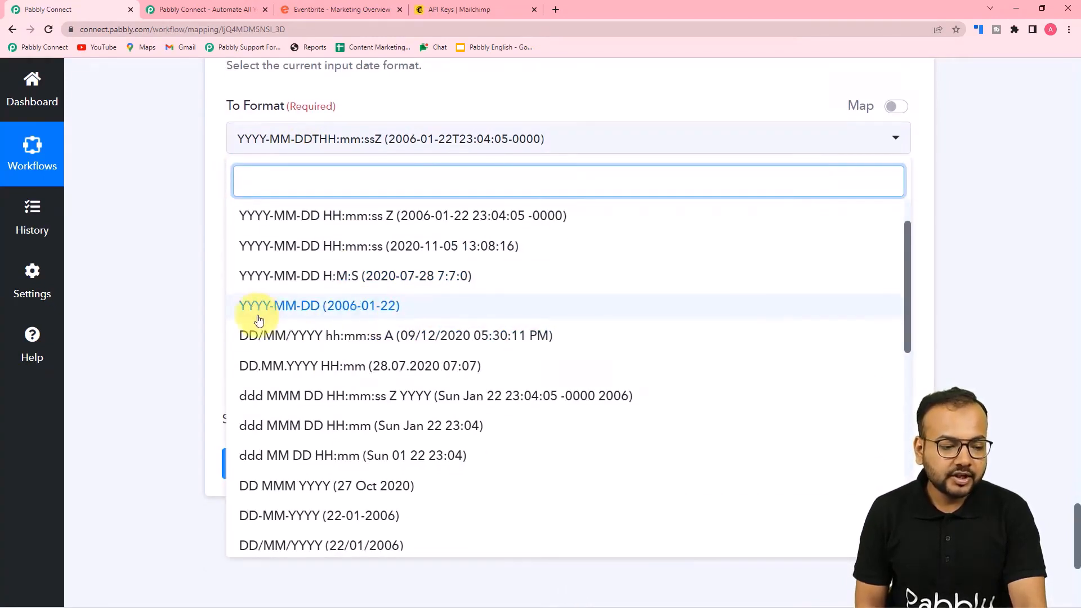
scroll(324, 332, "down", 1)
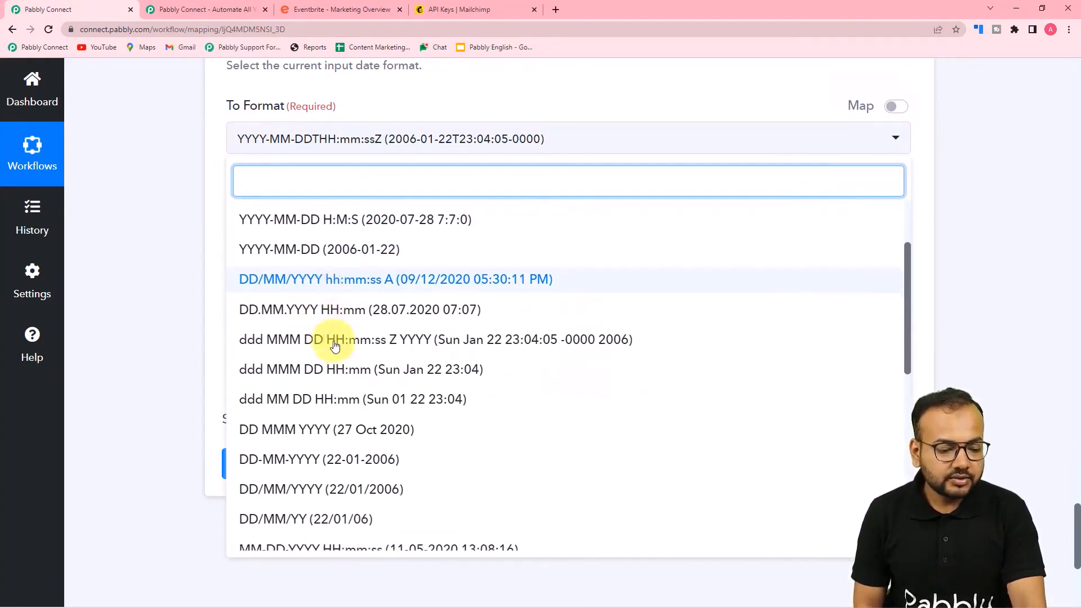
left_click(357, 440)
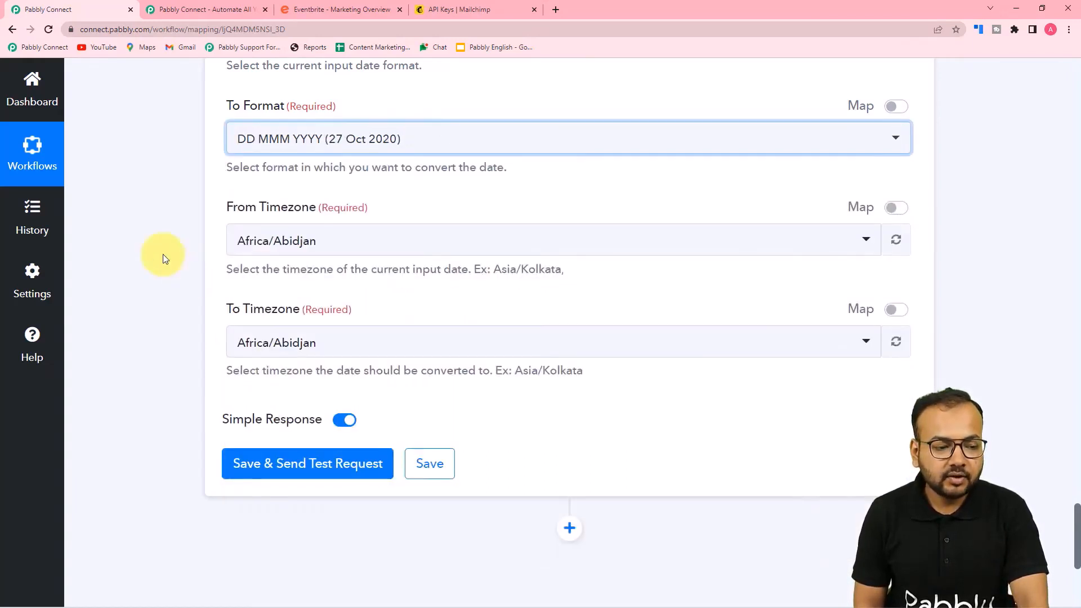
Set both From Timezone and To Timezone to Asia/Kolkata
left_click(306, 243)
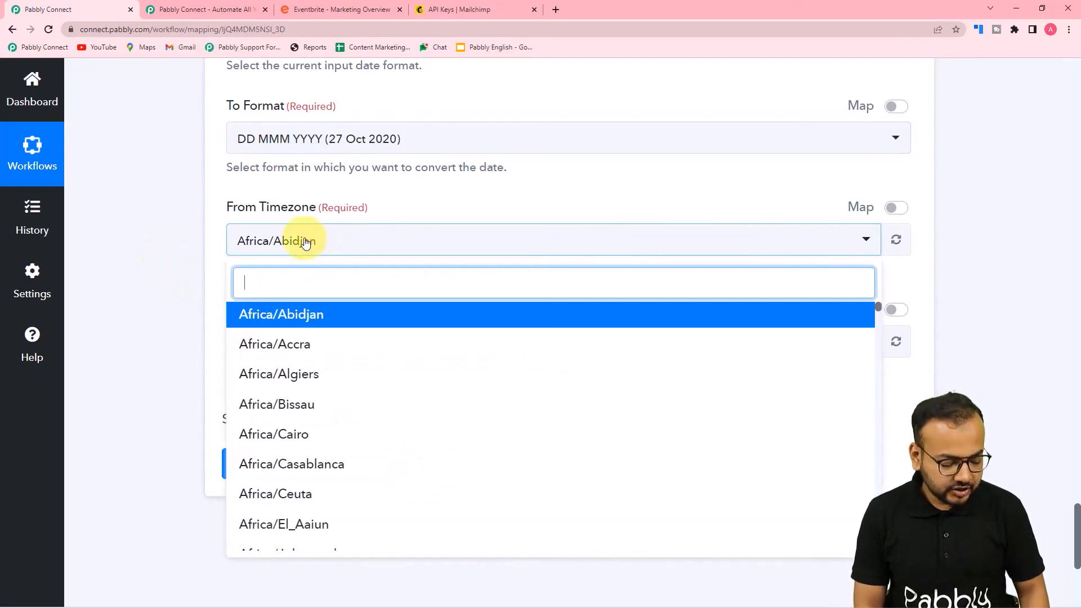
type("kol")
left_click(307, 314)
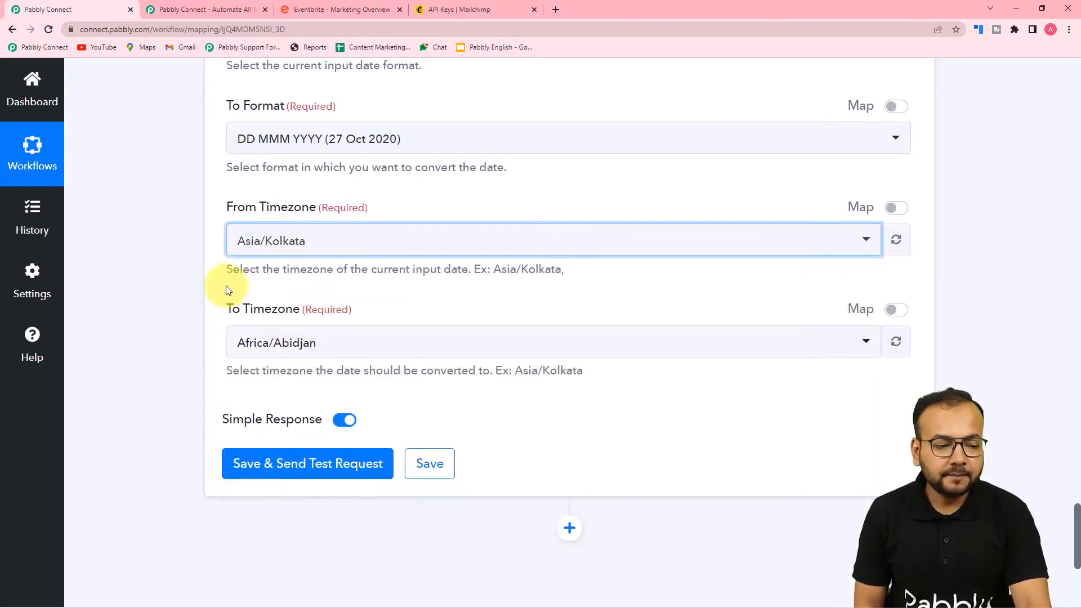
left_click(321, 344)
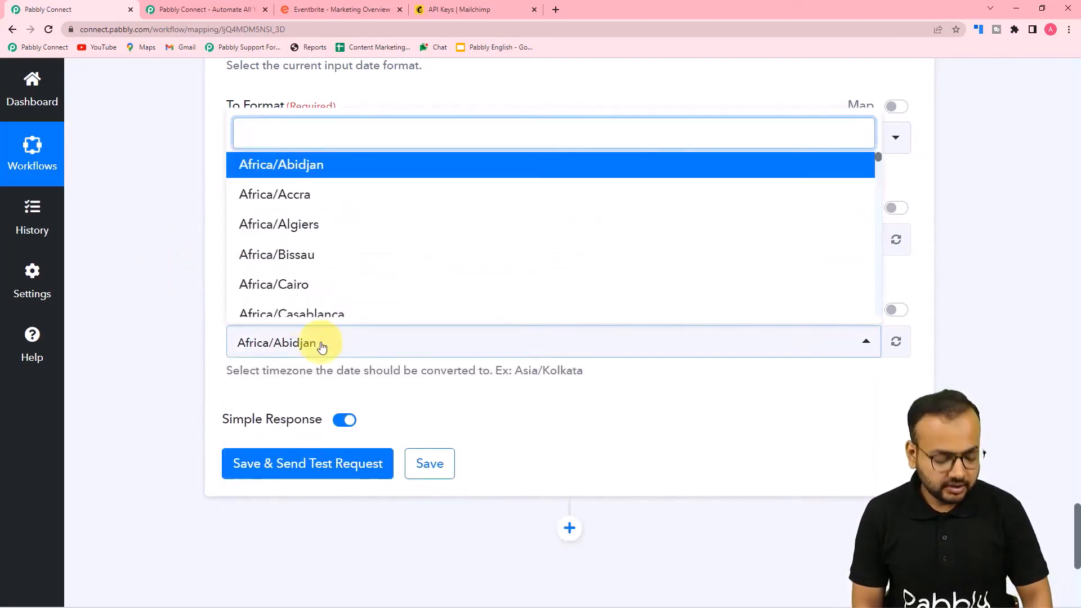
type("l")
key("BackSpace")
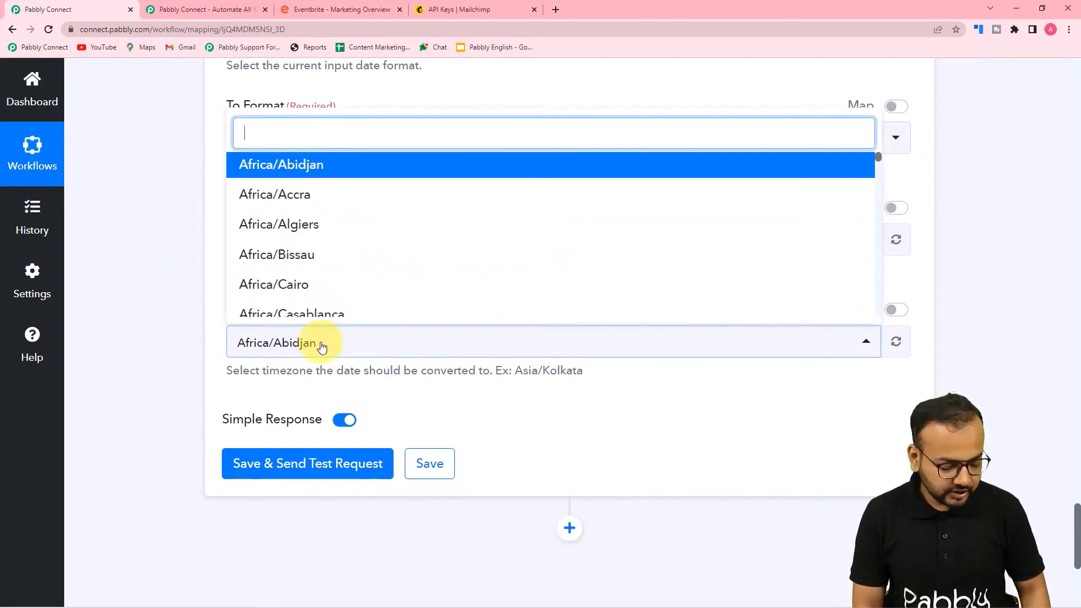
type("kol")
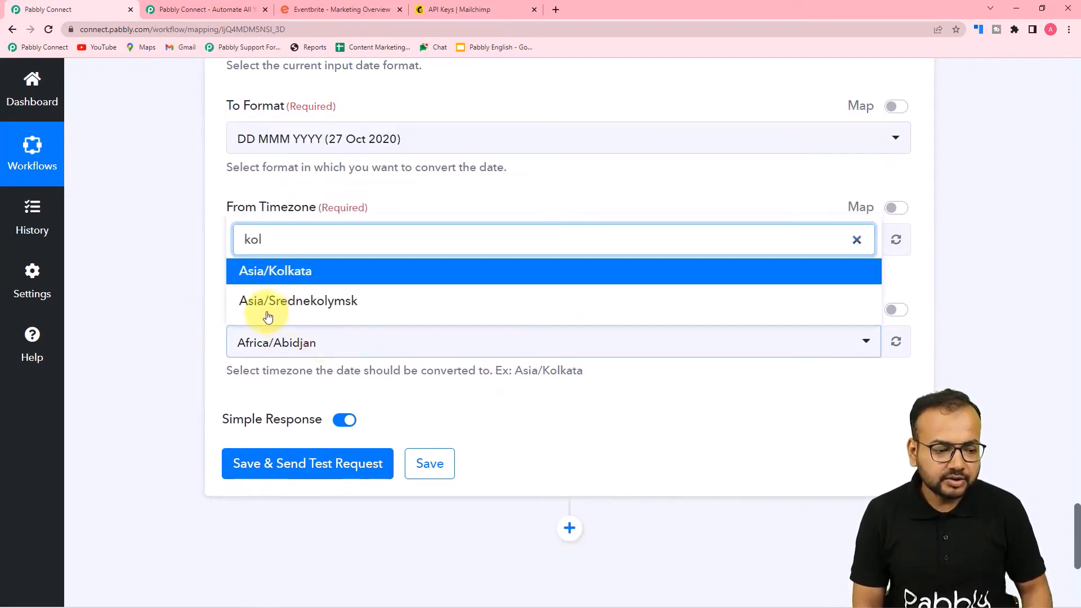
left_click(287, 275)
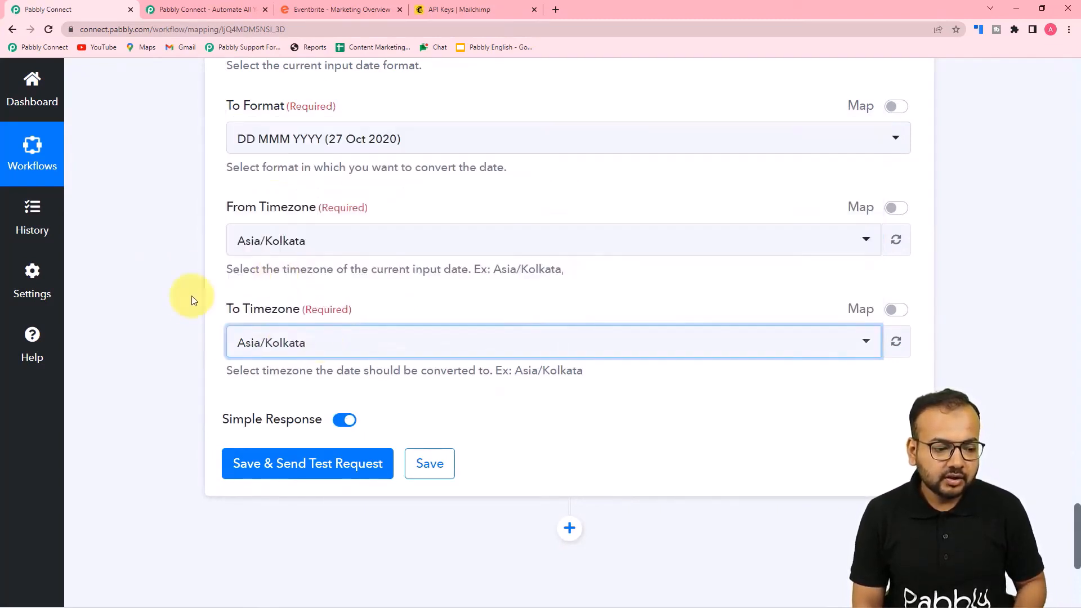
scroll(189, 325, "down", 2)
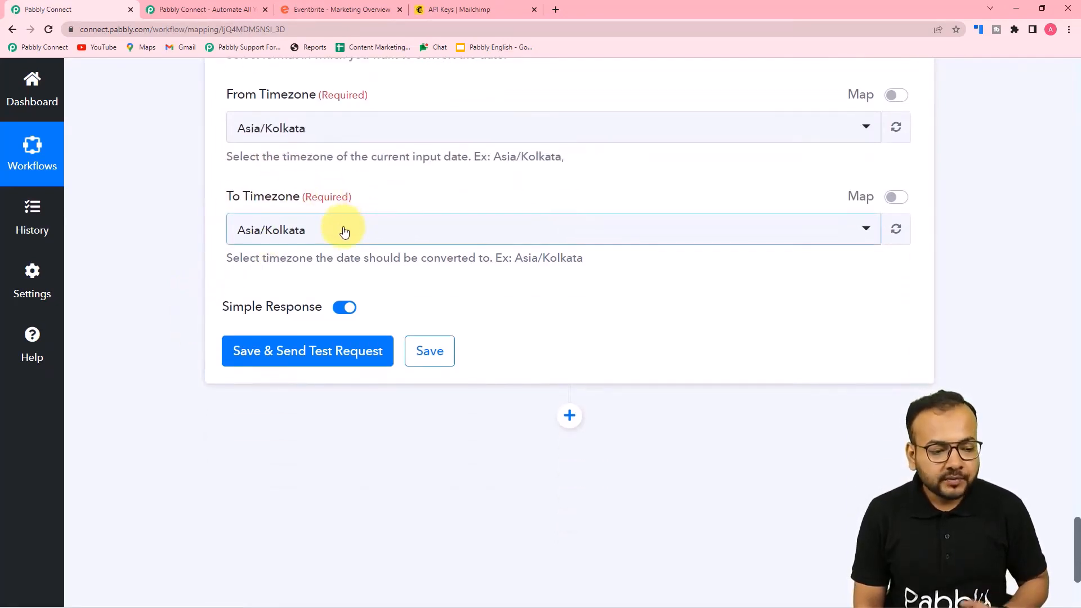
Save and test the formatter step, confirming the formatDate result 12 Sep 2022
left_click(272, 356)
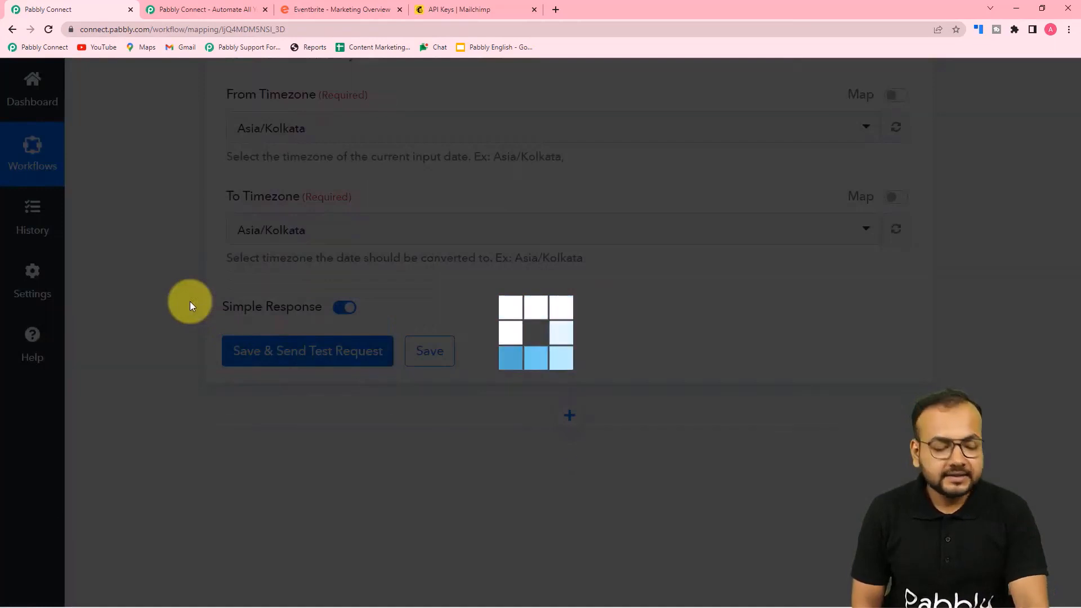
scroll(190, 302, "down", 4)
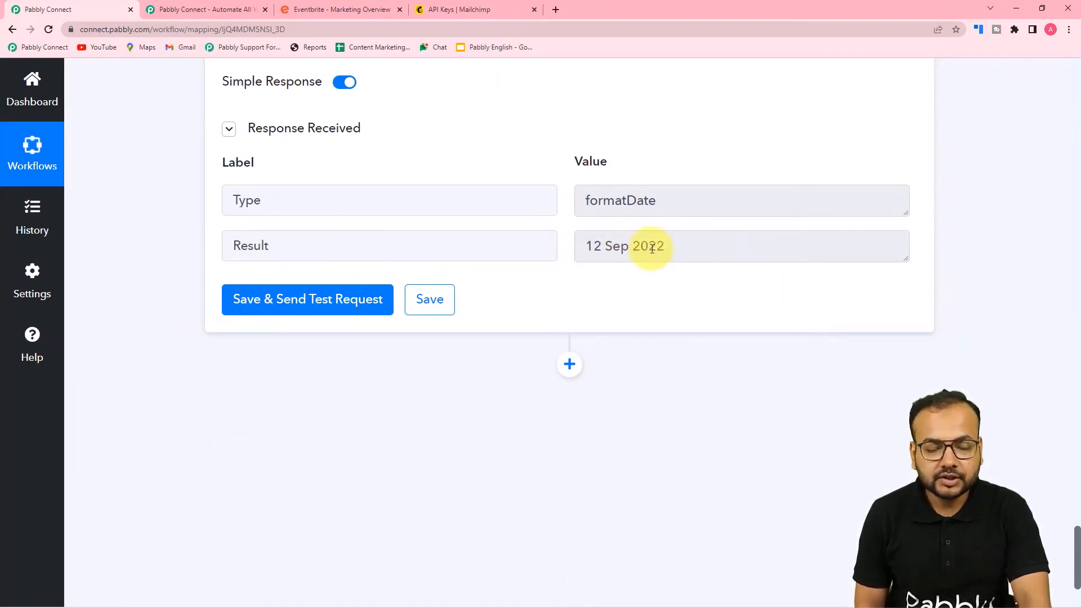
scroll(652, 248, "down", 2)
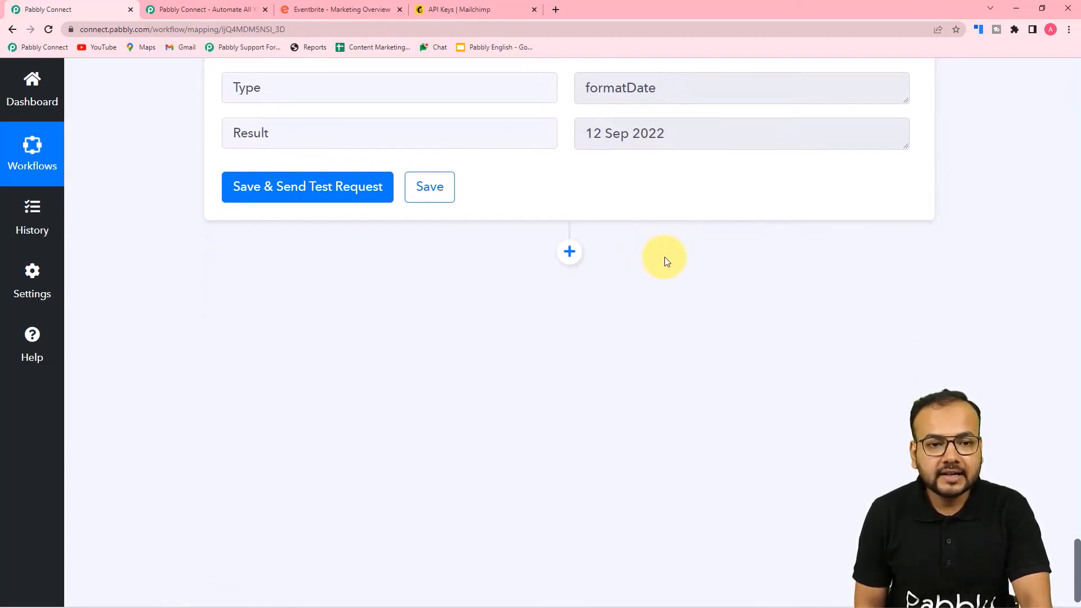
left_click(461, 10)
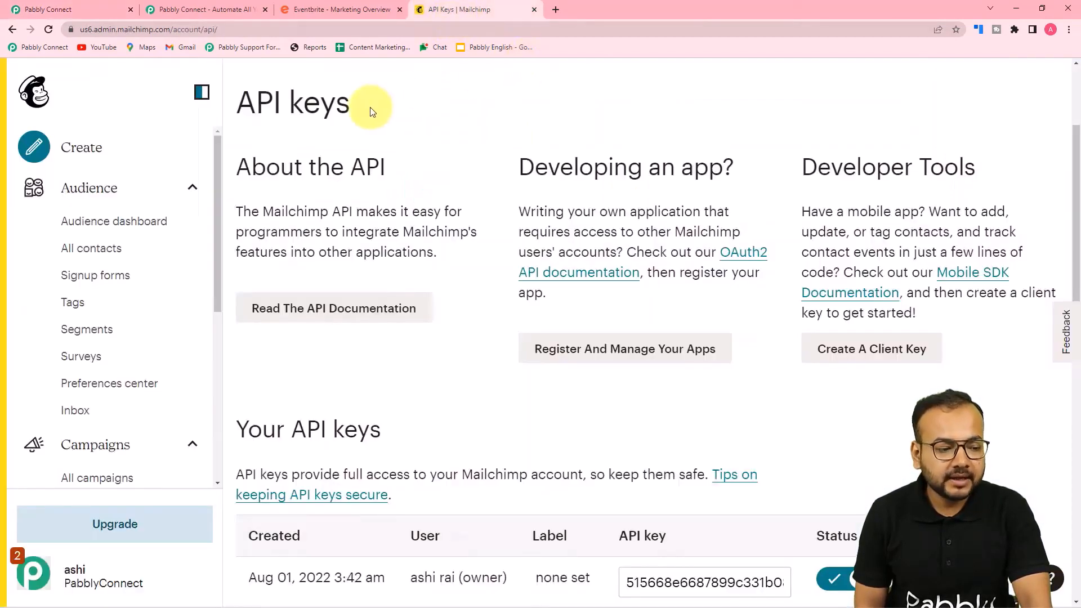
left_click(110, 247)
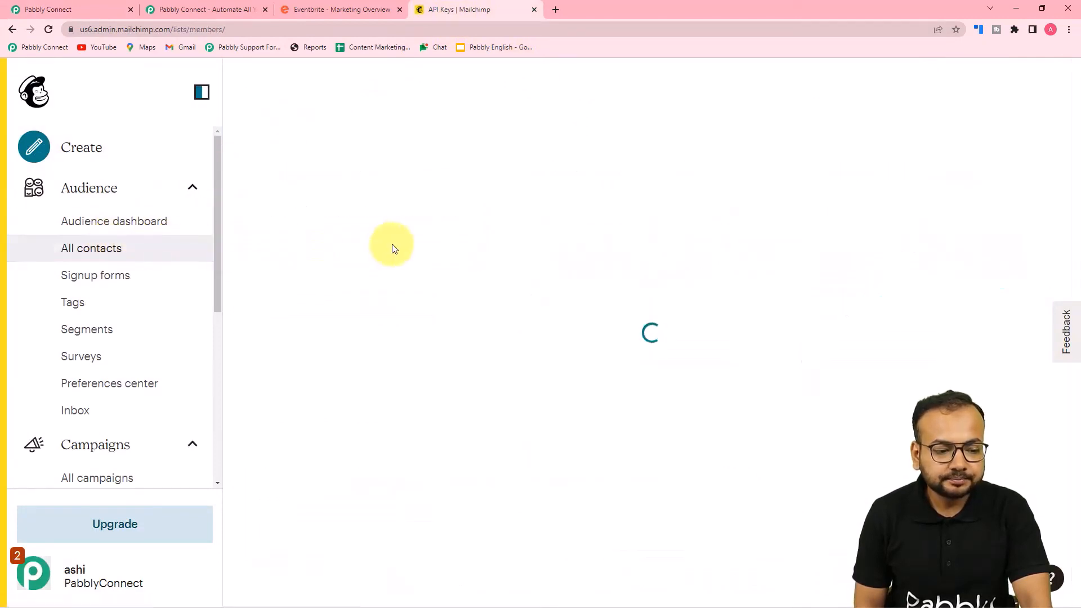
scroll(366, 360, "down", 3)
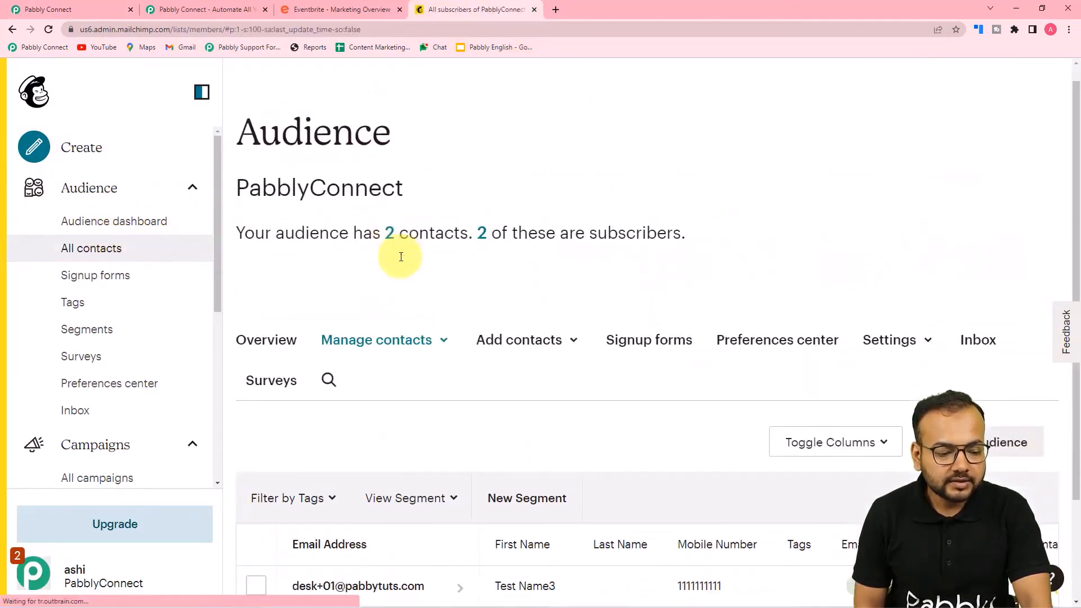
left_click(56, 7)
scroll(180, 141, "down", 2)
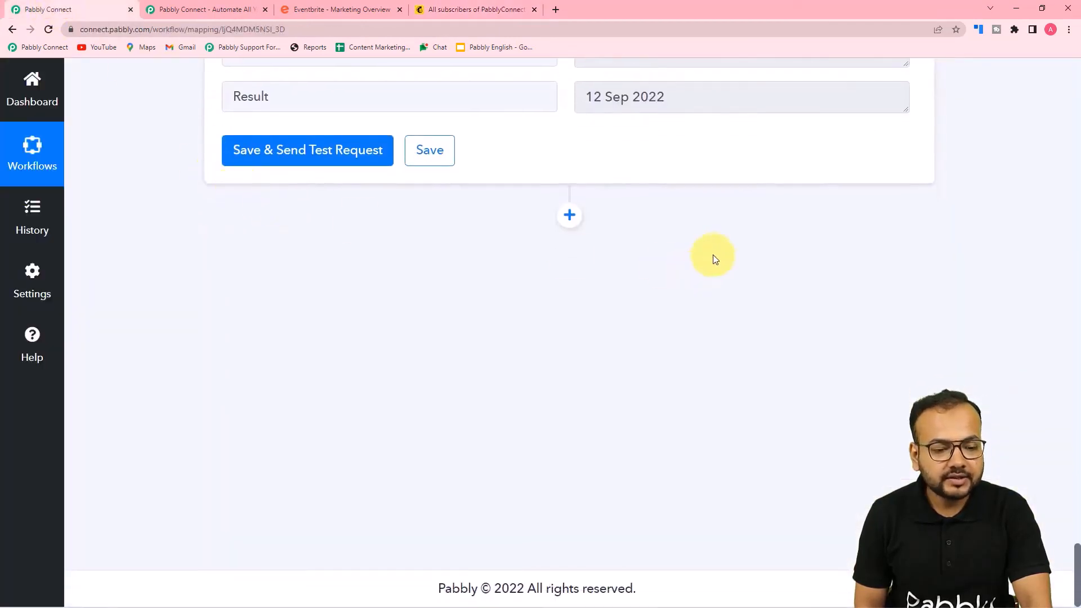
Add a MailChimp action step using the Get All Members event
left_click(570, 216)
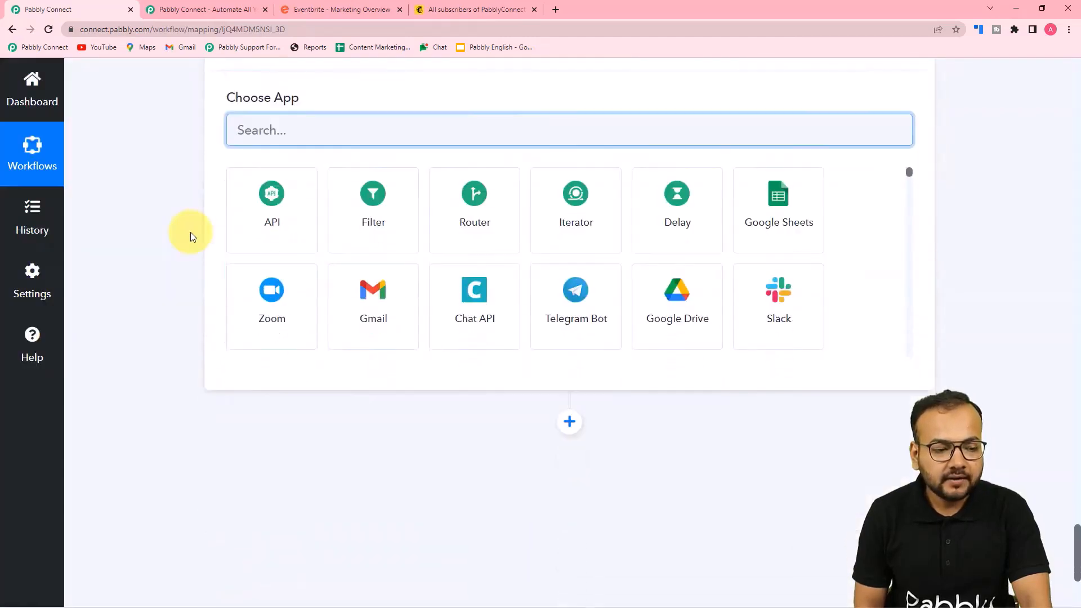
type("mai")
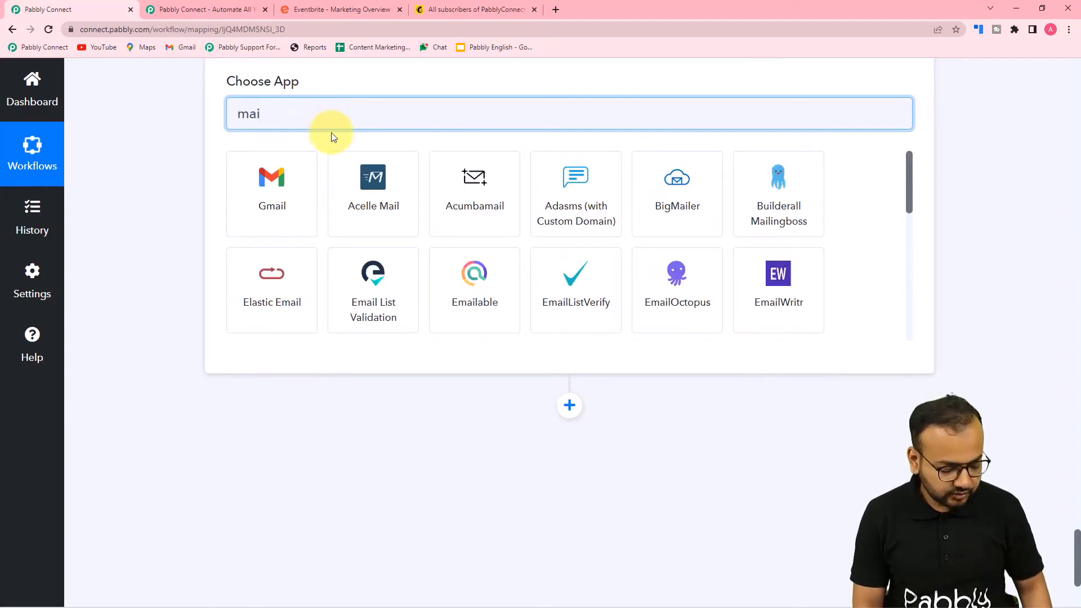
type("lch")
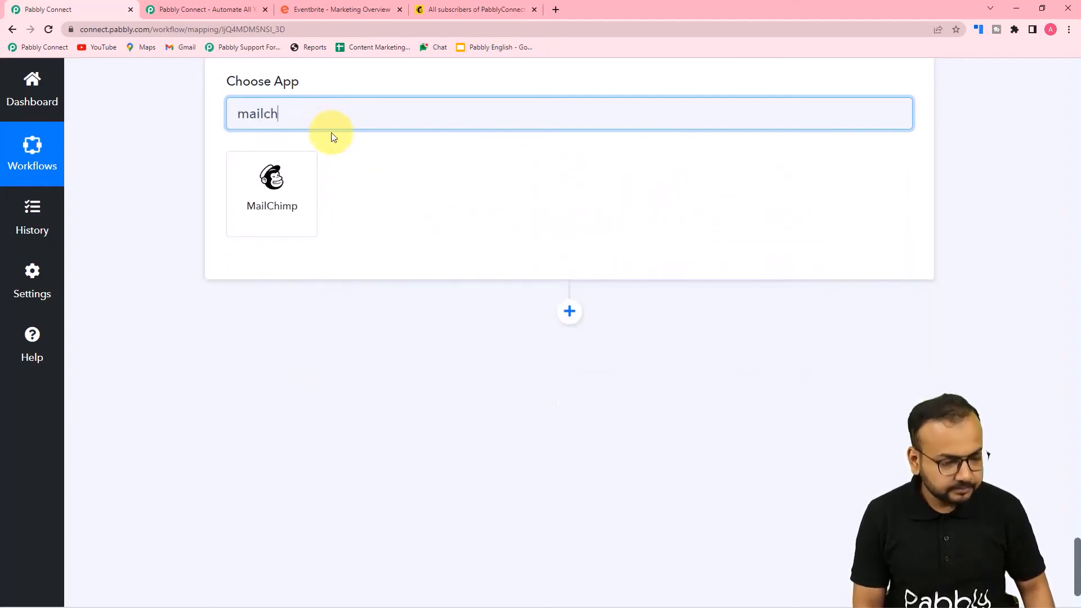
left_click(267, 197)
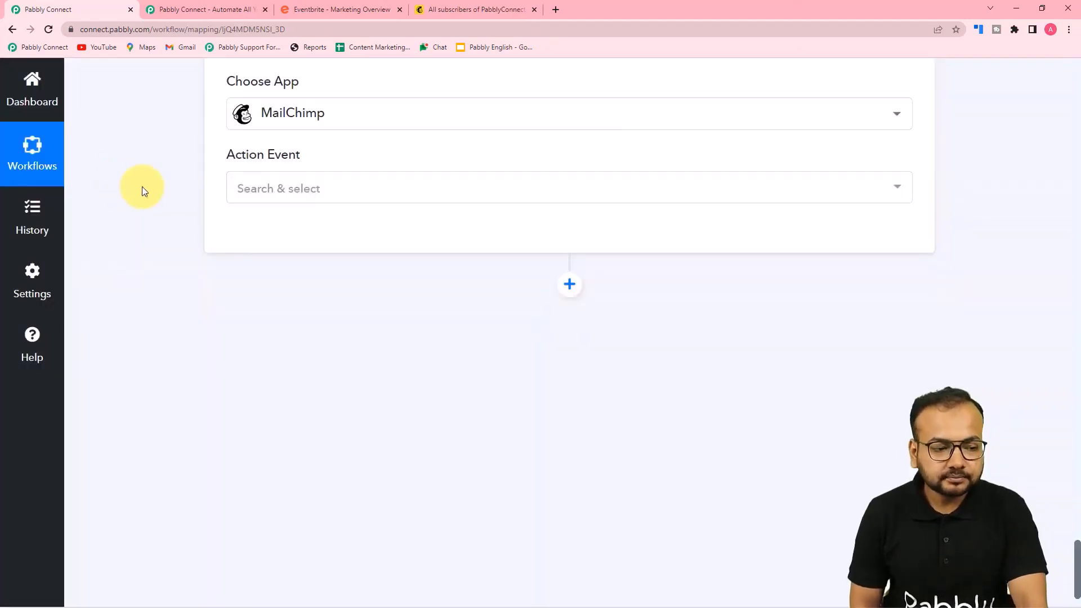
left_click(252, 193)
scroll(311, 362, "down", 7)
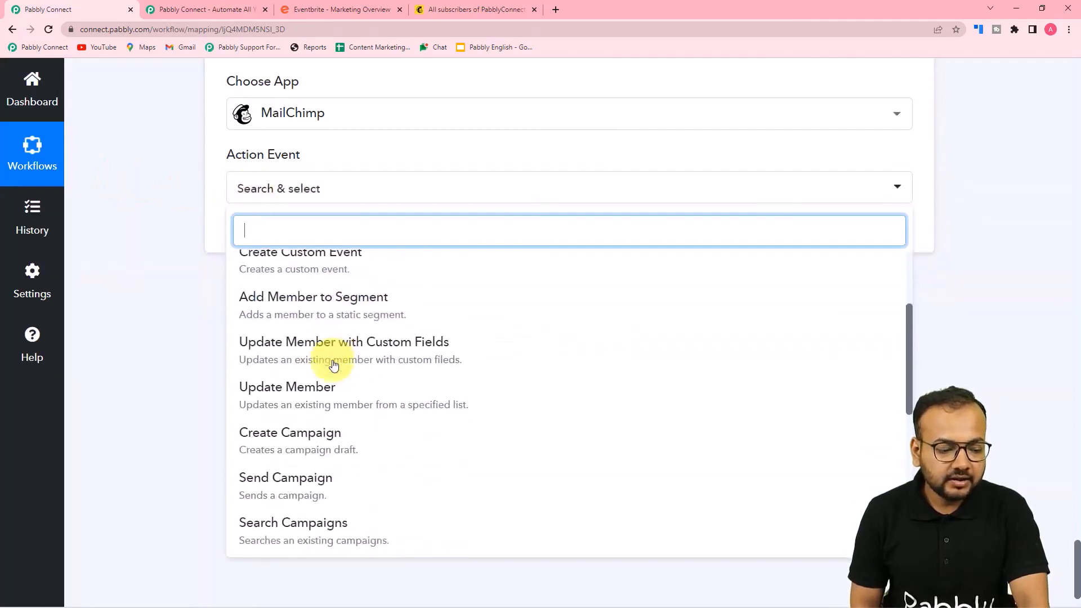
scroll(332, 363, "down", 3)
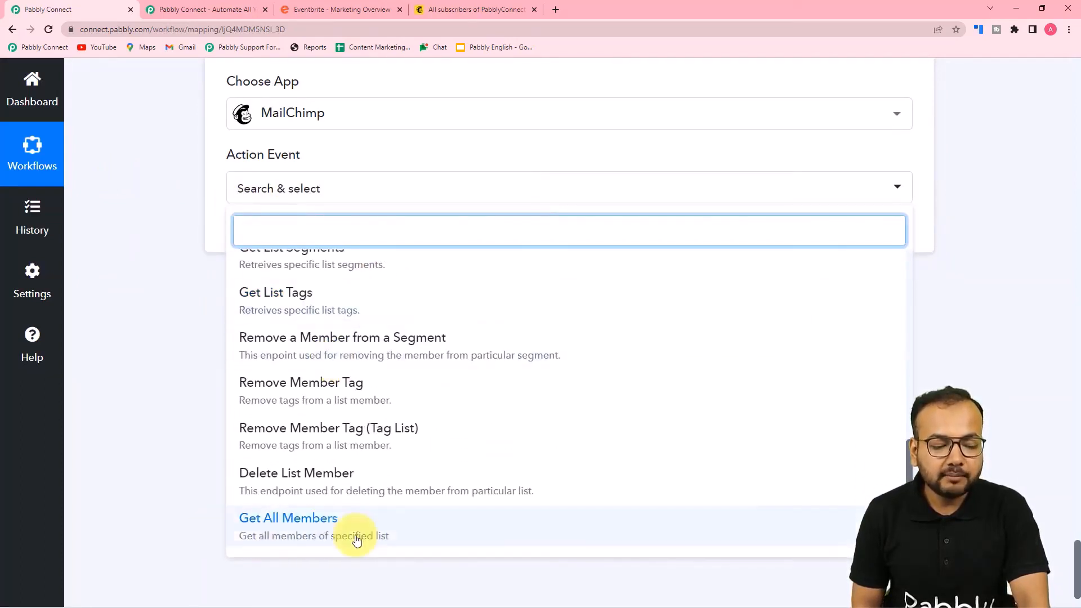
left_click(289, 535)
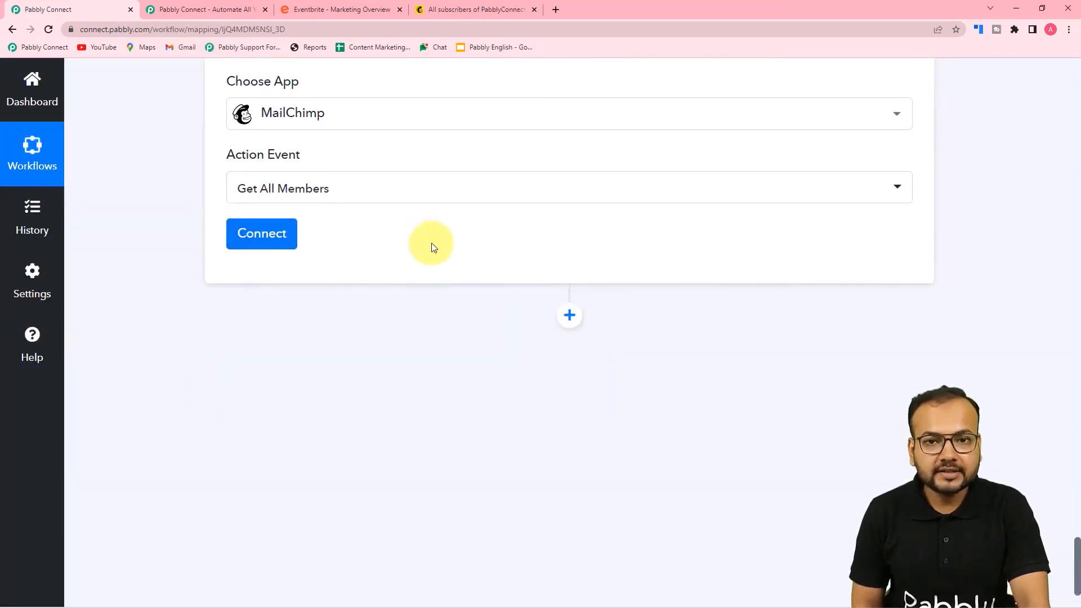
Start a new MailChimp connection (MailChimp #32) and go to Mailchimp for the API key
left_click(291, 234)
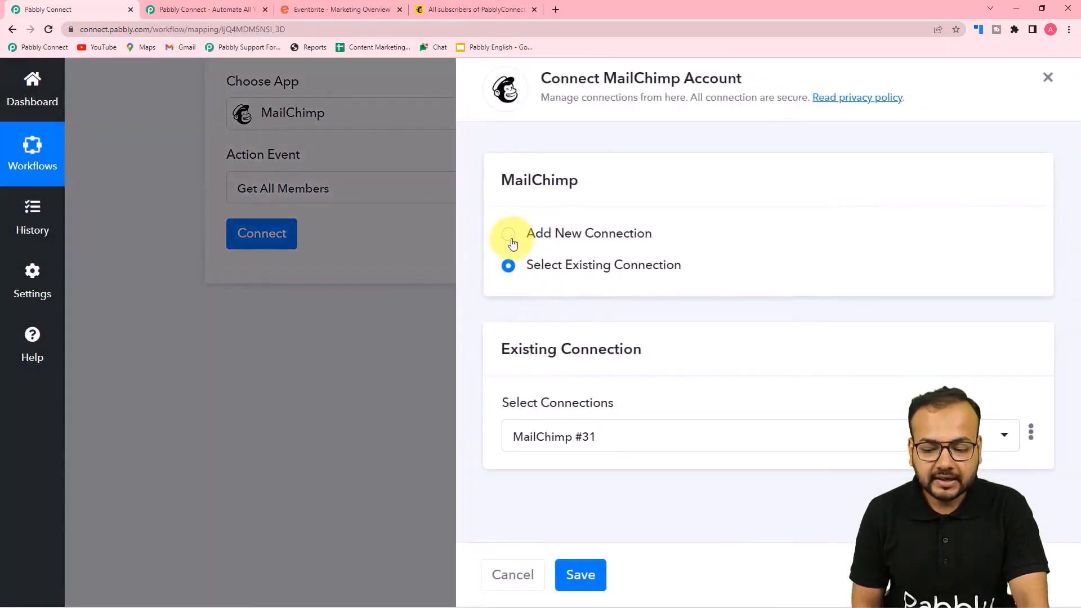
left_click(510, 235)
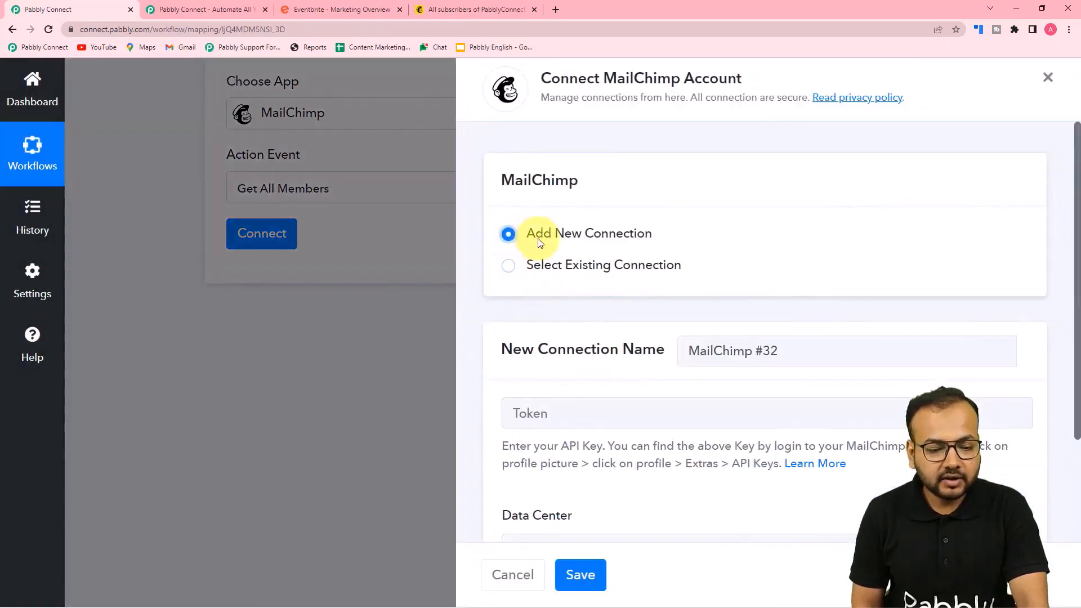
scroll(568, 306, "down", 2)
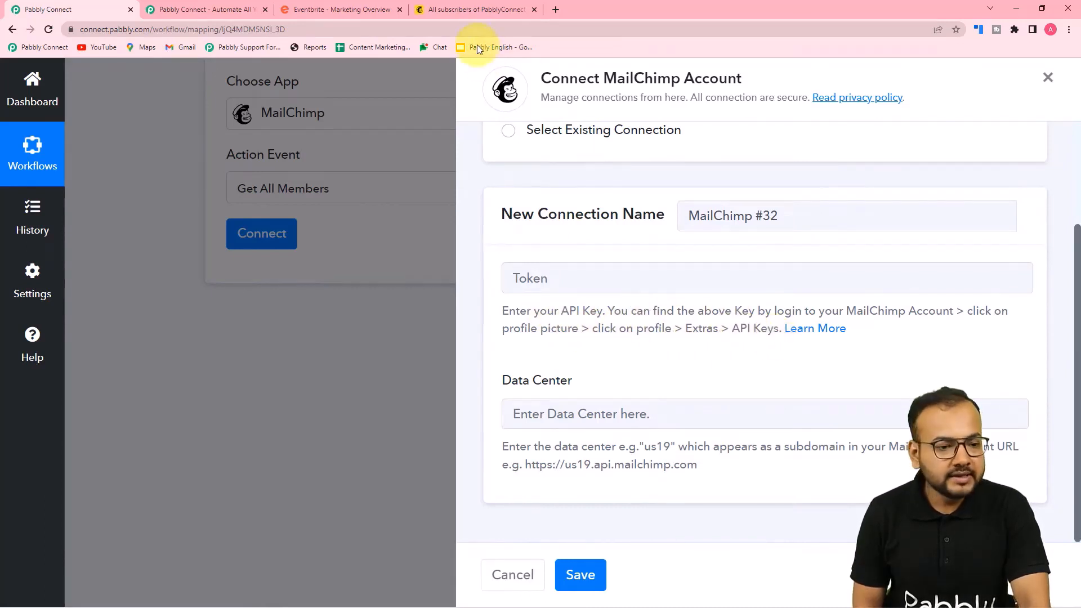
left_click(483, 9)
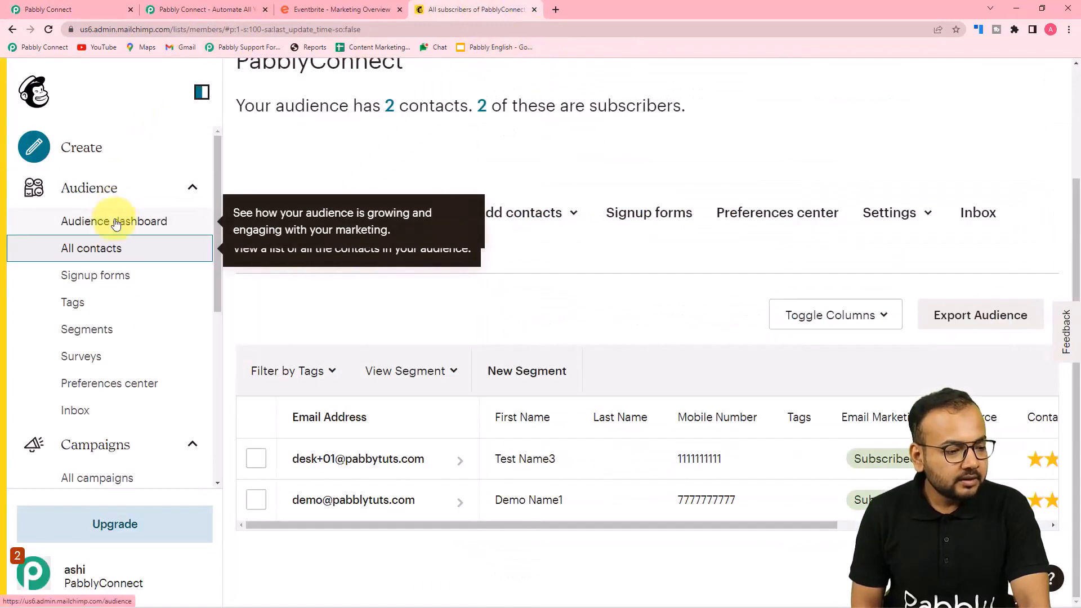
Open Mailchimp's API keys page via Profile > Extras and create a new key
left_click(33, 572)
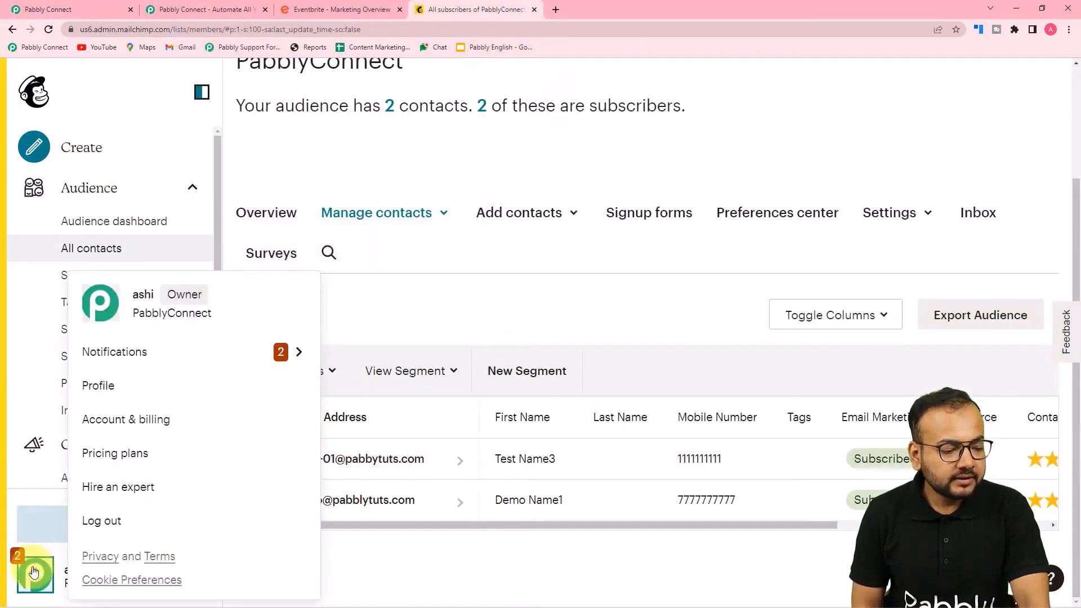
left_click(93, 395)
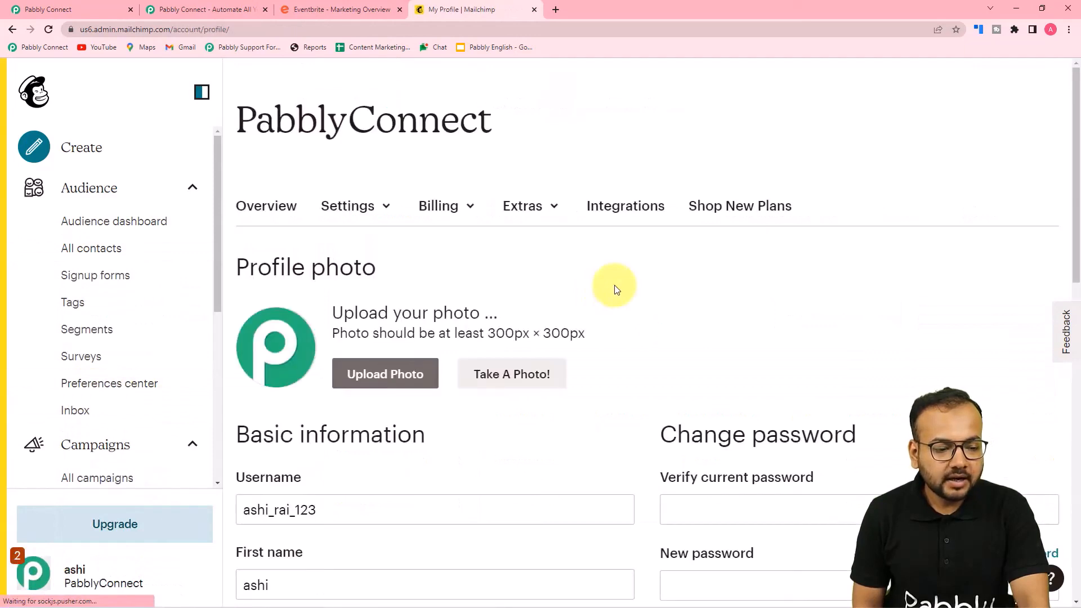
left_click(536, 208)
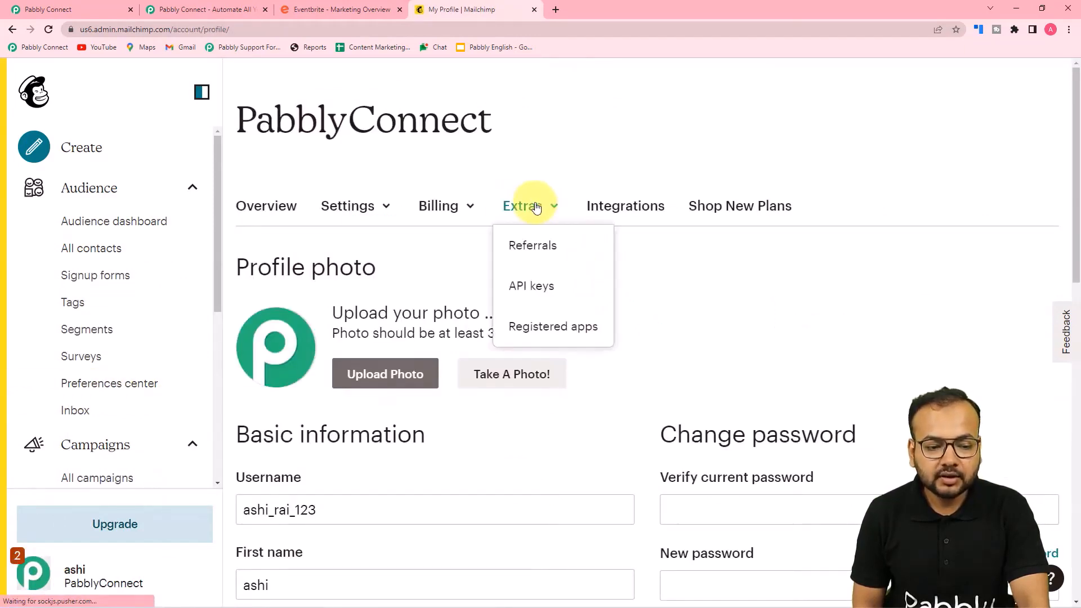
left_click(536, 293)
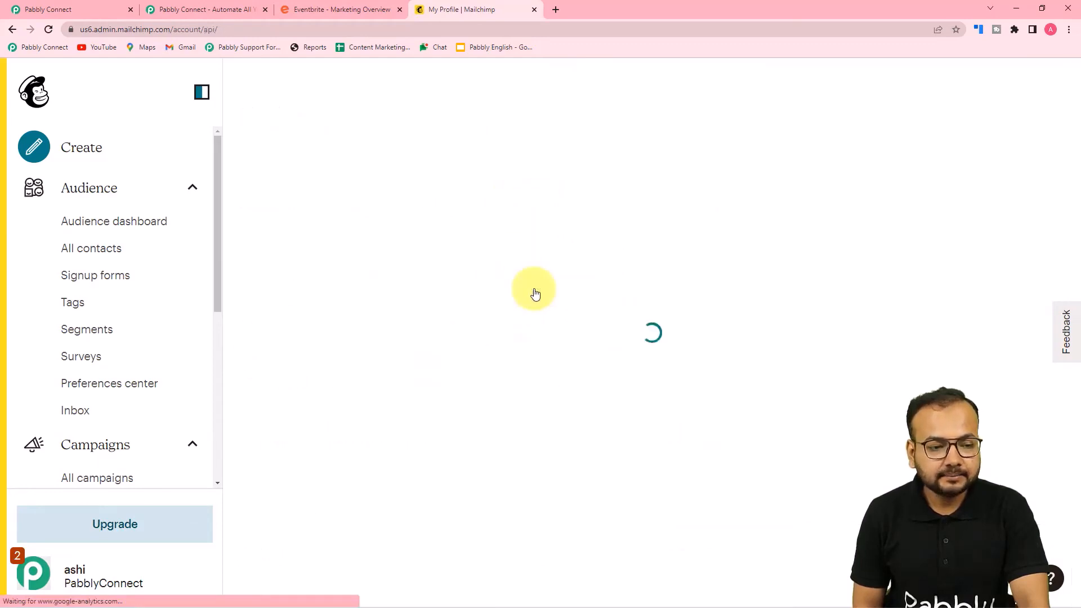
scroll(535, 293, "down", 8)
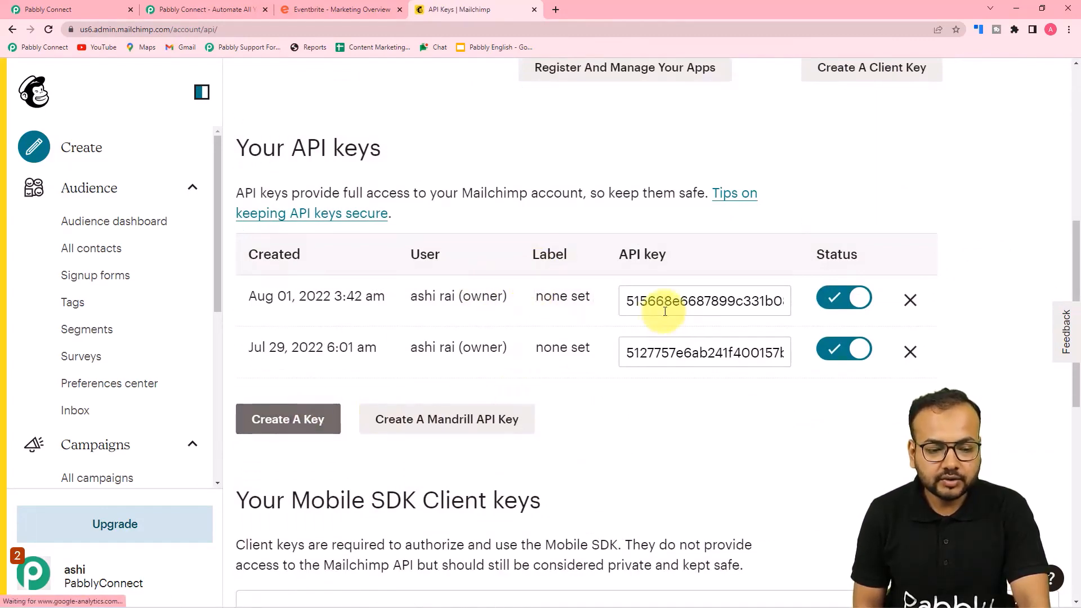
left_click(337, 417)
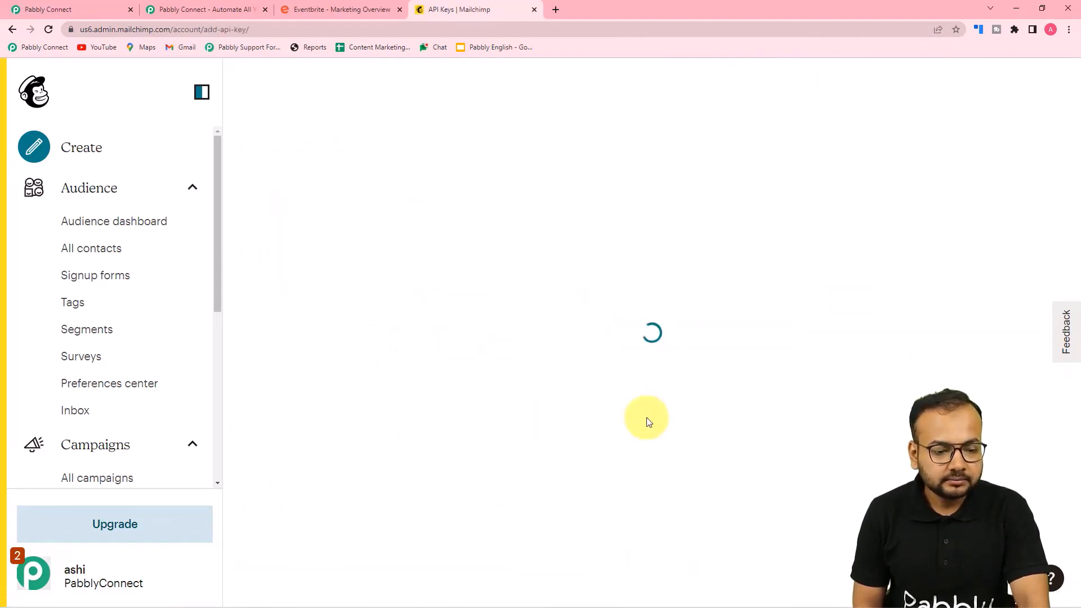
Copy the oldest API key, created Jul 29, and return to Pabbly Connect
scroll(648, 422, "down", 8)
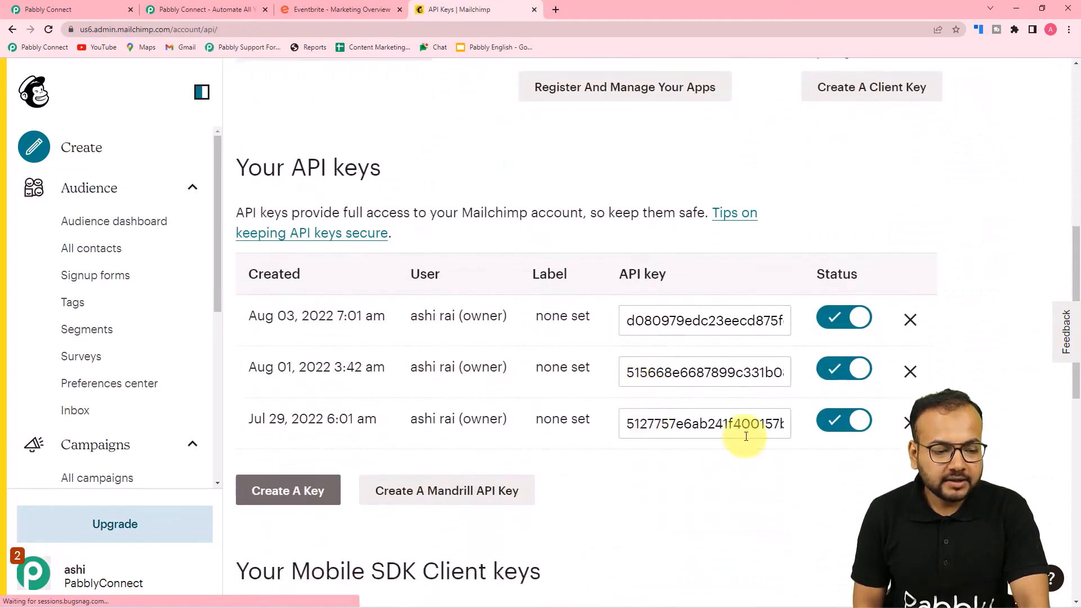
left_click(709, 423)
right_click(709, 423)
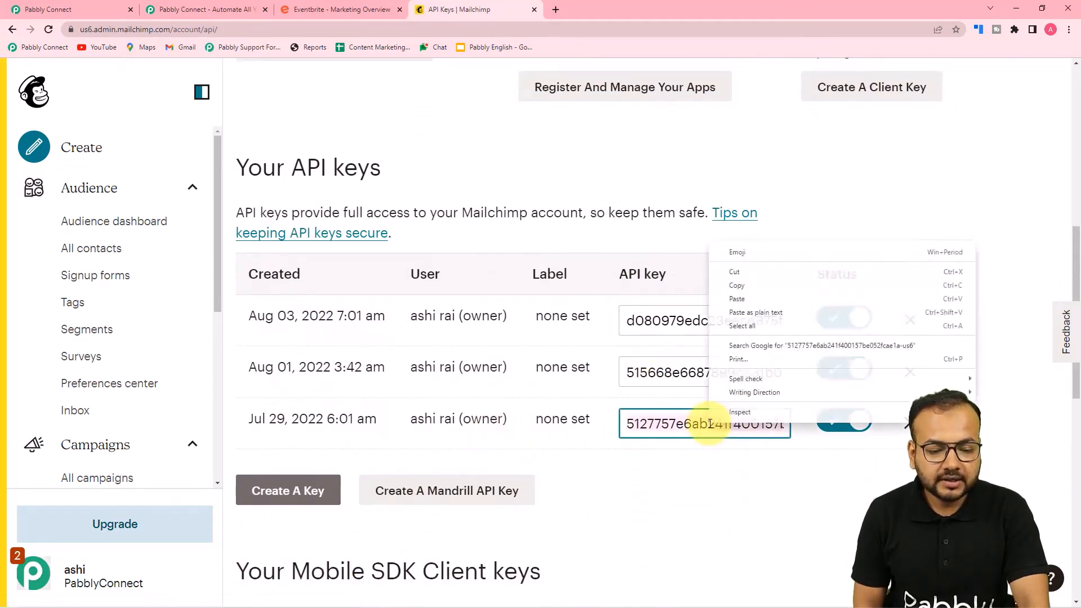
left_click(730, 289)
left_click(113, 9)
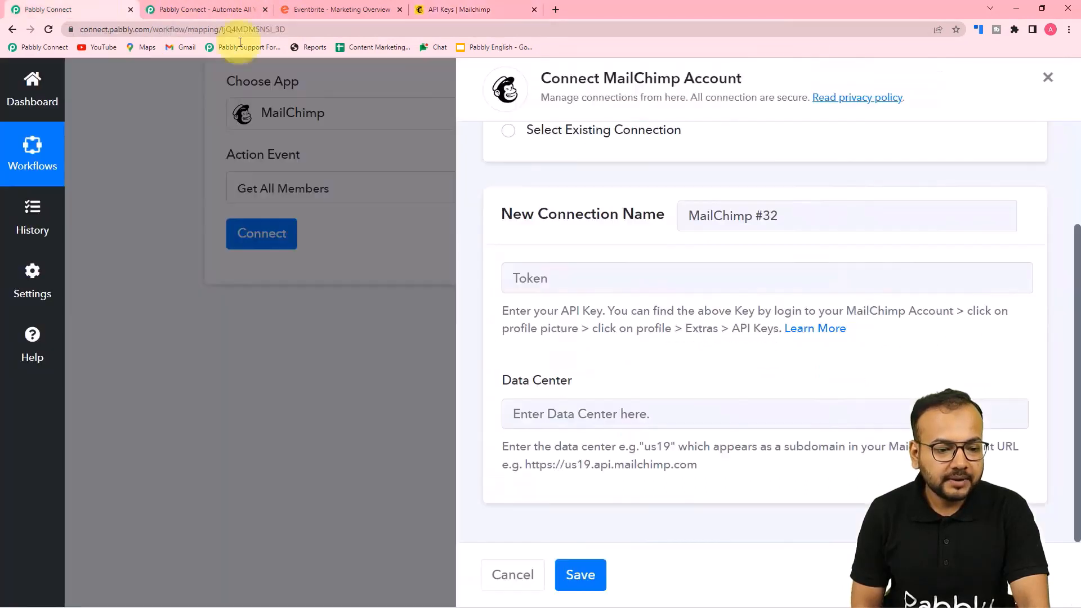
Paste the Mailchimp API key as the Token, enter Data Center us6, and save the connection
right_click(592, 273)
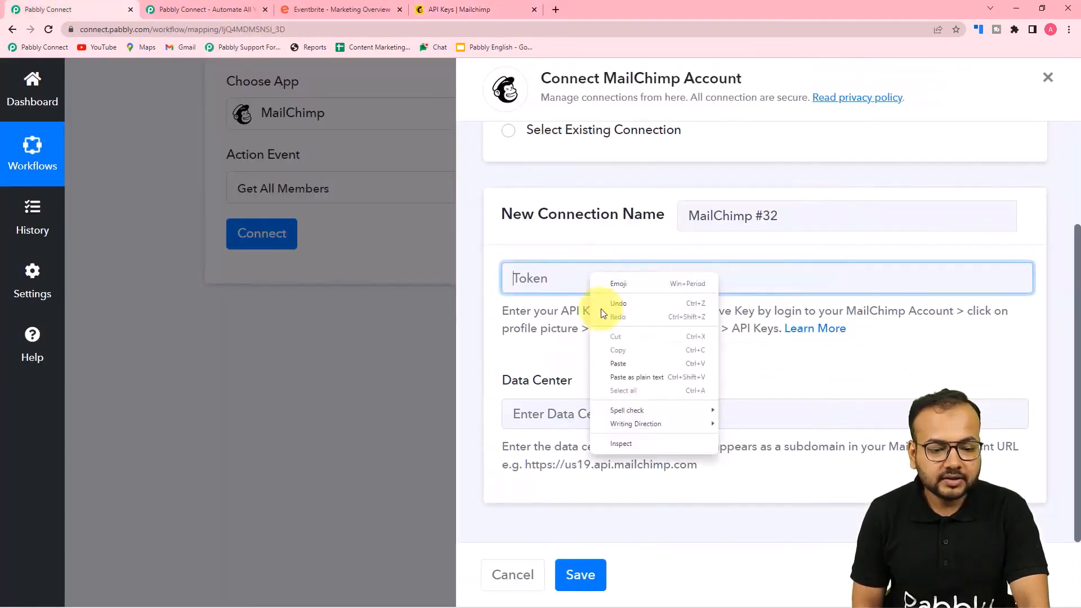
left_click(623, 380)
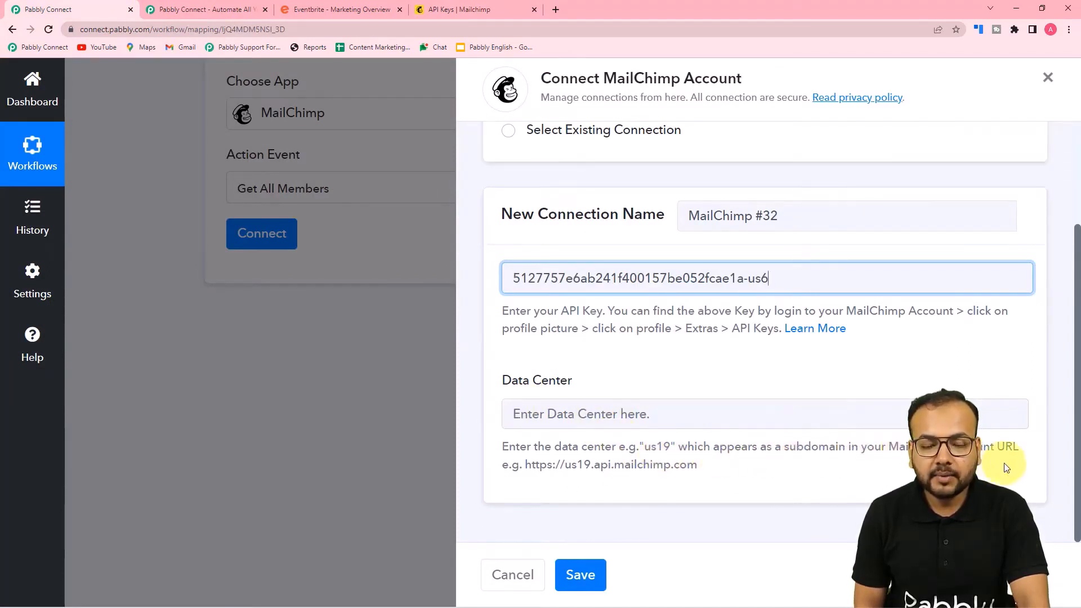
left_click(482, 11)
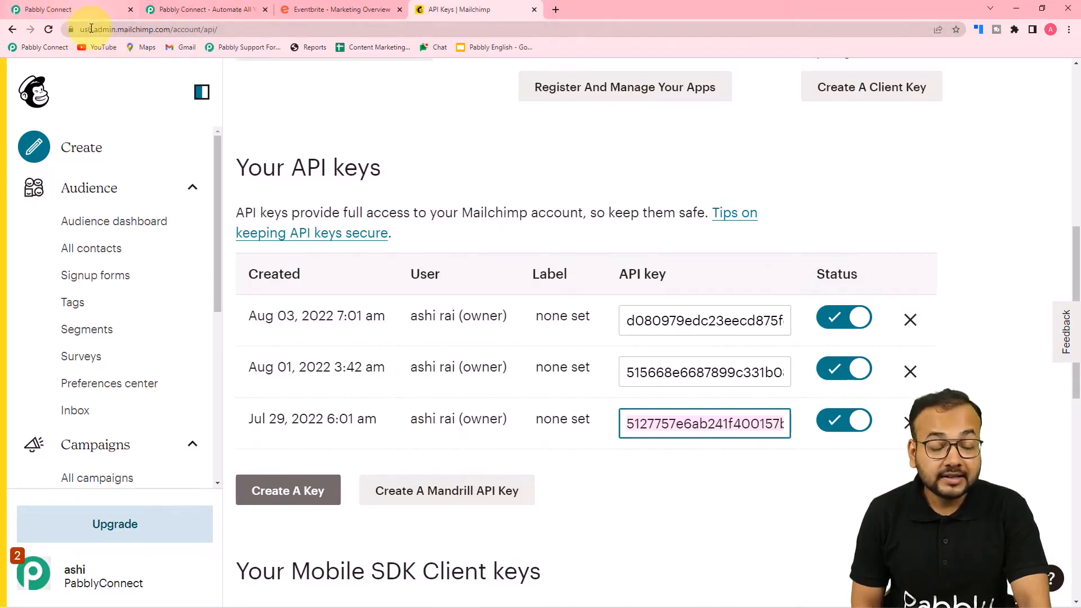
left_click(73, 9)
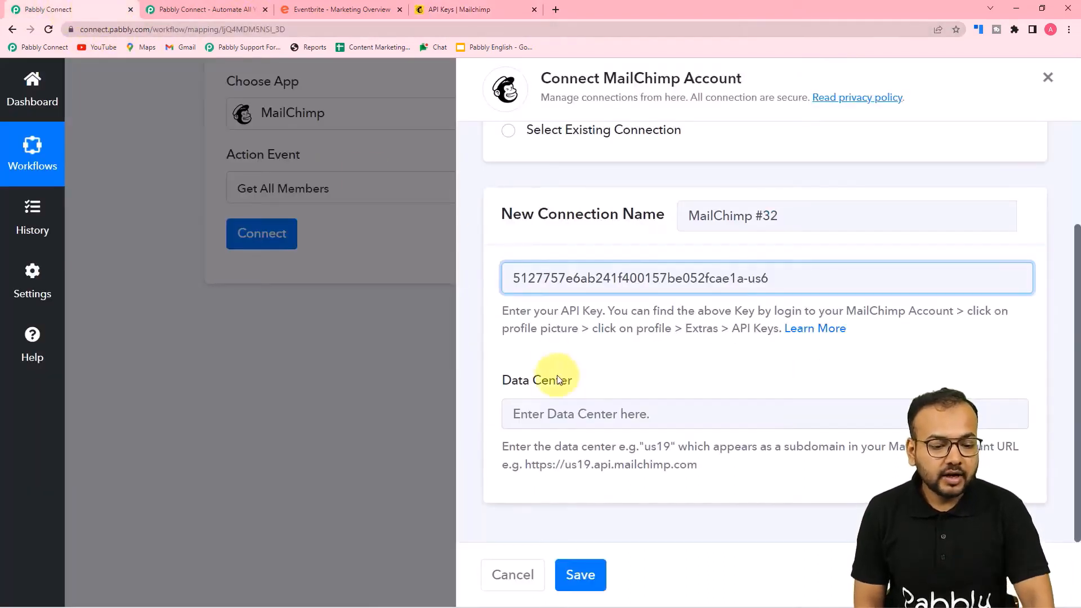
left_click(562, 415)
type("u")
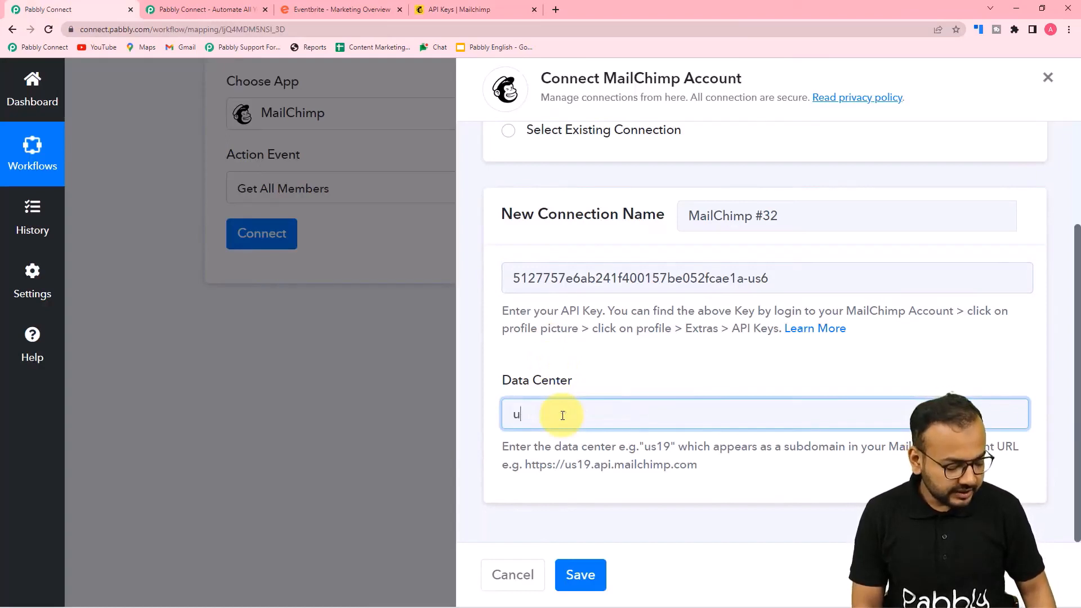
type("s6")
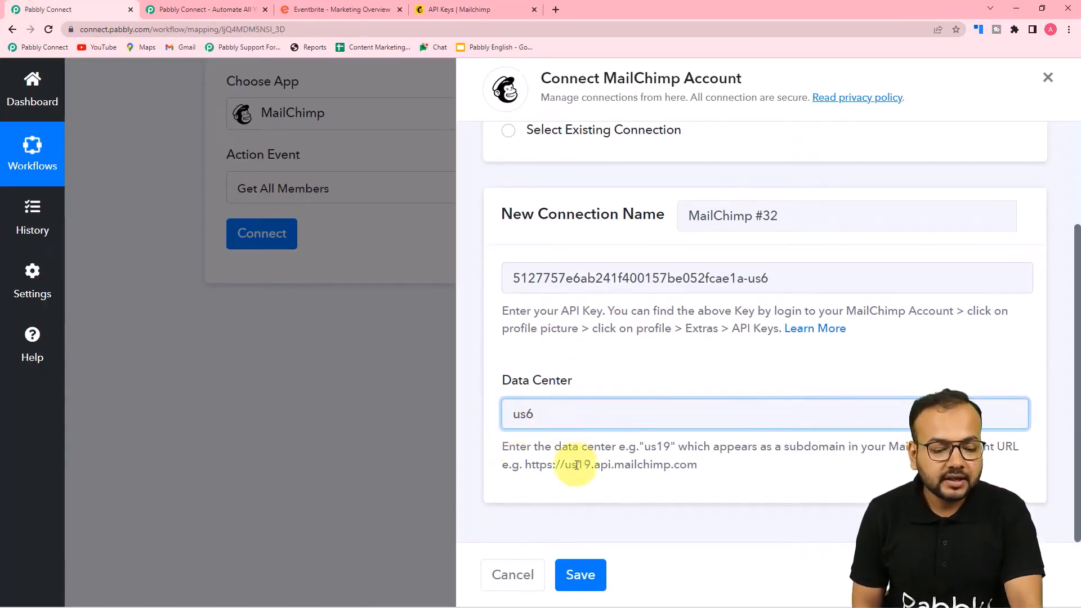
left_click(579, 575)
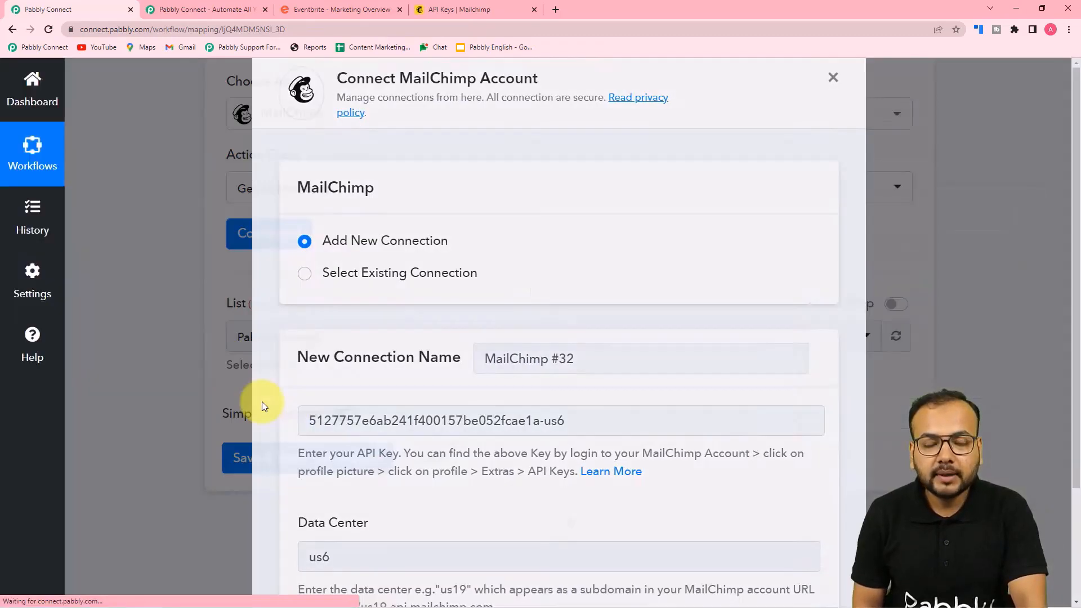
Select PabblyConnect as the Get All Members list, then return to Mailchimp's API keys page
scroll(383, 265, "down", 2)
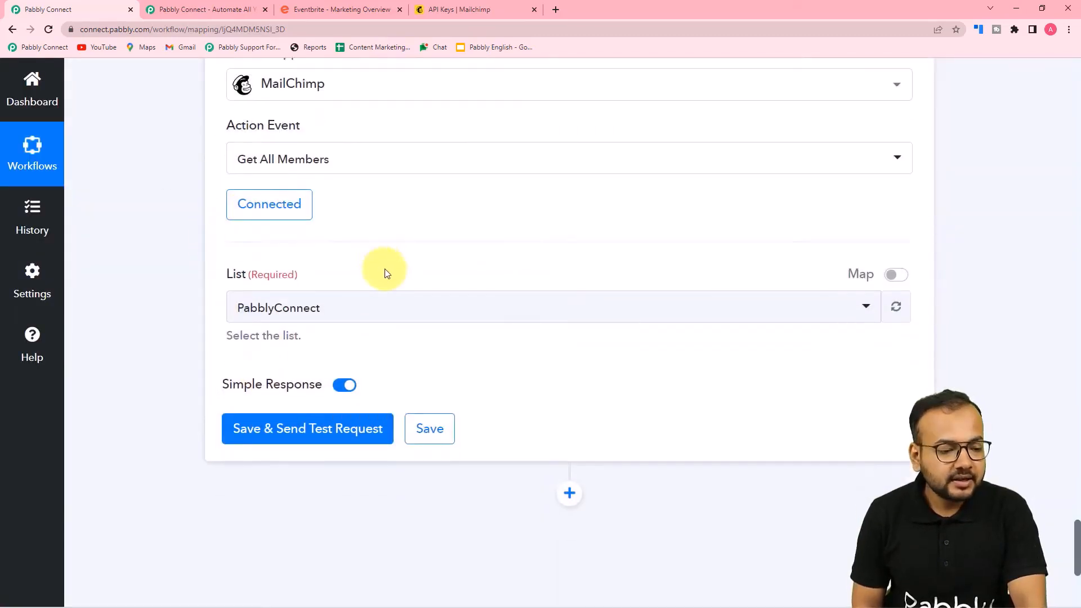
left_click(354, 235)
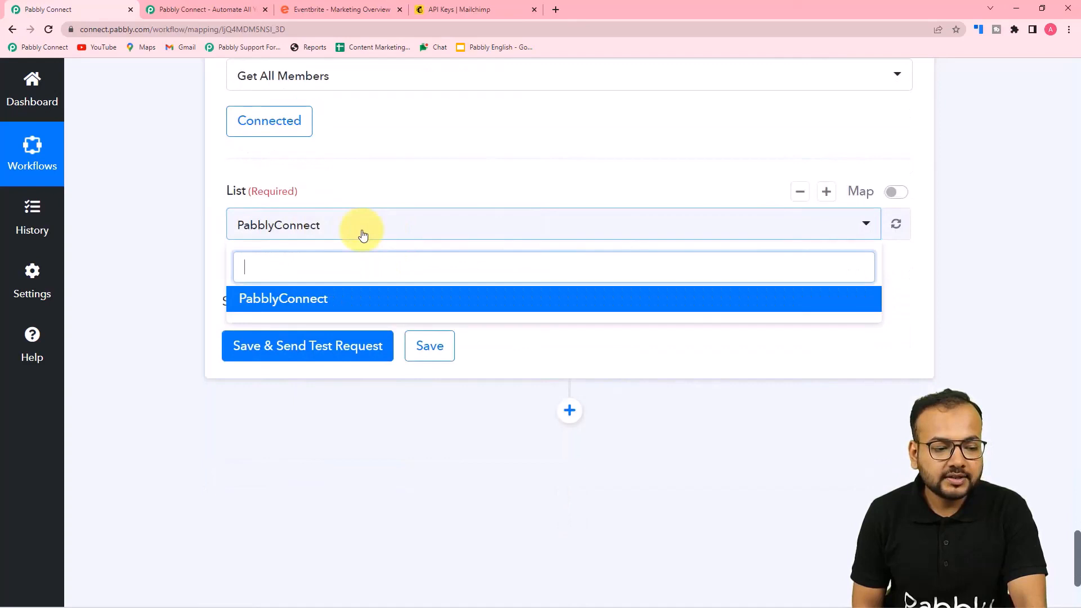
left_click(254, 300)
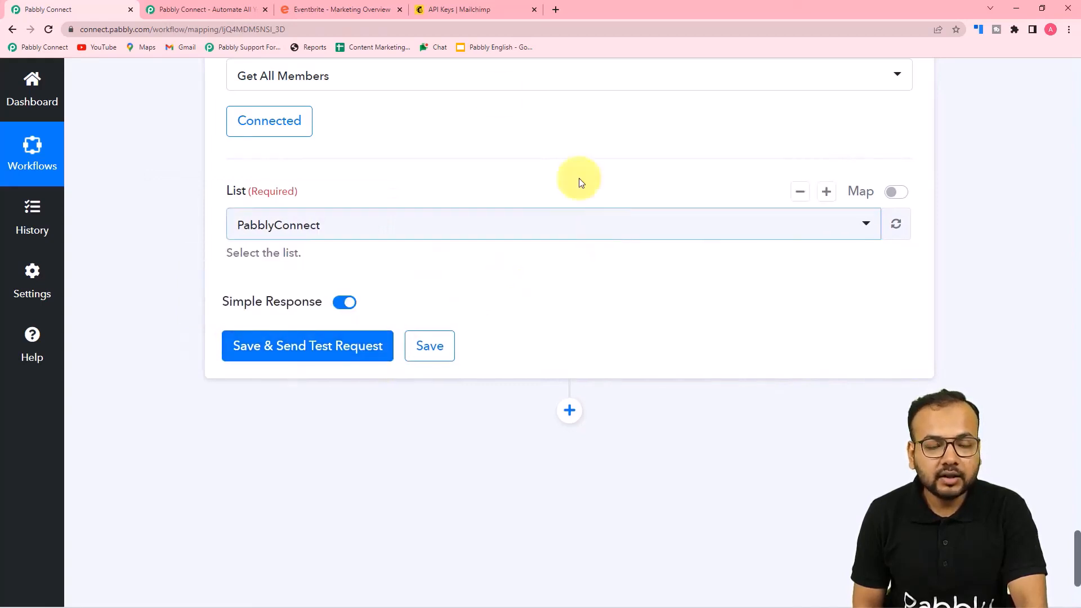
left_click(450, 10)
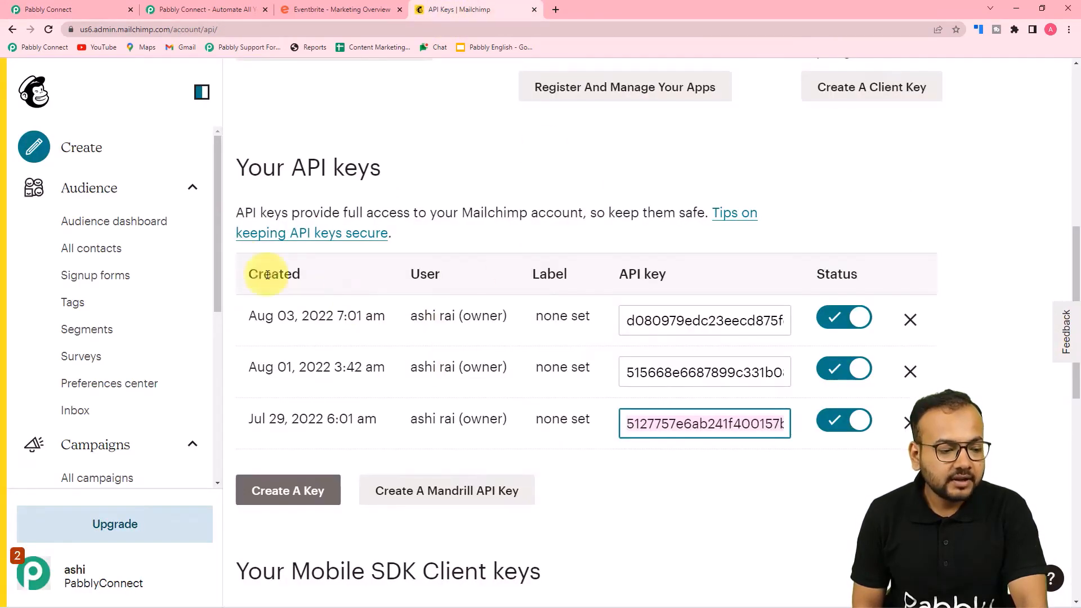
View All contacts in Mailchimp, then turn off Simple Response in the Get All Members step
left_click(90, 248)
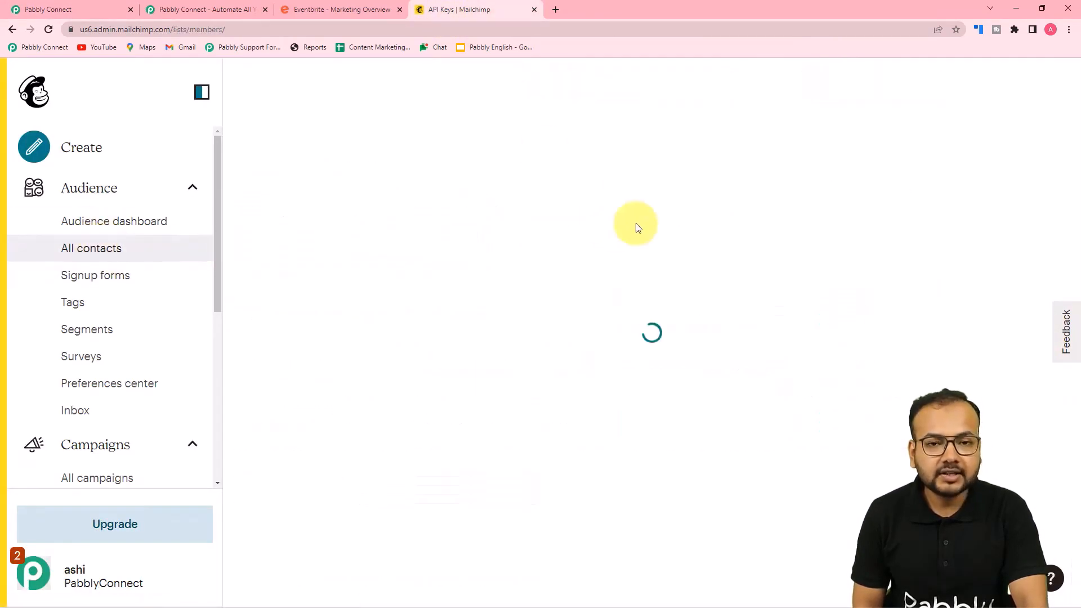
left_click(82, 6)
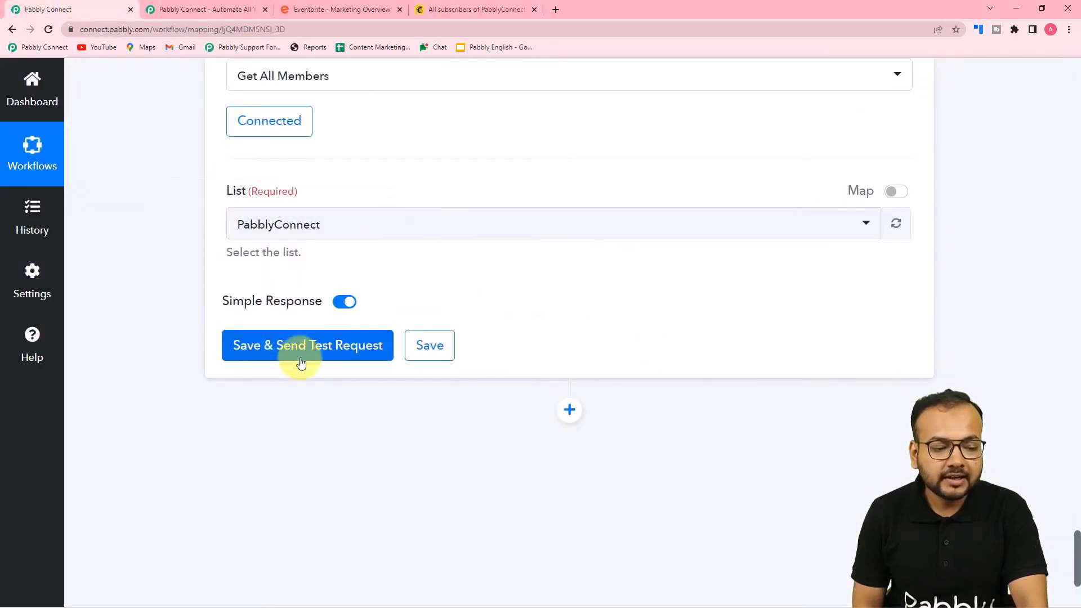
left_click(340, 305)
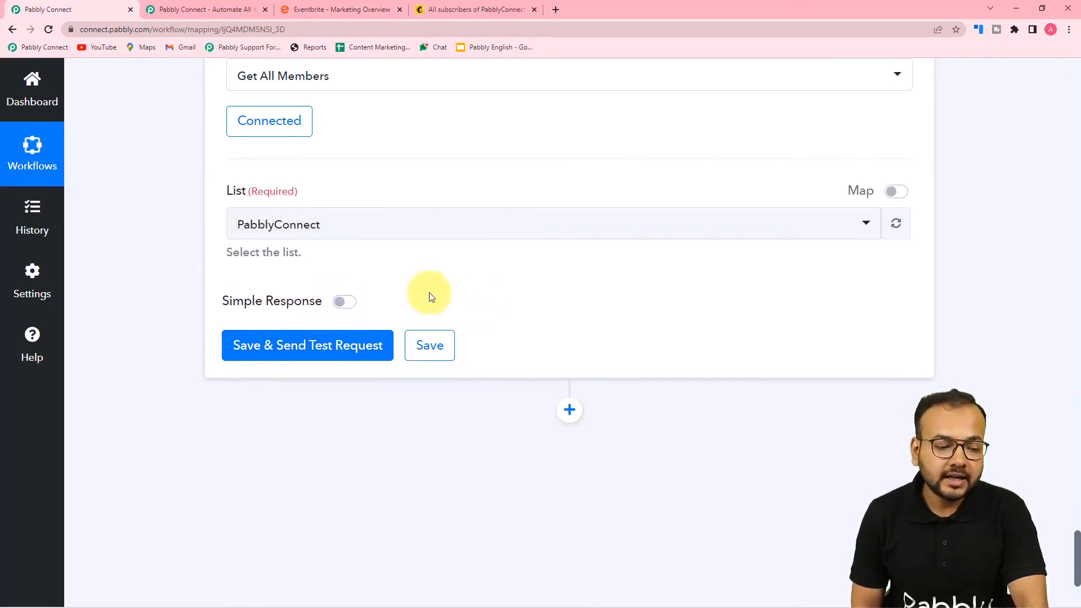
left_click(287, 348)
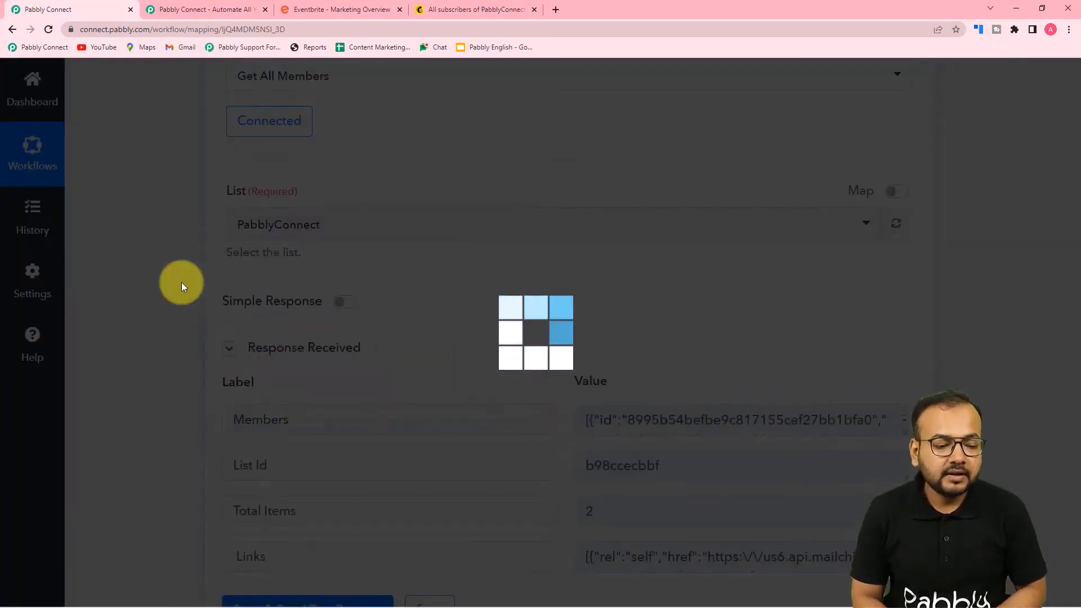
scroll(197, 304, "down", 2)
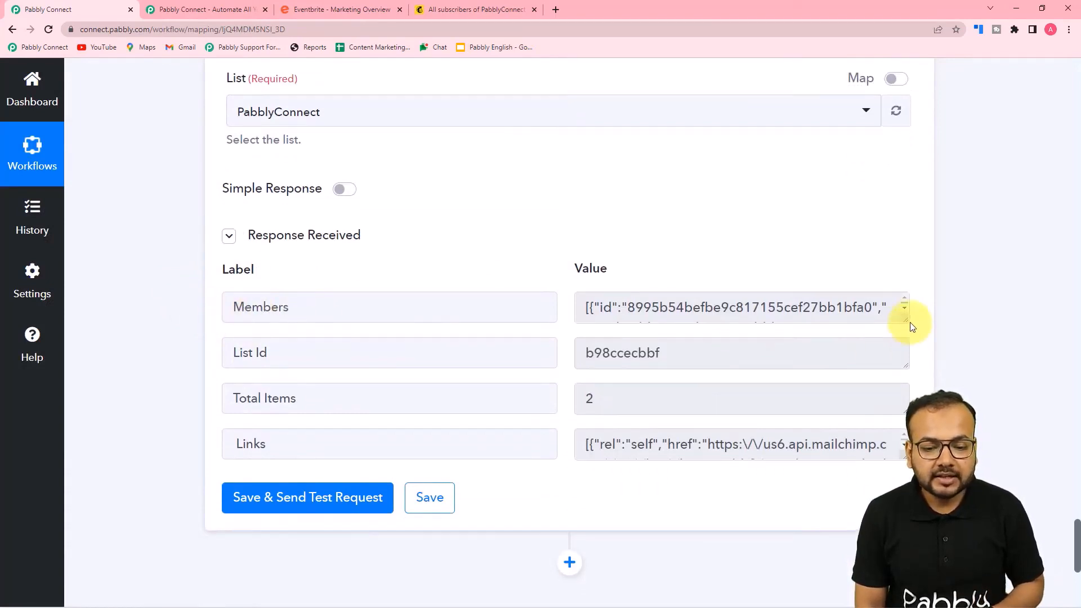
left_click_drag(905, 316, 901, 545)
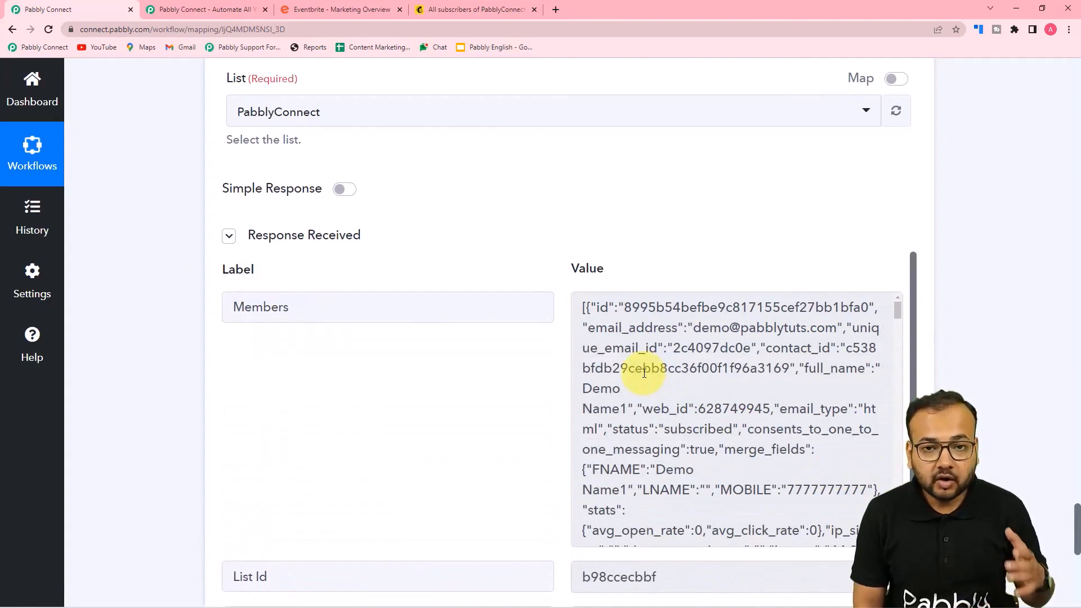
scroll(644, 374, "down", 3)
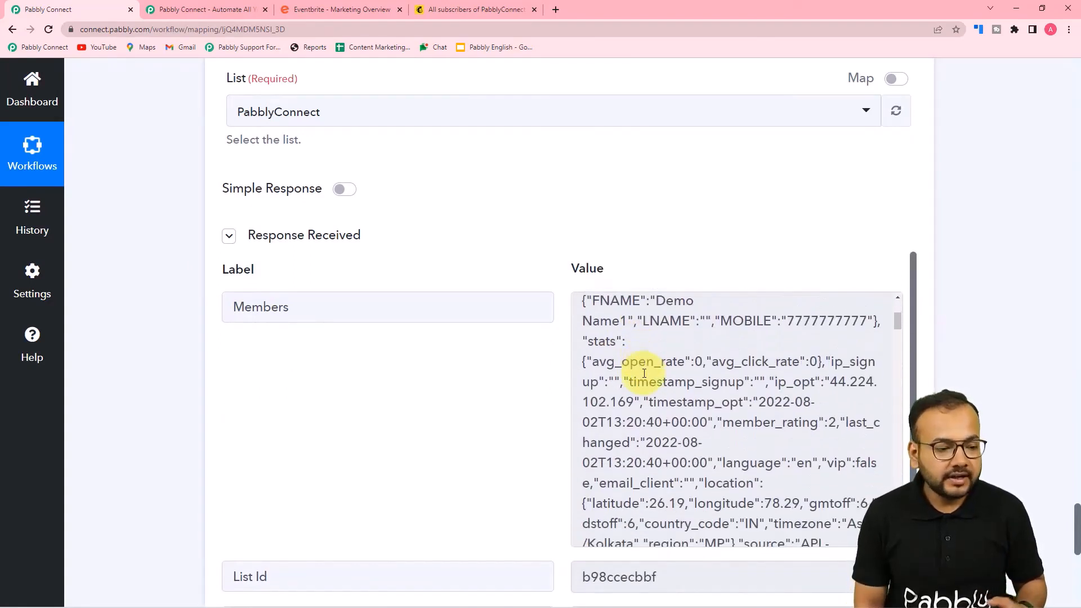
scroll(352, 119, "up", 1)
mouse_move(325, 251)
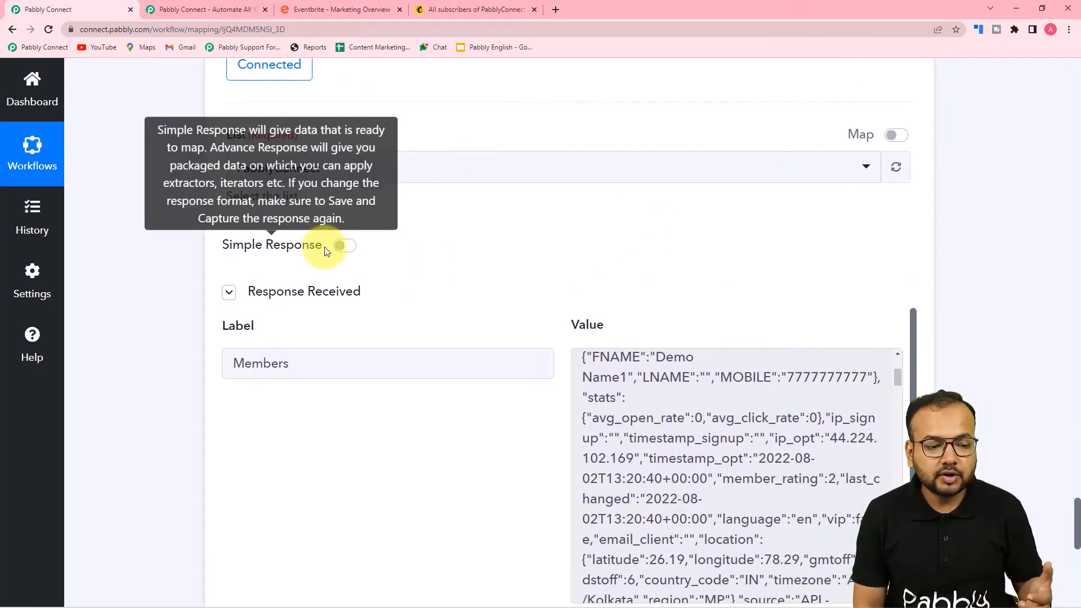
scroll(563, 315, "down", 1)
scroll(681, 380, "down", 3)
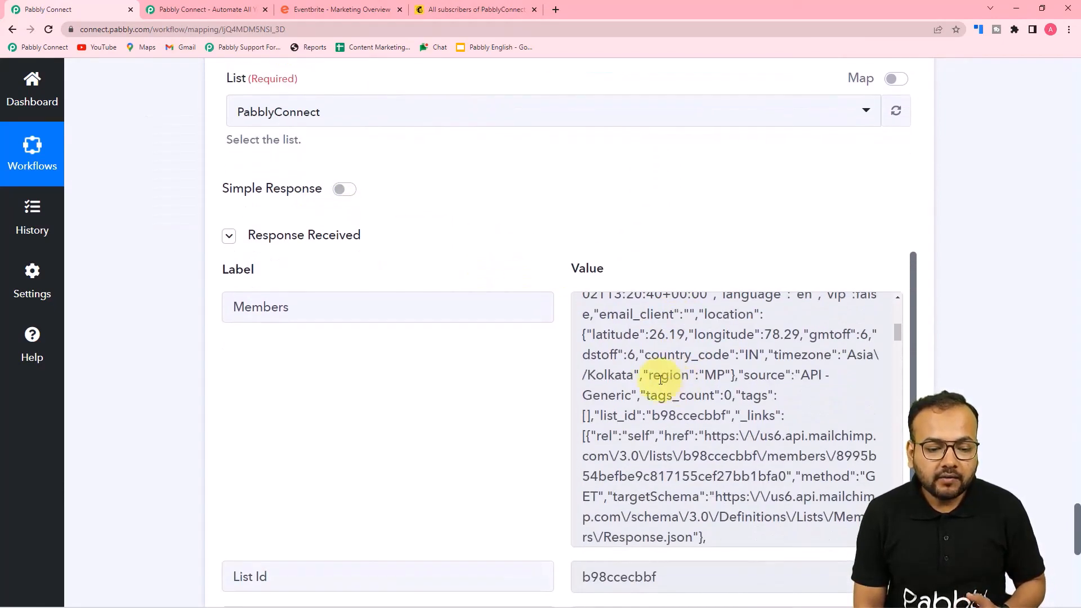
scroll(661, 380, "down", 3)
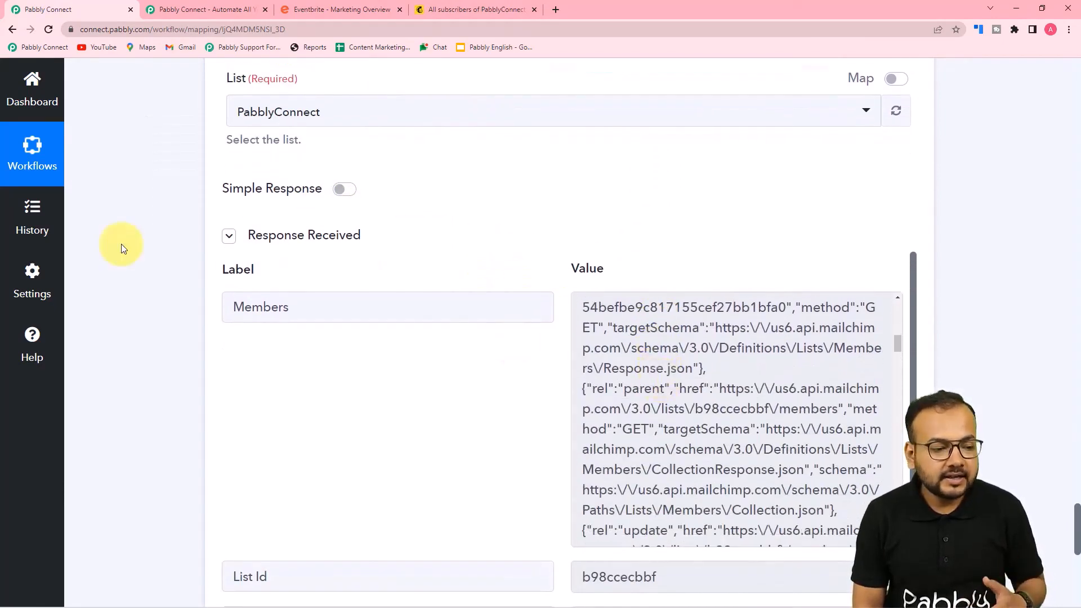
scroll(137, 252, "down", 3)
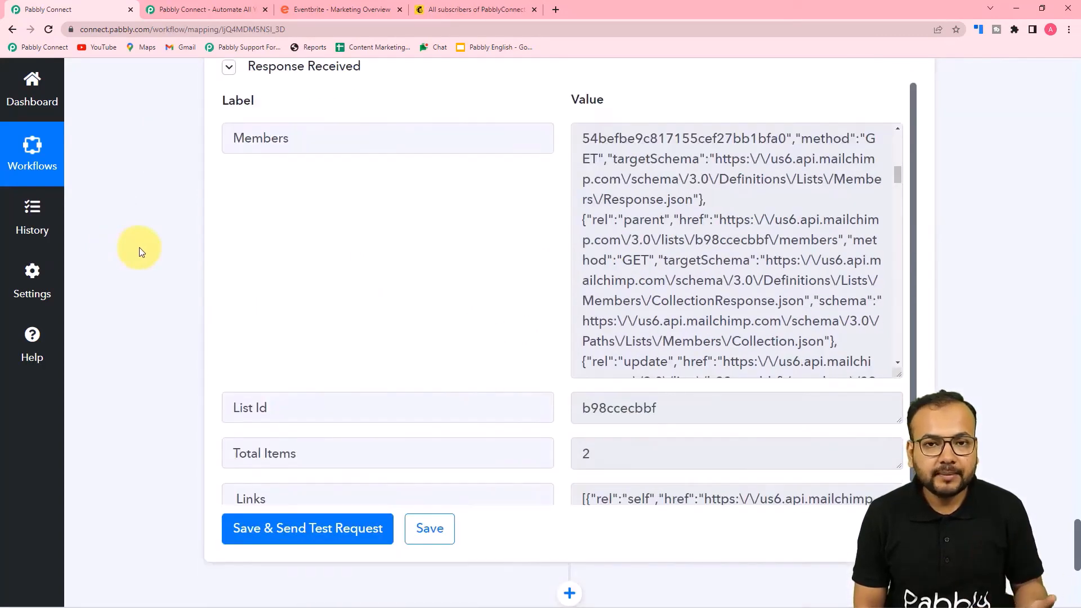
scroll(141, 252, "down", 2)
scroll(140, 251, "up", 2)
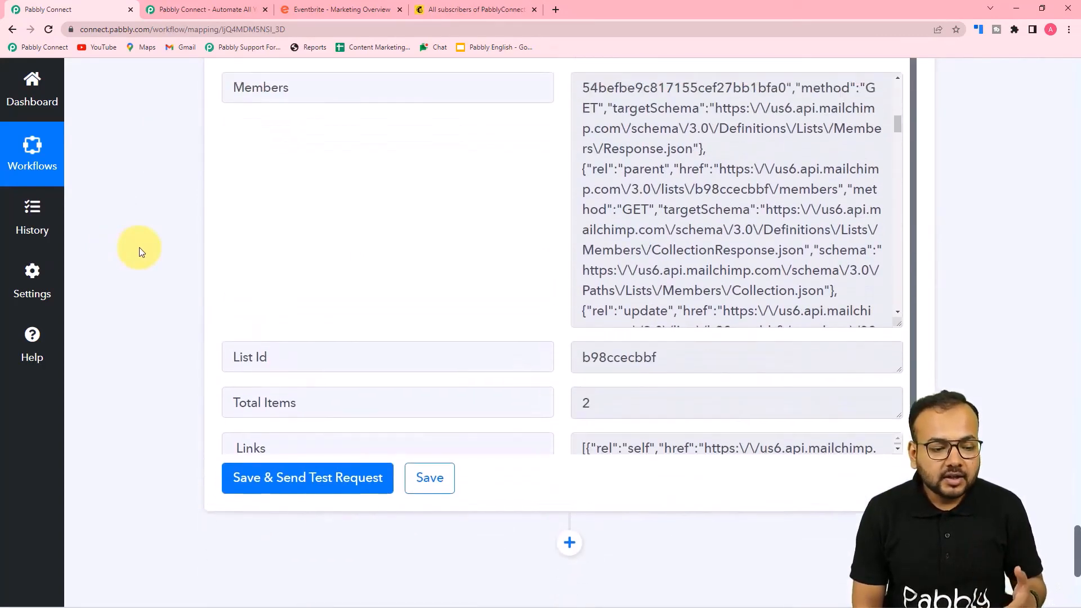
scroll(676, 257, "up", 3)
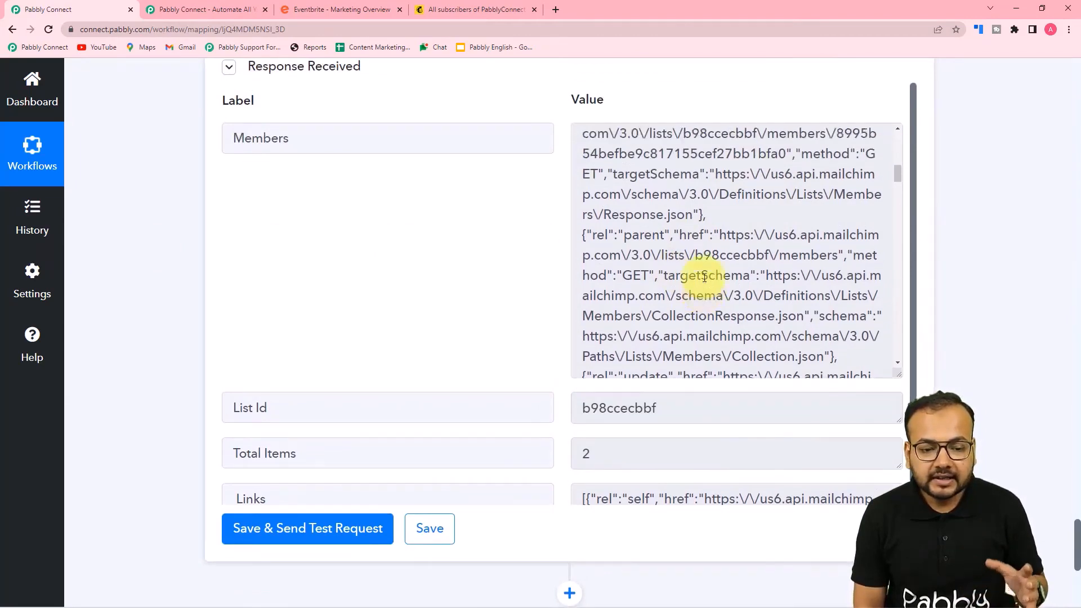
scroll(495, 269, "up", 3)
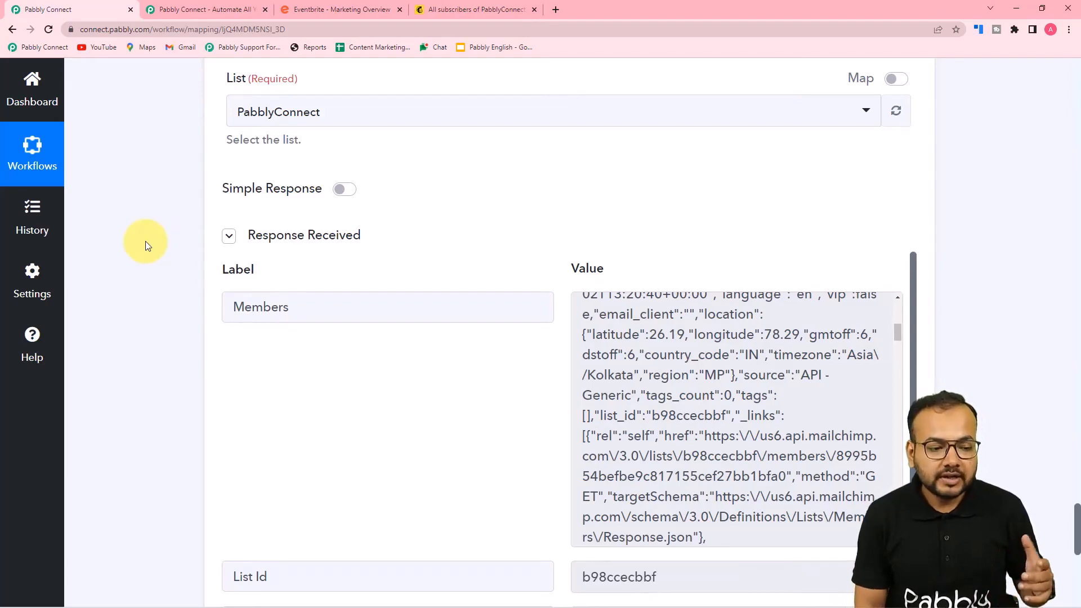
scroll(145, 241, "down", 2)
scroll(665, 269, "up", 2)
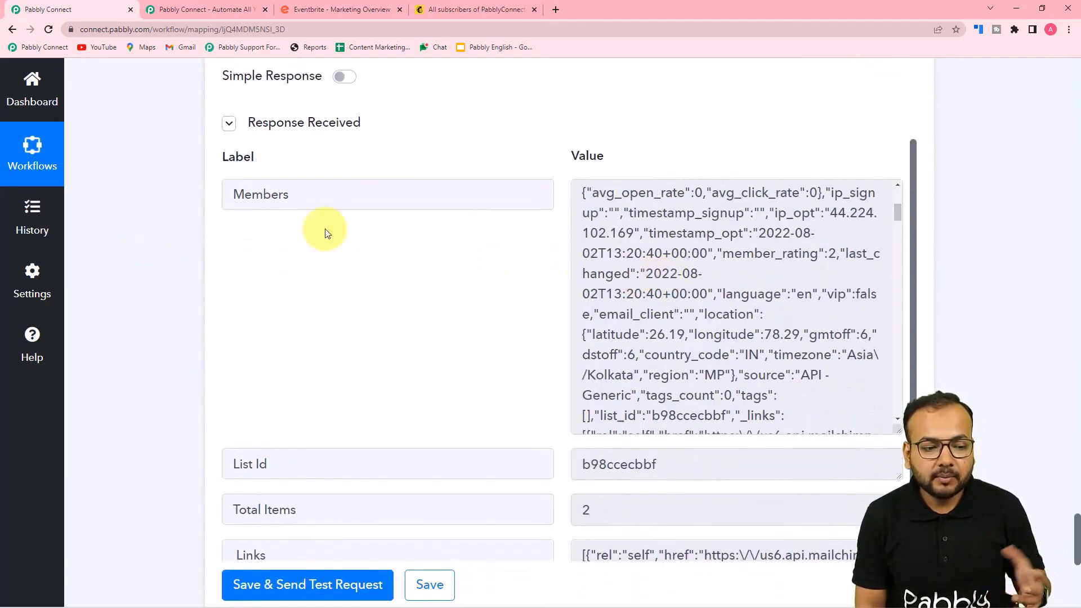
scroll(259, 243, "down", 7)
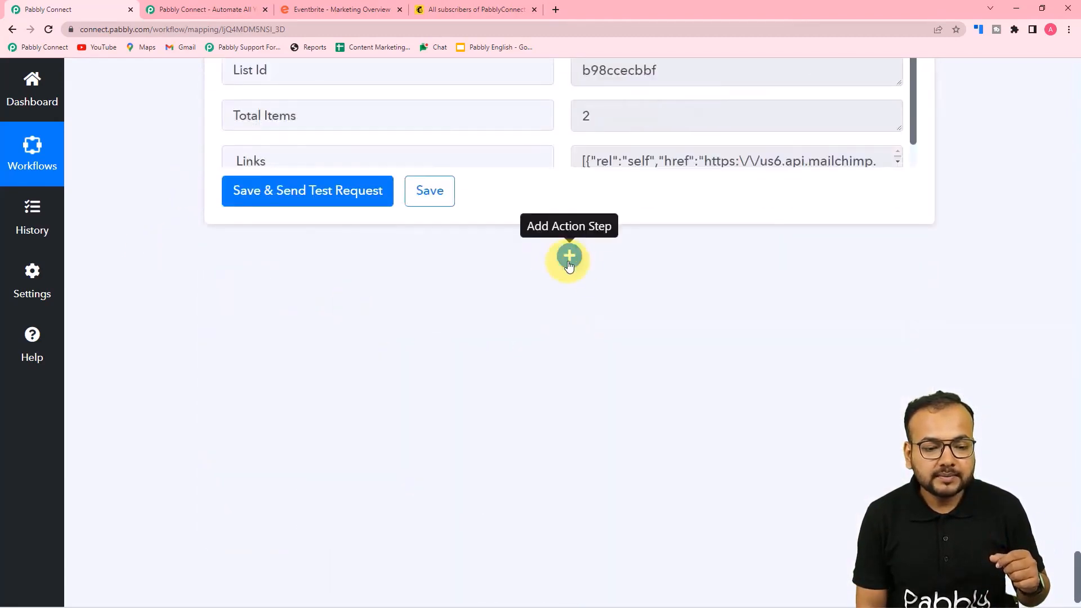
Add an Iterator step over the '5. Members []' array and test it, returning the first subscribed member
left_click(558, 260)
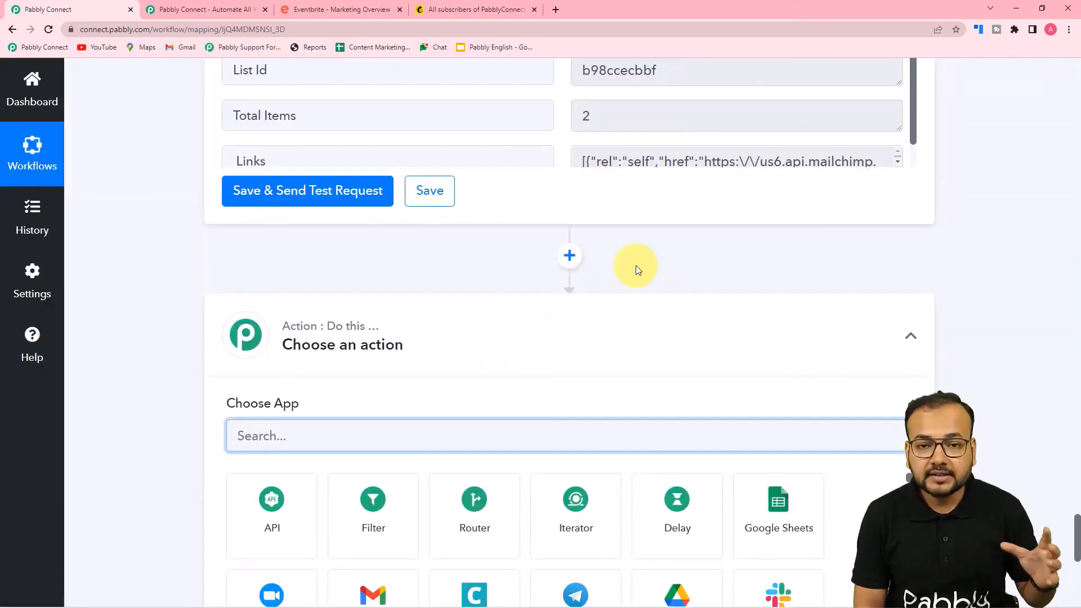
scroll(637, 268, "down", 3)
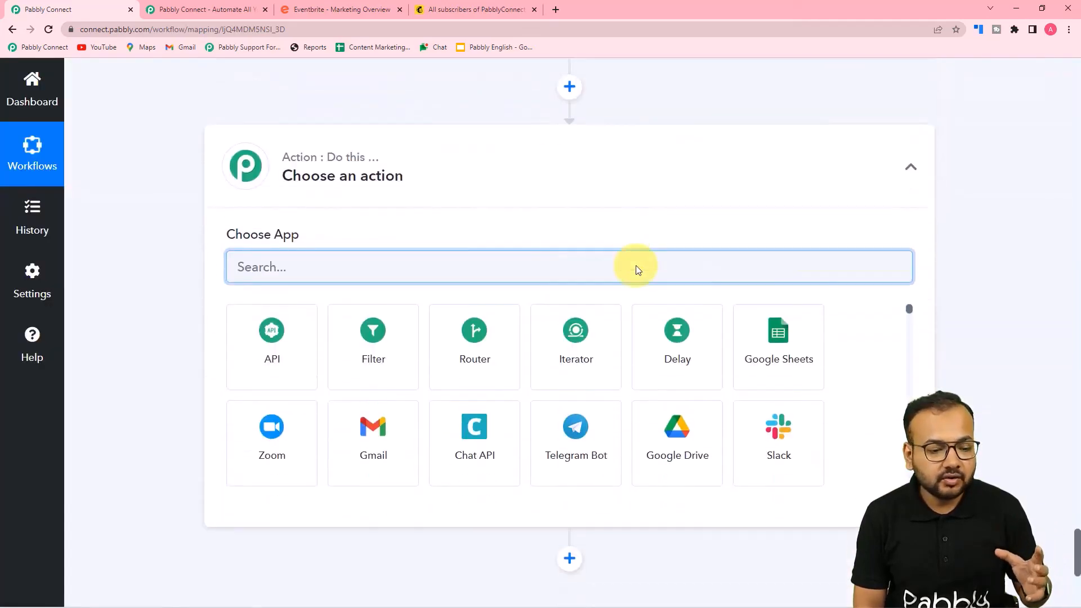
left_click(577, 354)
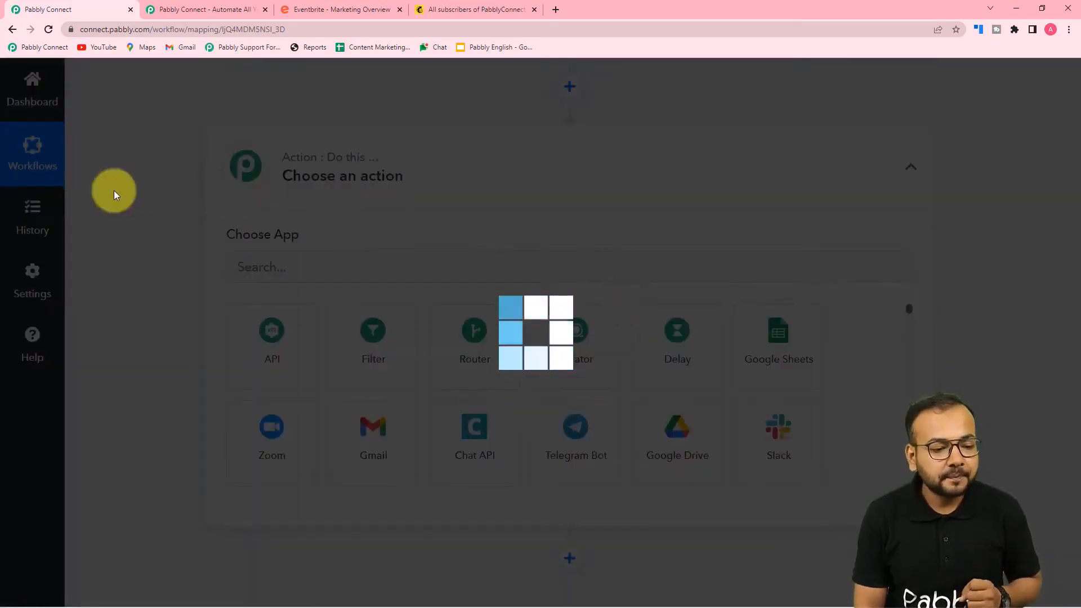
scroll(114, 190, "down", 3)
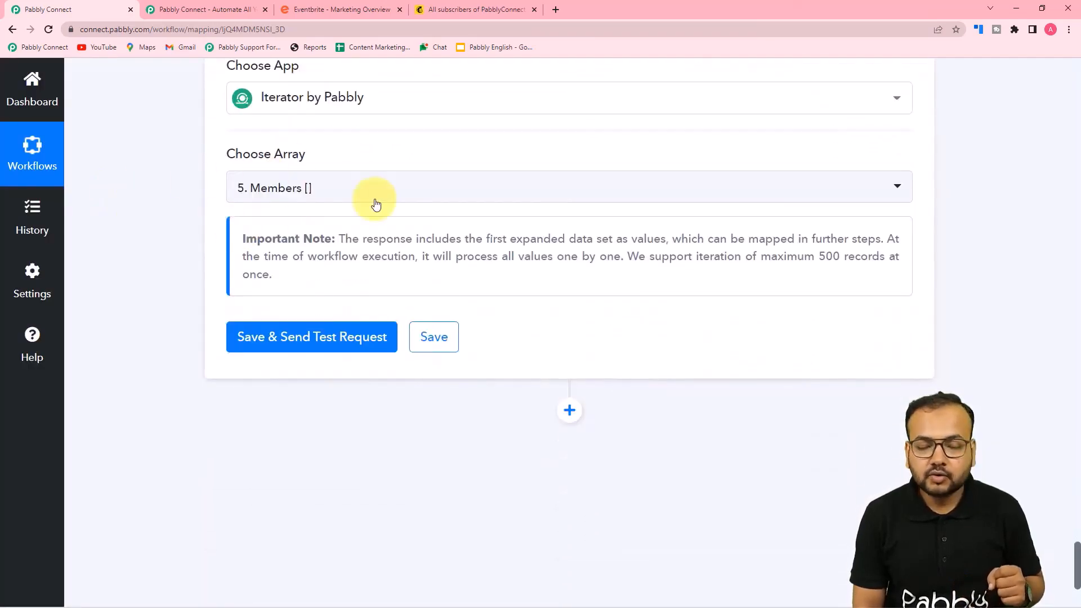
left_click(362, 195)
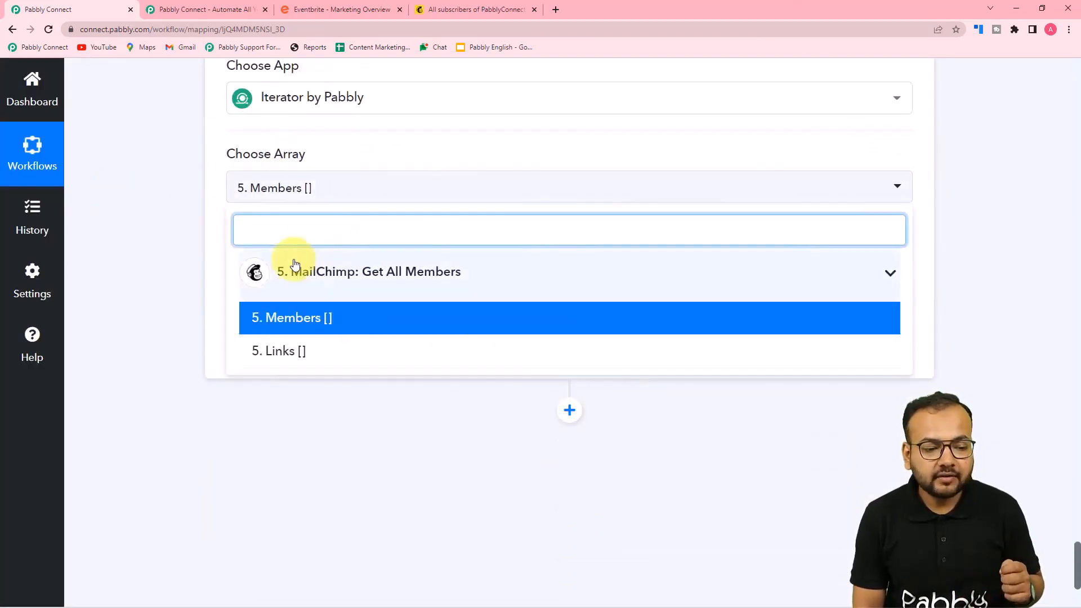
left_click(303, 321)
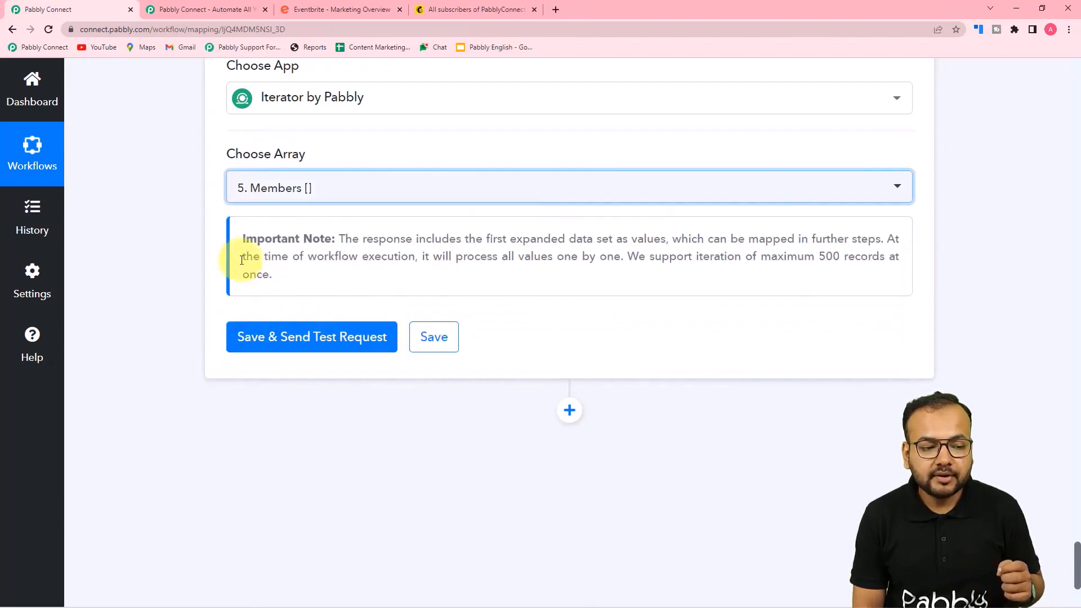
left_click(265, 338)
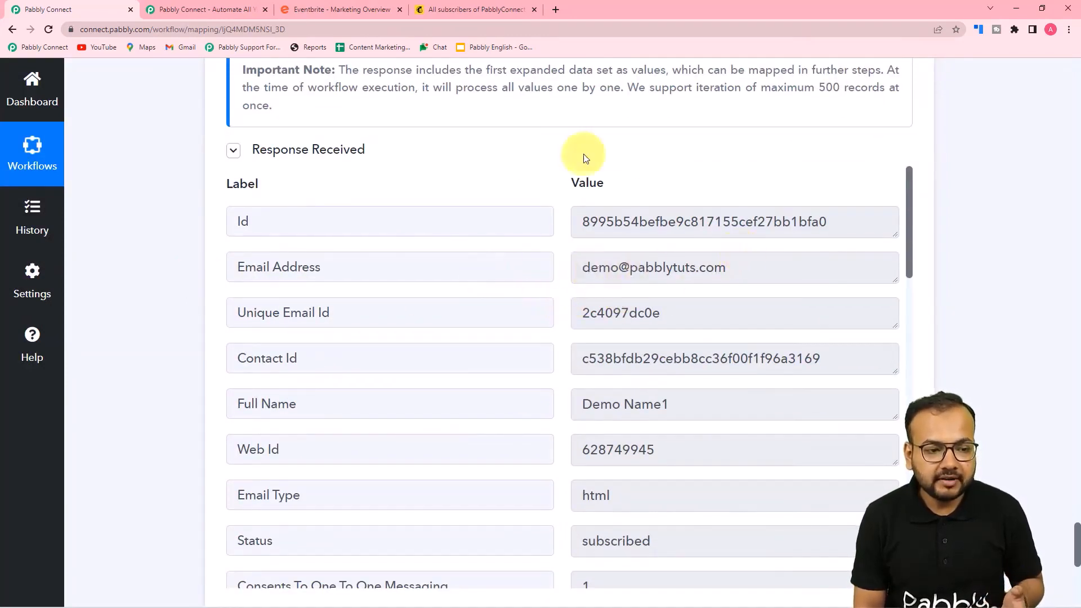
Compare the Mailchimp All contacts list with the iterator's member fields
left_click(475, 8)
scroll(420, 187, "down", 2)
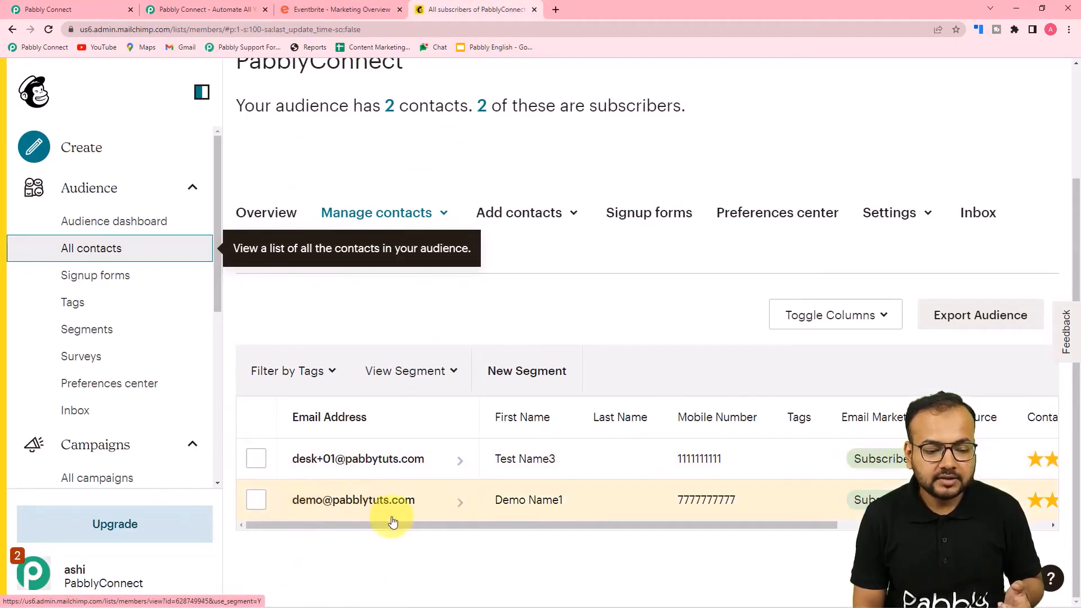
left_click(98, 9)
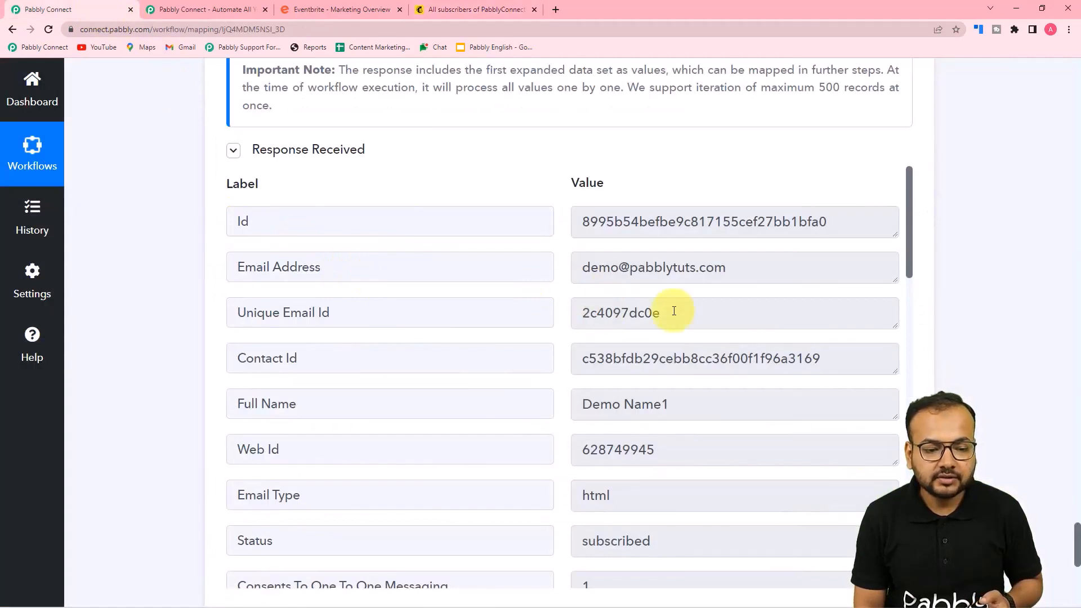
Scroll past the iterator response and add a new action step below it
scroll(677, 310, "down", 3)
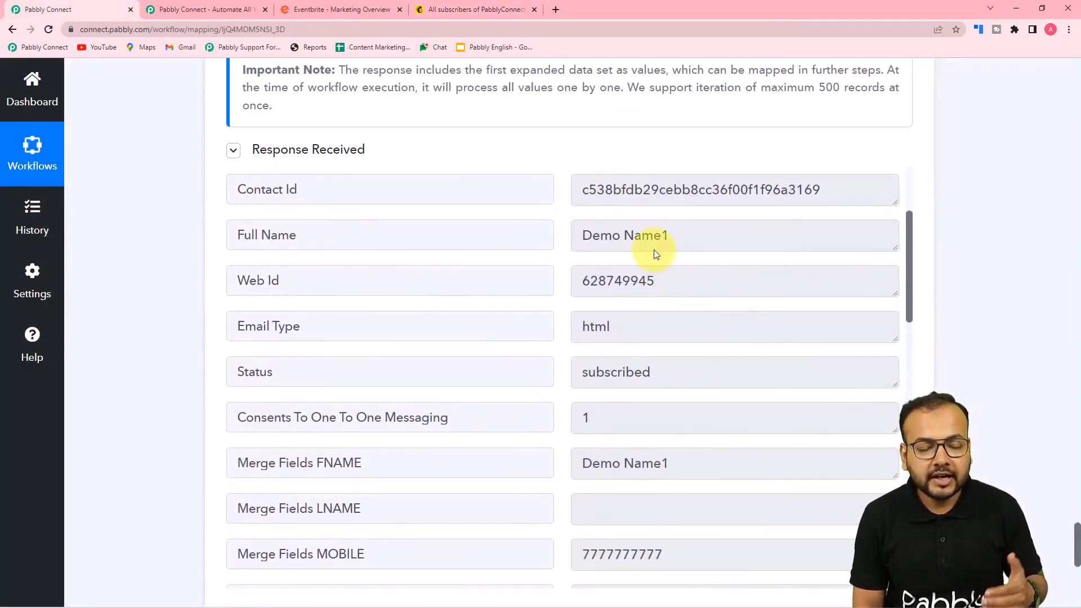
scroll(655, 252, "down", 5)
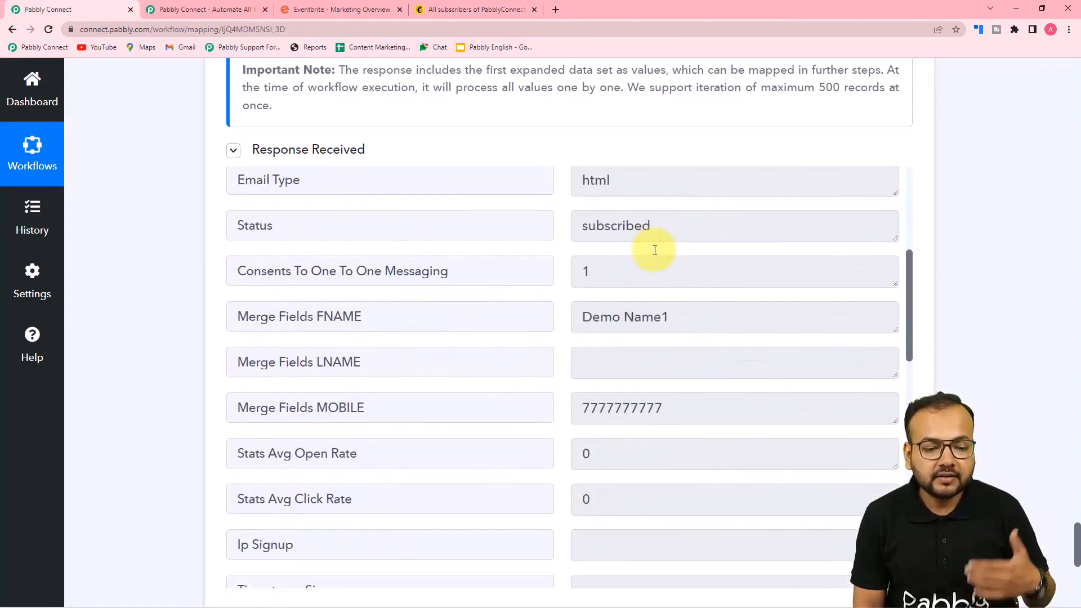
scroll(657, 255, "down", 2)
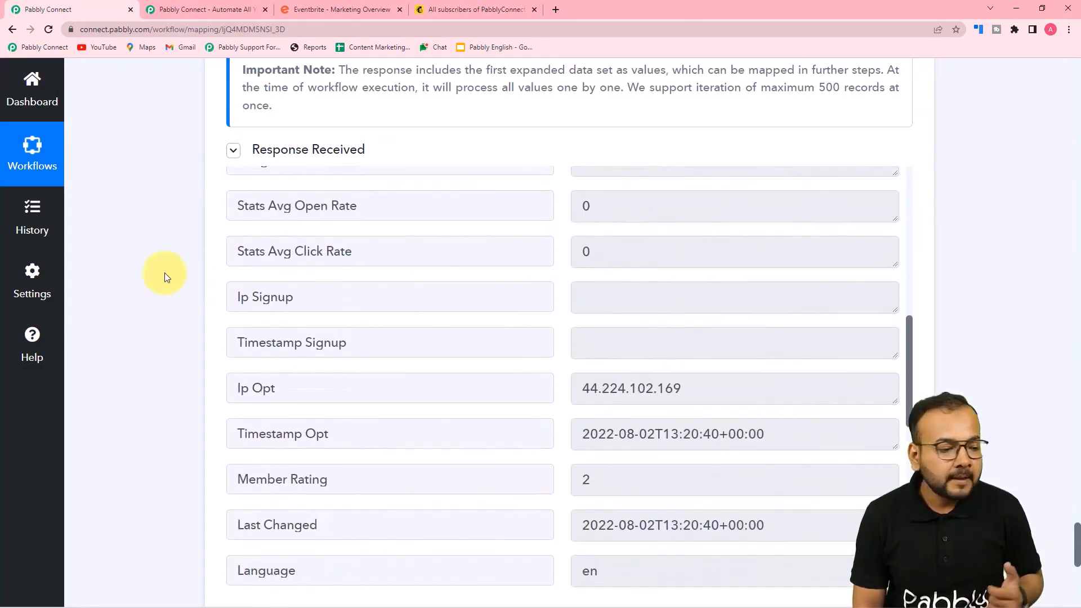
scroll(165, 274, "down", 8)
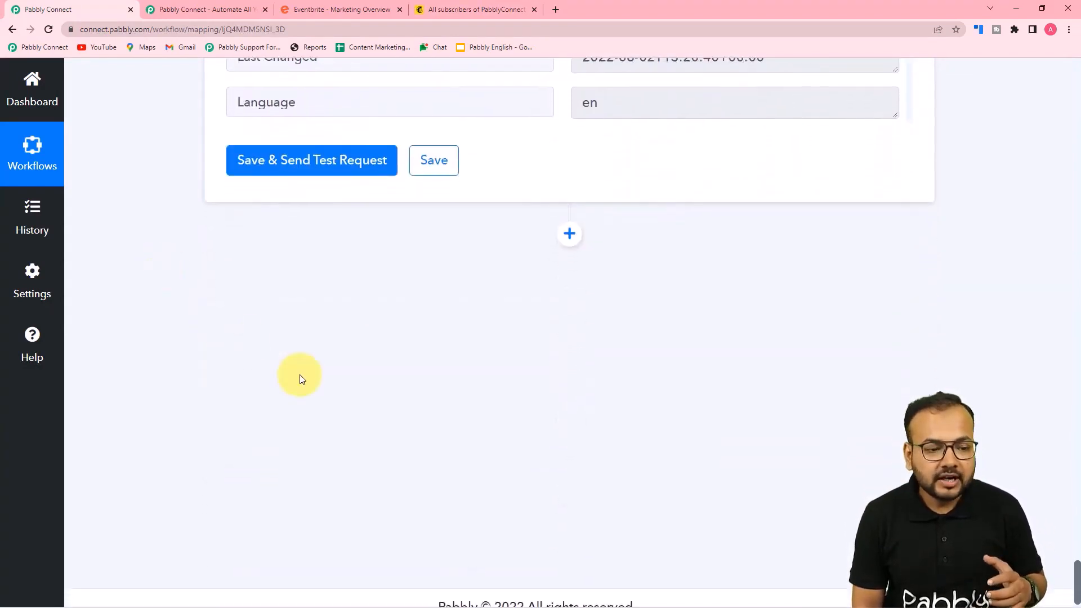
scroll(300, 379, "down", 1)
left_click(570, 215)
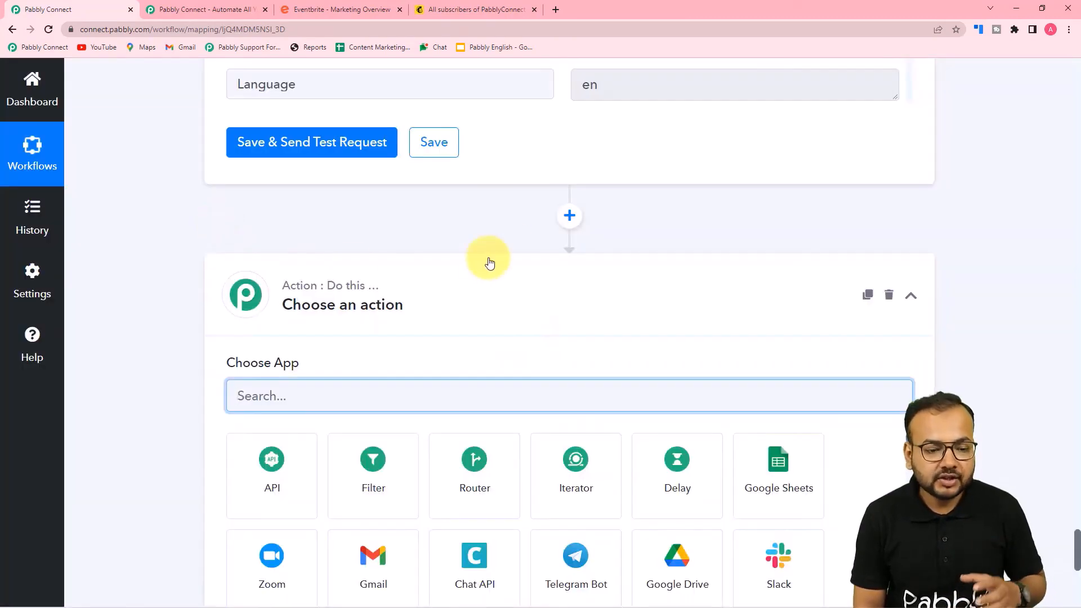
Choose Gmail with the Send Email action event and begin connecting an account
scroll(463, 251, "down", 3)
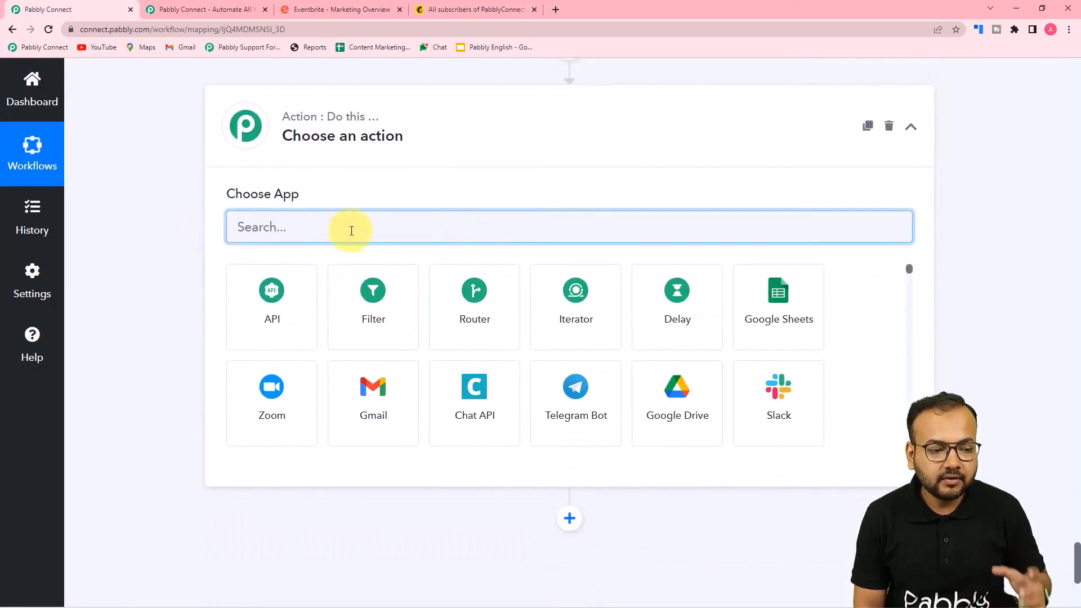
left_click(357, 409)
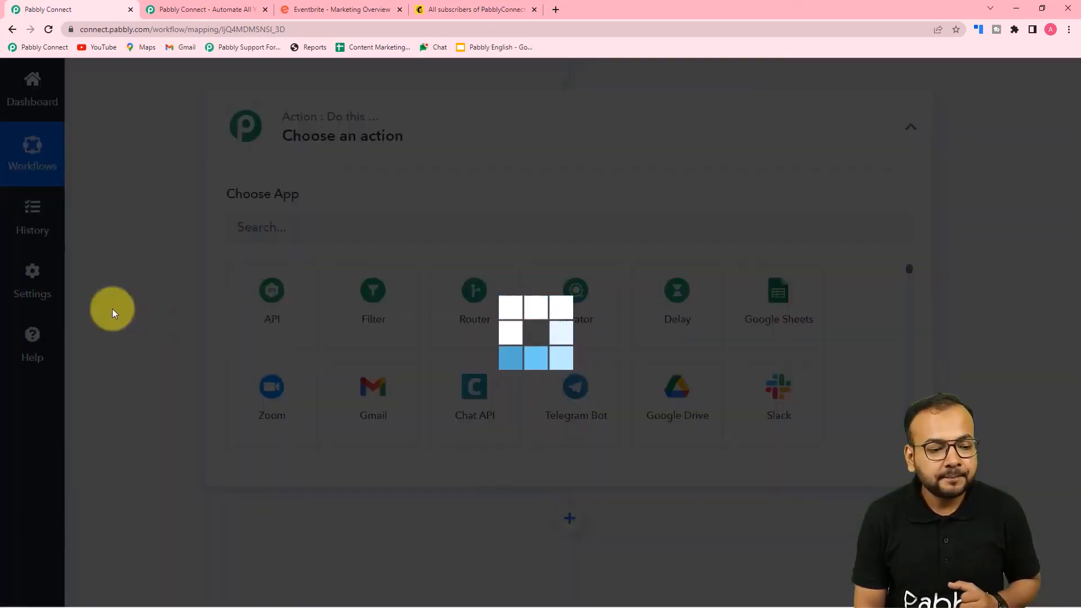
scroll(258, 329, "down", 1)
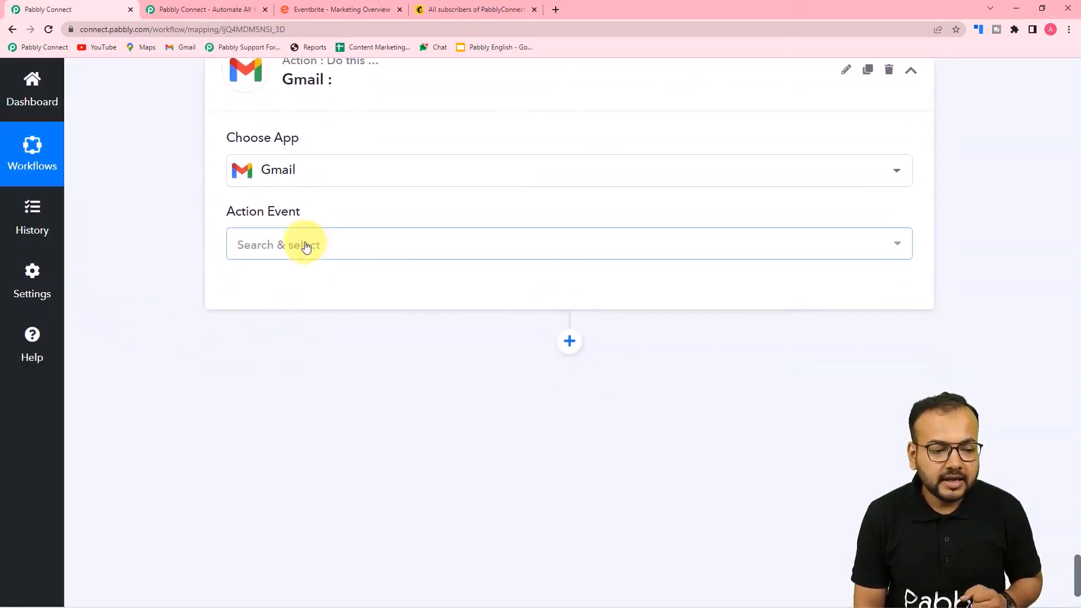
left_click(302, 244)
left_click(270, 336)
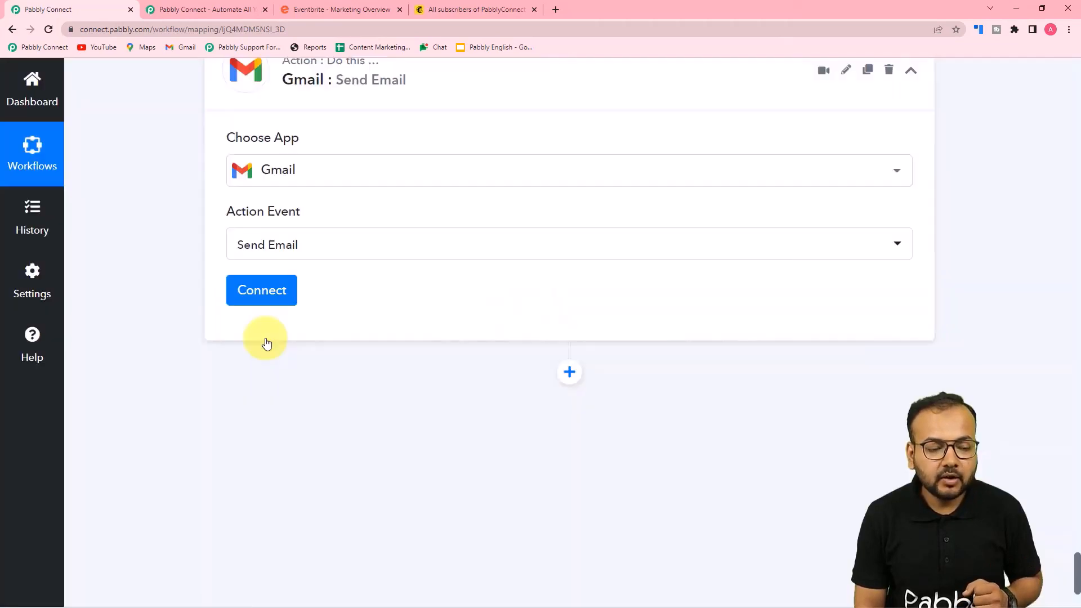
left_click(261, 290)
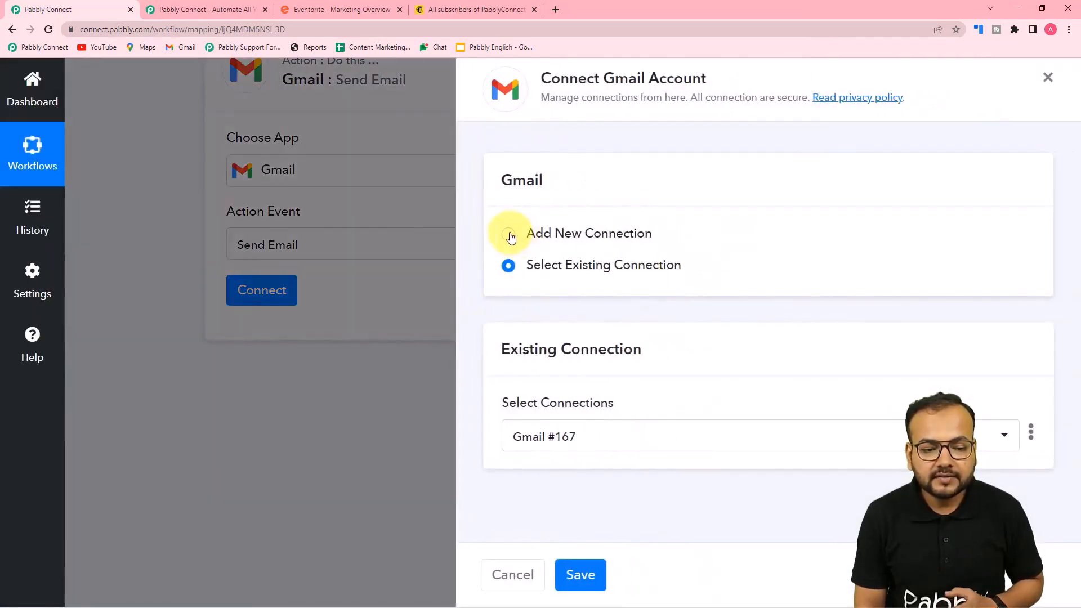
Add a new Gmail connection by picking the Google account and granting Pabbly Connect access
left_click(509, 236)
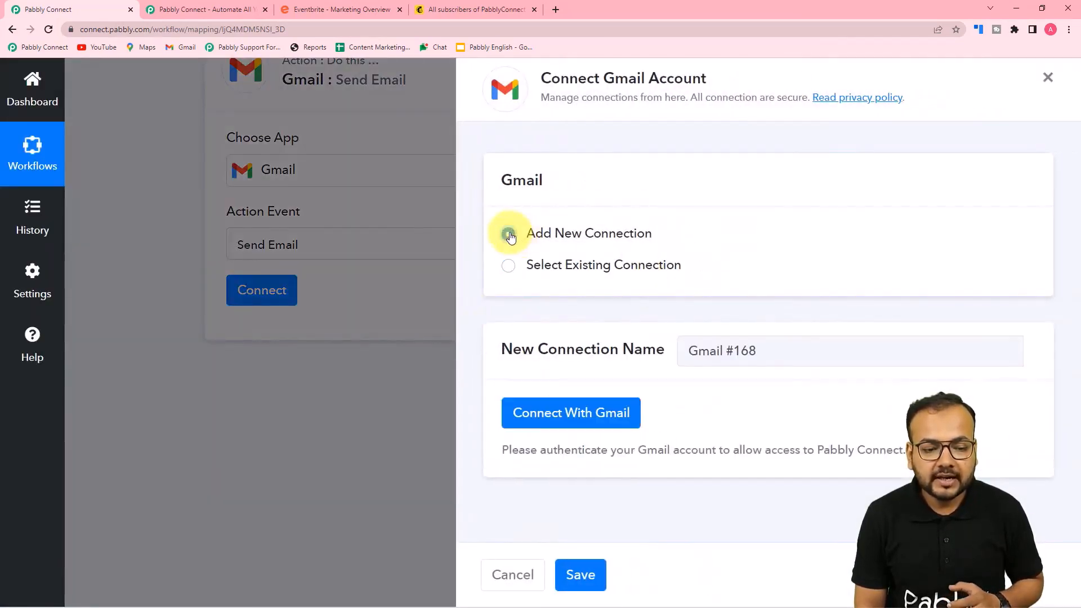
left_click(554, 415)
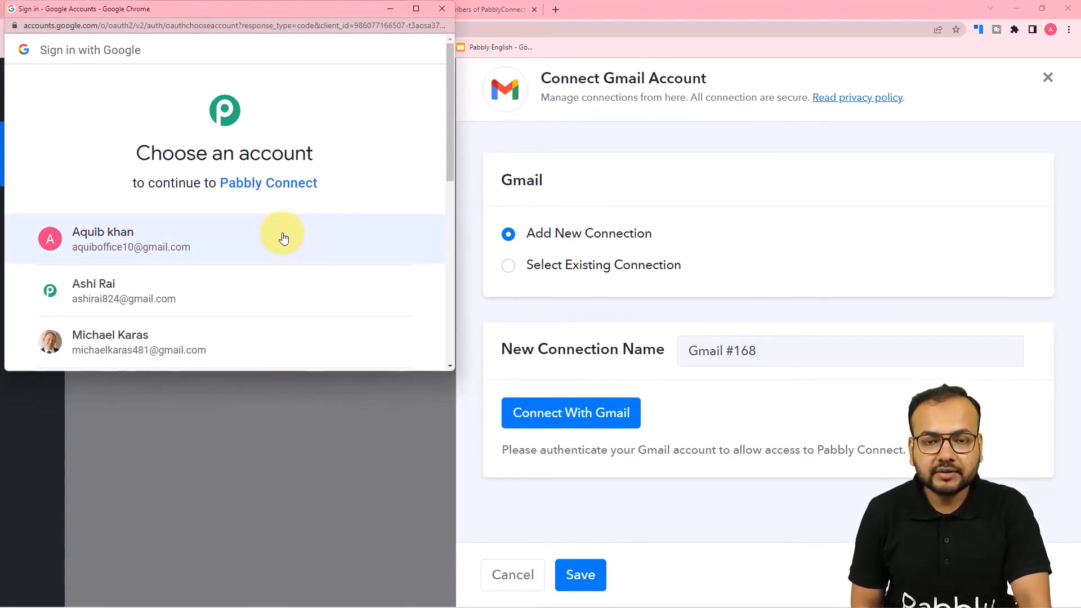
left_click(175, 287)
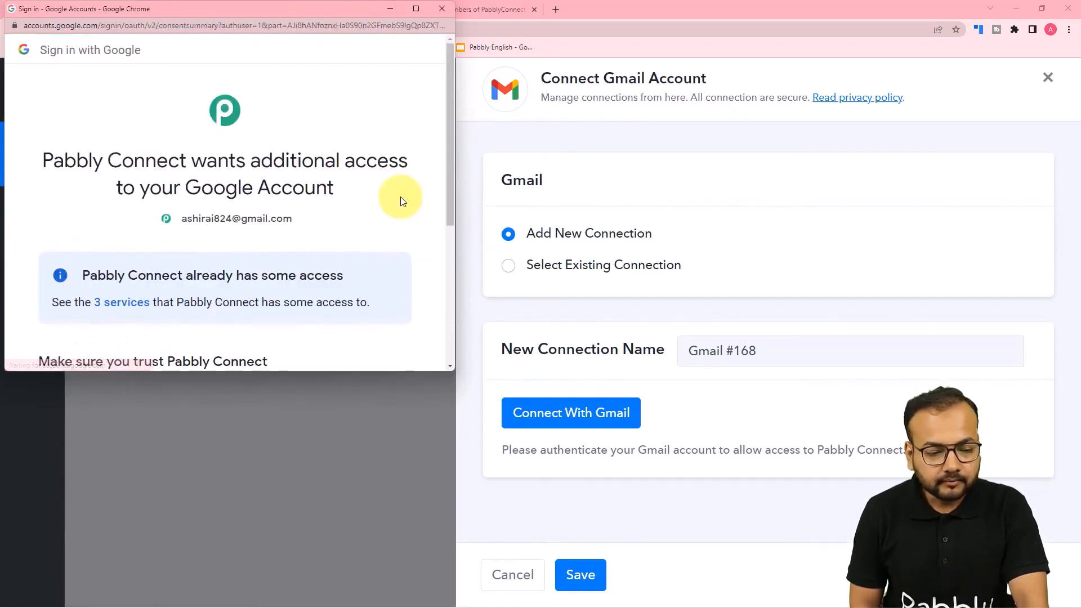
scroll(249, 174, "down", 5)
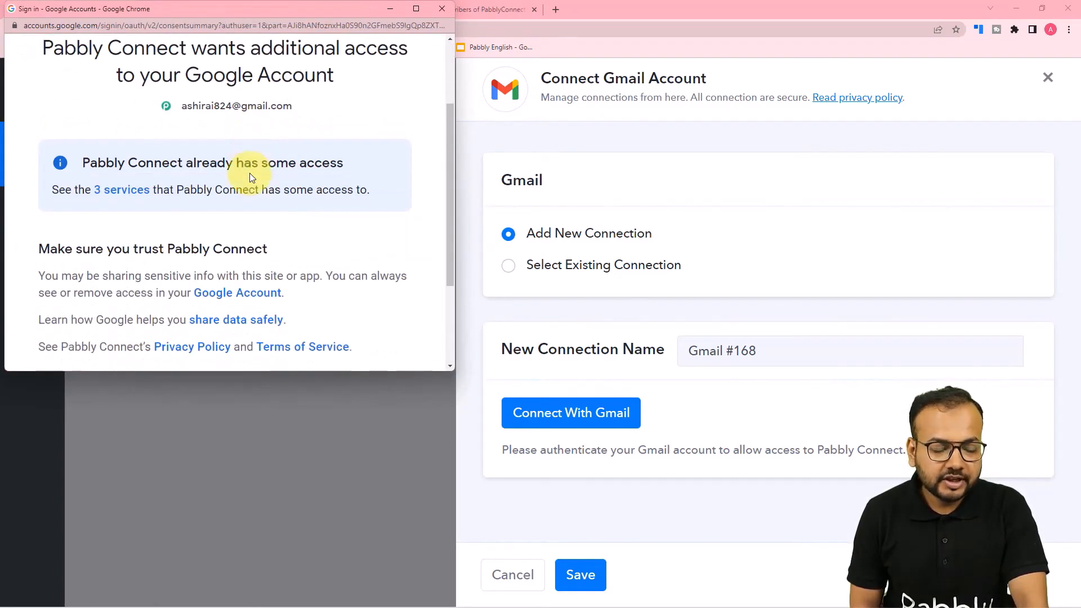
left_click(297, 258)
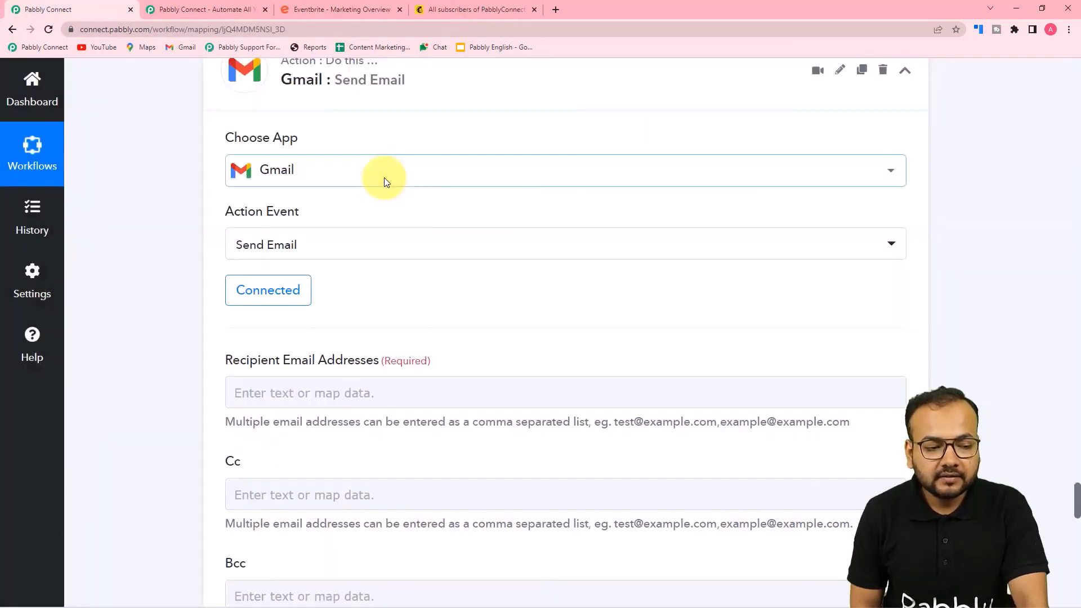
Map the step 6 Iterator's Email Address into the Recipient Email Addresses field
scroll(383, 180, "down", 4)
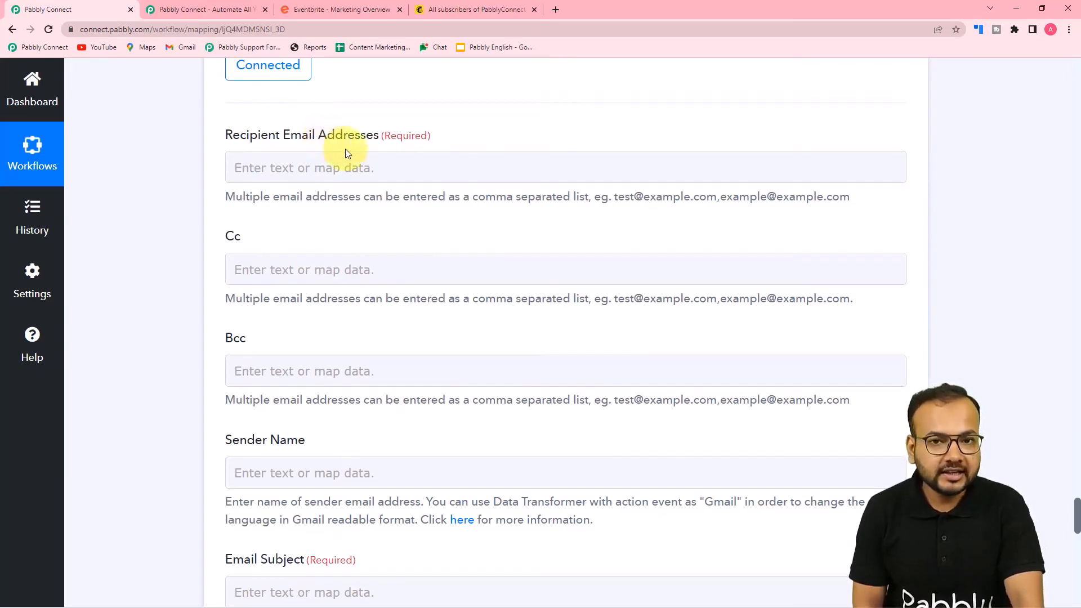
scroll(412, 201, "up", 5)
scroll(414, 200, "up", 10)
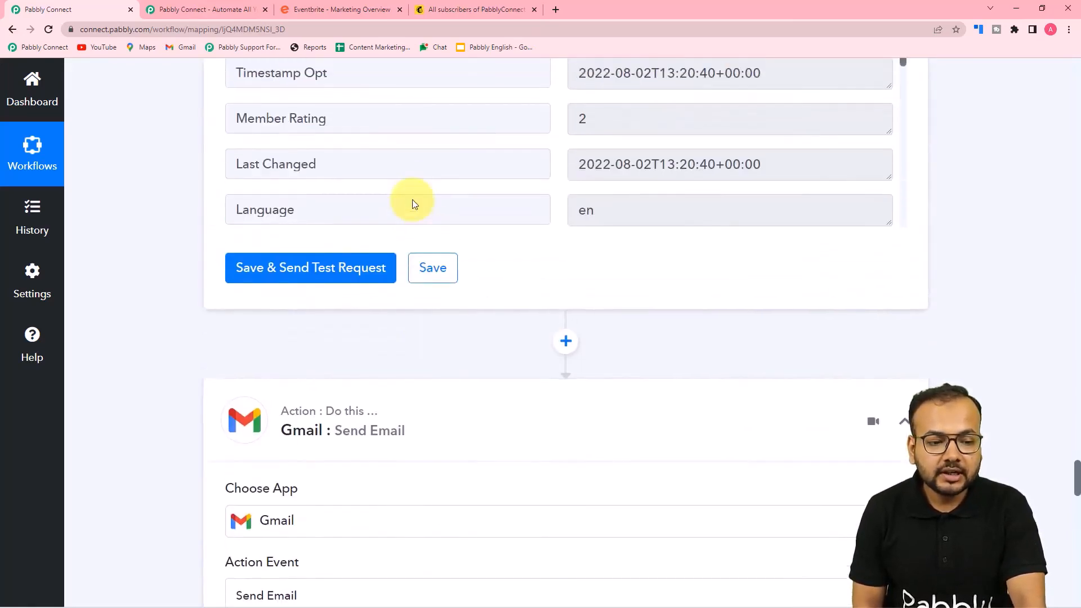
scroll(413, 201, "up", 3)
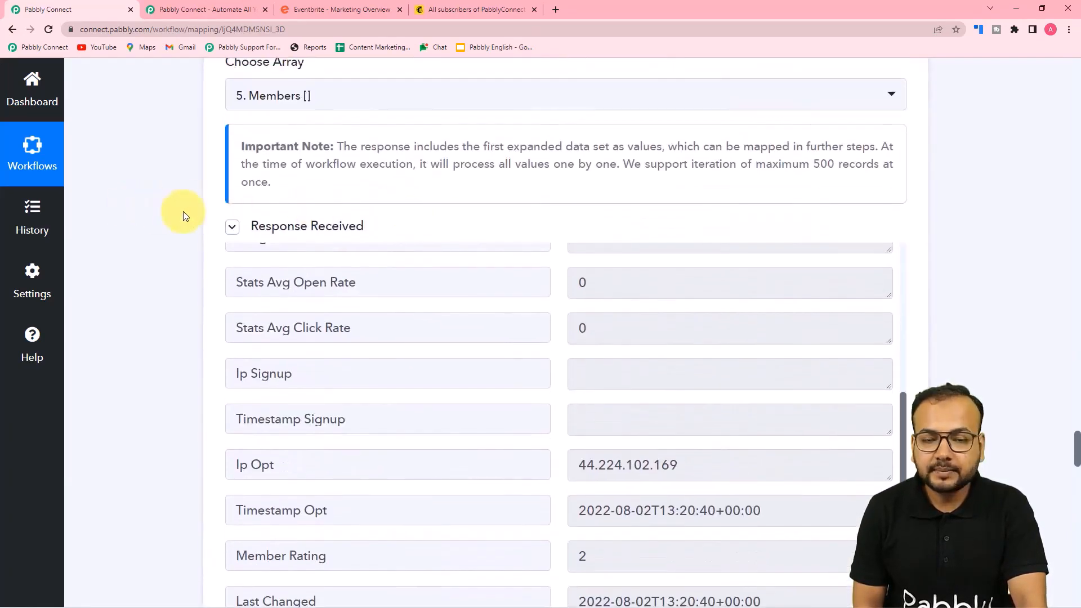
scroll(390, 325, "up", 10)
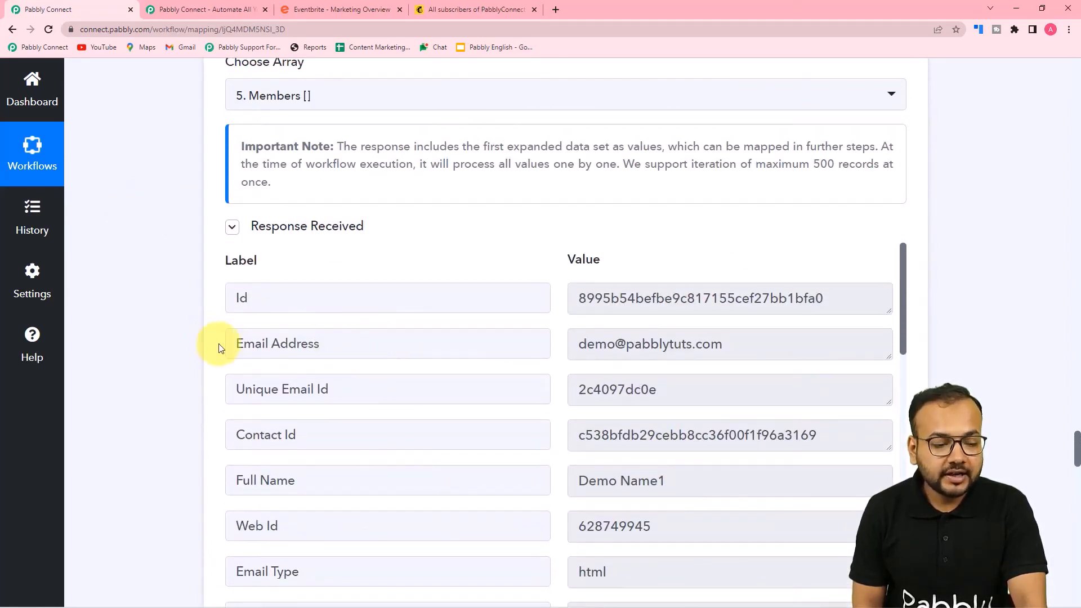
scroll(270, 338, "up", 4)
scroll(181, 237, "down", 6)
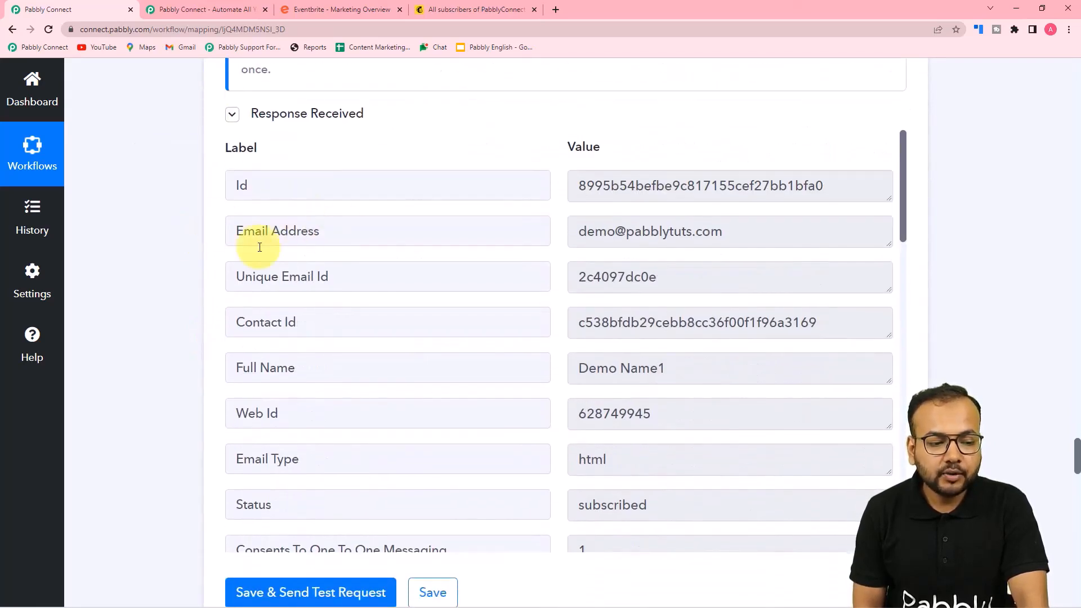
scroll(142, 228, "down", 14)
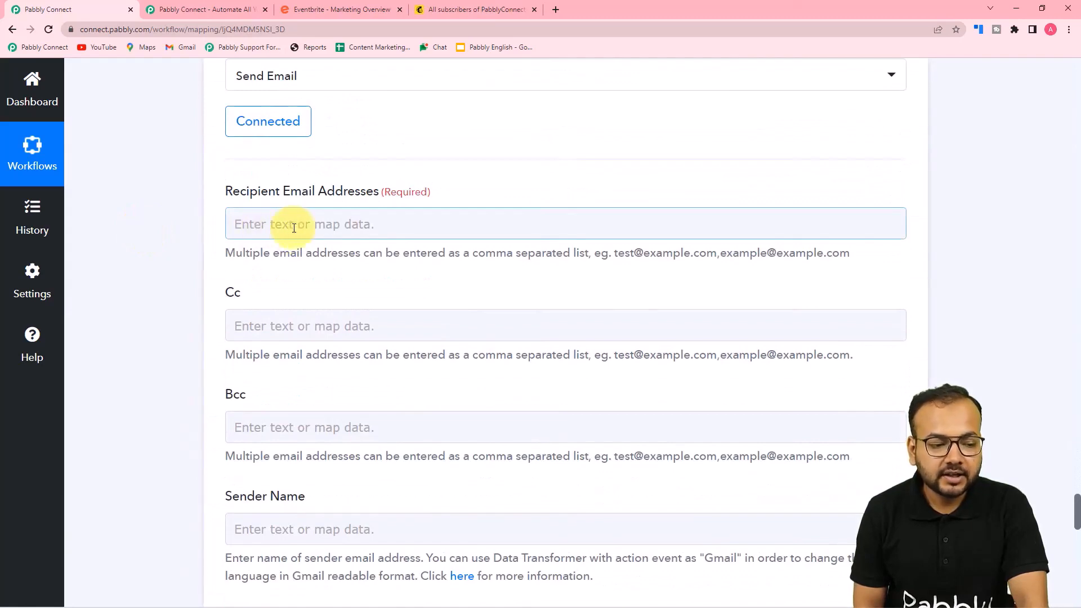
left_click(294, 225)
scroll(336, 415, "down", 1)
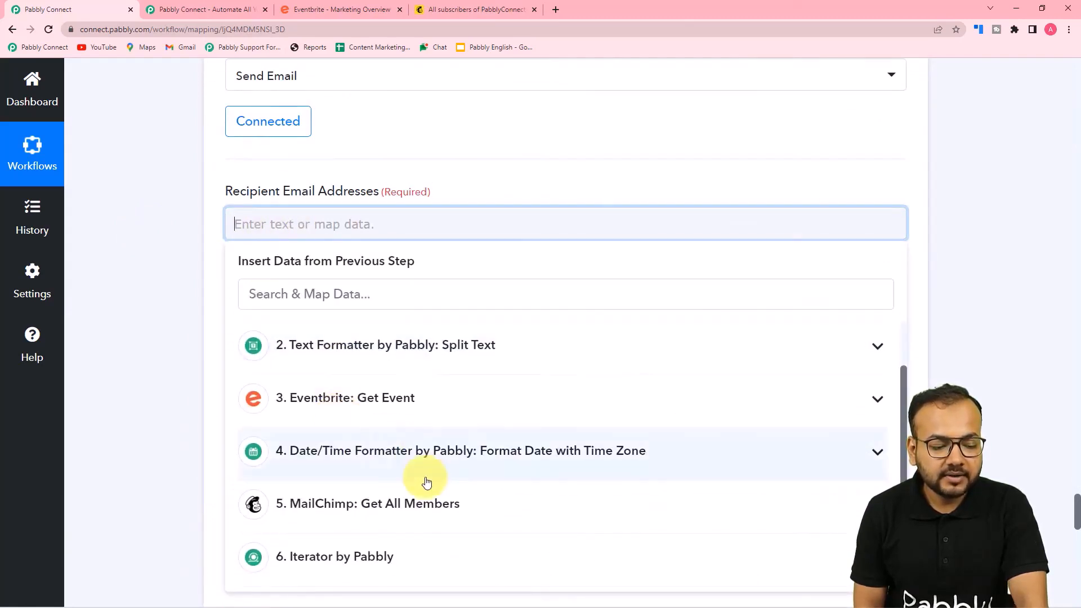
scroll(394, 423, "down", 5)
scroll(315, 338, "up", 6)
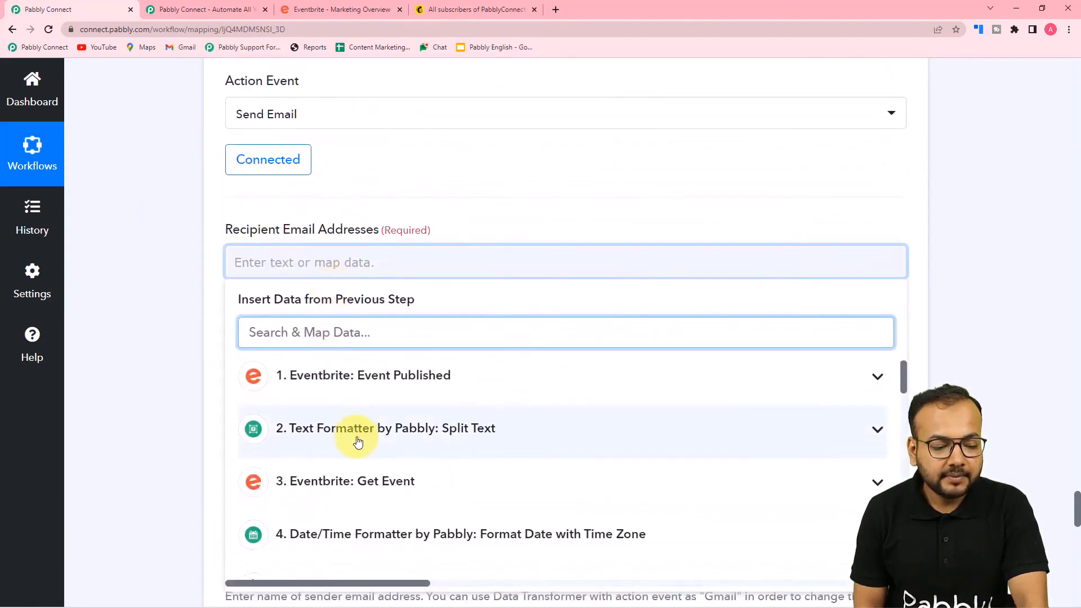
scroll(358, 442, "down", 8)
scroll(366, 451, "up", 2)
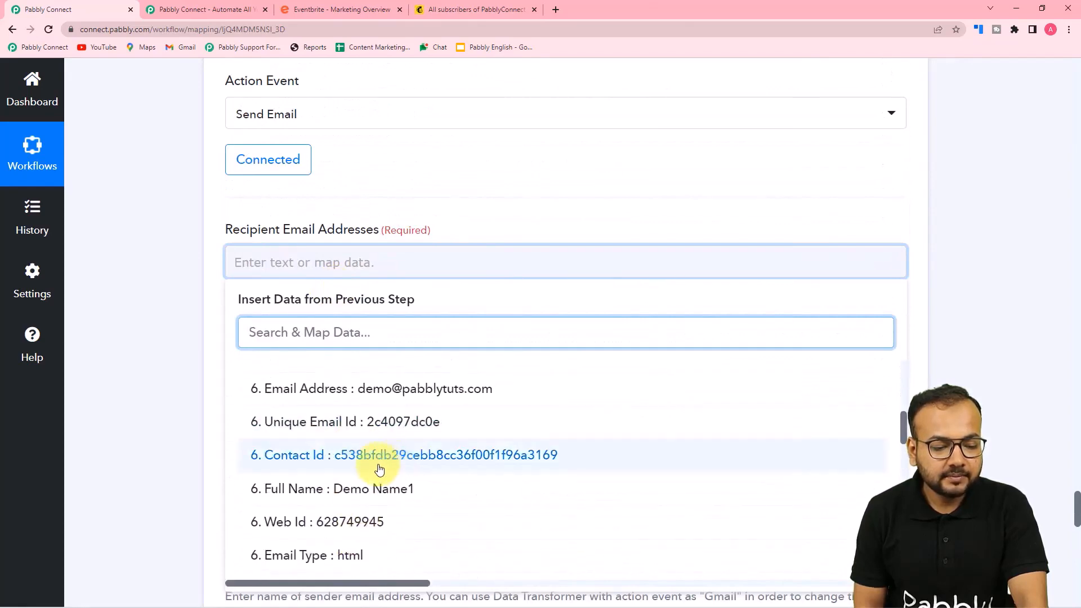
left_click(313, 388)
left_click(150, 276)
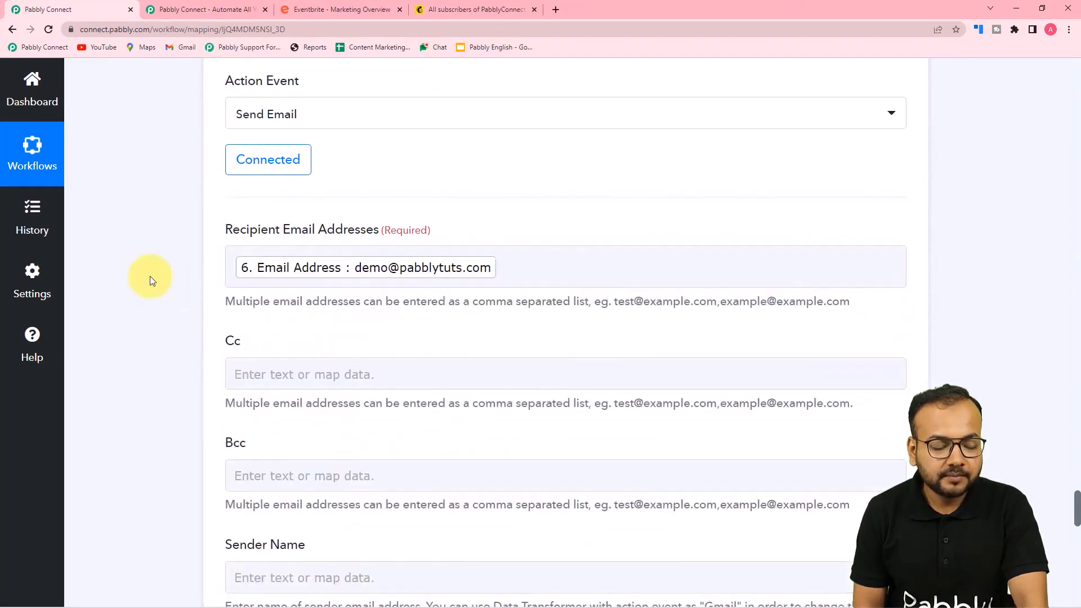
Enter 'Team Pabbly' in the Sender Name field
scroll(150, 276, "down", 4)
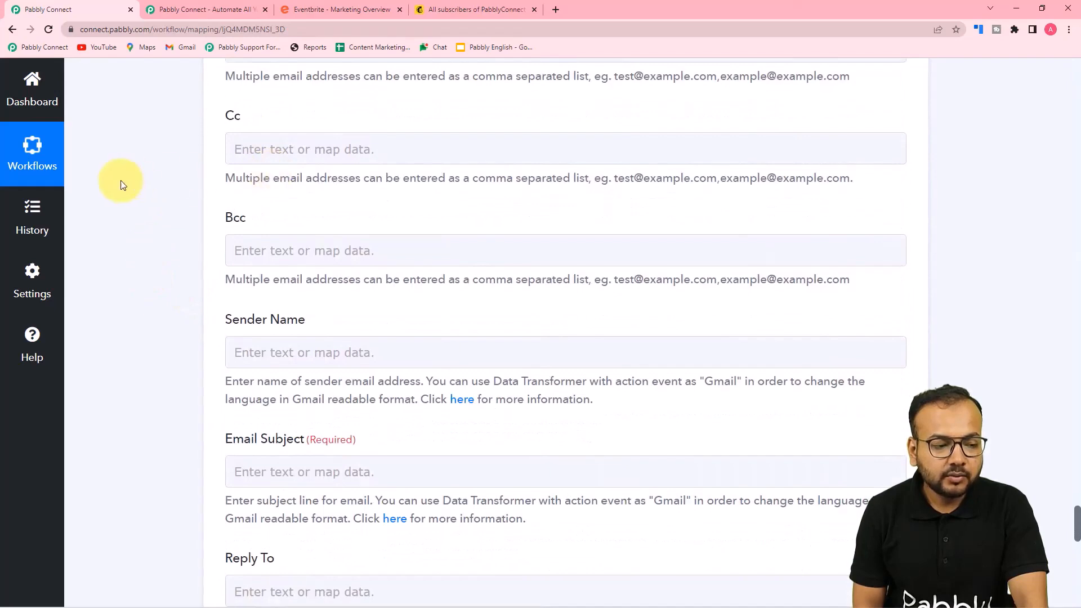
scroll(122, 183, "down", 2)
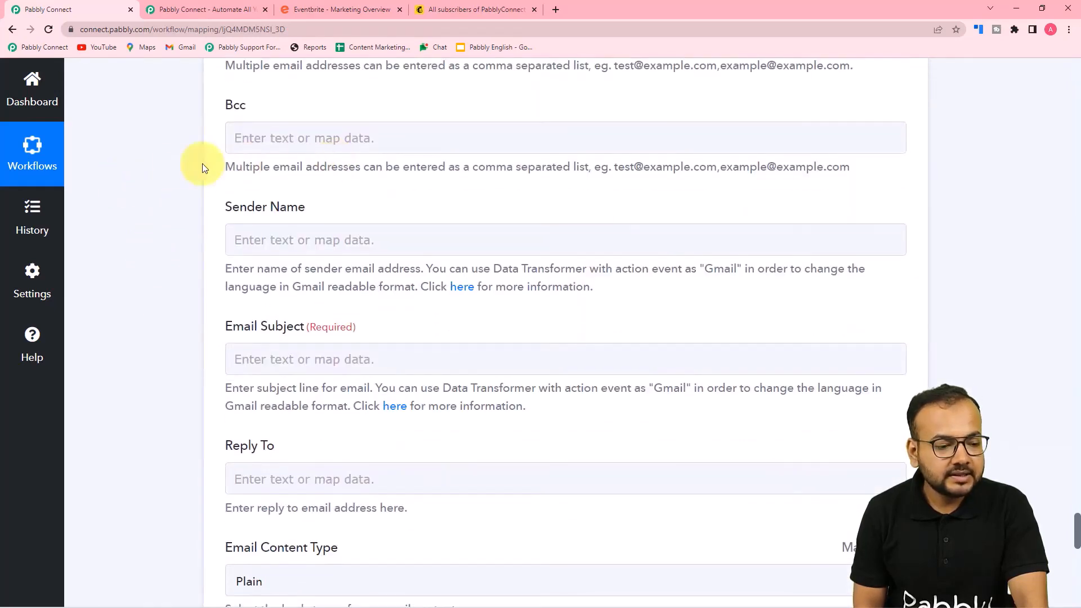
scroll(145, 178, "down", 3)
scroll(248, 186, "up", 2)
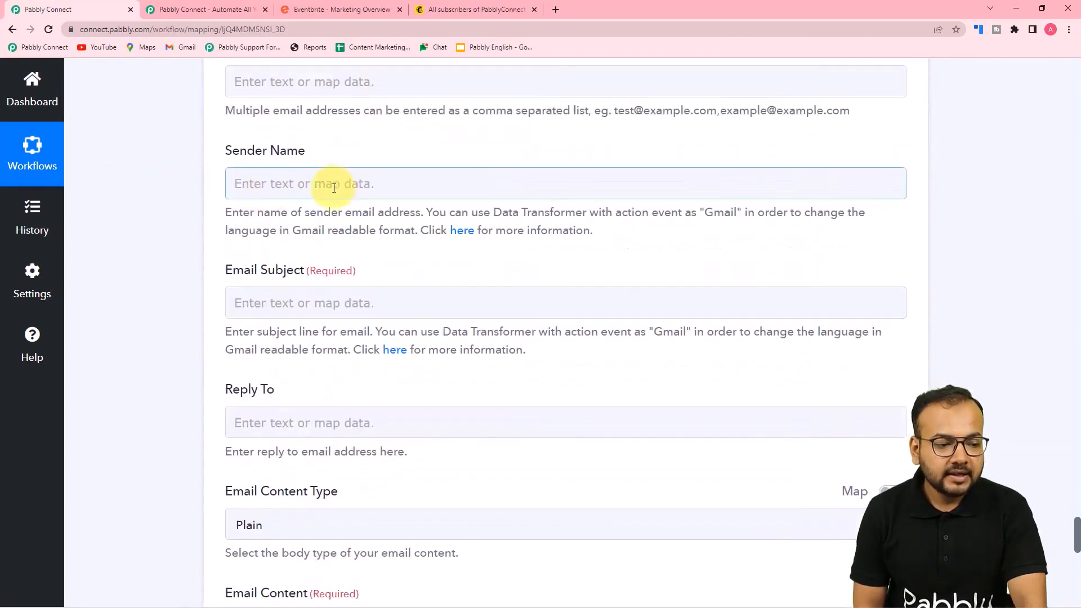
left_click(334, 188)
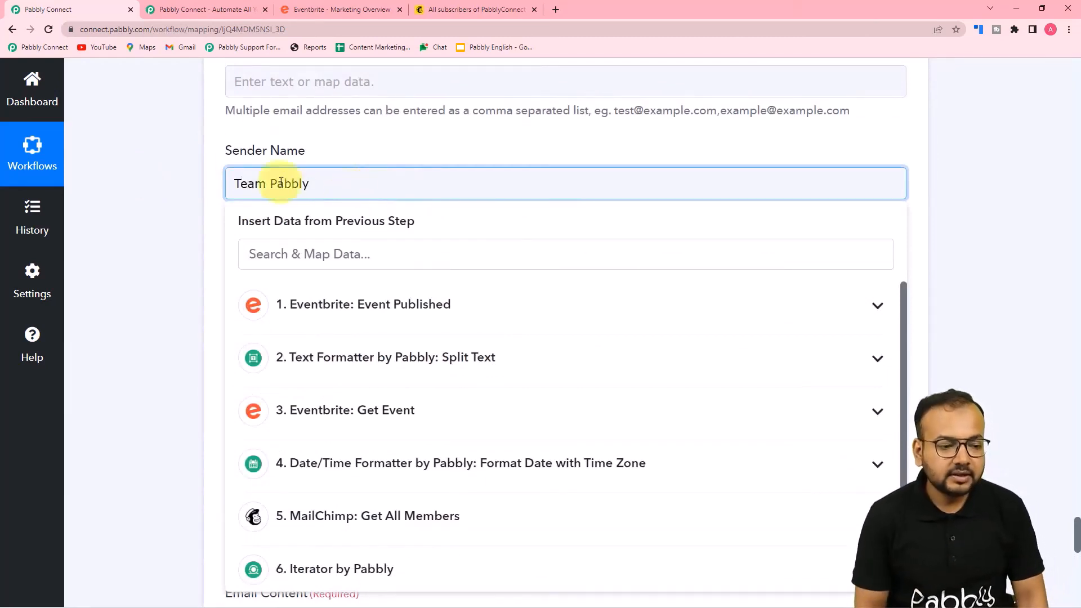
left_click(181, 164)
scroll(315, 189, "down", 2)
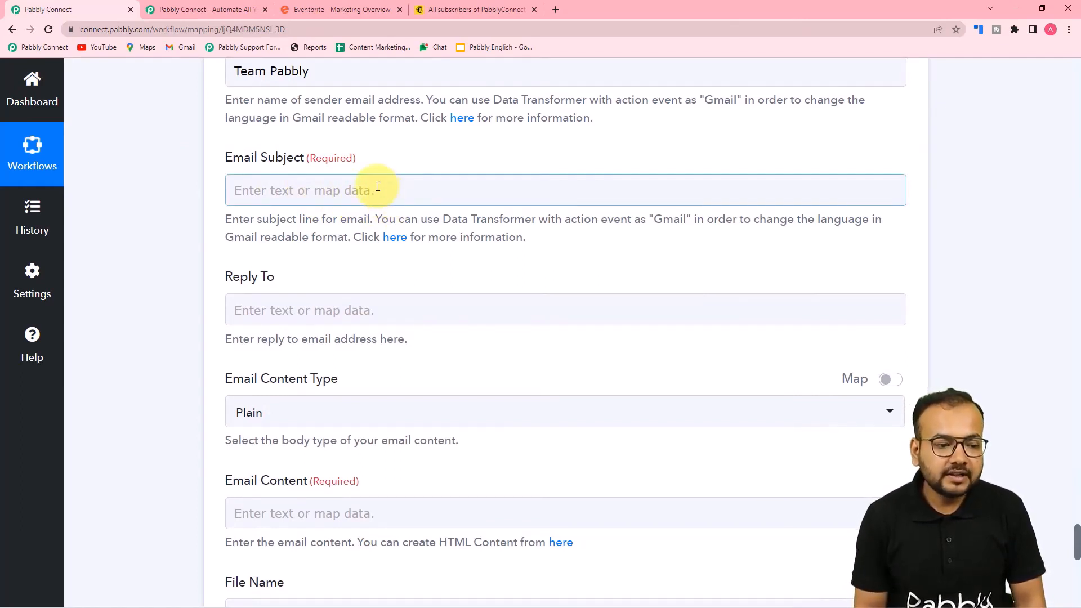
scroll(1069, 205, "up", 10)
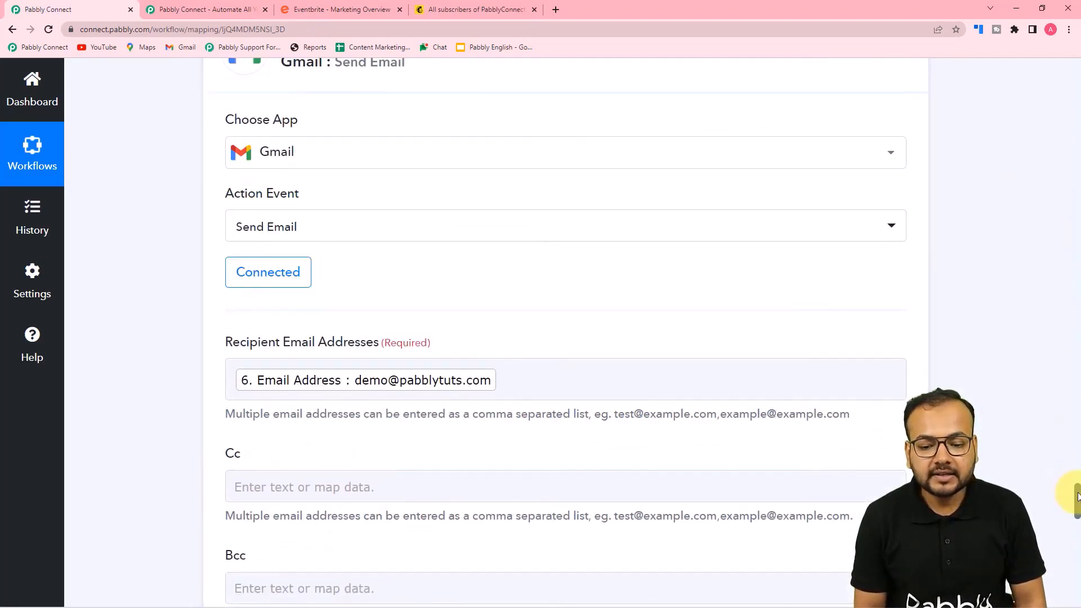
left_click_drag(1077, 495, 1076, 212)
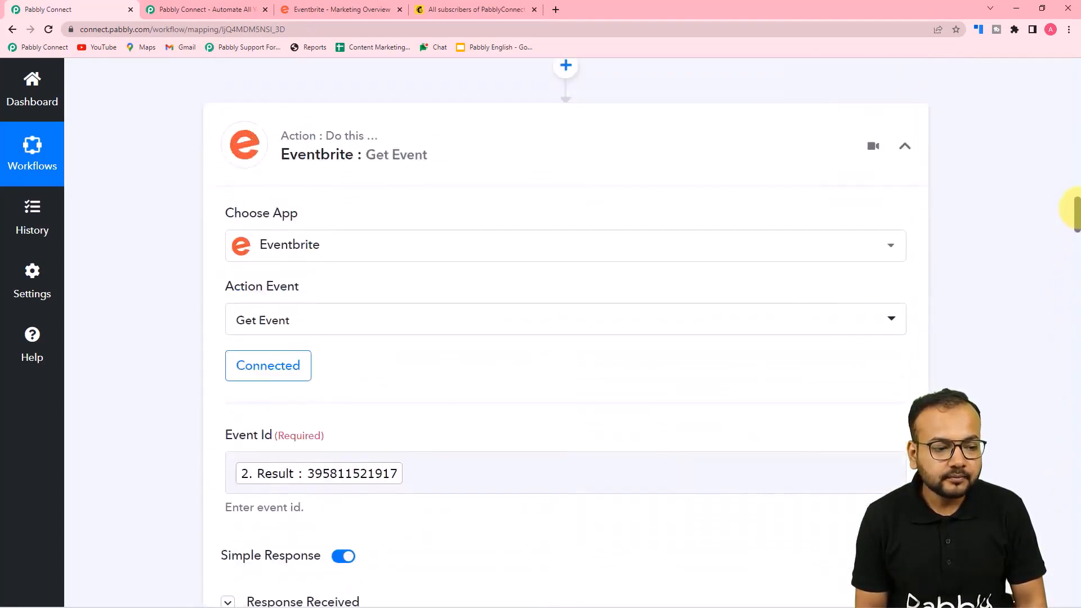
scroll(407, 171, "up", 1)
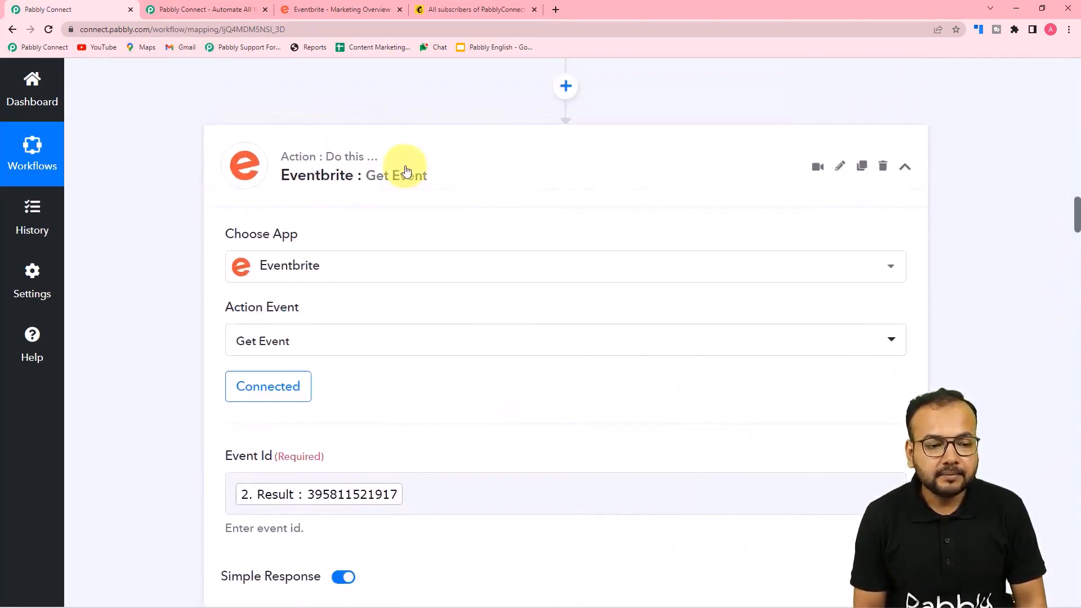
scroll(406, 171, "up", 3)
scroll(172, 179, "down", 10)
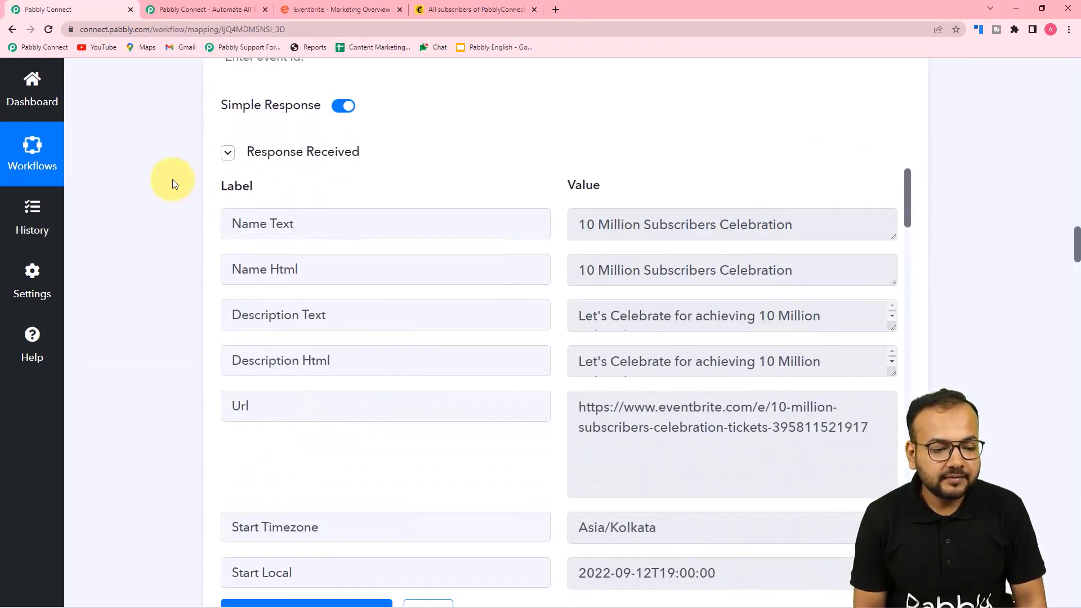
scroll(307, 273, "down", 2)
scroll(309, 241, "up", 2)
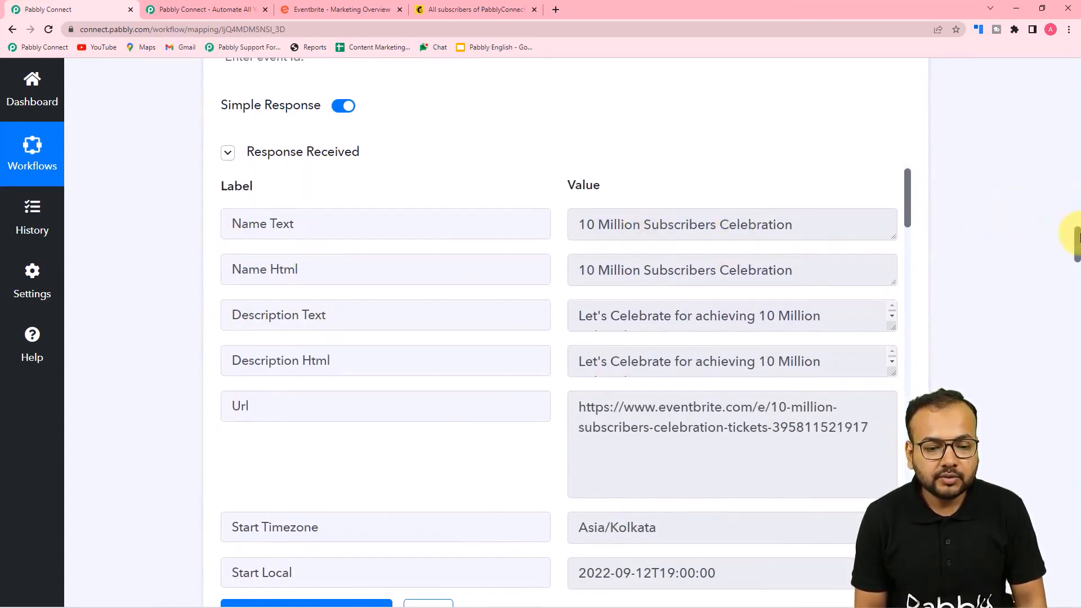
left_click_drag(1076, 248, 1043, 512)
scroll(189, 224, "down", 6)
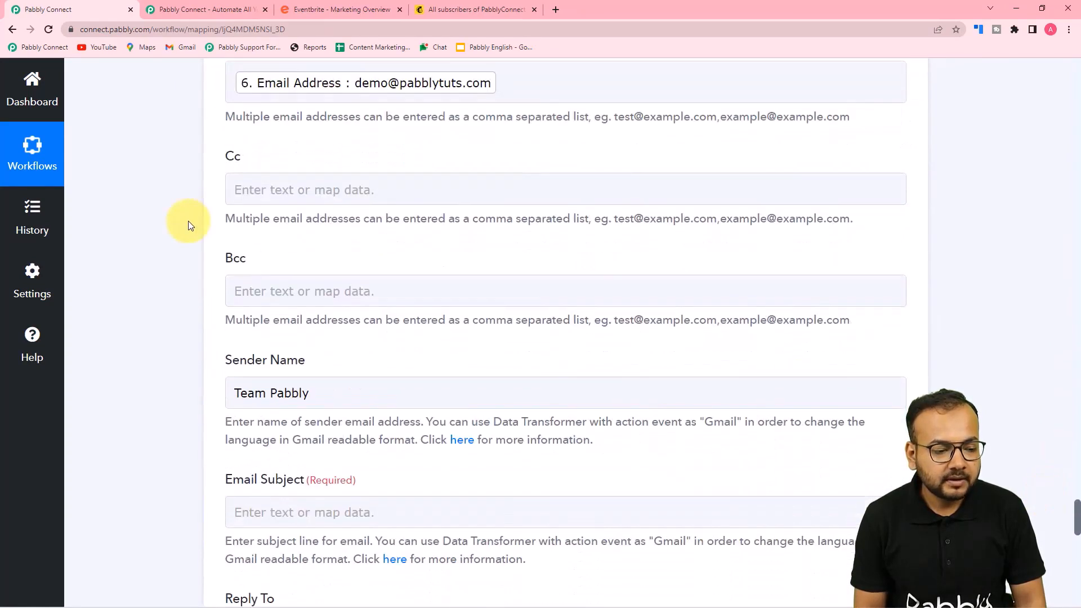
Map the Get Event step's Description Text into the Email Subject
scroll(189, 224, "down", 3)
scroll(308, 137, "up", 1)
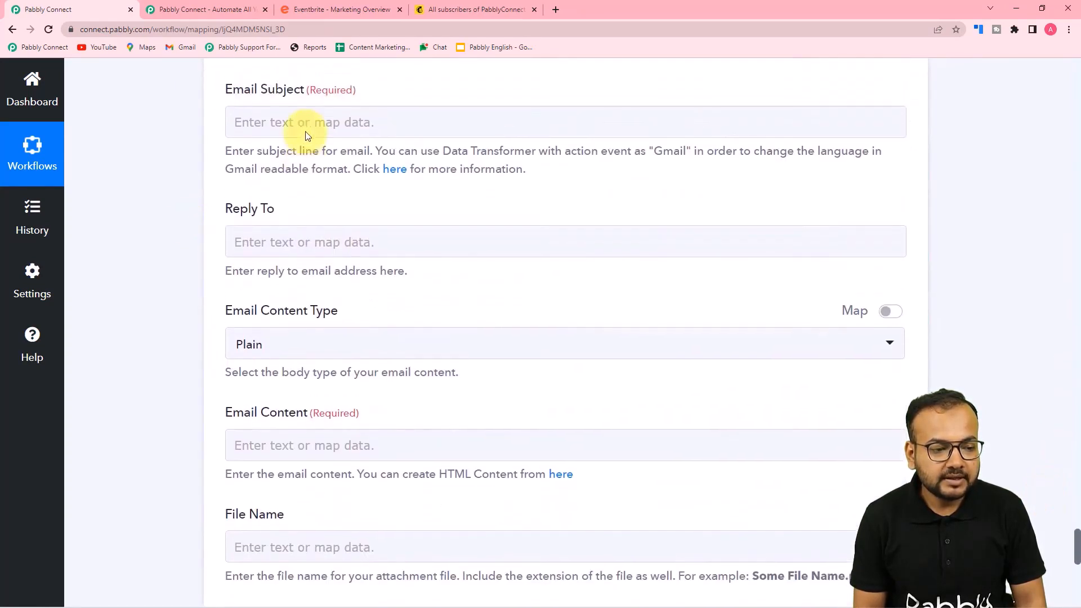
left_click(307, 123)
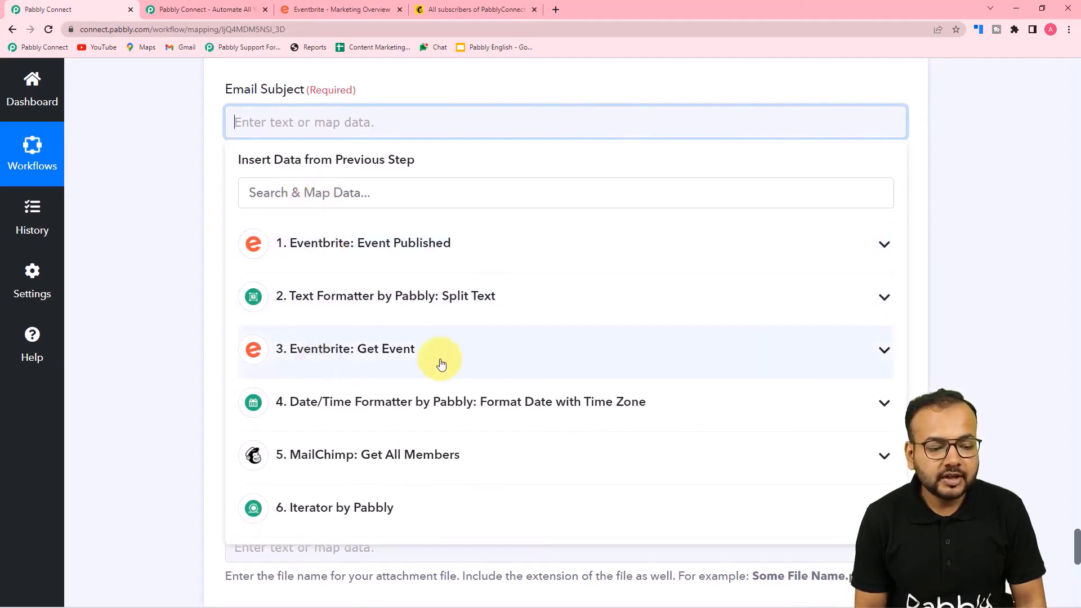
left_click(377, 361)
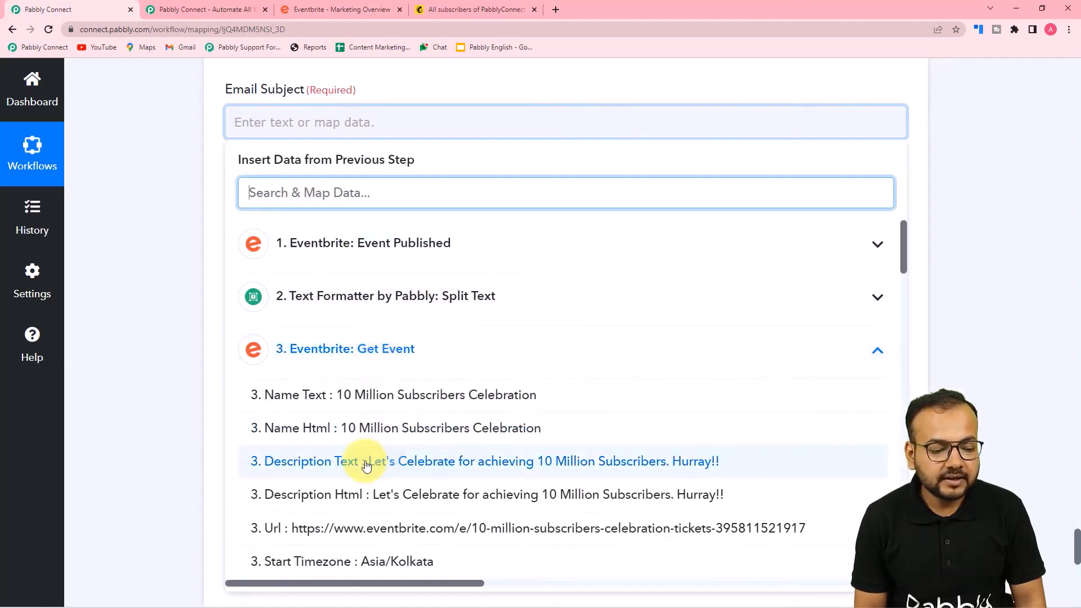
left_click(409, 462)
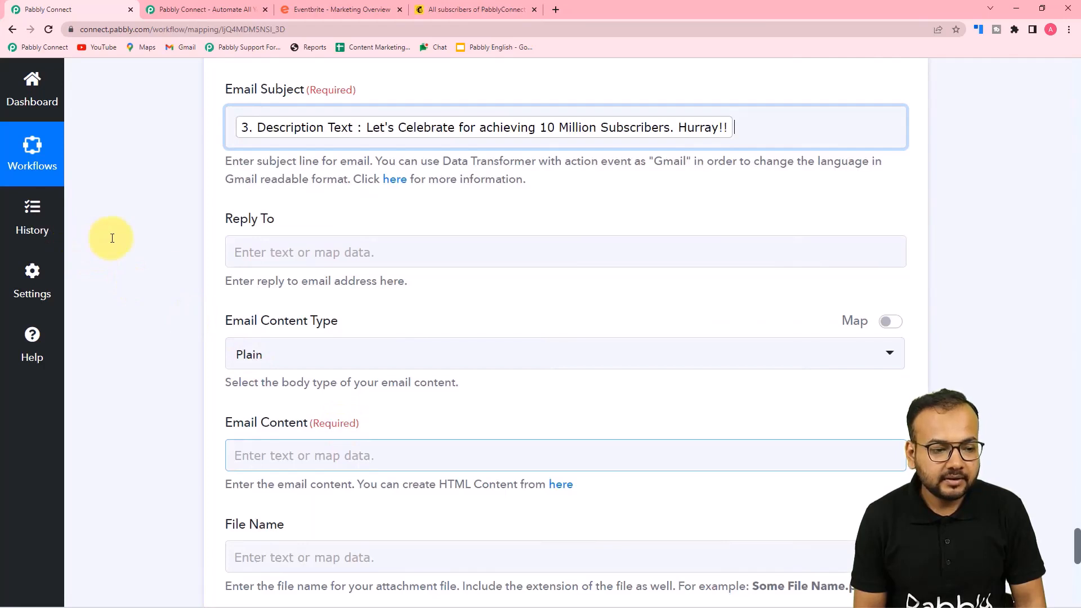
left_click(226, 170)
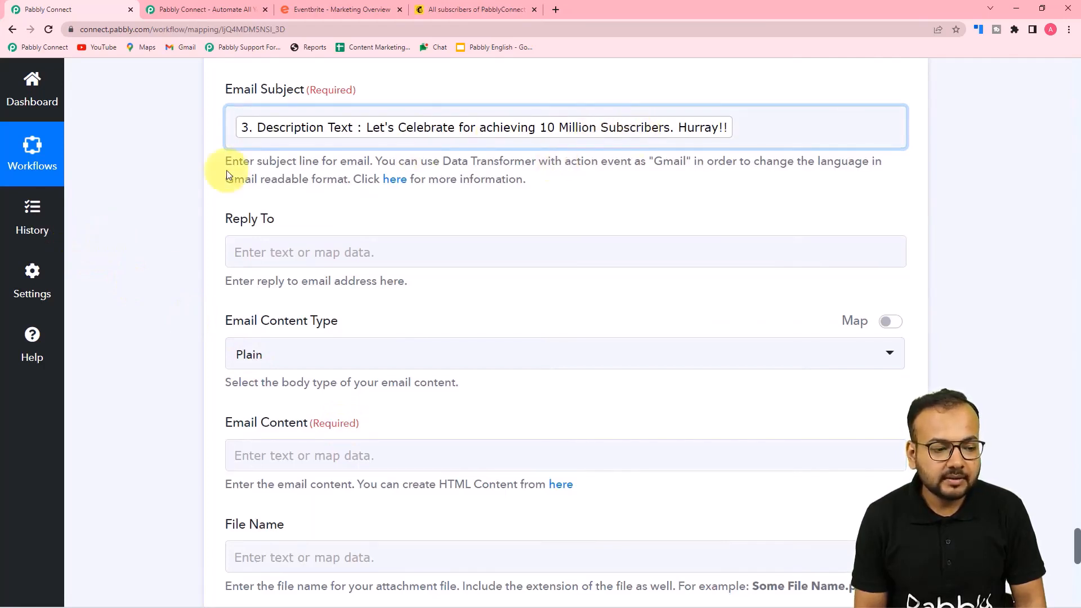
Scroll to Email Content and open its previous-step data list
scroll(226, 170, "down", 3)
scroll(237, 169, "down", 1)
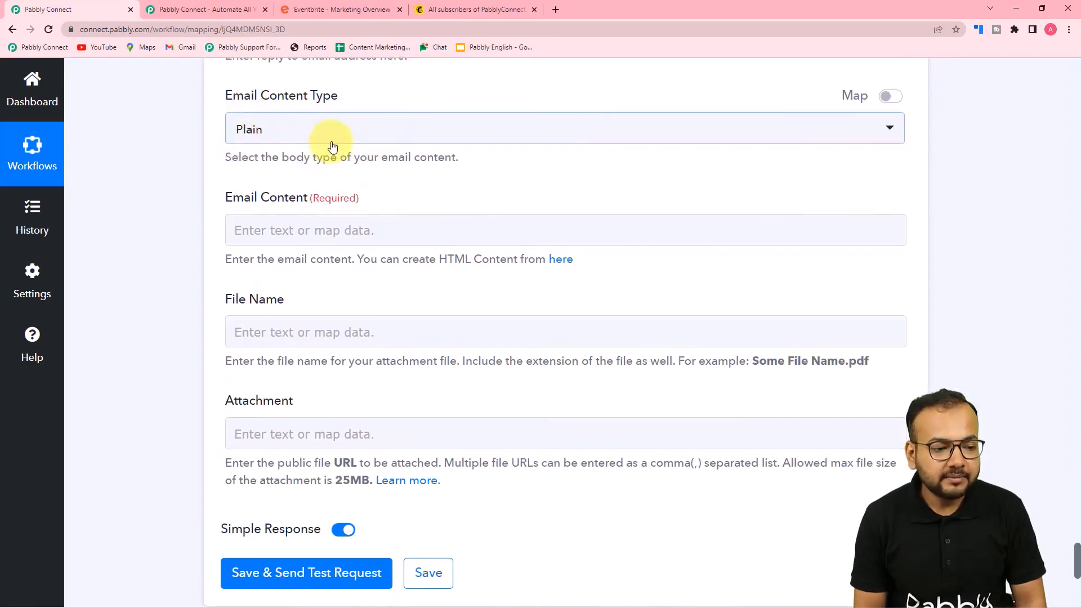
scroll(242, 203, "down", 2)
scroll(253, 210, "up", 1)
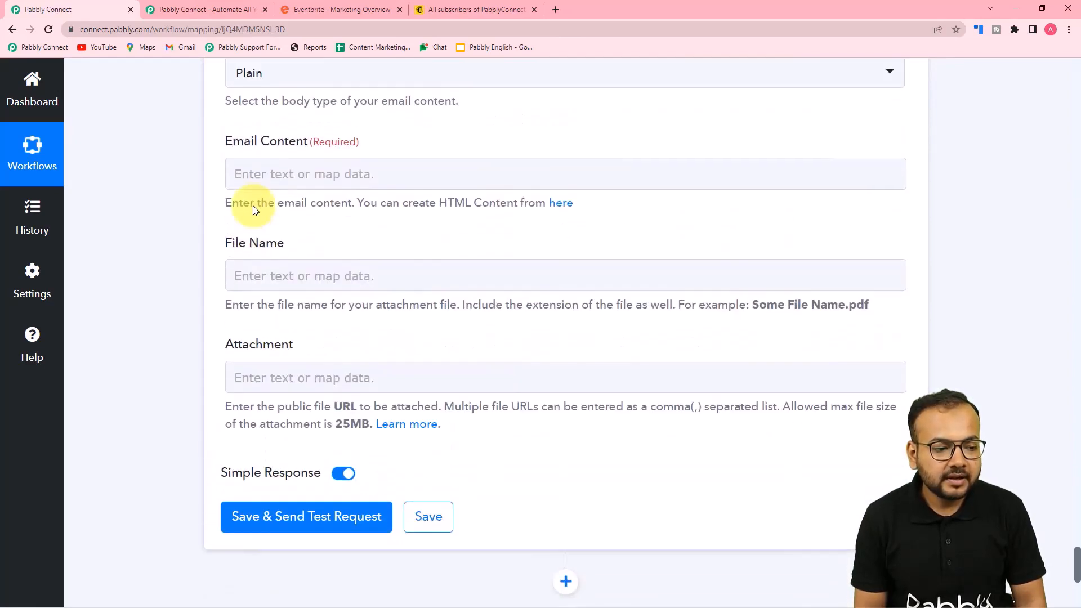
left_click(317, 178)
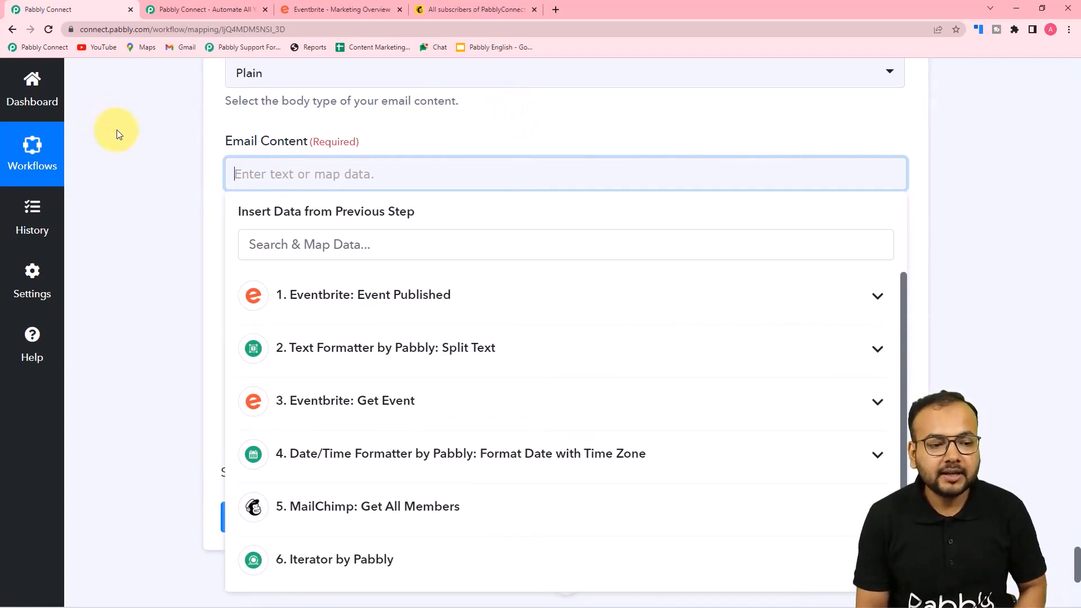
Paste the invitation letter into the Email Content field
type("Dear Mr. / Mrs.  I would like to invite you to join us for dinner on  in the evening as we celebrate our. The party will be an informal gathering. This means that you can come in any attire you are comfortable with.  Please confirm your arrival by registering throught this Link:  I hope to see you in our simple dinner party with the rest of our friends. We are looking forward to meeting you at. Thanks and regards, Team Pabbly")
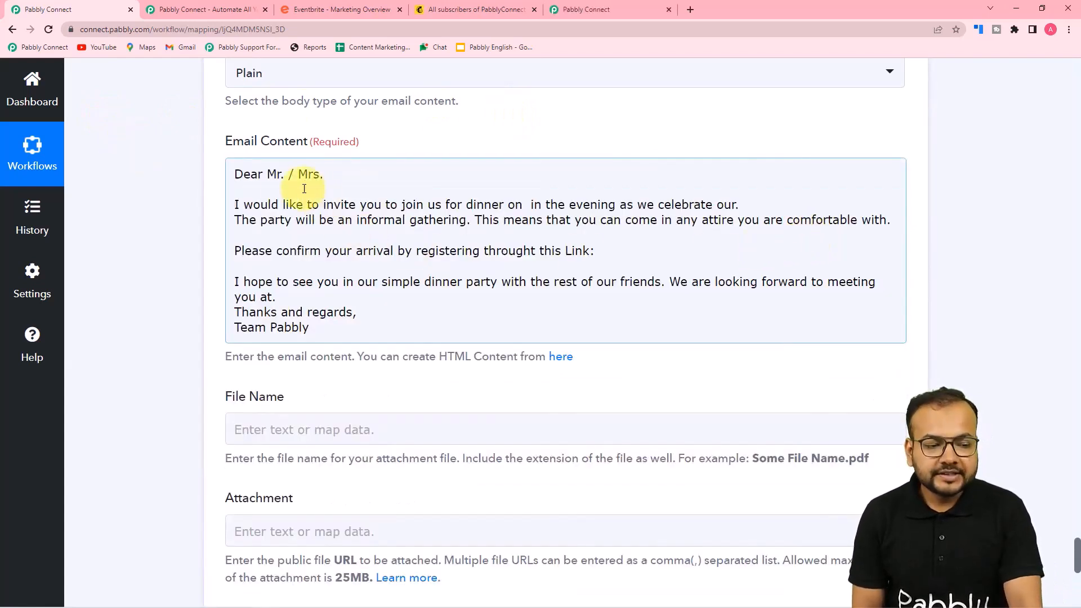
left_click(195, 198)
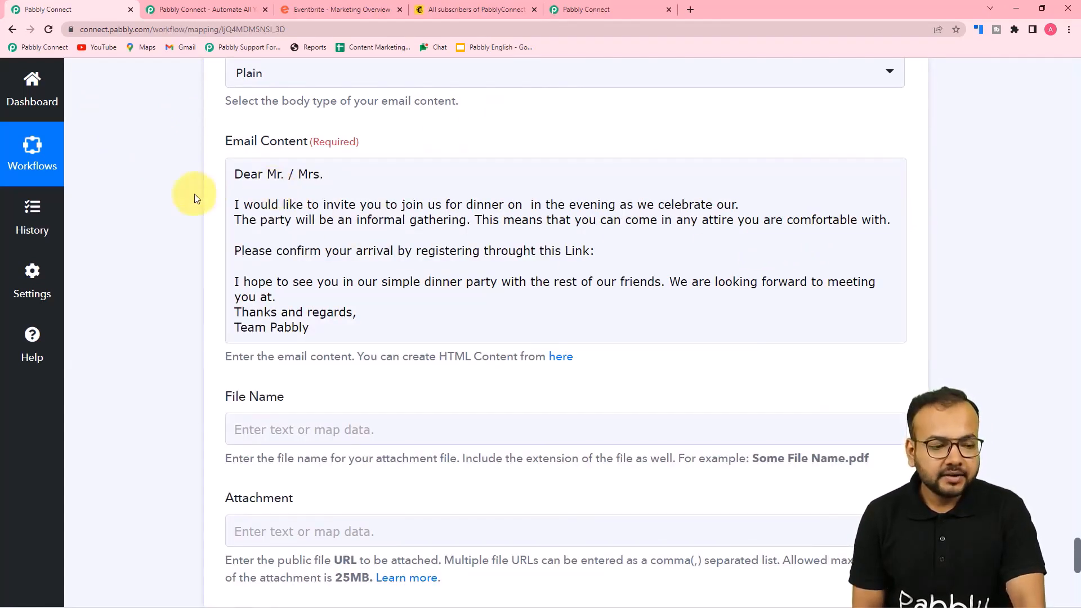
left_click(232, 195)
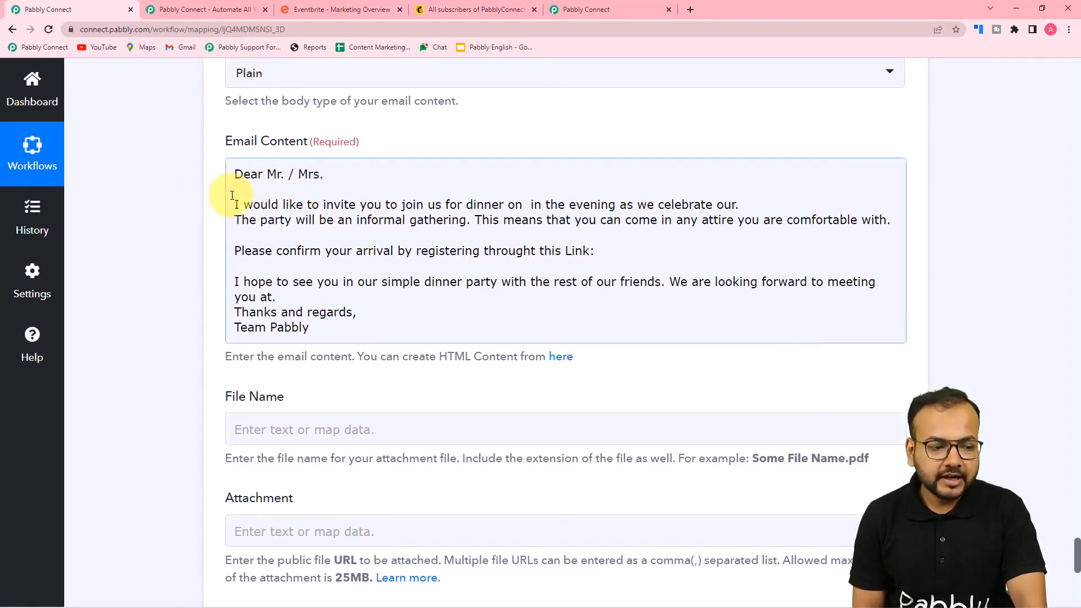
Insert the Iterator's subscriber Full Name after 'Dear Mr. / Mrs.'
left_click(327, 178)
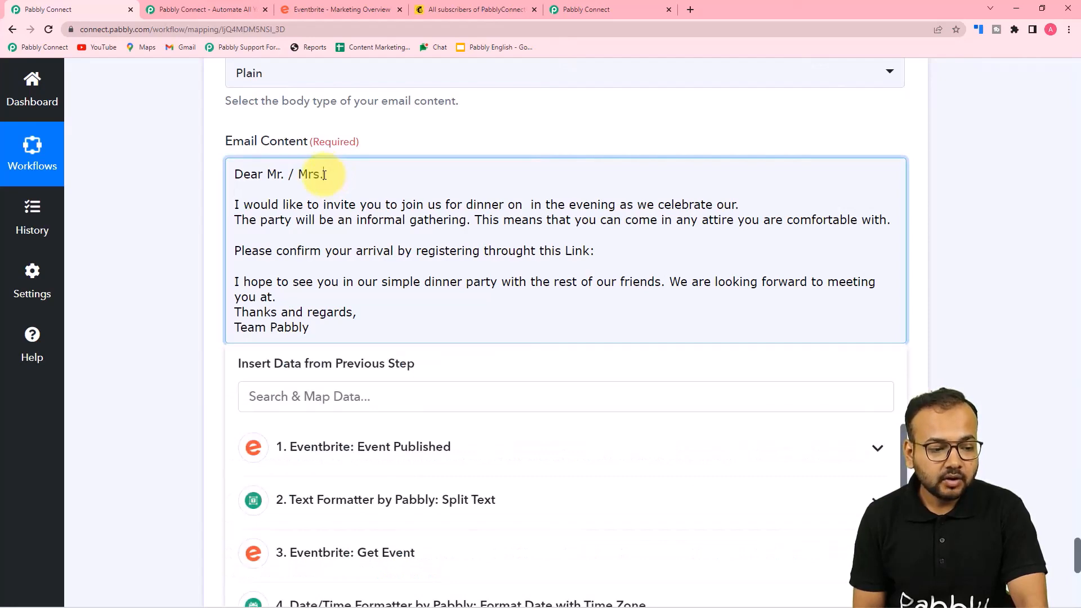
scroll(361, 280, "down", 4)
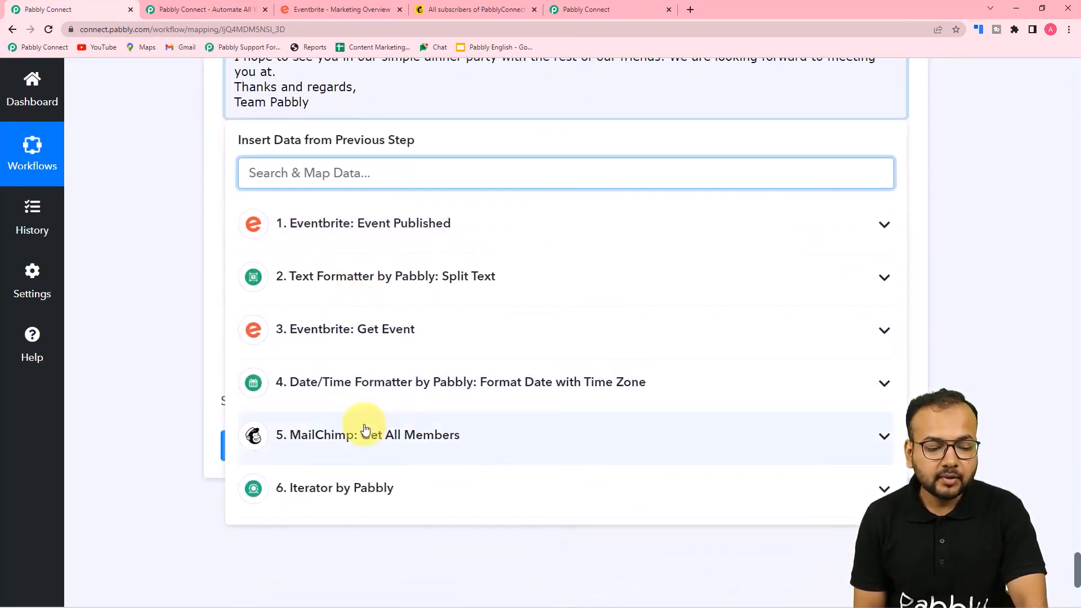
scroll(362, 430, "down", 2)
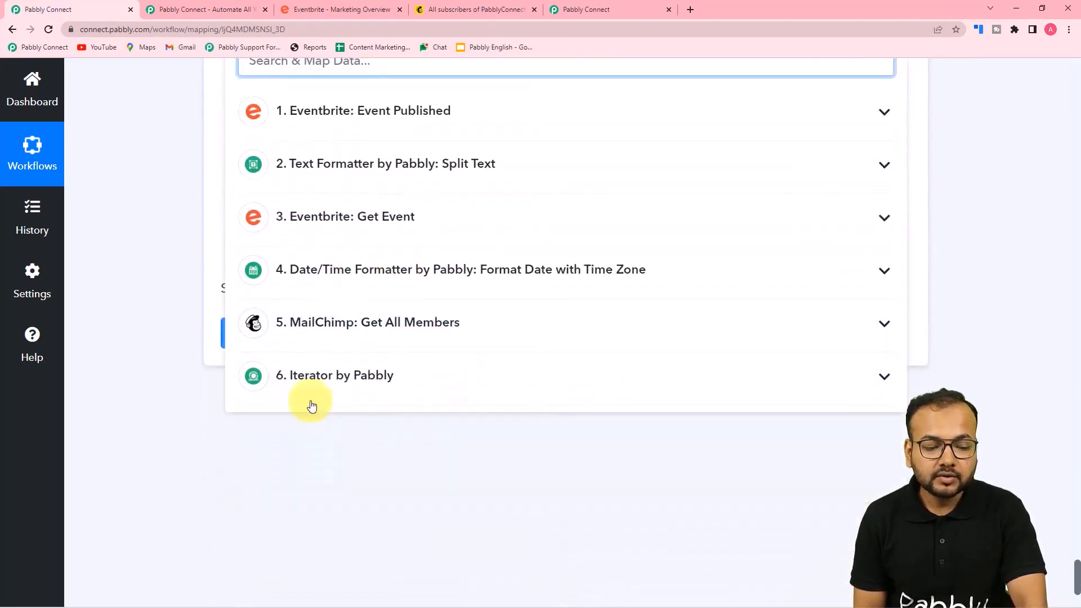
left_click(354, 383)
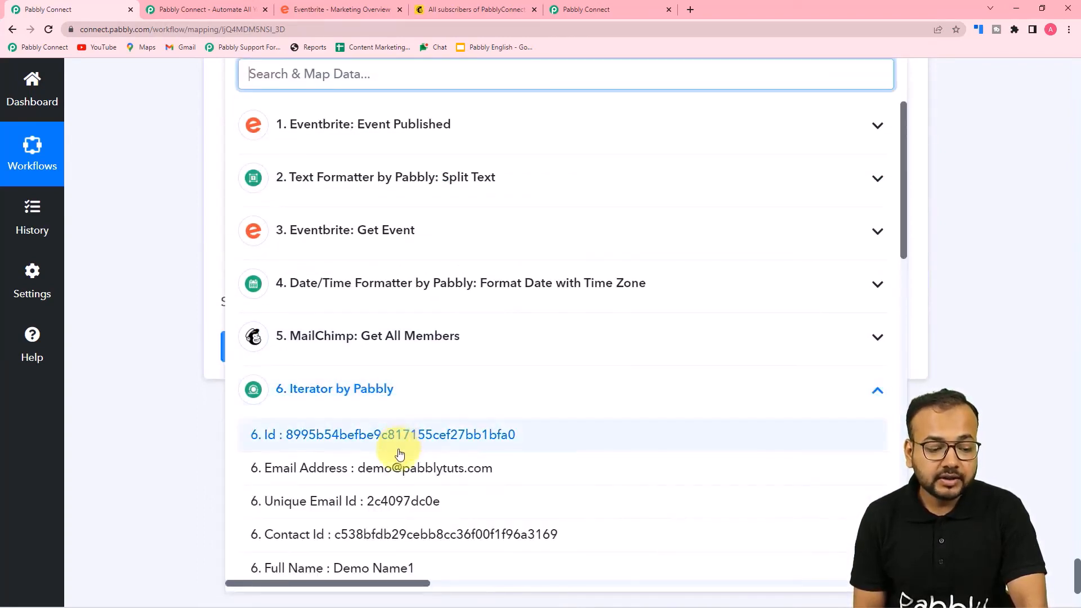
scroll(399, 454, "down", 2)
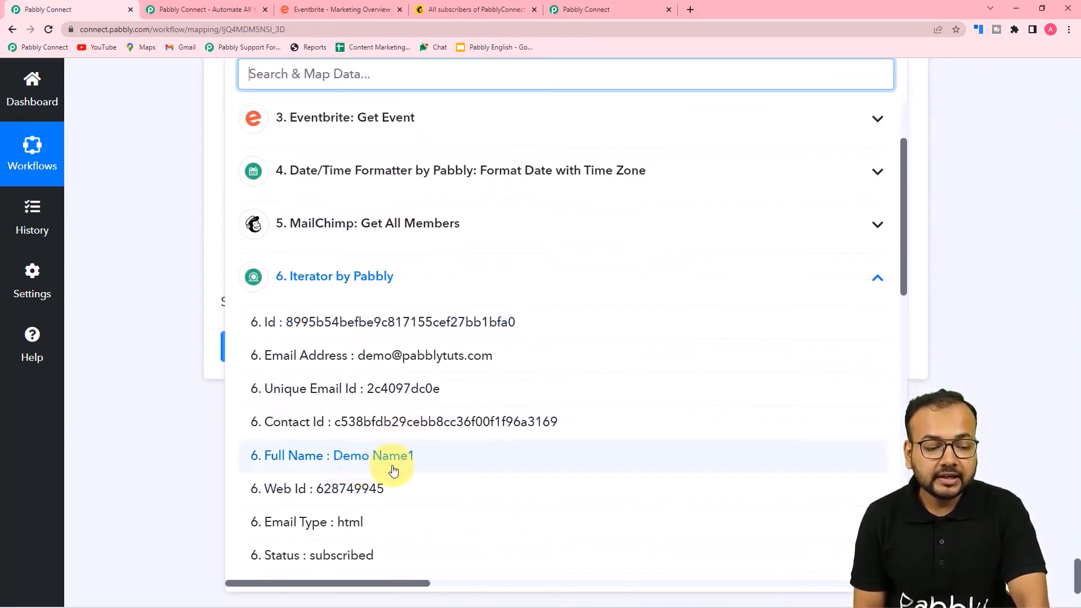
left_click(336, 468)
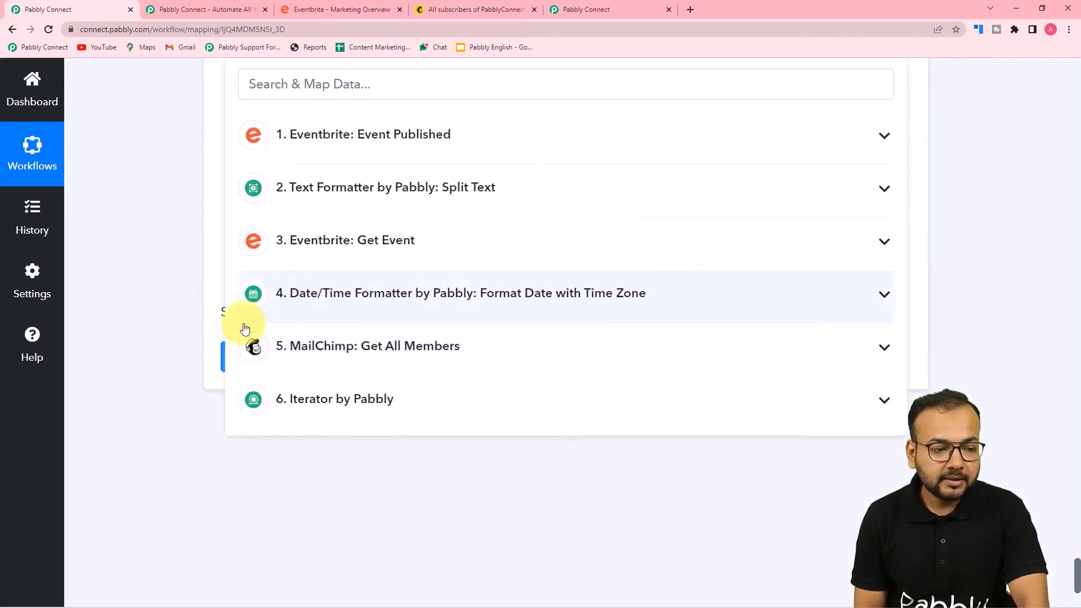
scroll(172, 245, "up", 6)
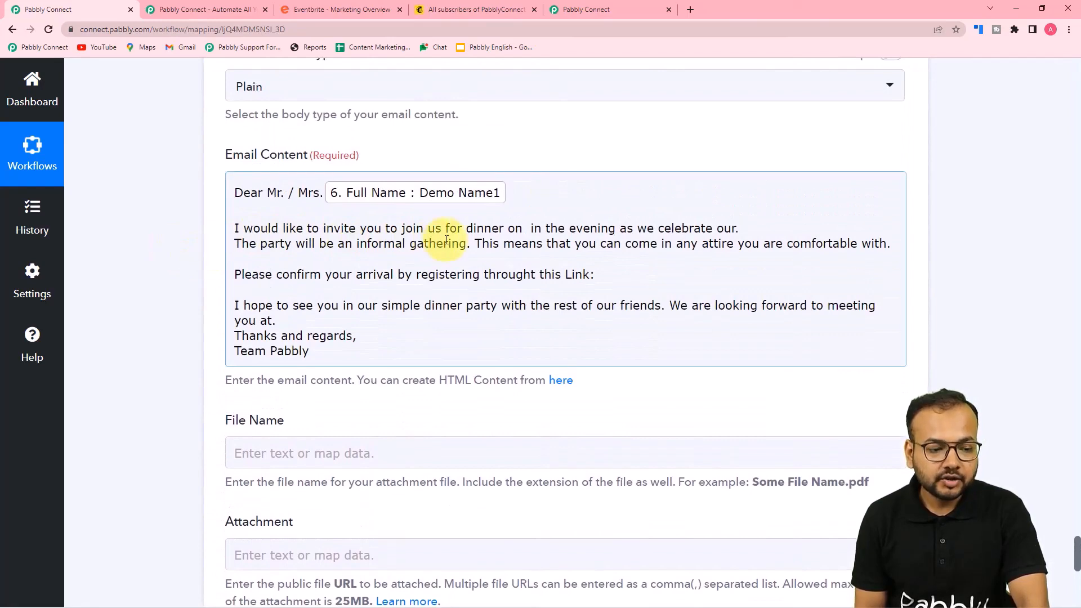
Insert the formatted event date after 'dinner on'
left_click(523, 232)
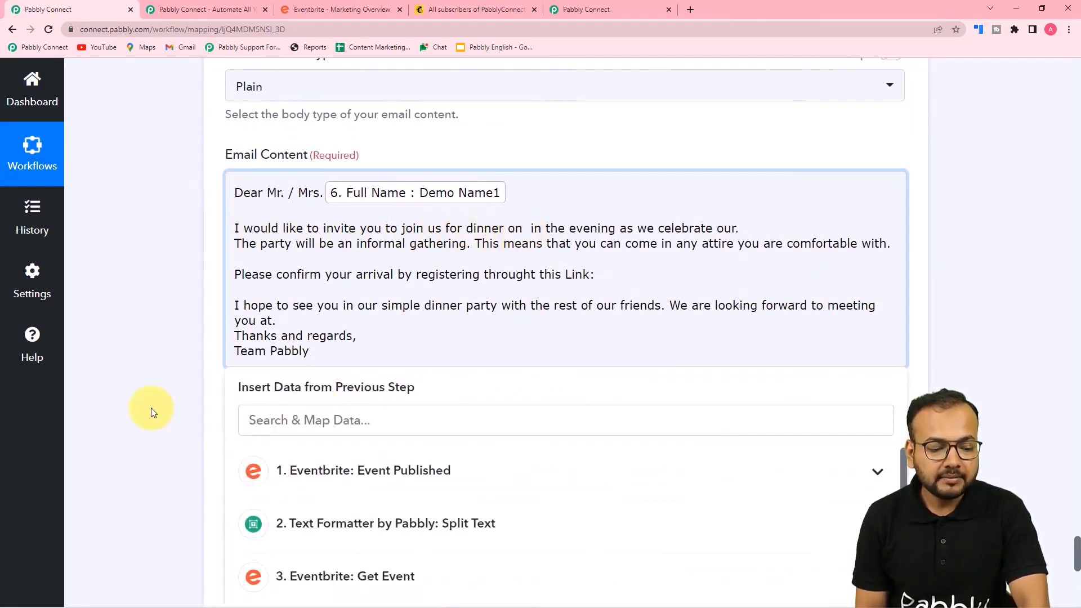
scroll(148, 405, "down", 3)
scroll(145, 402, "down", 3)
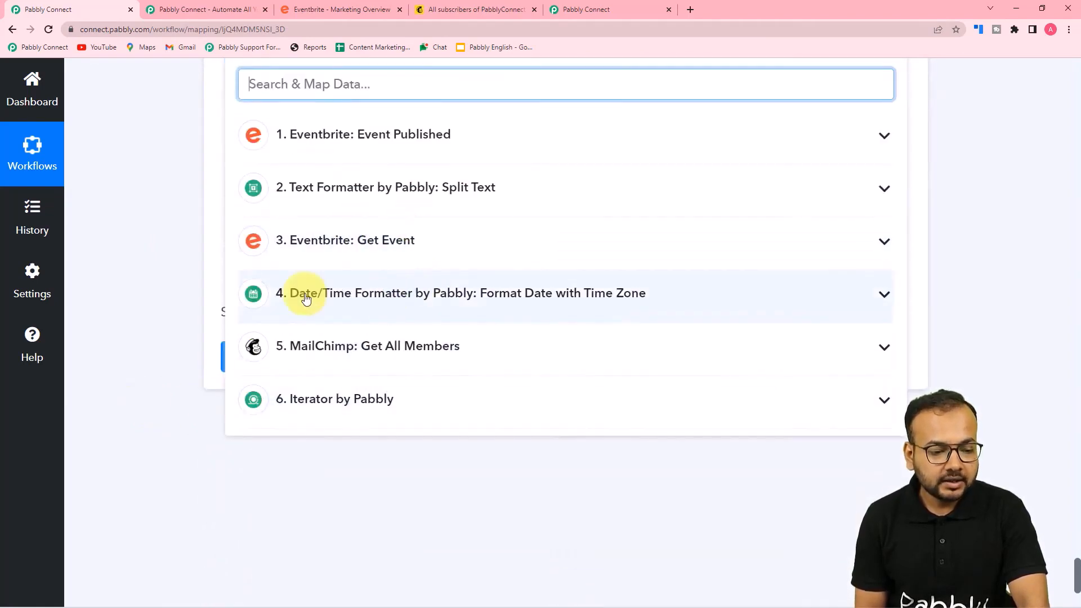
left_click(446, 305)
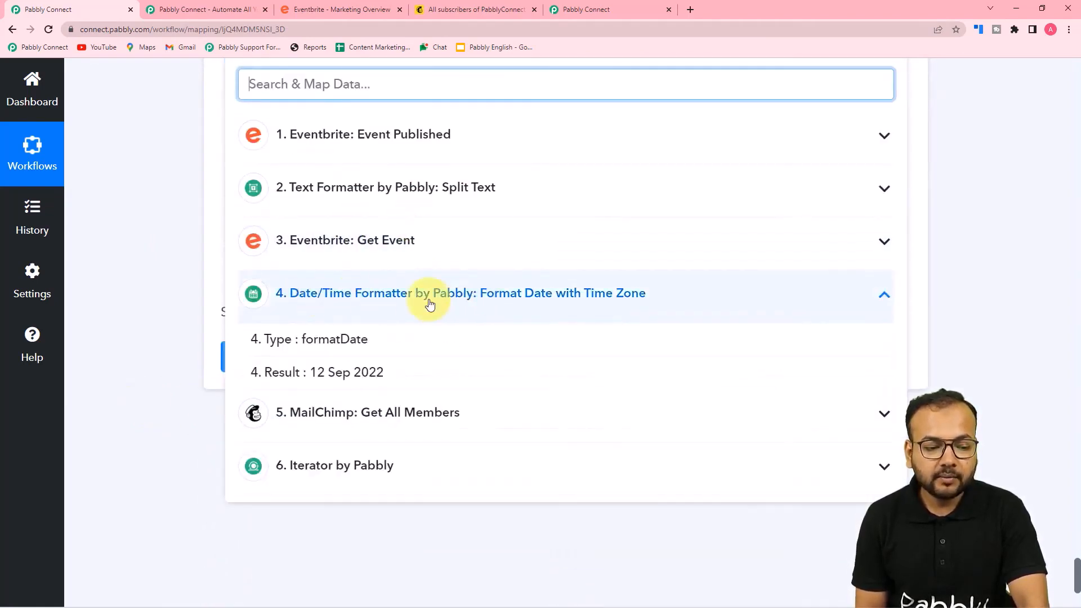
left_click(362, 375)
scroll(174, 255, "up", 4)
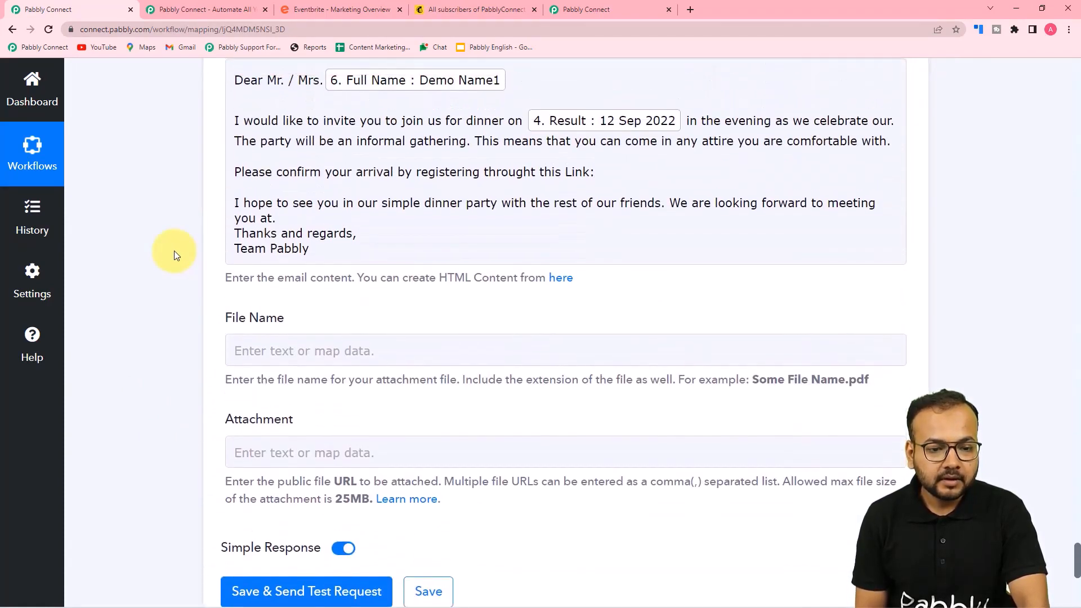
Insert the Get Event step's event name after 'celebrate our'
left_click(890, 123)
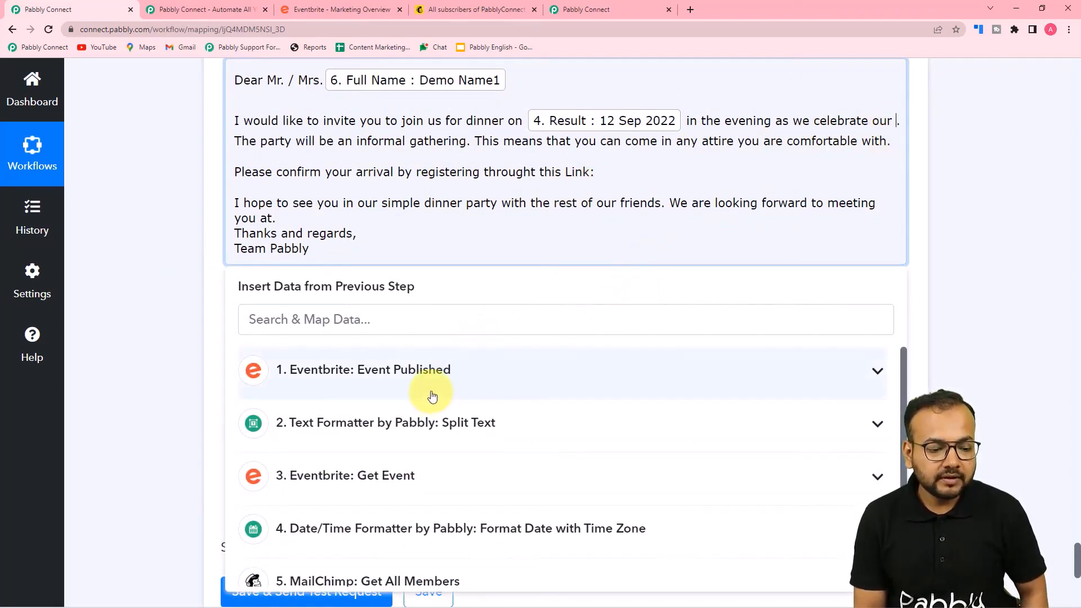
left_click(407, 475)
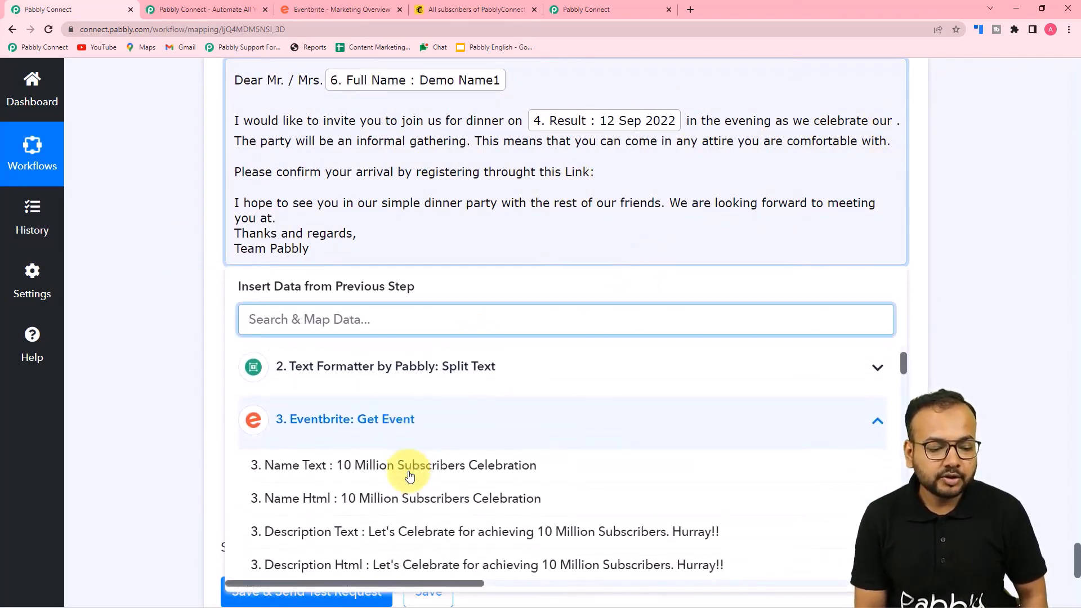
left_click(409, 475)
left_click(166, 282)
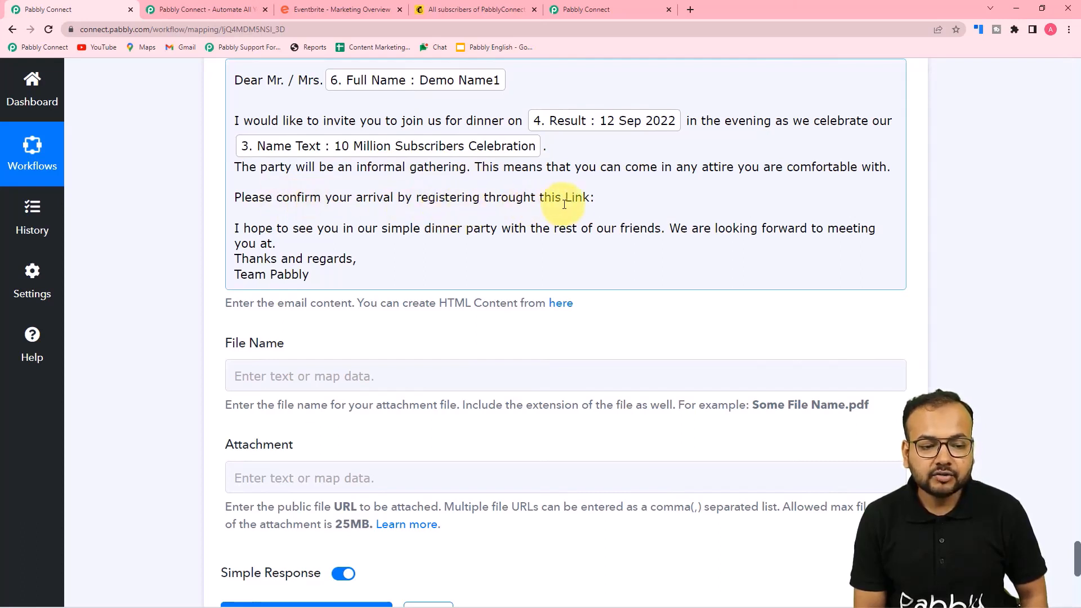
Insert the event's registration Url after 'this Link:'
left_click(597, 205)
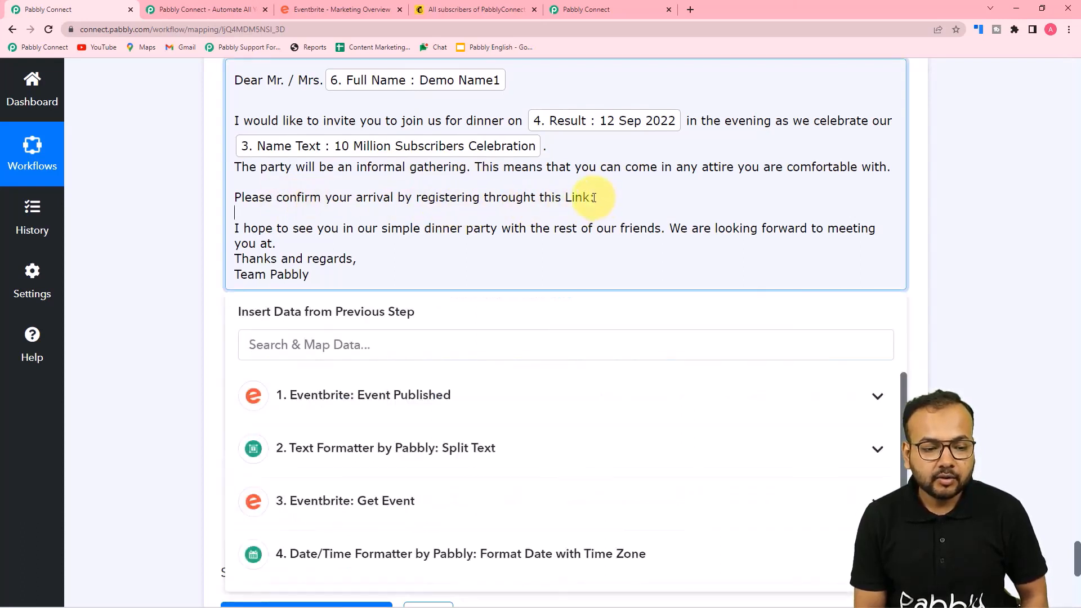
scroll(164, 251, "down", 2)
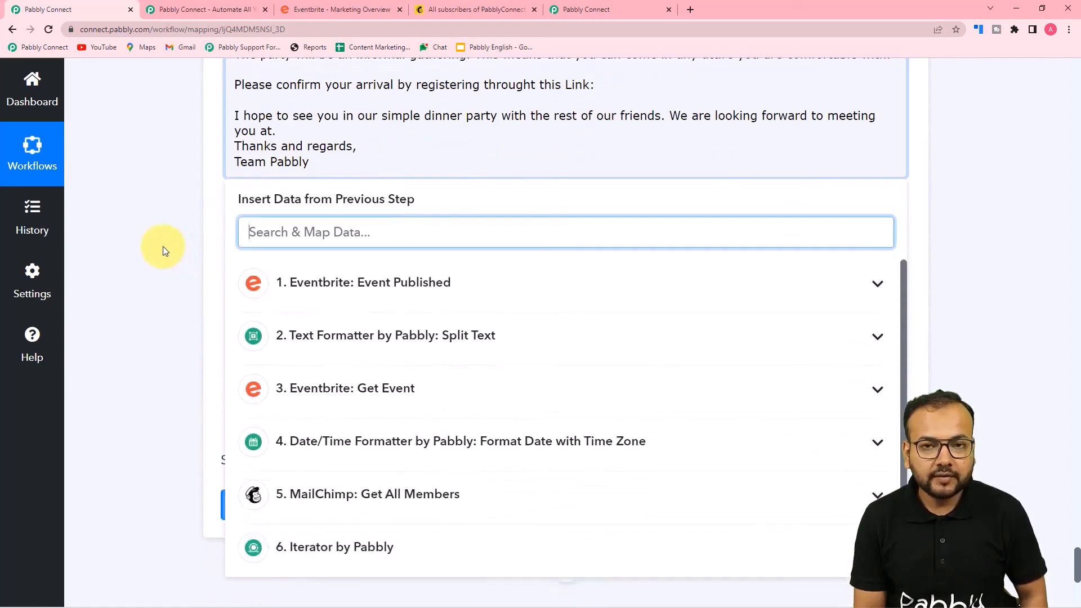
left_click(365, 387)
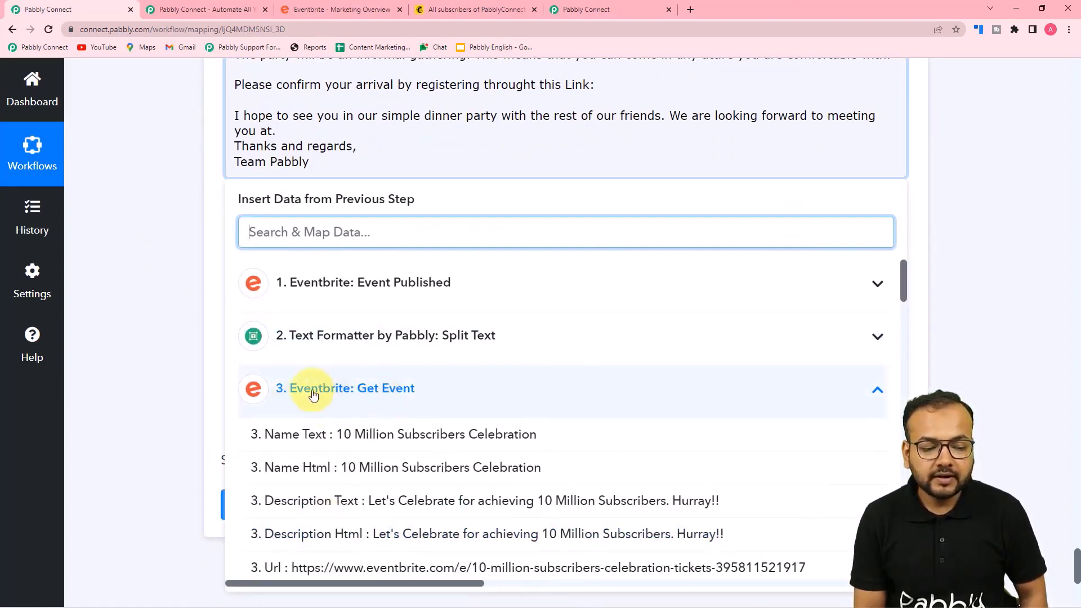
scroll(338, 394, "down", 1)
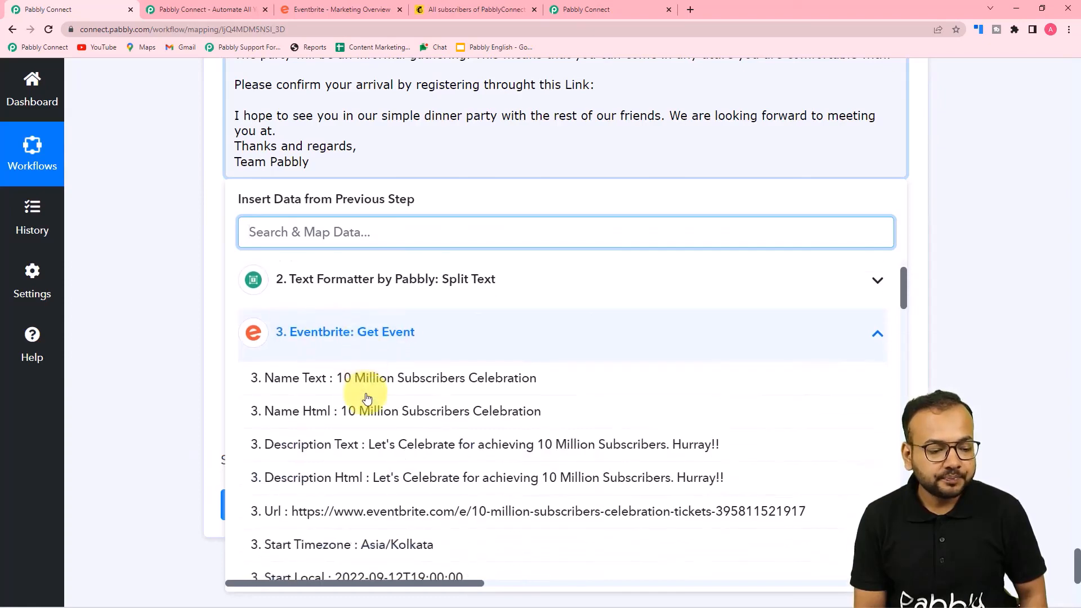
left_click(289, 509)
left_click(160, 259)
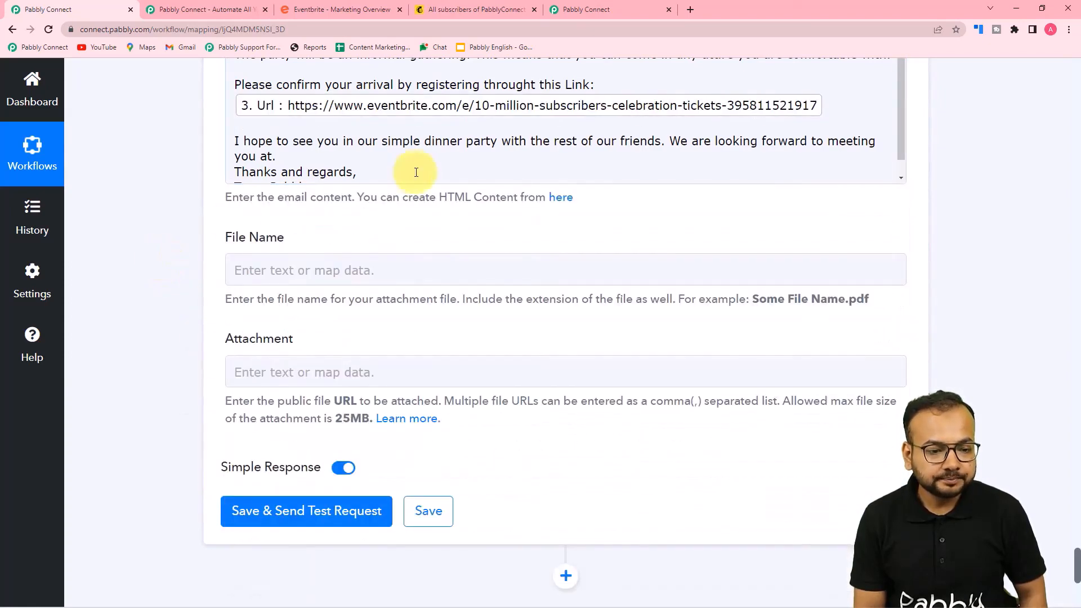
Insert the Get Event step's Name Text after 'meeting you at'
left_click(271, 157)
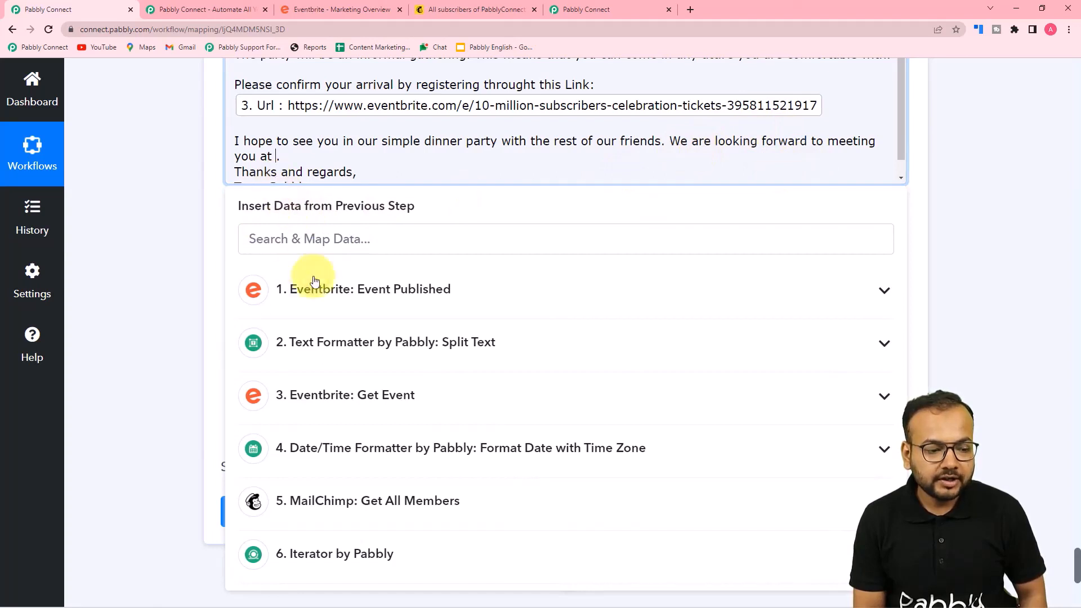
left_click(362, 313)
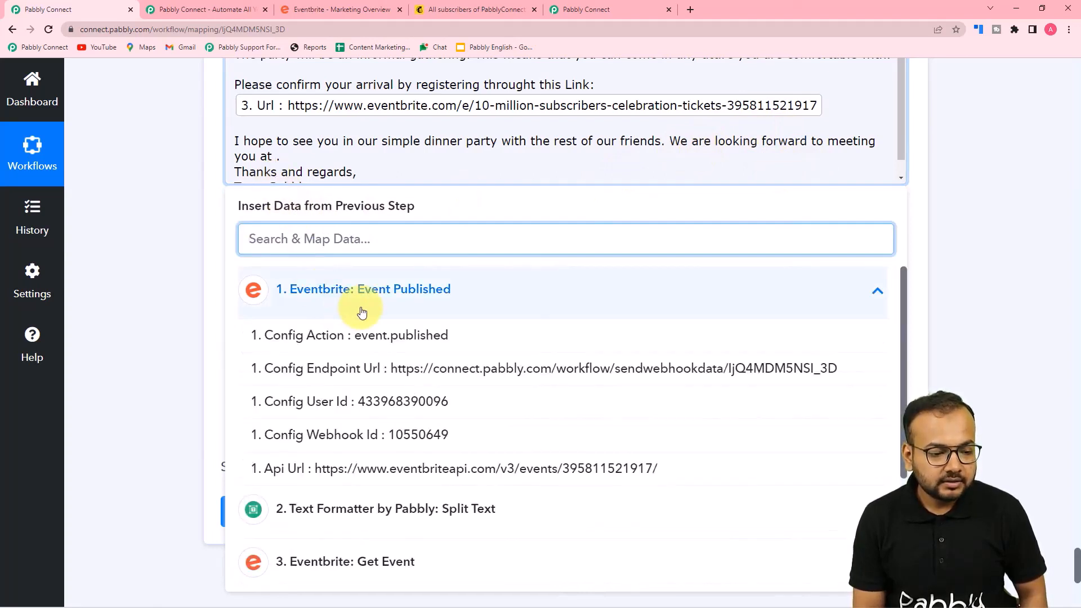
left_click(361, 312)
left_click(363, 412)
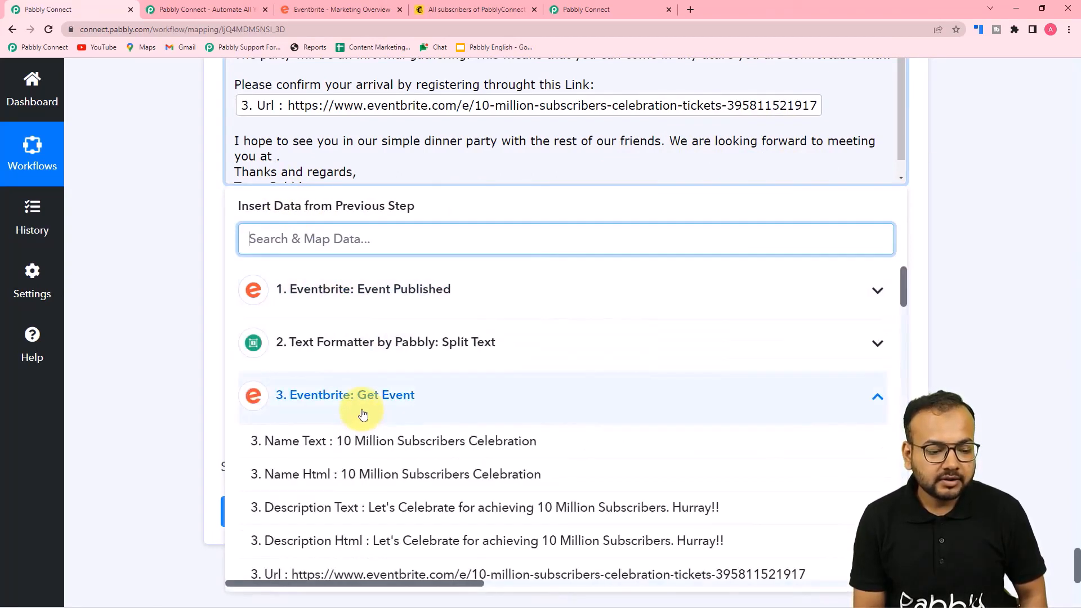
left_click(362, 441)
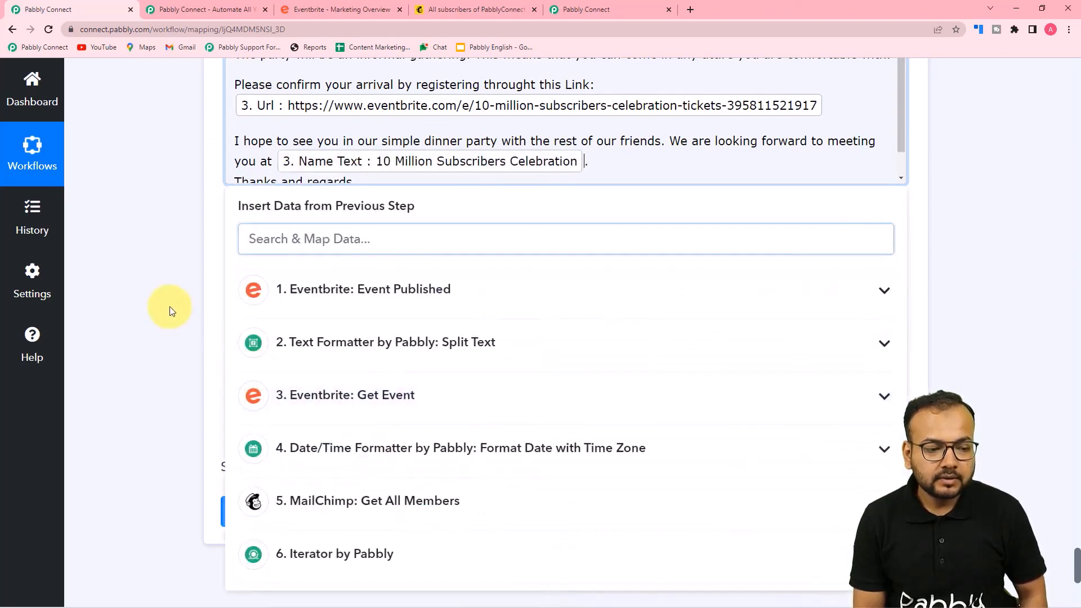
left_click(168, 297)
scroll(167, 297, "up", 1)
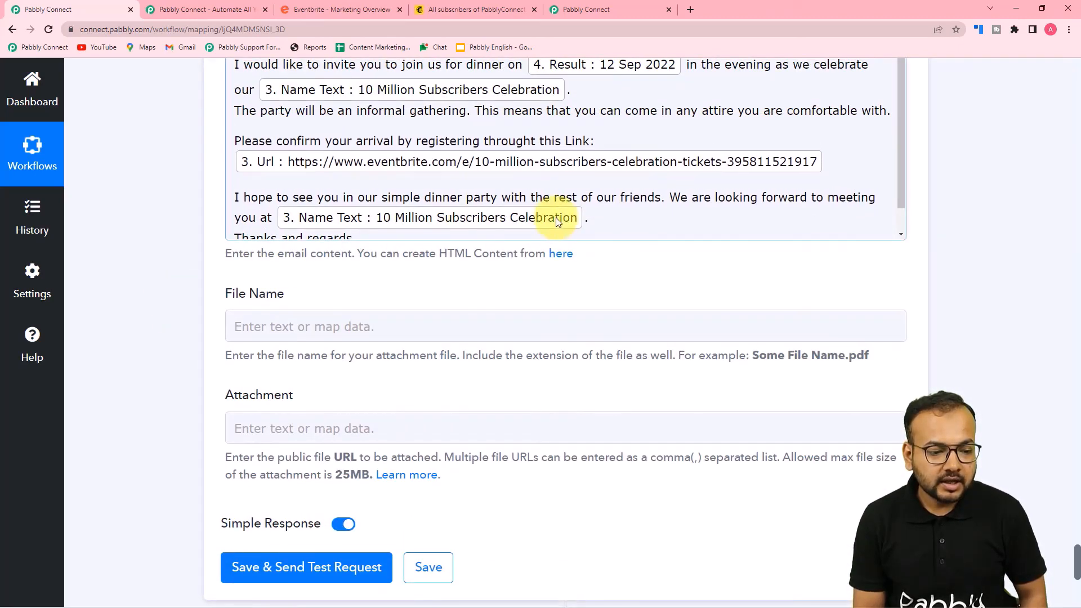
scroll(556, 217, "down", 1)
scroll(545, 198, "up", 1)
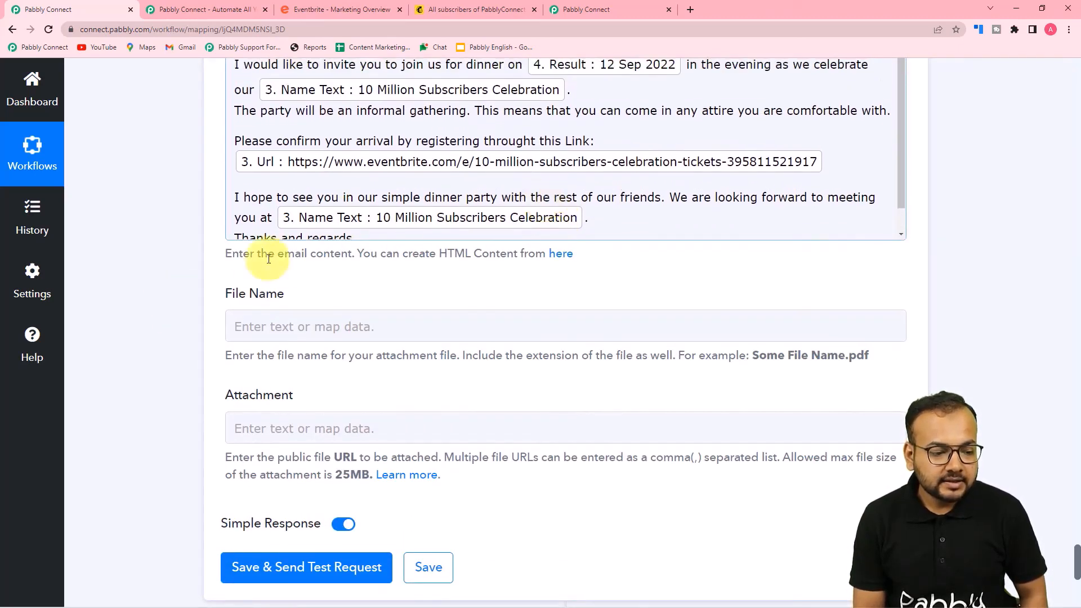
scroll(203, 272, "up", 2)
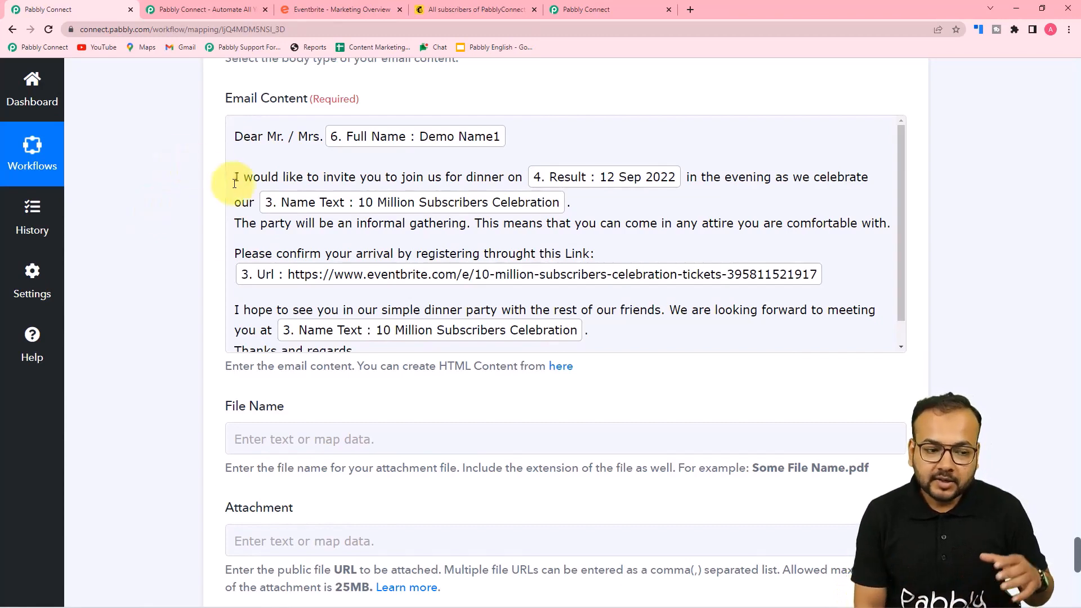
scroll(194, 199, "down", 3)
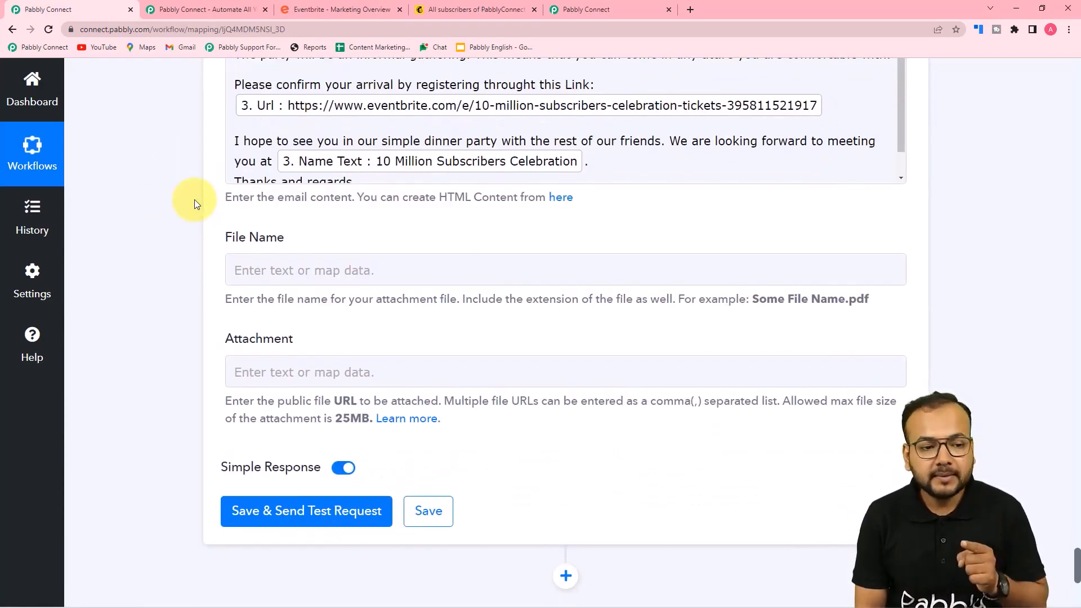
scroll(195, 199, "up", 10)
scroll(195, 204, "up", 8)
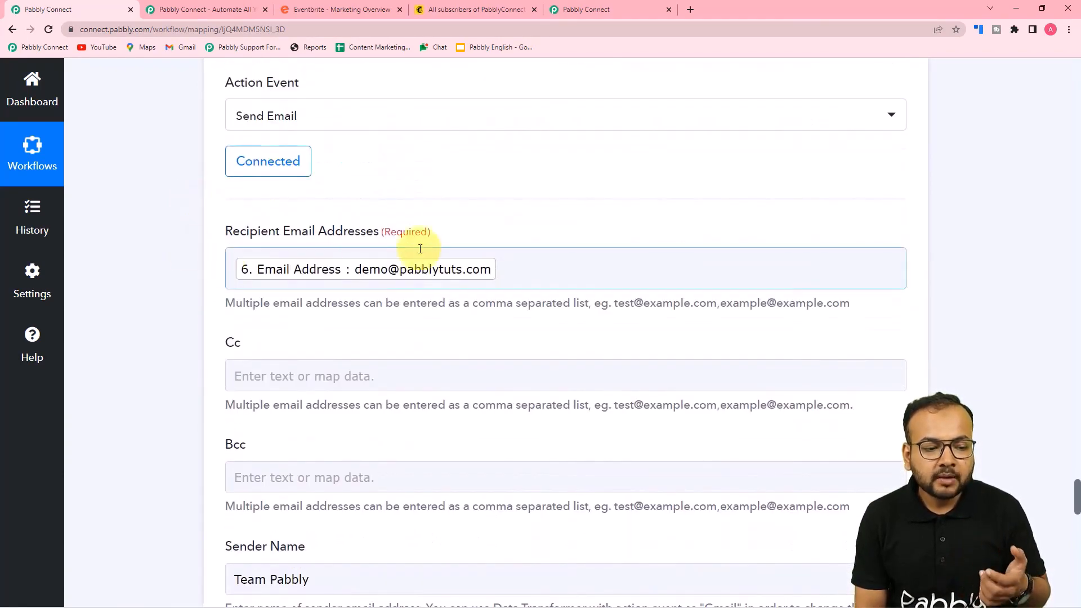
left_click(575, 261)
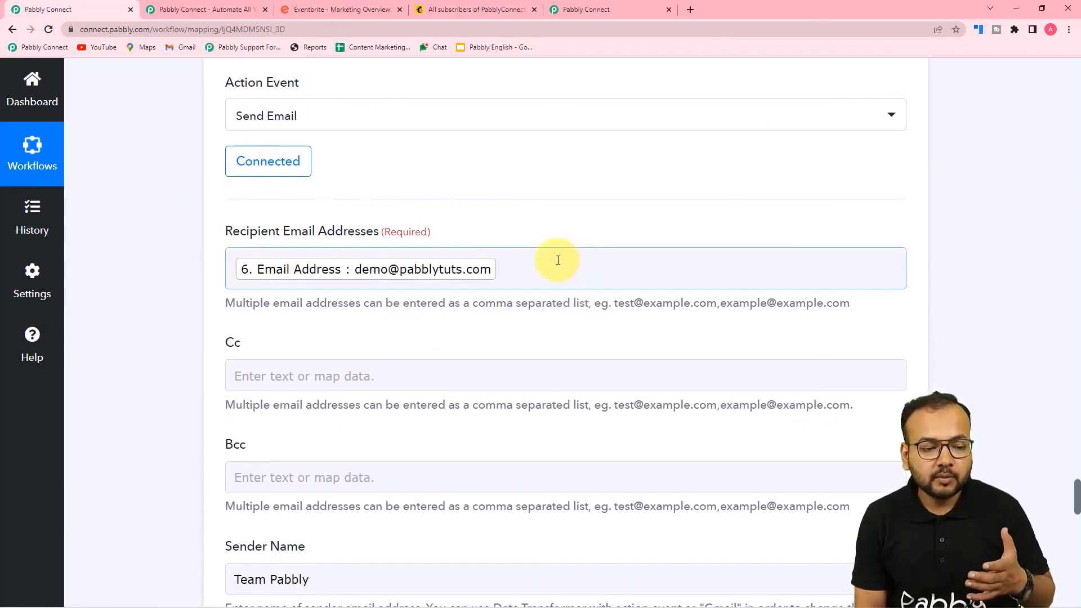
scroll(558, 260, "down", 15)
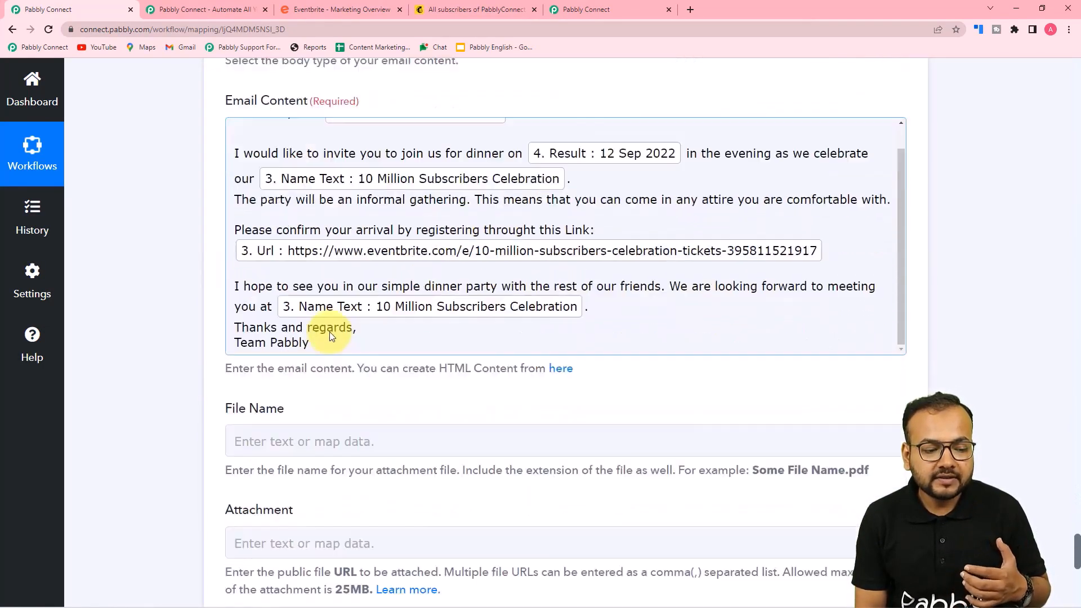
scroll(329, 332, "down", 9)
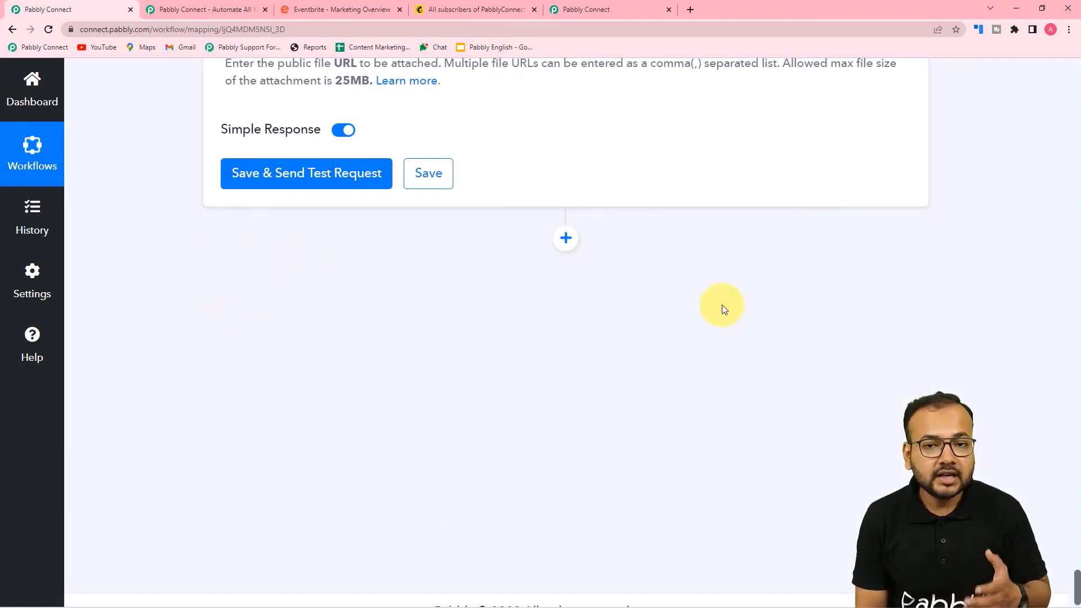
scroll(702, 183, "up", 5)
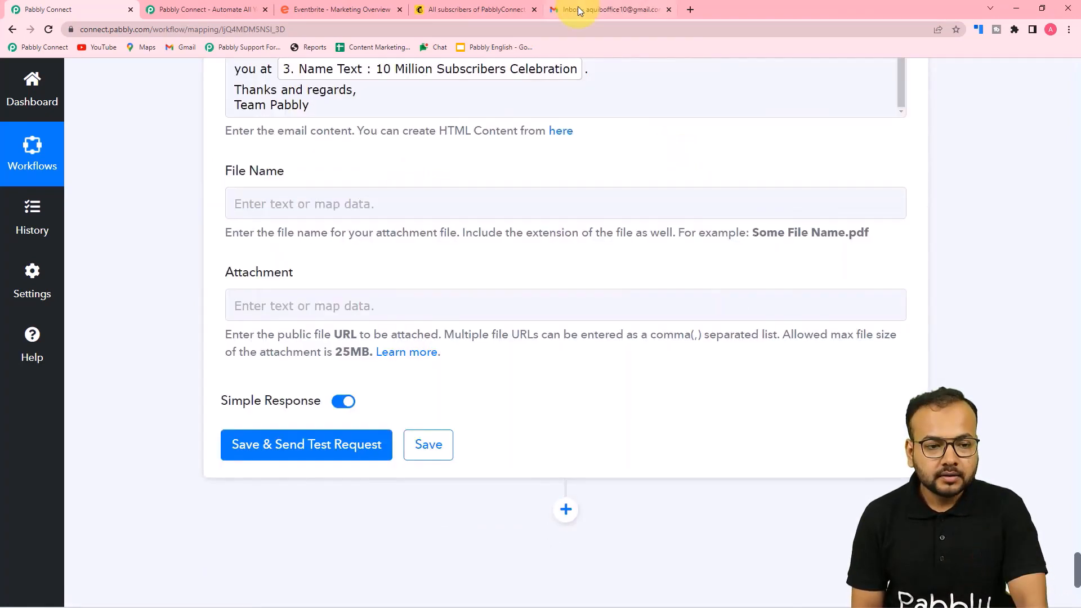
Check the empty Gmail inbox, then Save & Send Test Request on the Gmail step
left_click(578, 8)
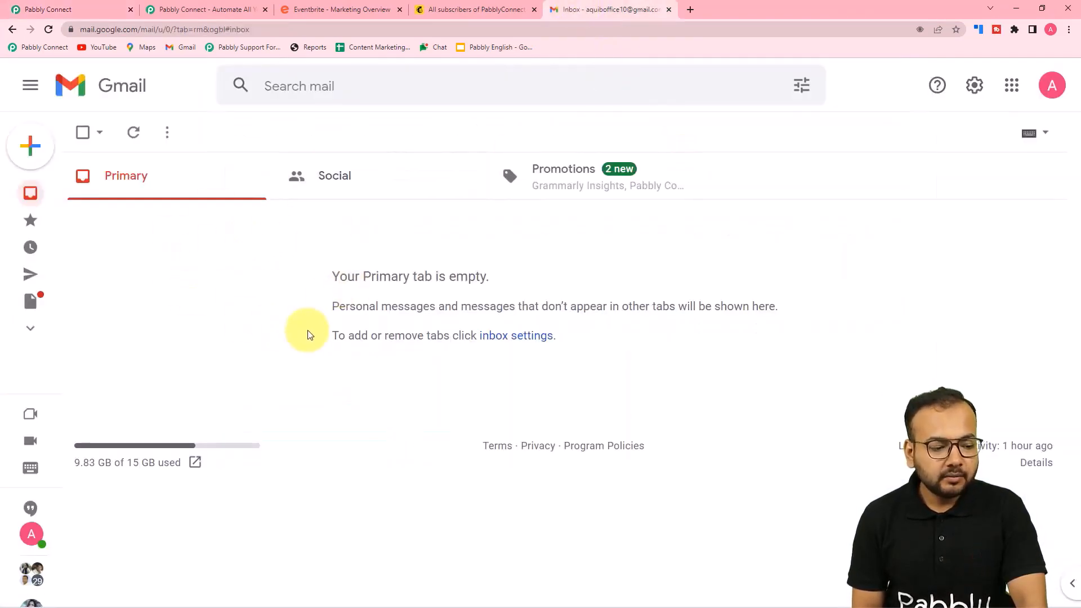
left_click(45, 9)
left_click(260, 446)
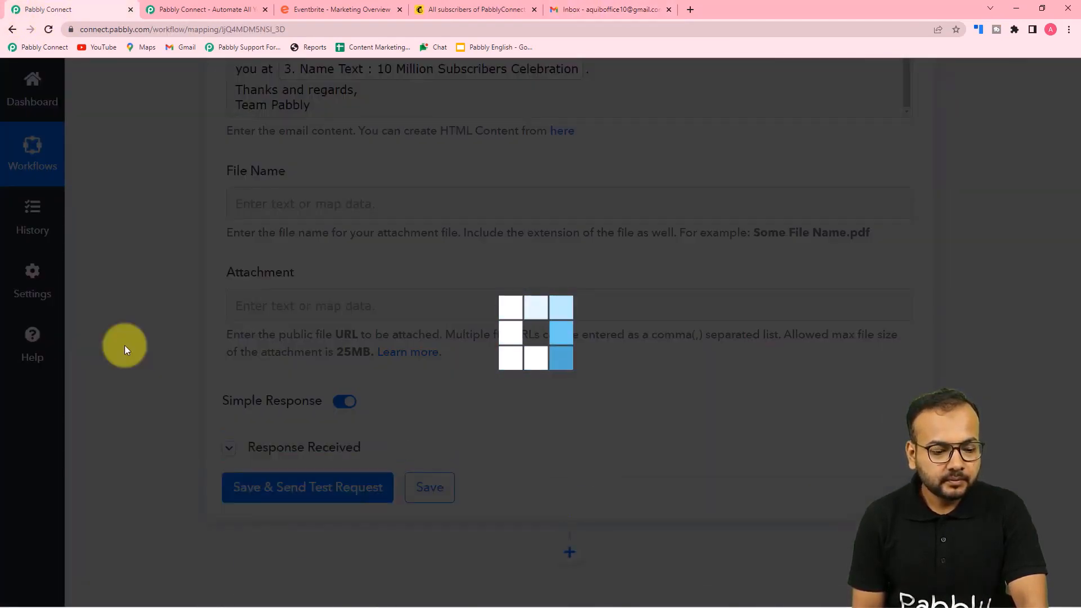
Confirm the test response shows Status 'sent' and view the Gmail inbox
scroll(124, 346, "down", 3)
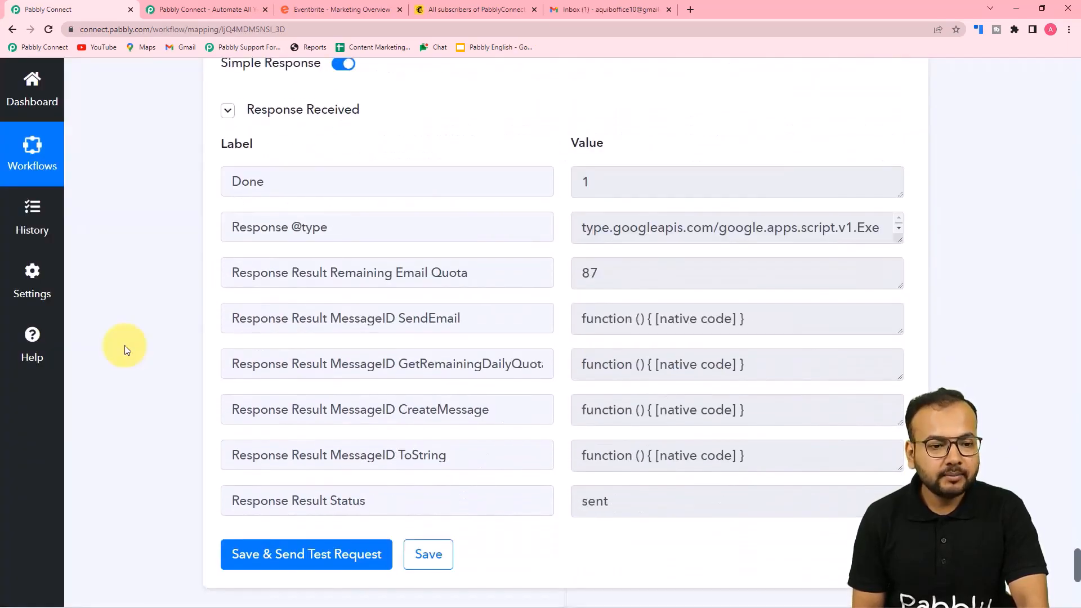
left_click(587, 10)
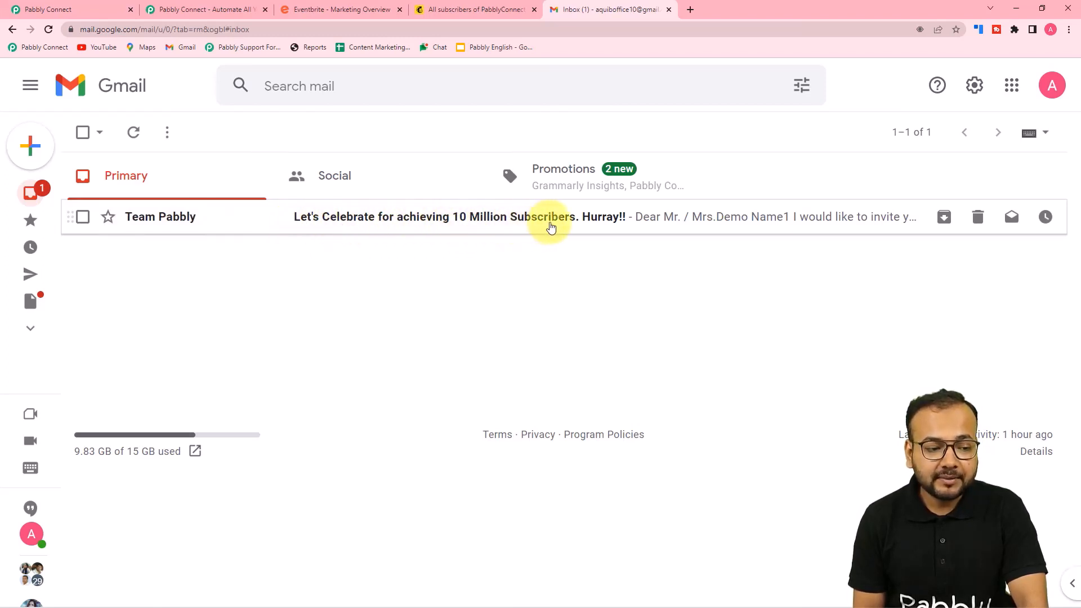
Open the Team Pabbly invitation email to review its mapped details, then return to Pabbly
left_click(574, 230)
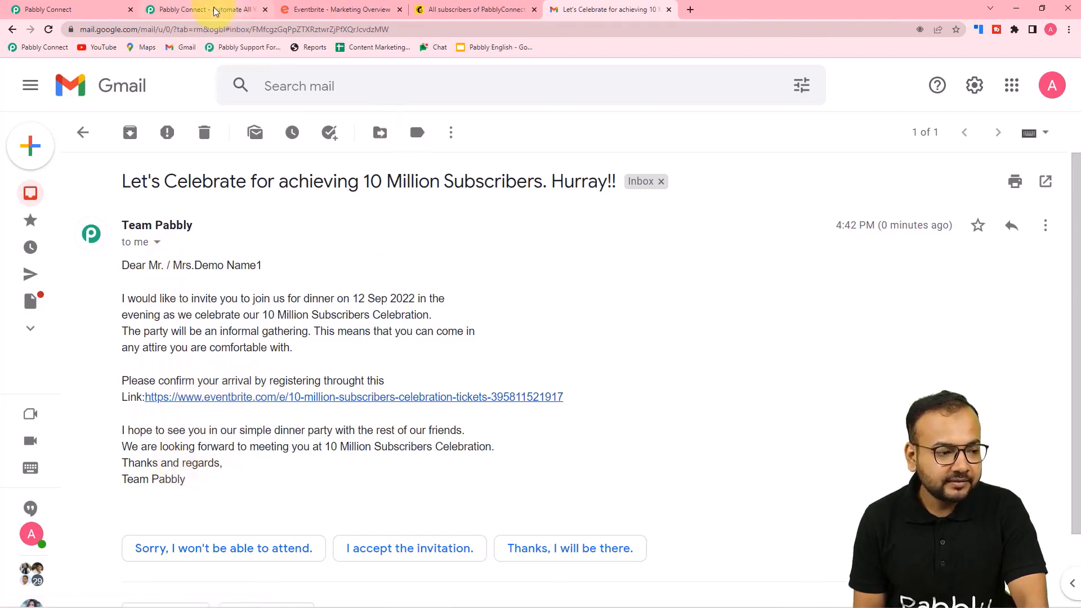
left_click(85, 10)
Collapse the Iterator by Pabbly step and the Eventbrite Get Event step
scroll(380, 301, "up", 5)
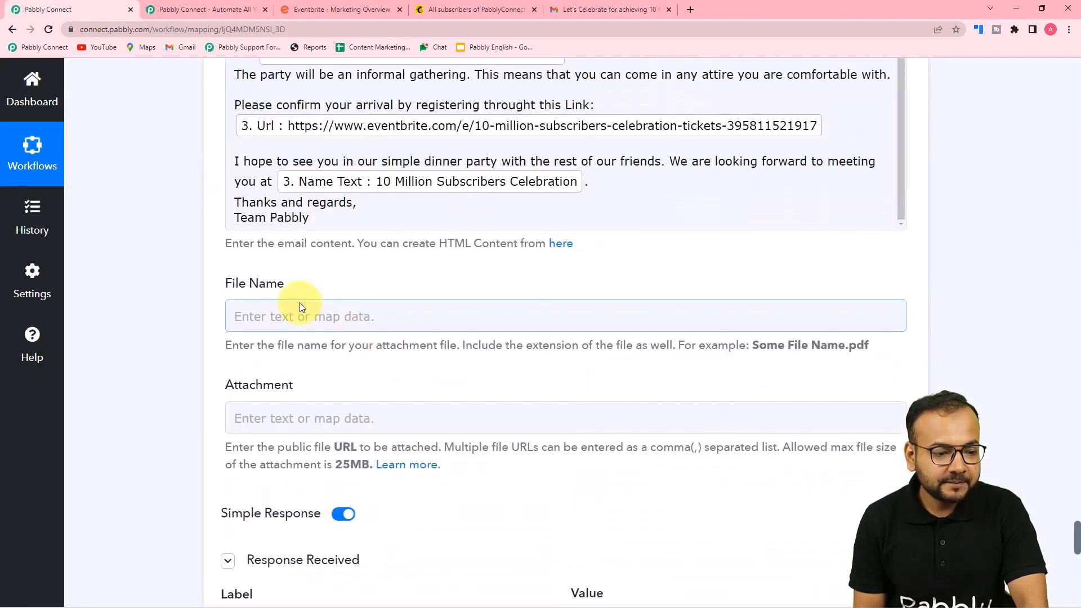
scroll(300, 307, "up", 3)
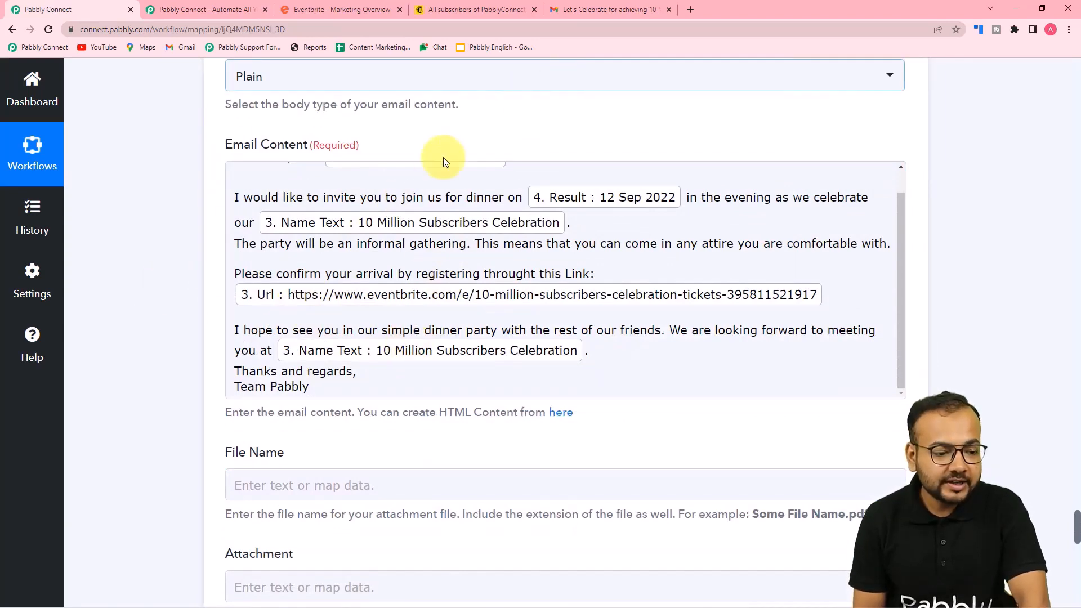
scroll(424, 327, "up", 1)
scroll(212, 276, "up", 15)
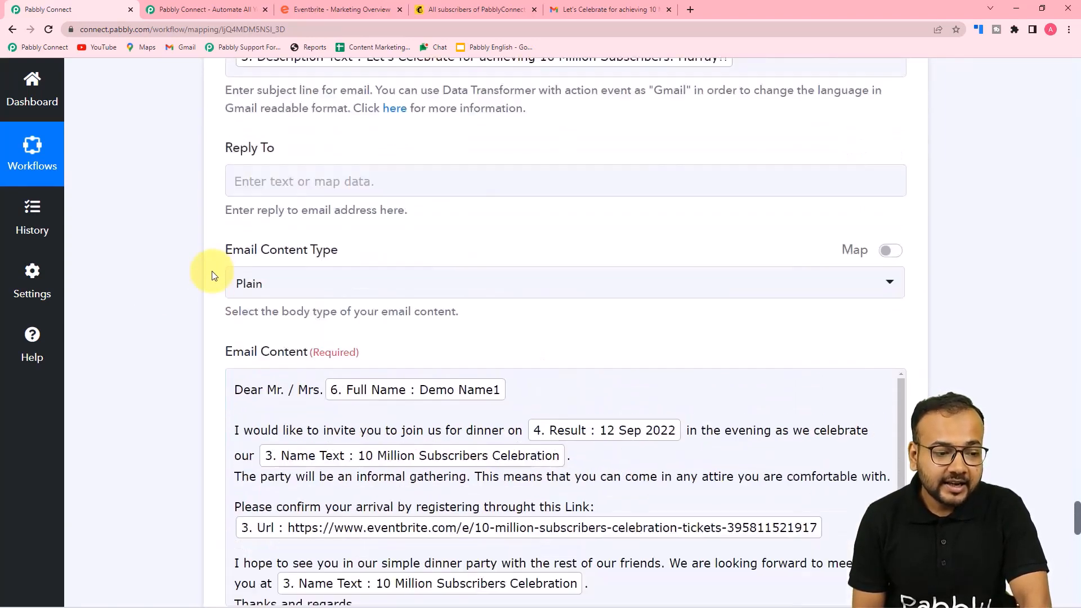
scroll(212, 275, "up", 20)
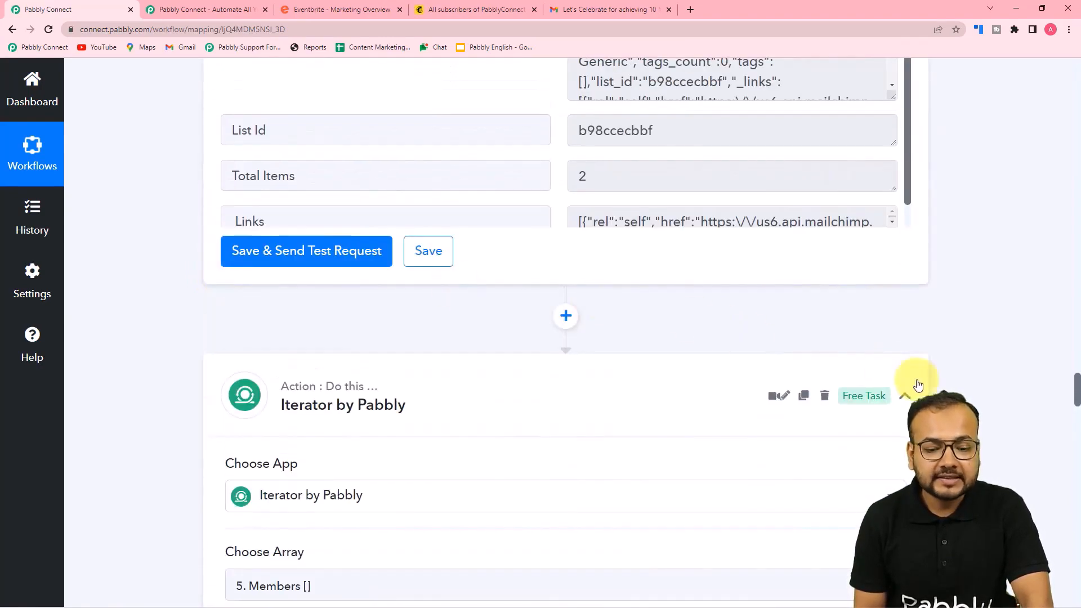
left_click(905, 395)
scroll(905, 376, "up", 5)
scroll(905, 377, "up", 15)
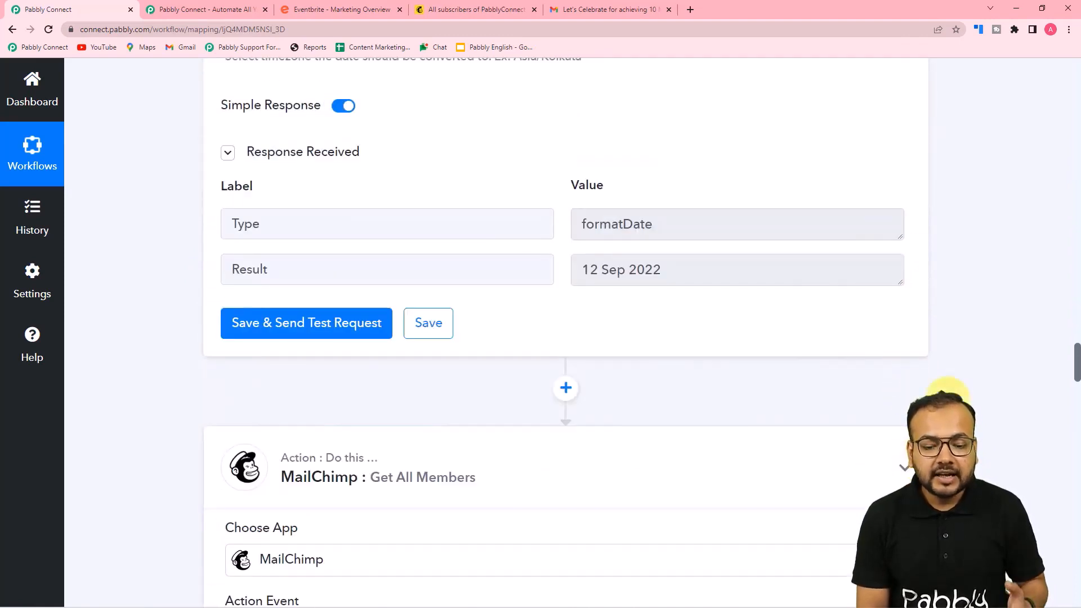
scroll(911, 471, "up", 17)
scroll(946, 344, "up", 11)
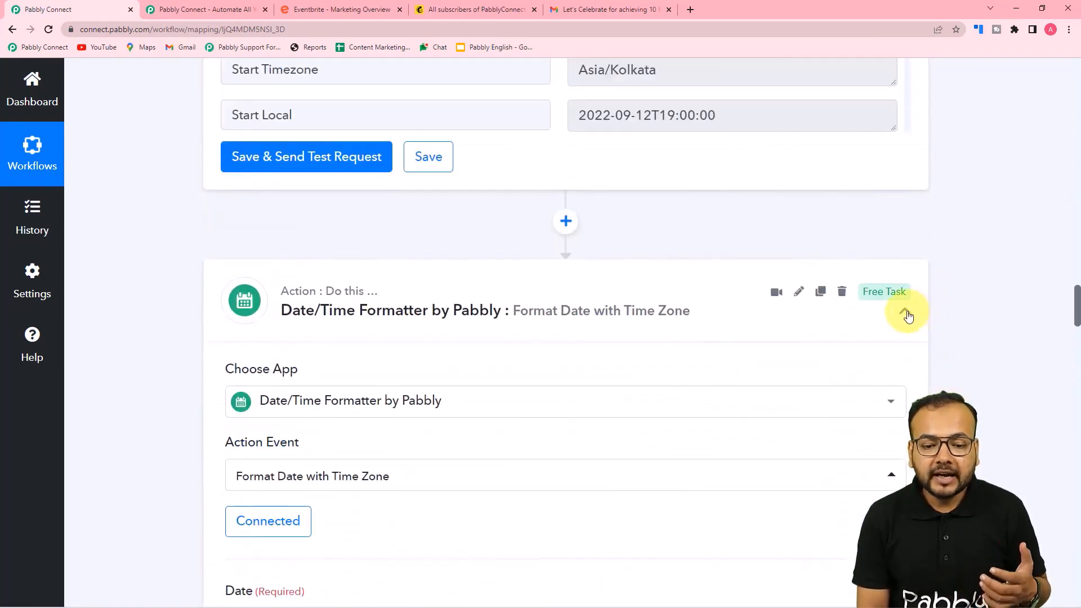
scroll(974, 303, "up", 6)
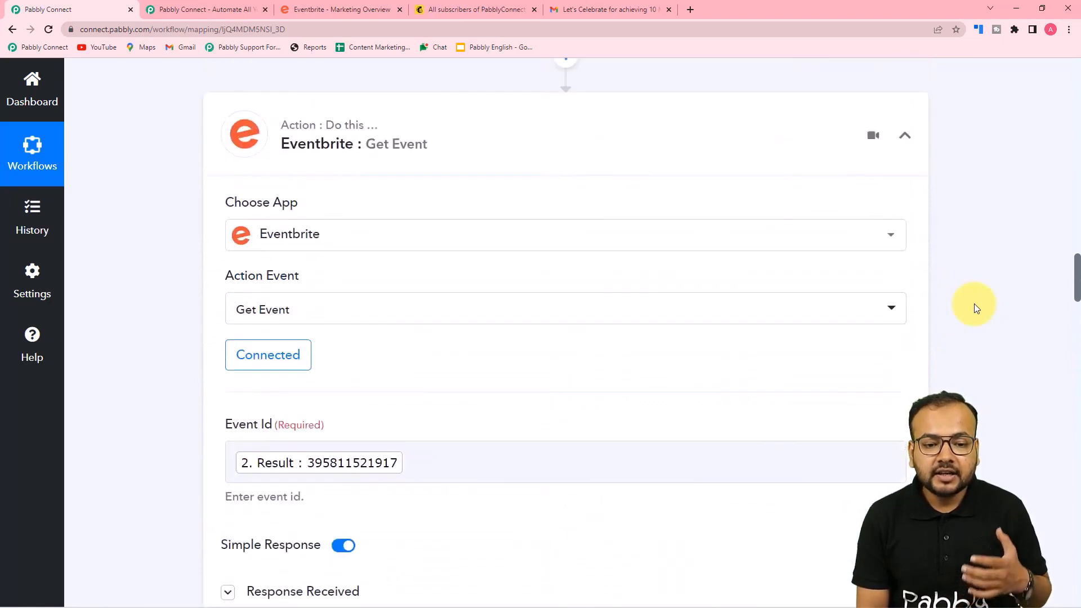
left_click(905, 197)
Collapse the Text Formatter Split Text step and the Eventbrite Event Published trigger
scroll(961, 224, "up", 3)
scroll(986, 270, "up", 9)
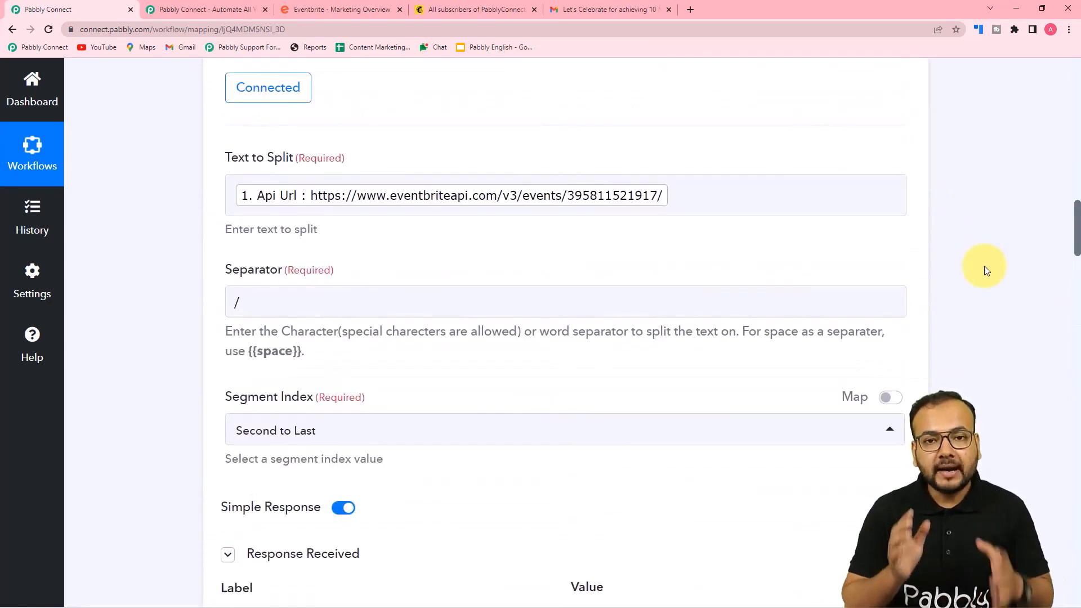
scroll(984, 271, "up", 8)
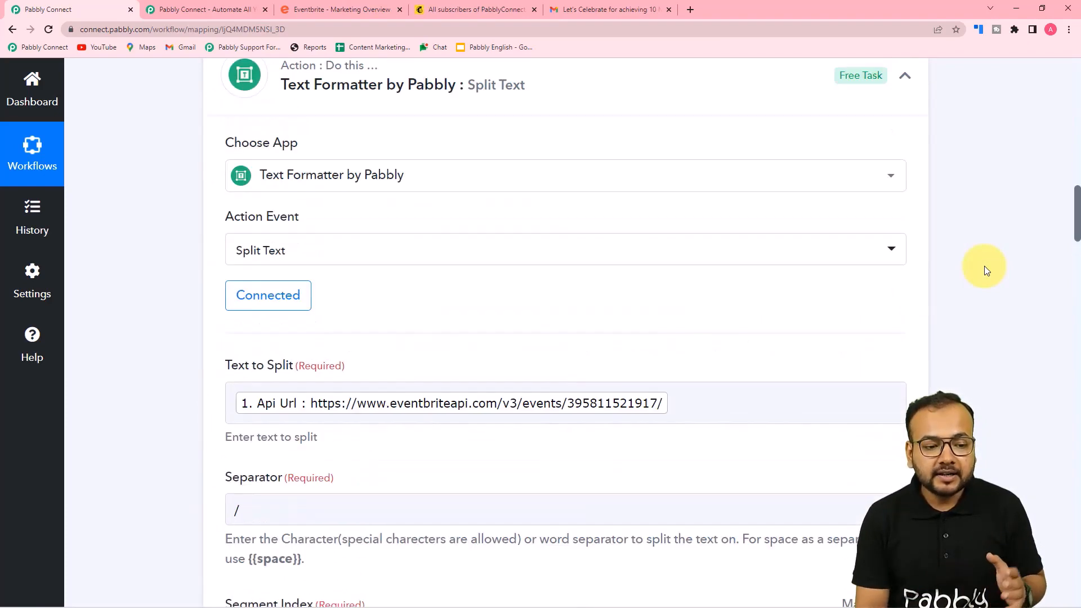
left_click(911, 325)
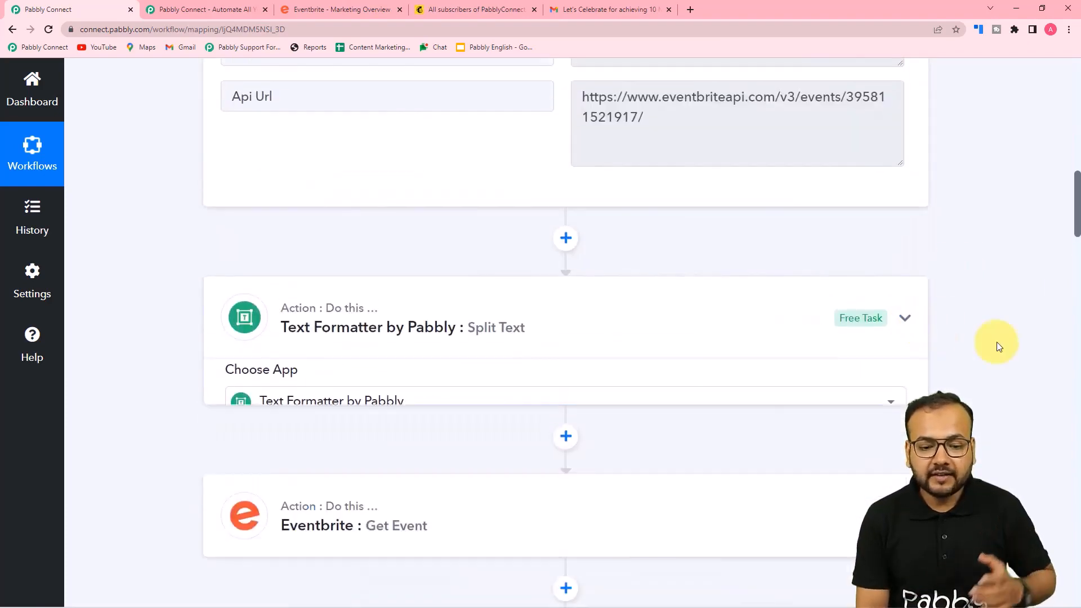
scroll(994, 345, "up", 16)
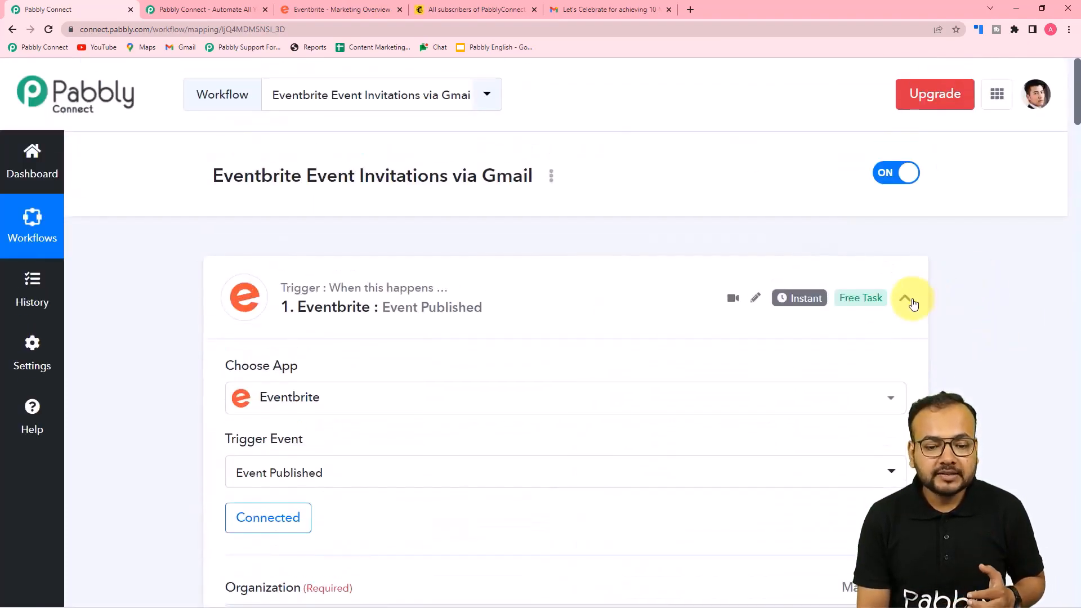
left_click(912, 302)
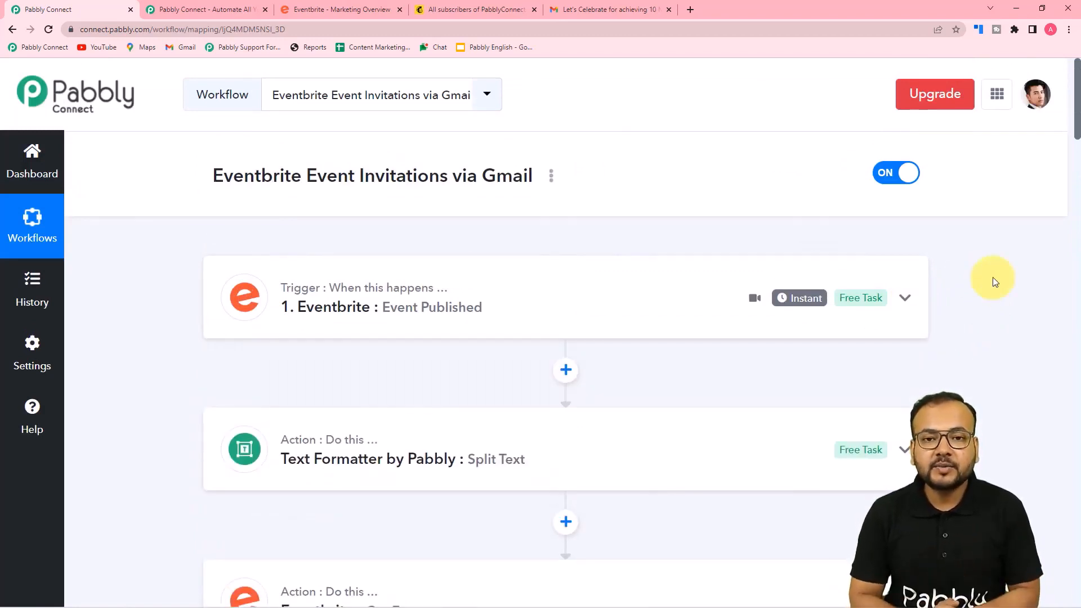
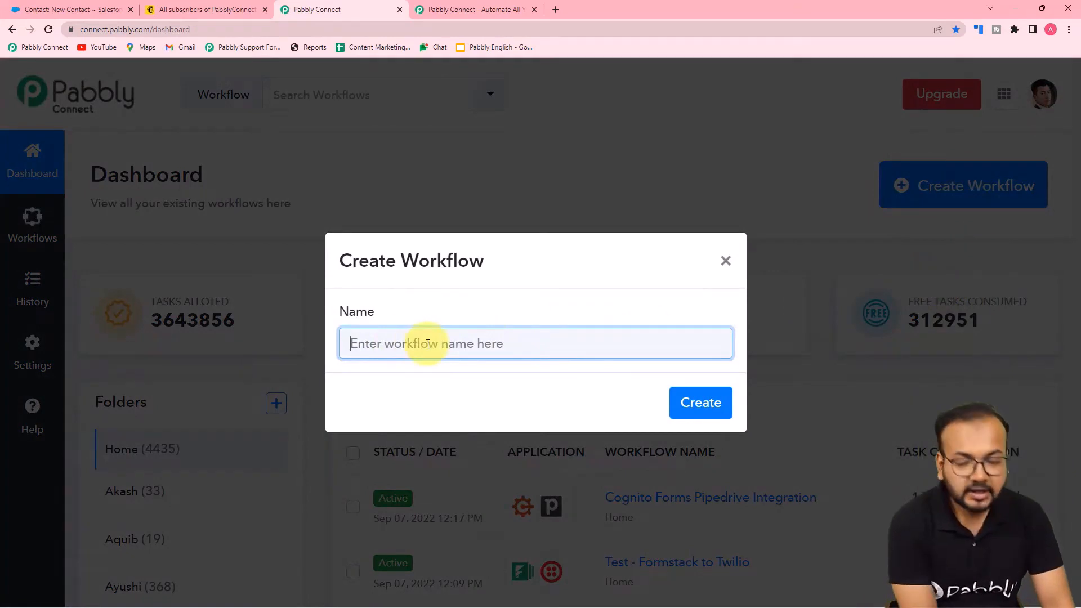
Create a new workflow named 'Salesforce to Mailchimp Automation'
type("Sa")
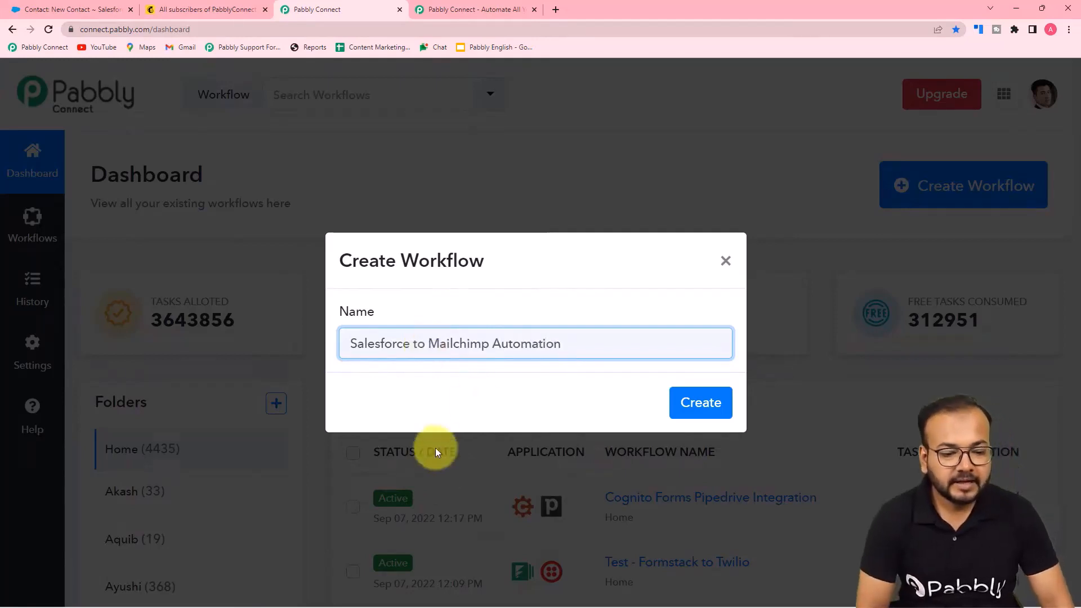
left_click(699, 409)
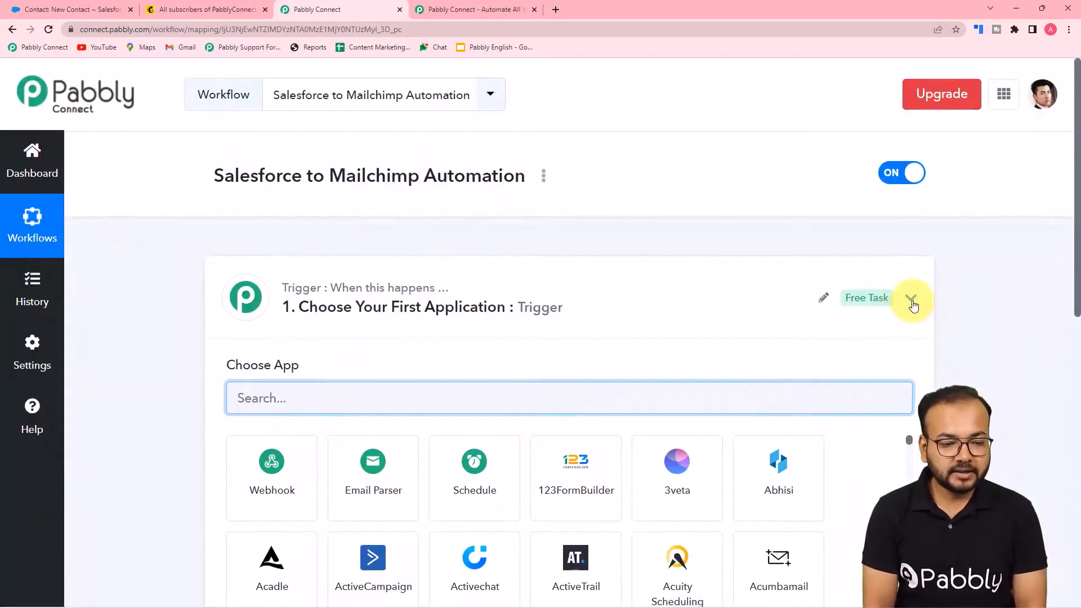
left_click(911, 298)
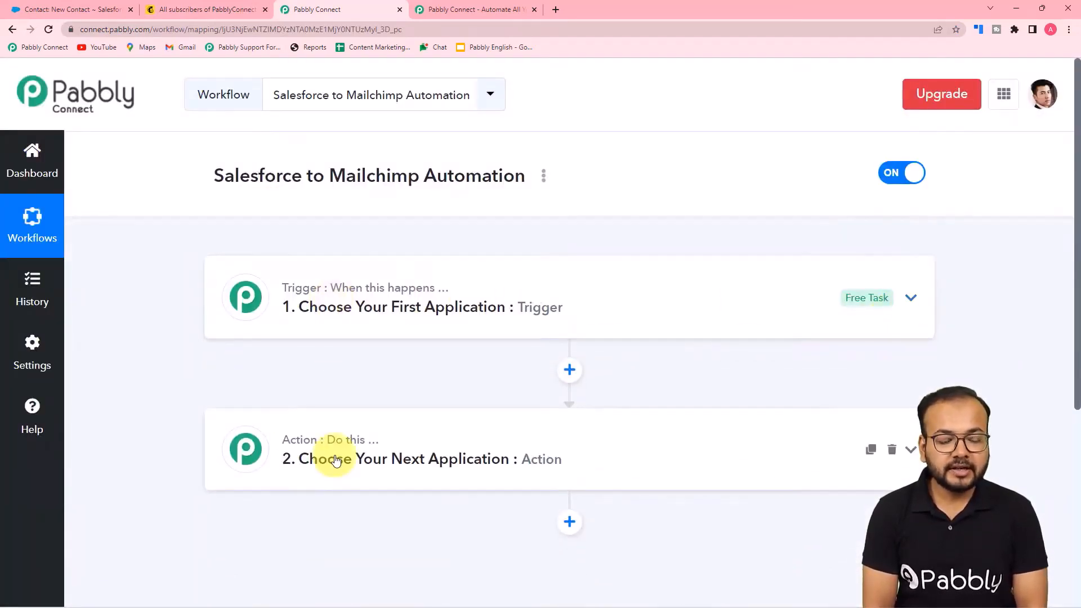
left_click(309, 324)
scroll(310, 325, "down", 1)
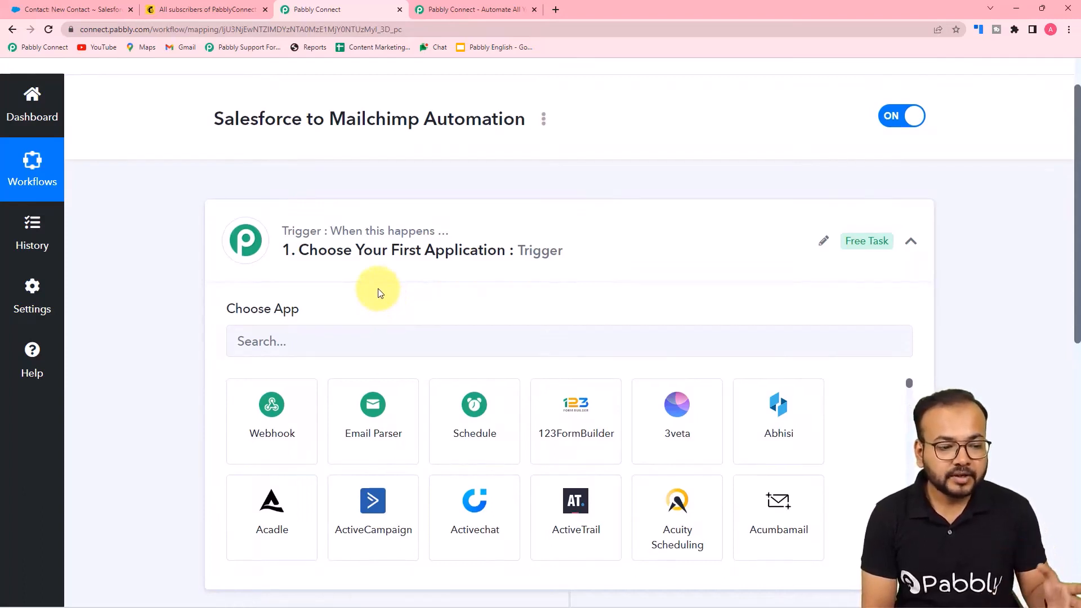
scroll(376, 290, "down", 1)
scroll(244, 106, "up", 1)
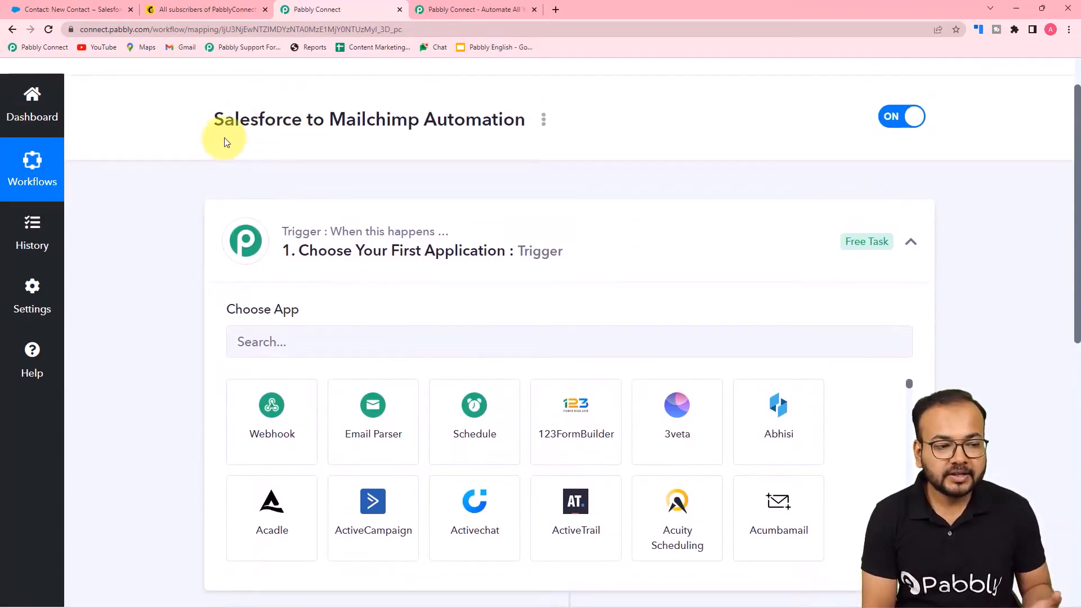
scroll(367, 232, "down", 1)
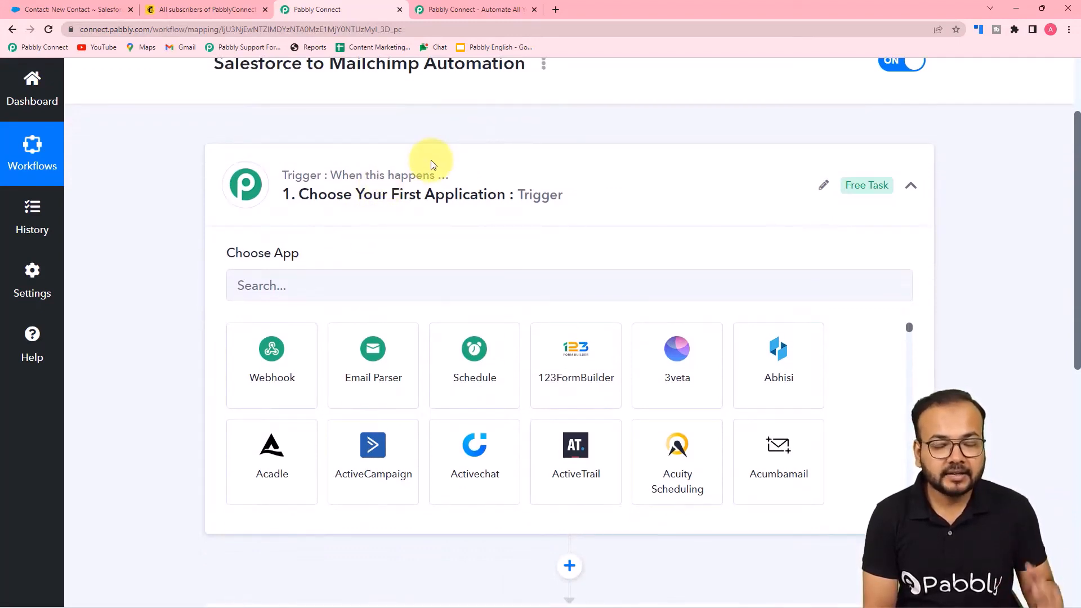
Set the trigger to Salesforce with the New Contact event
left_click(321, 271)
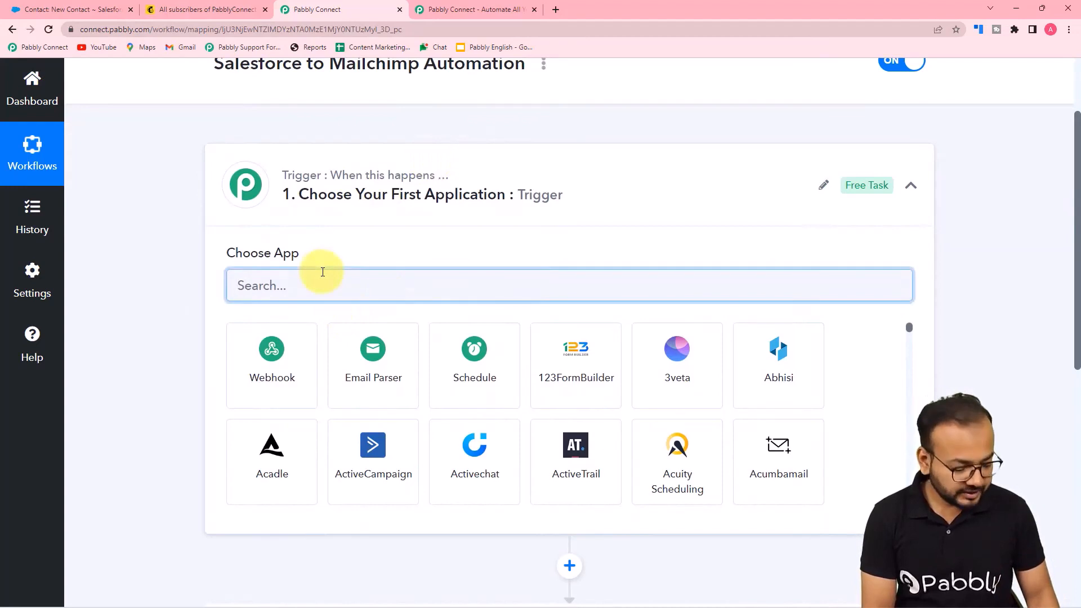
type("sales")
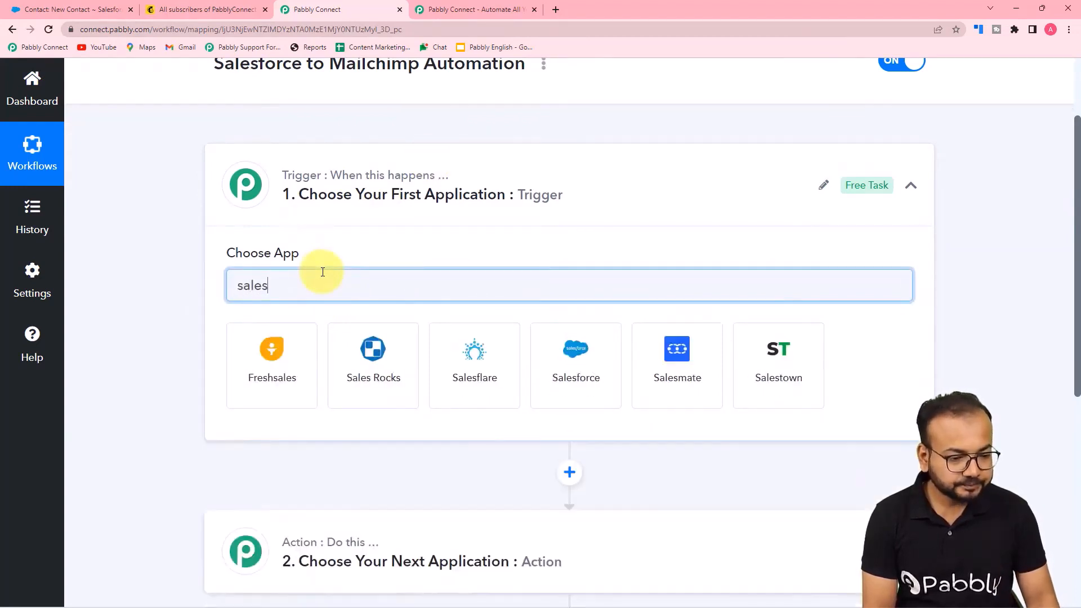
left_click(558, 379)
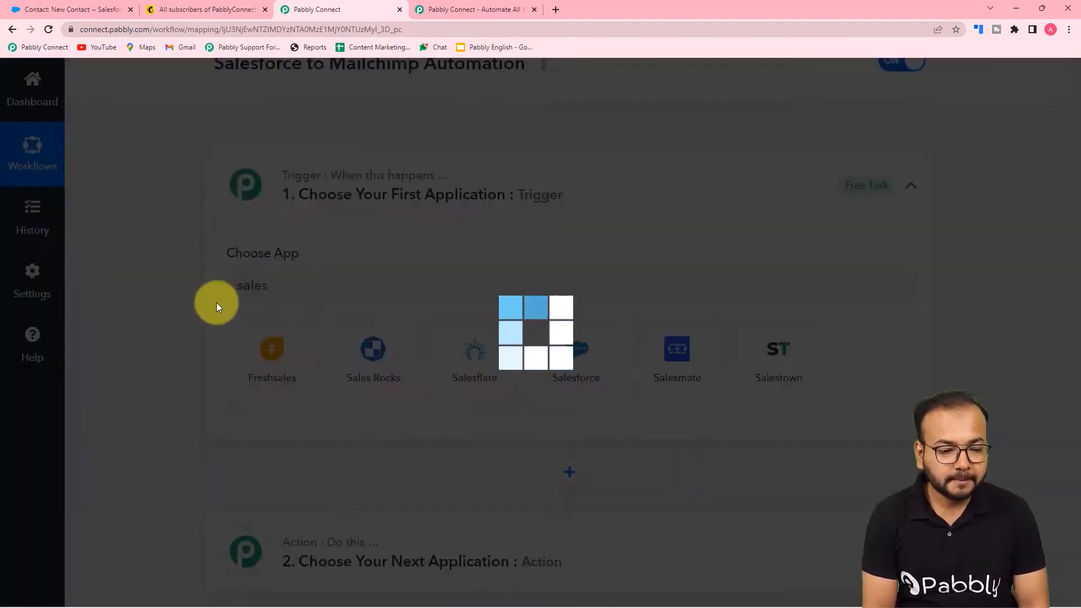
scroll(200, 302, "down", 2)
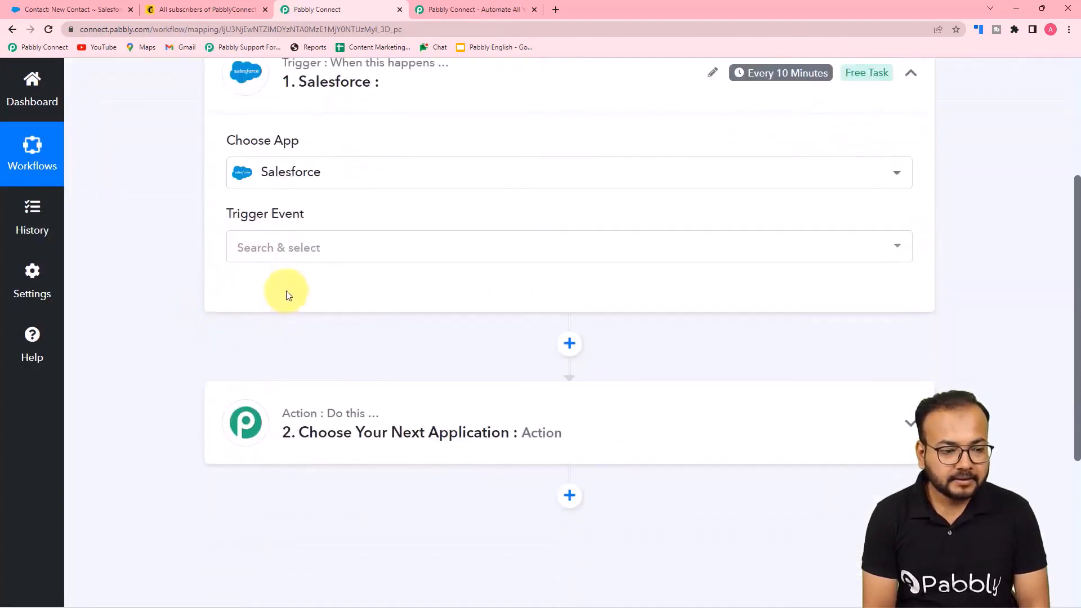
left_click(261, 258)
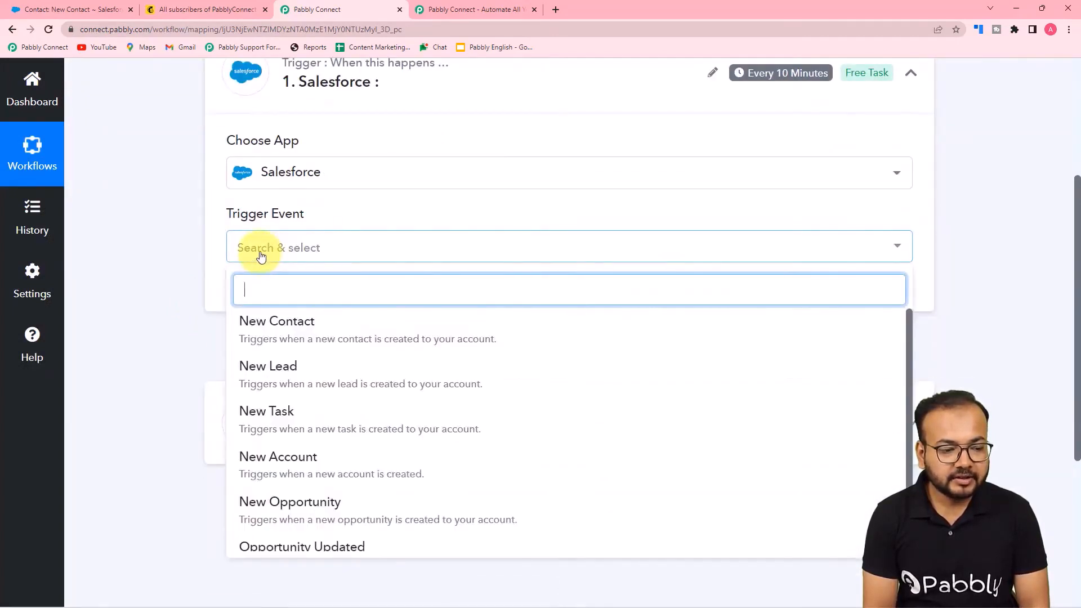
left_click(248, 332)
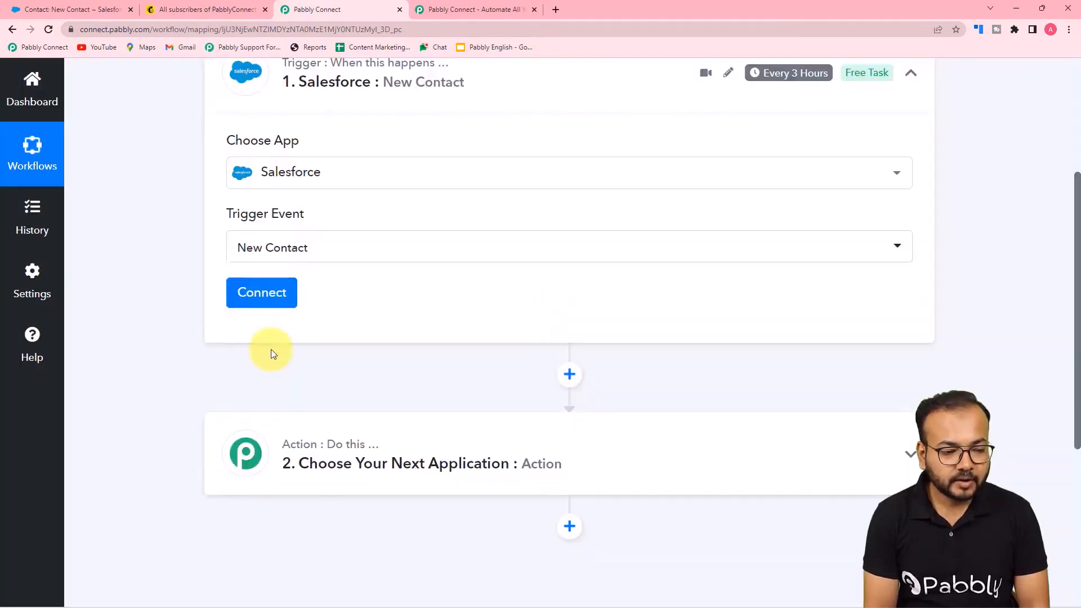
Add a new Salesforce connection and allow Pabbly Connect access to the account
left_click(266, 301)
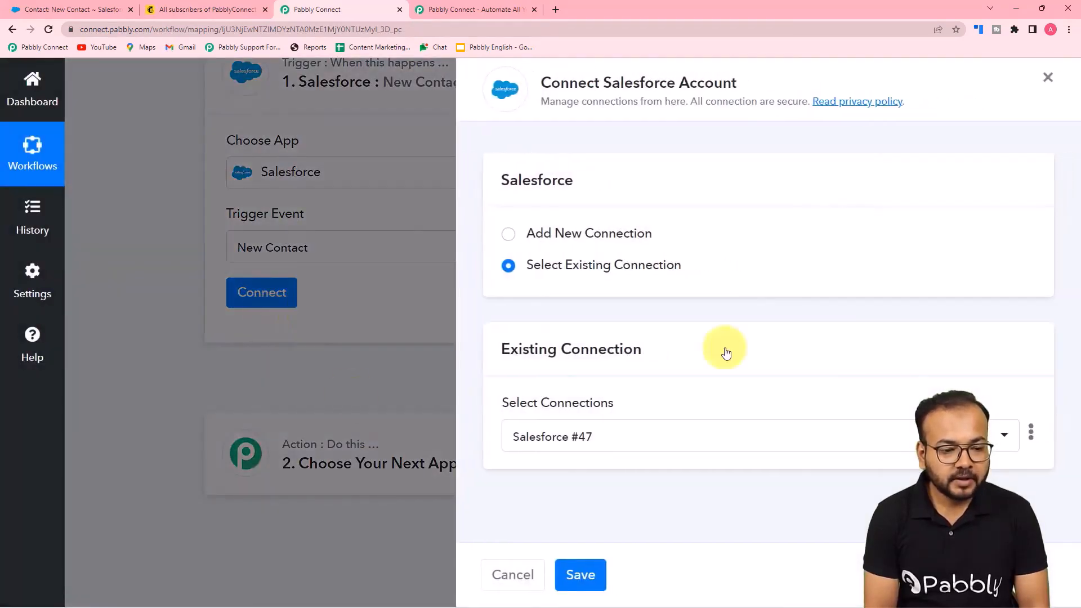
left_click(507, 234)
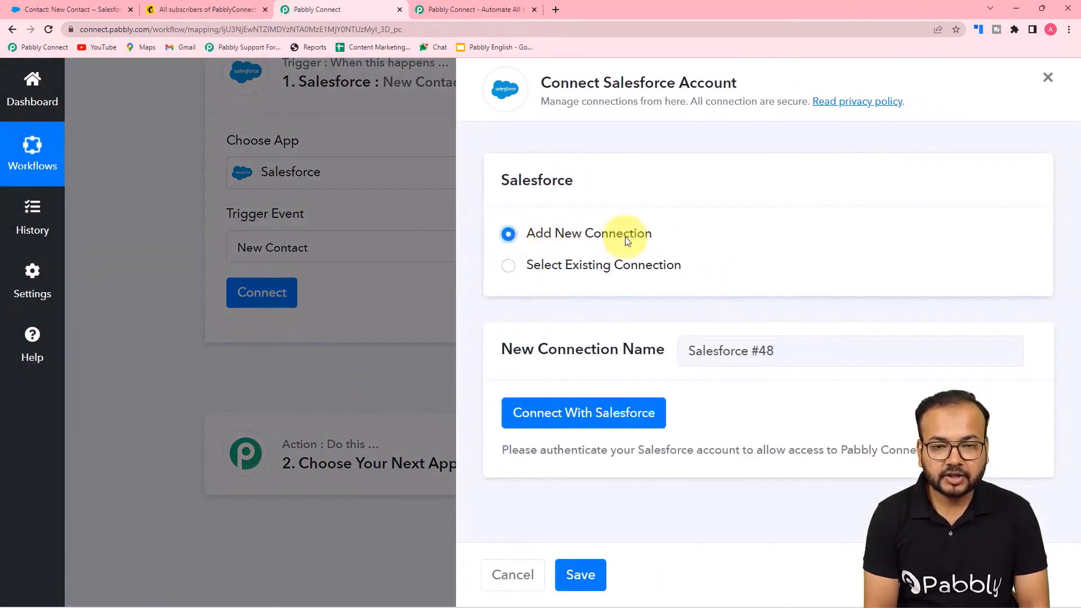
left_click(551, 411)
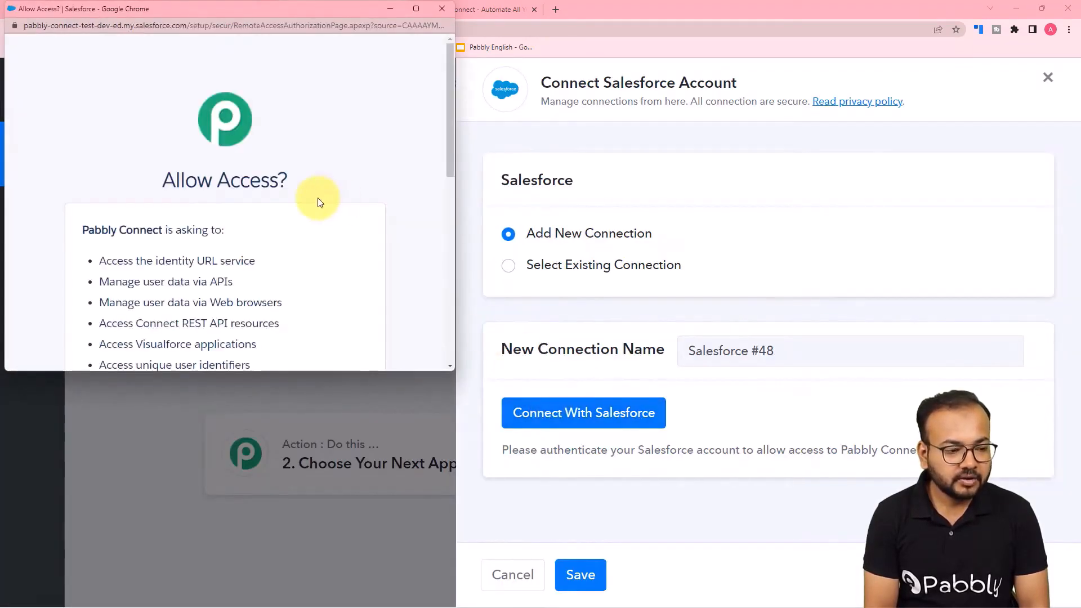
scroll(319, 202, "down", 2)
scroll(319, 200, "down", 5)
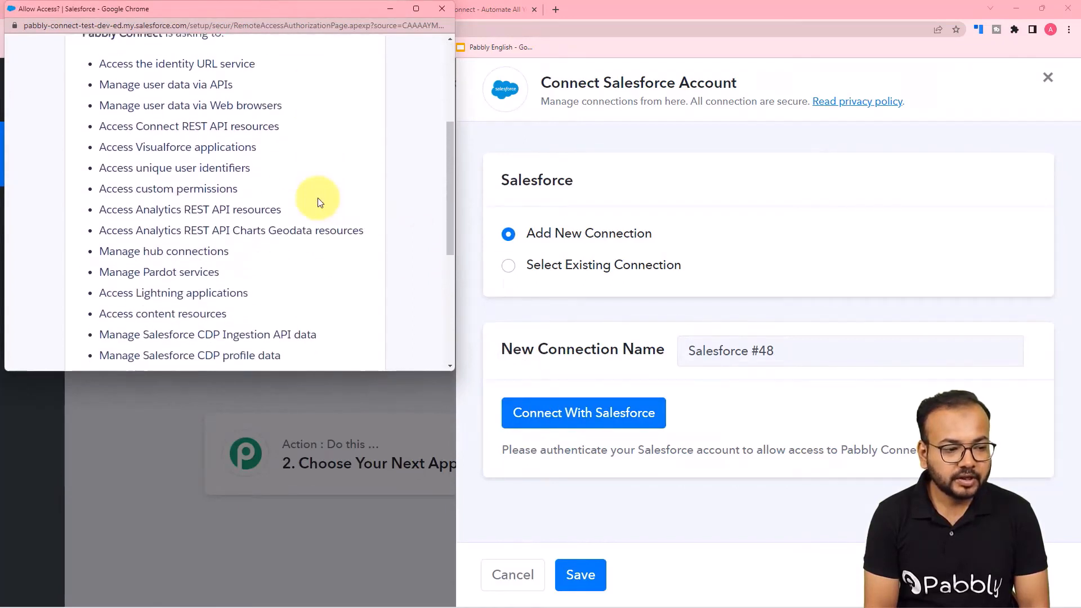
scroll(318, 198, "down", 2)
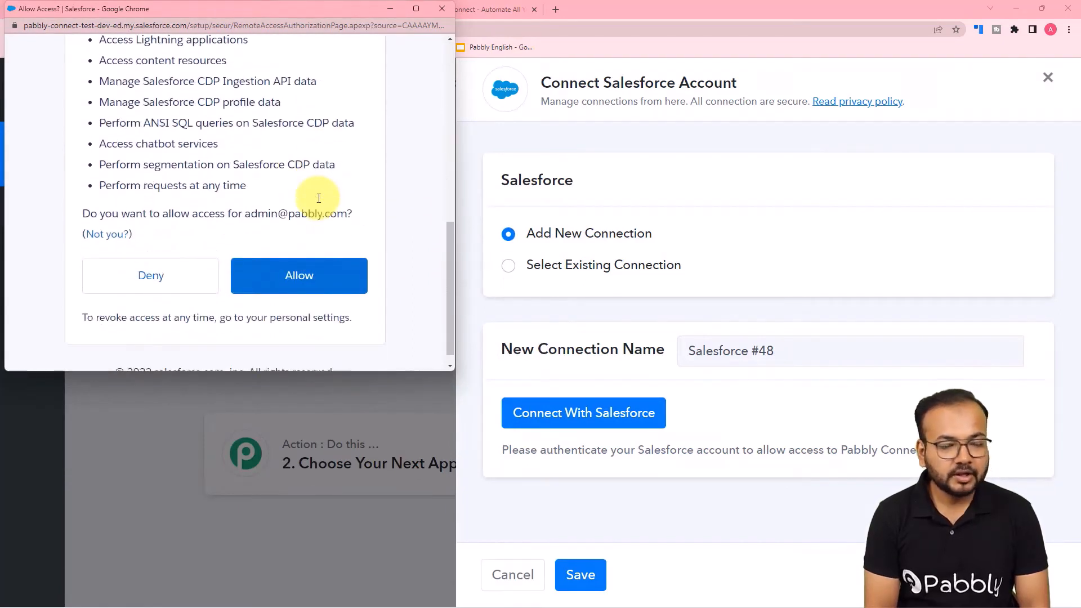
left_click(301, 280)
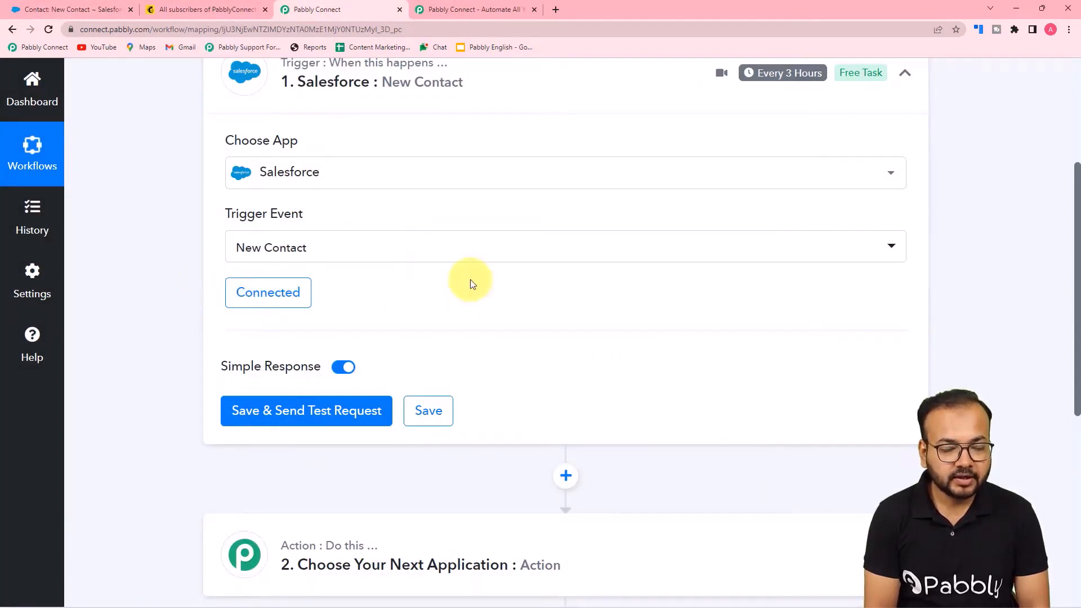
scroll(770, 264, "up", 1)
scroll(769, 263, "up", 3)
mouse_move(777, 248)
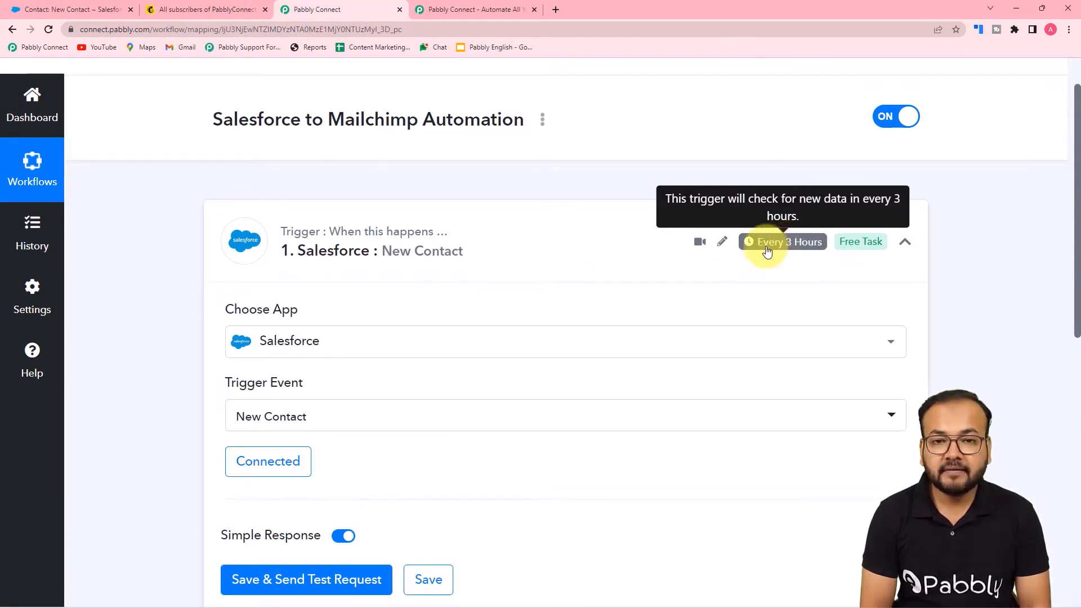
scroll(768, 250, "down", 3)
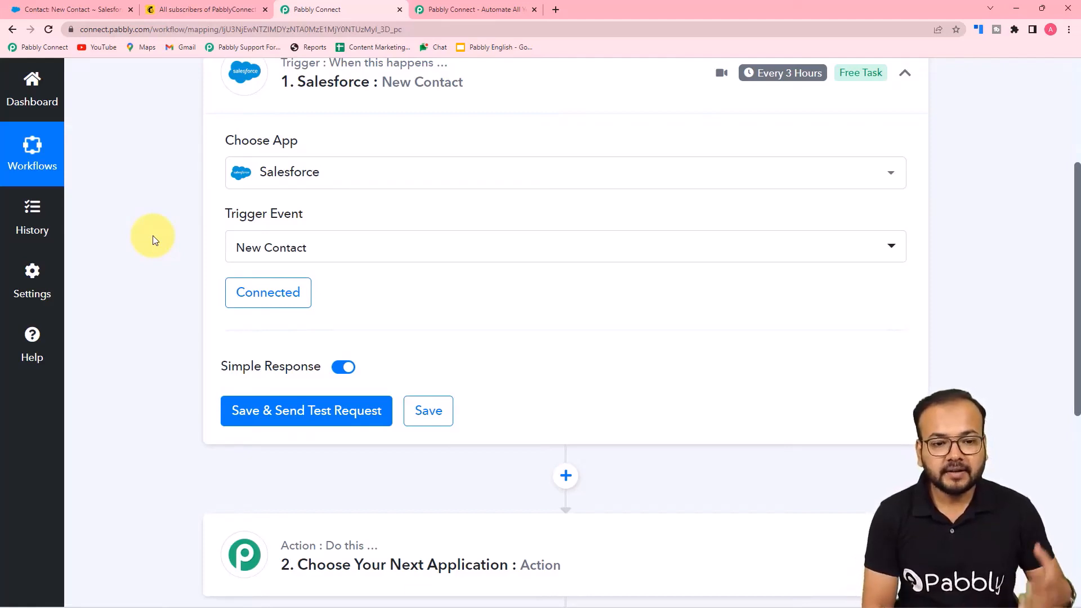
scroll(167, 256, "down", 3)
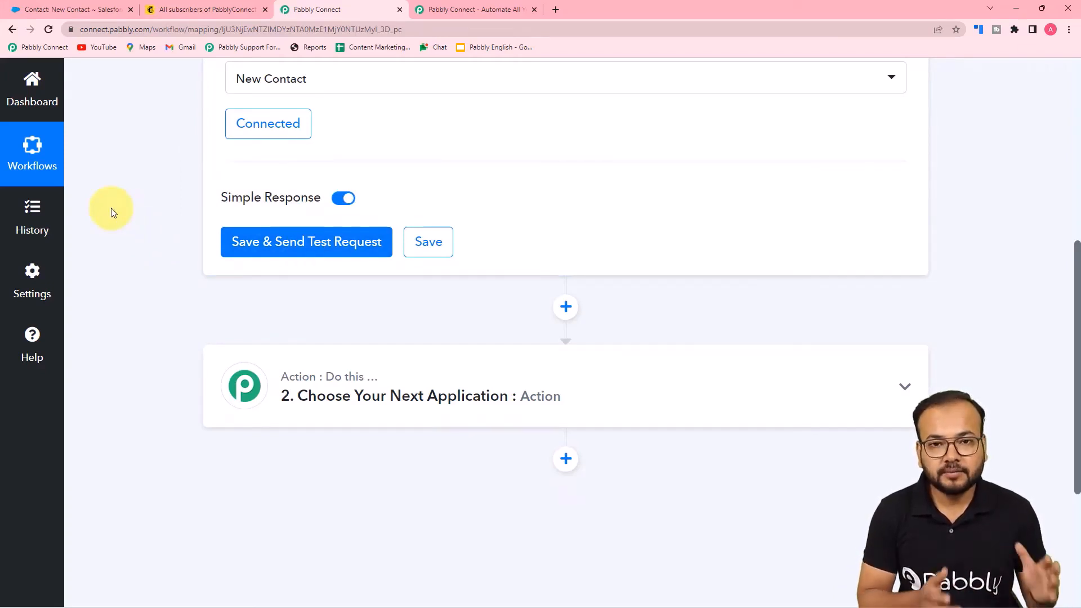
Switch to Salesforce and bring up the 'New Contact' record under Recent Items
left_click(25, 5)
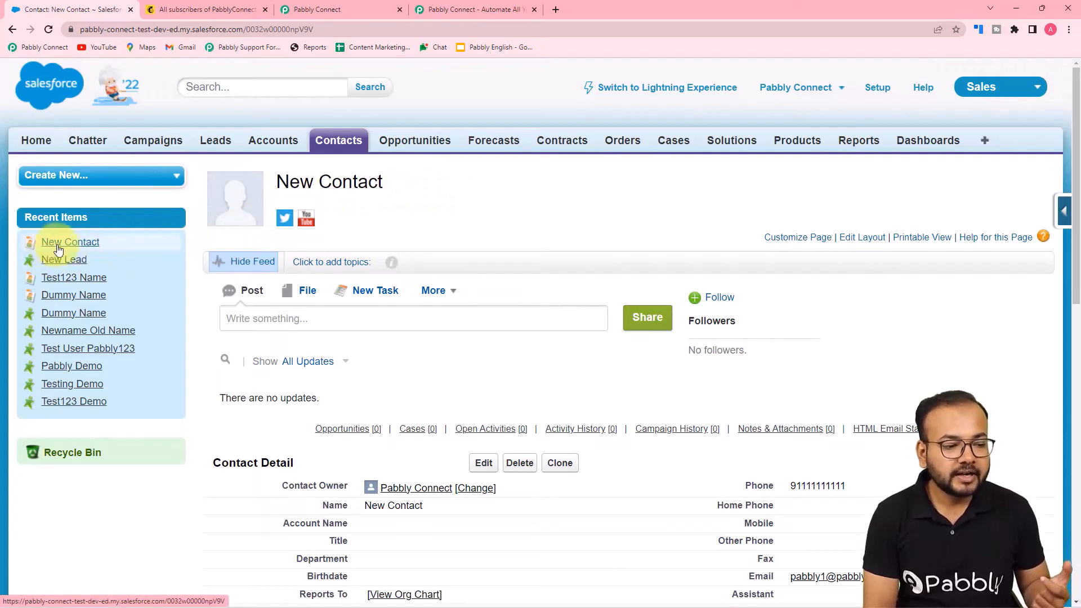
mouse_move(56, 248)
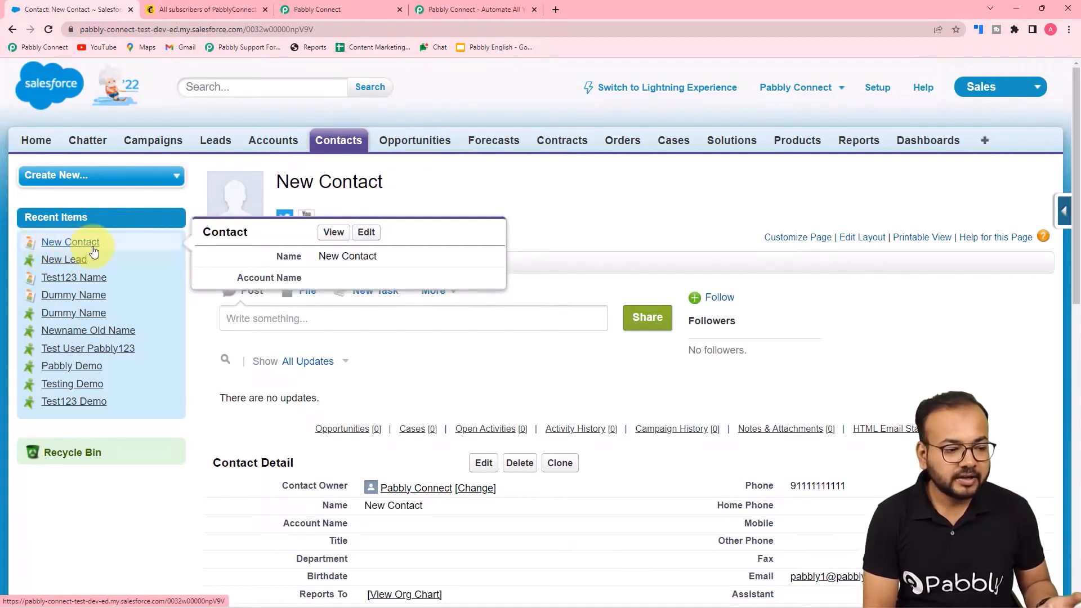
left_click(336, 8)
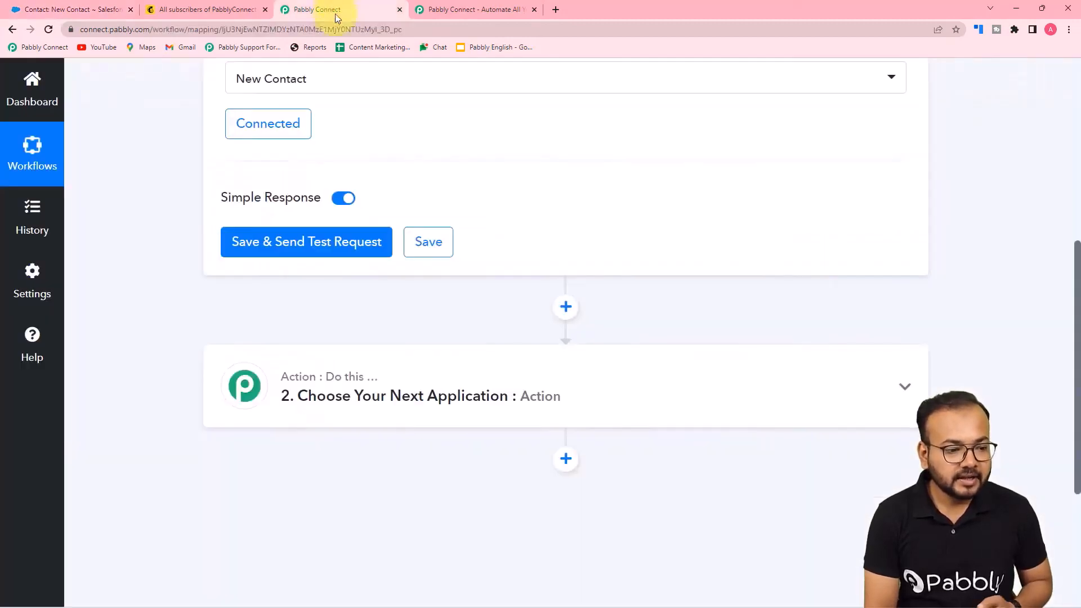
left_click(281, 242)
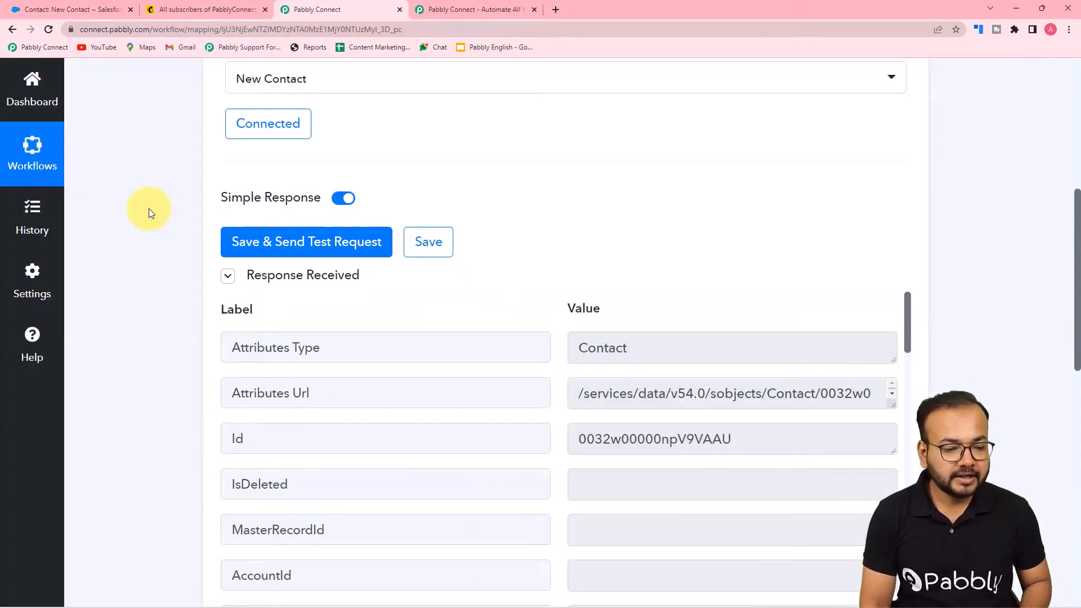
scroll(148, 222, "down", 5)
scroll(143, 225, "down", 1)
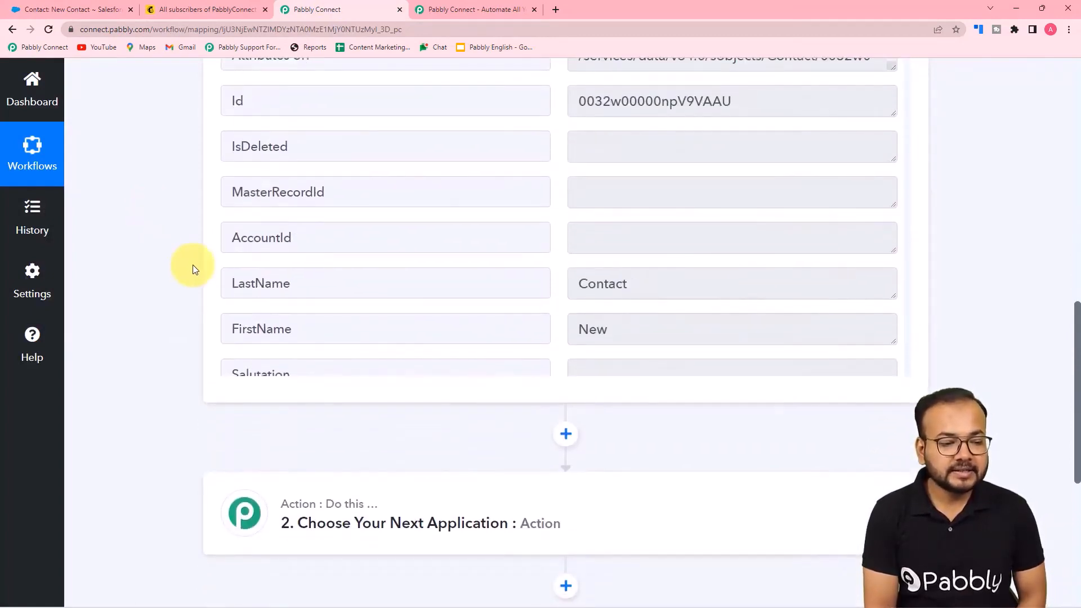
scroll(354, 295, "down", 1)
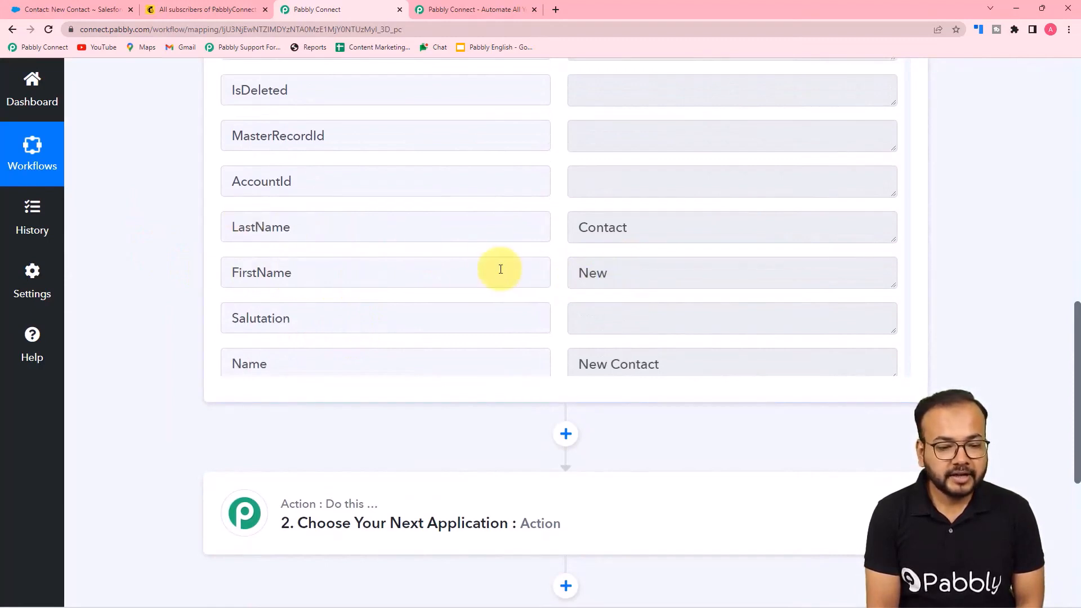
scroll(499, 268, "down", 2)
scroll(365, 284, "down", 13)
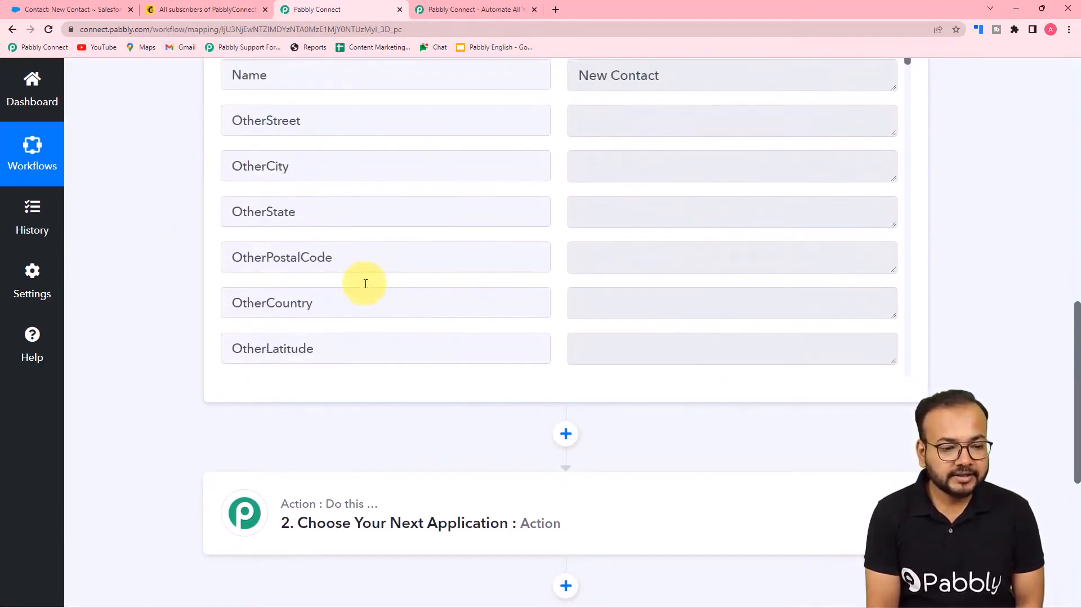
scroll(365, 283, "down", 6)
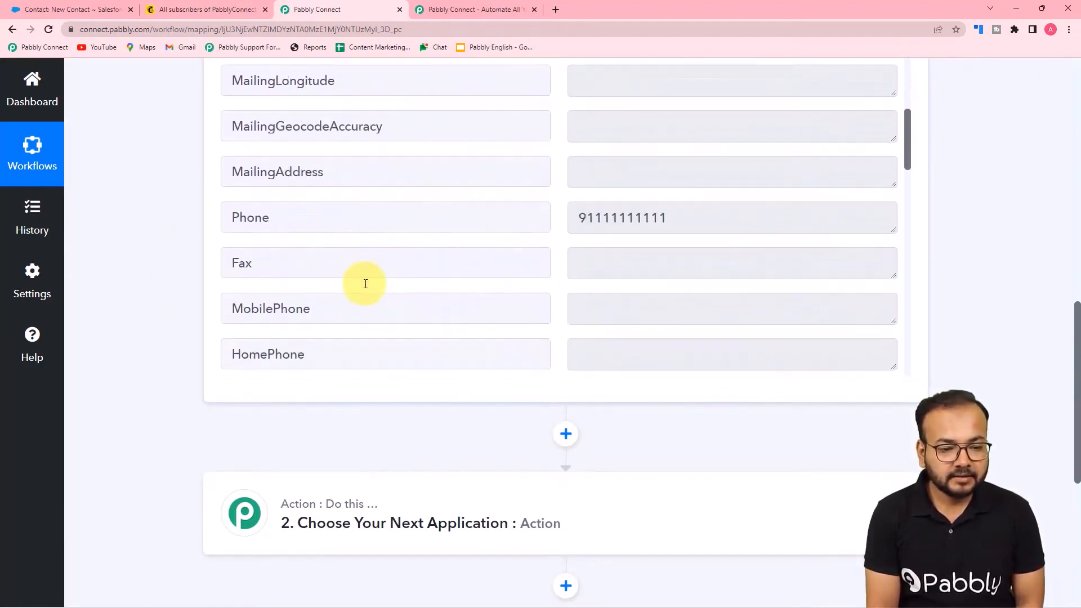
scroll(345, 210, "up", 3)
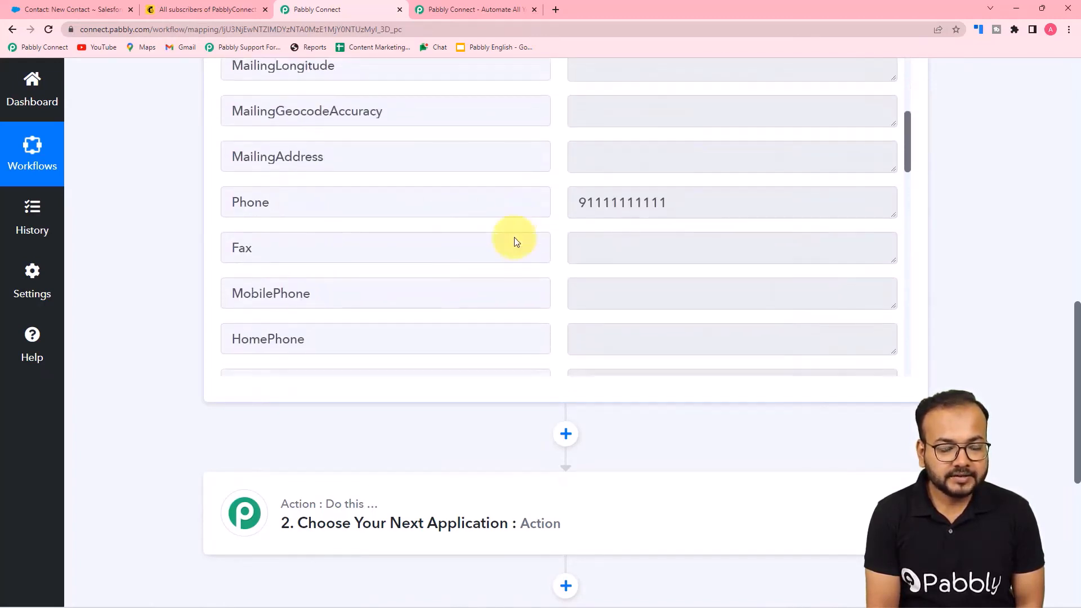
scroll(514, 242, "down", 5)
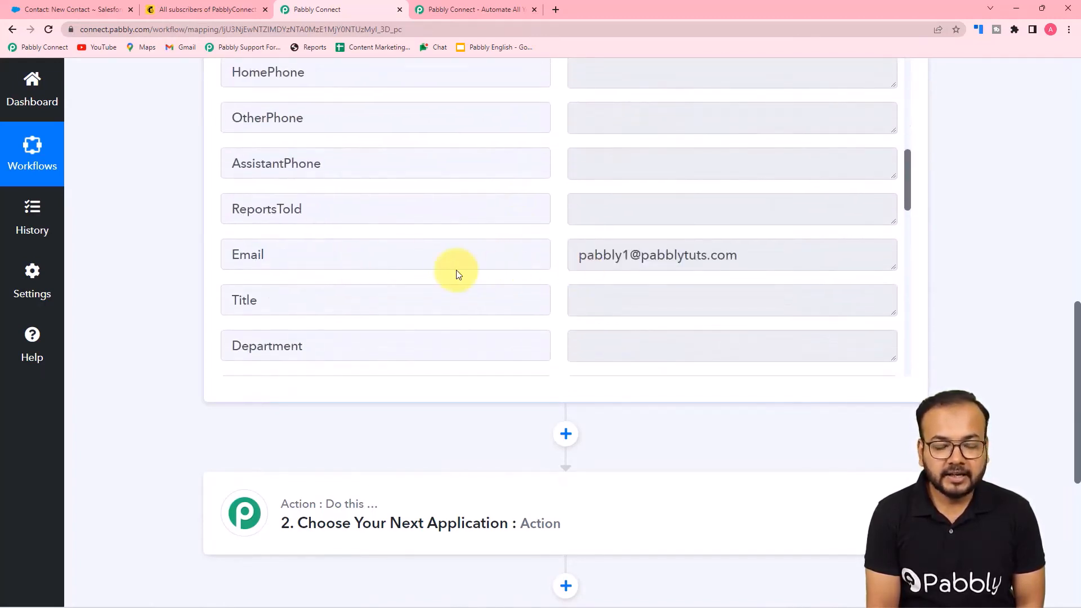
scroll(456, 273, "down", 7)
scroll(456, 274, "down", 3)
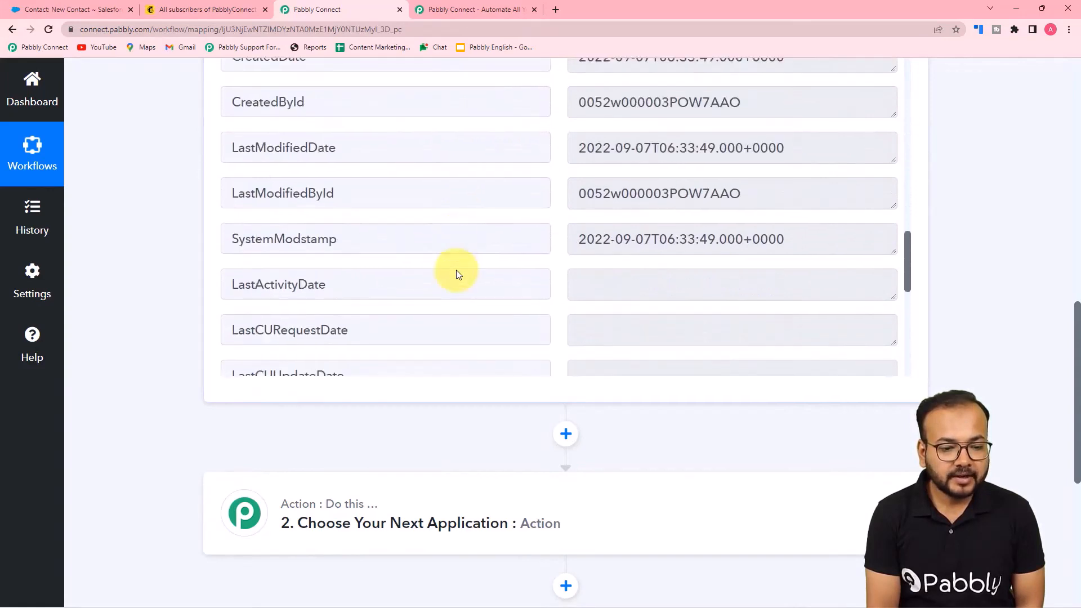
scroll(457, 274, "down", 3)
scroll(457, 274, "down", 7)
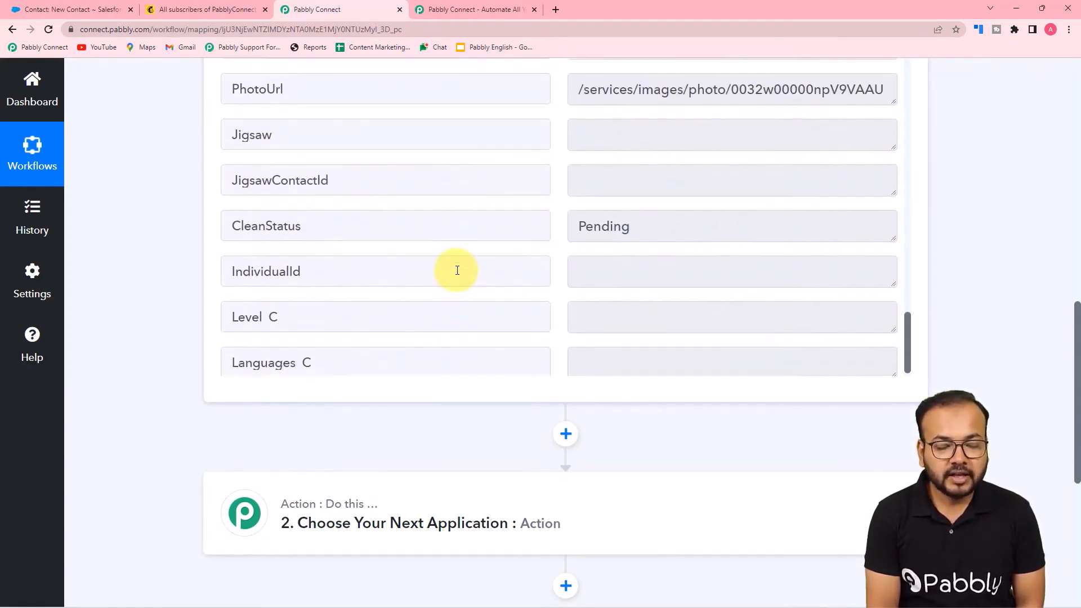
scroll(457, 270, "up", 9)
scroll(457, 271, "up", 9)
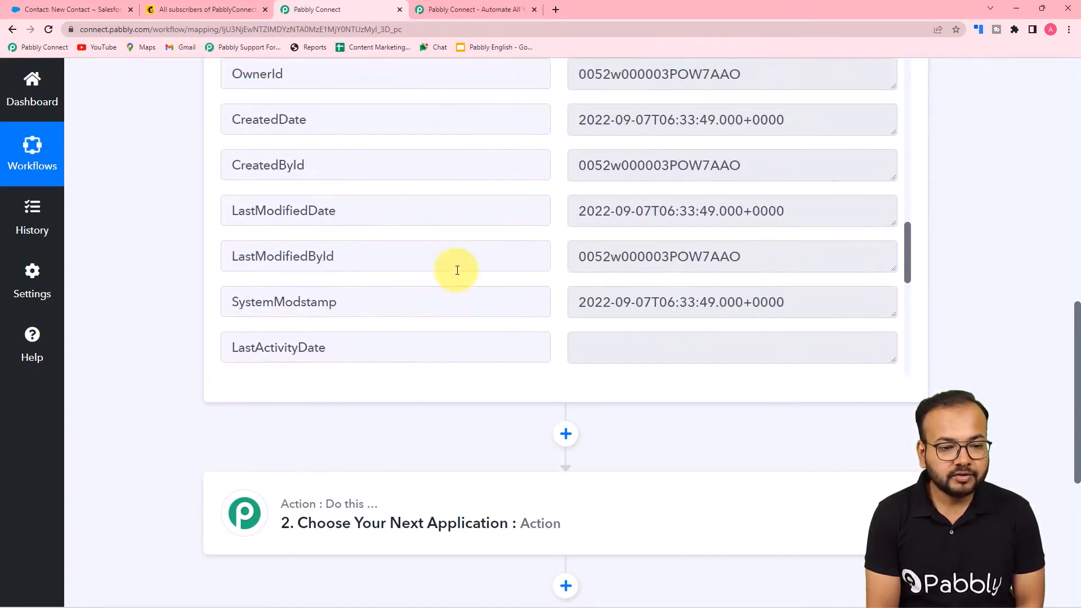
scroll(412, 212, "up", 3)
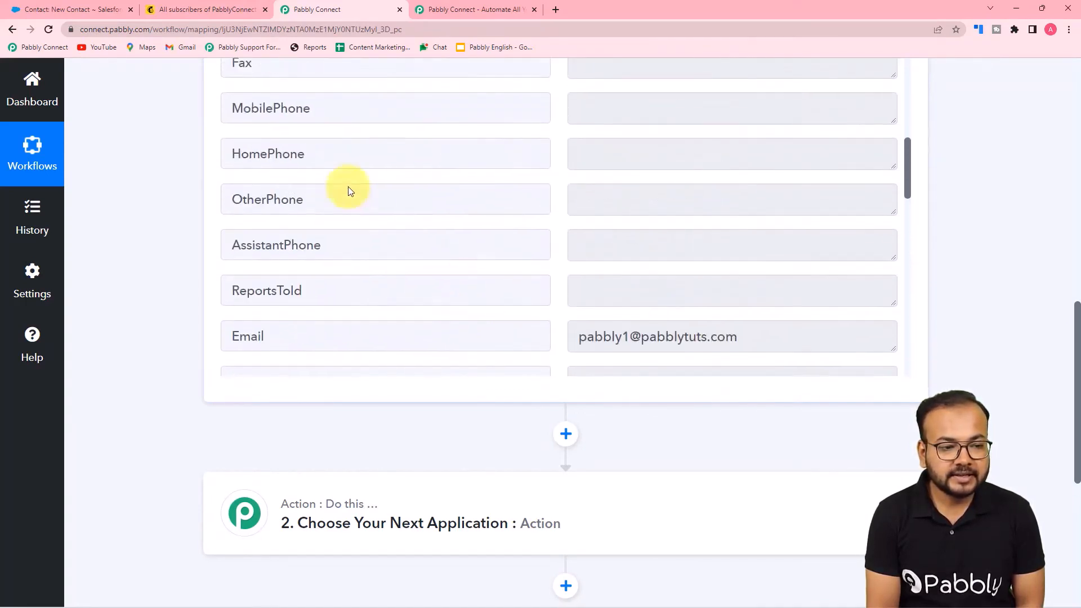
scroll(186, 192, "down", 1)
scroll(164, 208, "down", 5)
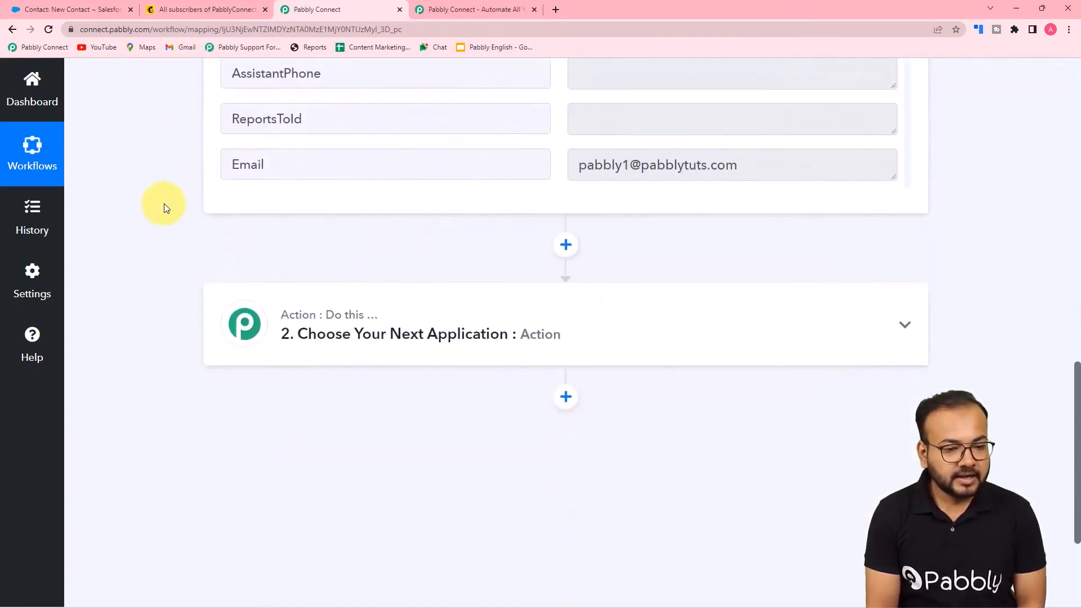
scroll(164, 208, "down", 1)
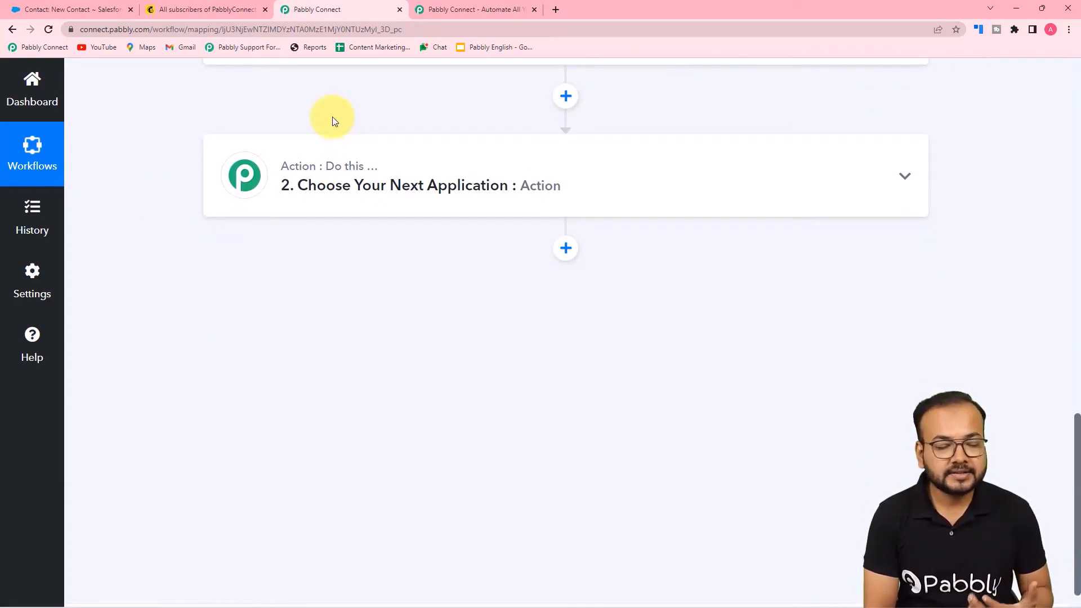
Choose MailChimp as the action app with the 'Add New Member with Custom Fields' event
left_click(319, 191)
scroll(330, 191, "down", 3)
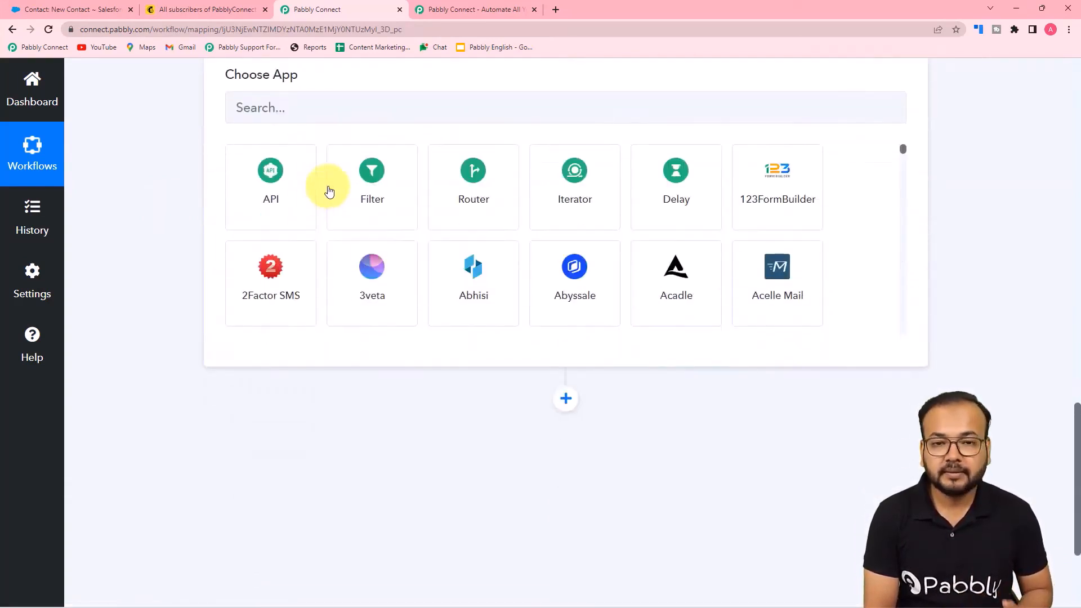
scroll(330, 191, "up", 1)
left_click(307, 171)
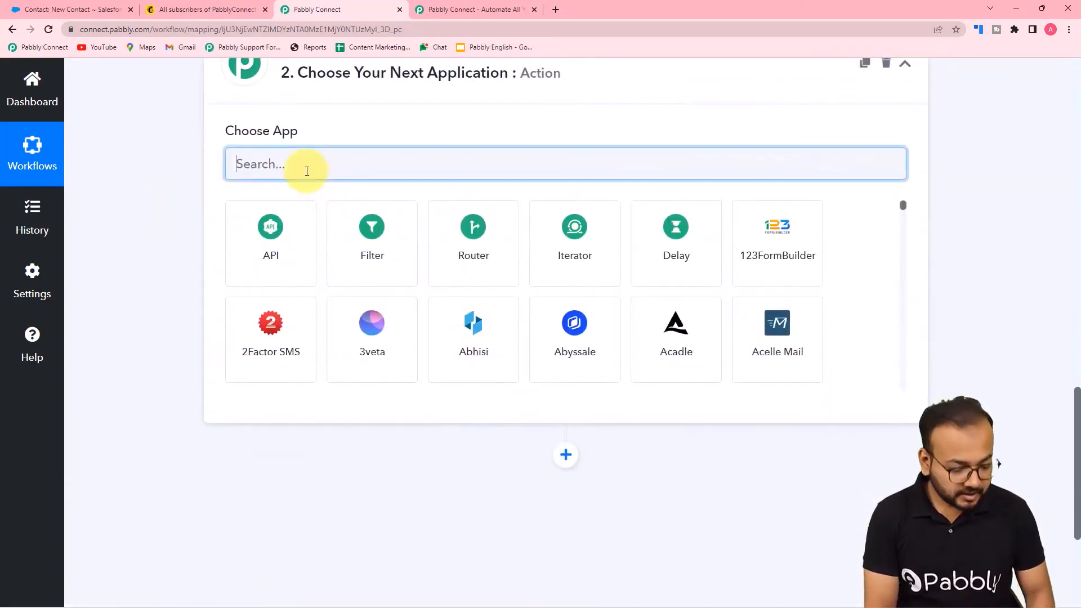
type("mail")
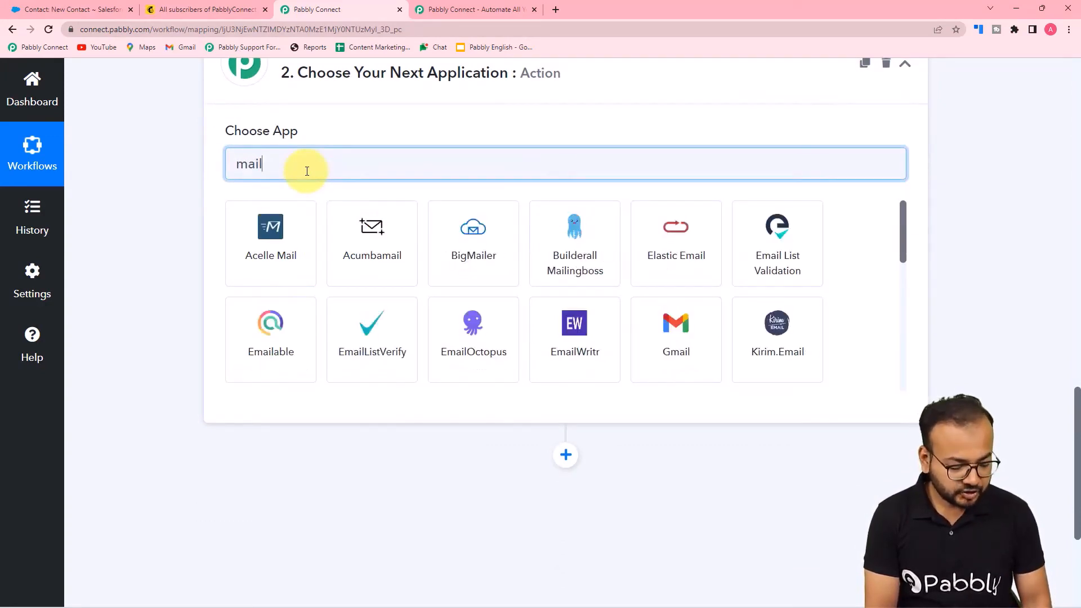
type("vh")
key("BackSpace")
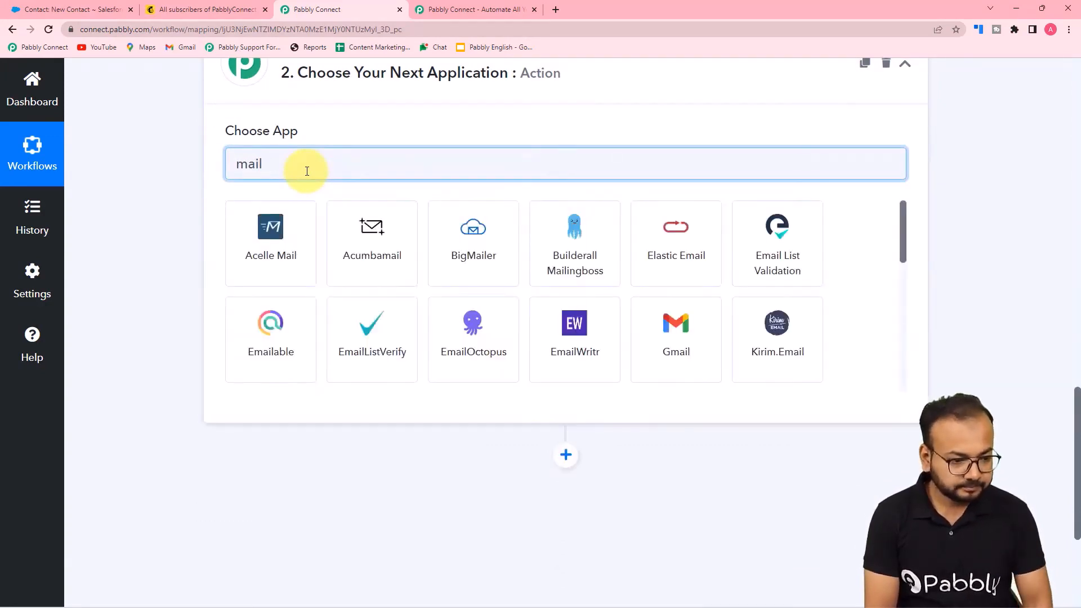
type("c")
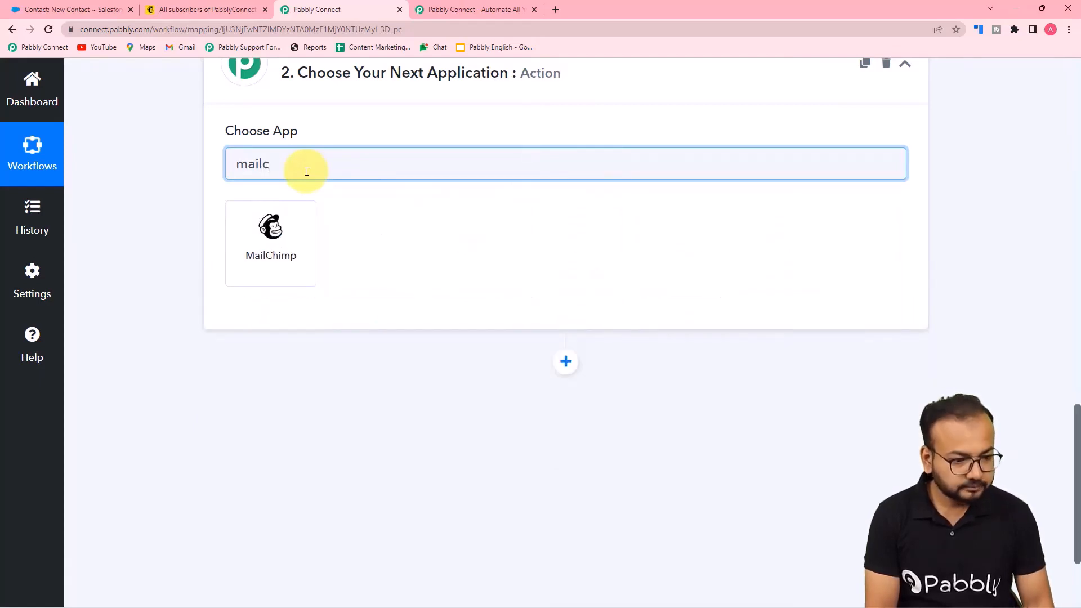
left_click(250, 266)
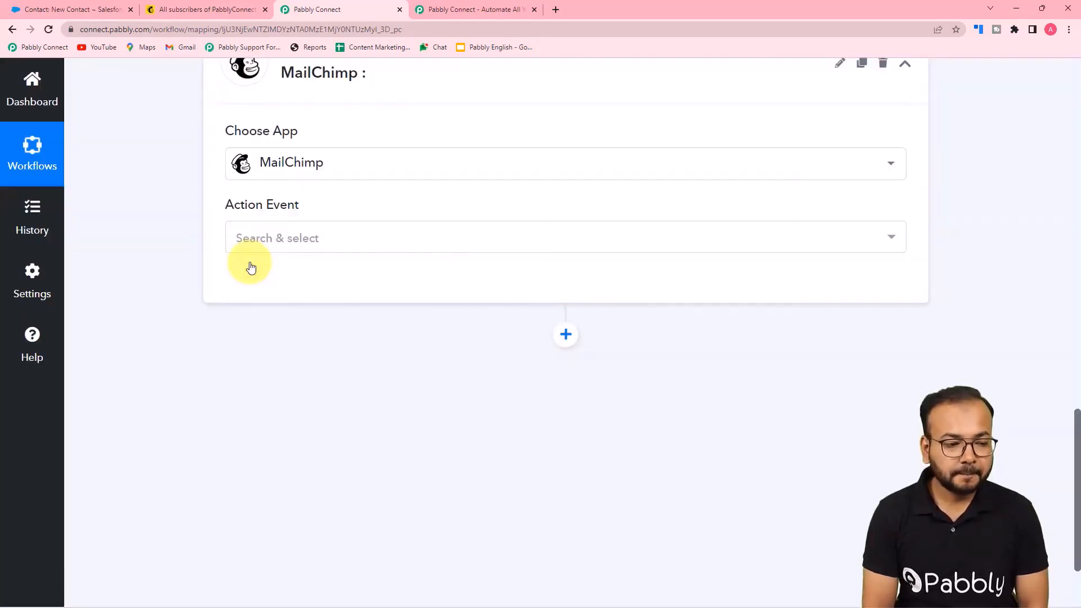
left_click(278, 239)
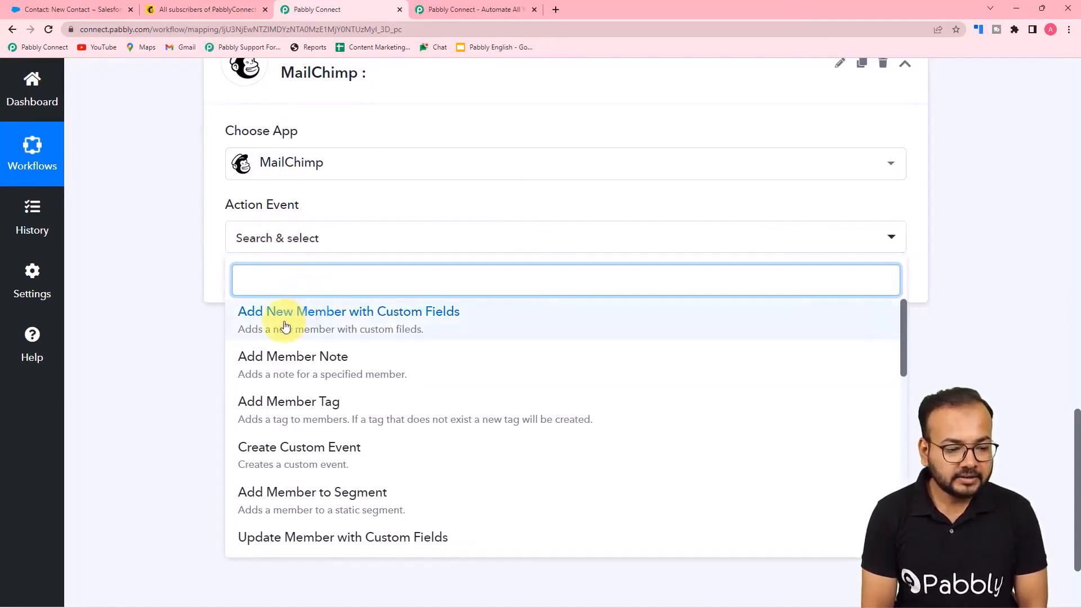
left_click(324, 330)
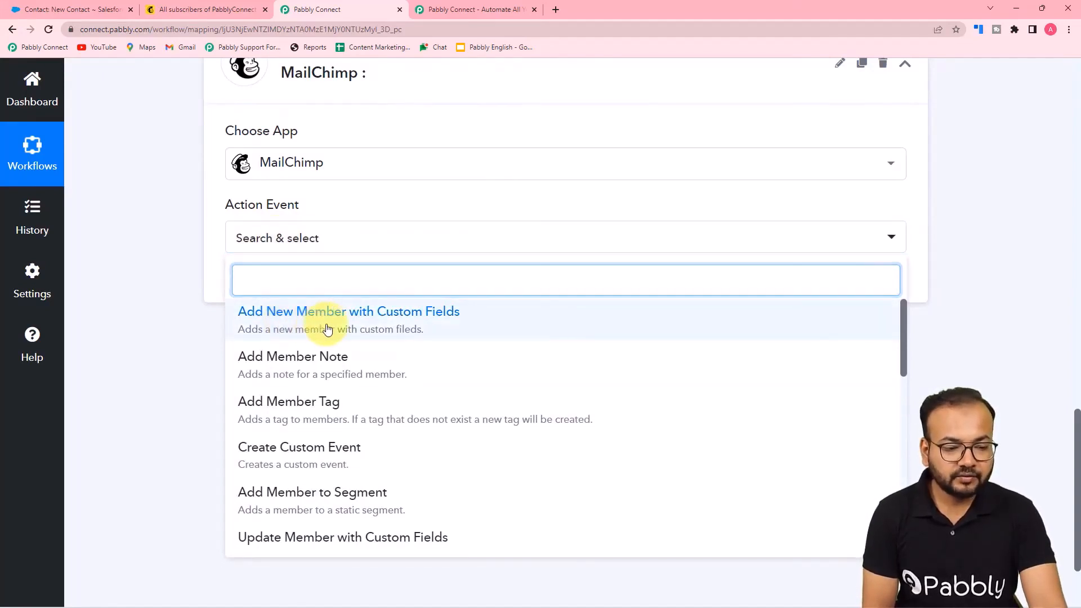
Start a new MailChimp connection, MailChimp #42, and switch to the Mailchimp audience page
left_click(259, 281)
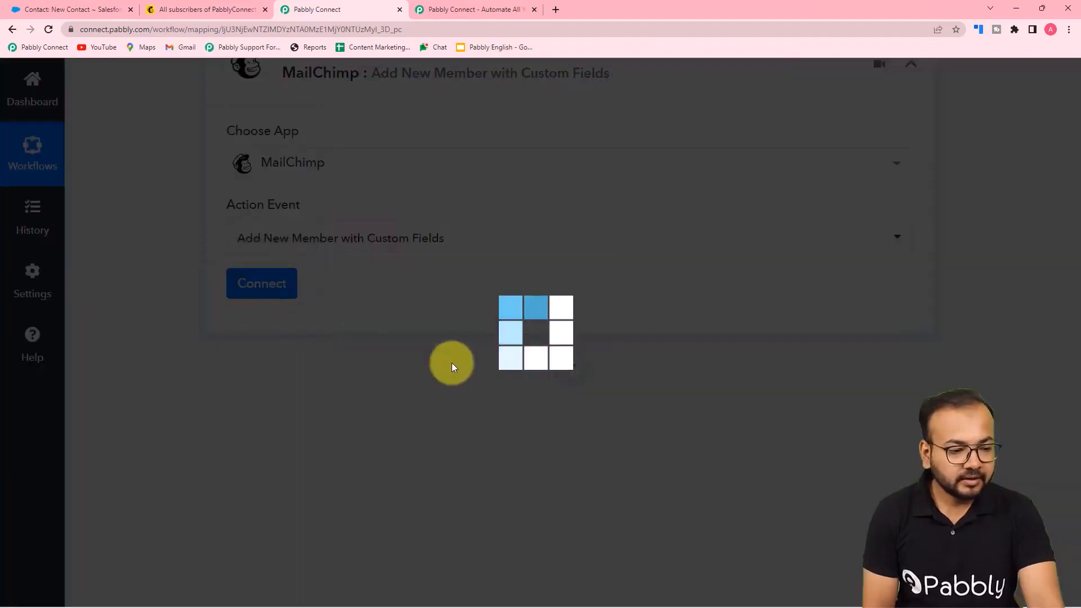
left_click(508, 233)
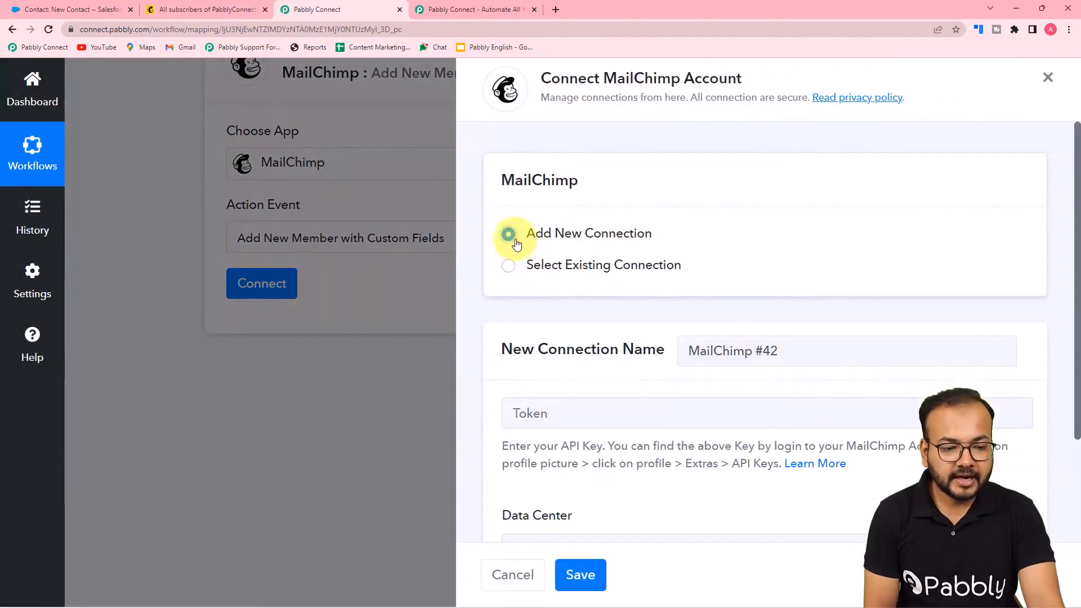
scroll(620, 256, "down", 2)
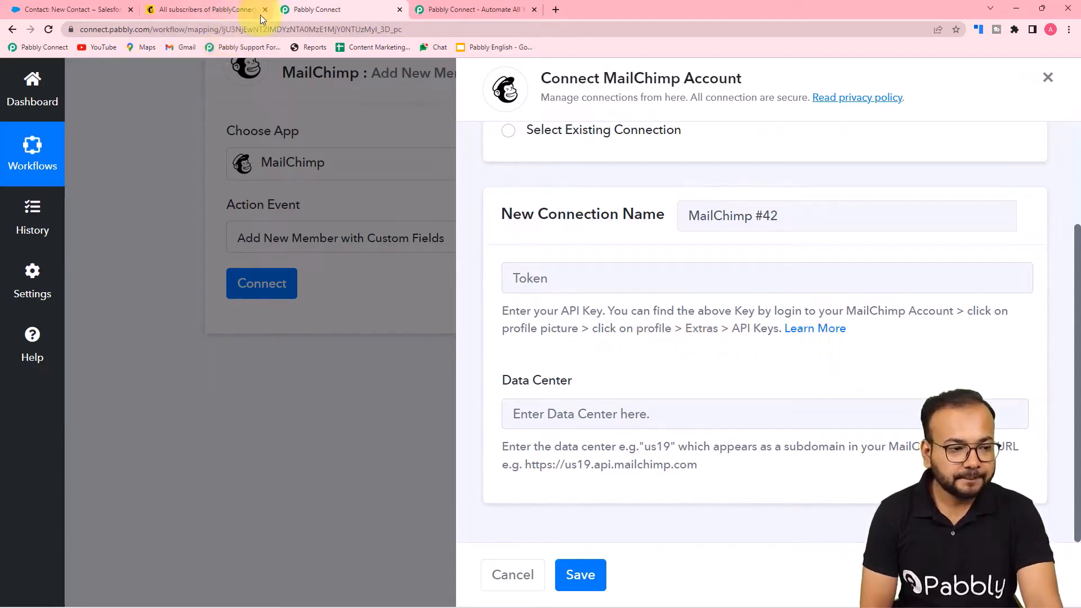
left_click(222, 8)
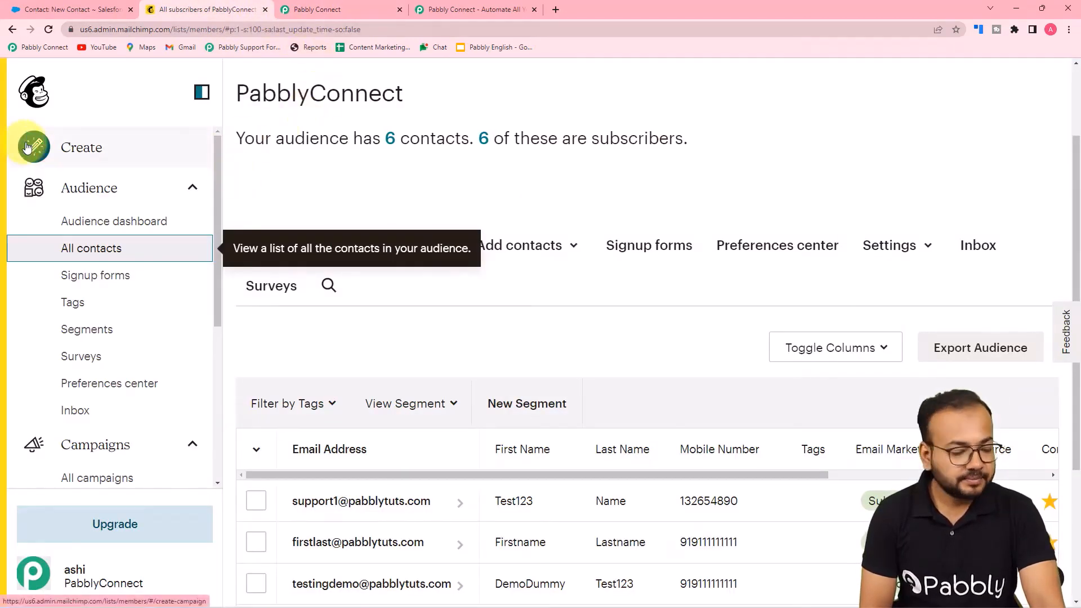
Copy the API key from Mailchimp's Profile > Extras > API keys and return to Pabbly Connect
left_click(36, 574)
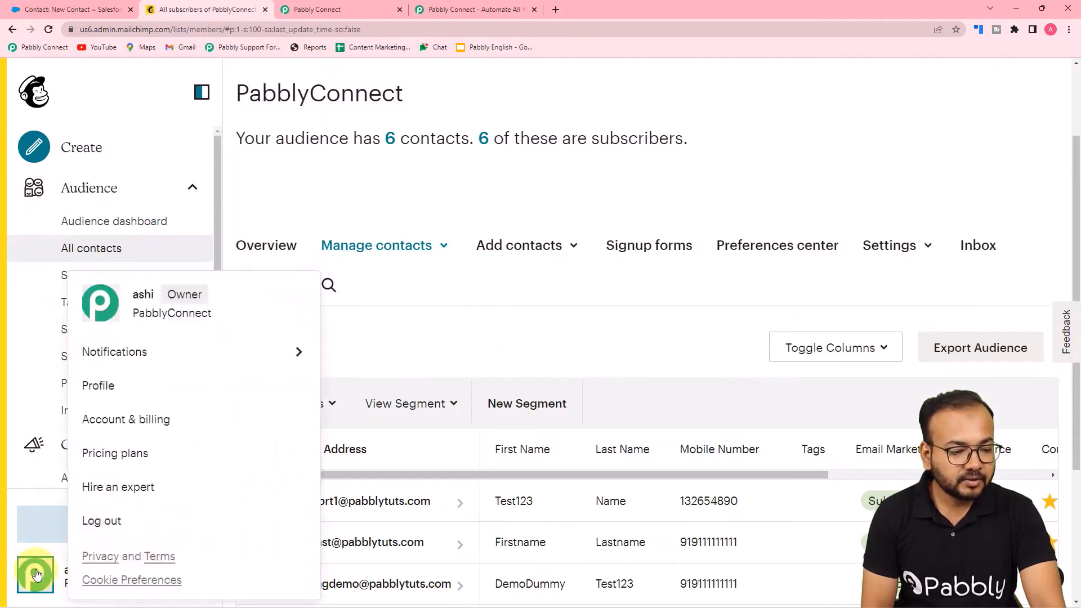
left_click(95, 386)
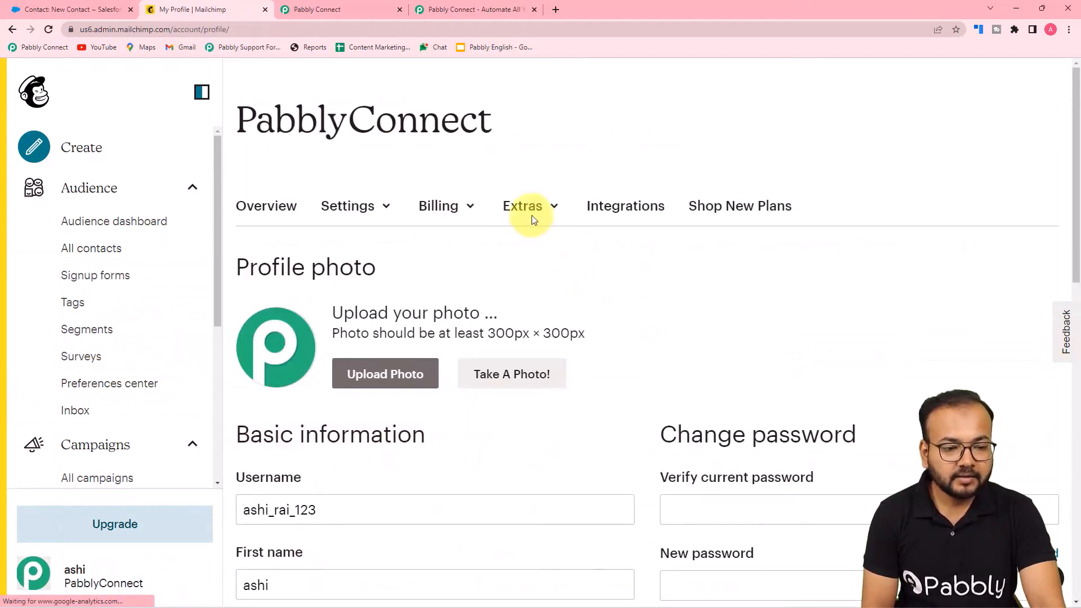
left_click(523, 215)
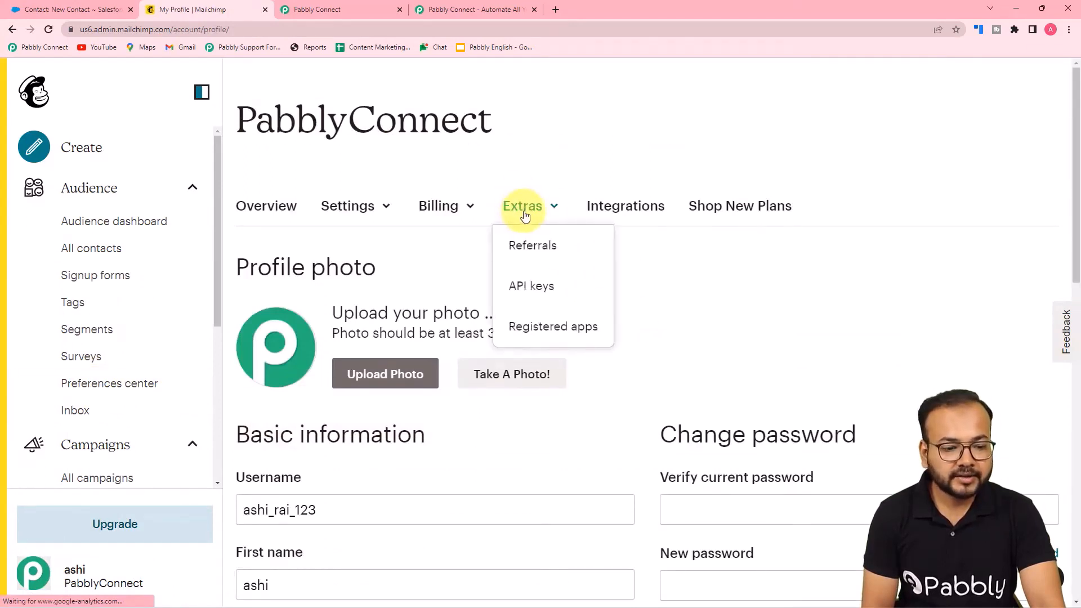
left_click(542, 299)
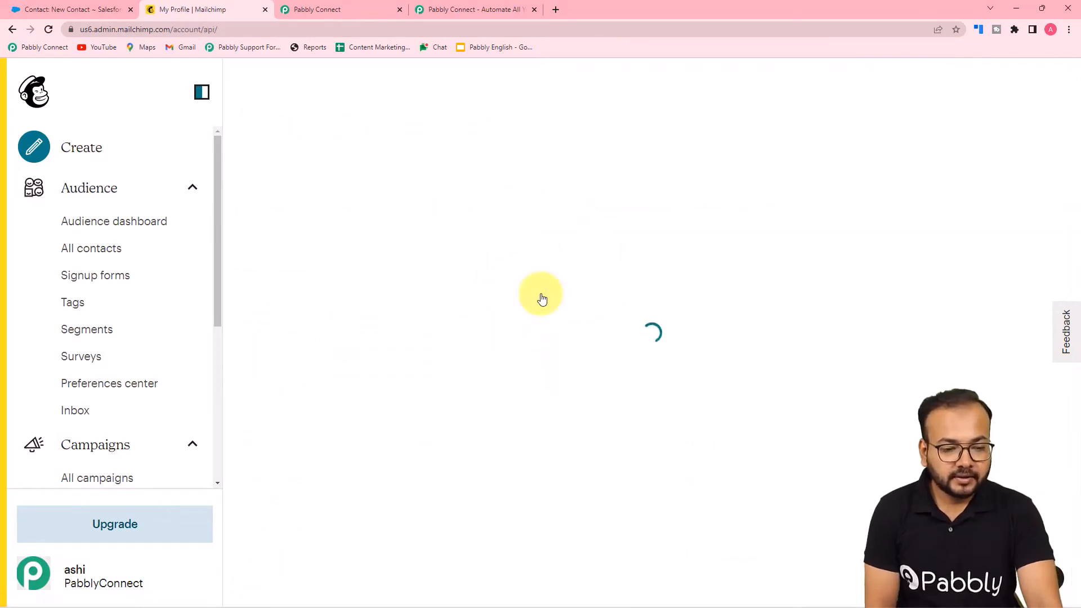
scroll(542, 299, "down", 7)
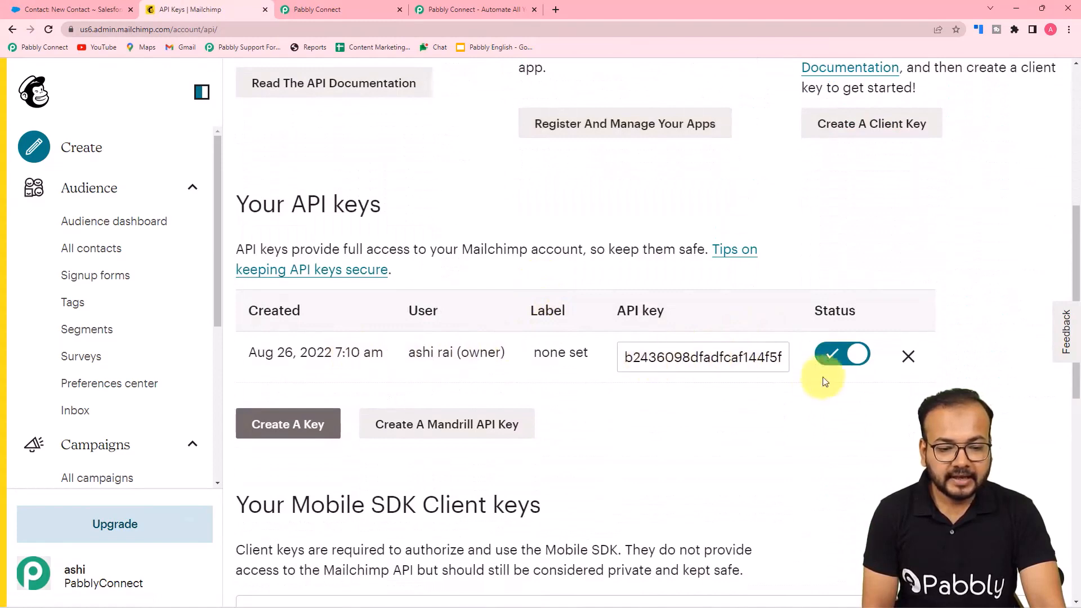
left_click(737, 363)
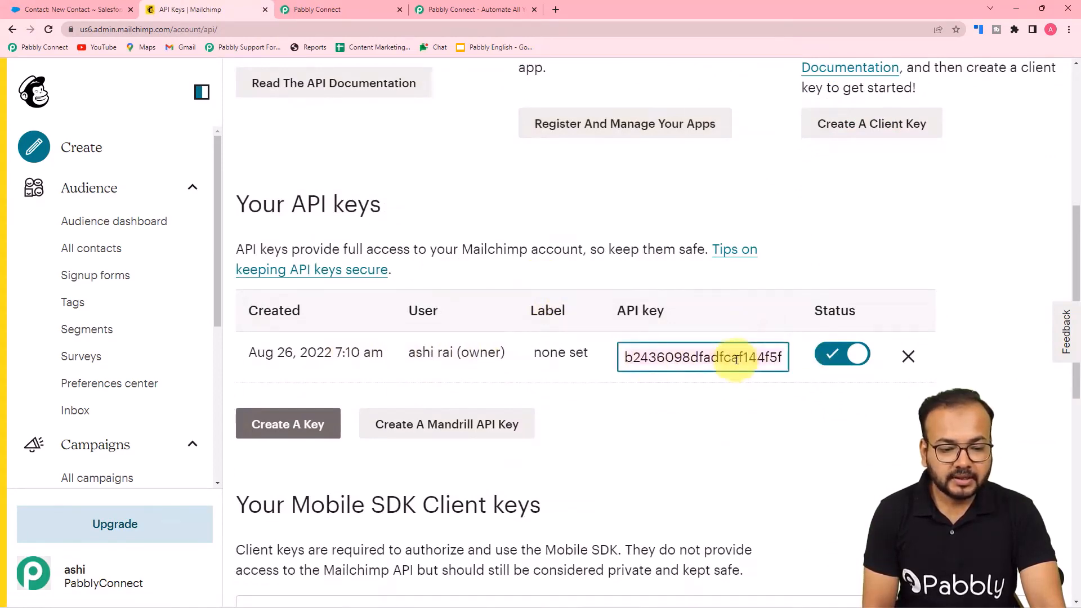
right_click(736, 359)
left_click(752, 406)
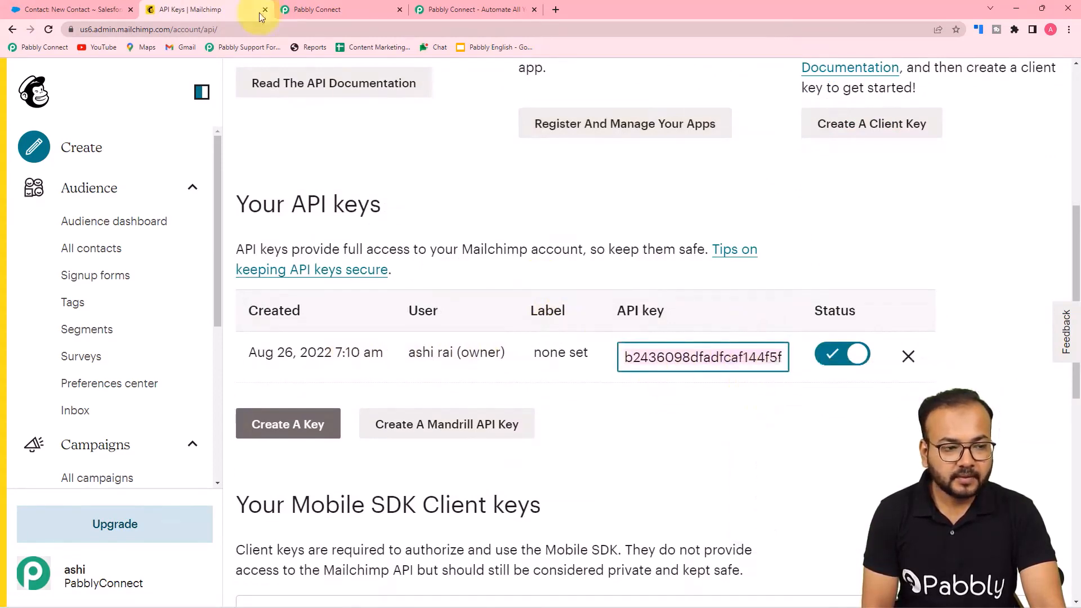
left_click(358, 5)
right_click(584, 274)
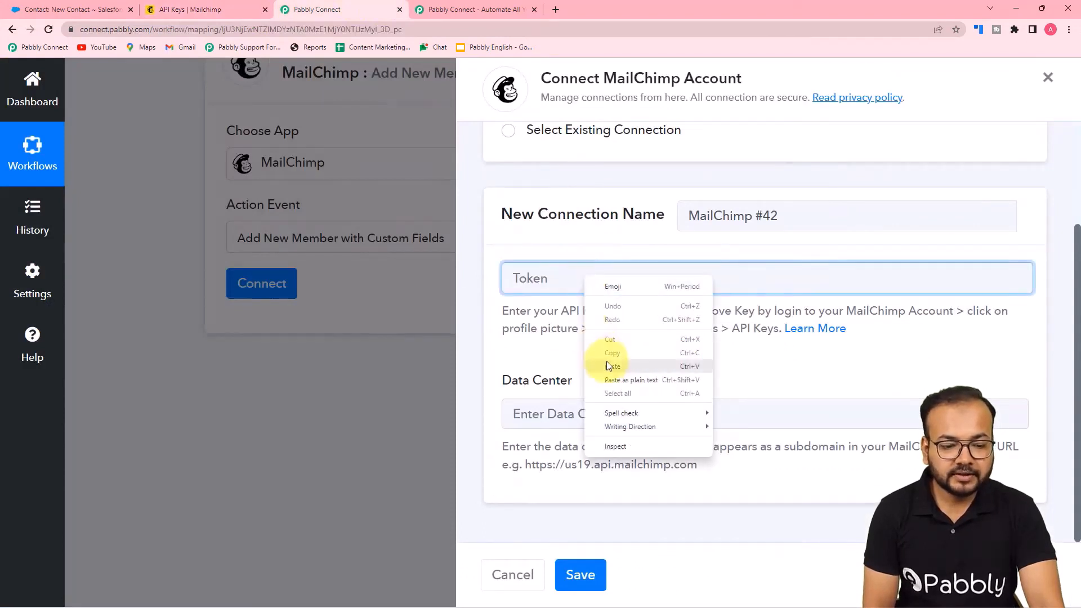
Paste the API key into the Token field and copy the Mailchimp page address
left_click(608, 380)
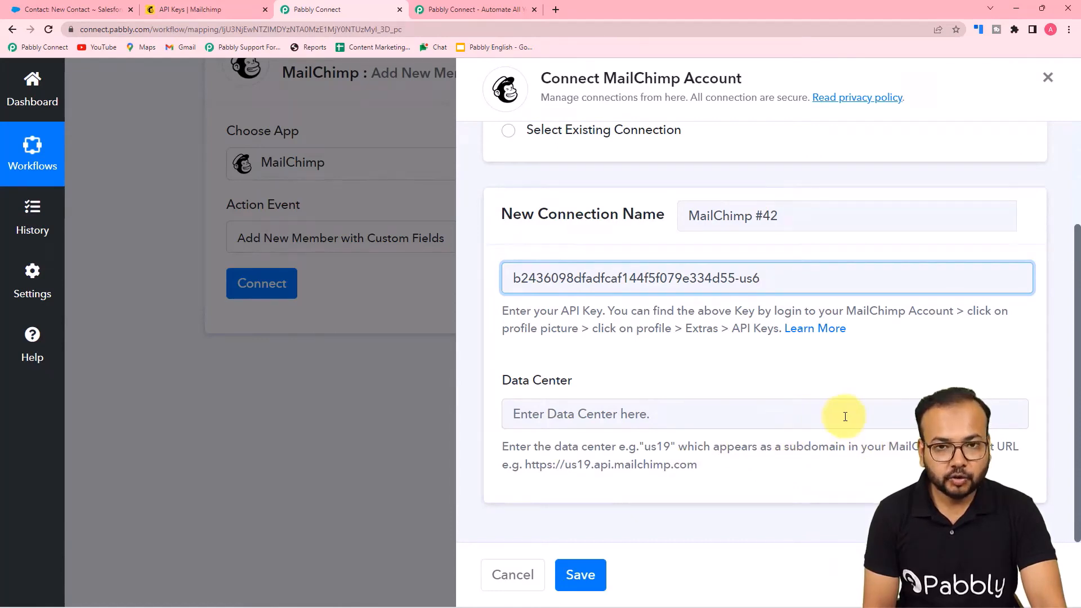
left_click(179, 9)
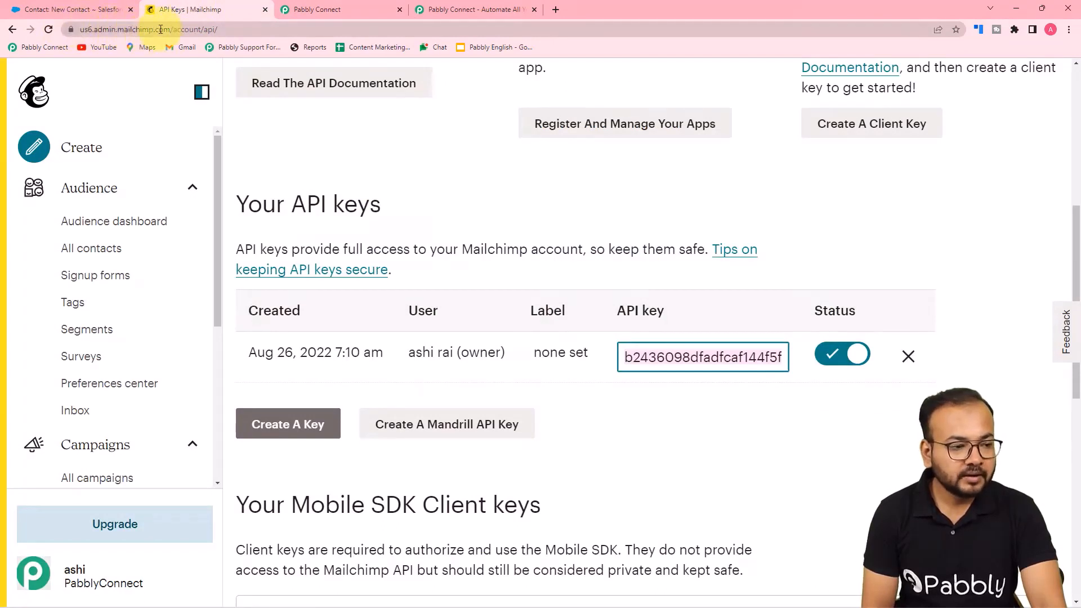
left_click(161, 29)
key("ctrl+c")
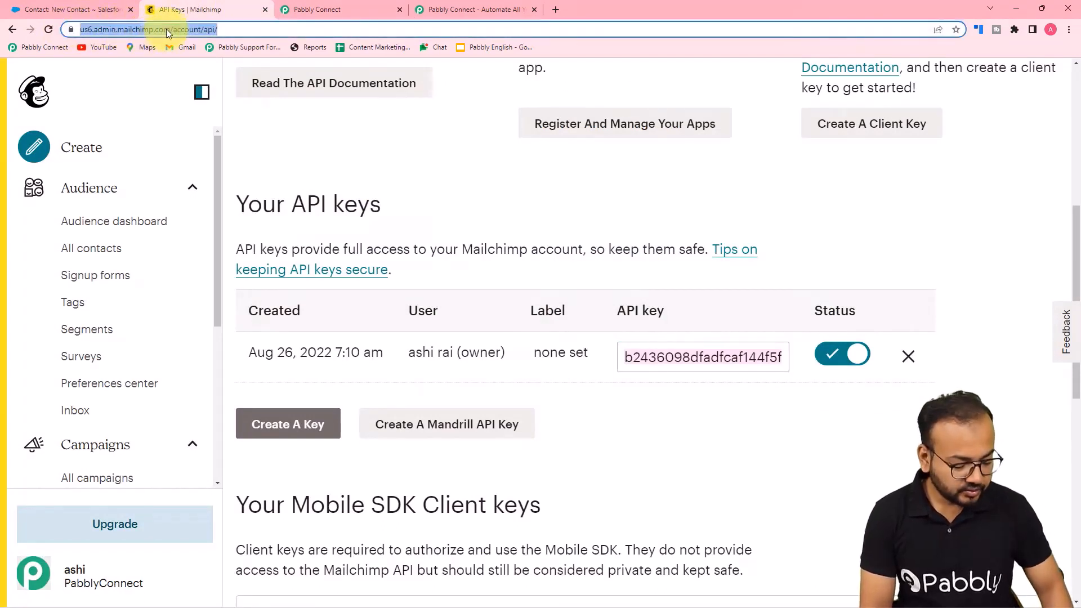
left_click(330, 12)
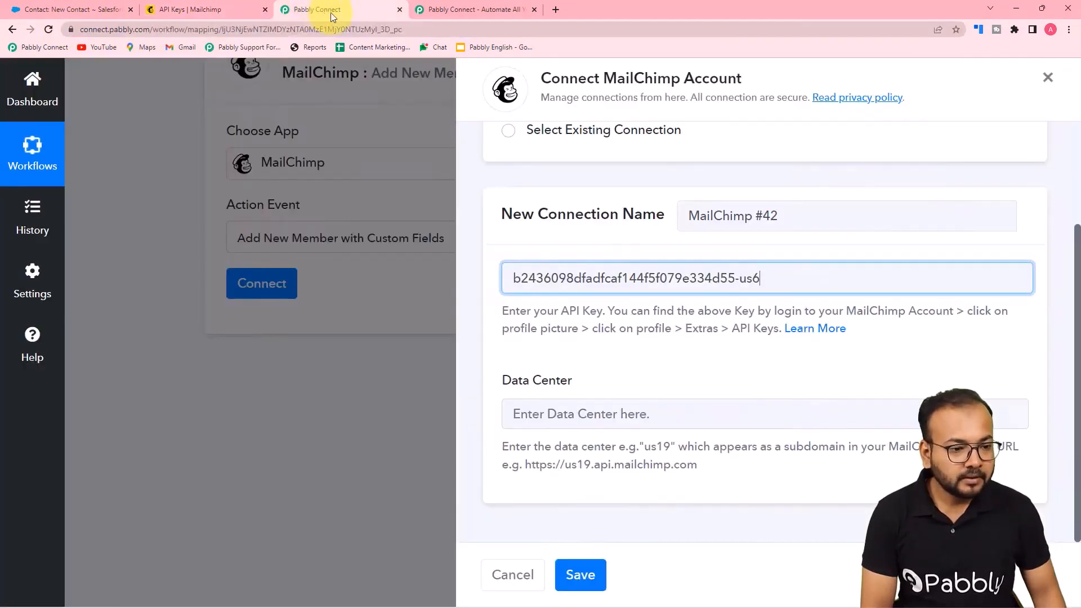
Paste the address into Data Center, trim it to us6, and save the connection
left_click(591, 416)
key("ctrl+v")
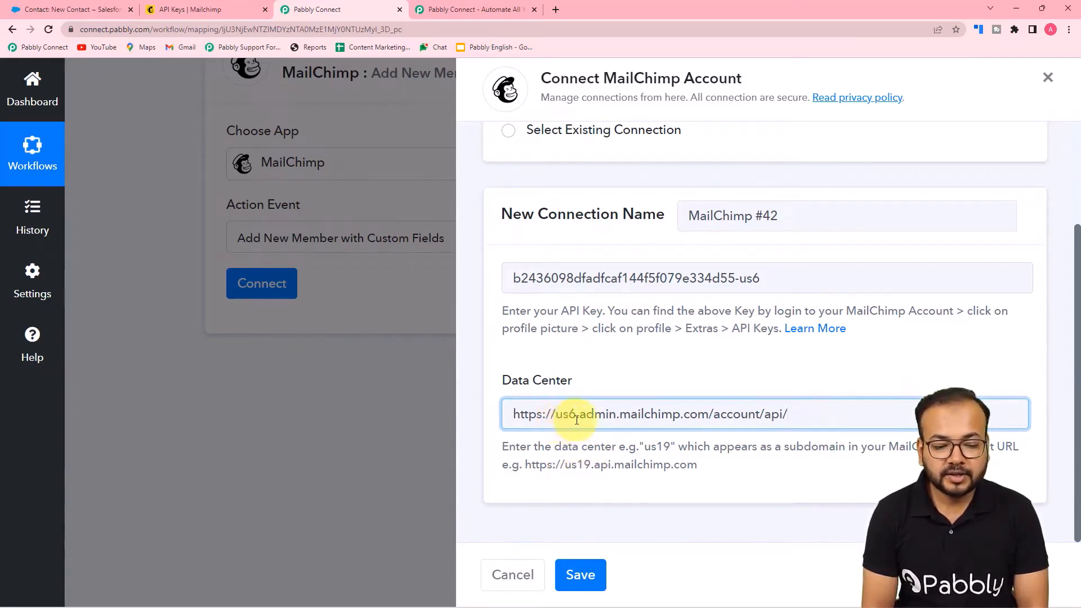
left_click(555, 414)
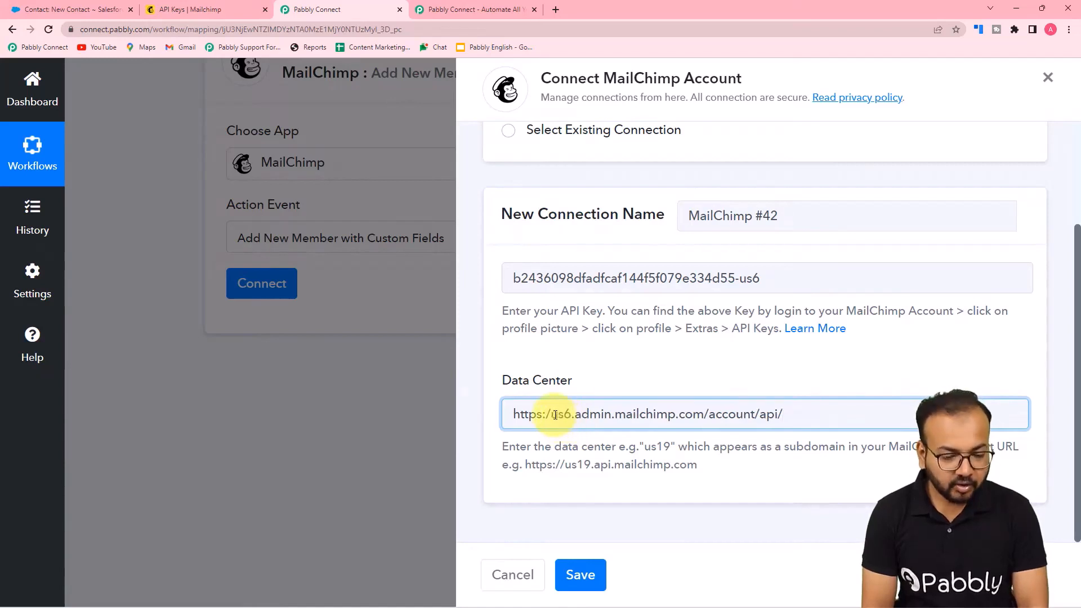
key("BackSpace")
key("BackSpace")
key("BackSpace")
key("BackSpace")
key("BackSpace")
key("BackSpace")
key("BackSpace")
key("BackSpace")
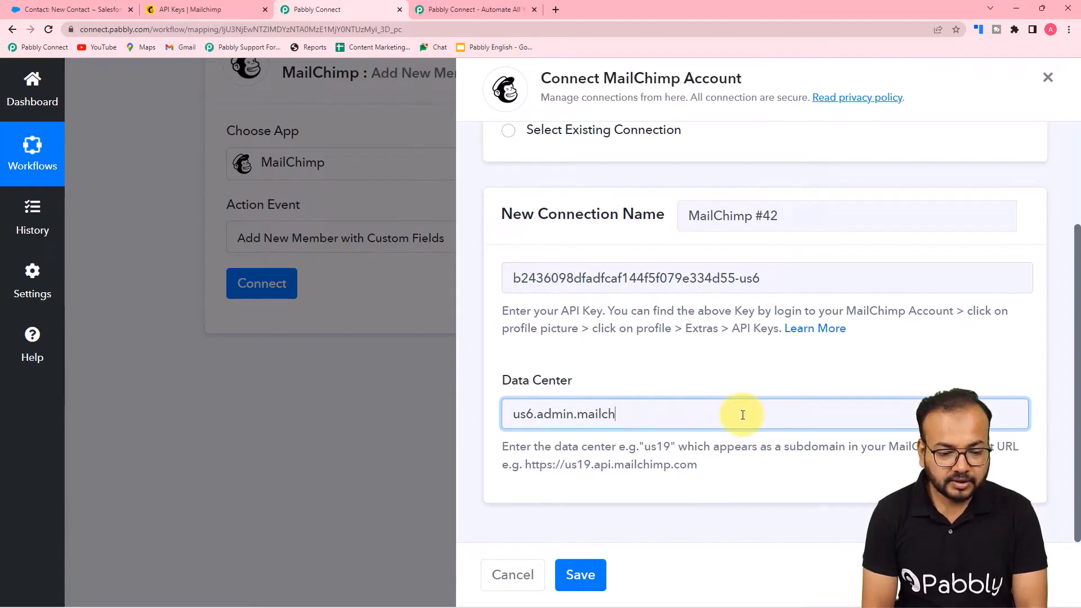
left_click(694, 391)
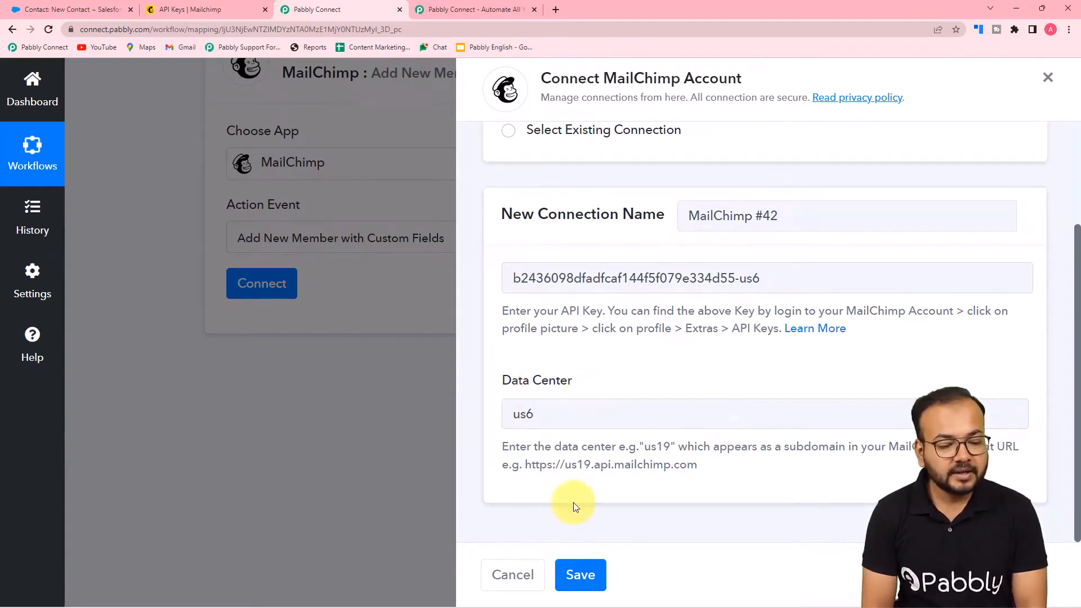
left_click(580, 575)
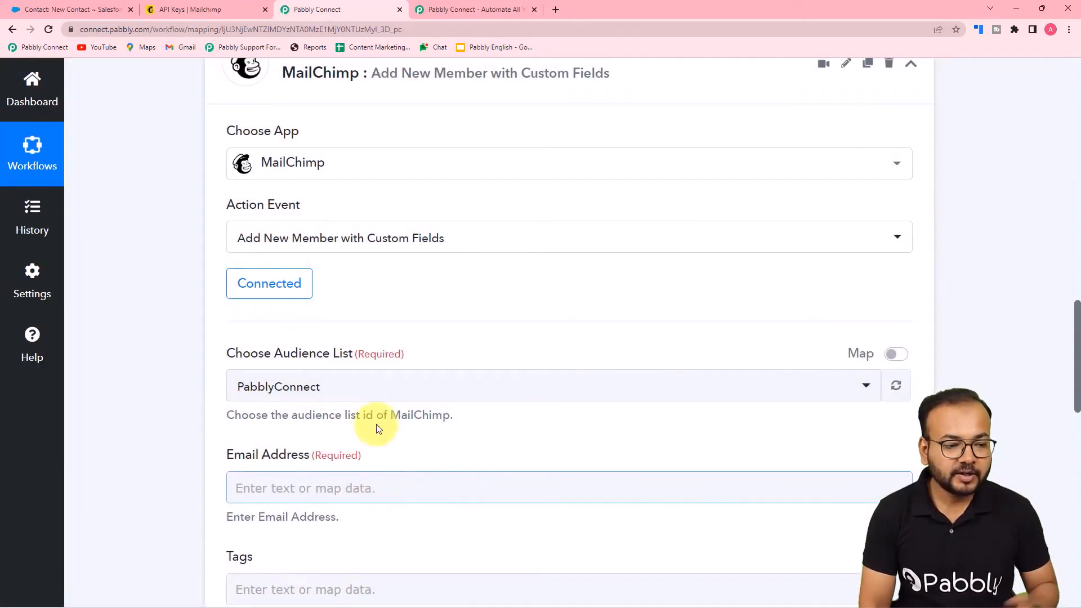
Keep PabblyConnect as the chosen audience list
scroll(237, 389, "down", 2)
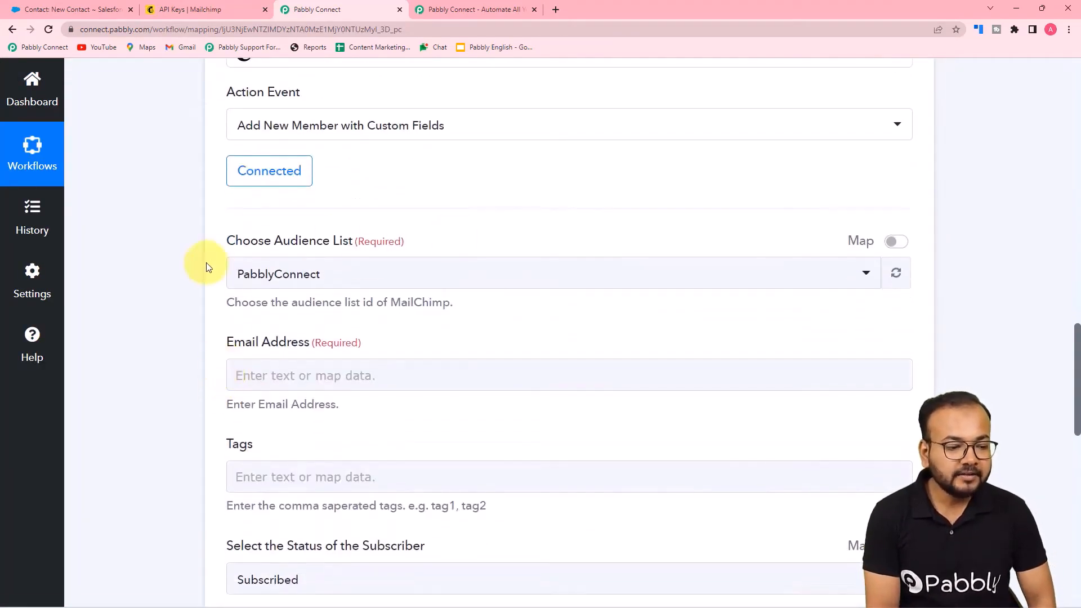
scroll(205, 264, "down", 1)
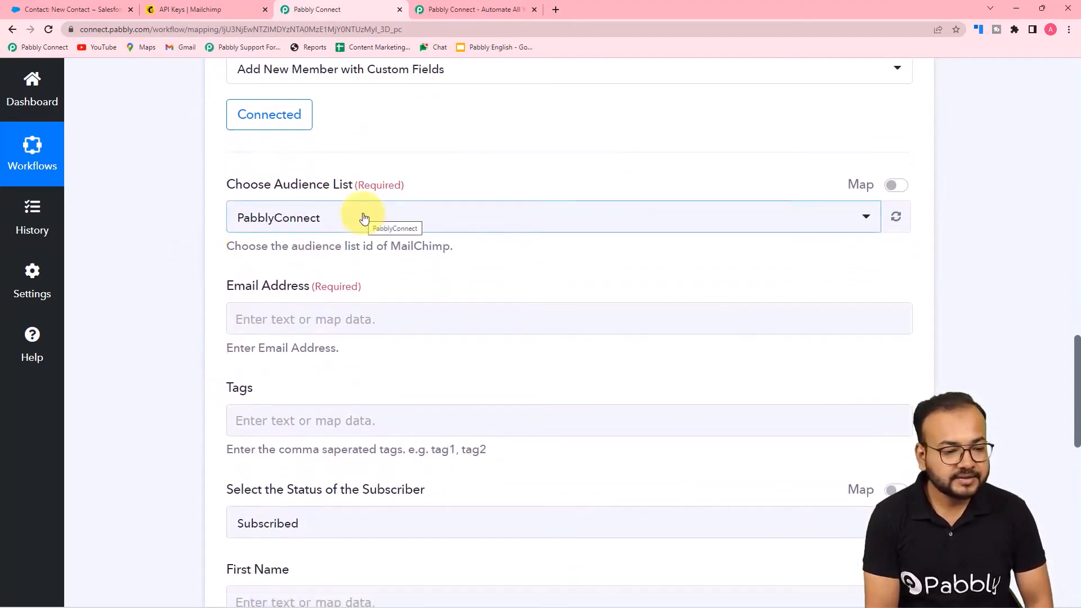
left_click(364, 218)
left_click(273, 288)
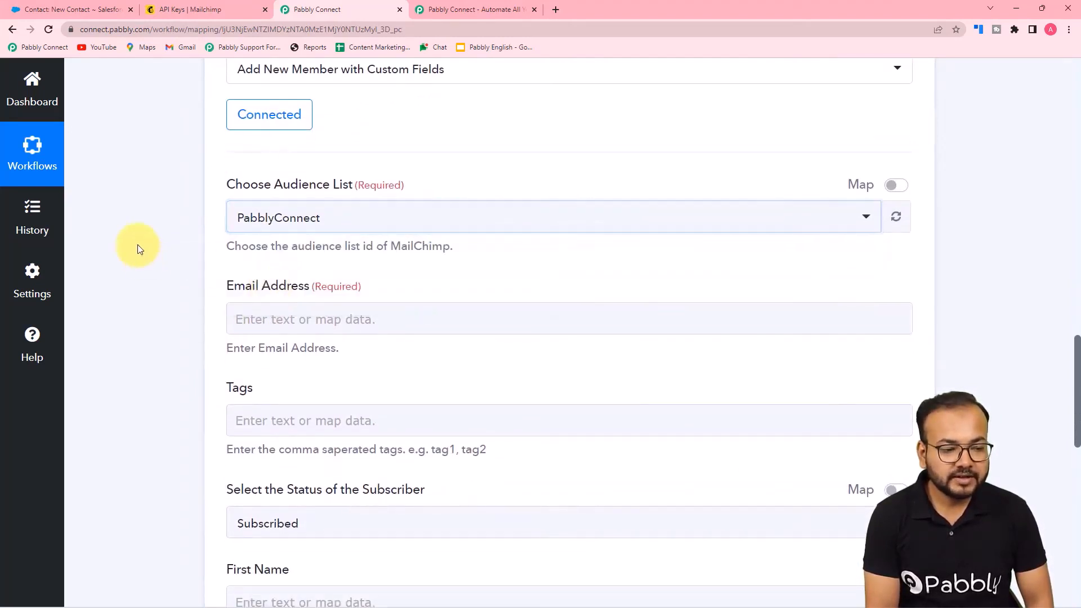
scroll(177, 197, "down", 3)
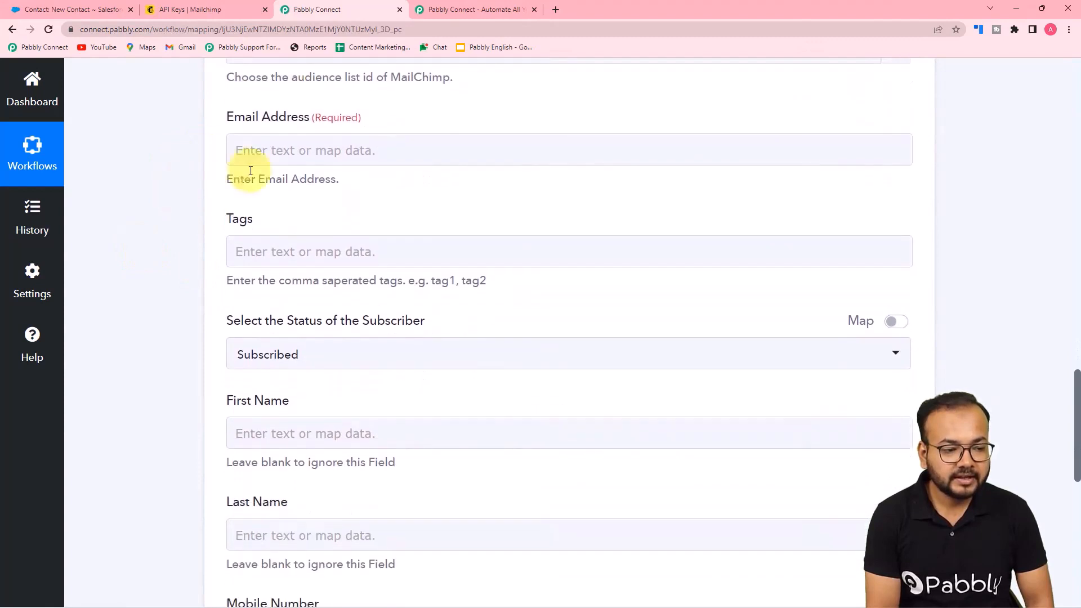
scroll(307, 148, "up", 2)
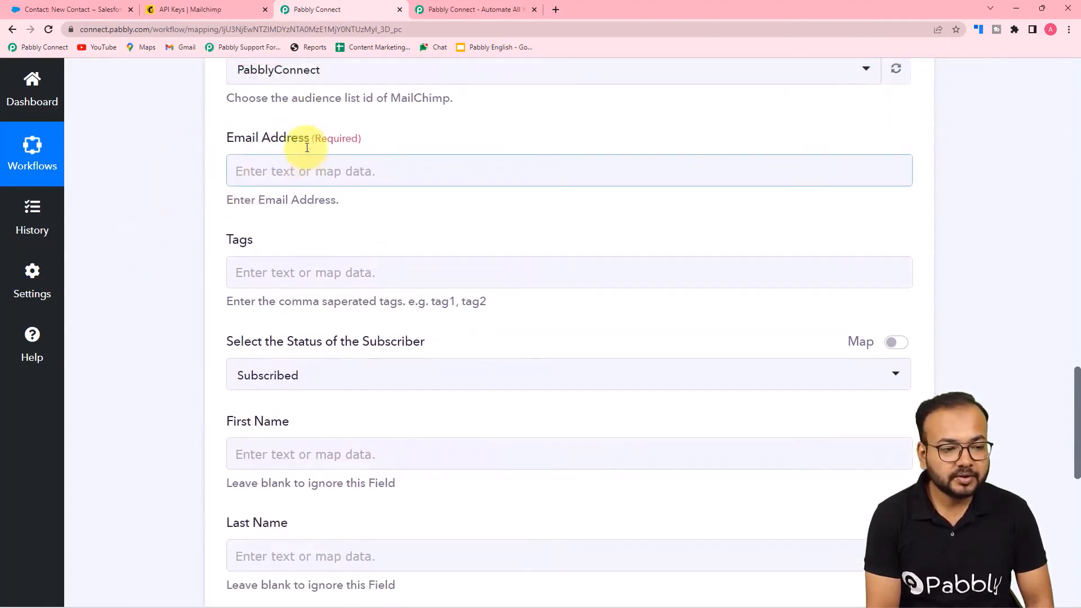
scroll(349, 186, "down", 2)
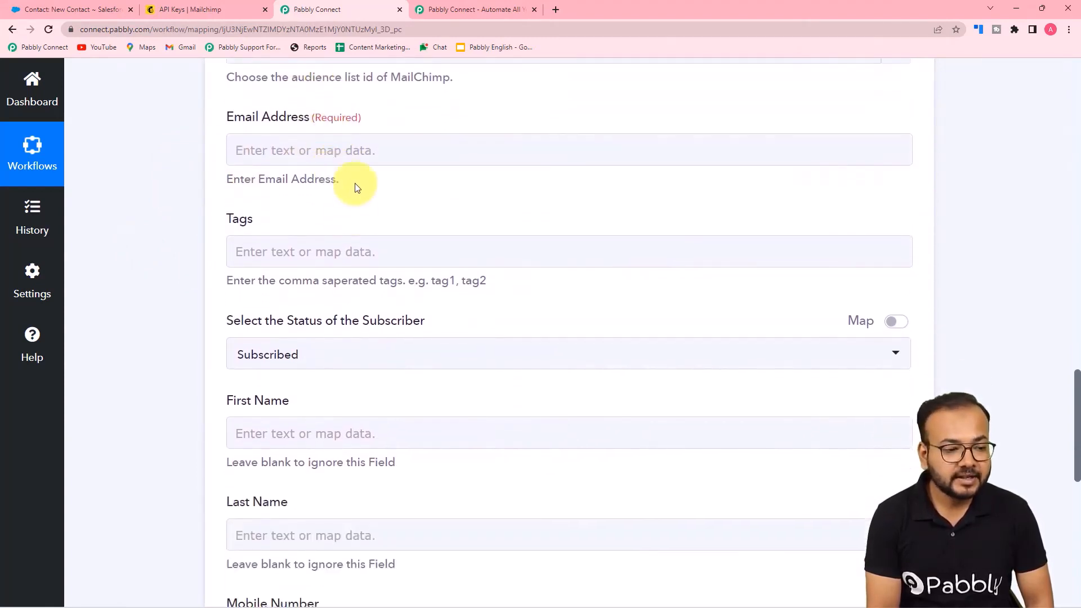
scroll(354, 165, "up", 15)
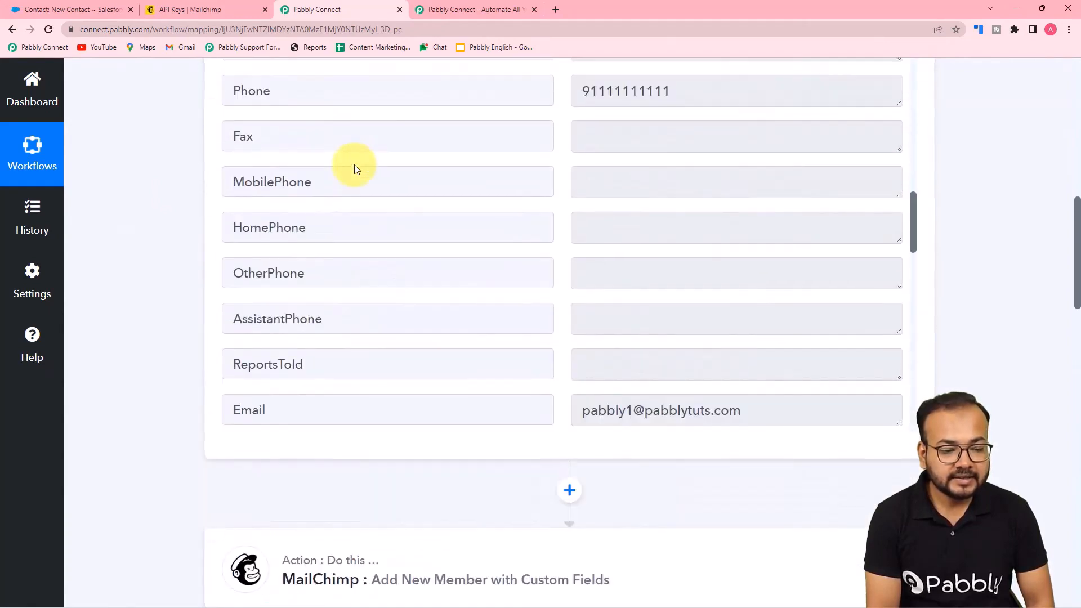
scroll(353, 165, "down", 3)
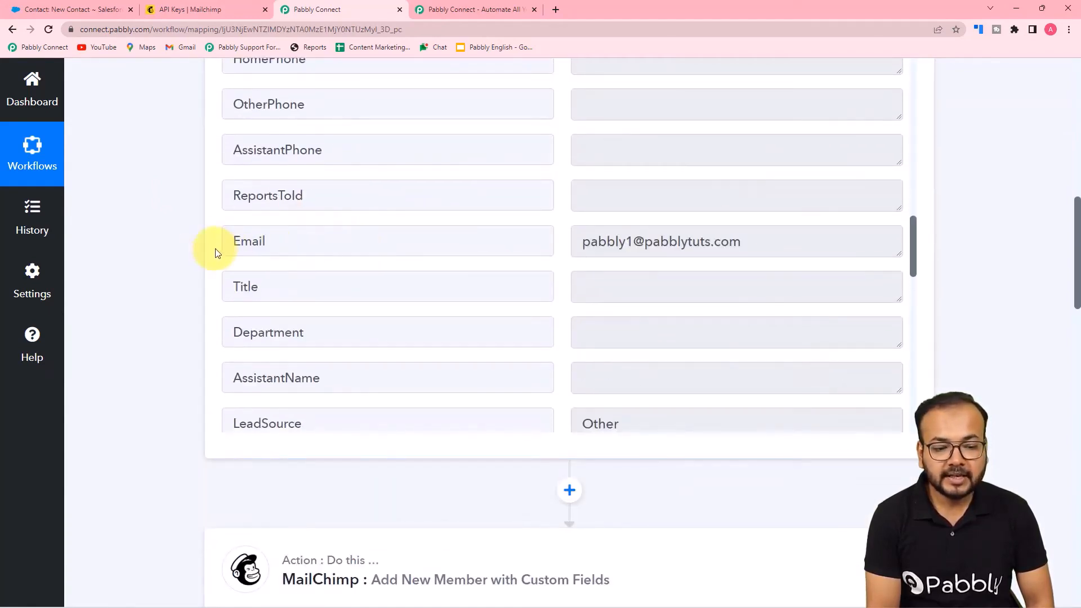
scroll(190, 258, "down", 15)
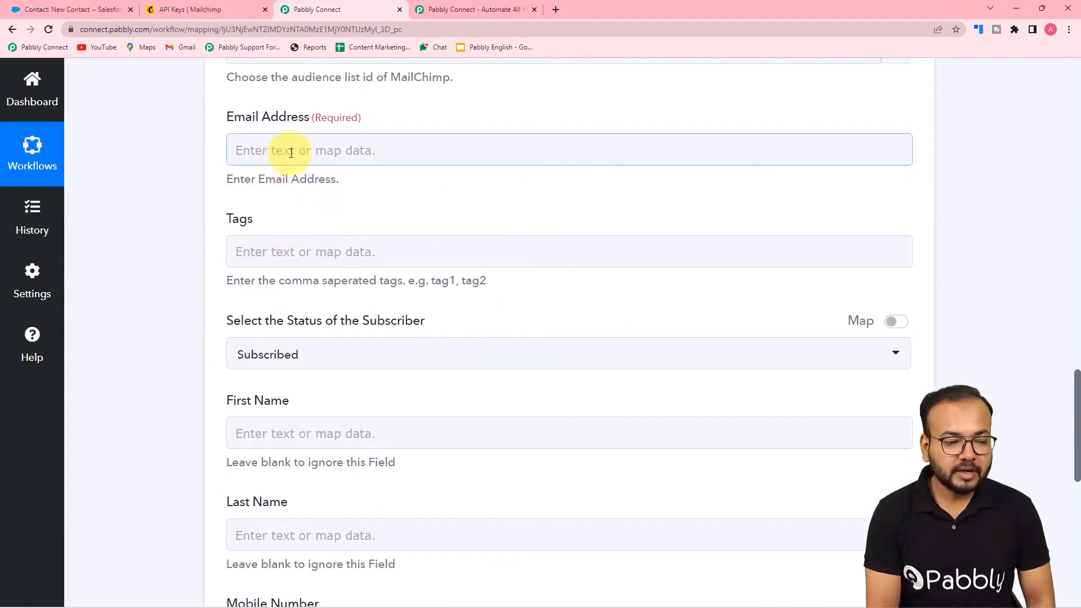
Map the Salesforce New Contact's Email into the Email Address field
left_click(291, 153)
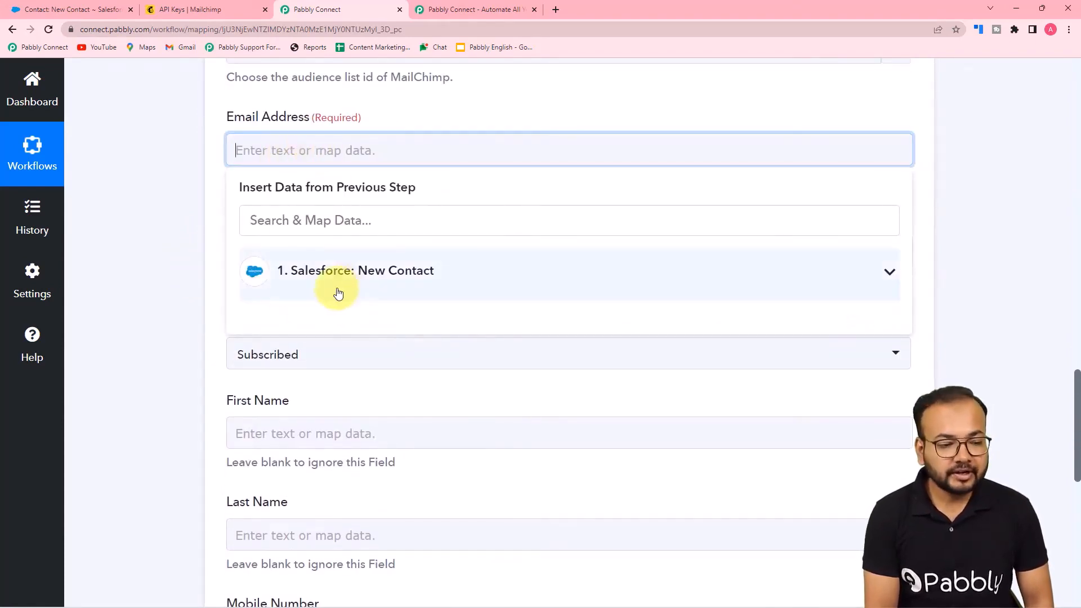
left_click(379, 285)
scroll(397, 366, "down", 2)
scroll(404, 377, "down", 6)
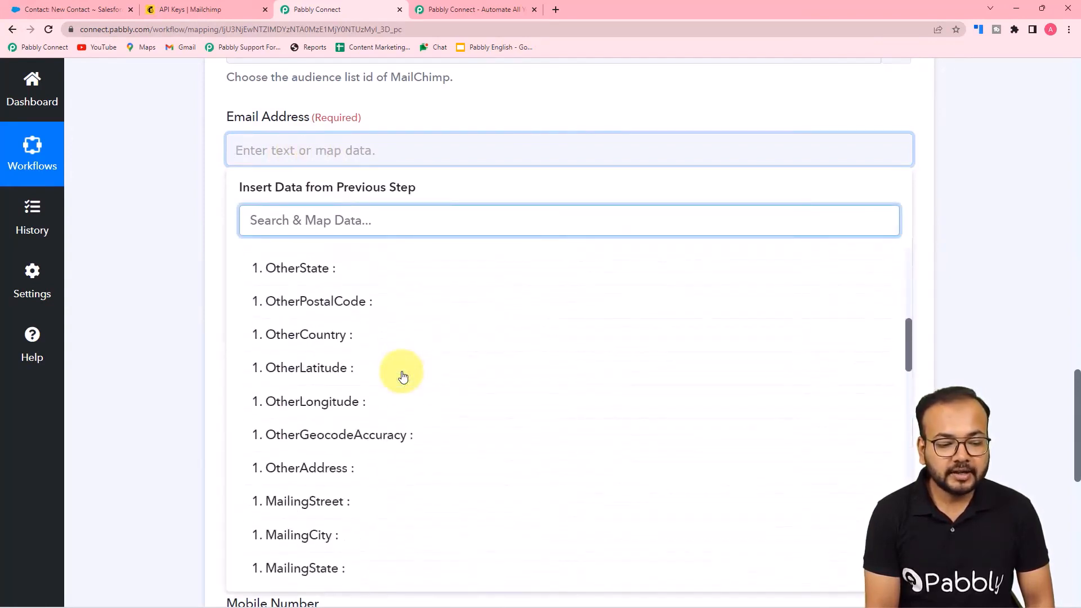
scroll(403, 377, "down", 2)
scroll(403, 376, "down", 8)
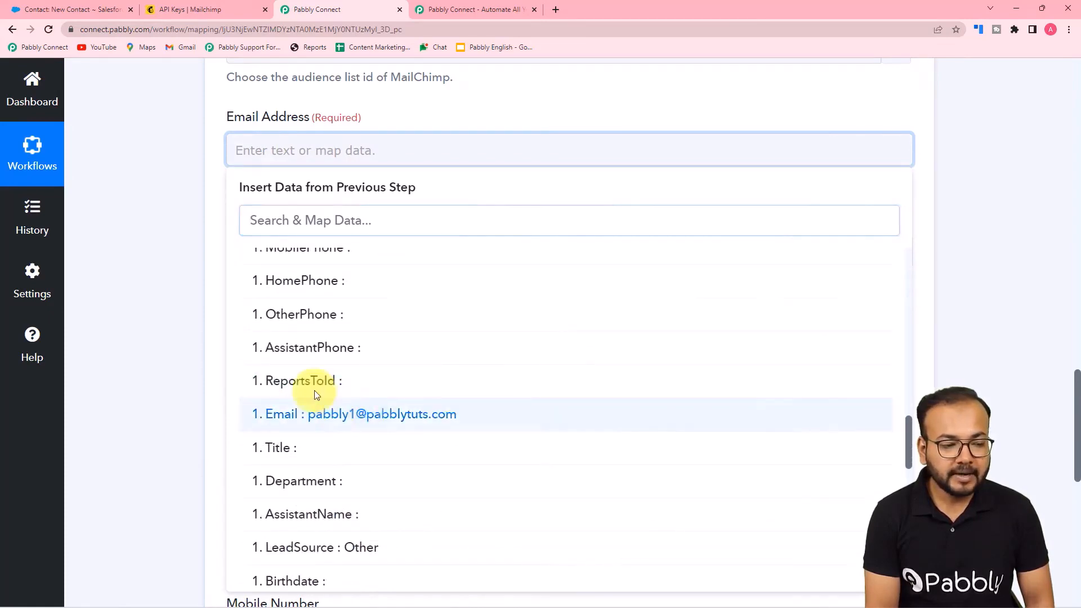
left_click(318, 399)
left_click(174, 256)
scroll(175, 256, "down", 5)
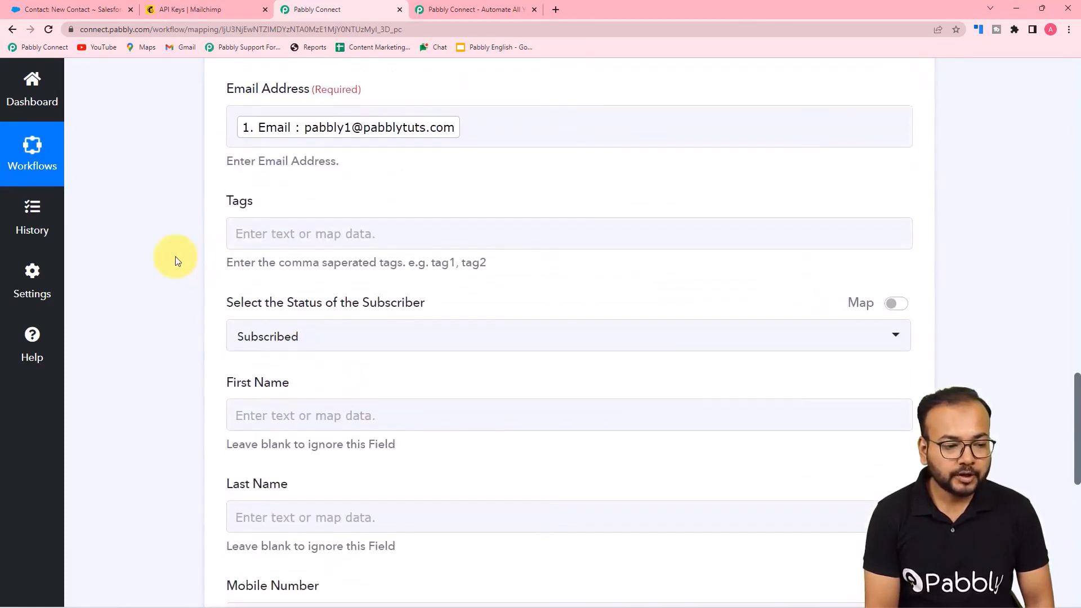
Set the subscriber status to Transactional
scroll(346, 158, "up", 3)
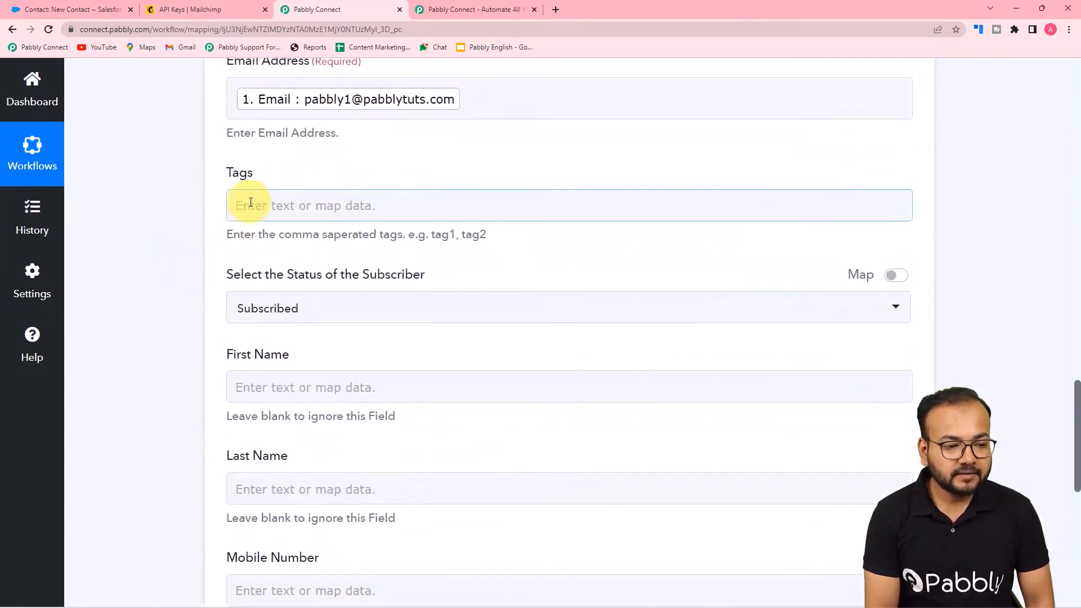
scroll(339, 205, "down", 1)
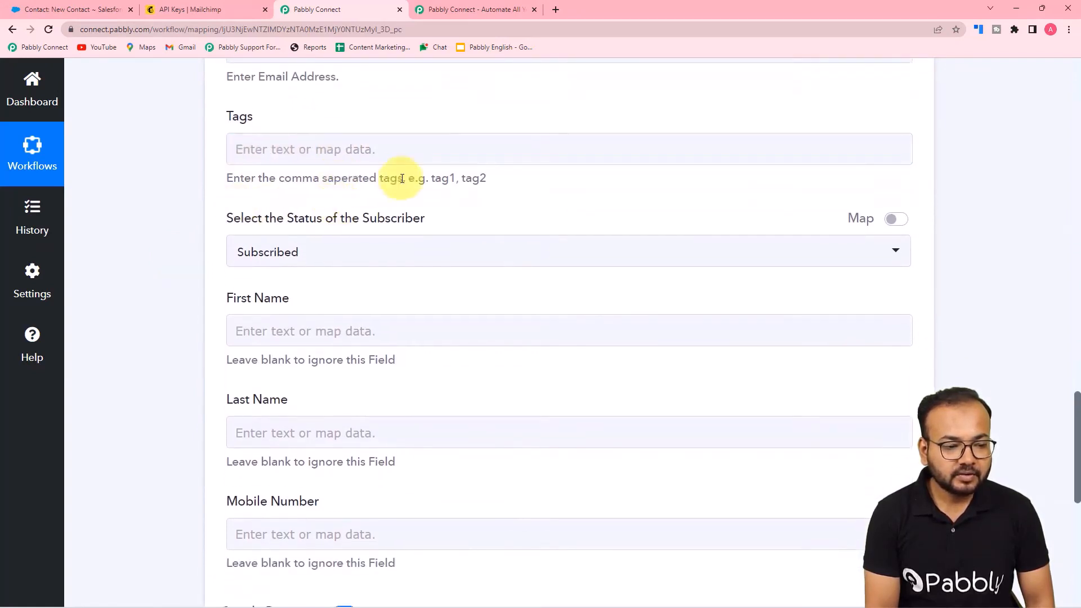
scroll(253, 174, "down", 2)
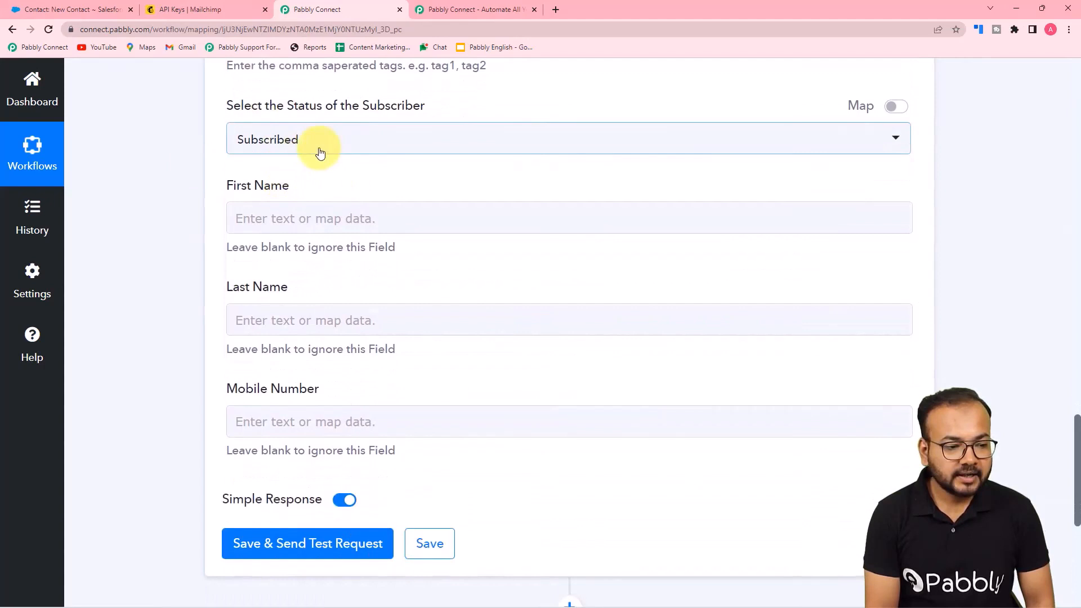
left_click(320, 153)
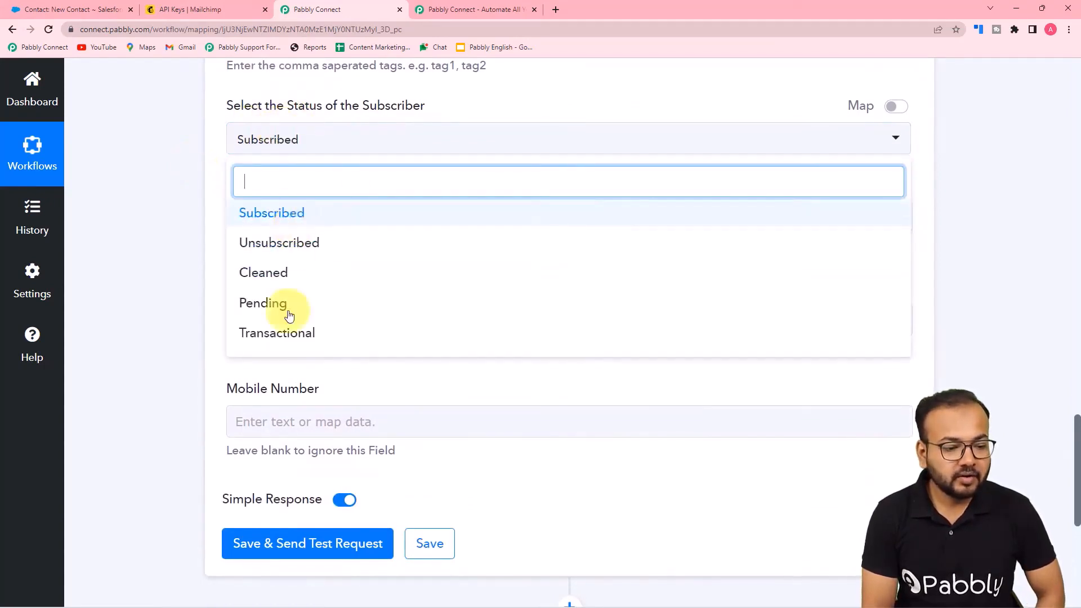
left_click(272, 332)
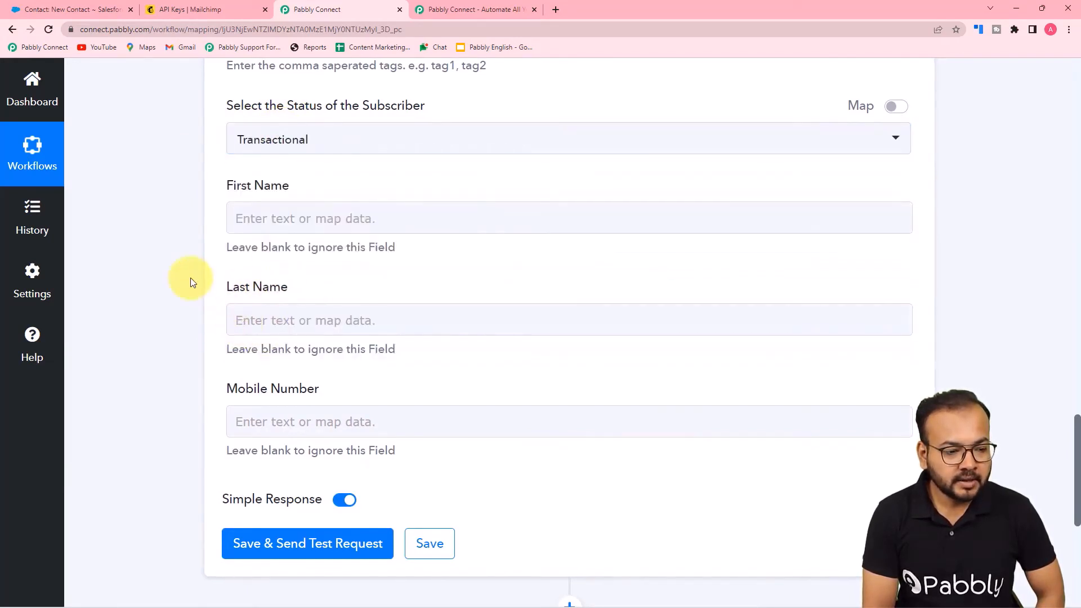
scroll(265, 332, "down", 1)
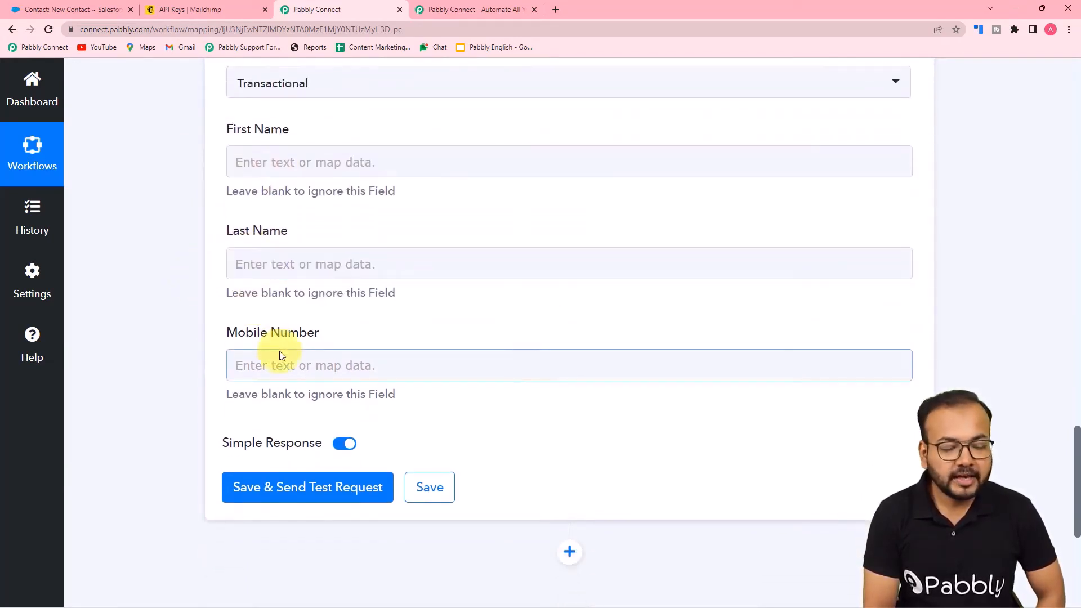
Map Salesforce FirstName and LastName into the First Name and Last Name fields
left_click(285, 162)
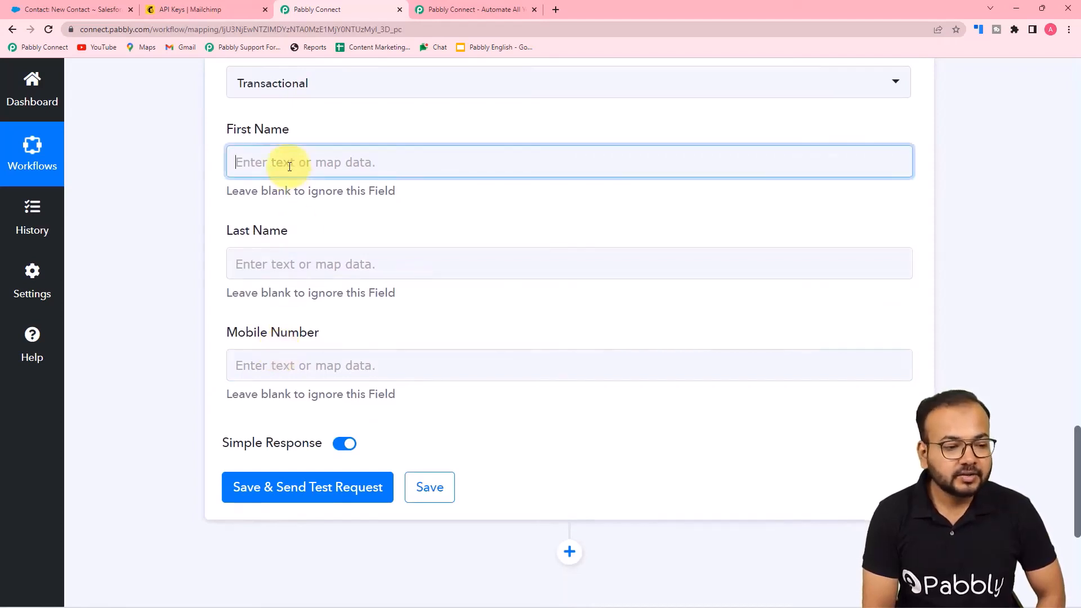
left_click(316, 271)
scroll(333, 403, "down", 3)
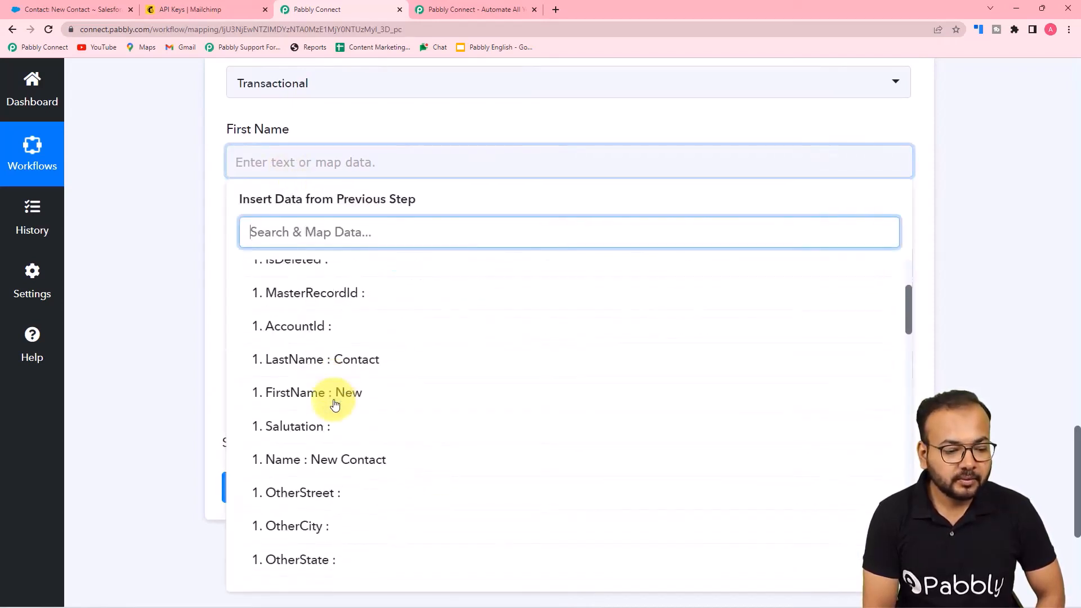
left_click(299, 405)
left_click(191, 278)
left_click(248, 282)
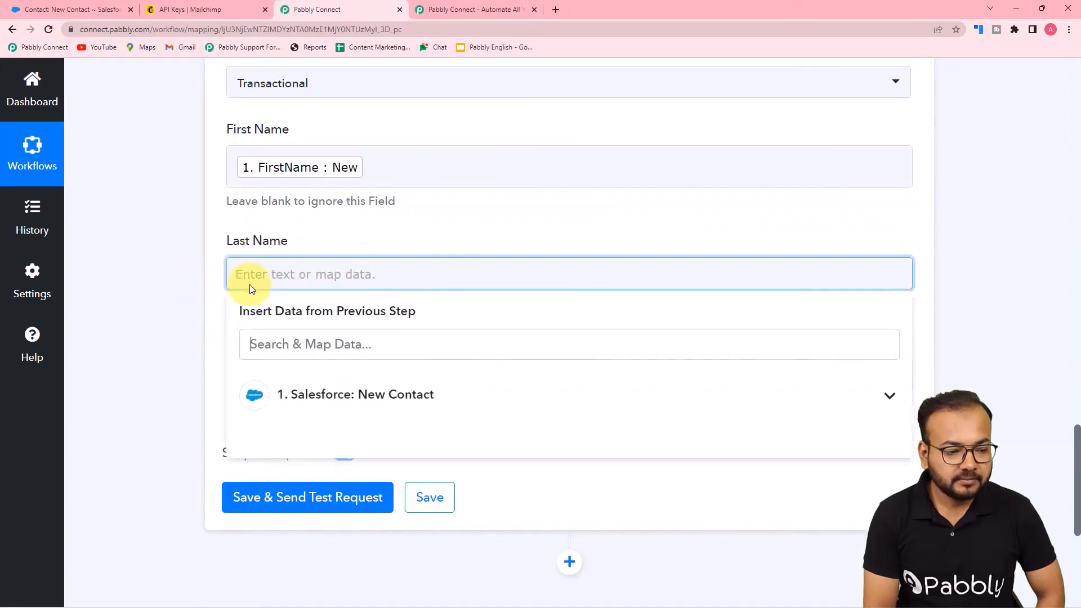
scroll(251, 282, "down", 2)
left_click(287, 288)
scroll(393, 379, "down", 1)
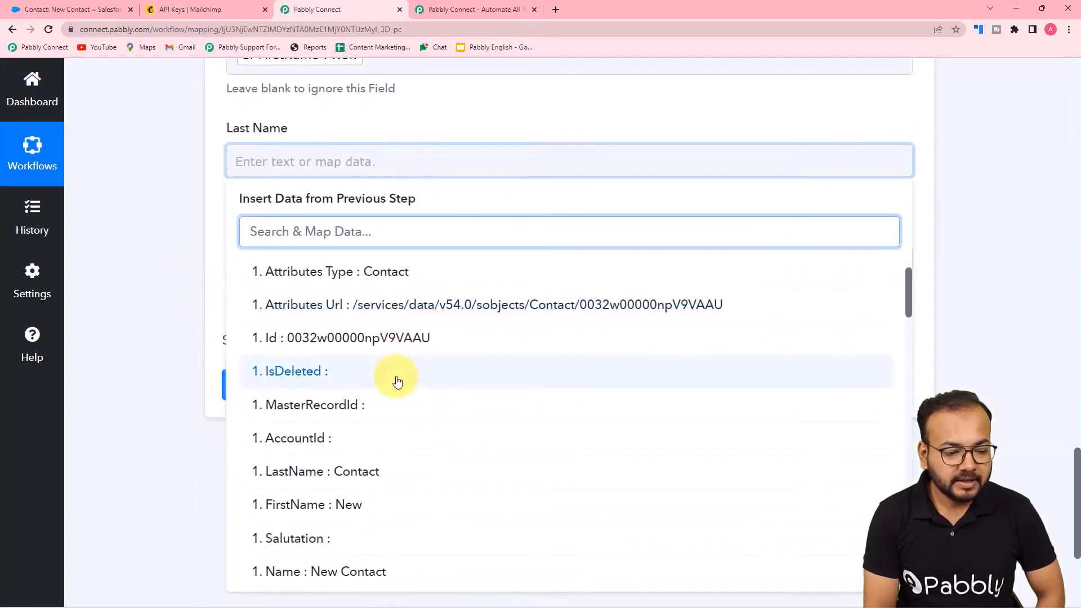
left_click(336, 481)
Bring up the Salesforce New Contact fields for mapping into Mobile Number
left_click(207, 325)
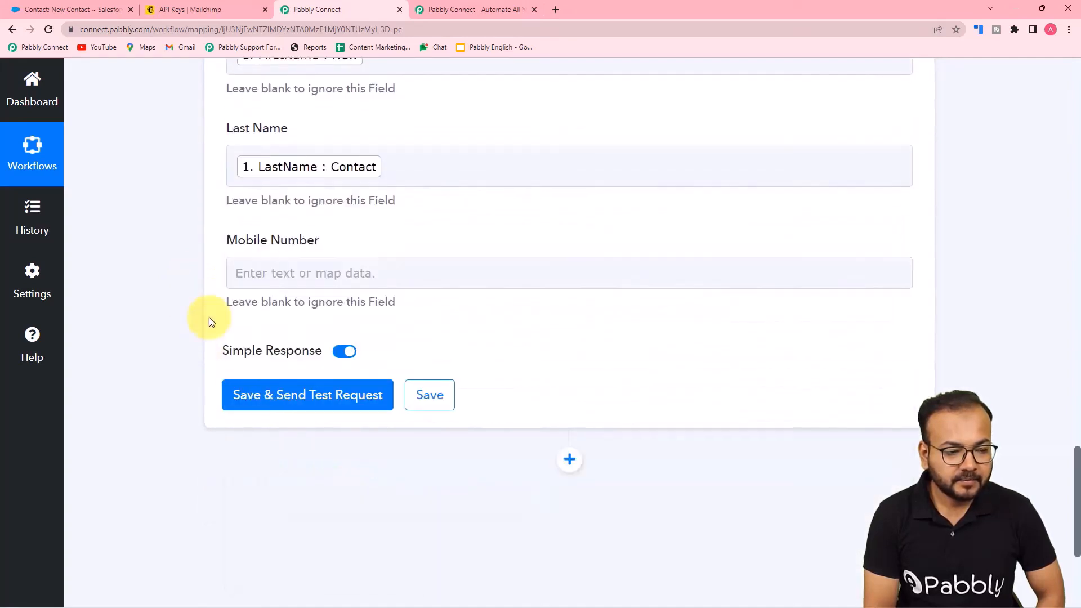
left_click(307, 273)
scroll(307, 276, "down", 3)
left_click(332, 242)
scroll(385, 394, "down", 15)
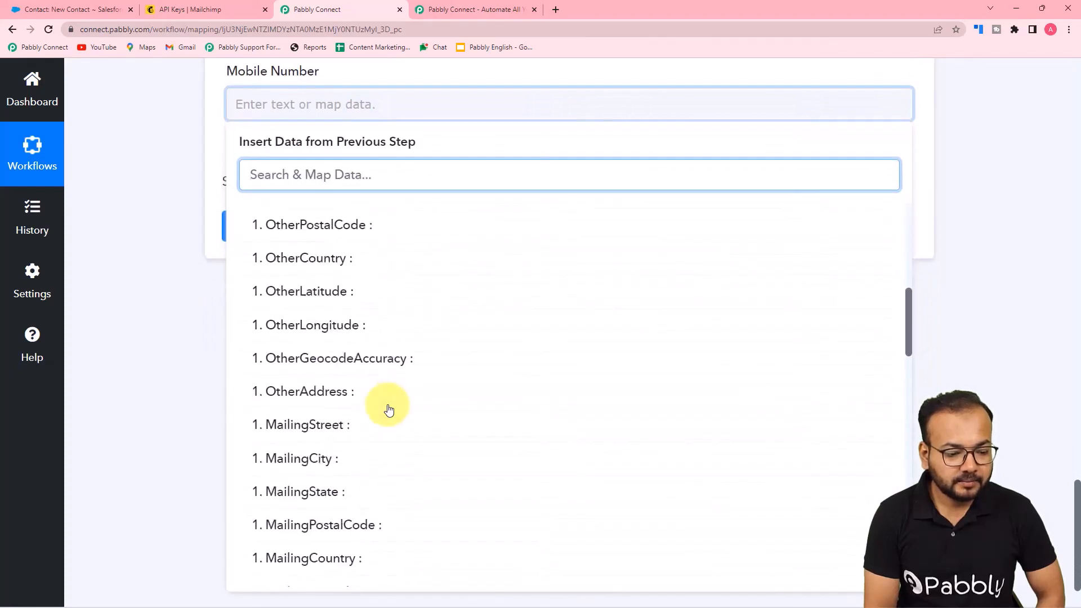
Map Phone into Mobile Number and test the step, reading the Member Exists 400 response
left_click(281, 304)
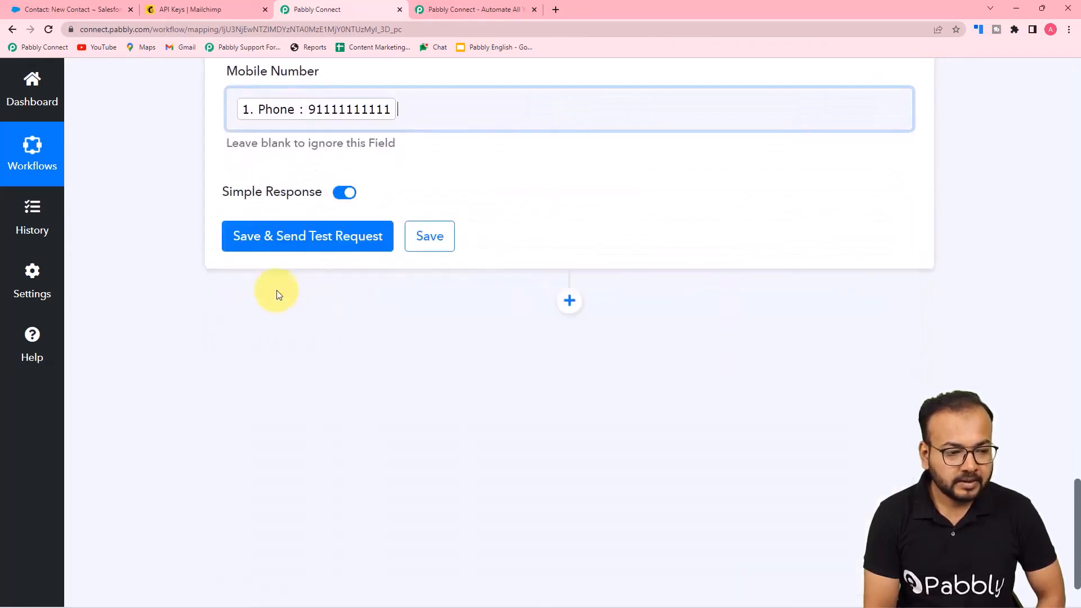
left_click(164, 239)
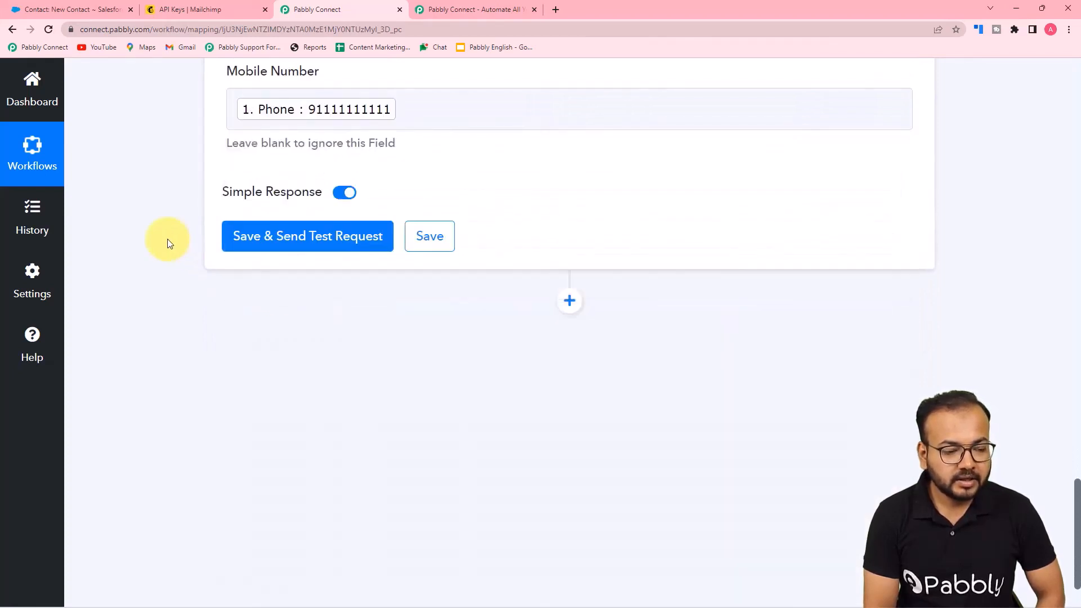
left_click(289, 243)
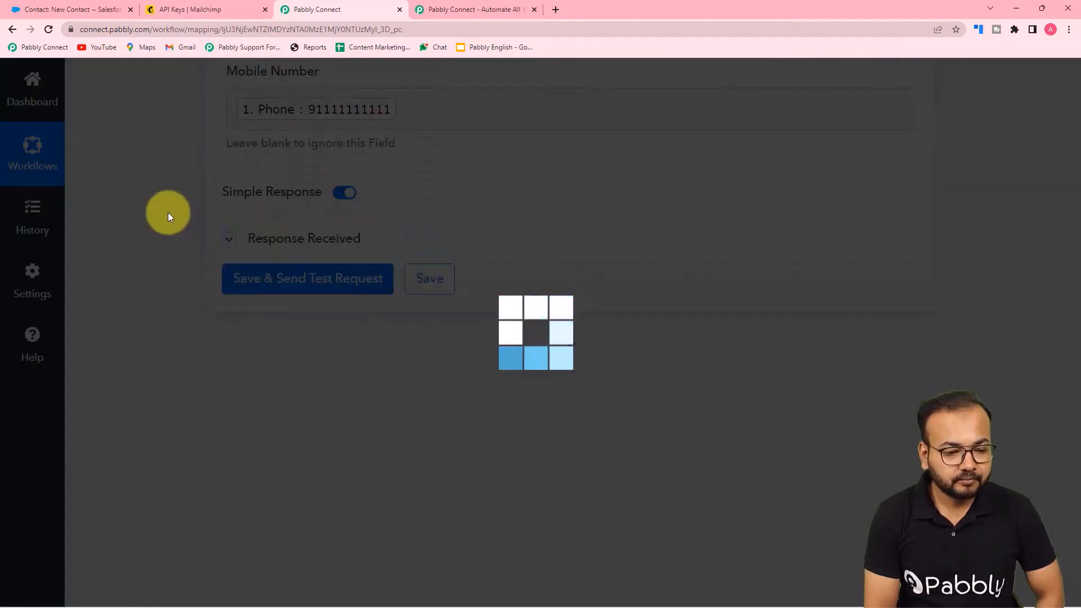
scroll(168, 212, "down", 2)
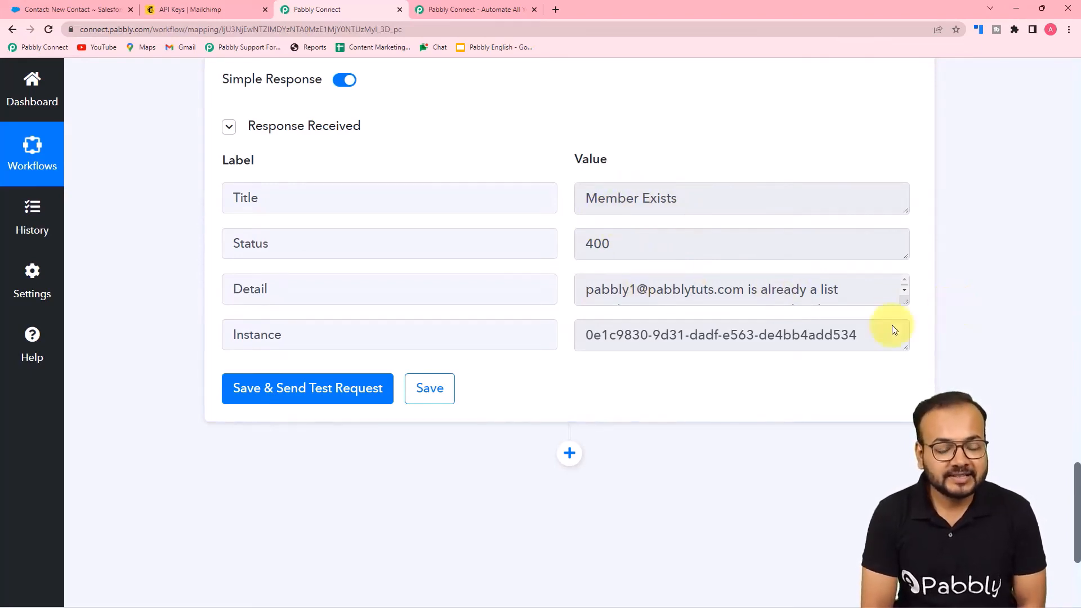
left_click_drag(906, 302, 905, 352)
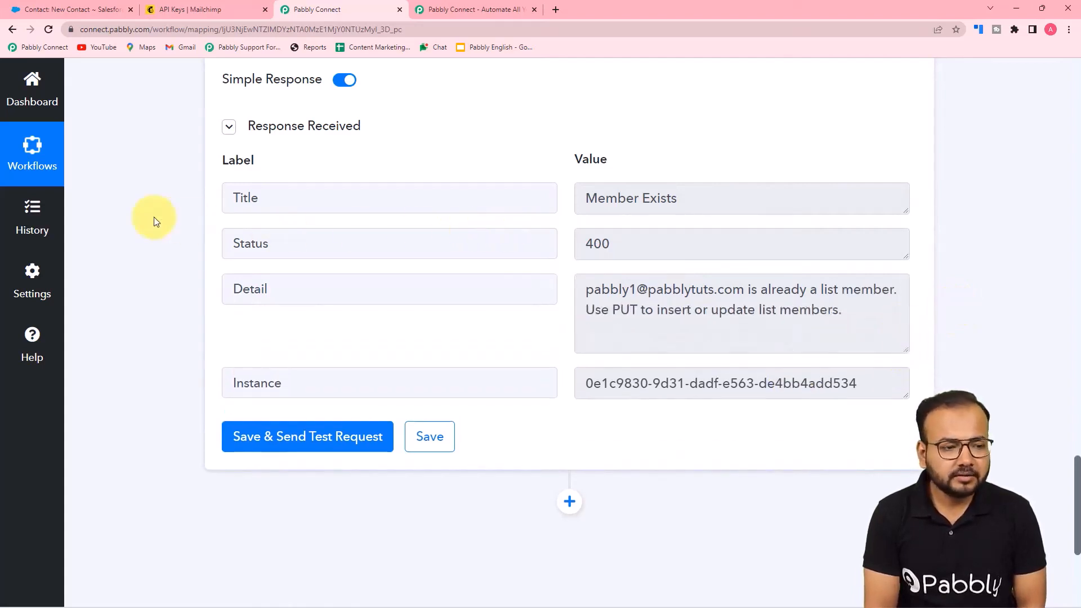
scroll(156, 215, "down", 1)
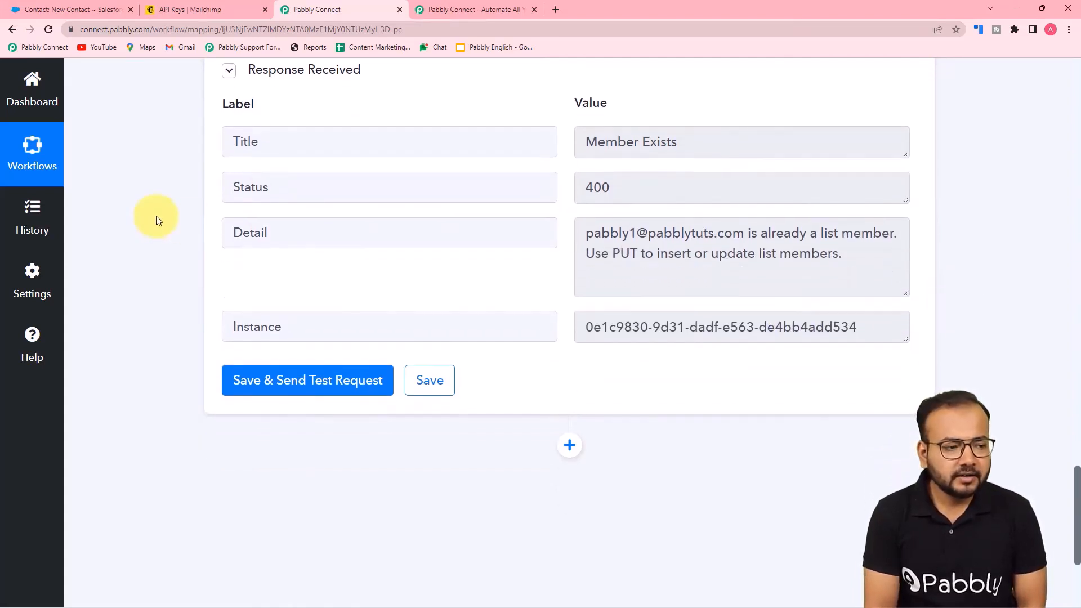
scroll(140, 186, "up", 3)
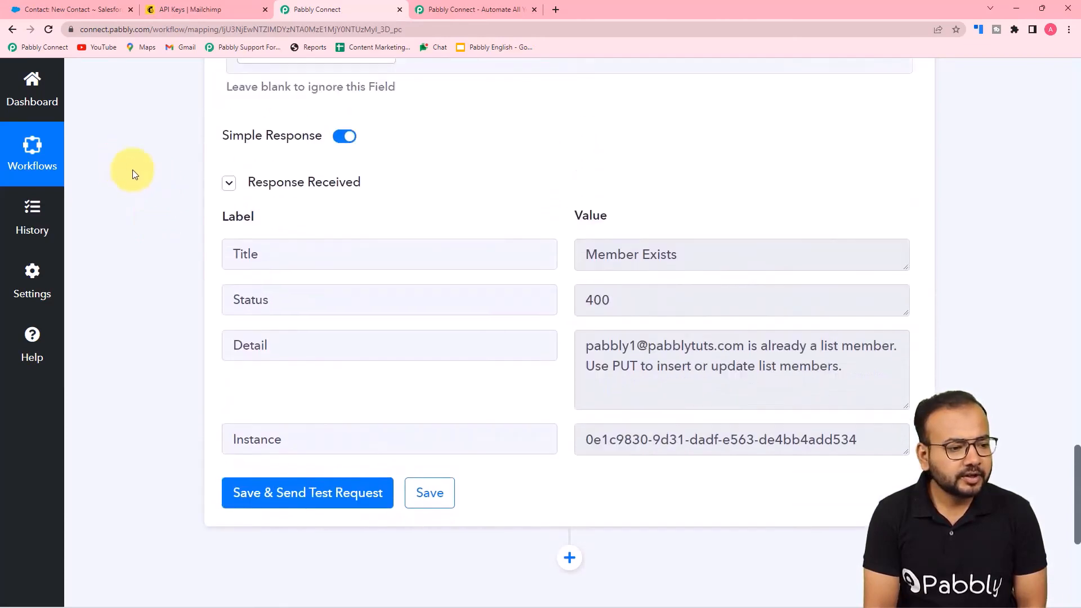
scroll(349, 405, "down", 2)
Resend the Mailchimp test request and switch to the Salesforce New Contact record
left_click(393, 438)
scroll(847, 352, "up", 10)
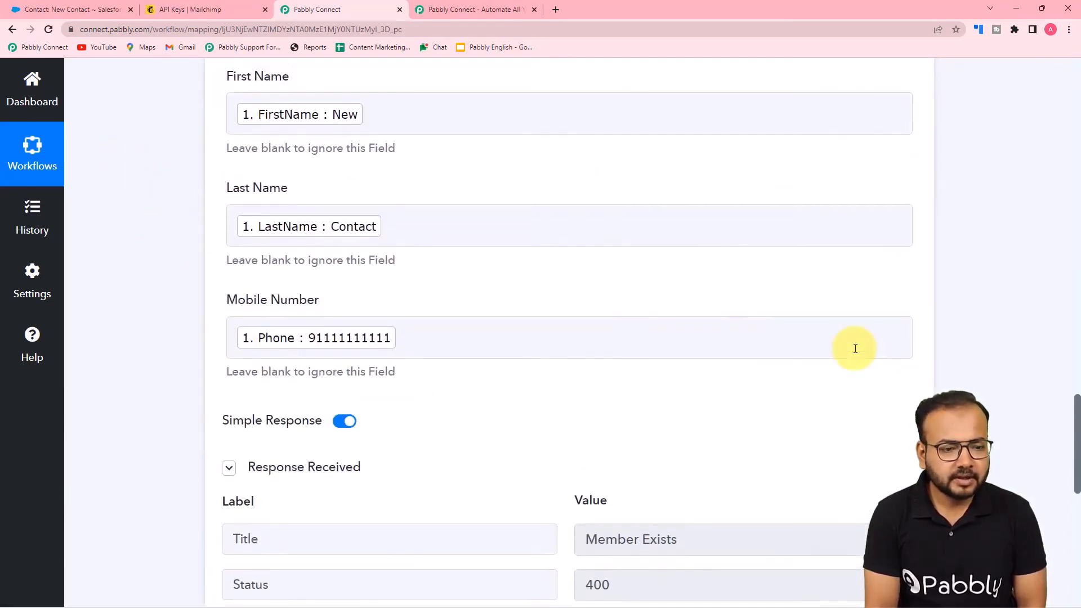
left_click(82, 10)
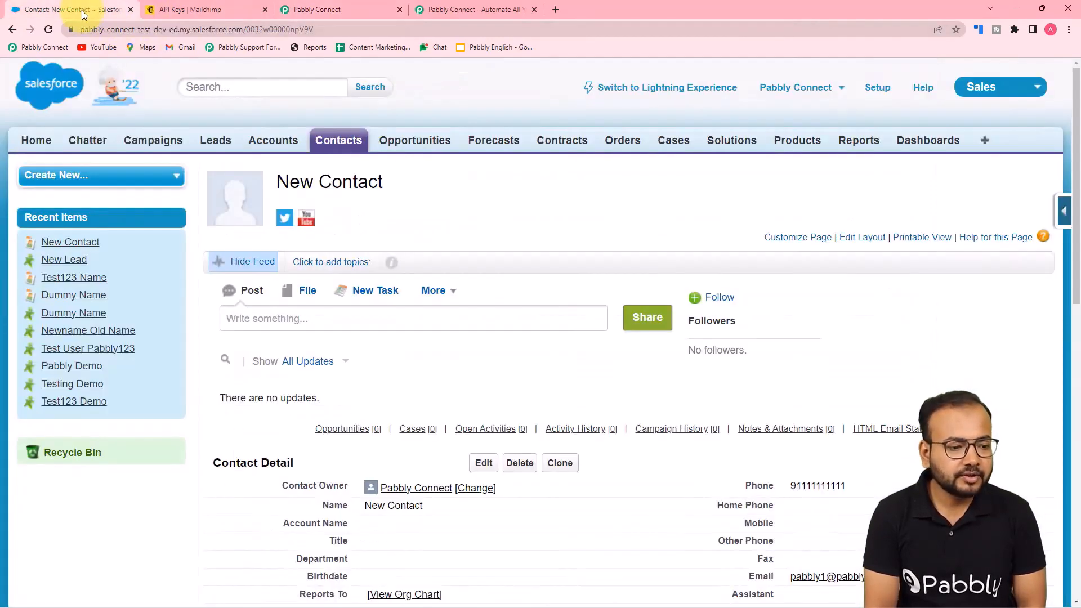
Check Mailchimp's All contacts list, now 7 members including New Contact, then return to Pabbly Connect
left_click(184, 10)
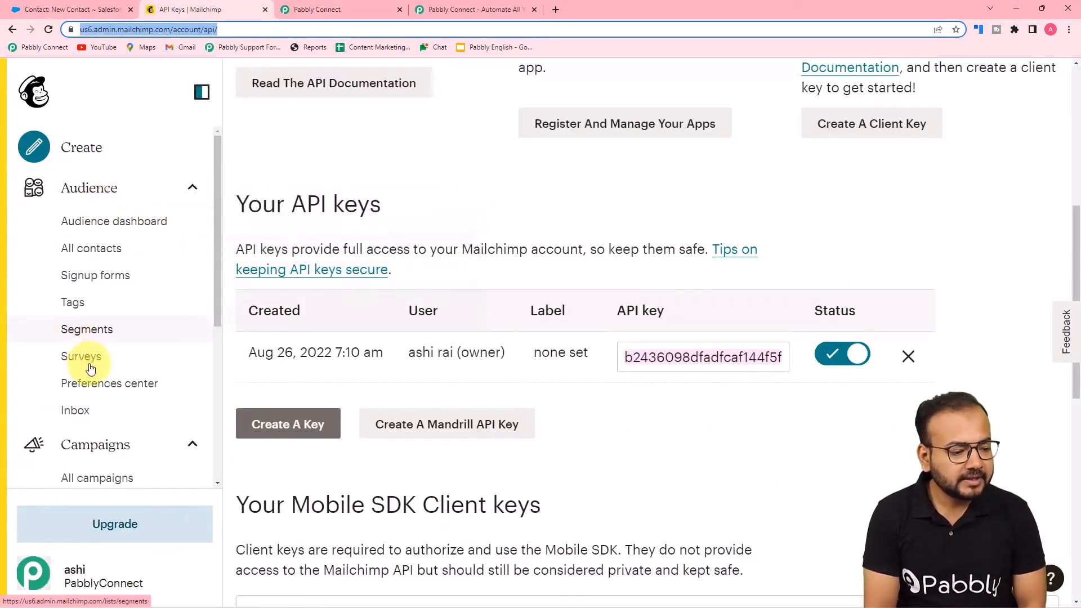
scroll(98, 386, "down", 2)
scroll(90, 387, "up", 2)
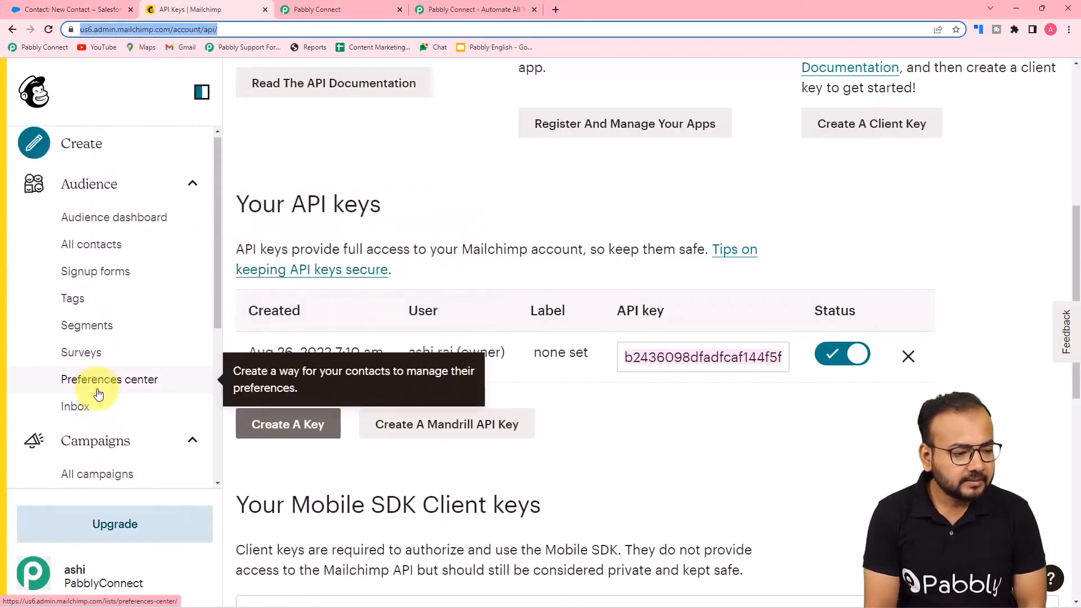
left_click(84, 248)
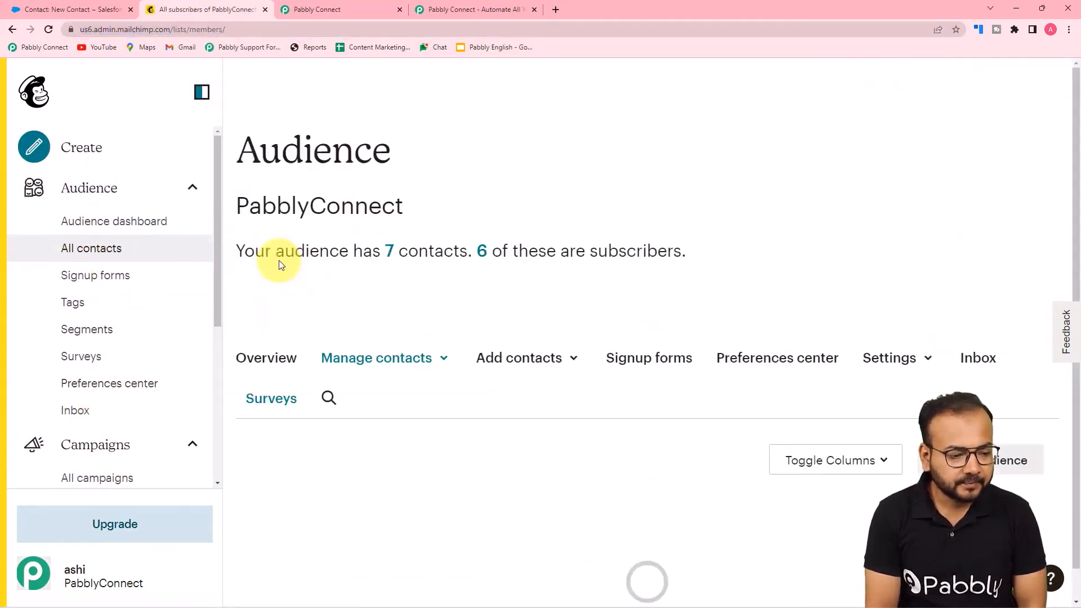
scroll(282, 265, "down", 5)
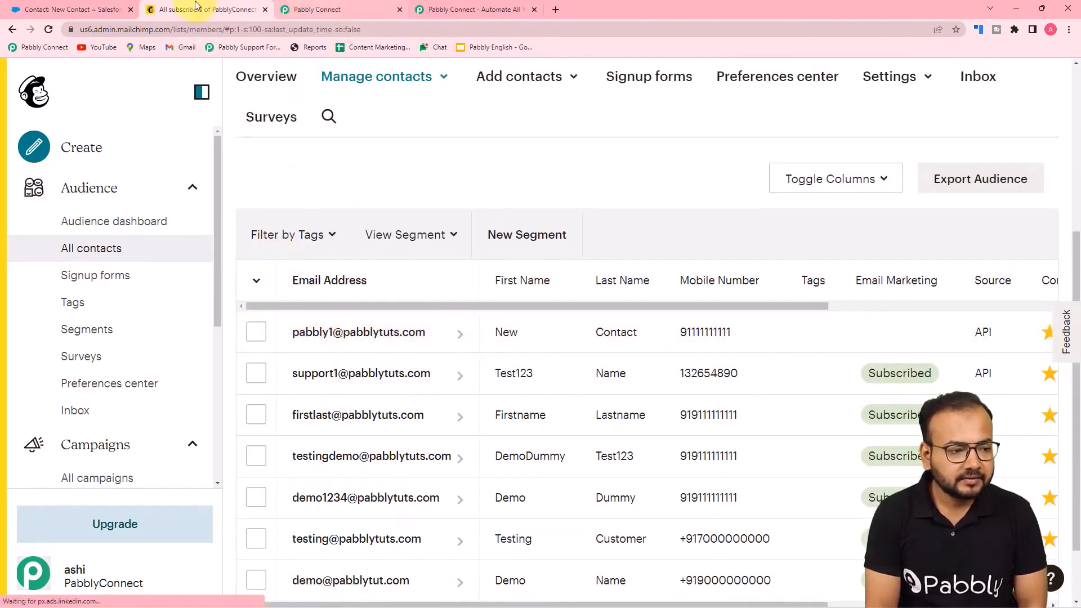
left_click(315, 9)
scroll(386, 321, "down", 7)
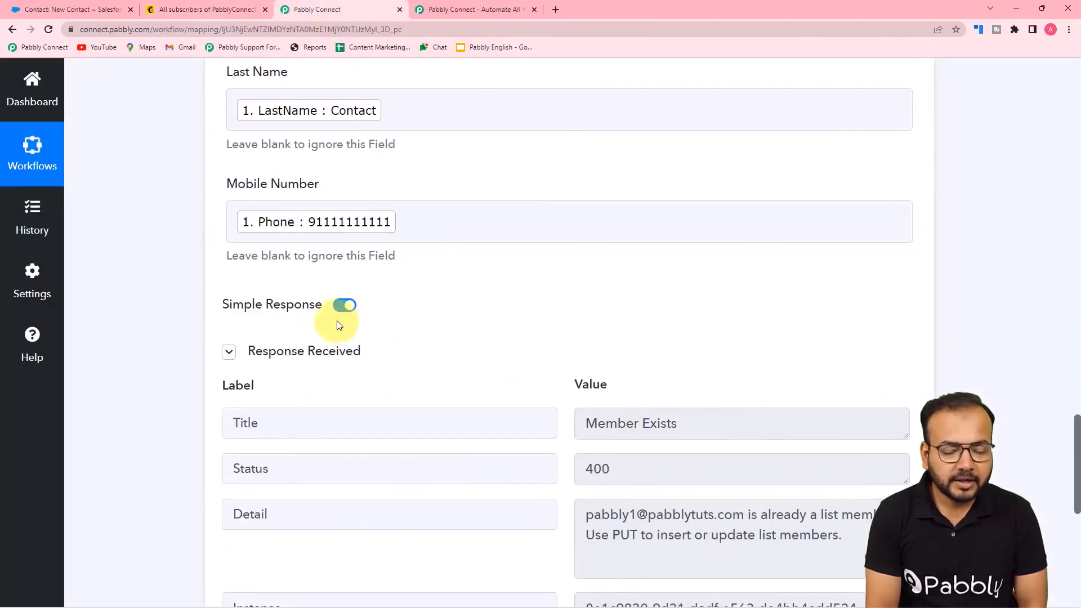
Save the Salesforce contact Dummy Contact with mobile, email and Lead Source Other, then return to Pabbly Connect
left_click(96, 9)
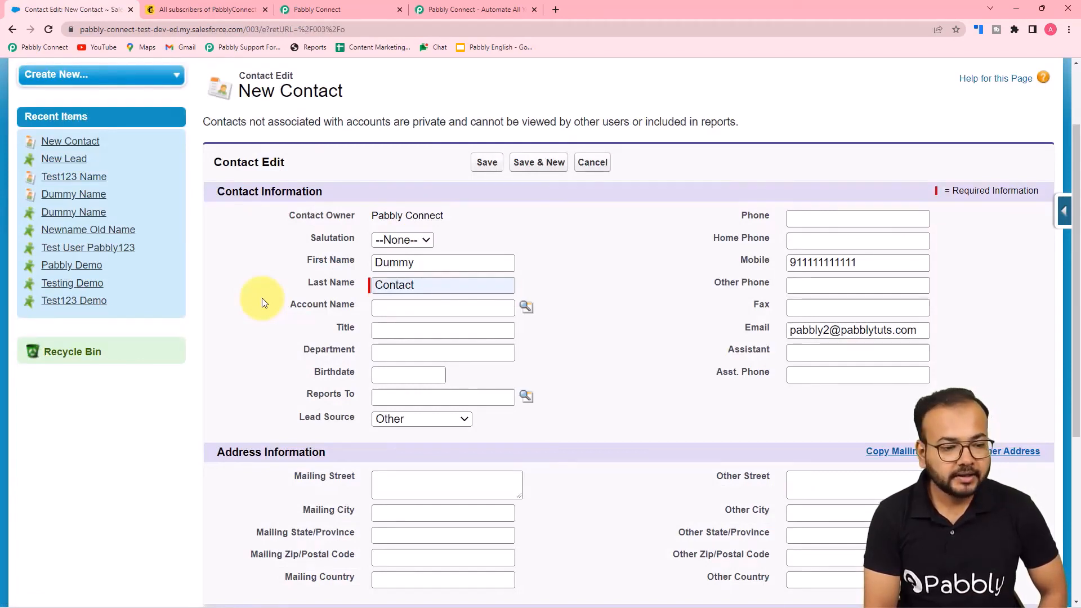
scroll(262, 298, "down", 1)
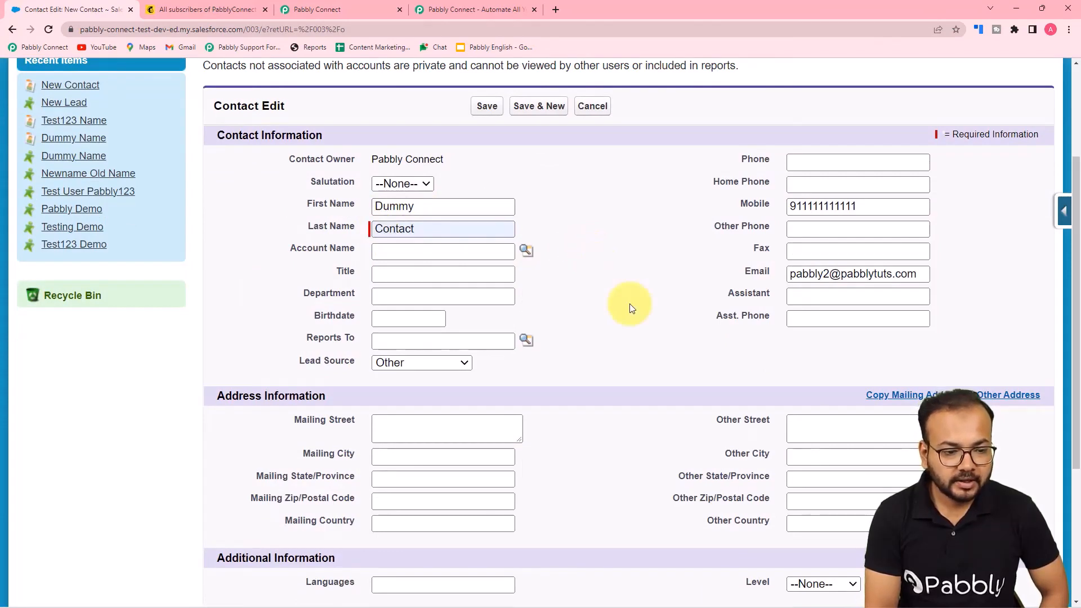
scroll(630, 303, "down", 4)
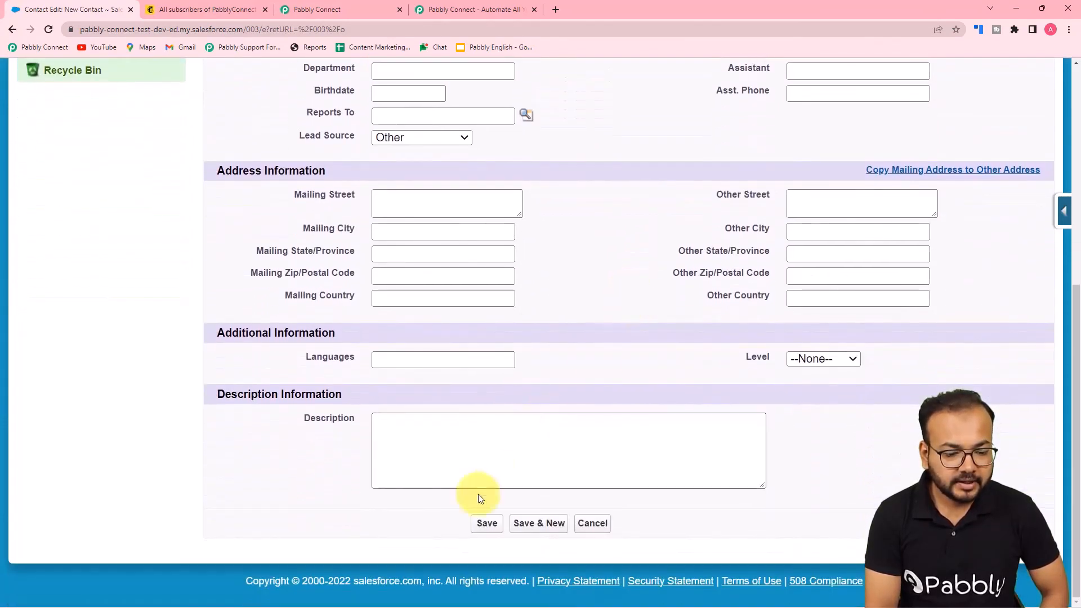
left_click(487, 524)
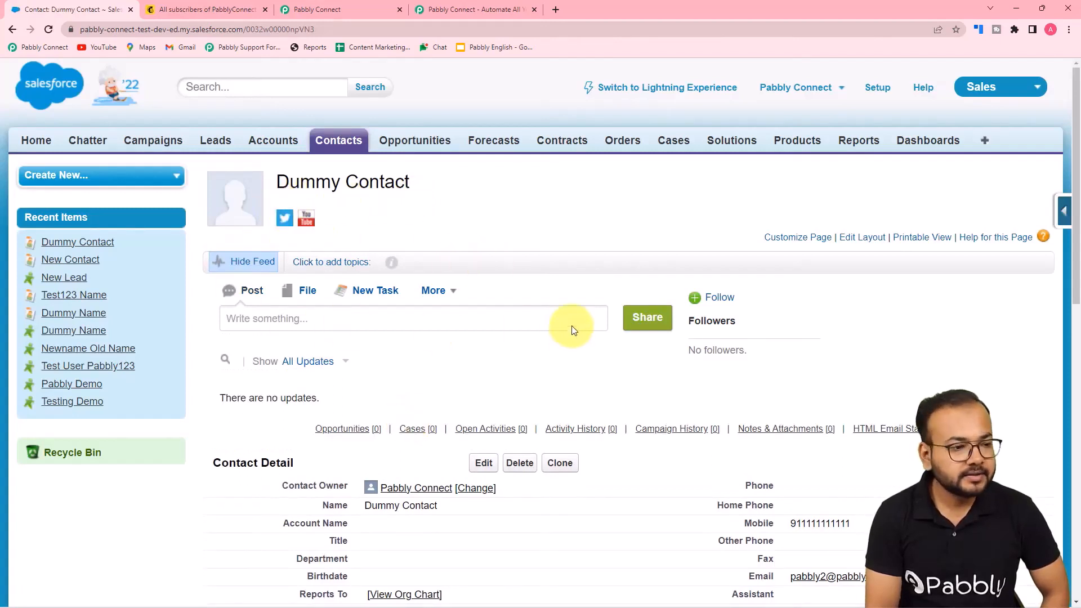
left_click(338, 9)
Re-send the Salesforce trigger's test request so its sample data carries Dummy Contact's mobile and email
scroll(176, 195, "up", 15)
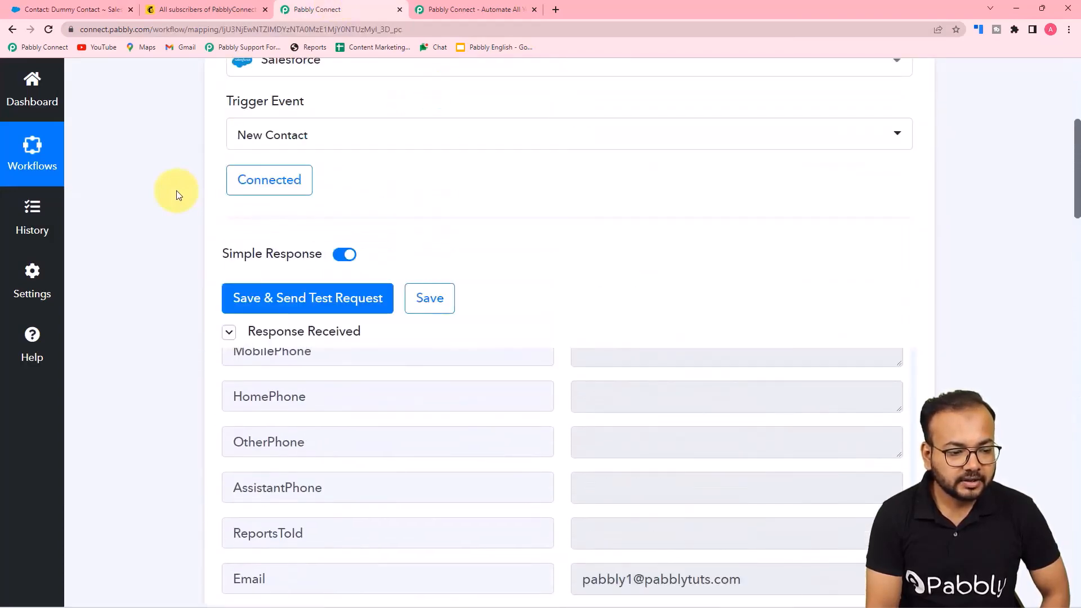
scroll(177, 194, "down", 2)
scroll(176, 195, "up", 4)
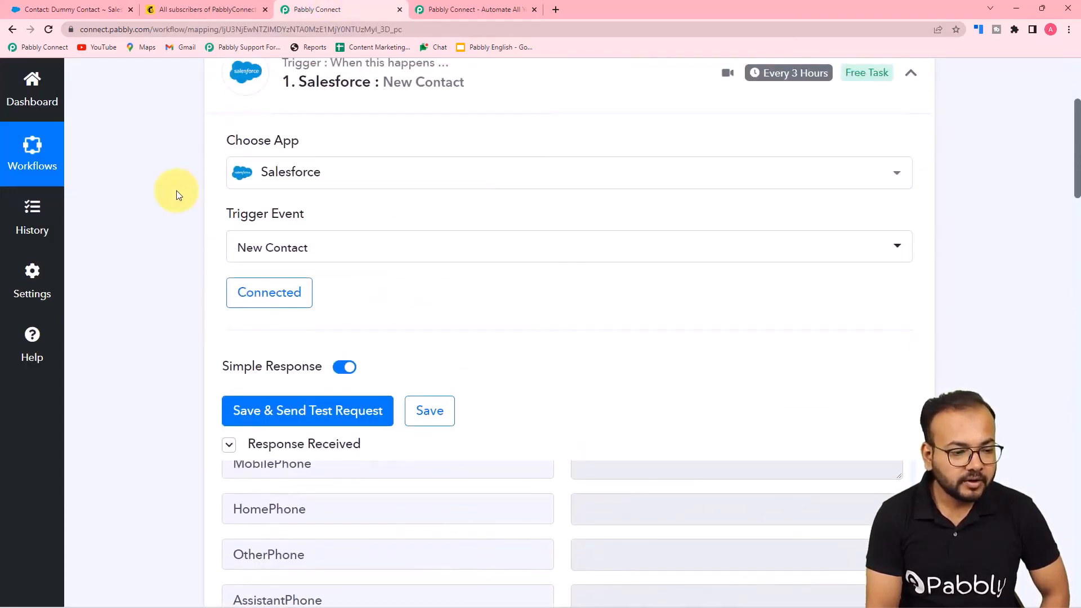
scroll(176, 194, "down", 5)
left_click(253, 133)
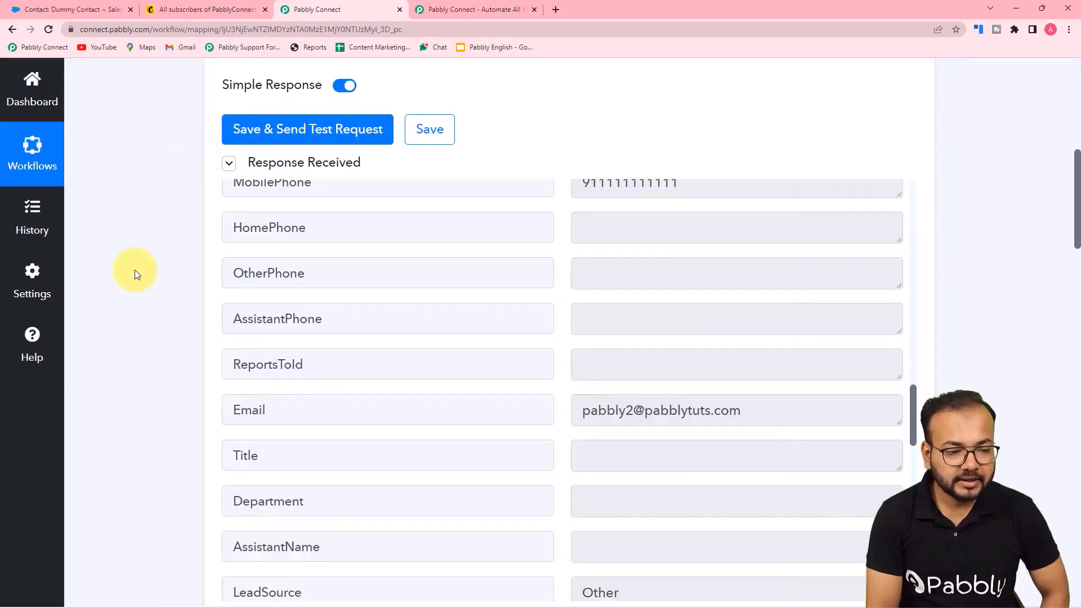
scroll(136, 274, "down", 11)
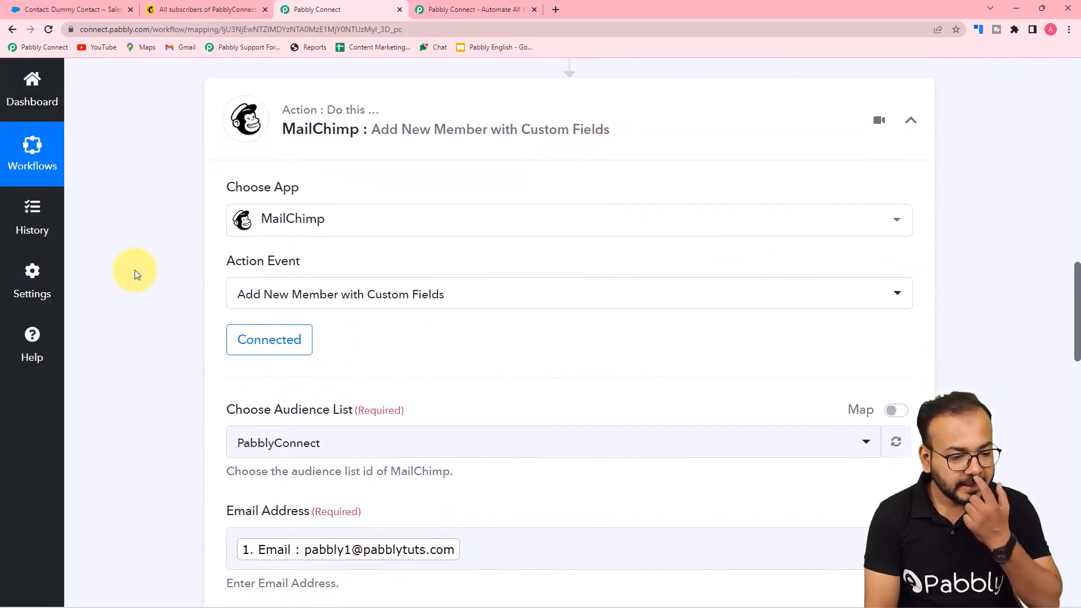
scroll(134, 269, "down", 6)
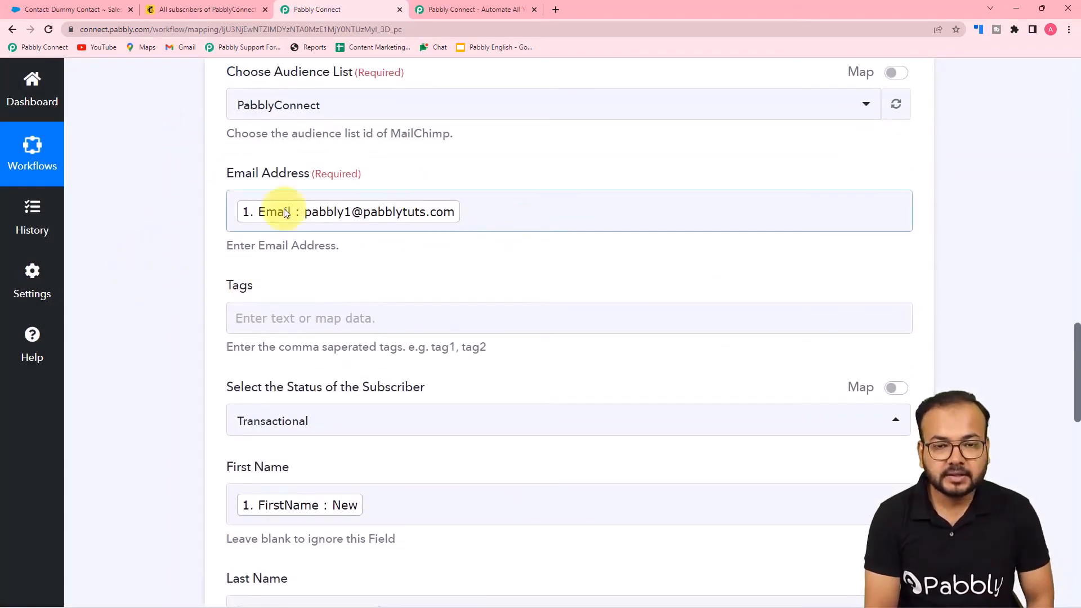
Remap the Mailchimp Email Address field to the Salesforce contact's Email
left_click(529, 216)
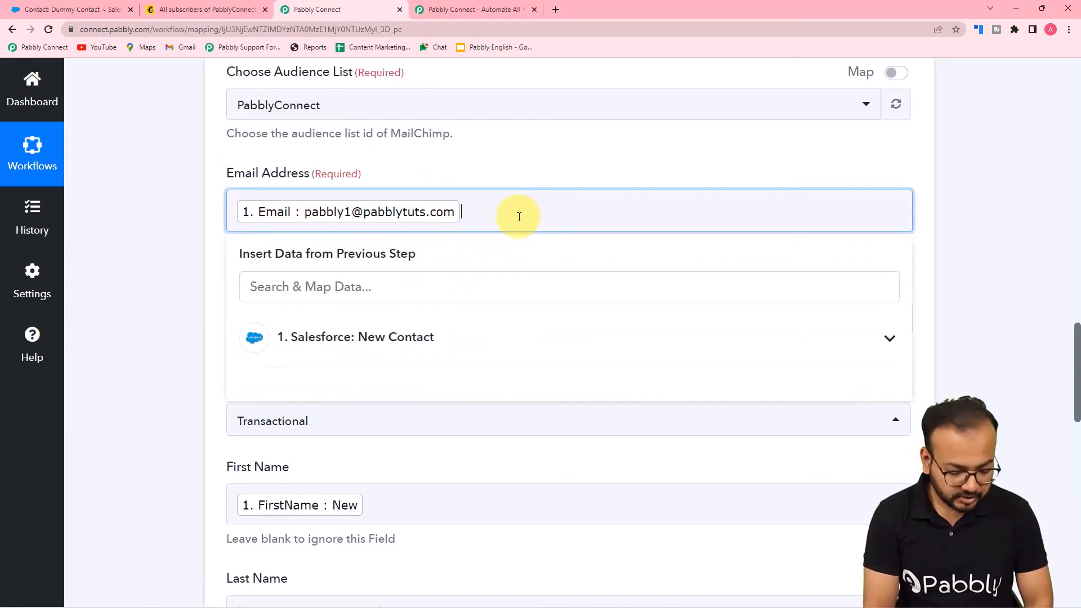
key("BackSpace")
left_click(387, 328)
scroll(393, 481, "down", 12)
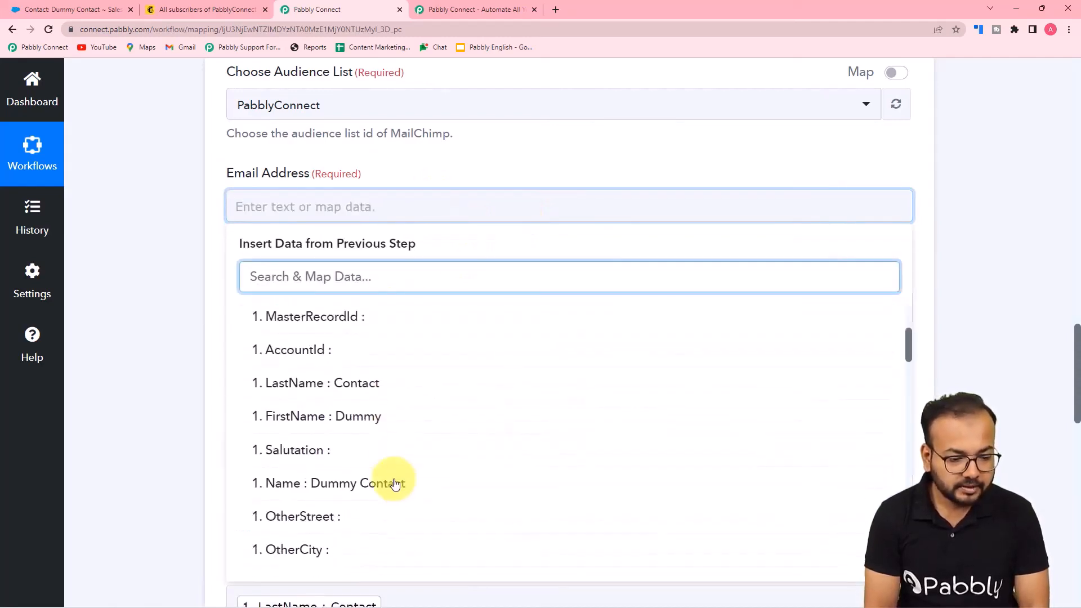
scroll(395, 483, "down", 4)
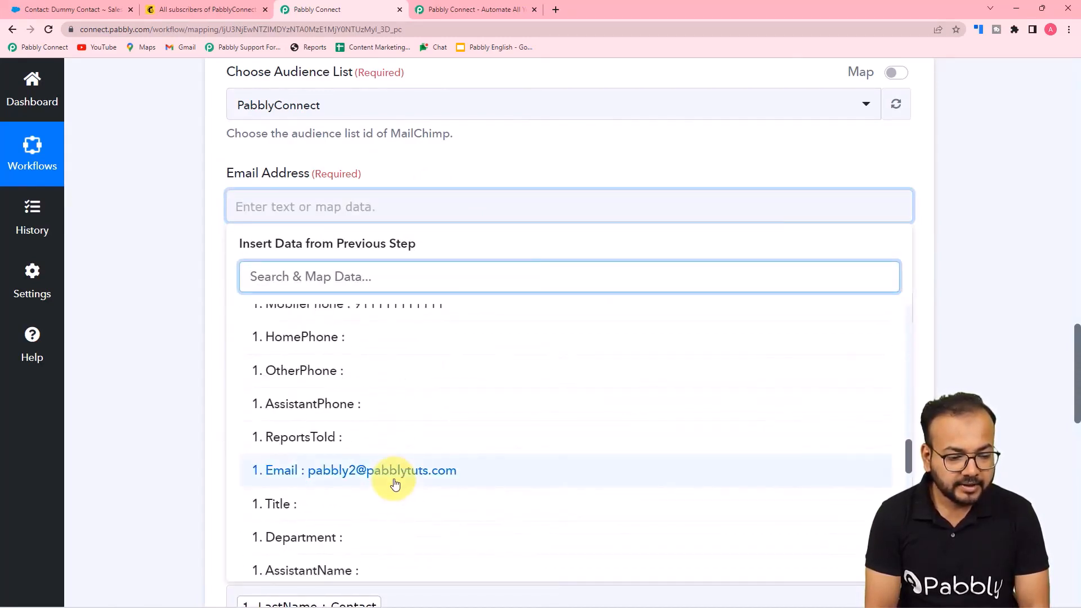
left_click(395, 470)
left_click(179, 351)
Map the Salesforce LeadSource value (Other) into the Mailchimp Tags field
scroll(177, 348, "down", 2)
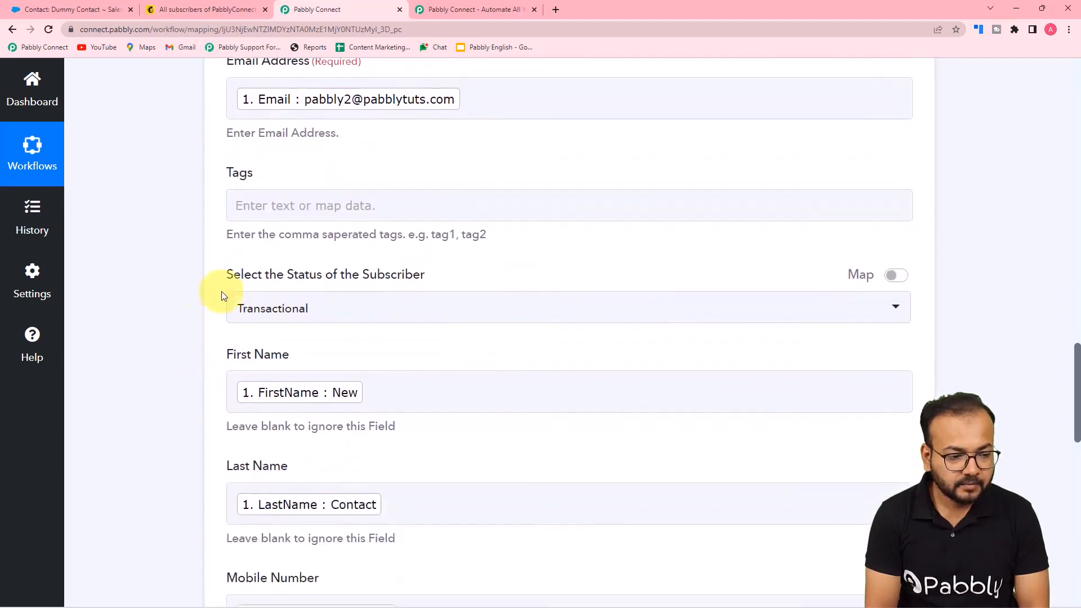
left_click(304, 206)
left_click(319, 326)
scroll(367, 490, "down", 8)
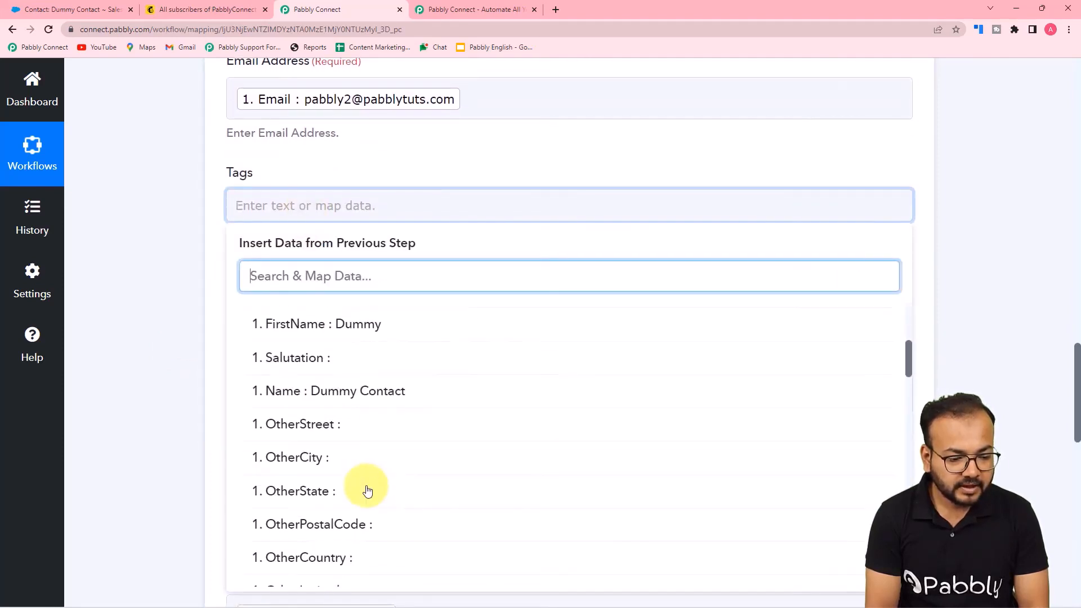
scroll(367, 490, "down", 10)
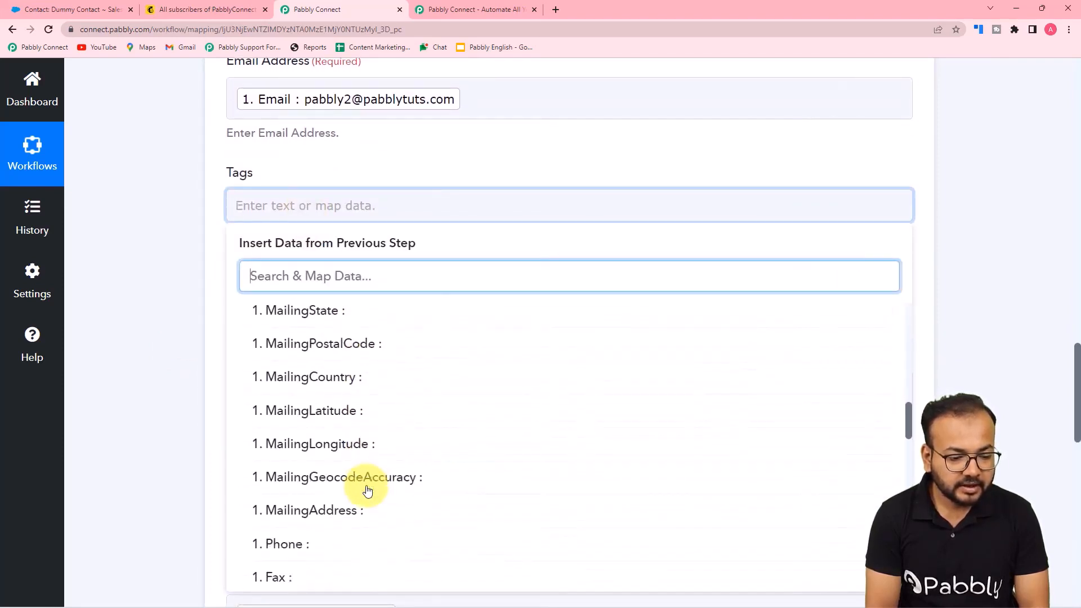
scroll(367, 490, "down", 3)
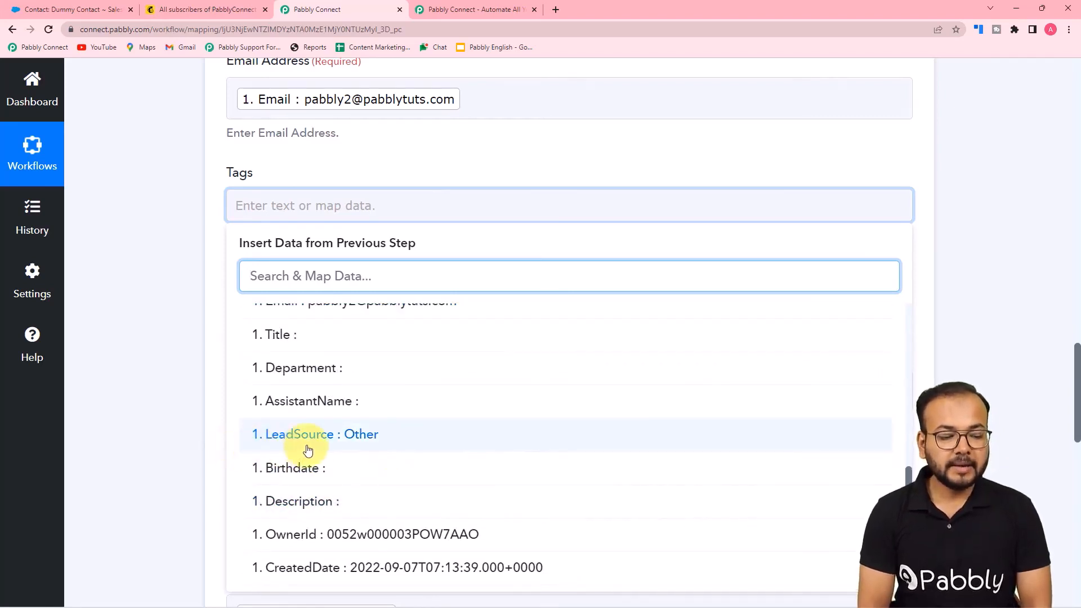
left_click(361, 444)
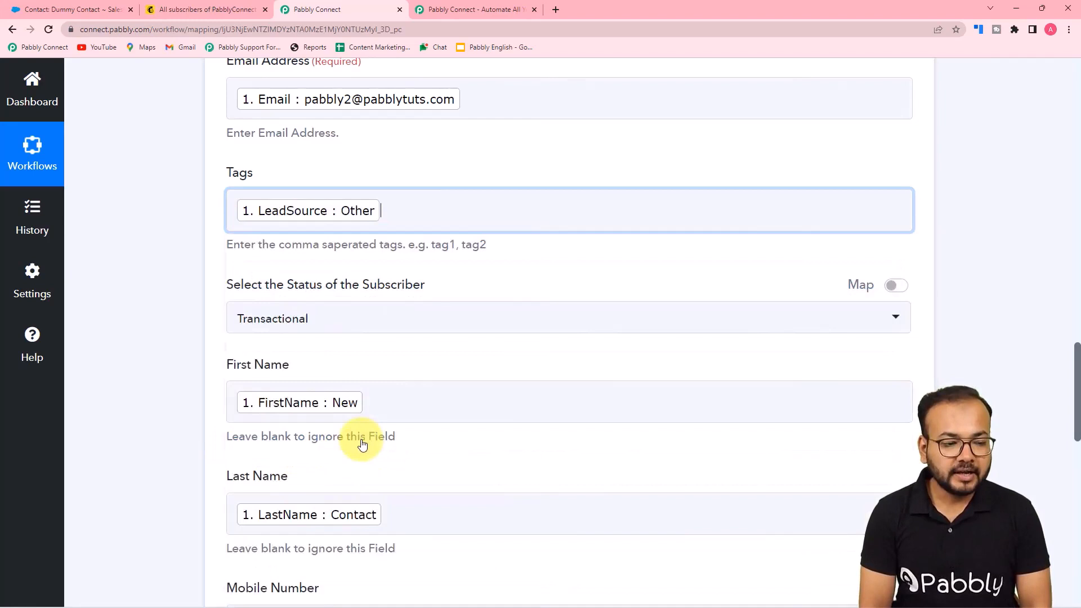
left_click(157, 309)
scroll(358, 259, "down", 2)
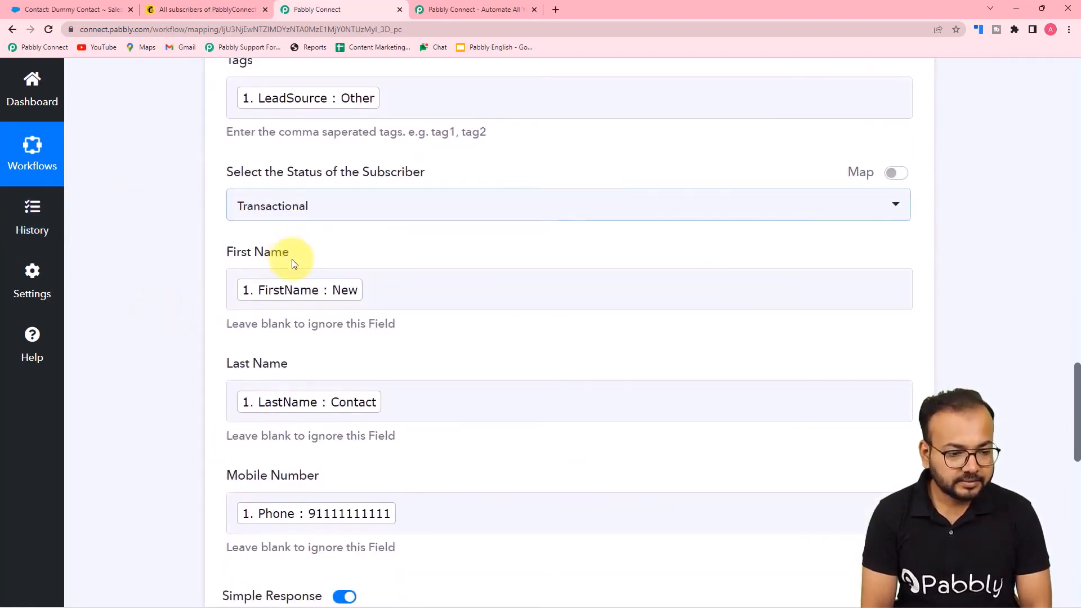
Replace the First Name and Last Name mappings with Salesforce FirstName and LastName
left_click(383, 290)
key("BackSpace")
scroll(386, 304, "down", 3)
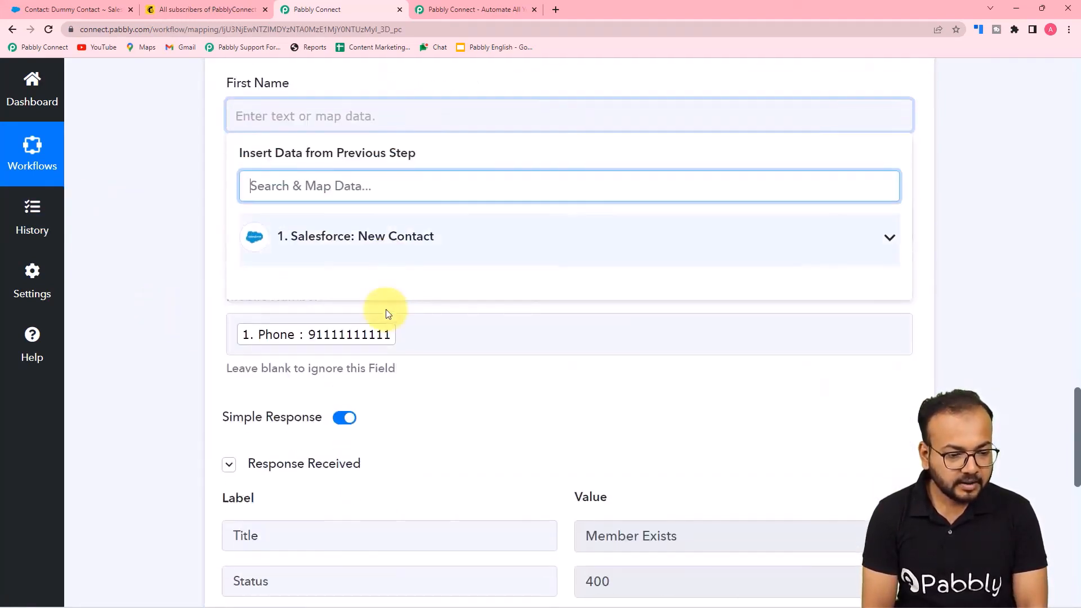
left_click(374, 228)
scroll(374, 394, "down", 3)
scroll(374, 394, "up", 1)
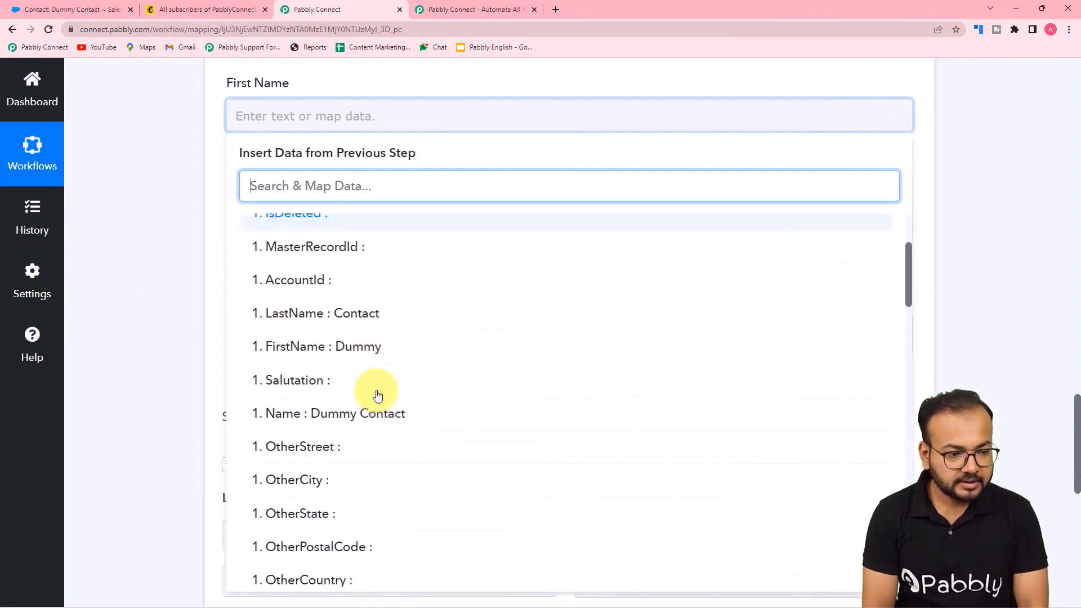
left_click(327, 352)
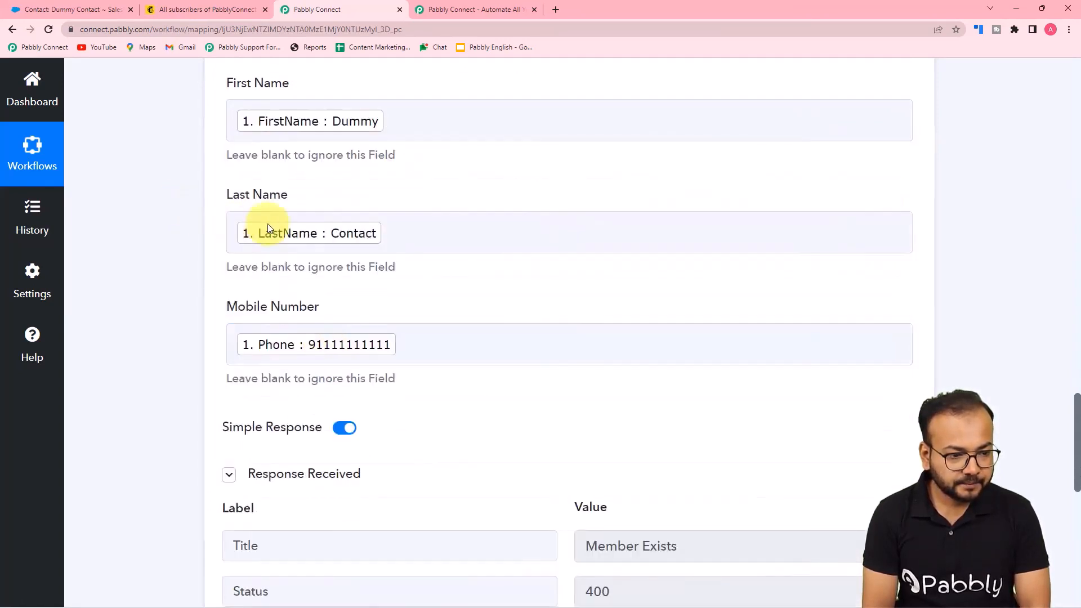
left_click(256, 231)
key("BackSpace")
left_click(401, 349)
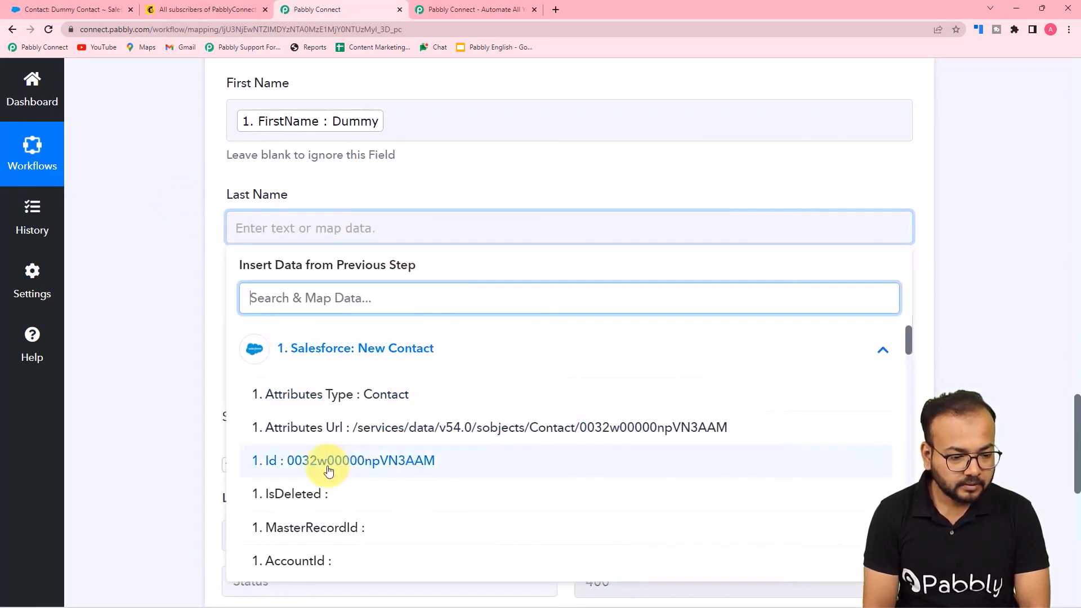
scroll(338, 450, "down", 3)
left_click(338, 425)
left_click(161, 332)
Remap Mobile Number from Phone to MobilePhone, then save and send the test request
scroll(160, 329, "down", 2)
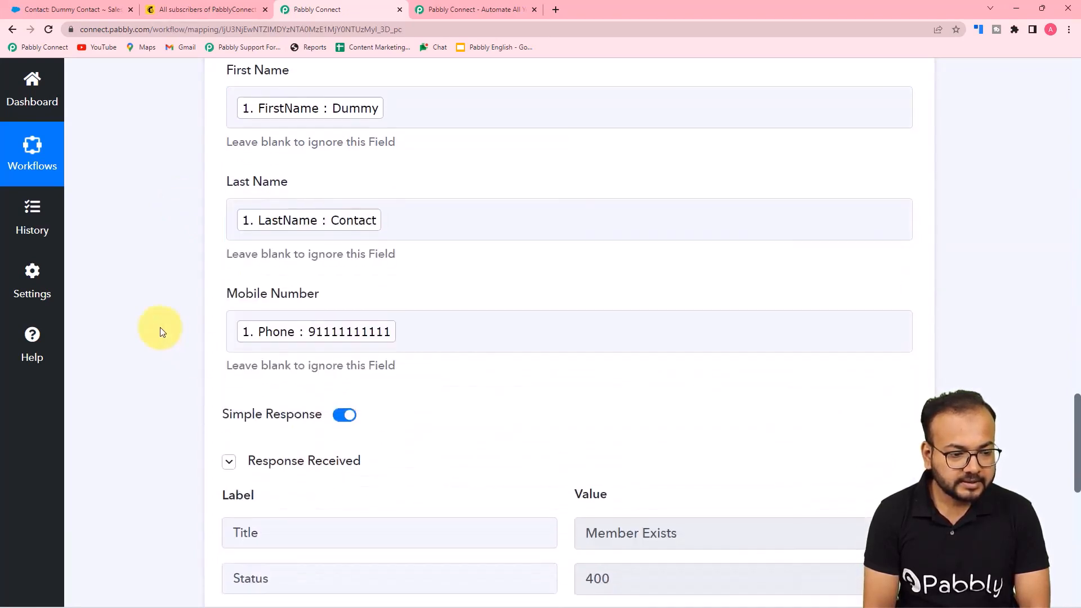
left_click(416, 235)
key("BackSpace")
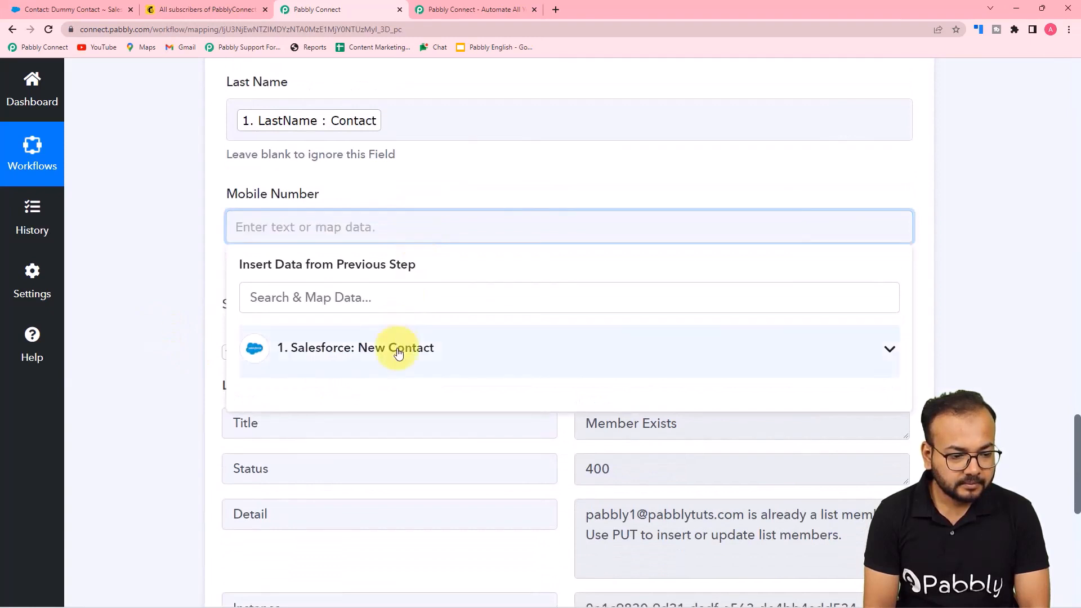
left_click(398, 350)
scroll(396, 477, "down", 8)
scroll(397, 477, "down", 10)
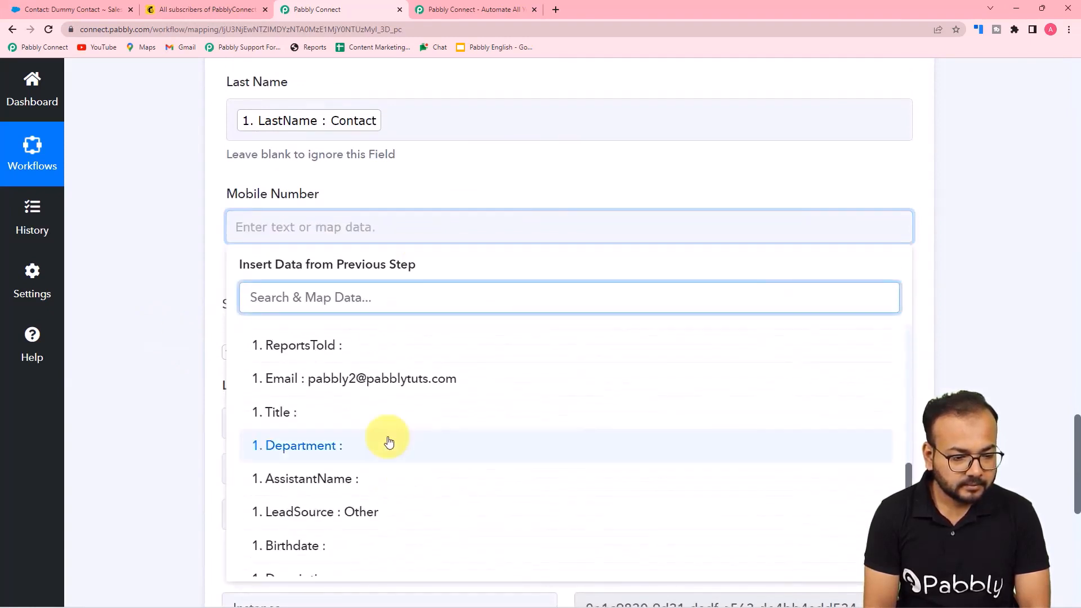
scroll(386, 442, "up", 2)
left_click(372, 337)
left_click(154, 306)
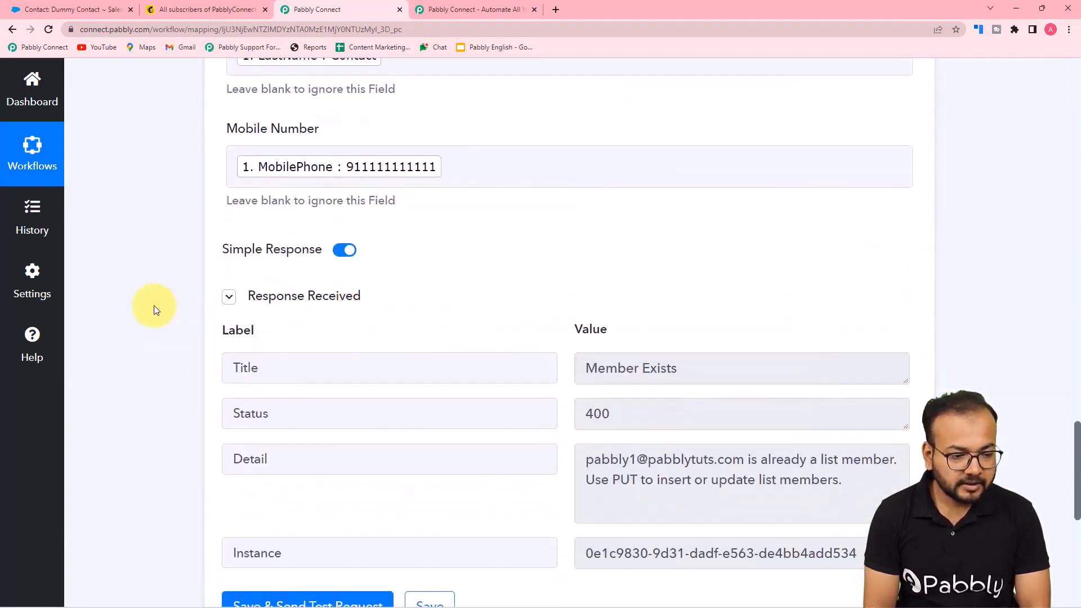
scroll(154, 305, "down", 10)
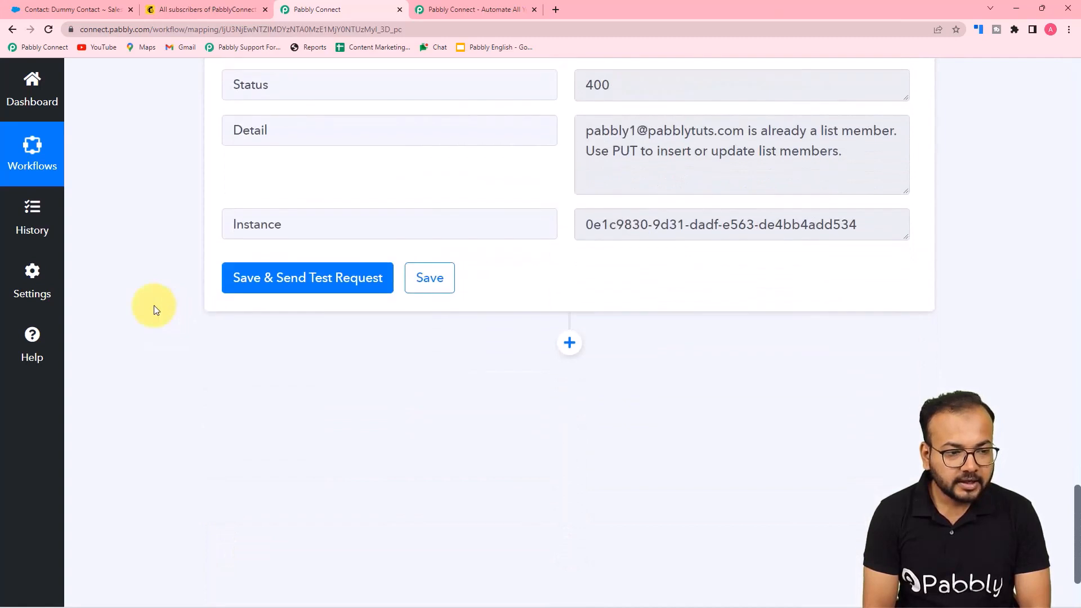
left_click(290, 279)
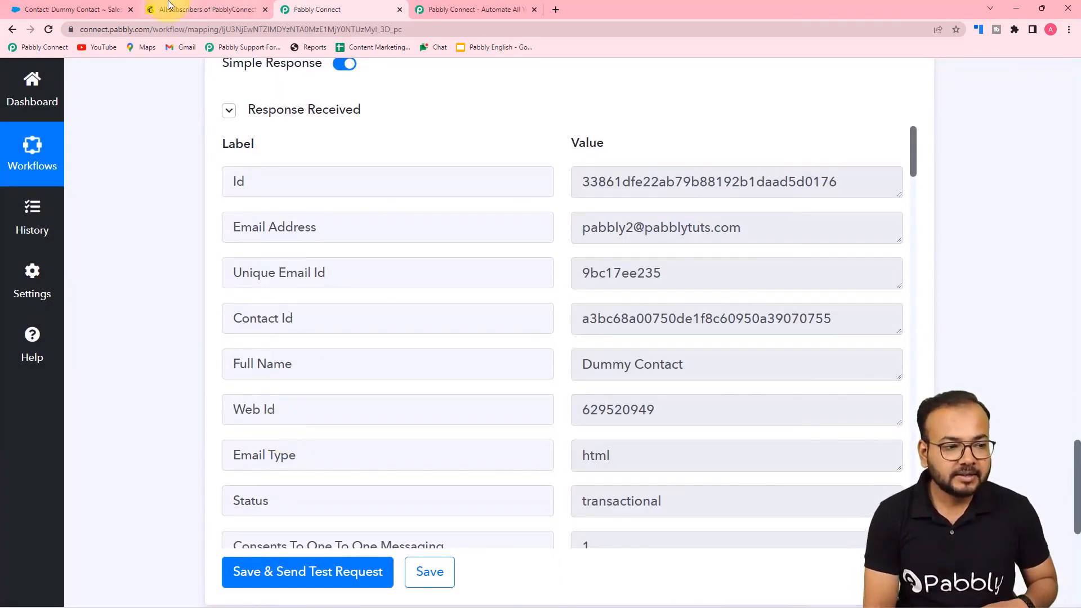
left_click(188, 9)
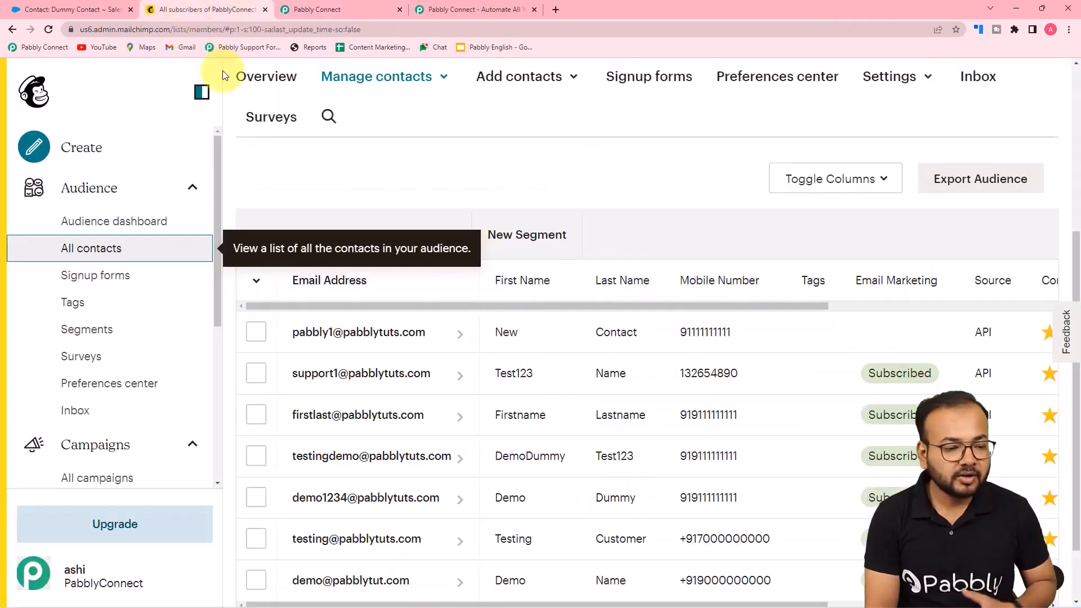
Reload Mailchimp's contacts to confirm Dummy Contact arrived with its mobile number and Other tag
left_click(49, 30)
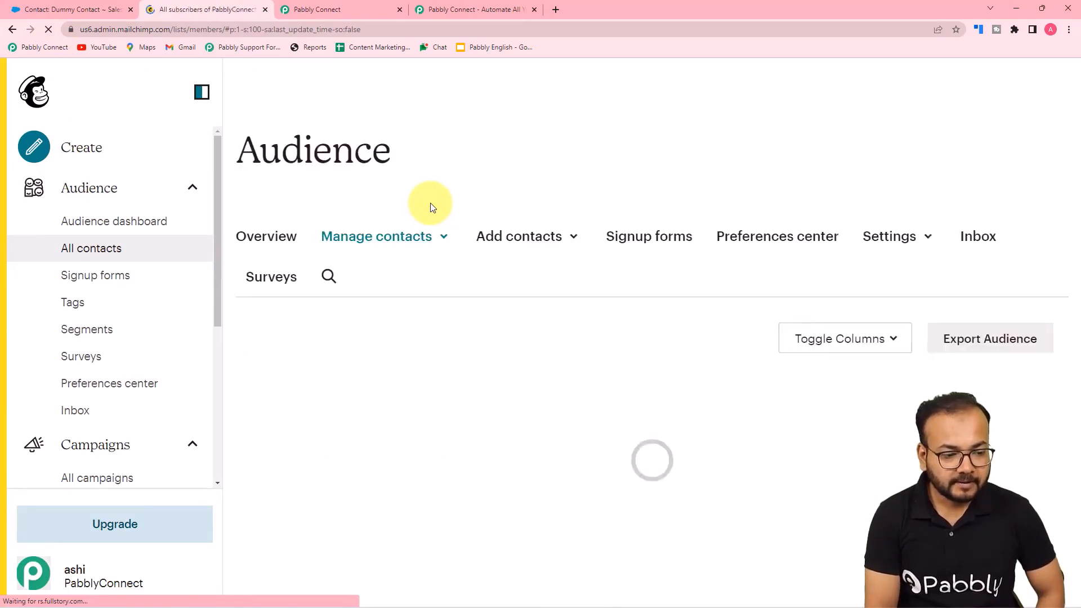
scroll(432, 208, "down", 5)
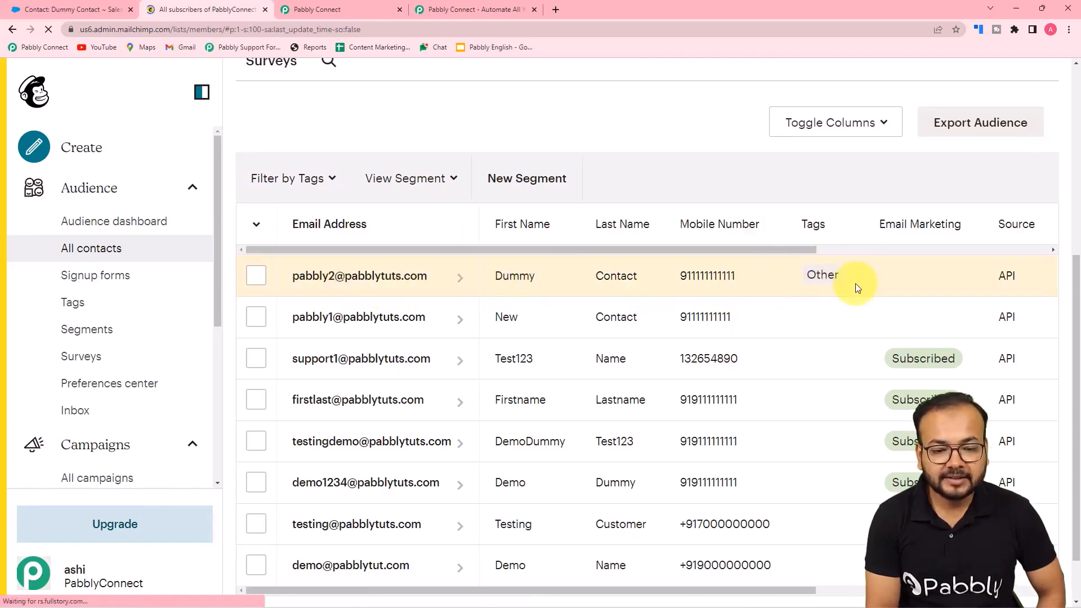
left_click(317, 9)
scroll(183, 211, "up", 3)
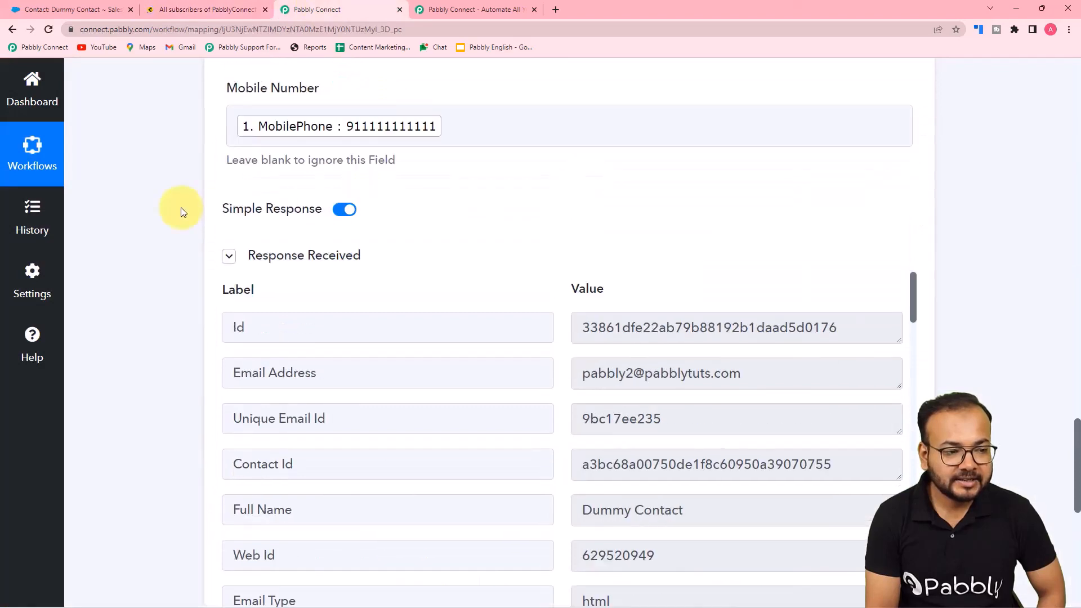
scroll(183, 212, "up", 9)
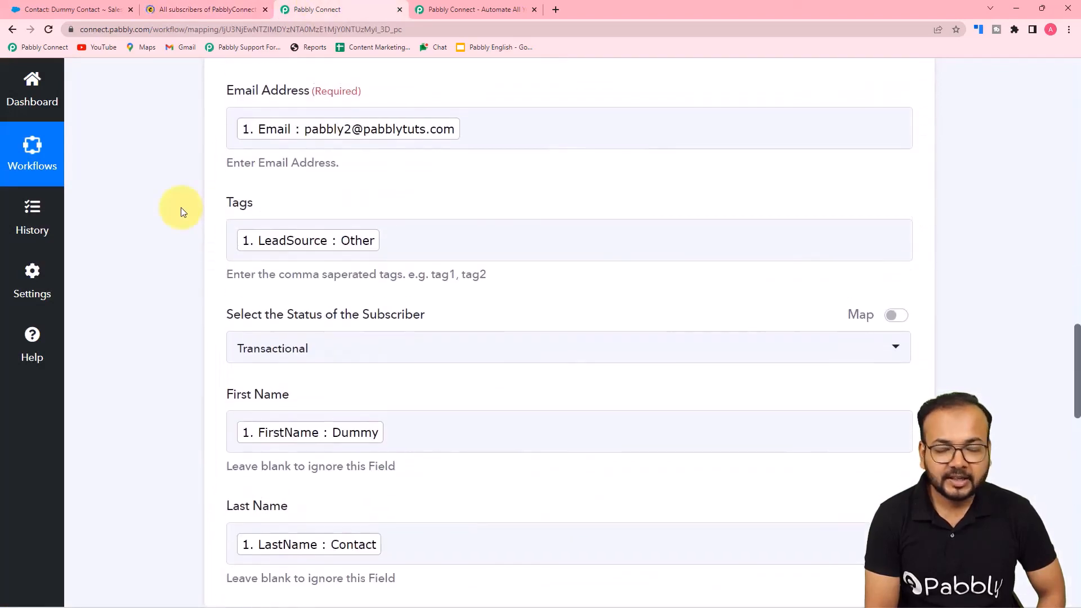
Compare Mailchimp's contacts against the workflow mapping, then collapse the finished MailChimp action card
left_click(193, 10)
left_click(316, 8)
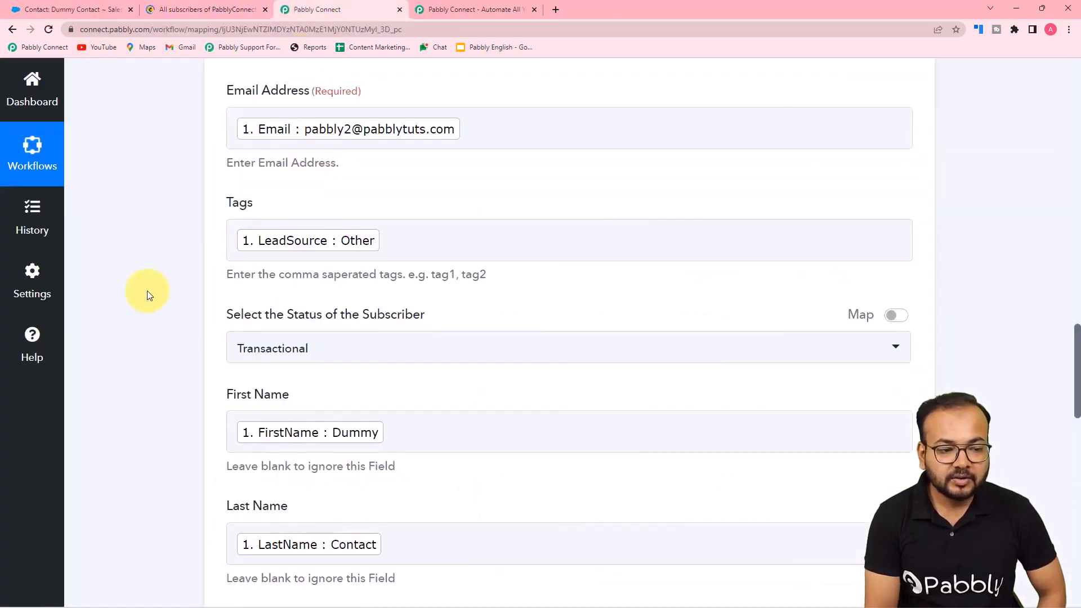
scroll(147, 291, "down", 7)
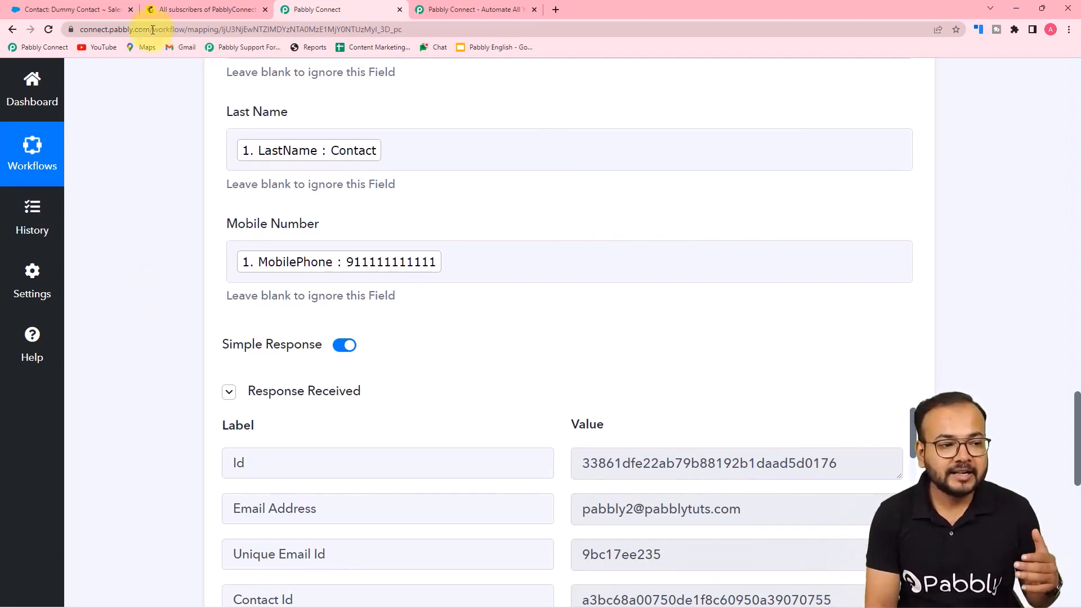
left_click(186, 12)
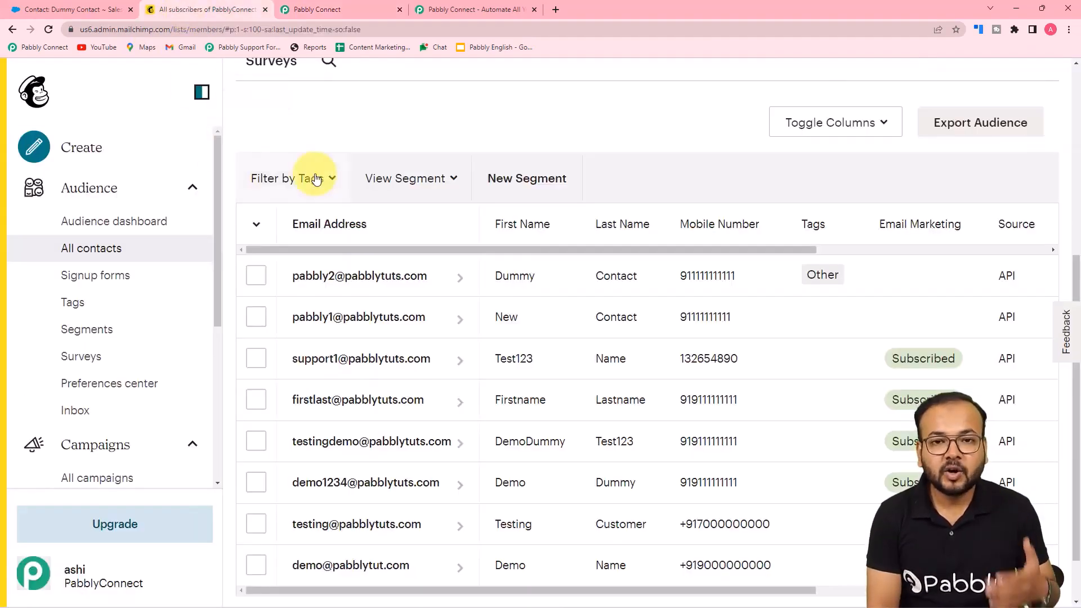
left_click(367, 7)
scroll(203, 227, "up", 15)
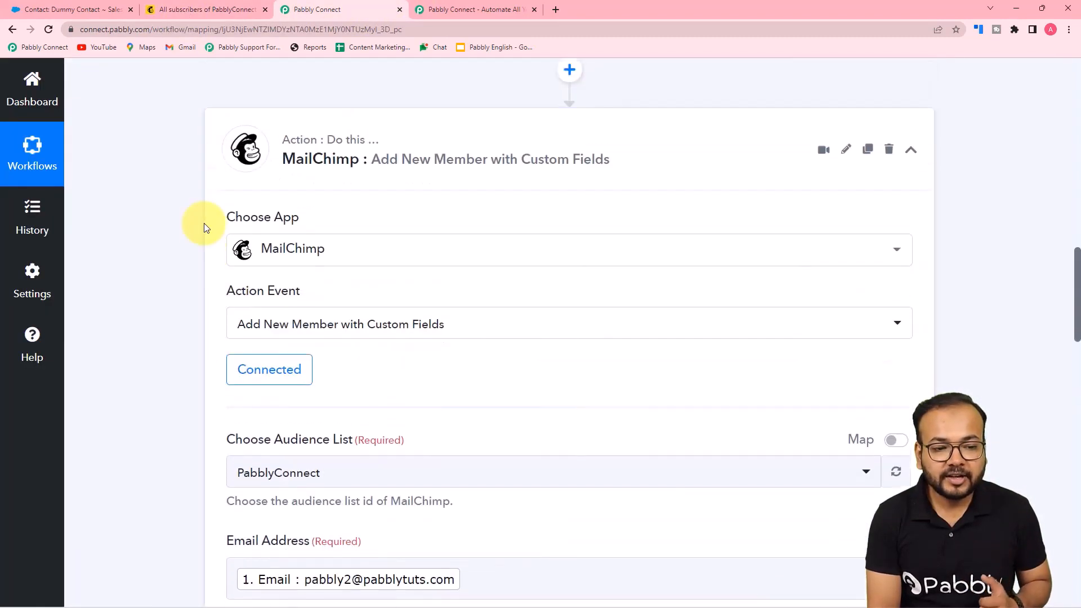
left_click(912, 265)
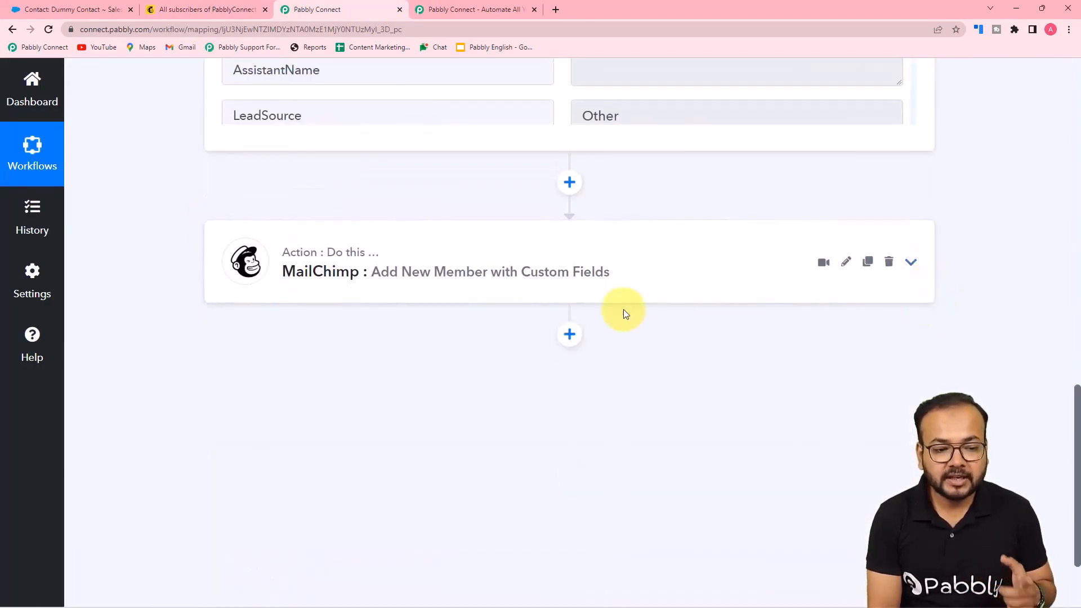
scroll(621, 310, "up", 3)
scroll(622, 315, "up", 10)
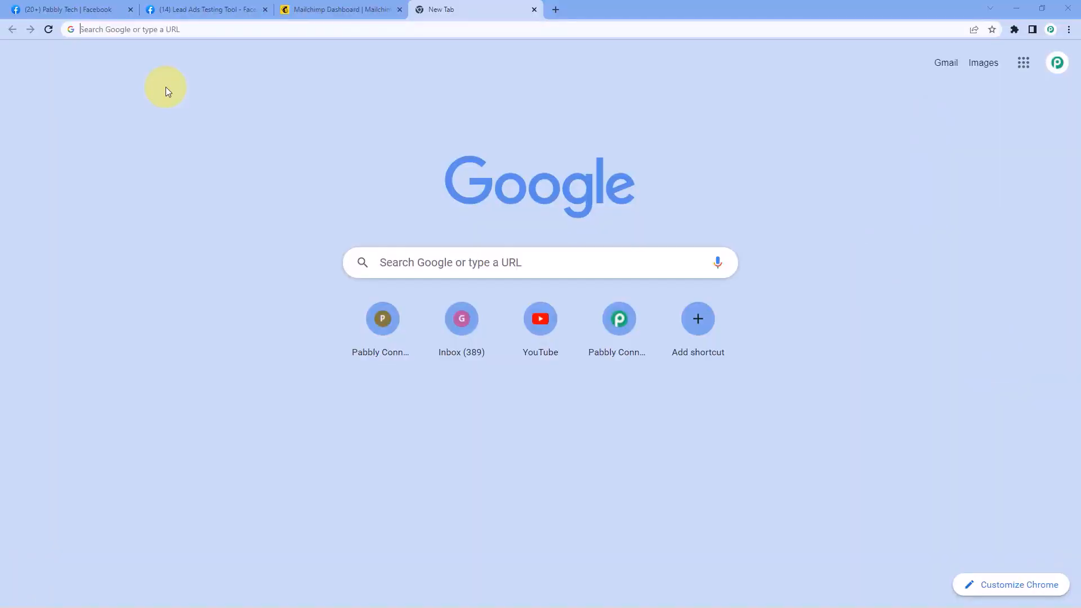
Go to pabbly.com/connect, sign in, and launch Pabbly Connect from the account's apps page
type("pabbly.")
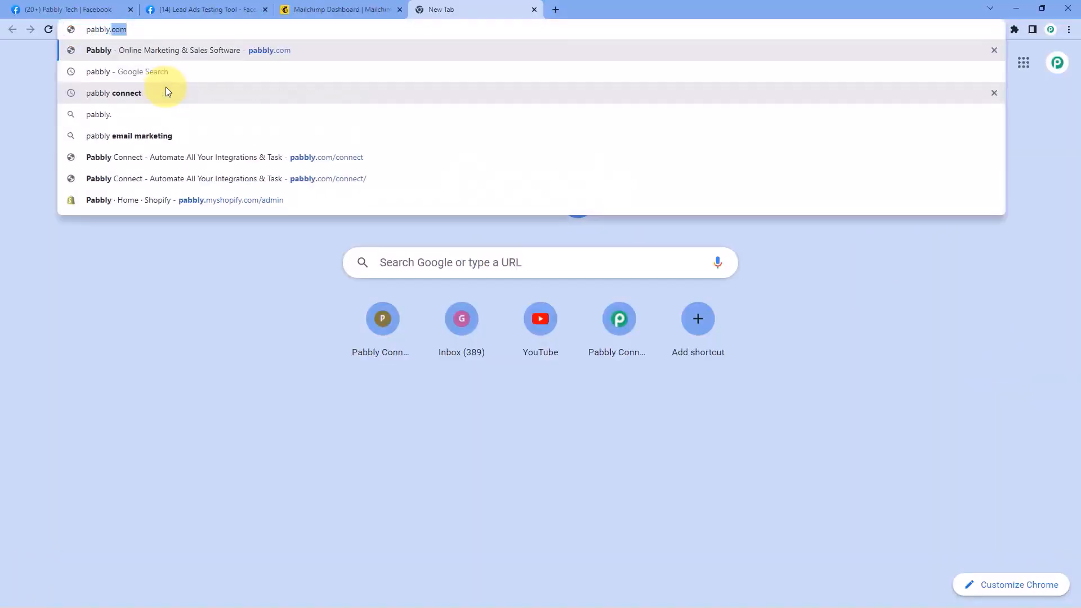
type("com/connect")
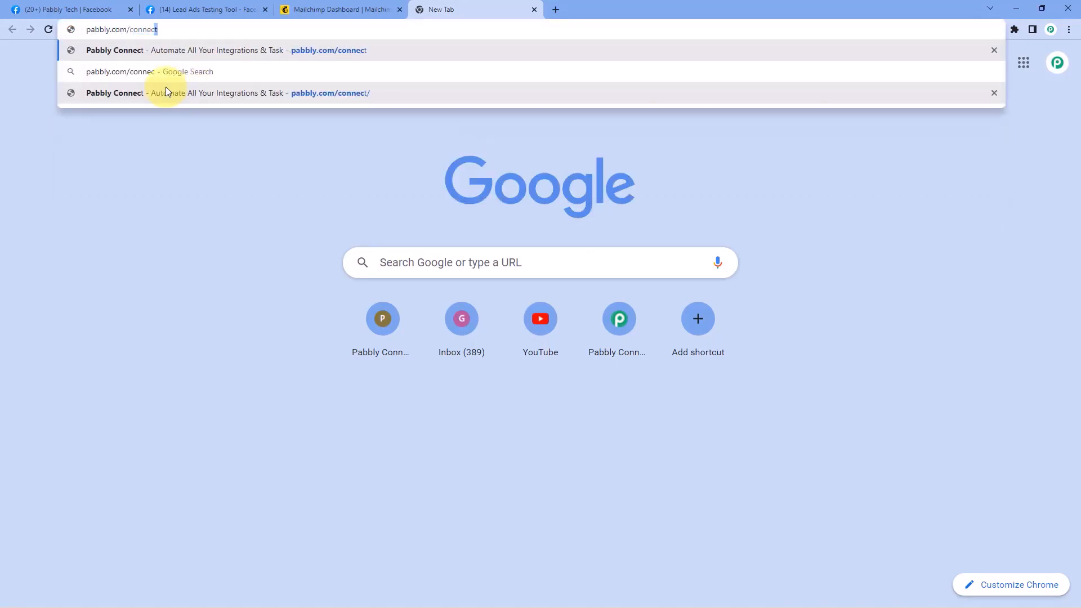
key("Return")
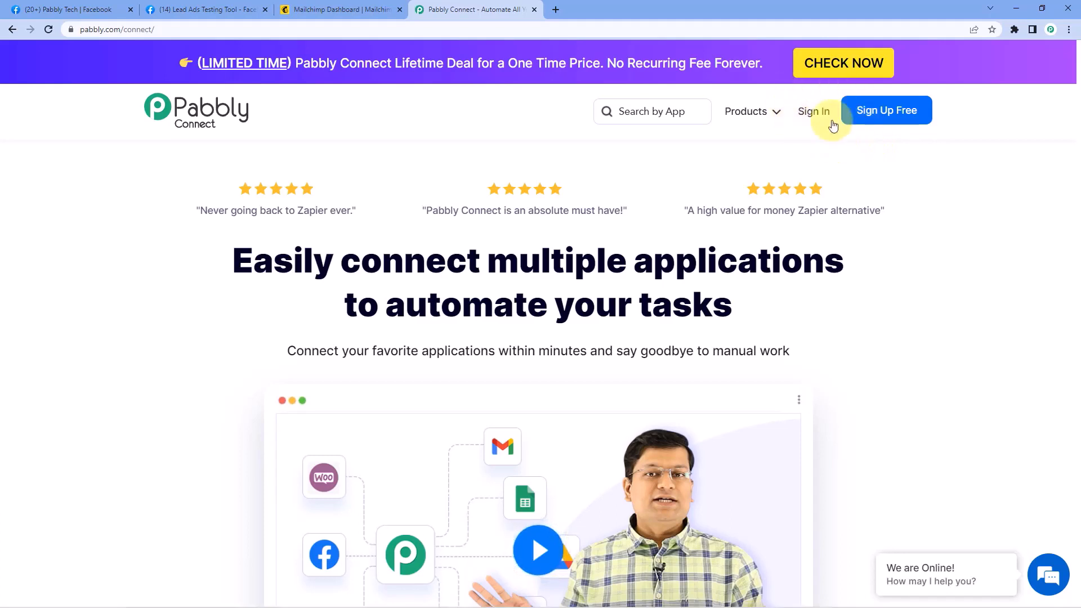
left_click(815, 113)
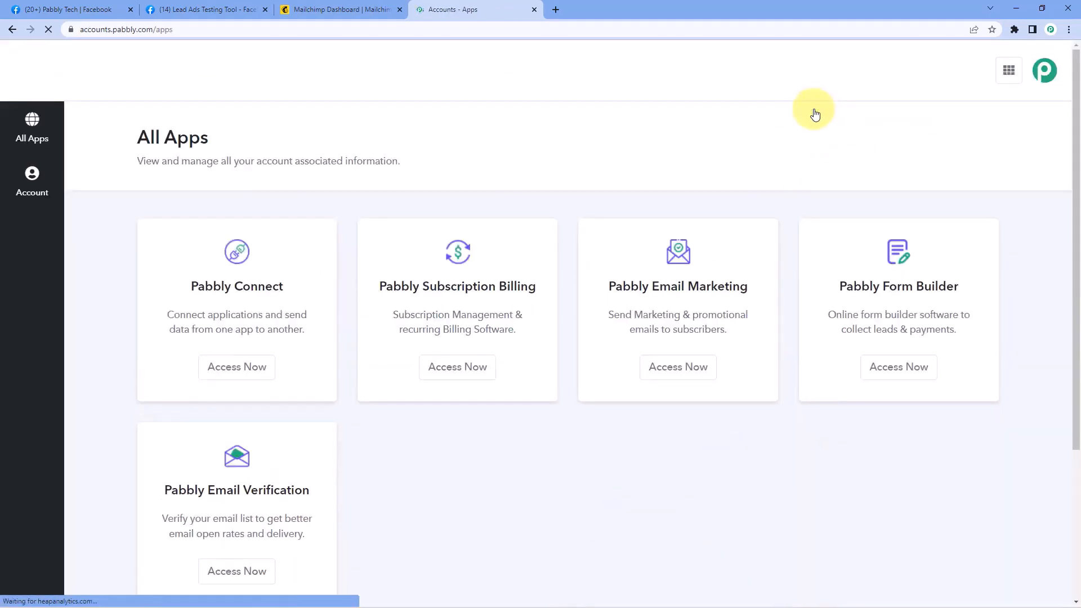
scroll(210, 131, "down", 1)
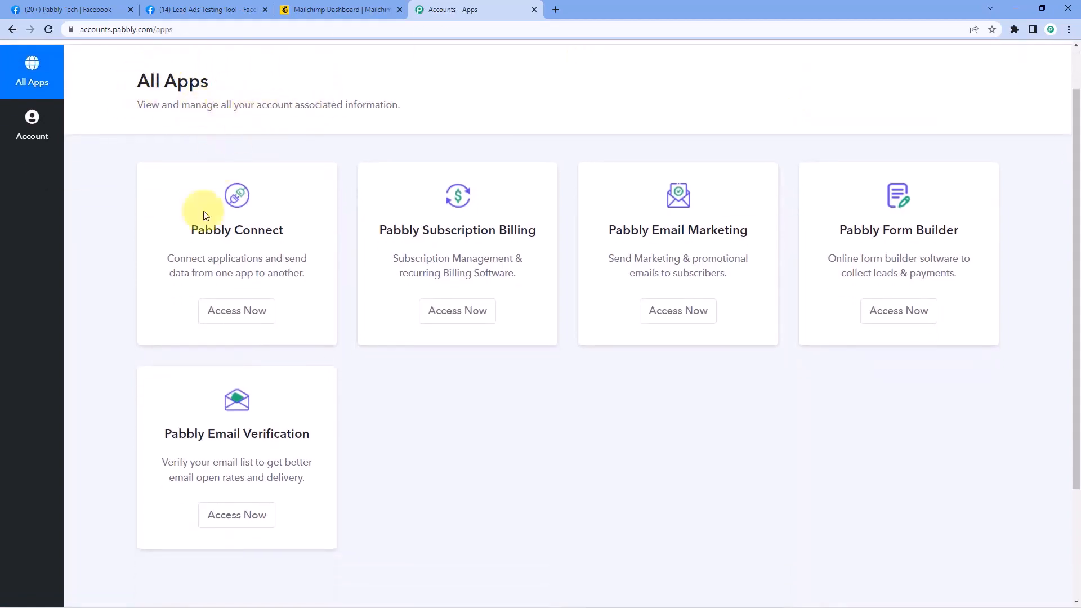
left_click(252, 316)
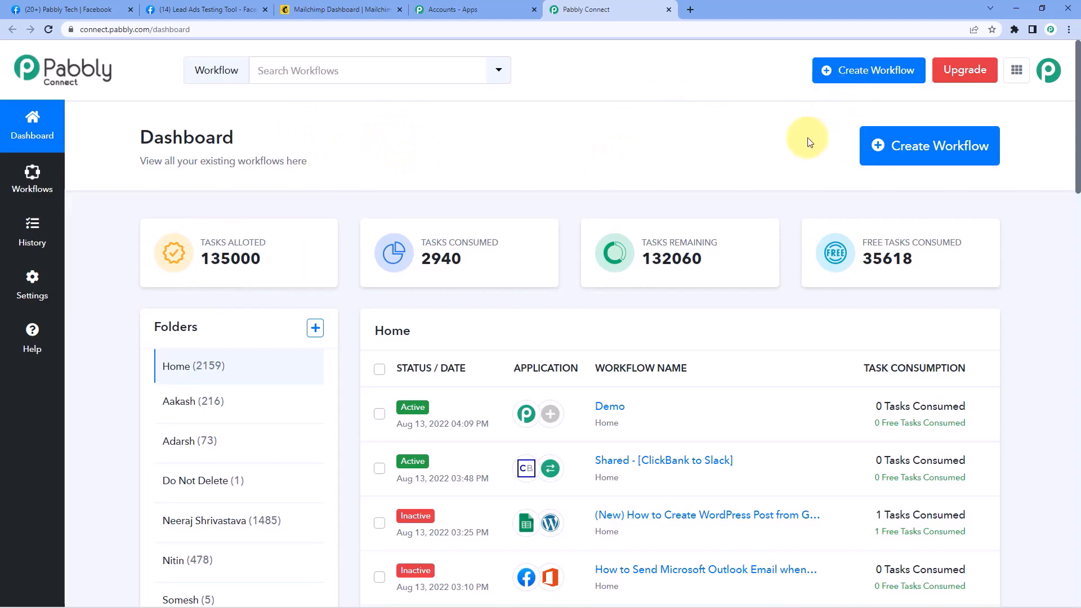
Create a new workflow named 'Facebook Lead Ads to Mailchimp'
left_click(949, 145)
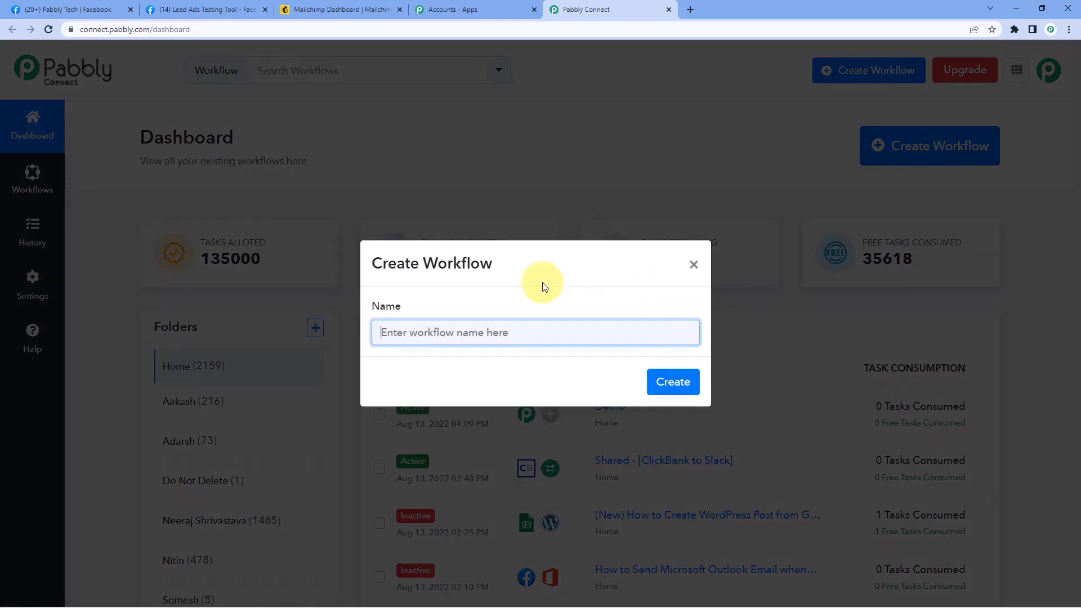
type("acebook Lead Ads to")
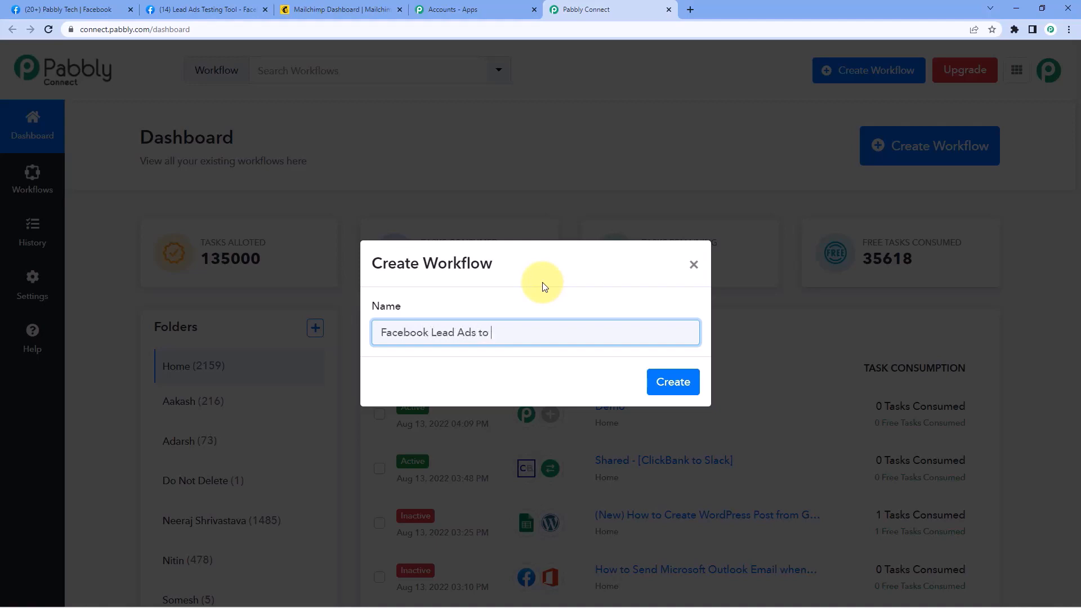
type(" Mailchimp")
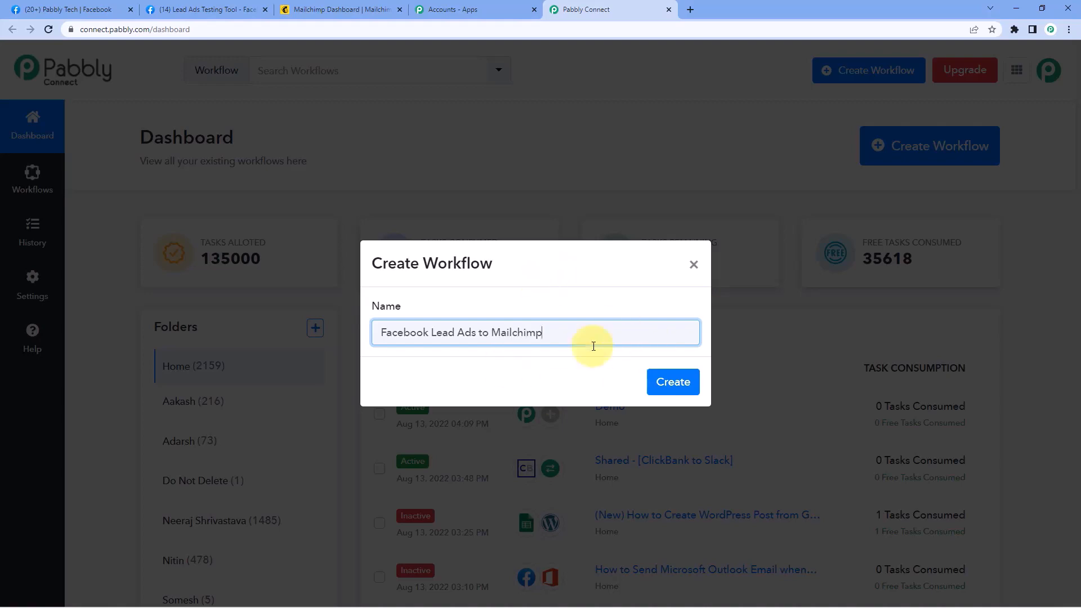
left_click(661, 386)
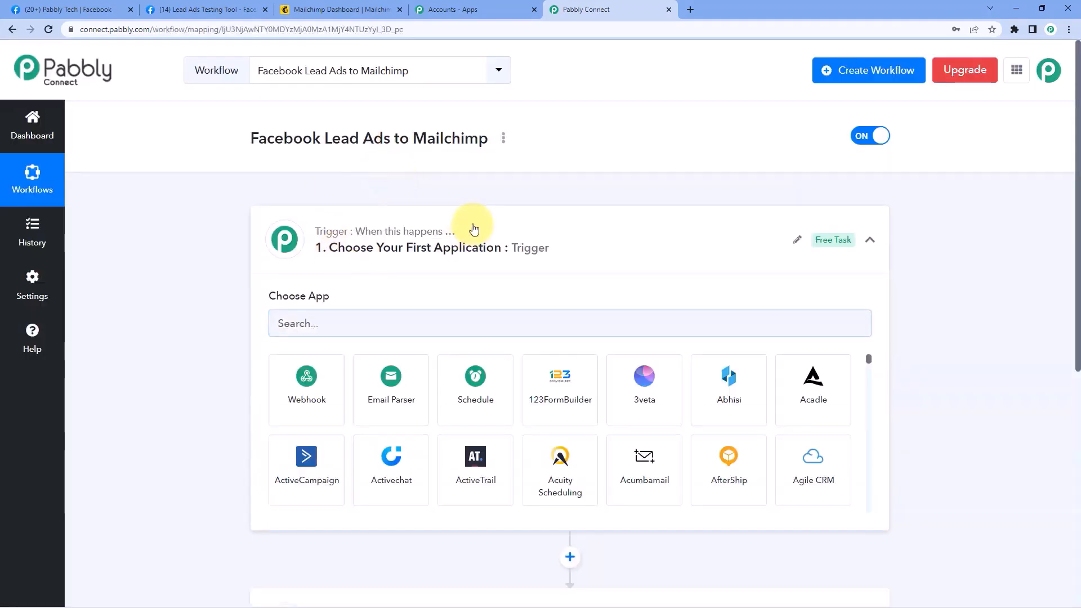
left_click(475, 229)
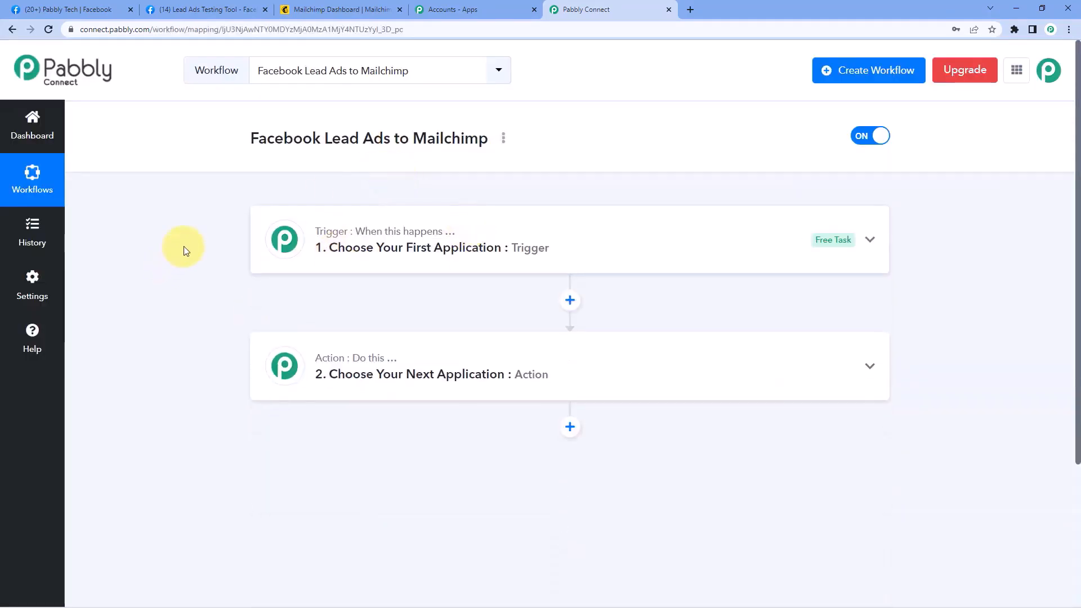
Set the trigger app to Facebook Lead Ads with the New Lead (Instant) event
scroll(184, 248, "down", 1)
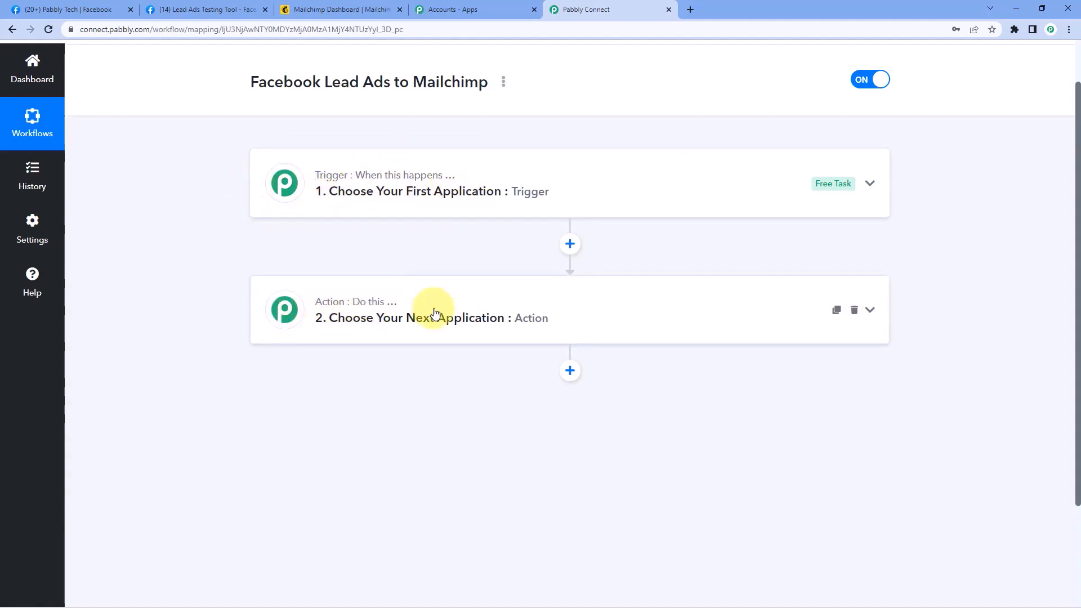
left_click(329, 175)
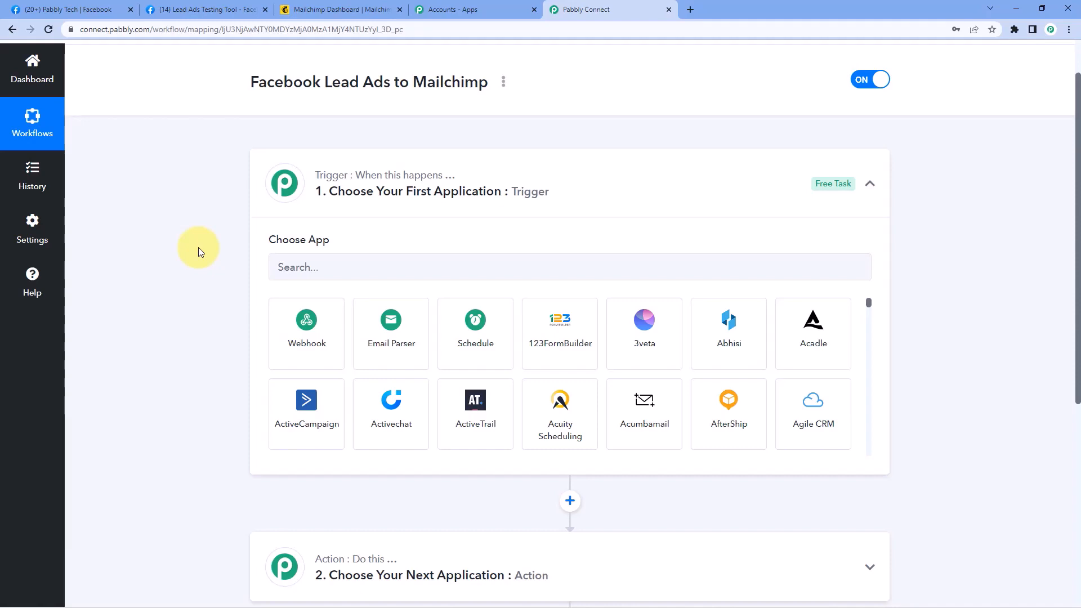
scroll(187, 242, "down", 2)
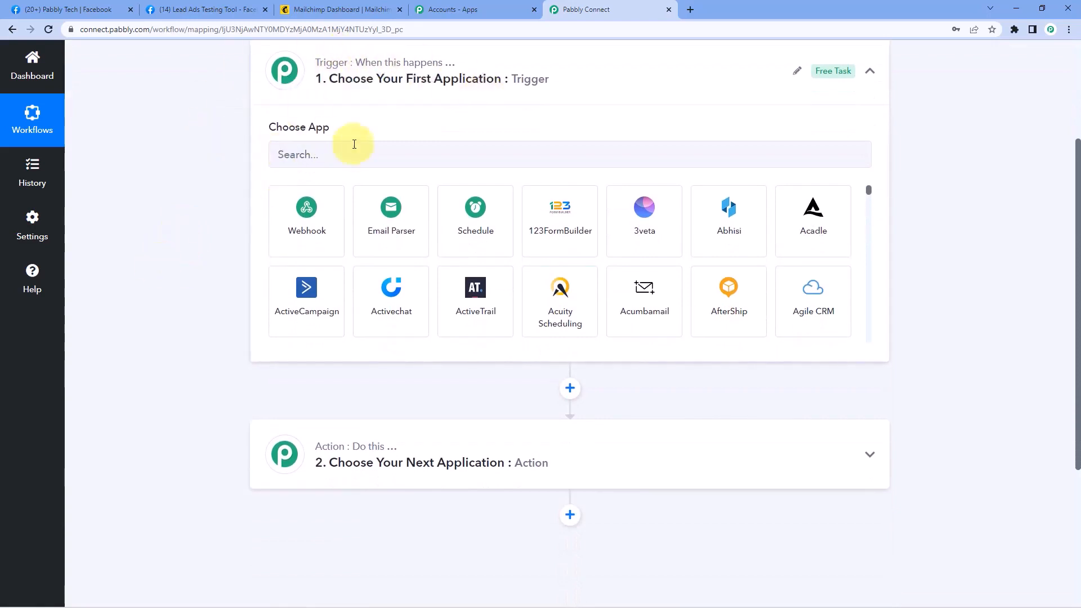
left_click(321, 155)
type("Fa")
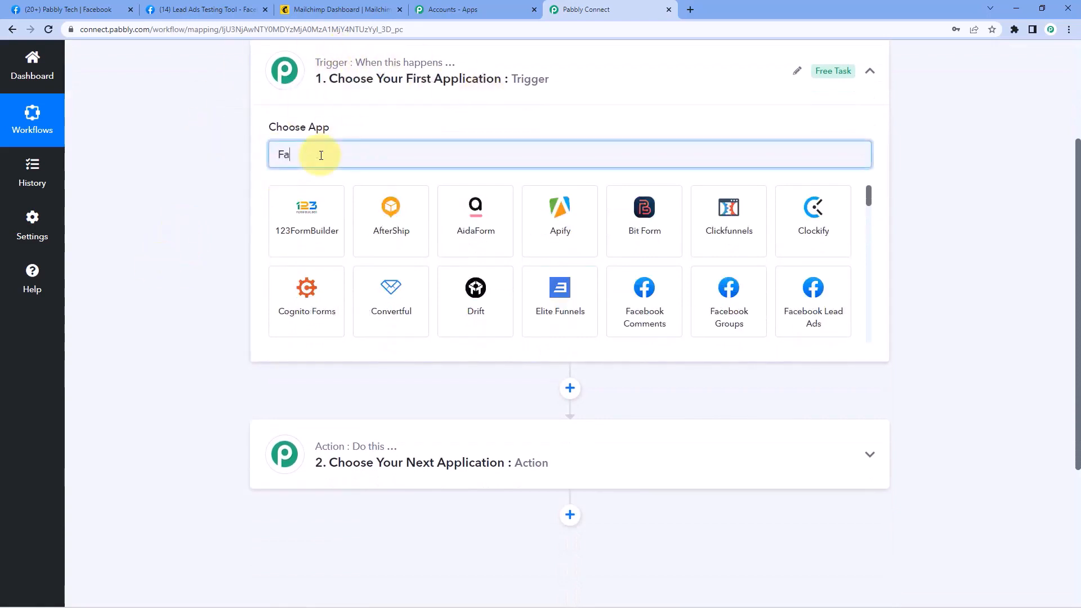
type("cebook Le")
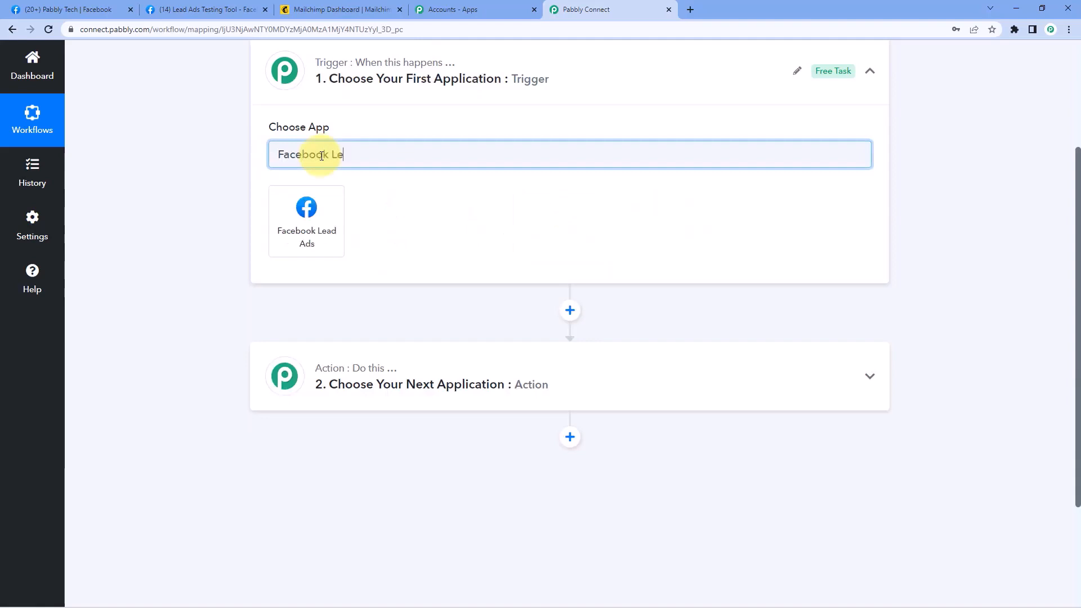
left_click(323, 215)
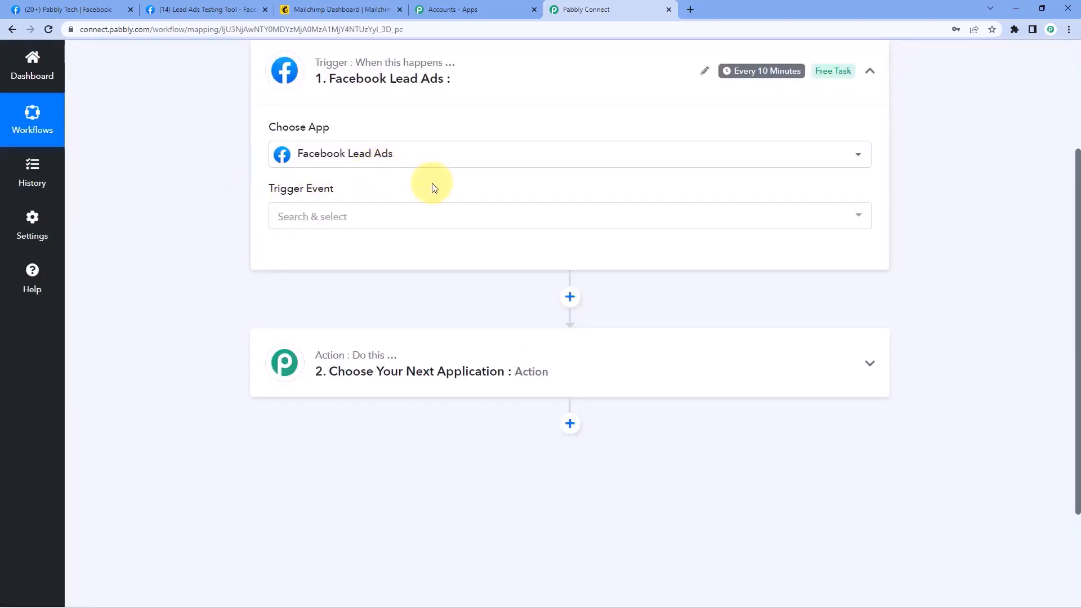
left_click(335, 219)
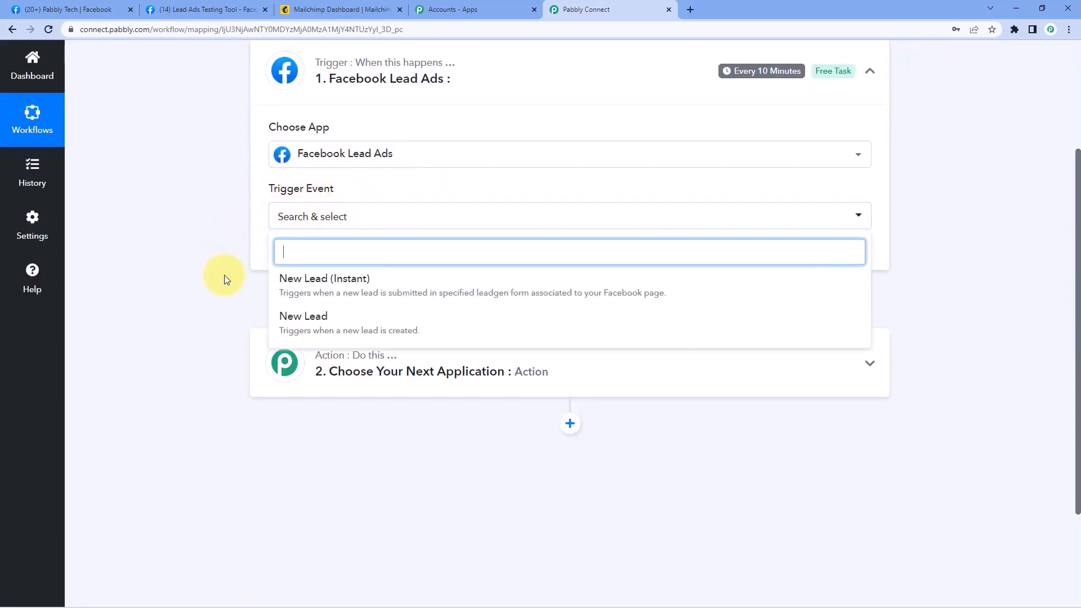
left_click(338, 296)
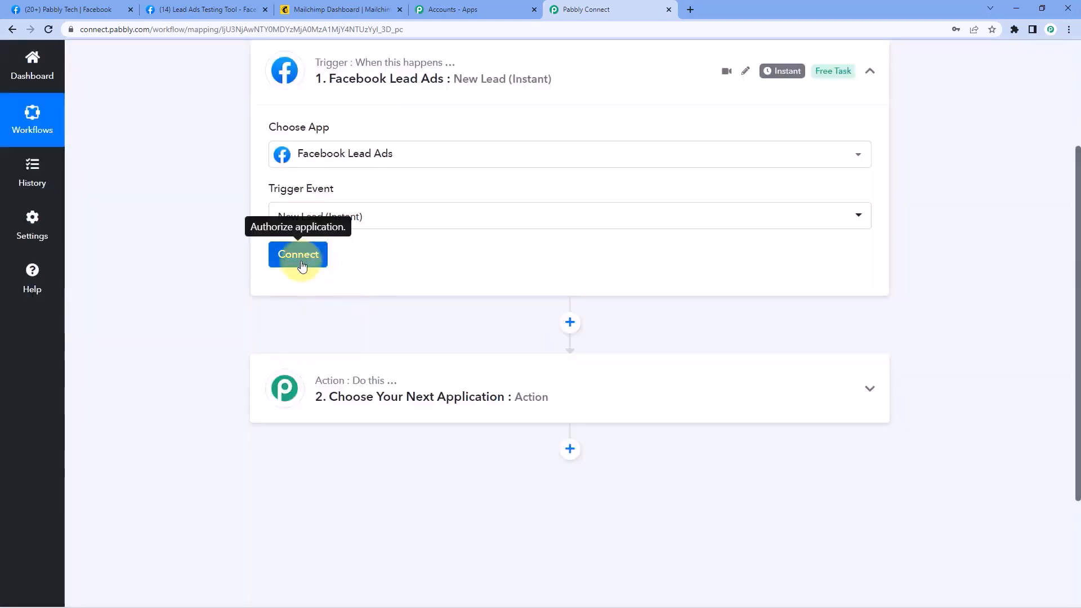
Add and authorize a new Facebook Lead Ads connection for the trigger, then return to the workflow
left_click(324, 256)
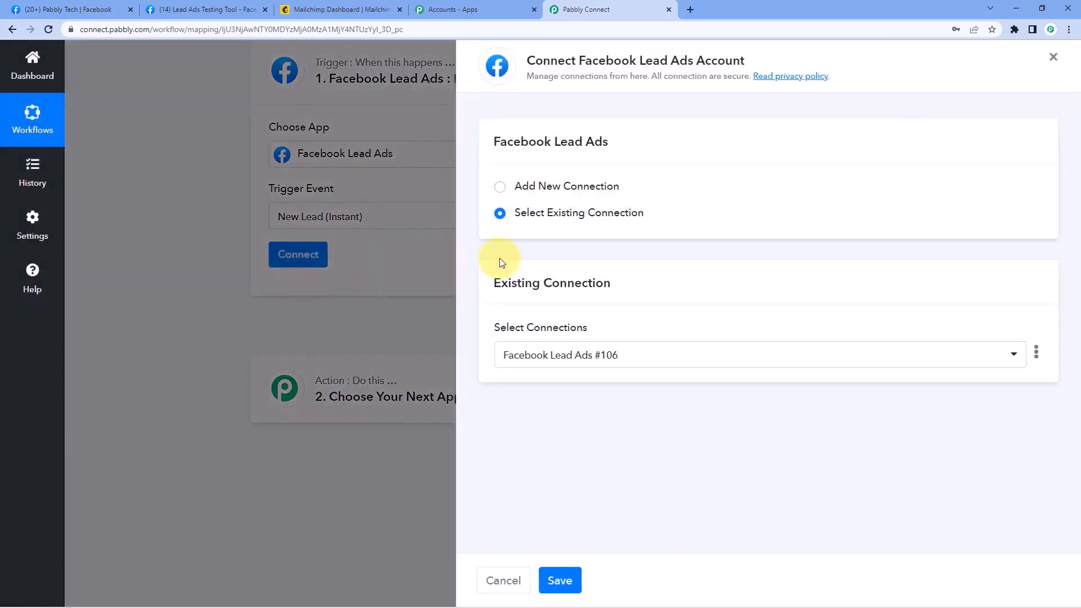
left_click(499, 186)
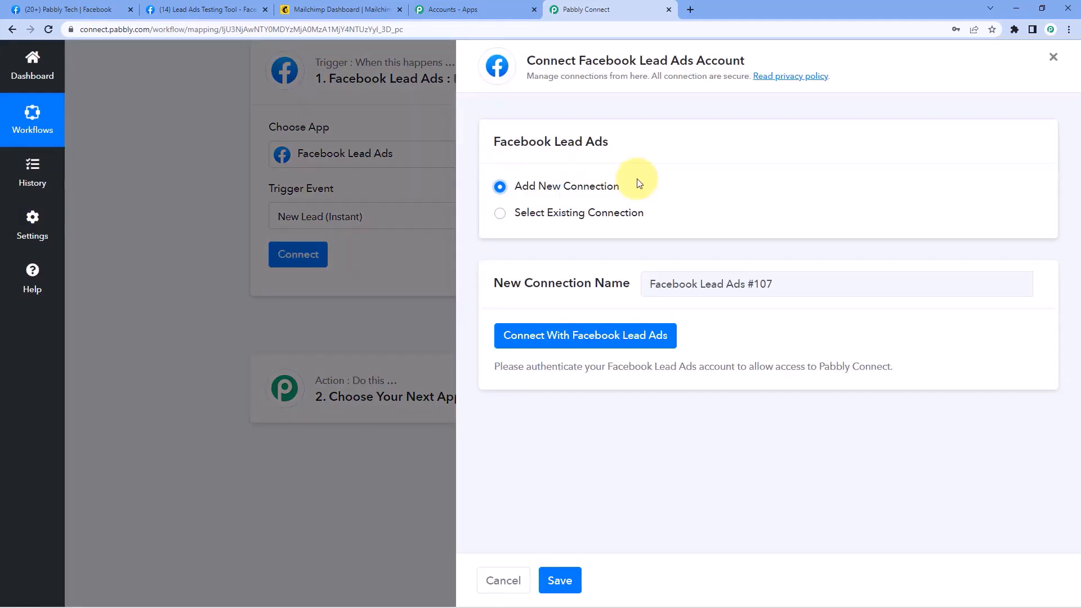
left_click(587, 335)
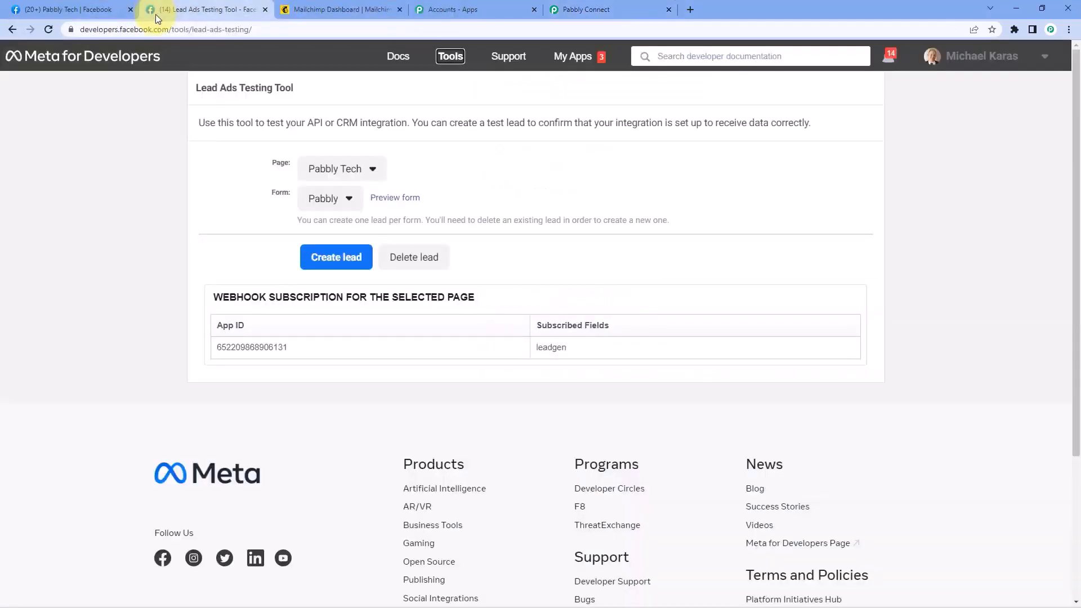
mouse_move(155, 14)
left_mouse_down()
mouse_move(157, 38)
mouse_move(160, 8)
mouse_move(168, 9)
left_mouse_up()
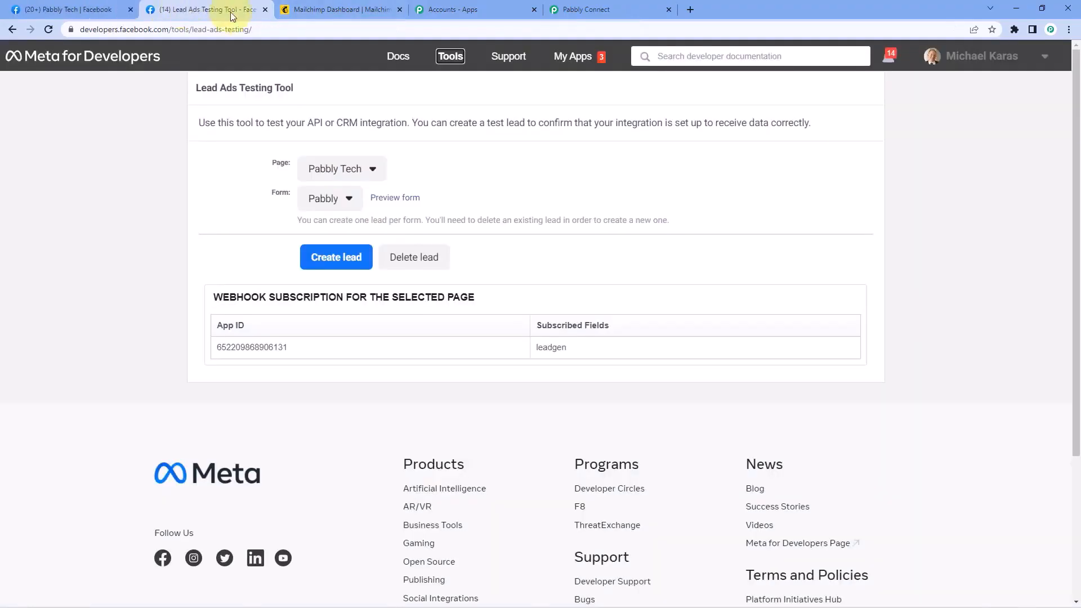
left_click(591, 14)
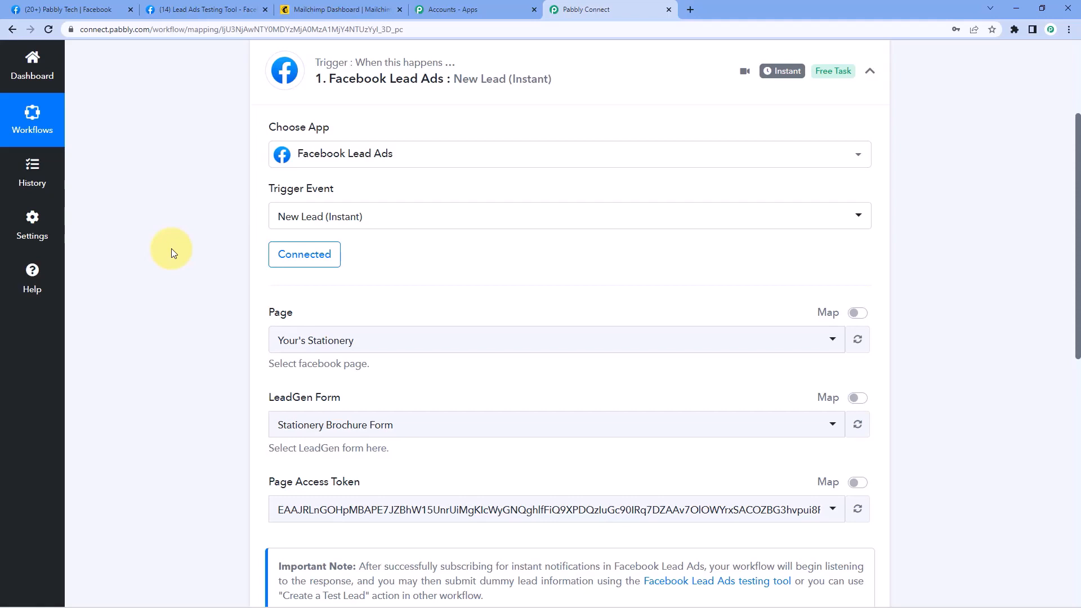
Change the trigger's Facebook page from Your's Stationery to Pabbly Tech by searching 'Pabbl'
scroll(174, 247, "down", 2)
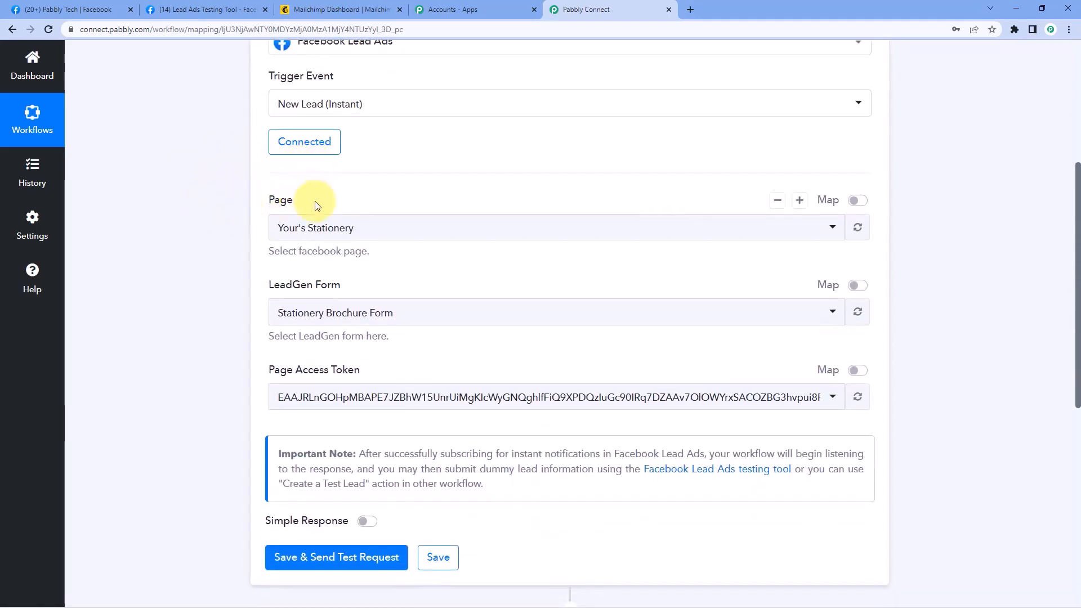
left_click(386, 232)
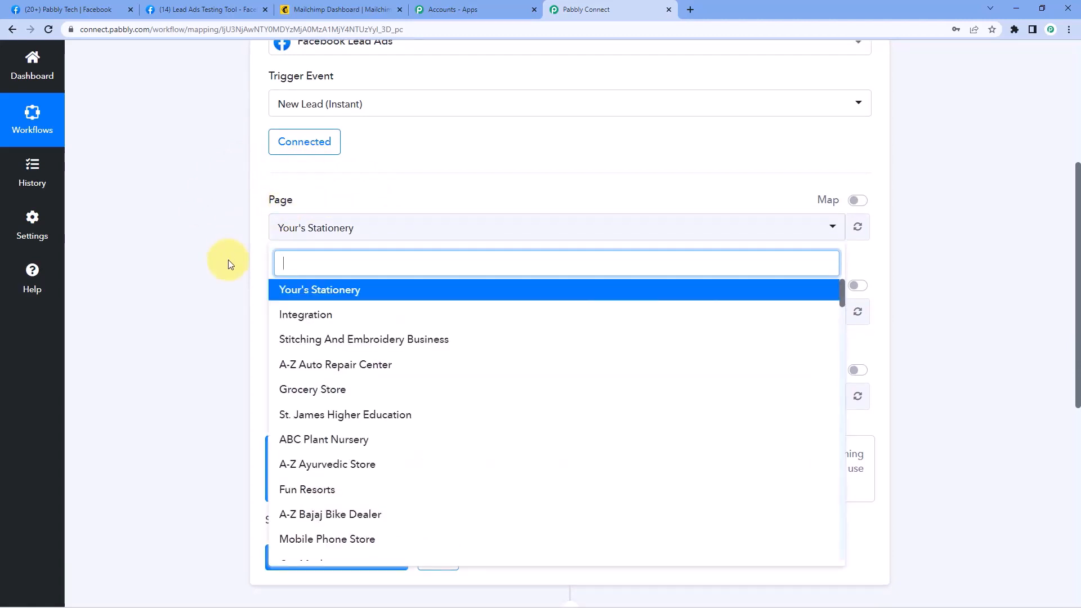
scroll(299, 331, "down", 1)
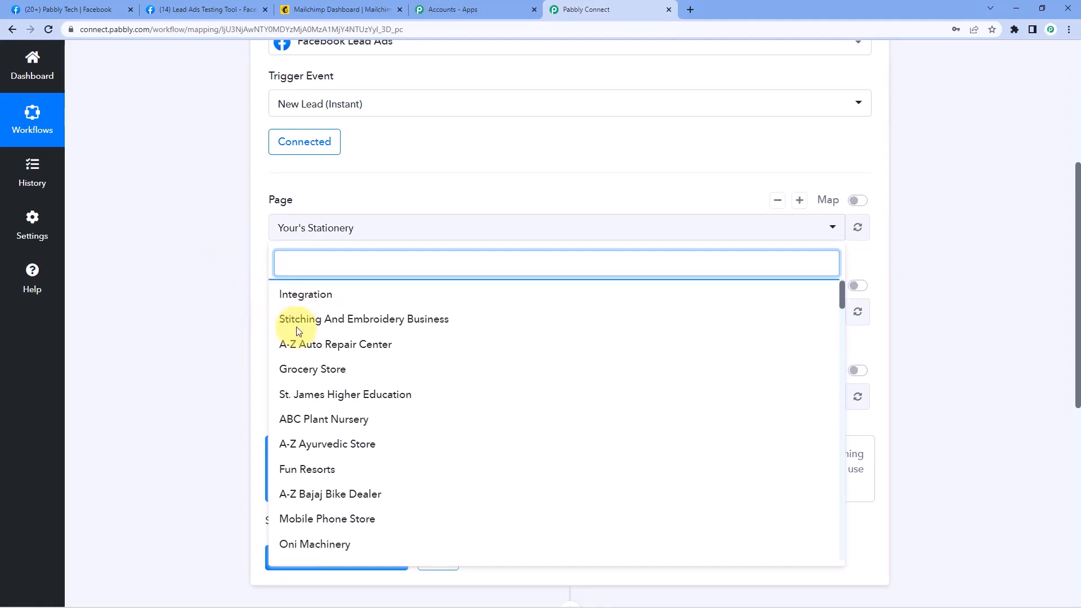
scroll(284, 329, "down", 3)
scroll(268, 335, "up", 2)
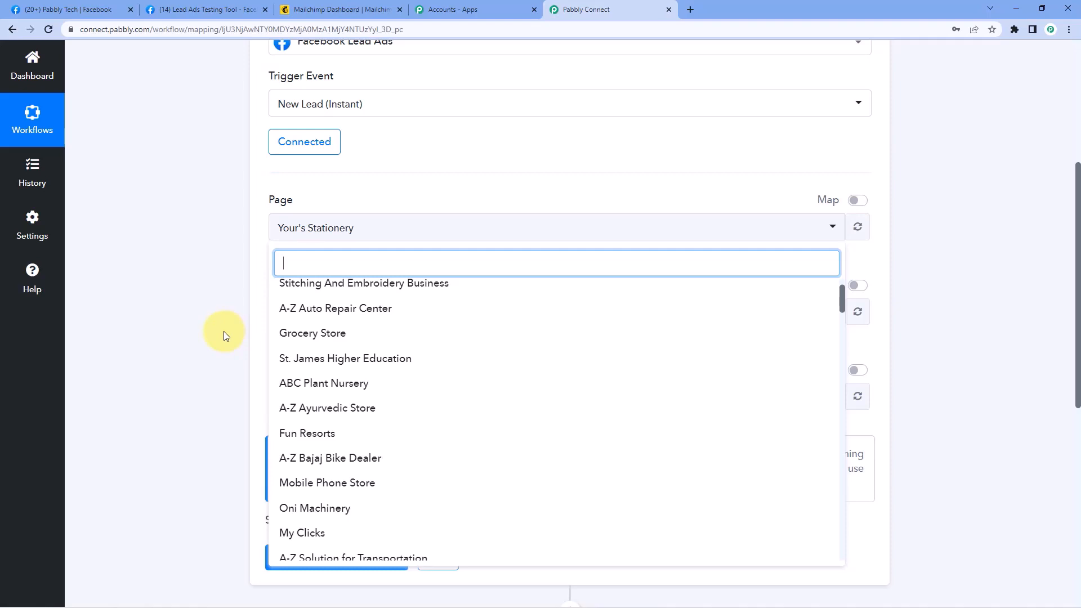
scroll(298, 315, "up", 2)
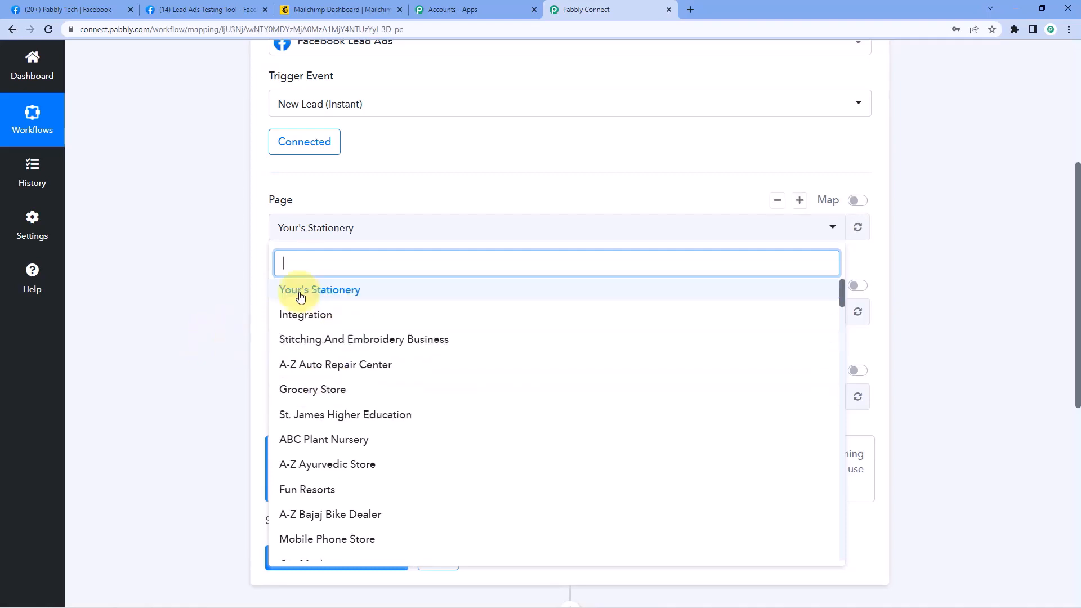
left_click(63, 9)
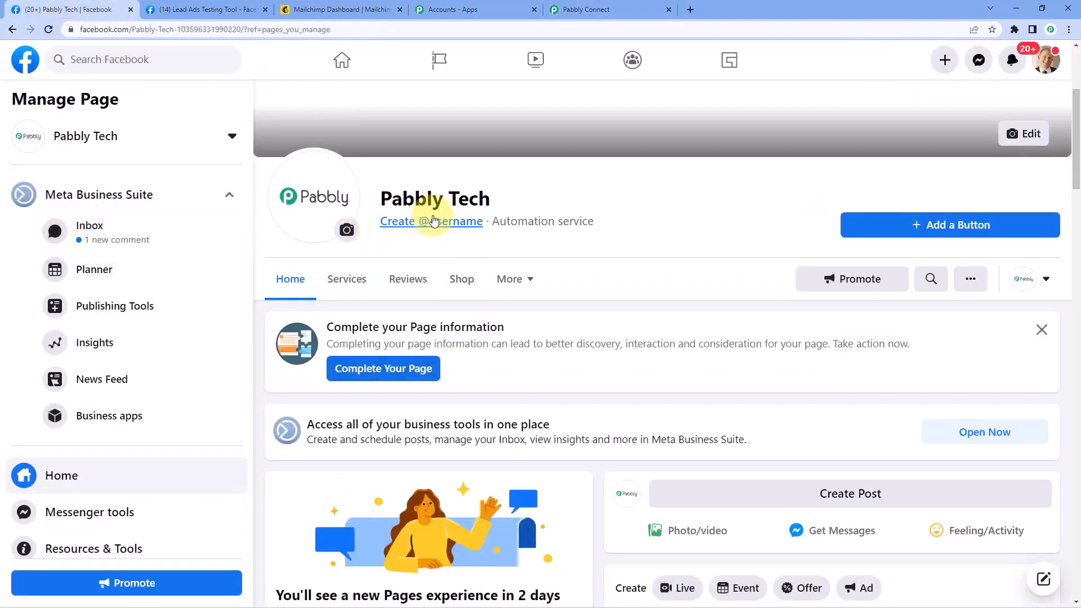
left_click(586, 9)
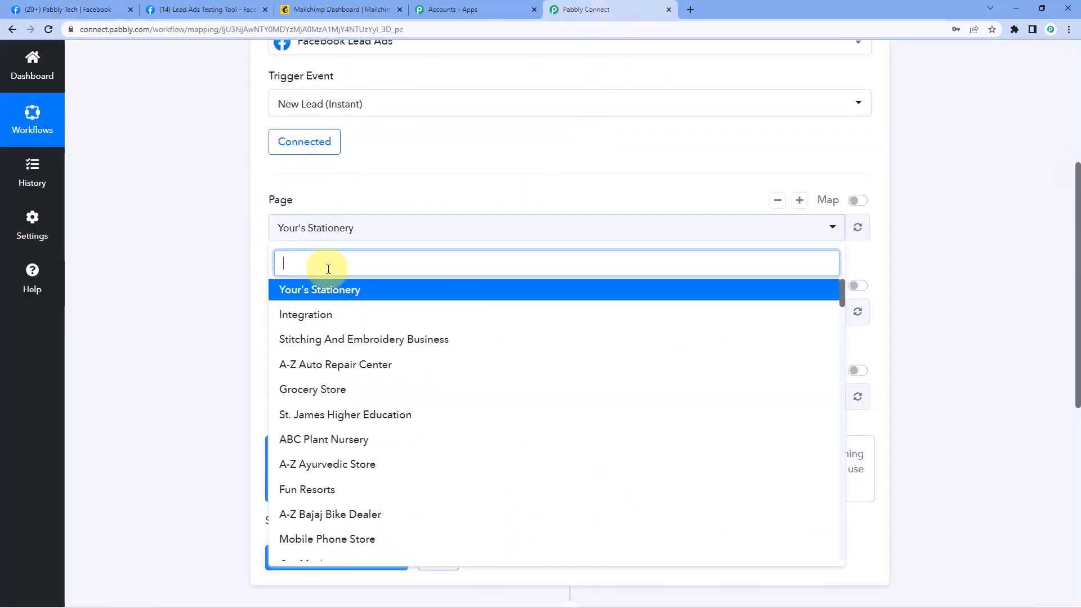
type("Pabbly")
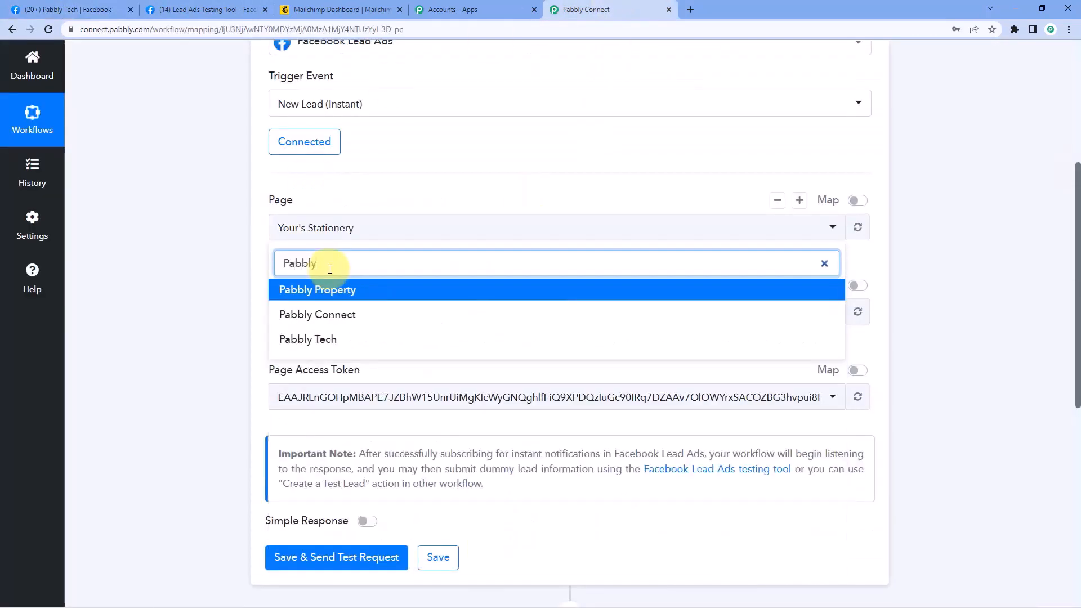
left_click(319, 340)
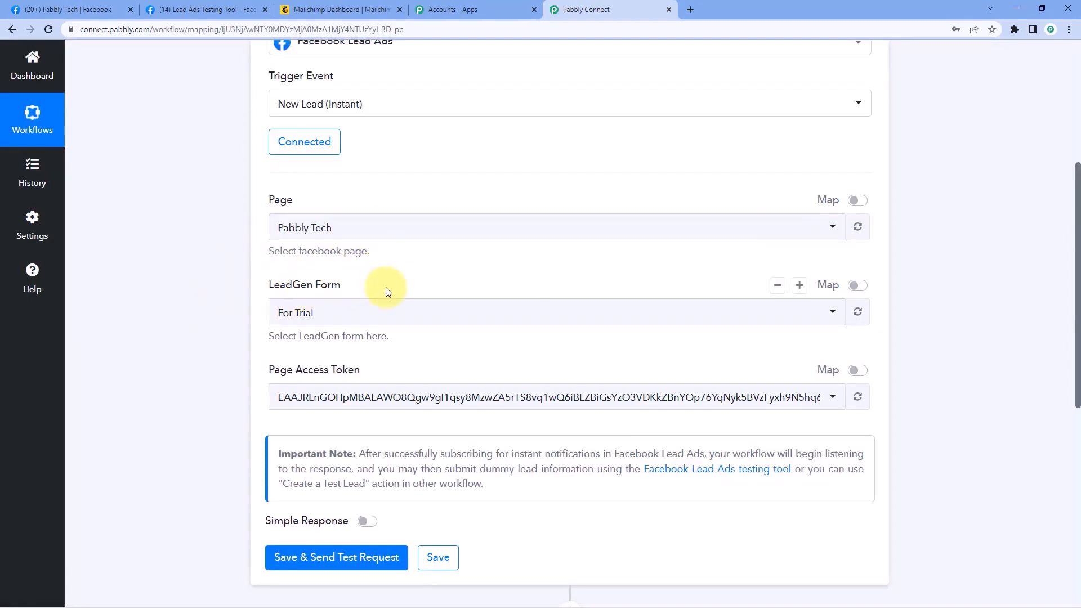
Choose the Pabbly lead form and save the trigger so it waits for a test lead
left_click(346, 314)
scroll(289, 434, "down", 2)
scroll(342, 436, "up", 2)
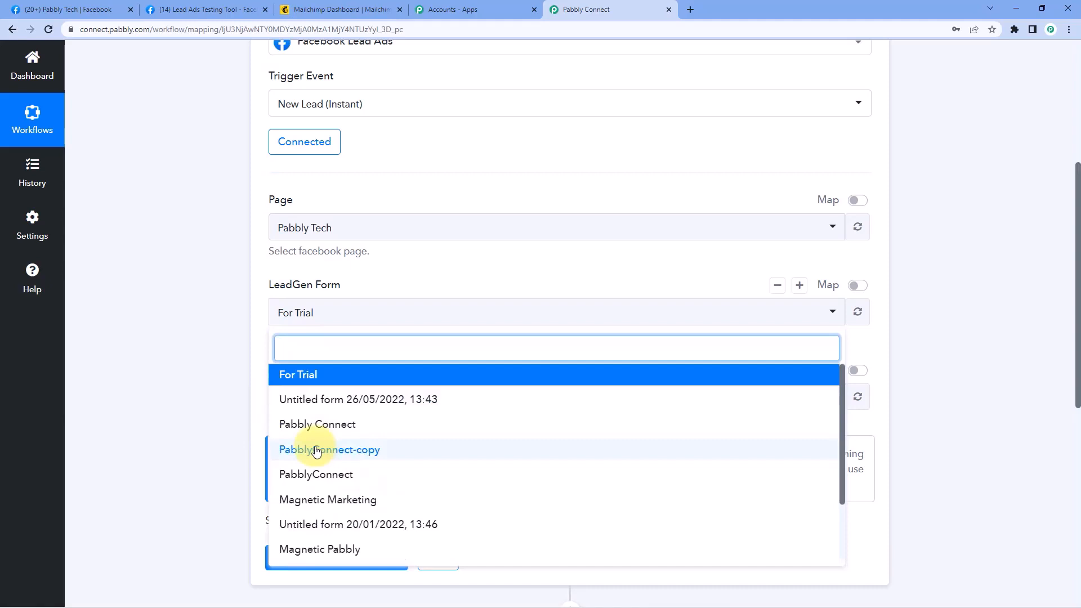
scroll(293, 495, "down", 2)
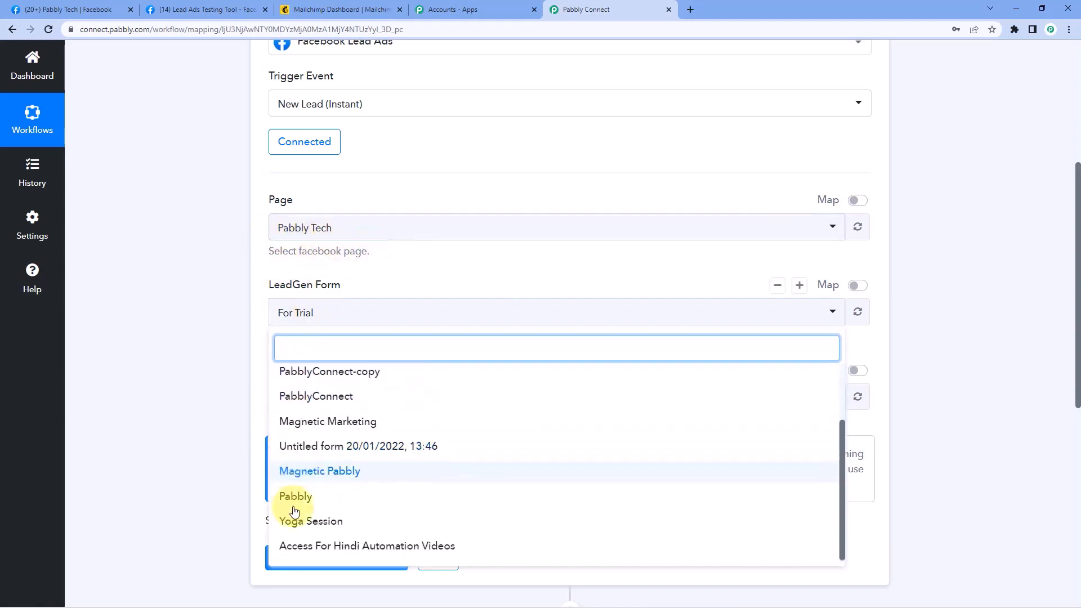
left_click(319, 498)
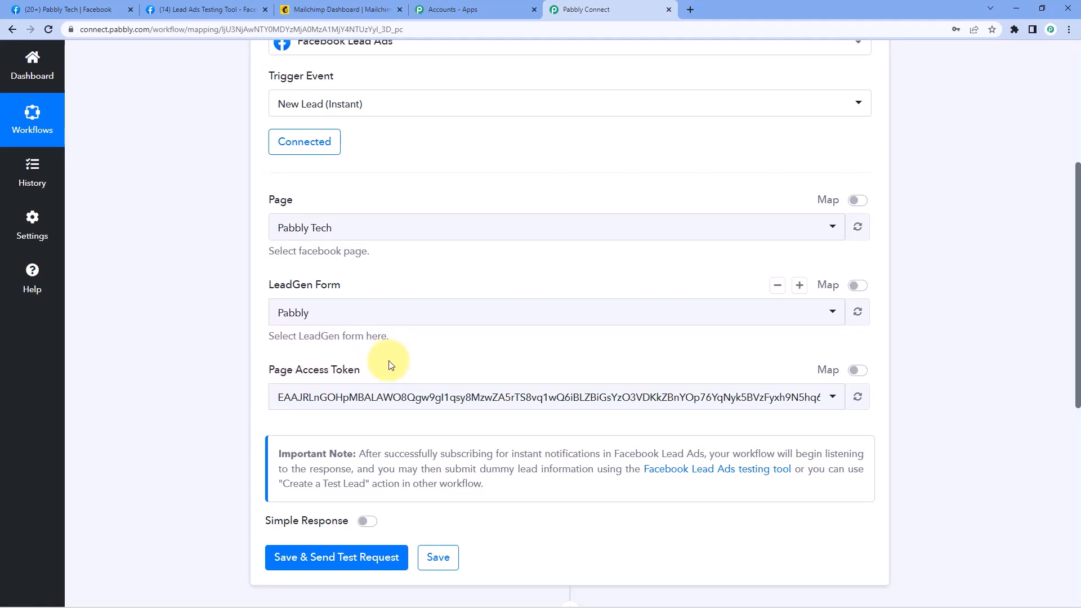
scroll(390, 365, "down", 2)
left_click(388, 443)
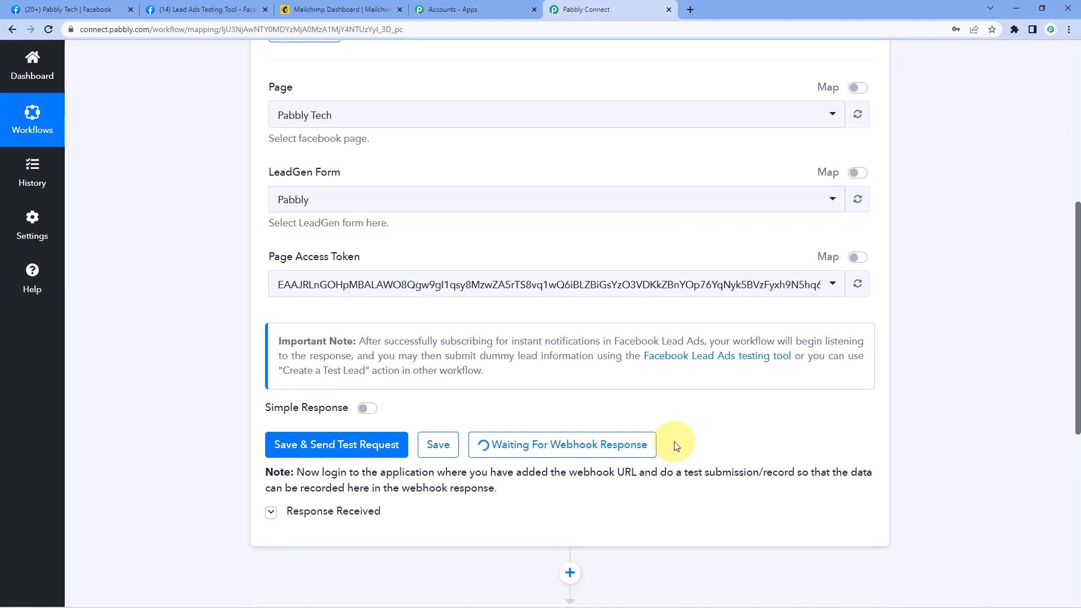
Switch to Meta's Lead Ads Testing Tool showing the Pabbly Tech page and Pabbly form
left_click(191, 10)
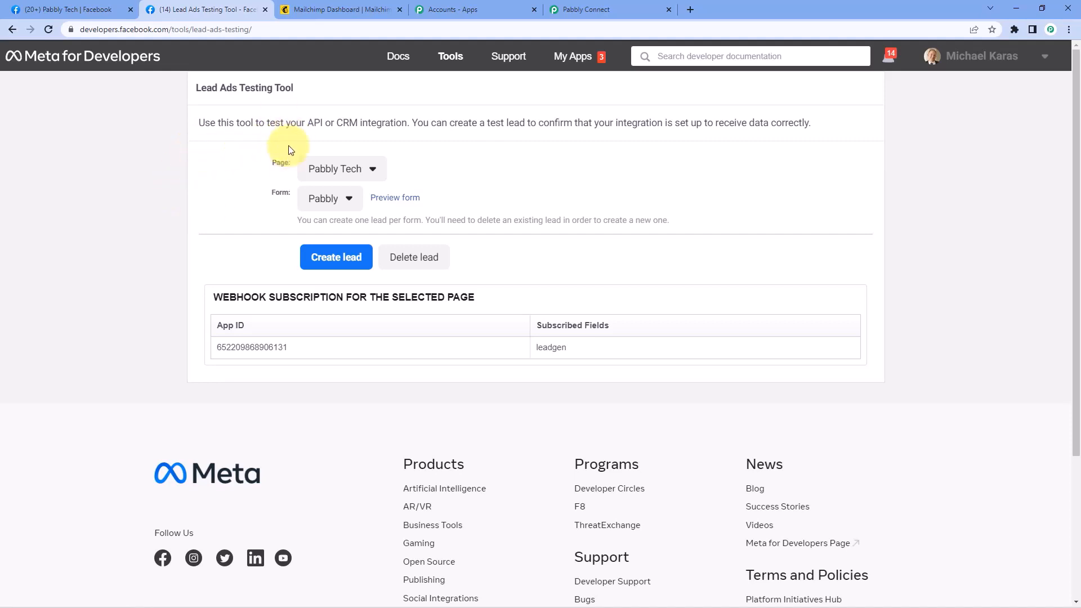
Confirm the testing tool keeps page Pabbly Tech and lead form Pabbly
left_click(350, 169)
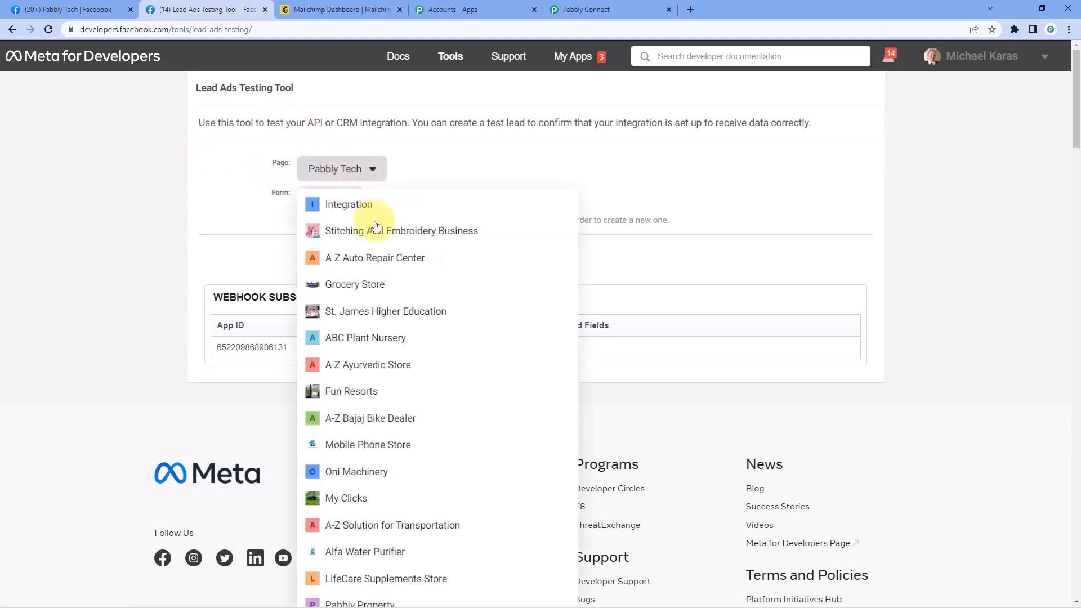
scroll(388, 285, "down", 1)
scroll(379, 280, "up", 1)
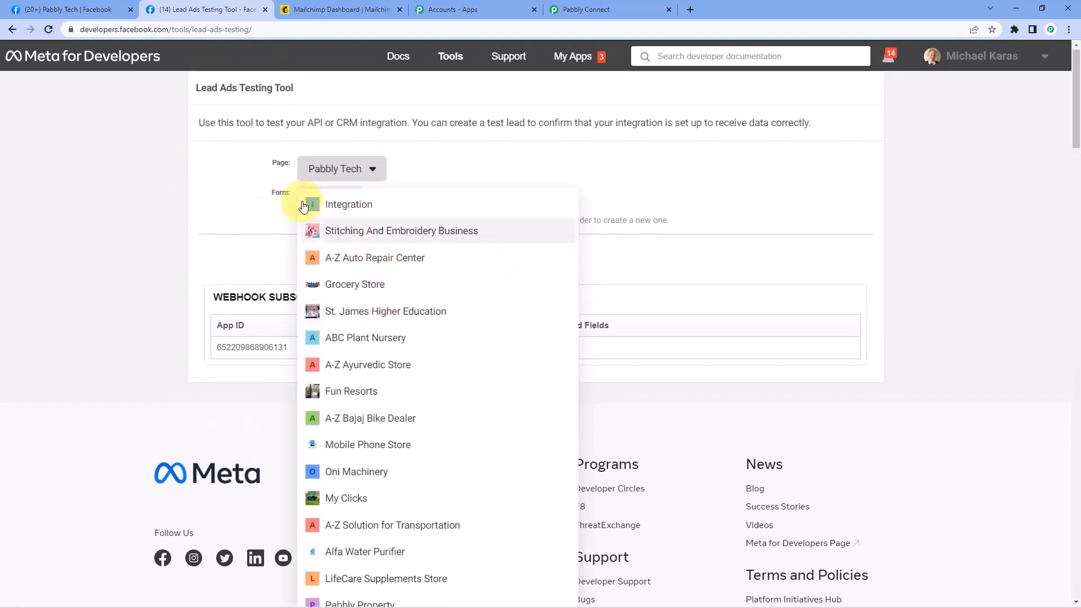
left_click(251, 200)
left_click(341, 200)
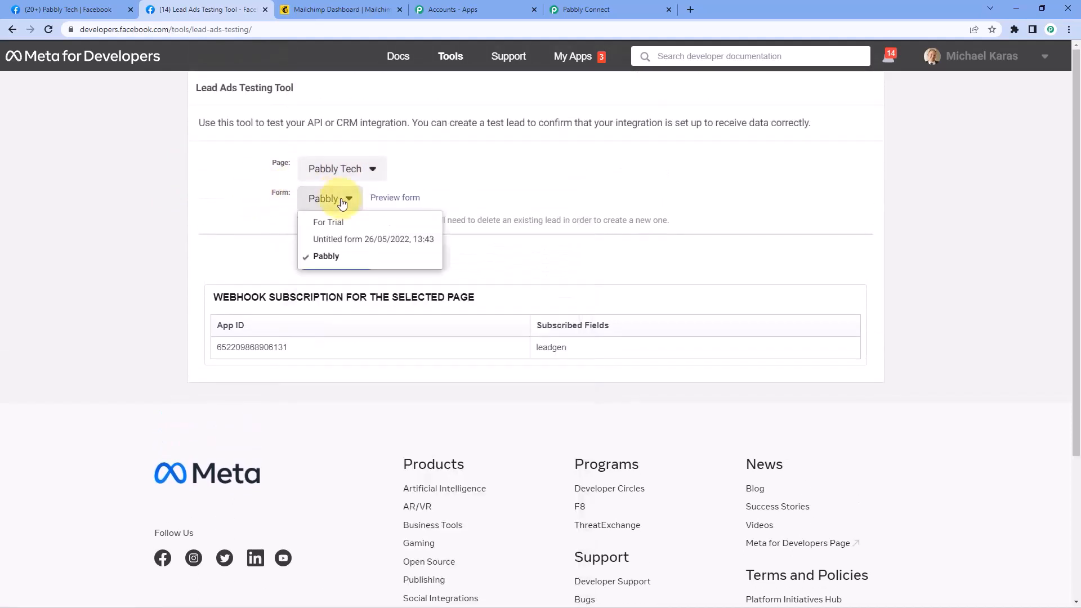
left_click(336, 258)
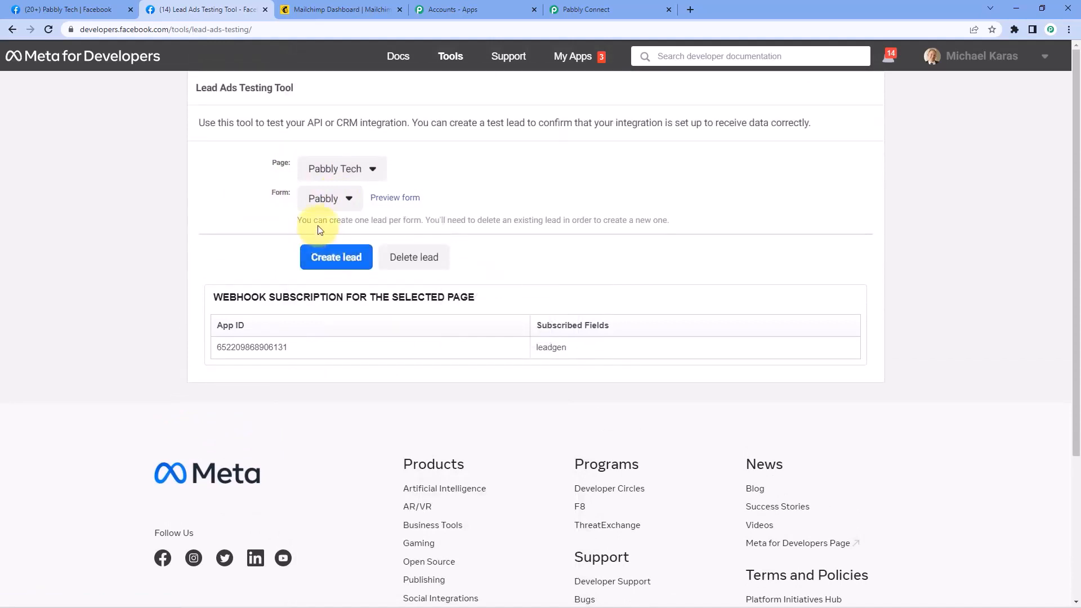
Fill the preview lead form with a dummy name, email and phone number, and submit it
left_click(416, 197)
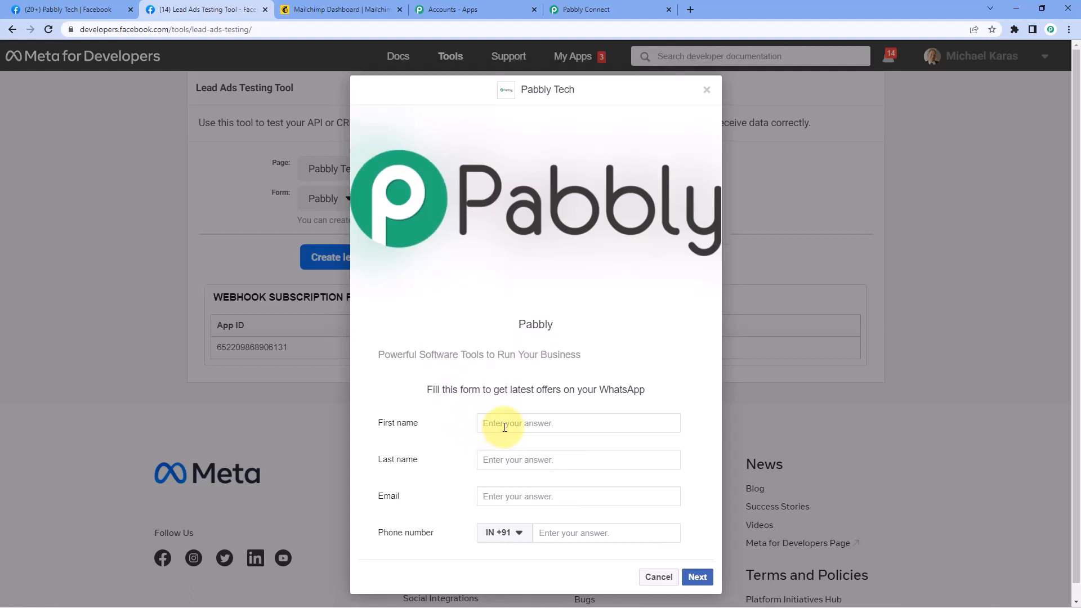
type("Dum")
type("Name")
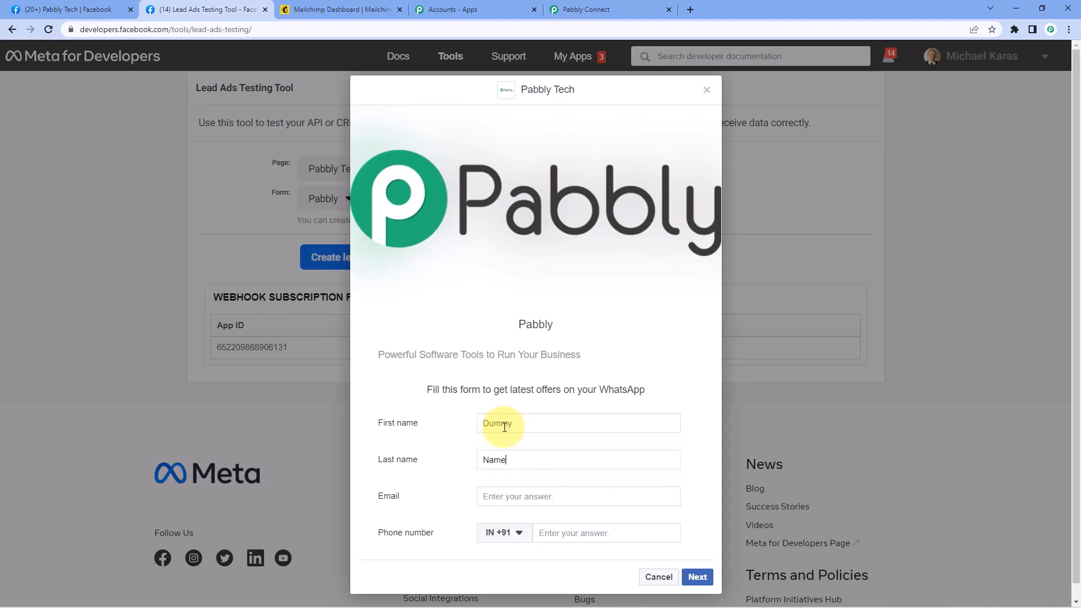
key("Tab")
key("Tab")
key("Tab")
type("123")
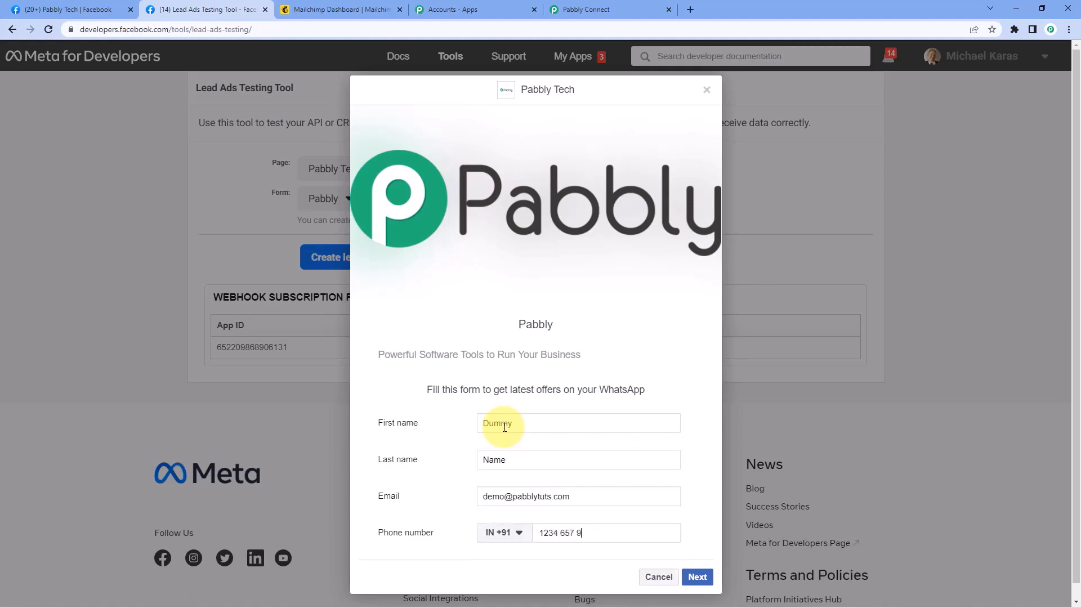
left_click(708, 579)
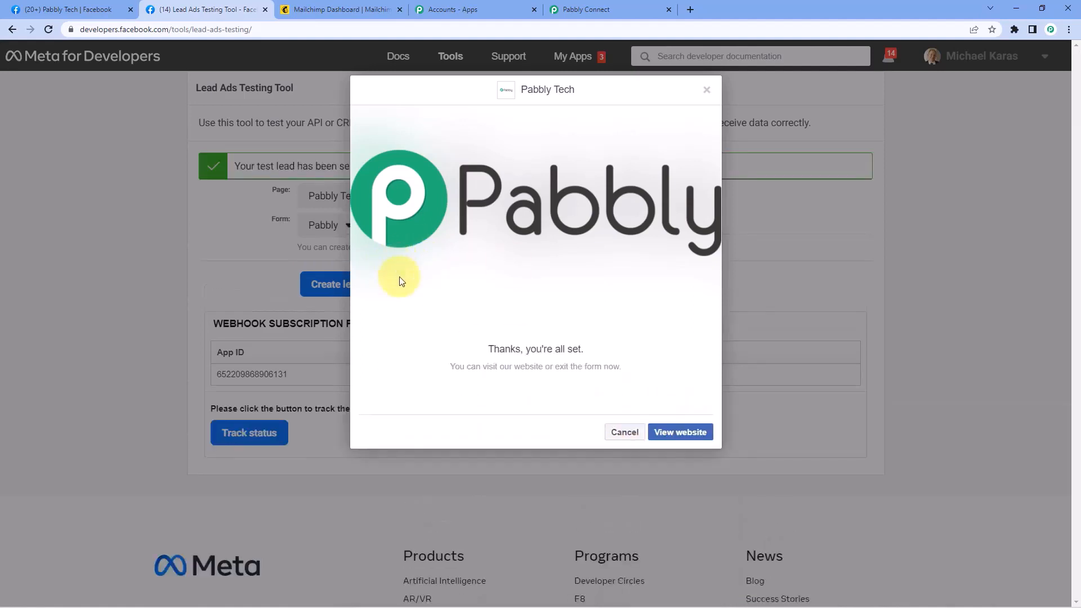
left_click(707, 90)
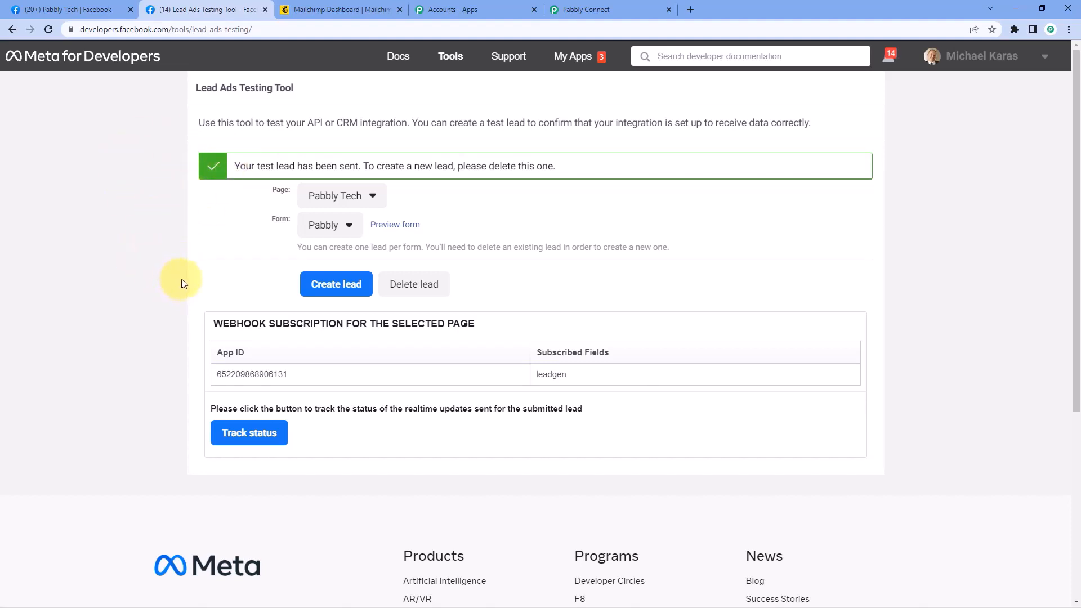
Return to Pabbly Connect and scroll down to the trigger's Response Received data
left_click(613, 7)
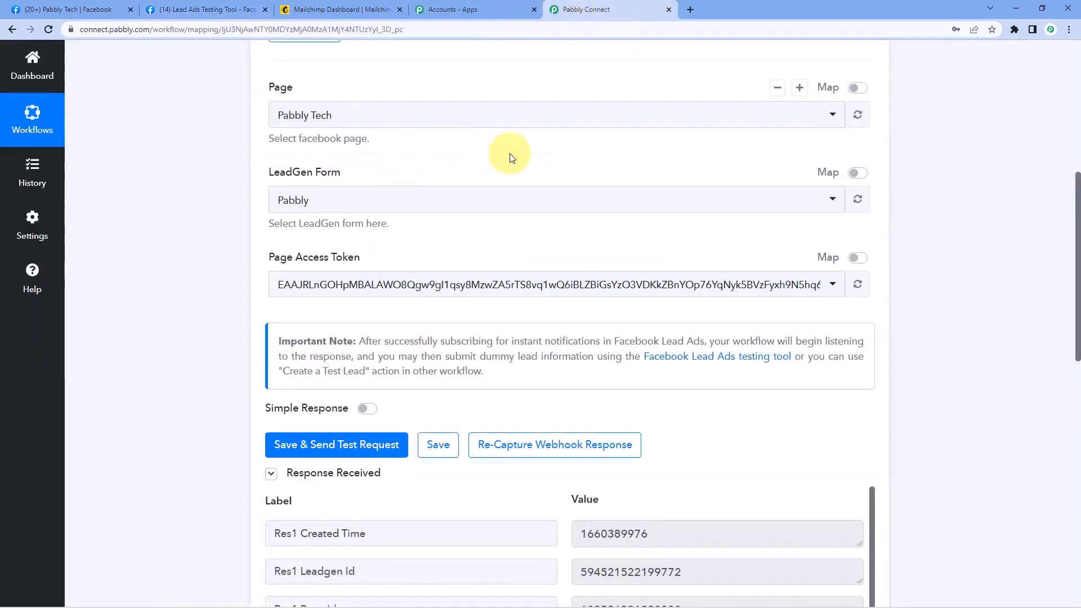
scroll(217, 212, "down", 3)
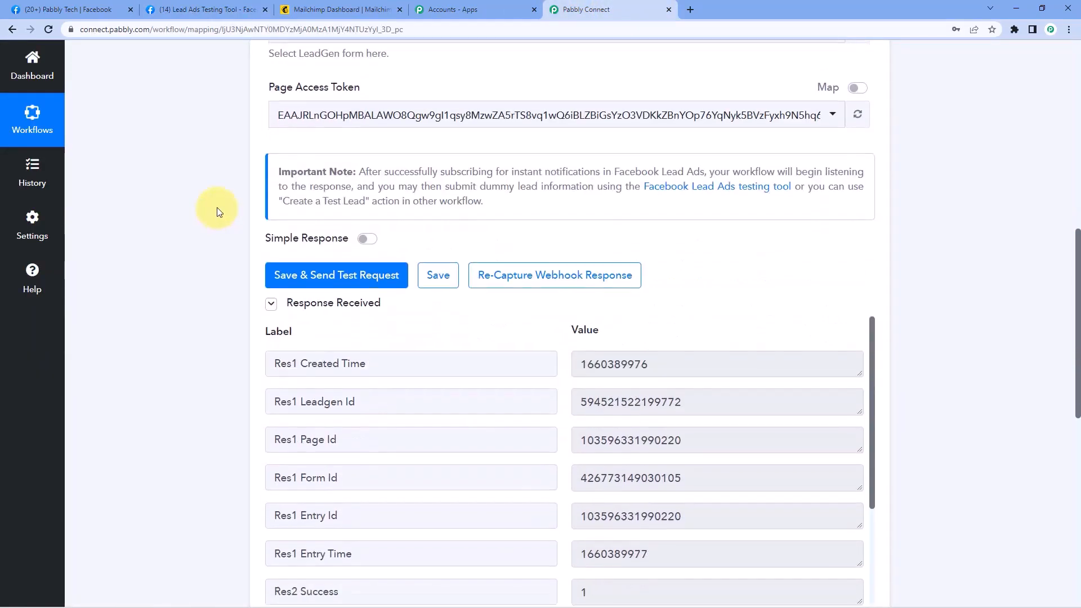
scroll(217, 212, "down", 2)
scroll(499, 225, "down", 1)
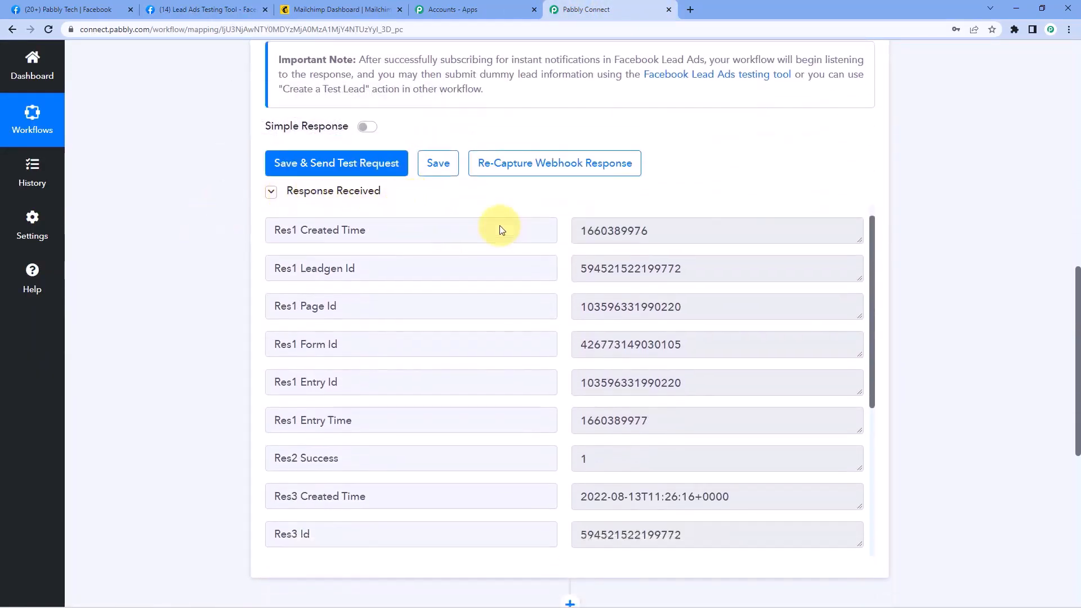
scroll(499, 225, "down", 5)
scroll(521, 287, "down", 1)
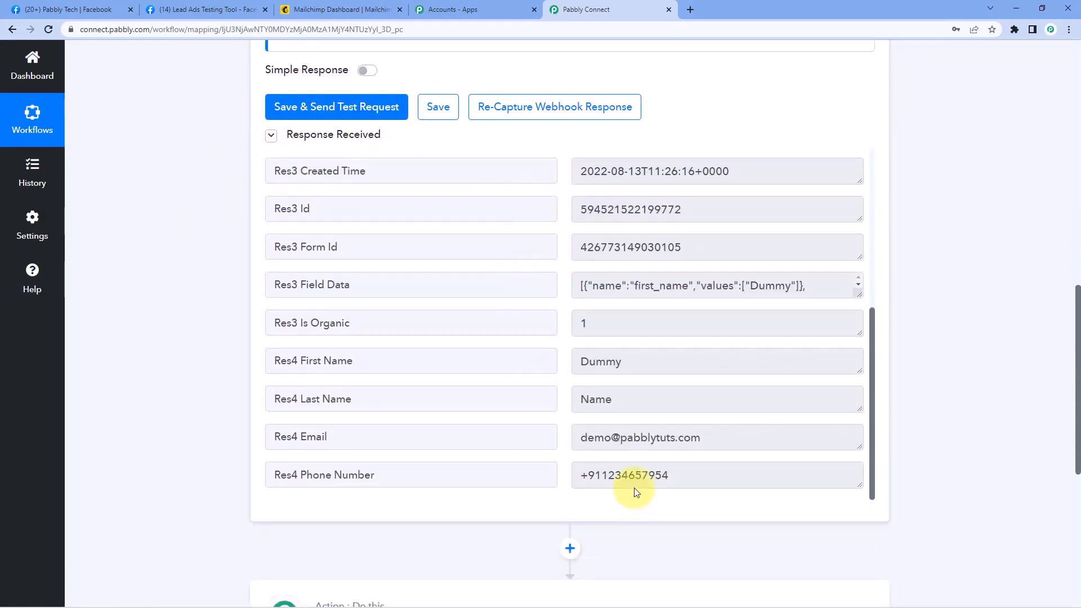
Inspect the received first name, last name, email and phone values of the test lead
left_click(642, 365)
left_click(647, 394)
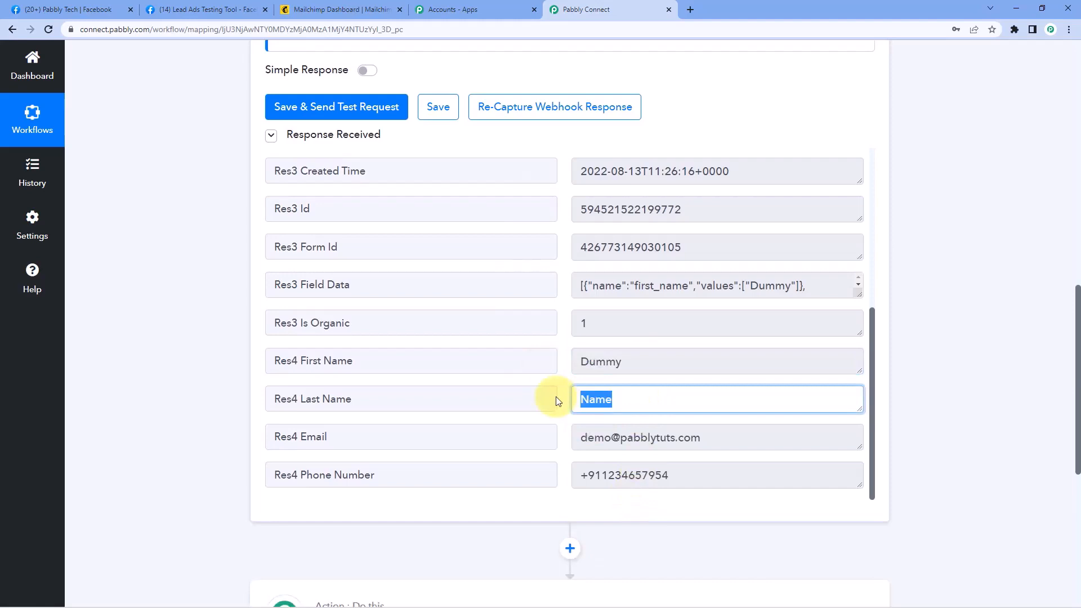
left_click(563, 360)
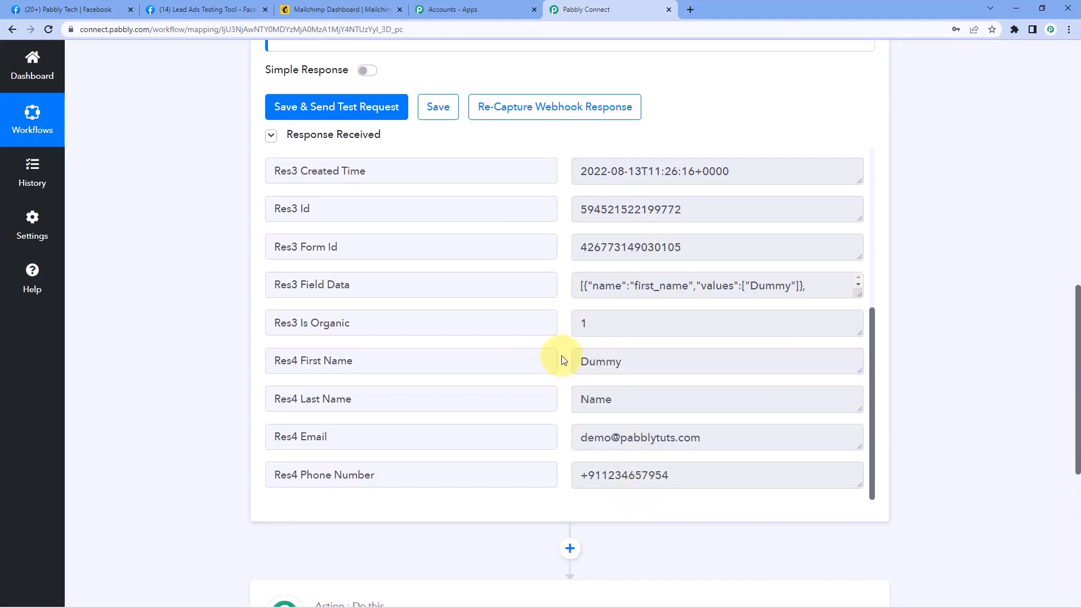
left_click_drag(654, 365, 575, 374)
left_click_drag(630, 398, 550, 397)
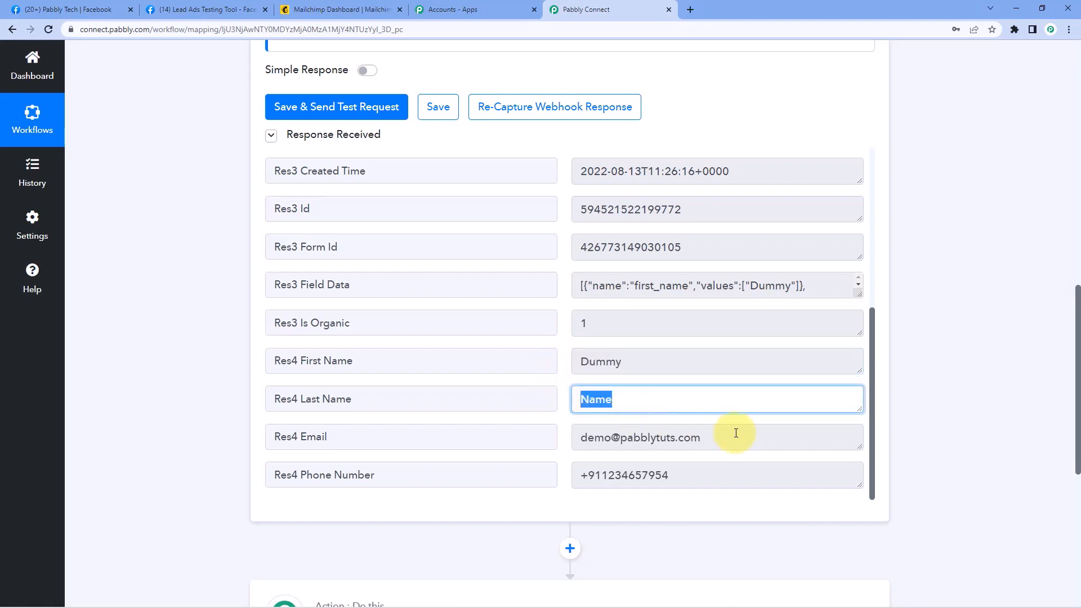
left_click_drag(736, 433, 578, 437)
left_click_drag(683, 475, 578, 411)
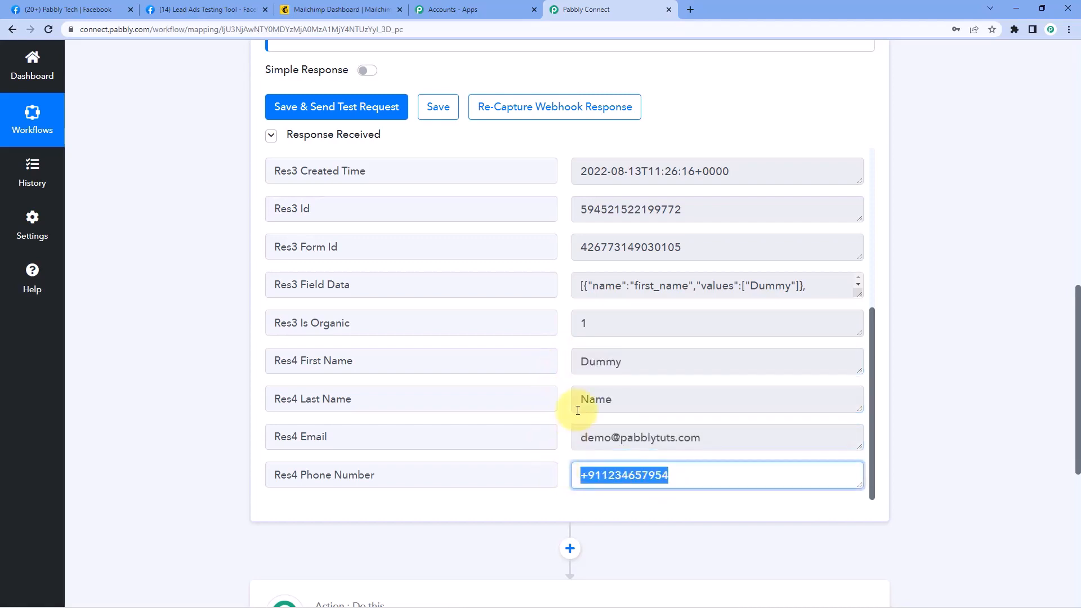
left_click(563, 398)
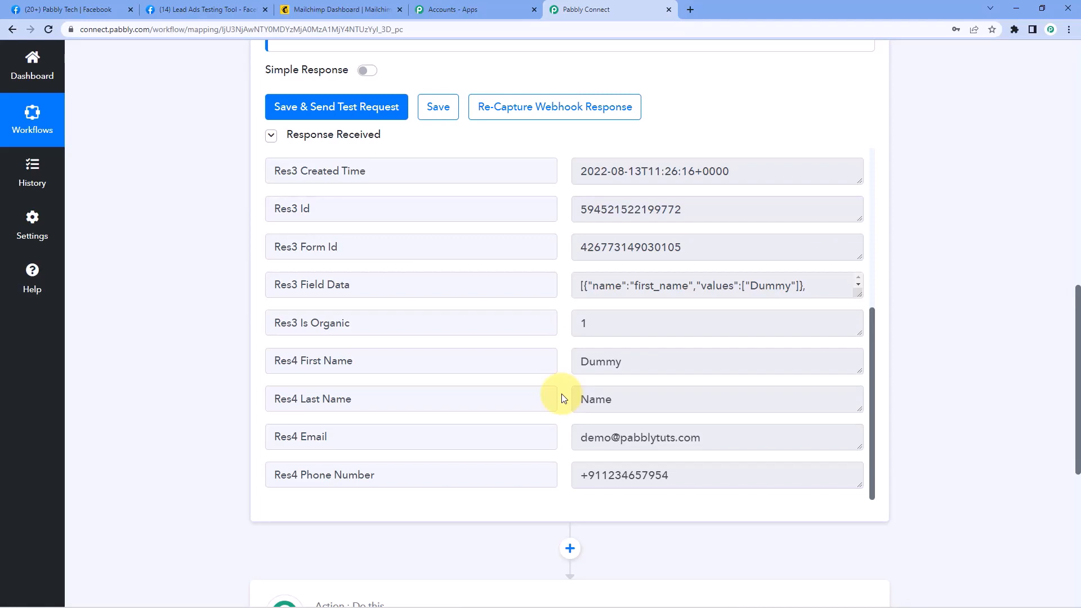
scroll(886, 223, "down", 8)
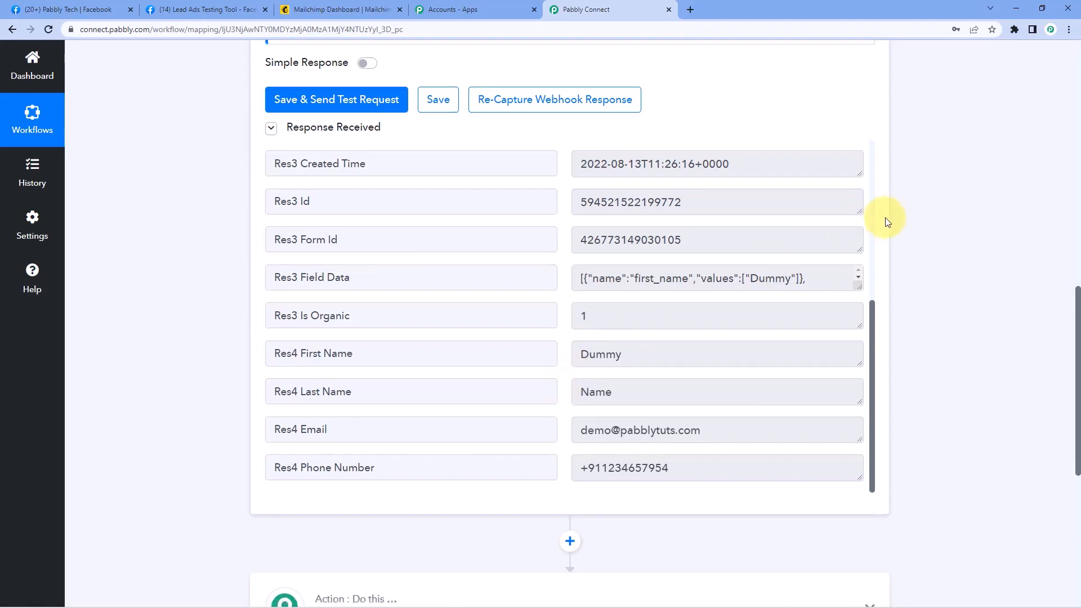
Expand the next action step and choose MailChimp as its app via search
left_click(394, 249)
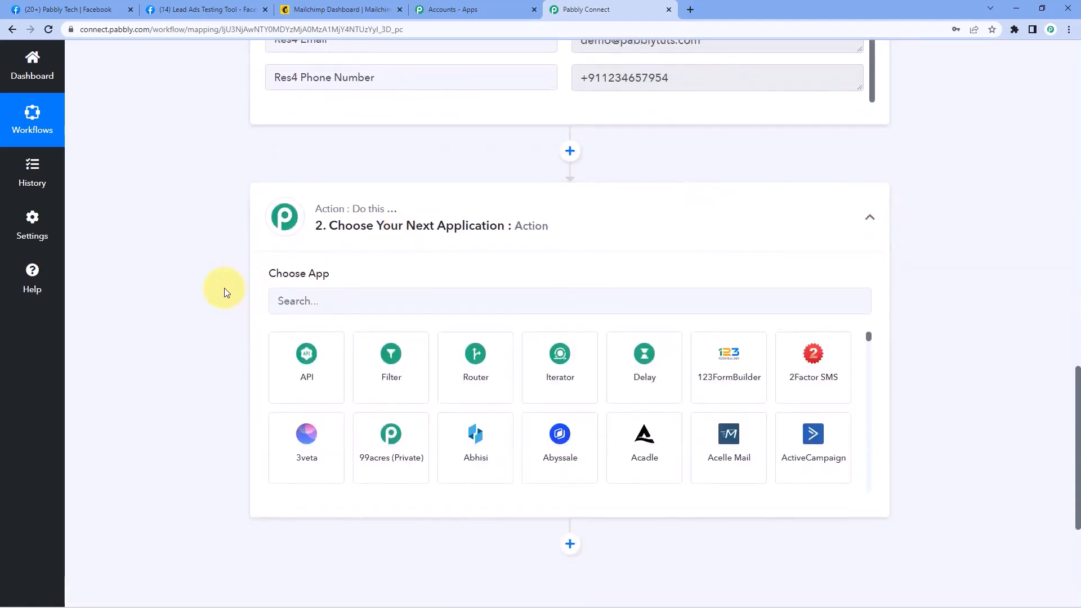
left_click(329, 194)
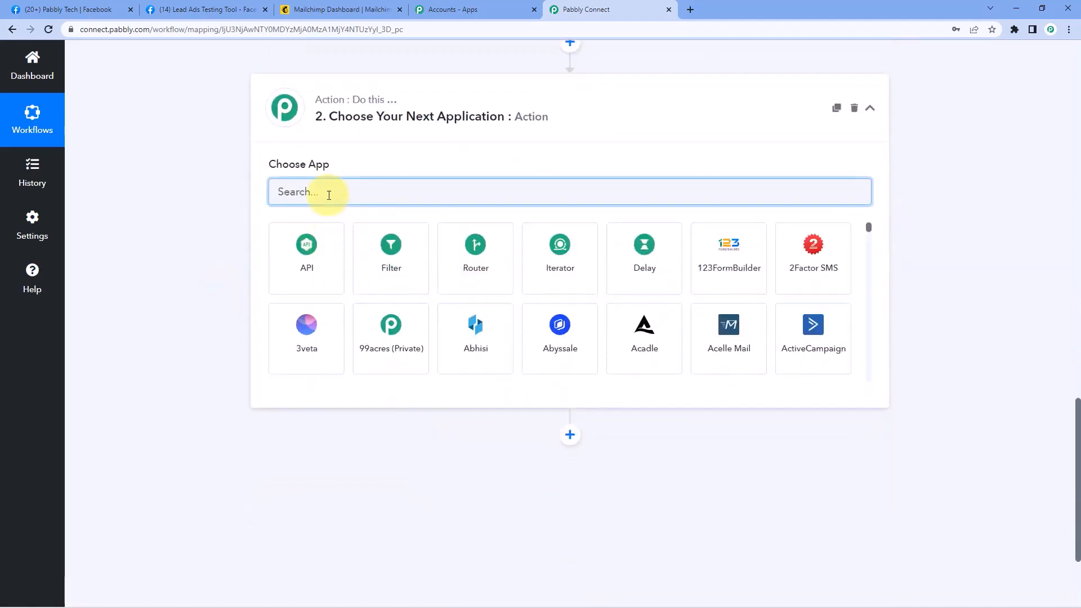
type("Mailchm")
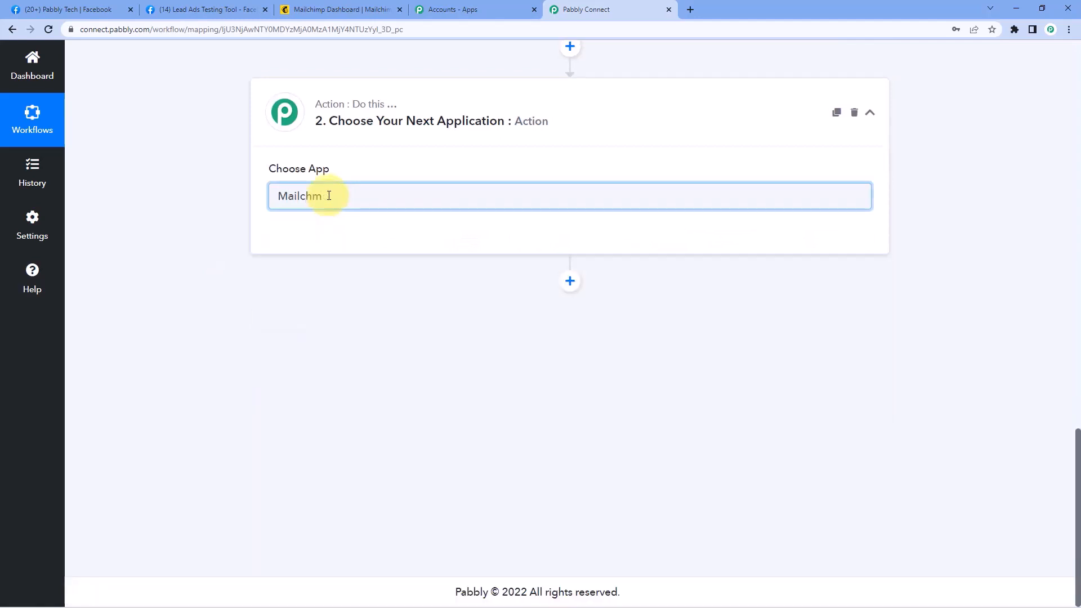
key("BackSpace")
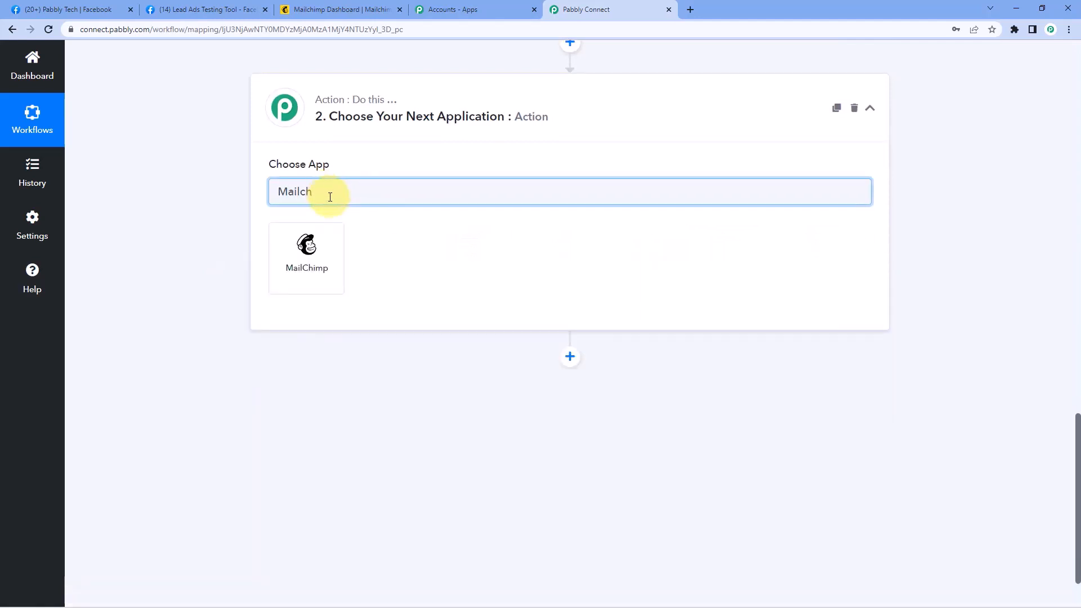
left_click(326, 248)
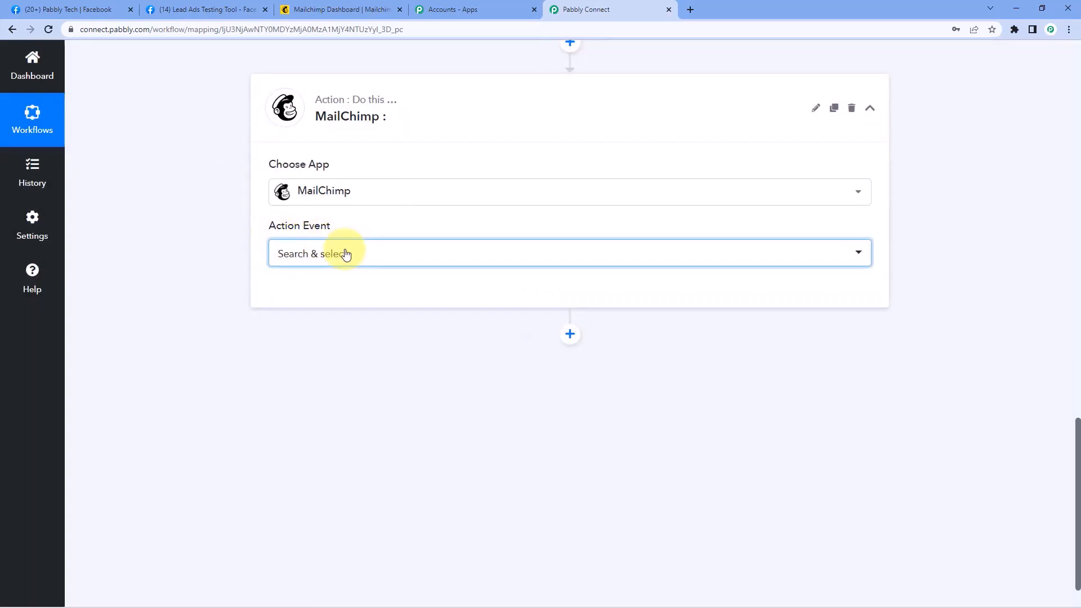
Set the action event to Add New Member with Custom Fields and begin connecting
left_click(346, 255)
scroll(410, 379, "down", 3)
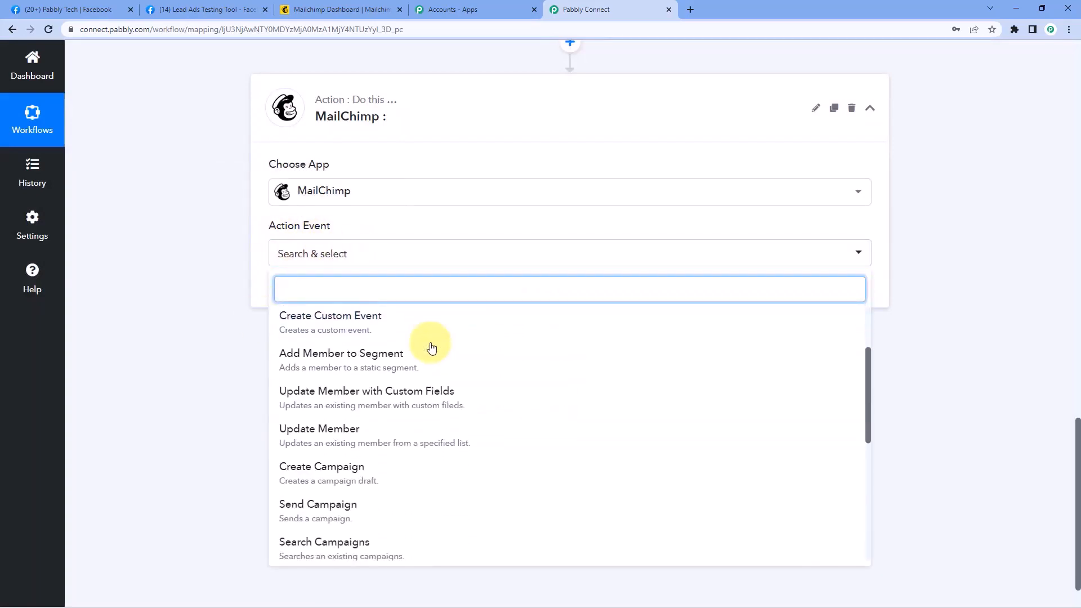
scroll(417, 364, "down", 1)
scroll(401, 406, "up", 2)
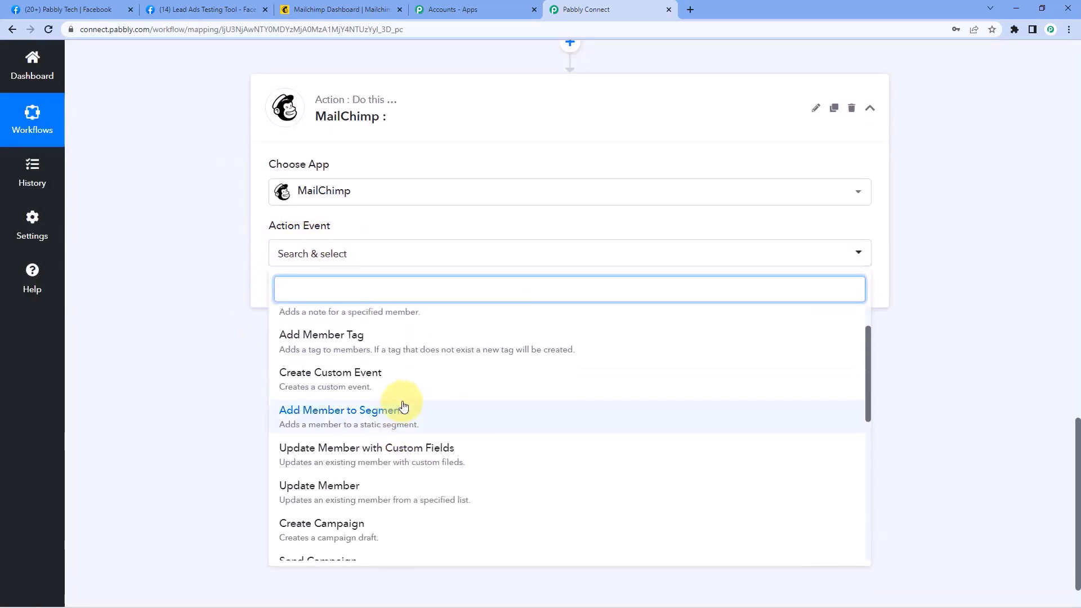
scroll(403, 405, "up", 3)
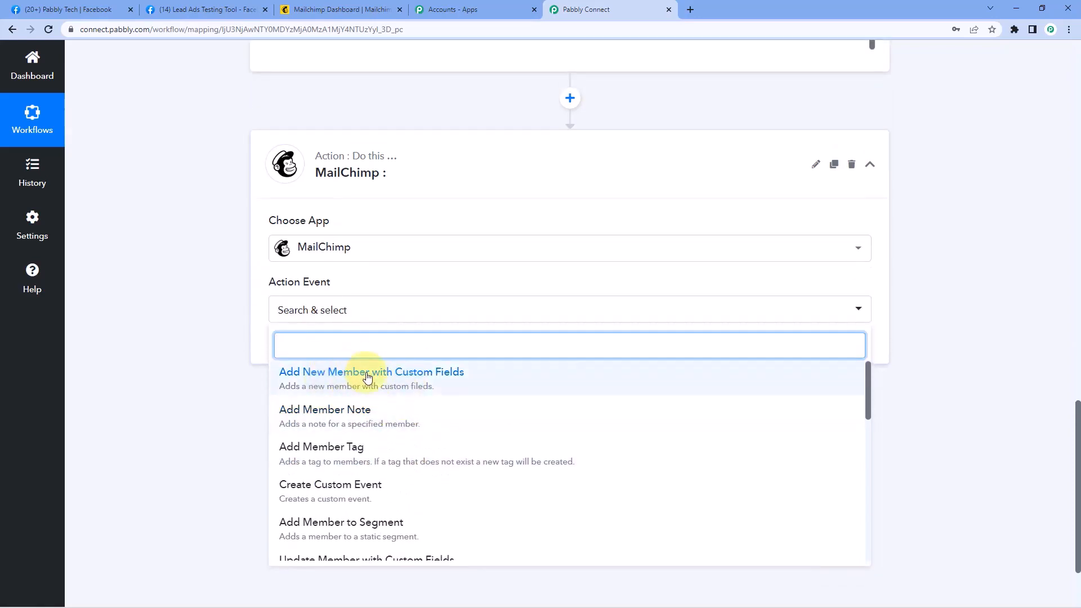
left_click(382, 386)
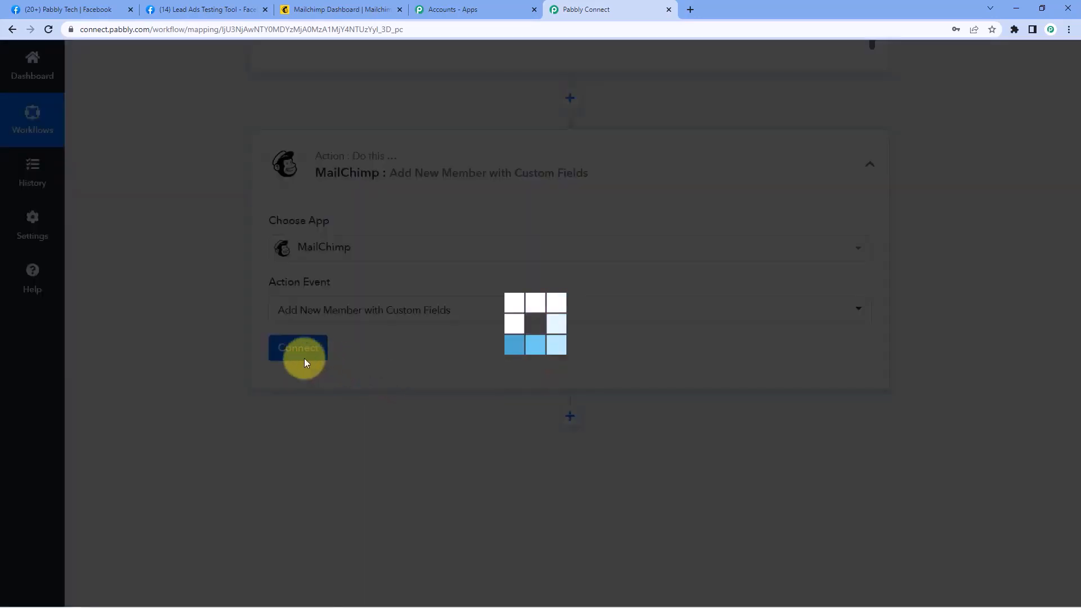
left_click(298, 356)
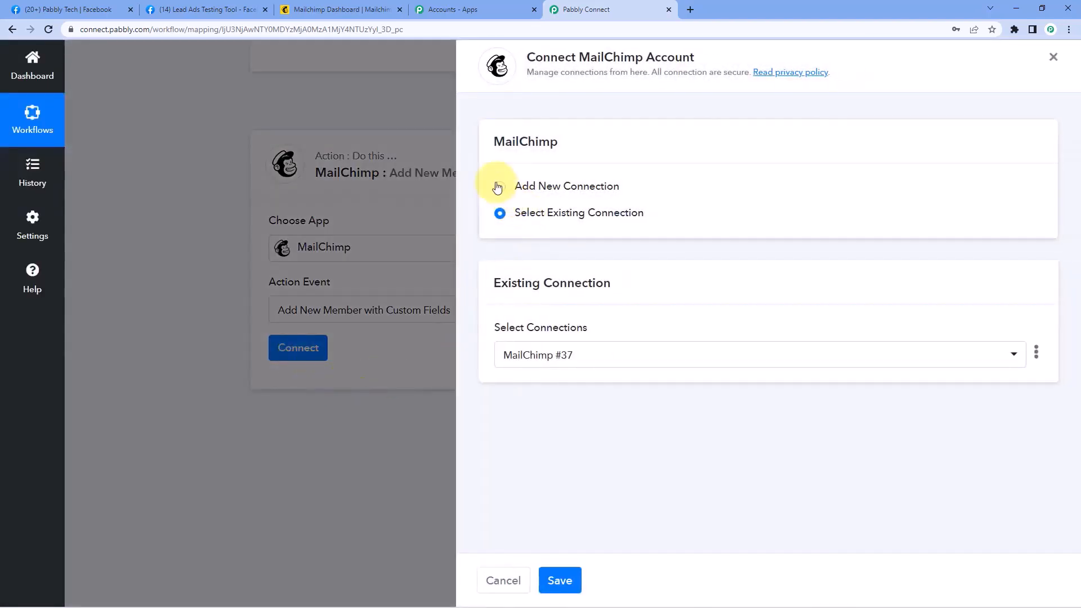
Start a new MailChimp connection (MailChimp #38) and switch to the Mailchimp dashboard
left_click(498, 187)
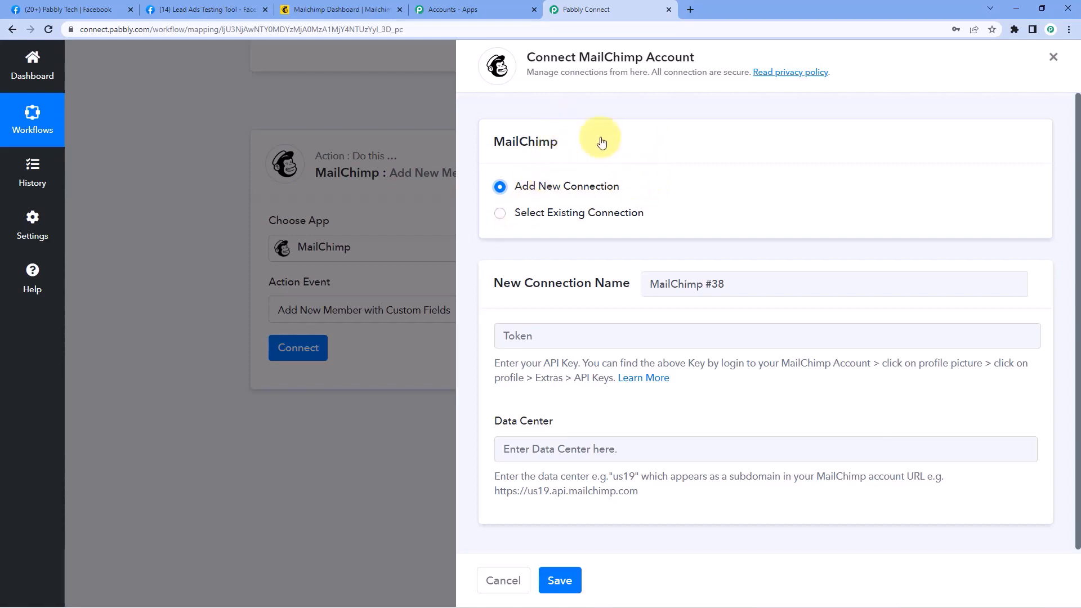
left_click(330, 7)
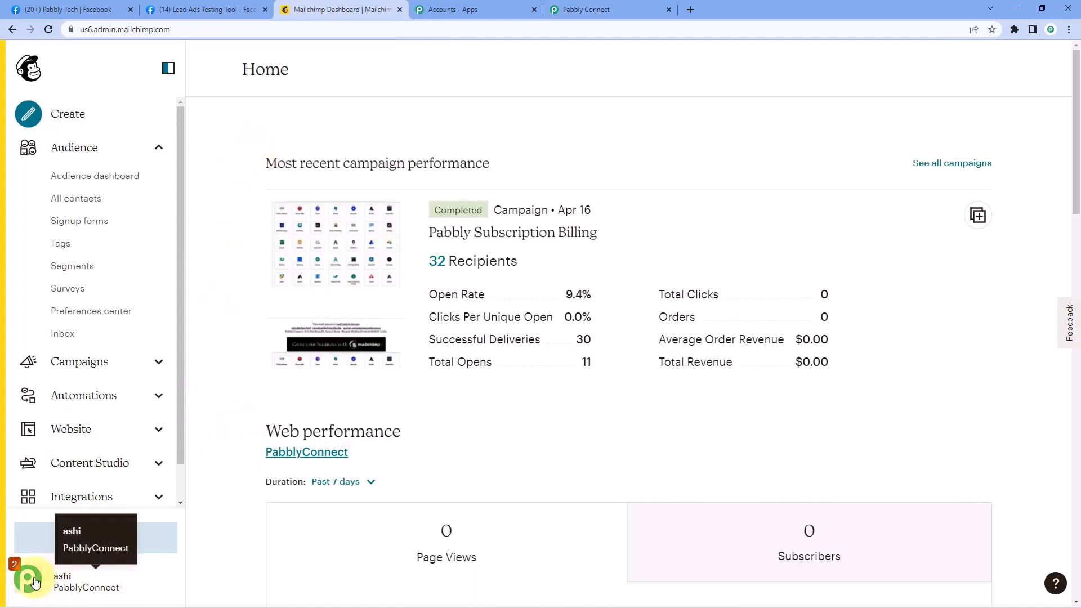
Navigate from the Mailchimp account menu through the profile to the API keys page
left_click(58, 581)
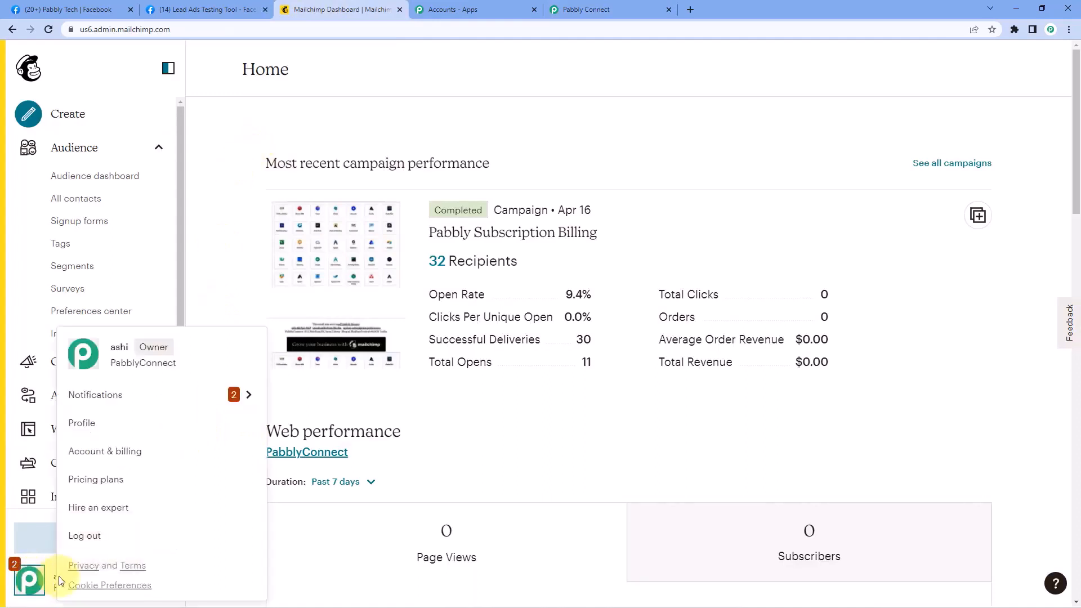
left_click(90, 425)
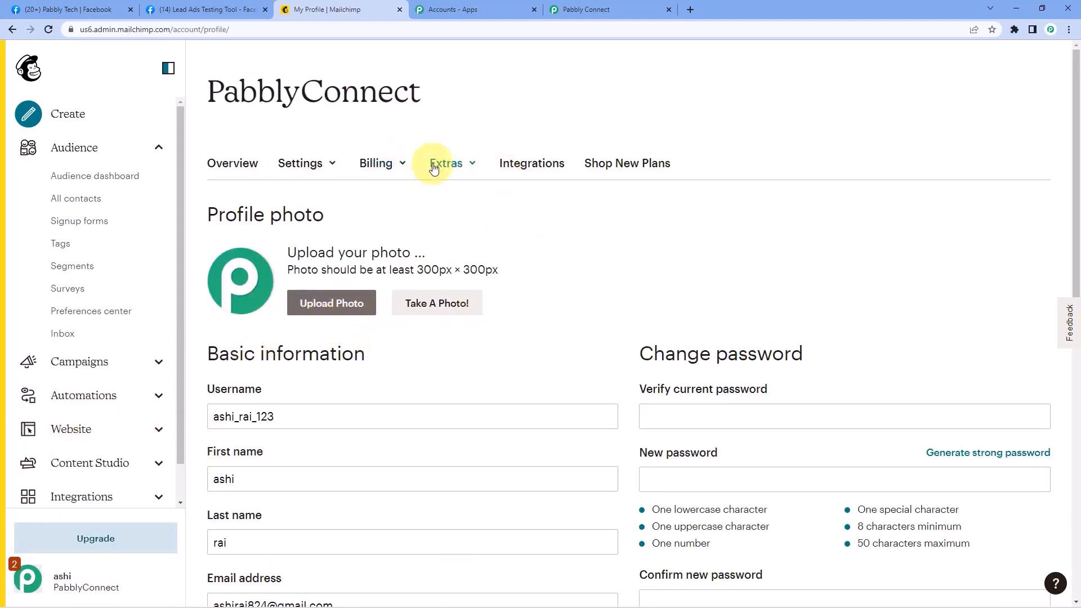
left_click(467, 164)
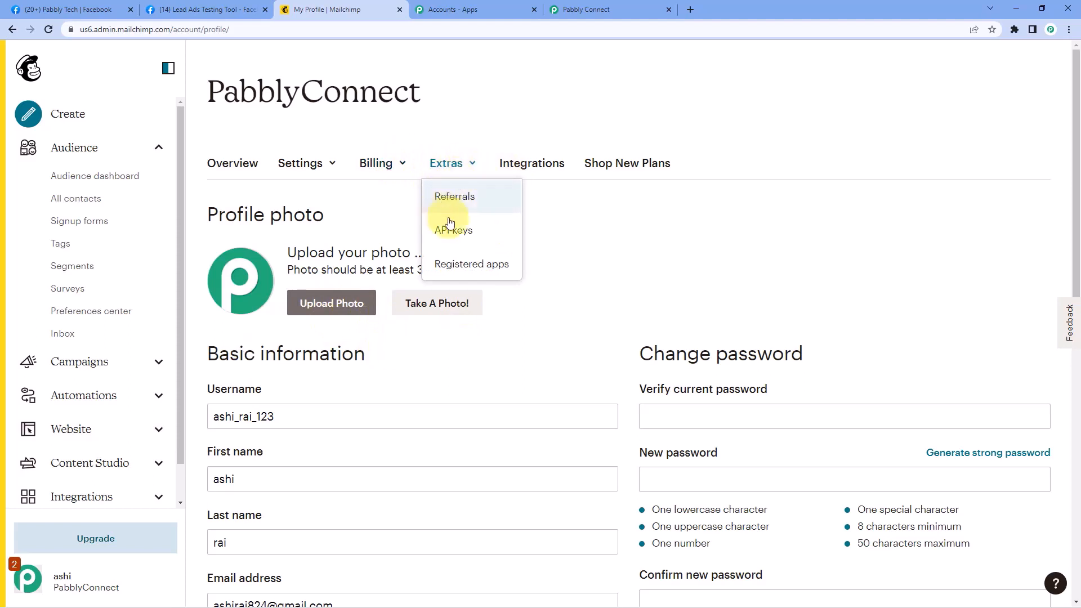
left_click(479, 237)
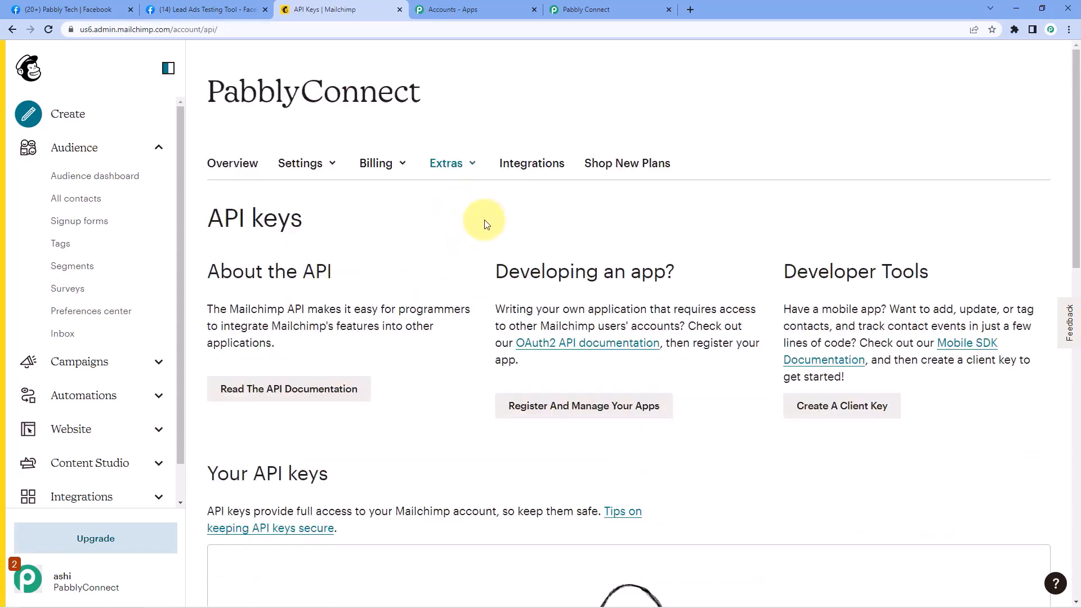
scroll(470, 329, "down", 7)
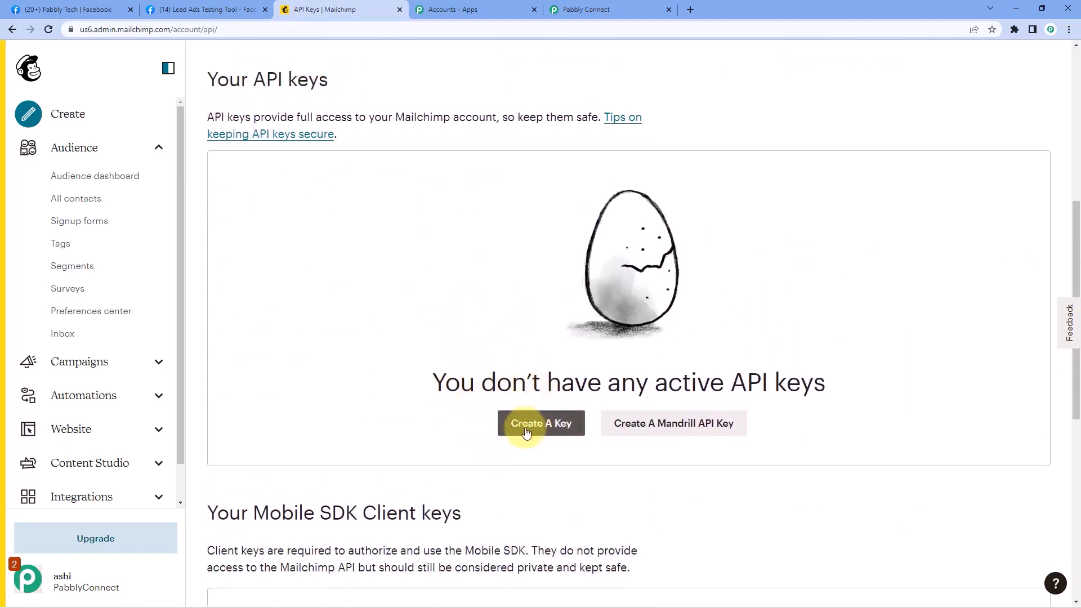
Create a new Mailchimp API key and copy it to the clipboard
left_click(535, 427)
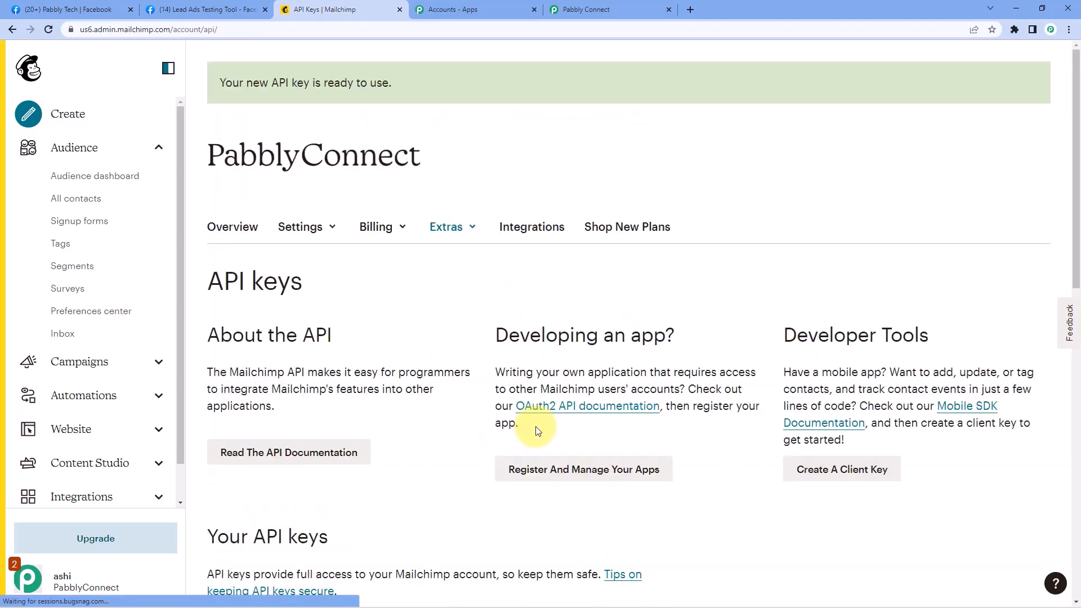
scroll(536, 429, "down", 5)
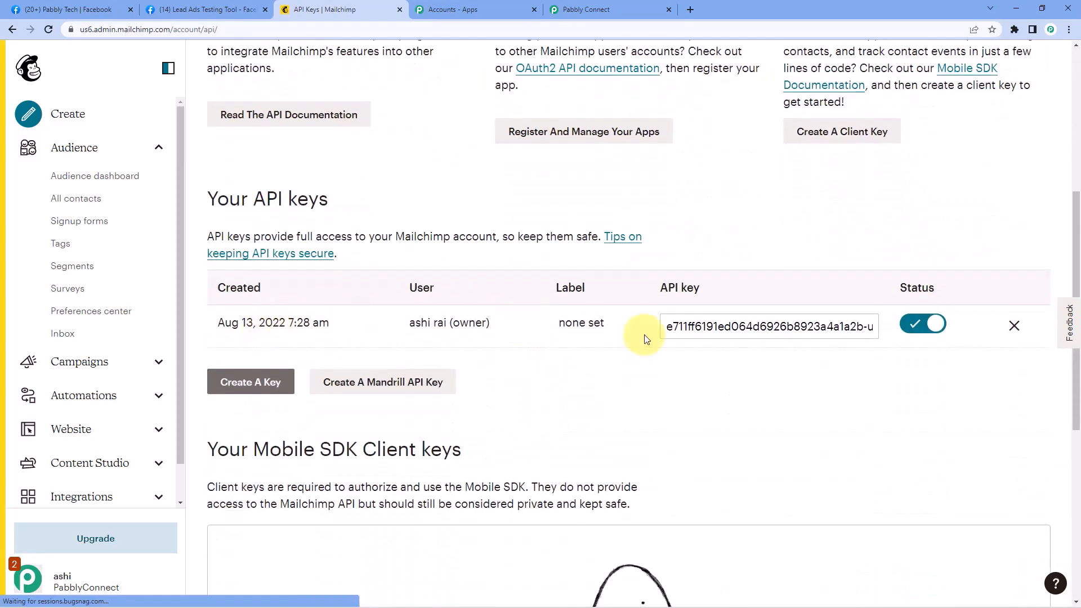
left_click(783, 328)
right_click(784, 327)
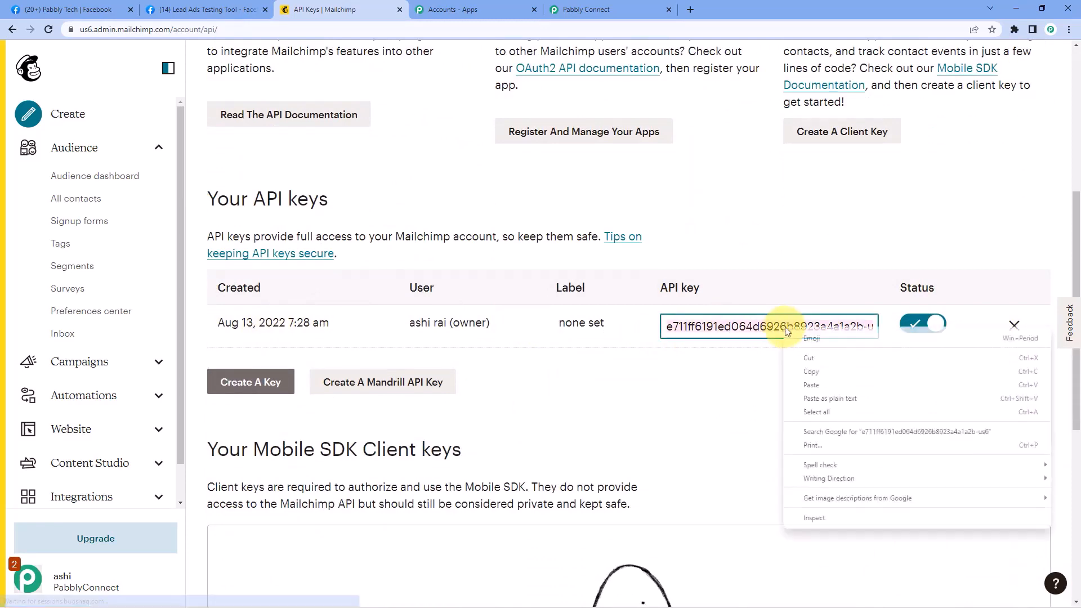
left_click(803, 370)
left_click(560, 10)
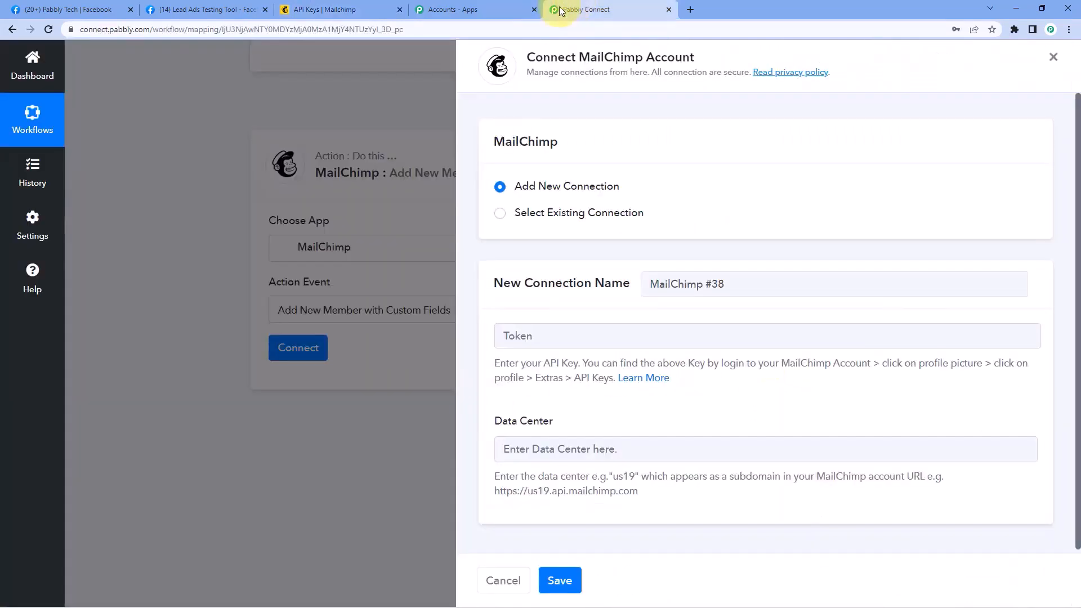
Paste the copied API key into the MailChimp #38 Token field, then return to Mailchimp
left_click(542, 335)
right_click(536, 334)
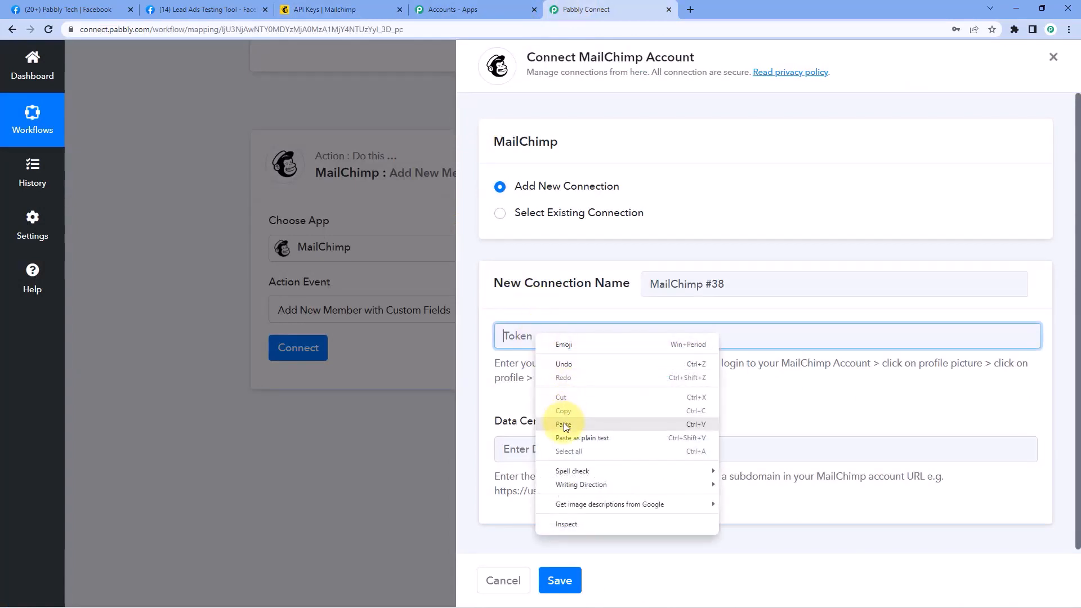
left_click(564, 424)
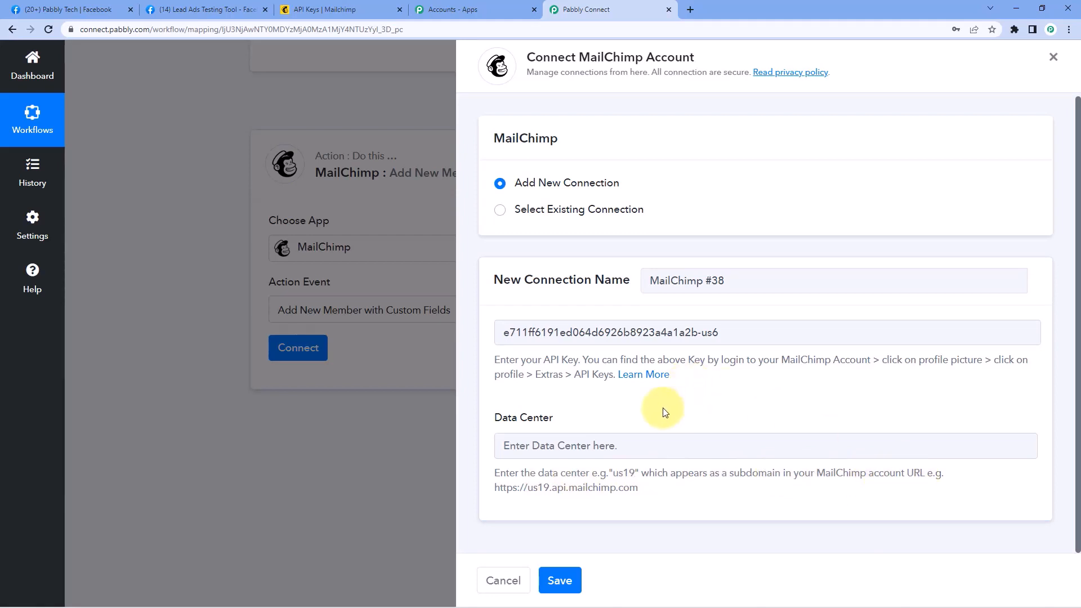
left_click(333, 9)
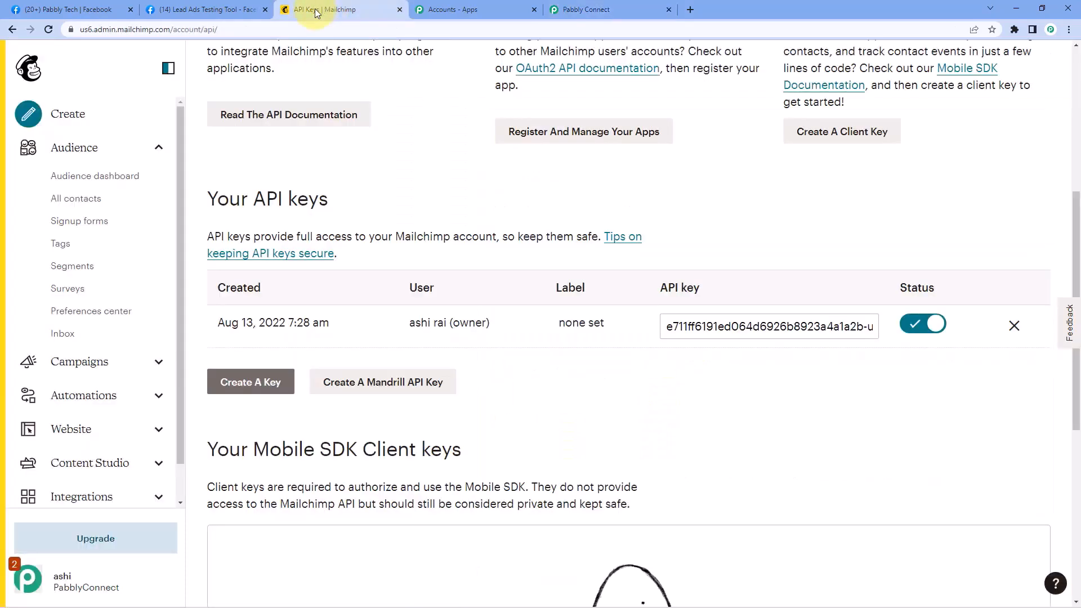
Copy us6 from Mailchimp's address bar into the Data Center field and save the connection
left_click(86, 29)
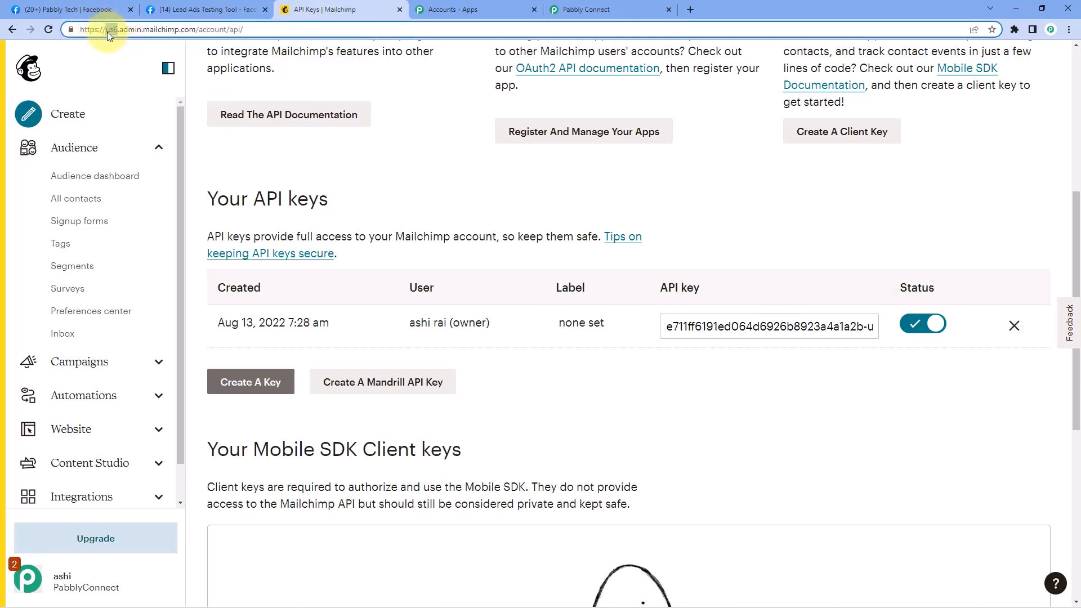
right_click(108, 29)
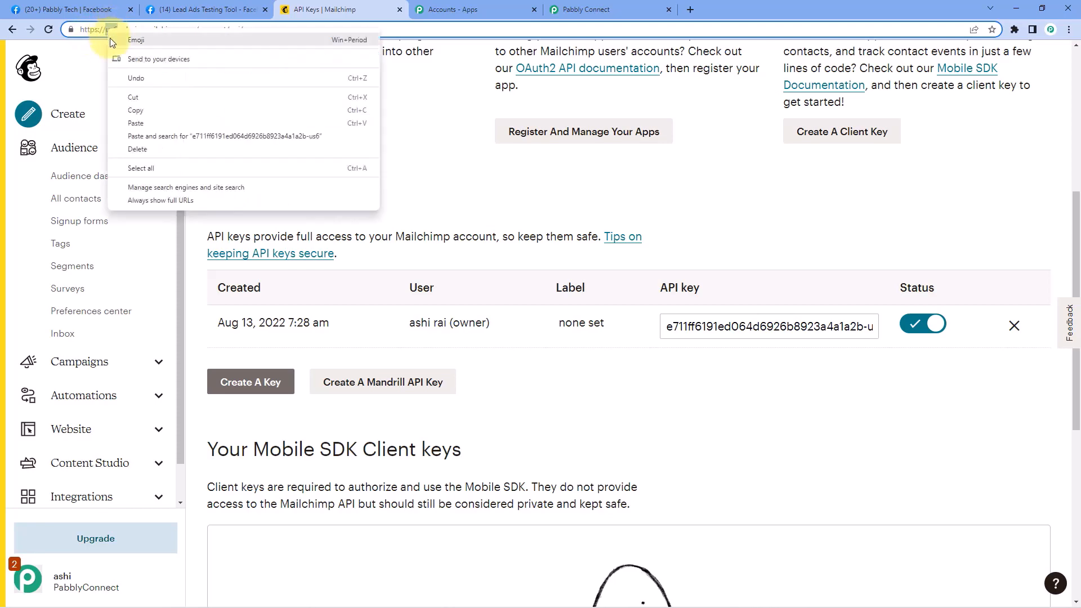
left_click(133, 111)
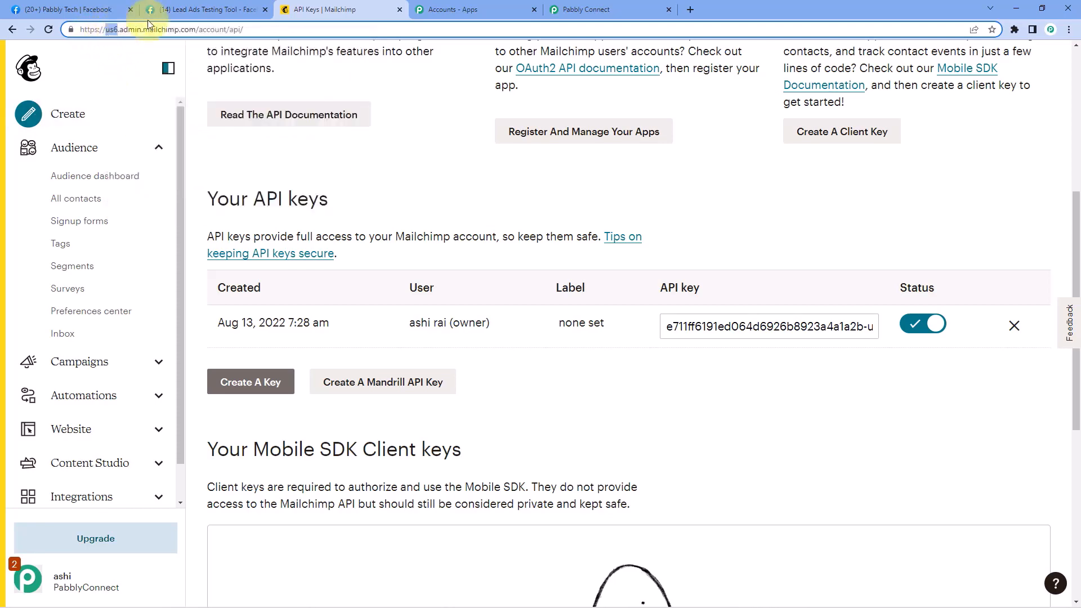
left_click(586, 10)
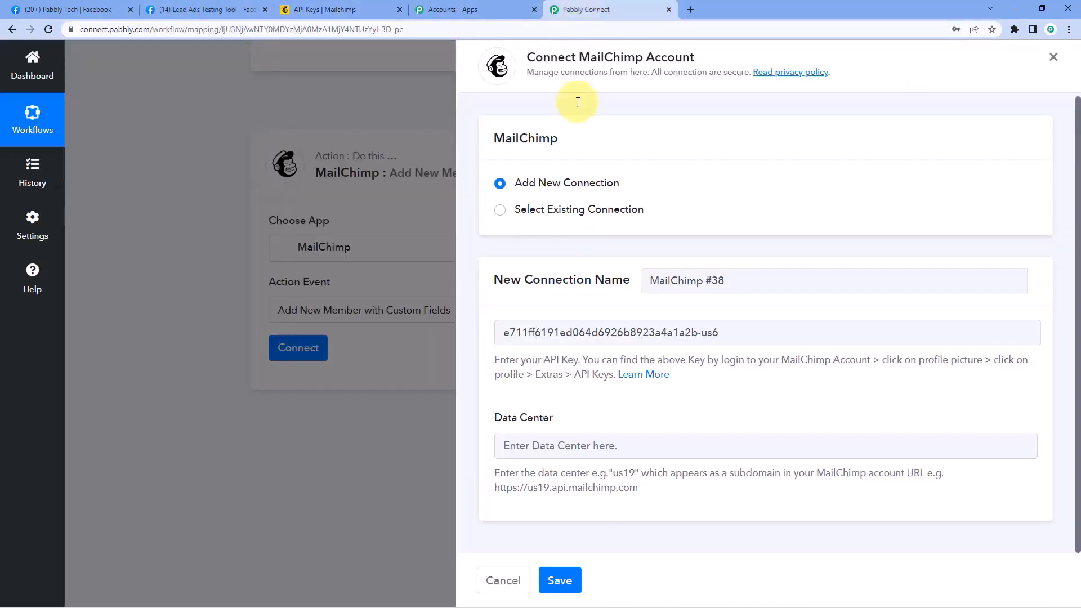
right_click(523, 446)
left_click(552, 344)
left_click(574, 400)
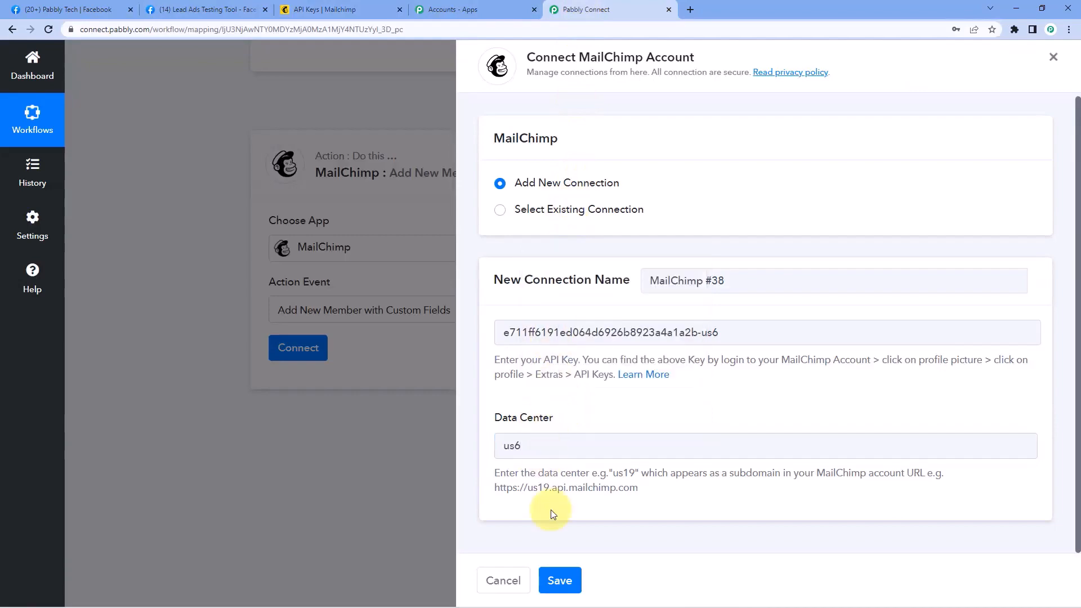
left_click(560, 581)
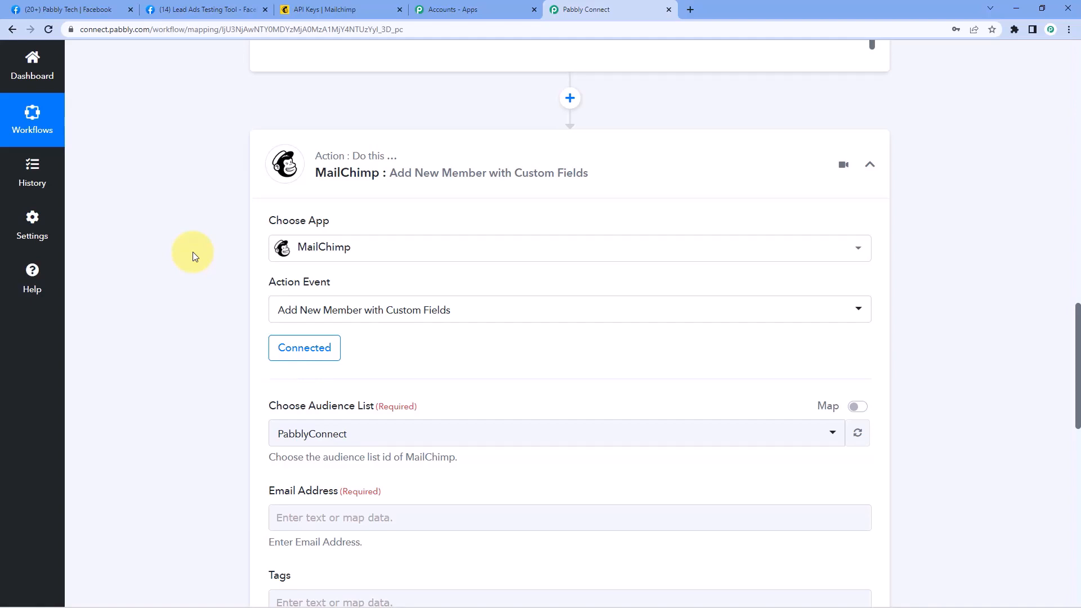
Select PabblyConnect in the Choose Audience List dropdown of the Mailchimp action
scroll(192, 251, "down", 3)
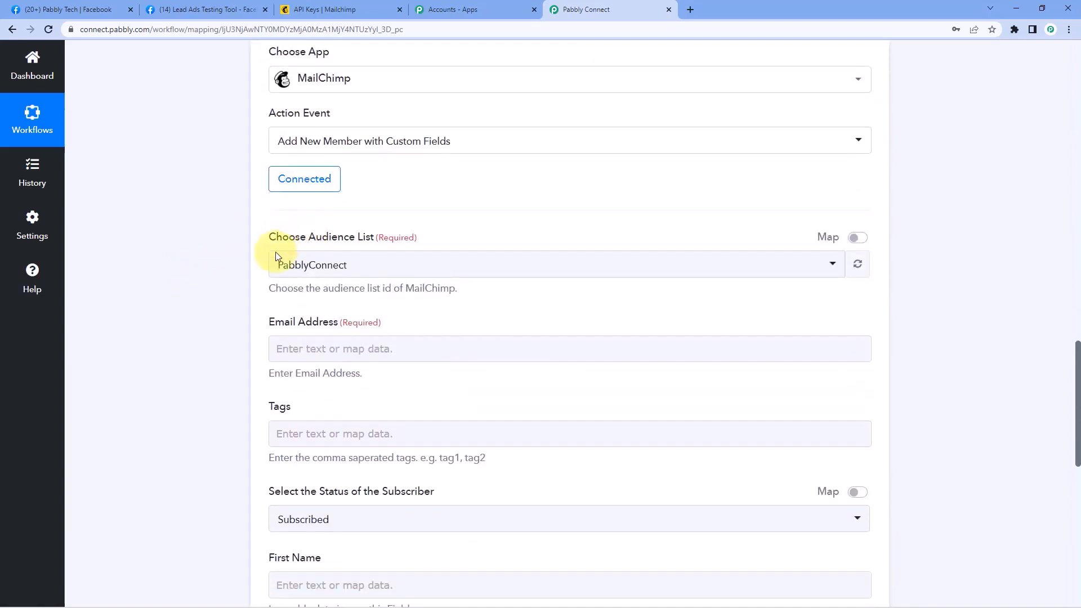
left_click(283, 254)
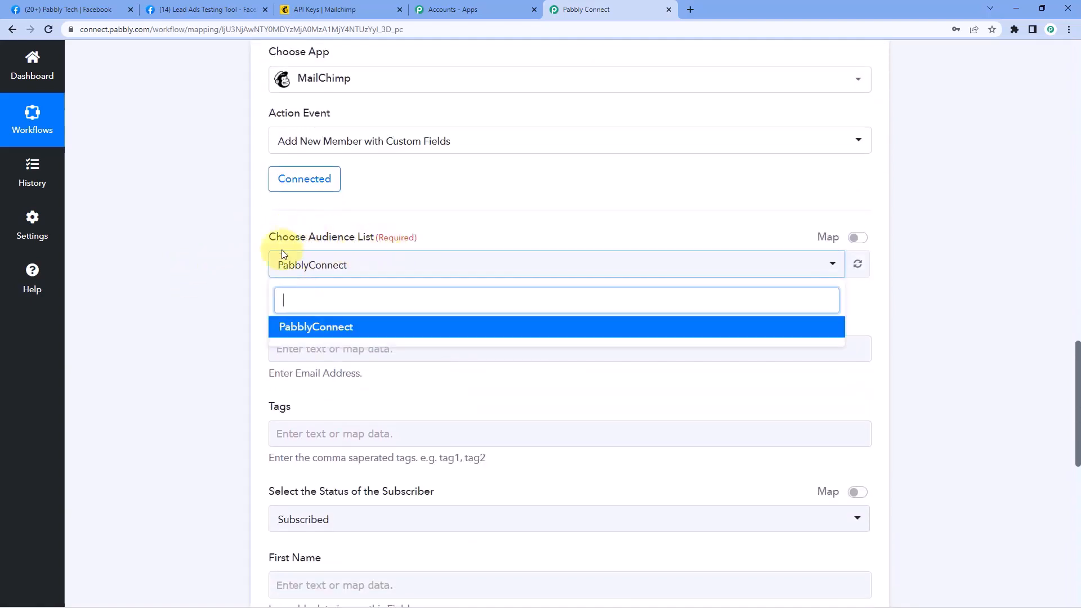
scroll(229, 285, "down", 1)
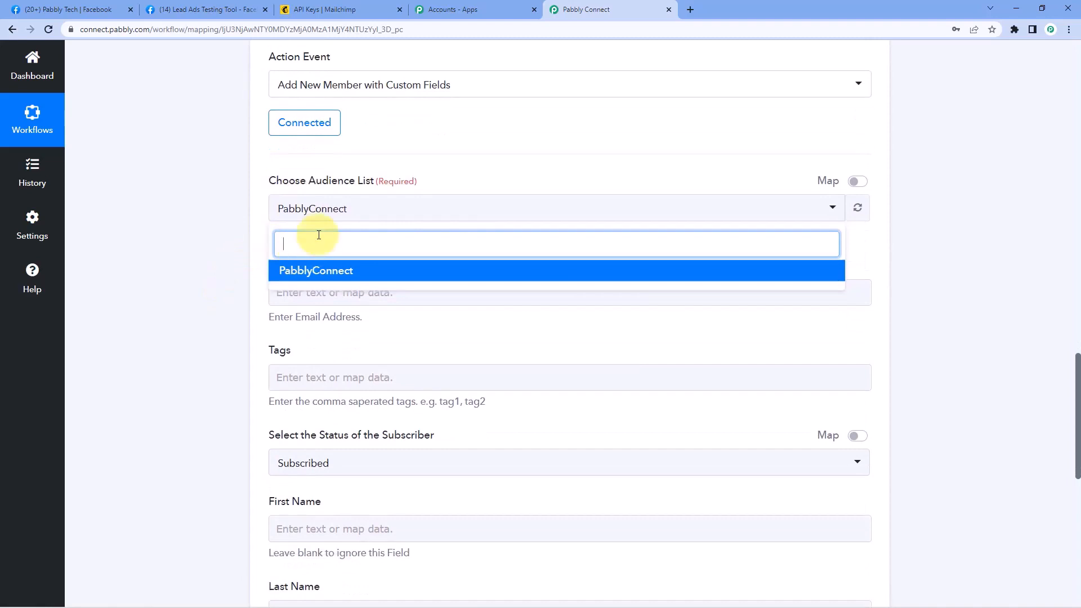
left_click(362, 274)
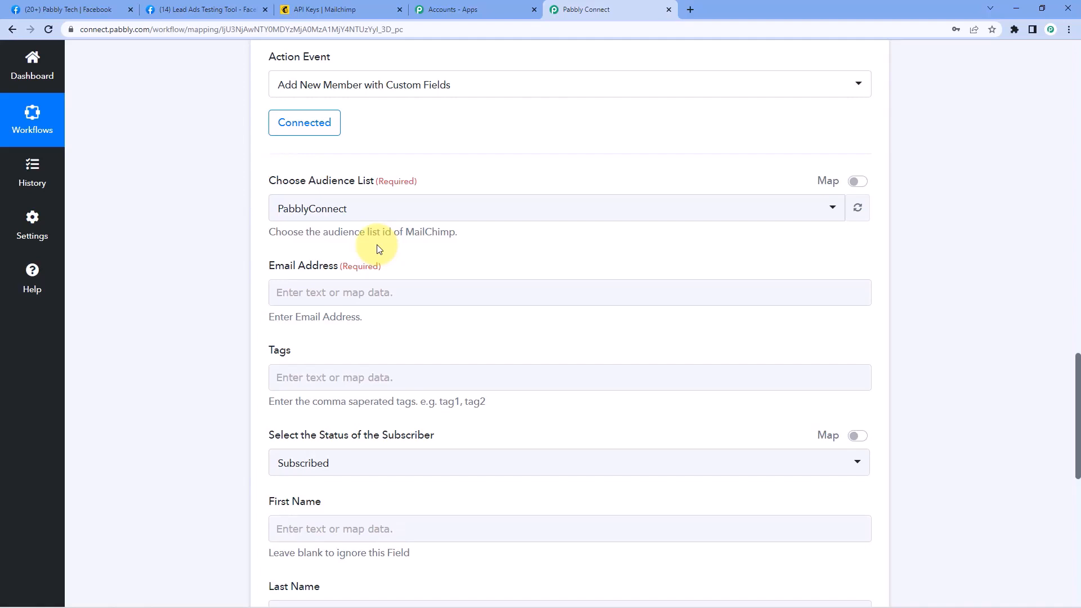
scroll(377, 242, "down", 1)
left_click(306, 242)
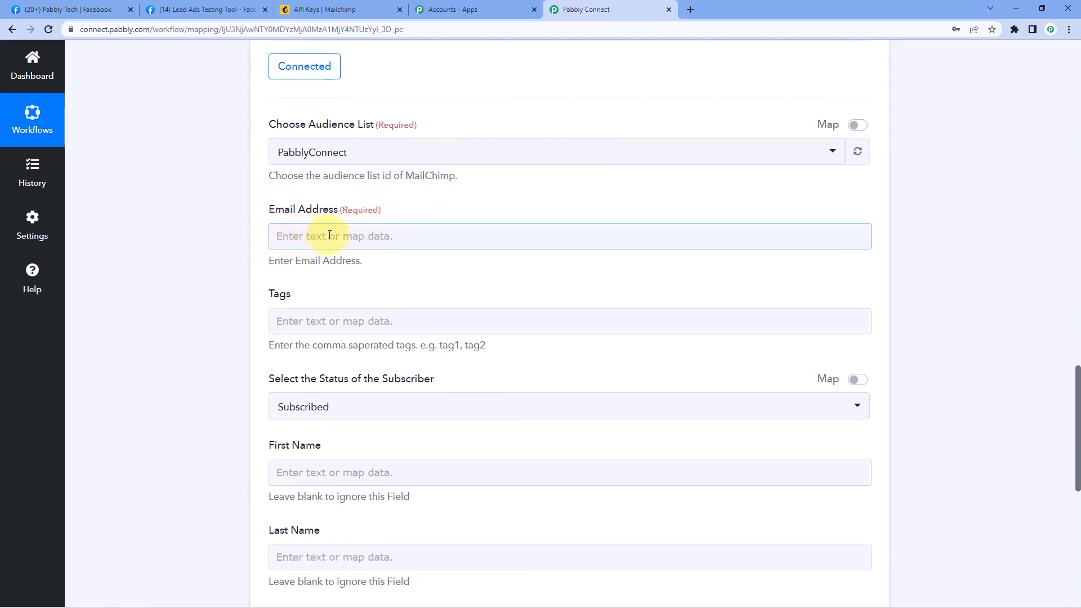
Highlight the test lead's email value in the Facebook trigger data
scroll(329, 235, "up", 10)
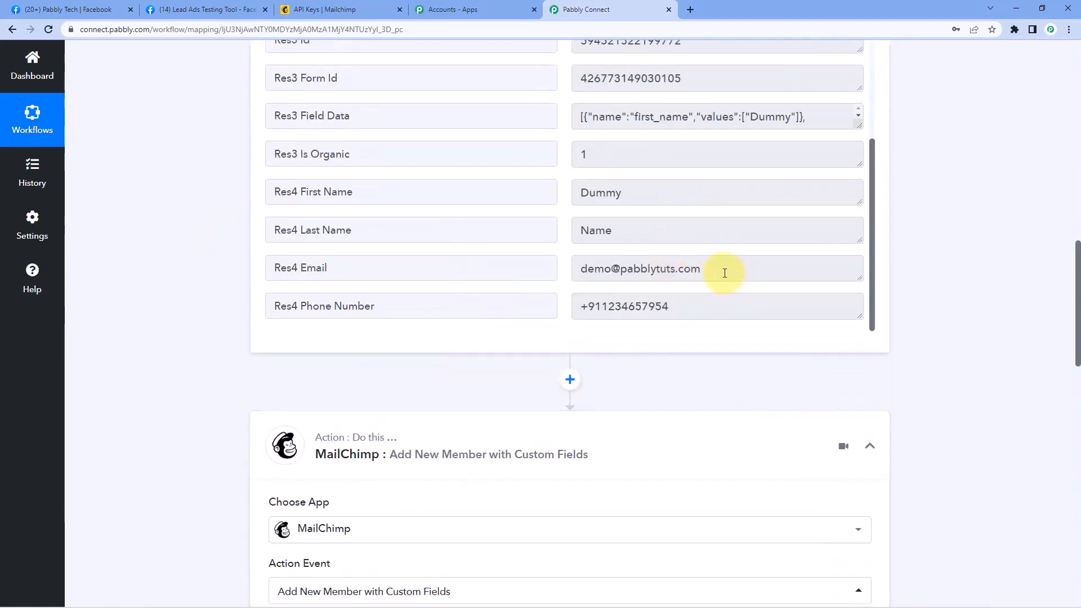
left_click_drag(725, 274, 556, 269)
left_click(565, 267)
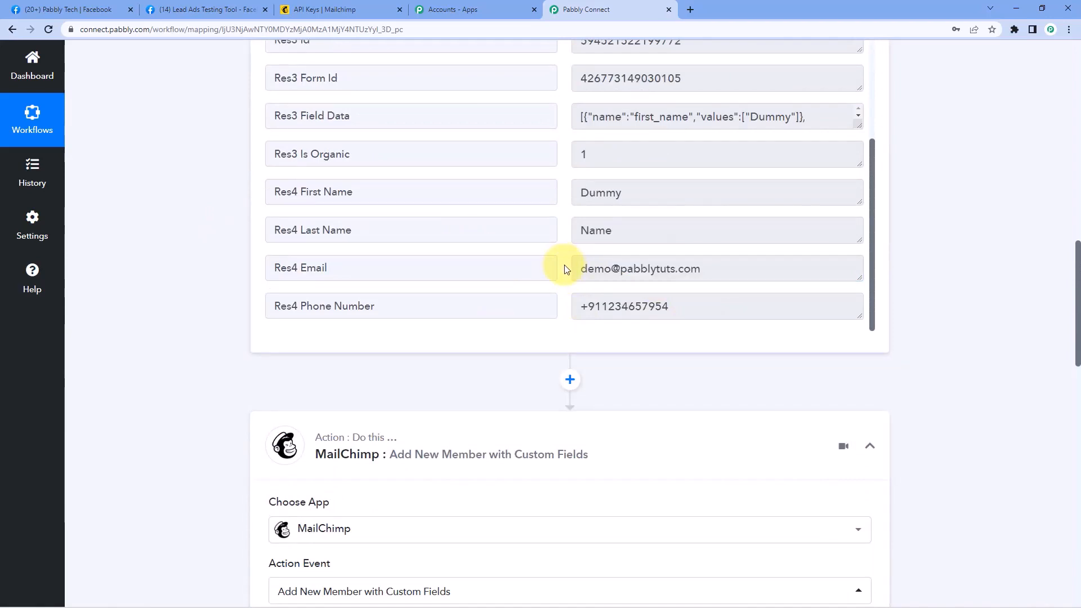
left_click_drag(579, 270, 753, 277)
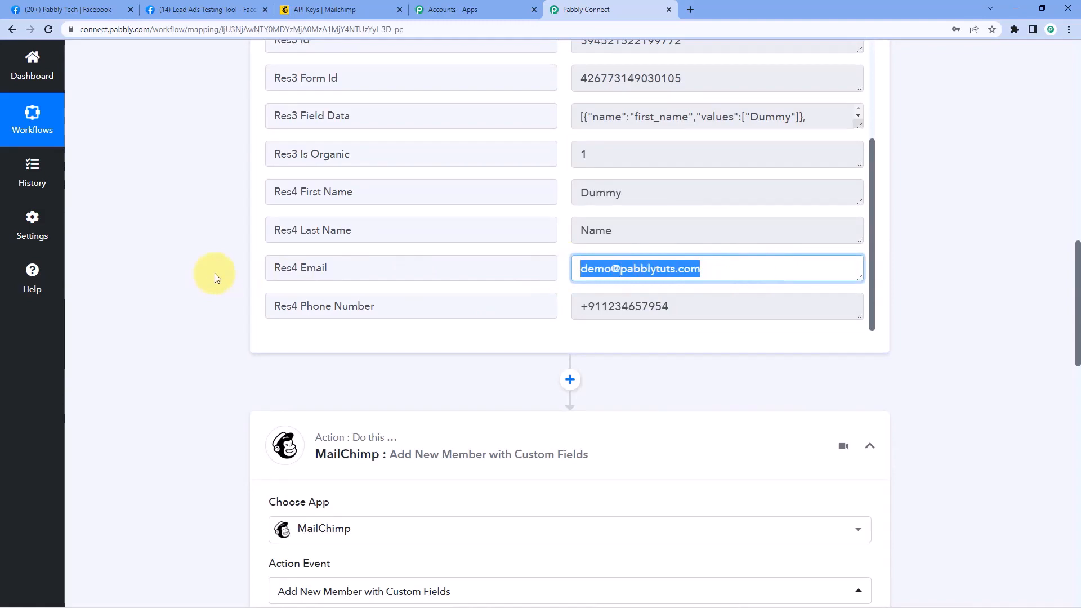
Map Facebook Lead Ads: New Lead's Res4 Email into the Email Address field
scroll(214, 272, "down", 9)
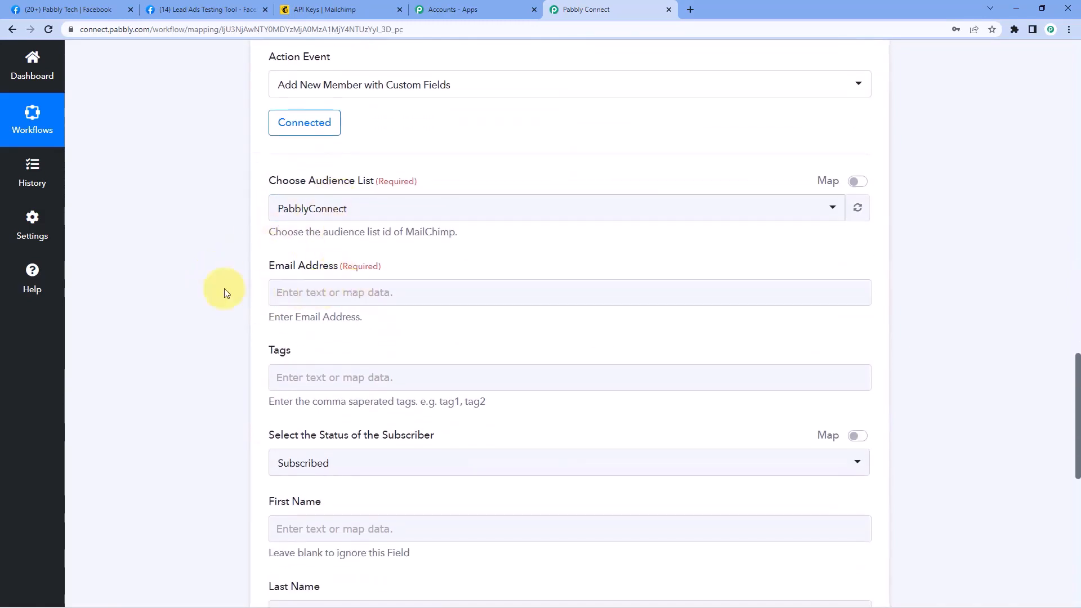
scroll(224, 293, "down", 2)
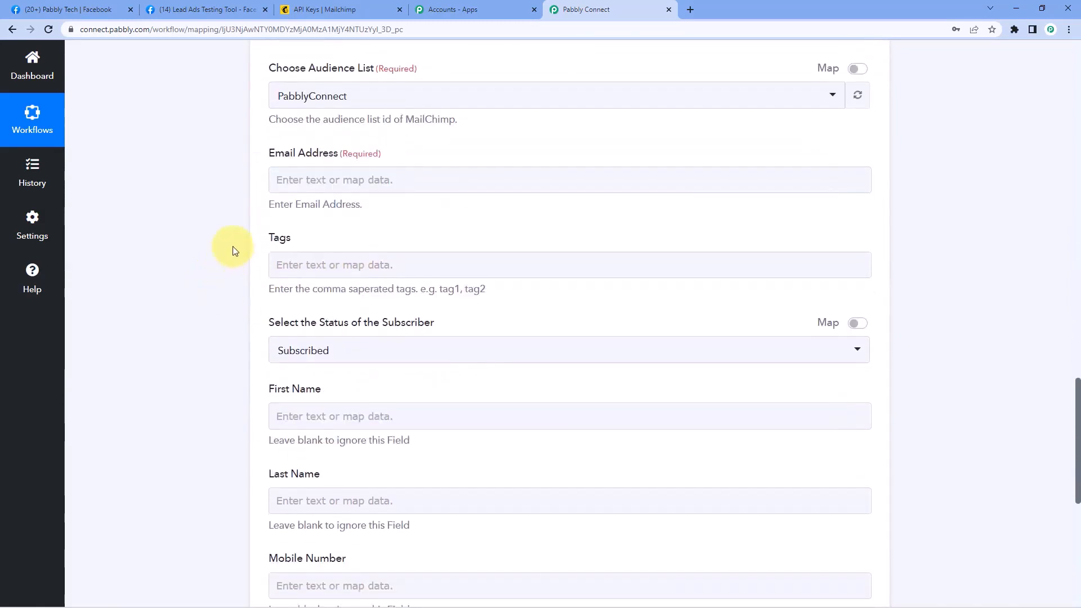
left_click(309, 179)
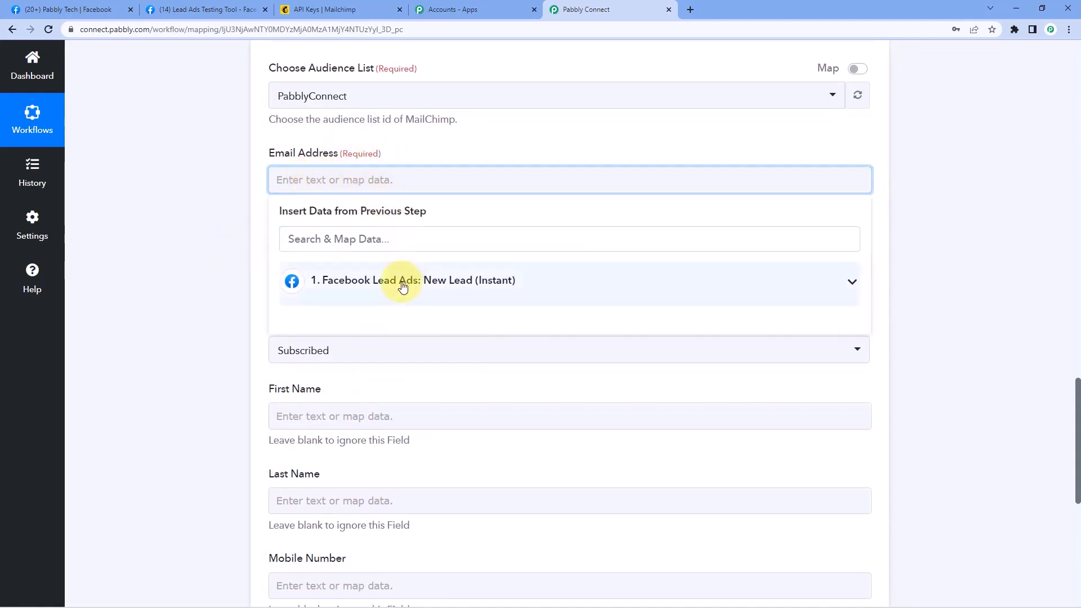
left_click(403, 286)
scroll(393, 388, "down", 1)
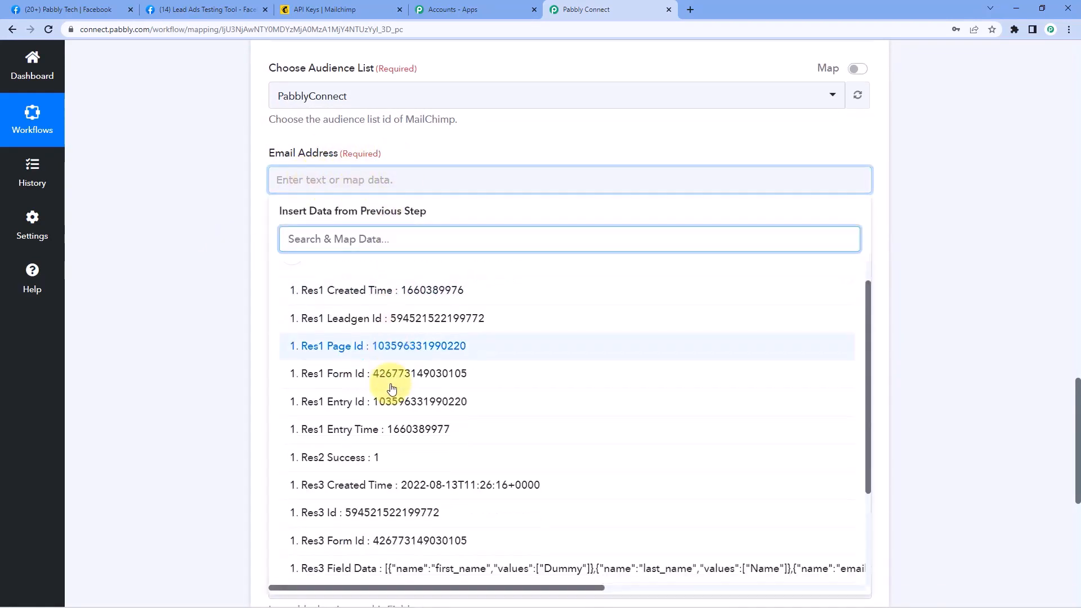
scroll(393, 389, "down", 2)
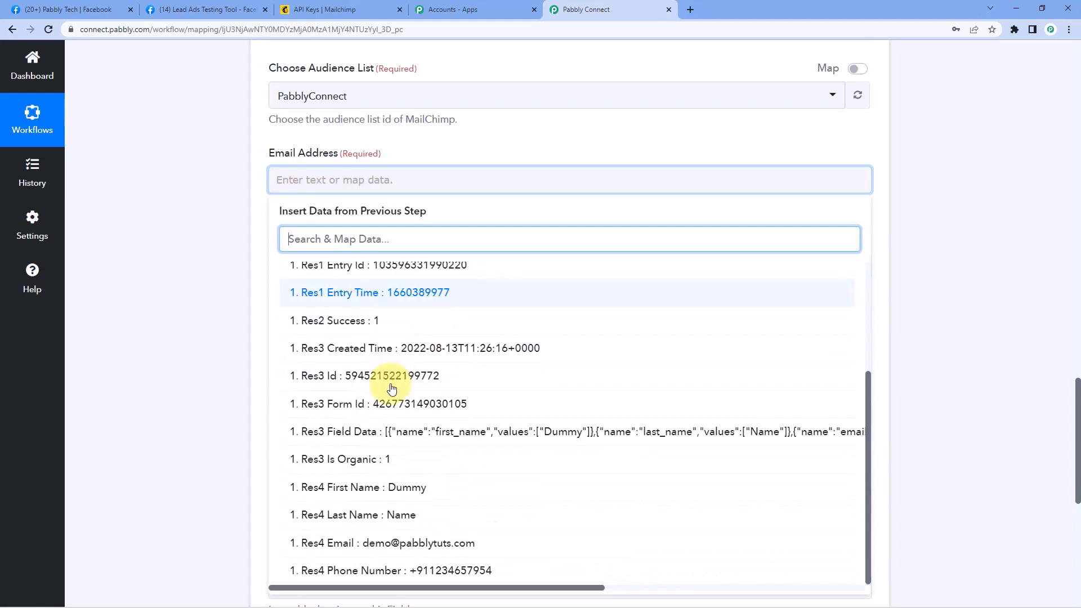
left_click(342, 547)
left_click(186, 306)
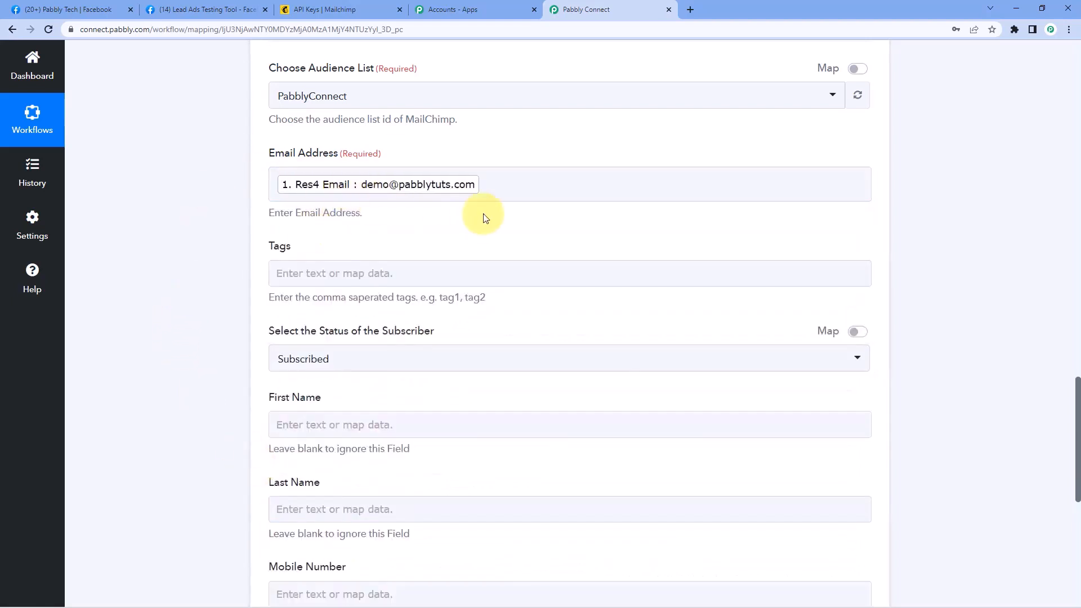
Reopen the Facebook Lead Ads data list for Email Address and close it without changes
left_click(510, 183)
left_click(411, 286)
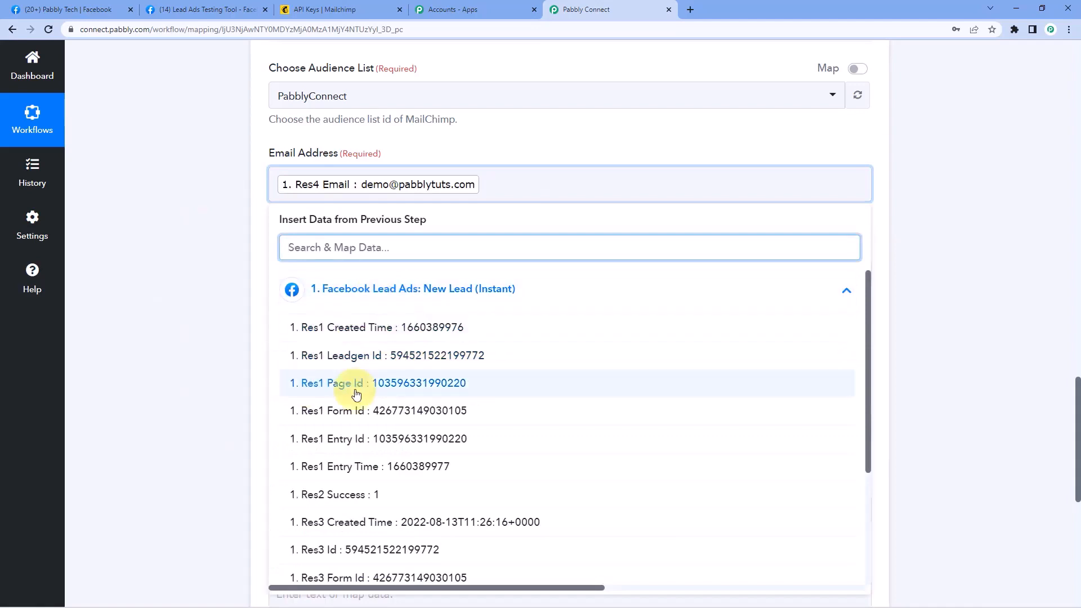
scroll(357, 394, "down", 2)
scroll(318, 446, "down", 1)
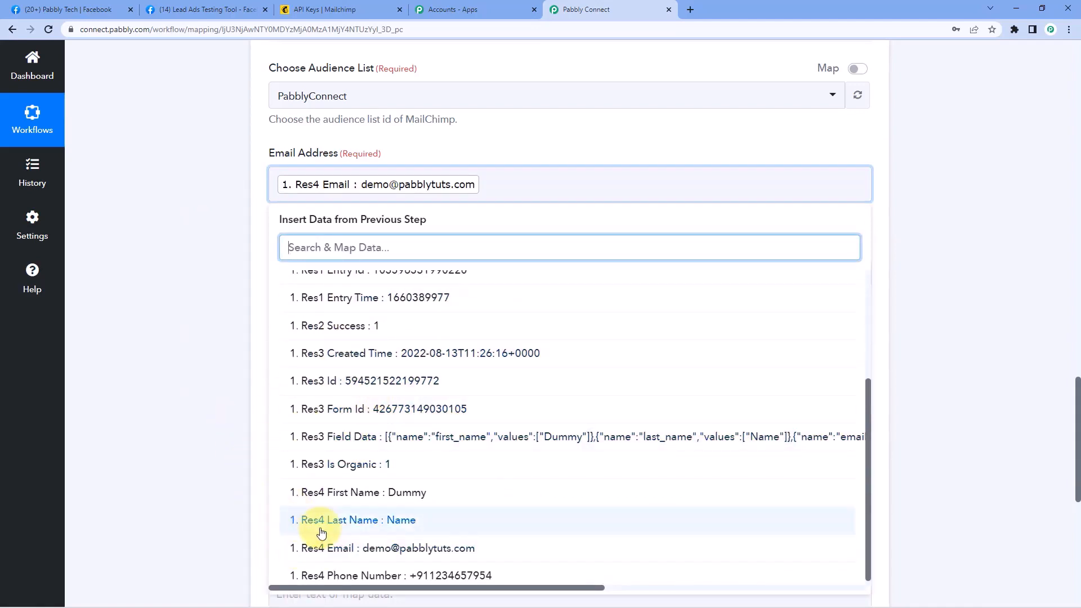
left_click(238, 359)
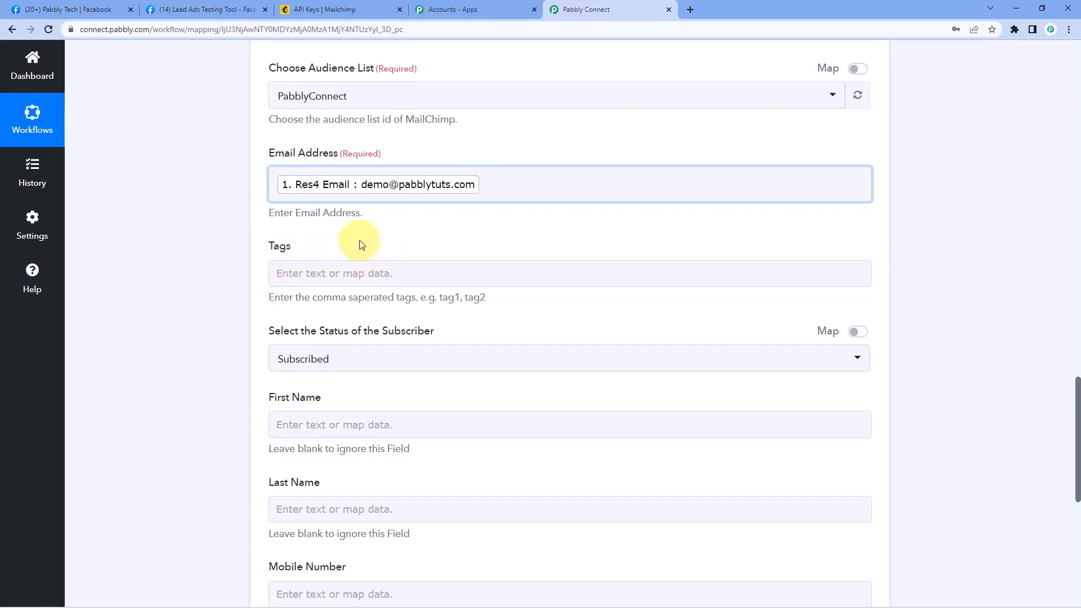
Keep the member Status set to Subscribed
scroll(359, 240, "down", 1)
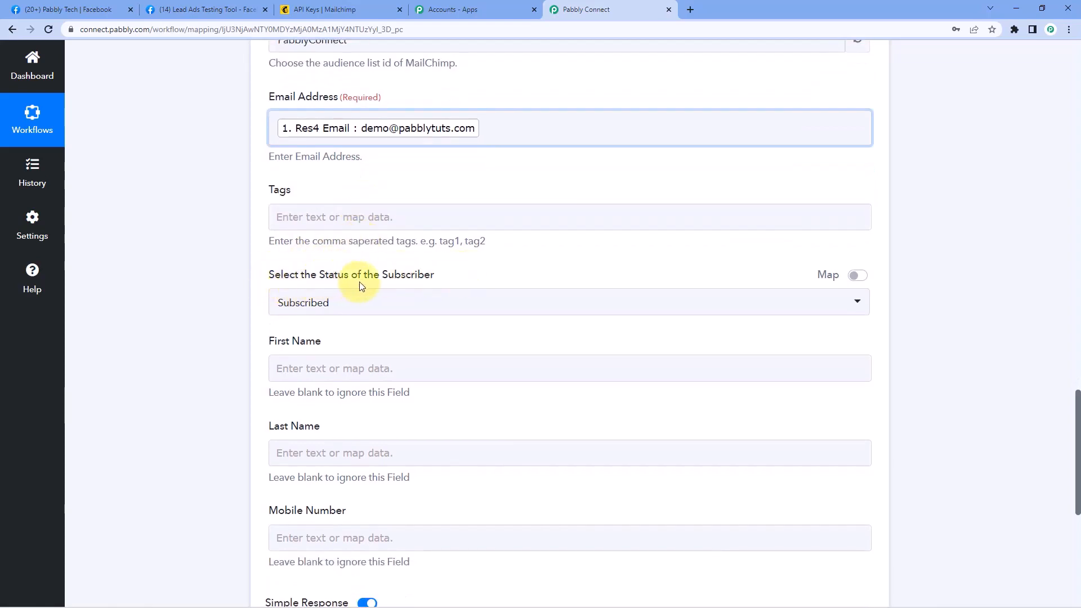
left_click(337, 303)
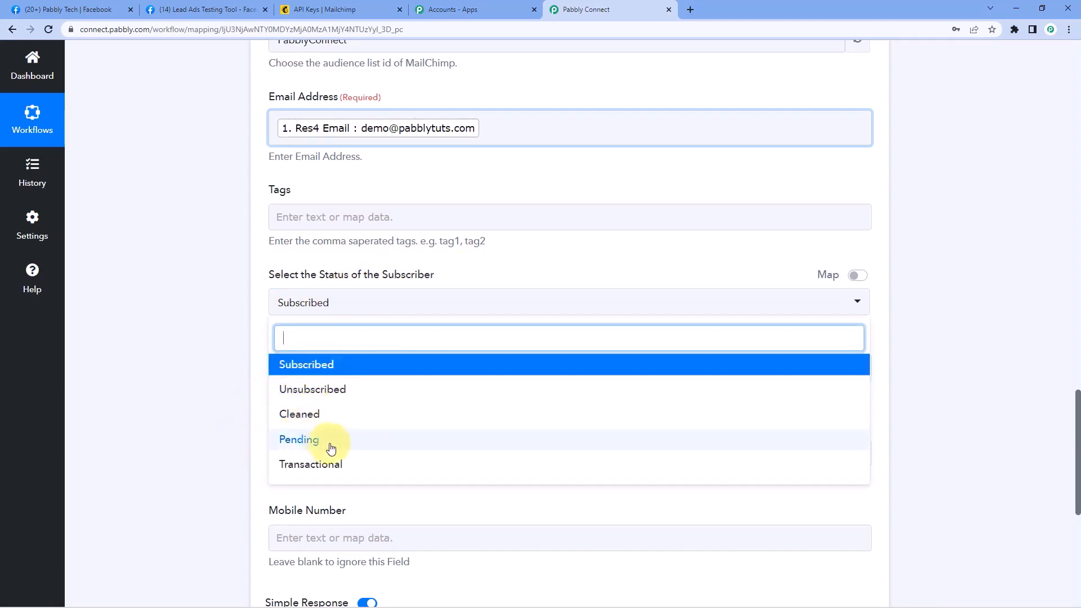
left_click(274, 365)
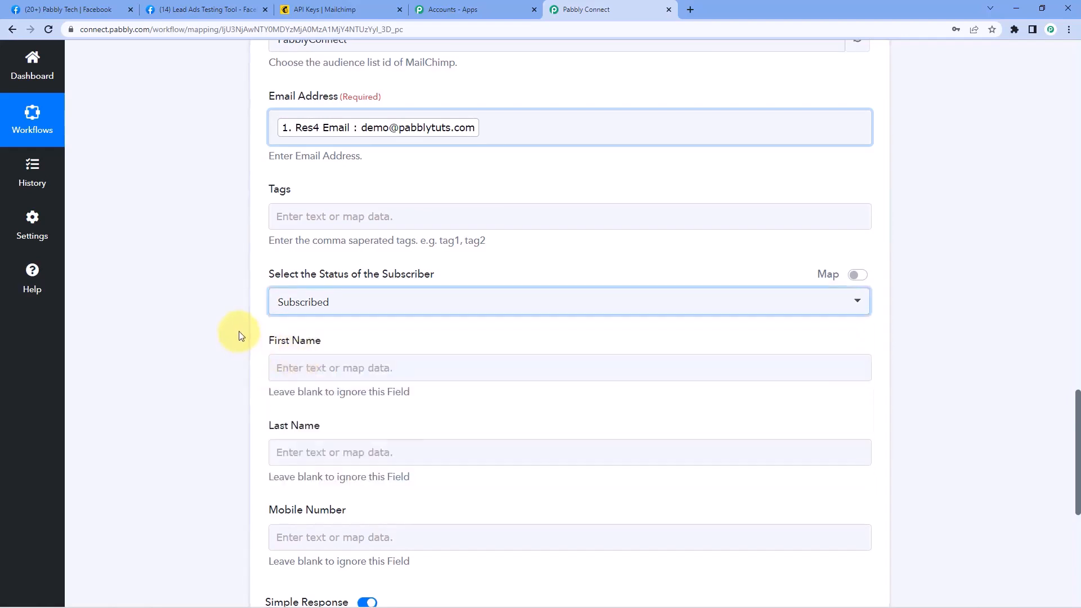
Review the test lead's first name, last name and phone in the trigger's Response Received
scroll(241, 337, "down", 2)
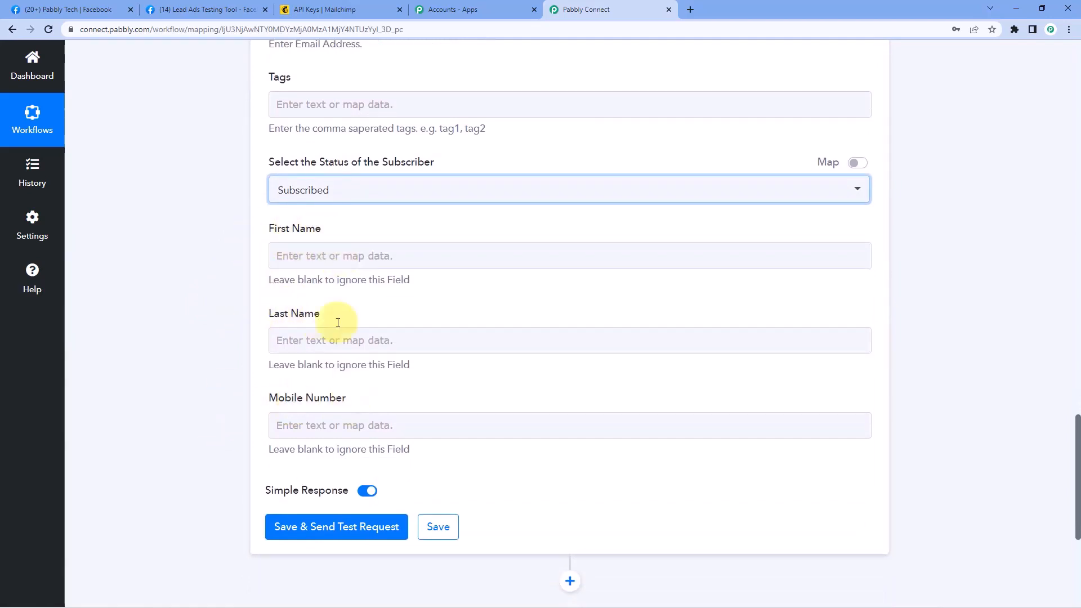
scroll(473, 262, "up", 5)
scroll(473, 262, "up", 10)
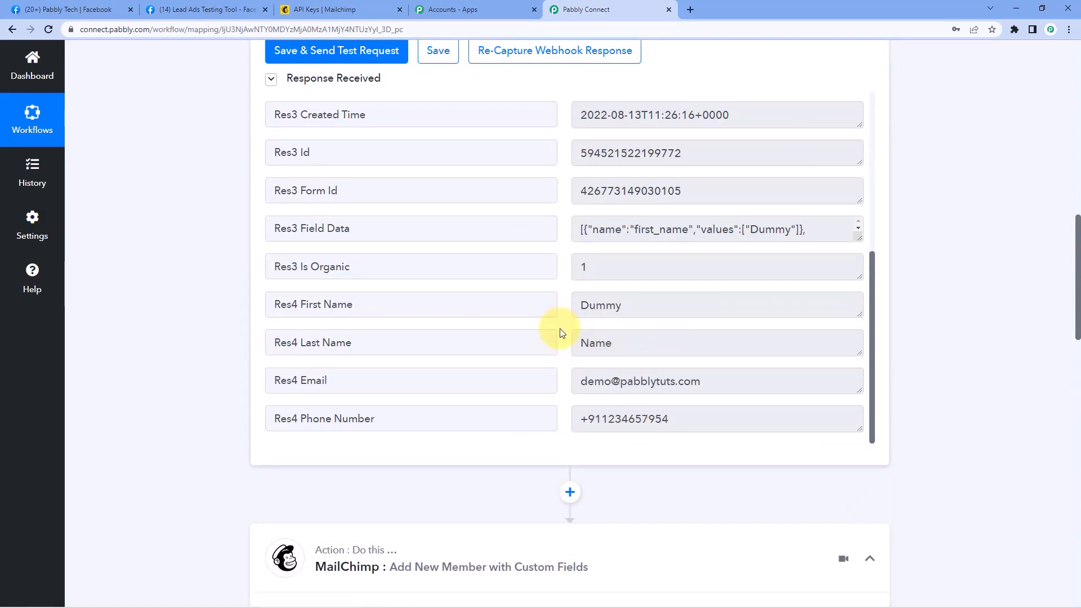
left_click_drag(642, 305, 560, 304)
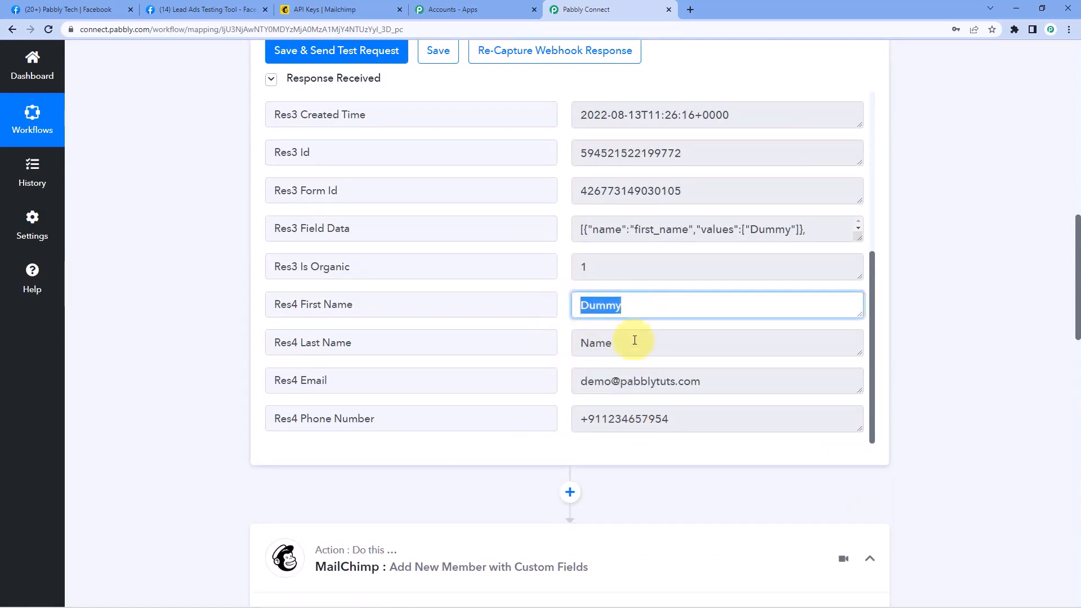
left_click_drag(632, 340, 579, 341)
left_click_drag(634, 307, 558, 309)
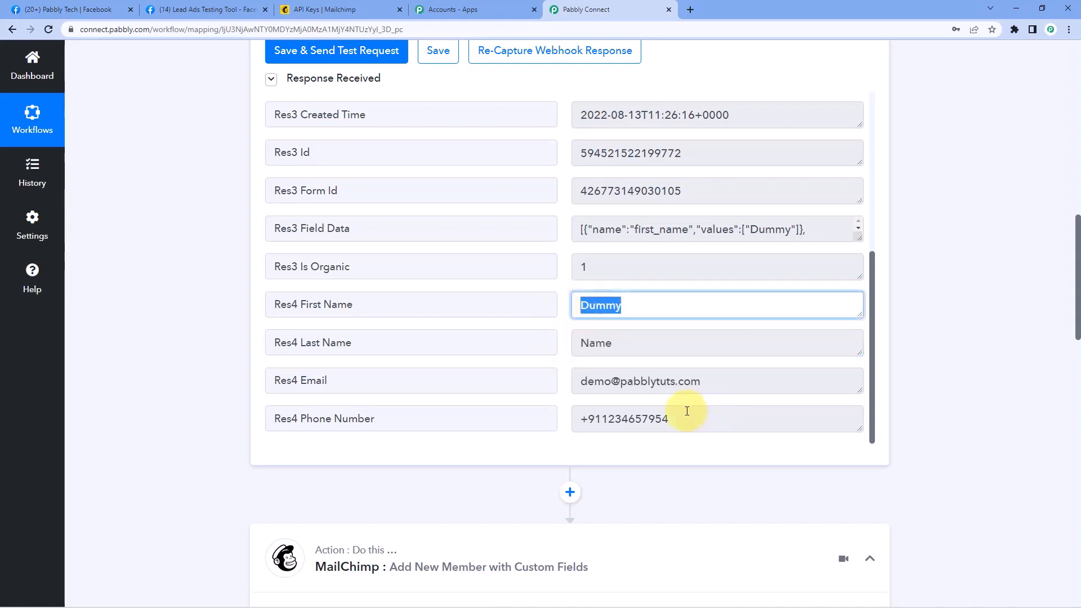
left_click_drag(688, 417, 573, 410)
left_click(517, 364)
Map Res4 First Name into First Name and Res4 Last Name into Last Name
scroll(192, 384, "down", 15)
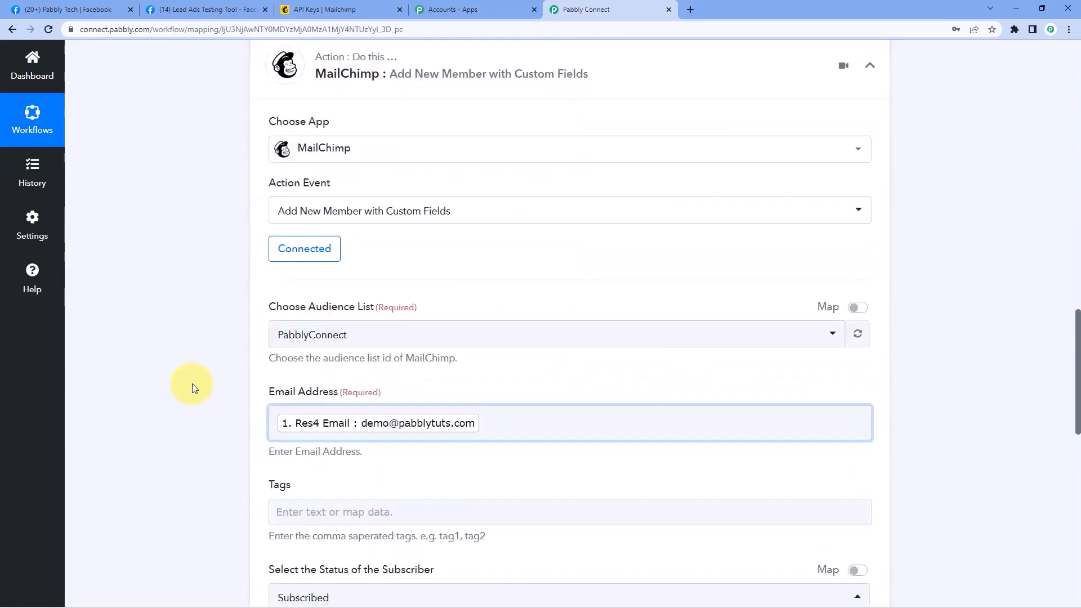
scroll(195, 385, "up", 1)
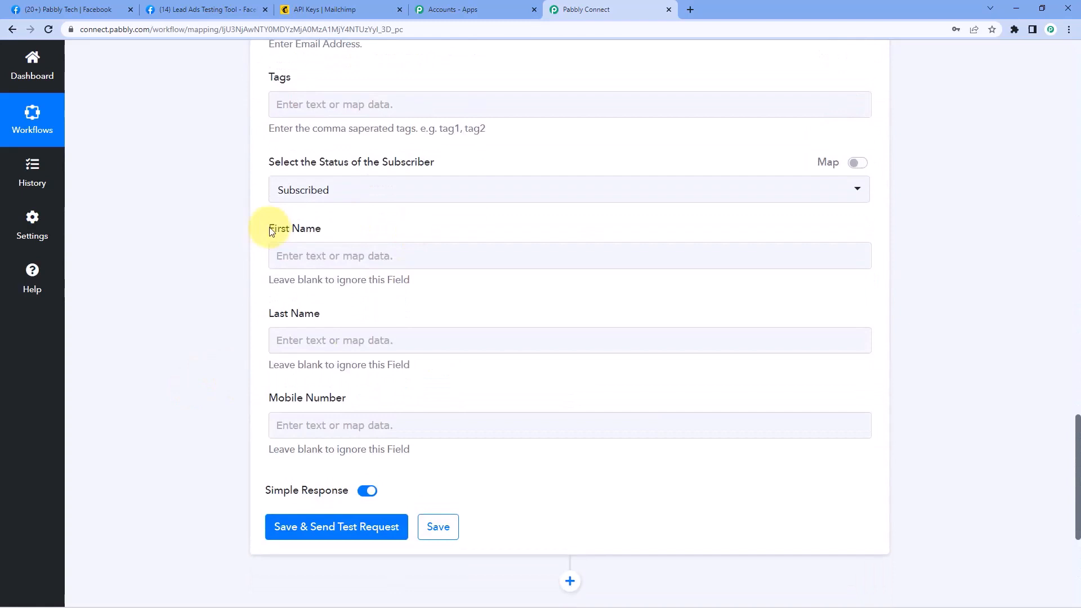
left_click(284, 255)
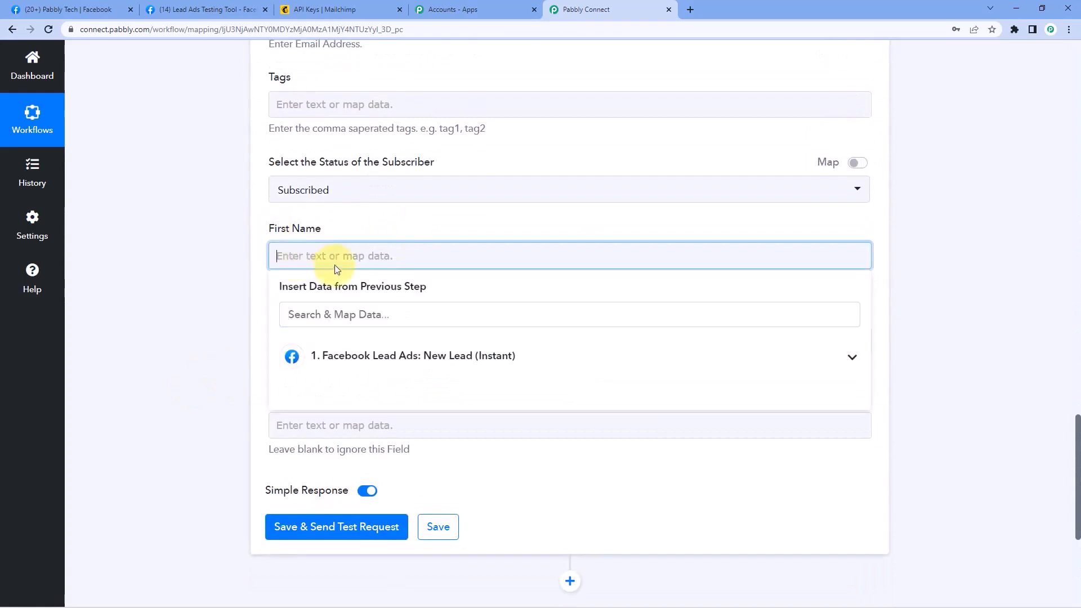
left_click(387, 361)
scroll(357, 431, "down", 7)
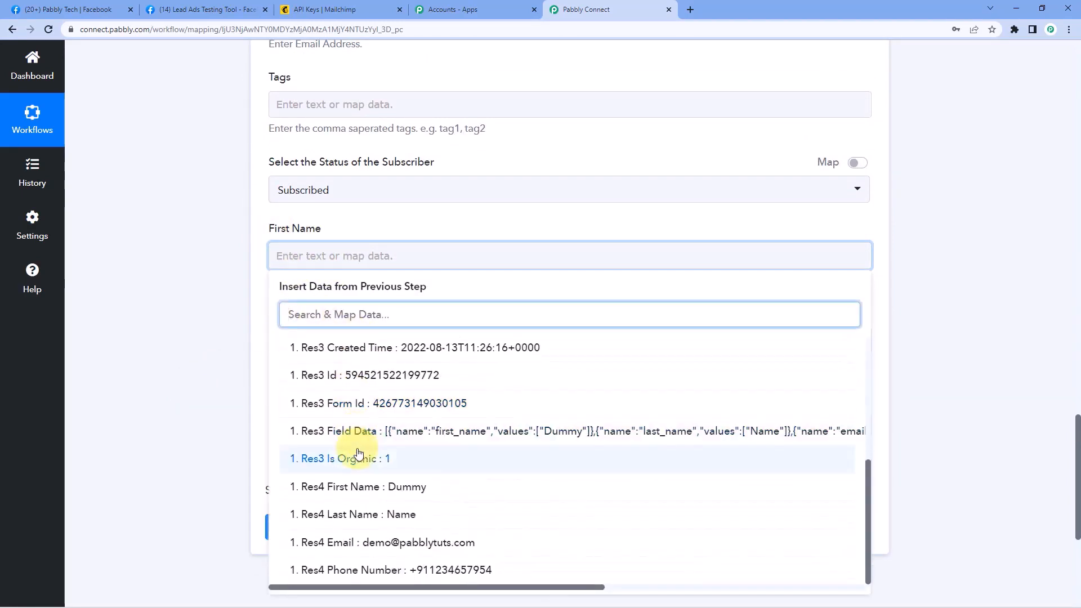
left_click(298, 486)
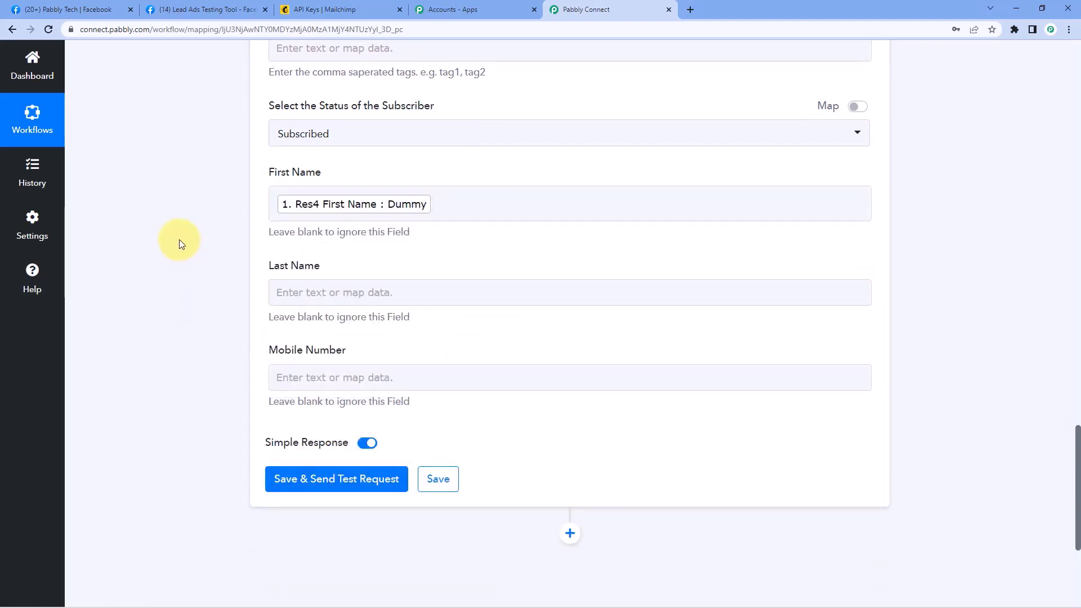
scroll(179, 238, "down", 1)
left_click(306, 239)
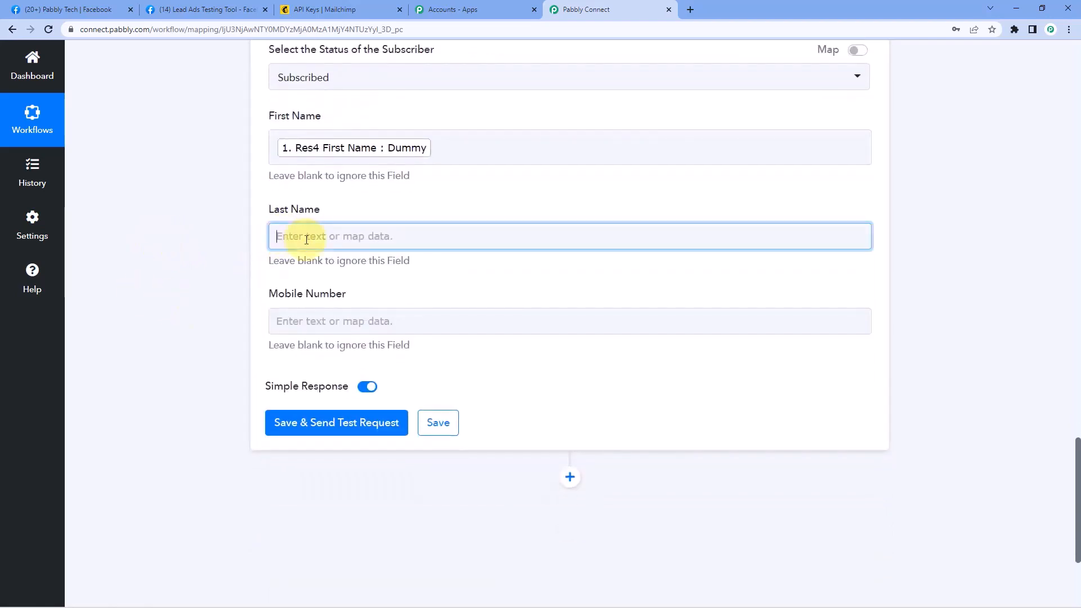
left_click(363, 336)
scroll(360, 417, "down", 2)
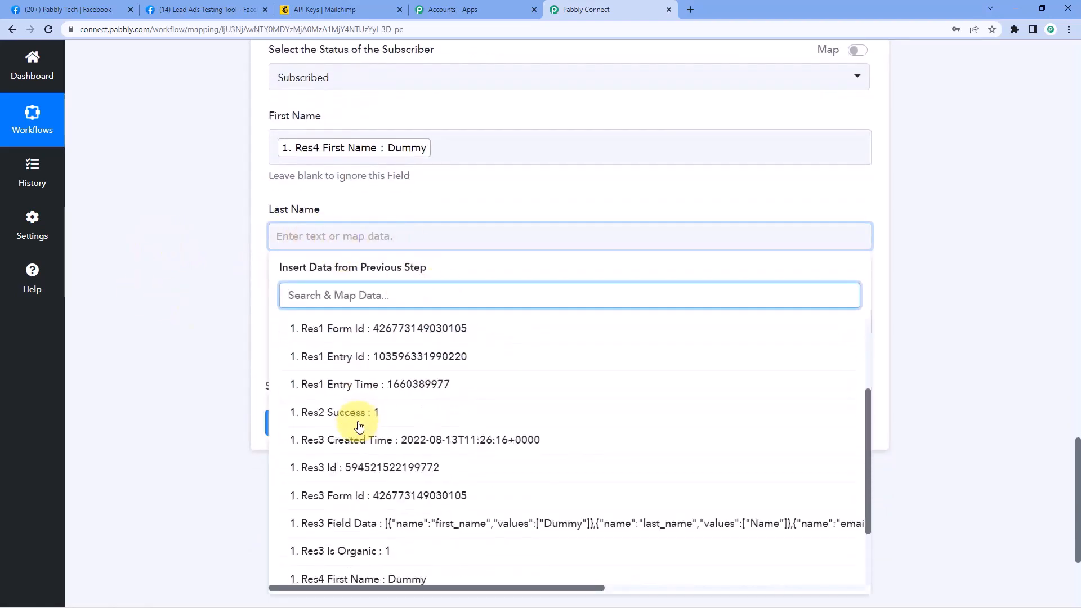
scroll(359, 427, "down", 2)
left_click(353, 514)
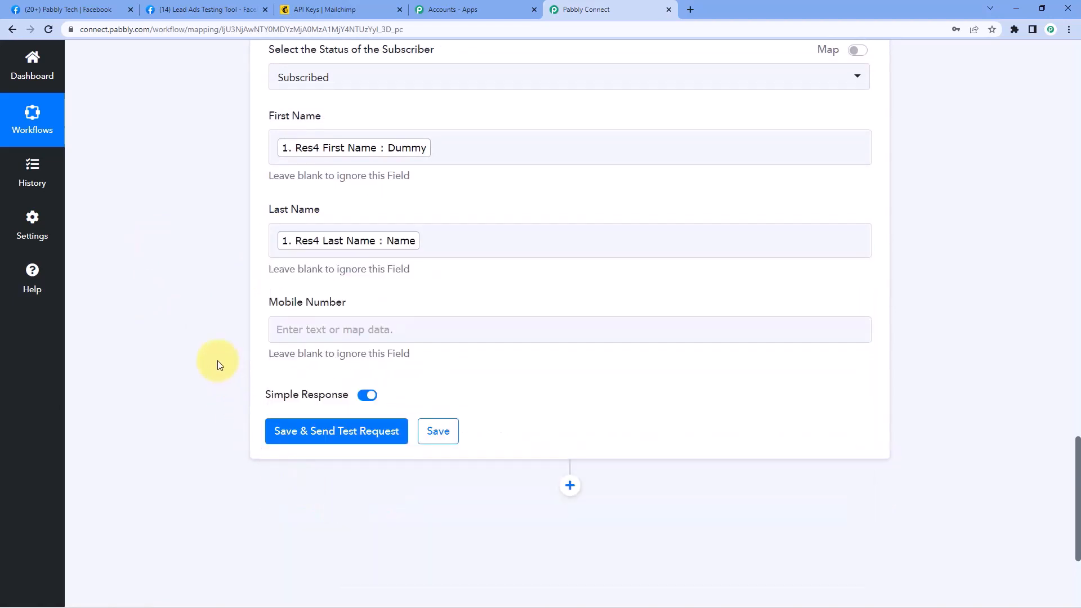
Map Res4 Phone Number from Facebook Lead Ads into the Mobile Number field
left_click(309, 329)
scroll(338, 345, "down", 2)
left_click(337, 338)
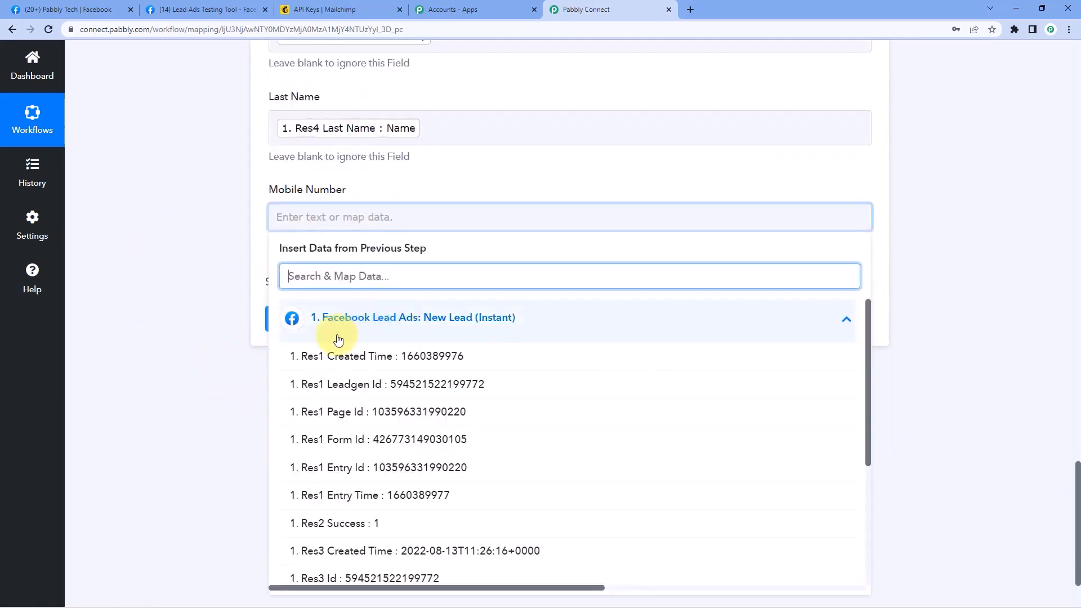
scroll(338, 339, "down", 5)
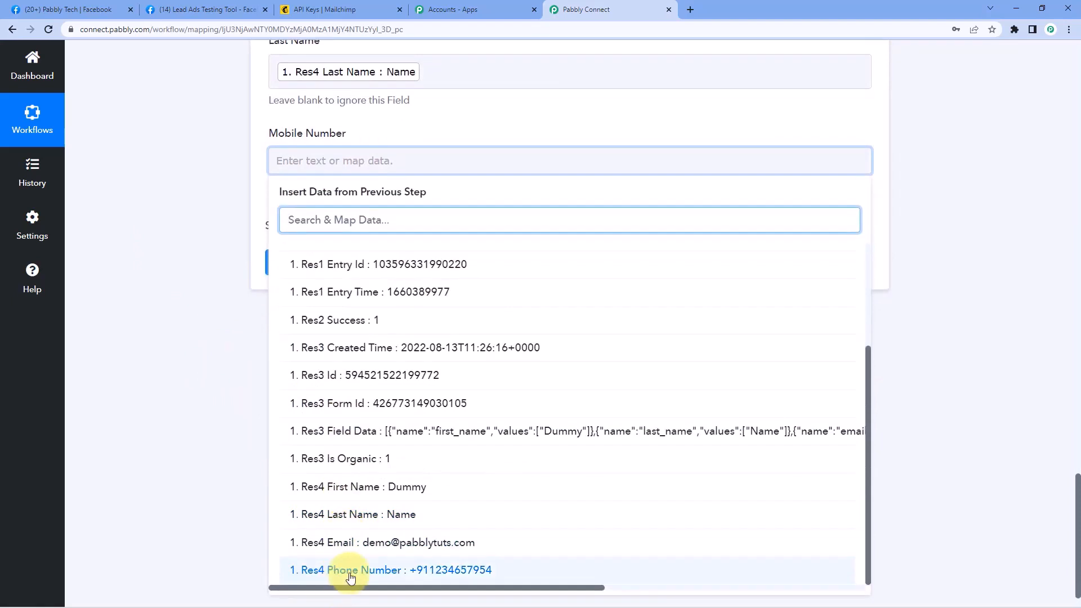
left_click(349, 574)
left_click(214, 319)
scroll(217, 319, "up", 4)
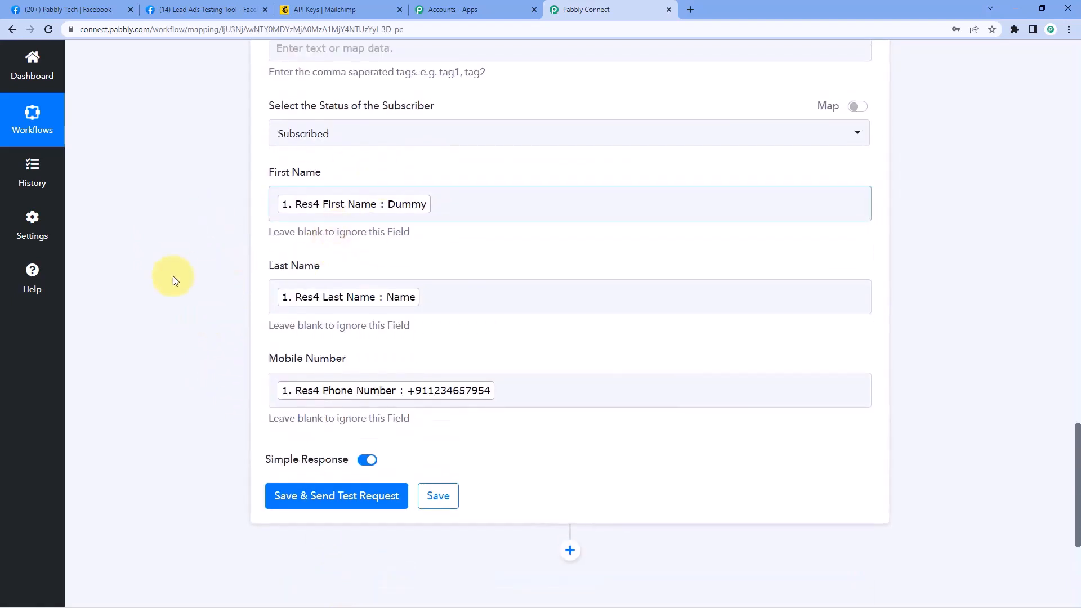
Save and test the Mailchimp step, confirming Dummy Name was added as subscribed, then return to Mailchimp
left_click(336, 500)
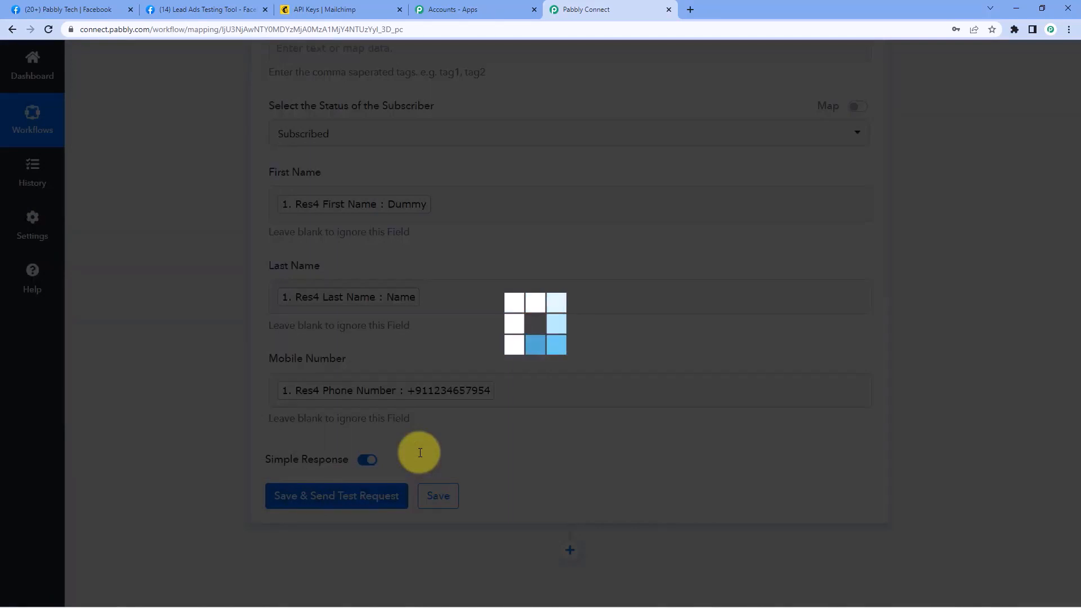
scroll(424, 419, "down", 1)
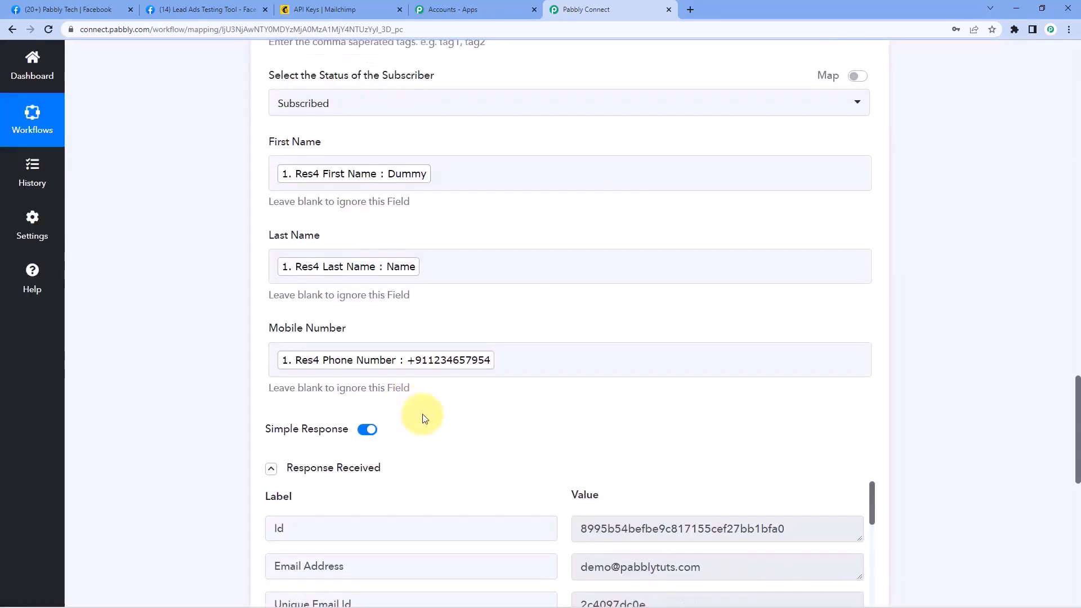
scroll(492, 362, "down", 2)
scroll(551, 374, "down", 2)
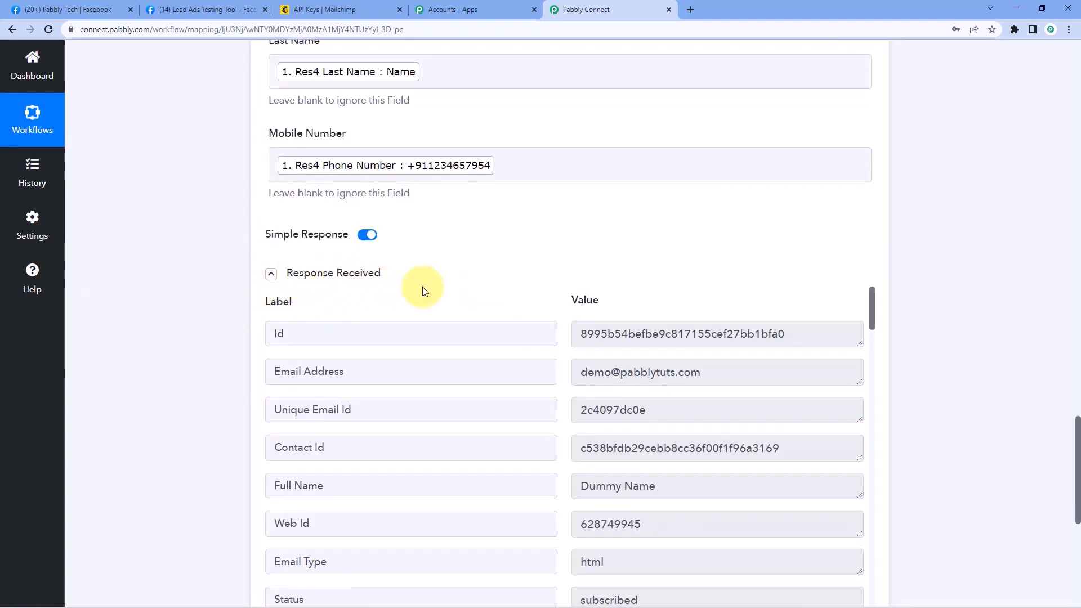
scroll(425, 290, "down", 2)
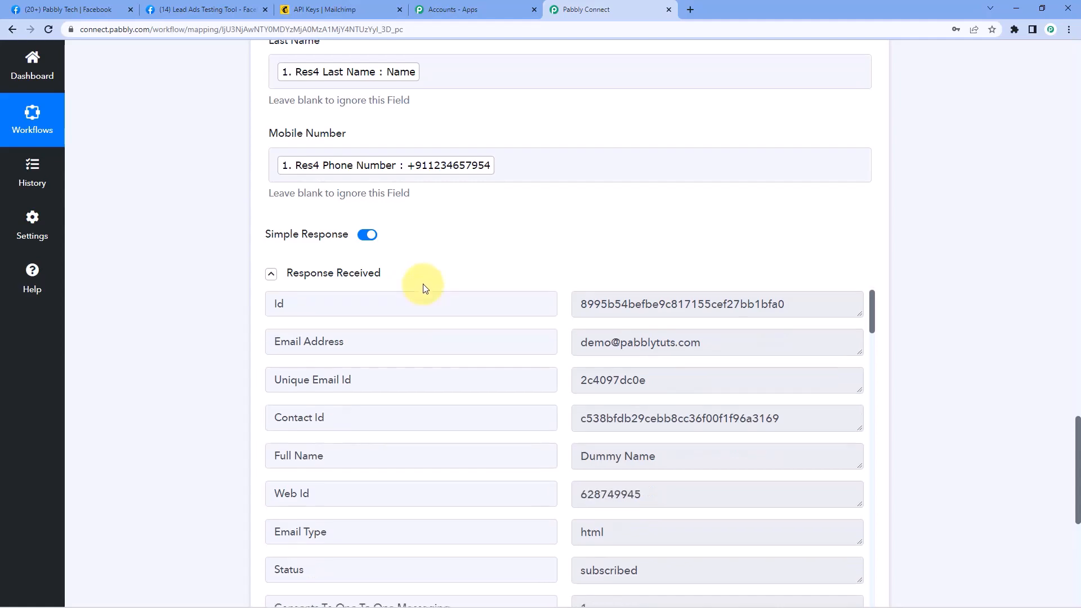
scroll(489, 279, "down", 2)
scroll(490, 227, "up", 8)
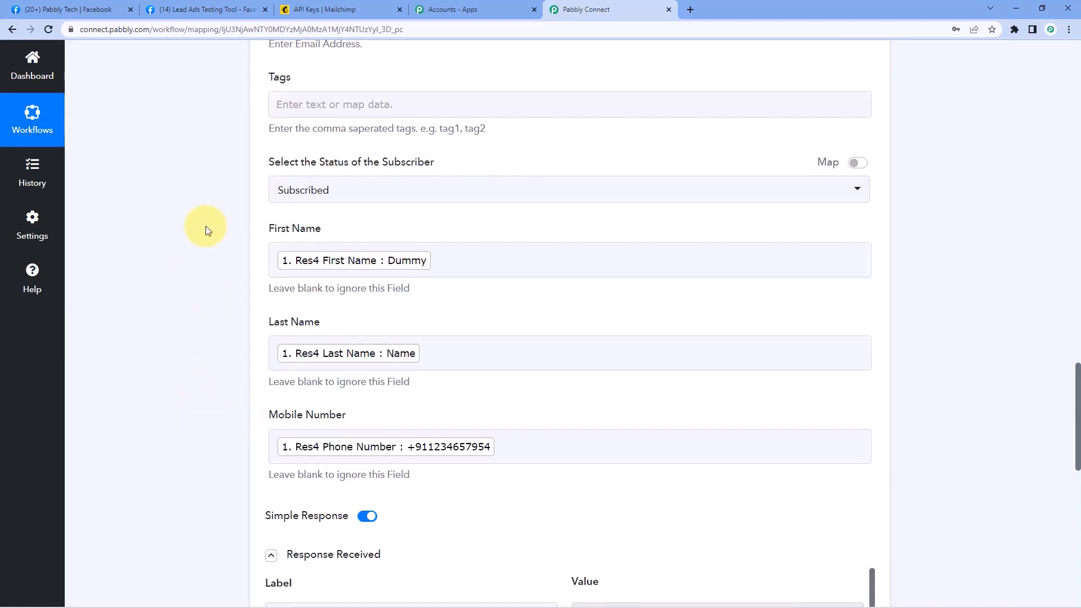
scroll(228, 333, "down", 6)
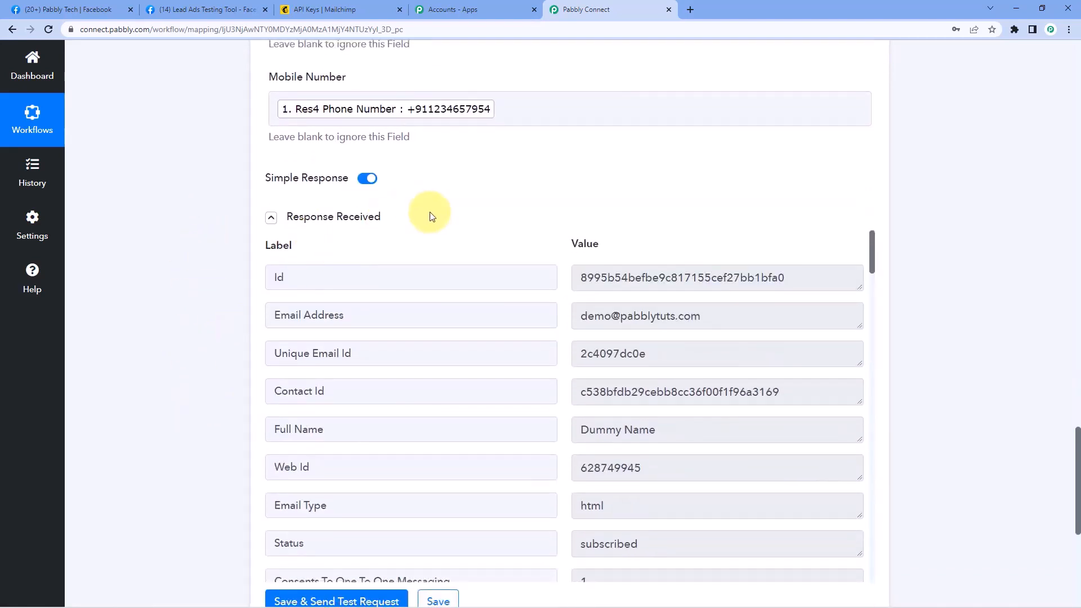
left_click(332, 9)
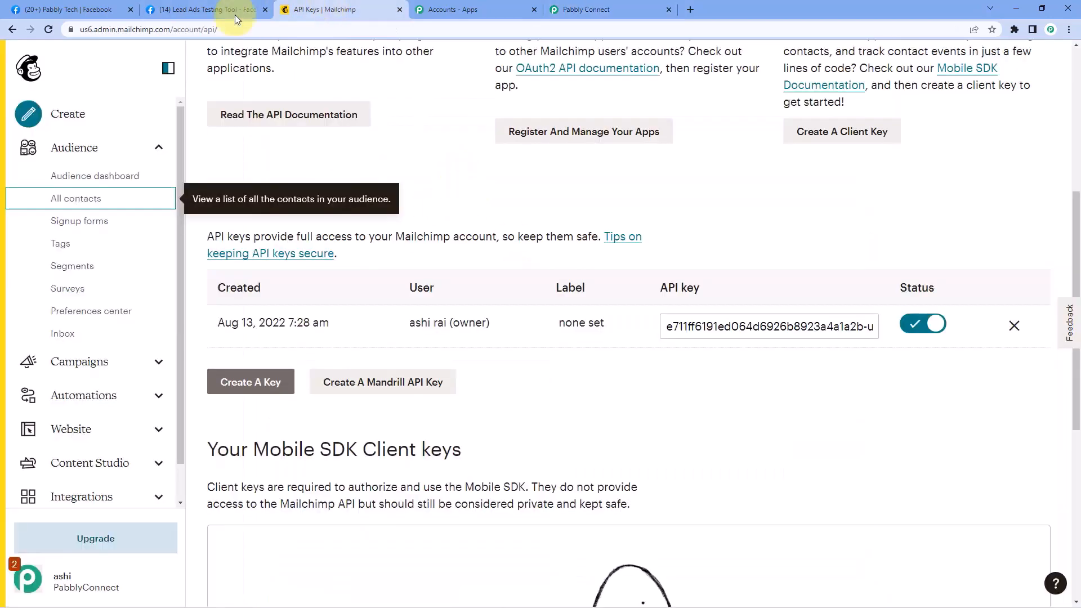
Show All contacts, with Dummy Name on top as a subscribed contact with its mobile number
left_click(73, 204)
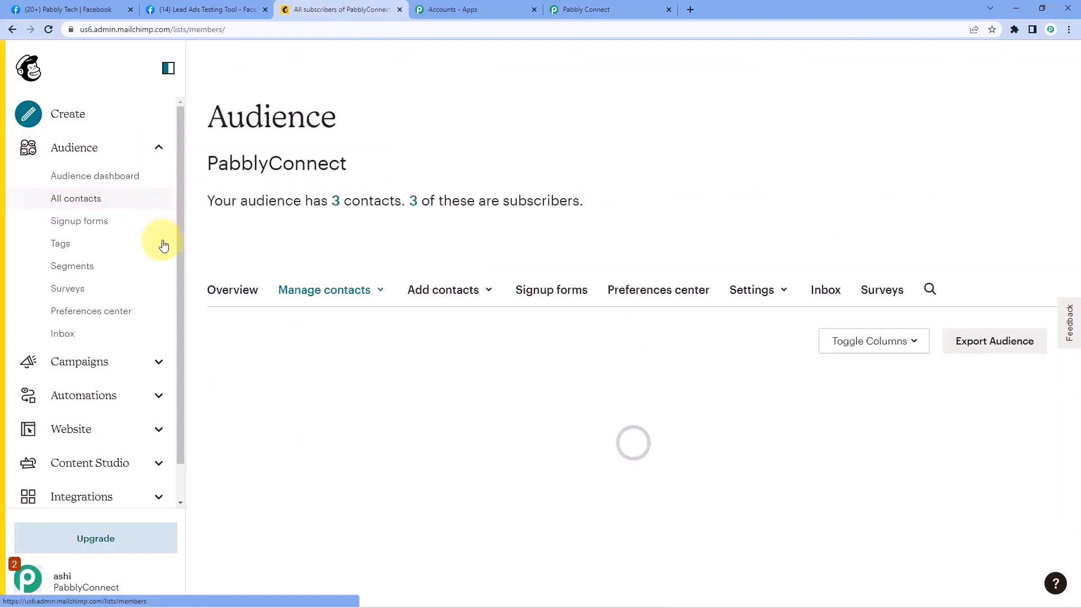
scroll(378, 286, "down", 1)
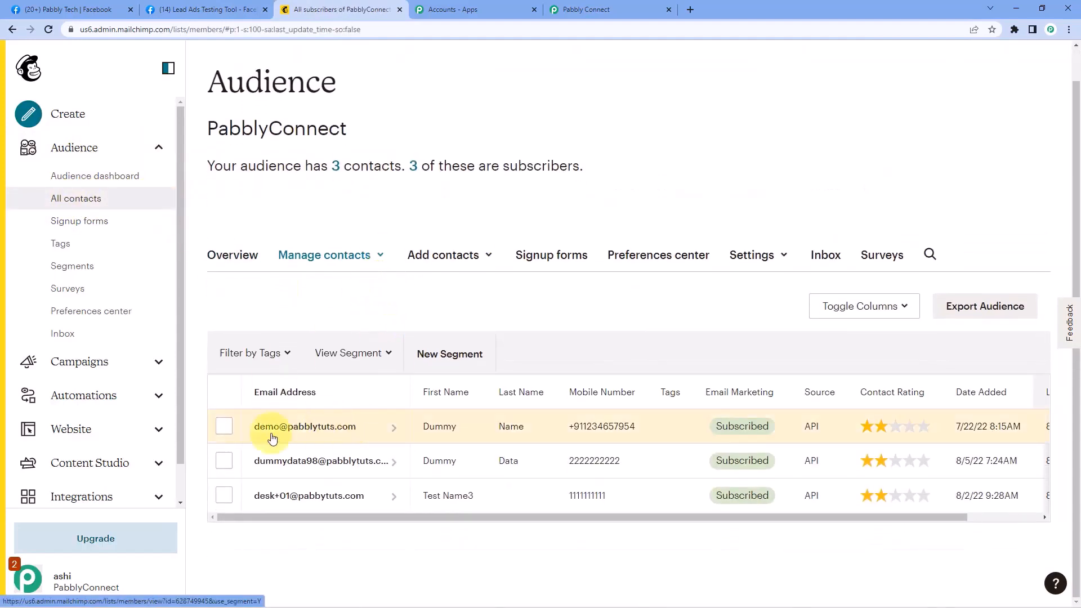
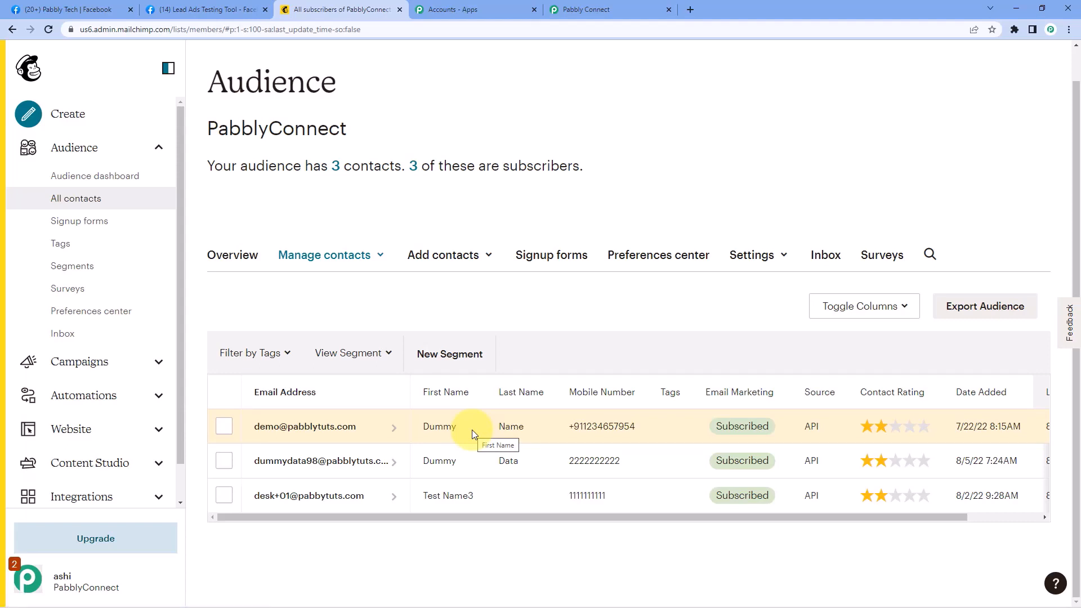
Delete the previous test lead for the Pabbly form in the Lead Ads Testing Tool
left_click(230, 7)
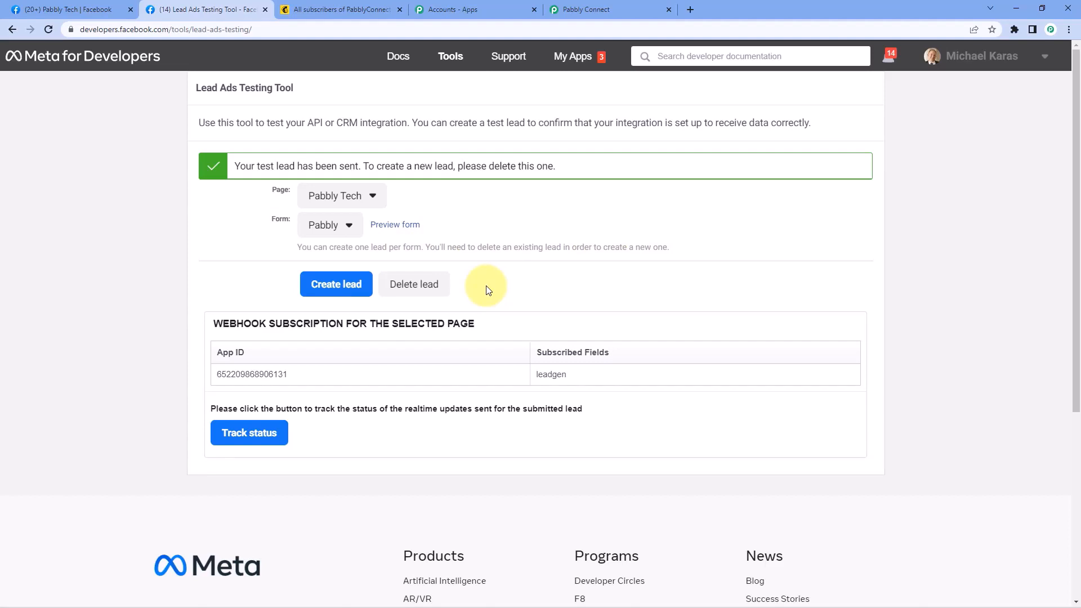
left_click(418, 286)
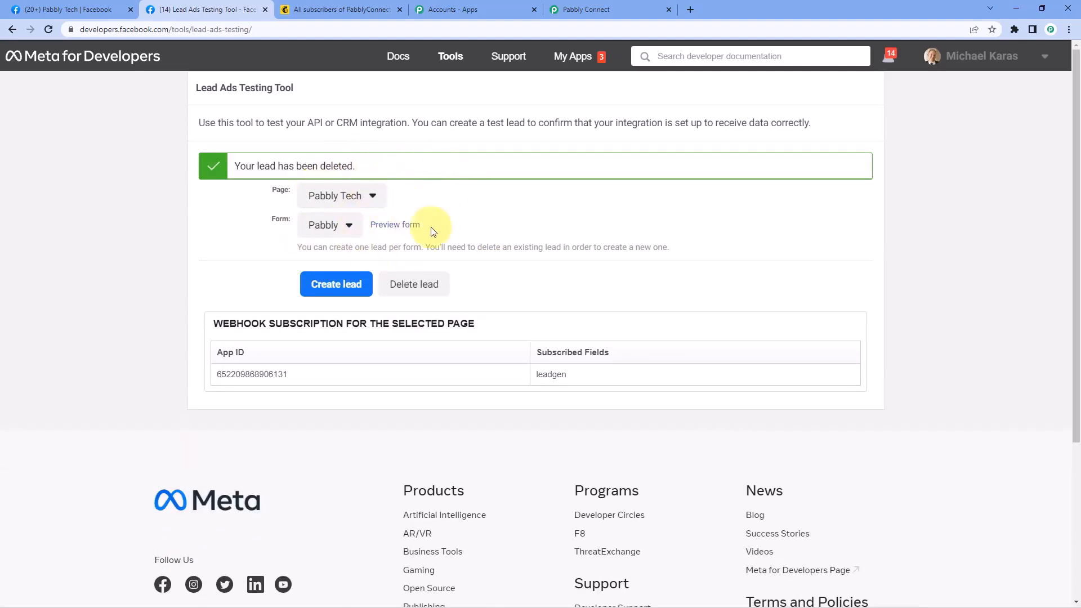
Fill the Pabbly form preview with first name Test, last name Name, an e-mail and phone number
left_click(416, 226)
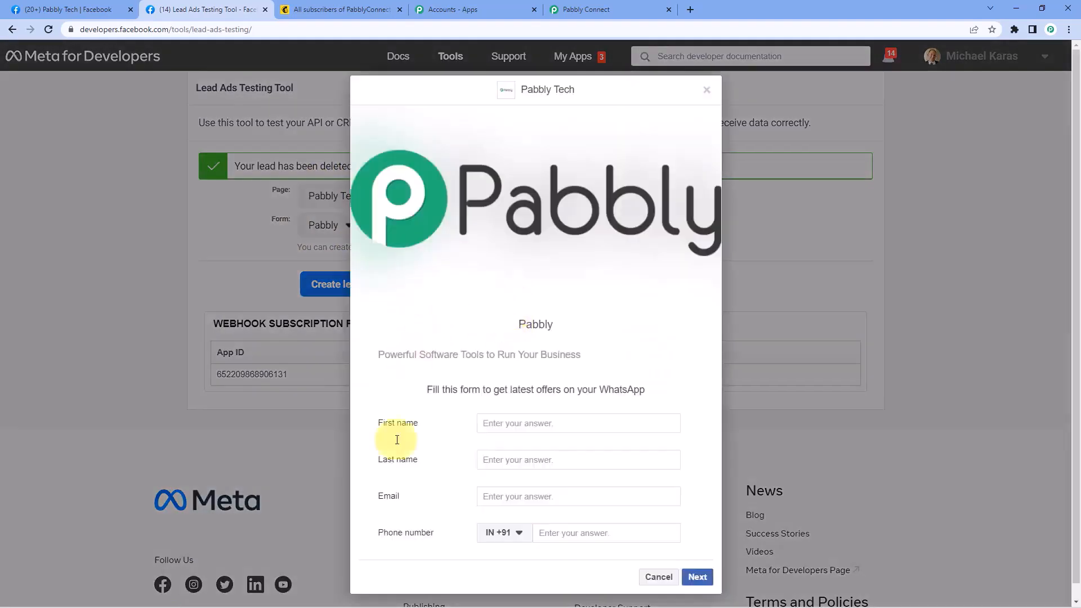
left_click(519, 425)
type("Test")
key("Tab")
type("name")
key("BackSpace")
type("N")
key("Tab")
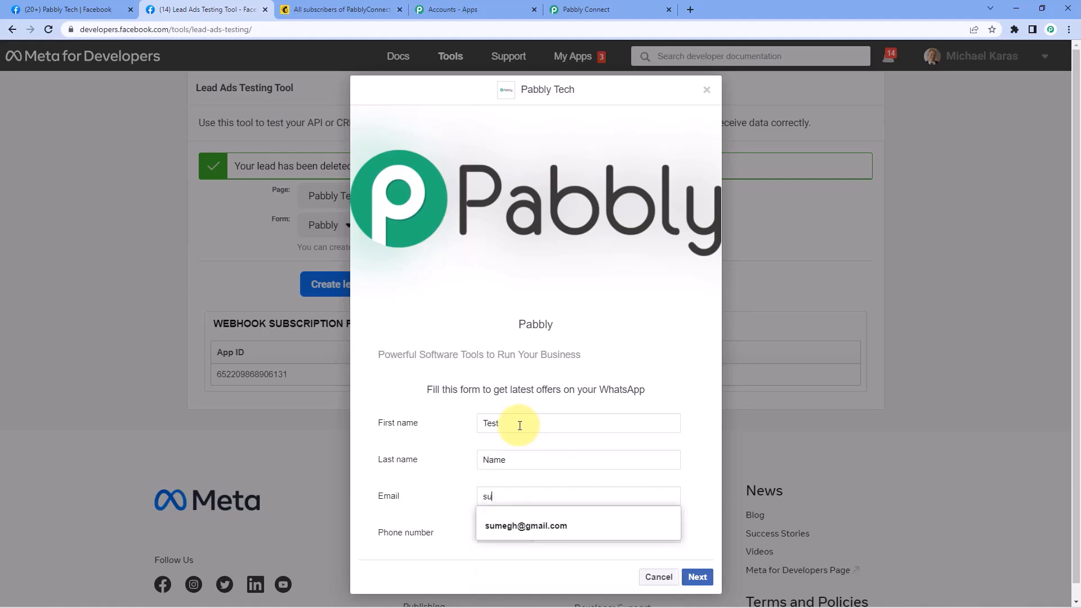
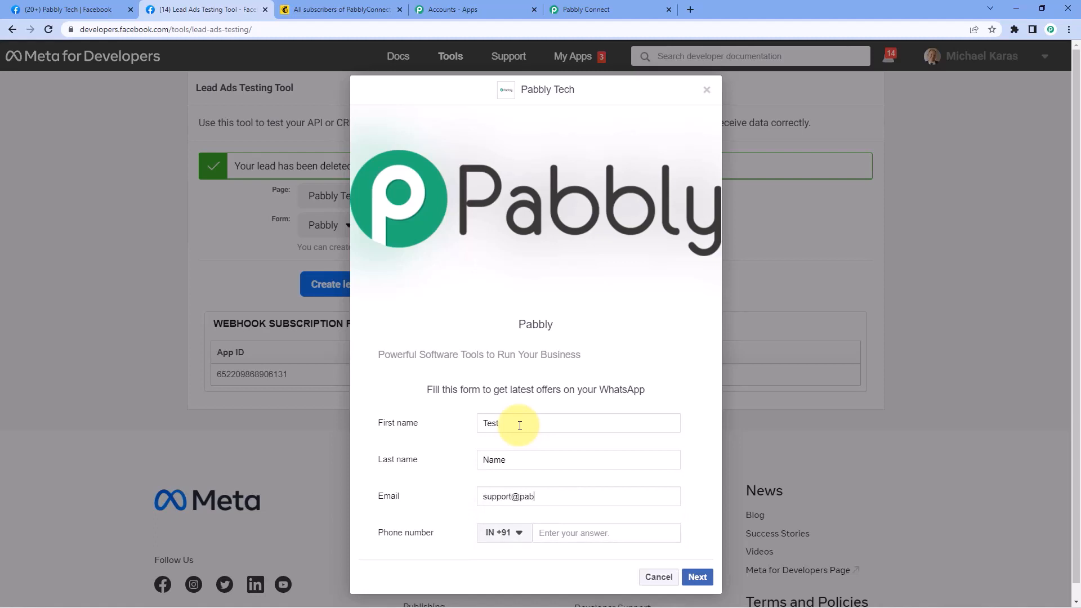
key("Tab")
type("1234 567 890")
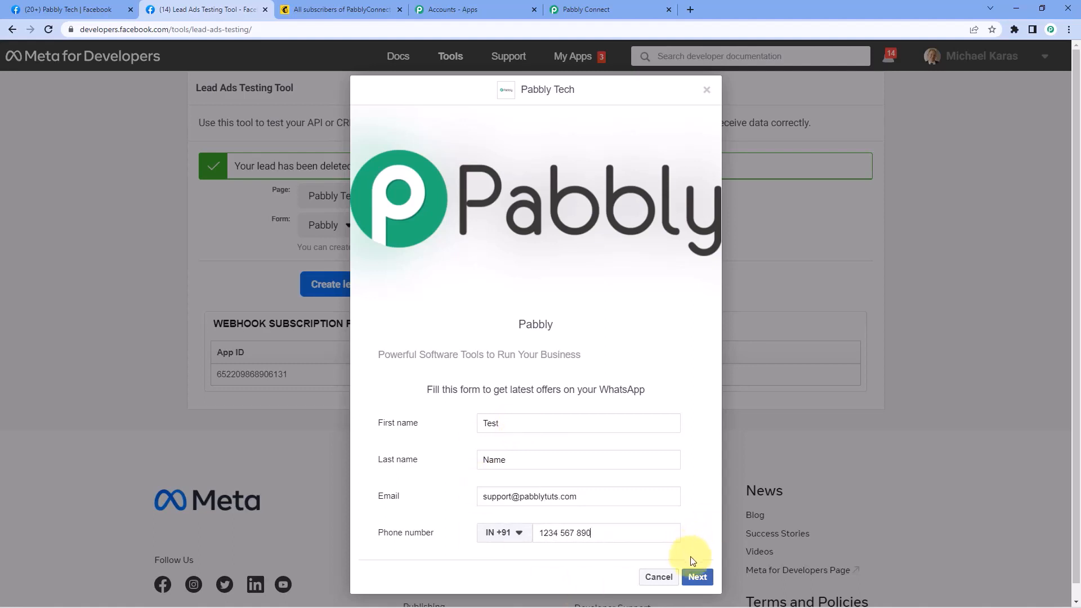
Submit the test lead and close the confirmation dialog
left_click(692, 571)
left_click(689, 427)
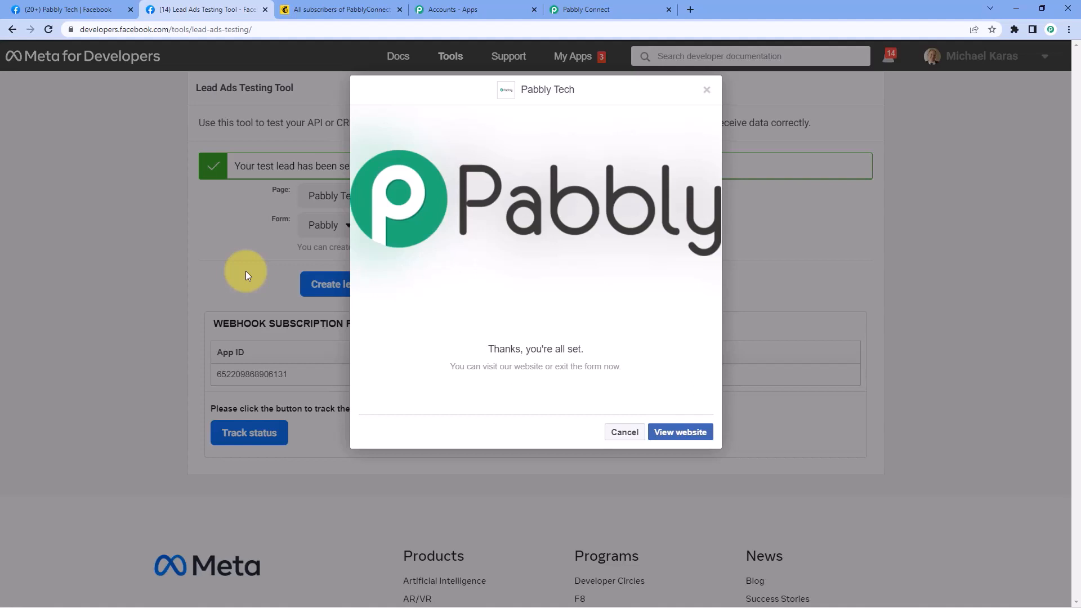
left_click(706, 90)
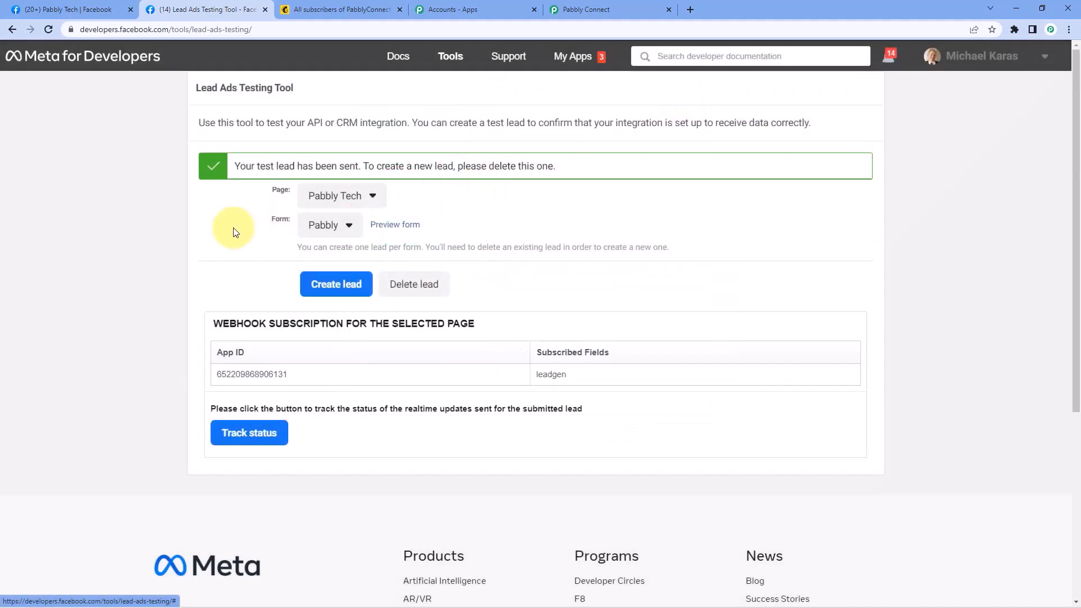
Reload Mailchimp's All contacts to confirm Test Name is listed among 4 contacts, then return to Pabbly Connect
left_click(341, 9)
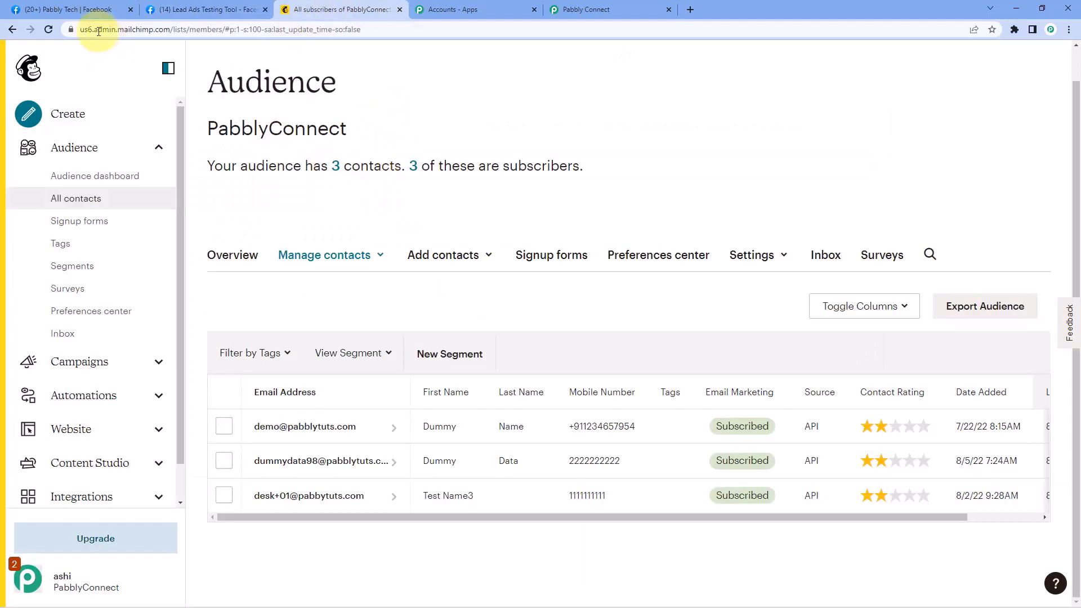
left_click(48, 30)
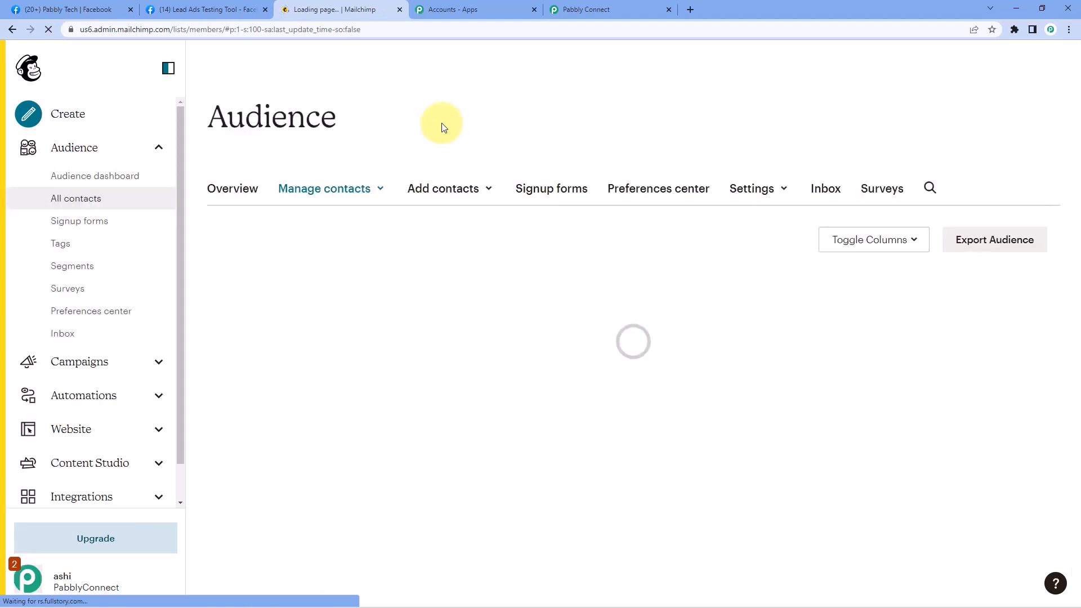
scroll(473, 229, "down", 1)
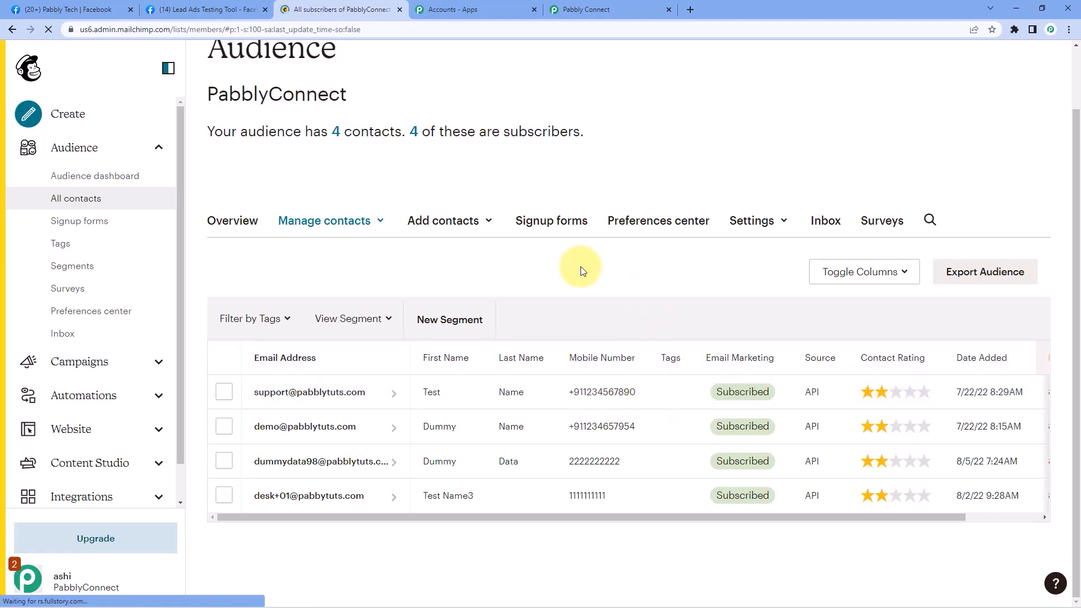
left_click(600, 10)
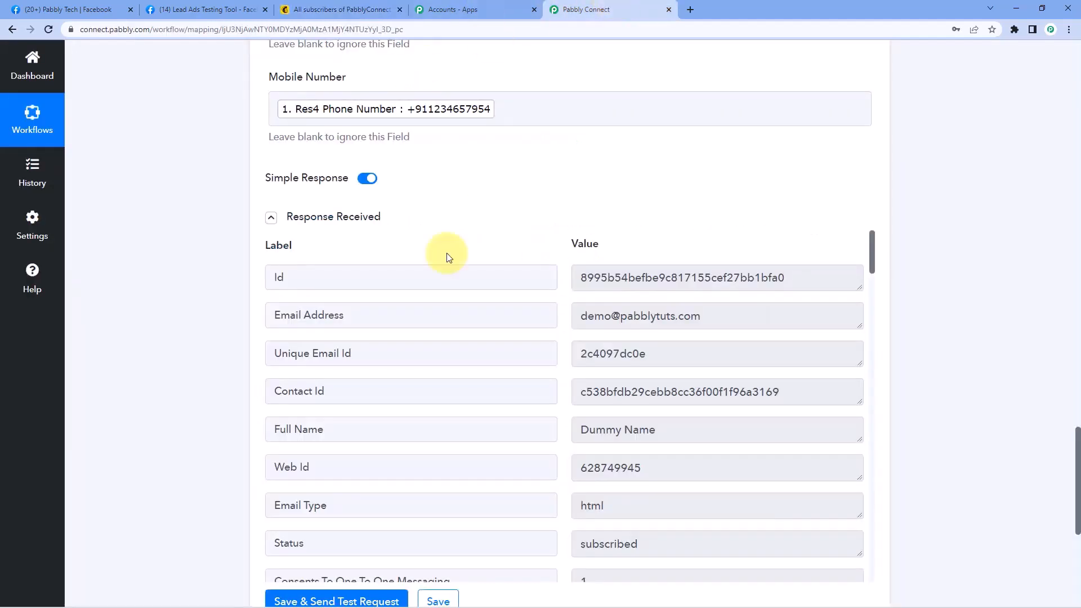
Collapse the MailChimp action and Facebook Lead Ads trigger steps, leaving only their summaries
scroll(901, 253, "up", 10)
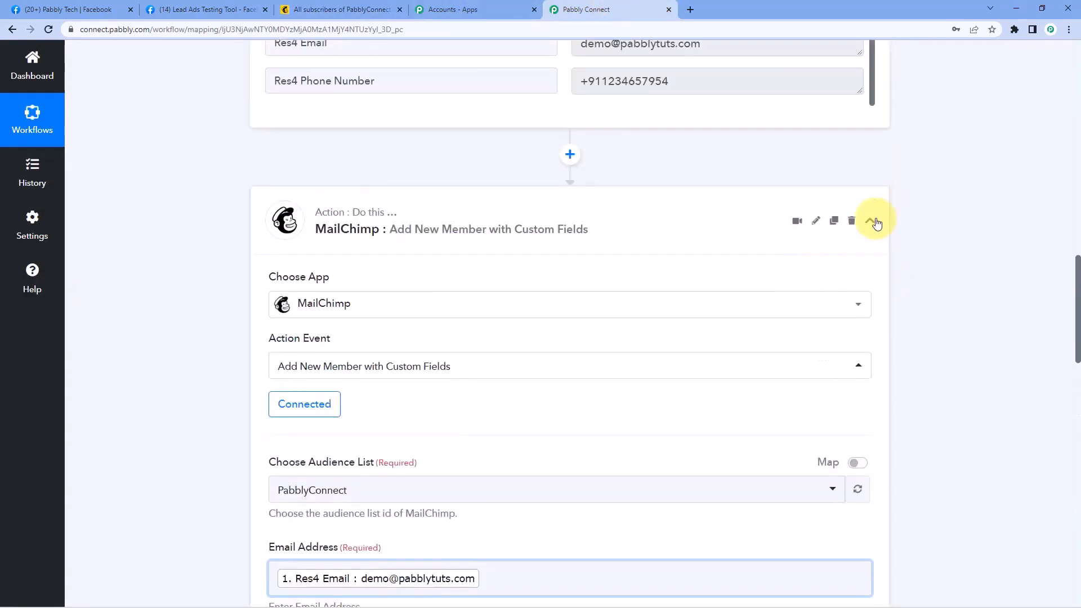
left_click(872, 224)
scroll(887, 205, "up", 15)
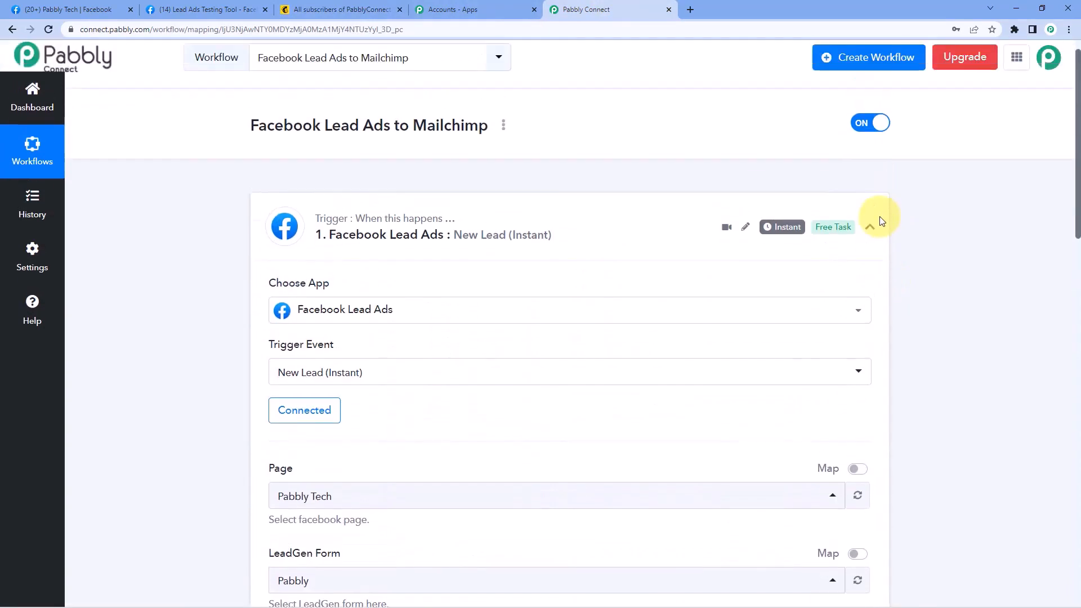
left_click(870, 240)
scroll(178, 251, "down", 1)
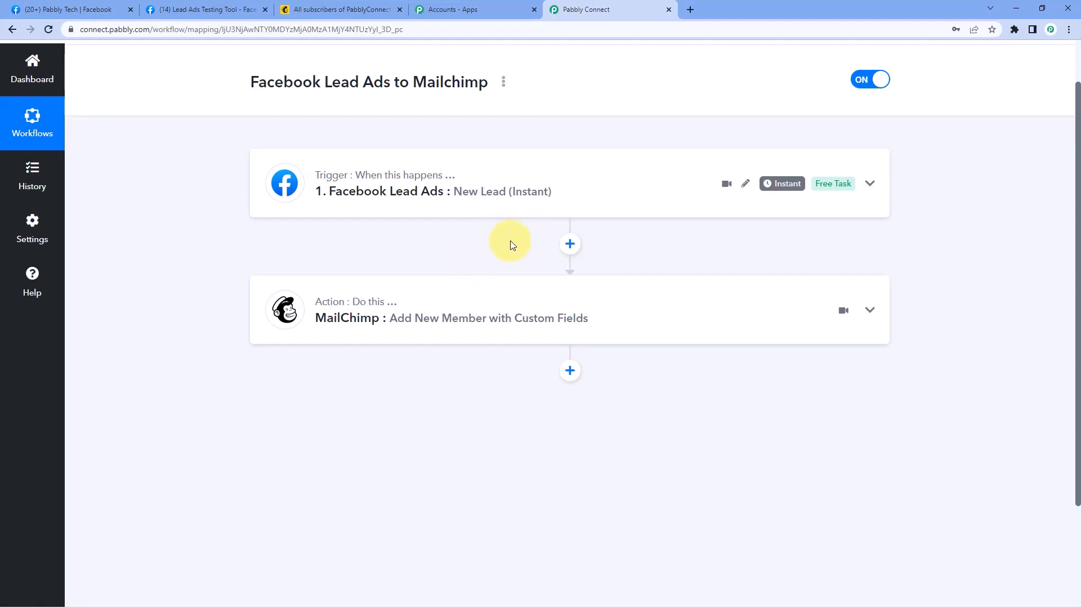
scroll(522, 252, "up", 1)
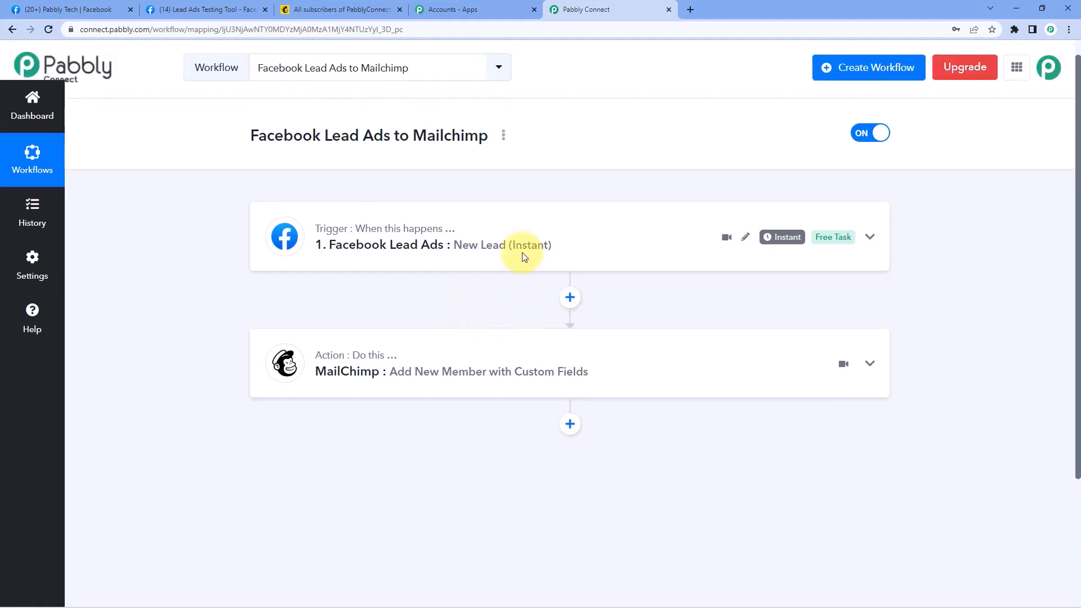
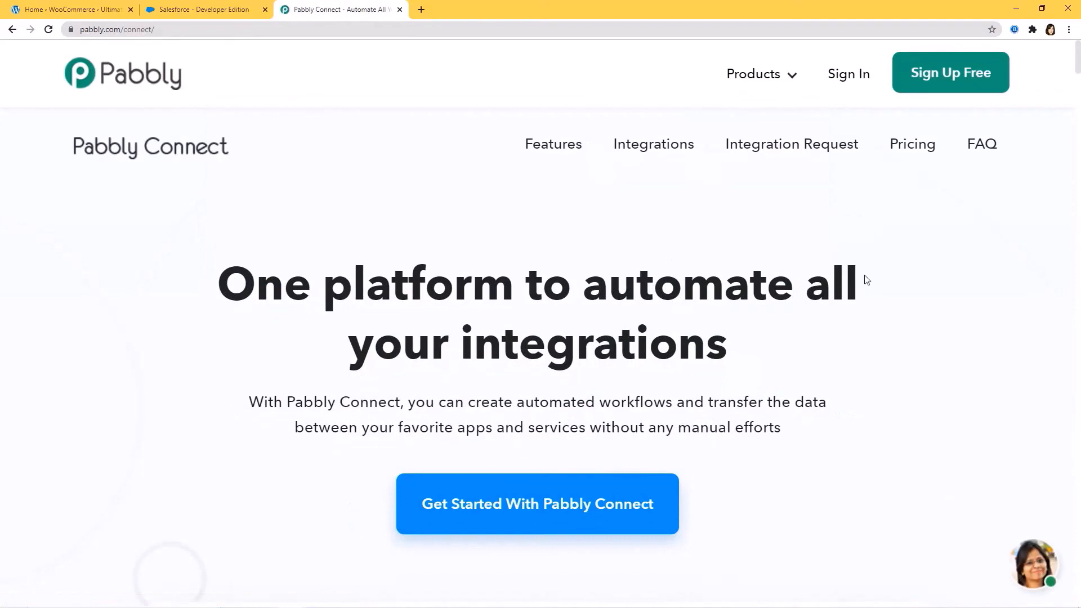
Sign in to the Pabbly account and open the Connect app
left_click(850, 77)
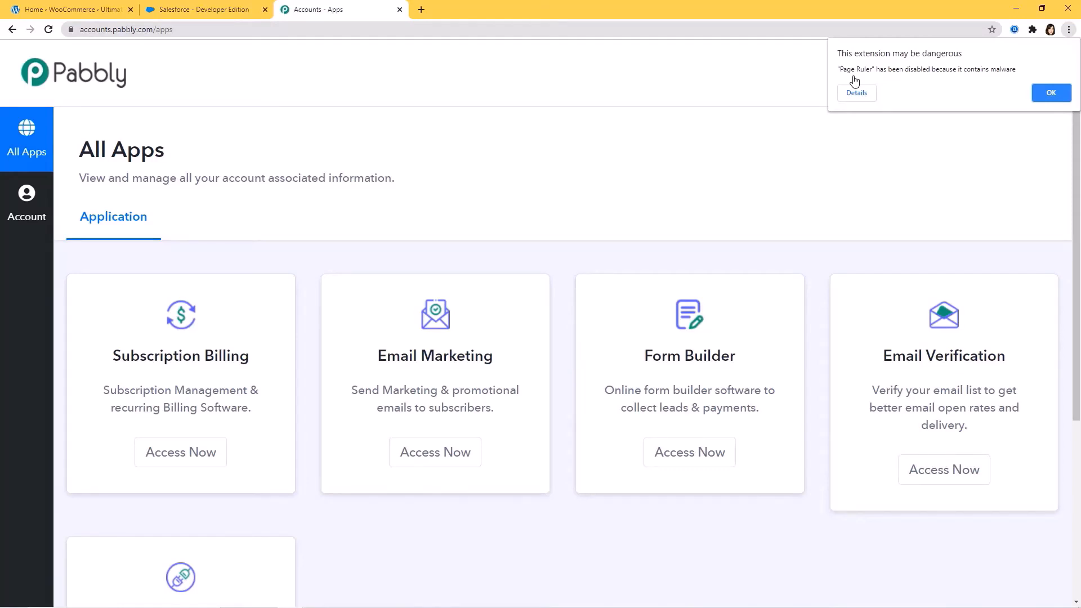
scroll(799, 160, "down", 3)
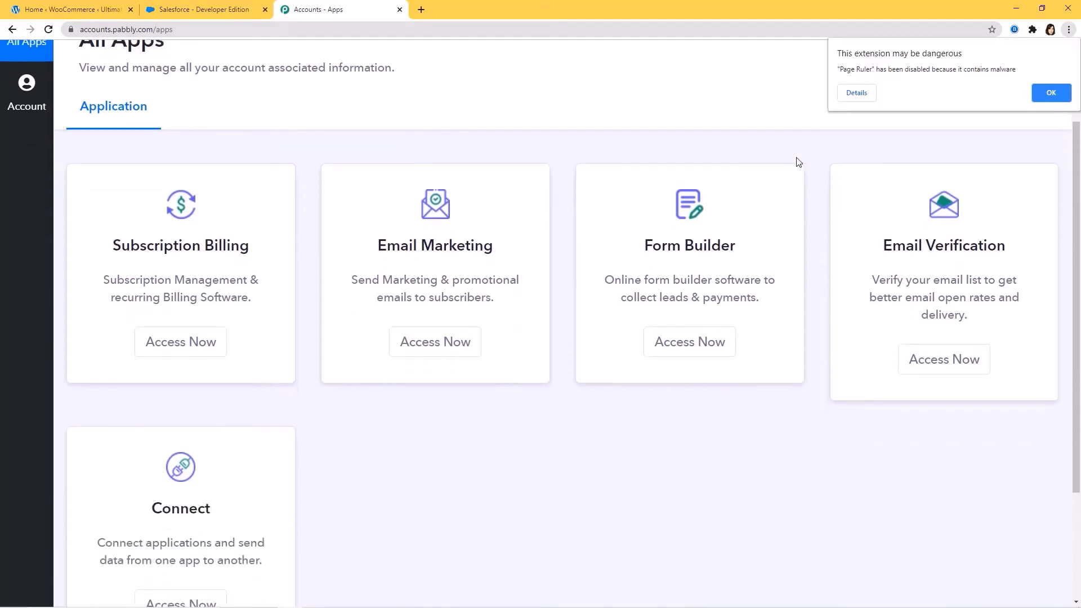
scroll(798, 160, "down", 2)
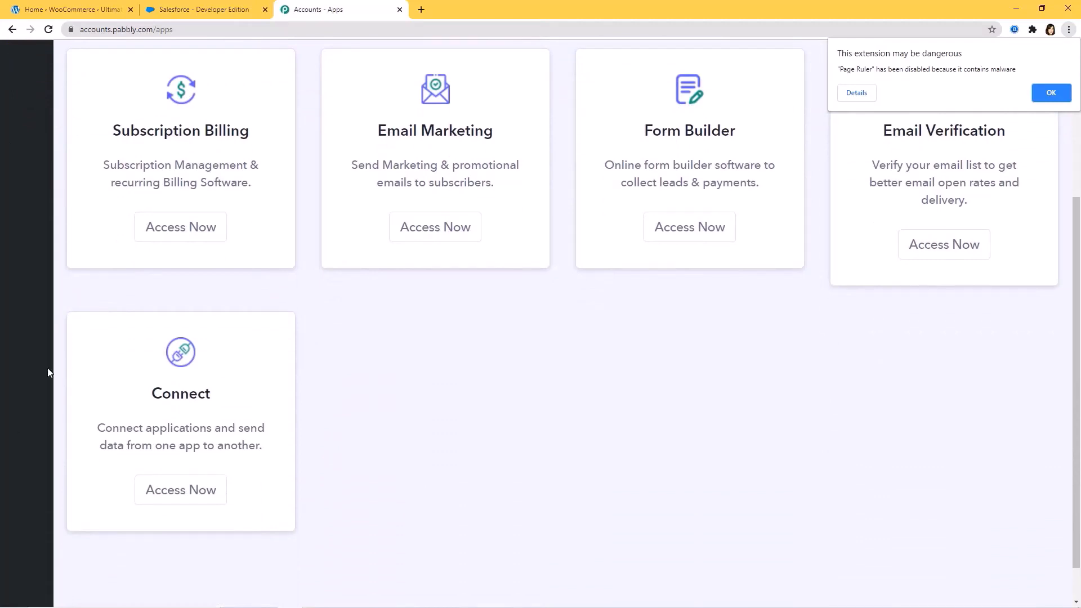
left_click(173, 495)
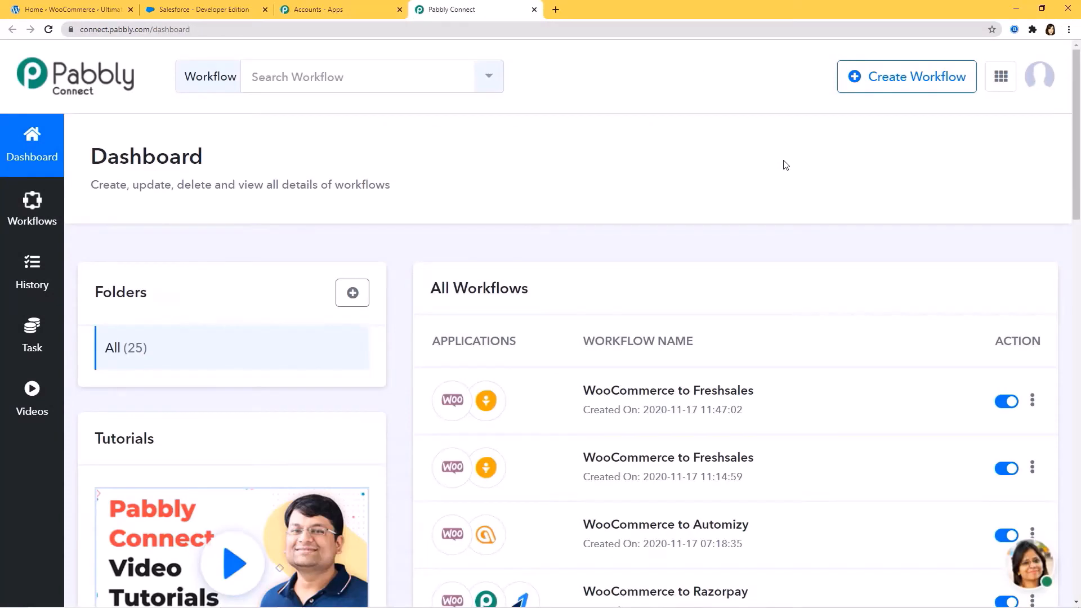
Create a new workflow named 'Razorpay Integrations'
left_click(908, 87)
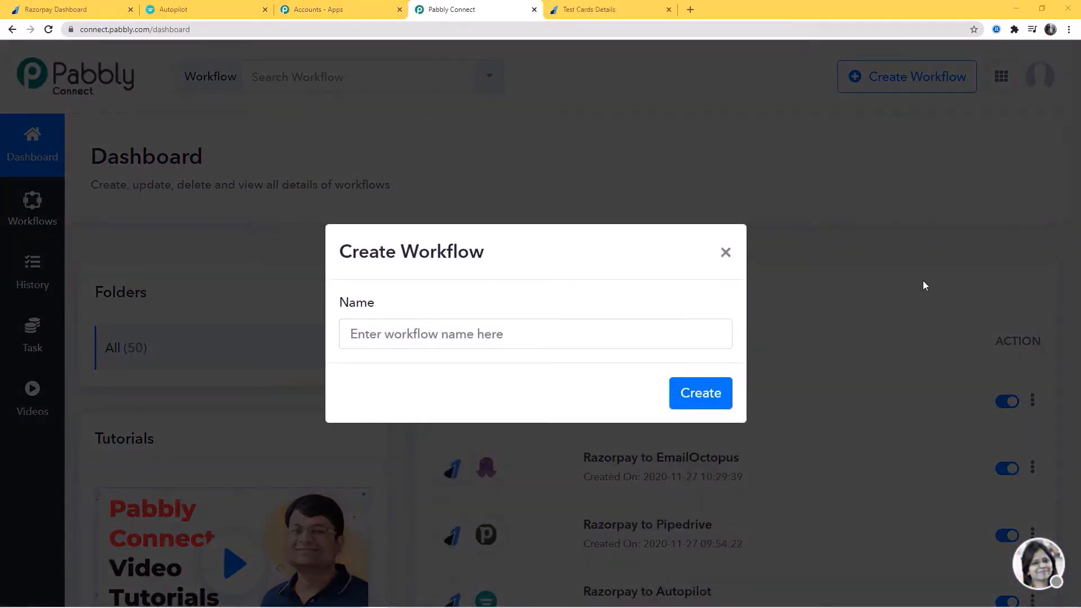
left_click(415, 339)
type("Ra")
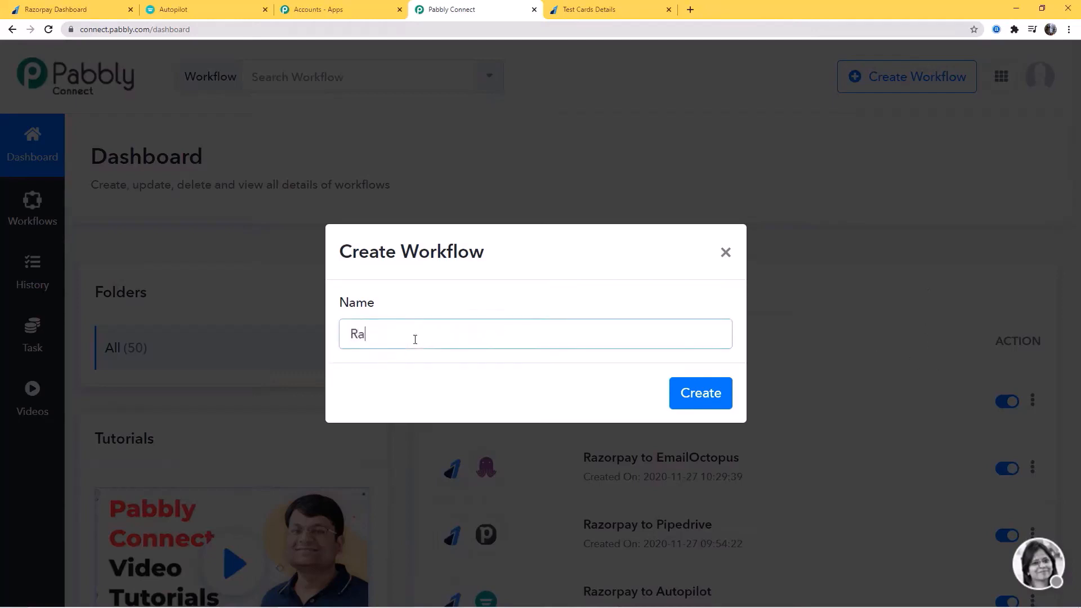
type("zorpay Integrations")
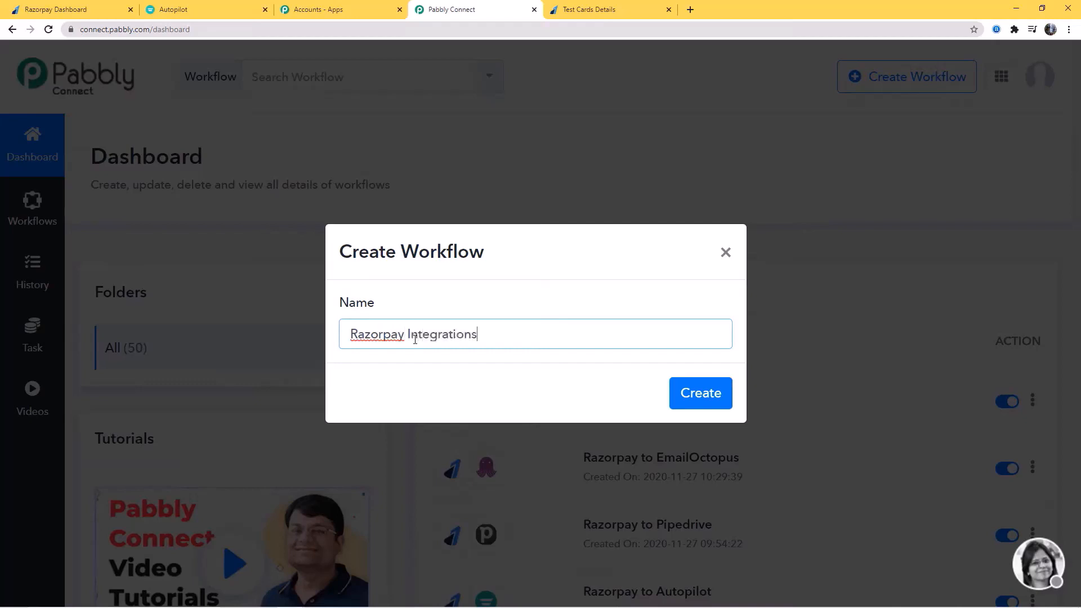
left_click(688, 397)
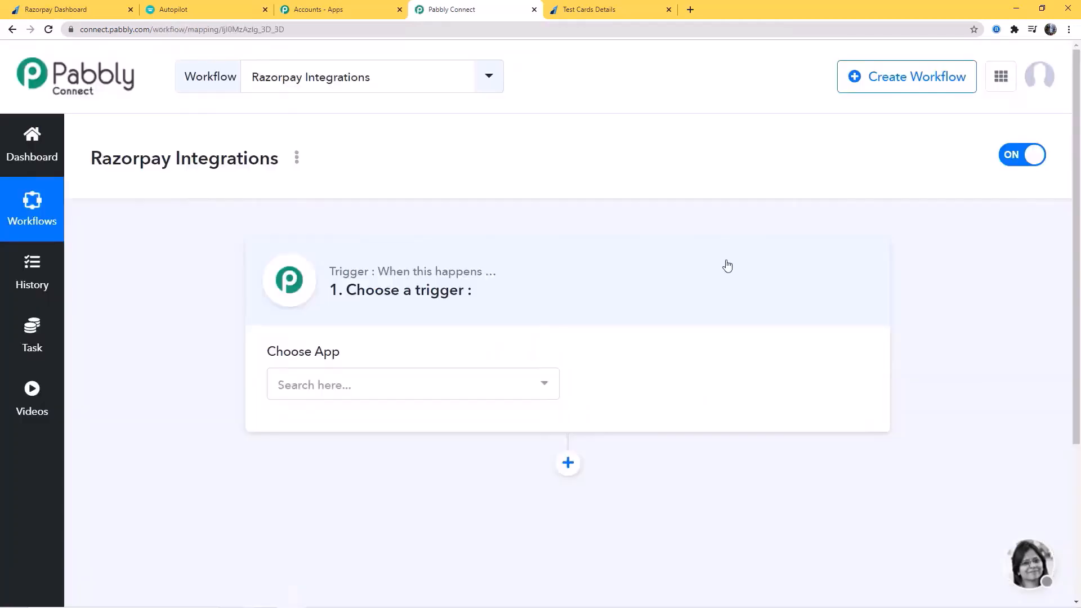
Search 'razor', choose Razorpay as the trigger app, and select the Invoice Paid event
left_click(393, 386)
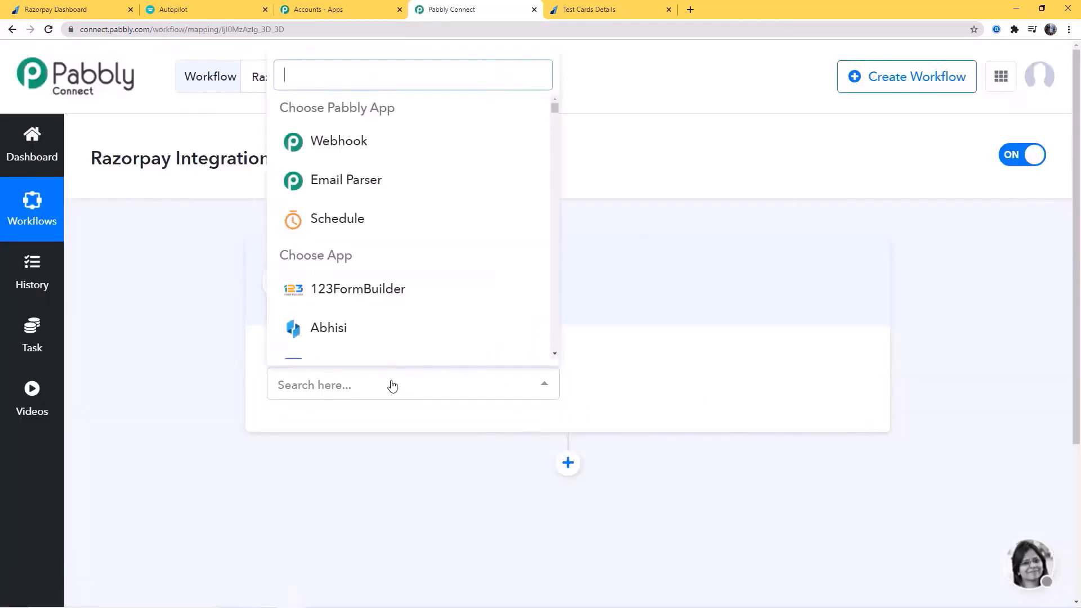
type("razor")
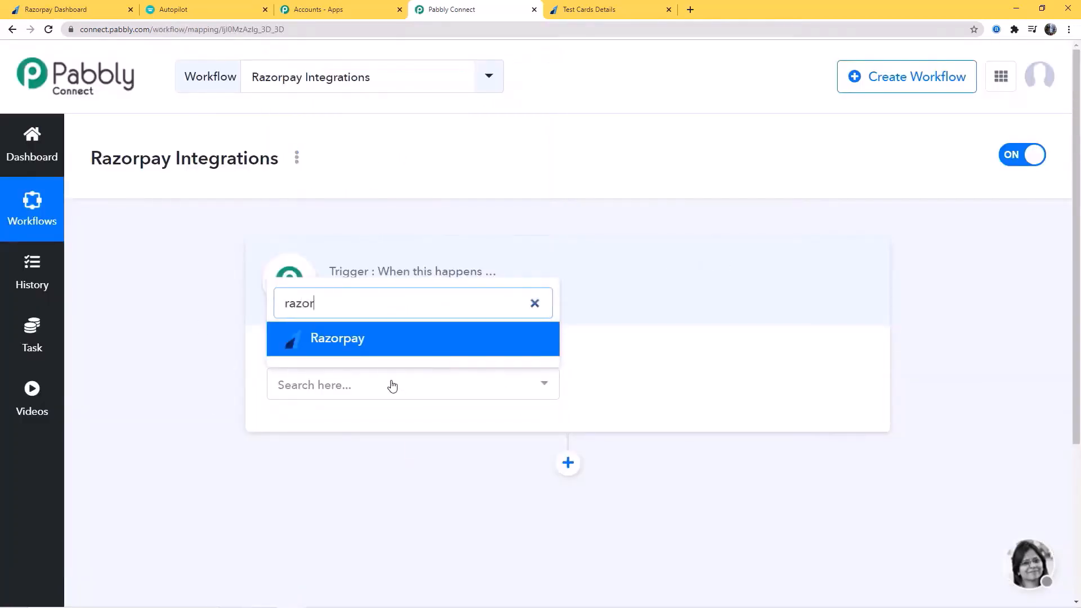
left_click(394, 340)
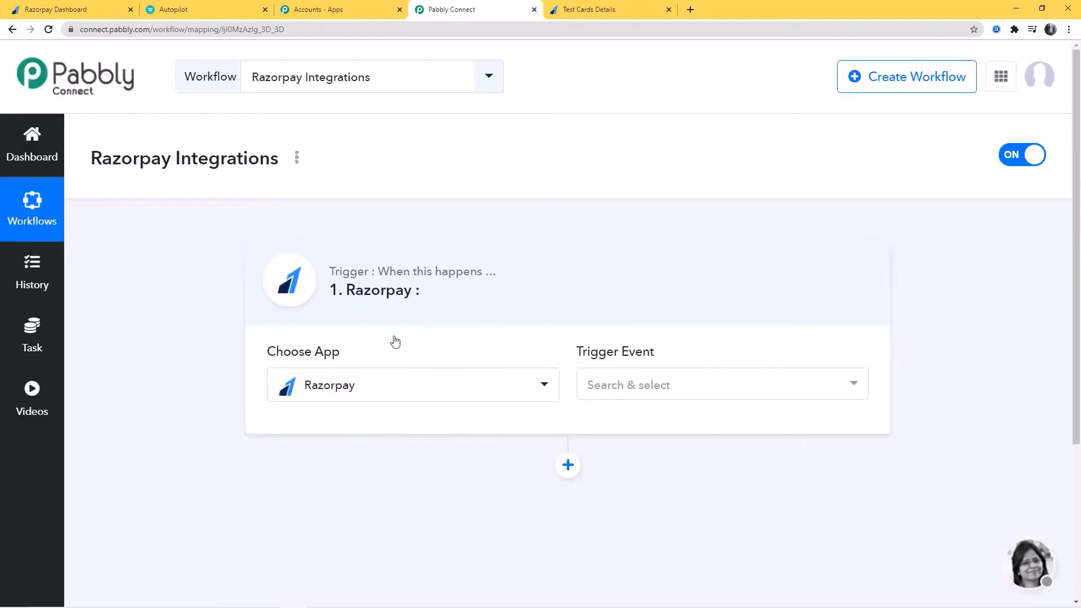
left_click(731, 392)
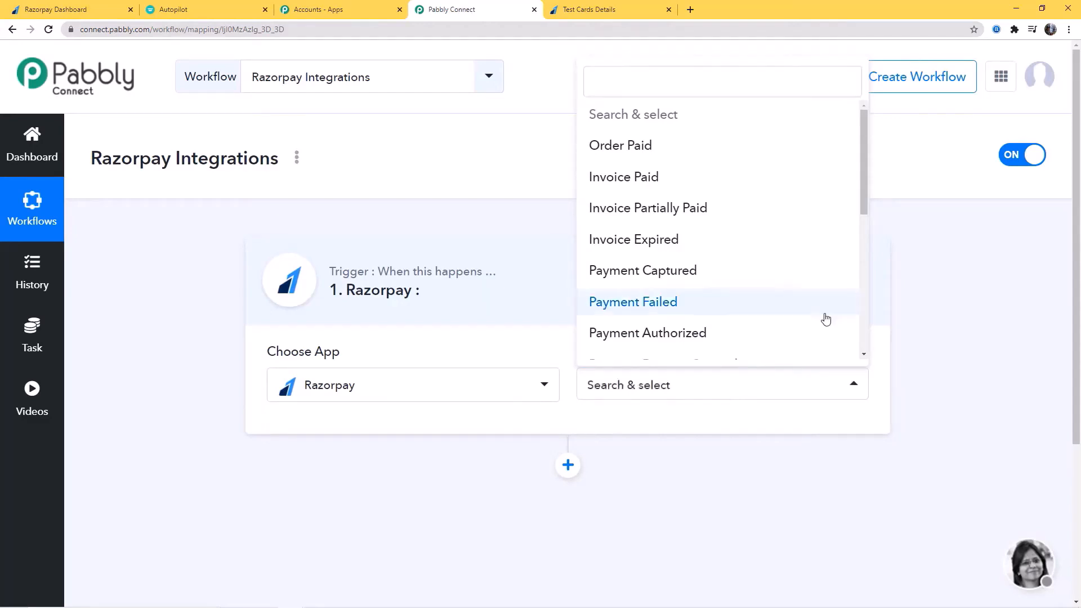
left_click_drag(866, 170, 835, 158)
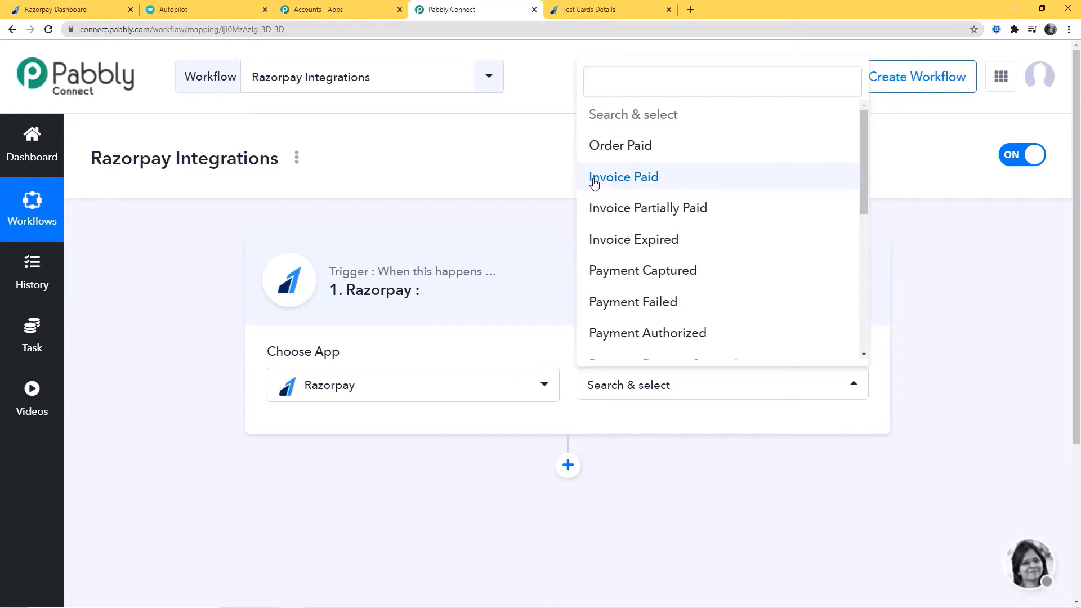
left_click(628, 178)
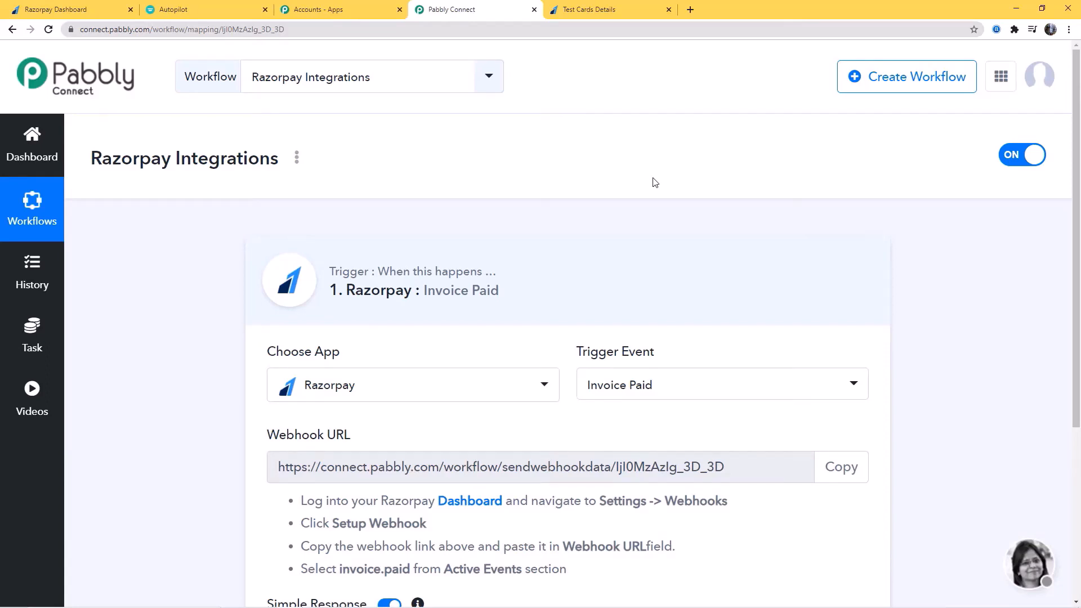
Copy the Pabbly webhook URL and switch to the Razorpay dashboard tab
scroll(653, 186, "down", 2)
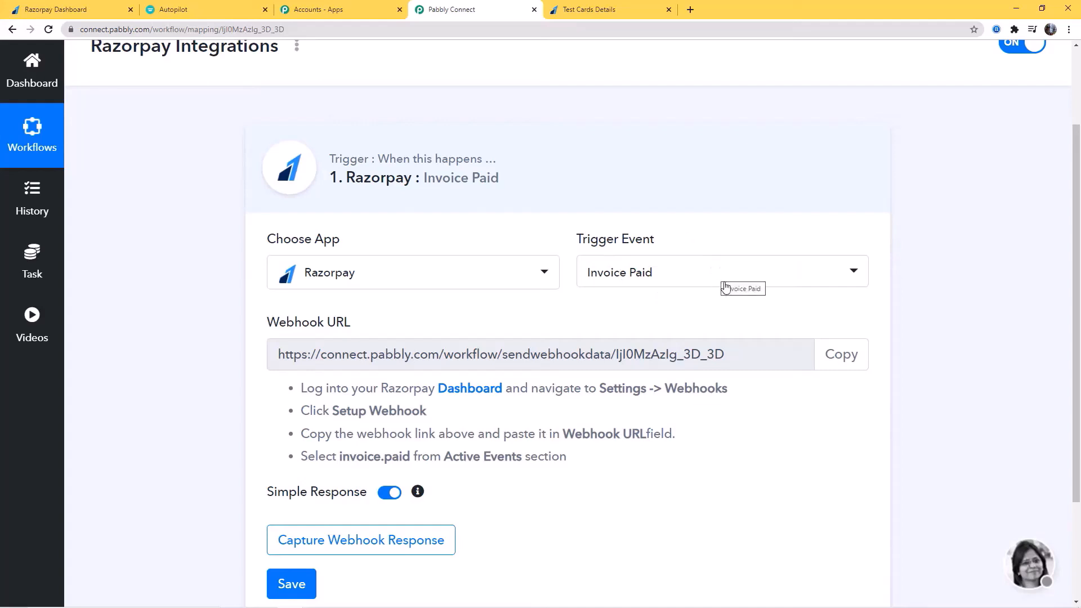
left_click(836, 355)
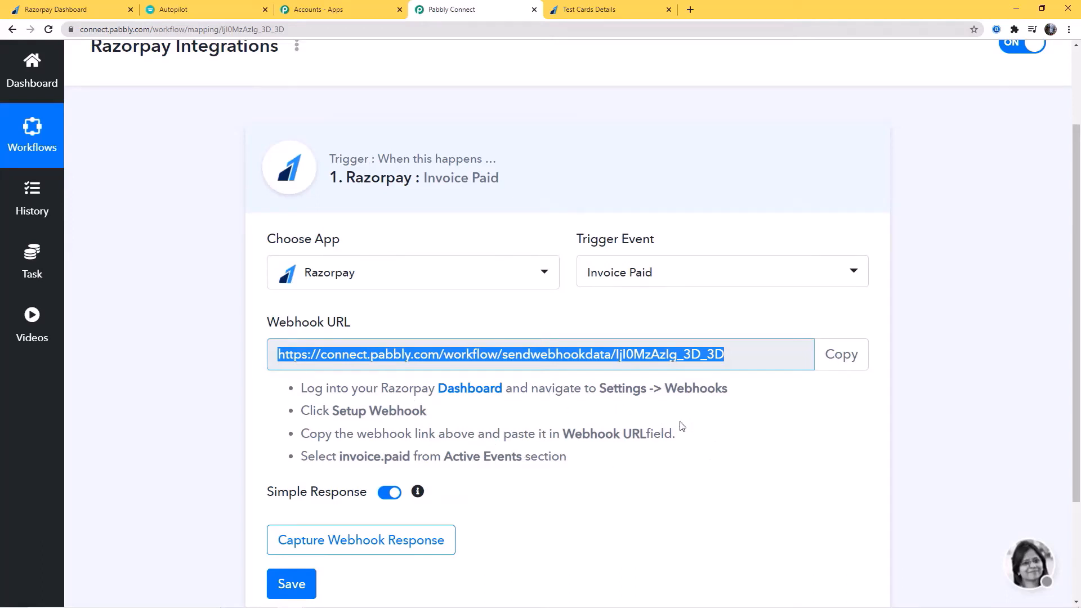
left_click(9, 4)
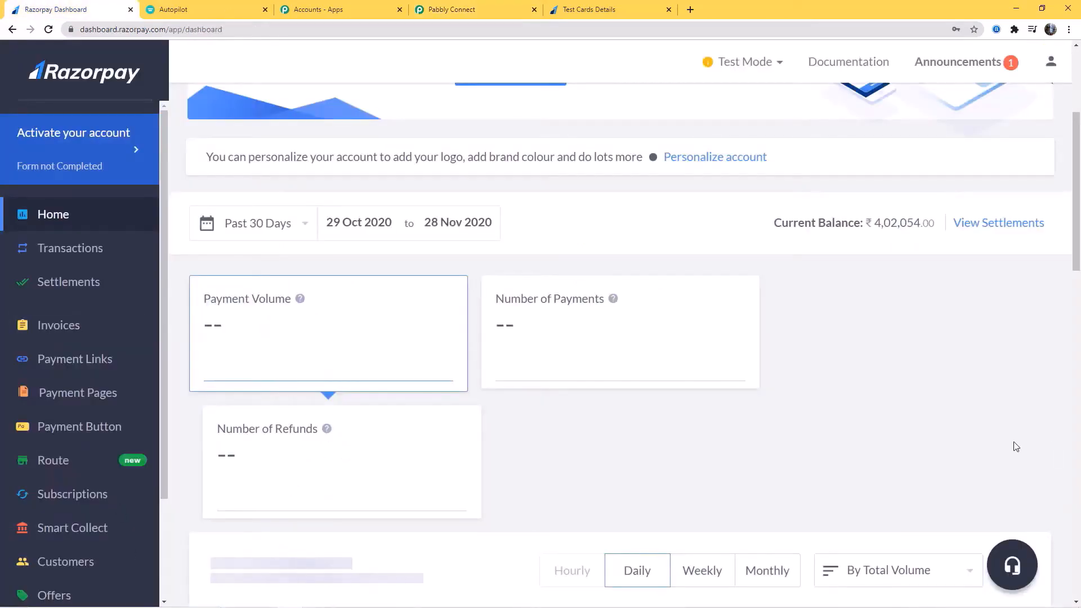
Confirm test mode and start a new webhook under Settings > Webhooks
left_click(782, 62)
scroll(82, 302, "down", 3)
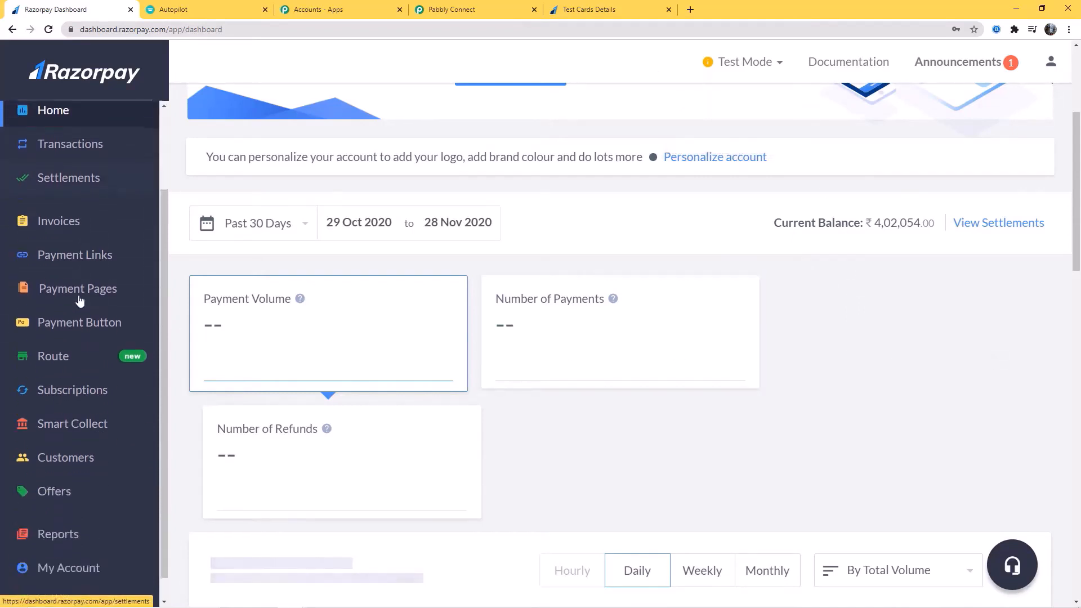
left_click(51, 576)
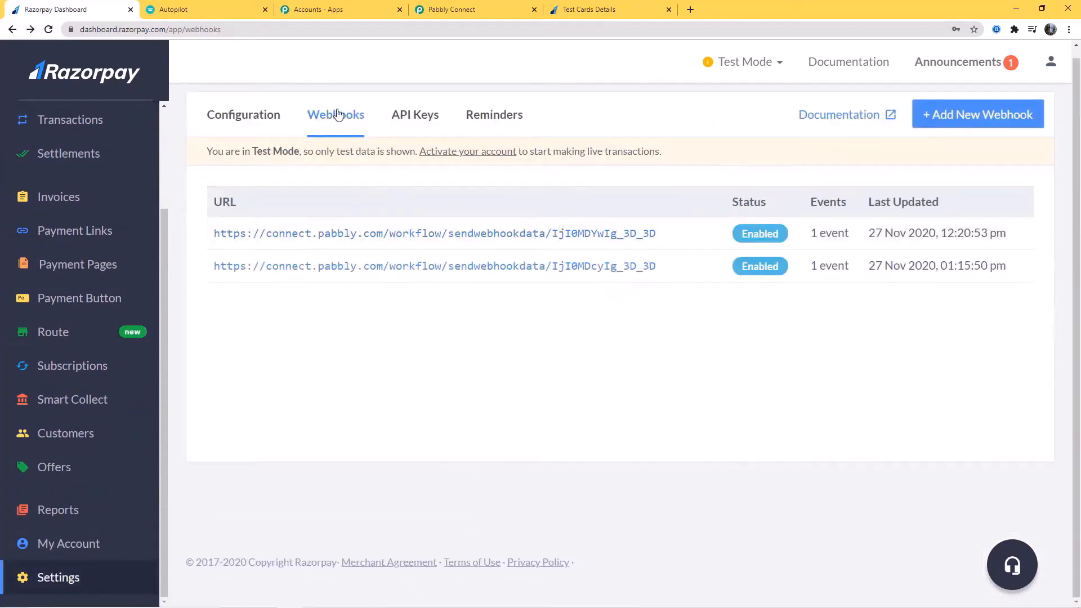
left_click(973, 115)
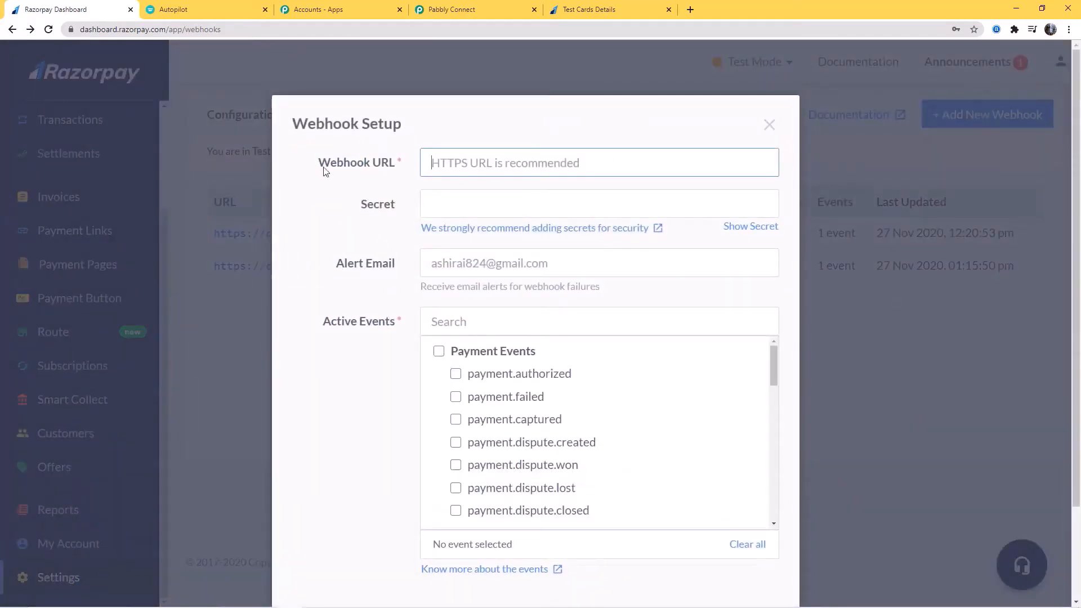
Paste the Pabbly workflow's webhook URL into the new webhook's URL field
left_click(459, 9)
left_click(831, 363)
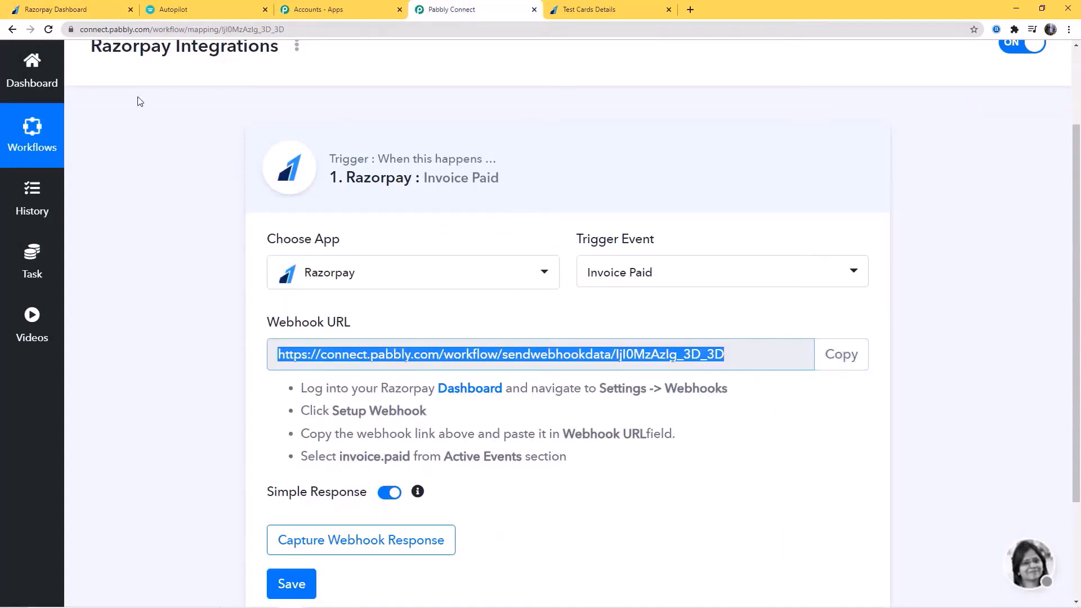
left_click(62, 10)
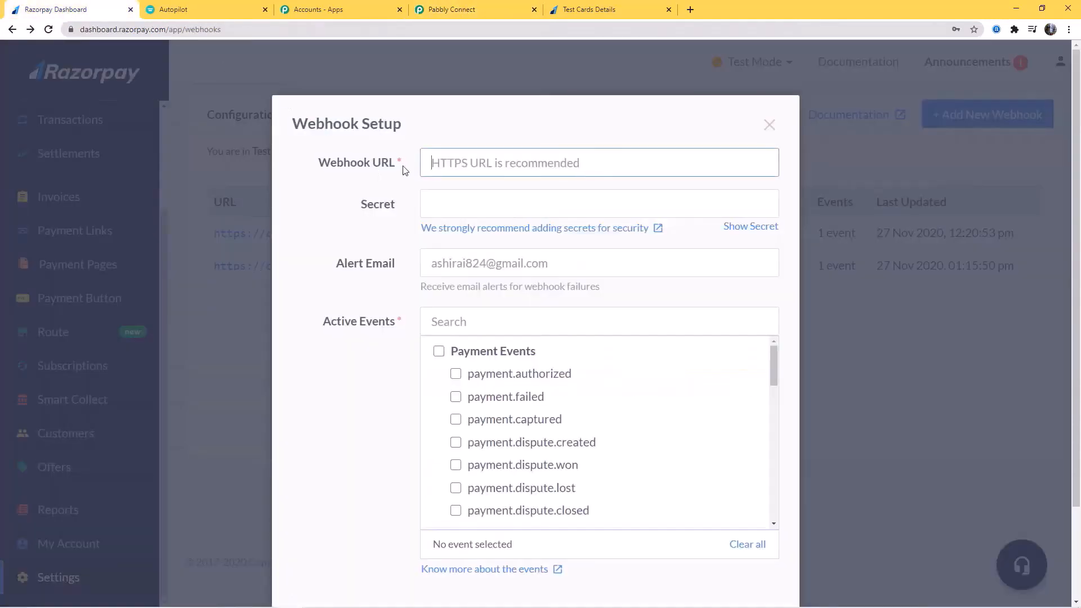
key("ctrl+v")
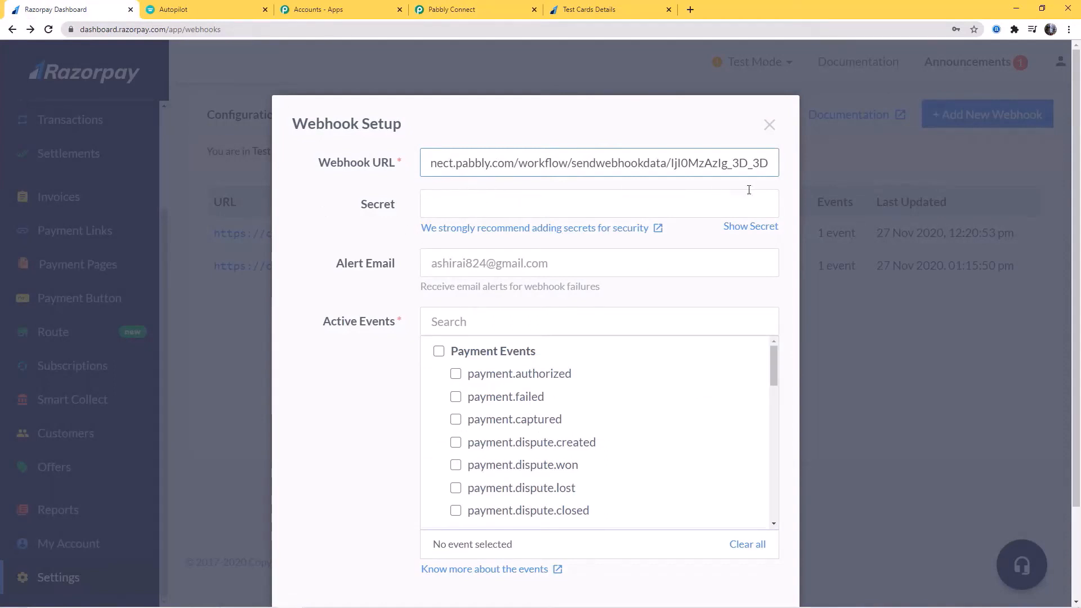
left_click(344, 361)
Enable the invoice.paid event under Active Events
left_click(455, 5)
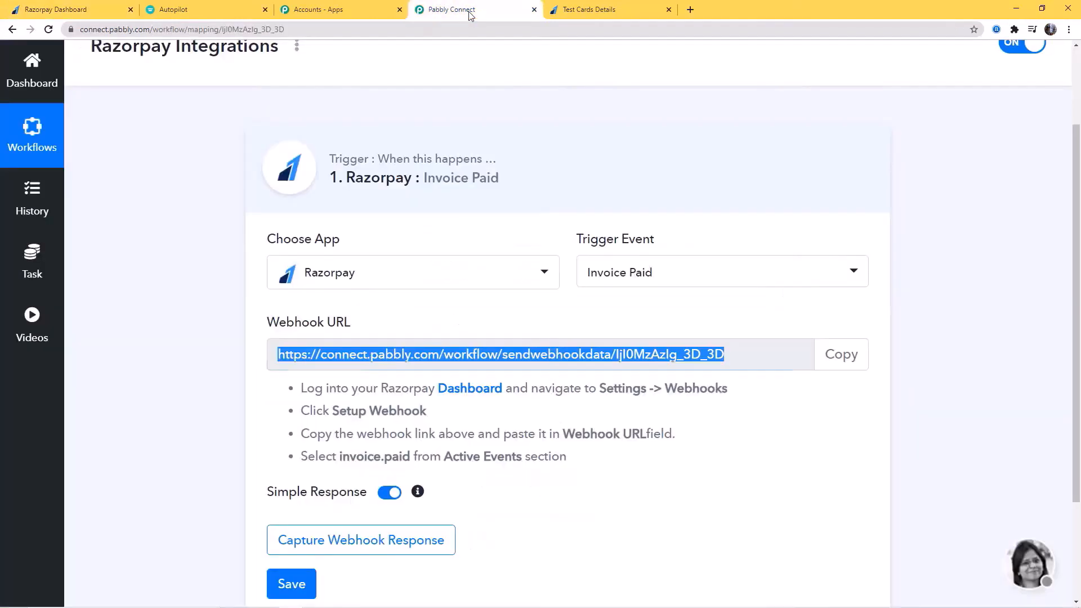
left_click_drag(304, 460, 567, 457)
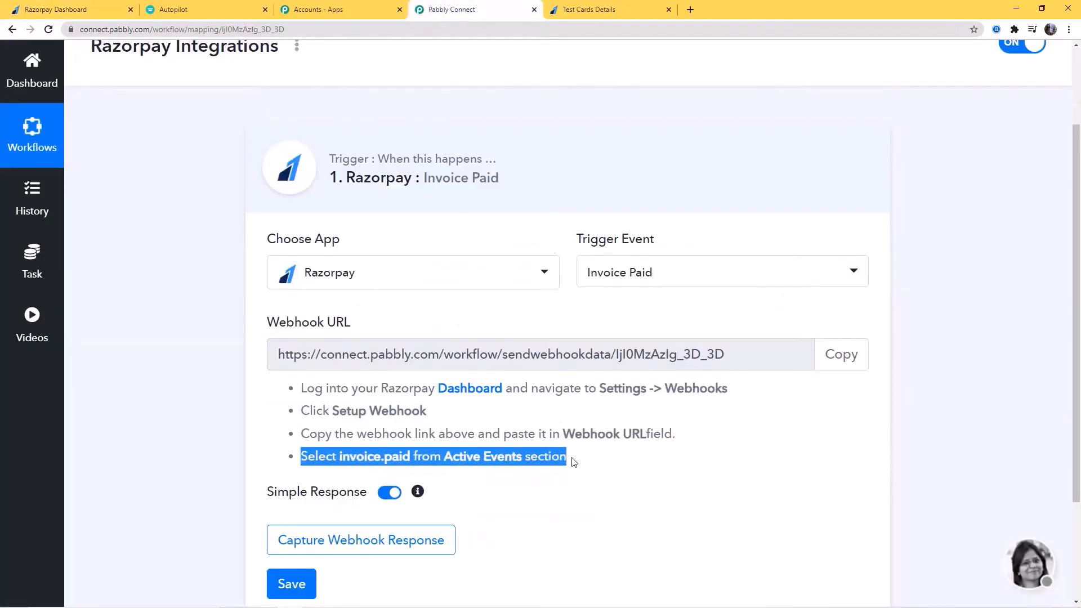
left_click(56, 9)
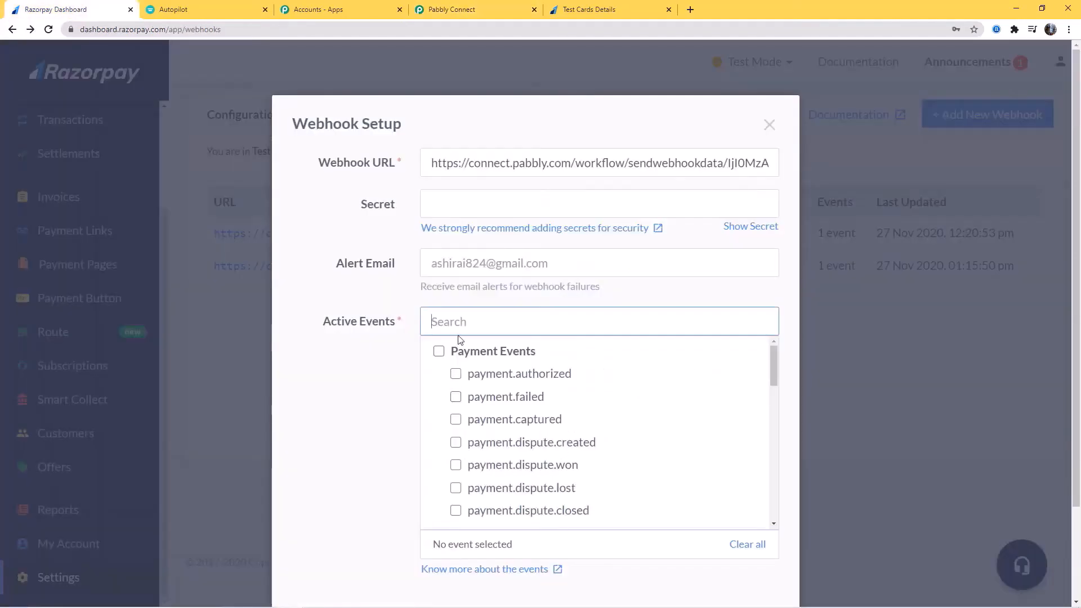
type("invoi")
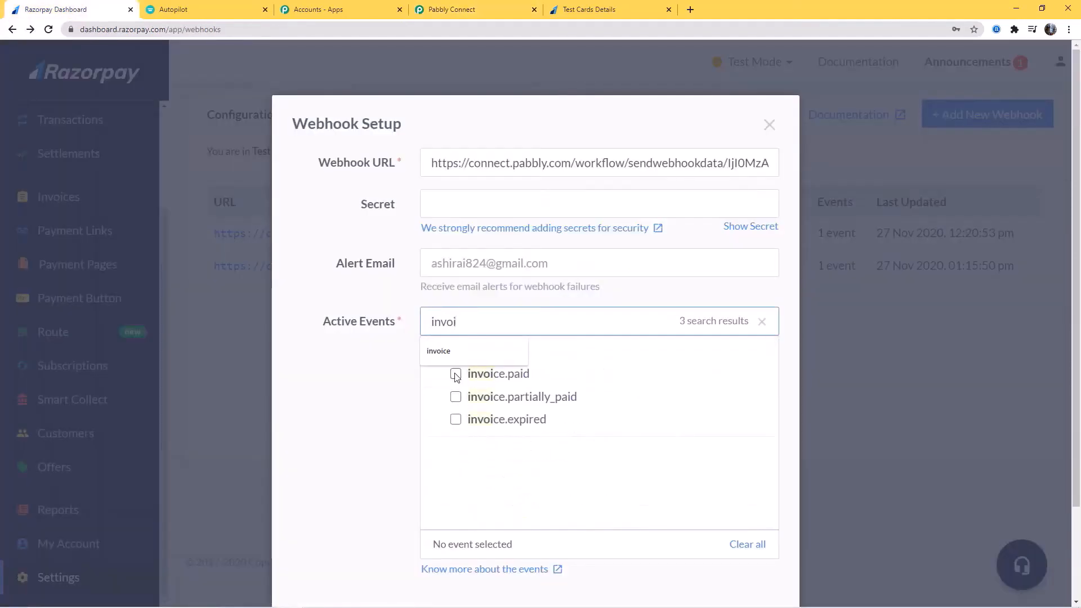
left_click(456, 374)
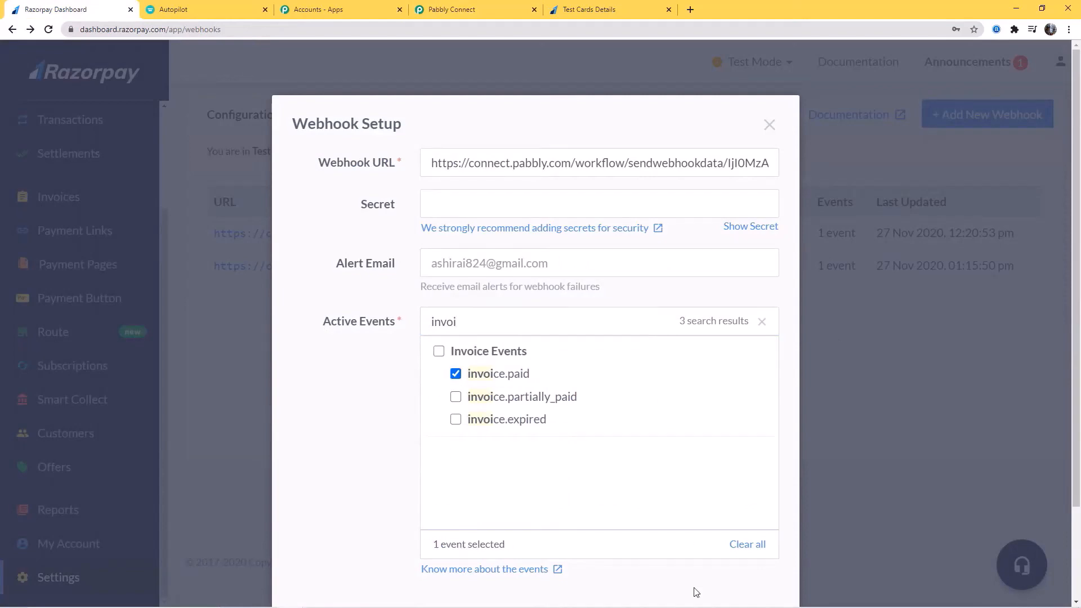
Create the webhook and return to the Pabbly Razorpay Integrations workflow
scroll(741, 360, "down", 2)
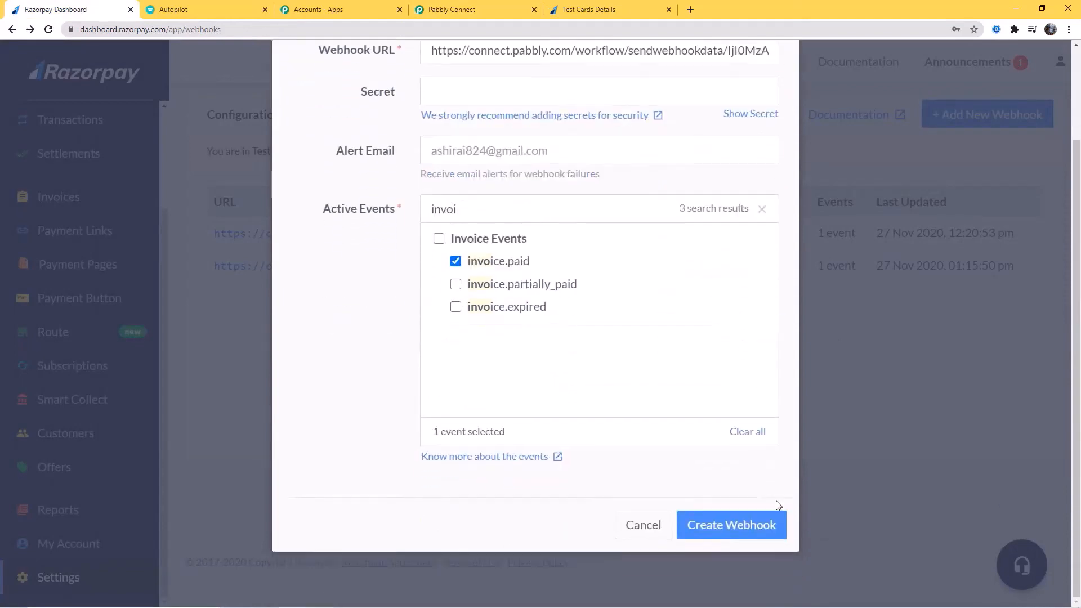
left_click(737, 532)
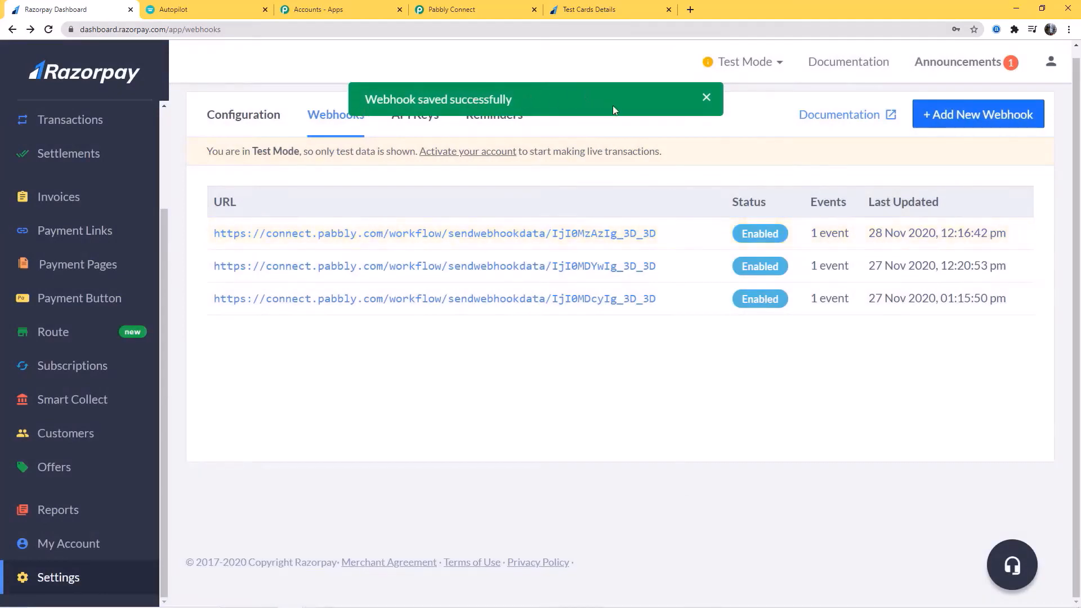
left_click(496, 11)
scroll(667, 213, "down", 3)
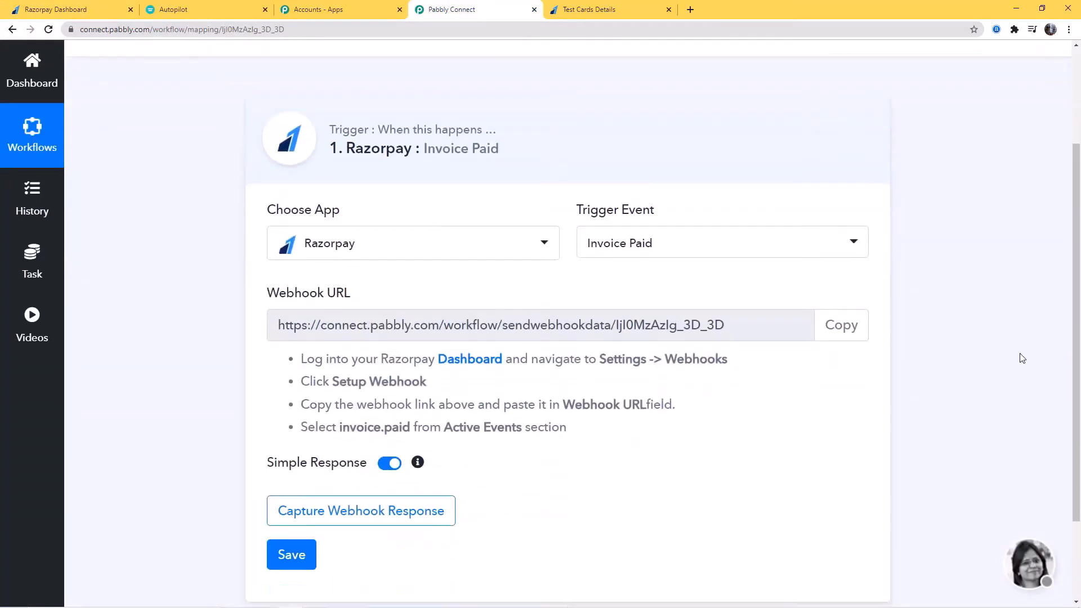
Start capturing the webhook response, then open Razorpay's Invoices list
left_click(382, 397)
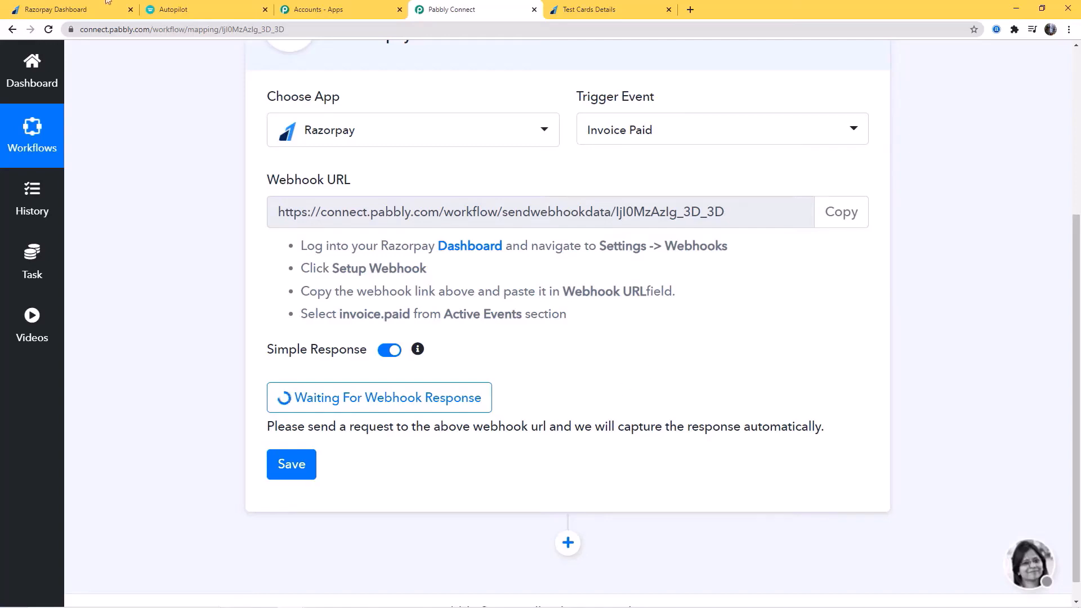
left_click(73, 9)
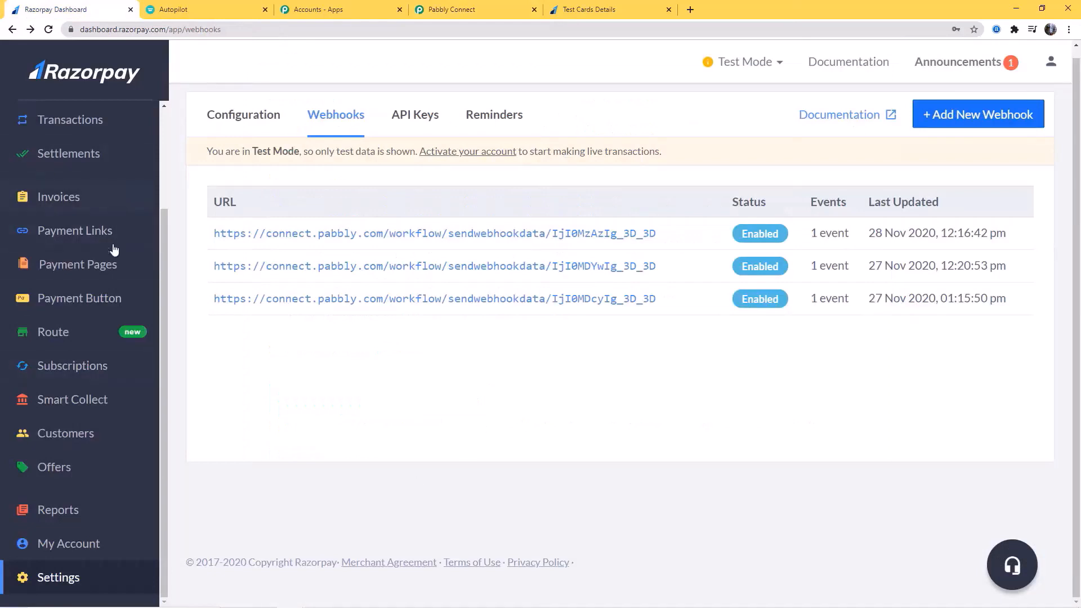
left_click(56, 198)
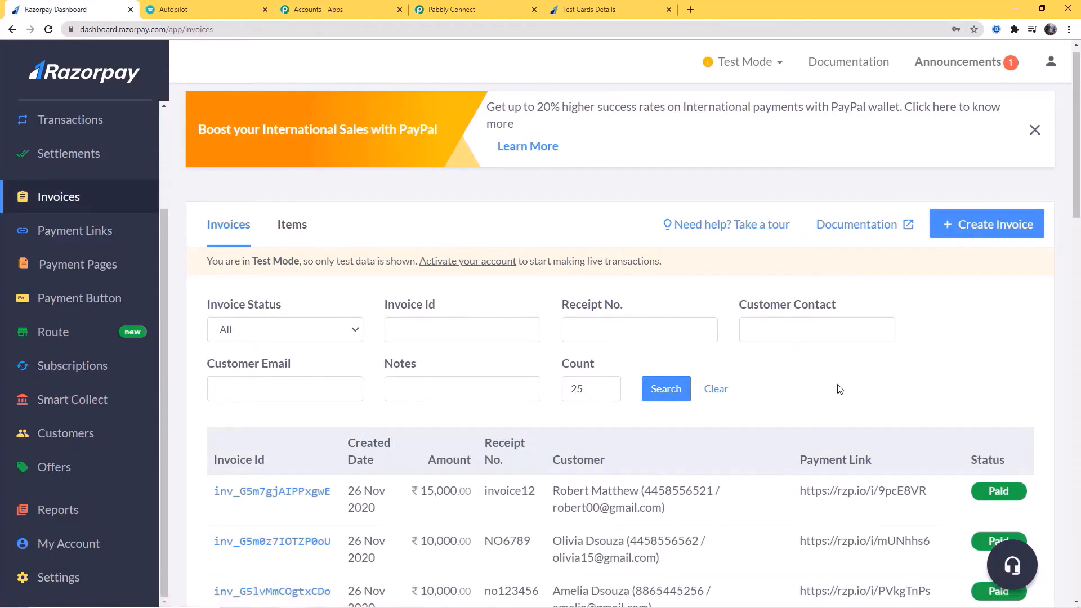
Start a new invoice numbered 'invoice 123' with description 'Razorpay Integ'
left_click(976, 230)
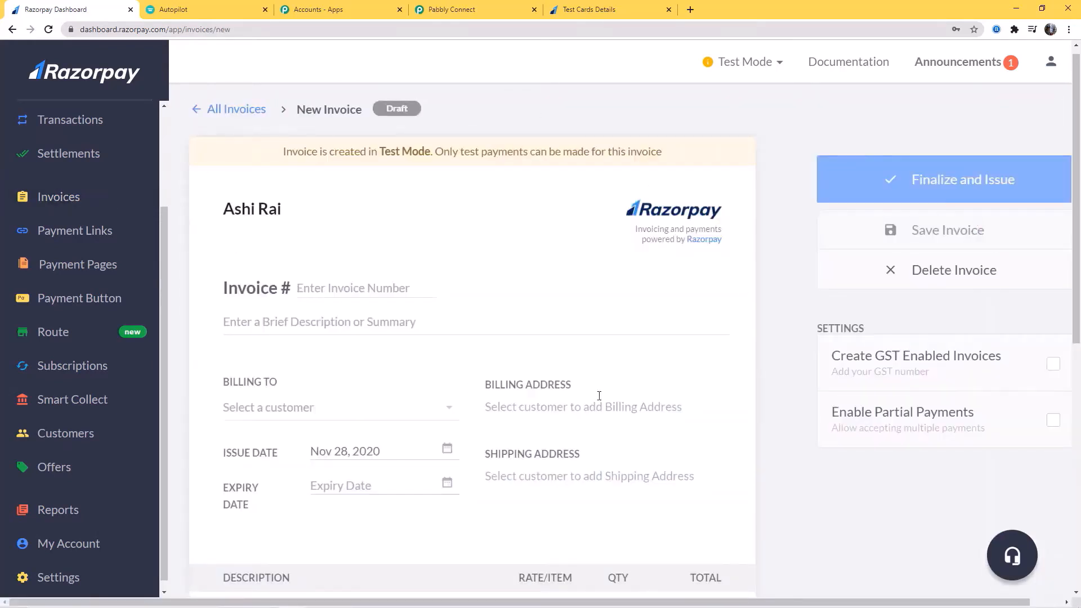
left_click(321, 289)
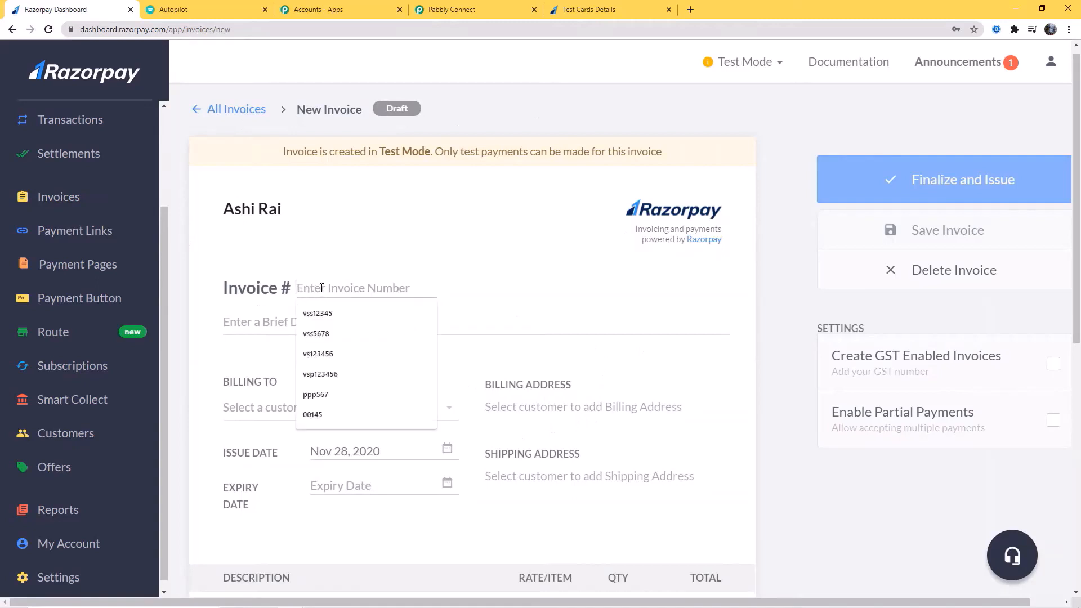
type("i")
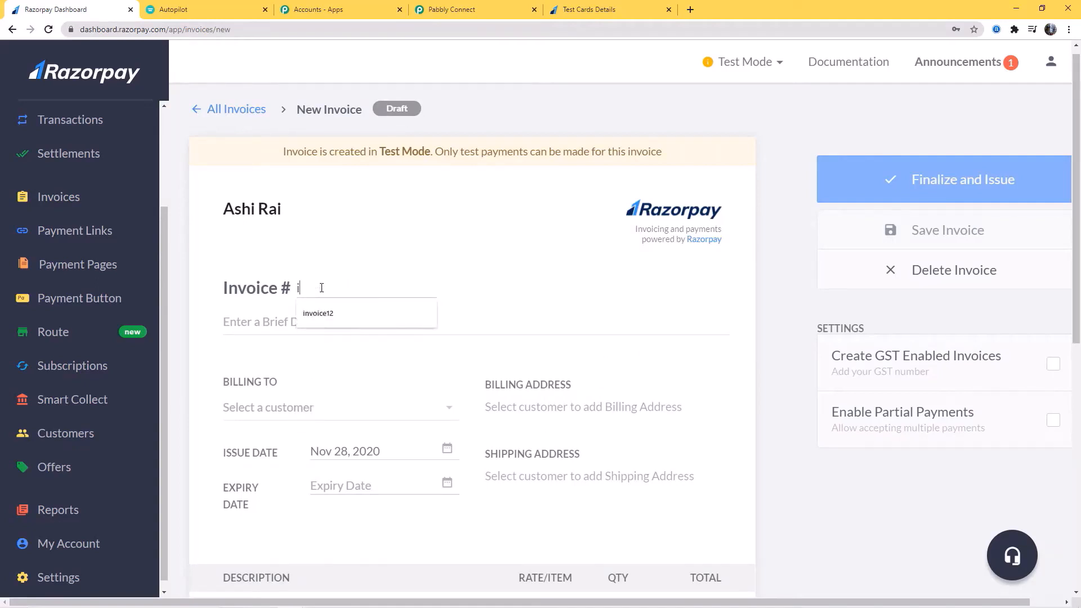
type("nvoice ")
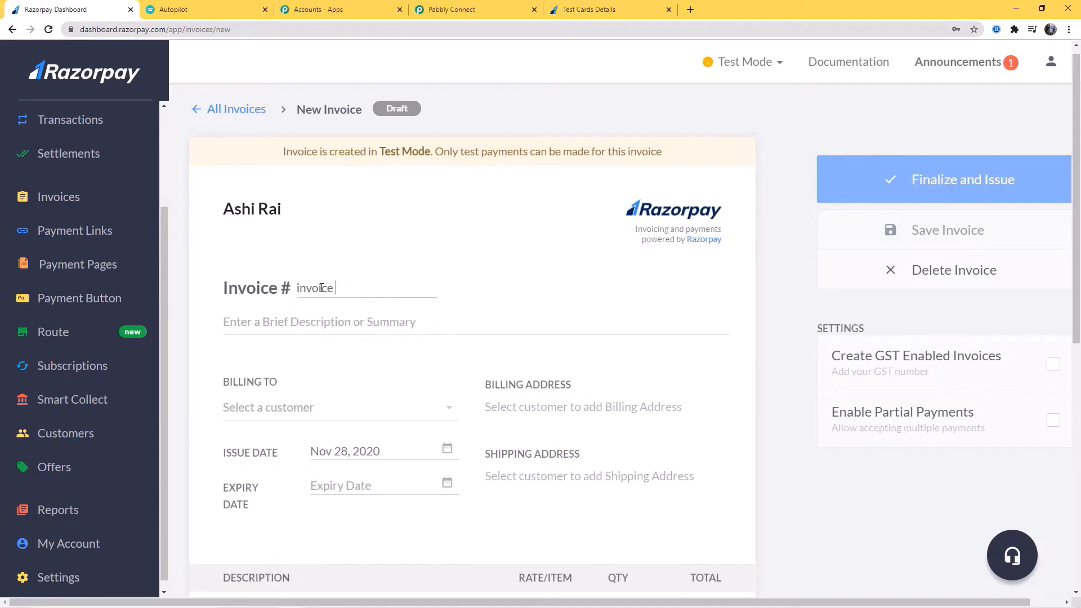
type("123")
left_click(324, 322)
type("R")
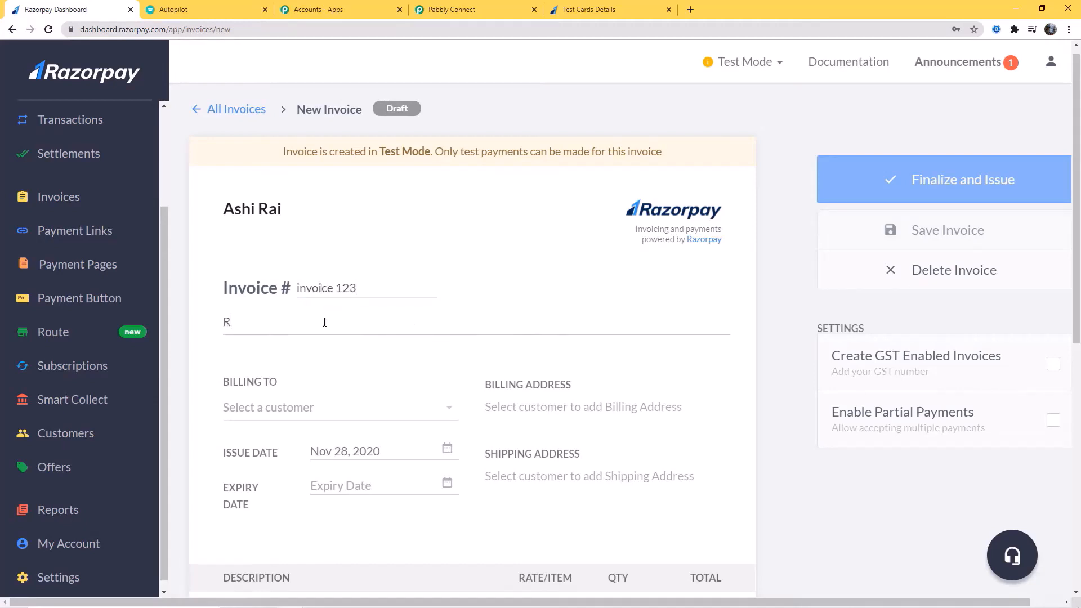
type("azorpay Integration")
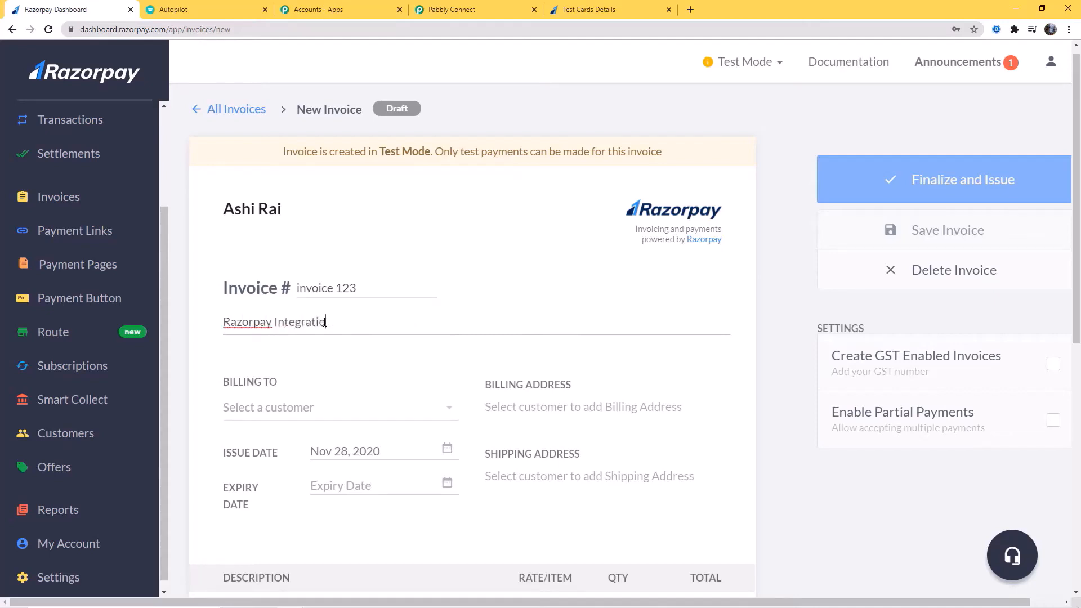
Bill the invoice to a new customer, entering their name, email and contact number
left_click(337, 408)
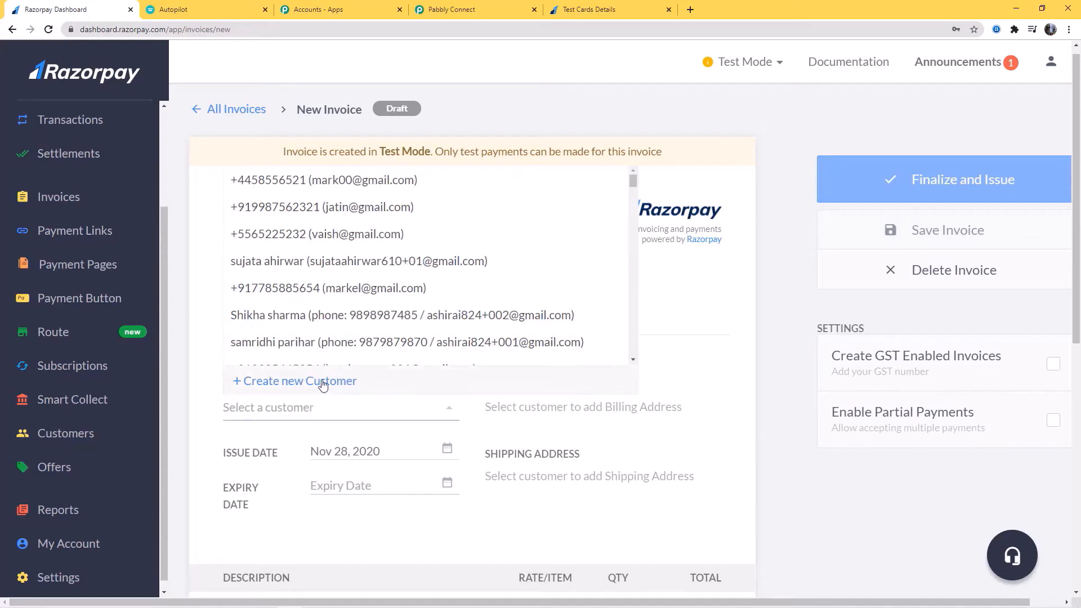
left_click(290, 382)
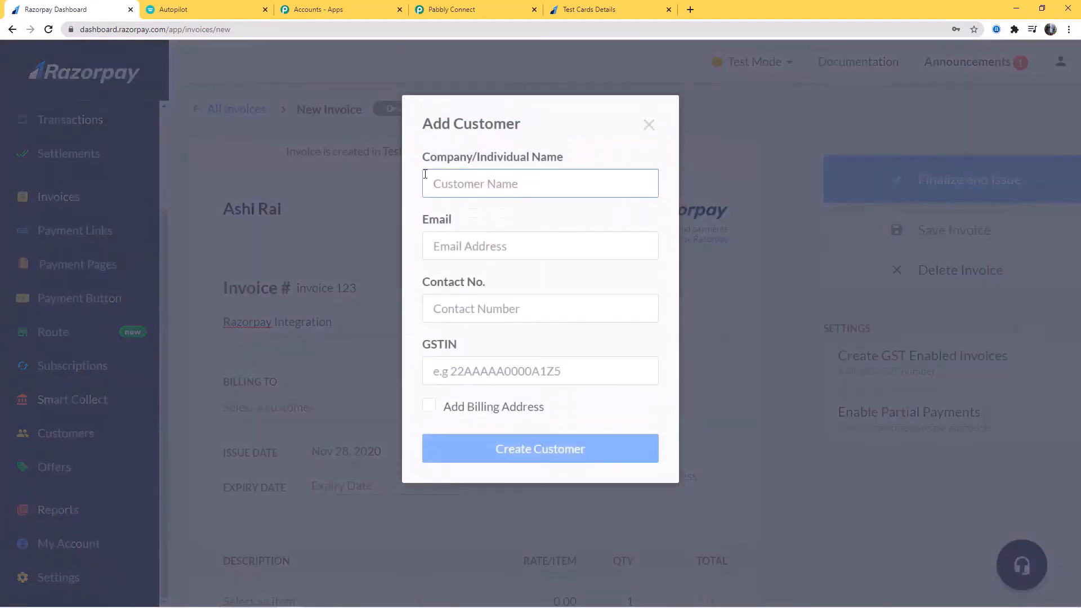
left_click(442, 184)
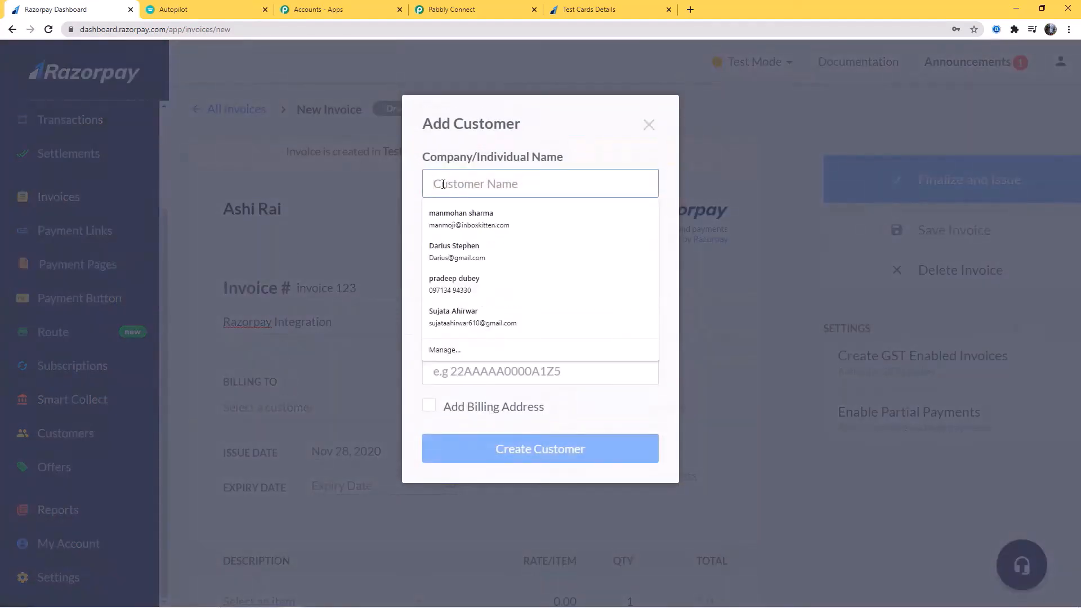
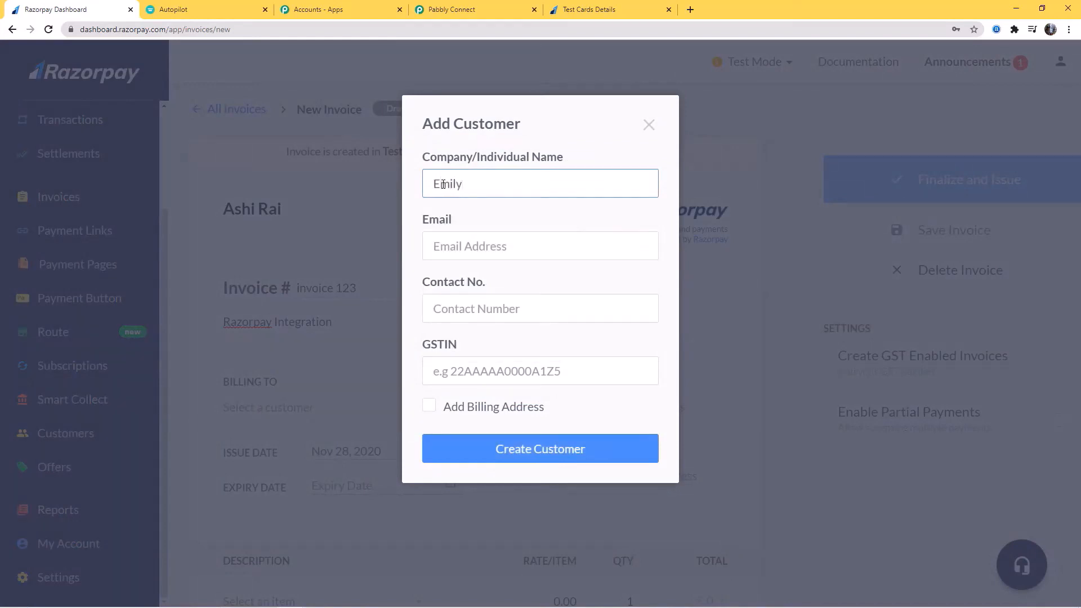
left_click(469, 242)
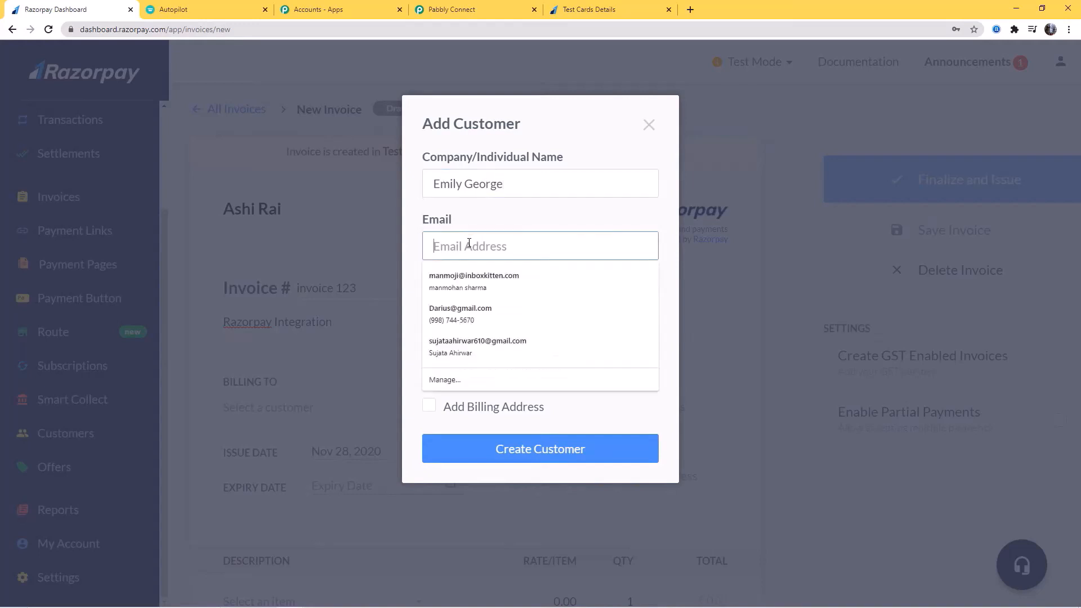
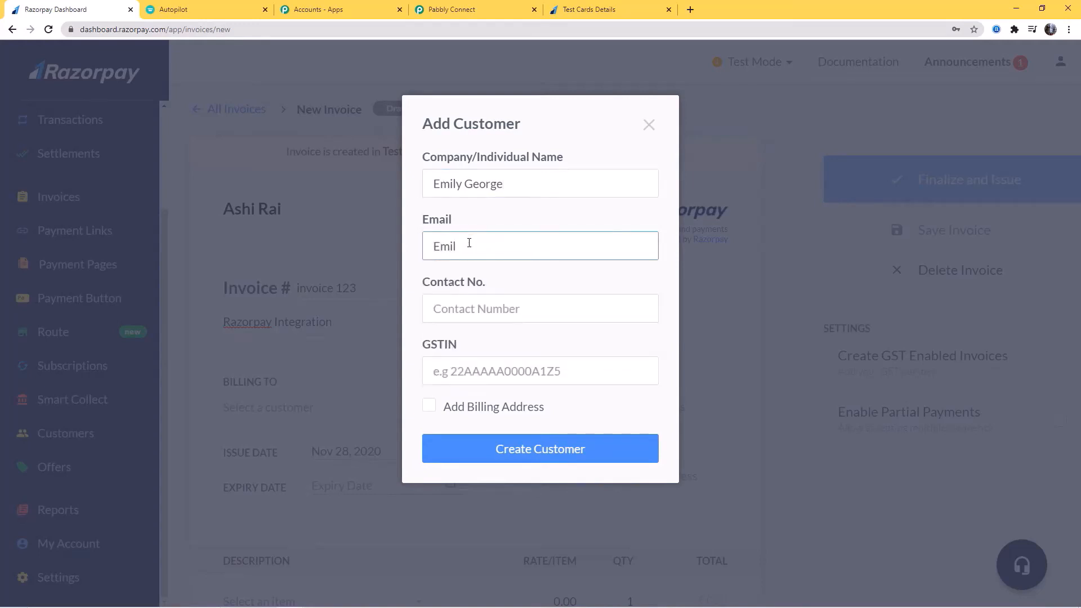
left_click(506, 321)
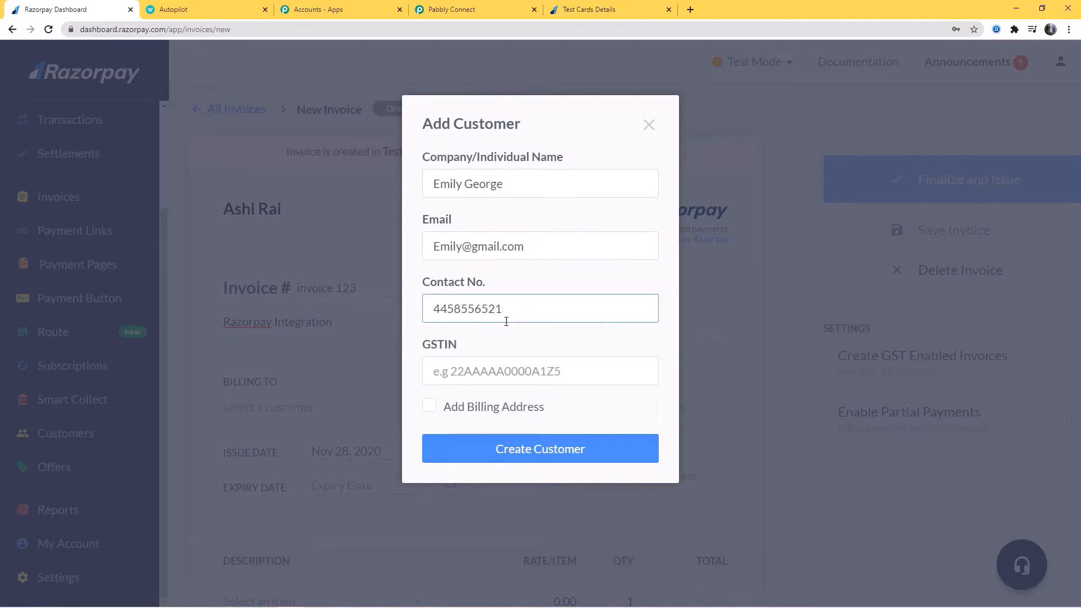
left_click(515, 449)
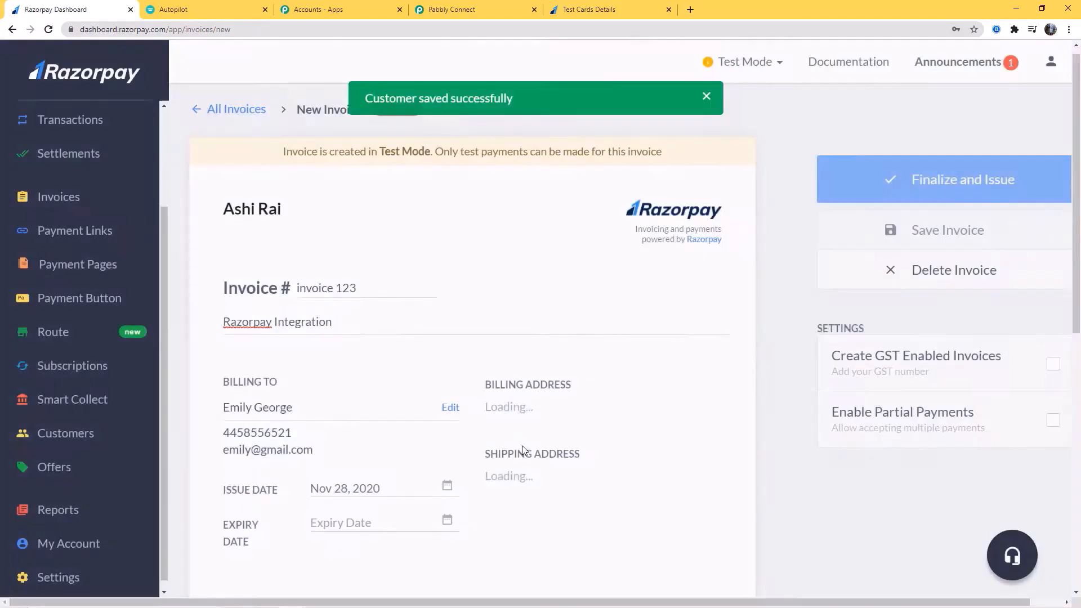
Set expiry to Nov 30, 2020 and add Item1 at a rate of 10000
scroll(666, 411, "down", 2)
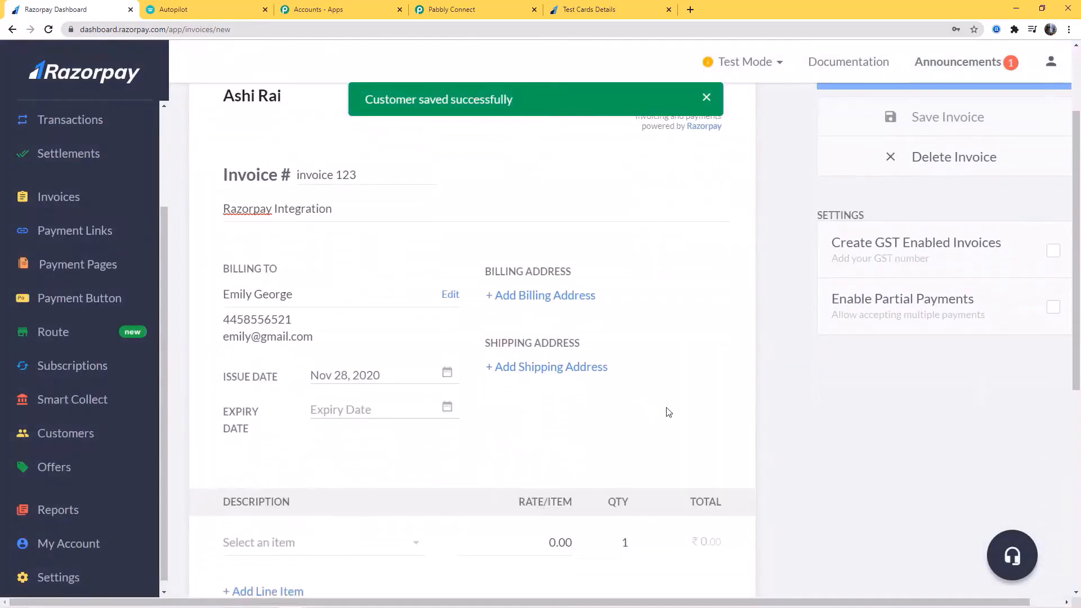
scroll(667, 411, "down", 2)
left_click(448, 294)
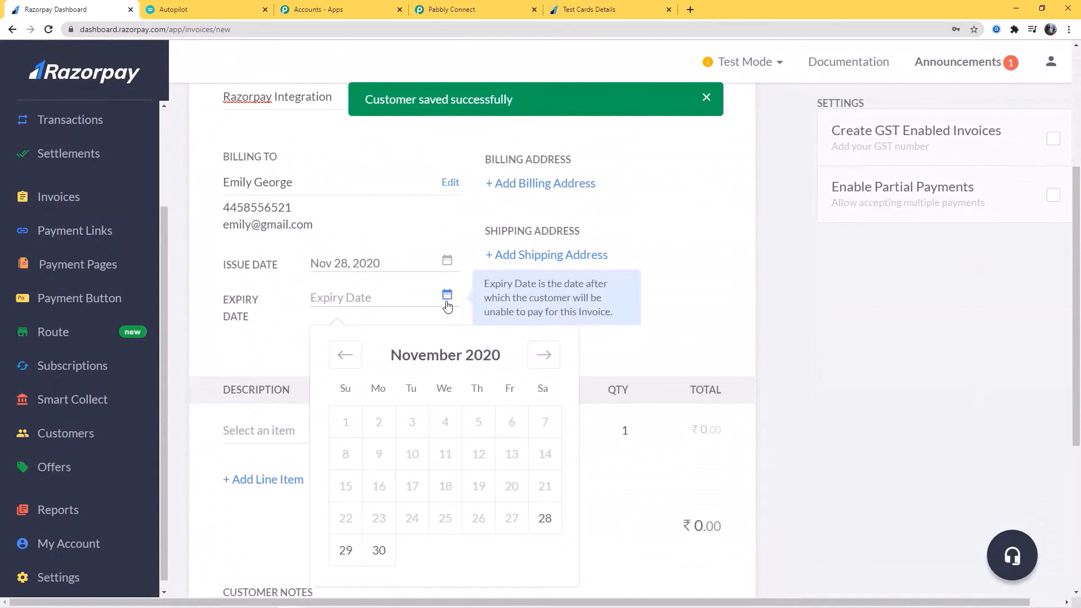
left_click(378, 550)
scroll(670, 301, "down", 1)
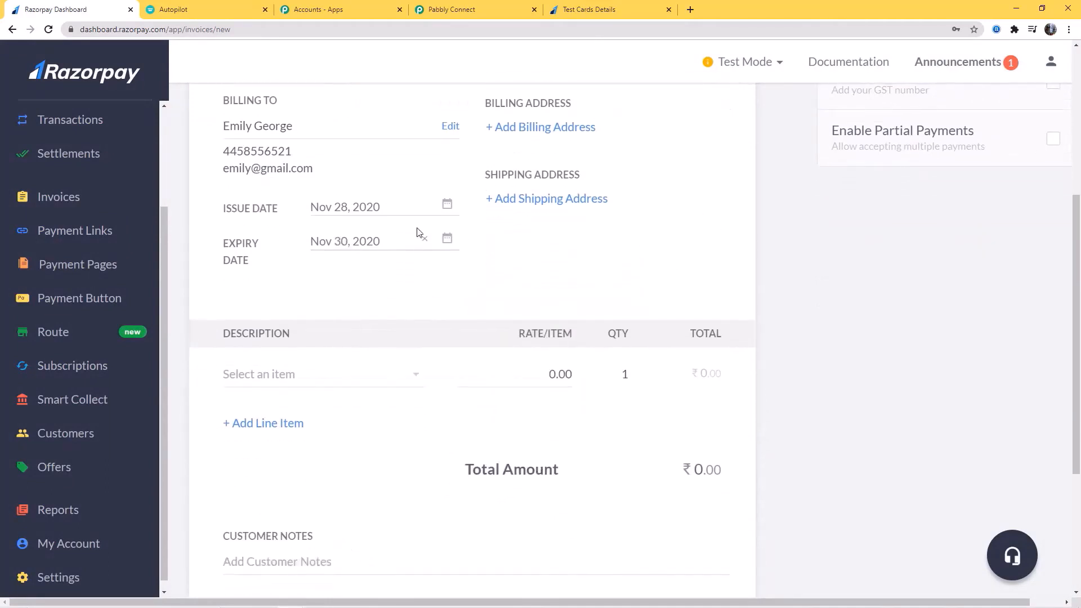
left_click(413, 377)
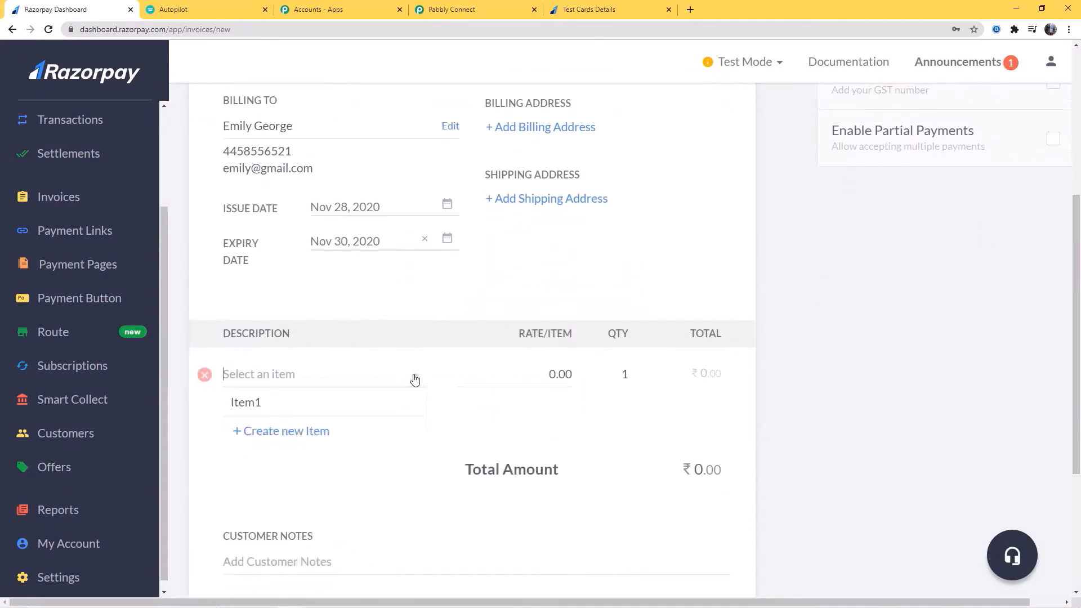
left_click(254, 403)
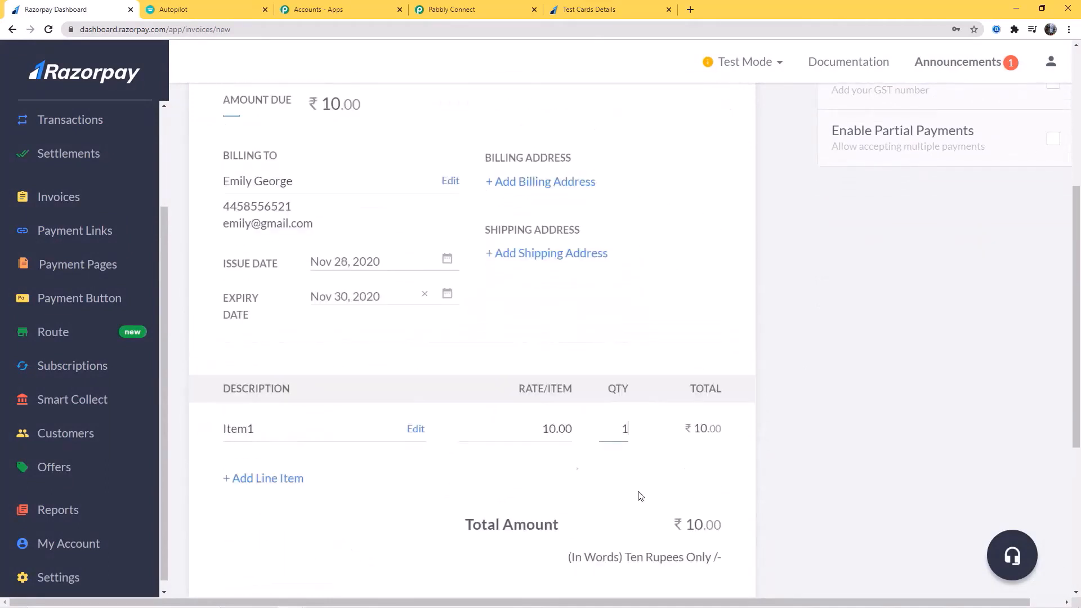
left_click(552, 430)
type("000")
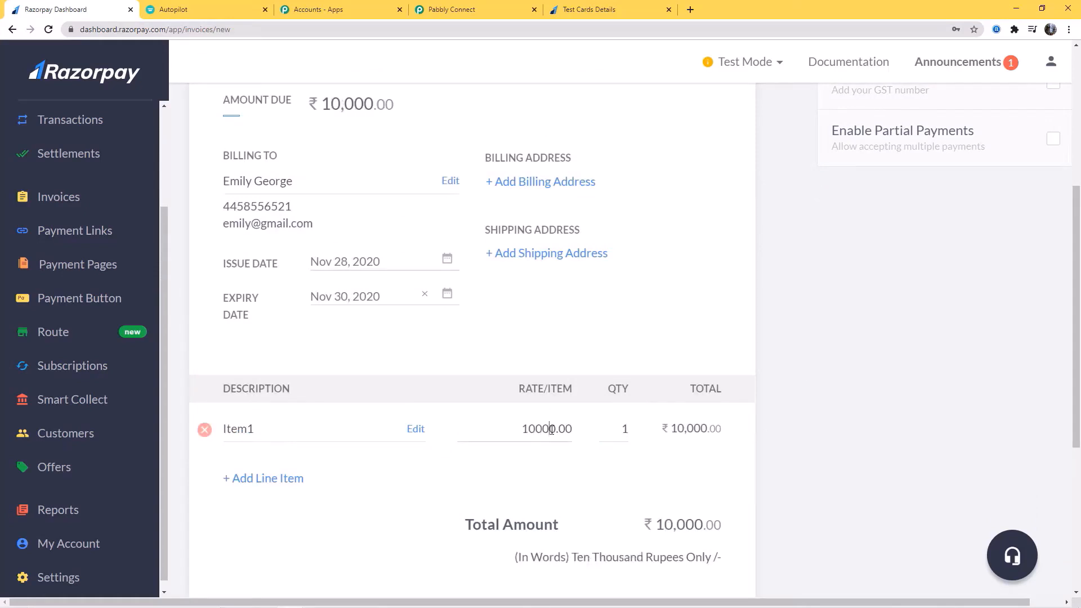
scroll(849, 407, "down", 5)
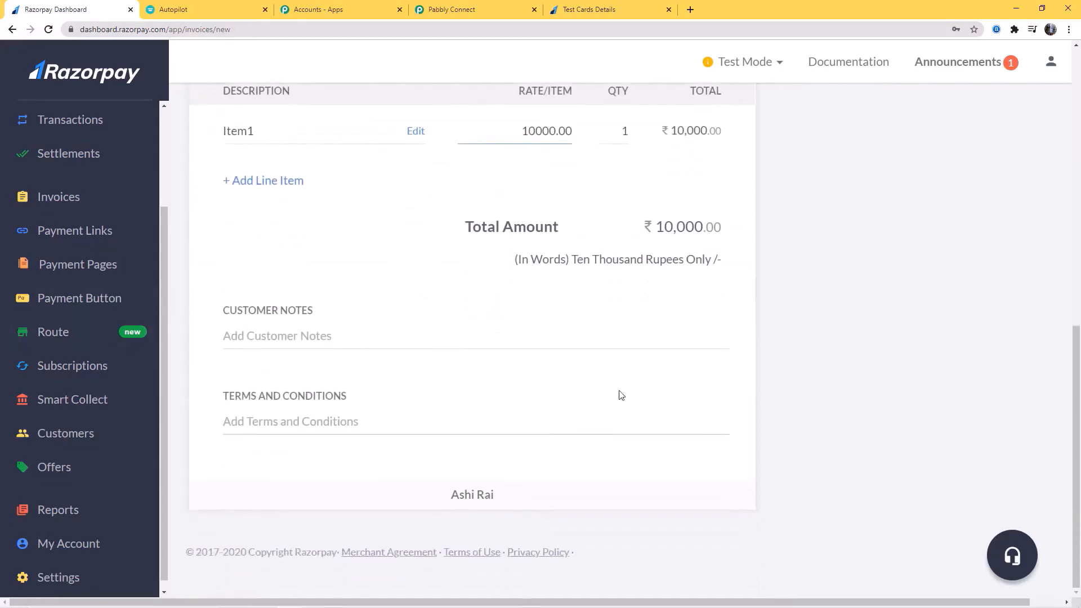
scroll(800, 417, "up", 4)
scroll(813, 416, "up", 7)
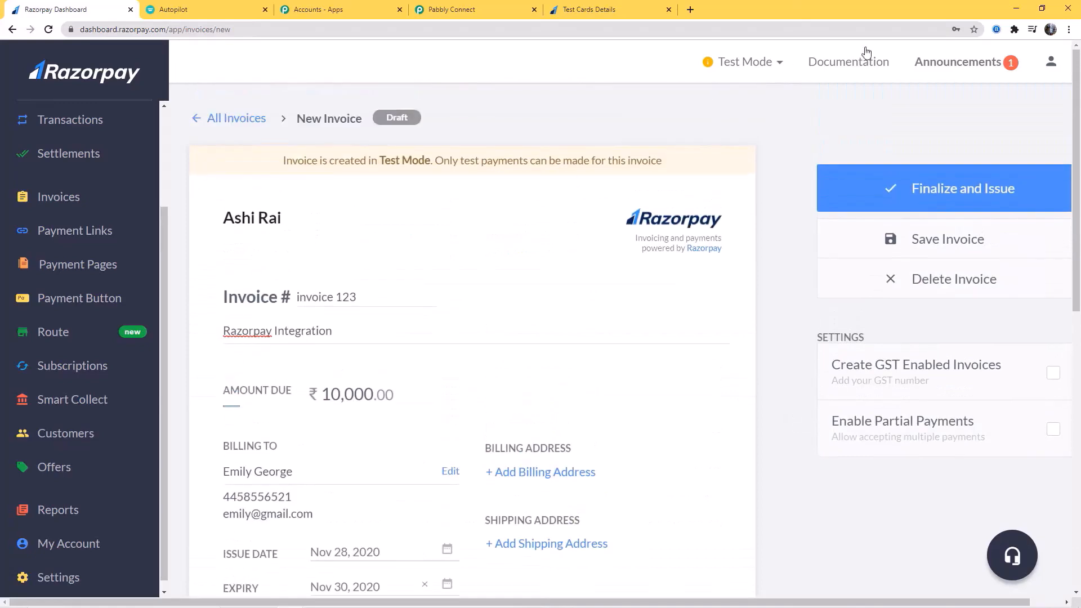
Finalize and issue the invoice
left_click(963, 191)
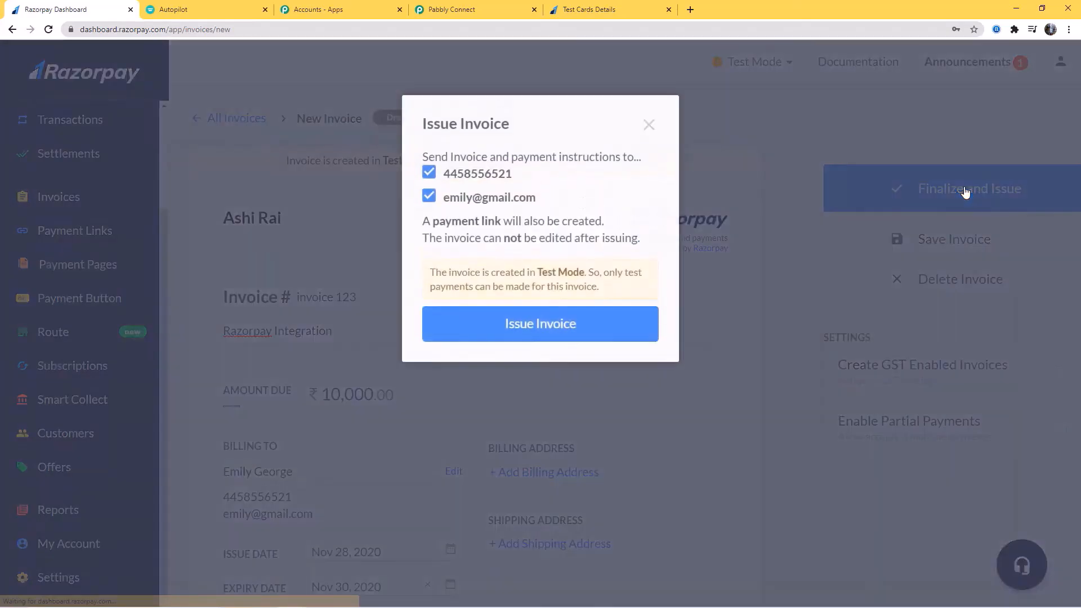
left_click(546, 332)
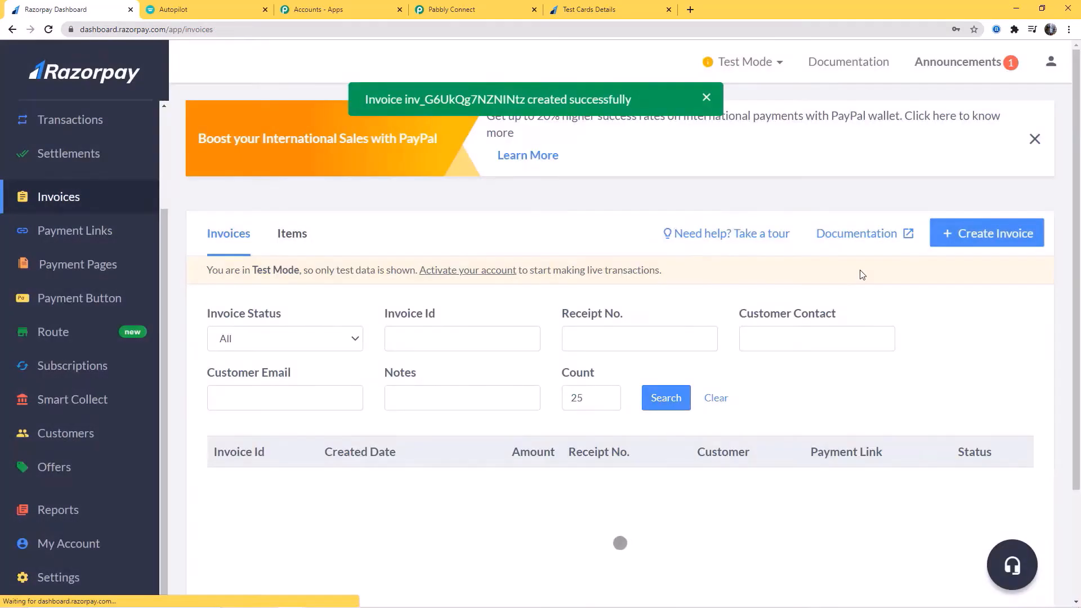
scroll(828, 287, "down", 2)
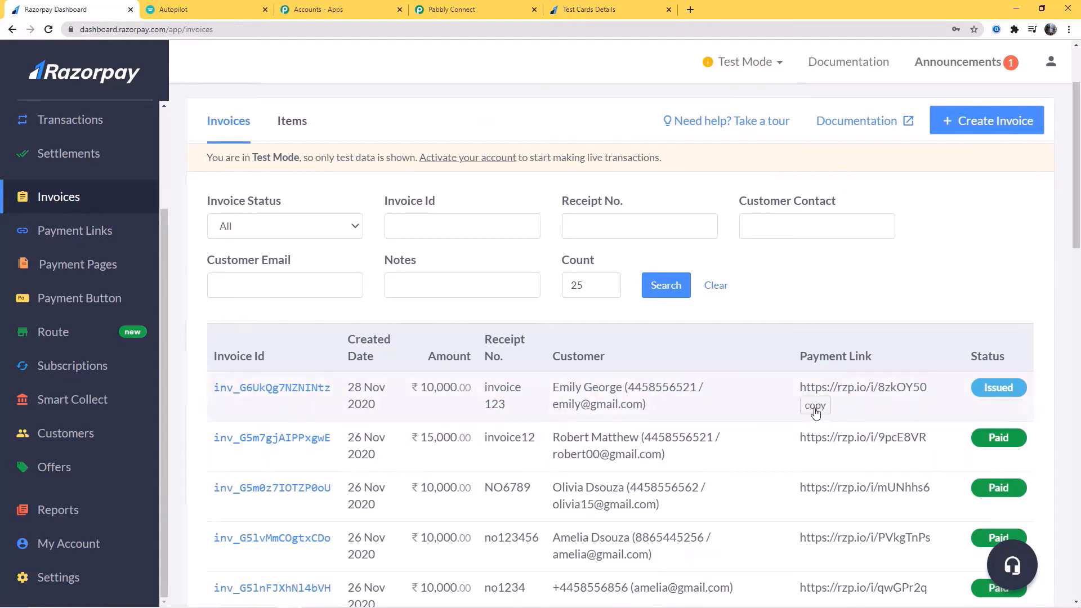
Copy the invoice's payment link and open it in a new tab
left_click(811, 415)
left_click(691, 9)
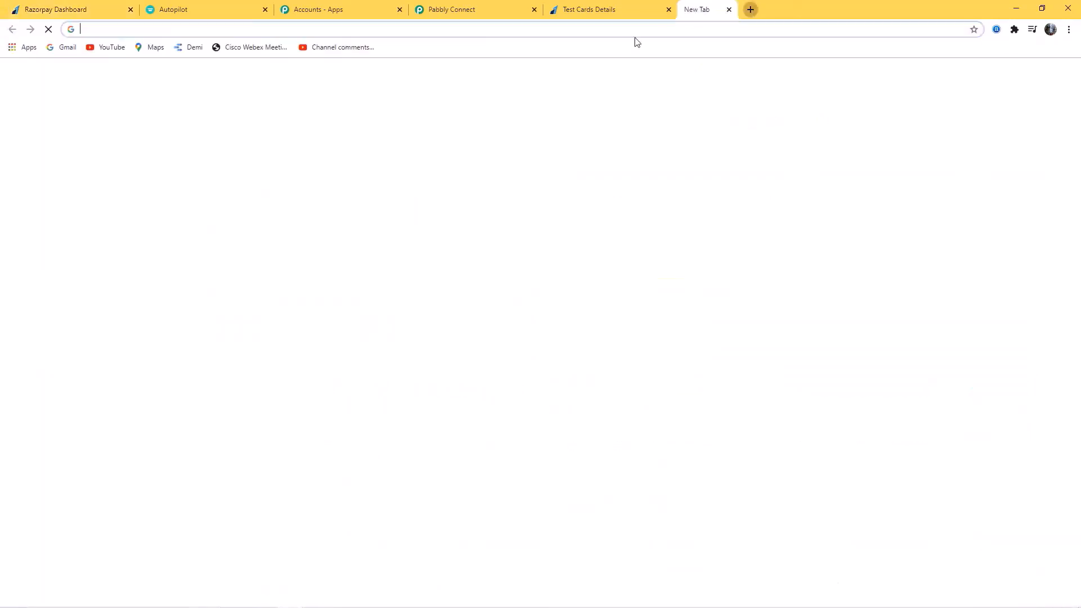
left_click(480, 32)
key("ctrl+v")
key("Return")
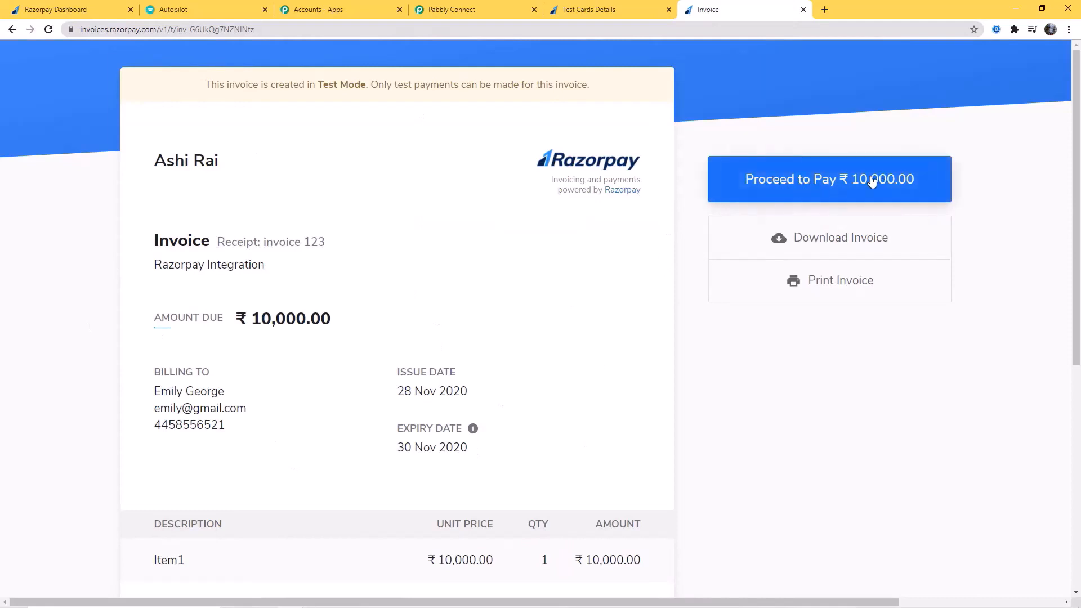
Proceed to pay the ₹10,000 invoice and choose Card as payment method
left_click(853, 183)
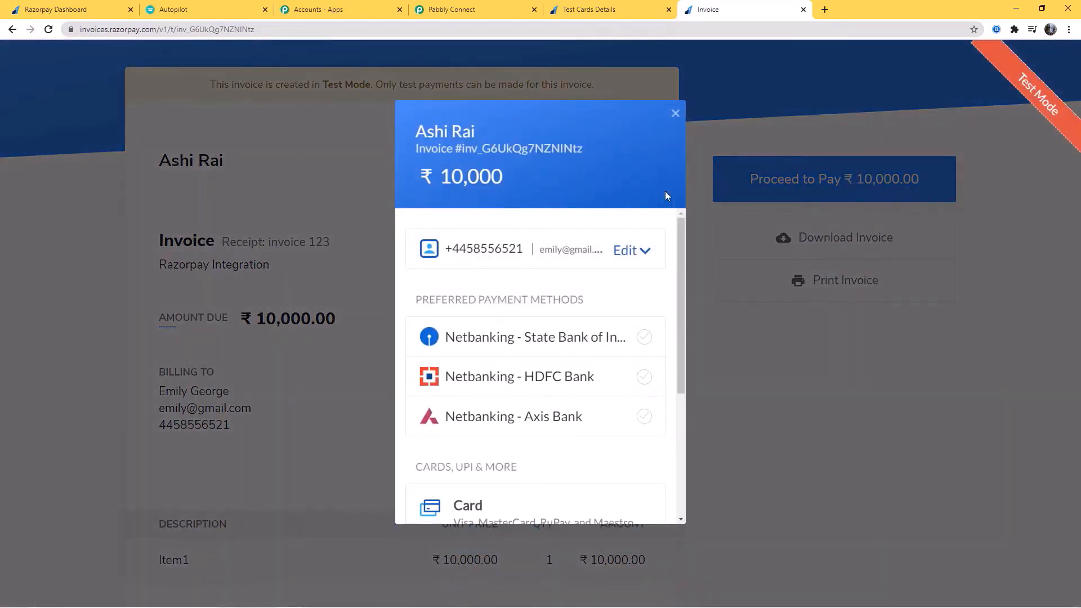
left_click_drag(683, 235, 672, 349)
scroll(672, 350, "up", 3)
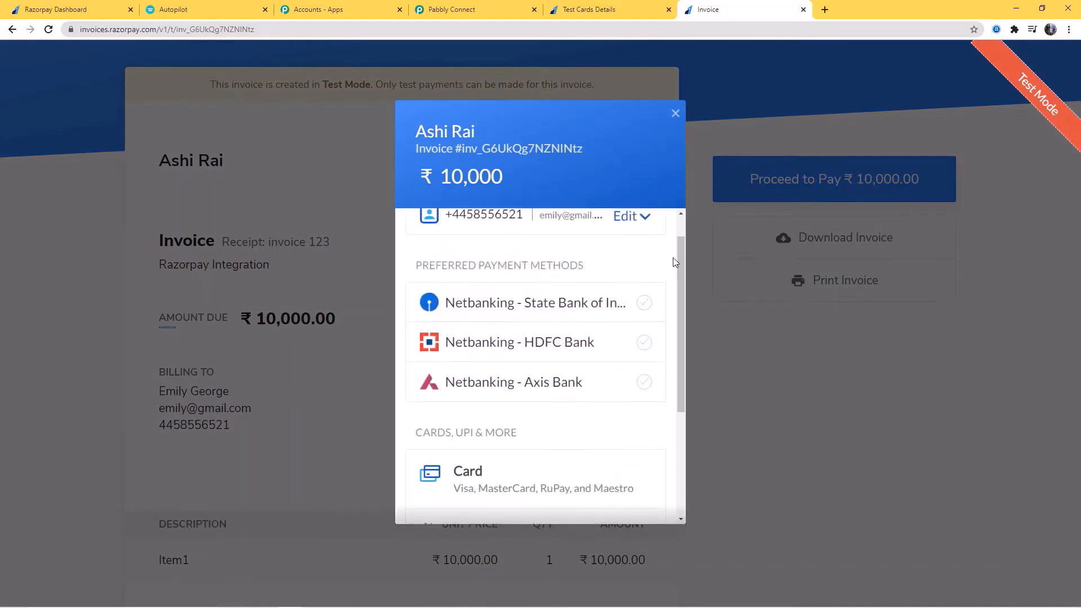
scroll(562, 421, "down", 2)
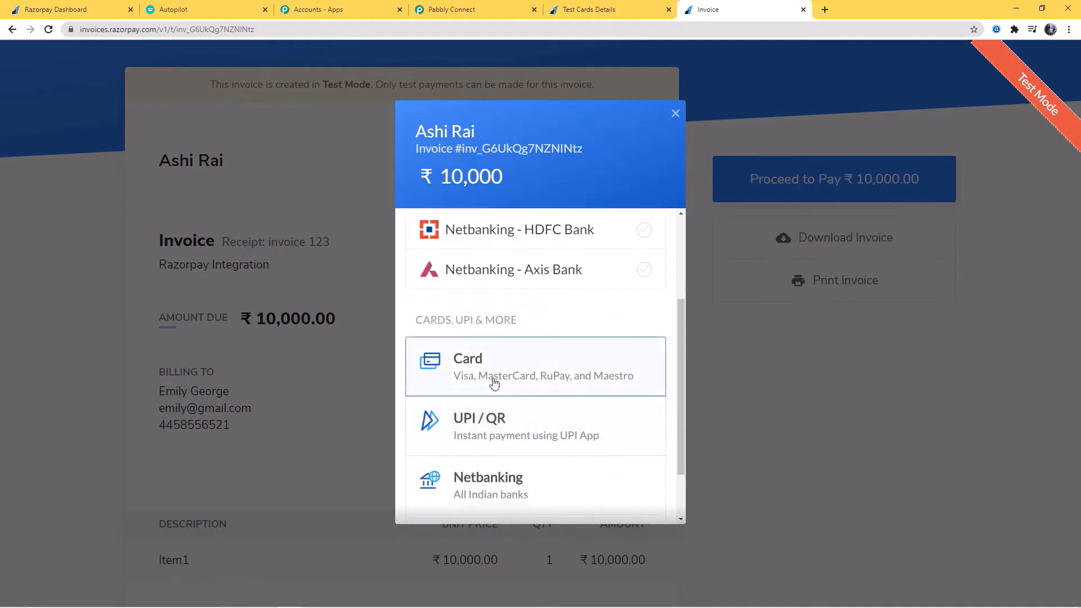
left_click(556, 379)
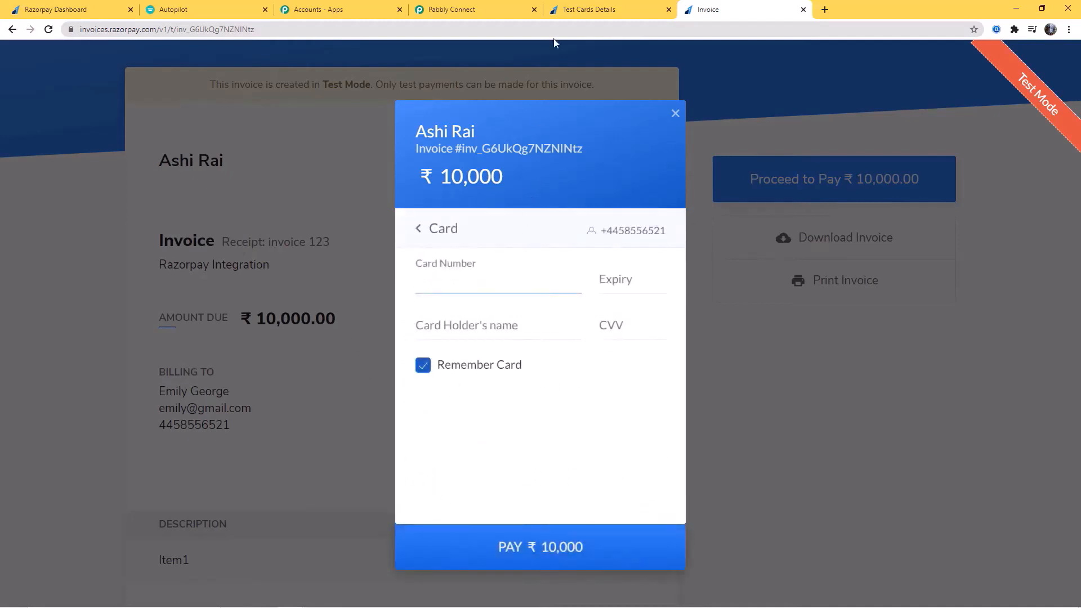
Copy the test card number from the docs tab and paste it into the card form
left_click(611, 12)
right_click(486, 266)
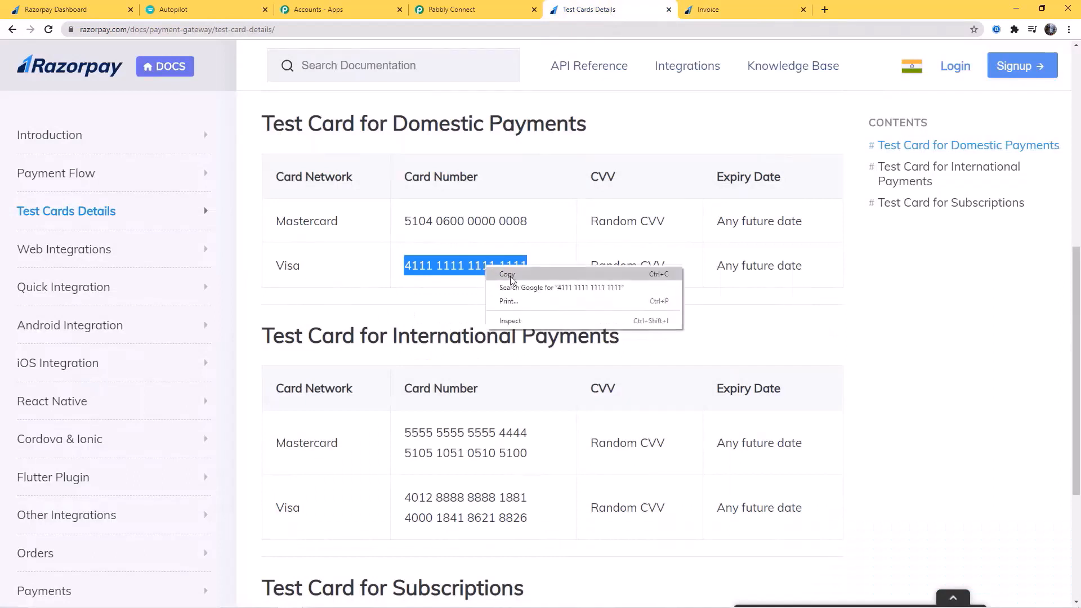
left_click(513, 276)
left_click(744, 10)
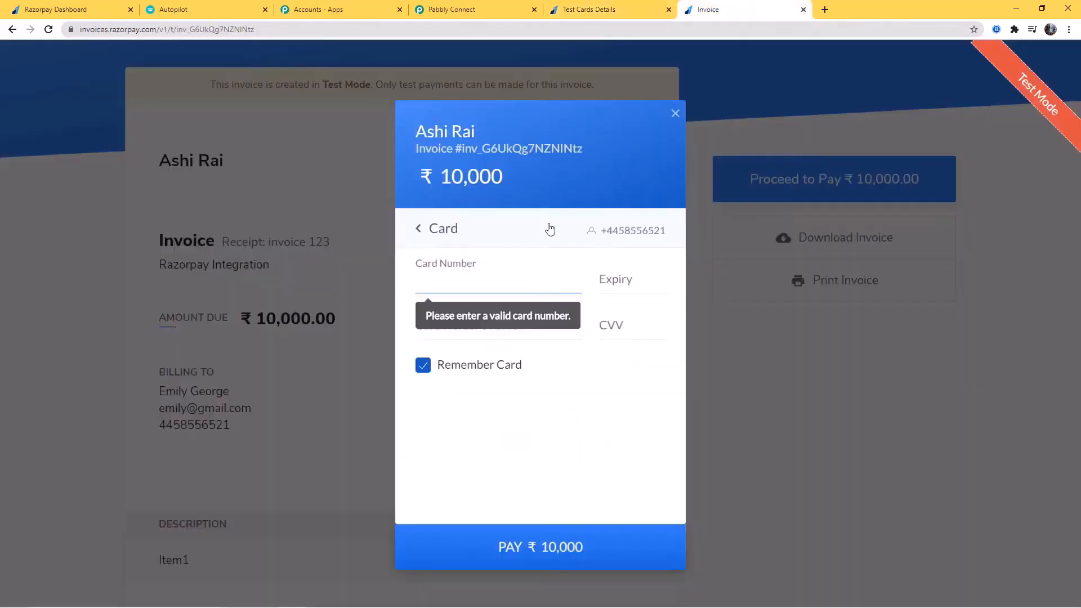
key("ctrl+v")
Enter expiry 03 and the CVV, pay, skip saving the card, and choose Success
type("03")
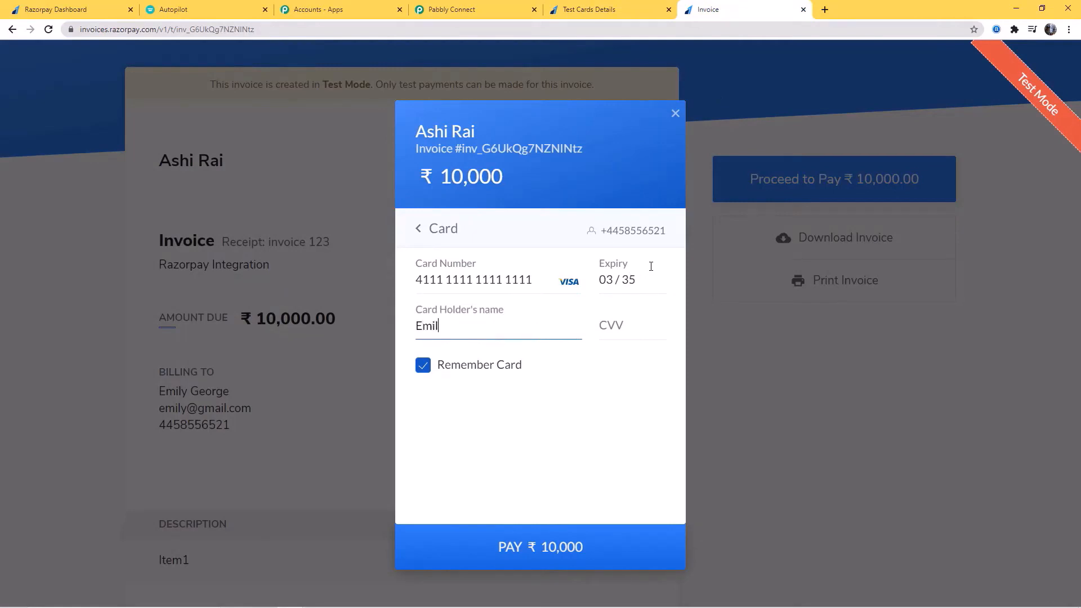
left_click(650, 332)
type("1")
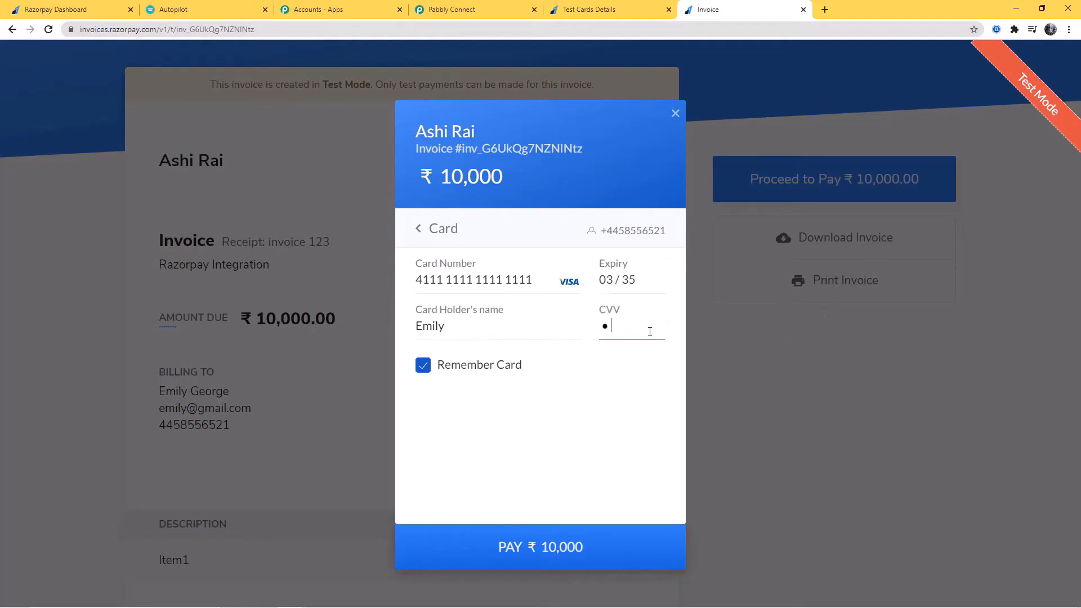
left_click(534, 559)
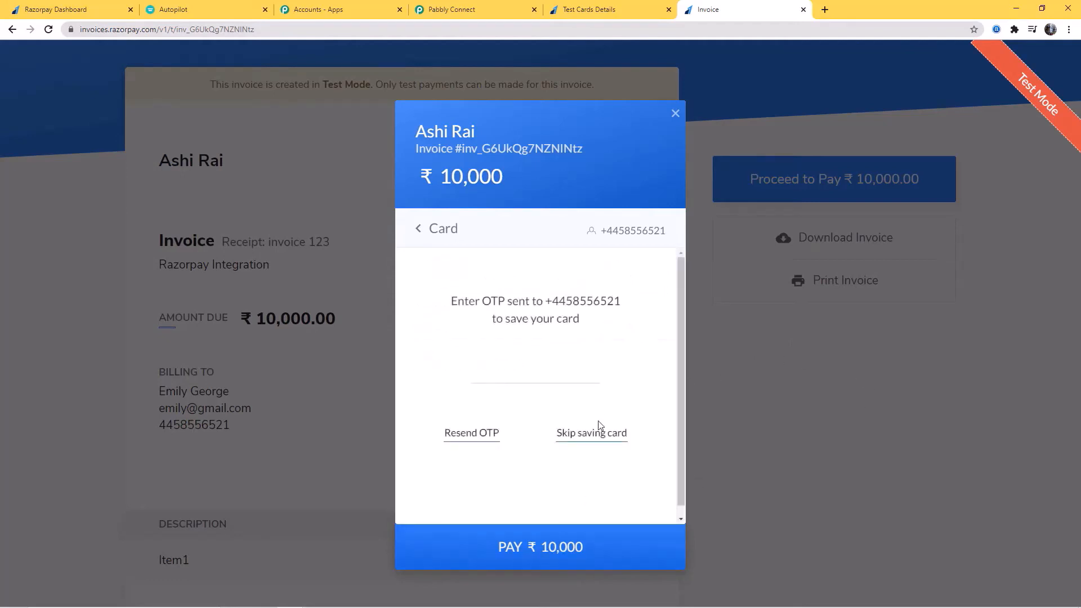
left_click(594, 443)
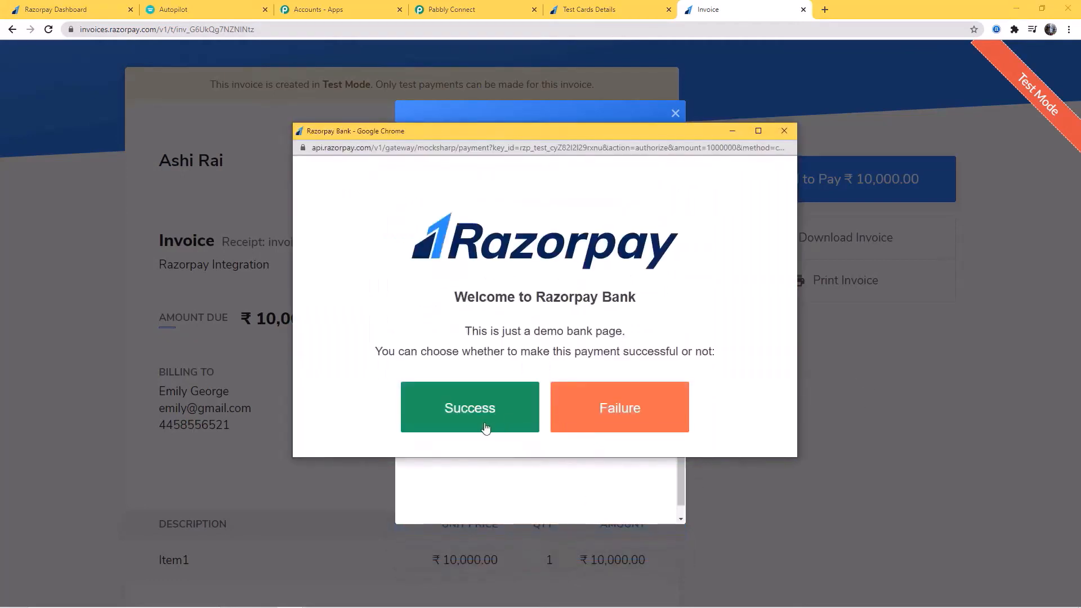
left_click(493, 421)
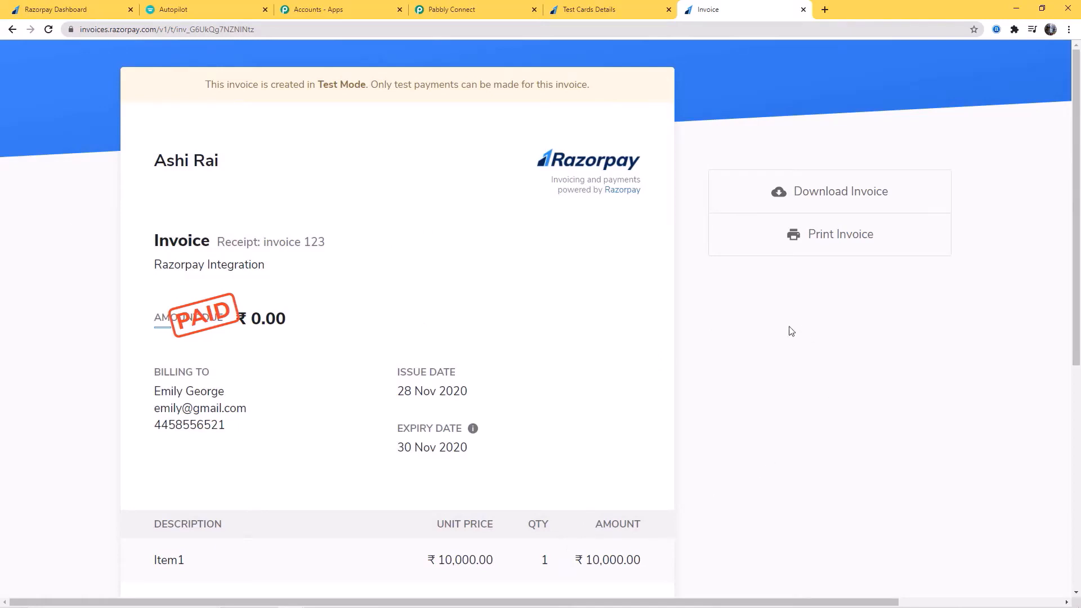
Review the captured invoice.paid webhook response in Pabbly, save the trigger, and dismiss the confirmation
left_click(513, 13)
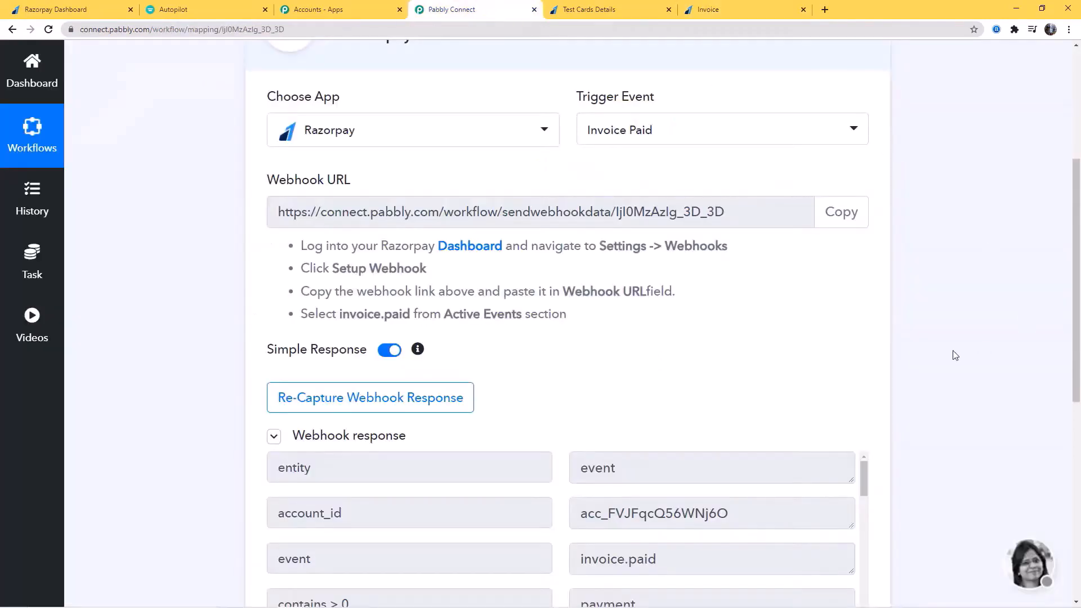
scroll(955, 355, "down", 2)
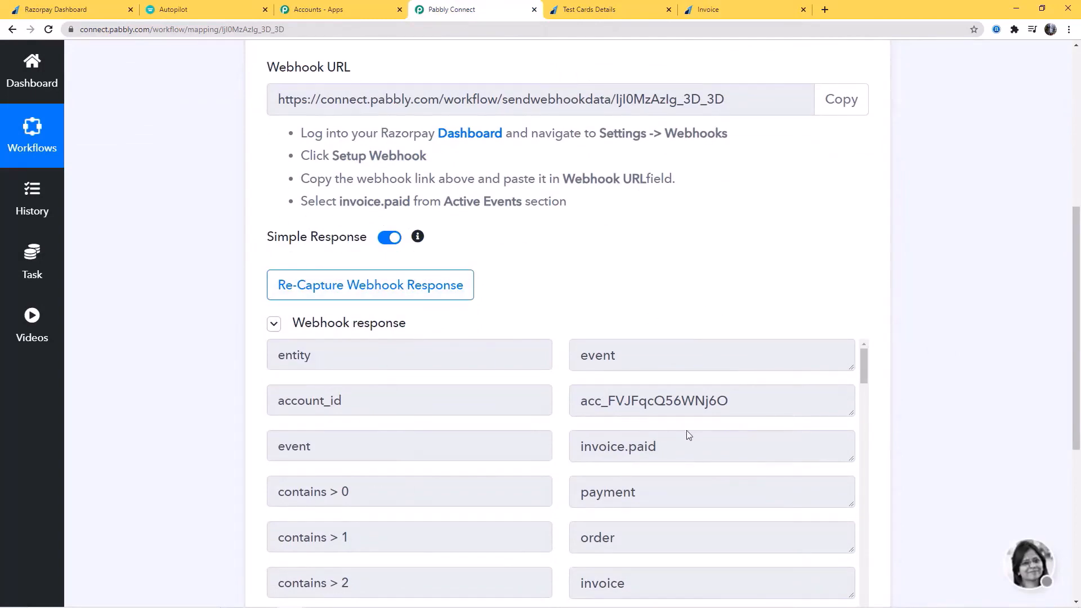
scroll(690, 445, "down", 10)
scroll(949, 379, "down", 3)
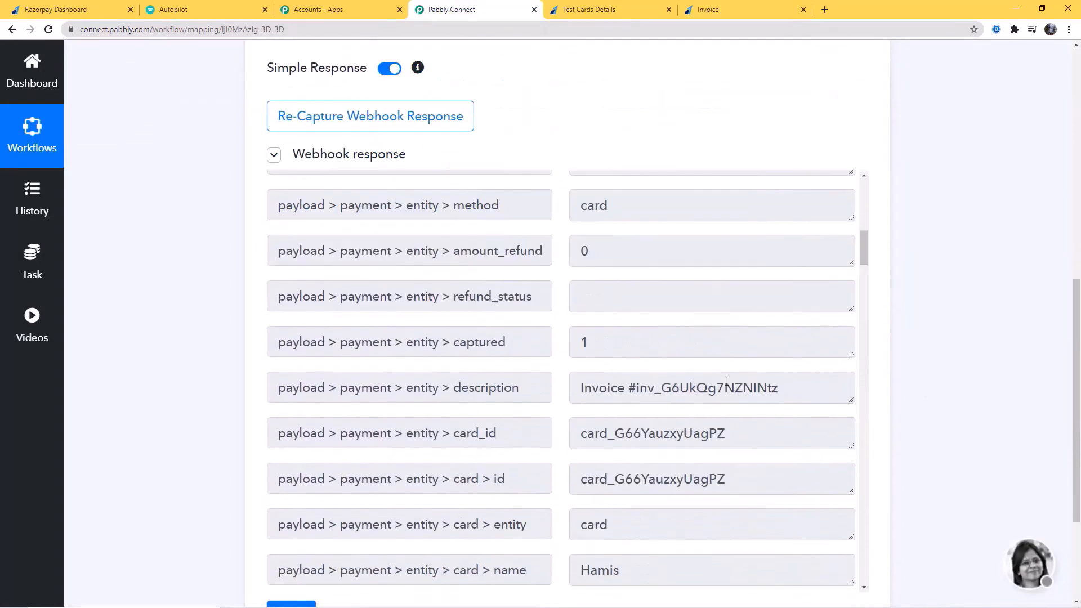
scroll(727, 381, "down", 14)
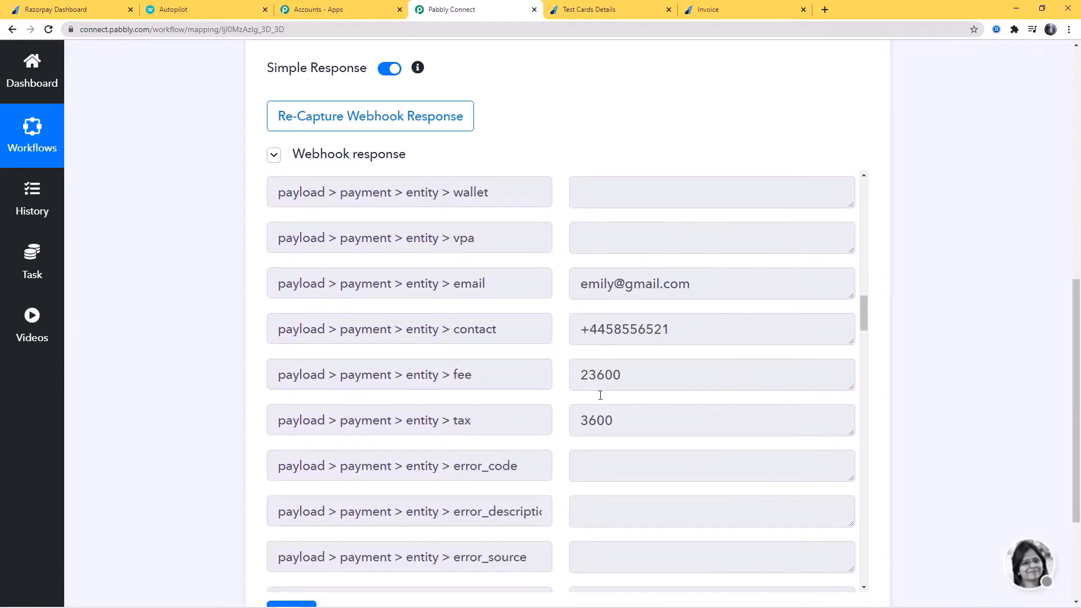
scroll(702, 398, "down", 4)
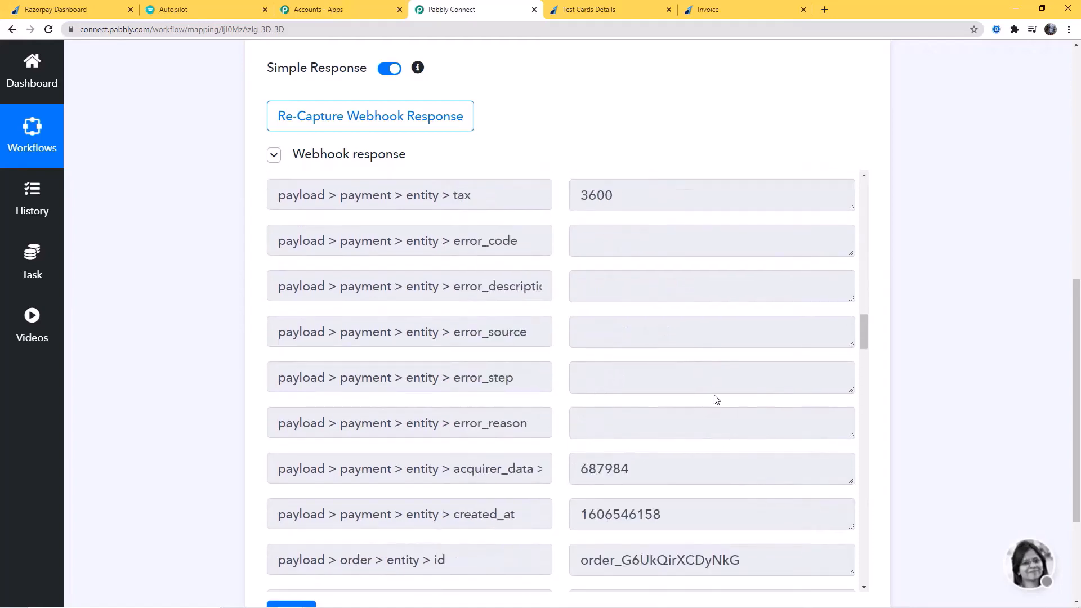
scroll(719, 398, "up", 5)
scroll(986, 321, "down", 3)
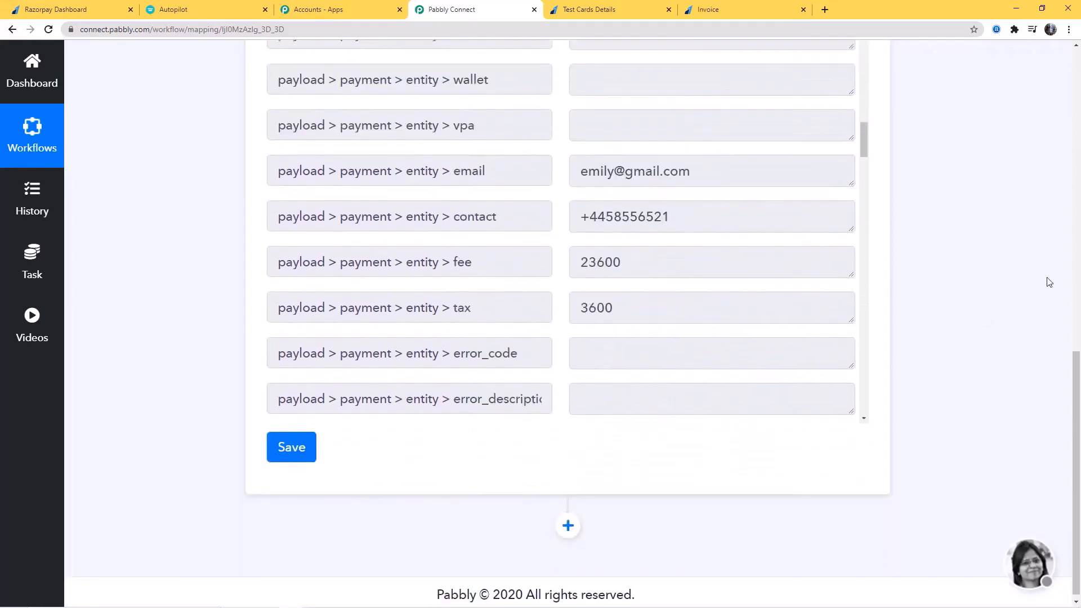
left_click(271, 452)
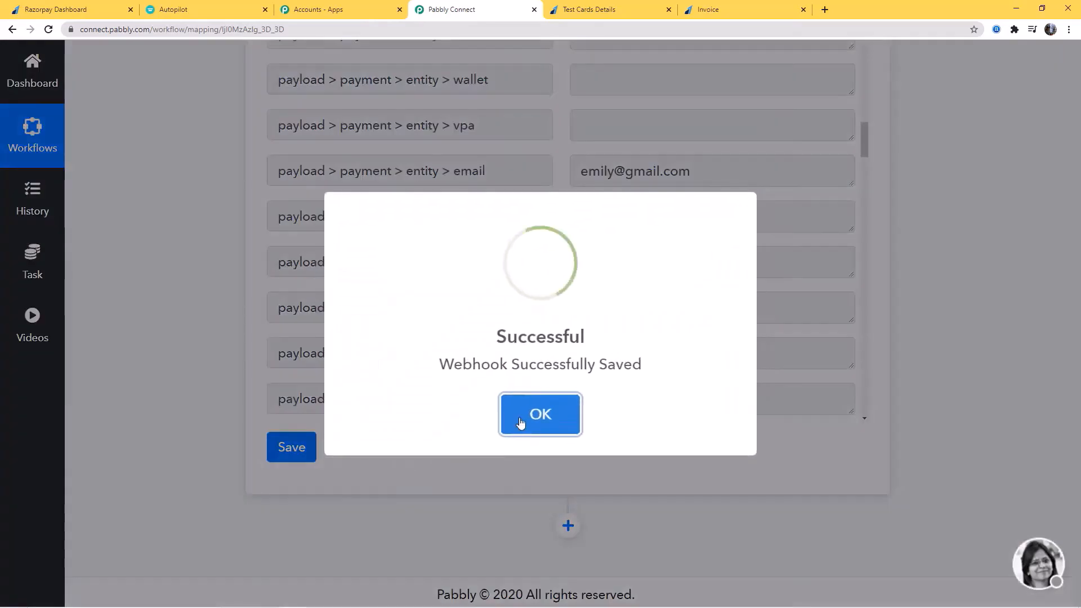
left_click(519, 423)
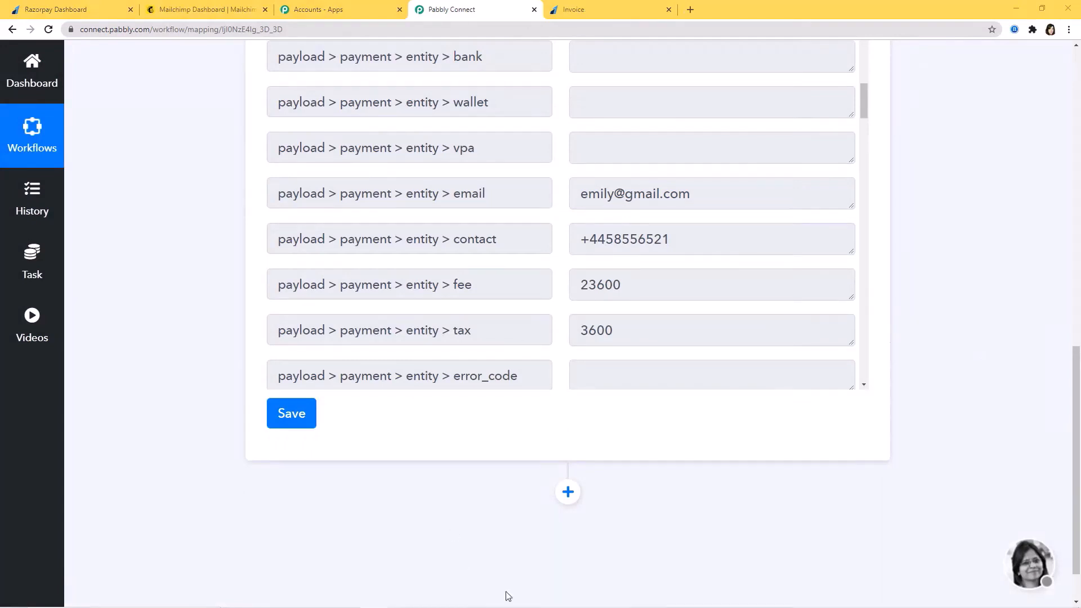
Add an action step using the MailChimp app with the Add New Member event
left_click(566, 494)
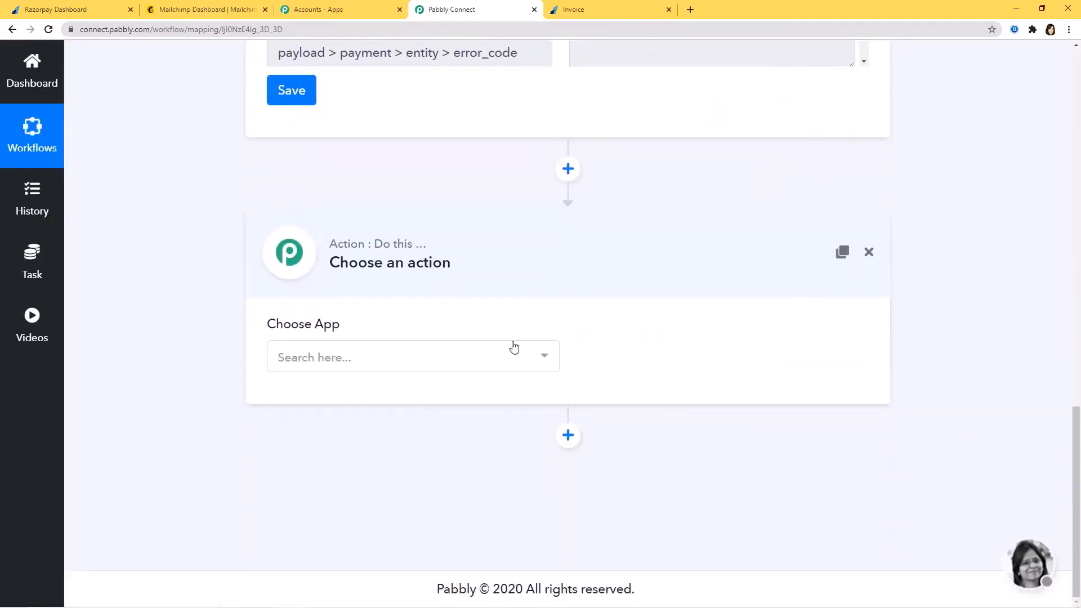
left_click(515, 361)
type("mai")
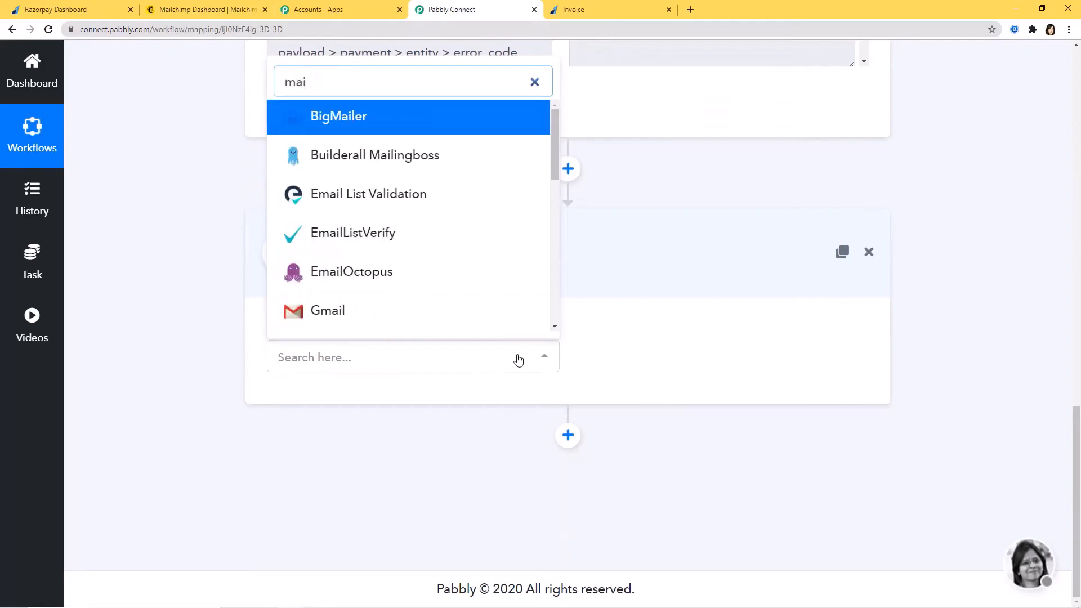
type("lch")
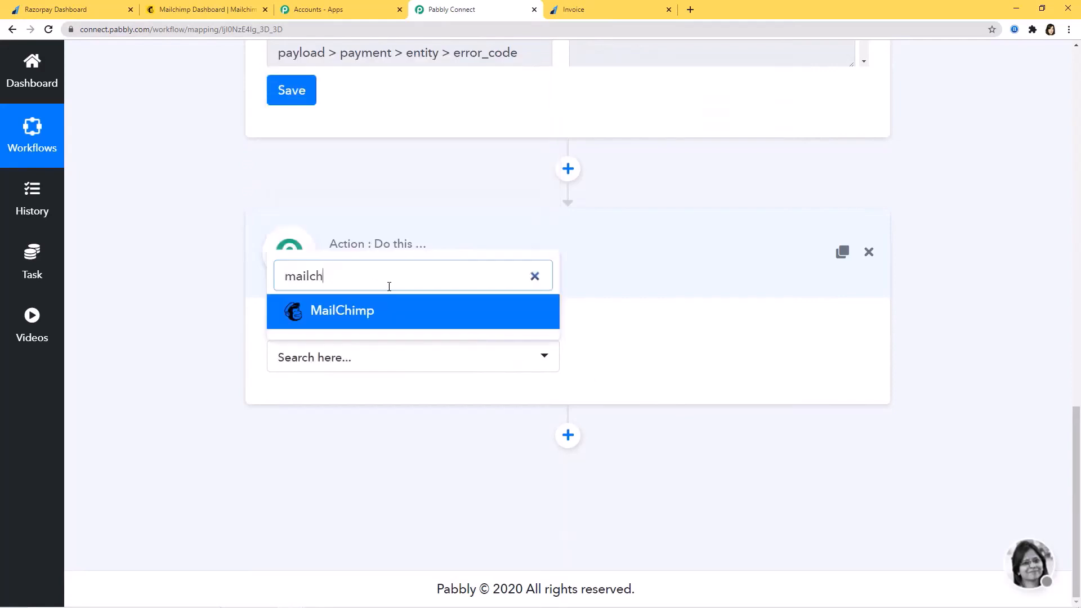
left_click(381, 312)
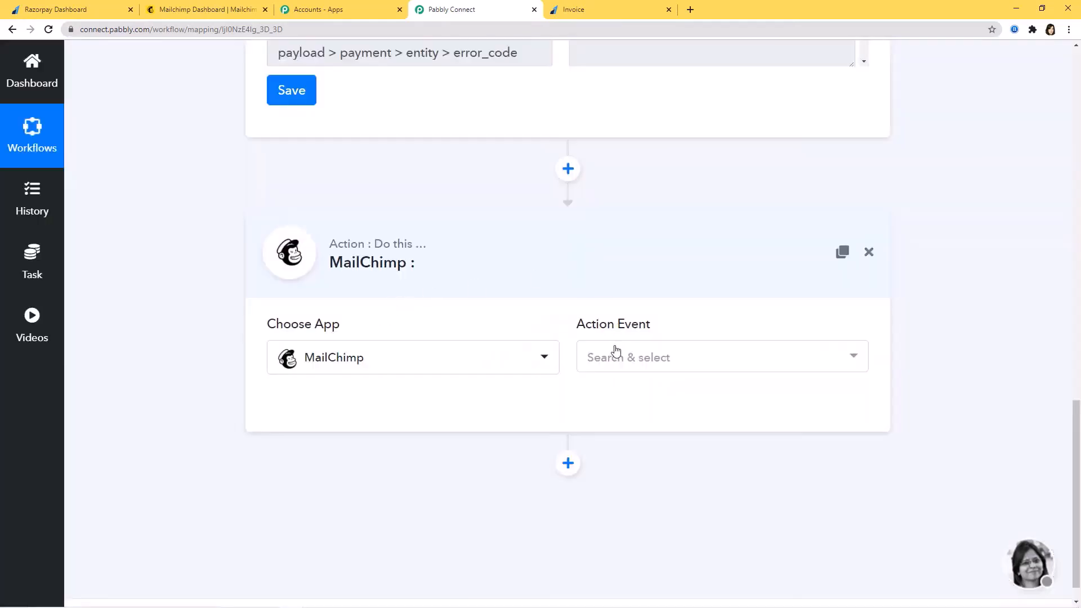
left_click(614, 365)
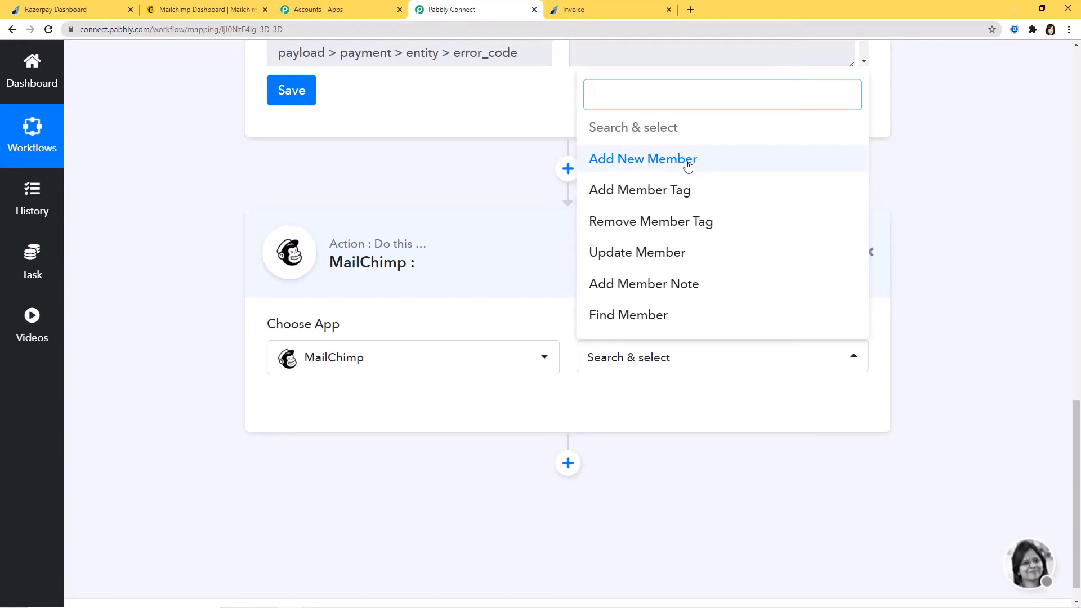
left_click(683, 164)
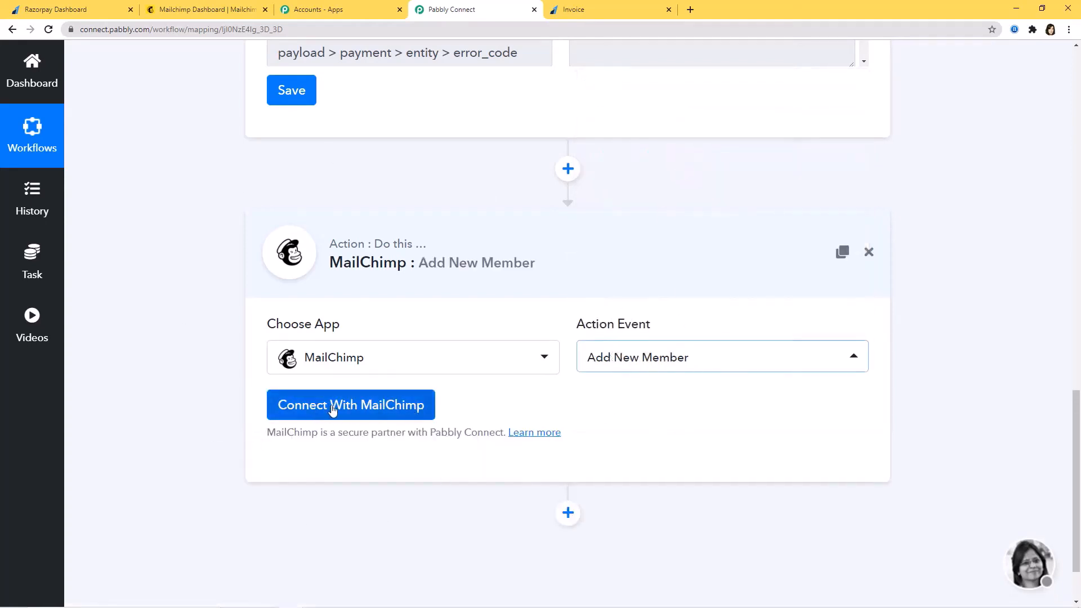
Start a MailChimp connection with New Credentials, review the Token hint, then bring up the Mailchimp dashboard
left_click(365, 411)
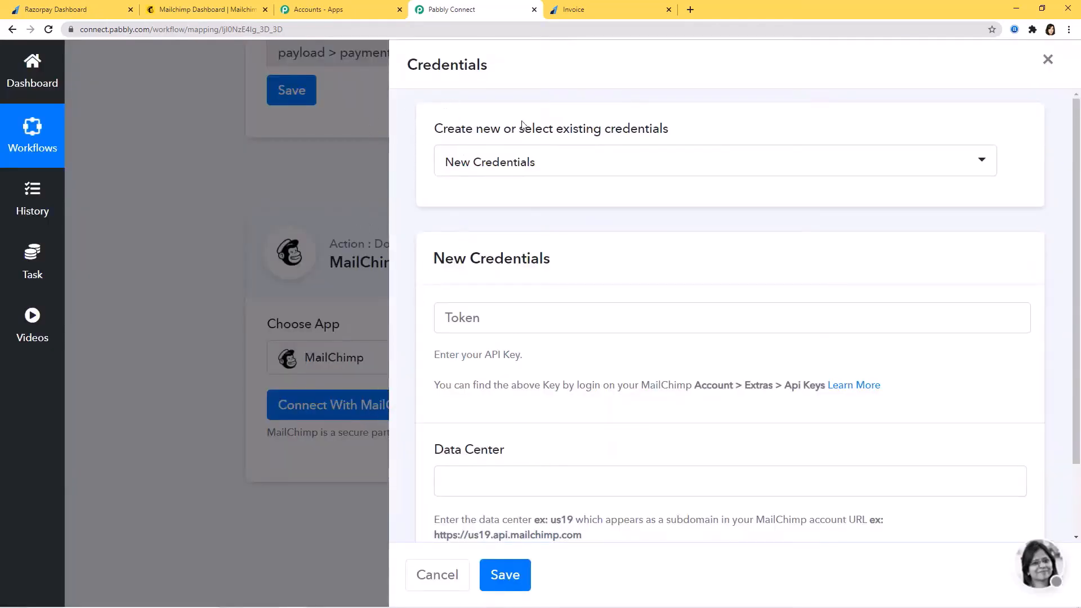
left_click(598, 168)
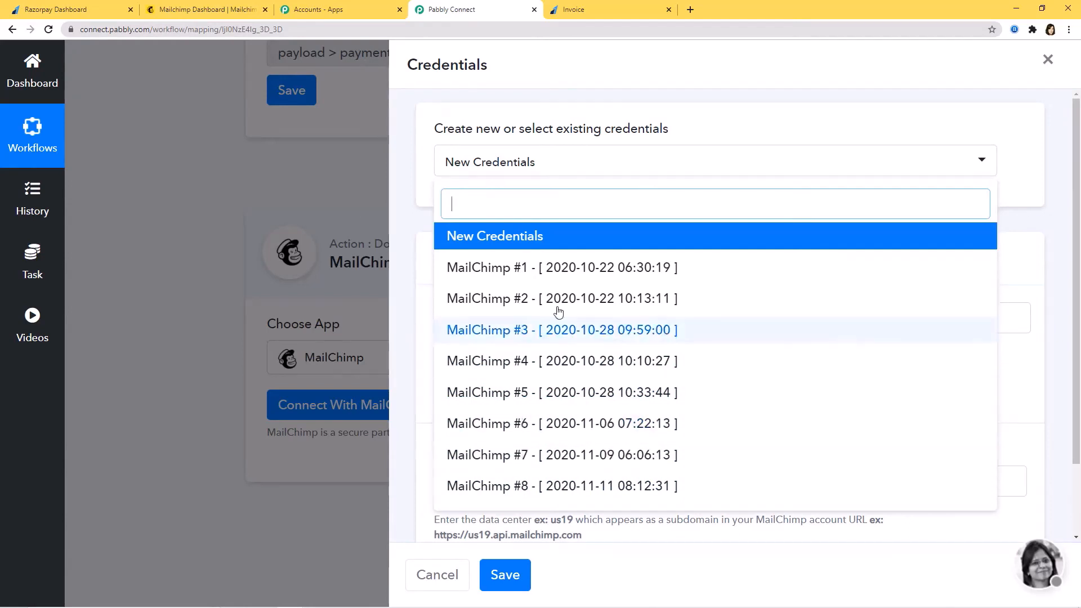
left_click(492, 239)
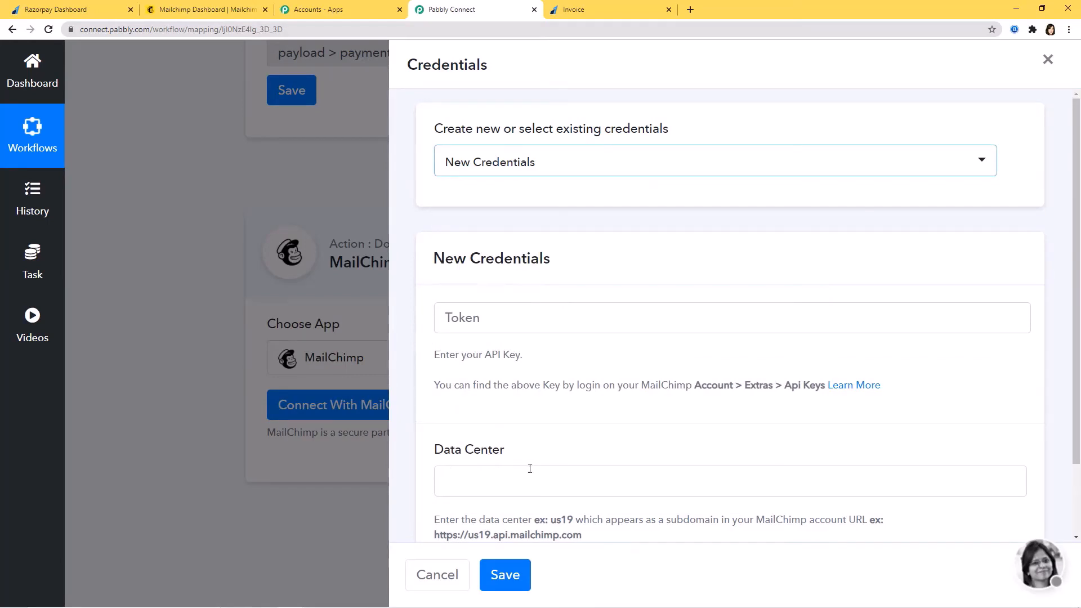
left_click_drag(434, 353, 567, 355)
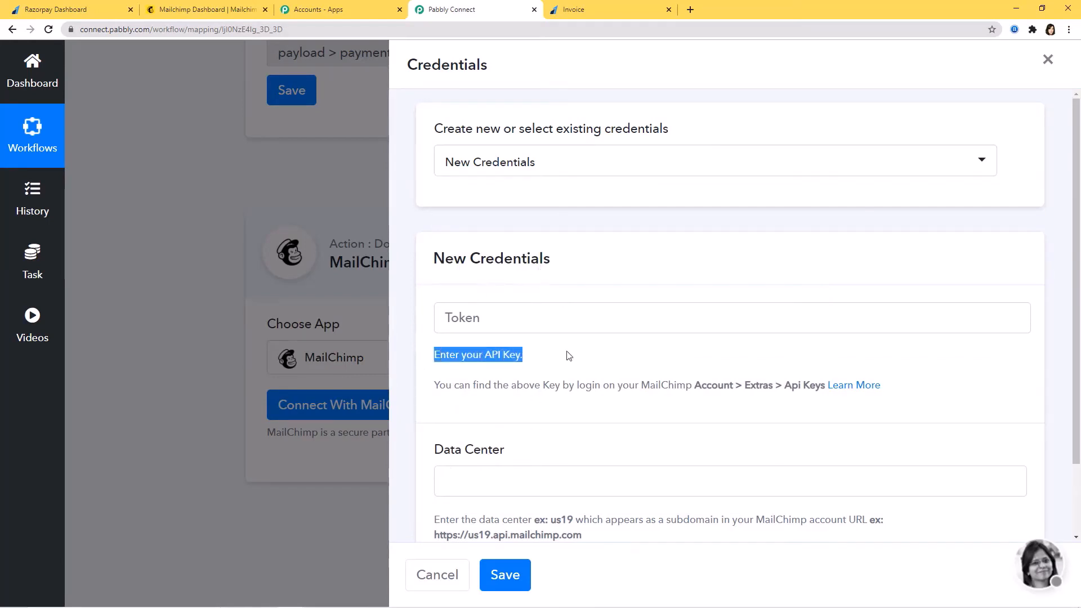
left_click(484, 387)
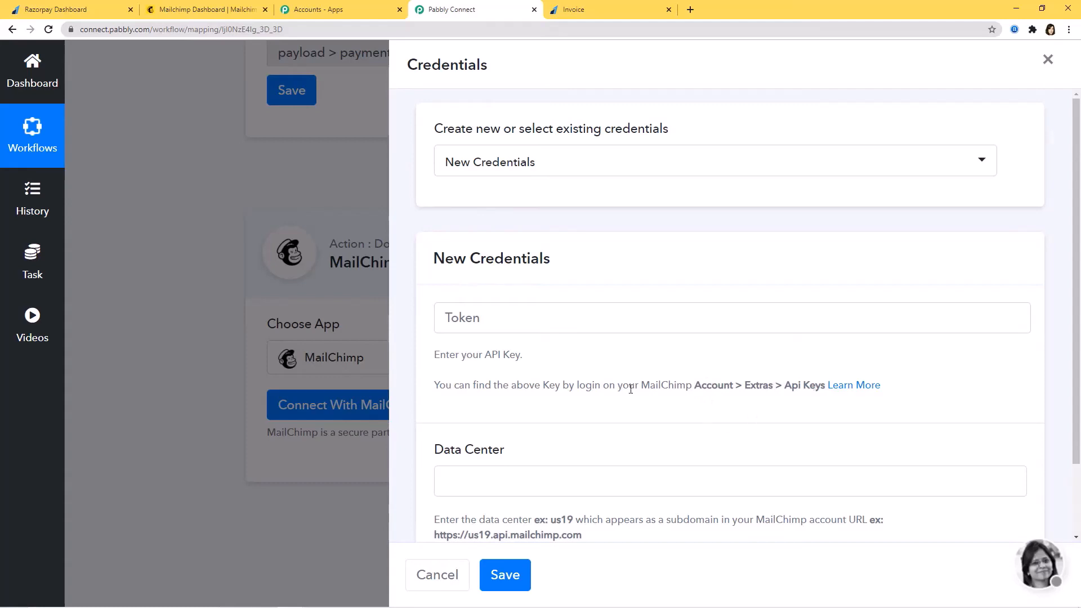
left_click(206, 11)
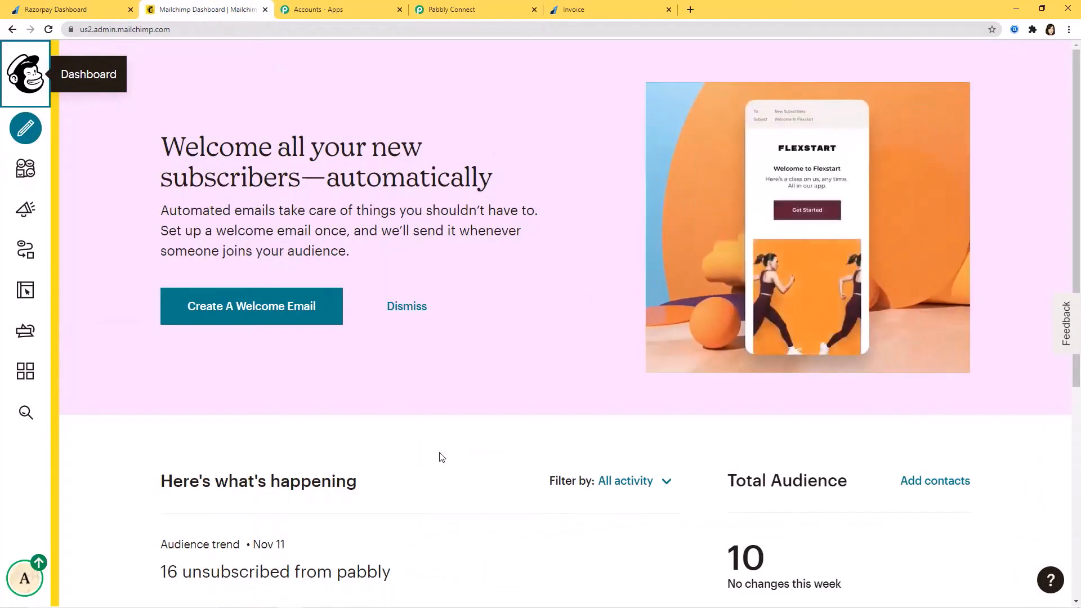
Copy the existing API key from Mailchimp's Account > Extras > API keys page and return to Pabbly
left_click(25, 581)
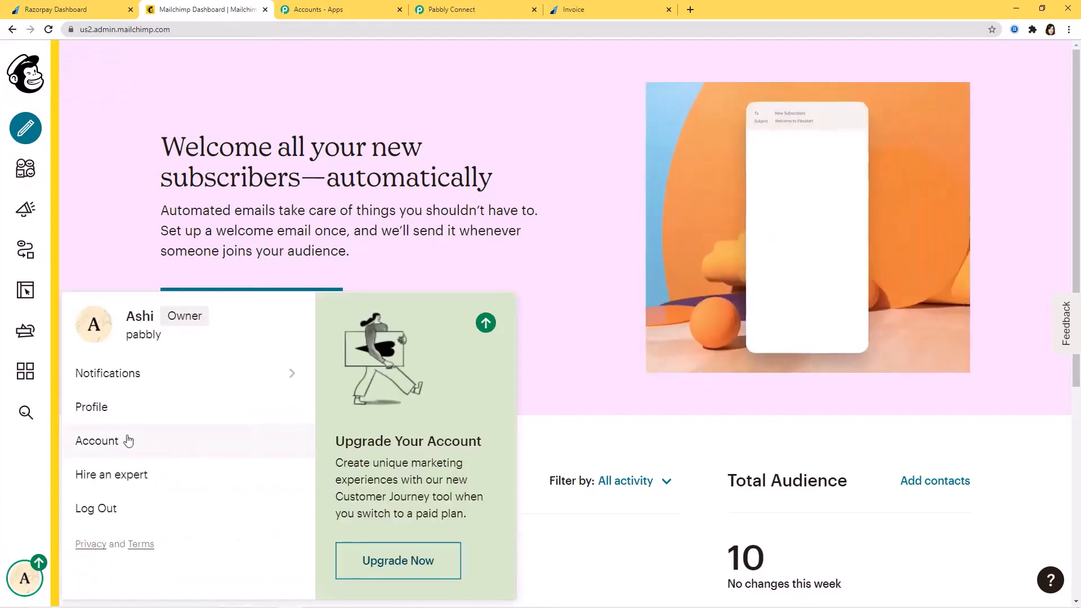
left_click(115, 443)
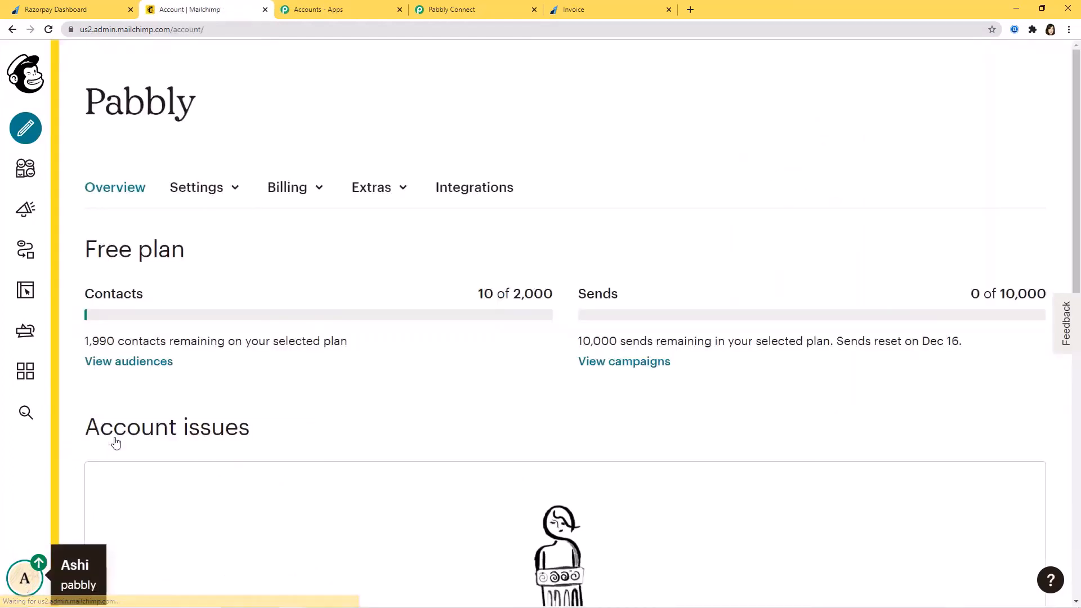
left_click(380, 190)
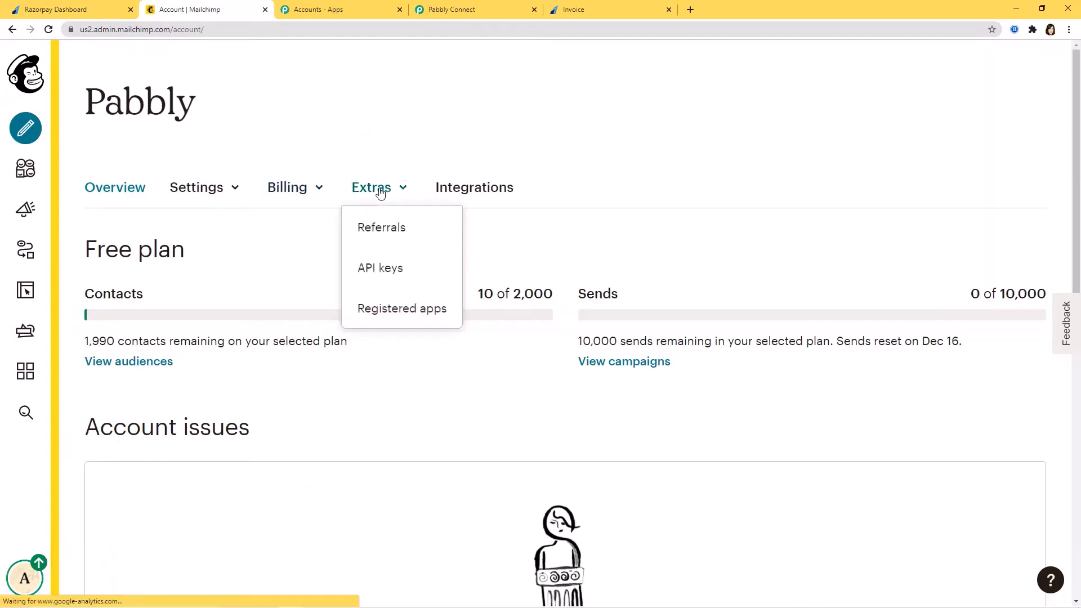
left_click(392, 272)
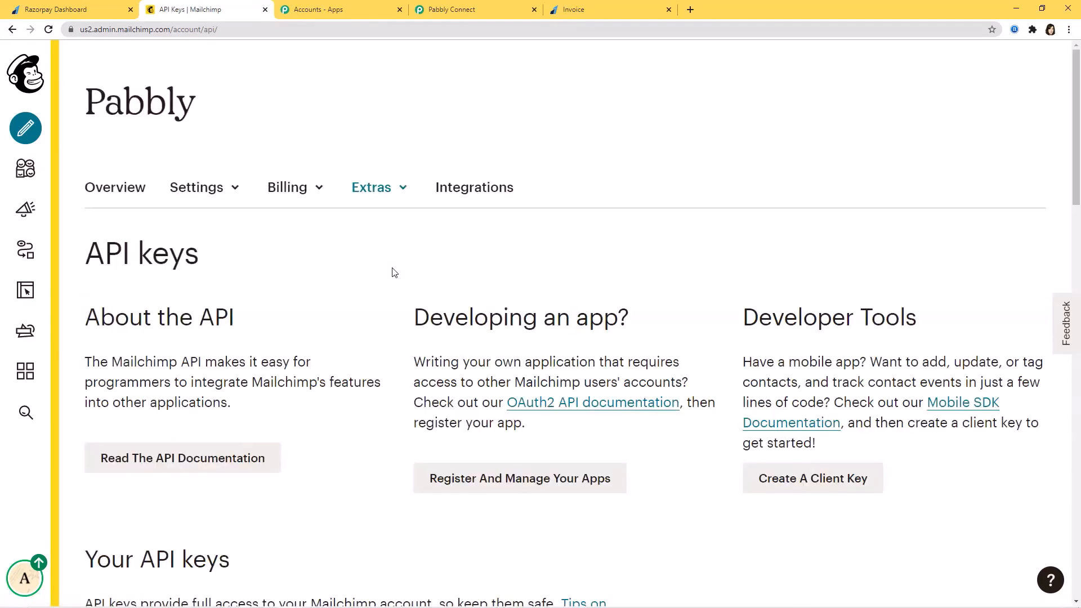
scroll(392, 273, "down", 6)
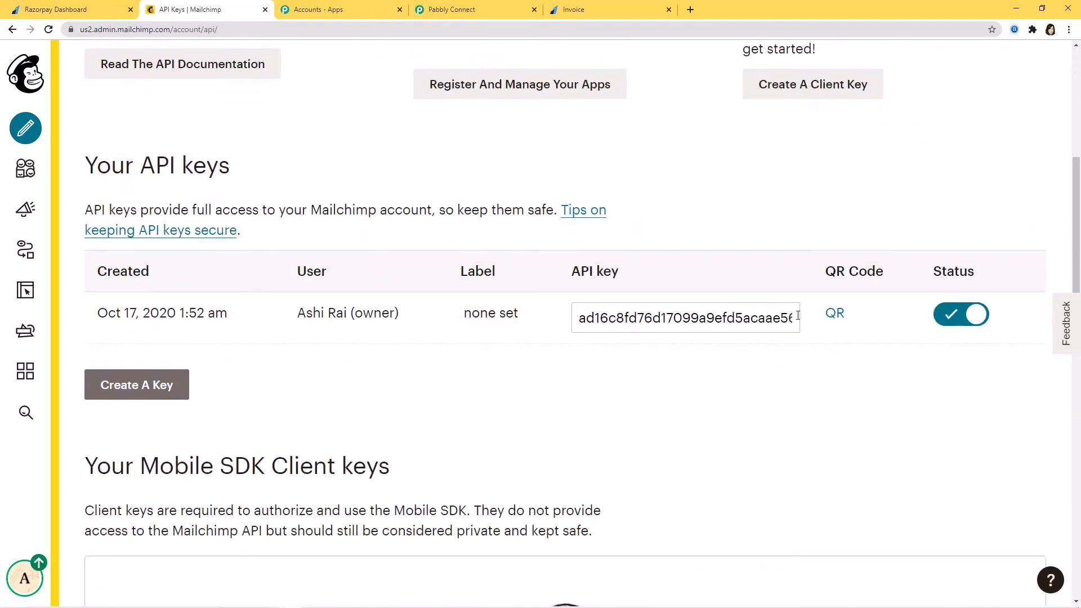
left_click_drag(581, 319, 823, 331)
key("ctrl+c")
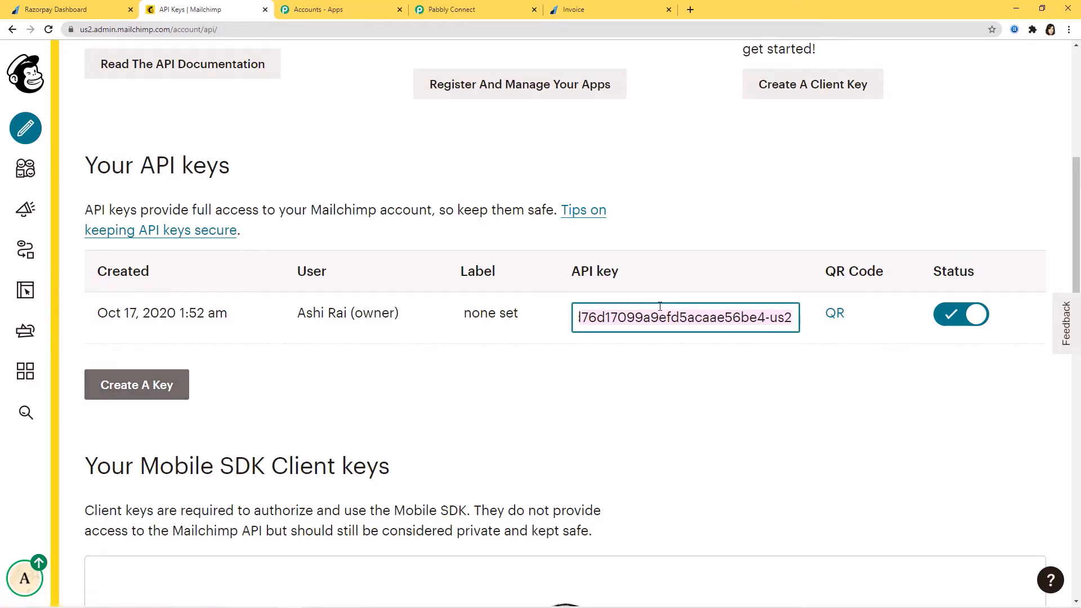
left_click(462, 11)
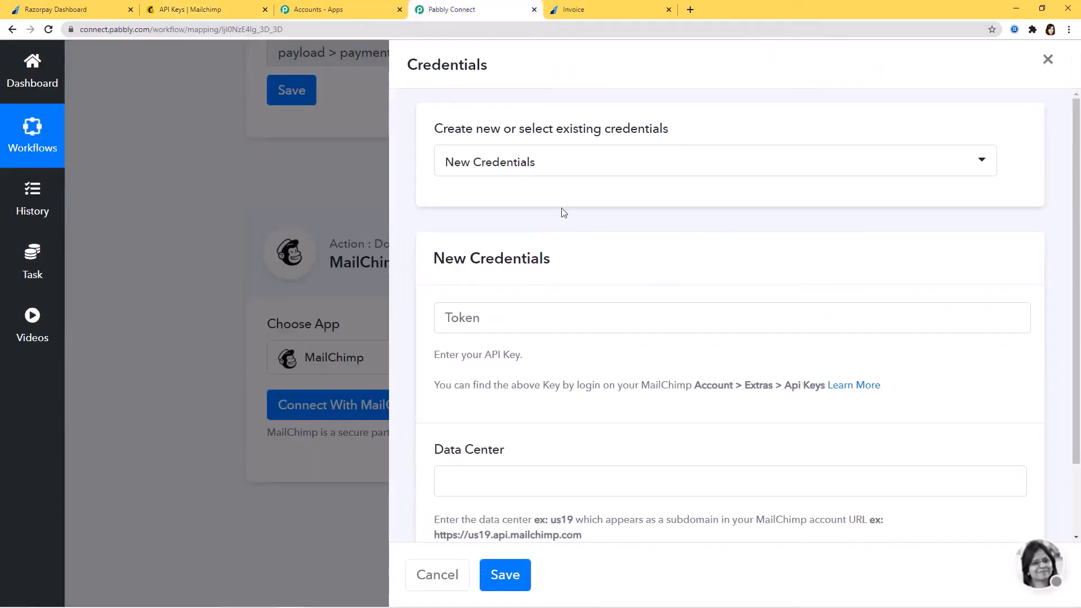
Paste the copied Mailchimp API key into the Token field
left_click(485, 324)
key("ctrl+v")
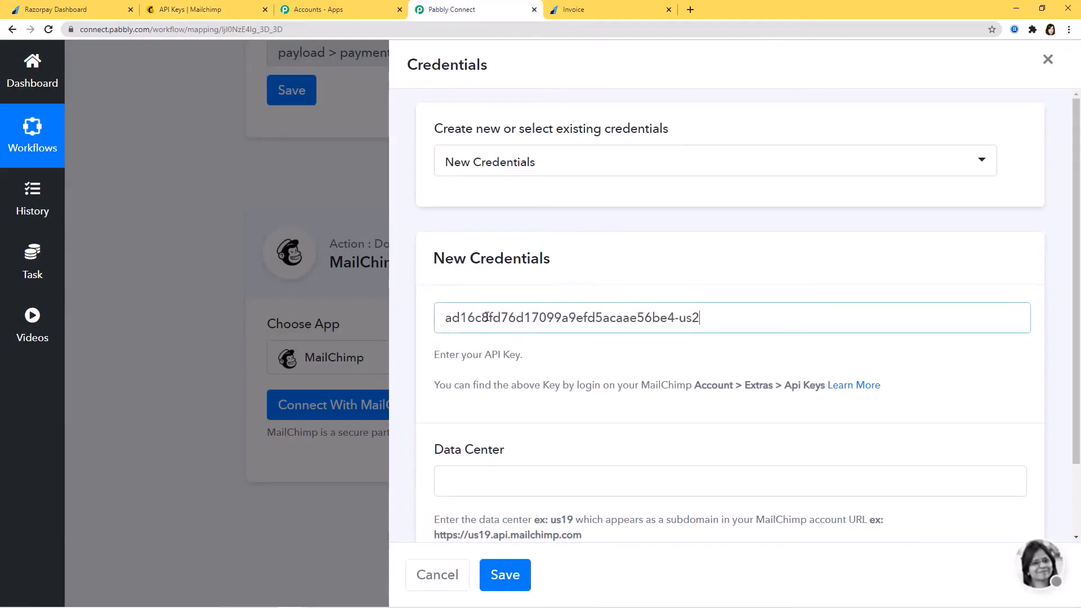
scroll(760, 419, "down", 1)
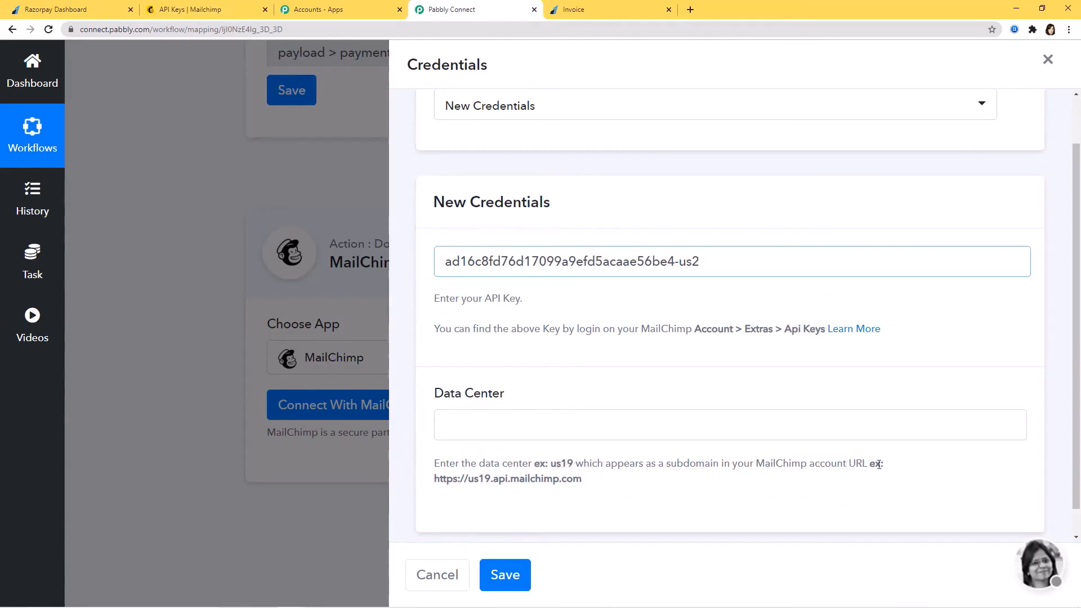
left_click_drag(468, 482, 491, 480)
left_click(718, 488)
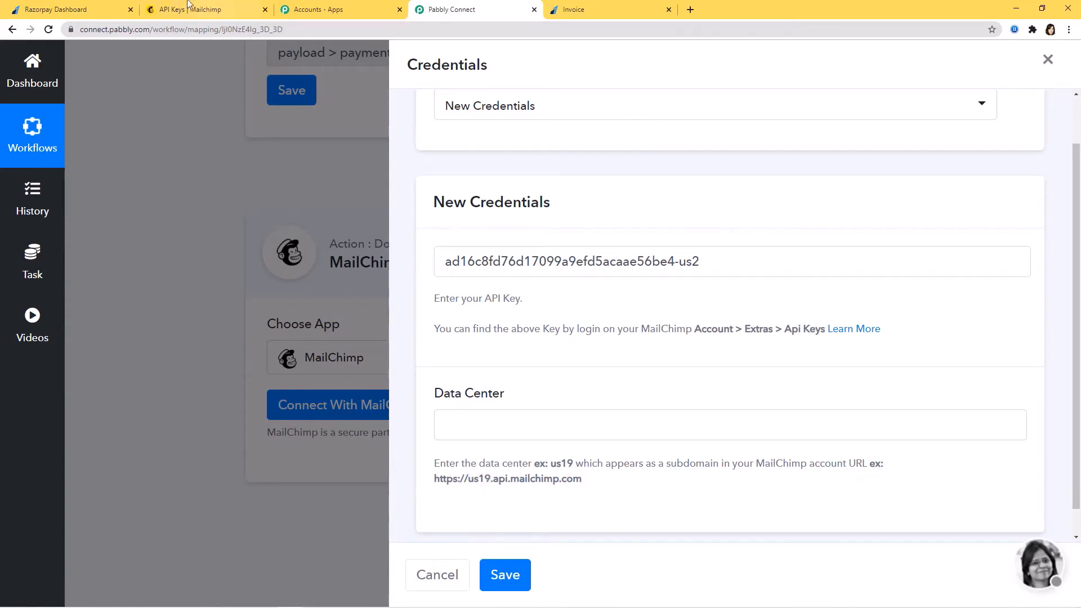
Enter us2 from the Mailchimp URL as the Data Center and save the credentials
left_click(190, 9)
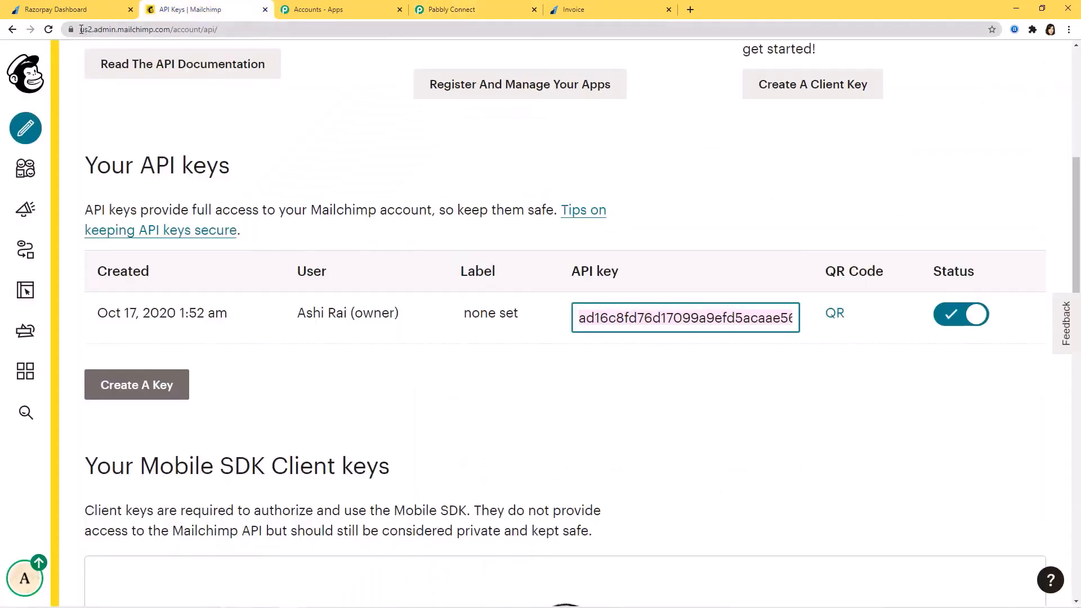
left_click_drag(81, 29, 94, 29)
key("ctrl+c")
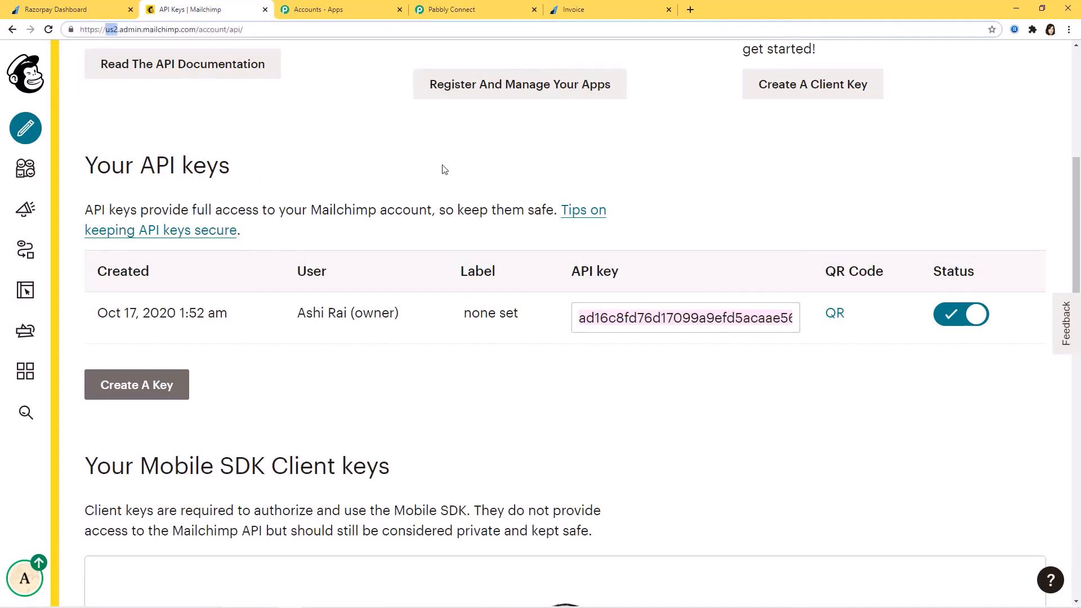
left_click(451, 9)
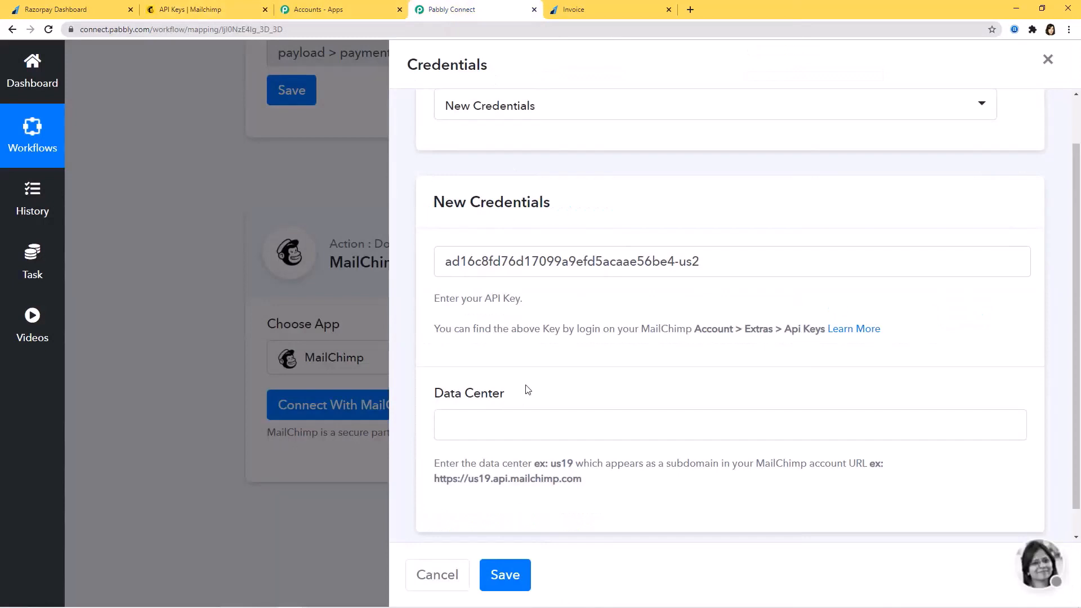
left_click(505, 417)
key("ctrl+v")
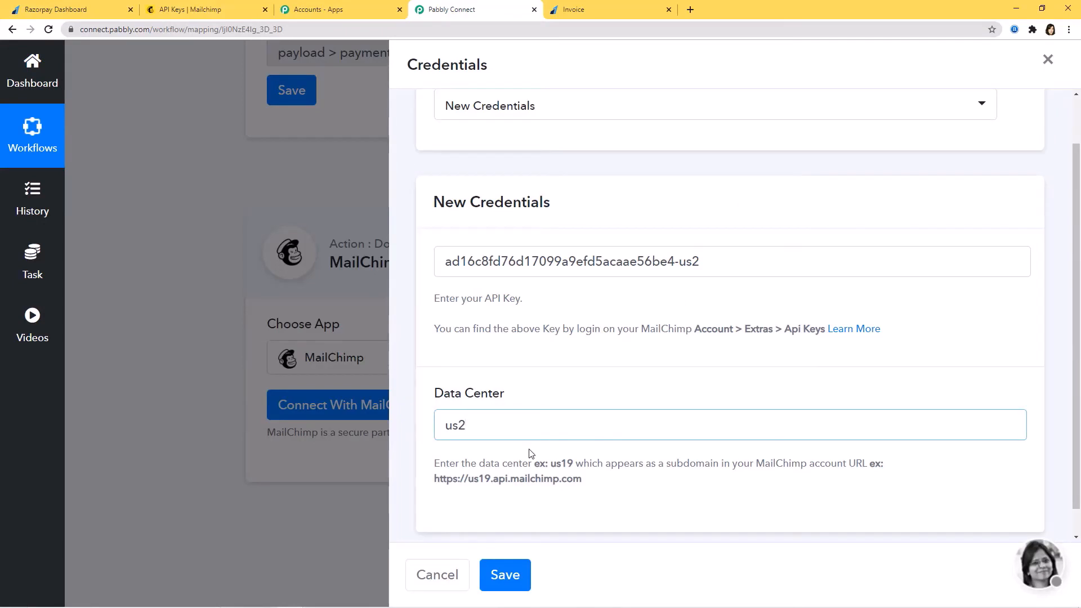
left_click(507, 575)
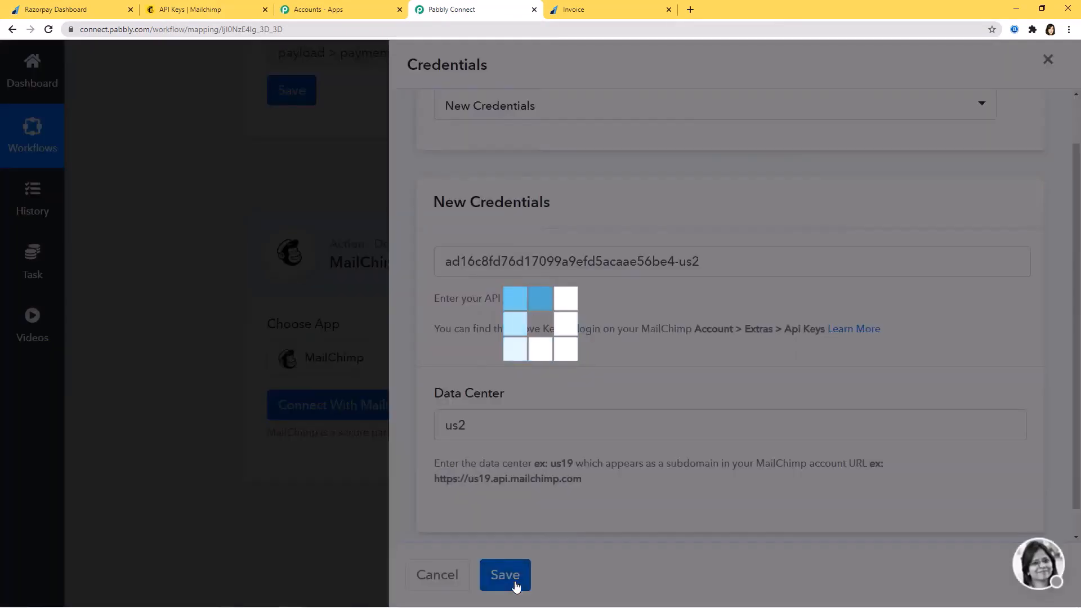
scroll(965, 442, "down", 5)
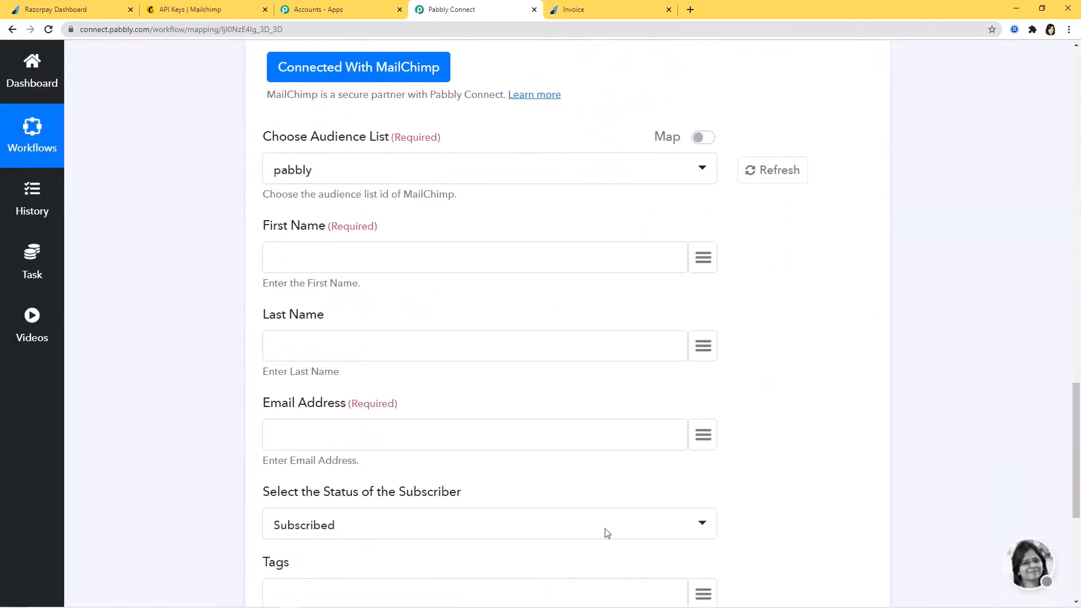
Check the Choose Audience List options and keep pabbly as the audience
scroll(987, 475, "up", 14)
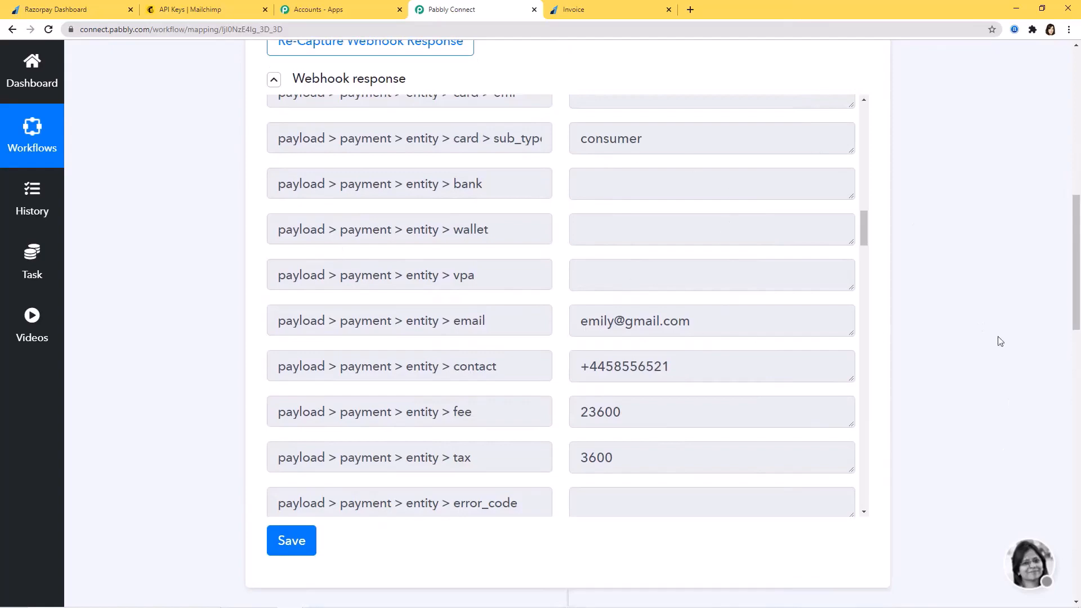
scroll(1022, 387, "down", 10)
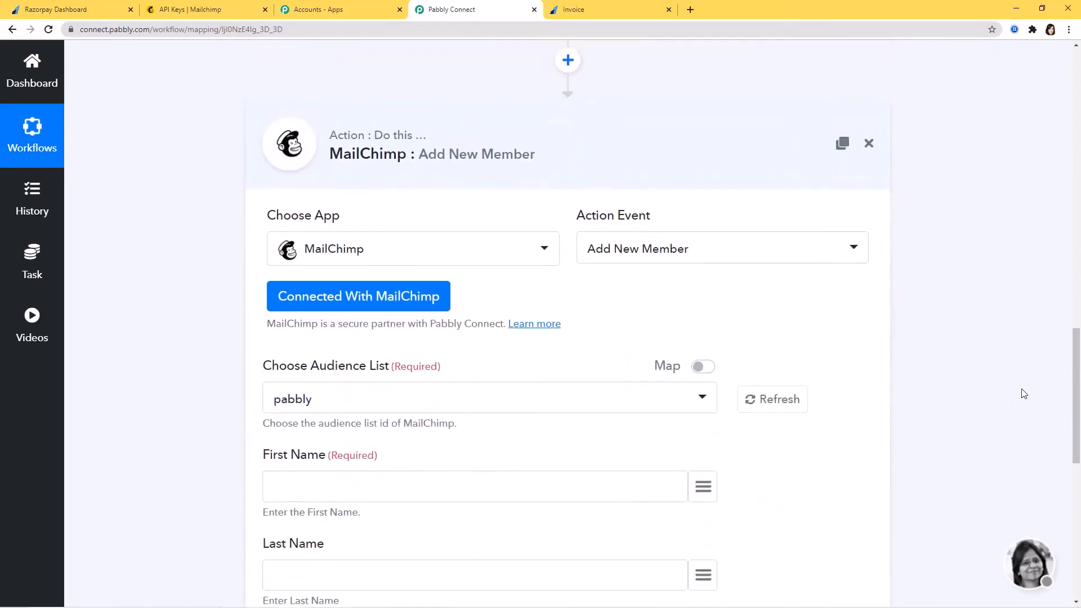
scroll(1024, 394, "down", 2)
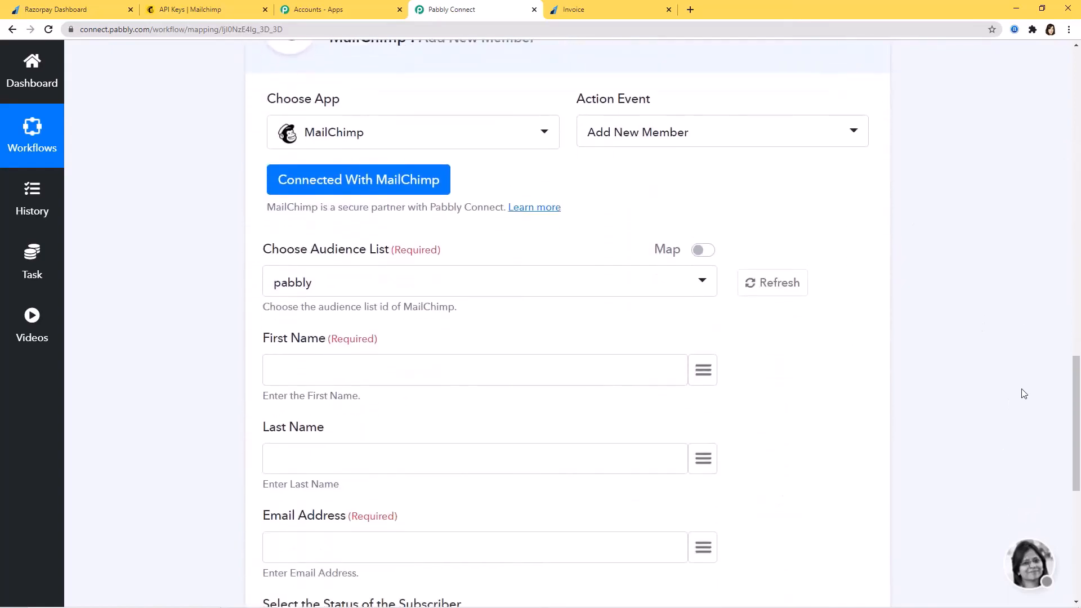
left_click(434, 289)
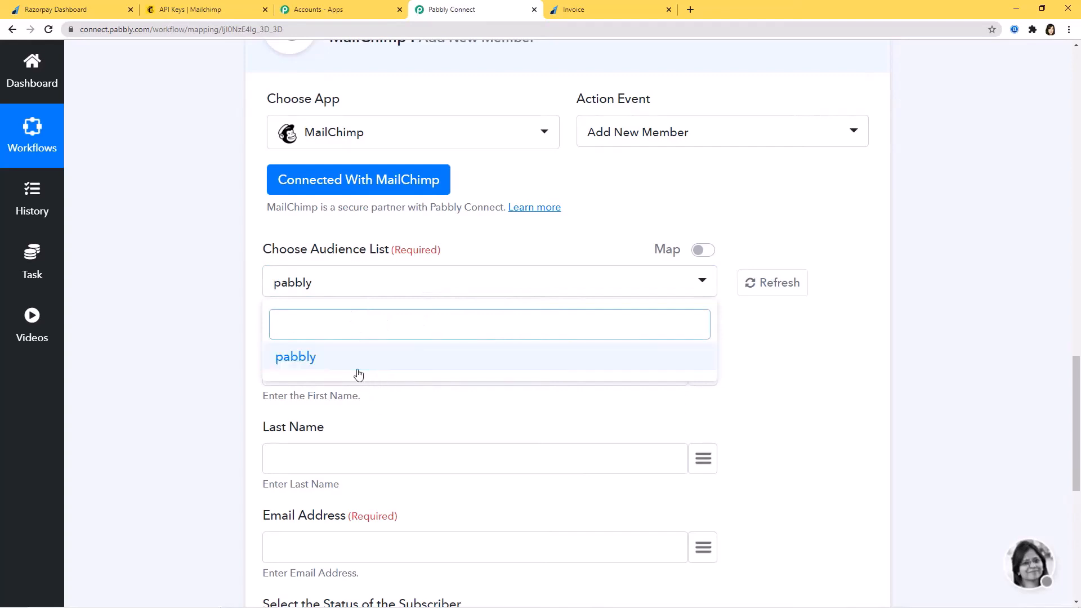
left_click(962, 379)
Confirm on Mailchimp's Audiences page that pabbly, with 10 contacts, is the only audience
left_click(201, 9)
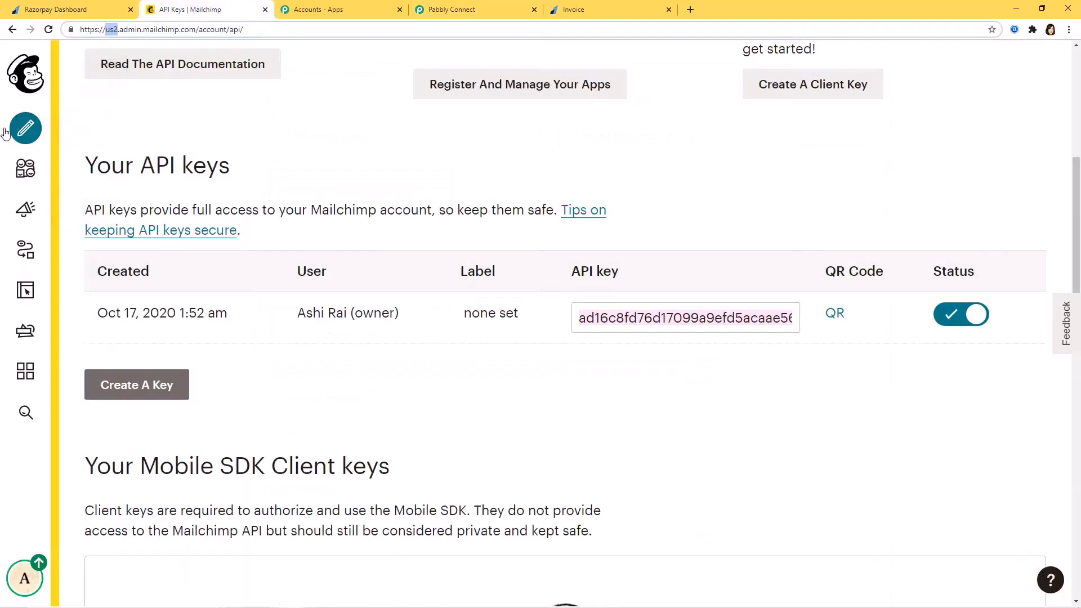
left_click(29, 169)
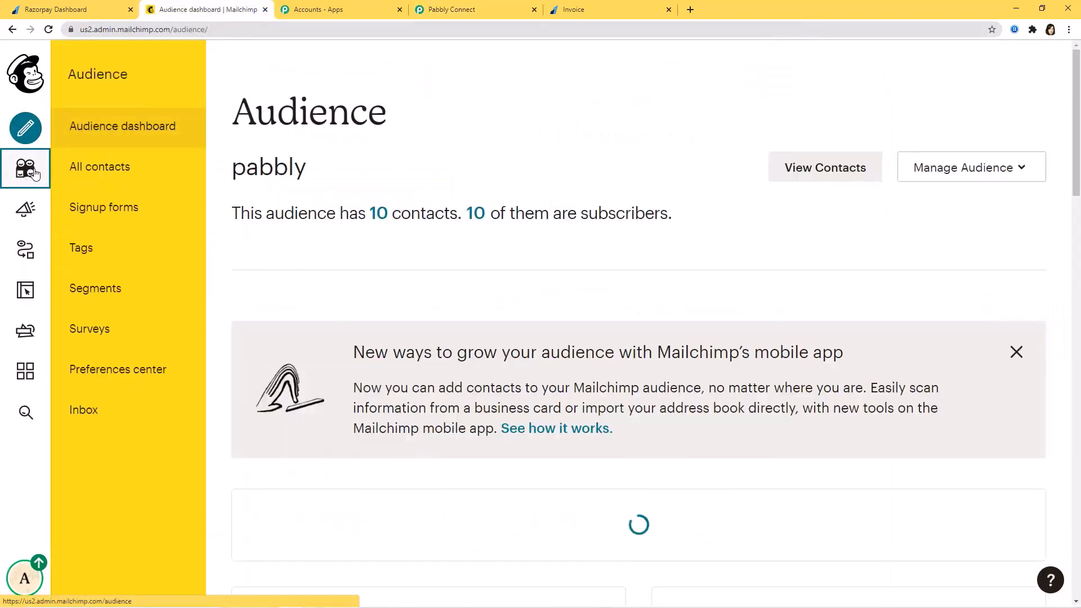
left_click(960, 176)
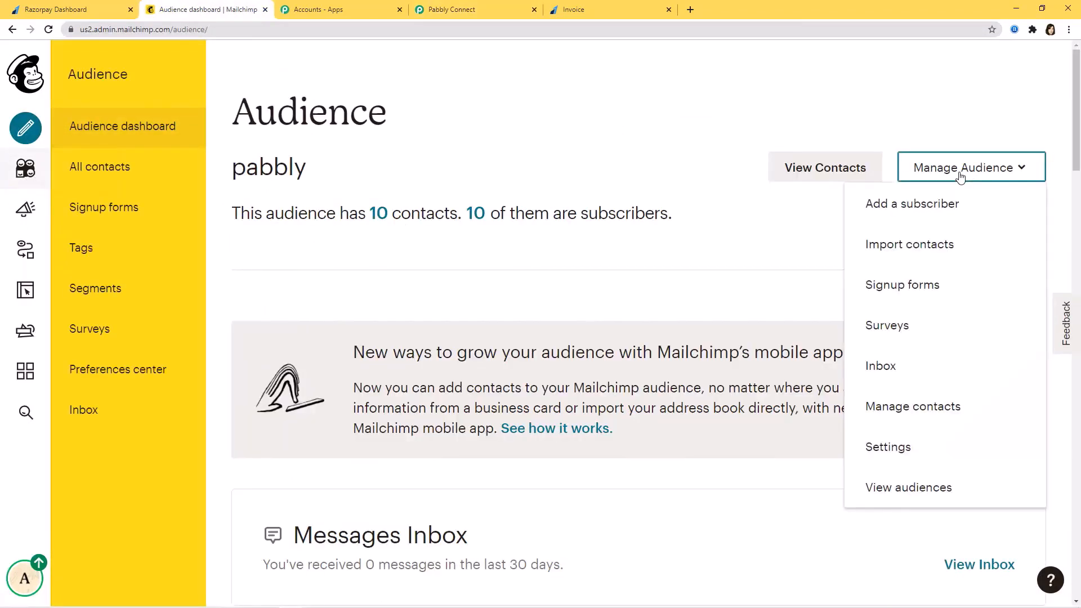
left_click(904, 495)
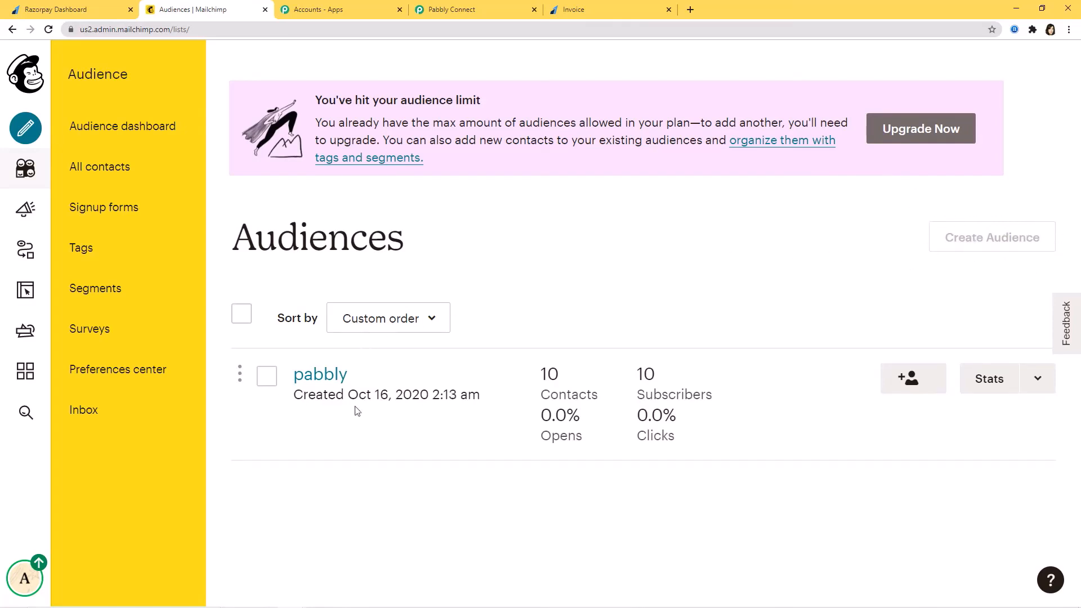
left_click(471, 10)
left_click(476, 288)
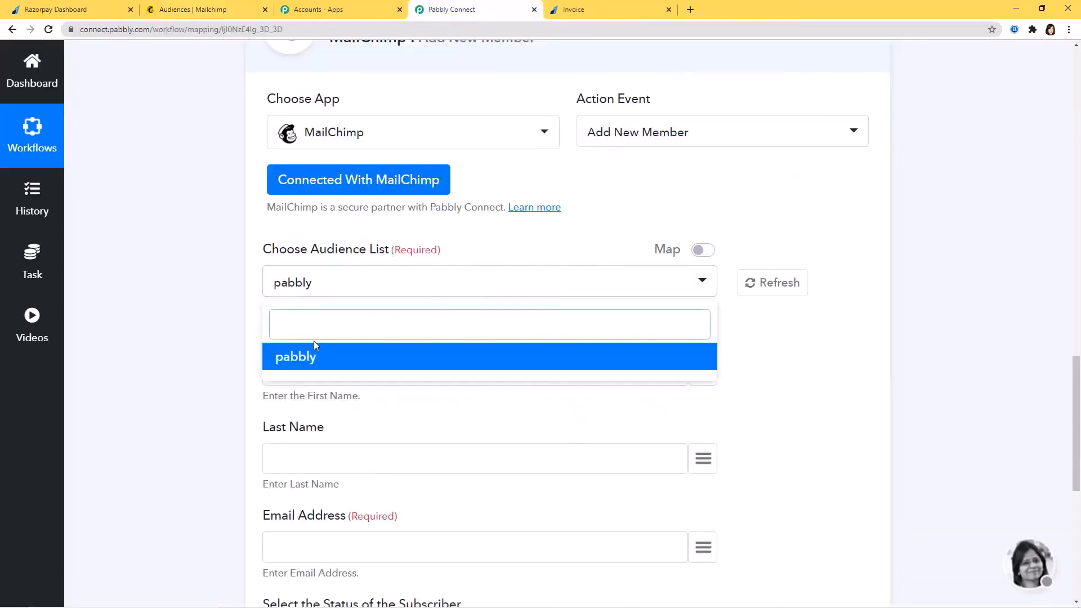
Select pabbly as the audience list and map the customer's name into First Name
left_click(309, 357)
scroll(664, 244, "down", 2)
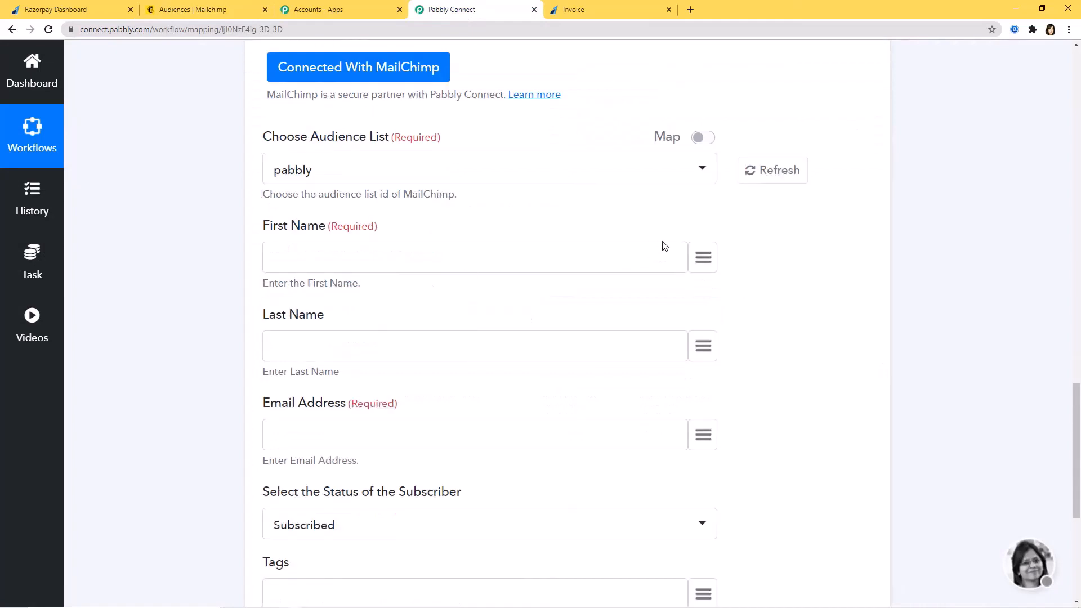
left_click(705, 259)
type("emi")
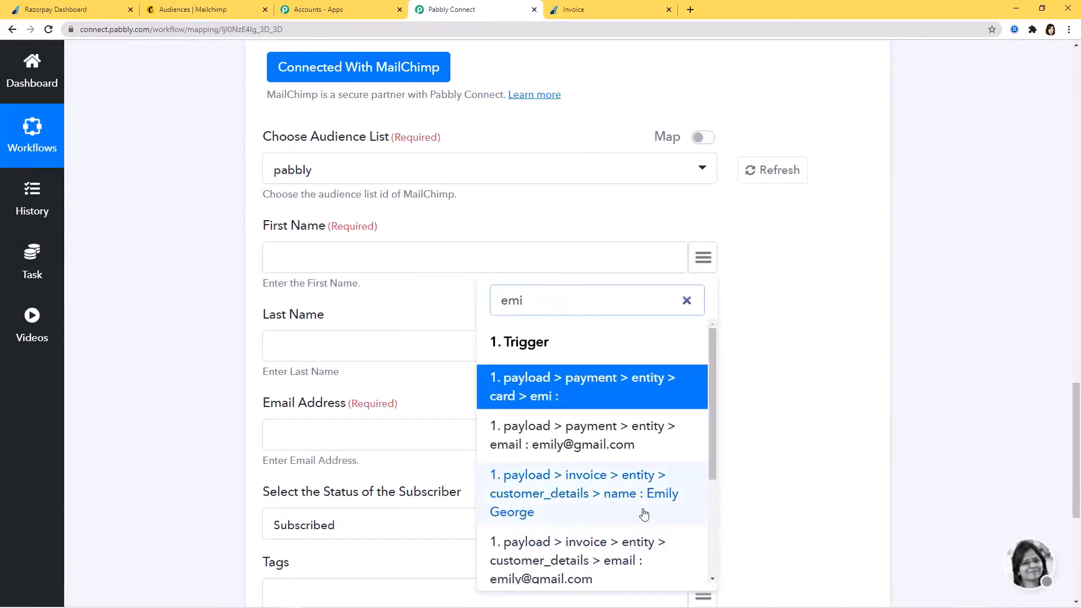
scroll(644, 514, "down", 1)
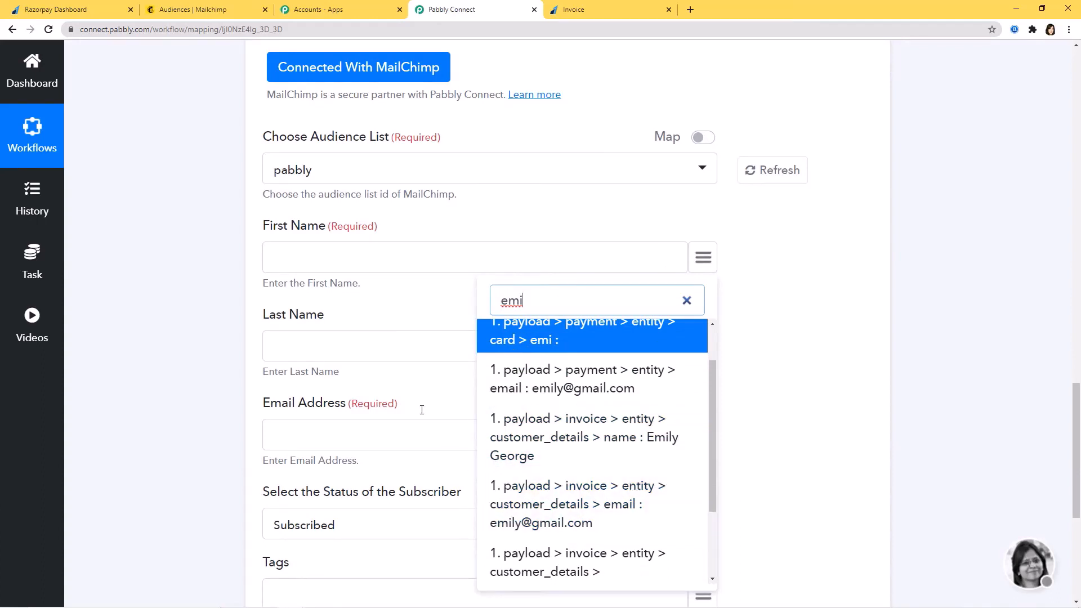
left_click(618, 440)
Map the customer's email into Email Address and set subscriber status to Subscribed
scroll(777, 349, "down", 3)
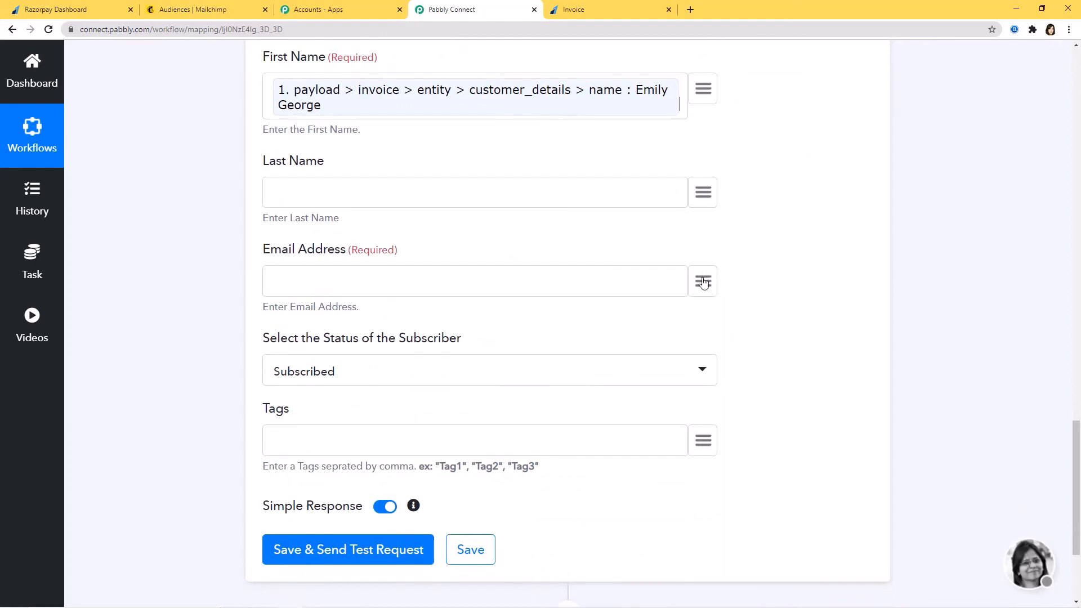
left_click(703, 281)
type("ema")
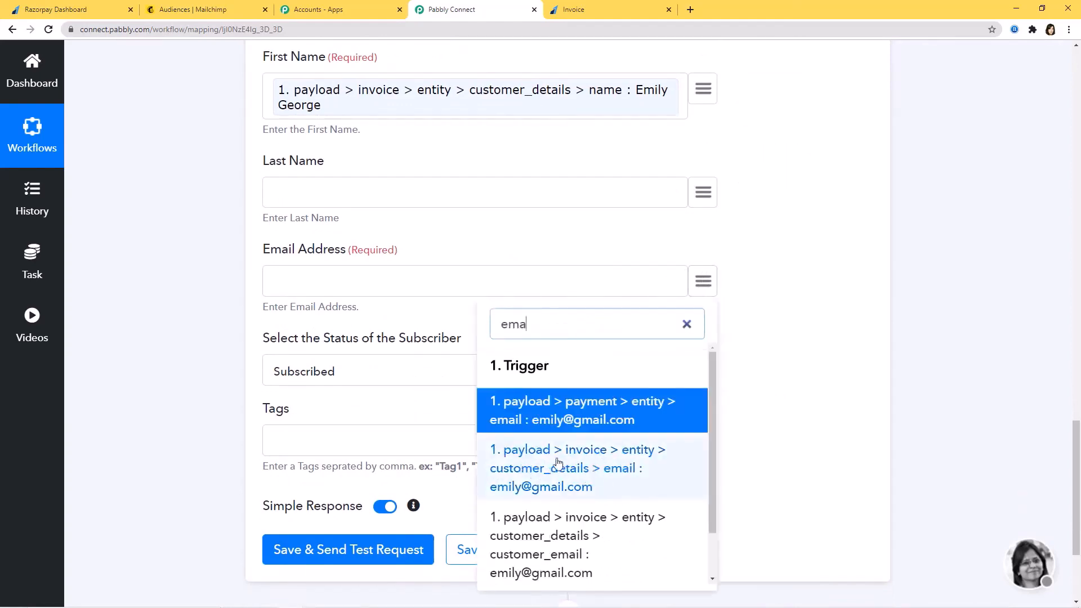
left_click(590, 466)
scroll(766, 333, "down", 1)
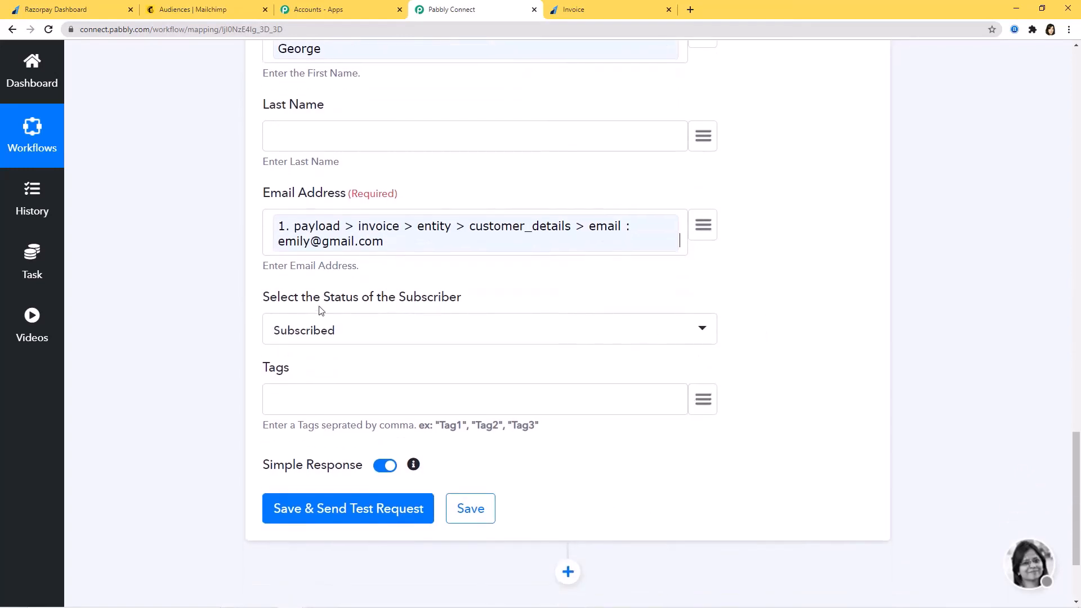
left_click(697, 330)
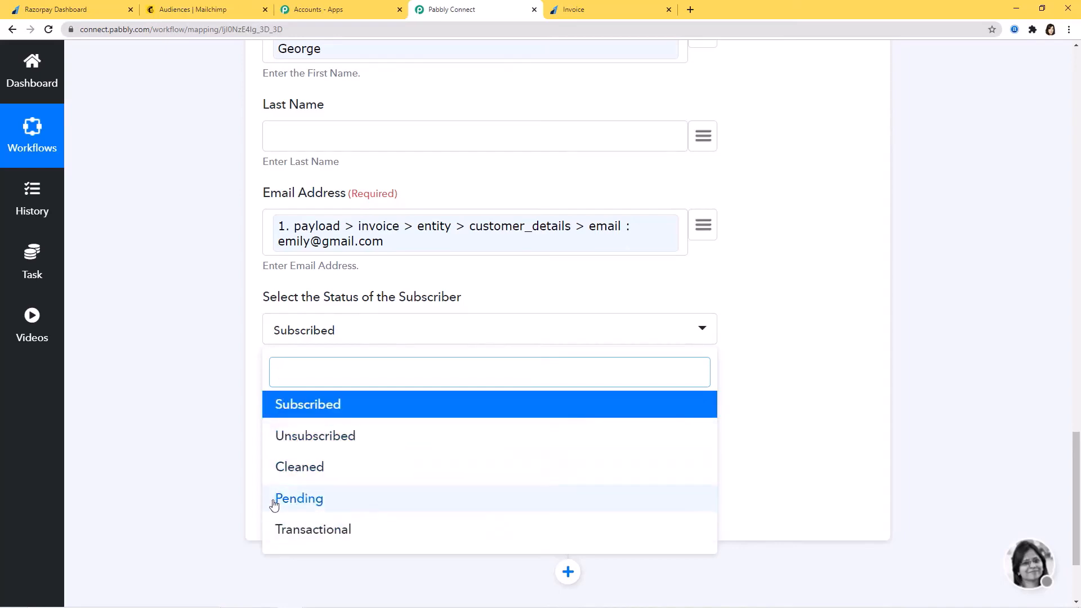
left_click(326, 405)
scroll(924, 285, "down", 1)
scroll(277, 357, "up", 1)
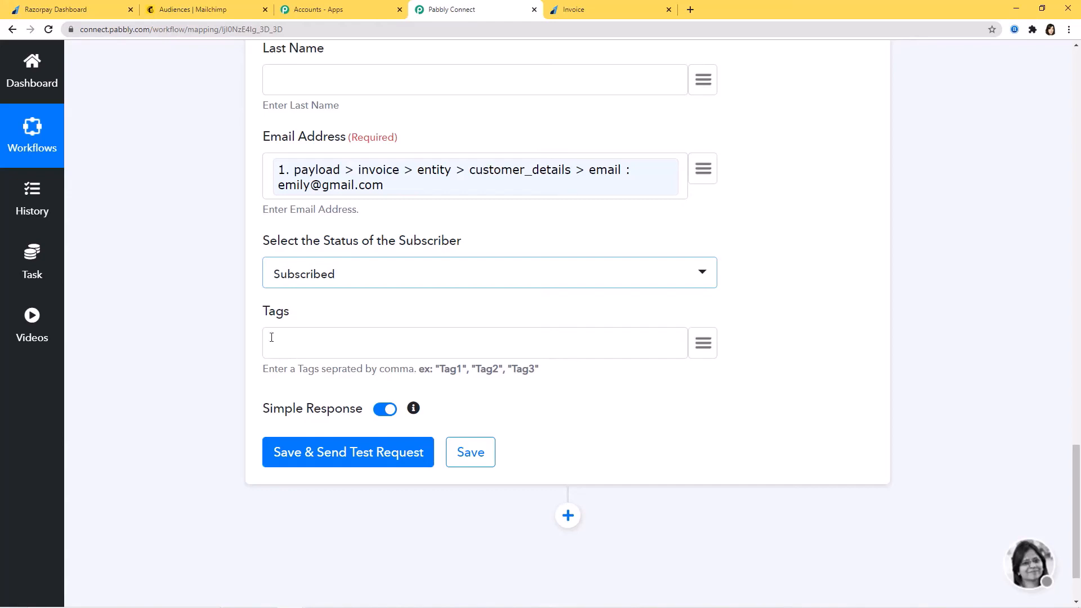
Copy the existing 'Razorpay Invoices' tag name from Mailchimp's Tags page into Pabbly's Tags field
left_click(176, 10)
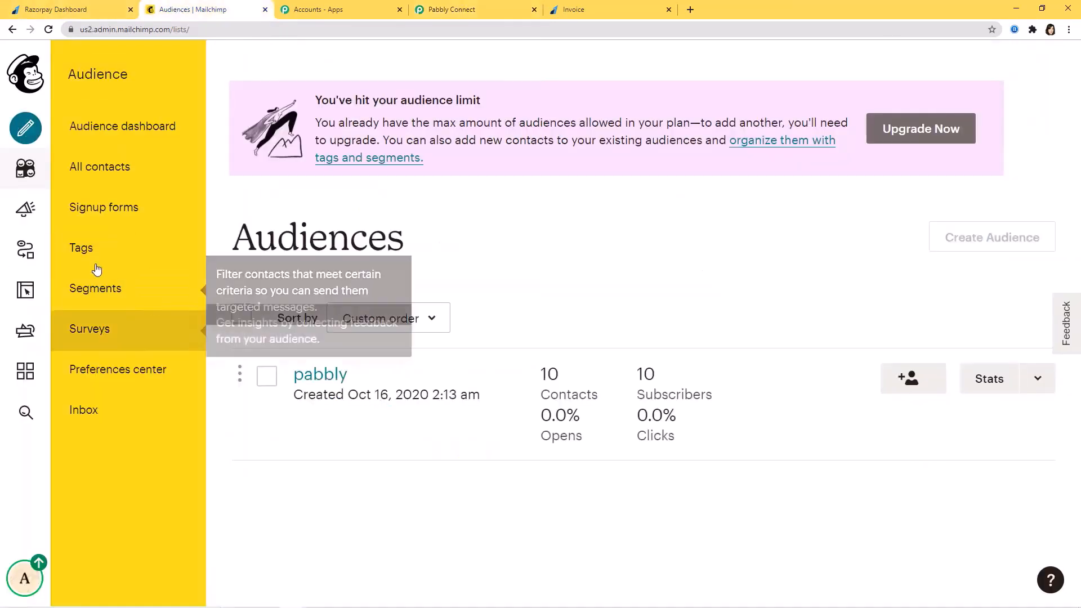
left_click(105, 248)
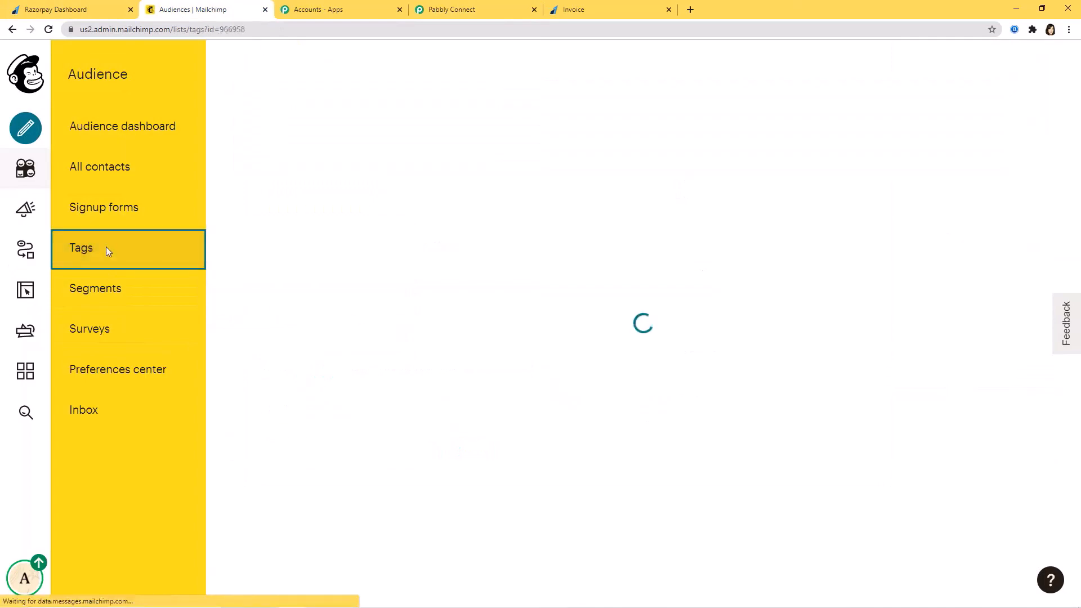
scroll(640, 354, "down", 3)
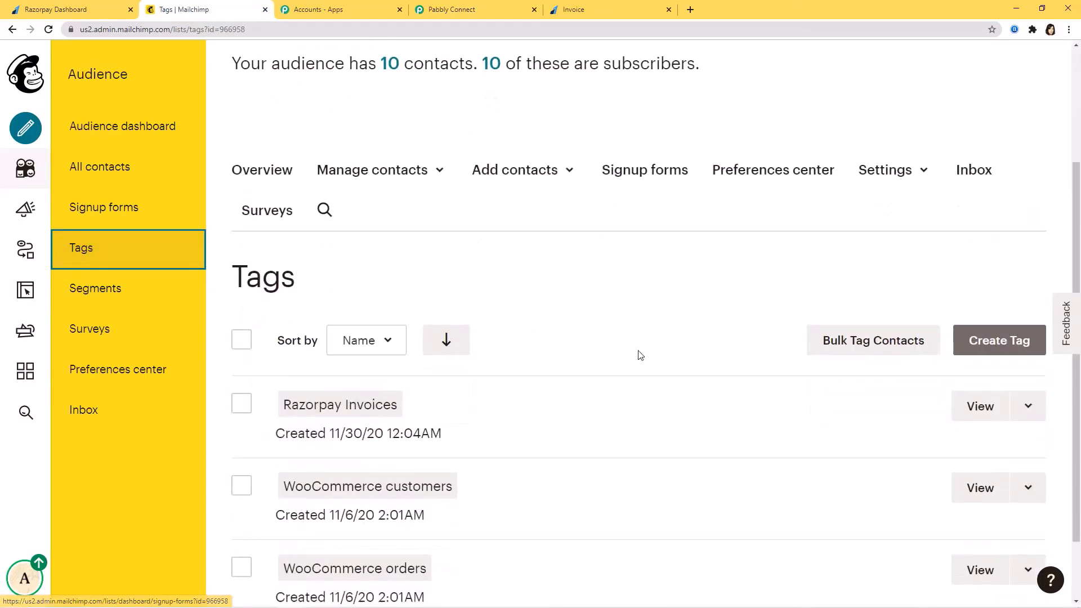
scroll(640, 355, "down", 2)
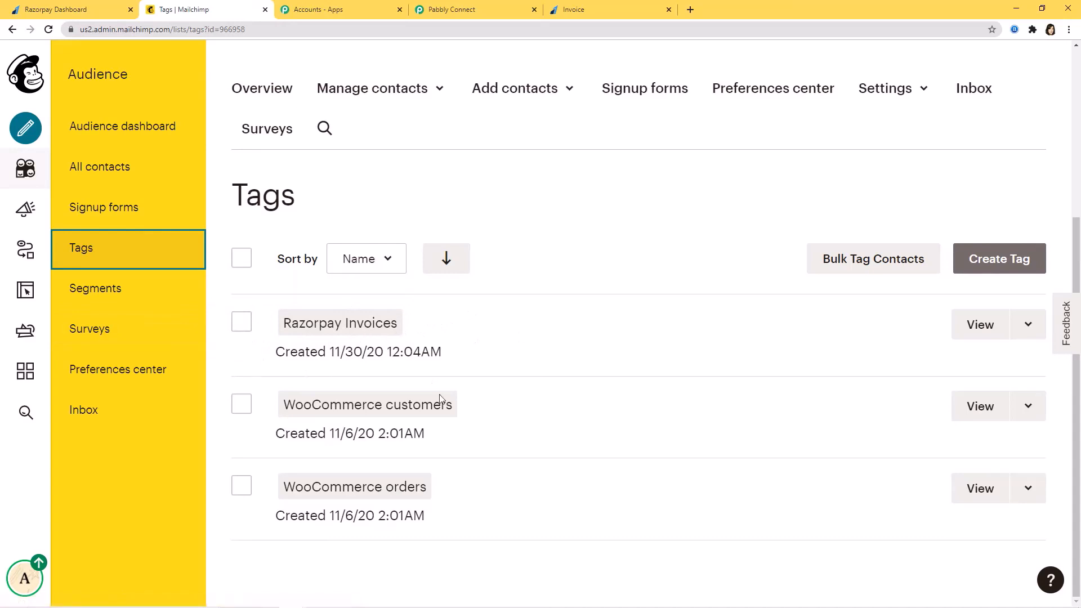
left_click(1008, 262)
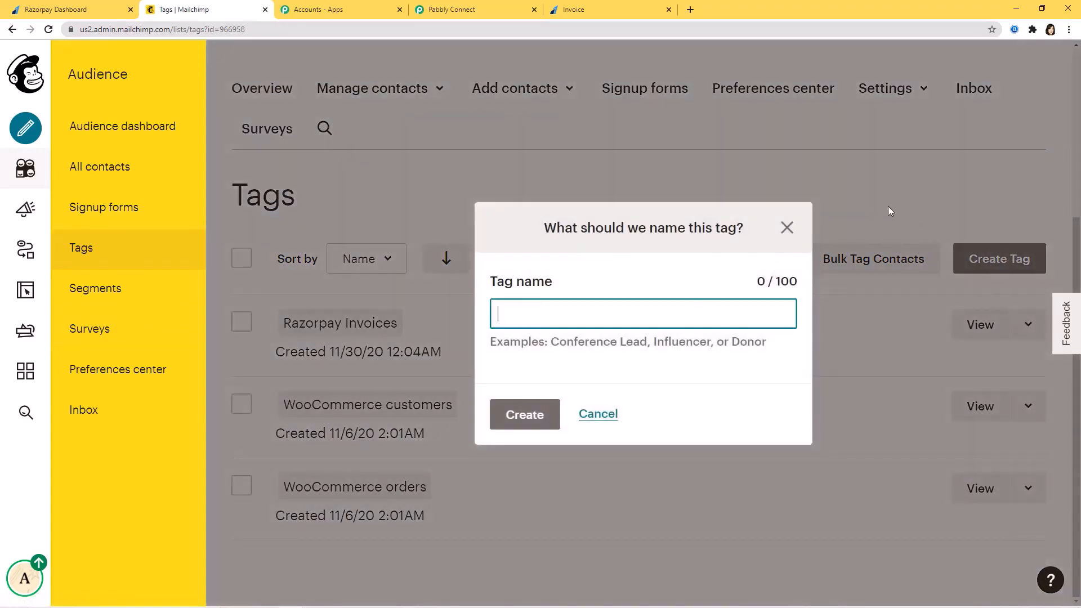
left_click(786, 230)
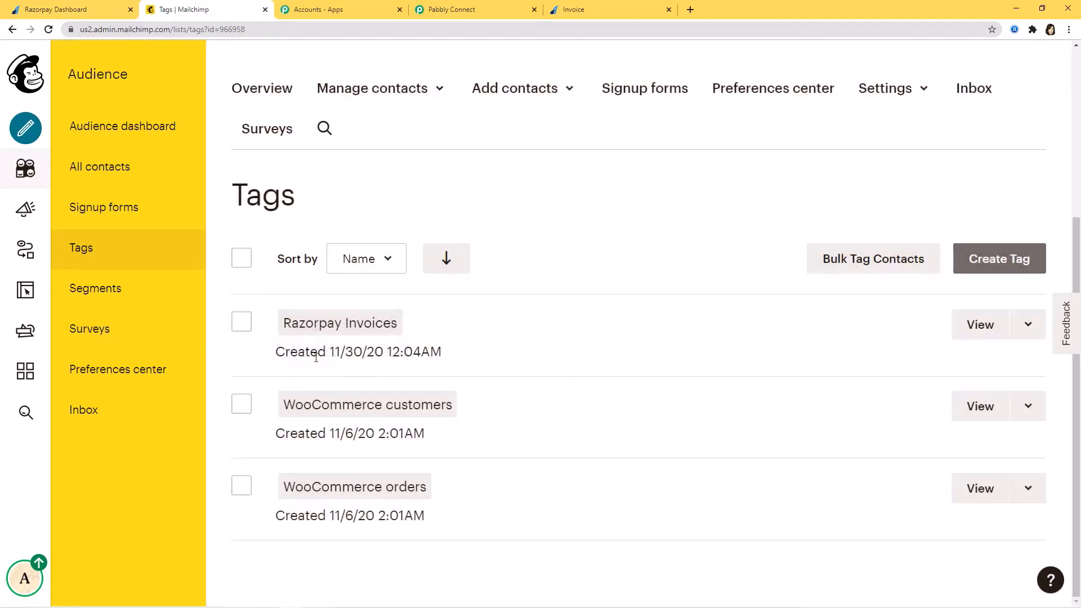
left_click_drag(287, 326, 397, 325)
key("ctrl+c")
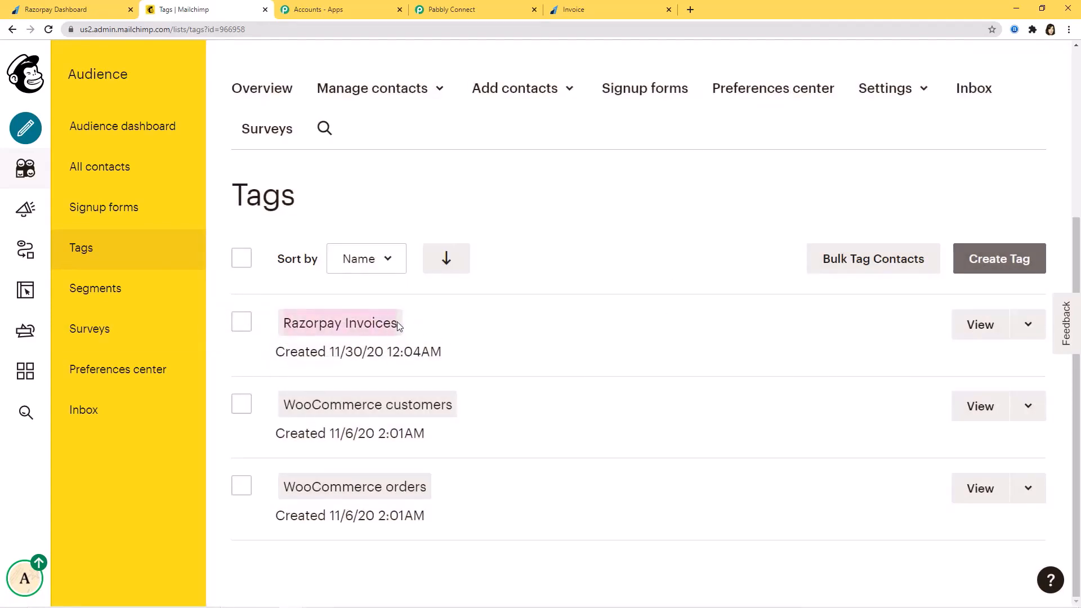
left_click(503, 9)
left_click(503, 341)
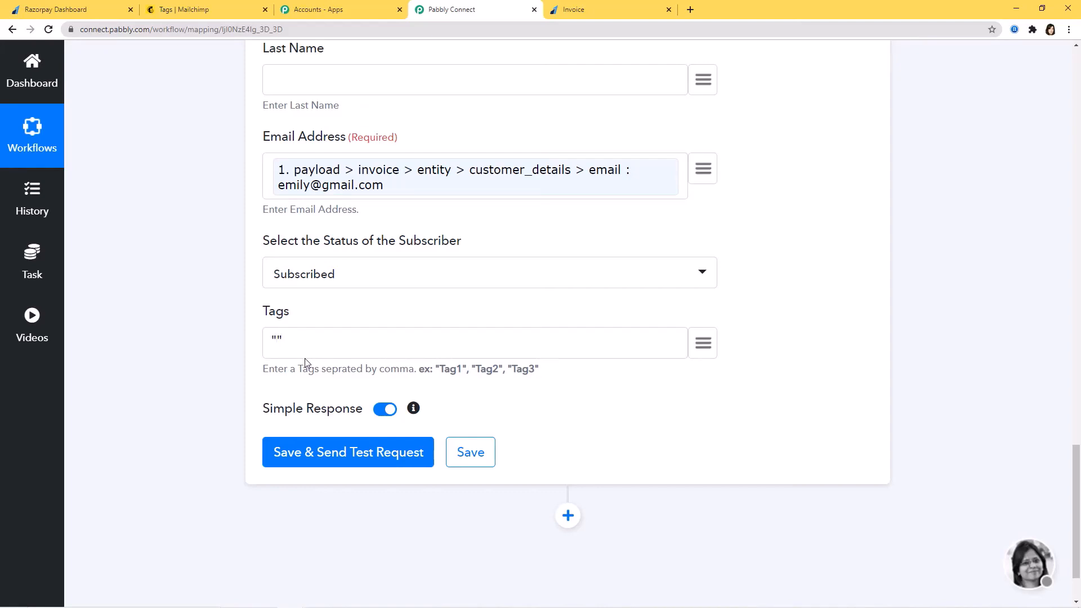
Enter 'Razorpay Invoices' as the tag and send a test request showing the member subscribed
key("ctrl+v")
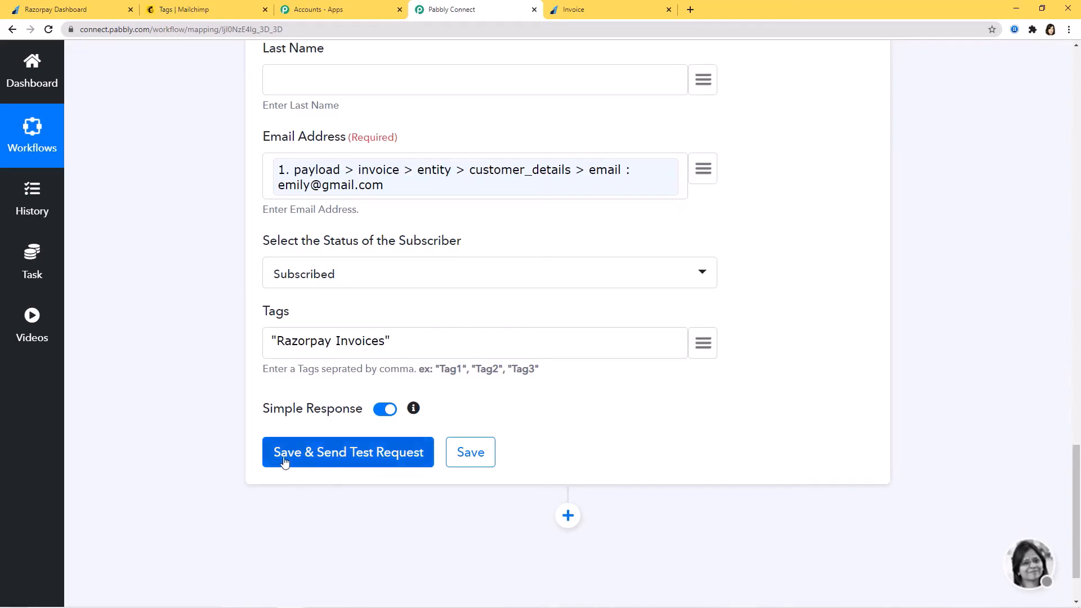
left_click(331, 459)
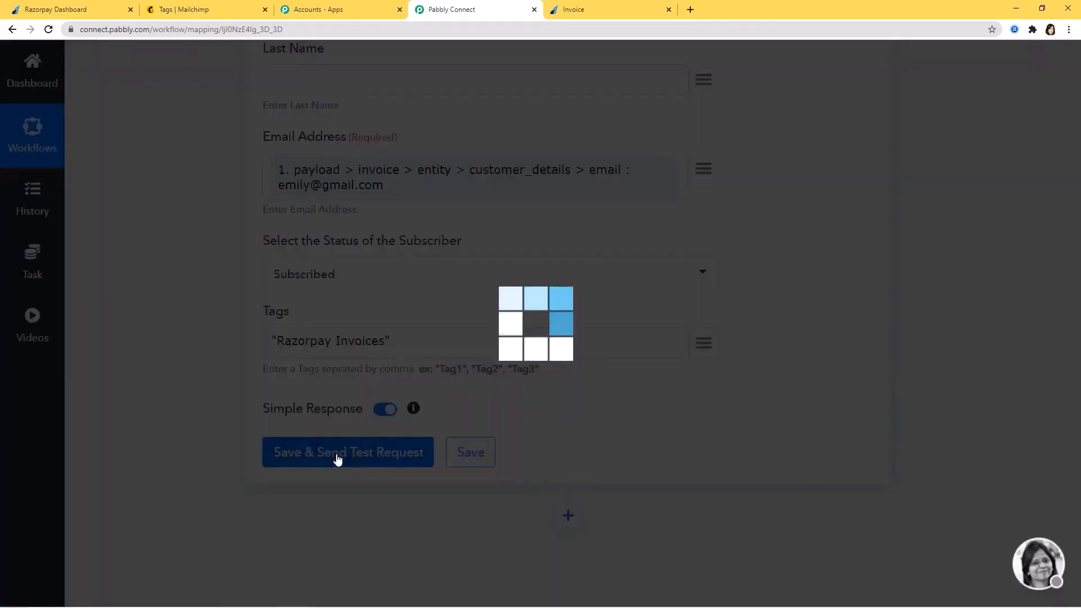
scroll(803, 361, "down", 6)
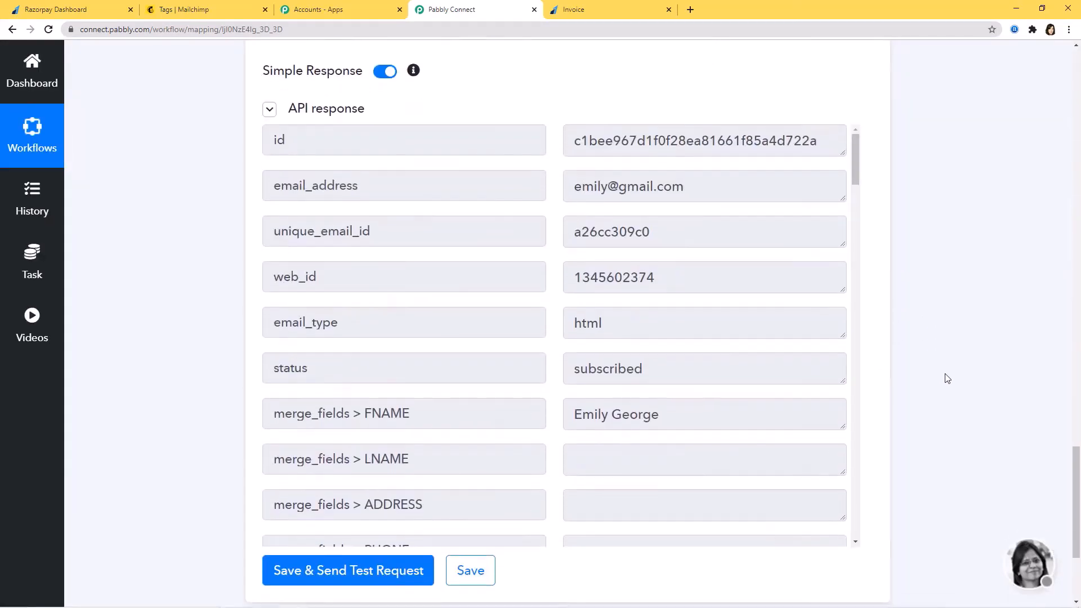
scroll(948, 379, "up", 1)
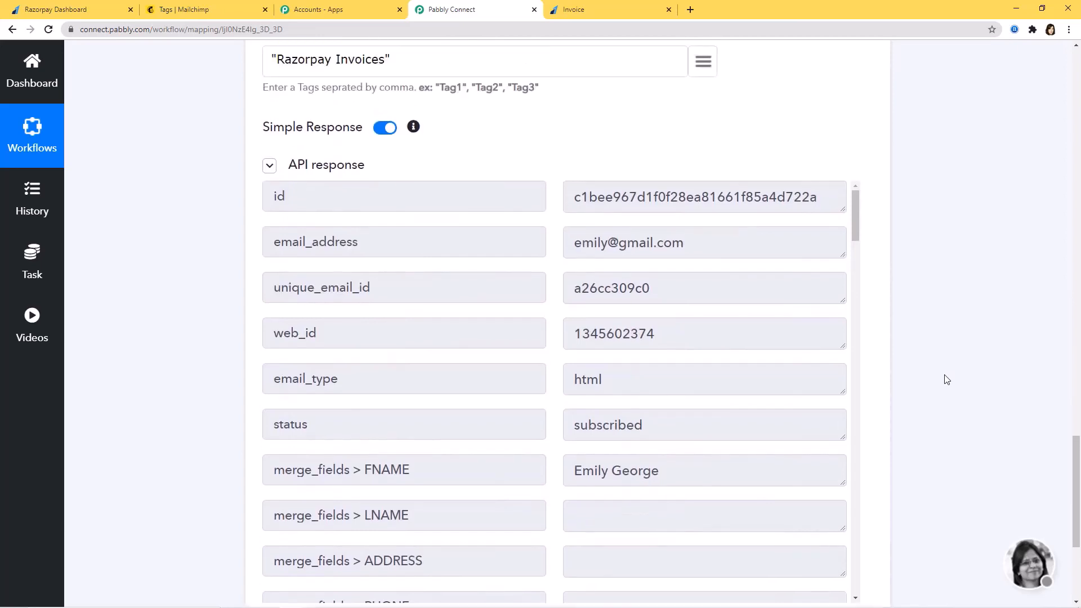
scroll(948, 380, "down", 3)
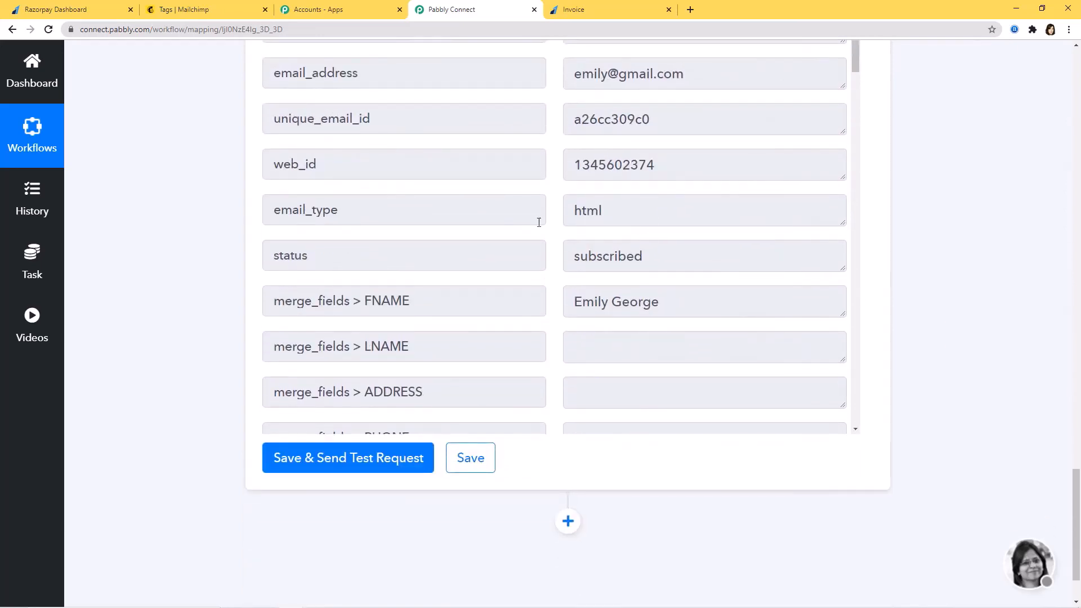
Save the MailChimp action step and dismiss the confirmation
left_click(484, 458)
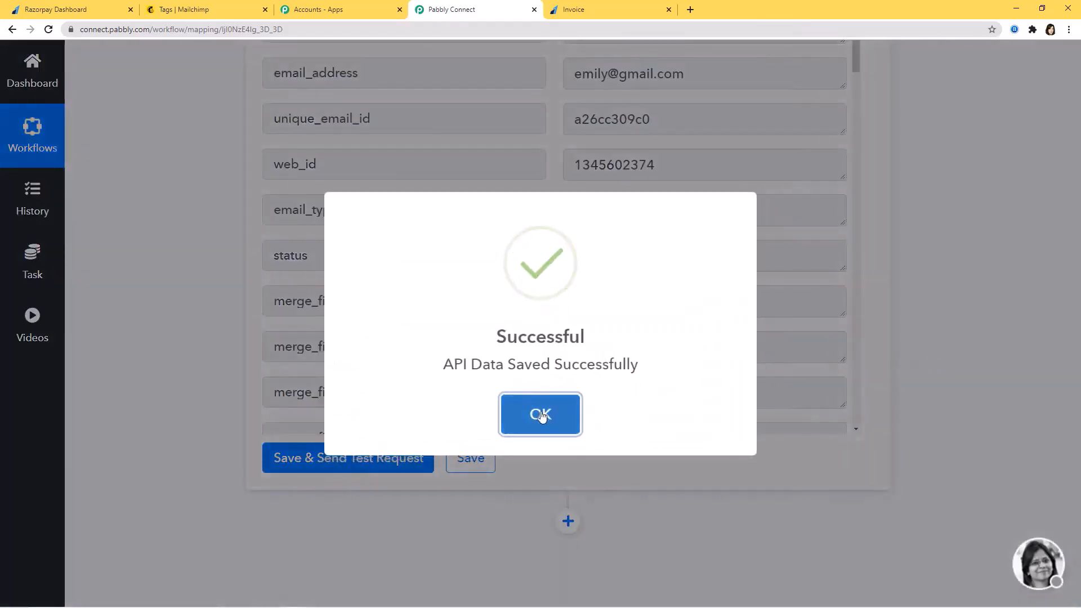
left_click(540, 413)
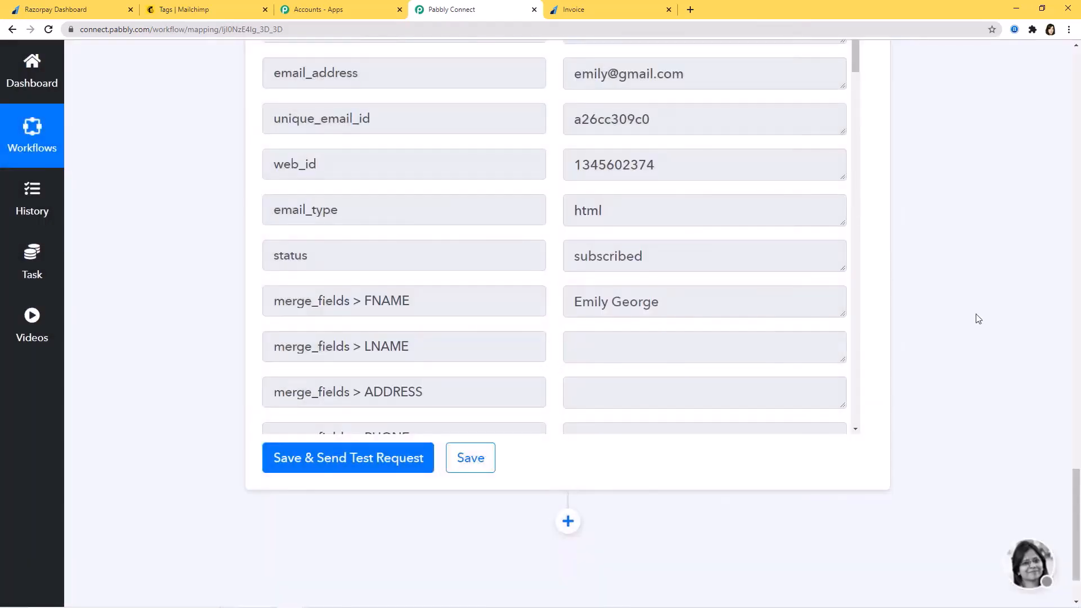
scroll(978, 319, "up", 1)
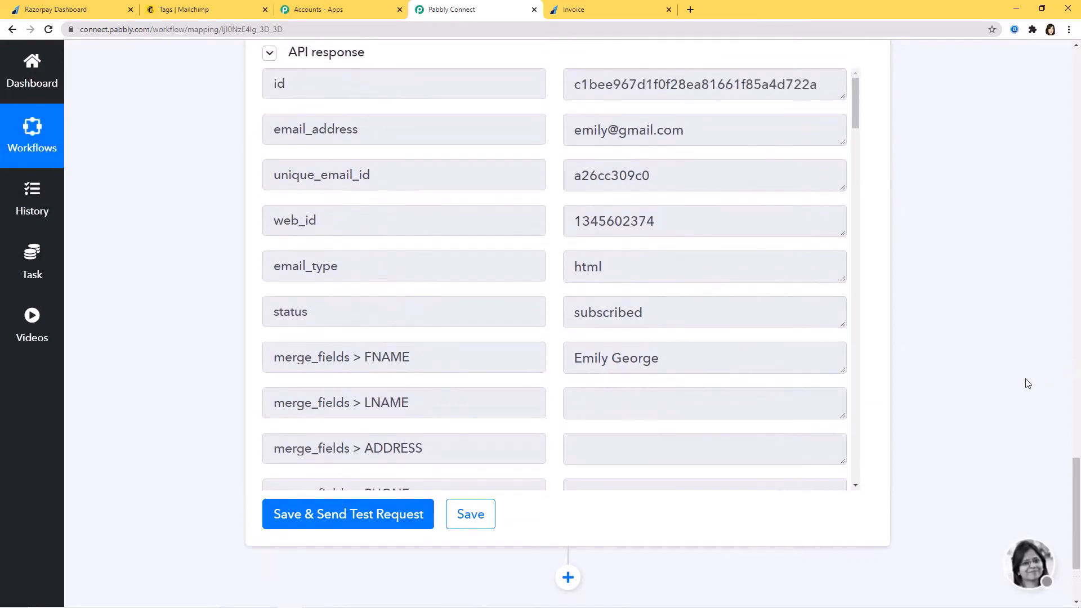
Verify in All contacts that the newest of 11 contacts is subscribed and tagged Razorpay Invoices
left_click(180, 10)
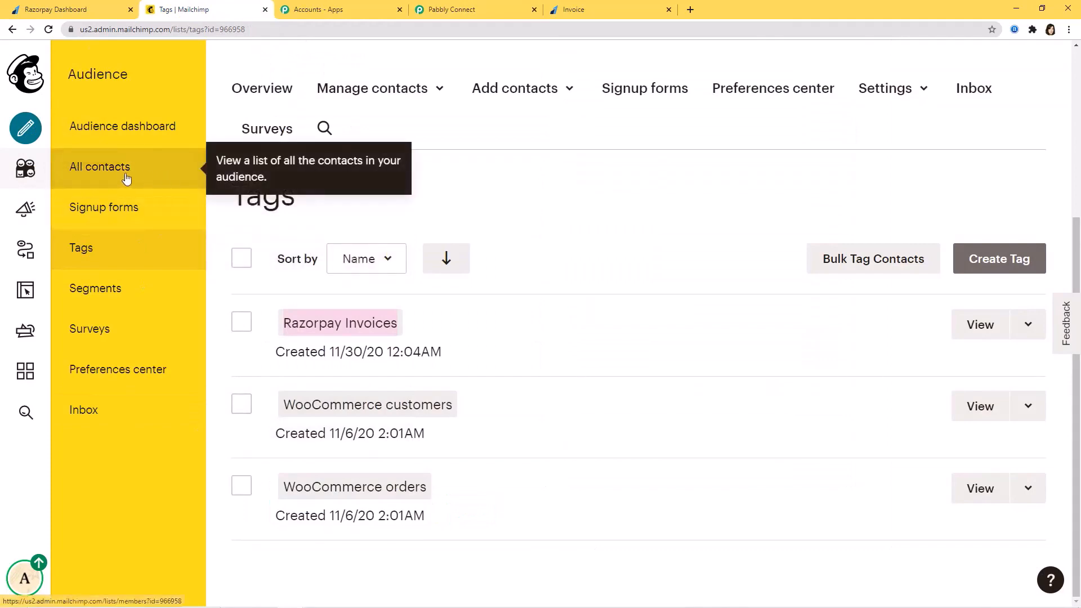
left_click(101, 178)
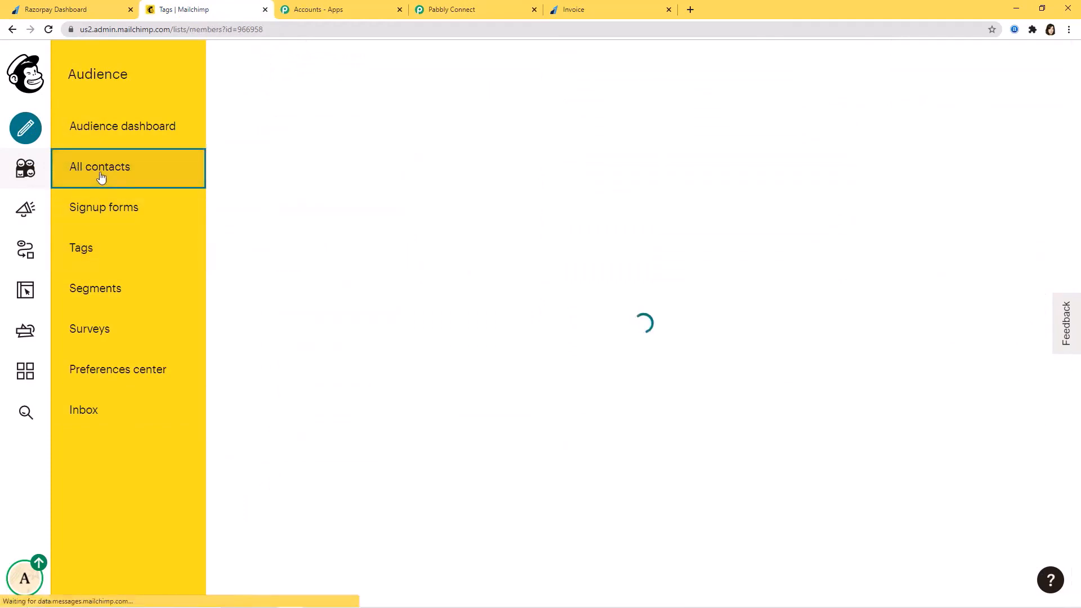
scroll(894, 277, "down", 2)
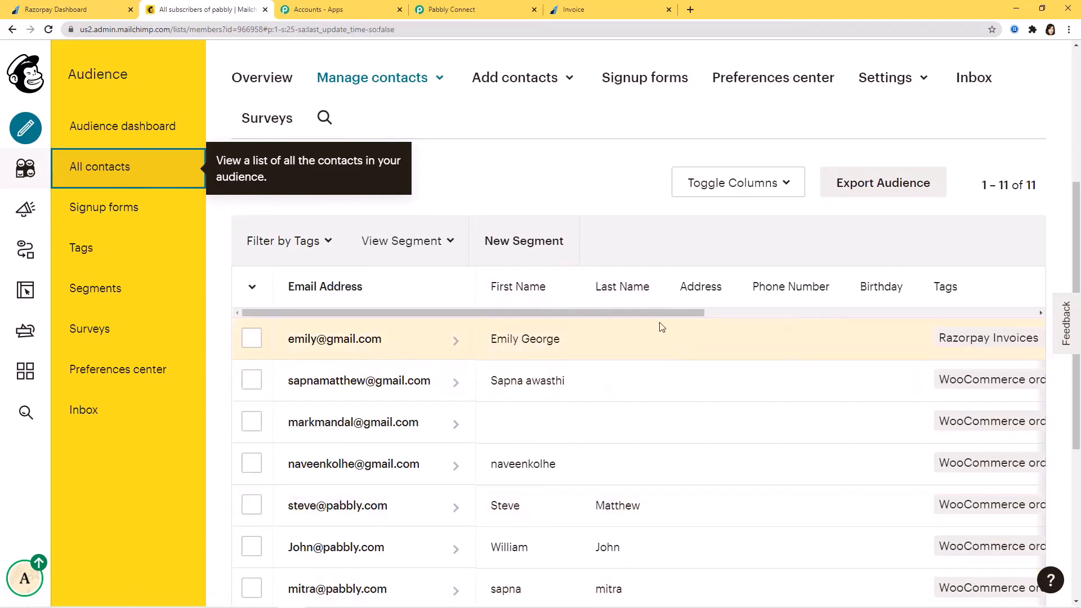
left_click_drag(653, 313, 802, 317)
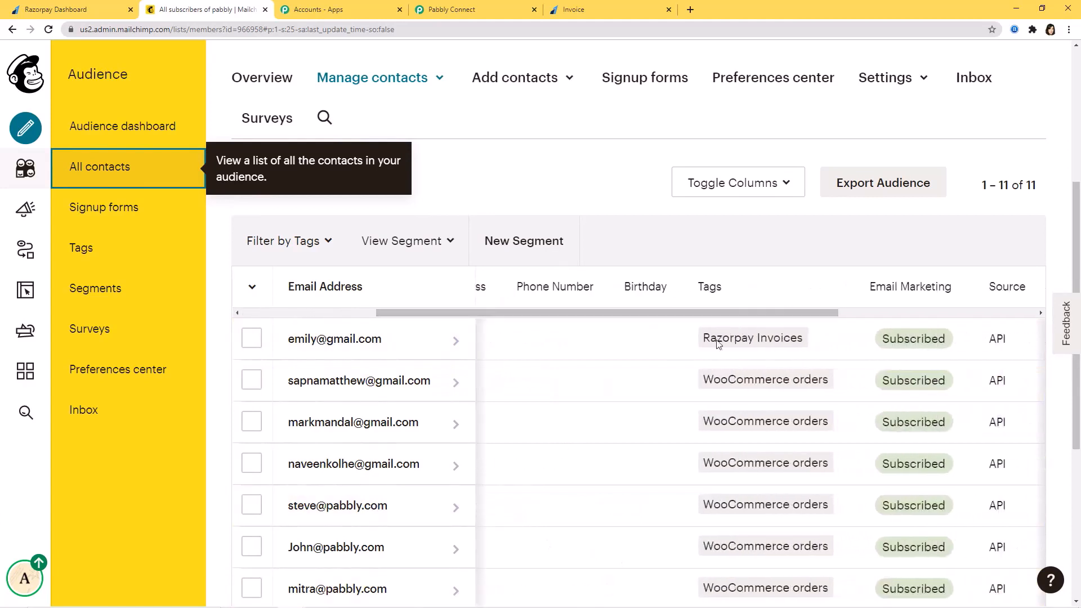
scroll(741, 321, "right", 4)
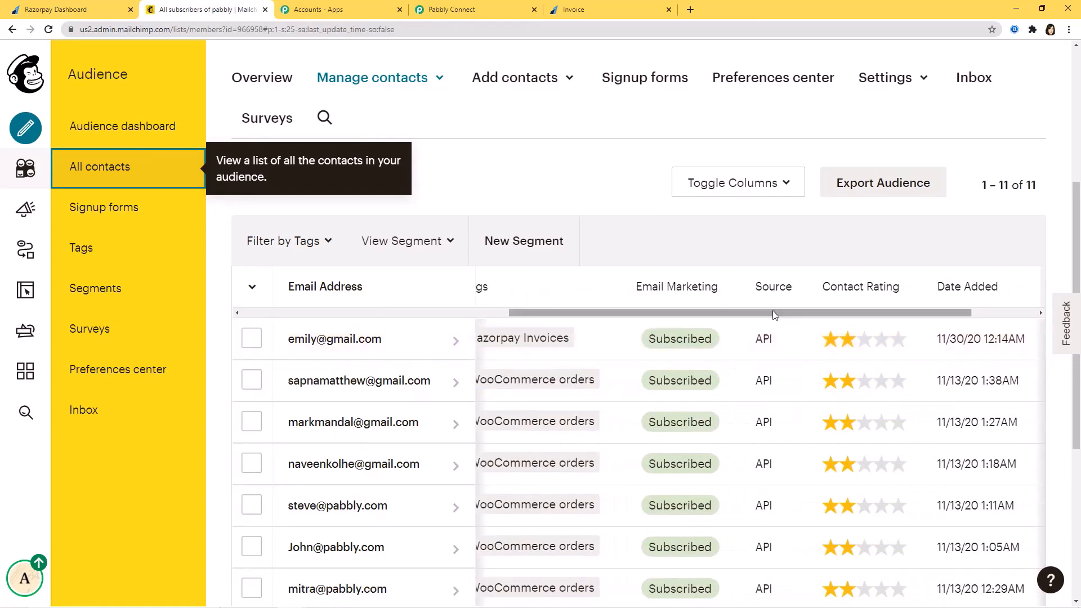
left_click_drag(772, 315, 871, 318)
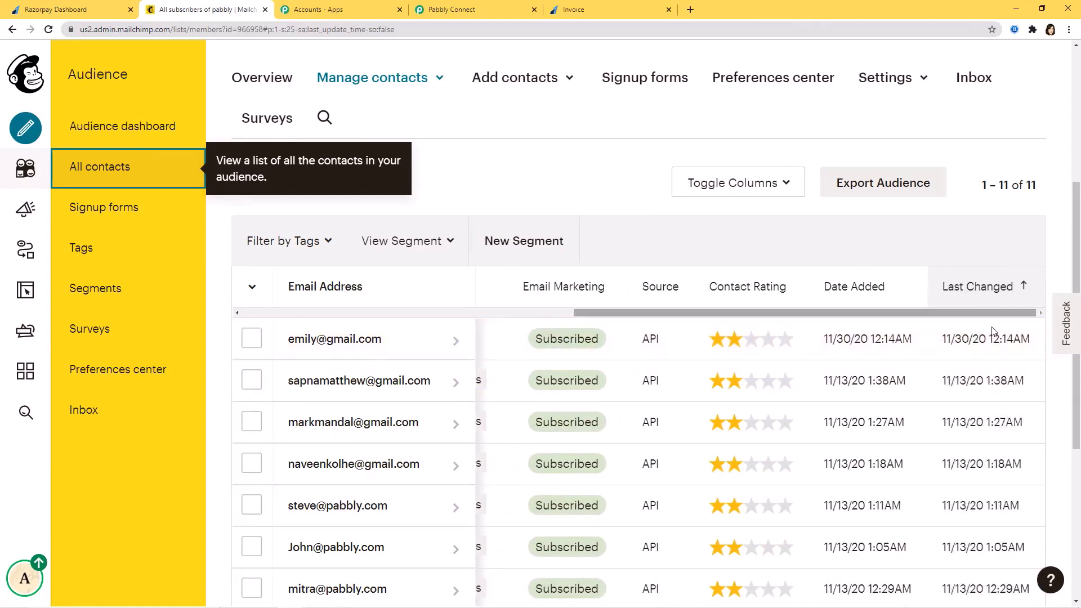
left_click_drag(878, 312, 428, 315)
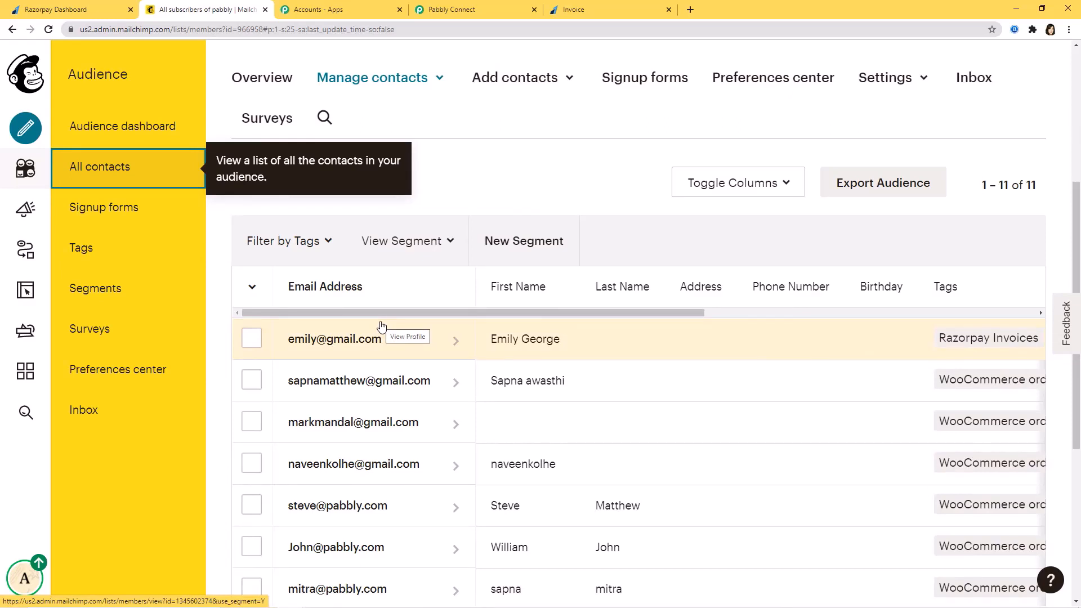
left_click(55, 10)
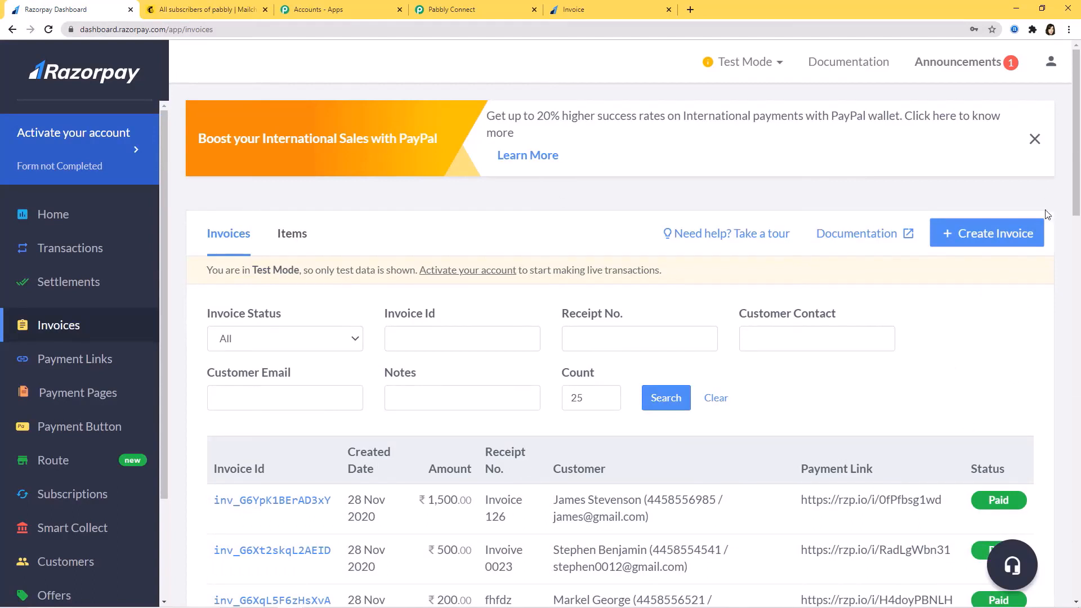
Start a new invoice numbered 'Invoice 129' with description 'Razorpay to Mailchimp Integrat'
left_click(975, 234)
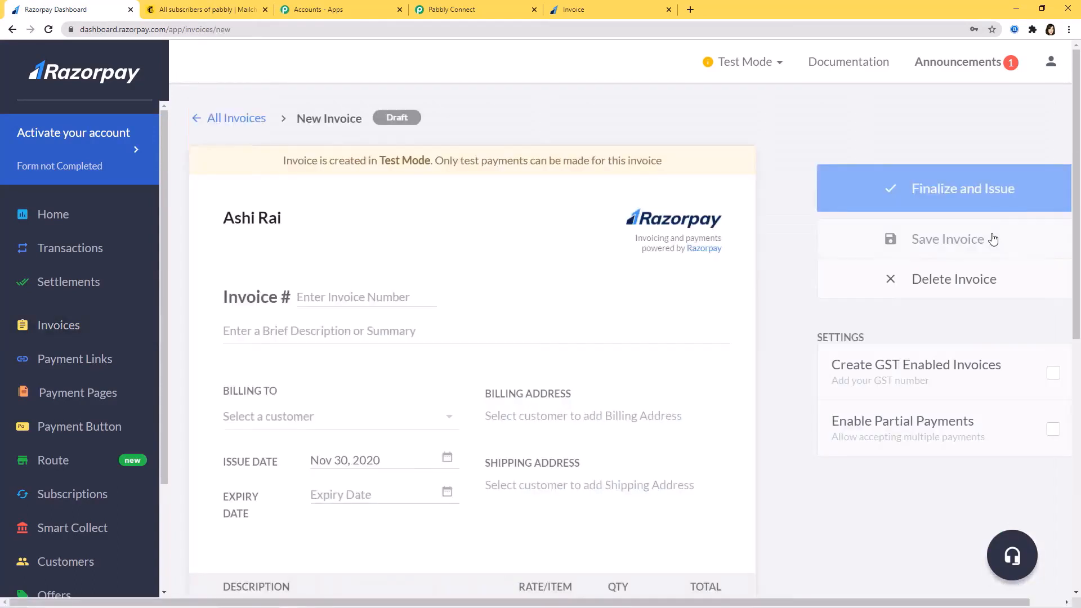
left_click(332, 295)
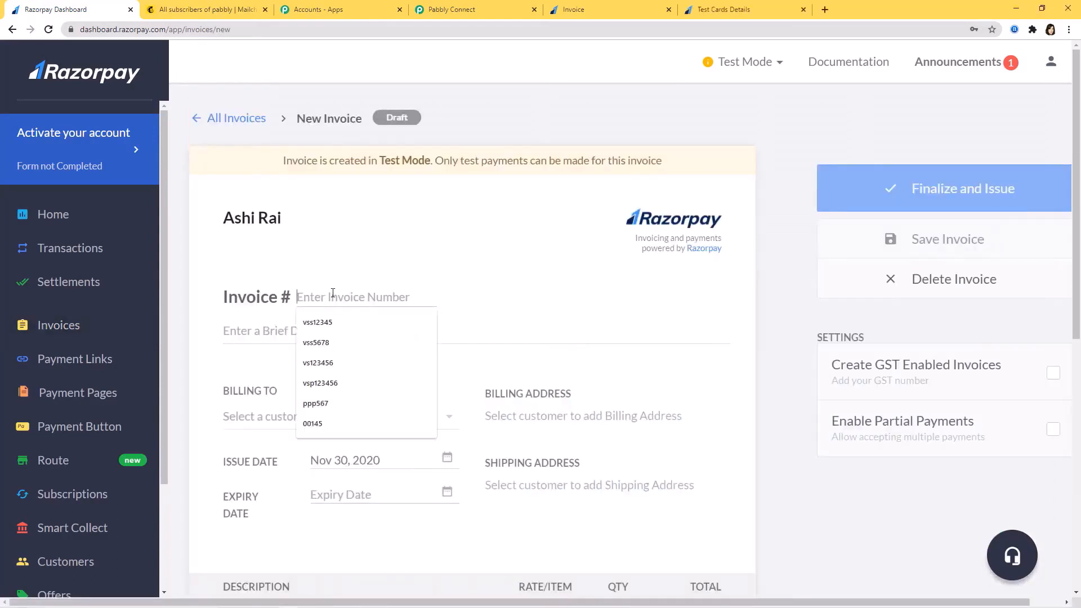
type("Invoi")
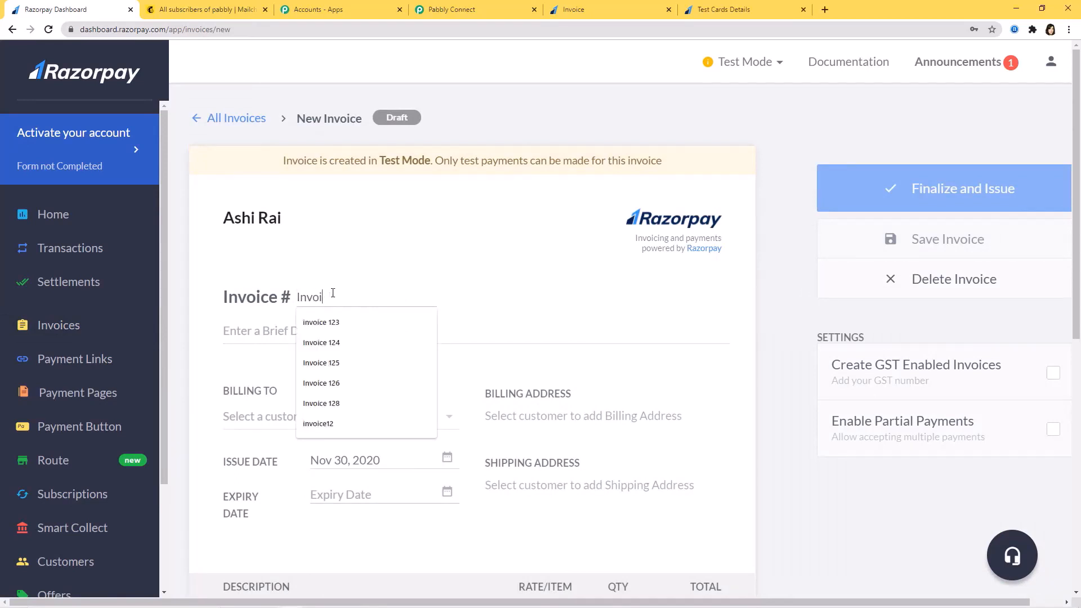
type("ce 129")
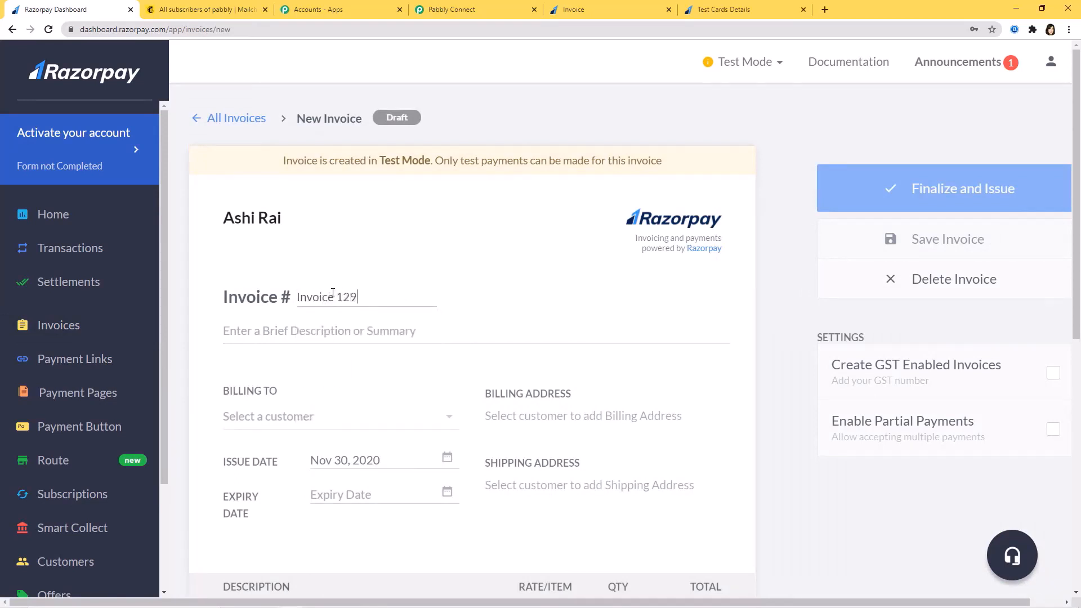
left_click(342, 332)
type("R")
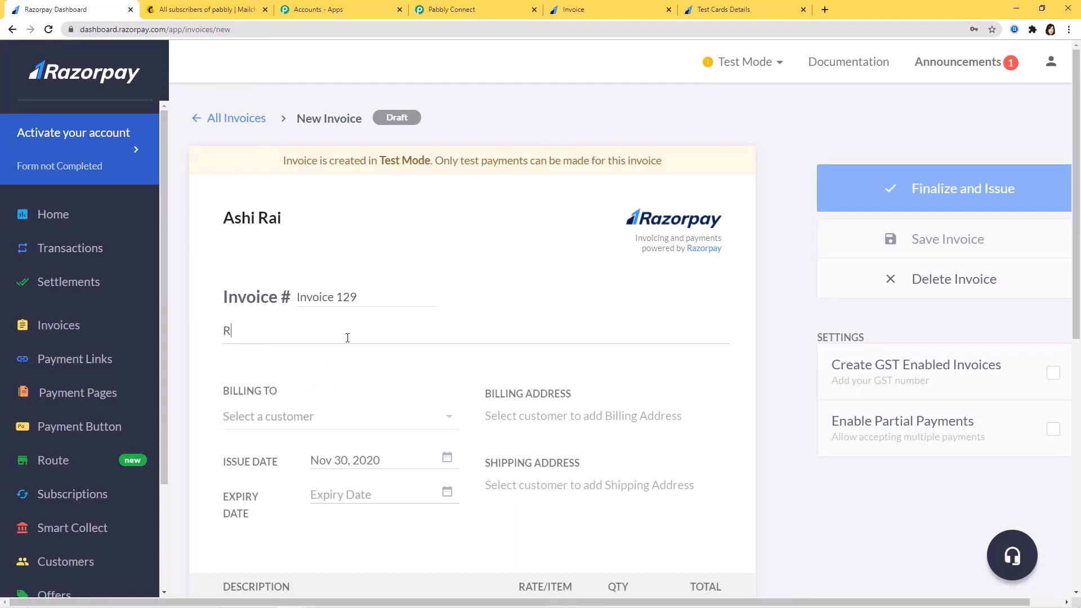
type("azorpay to Mailch")
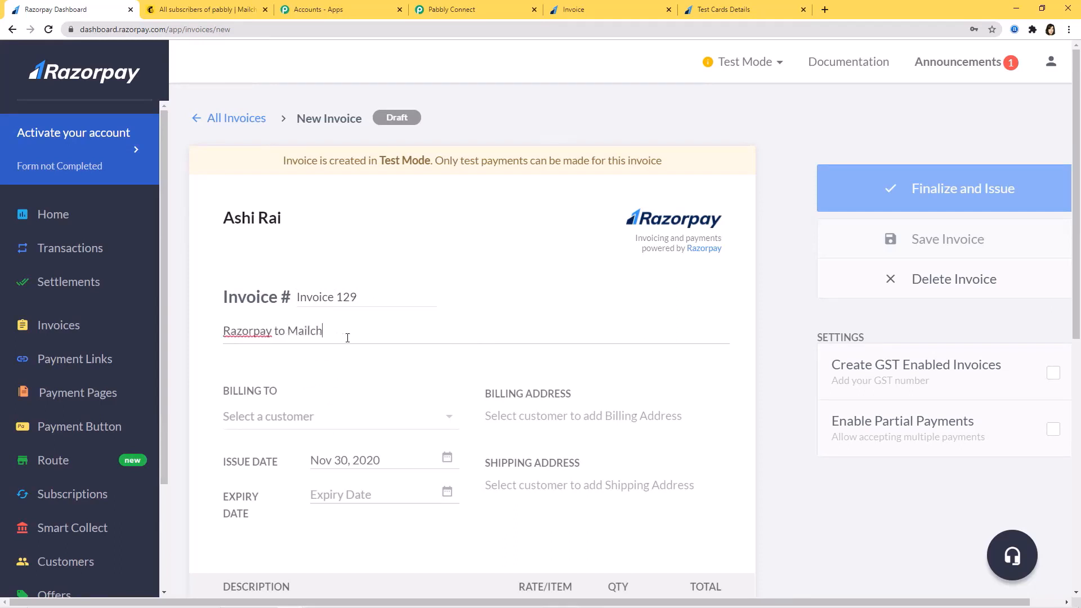
type("imp Integration")
scroll(348, 338, "down", 1)
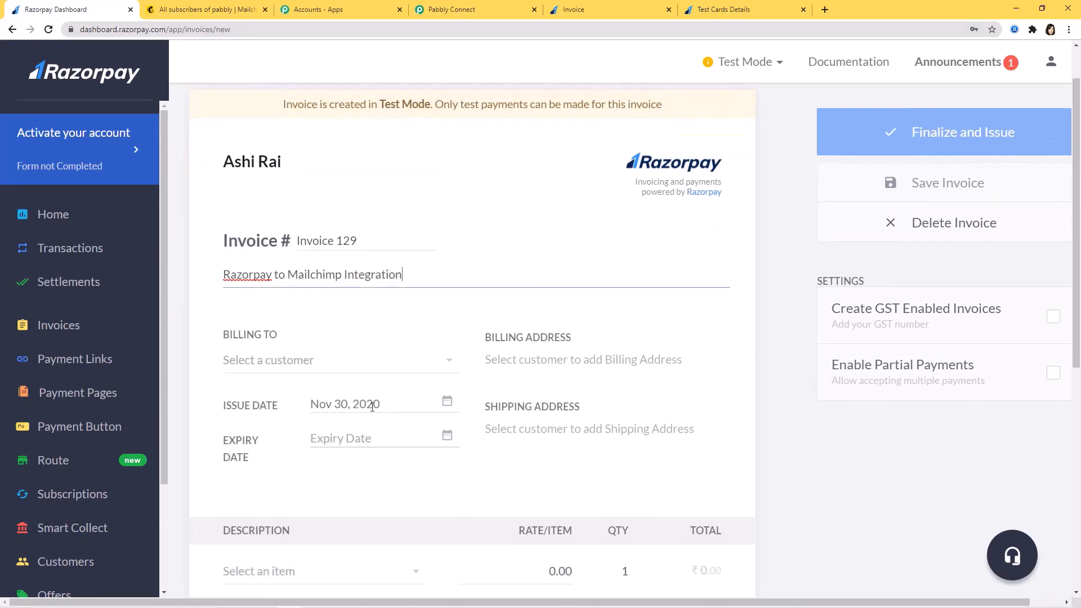
Create a new customer with their full name, e-mail and contact number and bill the invoice to them
left_click(376, 364)
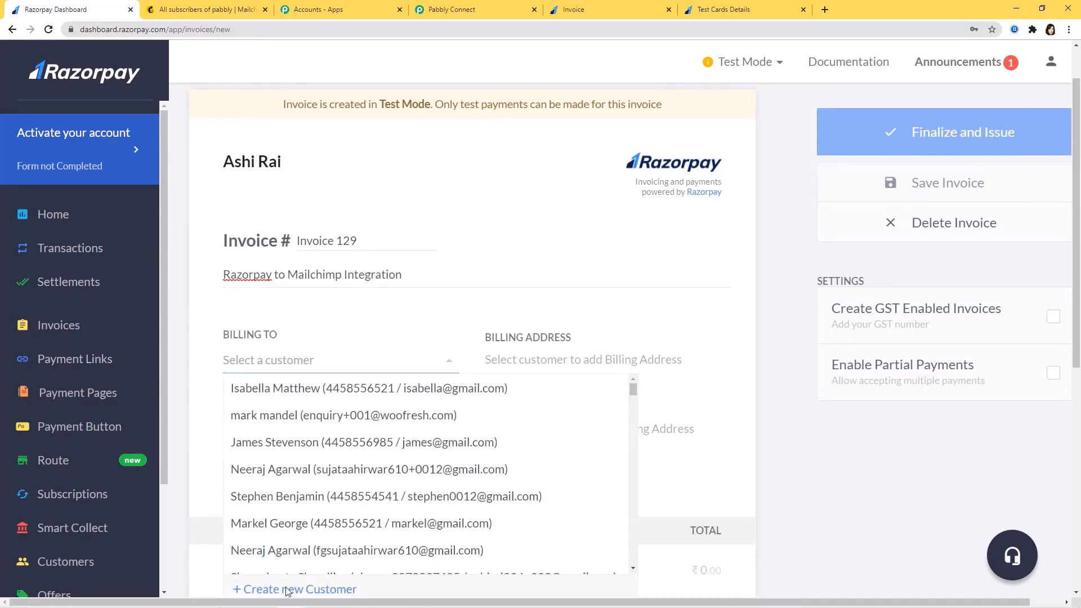
left_click(294, 589)
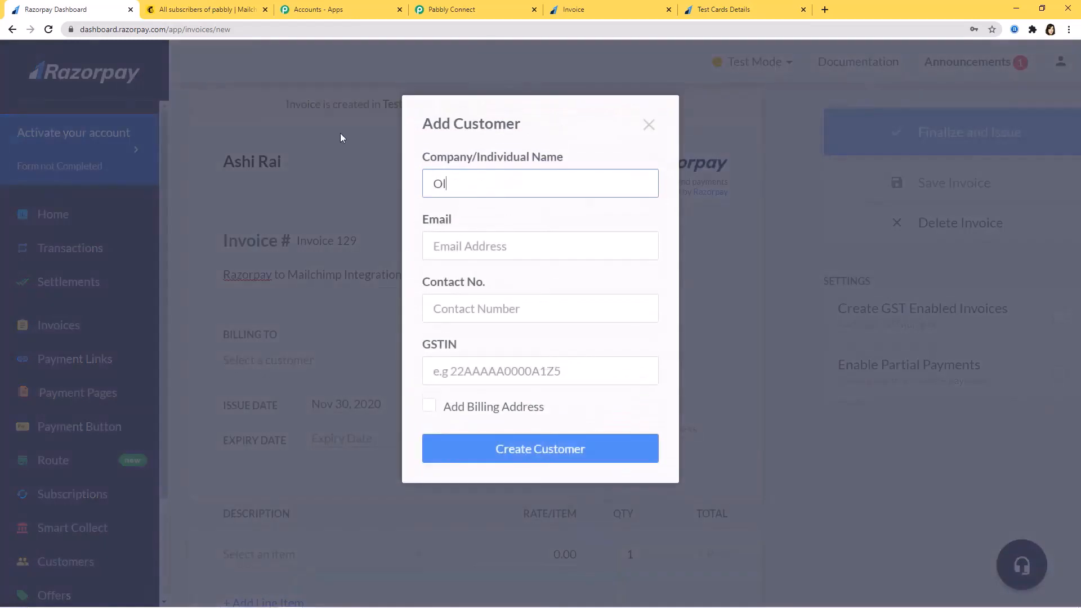
left_click(487, 249)
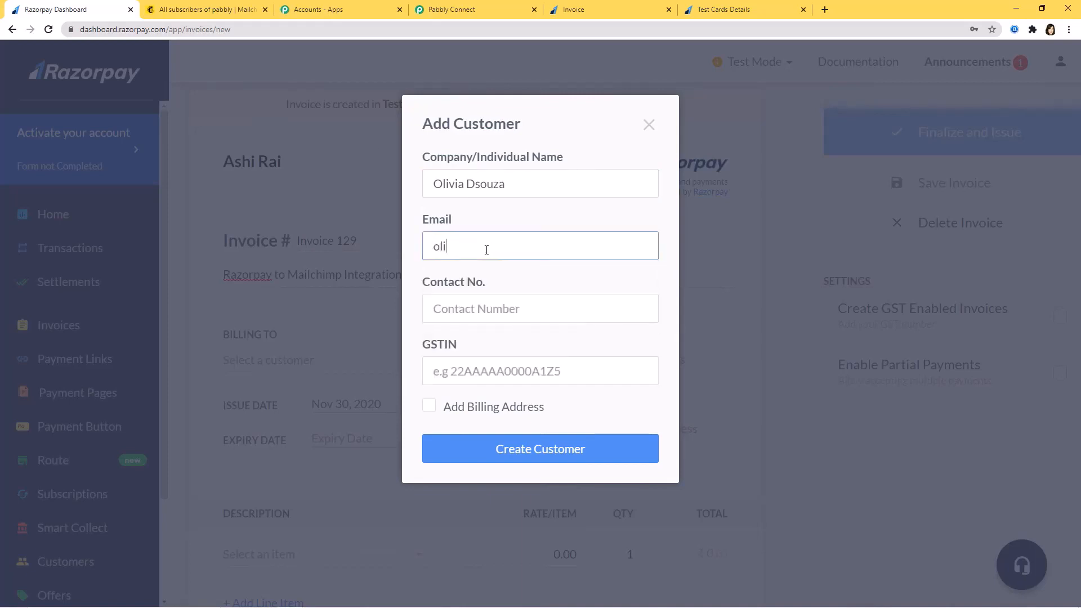
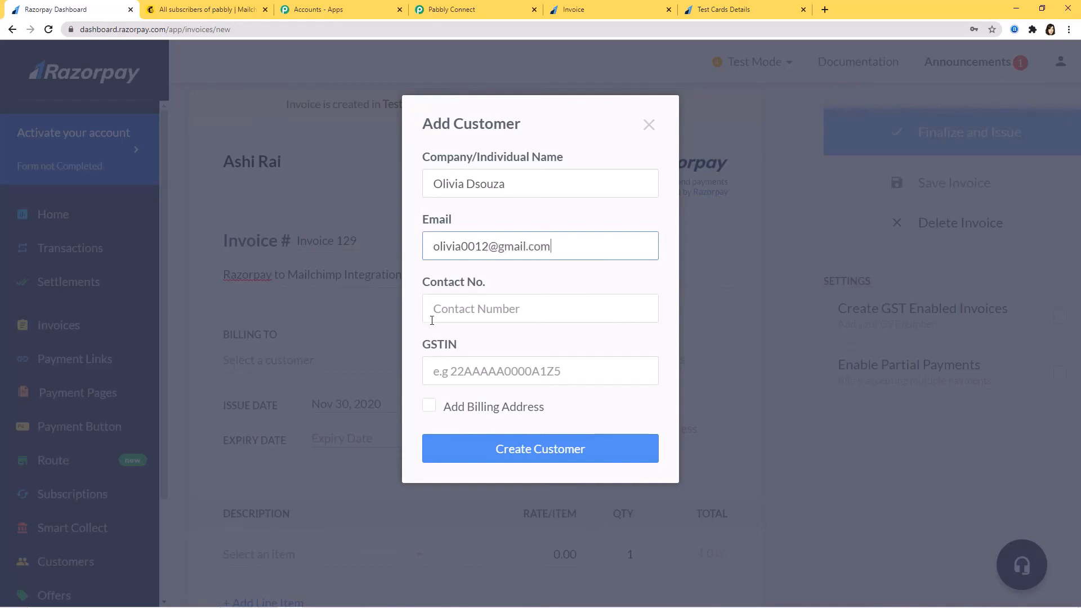
left_click(441, 316)
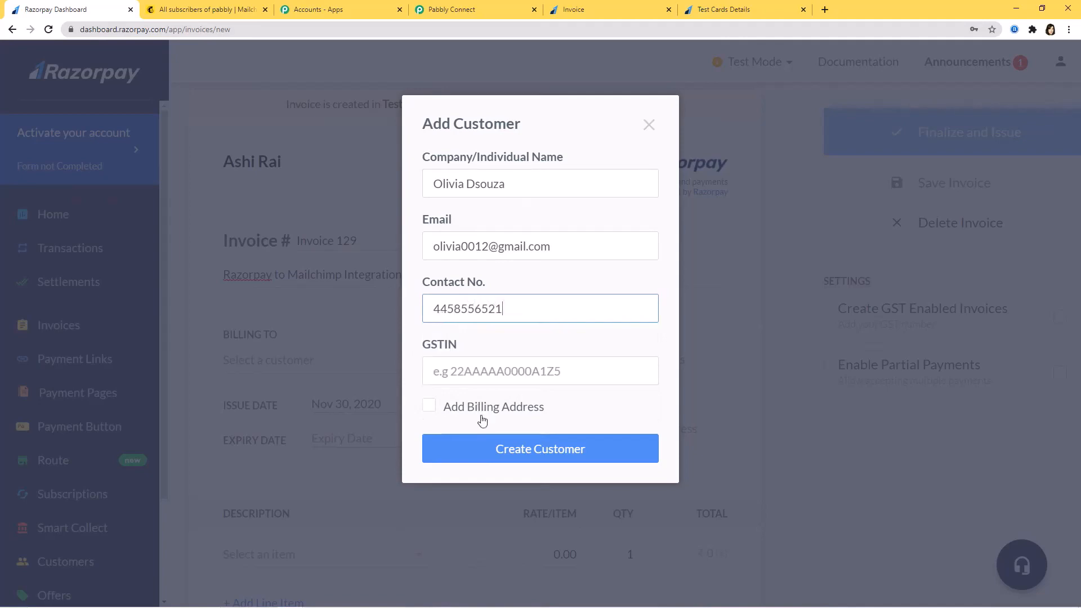
left_click(484, 449)
Set the invoice expiry date to Dec 09, 2020
scroll(432, 320, "down", 3)
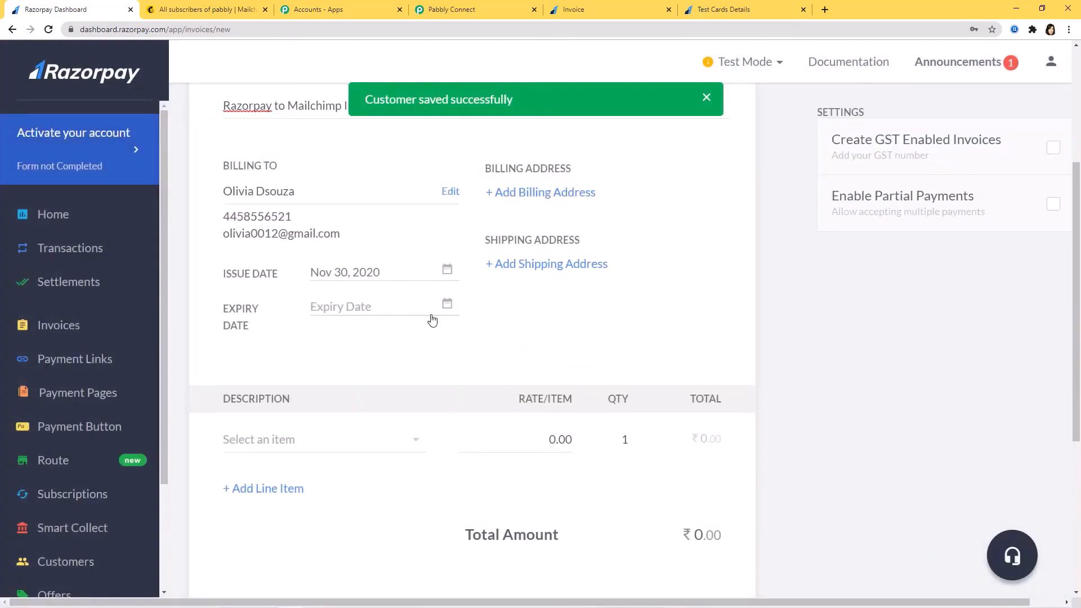
left_click(447, 305)
scroll(552, 366, "down", 2)
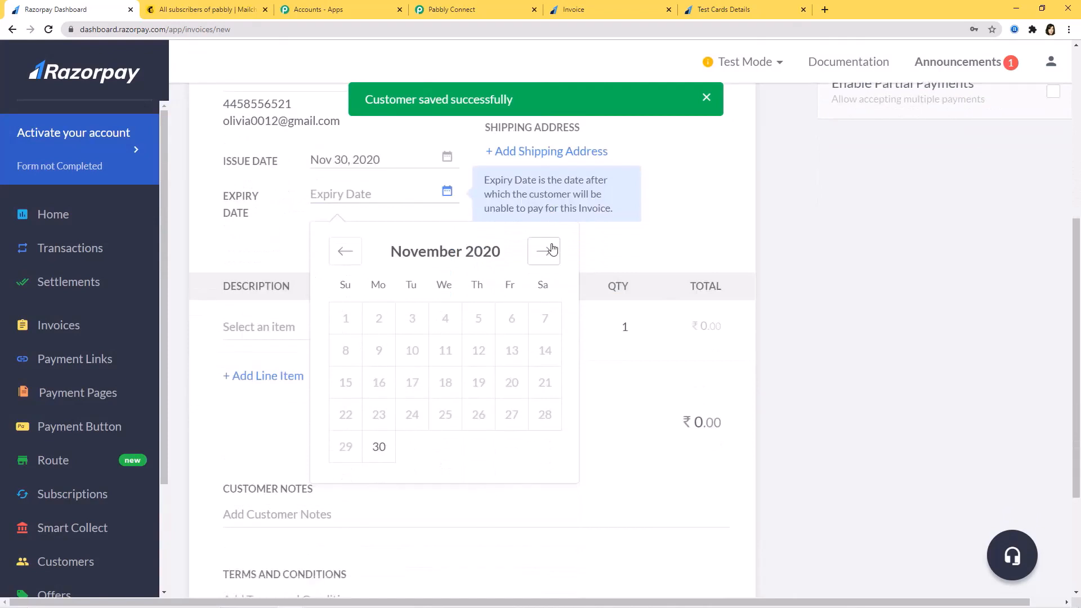
left_click(544, 251)
left_click(446, 351)
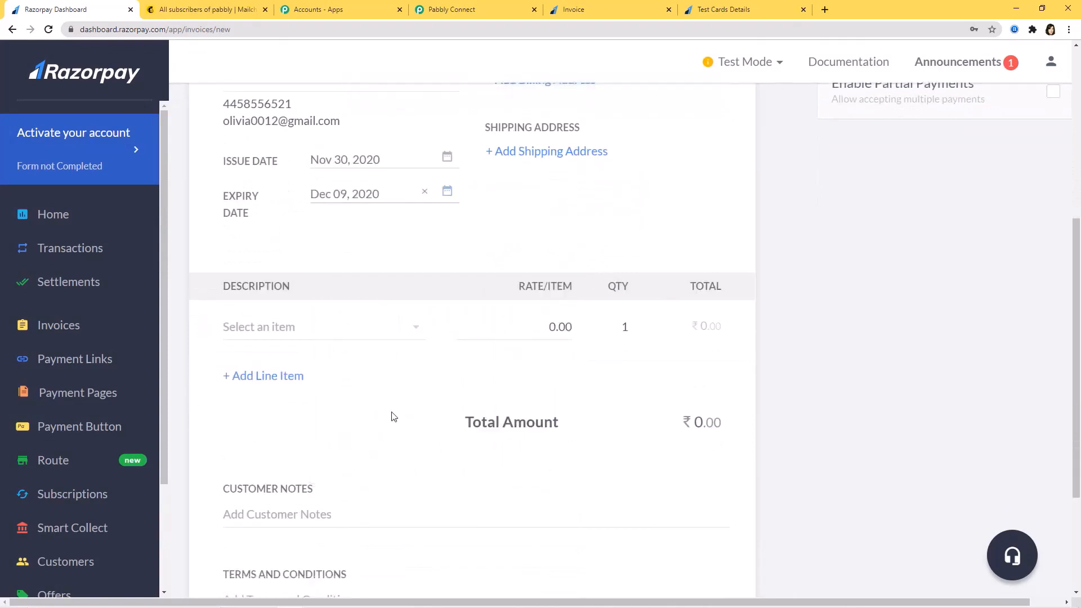
Add Item1 as the invoice line at a rate of ₹1,200
scroll(393, 417, "down", 1)
left_click(413, 279)
left_click(266, 293)
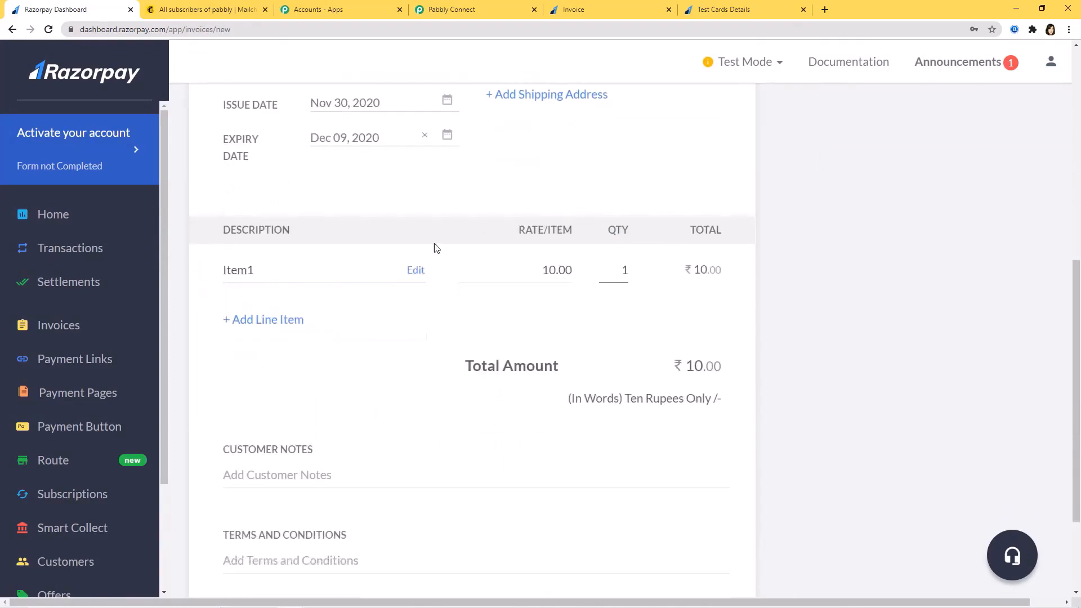
left_click(552, 271)
type("20")
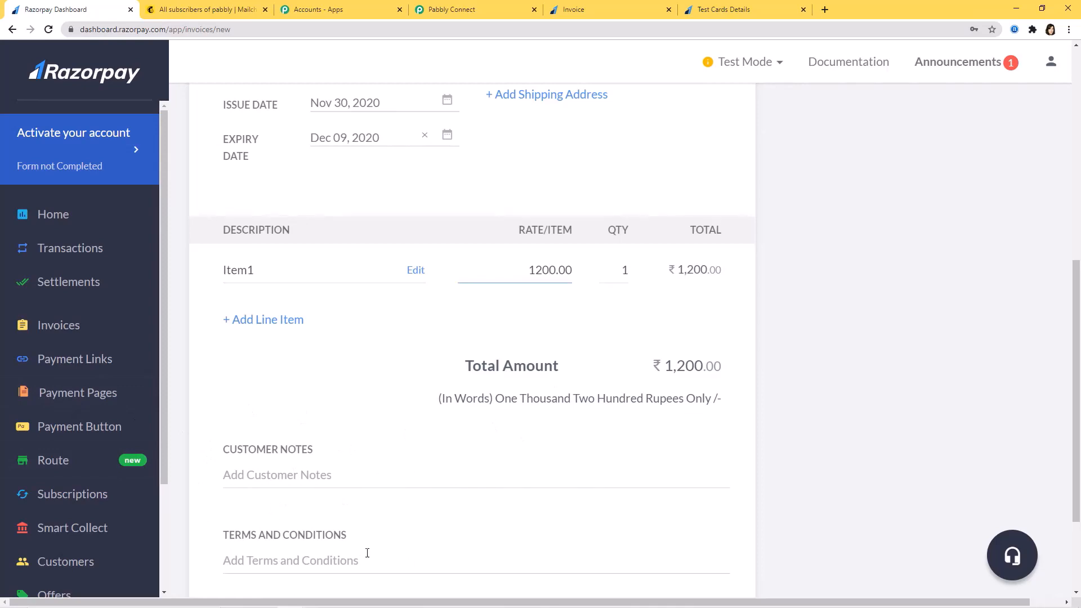
scroll(714, 478, "up", 8)
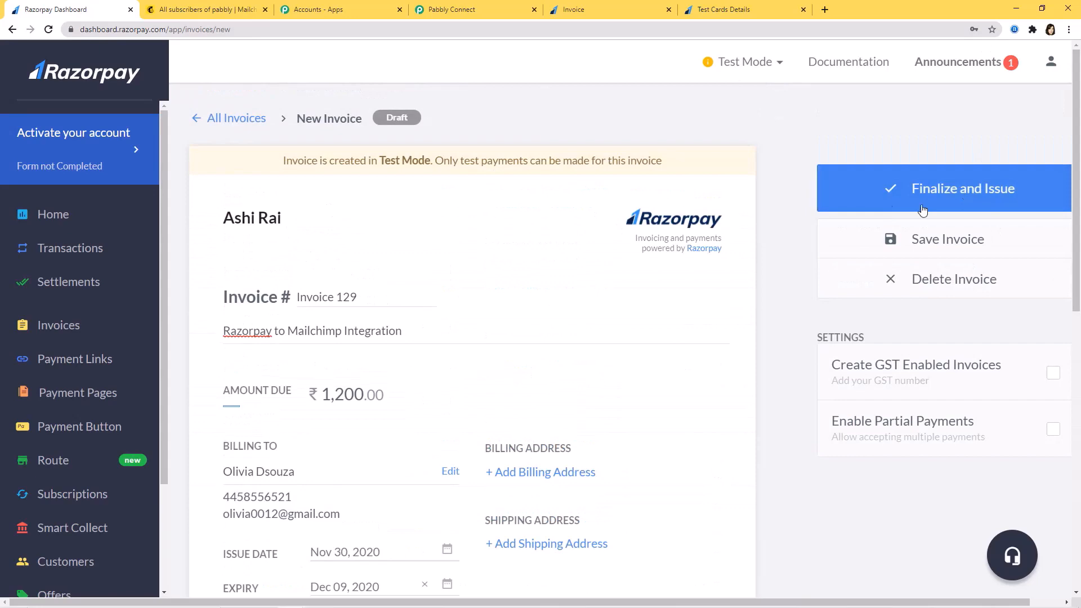
Finalize and issue Invoice 129, then paste its payment link into a new browser tab
left_click(972, 203)
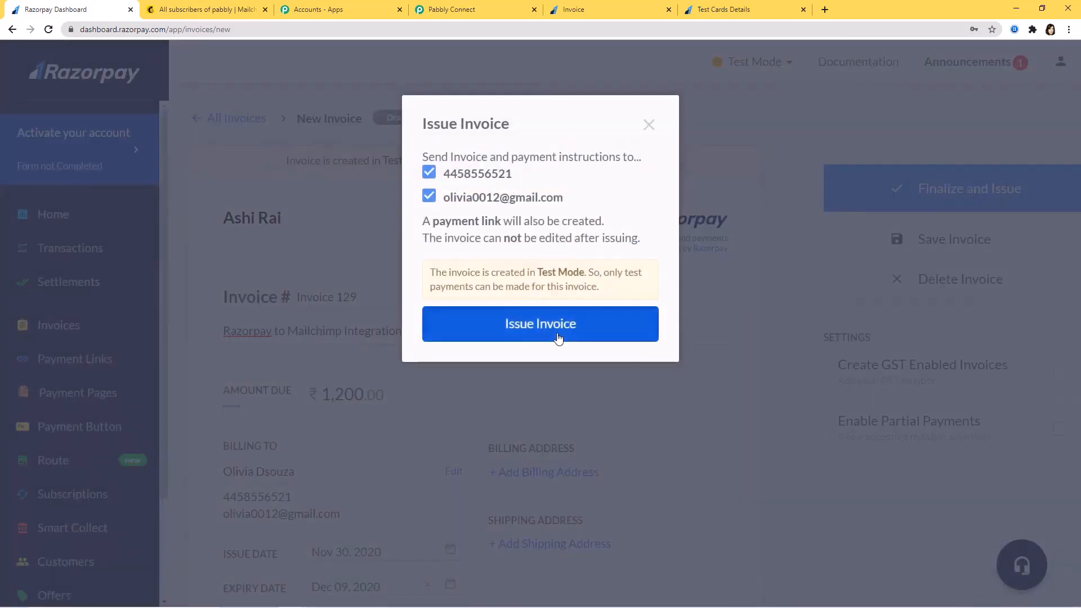
left_click(579, 338)
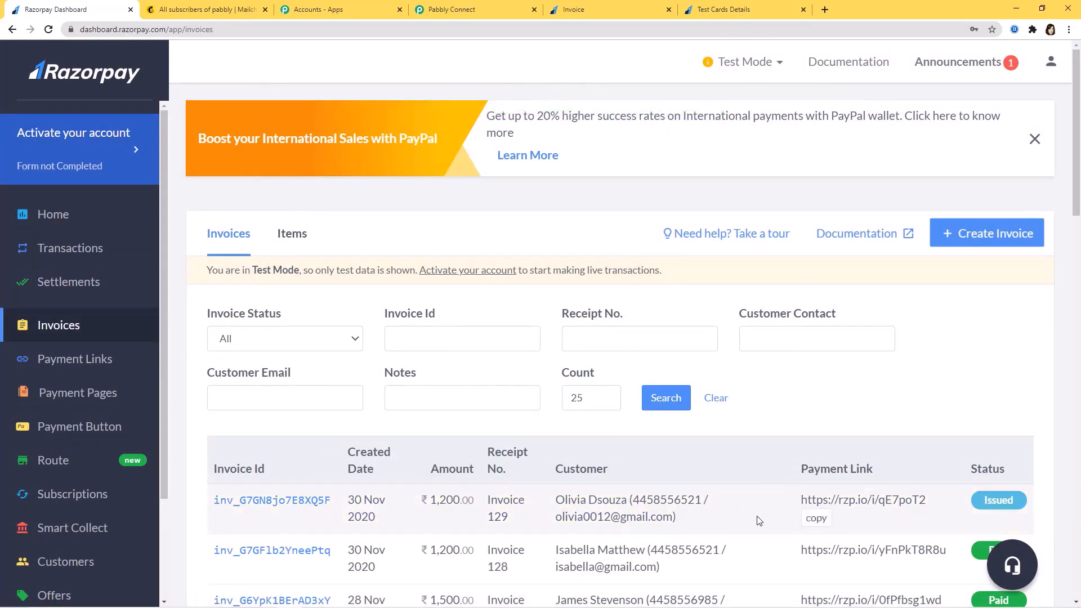
left_click(818, 519)
key("ctrl+t")
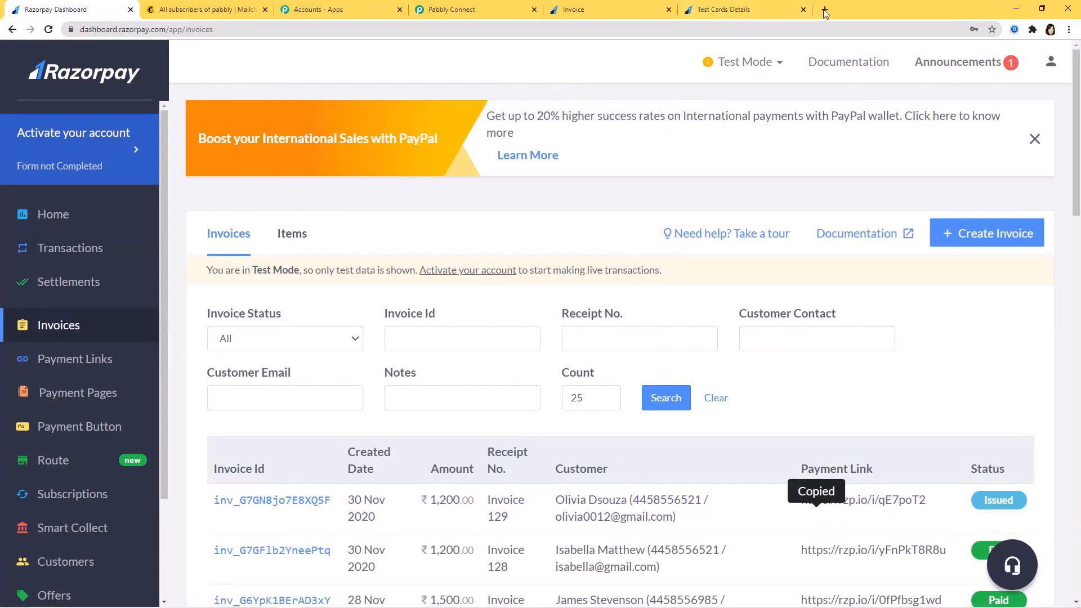
left_click(383, 25)
key("ctrl+v")
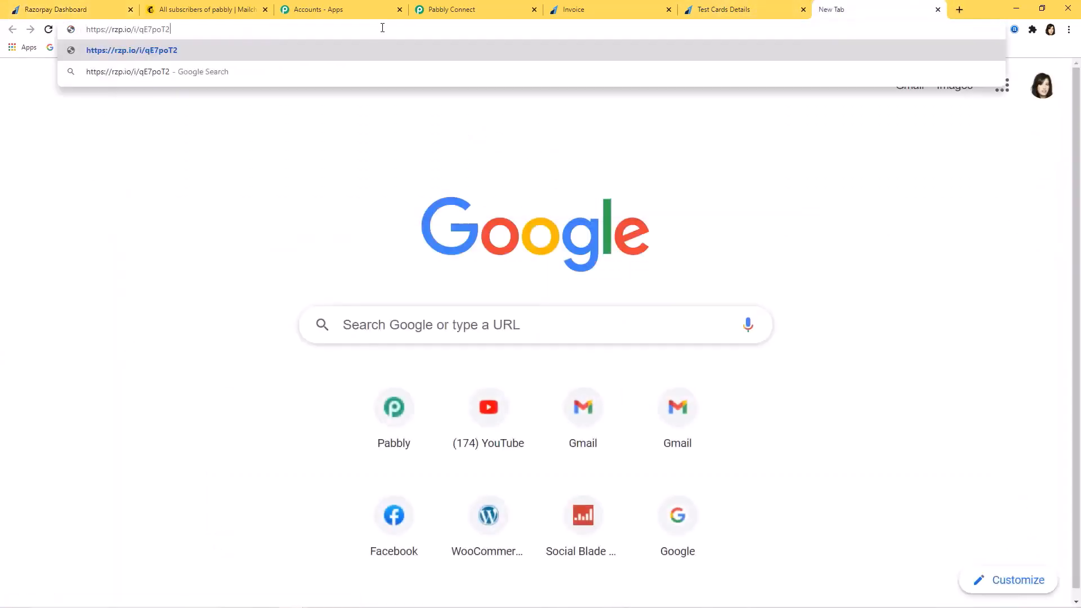
Load invoice 129's payment page, proceed to pay ₹1,200 and choose Card
key("Return")
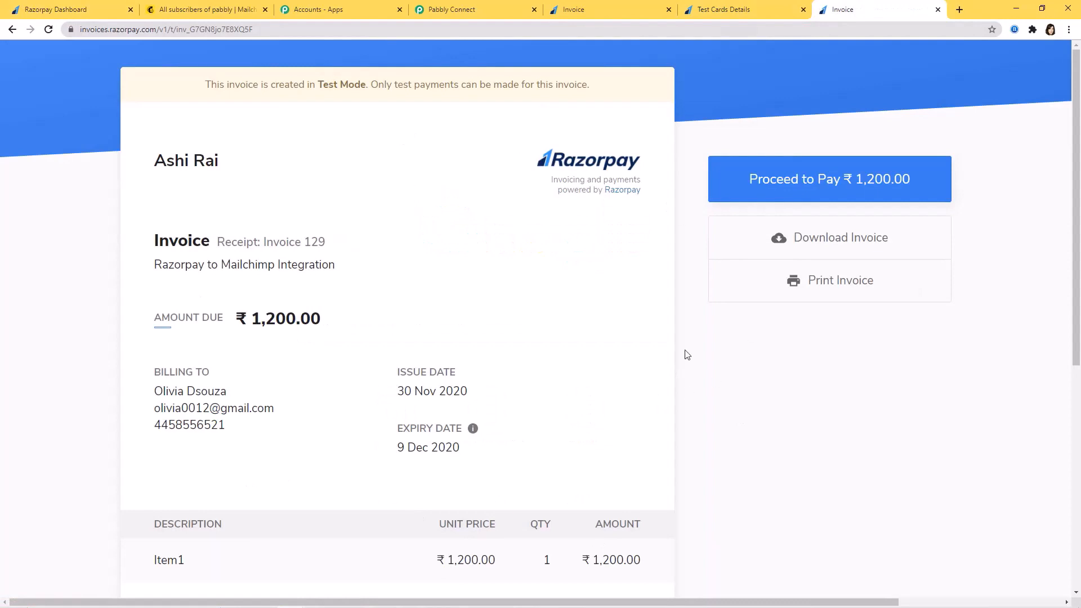
left_click(836, 178)
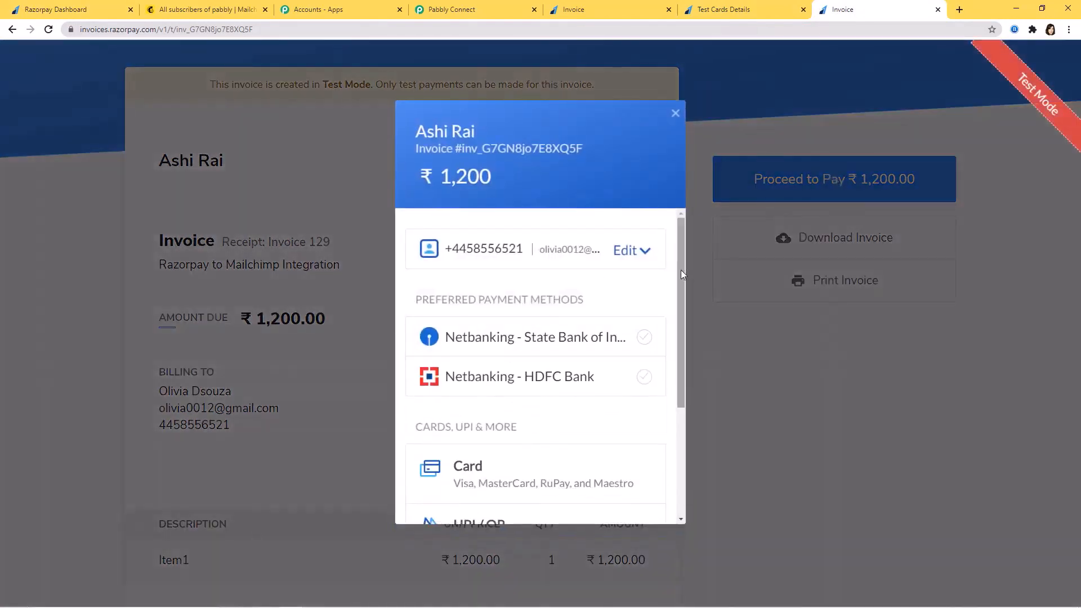
left_click_drag(680, 271, 674, 337)
scroll(675, 336, "down", 1)
scroll(668, 349, "up", 3)
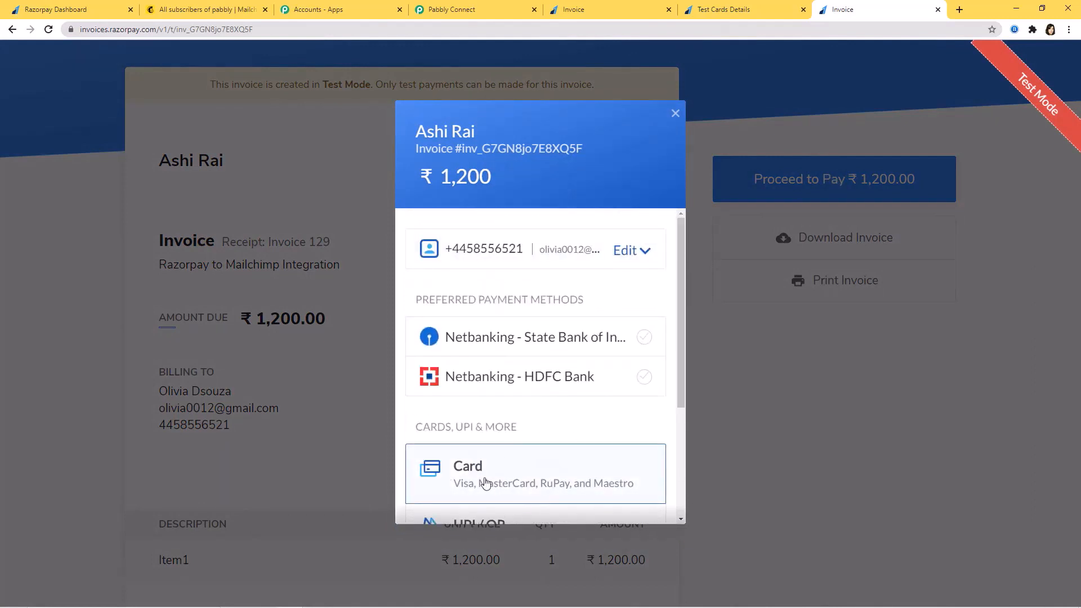
left_click(486, 483)
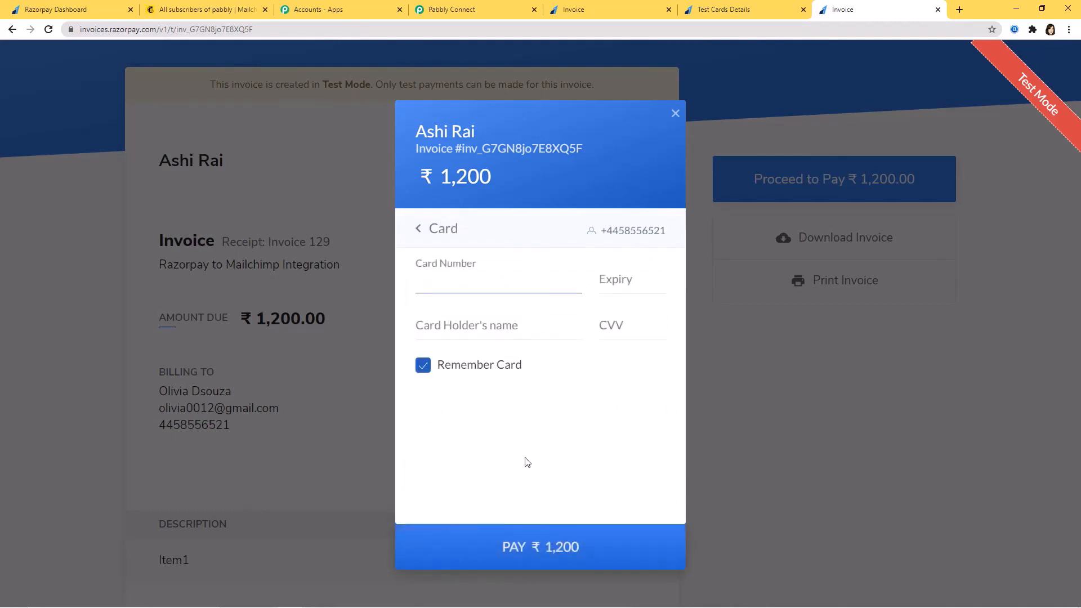
Fill the card form with the copied Visa test number, expiry, cardholder name and CVV 123
left_click(735, 10)
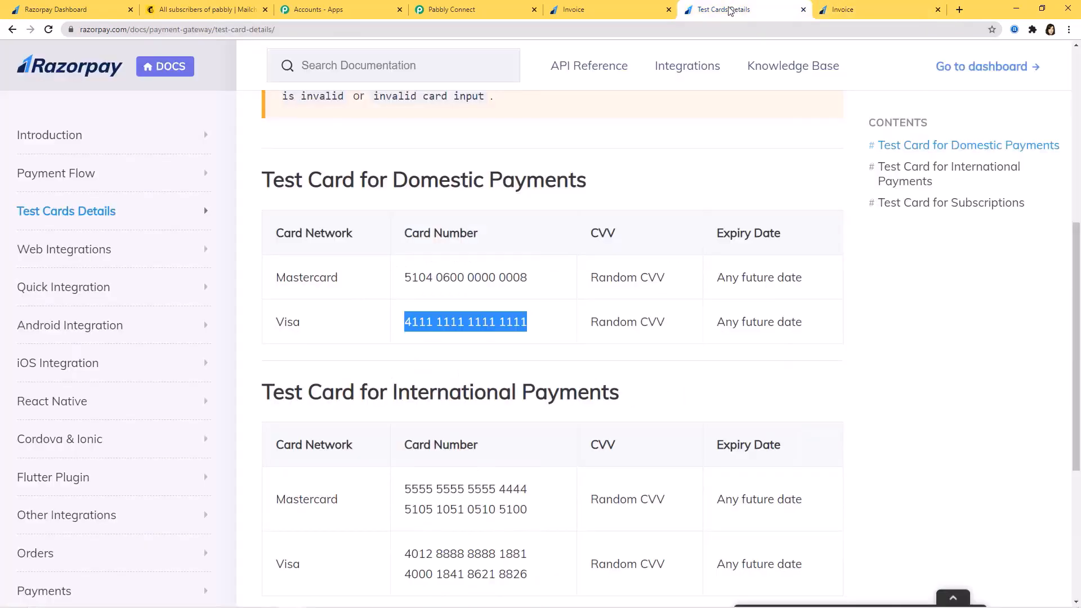
right_click(476, 320)
left_click(501, 322)
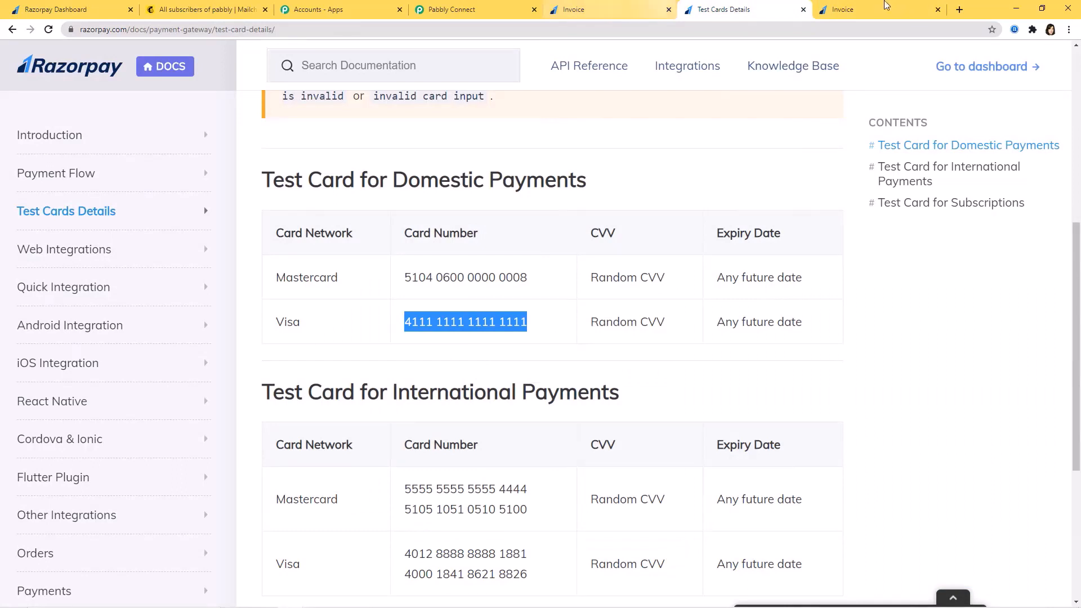
left_click(868, 10)
key("ctrl+v")
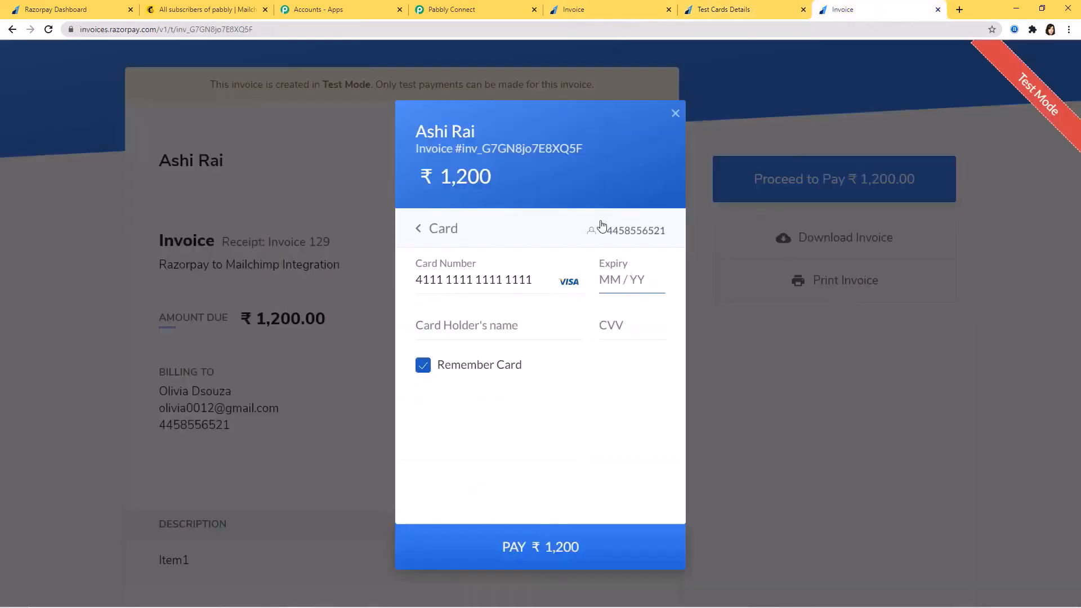
type("1235Olivia")
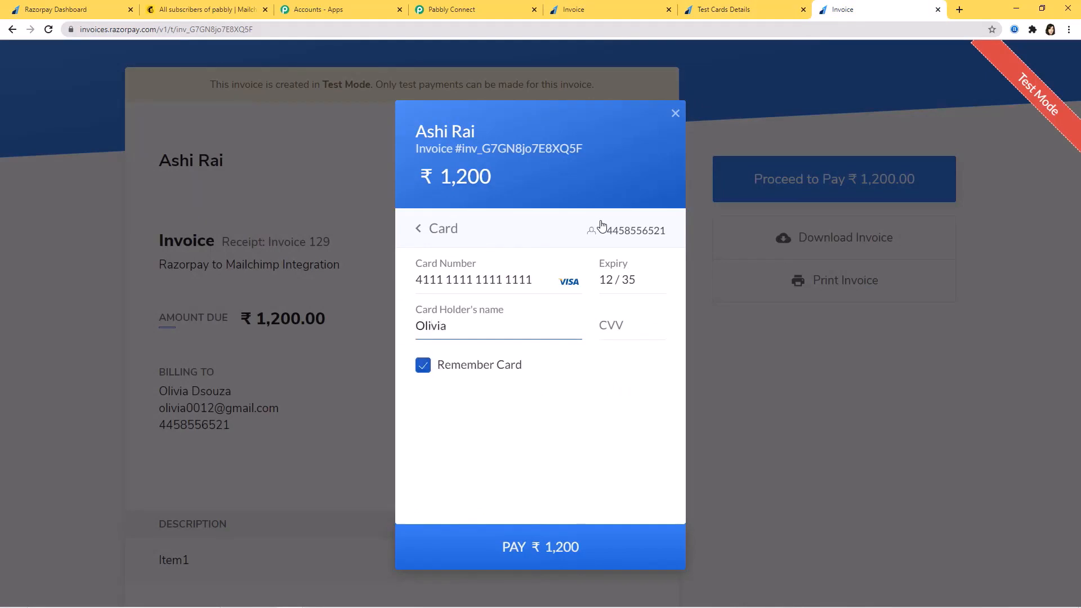
left_click(615, 323)
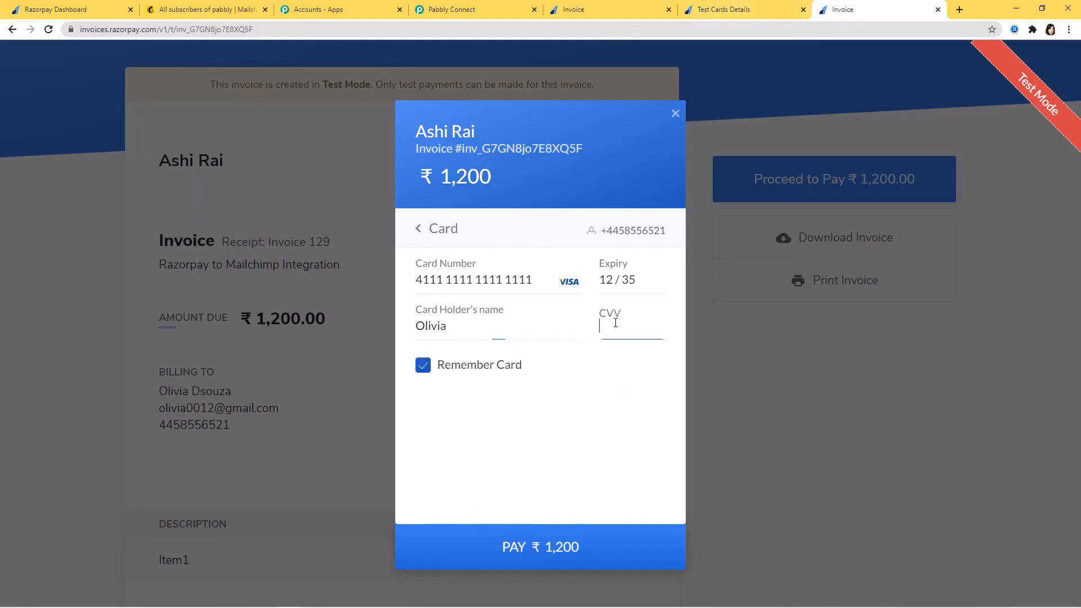
type("123")
Submit the payment, skip saving the card and approve the demo payment as successful
left_click(580, 551)
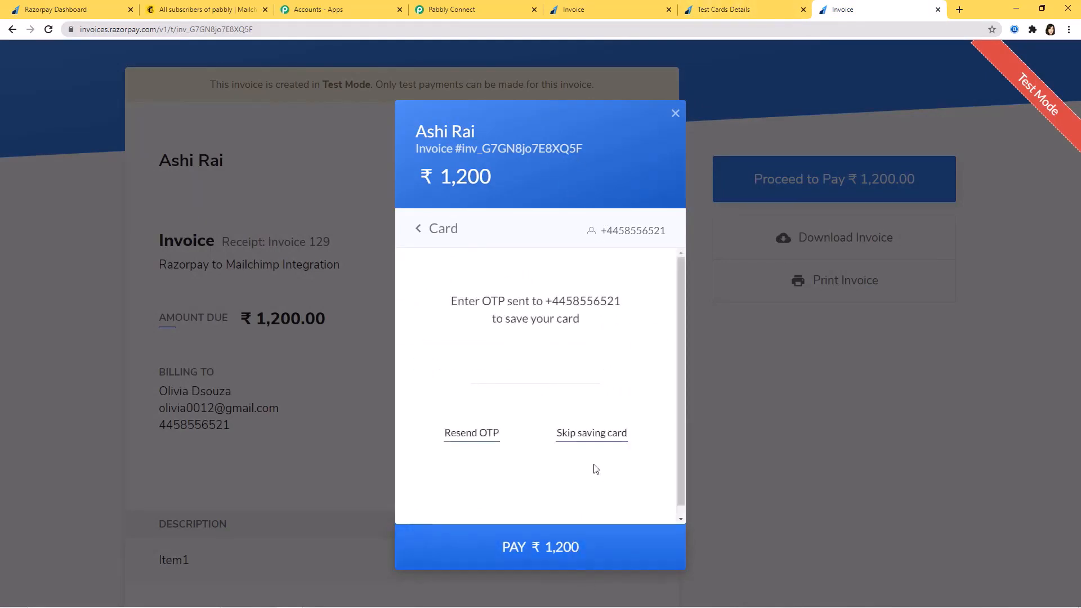
left_click(583, 435)
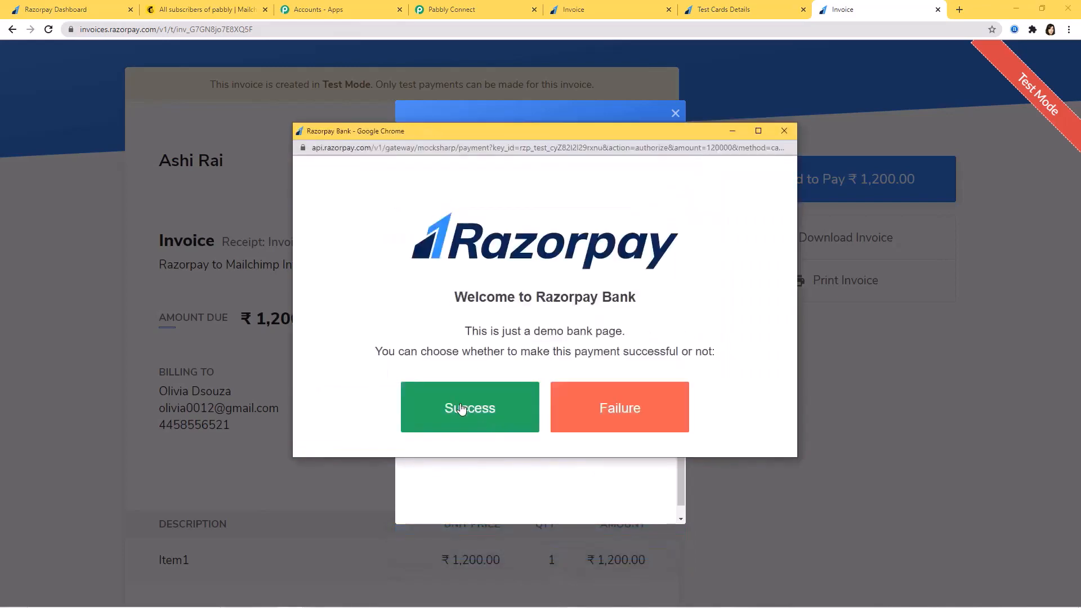
left_click(461, 409)
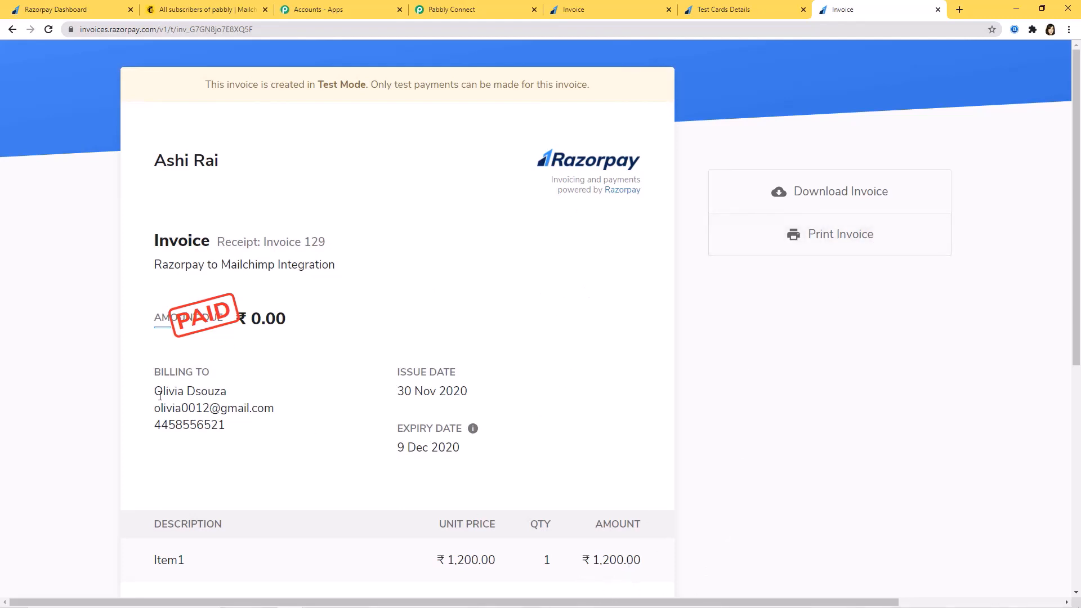
left_click_drag(159, 396, 228, 396)
left_click(612, 305)
Reload Mailchimp's contacts and scroll across to confirm the new subscriber is tagged Razorpay Invoices
left_click_drag(150, 396, 245, 386)
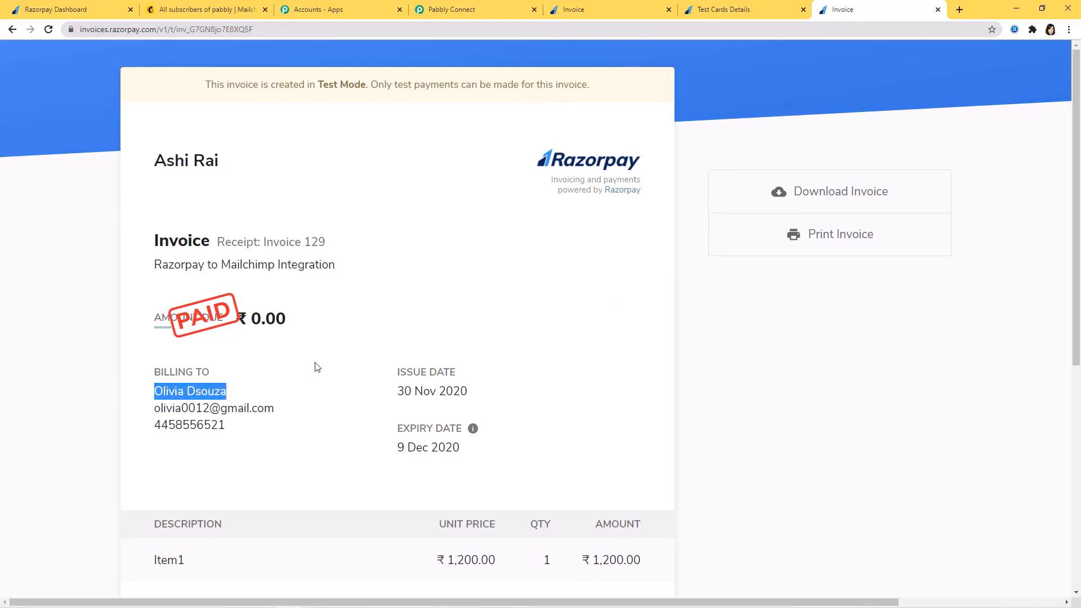
left_click(625, 348)
left_click(202, 9)
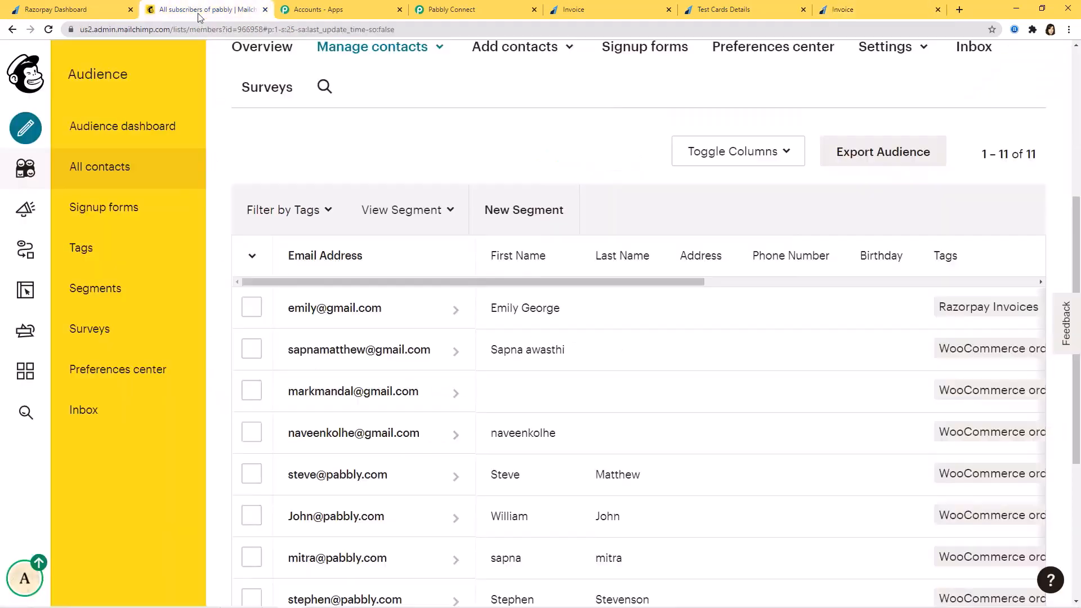
left_click(48, 30)
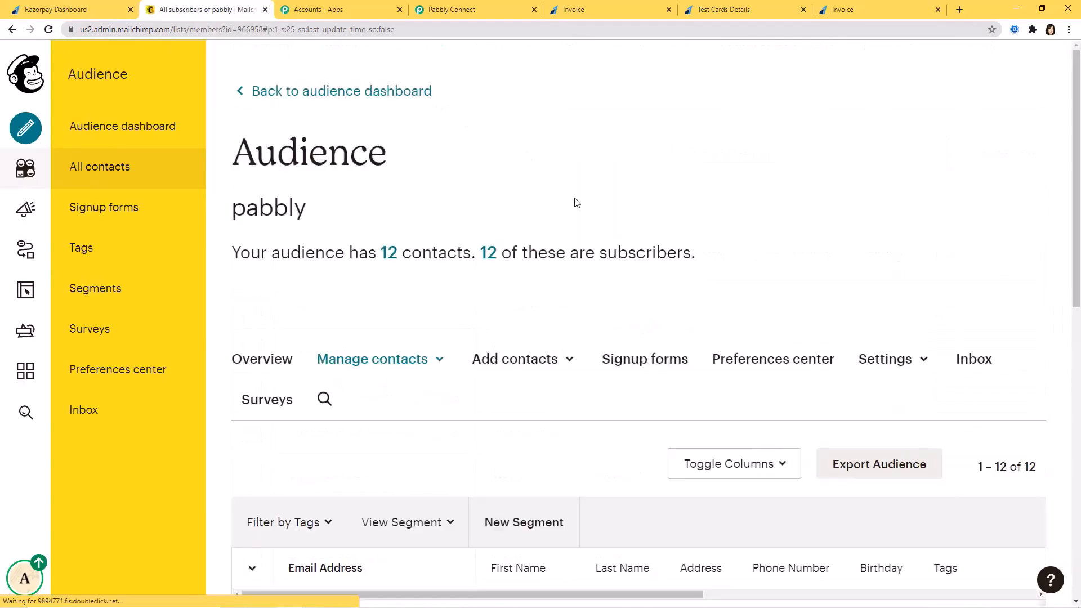
scroll(741, 268, "down", 5)
scroll(741, 269, "down", 3)
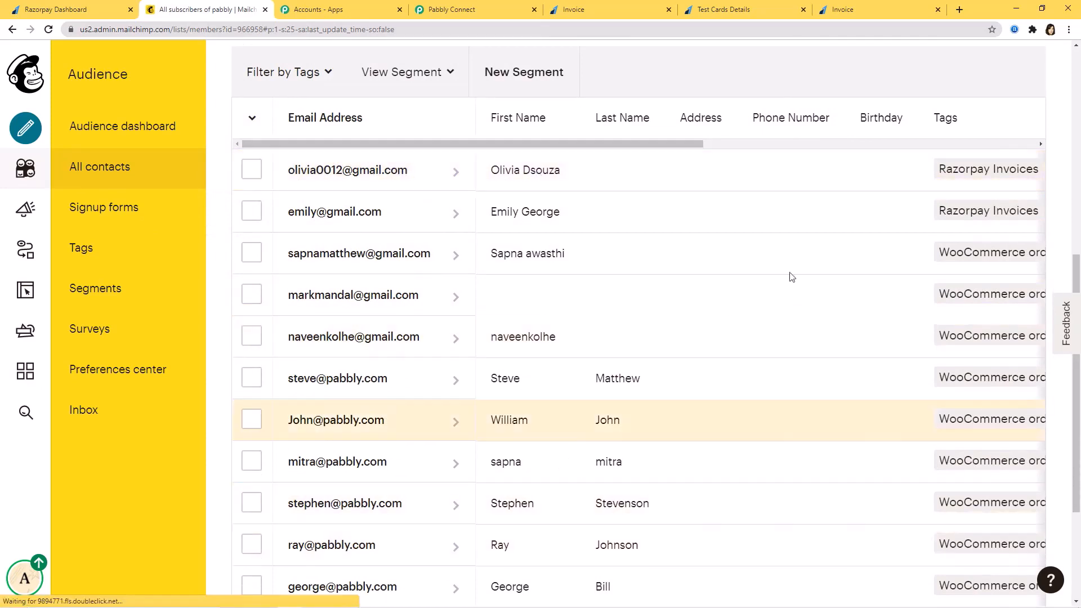
left_click_drag(584, 147, 724, 150)
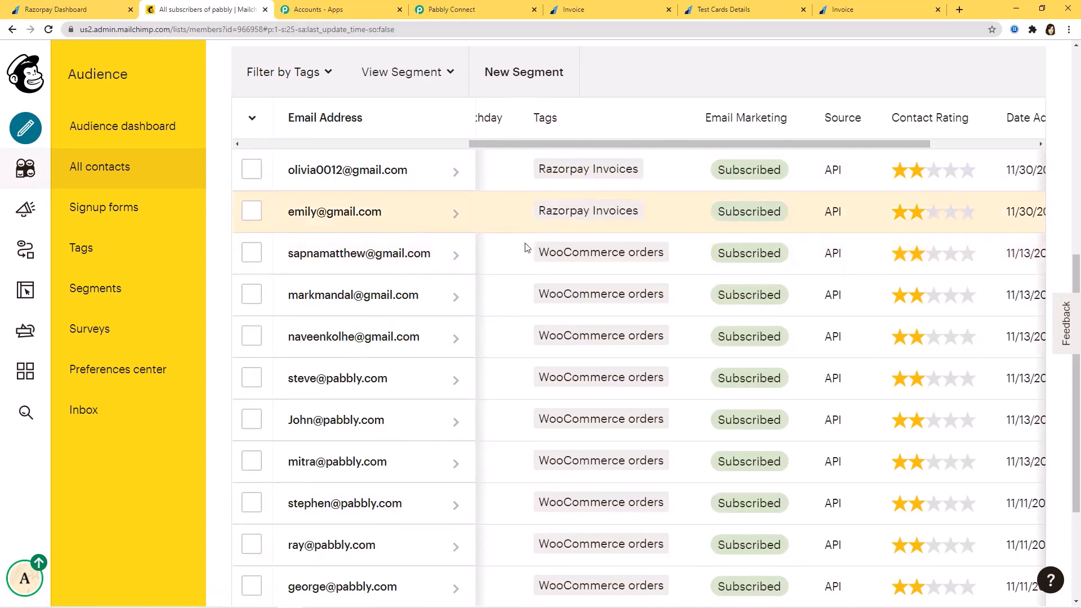
left_click(451, 9)
Scroll back to the top of the Razorpay workflow page
scroll(1012, 421, "up", 12)
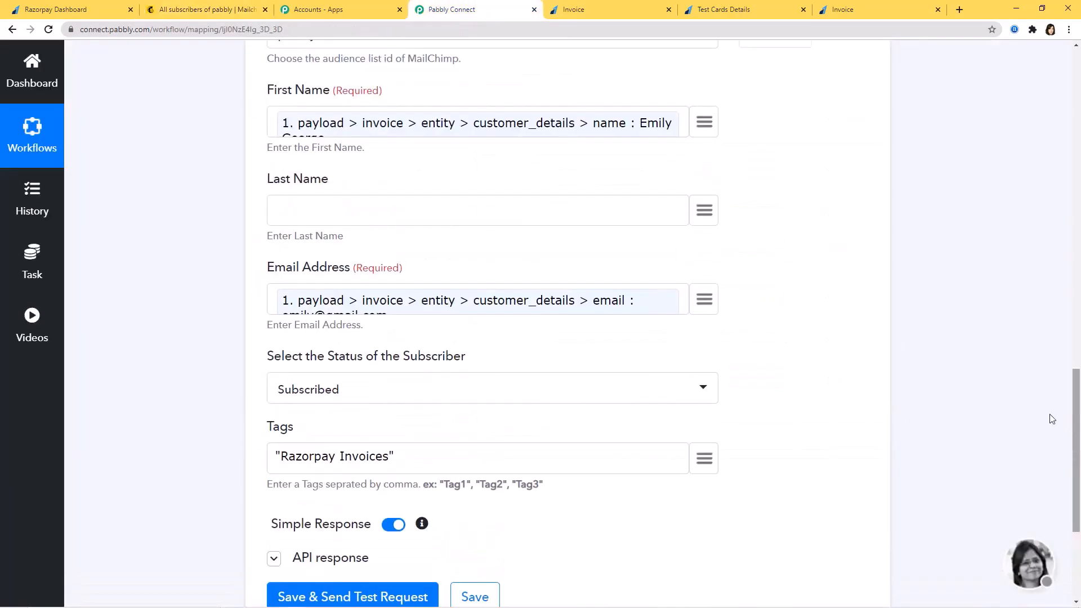
scroll(670, 282, "up", 8)
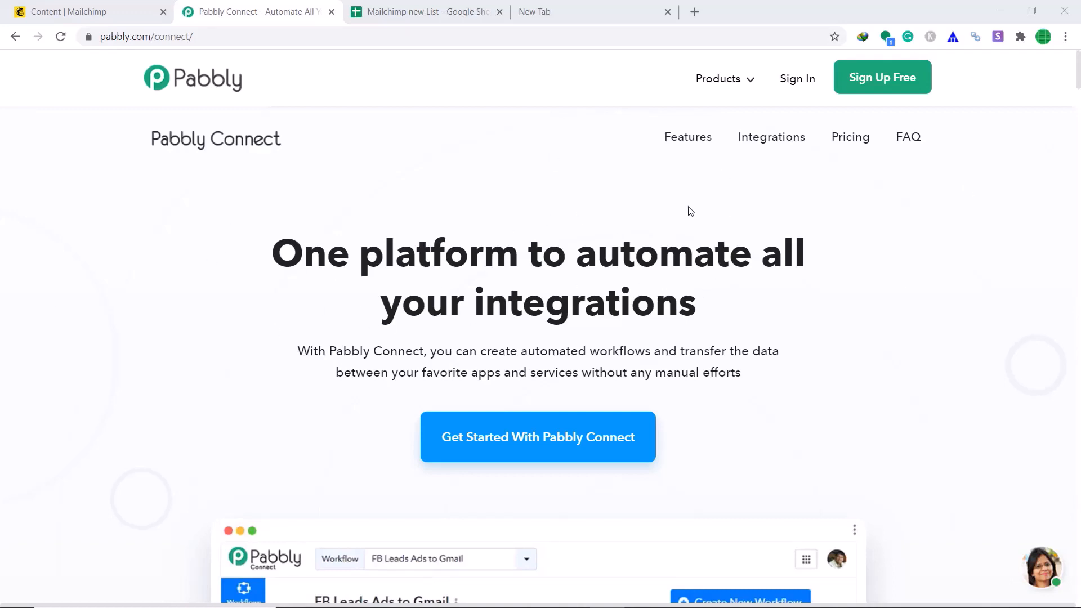
Sign in, access Connect and save a new workflow named 'MailChimp To Googlesheets'
left_click(790, 81)
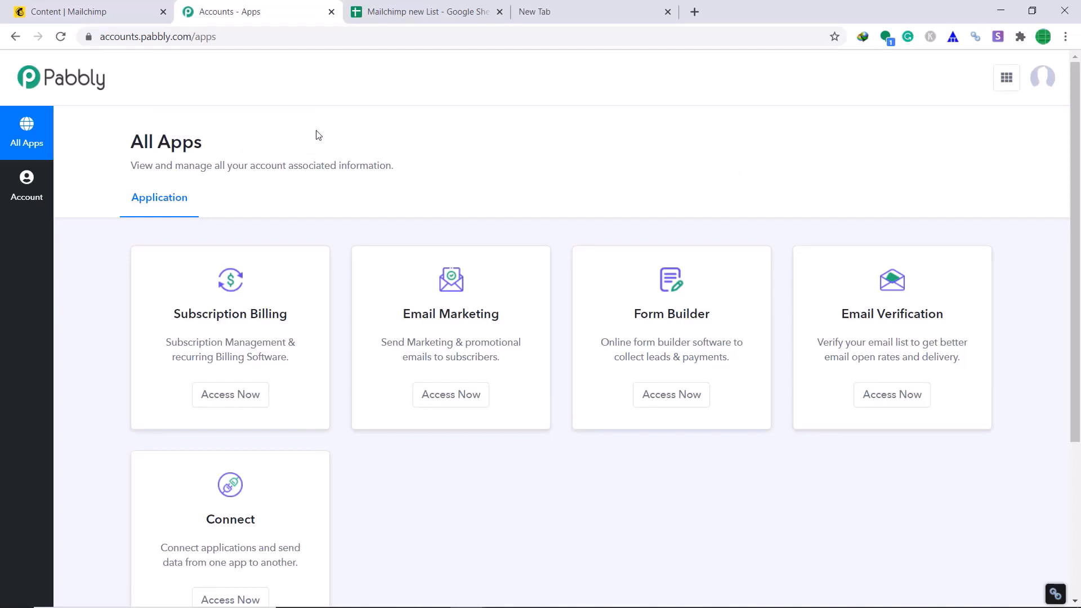
scroll(435, 133, "down", 3)
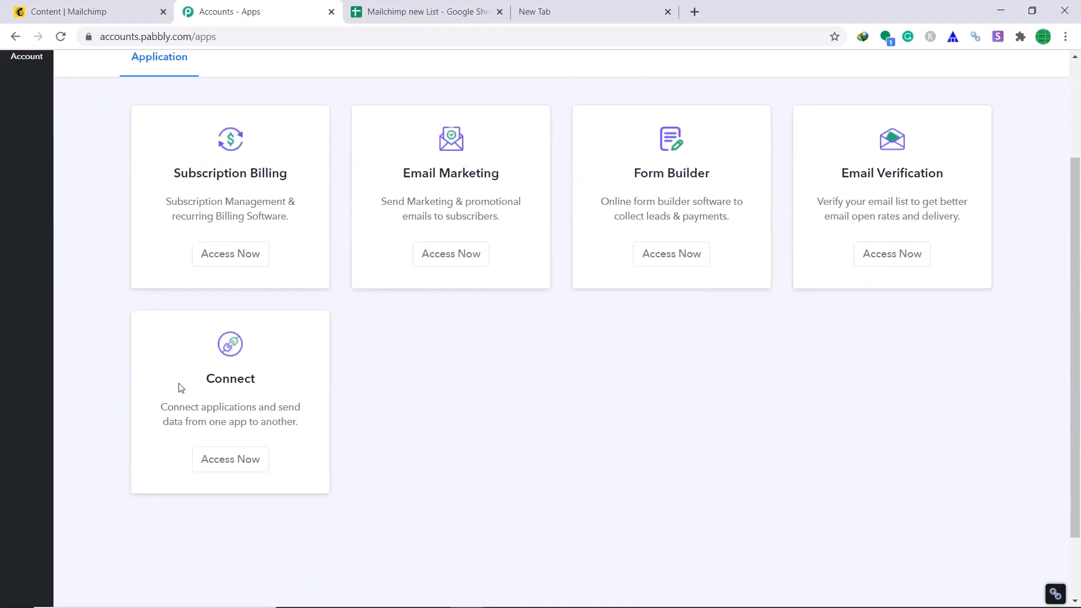
left_click(232, 467)
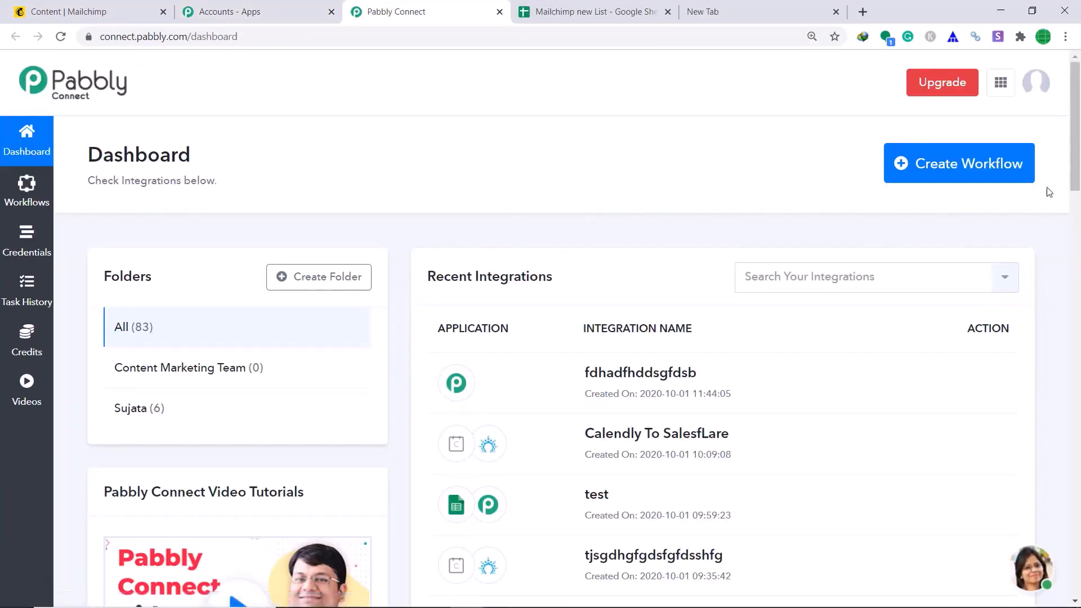
left_click(979, 178)
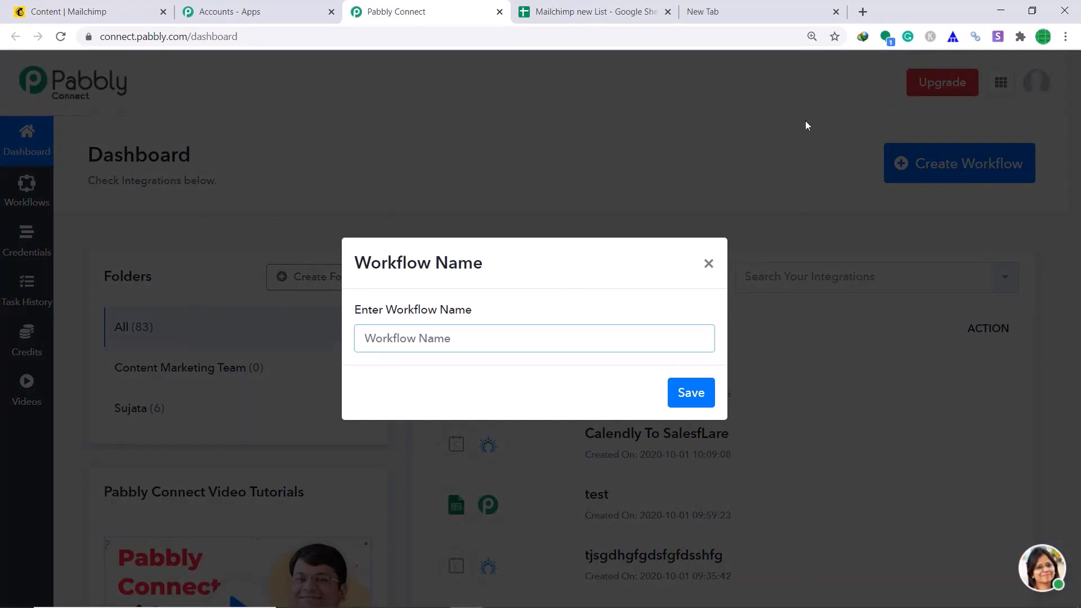
type("MailChimp To")
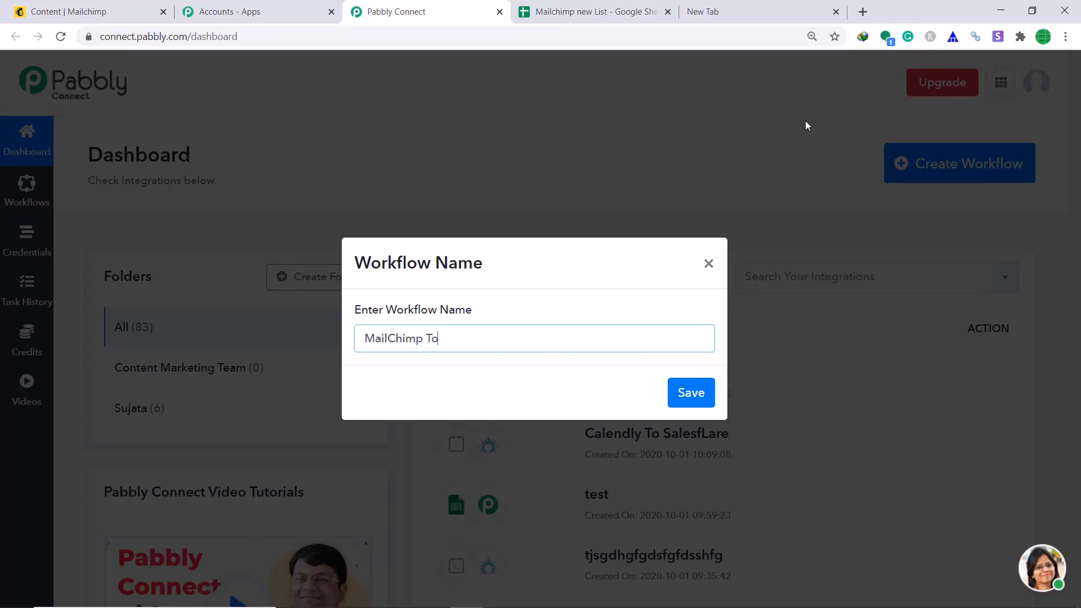
type("Googlesheets")
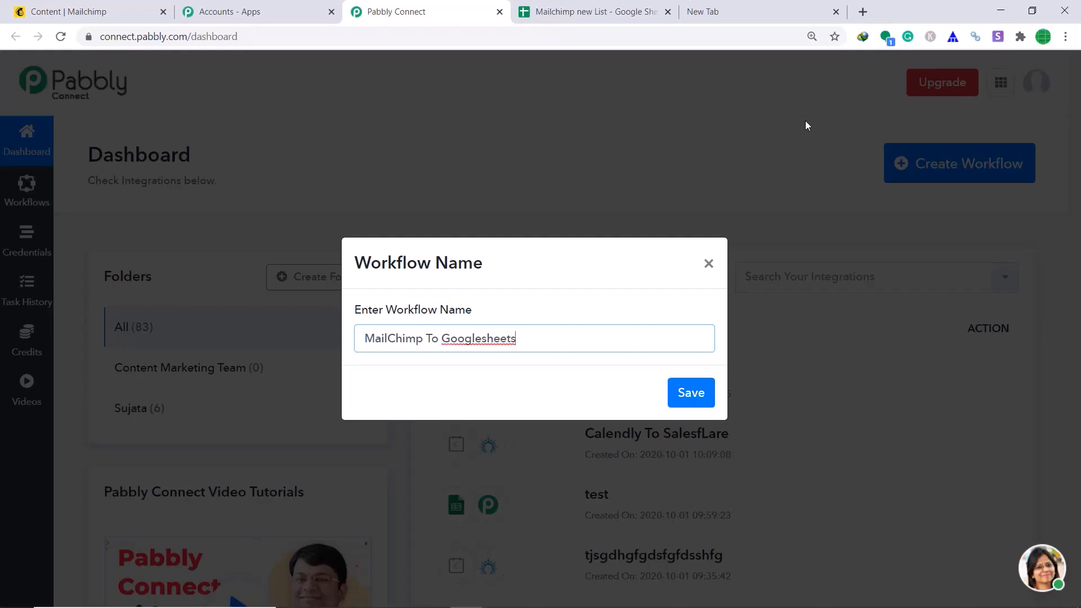
left_click(690, 391)
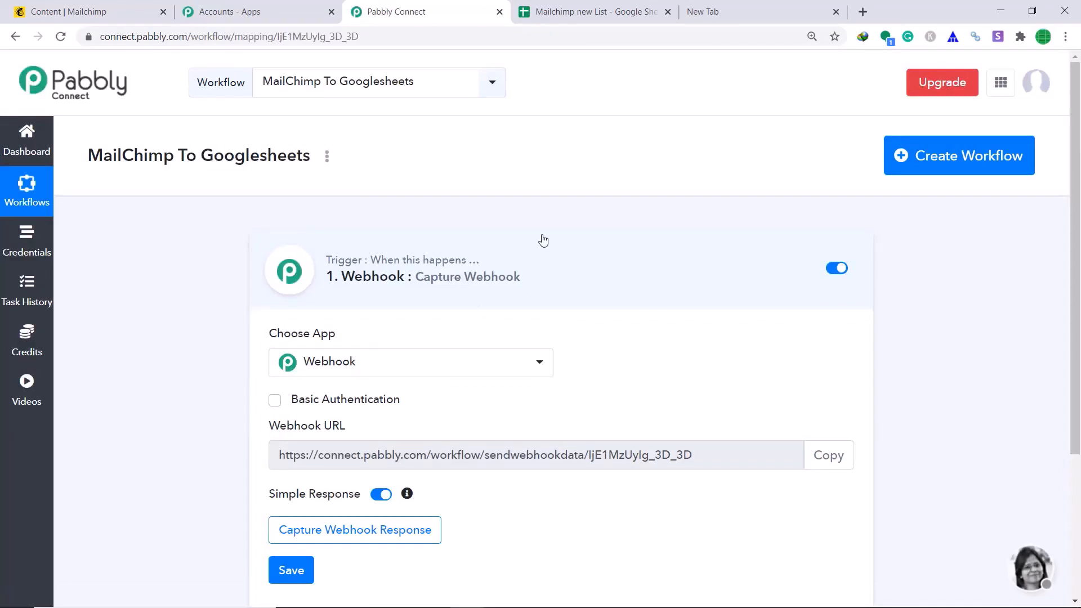
Search 'mai' and pick MailChimp as the trigger app, keeping the New Subscriber method
left_click(472, 369)
type("mai")
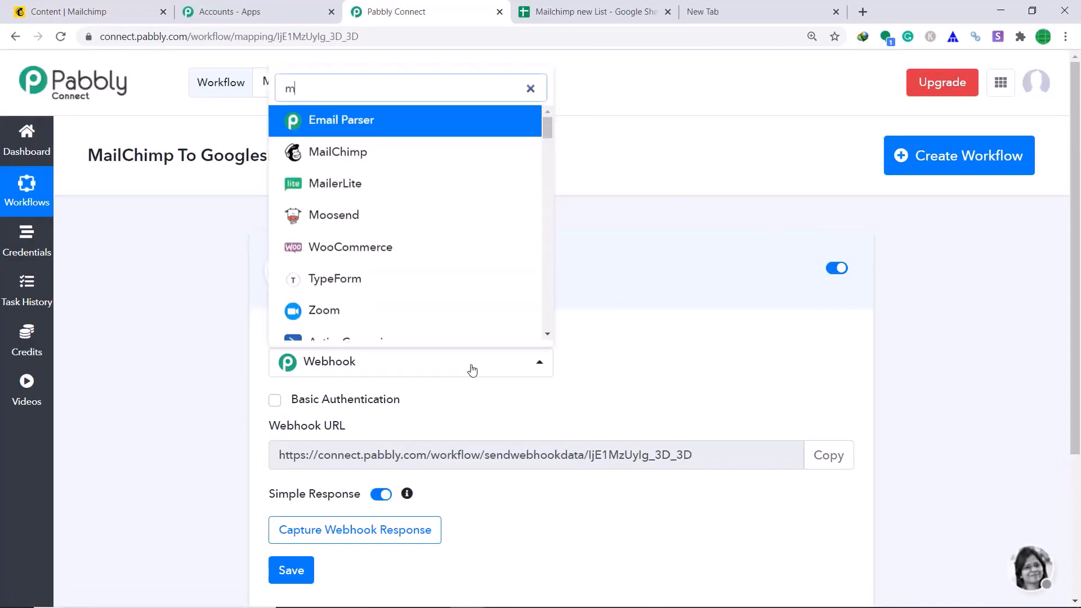
left_click(428, 162)
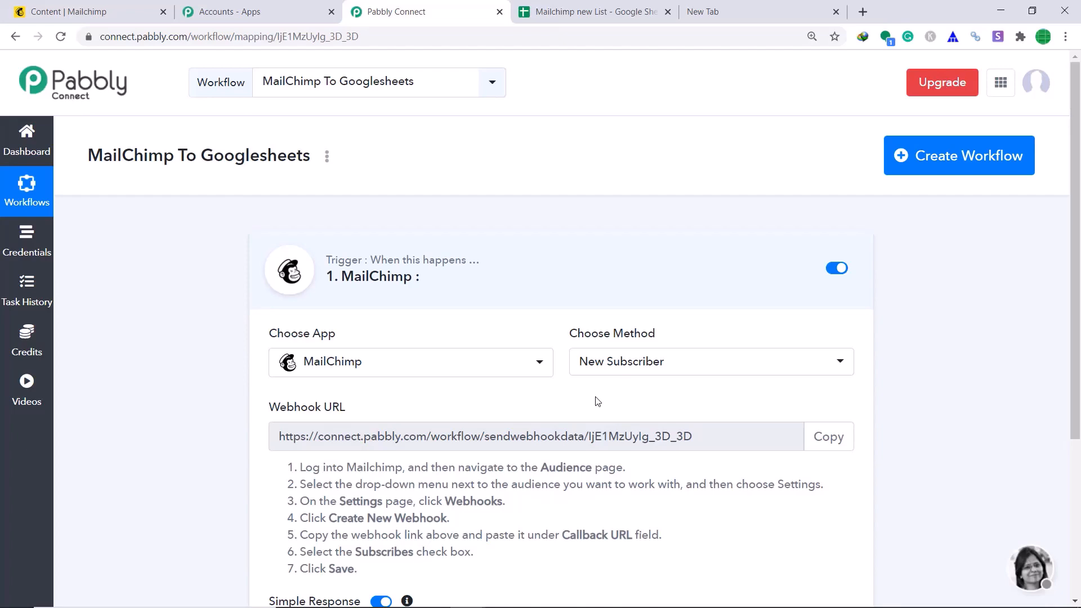
scroll(598, 401, "down", 3)
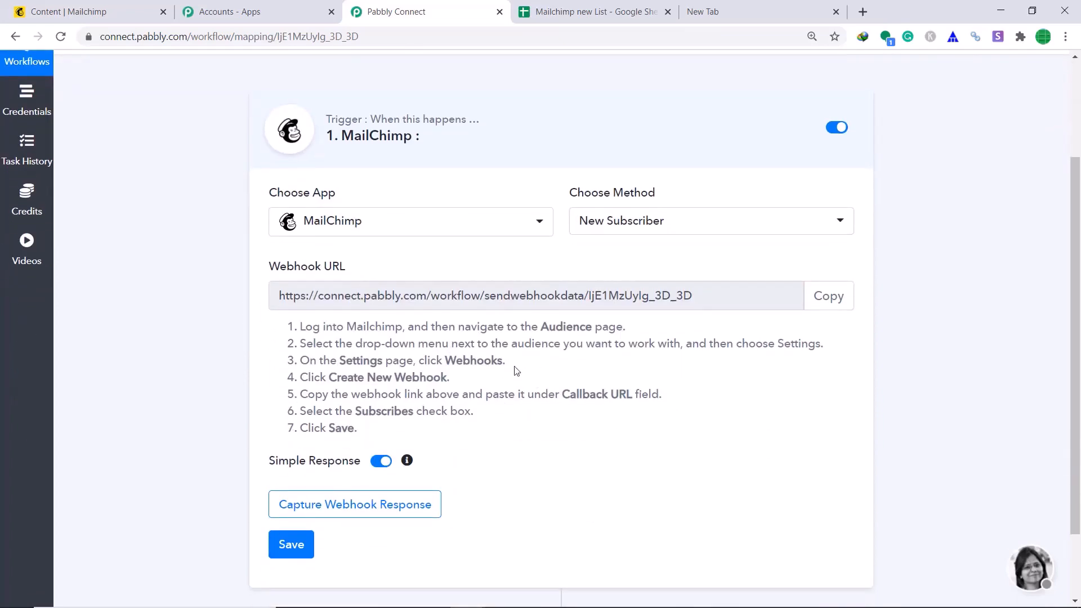
left_click(107, 10)
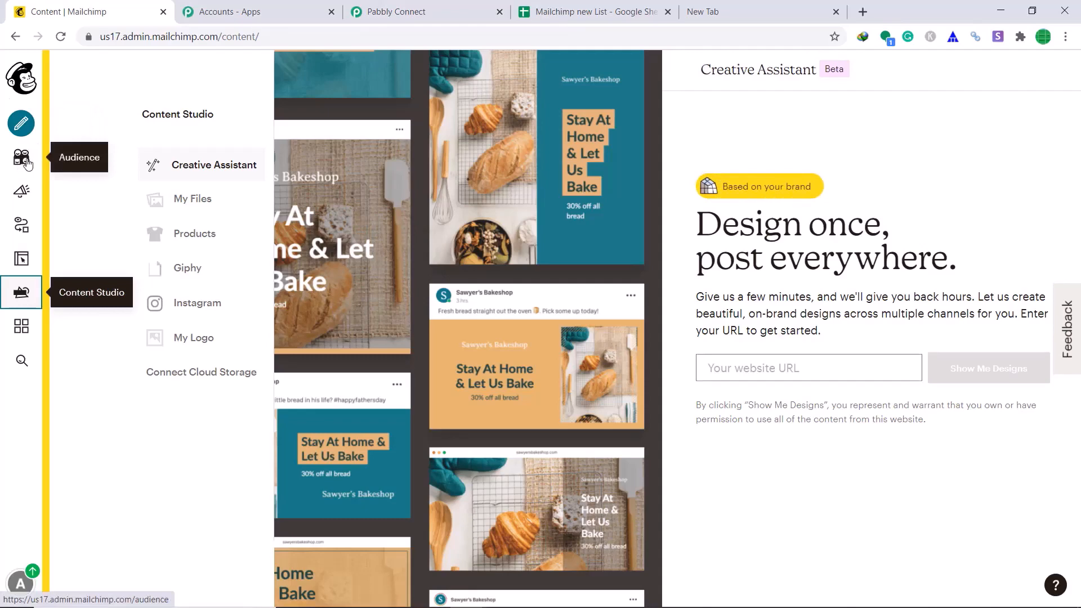
Go to the audience's Settings > Webhooks and start a new webhook
left_click(23, 160)
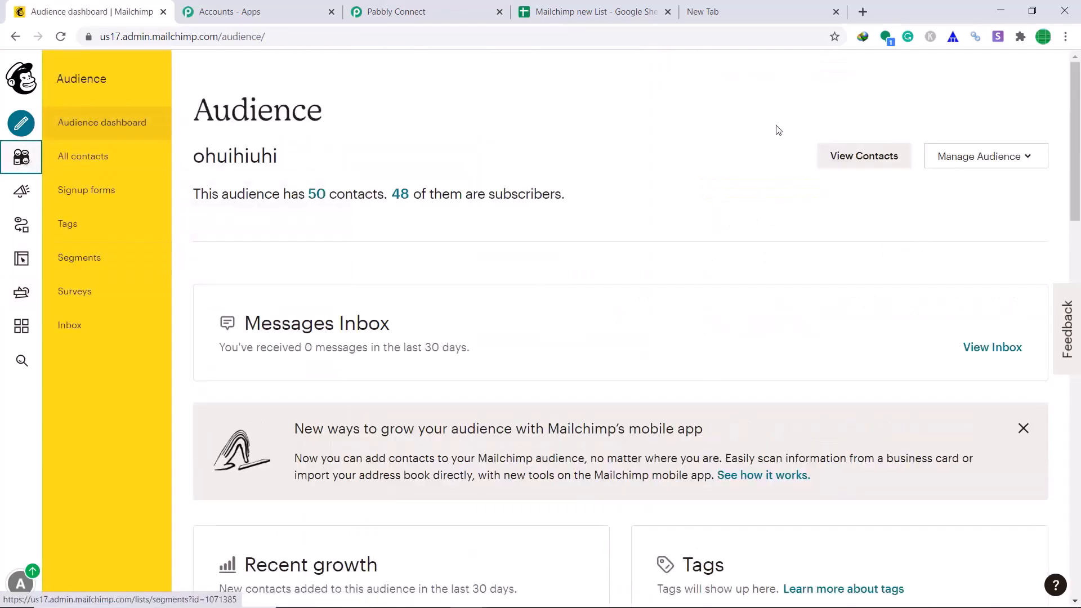
left_click(1014, 158)
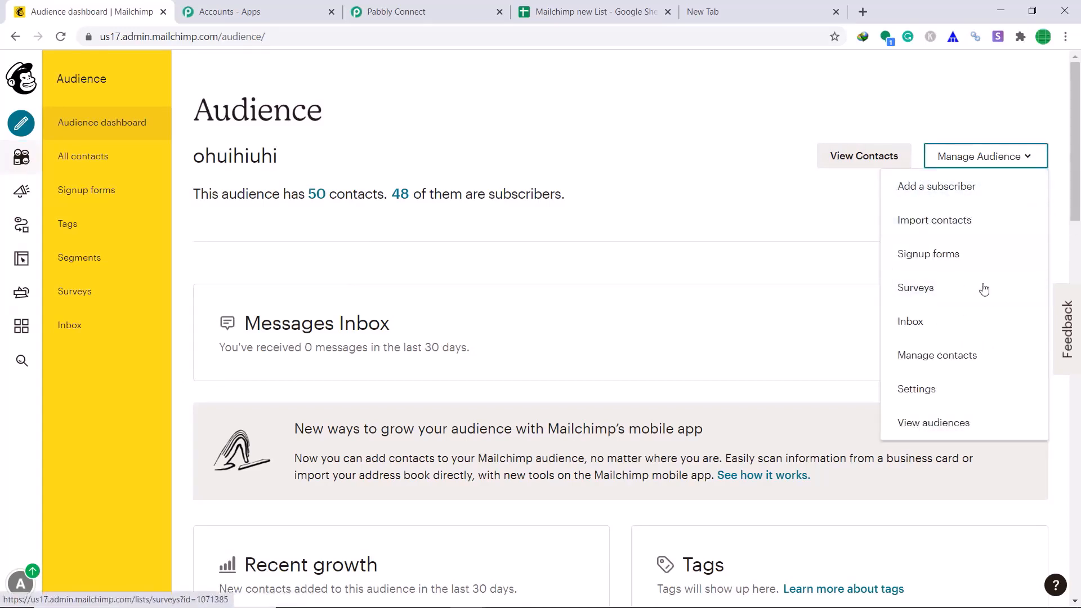
left_click(918, 390)
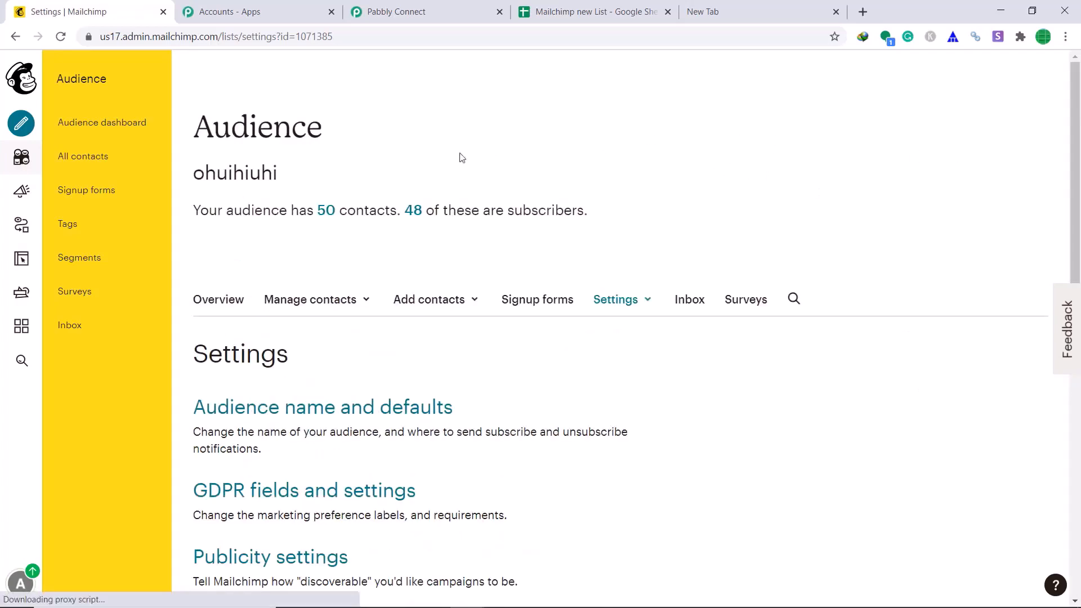
scroll(719, 152, "down", 8)
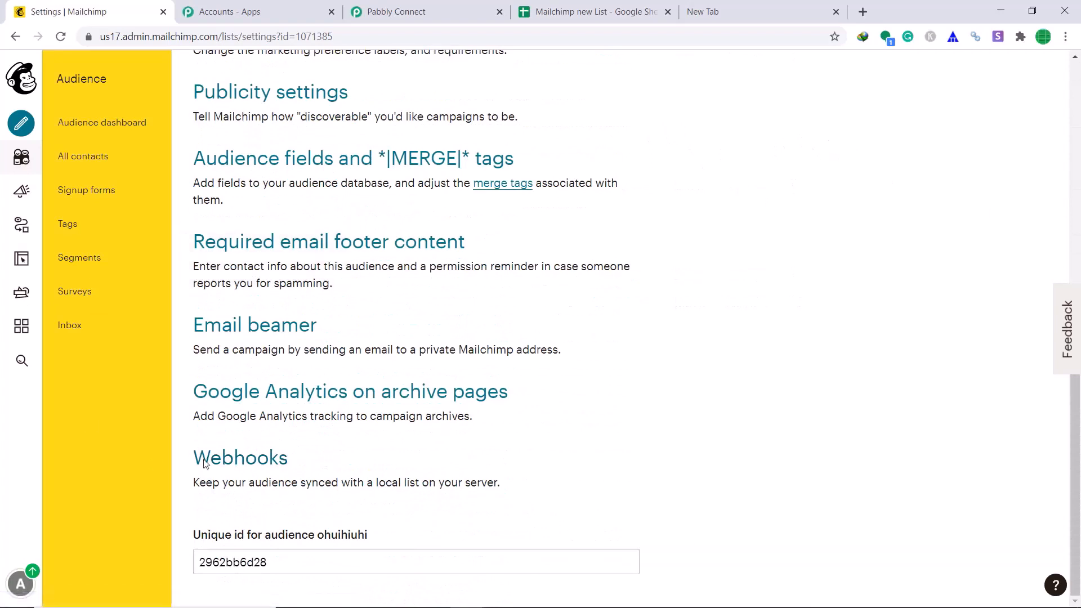
left_click(244, 463)
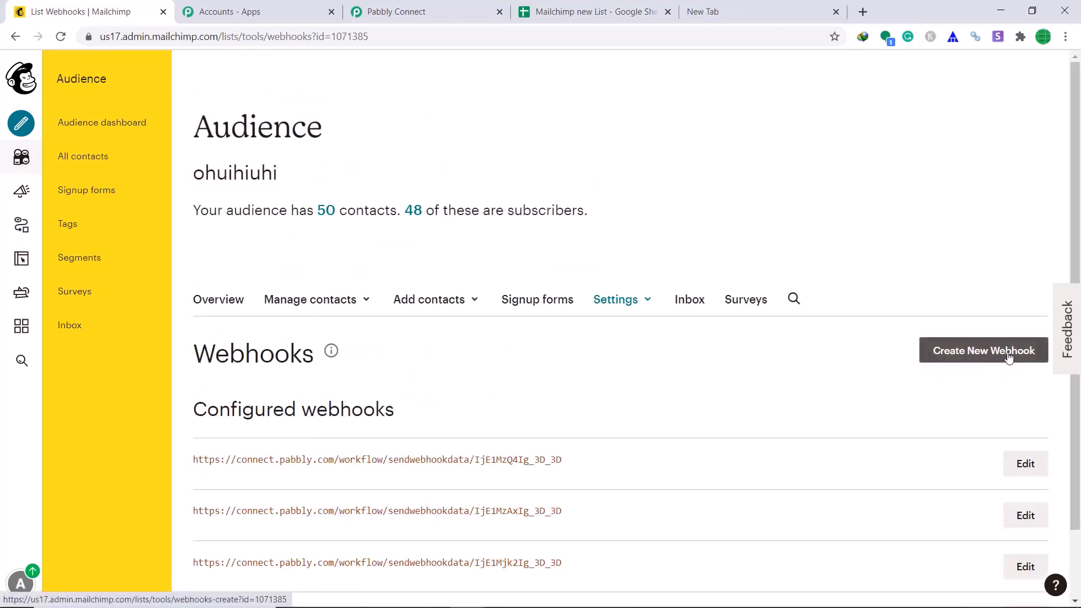
left_click(990, 359)
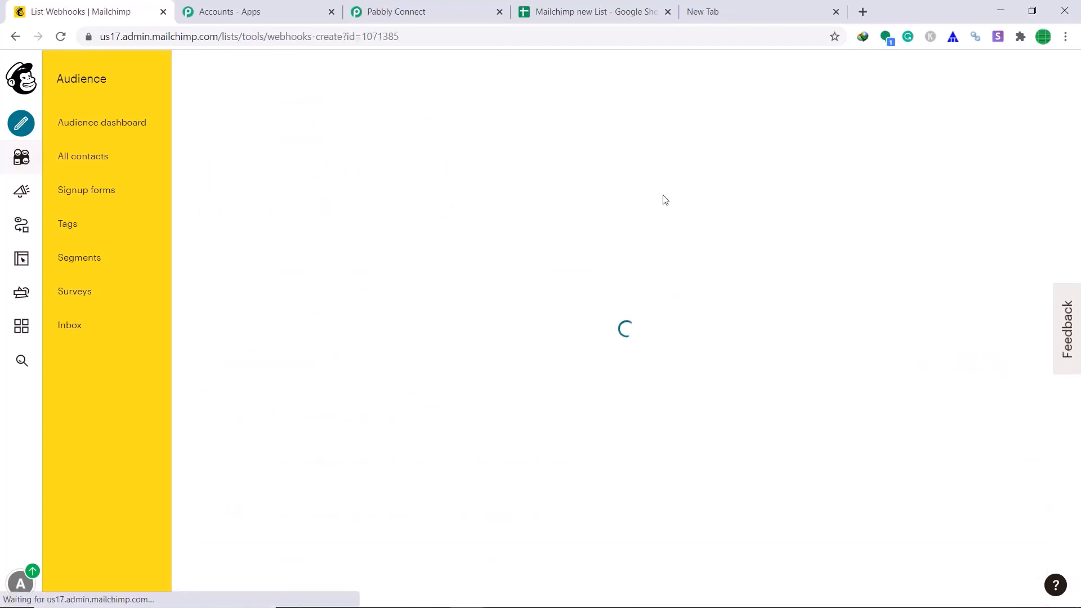
scroll(588, 228, "down", 2)
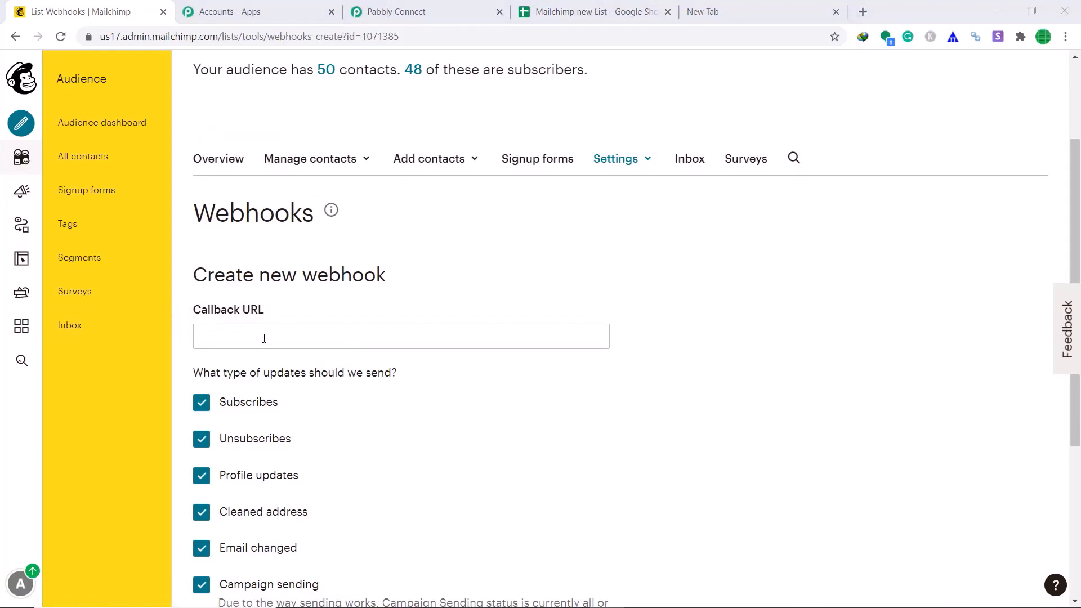
Copy the Pabbly workflow's webhook URL into Mailchimp's Callback URL field
left_click(444, 8)
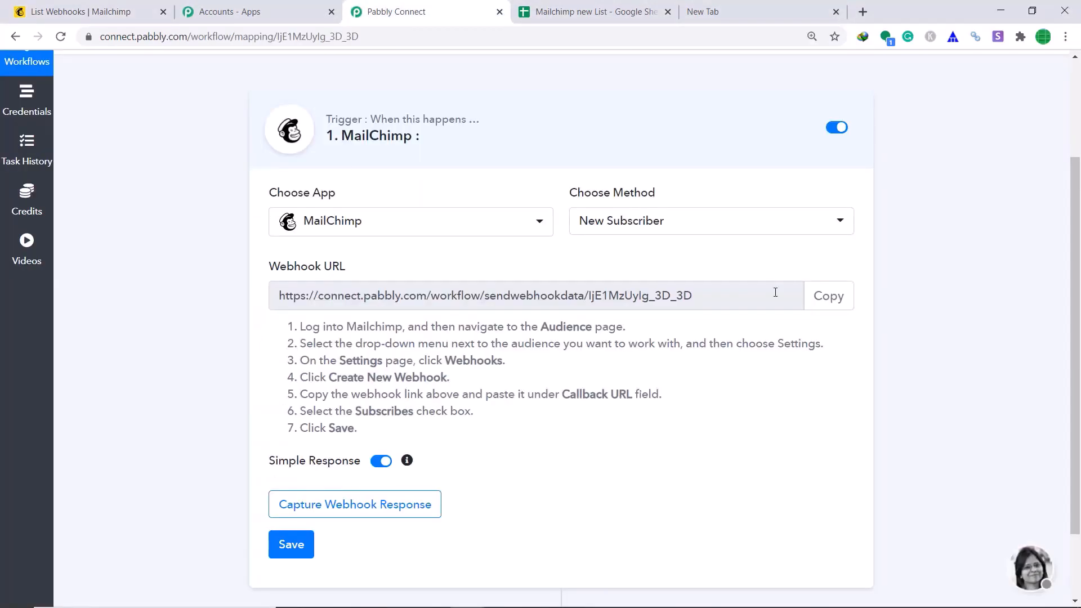
left_click(826, 301)
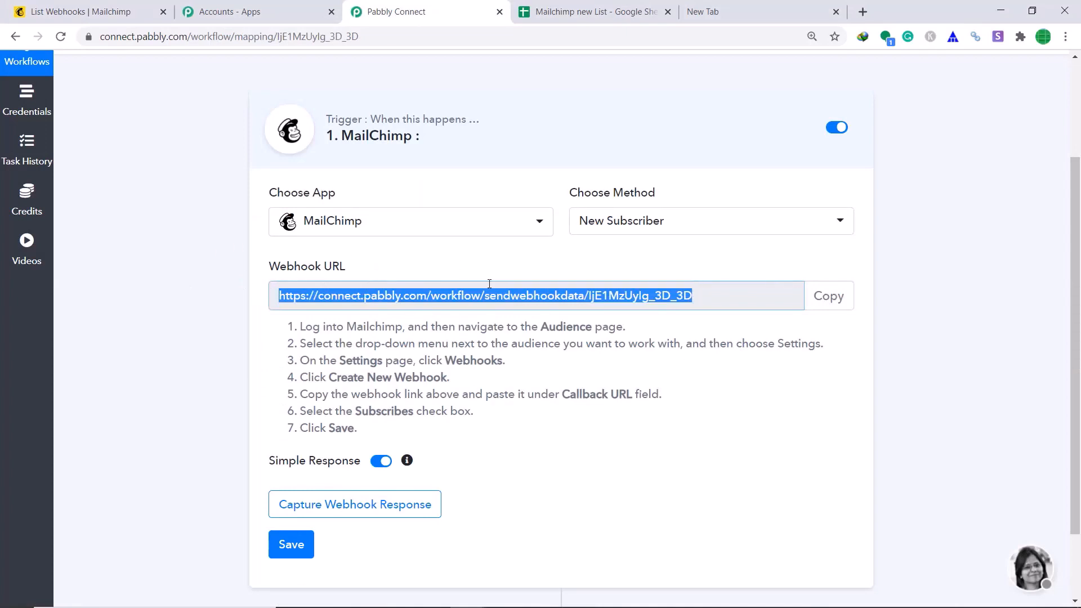
left_click(268, 6)
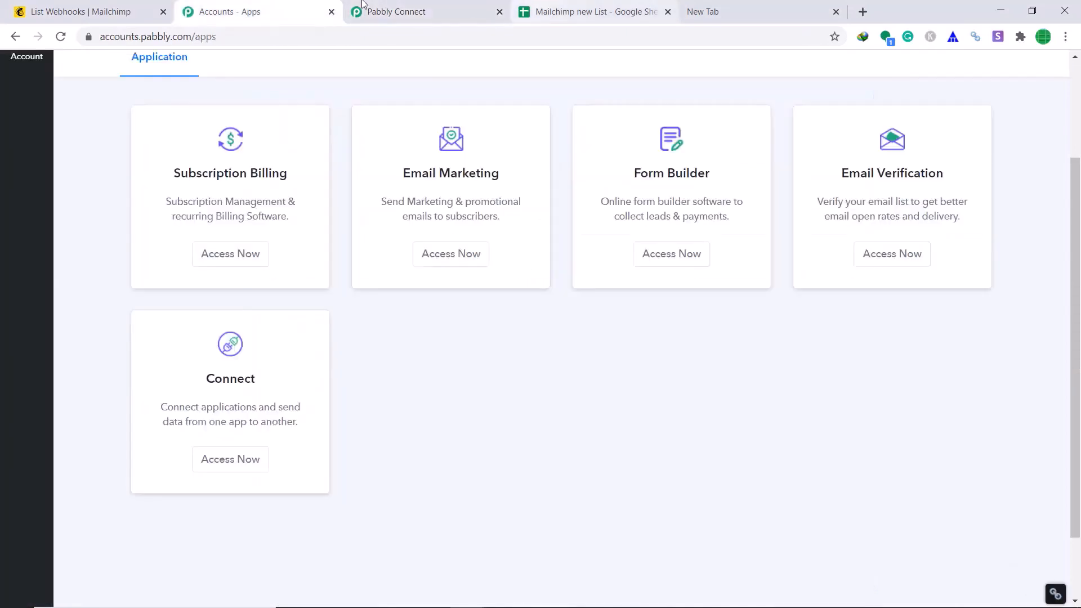
left_click(134, 7)
right_click(271, 333)
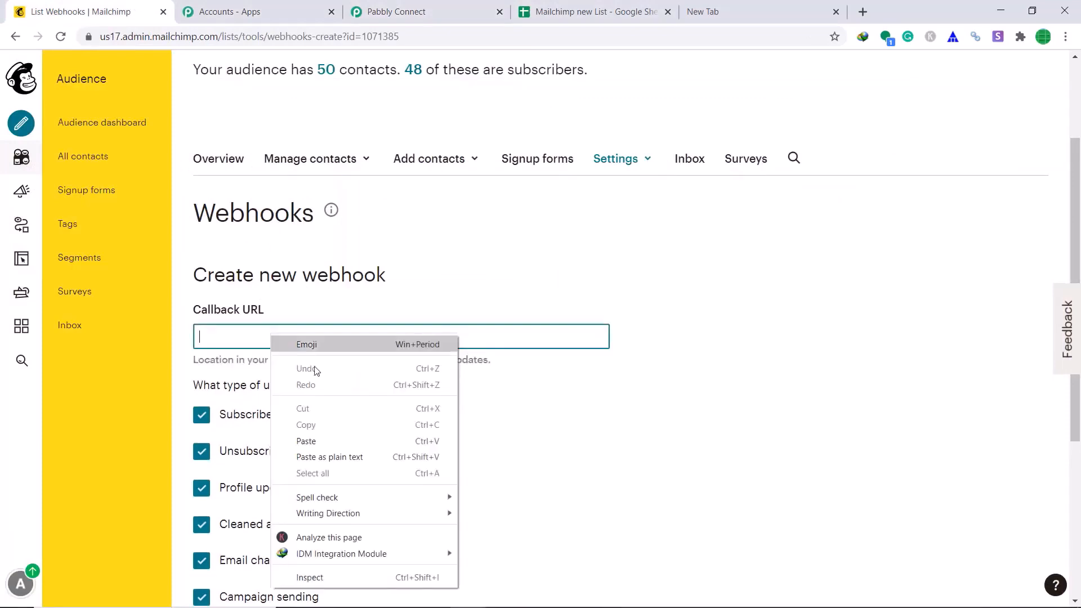
left_click(299, 439)
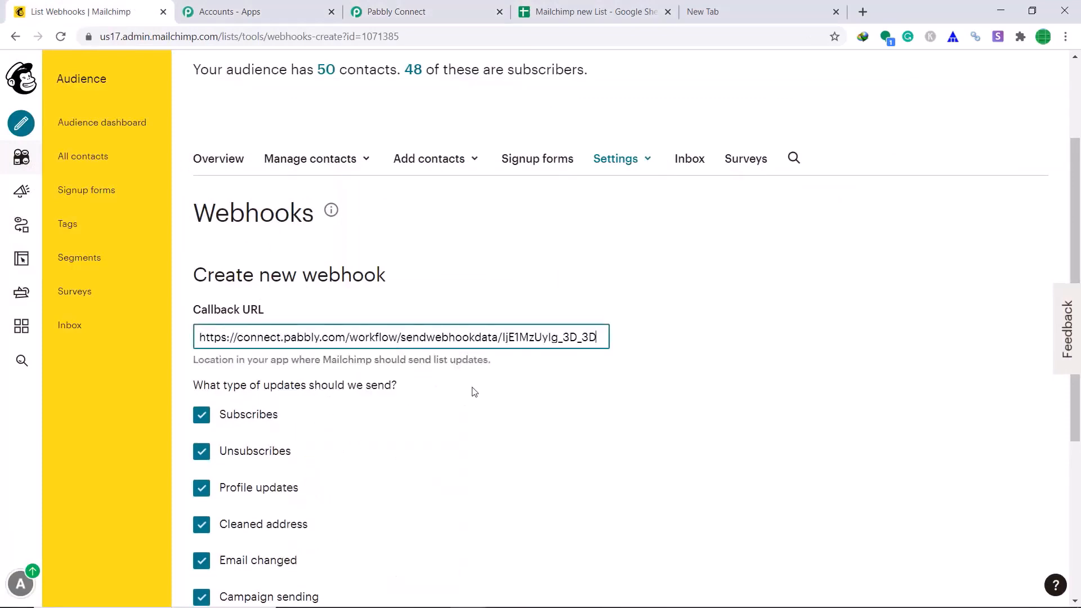
scroll(474, 391, "down", 2)
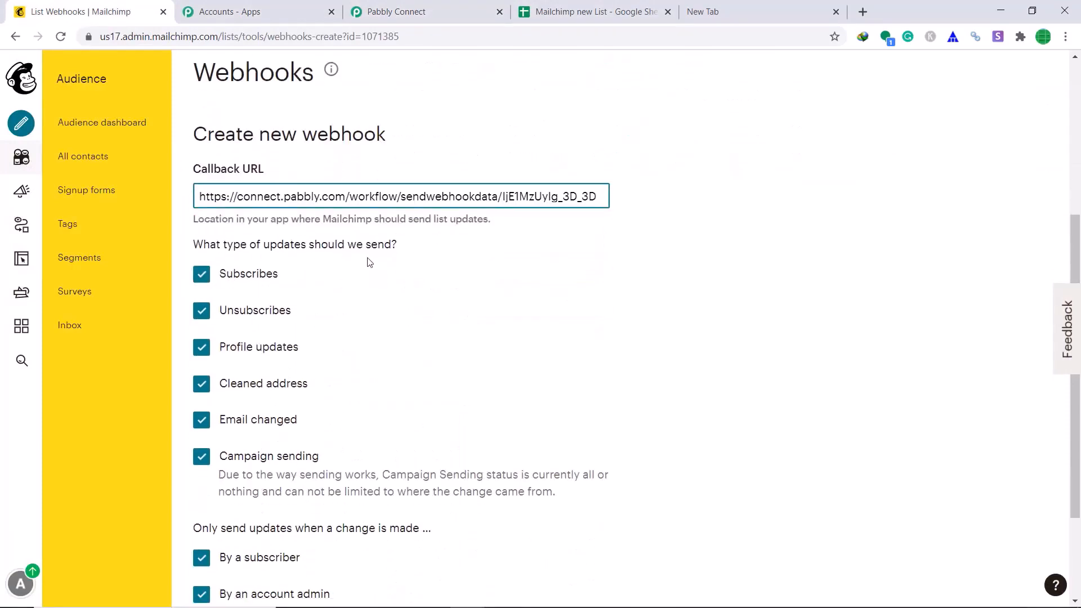
scroll(294, 318, "up", 1)
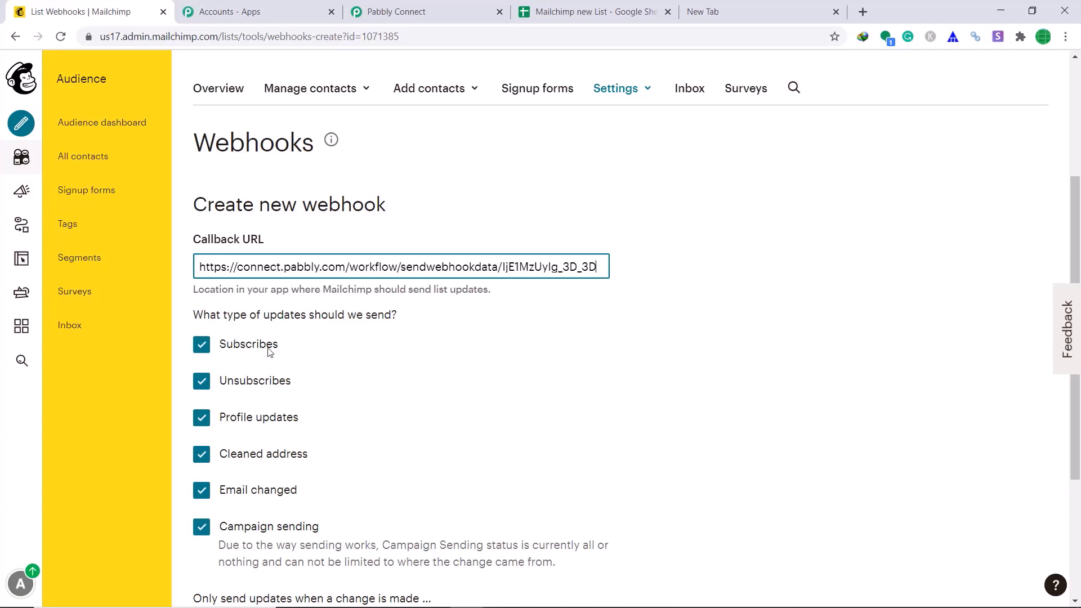
Uncheck unsubscribes, profile updates, cleaned address, email changed and campaign sending, then save
left_click(202, 382)
left_click(201, 418)
left_click(201, 454)
left_click(201, 492)
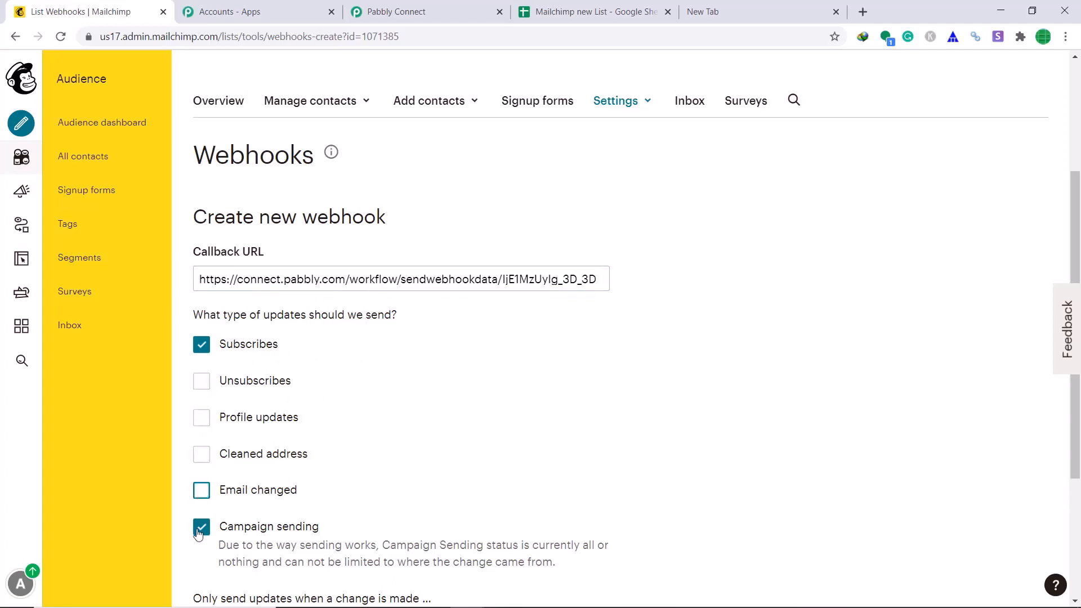
left_click(201, 527)
scroll(433, 368, "down", 4)
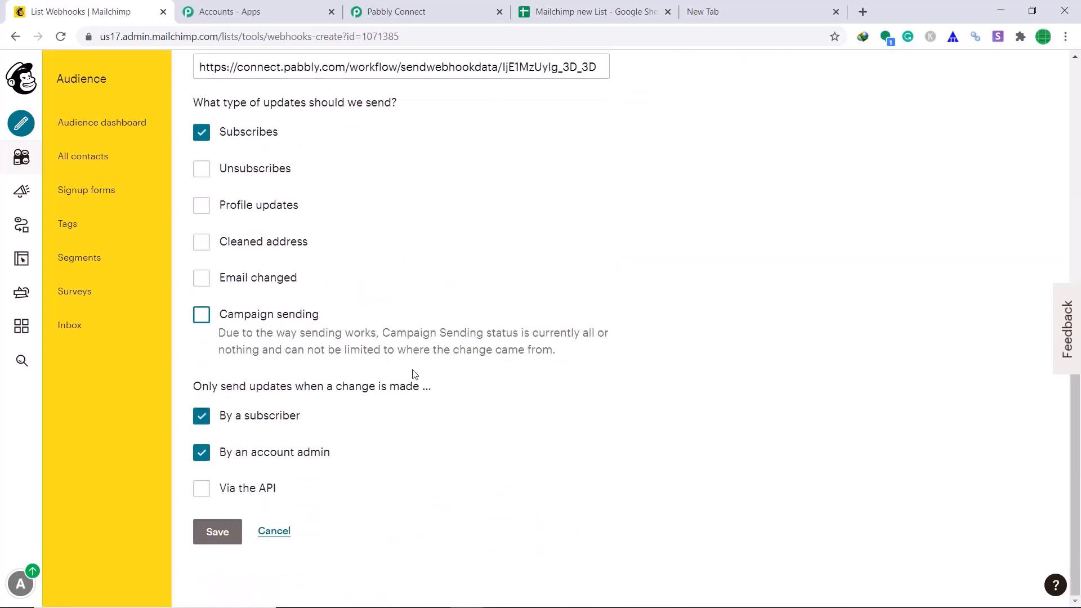
left_click(216, 533)
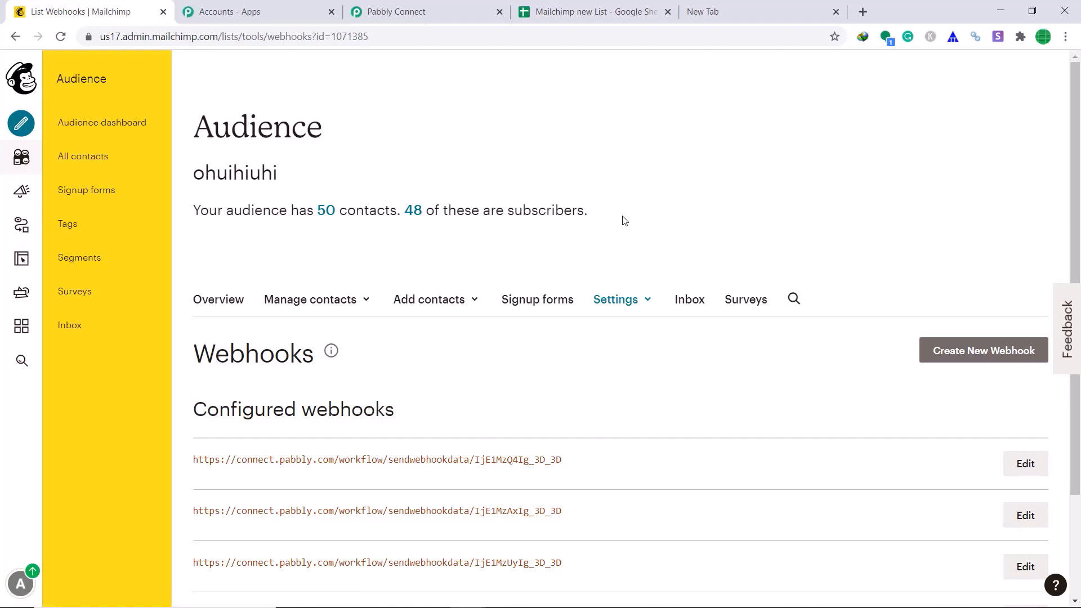
Start Capture Webhook Response on the Pabbly MailChimp trigger, then go back to Mailchimp
left_click(456, 2)
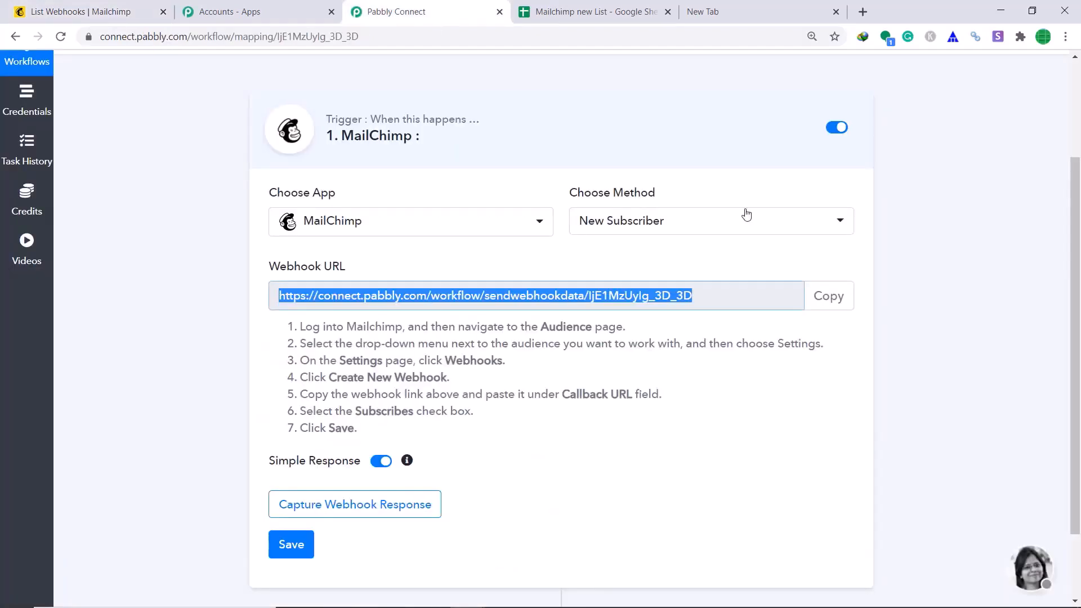
left_click(340, 513)
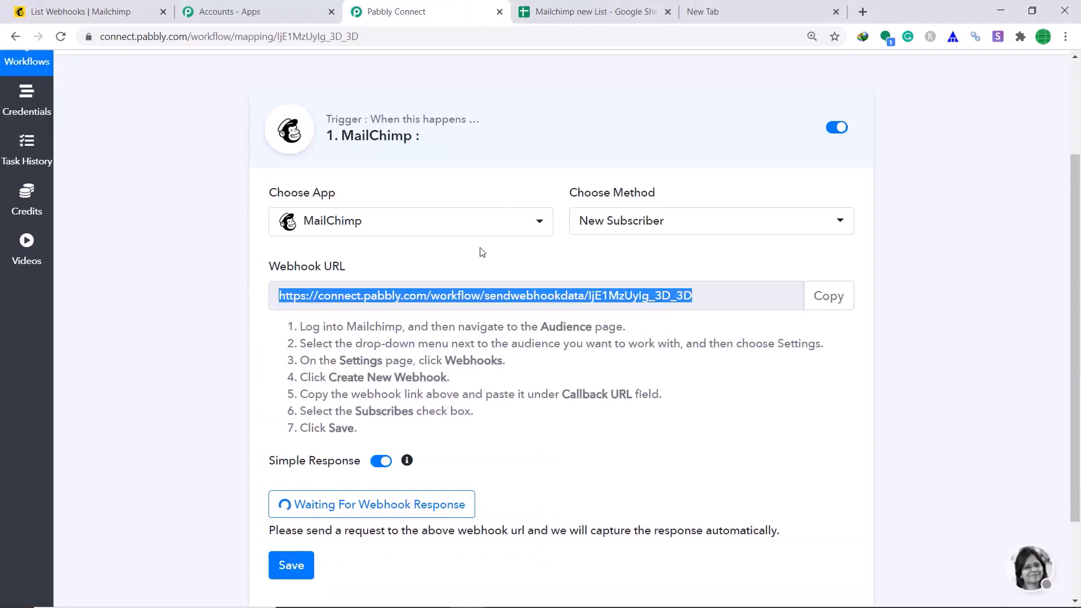
left_click(134, 6)
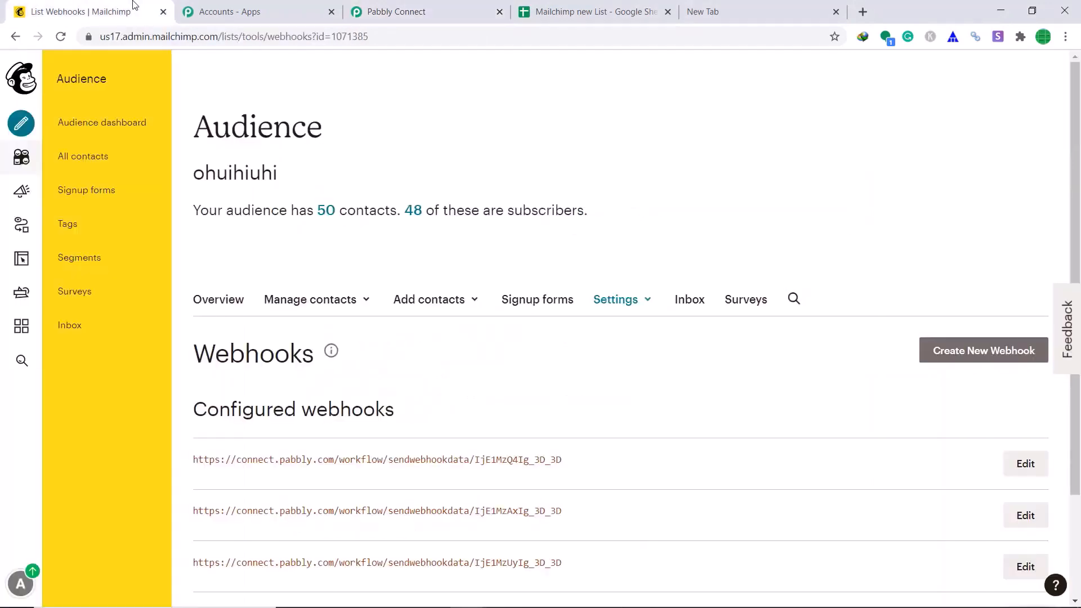
Open the audience's hosted signup form URL from the Form builder in a new tab
left_click(85, 193)
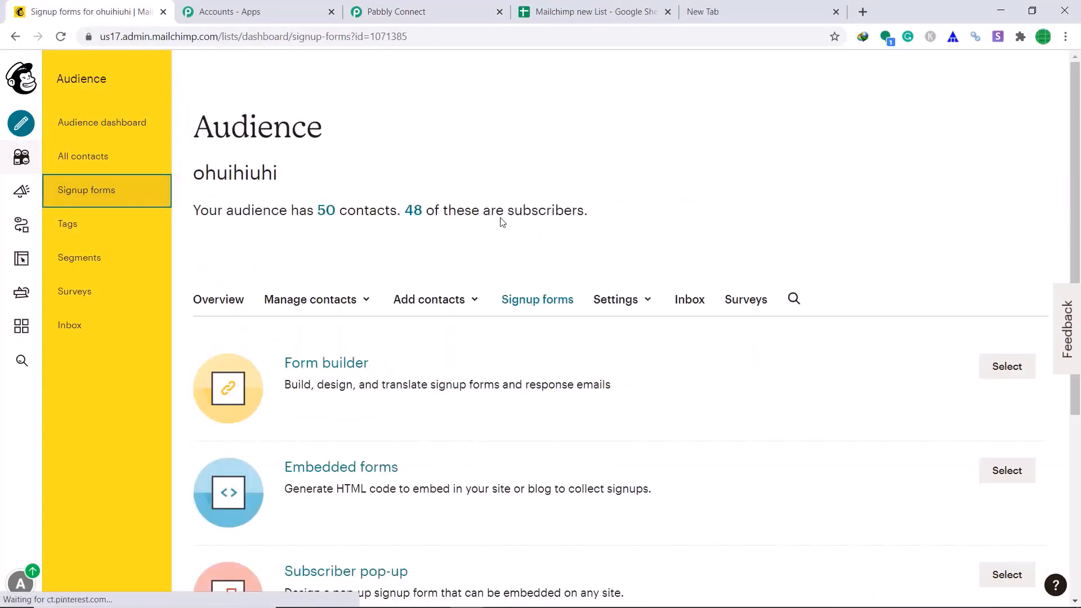
left_click(1007, 366)
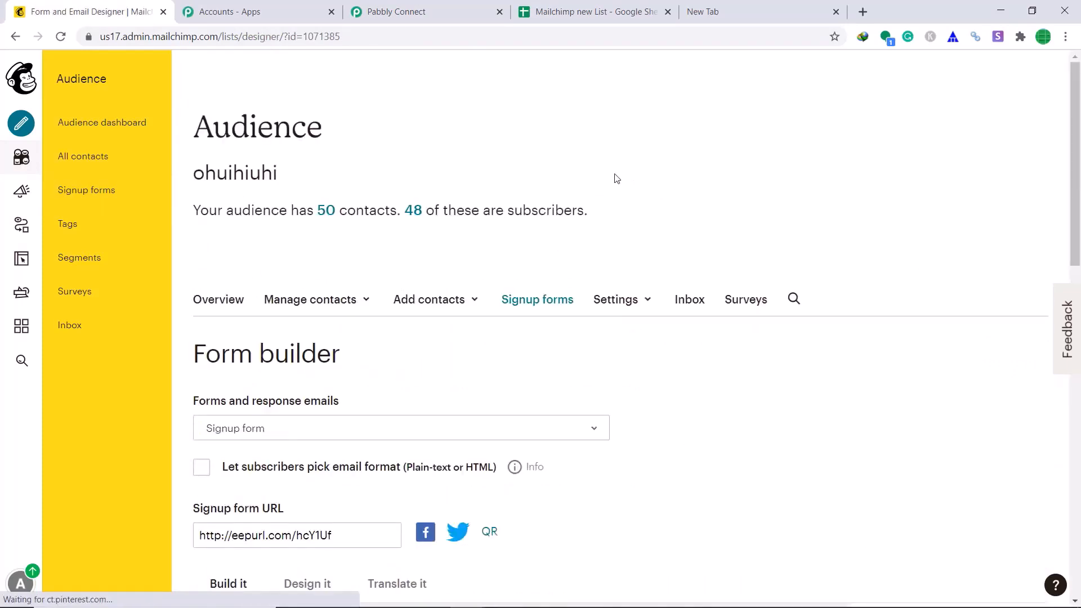
scroll(614, 179, "down", 2)
scroll(617, 185, "down", 1)
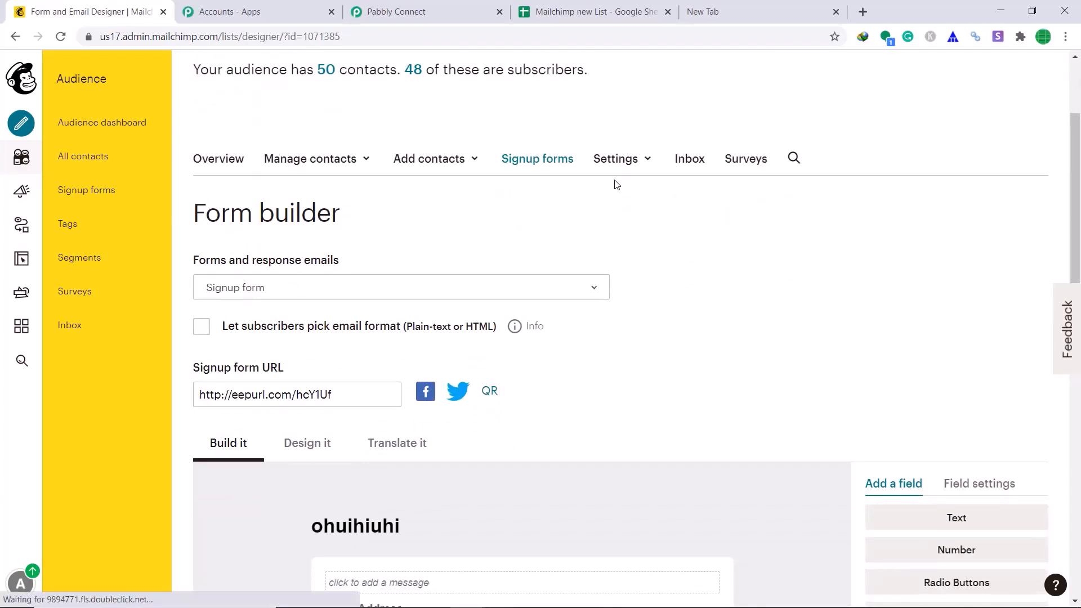
left_click(328, 395)
right_click(329, 395)
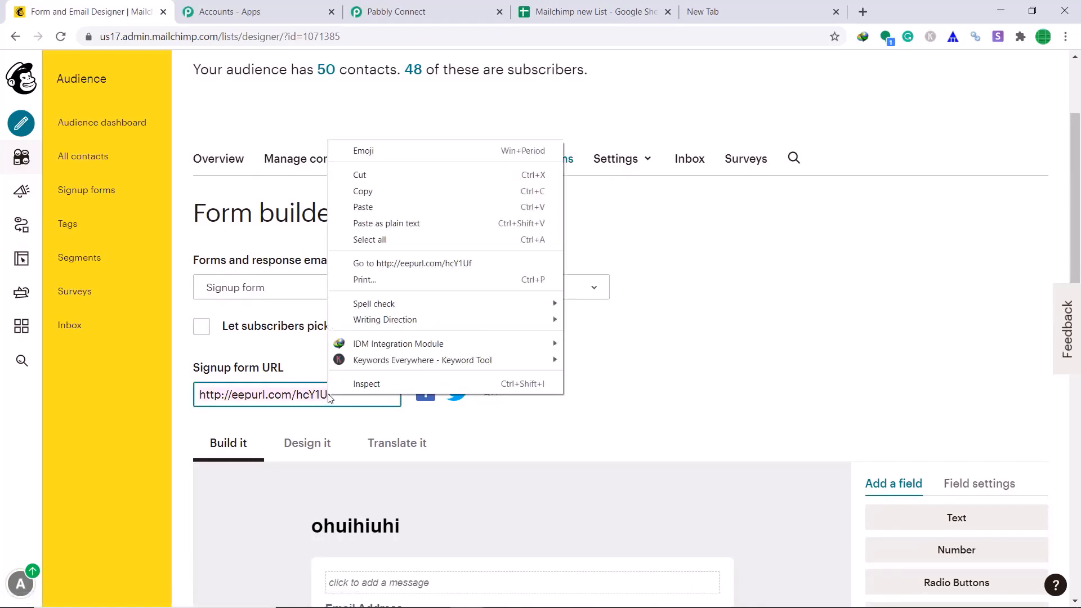
left_click(414, 264)
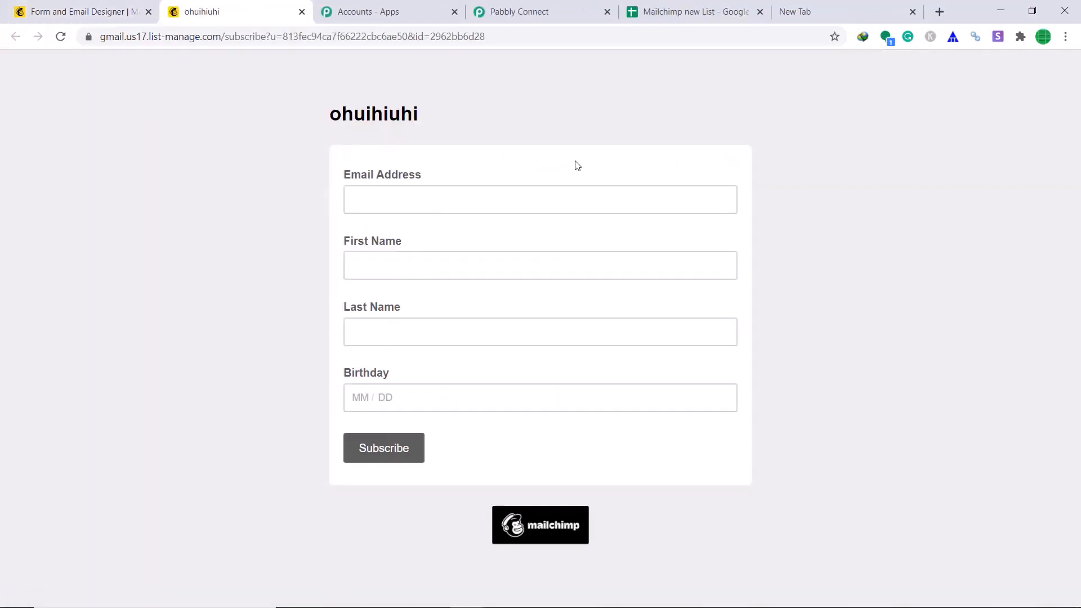
Fill in the subscriber's email, first and last name and birthday 04/12, then subscribe past reCAPTCHA
left_click(607, 197)
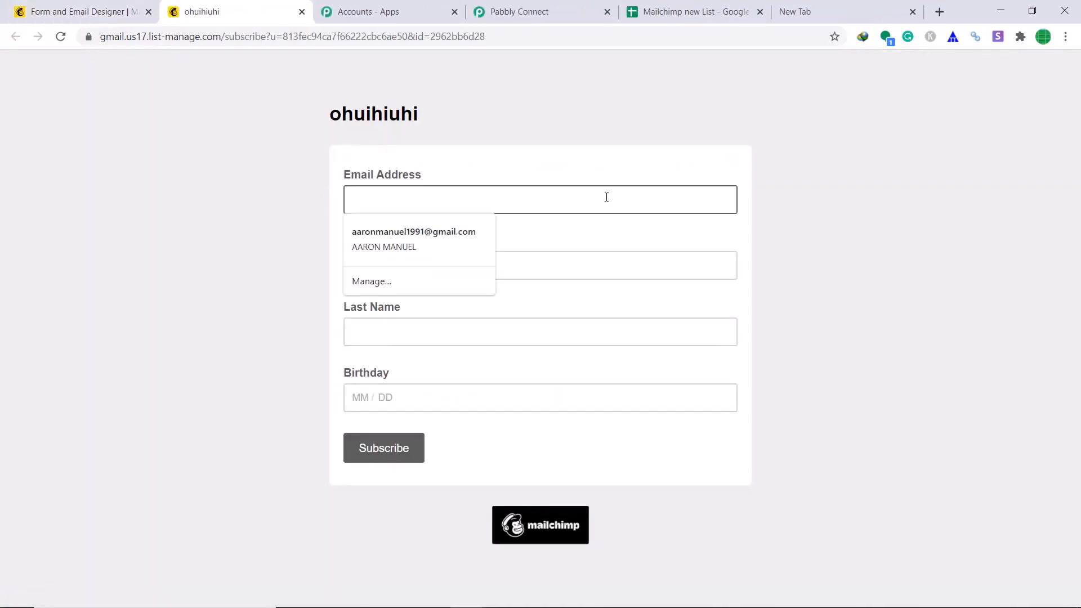
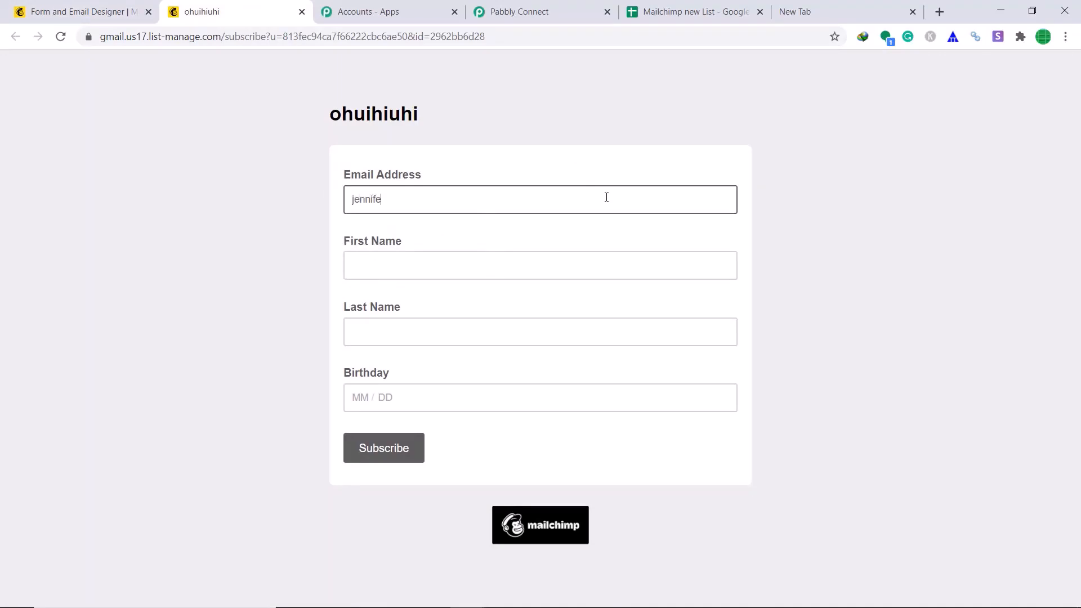
left_click(572, 260)
type("jennifer")
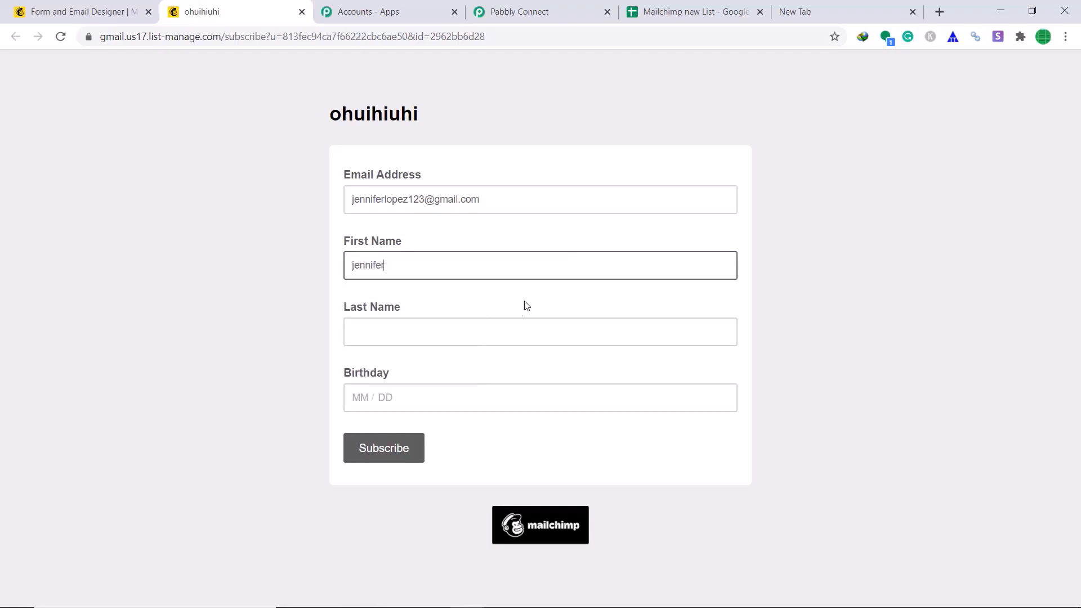
left_click(494, 325)
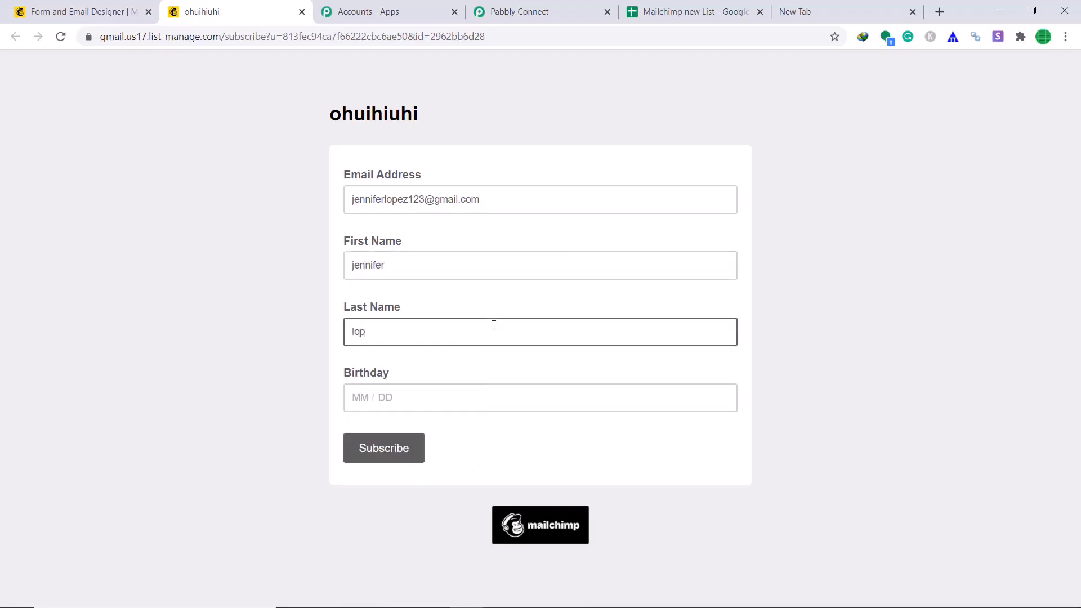
left_click(423, 397)
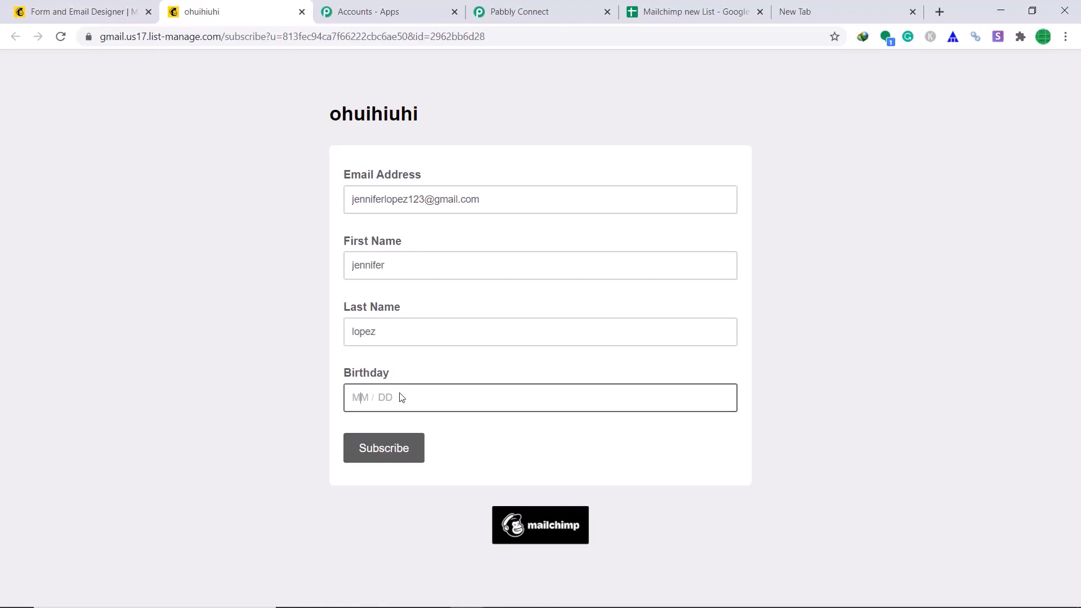
type("04")
left_click(379, 397)
type("12")
left_click(404, 449)
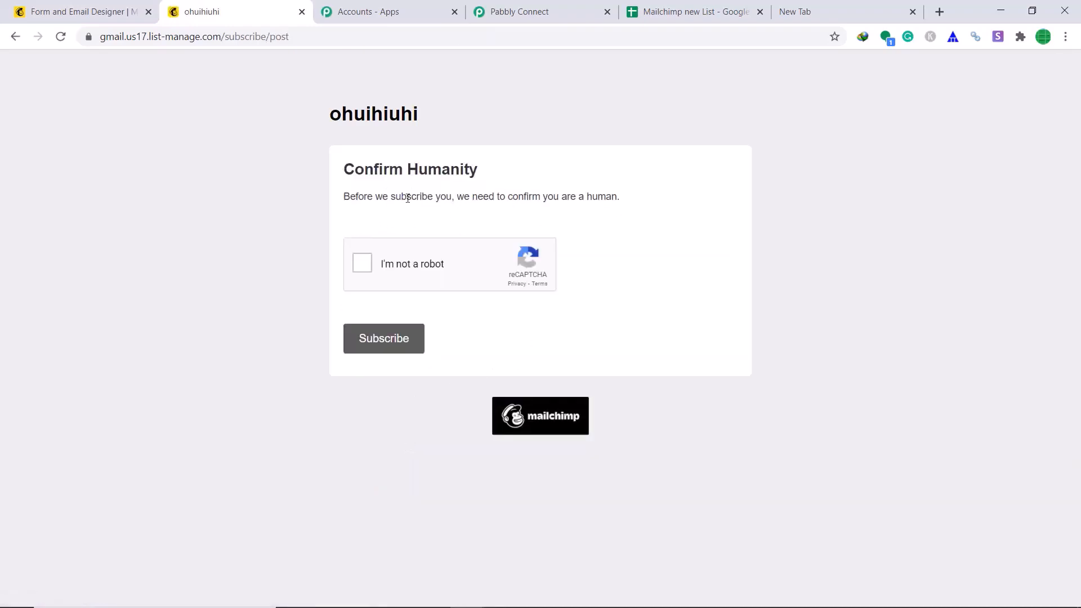
left_click(362, 263)
left_click(397, 345)
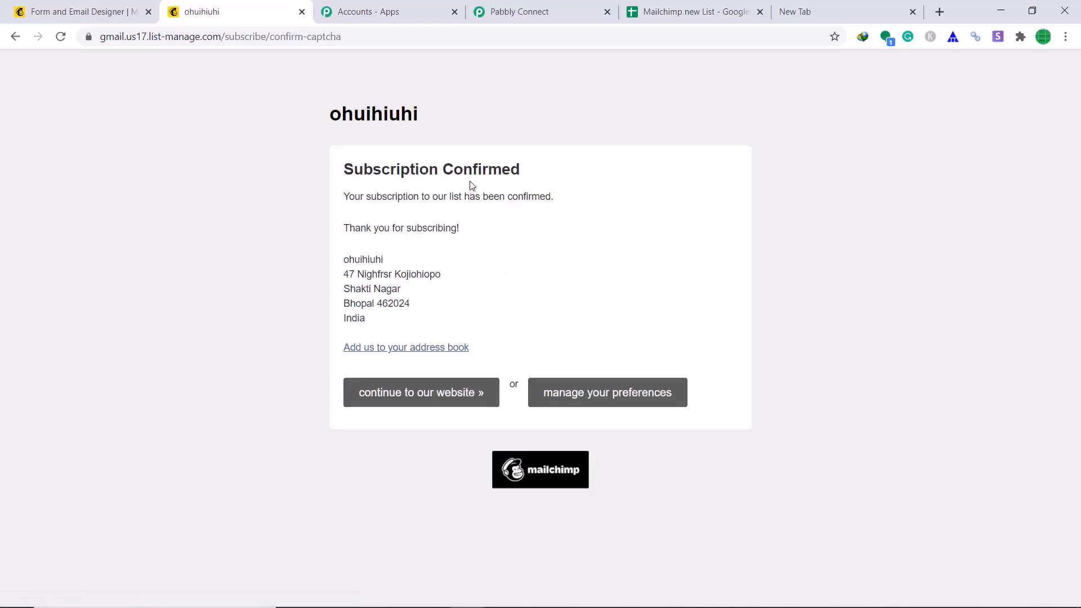
Scroll through the captured webhook response showing the subscriber's email, first and last name
left_click(534, 10)
scroll(799, 274, "down", 3)
scroll(799, 275, "down", 2)
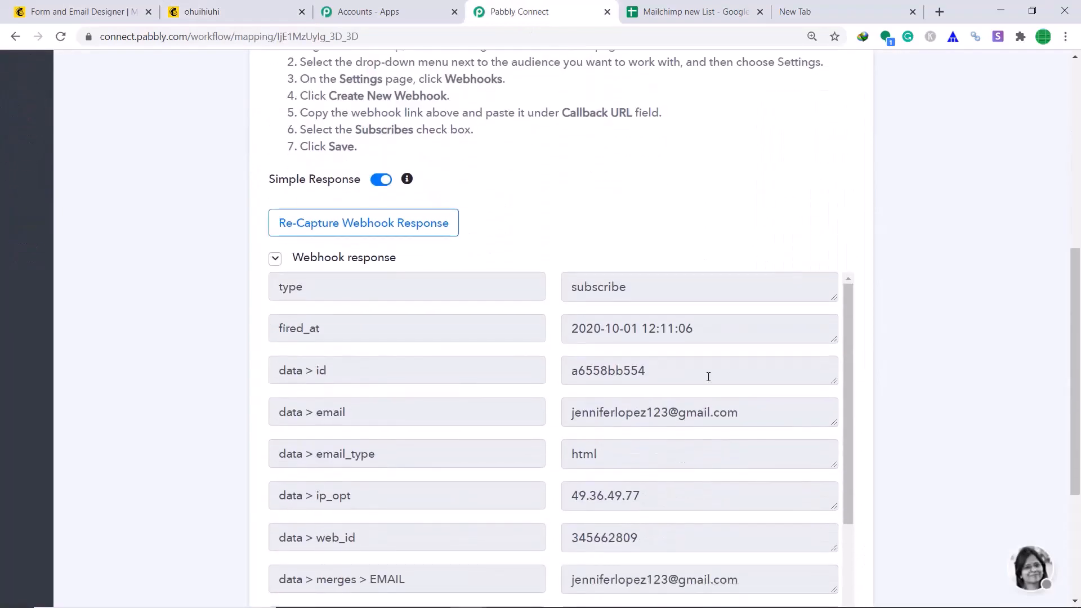
scroll(699, 366, "down", 1)
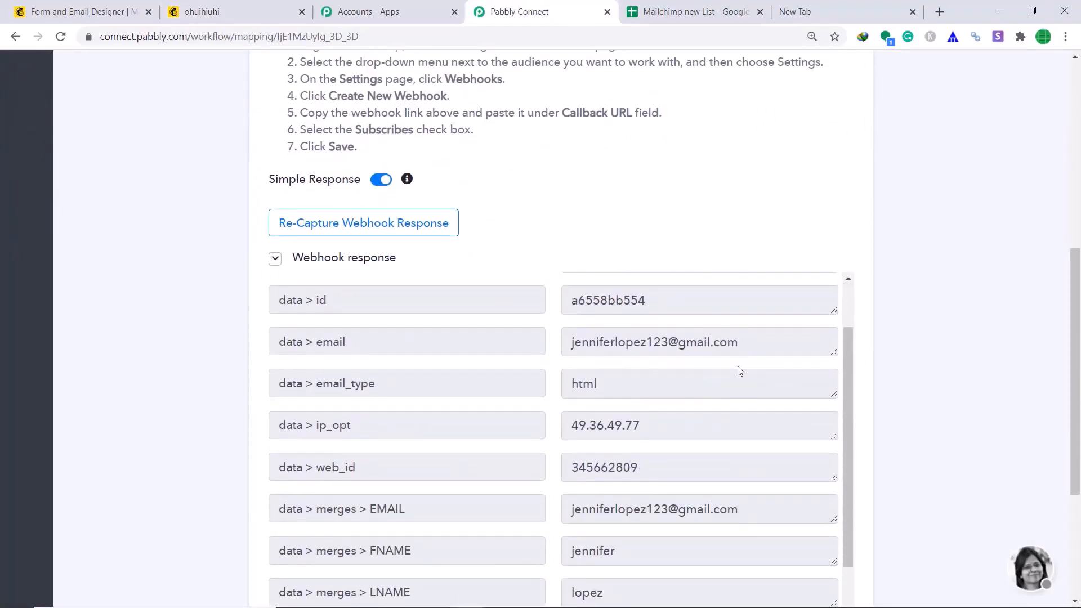
scroll(1078, 361, "down", 2)
scroll(1078, 361, "down", 1)
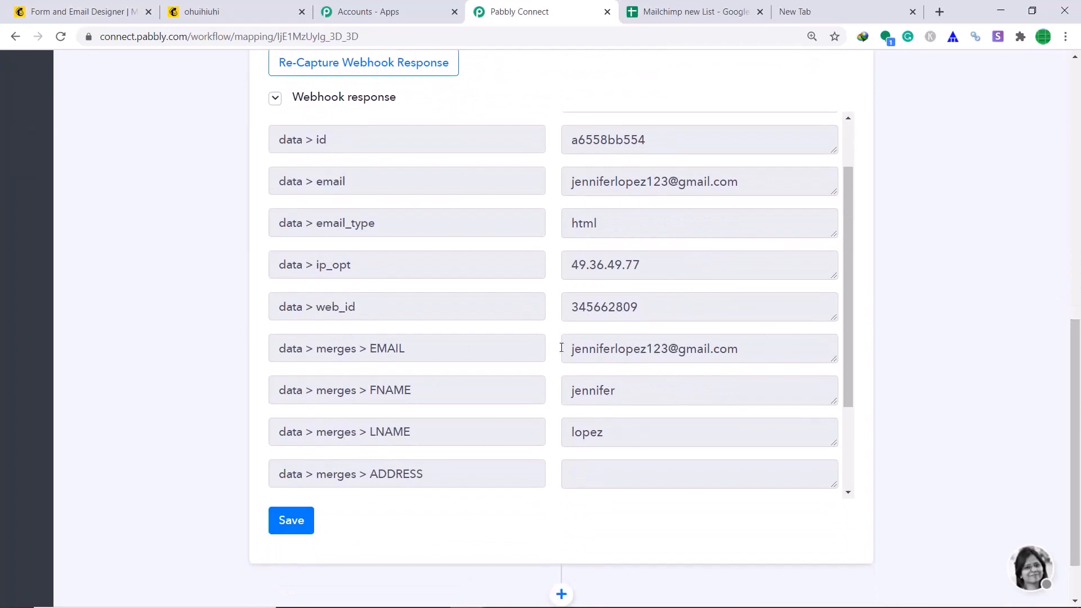
scroll(1078, 367, "down", 1)
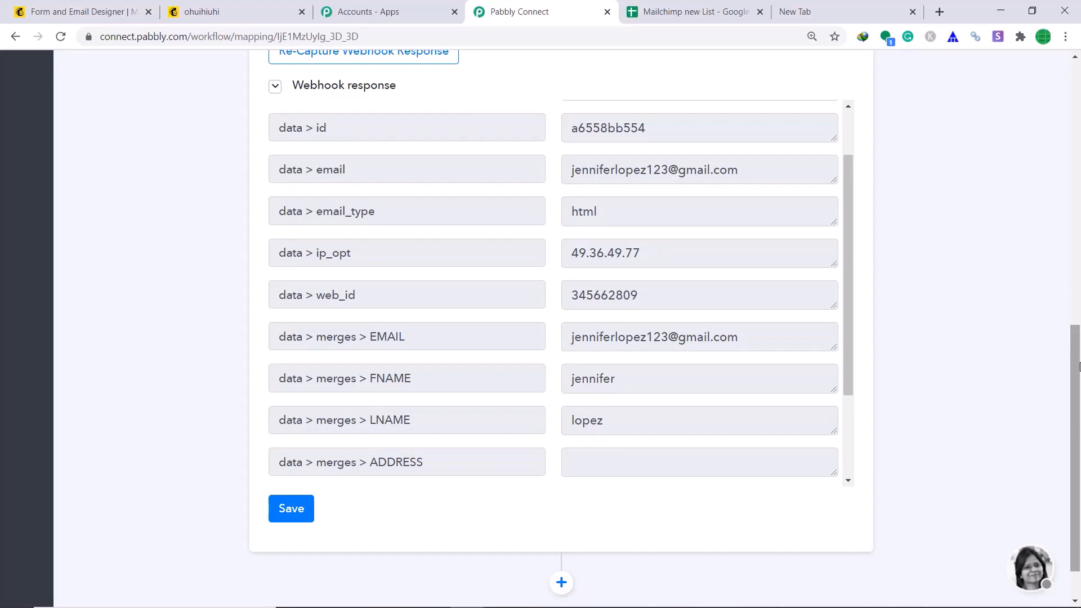
scroll(1079, 367, "down", 1)
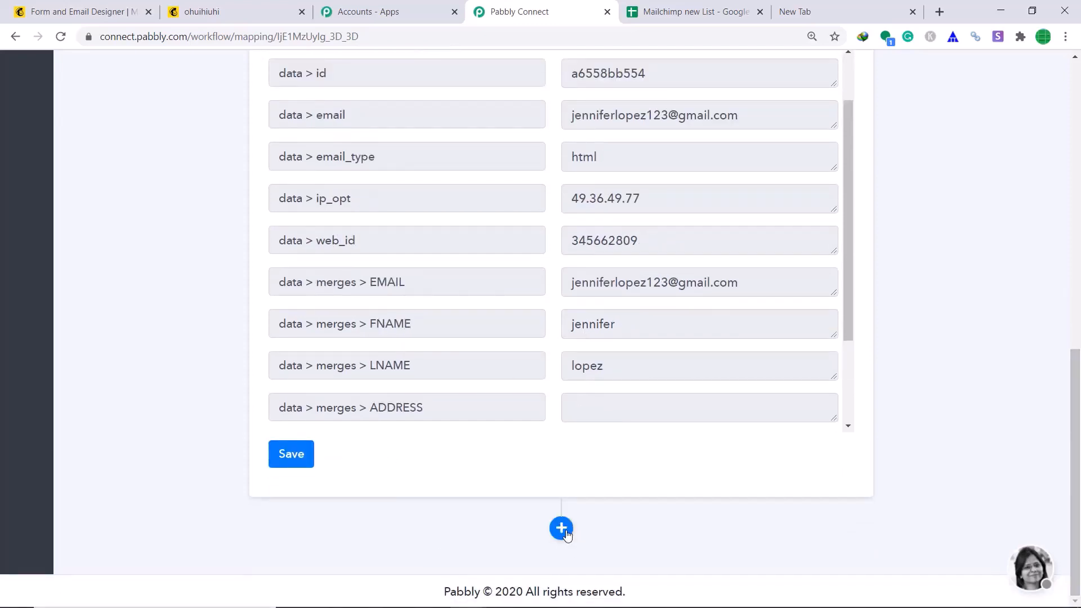
Add a Google Sheets action using the Add New Row method, then view the Mailchimp new List spreadsheet
left_click(562, 527)
left_click_drag(1077, 376, 1077, 491)
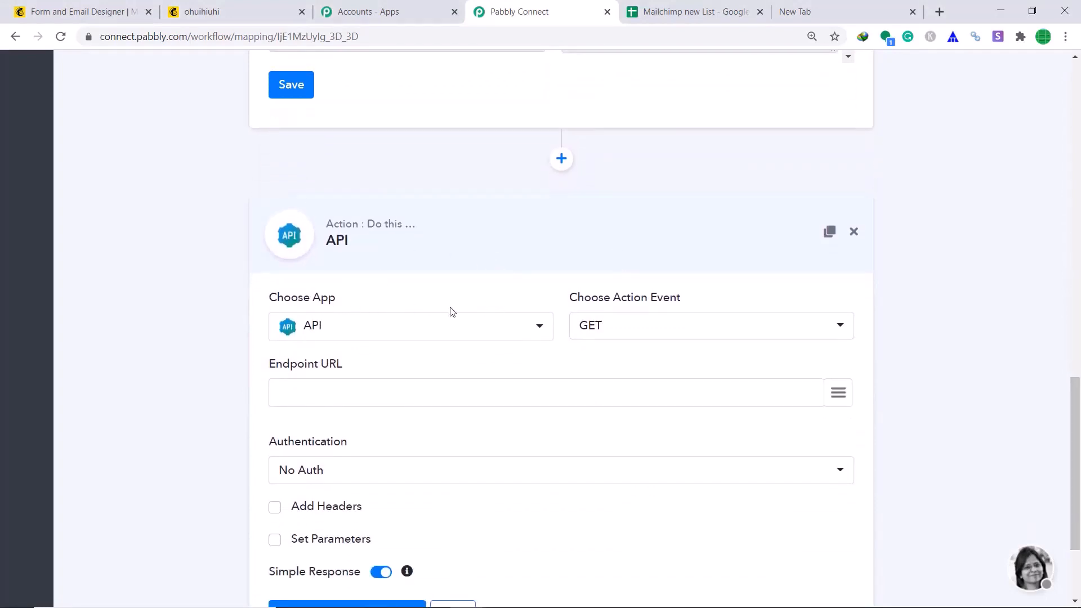
left_click(367, 335)
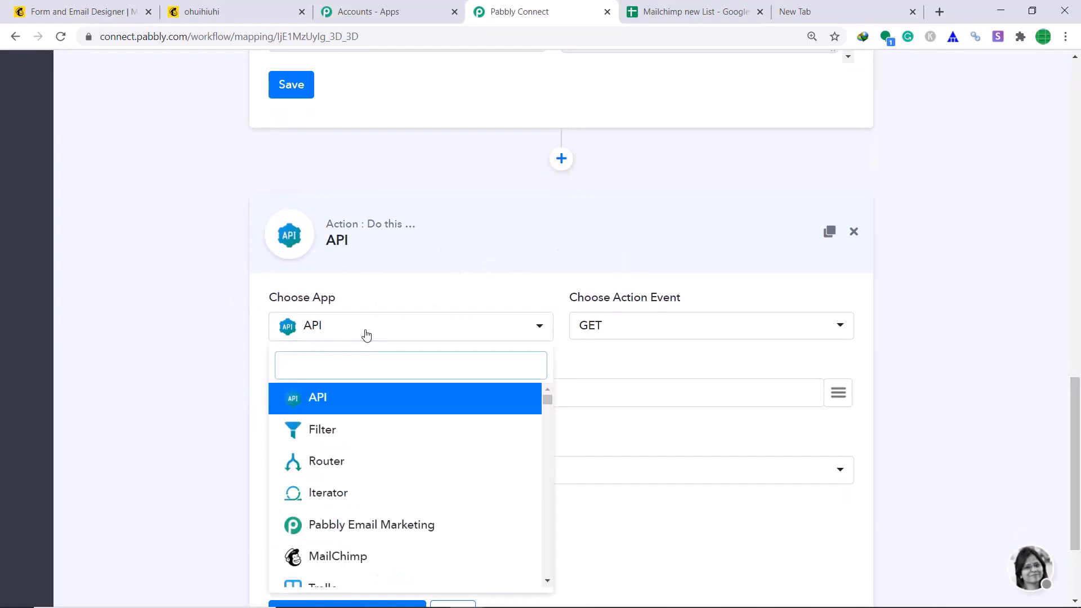
type("goog")
left_click(379, 401)
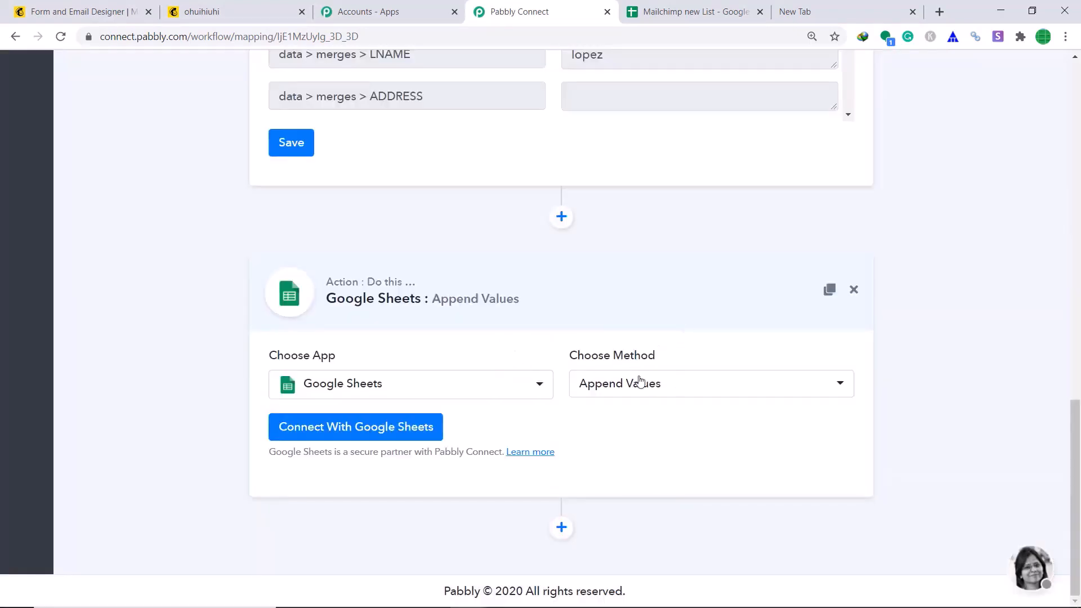
left_click(654, 384)
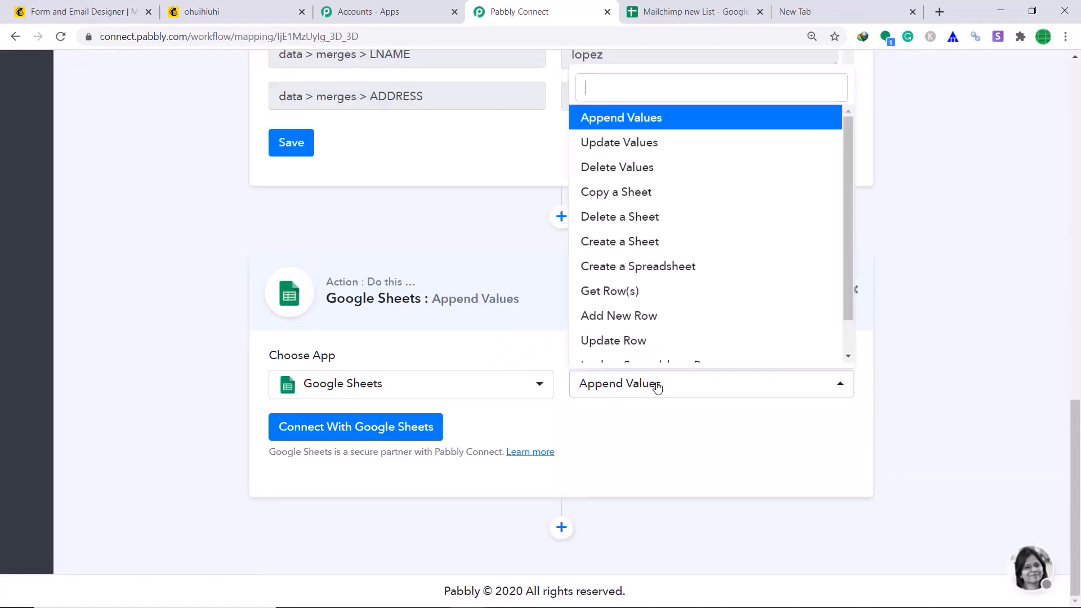
left_click(656, 316)
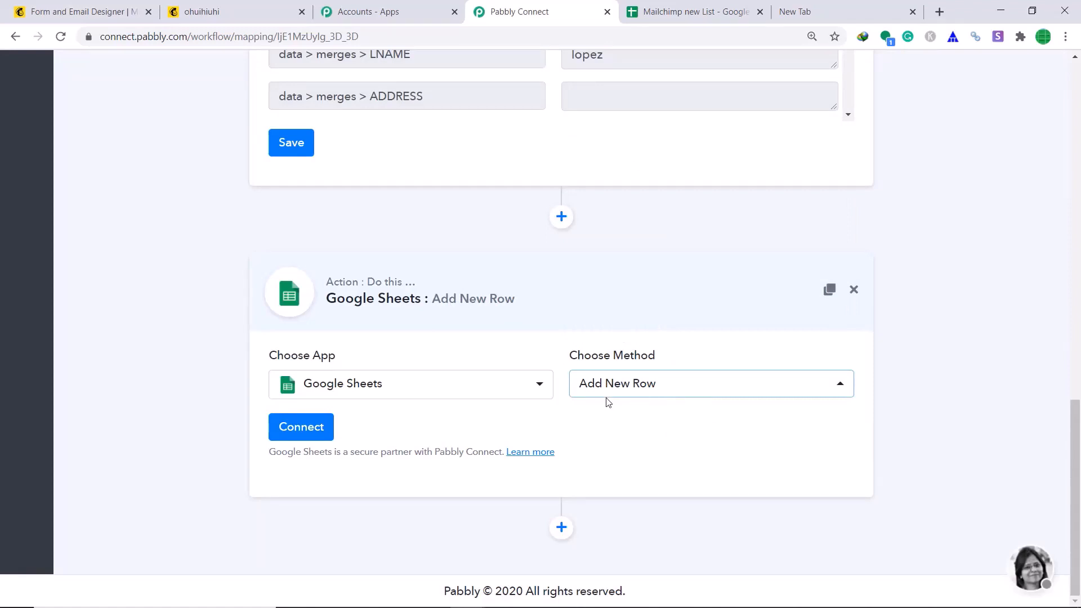
left_click(669, 11)
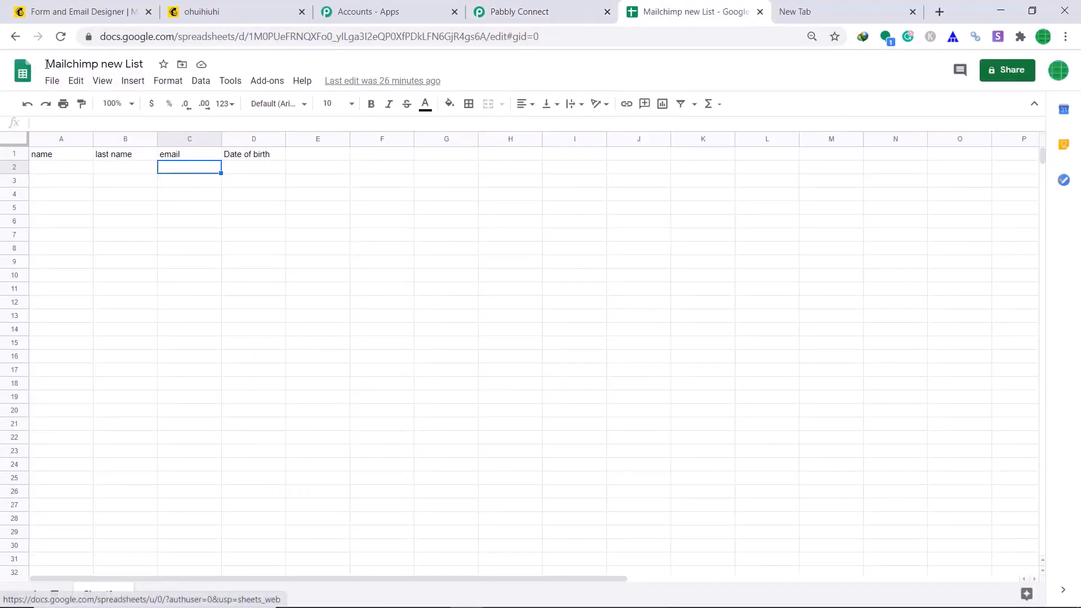
Confirm row 2 is empty under the name, last name, email and Date of birth headers
left_click(47, 170)
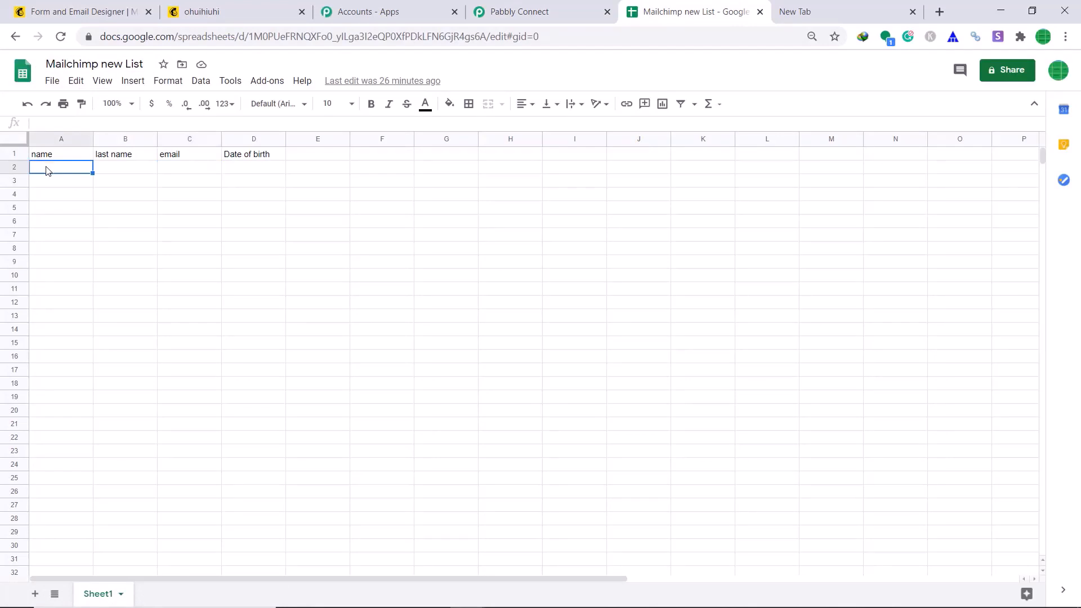
left_click(117, 170)
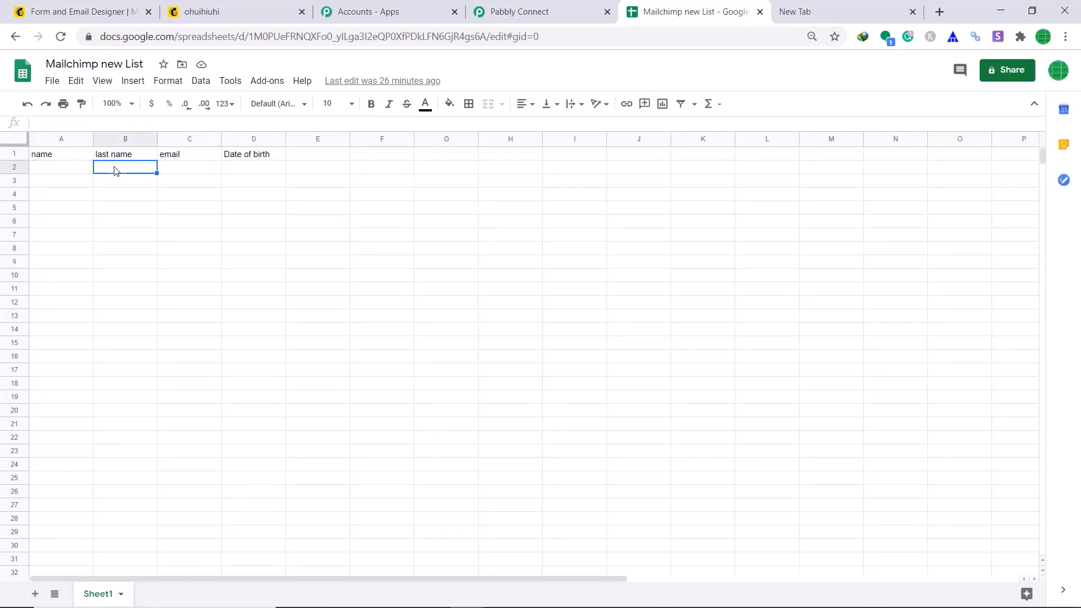
left_click(182, 170)
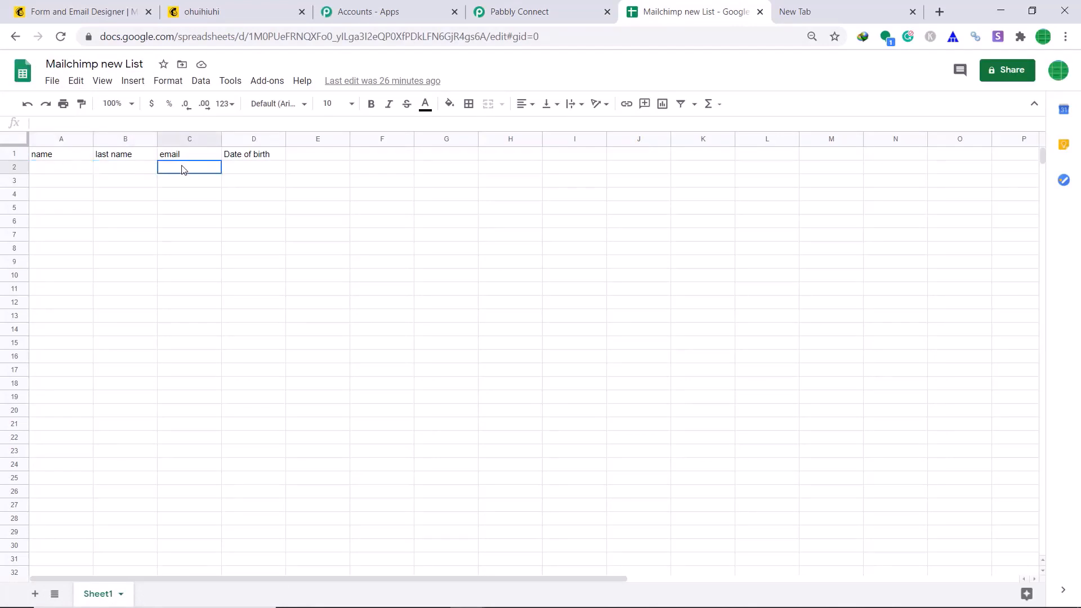
left_click(255, 170)
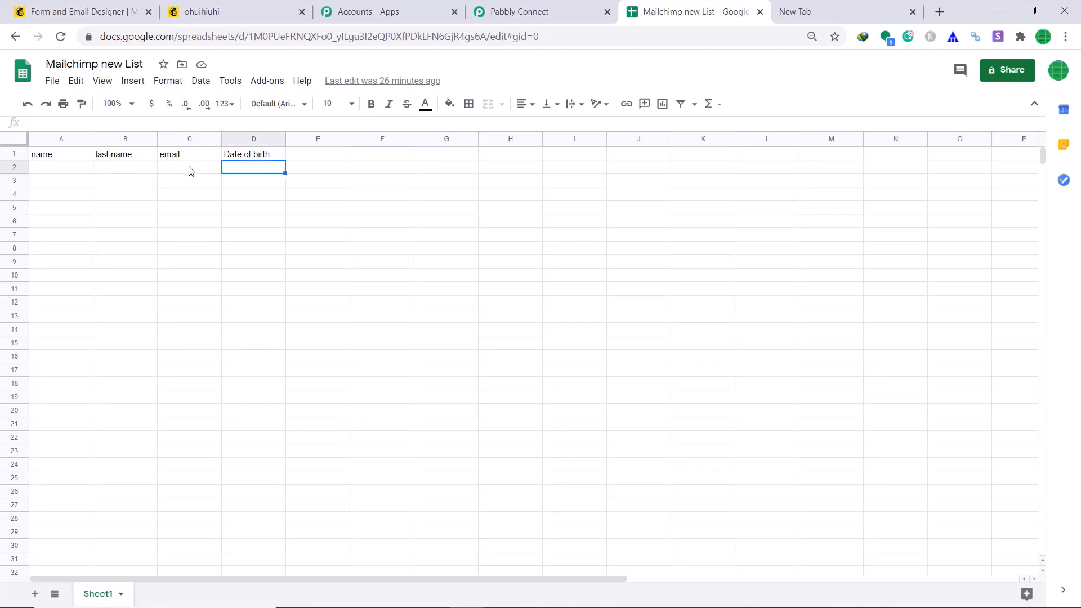
left_click(504, 9)
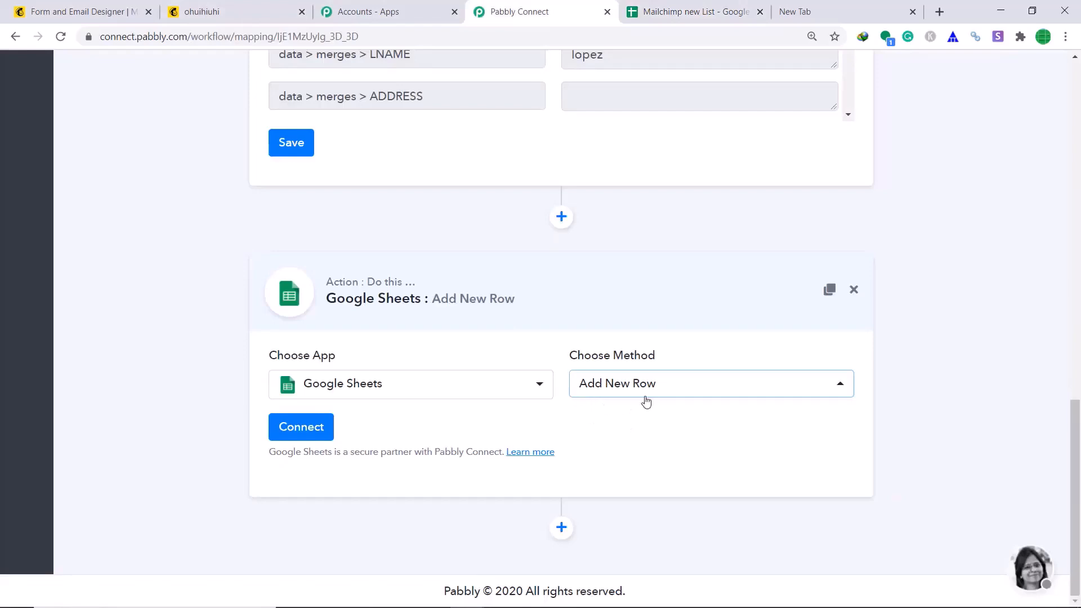
Connect Google Sheets by choosing the Google account, allowing access and dismissing the success message
left_click(308, 427)
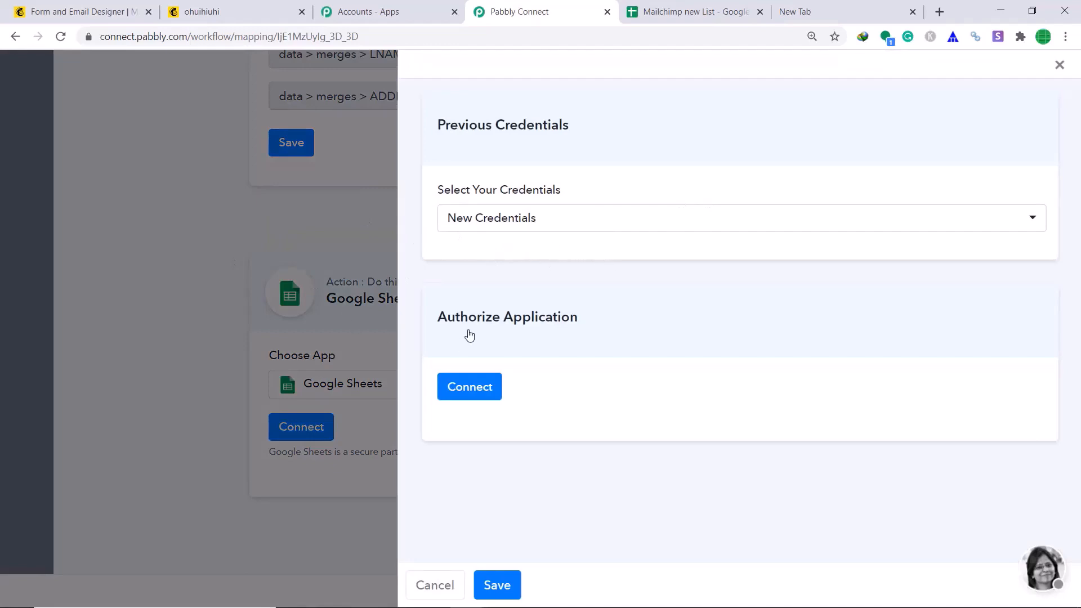
left_click(486, 391)
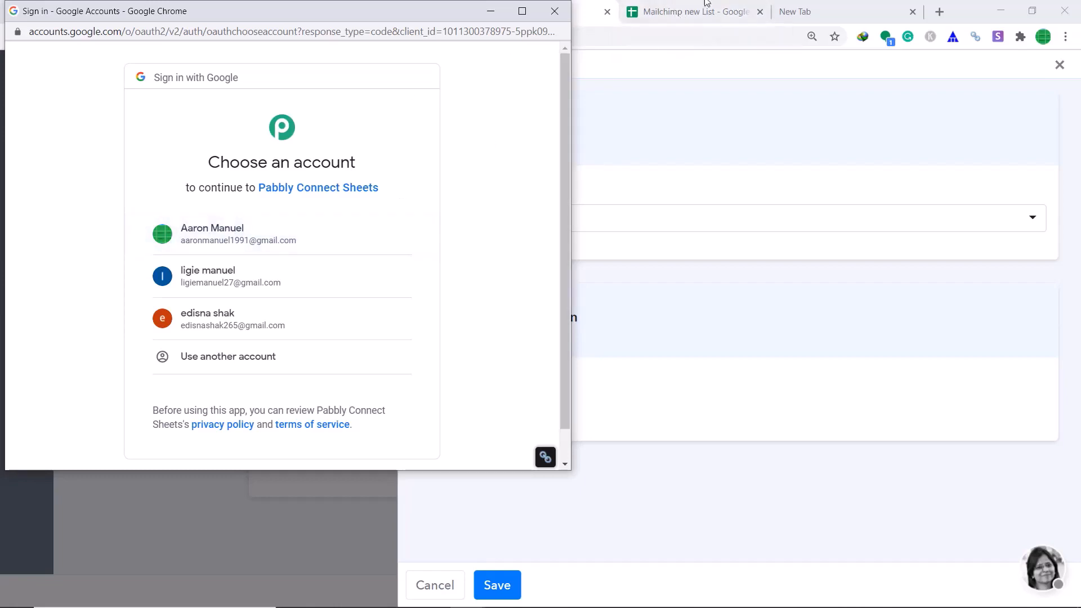
left_click(221, 233)
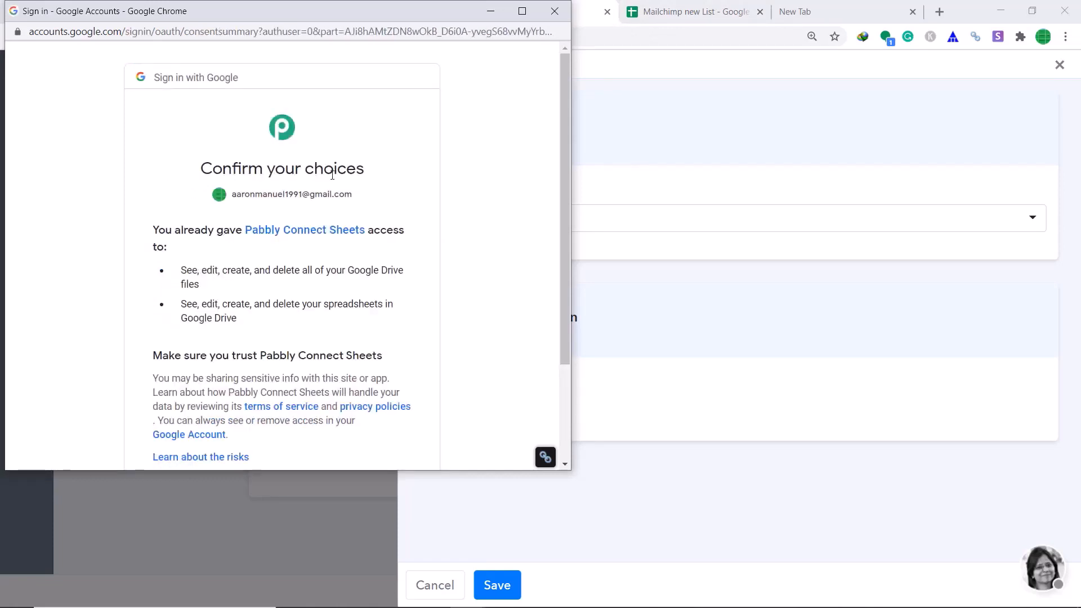
scroll(369, 229, "down", 3)
left_click(374, 371)
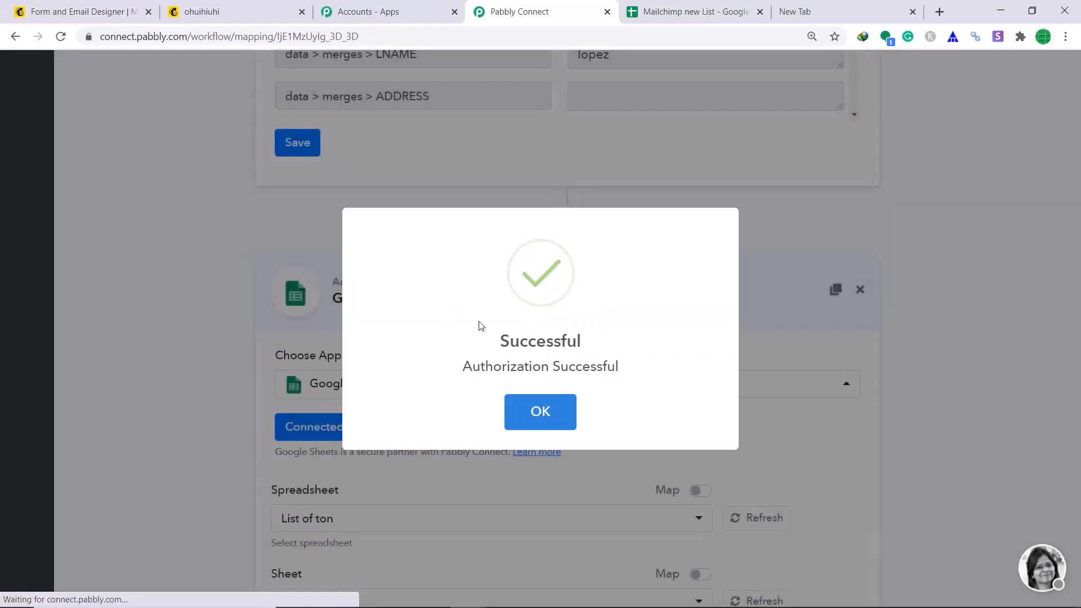
left_click(556, 410)
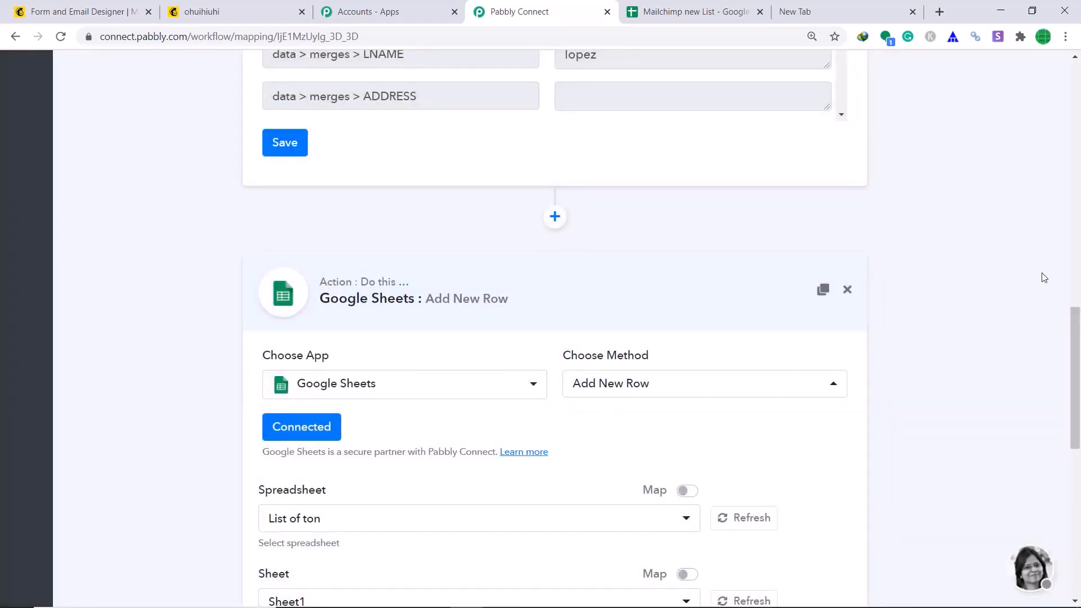
Select the Mailchimp new List spreadsheet as the action's target
scroll(1045, 277, "down", 5)
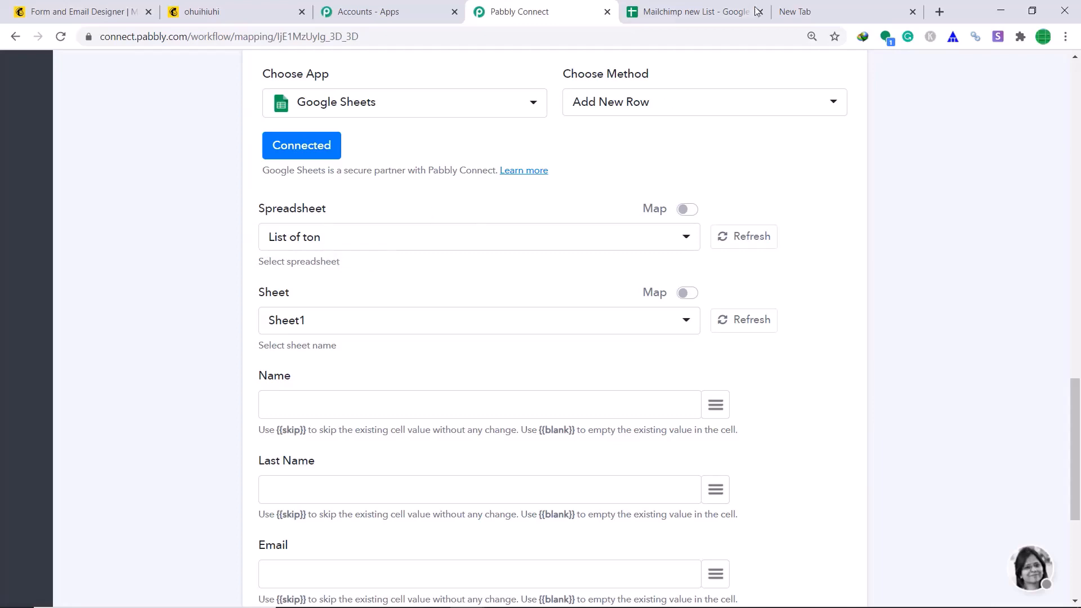
left_click(415, 242)
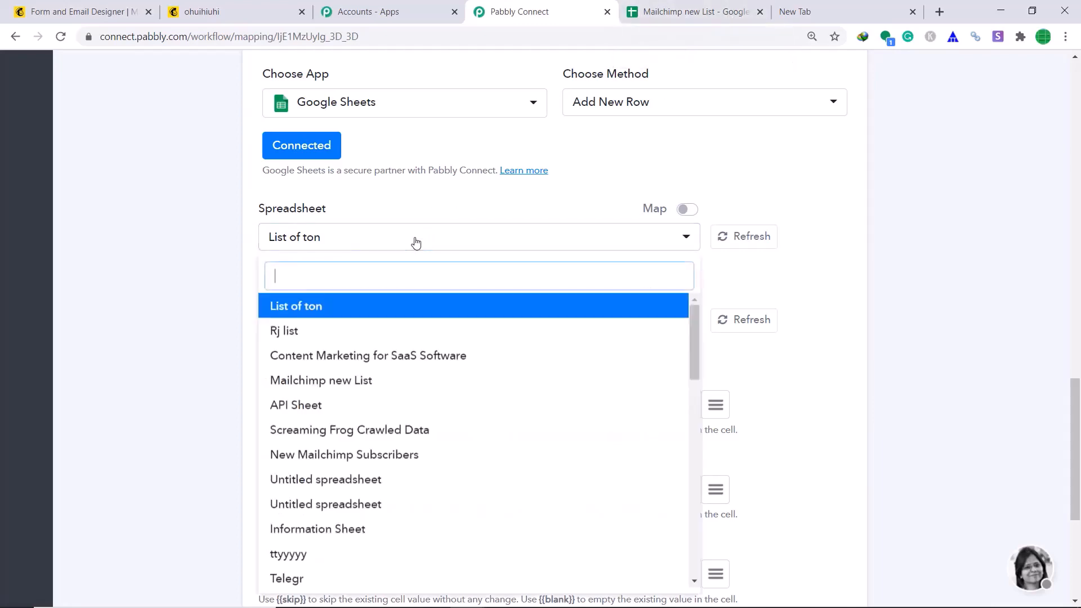
left_click(390, 391)
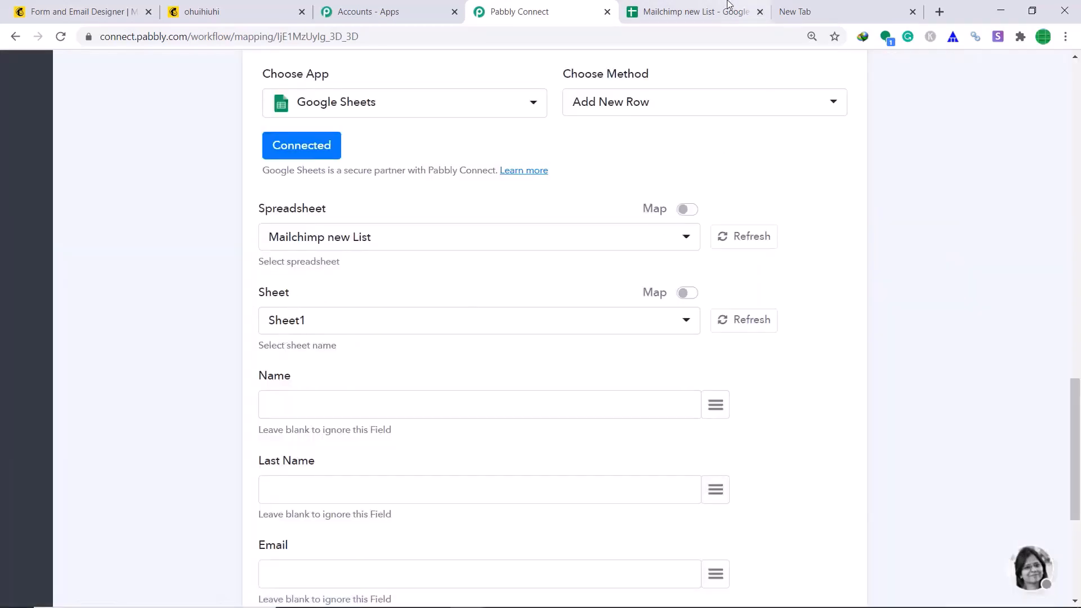
left_click(695, 11)
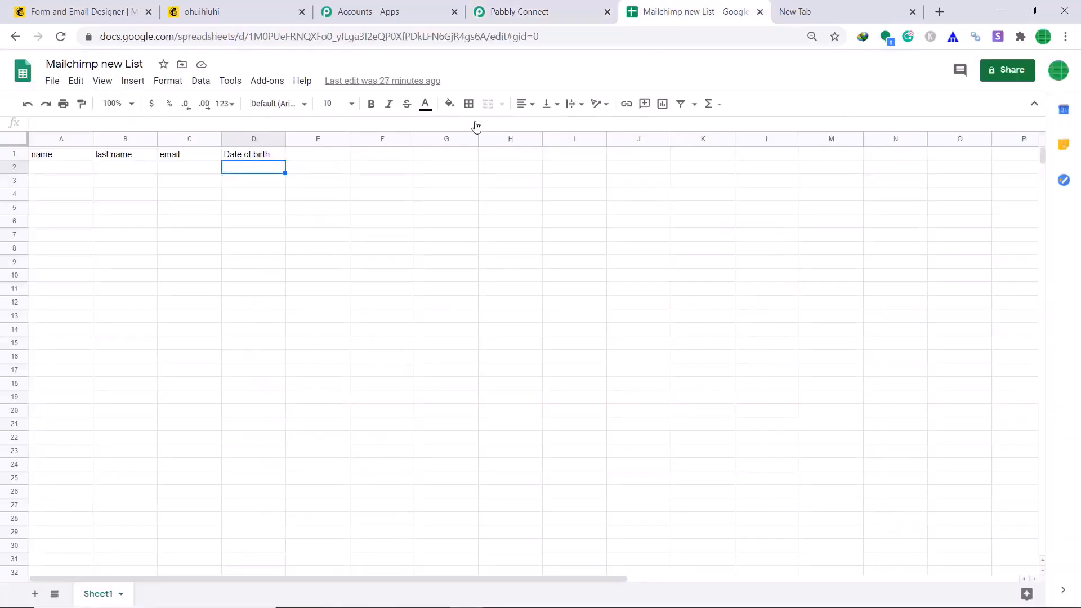
left_click(519, 7)
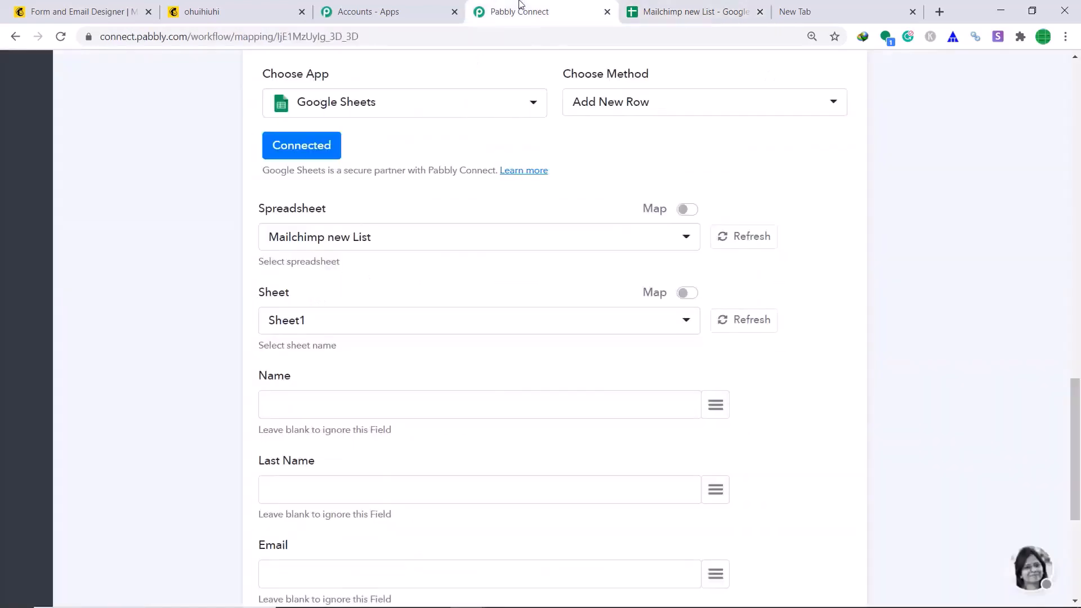
Map the subscriber's FNAME into Name and LNAME into Last Name
left_click(715, 407)
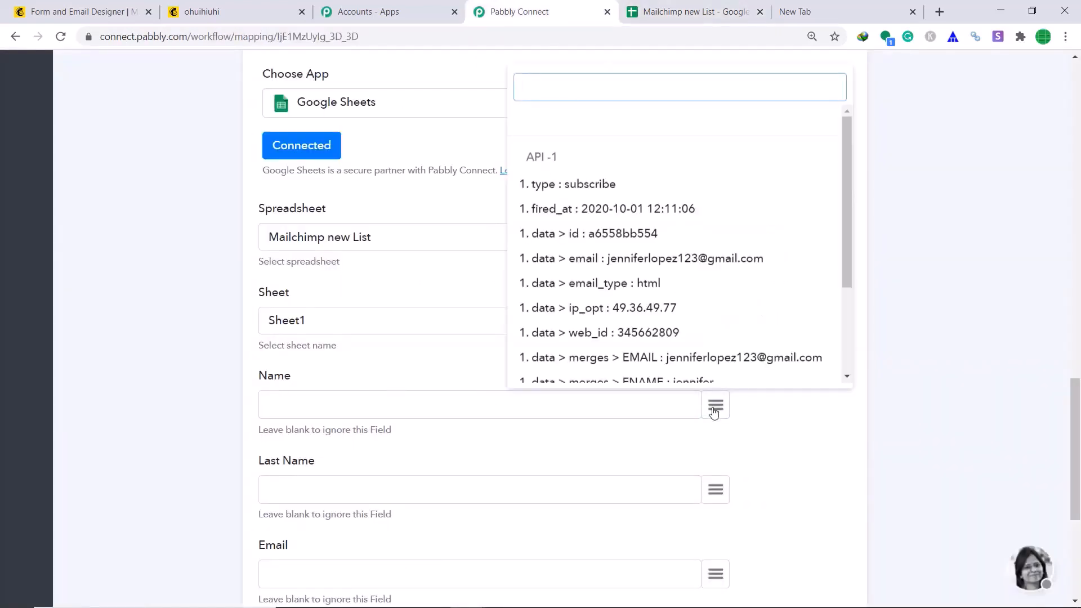
type("na")
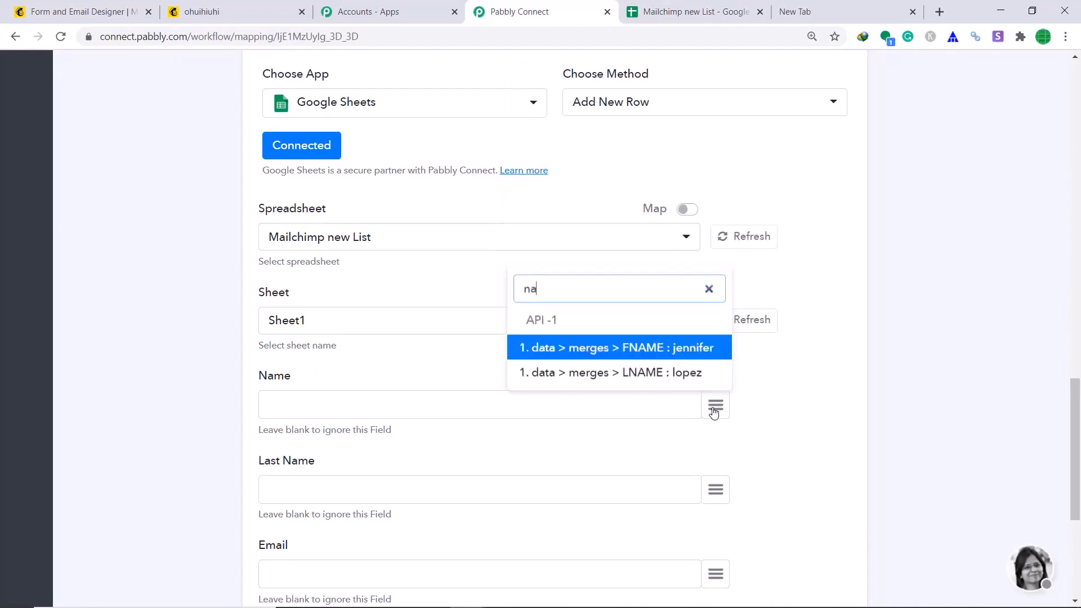
left_click(675, 348)
scroll(594, 403, "down", 2)
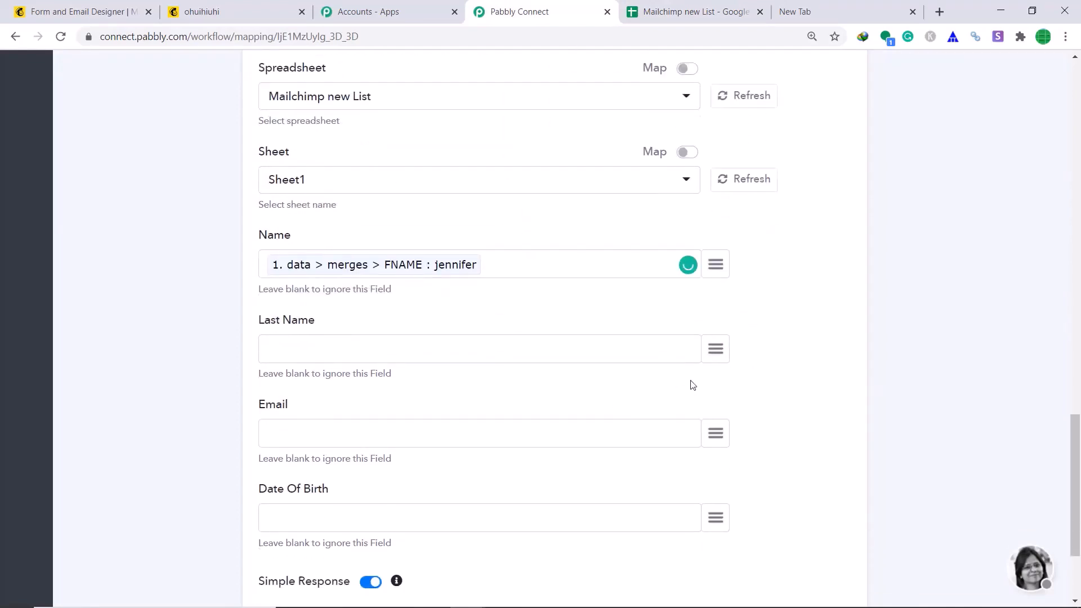
left_click(721, 355)
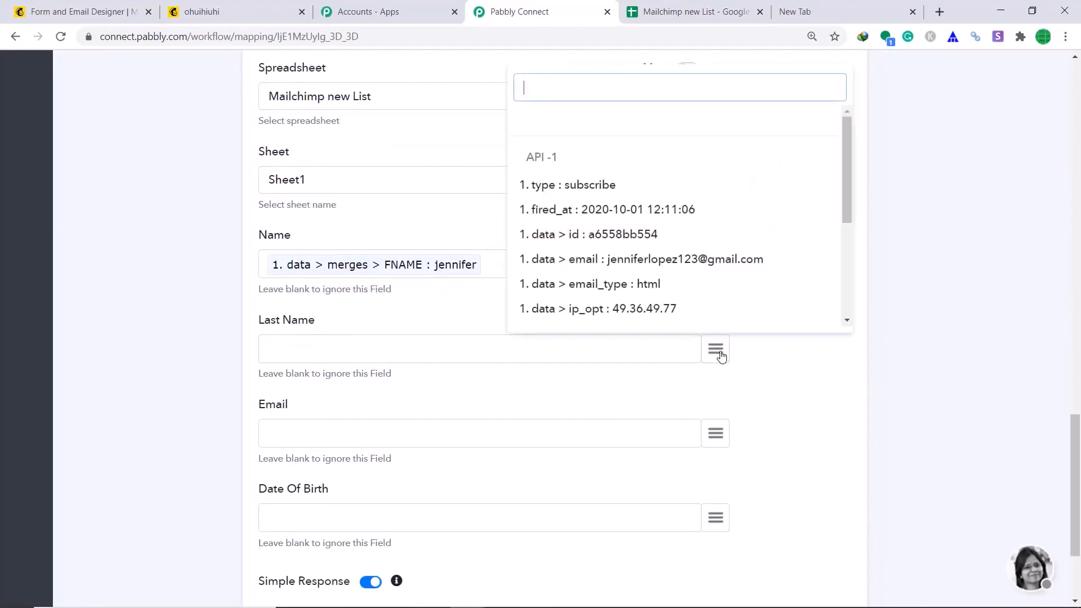
type("n")
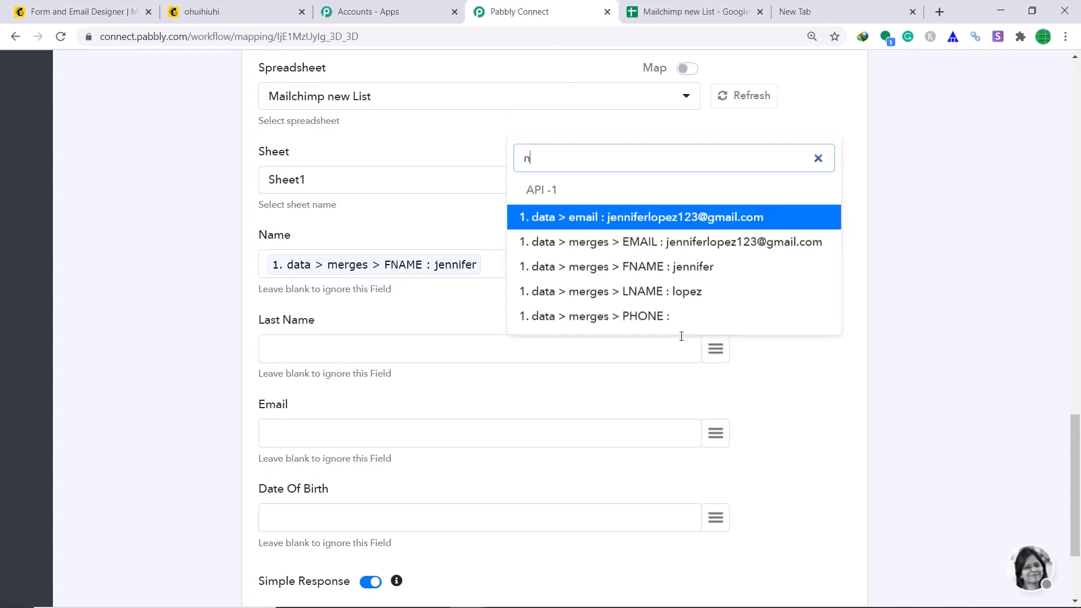
left_click(701, 292)
Map the subscriber's EMAIL into Email and BIRTHDAY into Date Of Birth
scroll(534, 398, "down", 2)
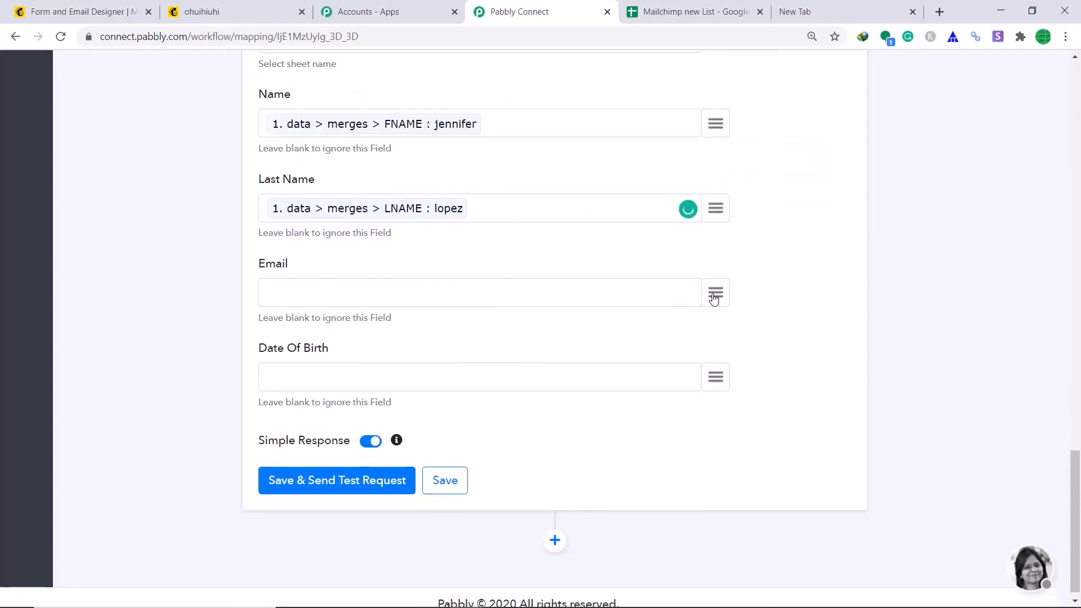
left_click(714, 297)
type("email")
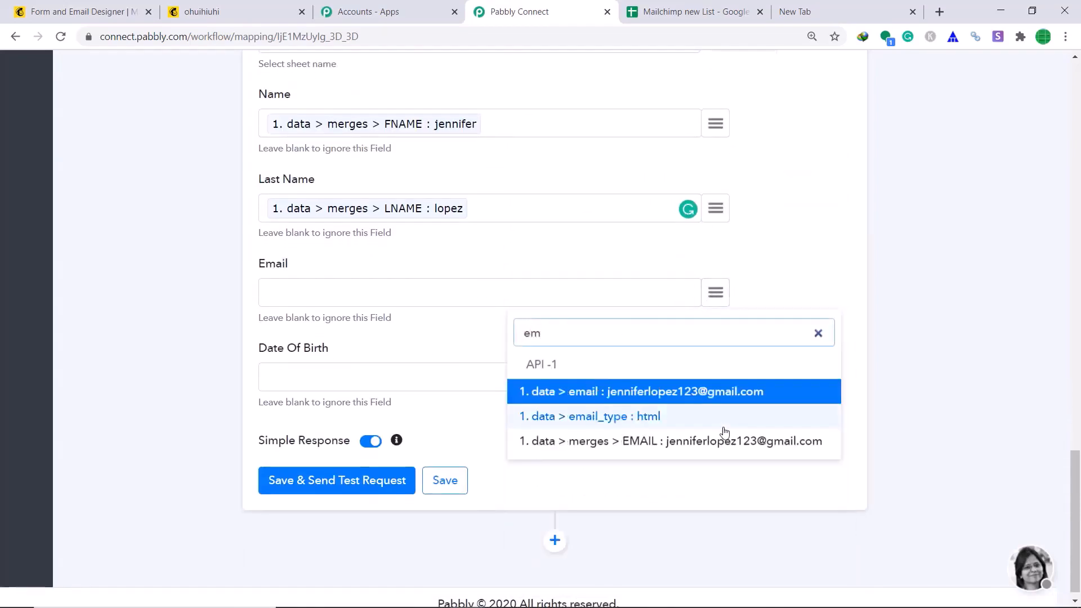
left_click(726, 442)
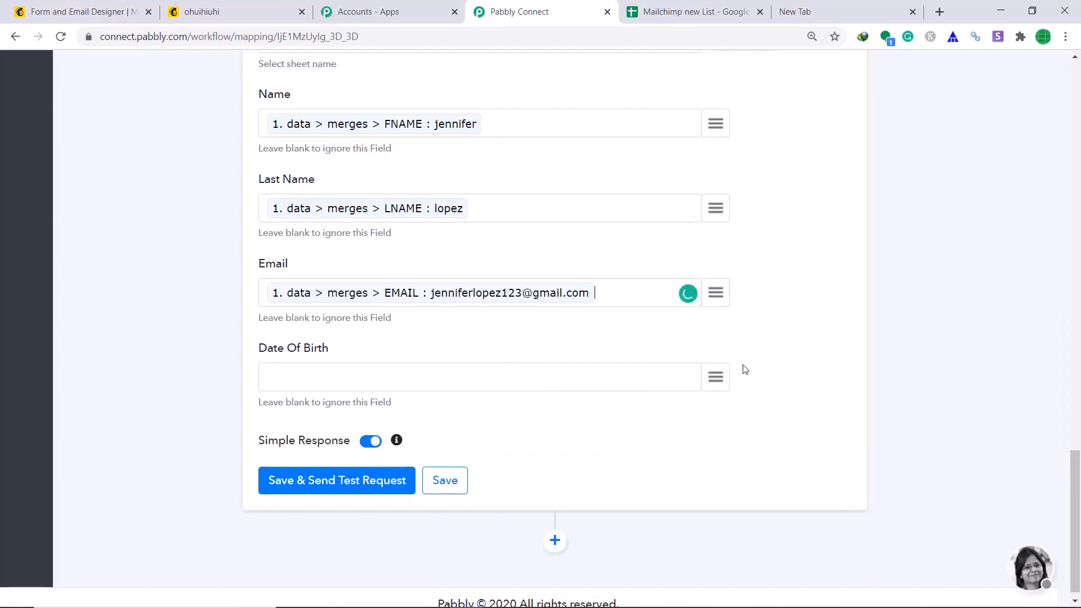
left_click(725, 377)
scroll(727, 325, "down", 4)
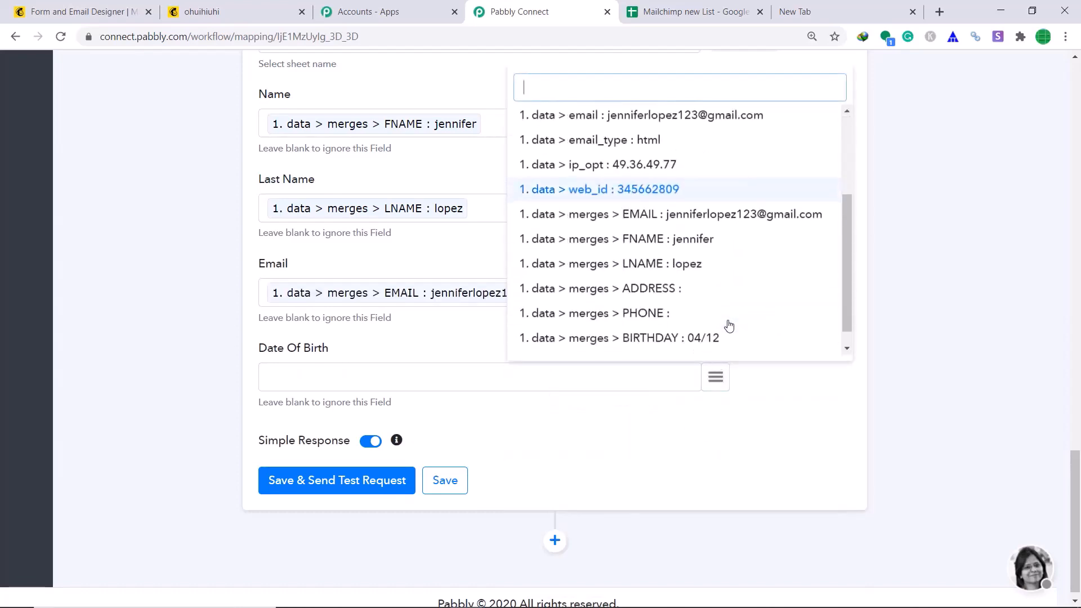
left_click(669, 322)
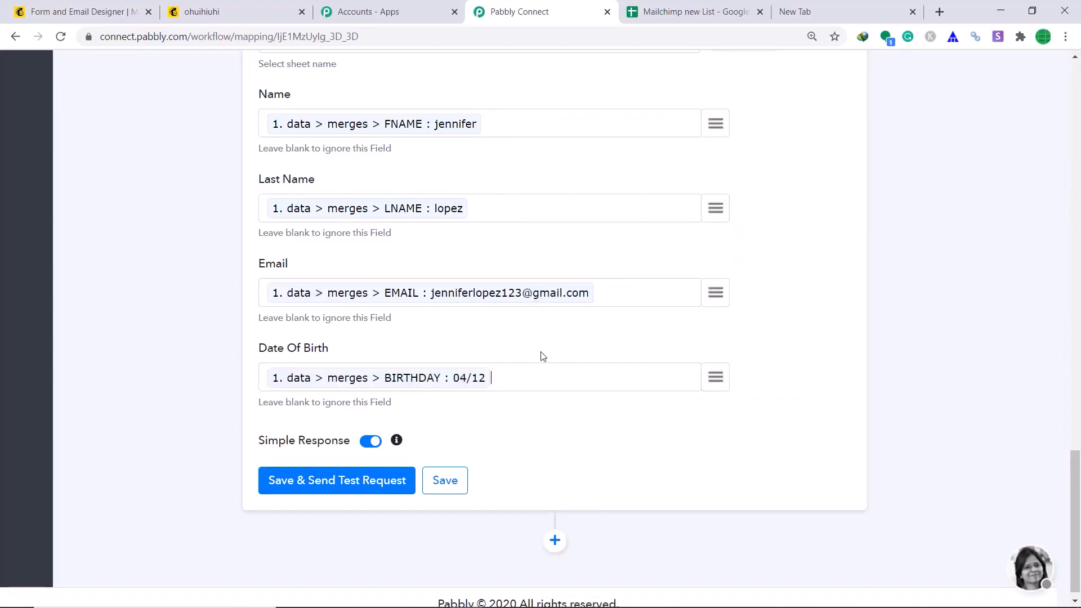
Save the action and send a test row, returning tableRange Sheet1!A1:D1
left_click(338, 487)
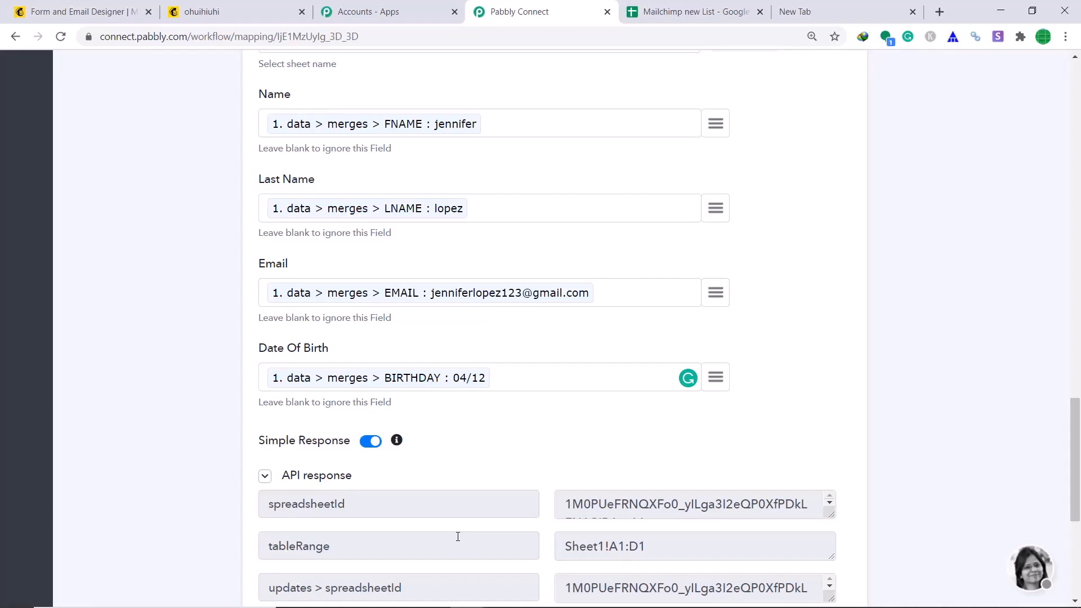
left_click(700, 9)
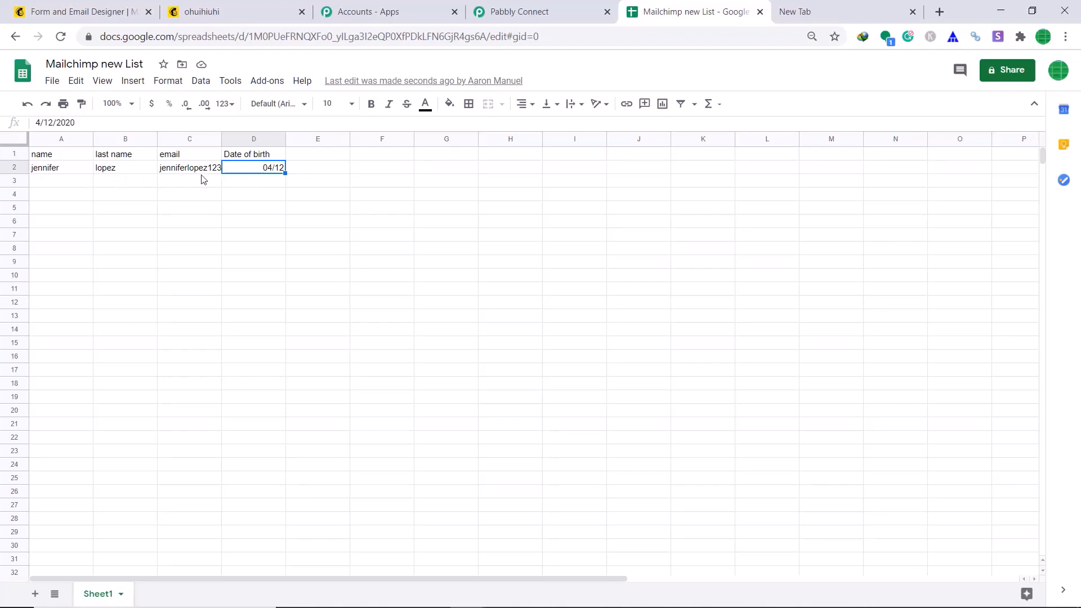
Widen column C so the test subscriber's full email is readable
left_click_drag(222, 139, 274, 141)
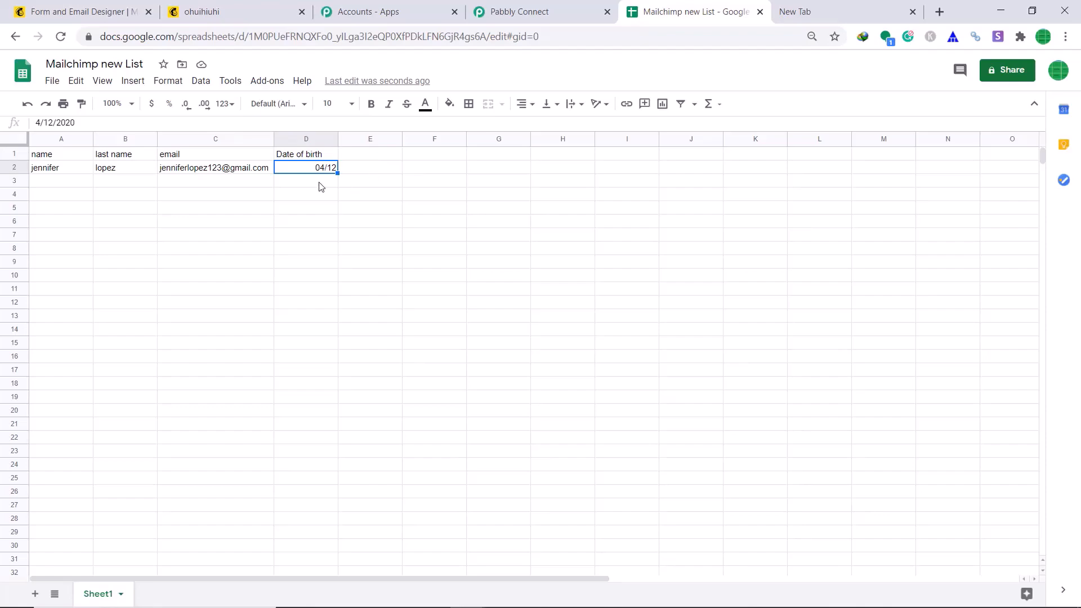
Return to the Pabbly Connect workflow, whose test shows row Sheet1!A2:D2 written with 4 cells
left_click(541, 8)
Save and test the Google Sheets Add New Row action, dismissing the confirmation
scroll(1055, 362, "down", 4)
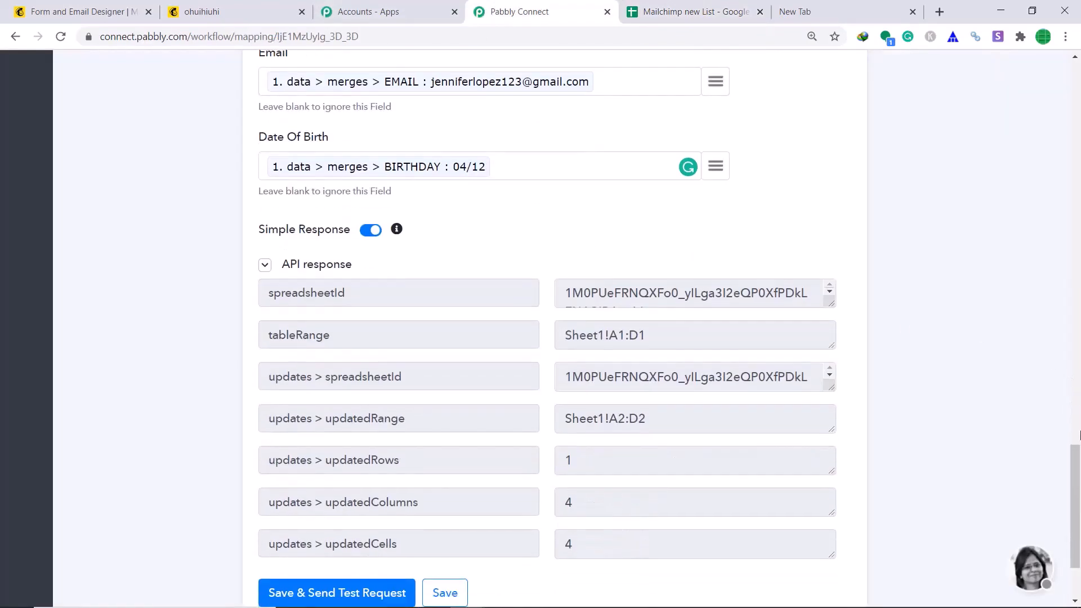
scroll(1079, 435, "down", 2)
left_click(447, 476)
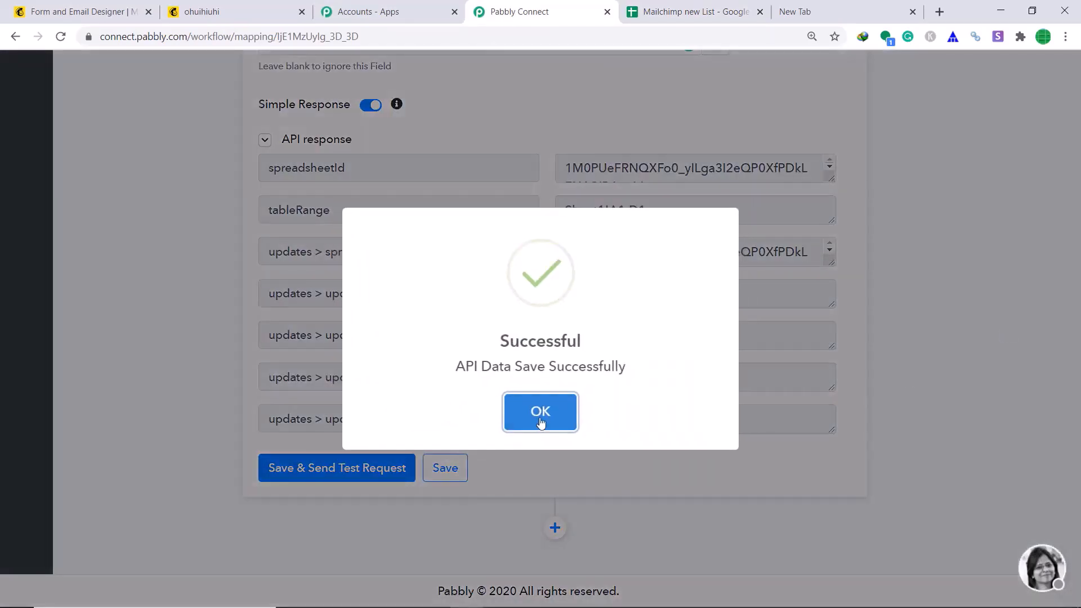
left_click(540, 422)
Save the MailChimp webhook trigger and collapse its step card
scroll(569, 462, "up", 15)
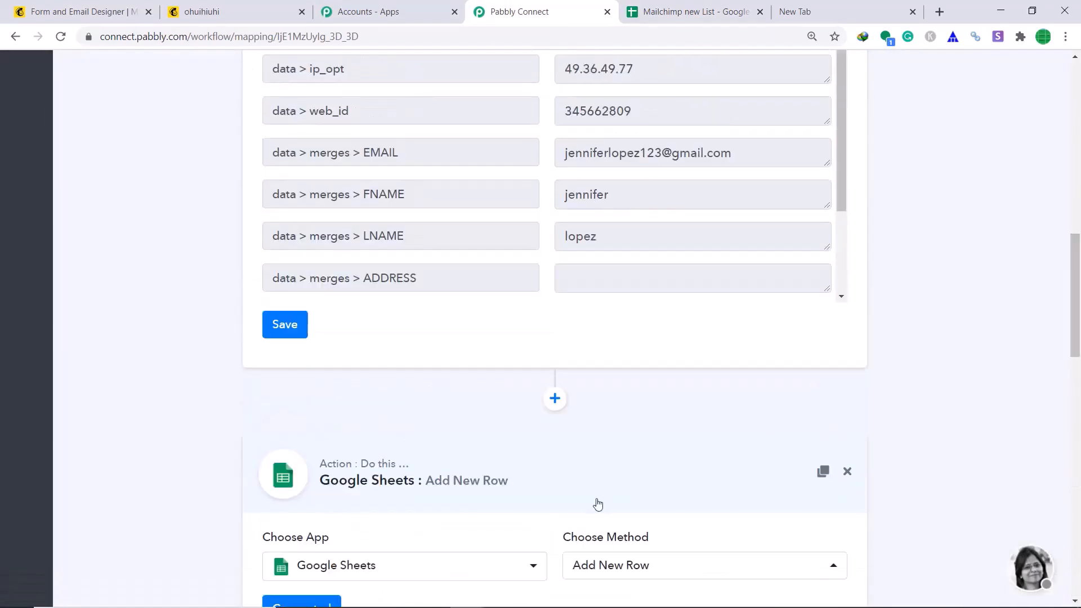
left_click(281, 339)
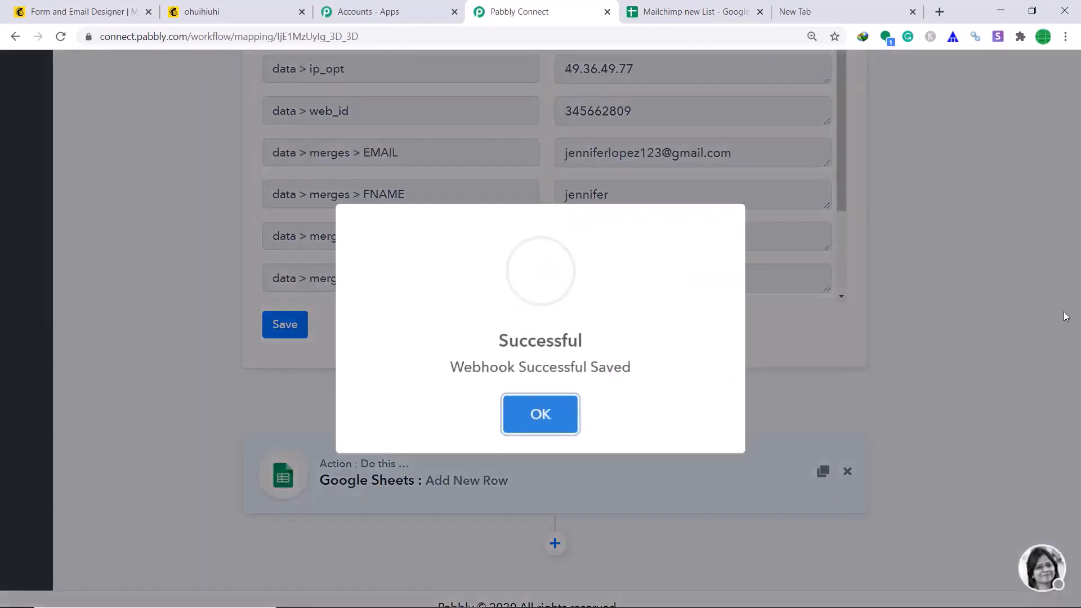
left_click(545, 410)
scroll(545, 410, "up", 10)
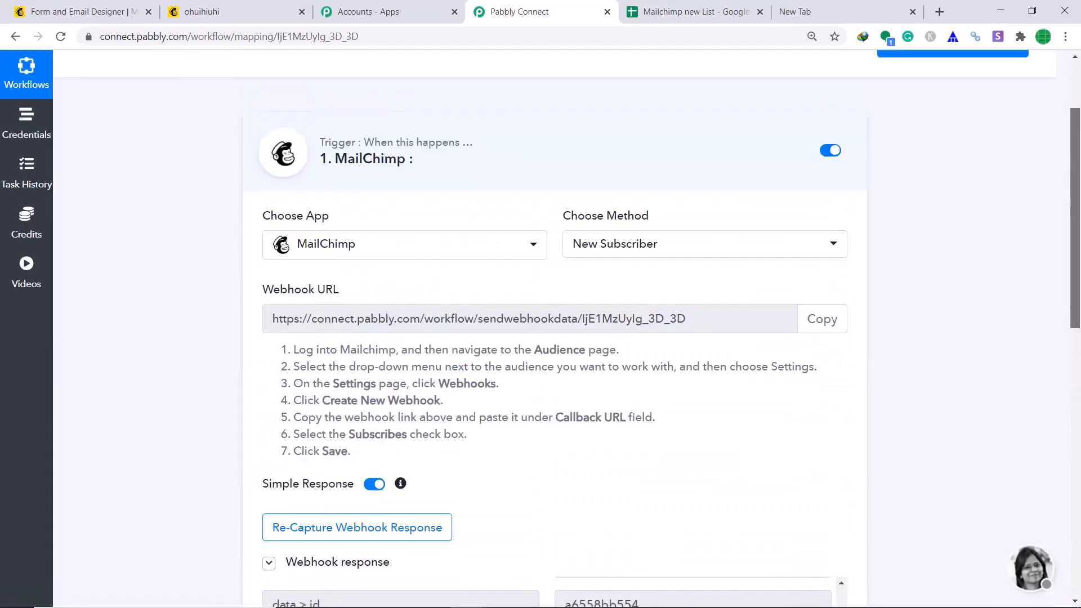
left_click(484, 187)
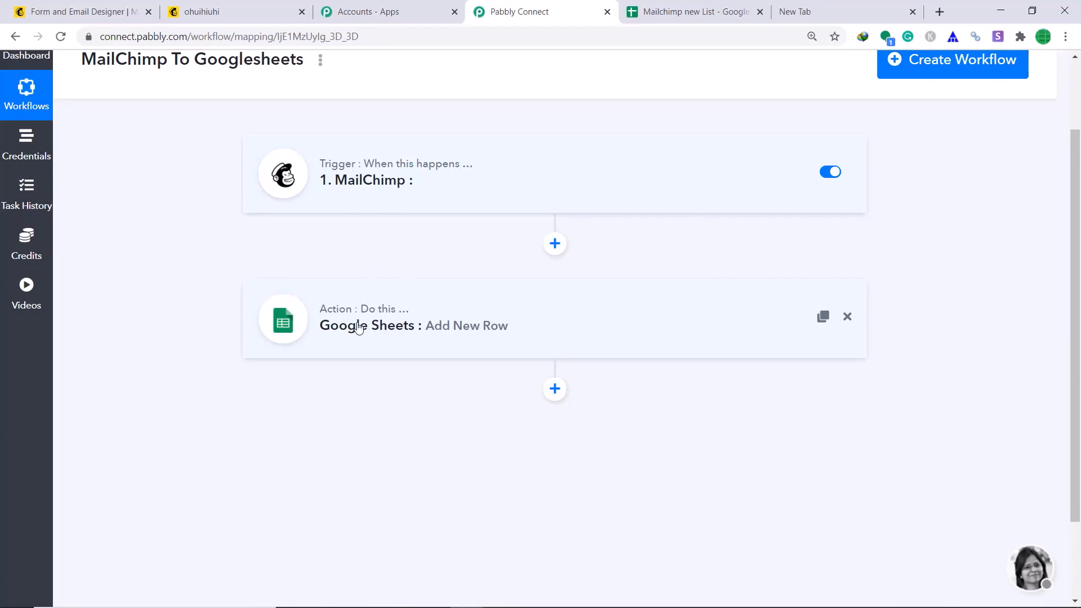
Open the audience's public signup form link from the Mailchimp form builder in a new tab
left_click(79, 8)
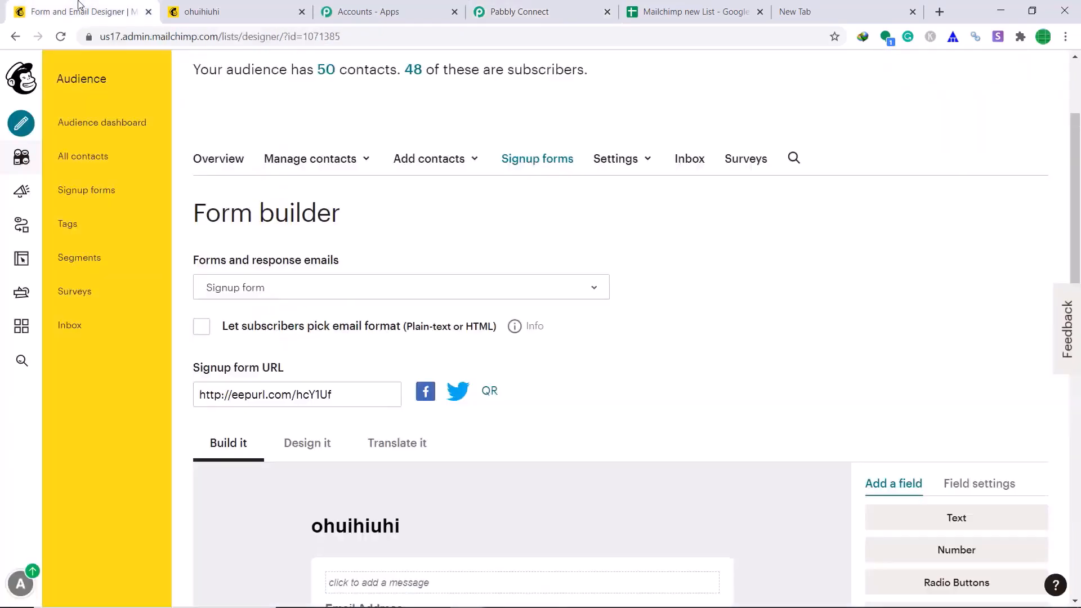
left_click(331, 389)
right_click(326, 394)
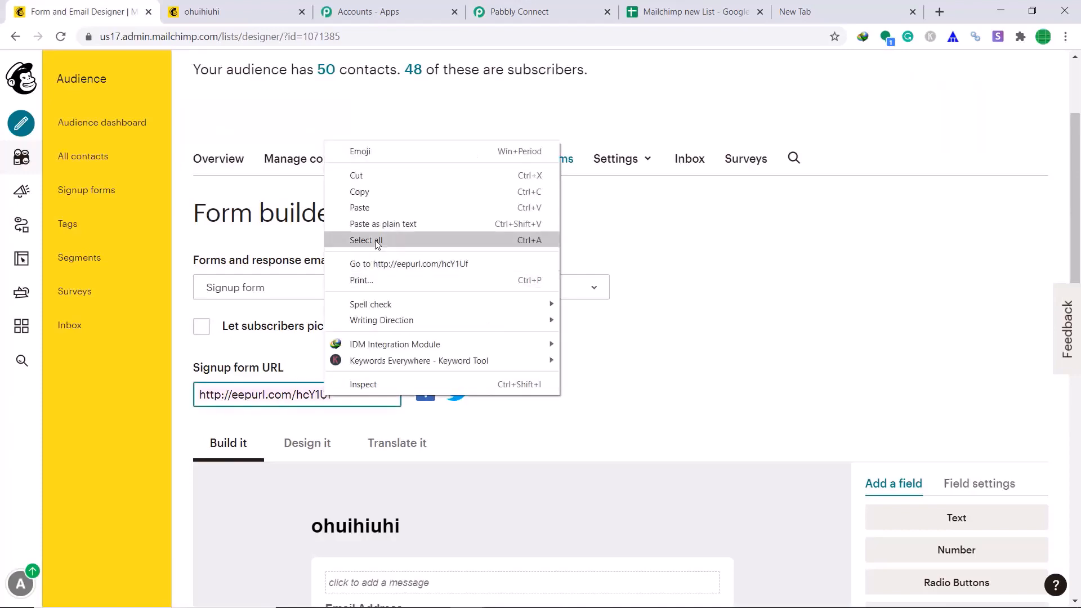
left_click(389, 262)
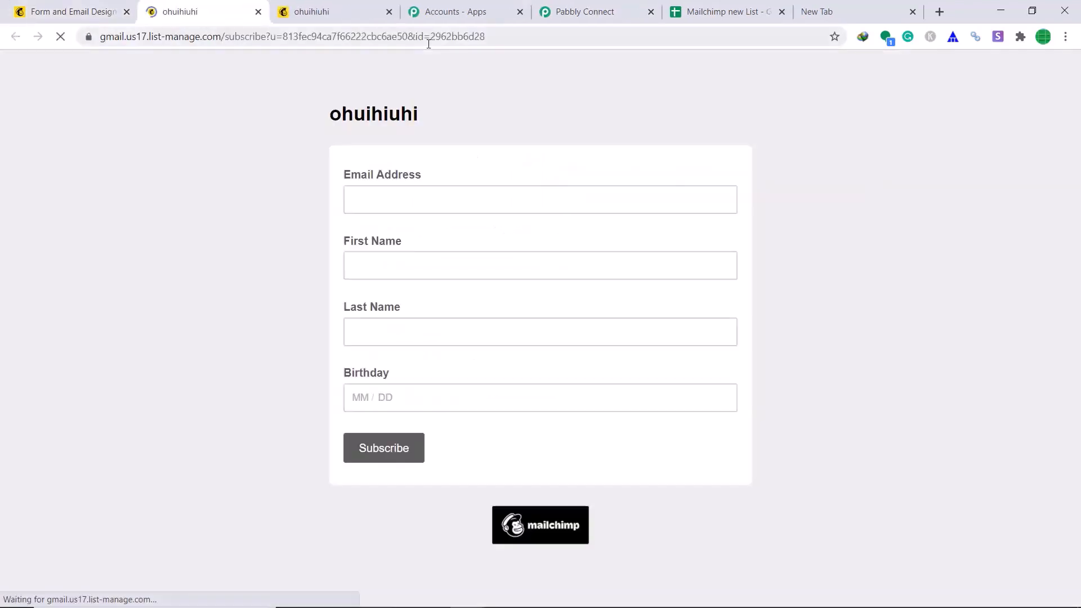
Fill in the test subscriber's email, first and last name, and birthday 08/22, then submit
left_click(446, 199)
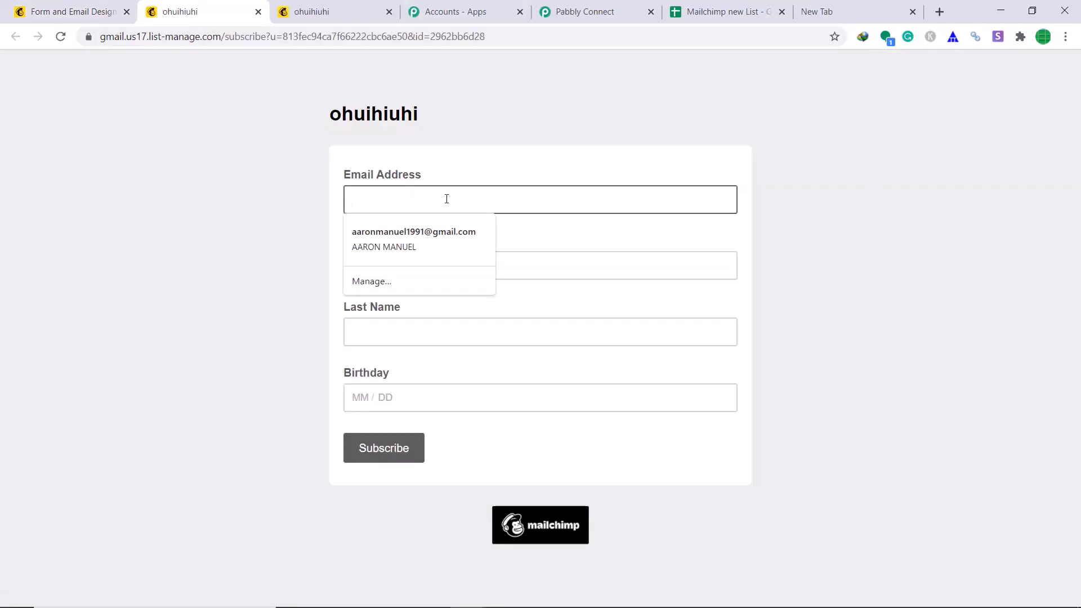
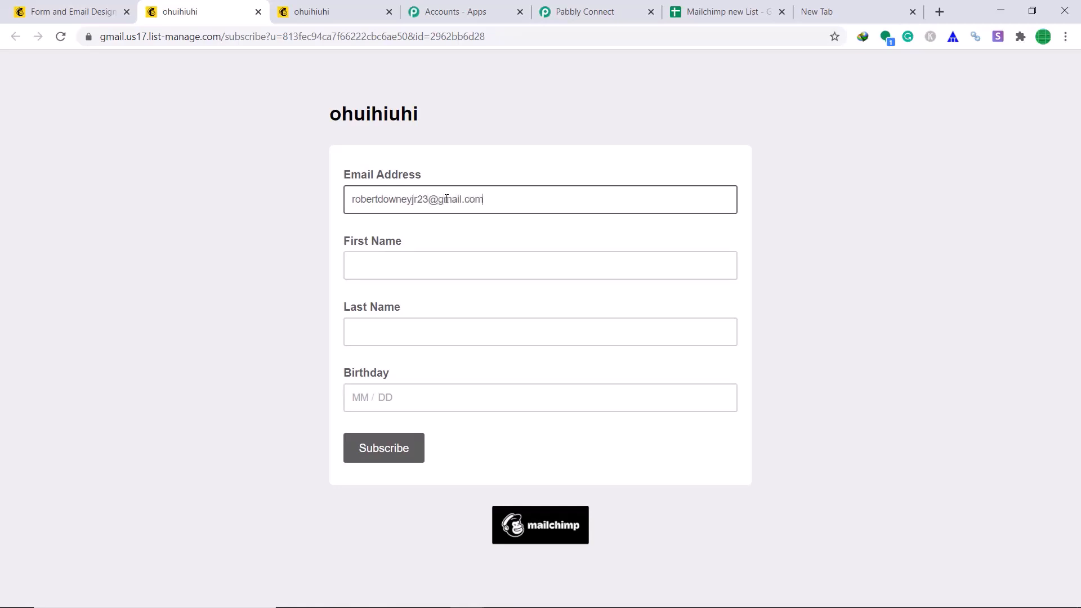
left_click(424, 259)
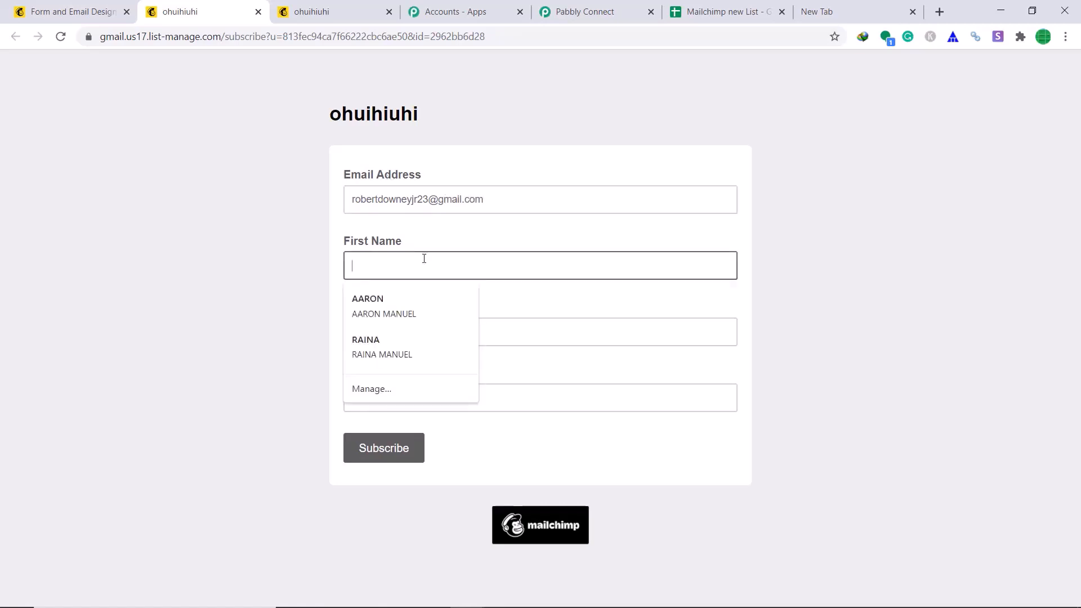
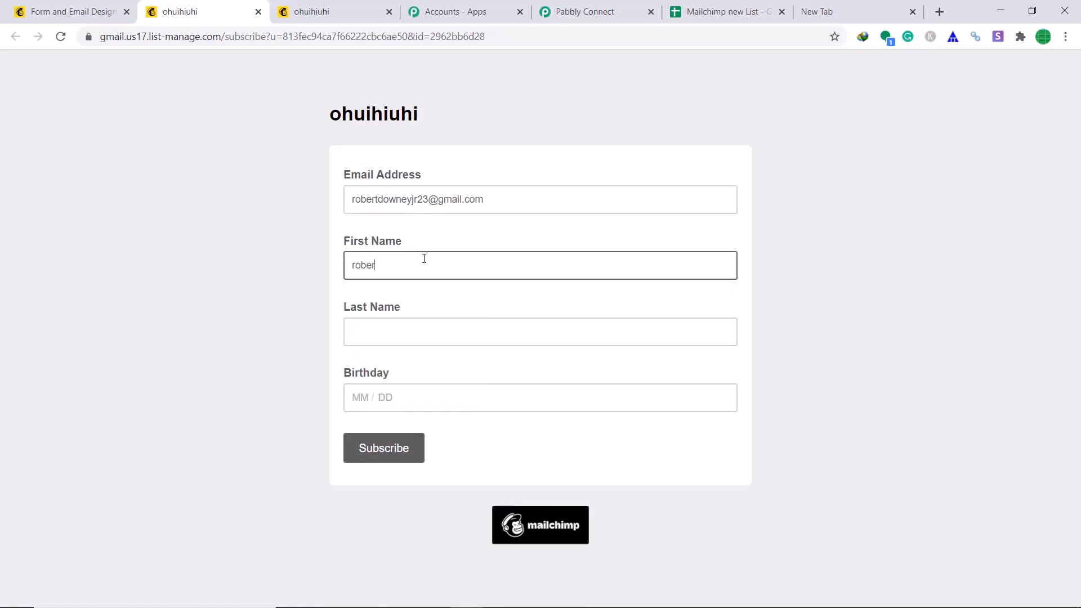
left_click(426, 326)
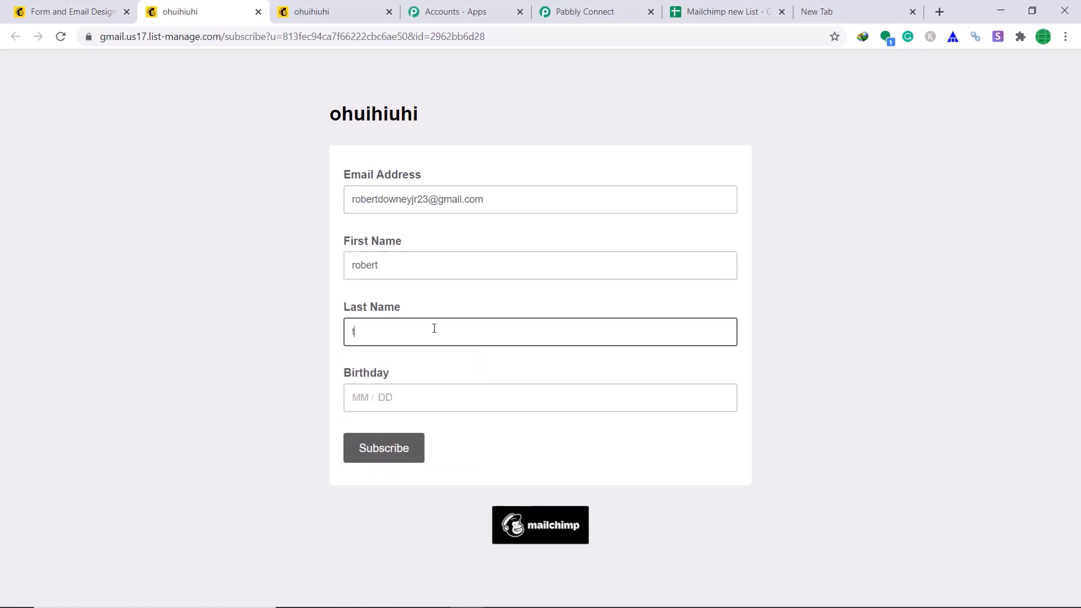
left_click(409, 400)
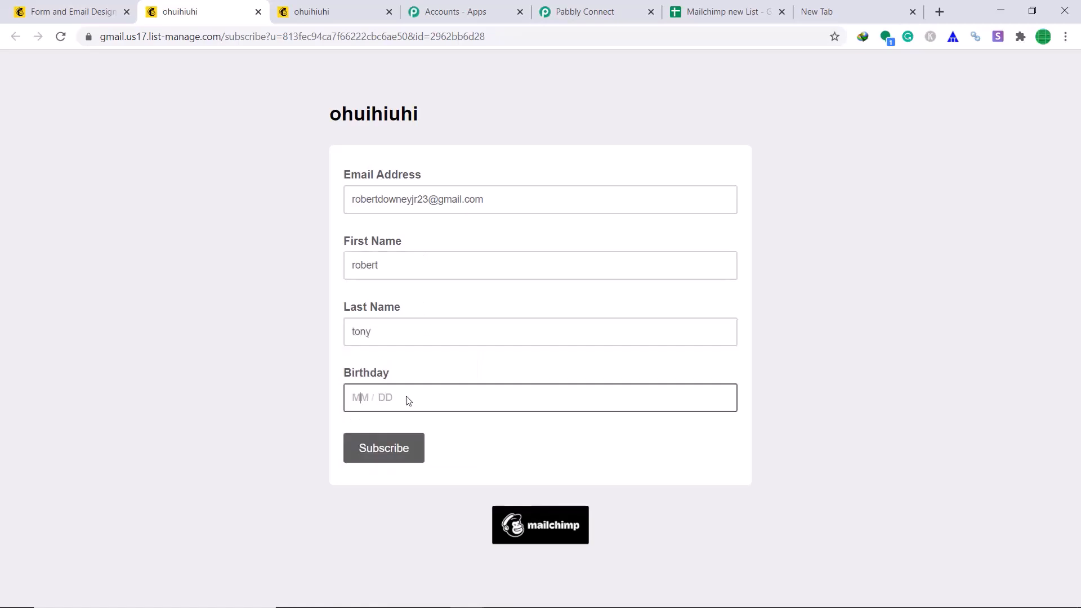
type("08")
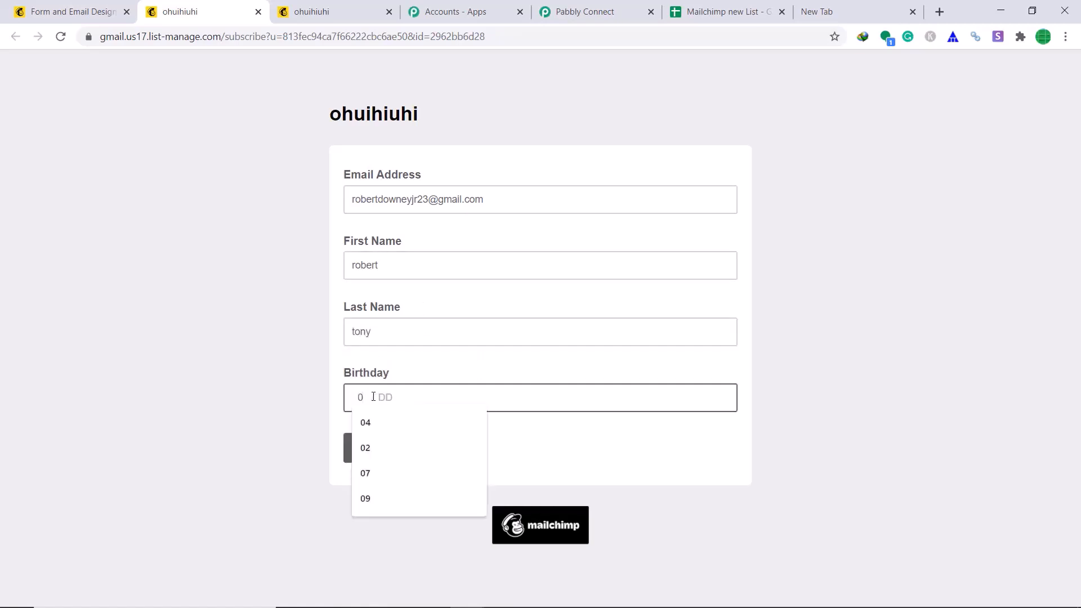
left_click(396, 403)
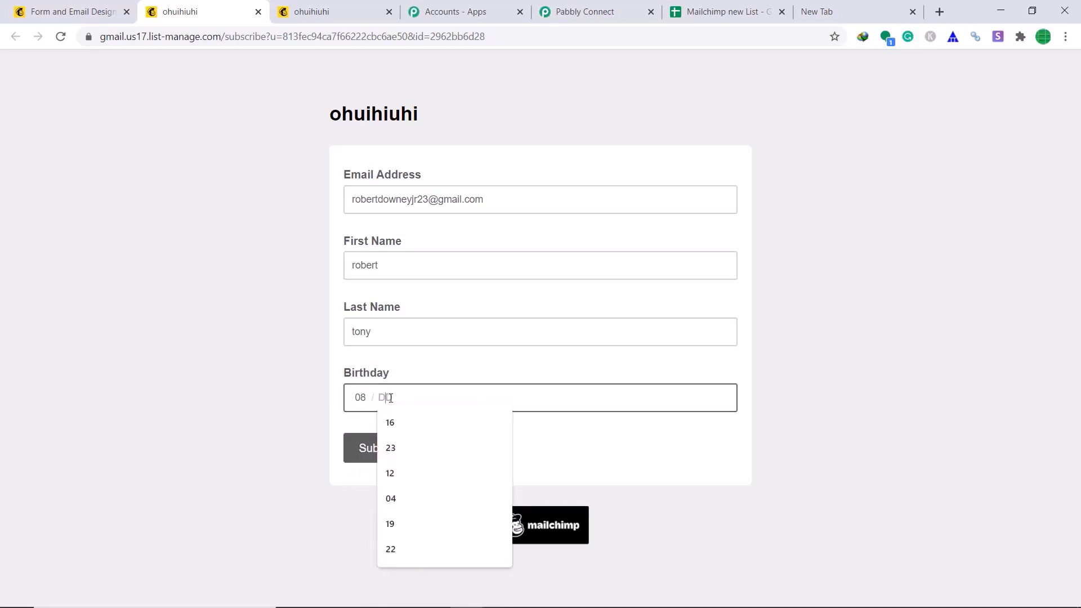
type("22")
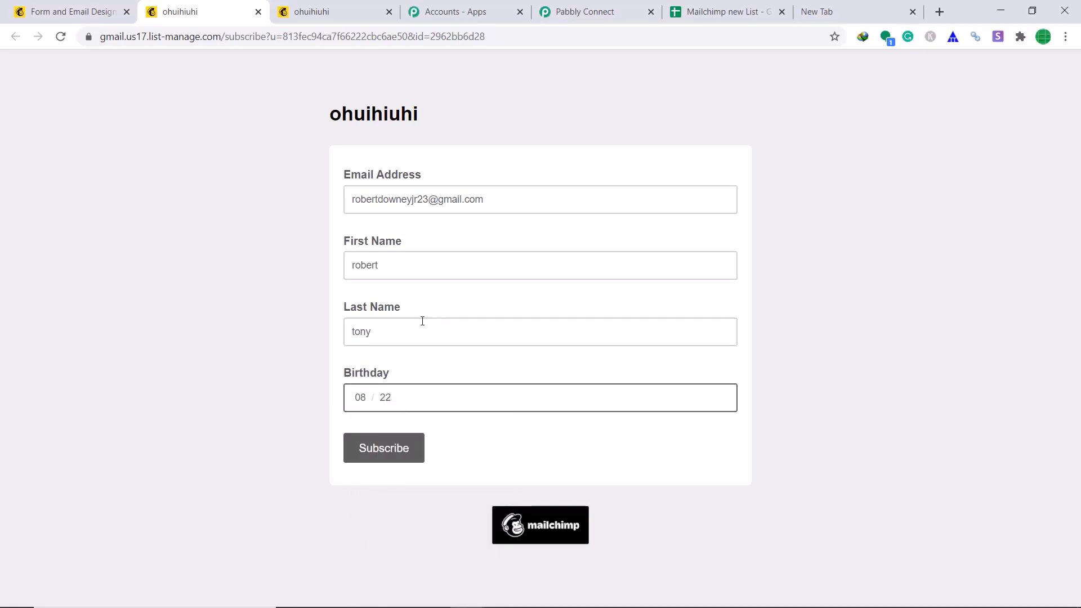
left_click(395, 452)
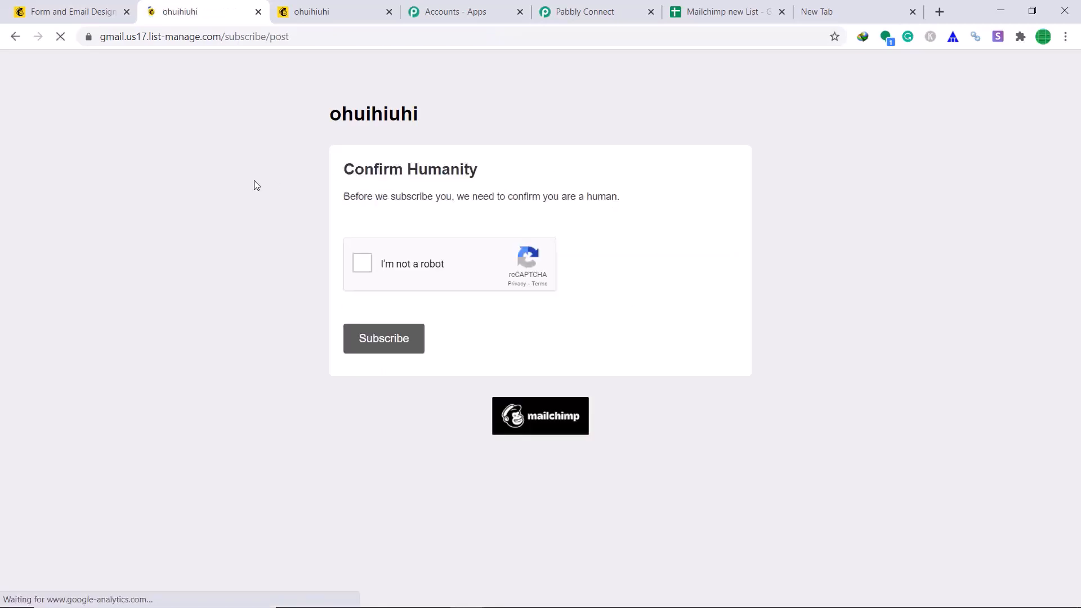
Pass the reCAPTCHA, confirm the subscription, and check the Google Sheets list for the new row
left_click(360, 263)
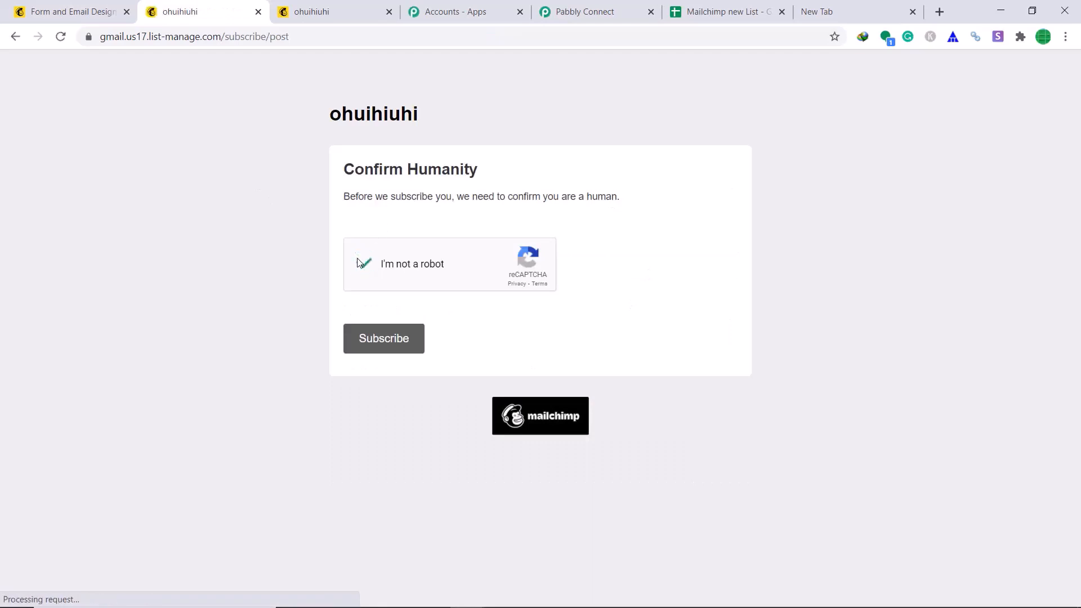
left_click(391, 329)
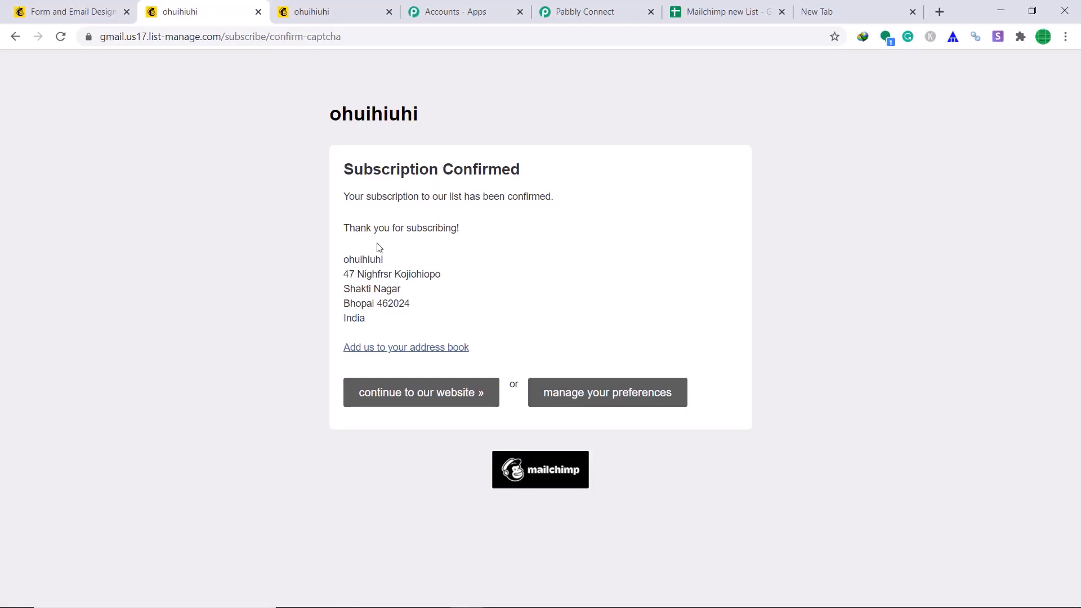
left_click(736, 6)
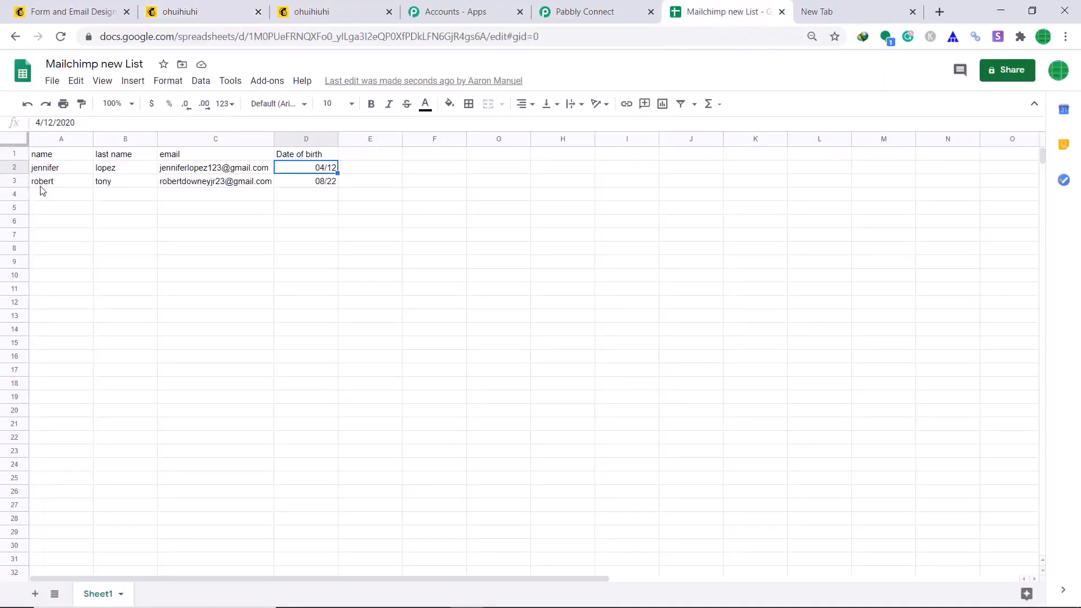